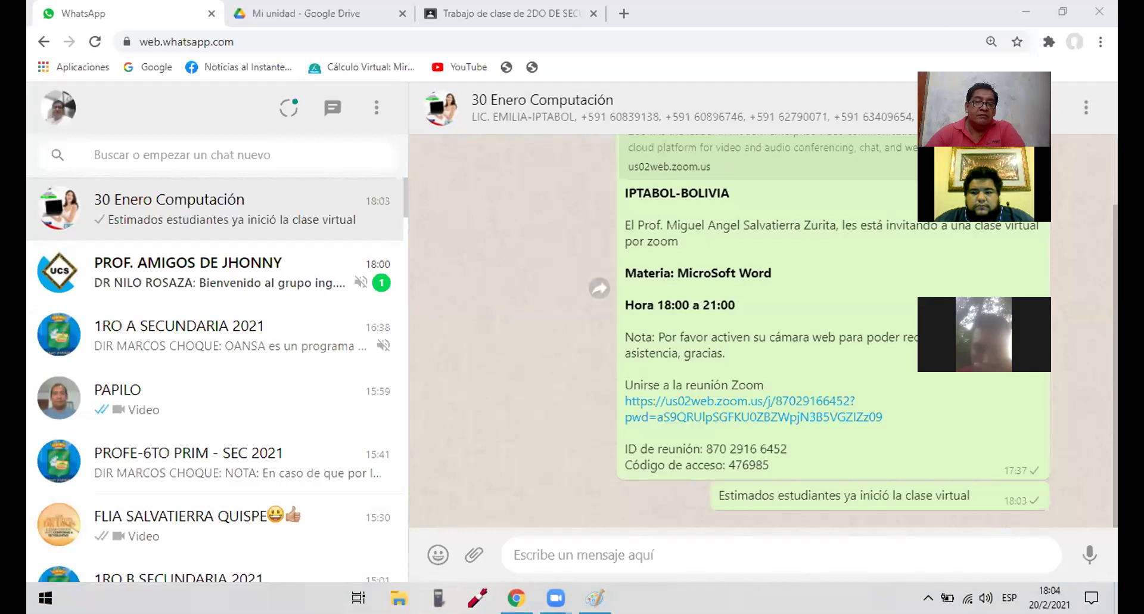
- Launch Word by searching 'word' in Windows Search, then close it again
{"action": "left_click", "coordinate": [179, 598]}
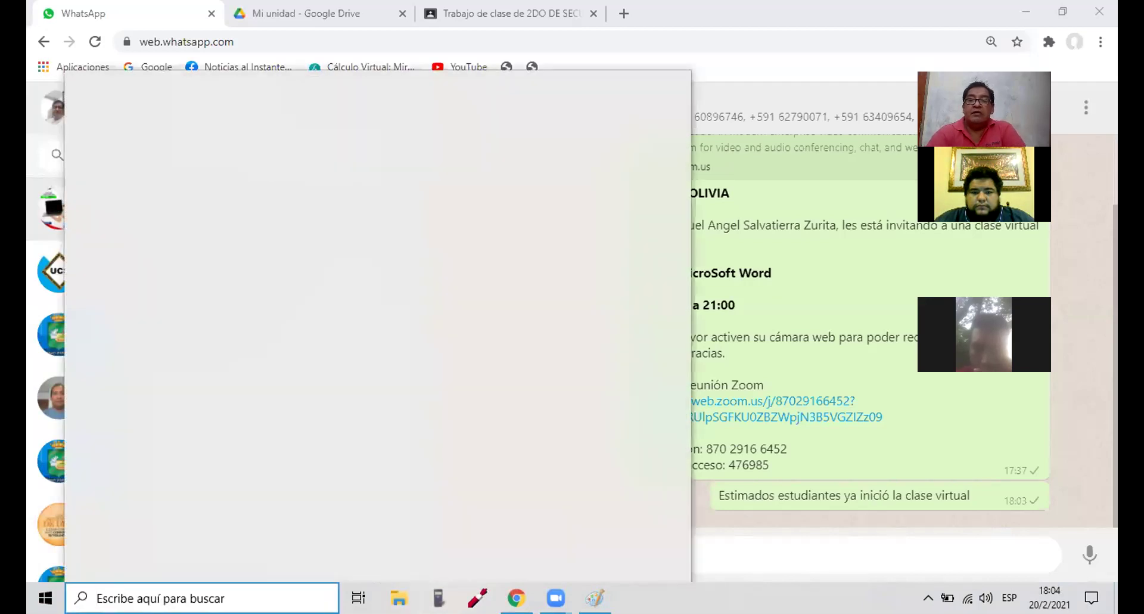
{"action": "type", "text": "word"}
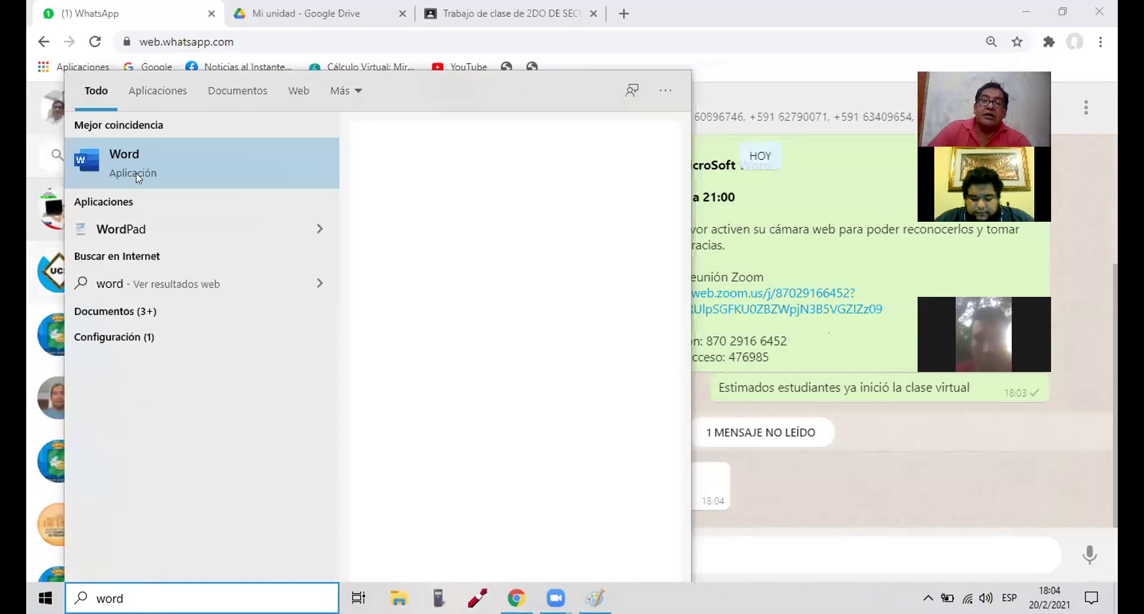
{"action": "left_click", "coordinate": [117, 160]}
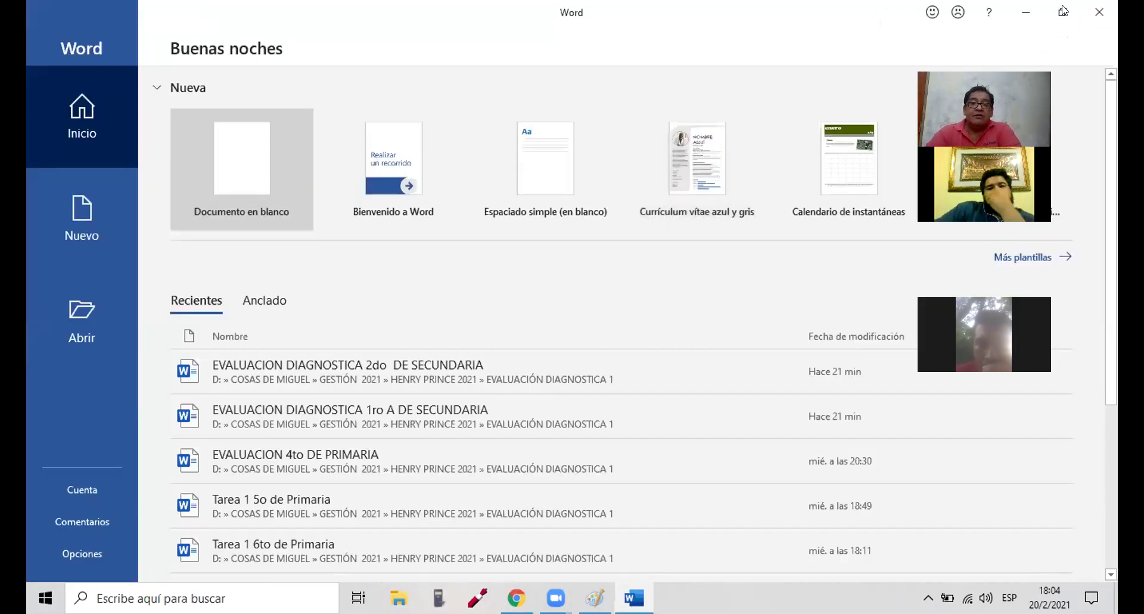
{"action": "left_click", "coordinate": [1099, 12]}
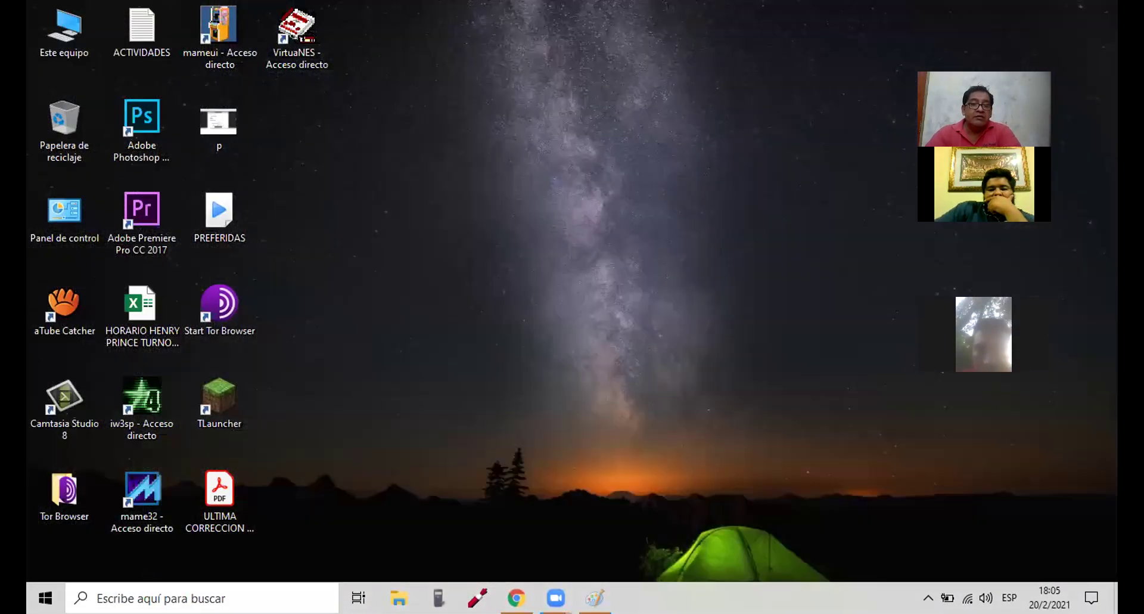
- Relaunch Word from a Win+S search for 'word', then close its window
{"action": "key", "text": "super+s"}
{"action": "type", "text": "wor"}
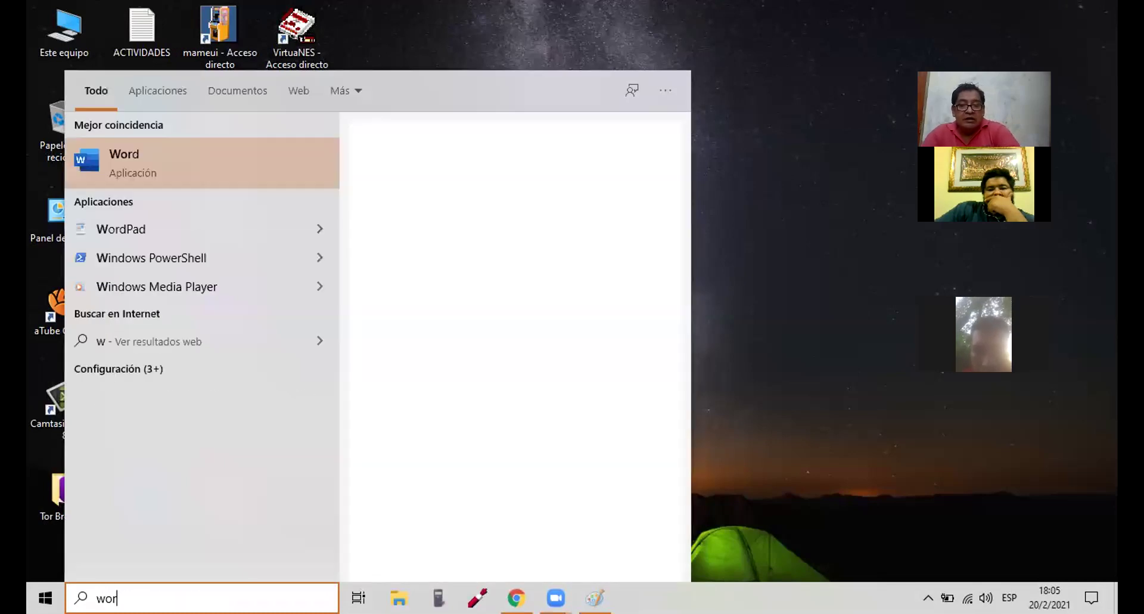
{"action": "type", "text": "d"}
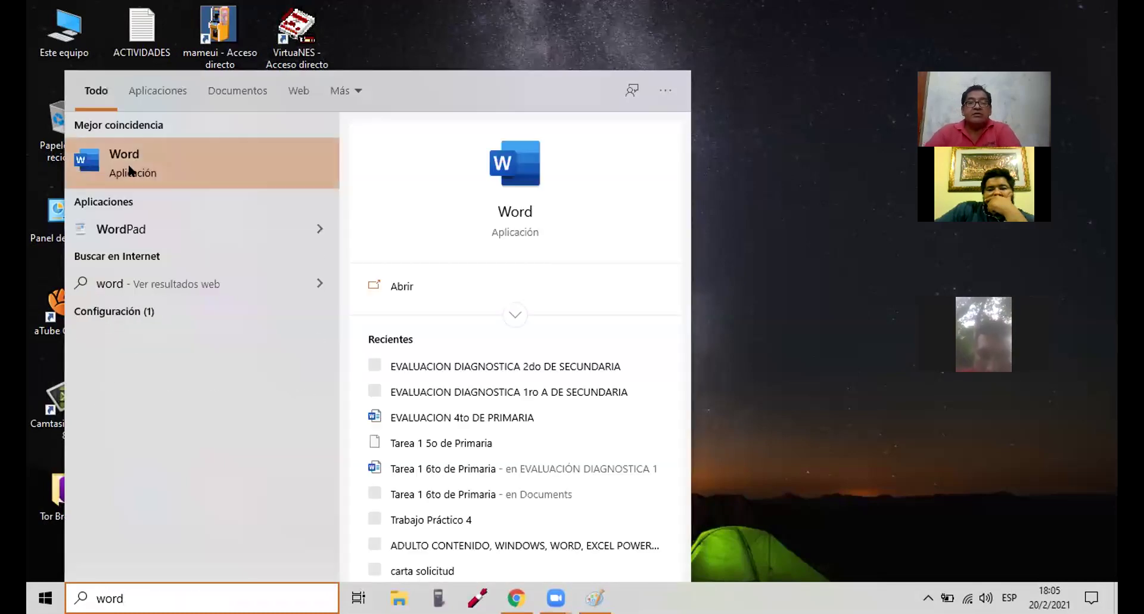
{"action": "left_click", "coordinate": [130, 164]}
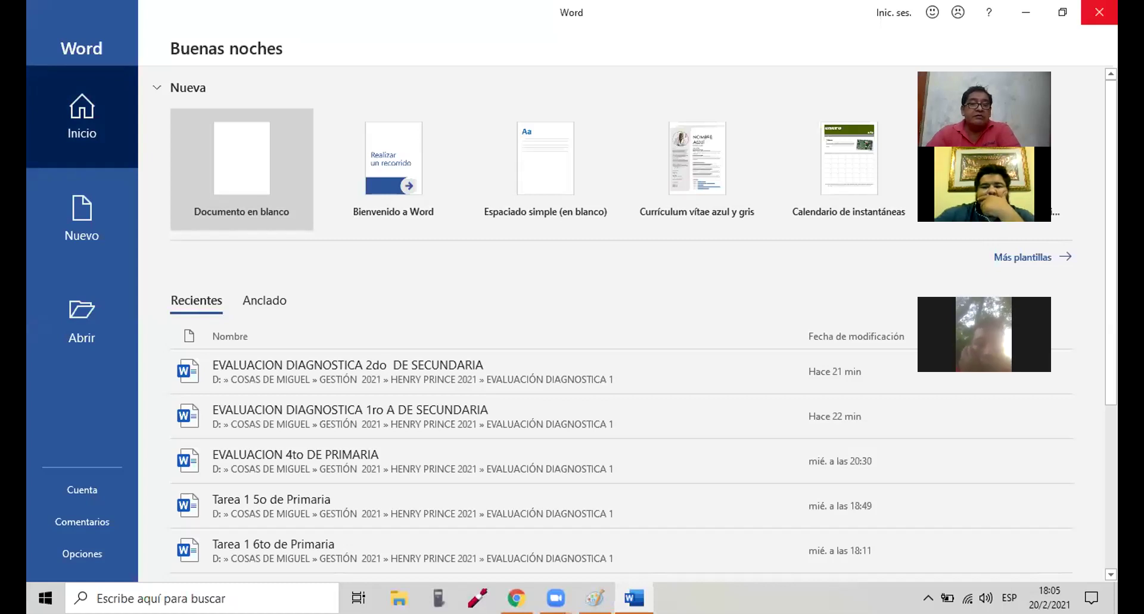
{"action": "left_click", "coordinate": [1099, 11]}
- Start Word from the W section of the Start menu's full app list
{"action": "left_click", "coordinate": [52, 586]}
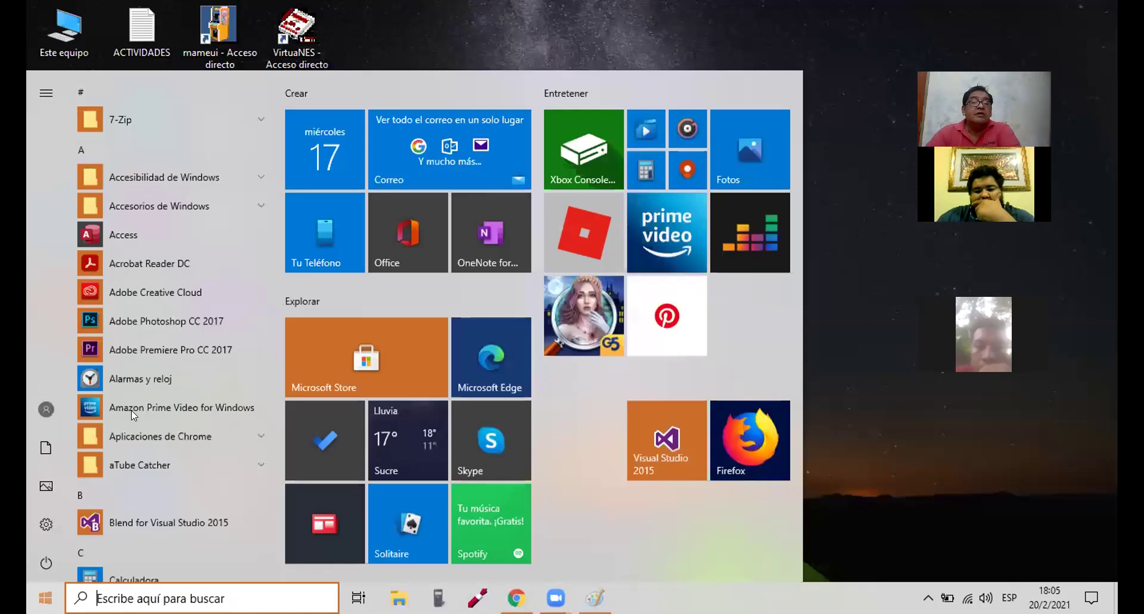
{"action": "scroll", "coordinate": [130, 426], "scroll_direction": "down", "scroll_amount": 5}
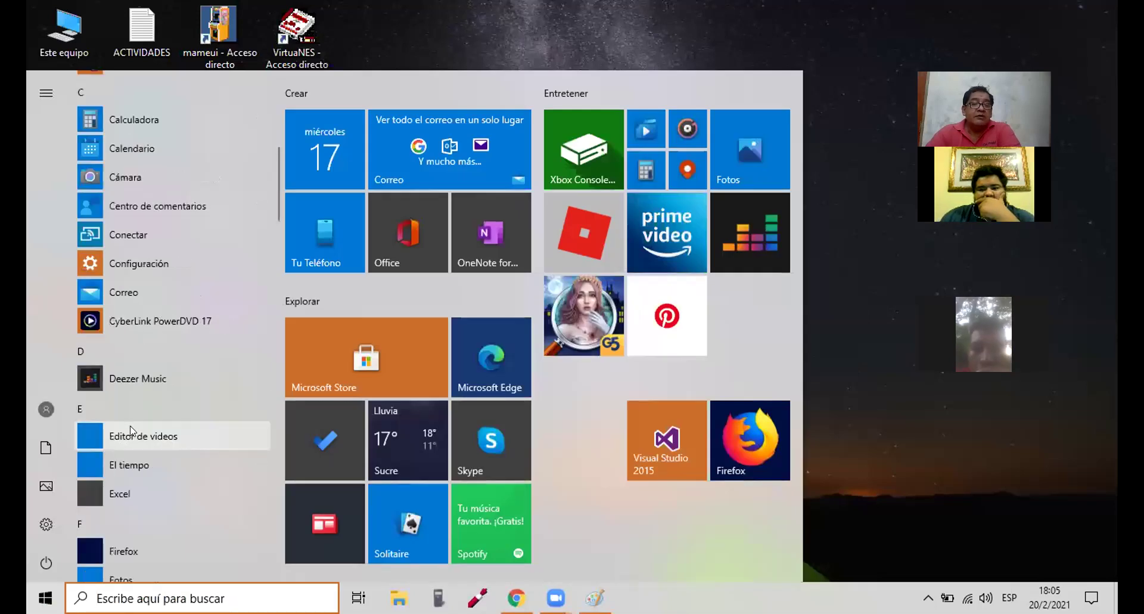
{"action": "scroll", "coordinate": [130, 426], "scroll_direction": "down", "scroll_amount": 2}
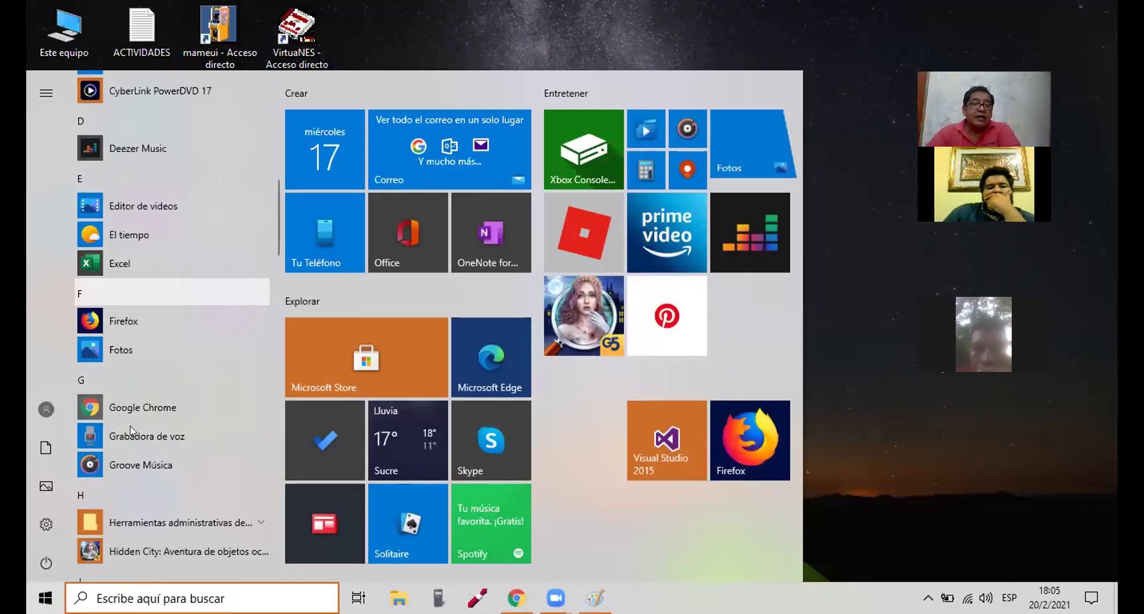
{"action": "scroll", "coordinate": [130, 426], "scroll_direction": "down", "scroll_amount": 5}
{"action": "scroll", "coordinate": [130, 427], "scroll_direction": "down", "scroll_amount": 2}
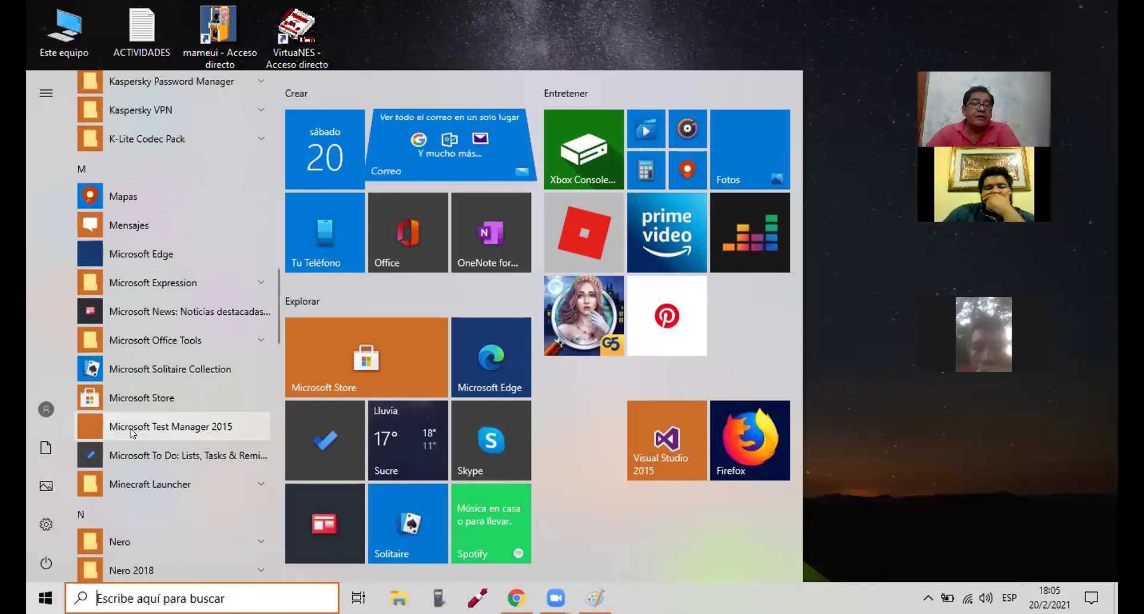
{"action": "scroll", "coordinate": [157, 384], "scroll_direction": "down", "scroll_amount": 3}
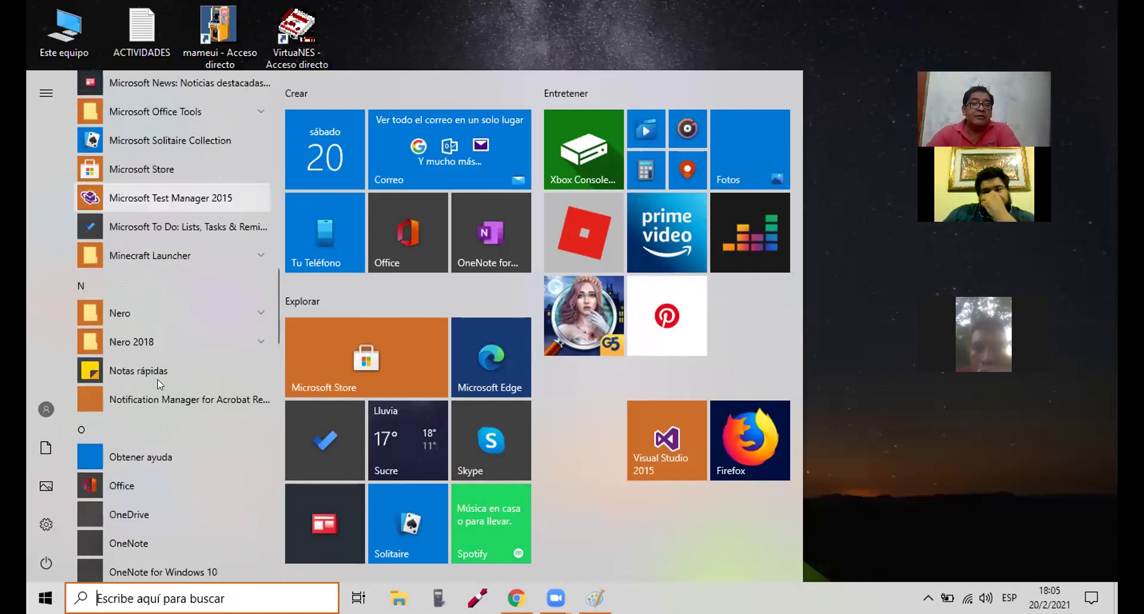
{"action": "scroll", "coordinate": [157, 379], "scroll_direction": "down", "scroll_amount": 3}
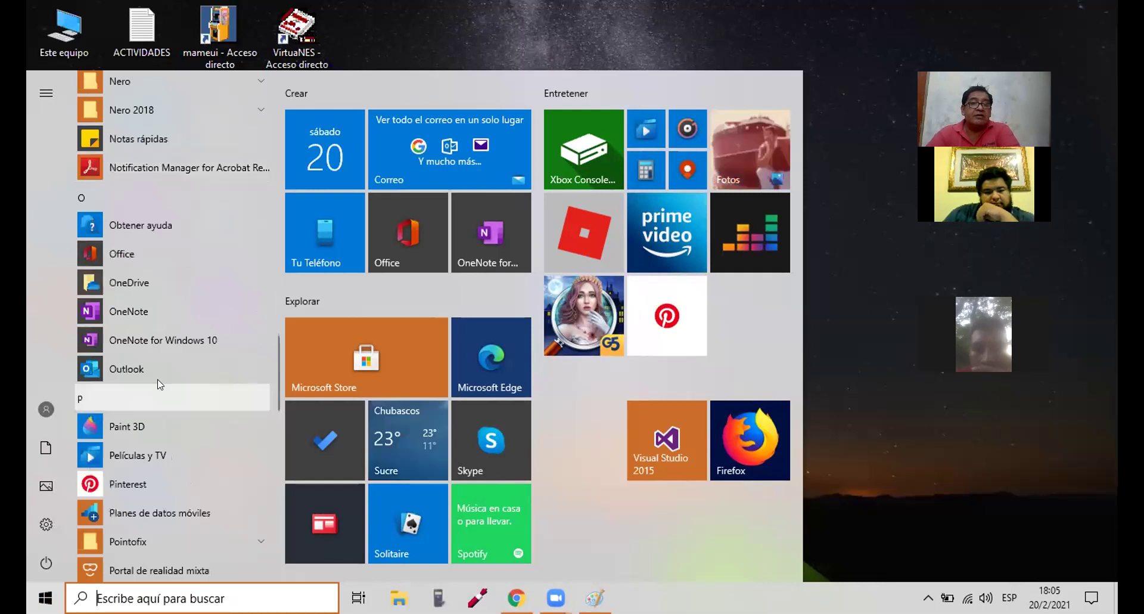
{"action": "scroll", "coordinate": [153, 372], "scroll_direction": "down", "scroll_amount": 2}
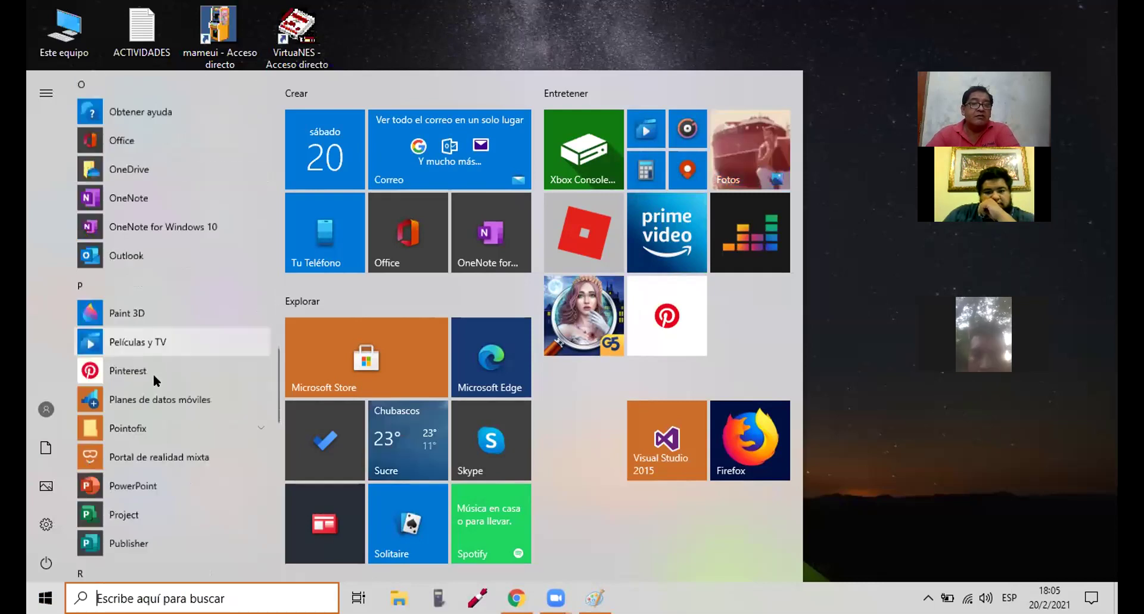
{"action": "scroll", "coordinate": [152, 374], "scroll_direction": "down", "scroll_amount": 1}
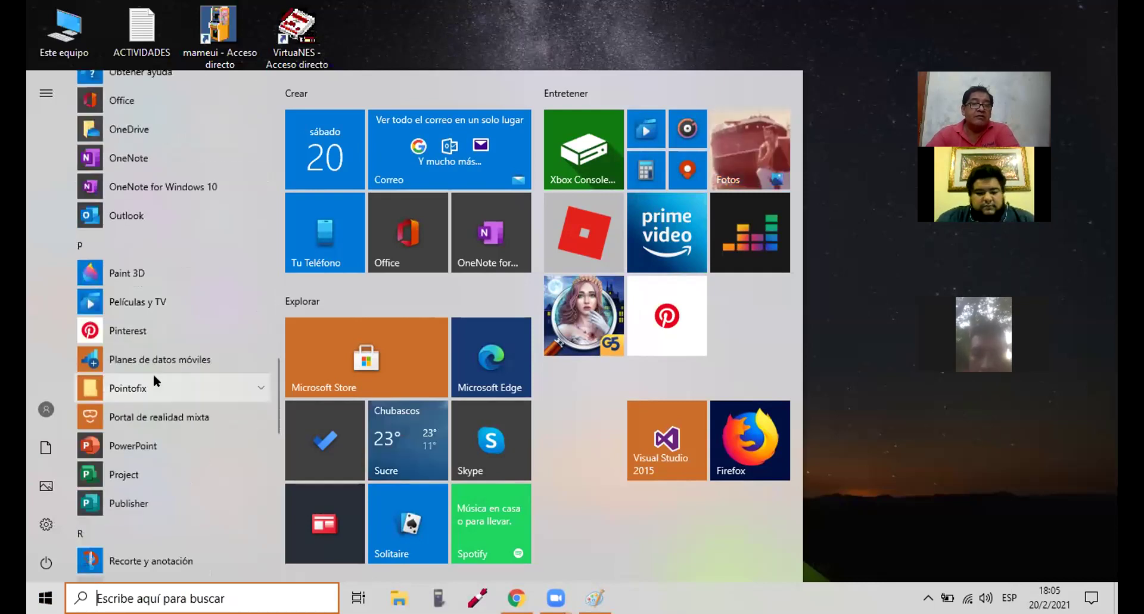
{"action": "scroll", "coordinate": [152, 374], "scroll_direction": "down", "scroll_amount": 2}
{"action": "scroll", "coordinate": [153, 374], "scroll_direction": "down", "scroll_amount": 4}
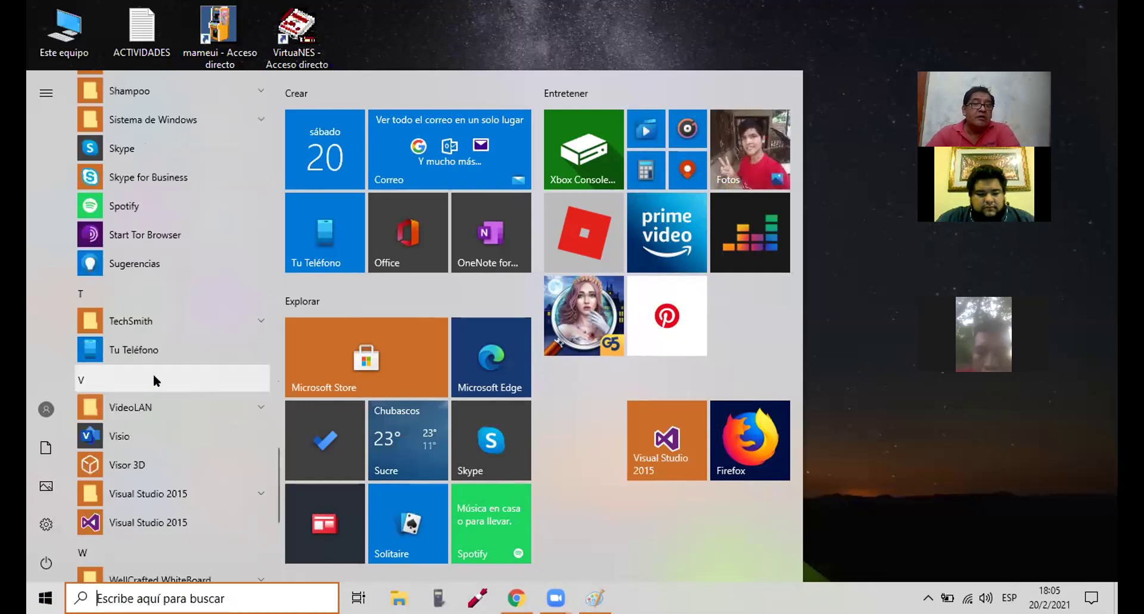
{"action": "scroll", "coordinate": [153, 374], "scroll_direction": "down", "scroll_amount": 3}
{"action": "left_click", "coordinate": [123, 360]}
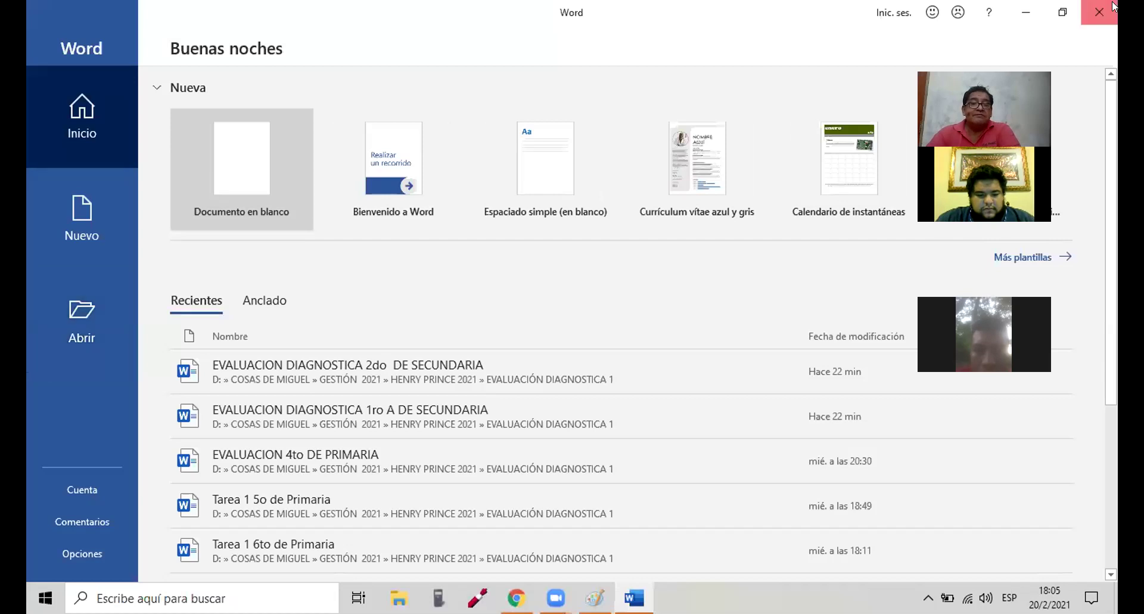
- Close Word's start screen to the desktop and bring up the taskbar search box
{"action": "key", "text": "super+d"}
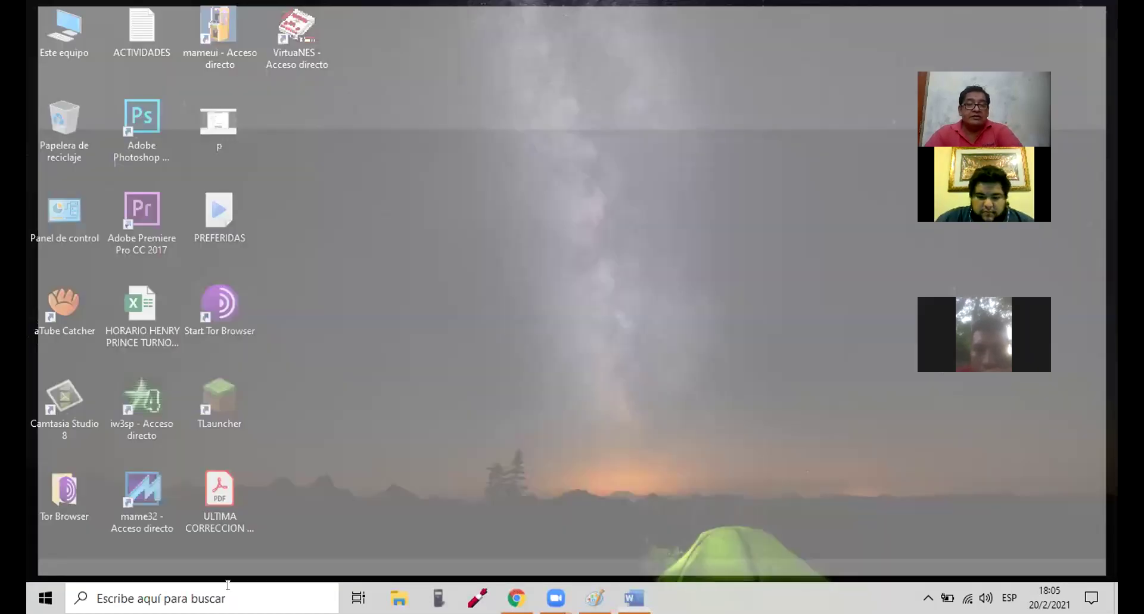
{"action": "left_click", "coordinate": [227, 584]}
- Open Command Prompt and try starting Word with 'call winword' and 'call word'
{"action": "type", "text": "cm"}
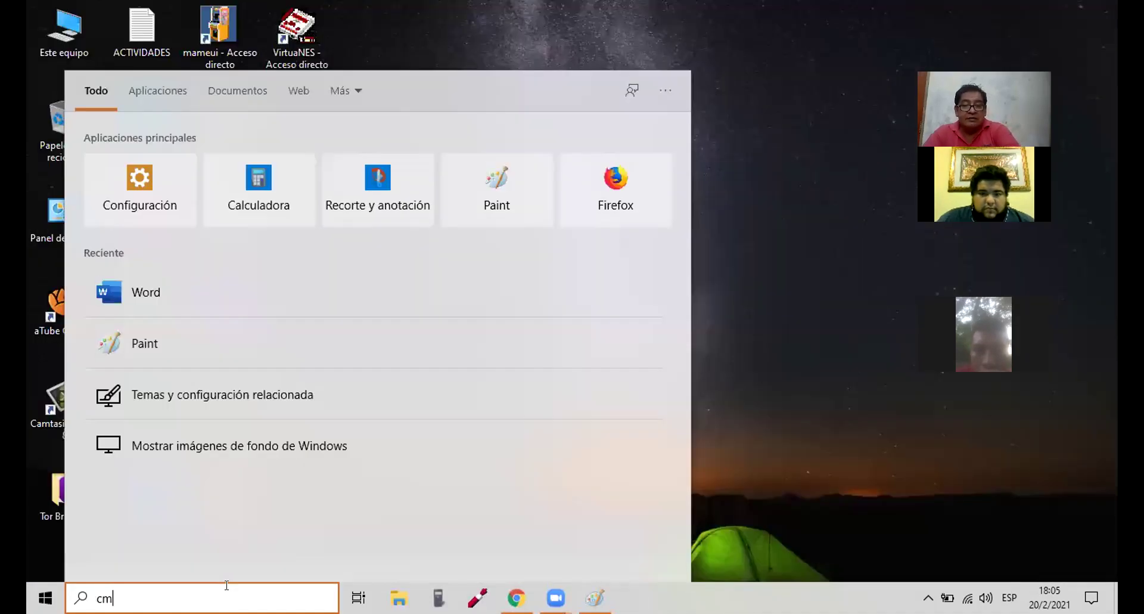
{"action": "type", "text": "d"}
{"action": "key", "text": "Escape"}
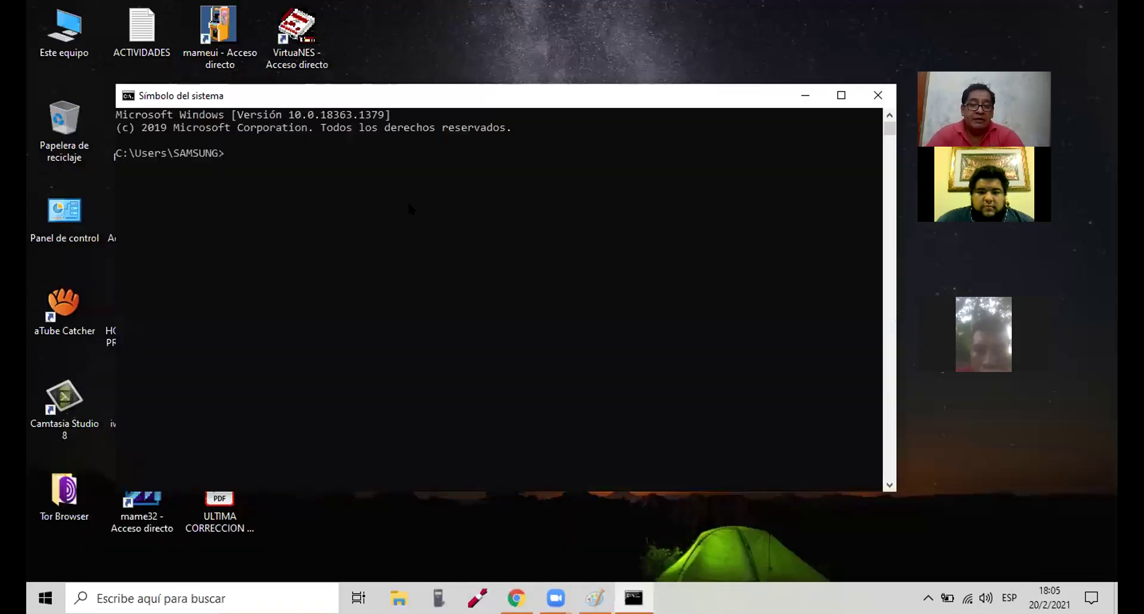
{"action": "type", "text": "call "}
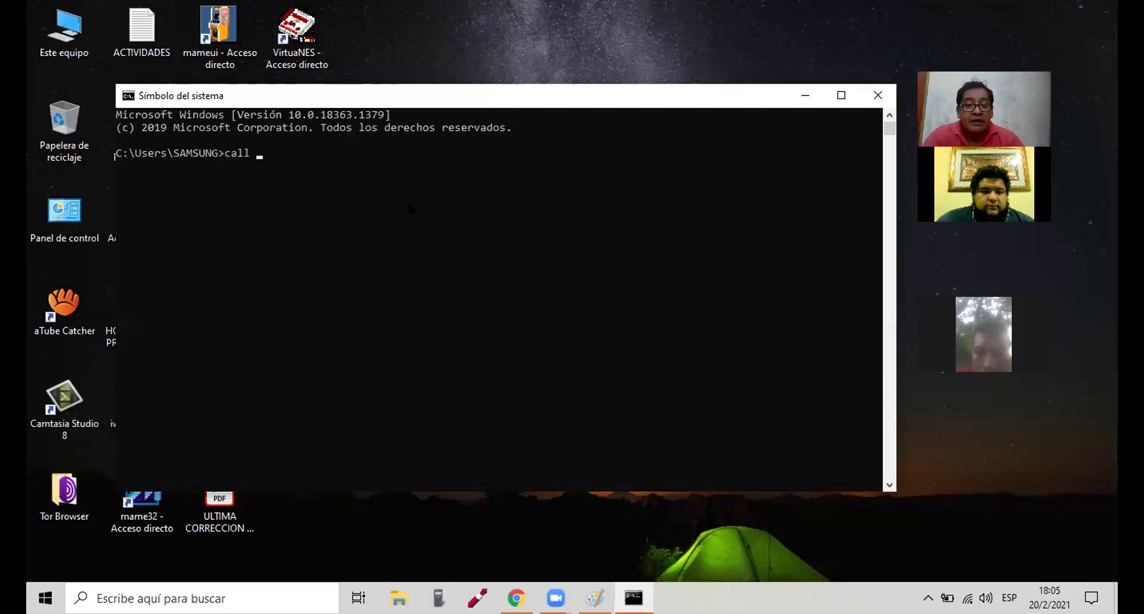
{"action": "type", "text": "win"}
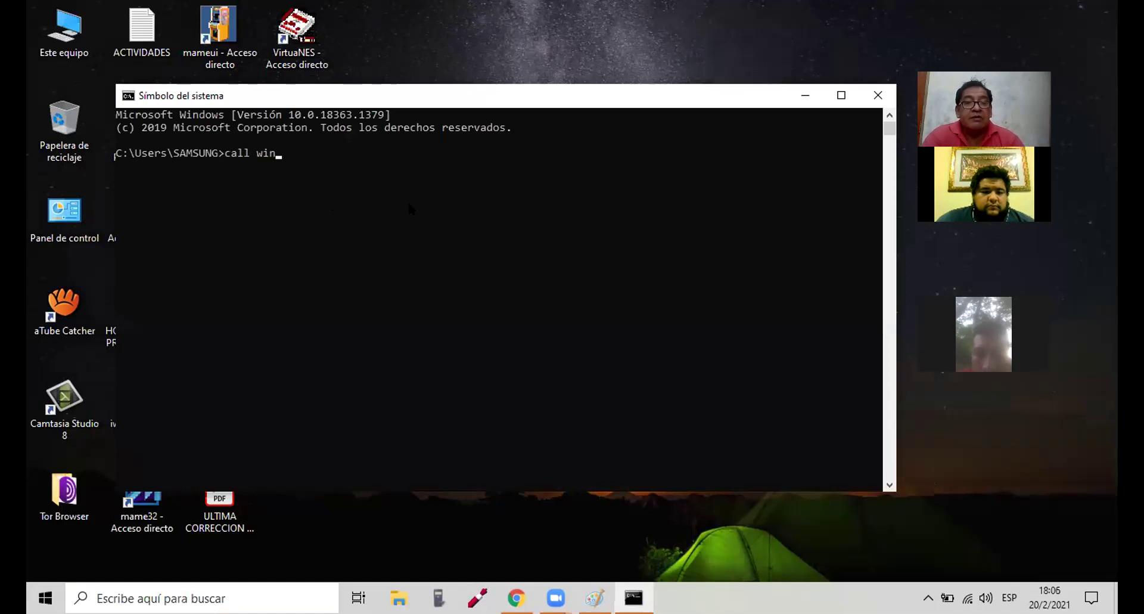
{"action": "type", "text": "word"}
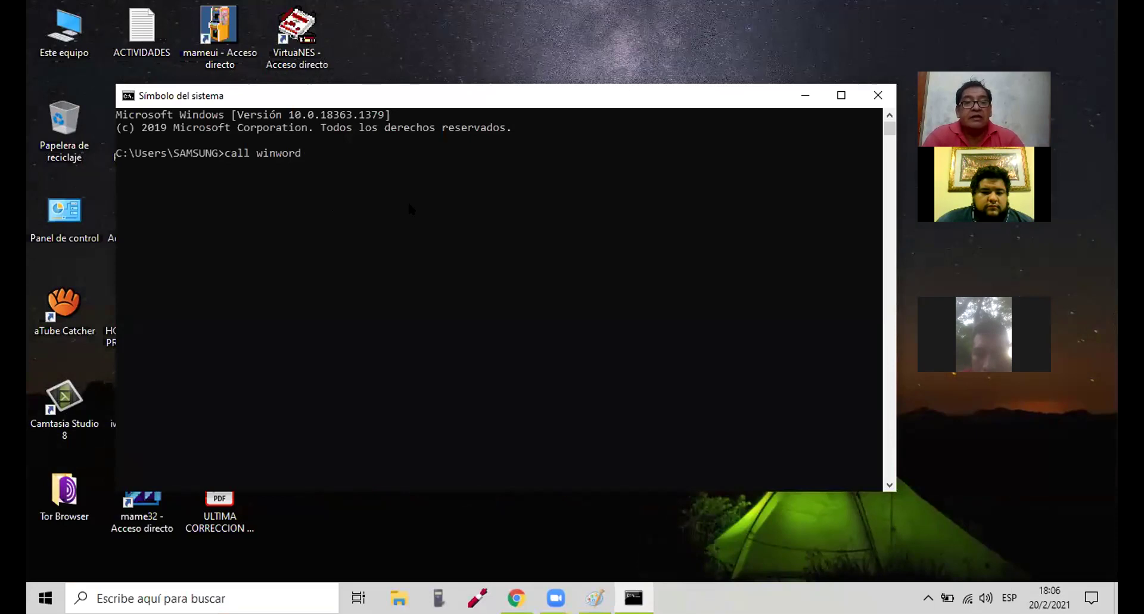
{"action": "key", "text": "Return"}
{"action": "type", "text": "cal"}
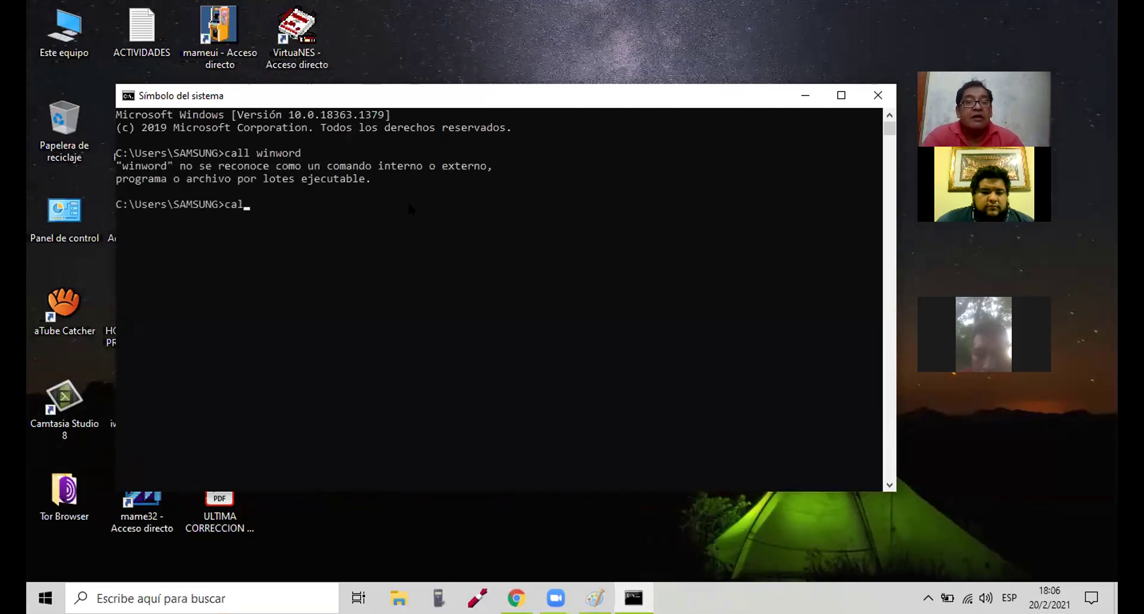
{"action": "type", "text": "l word"}
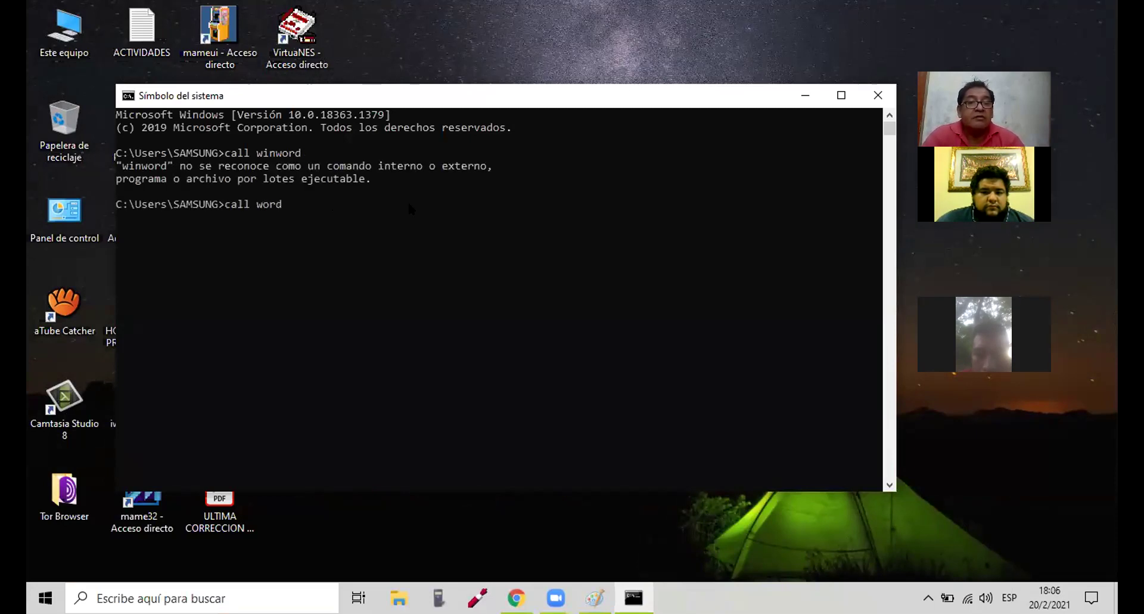
{"action": "key", "text": "Return"}
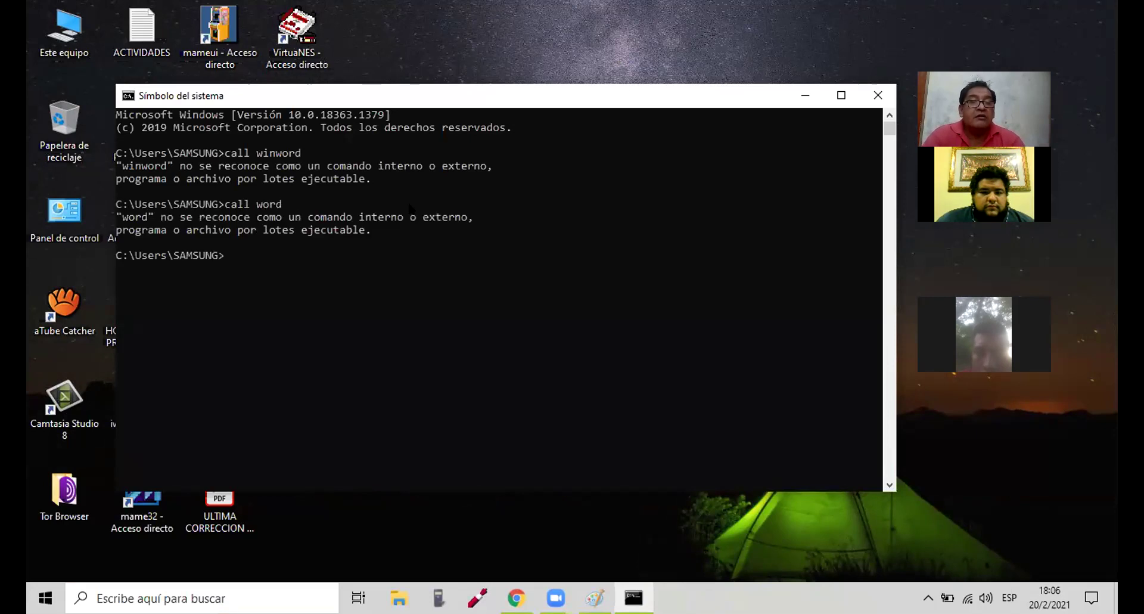
- Run 'cd..' twice to move up to the C:\ root
{"action": "type", "text": "cd.."}
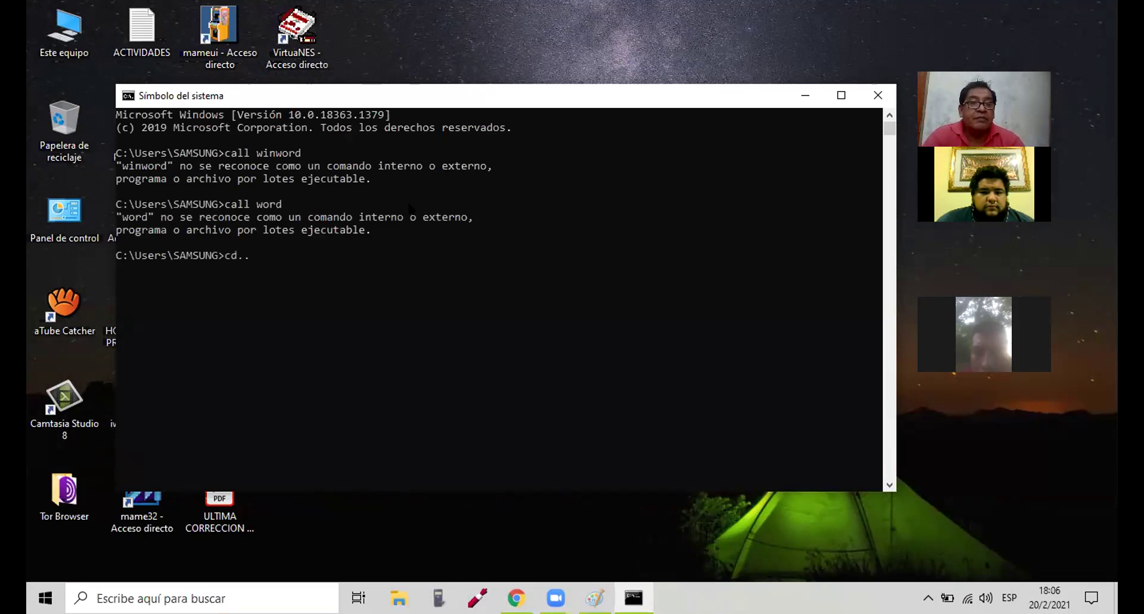
{"action": "key", "text": "Return"}
{"action": "key", "text": "Up"}
{"action": "key", "text": "Return"}
- Try running 'winword' from C:\ and clear the console with cls
{"action": "type", "text": "cls"}
{"action": "key", "text": "Return"}
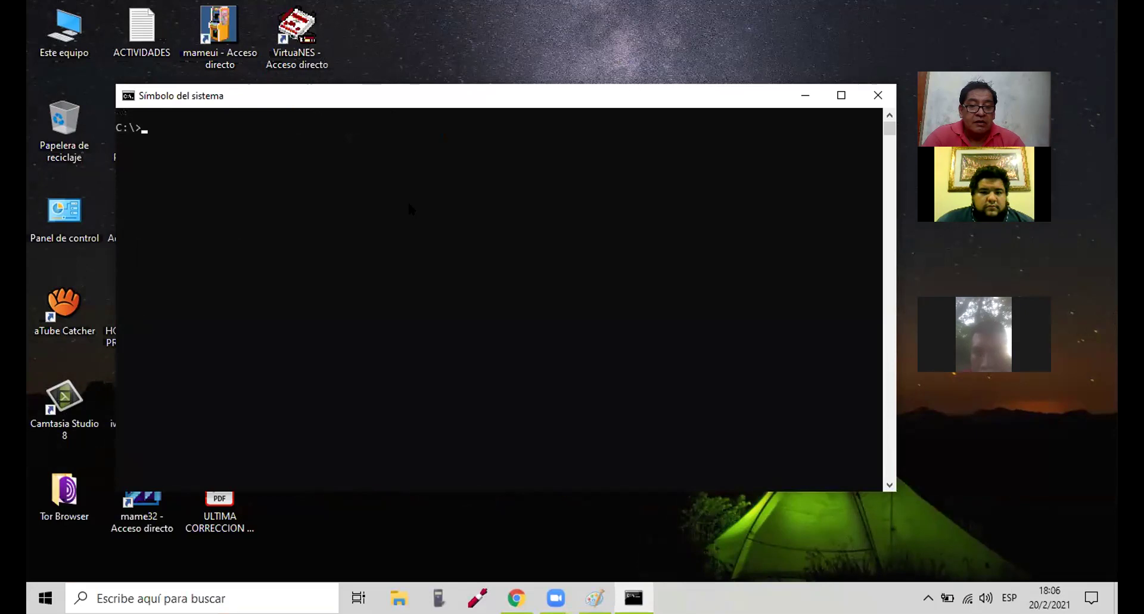
{"action": "type", "text": "winword"}
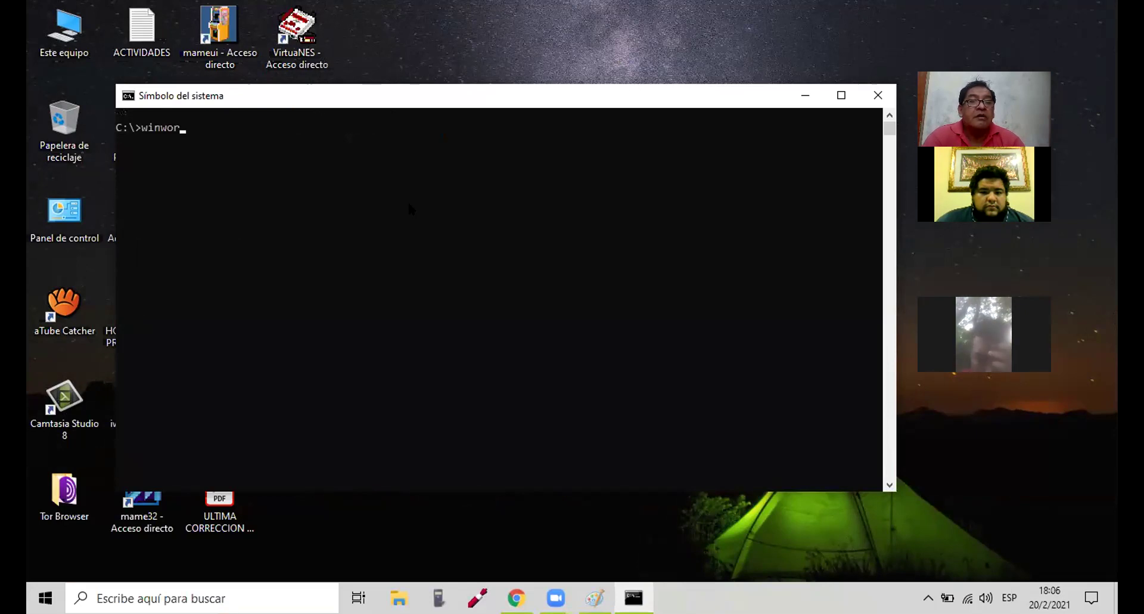
{"action": "key", "text": "Return"}
{"action": "type", "text": "cls"}
{"action": "key", "text": "Return"}
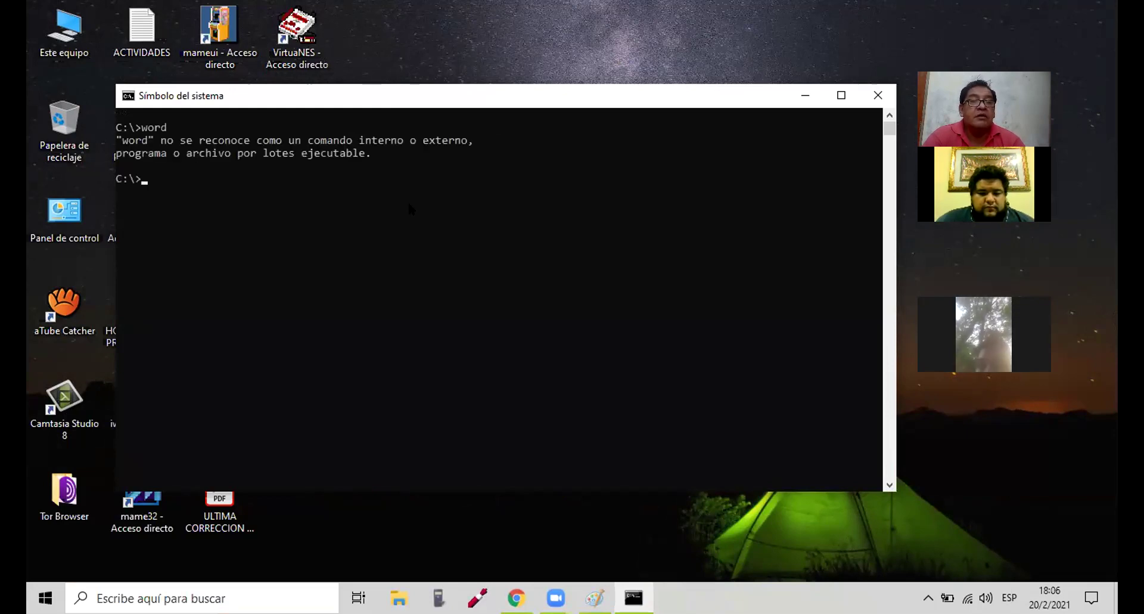
{"action": "type", "text": "cls"}
{"action": "key", "text": "Return"}
- Try 'cd archivos de programas', list C:\, then enter Program Files and list it
{"action": "type", "text": "cd "}
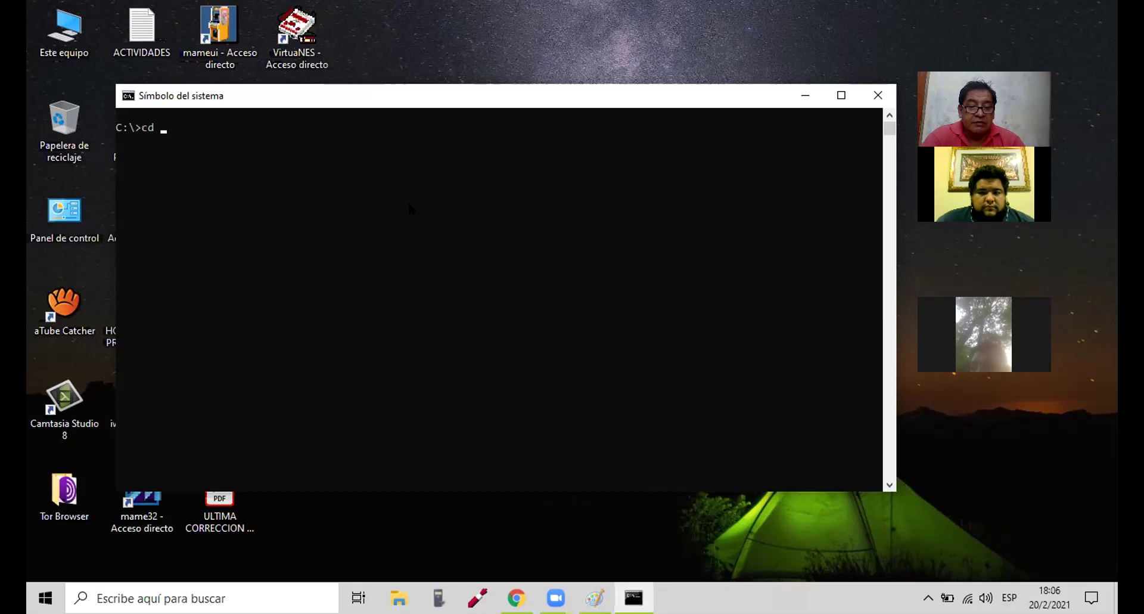
{"action": "type", "text": "archivo"}
{"action": "key", "text": "BackSpace"}
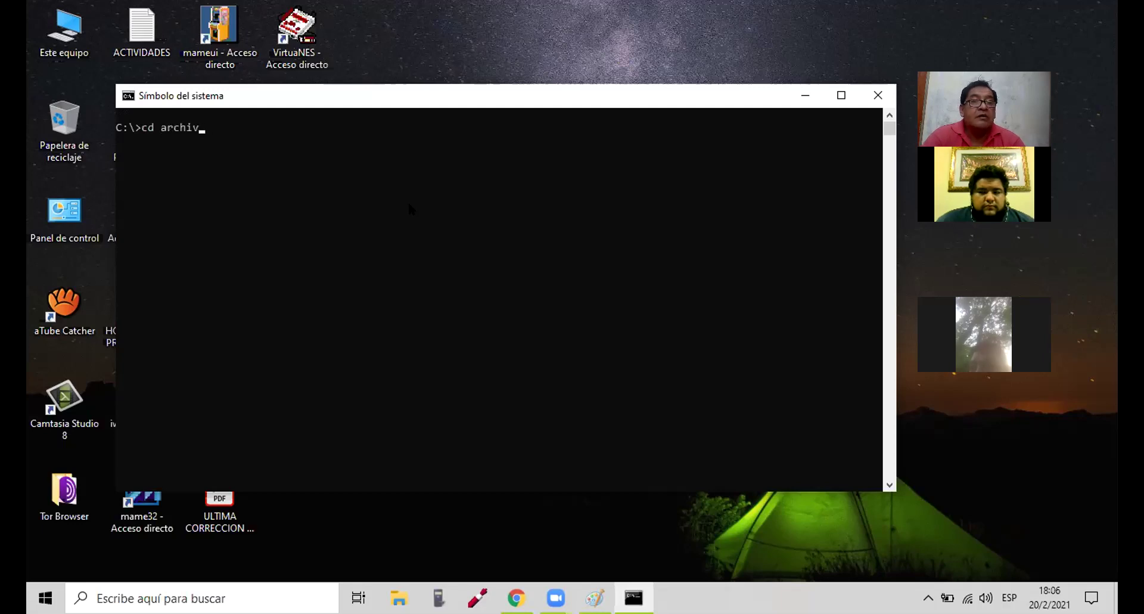
{"action": "type", "text": "os de programas"}
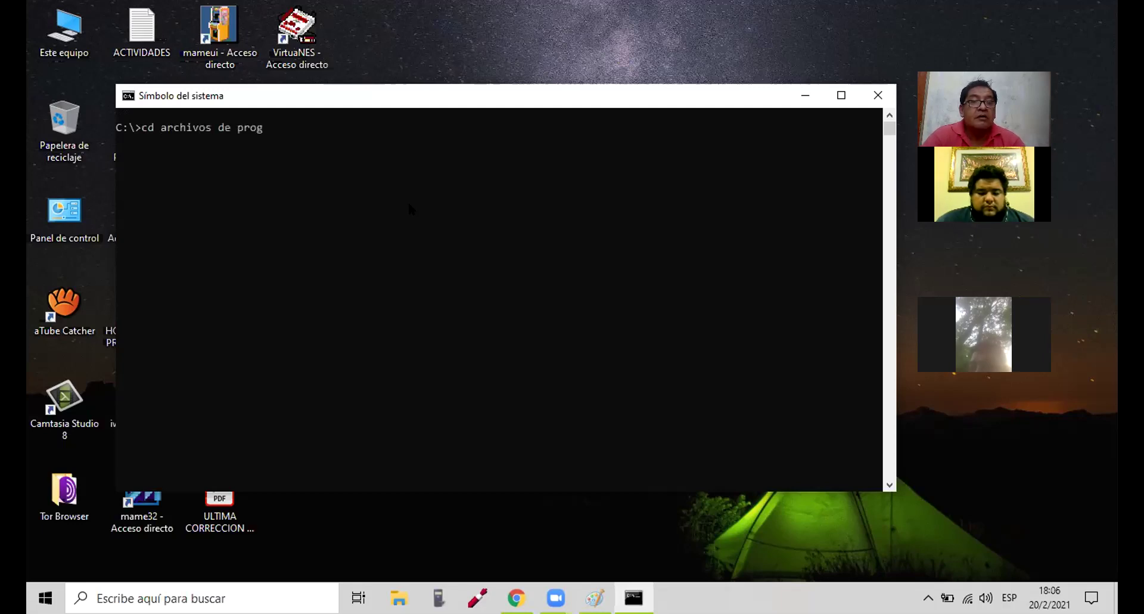
{"action": "key", "text": "Return"}
{"action": "type", "text": "dir"}
{"action": "key", "text": "Return"}
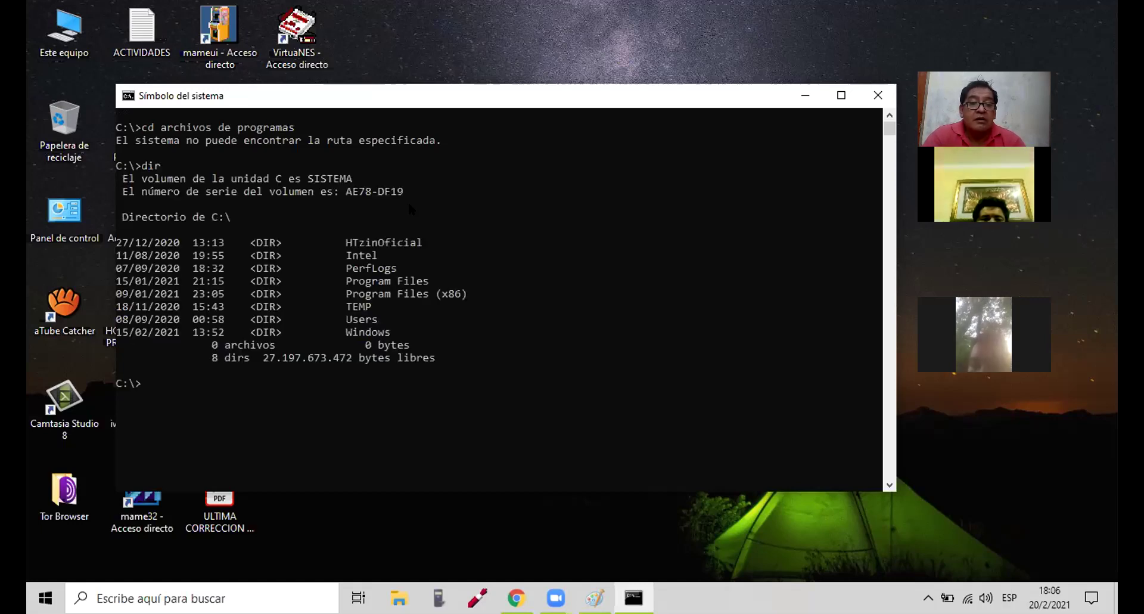
{"action": "type", "text": "cd program files"}
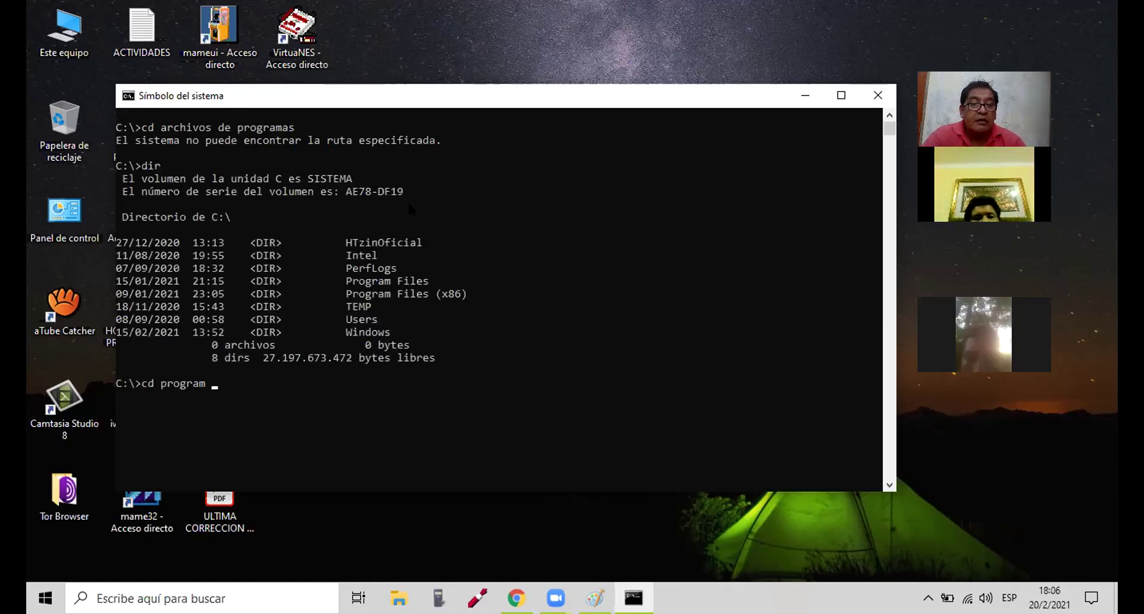
{"action": "key", "text": "Return"}
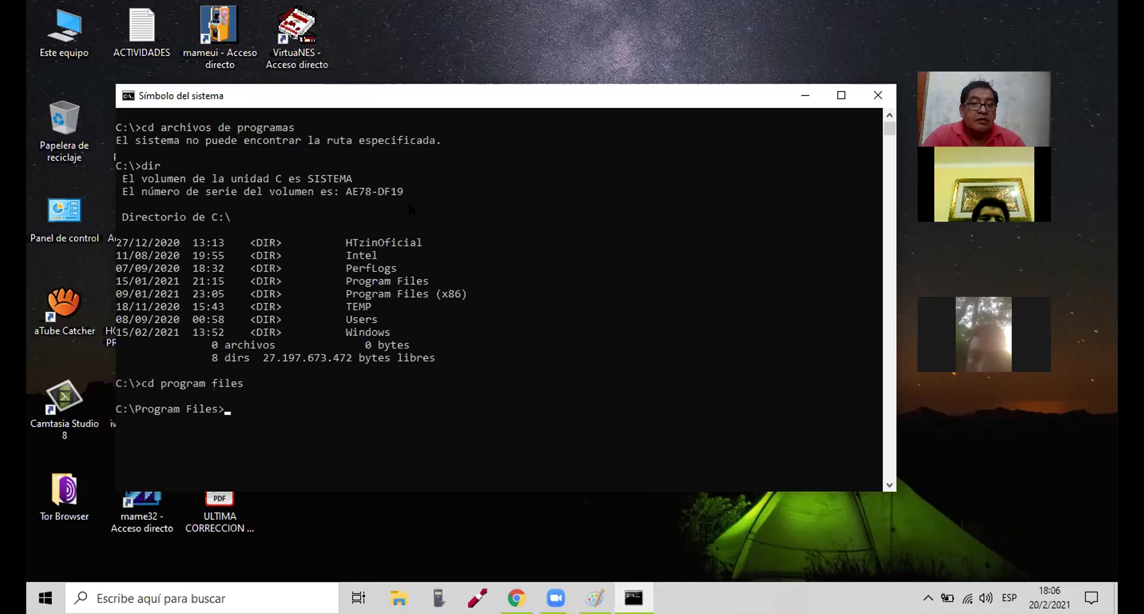
{"action": "type", "text": "dir"}
{"action": "key", "text": "Return"}
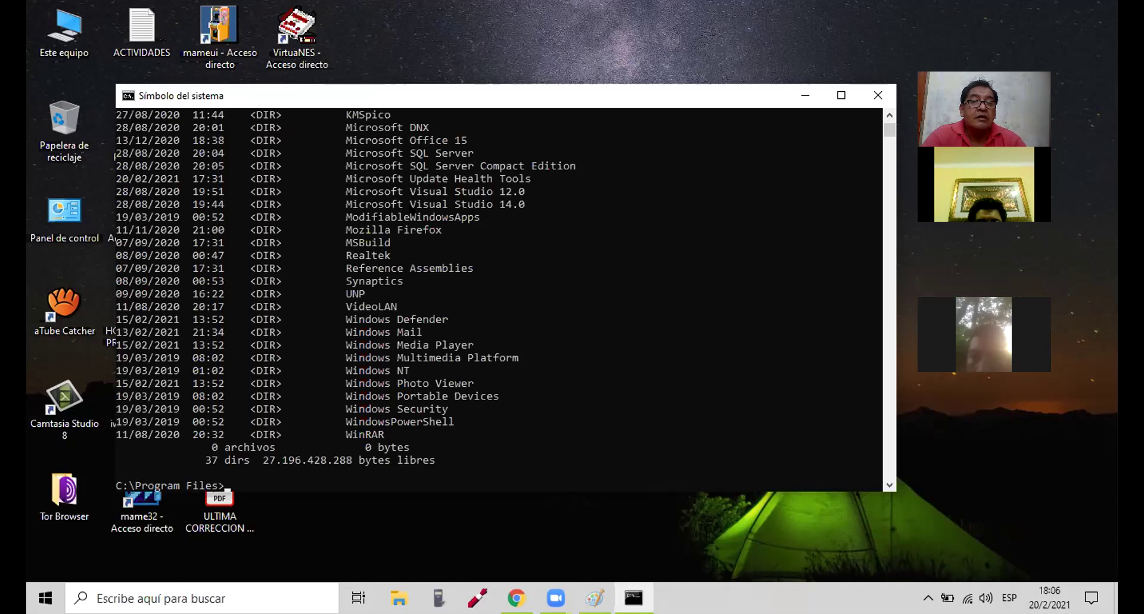
- Enter the Microsoft Office 15 folder, fixing the misspelling, and list its contents
{"action": "type", "text": "dir m"}
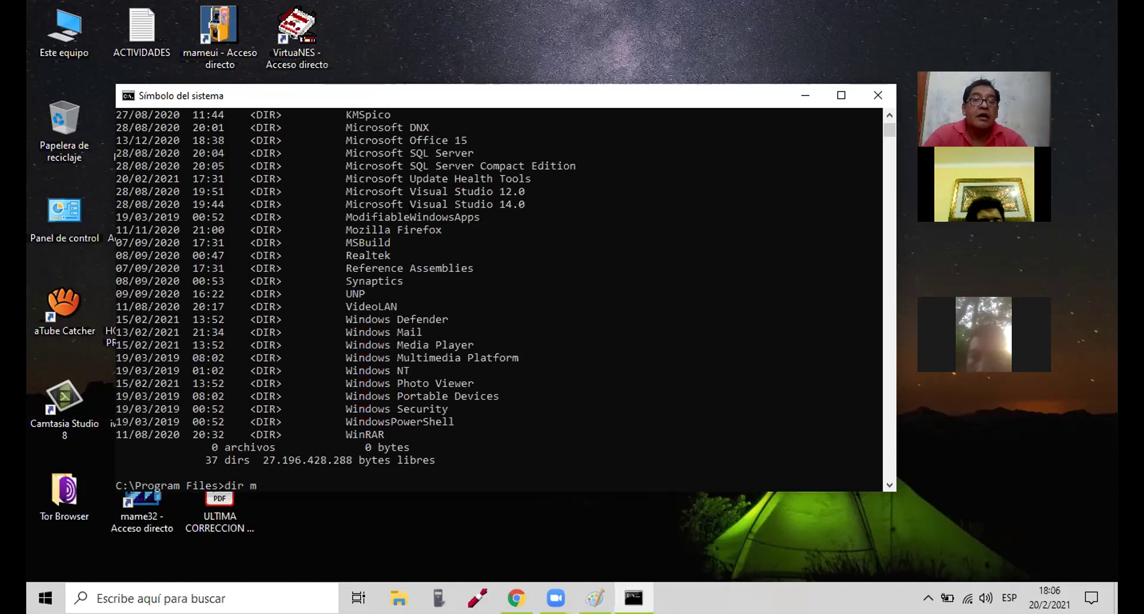
{"action": "key", "text": "BackSpace"}
{"action": "key", "text": "BackSpace"}
{"action": "key", "text": "BackSpace"}
{"action": "key", "text": "BackSpace"}
{"action": "key", "text": "BackSpace"}
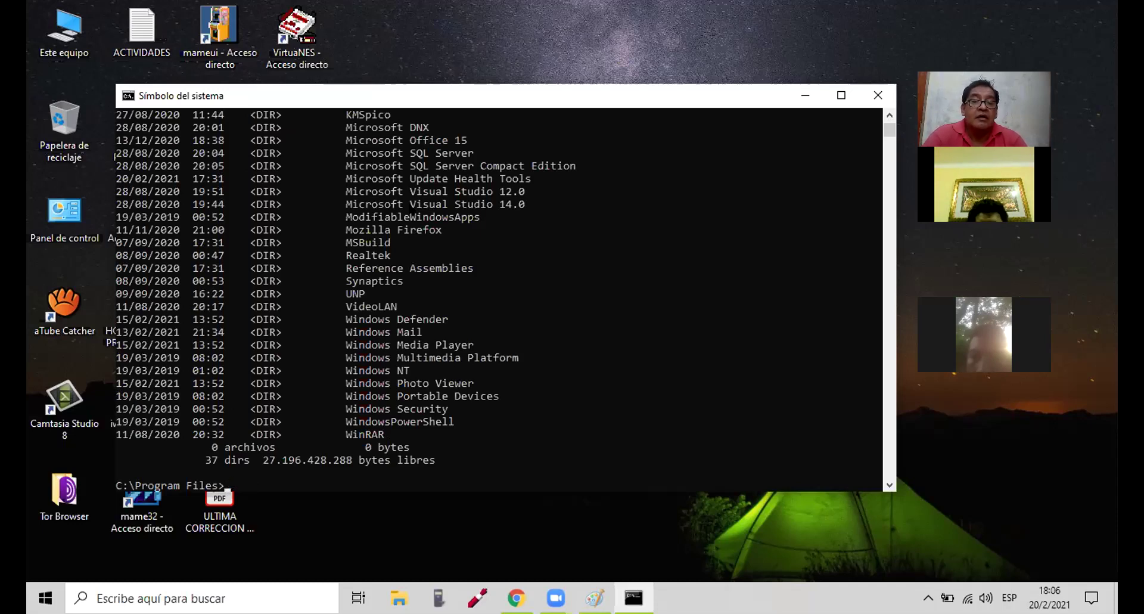
{"action": "type", "text": "cd micr"}
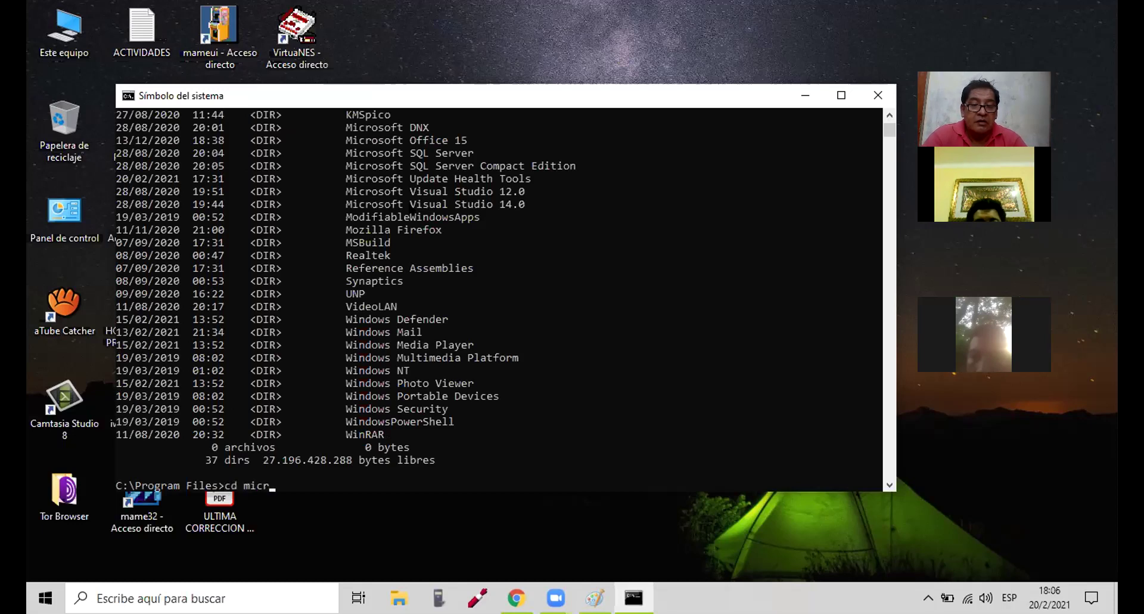
{"action": "type", "text": "osoft of"}
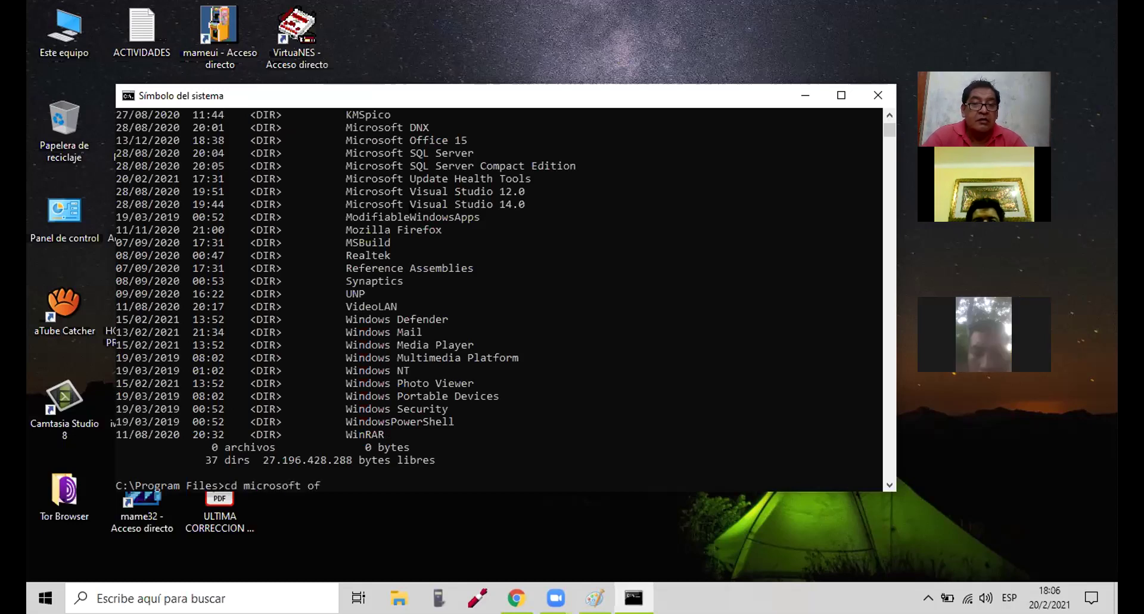
{"action": "type", "text": "fce 15"}
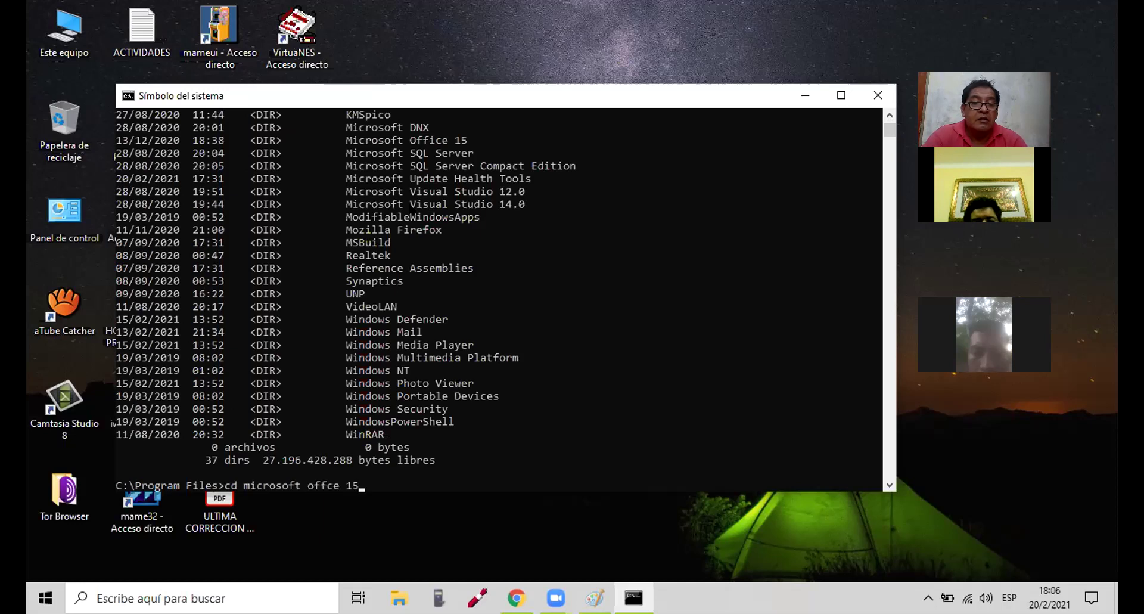
{"action": "key", "text": "Return"}
{"action": "type", "text": "dir"}
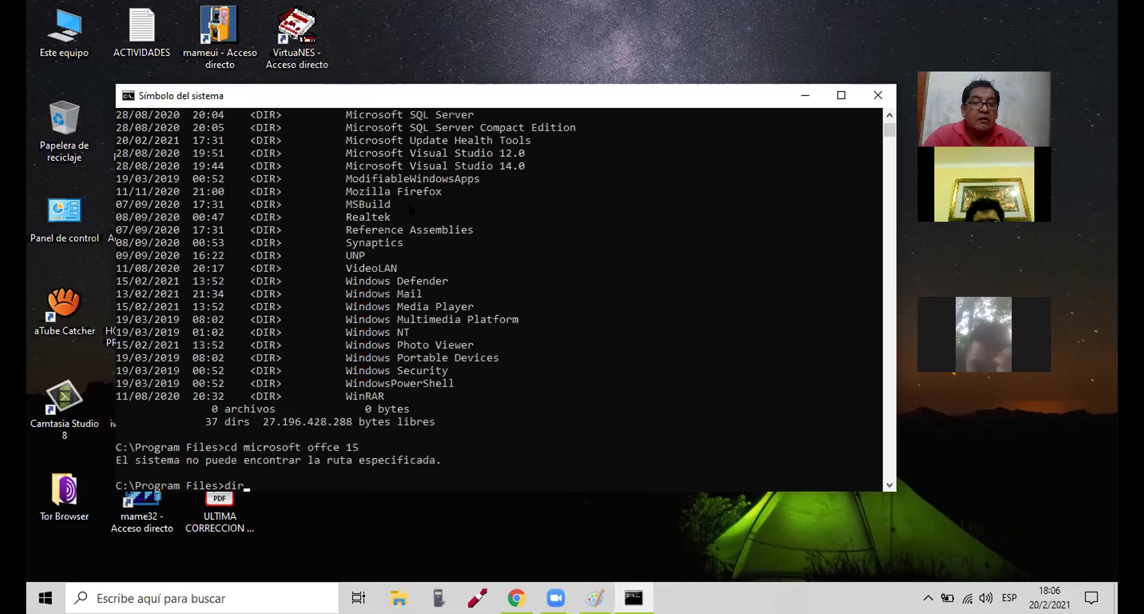
{"action": "key", "text": "Return"}
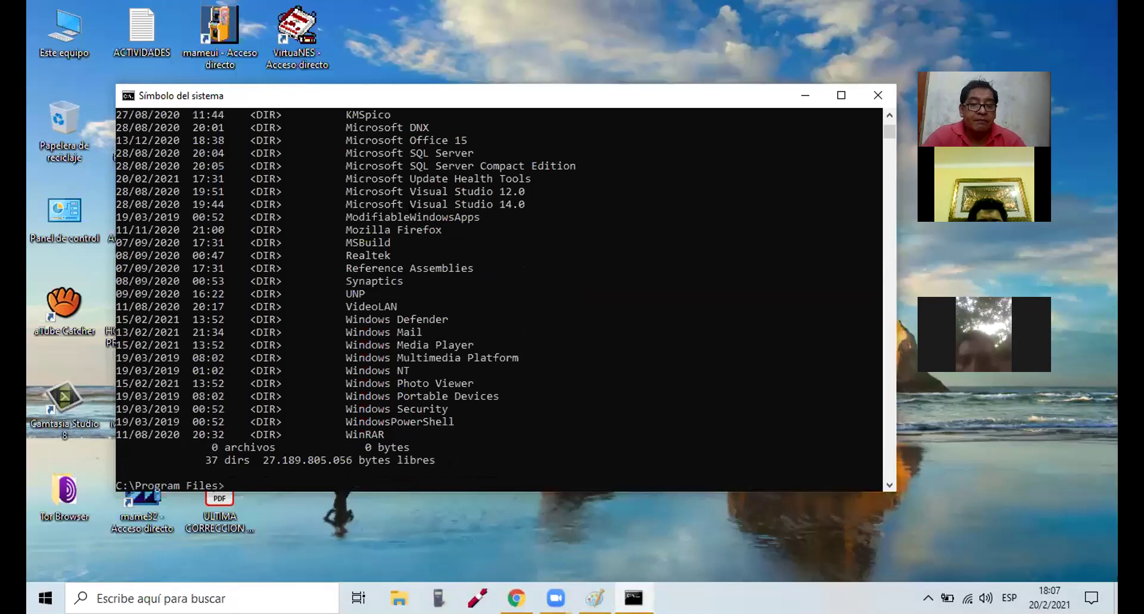
{"action": "type", "text": "cd micr"}
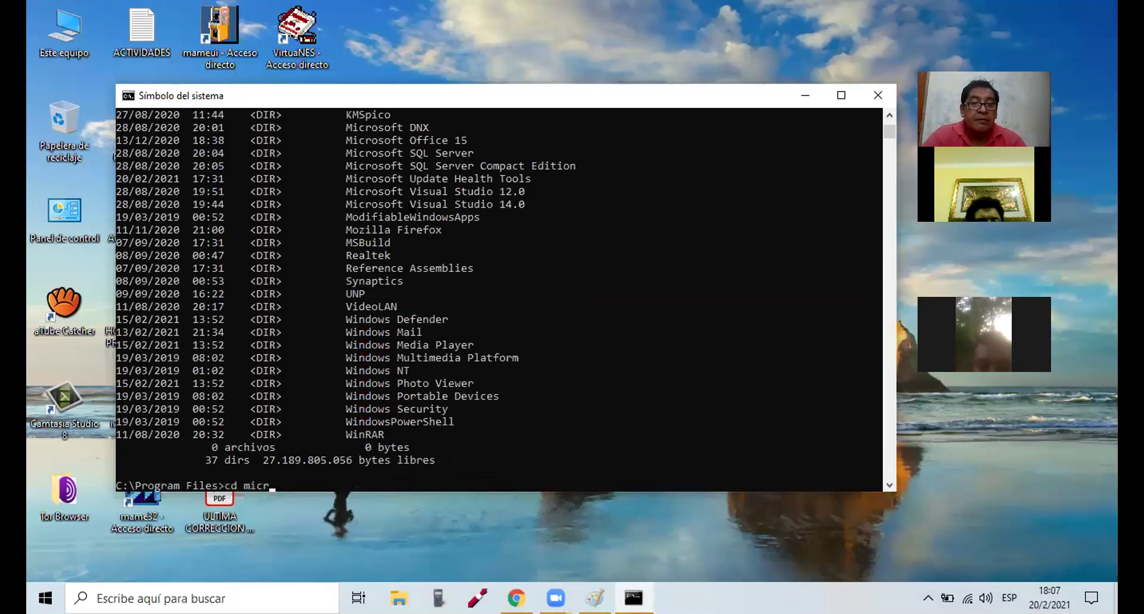
{"action": "type", "text": "osoft"}
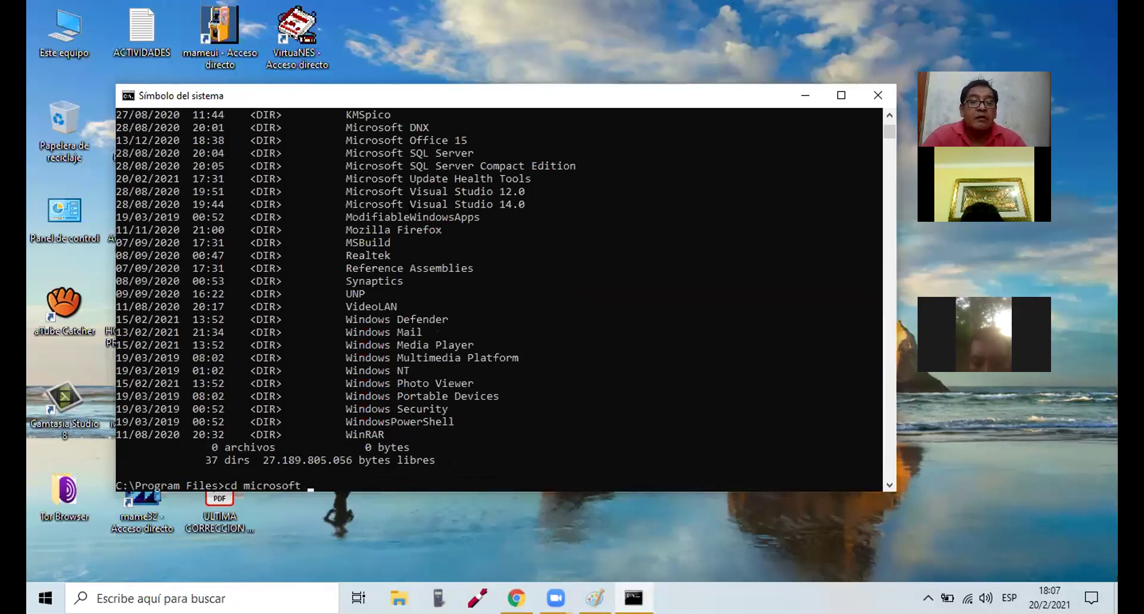
{"action": "type", "text": " office"}
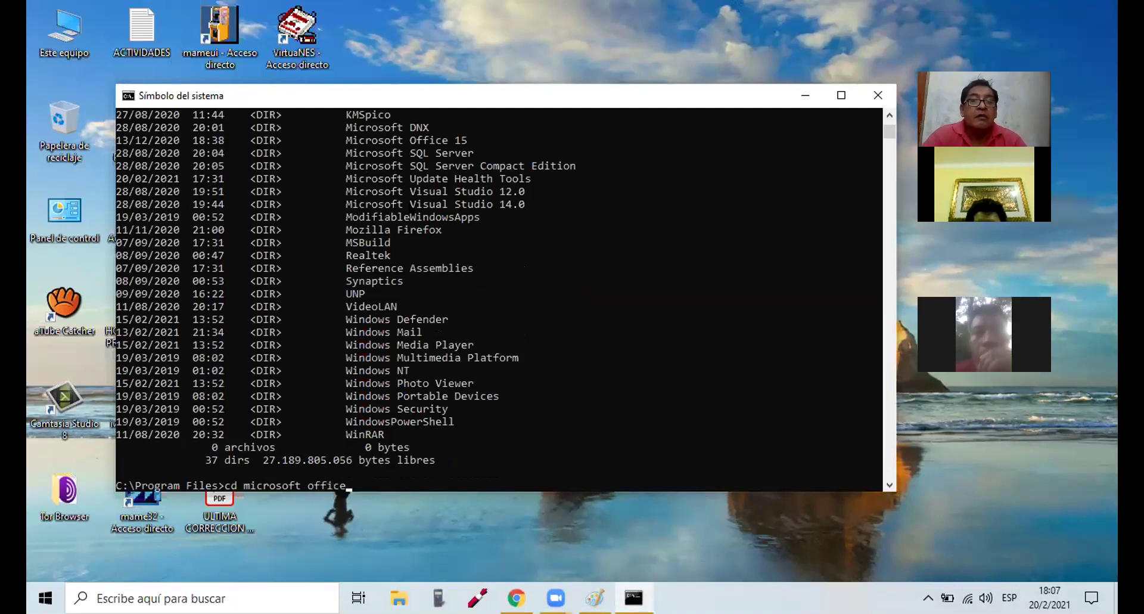
{"action": "key", "text": "BackSpace"}
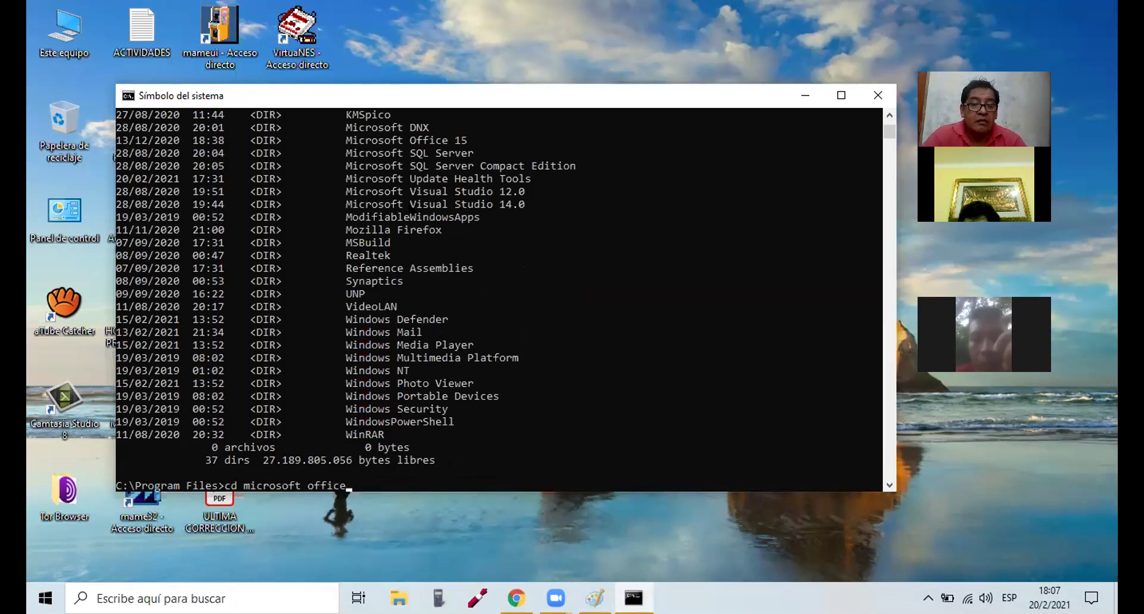
{"action": "type", "text": "15"}
{"action": "key", "text": "Return"}
{"action": "type", "text": "d"}
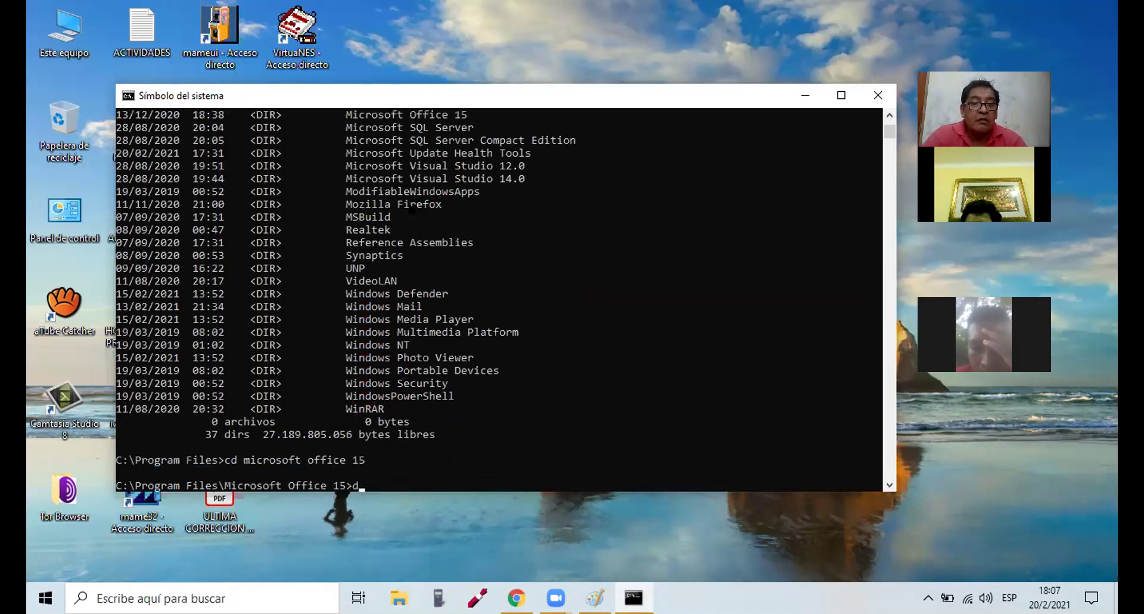
{"action": "type", "text": "ir"}
{"action": "key", "text": "Return"}
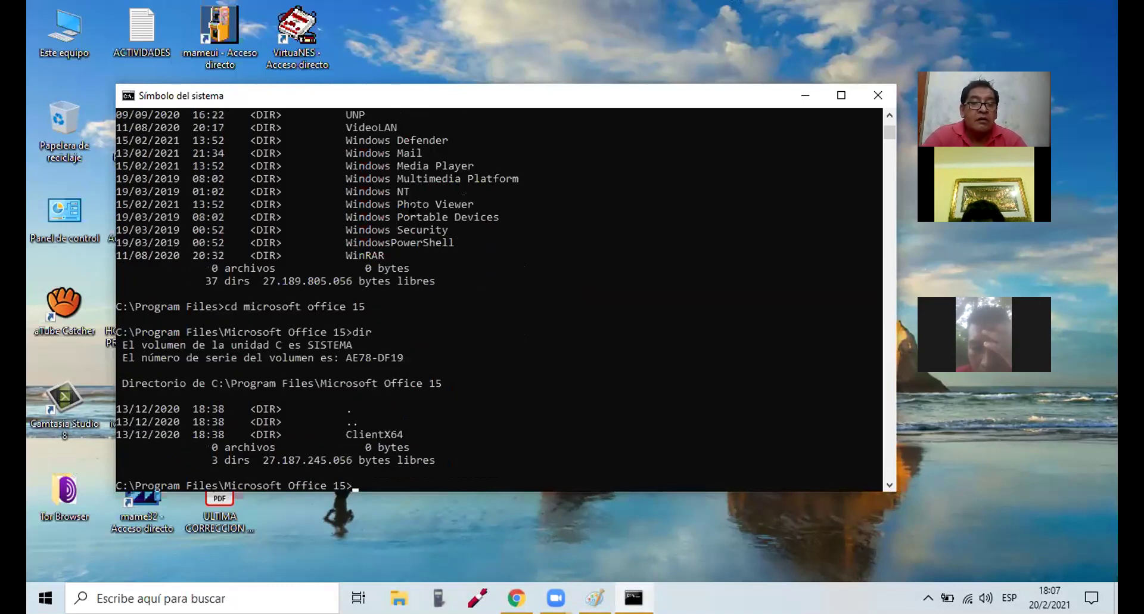
{"action": "type", "text": "dir"}
{"action": "key", "text": "Return"}
- List the ClientX64 folder's files, then go back up and clear the screen
{"action": "type", "text": "cd"}
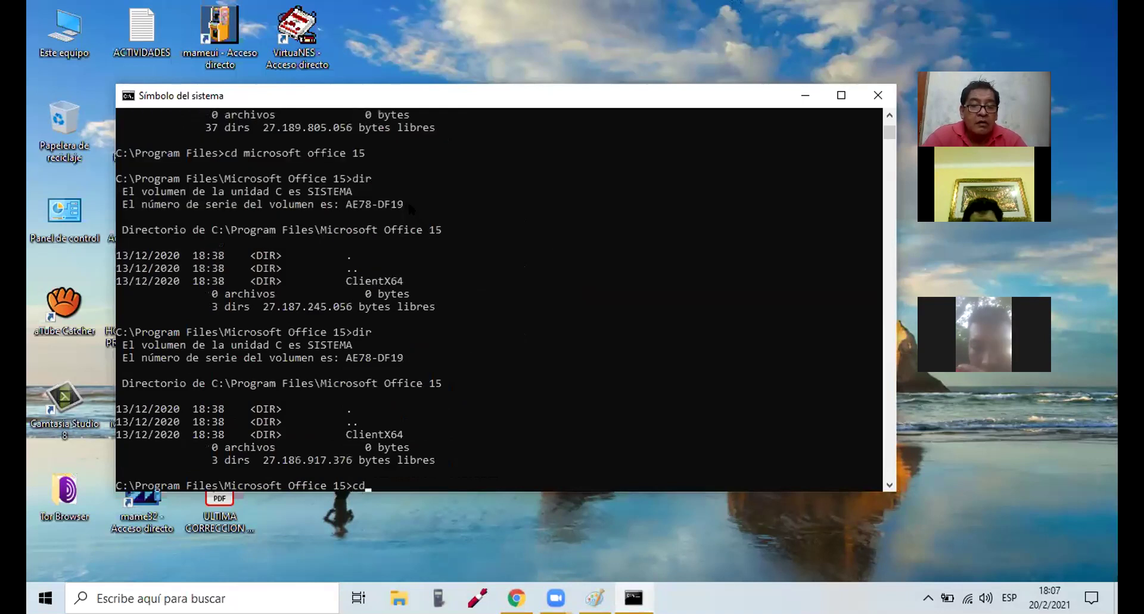
{"action": "type", "text": " clientx64"}
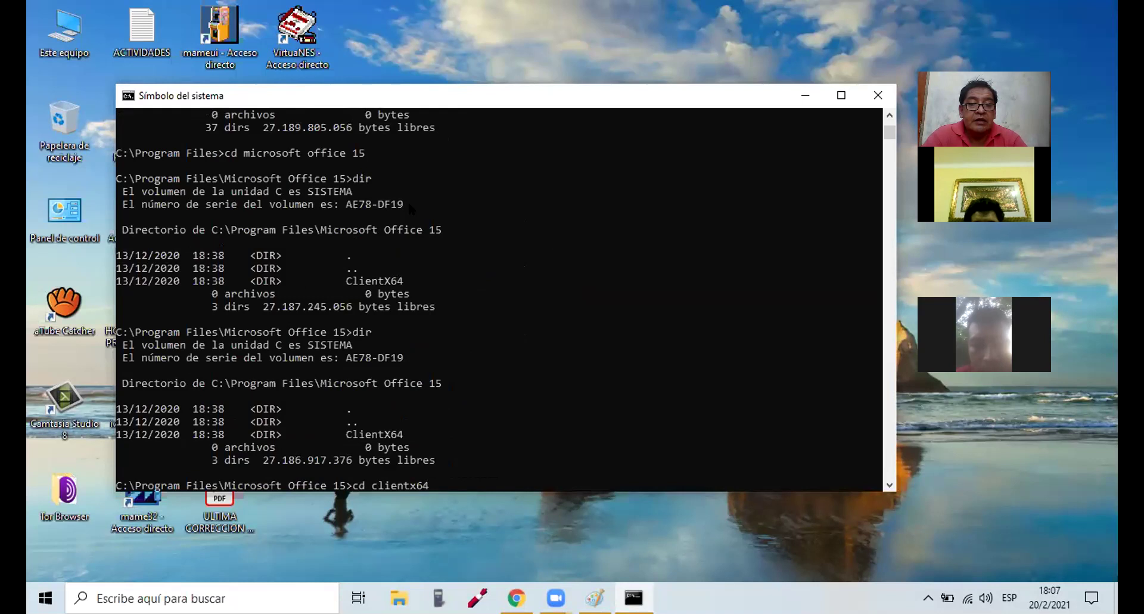
{"action": "key", "text": "Return"}
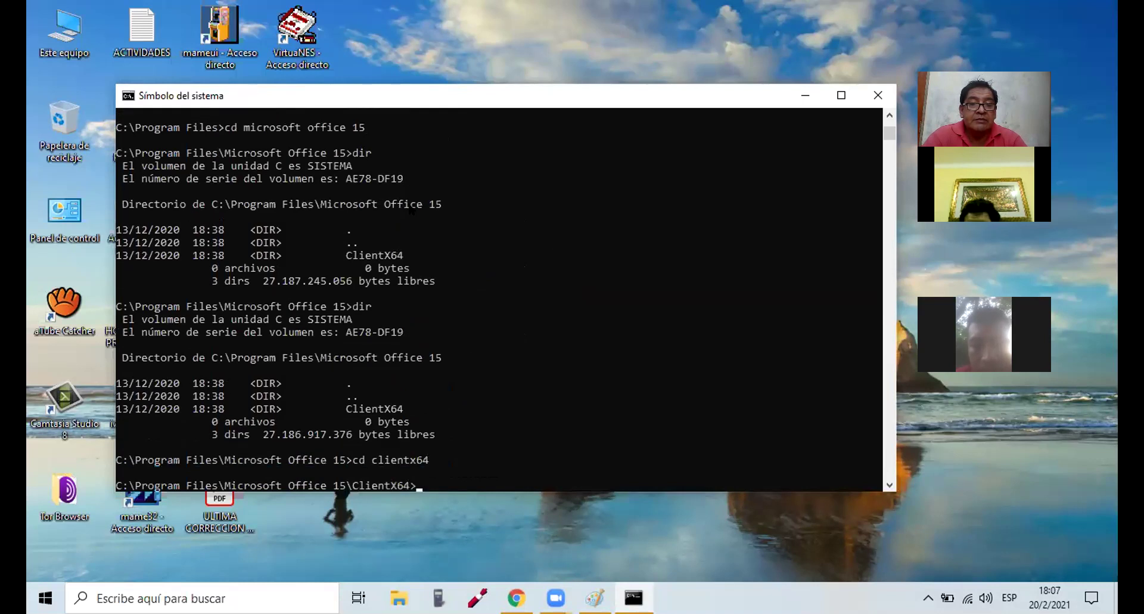
{"action": "type", "text": "dir"}
{"action": "key", "text": "Return"}
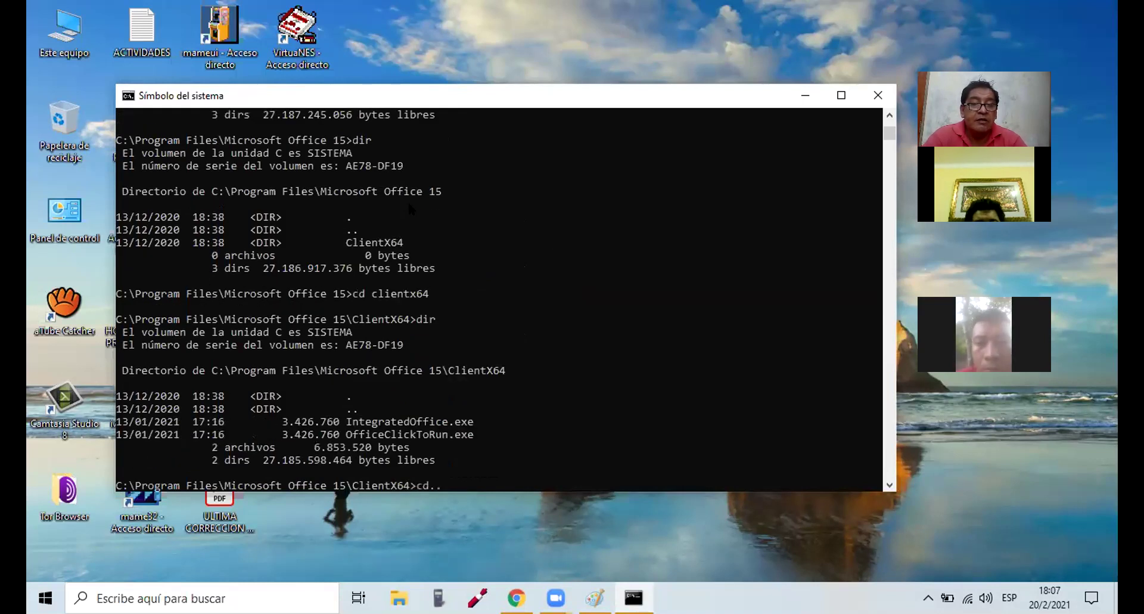
{"action": "type", "text": "cd.."}
{"action": "key", "text": "Return"}
{"action": "type", "text": "cd.."}
{"action": "key", "text": "Return"}
{"action": "type", "text": "cd.."}
{"action": "key", "text": "Return"}
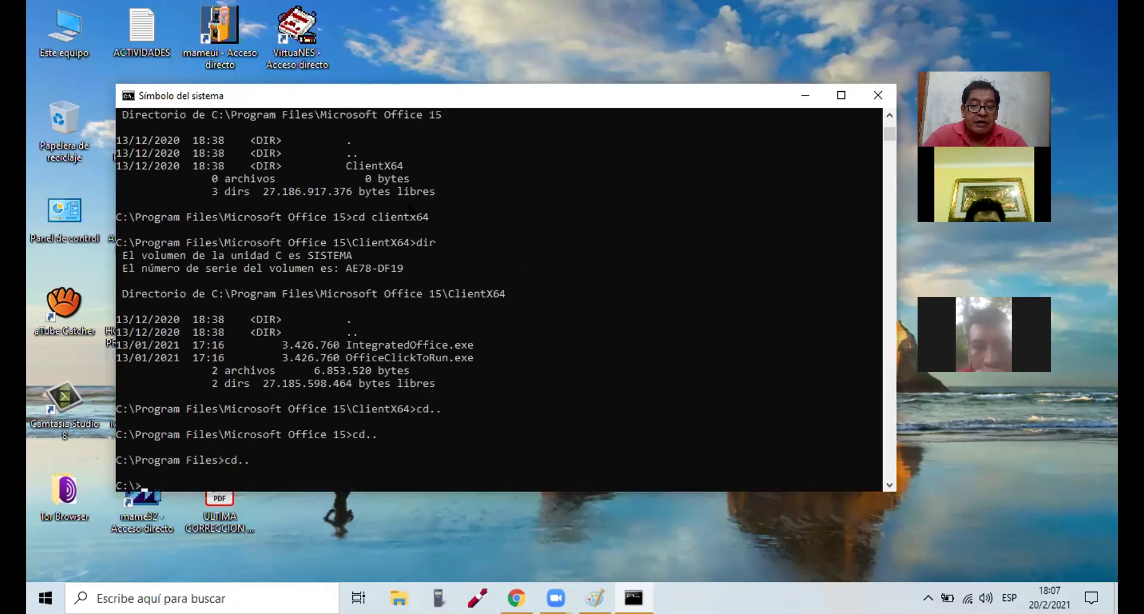
{"action": "type", "text": "cls"}
{"action": "key", "text": "Return"}
- Run 'dir winword.exe /s' from C:\, then exit the console
{"action": "type", "text": "dir"}
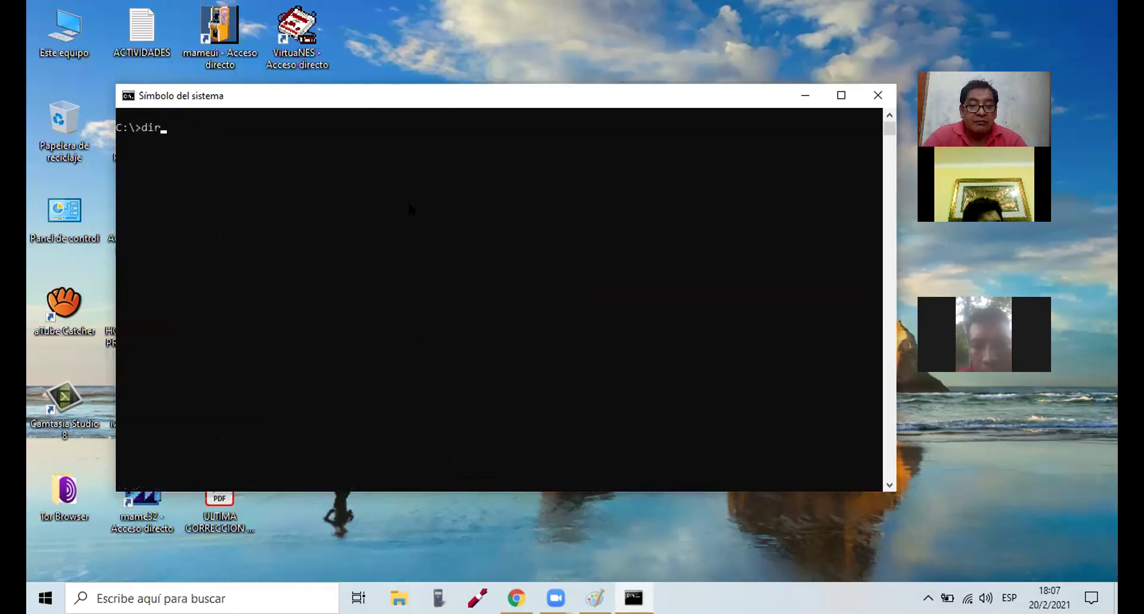
{"action": "type", "text": " win"}
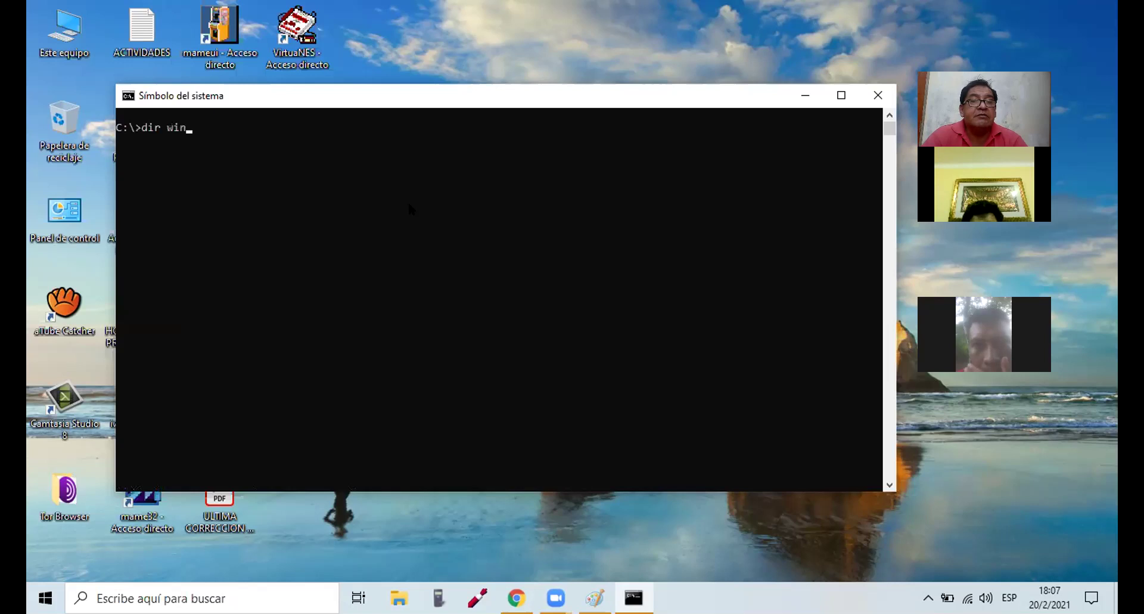
{"action": "type", "text": "word.exe"}
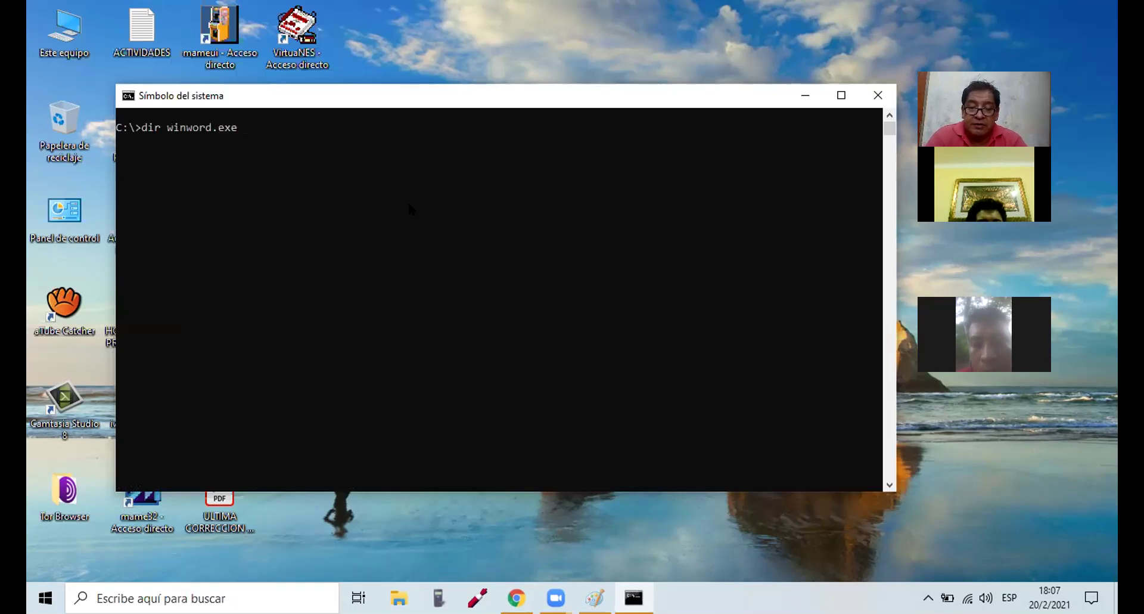
{"action": "type", "text": " /"}
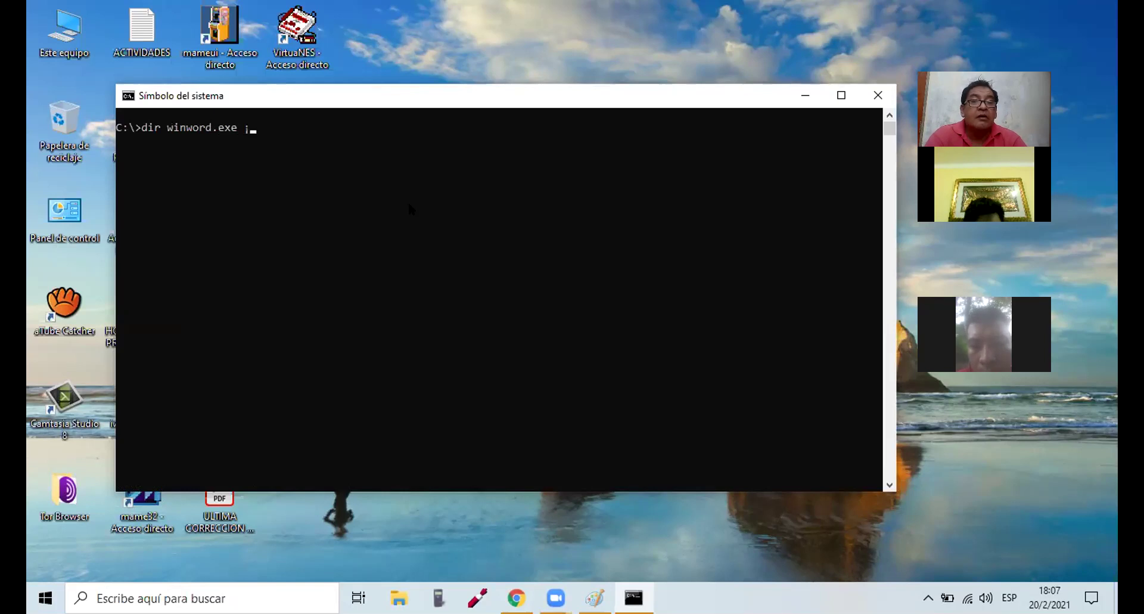
{"action": "key", "text": "BackSpace"}
{"action": "type", "text": "/s"}
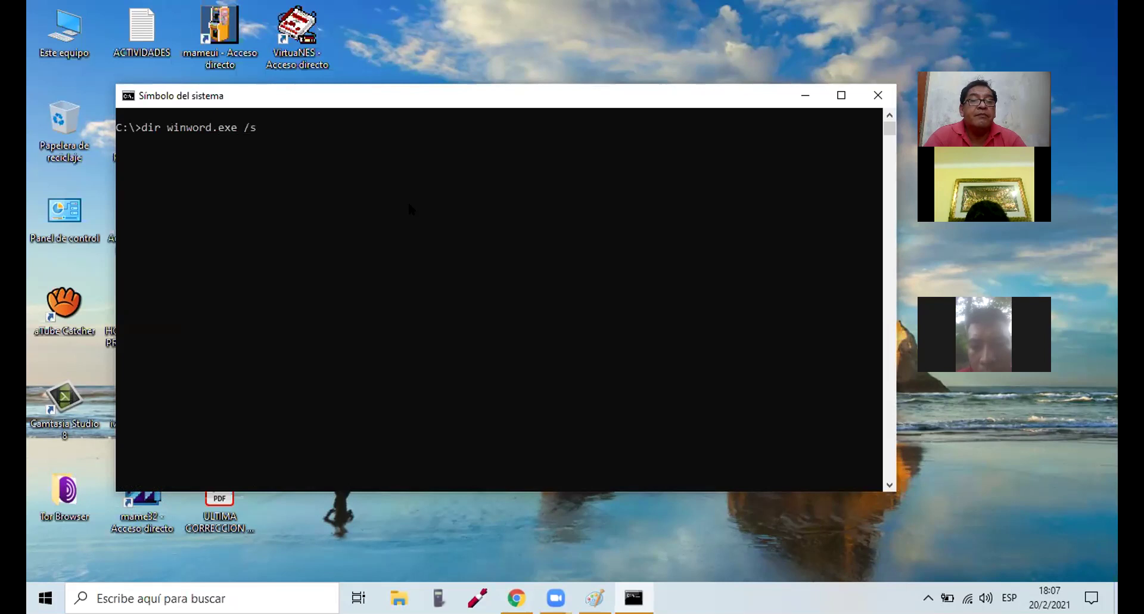
{"action": "key", "text": "Return"}
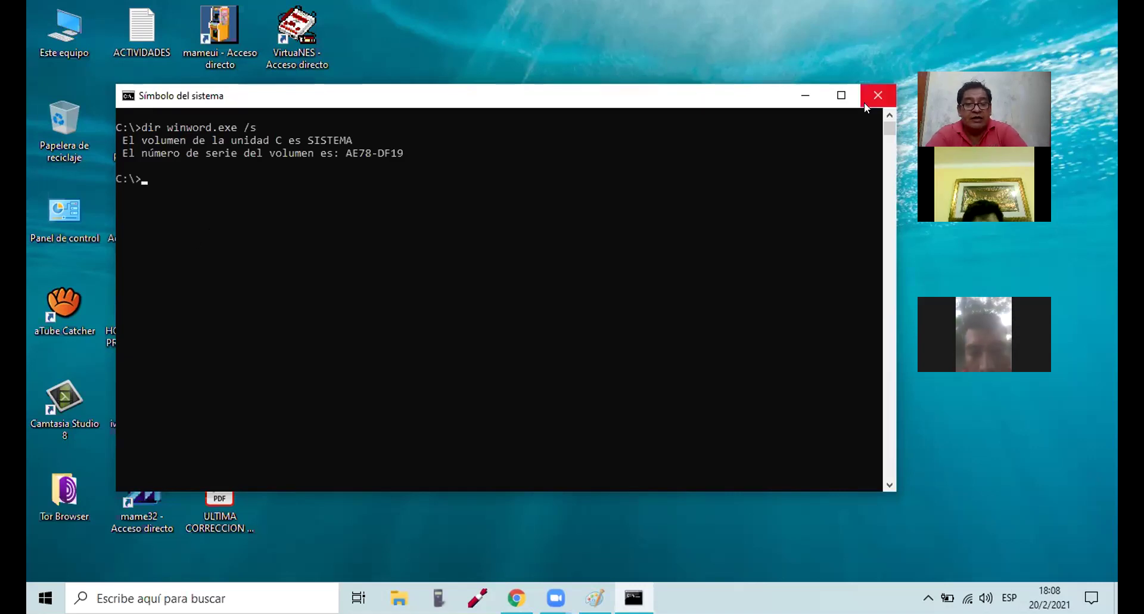
{"action": "type", "text": "exit"}
{"action": "key", "text": "Return"}
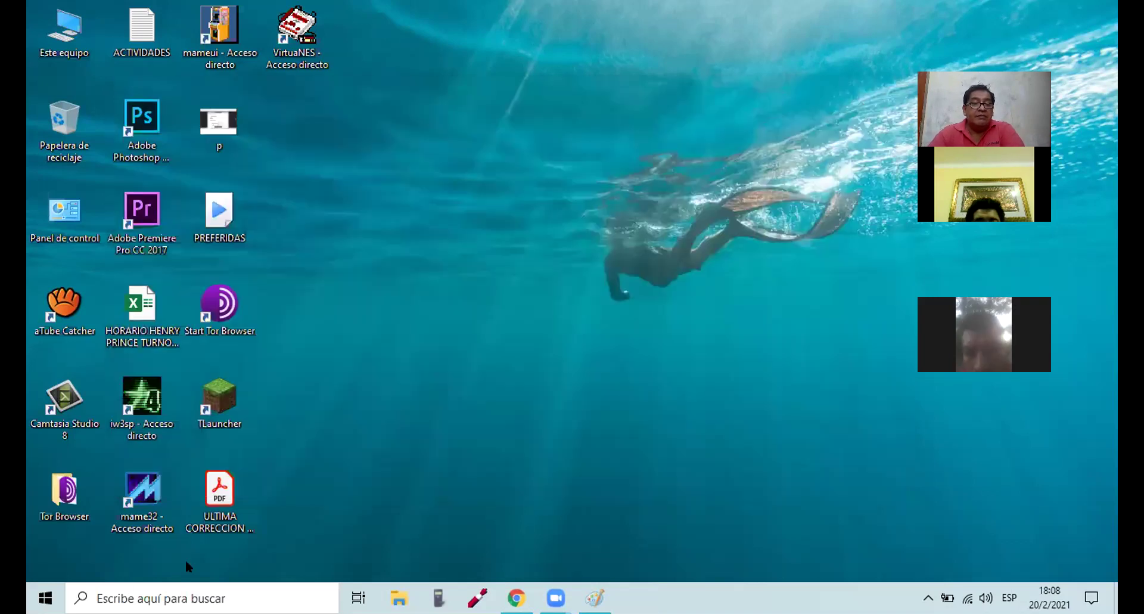
- Launch Word from a 'word' search and create the blank document Documento1
{"action": "left_click", "coordinate": [160, 586]}
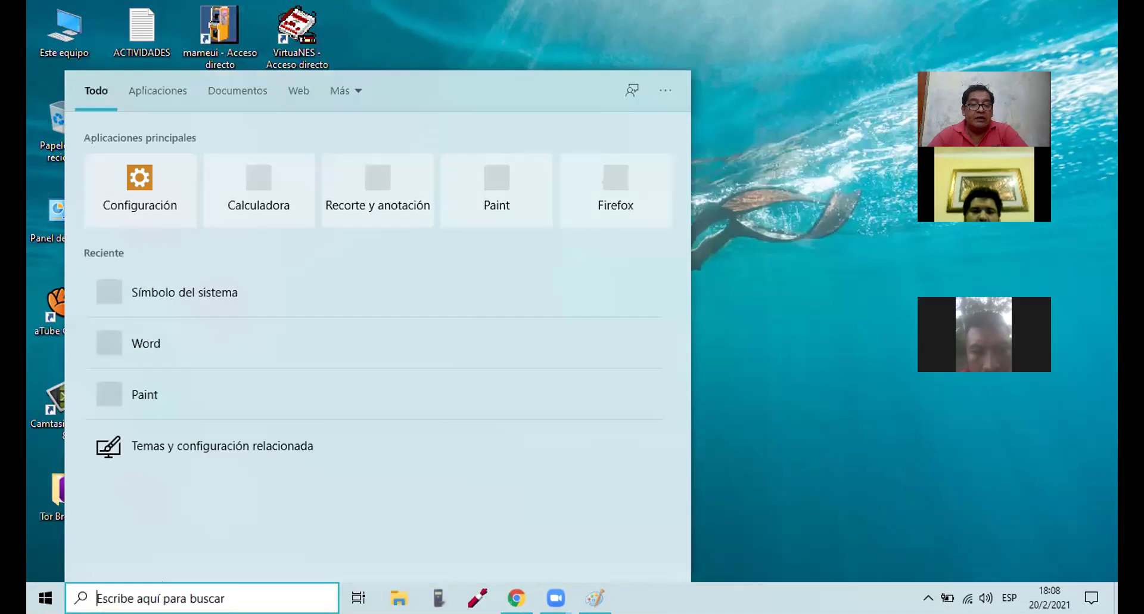
{"action": "type", "text": "word"}
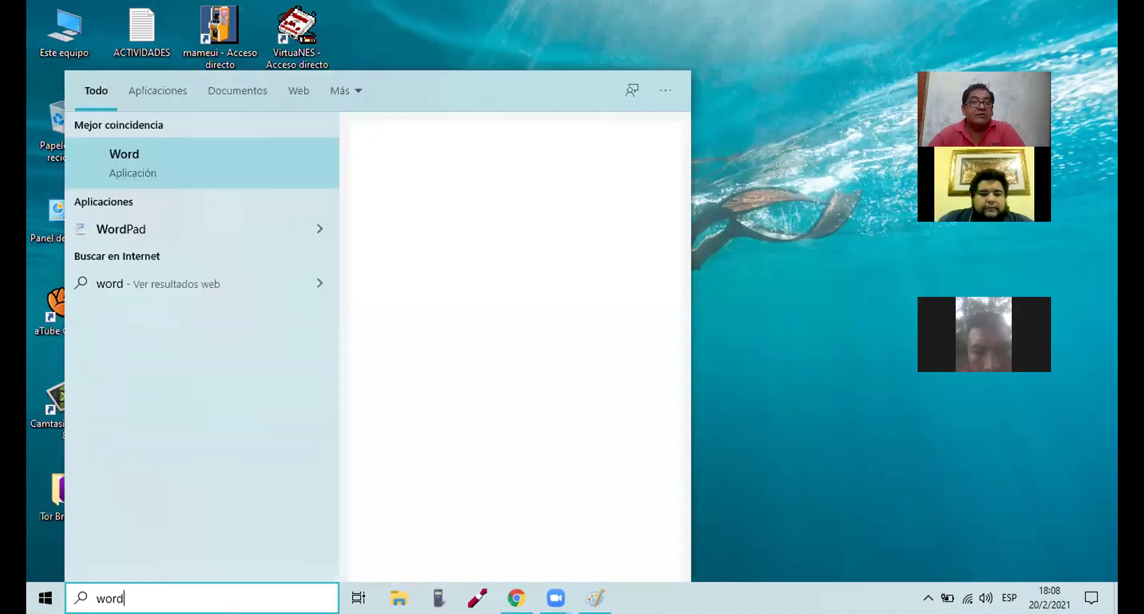
{"action": "left_click", "coordinate": [95, 157]}
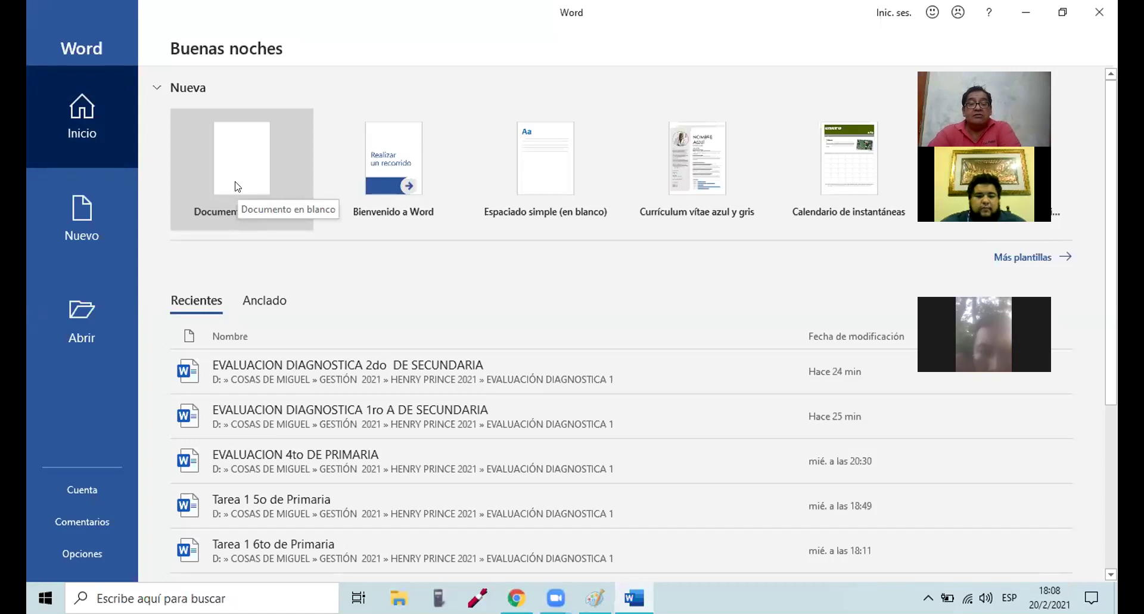
{"action": "left_click", "coordinate": [238, 186]}
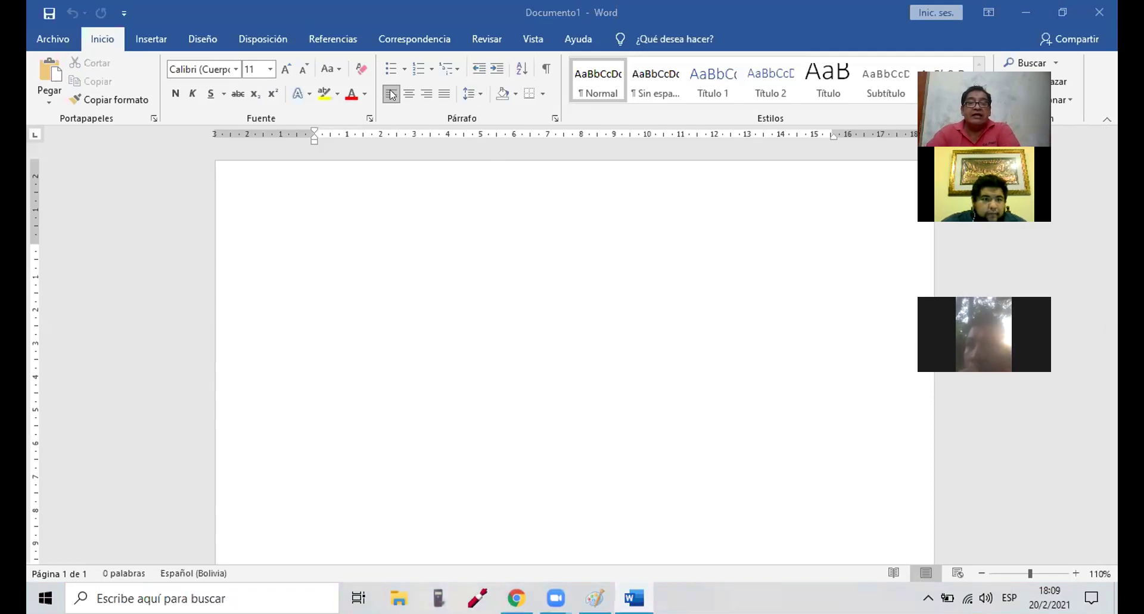
- Cycle through Center, Justify and Left alignment, ending with the empty first line right-aligned
{"action": "left_click", "coordinate": [415, 95]}
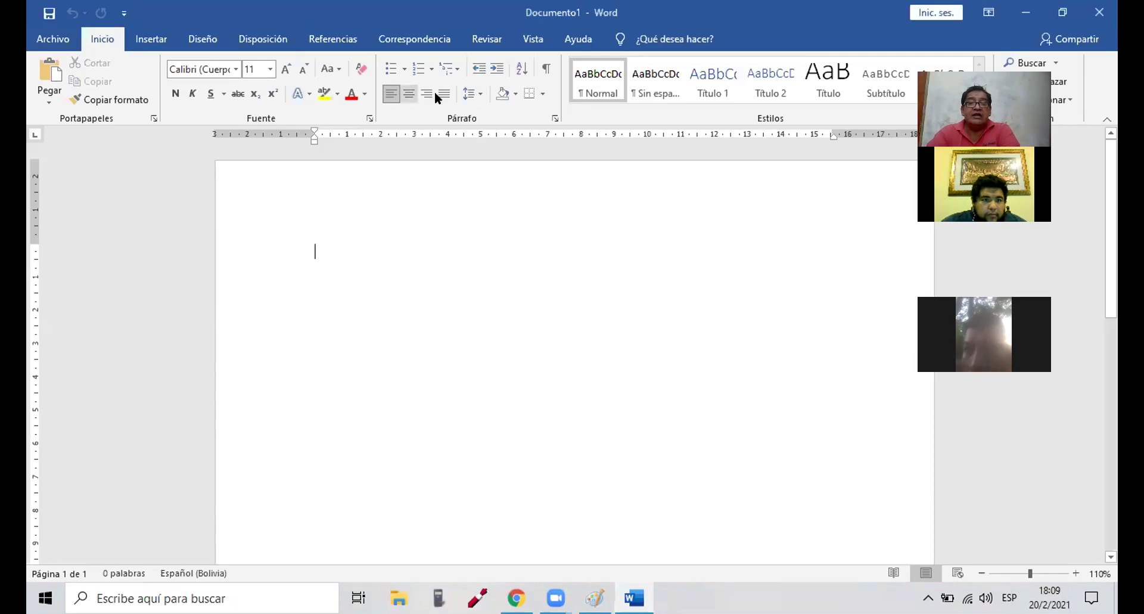
{"action": "left_click", "coordinate": [417, 96]}
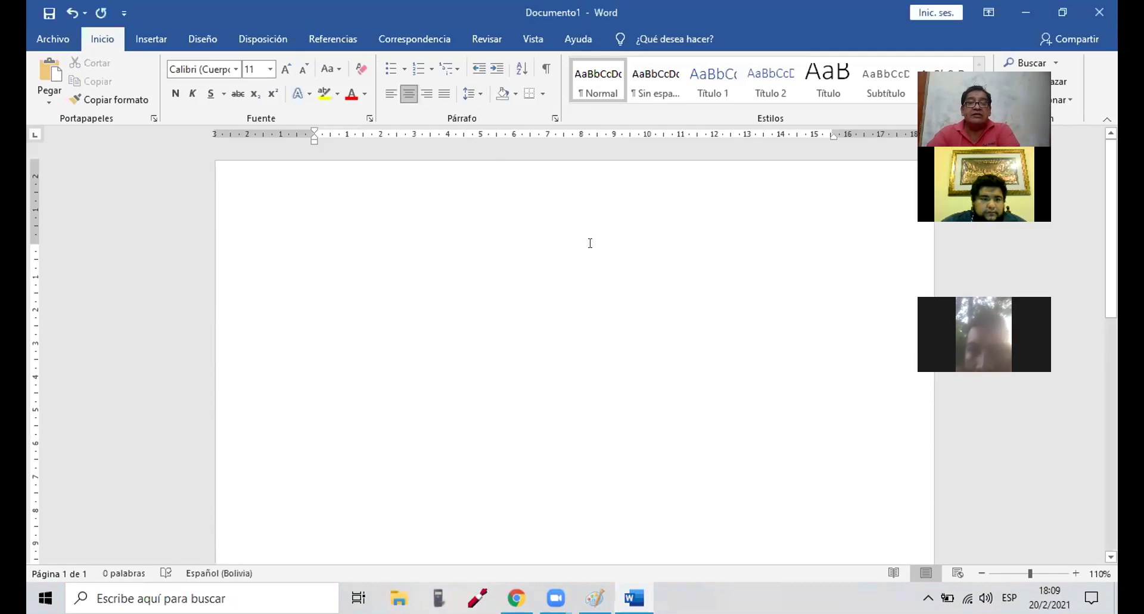
{"action": "left_click", "coordinate": [444, 95]}
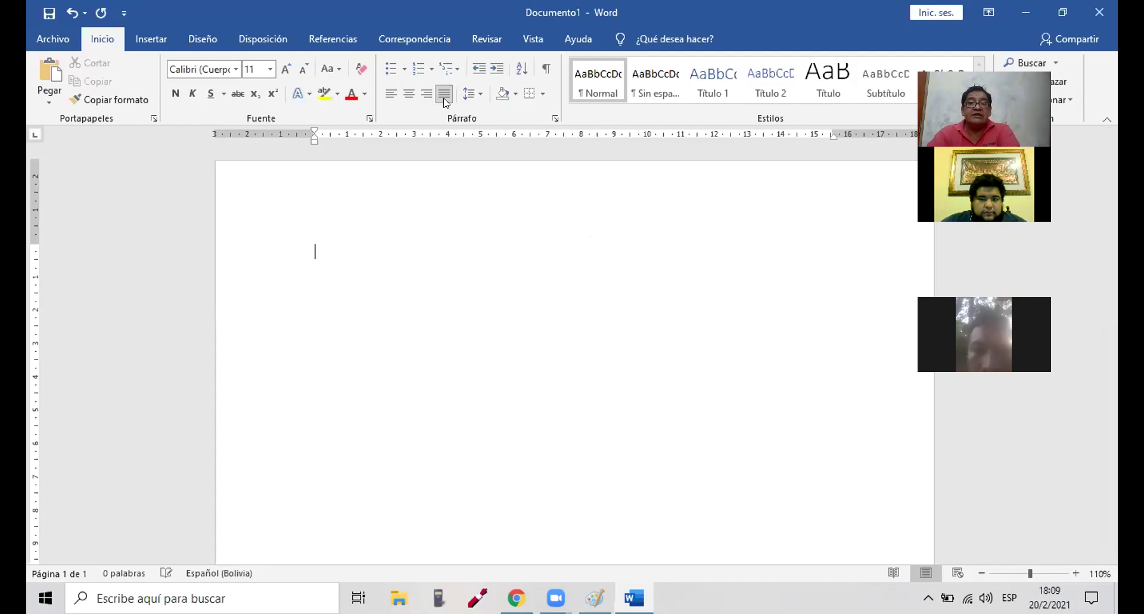
{"action": "left_click", "coordinate": [426, 95]}
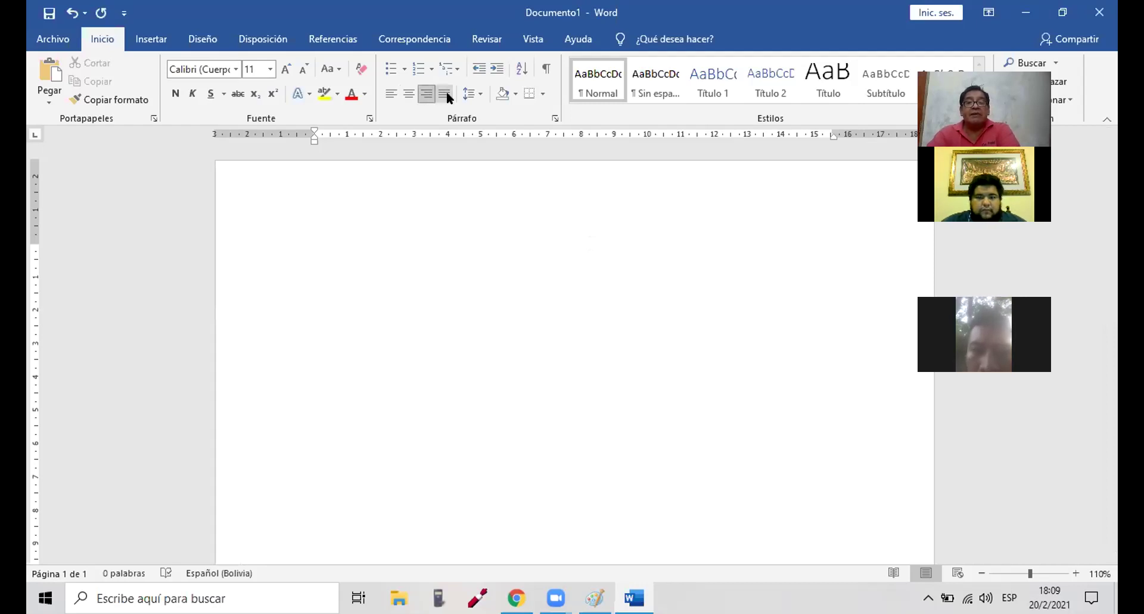
{"action": "left_click", "coordinate": [446, 95]}
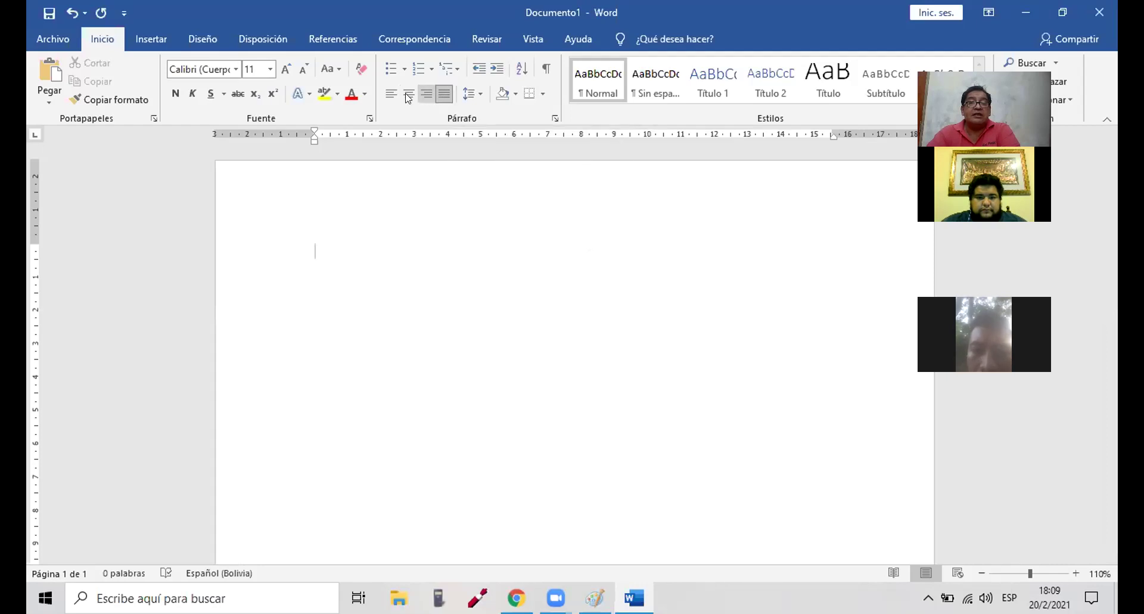
{"action": "left_click", "coordinate": [407, 95]}
{"action": "left_click", "coordinate": [391, 94]}
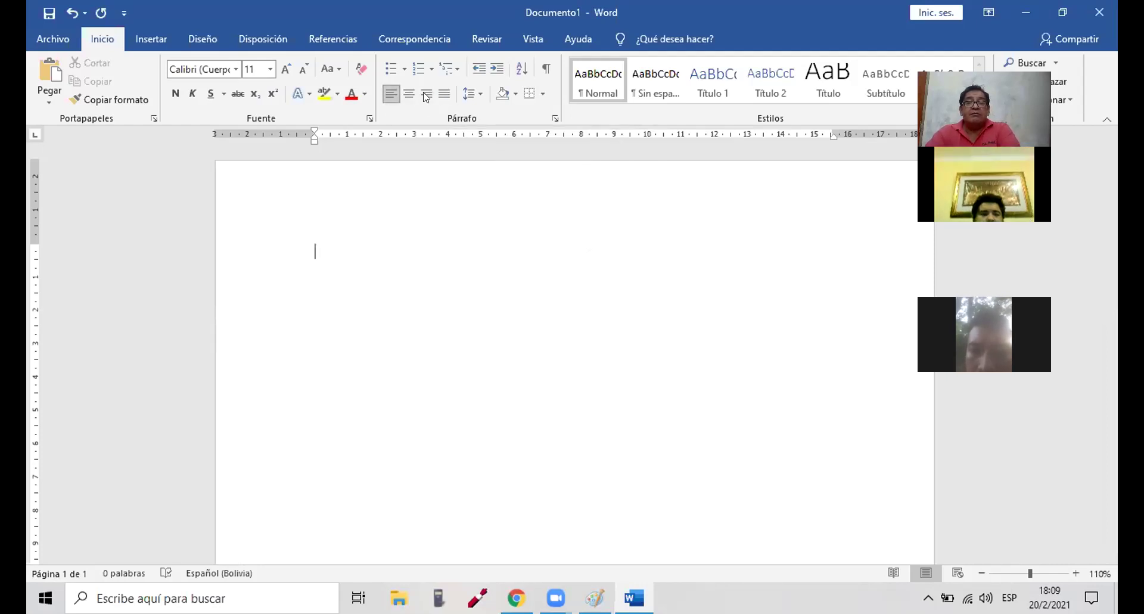
{"action": "left_click", "coordinate": [426, 93]}
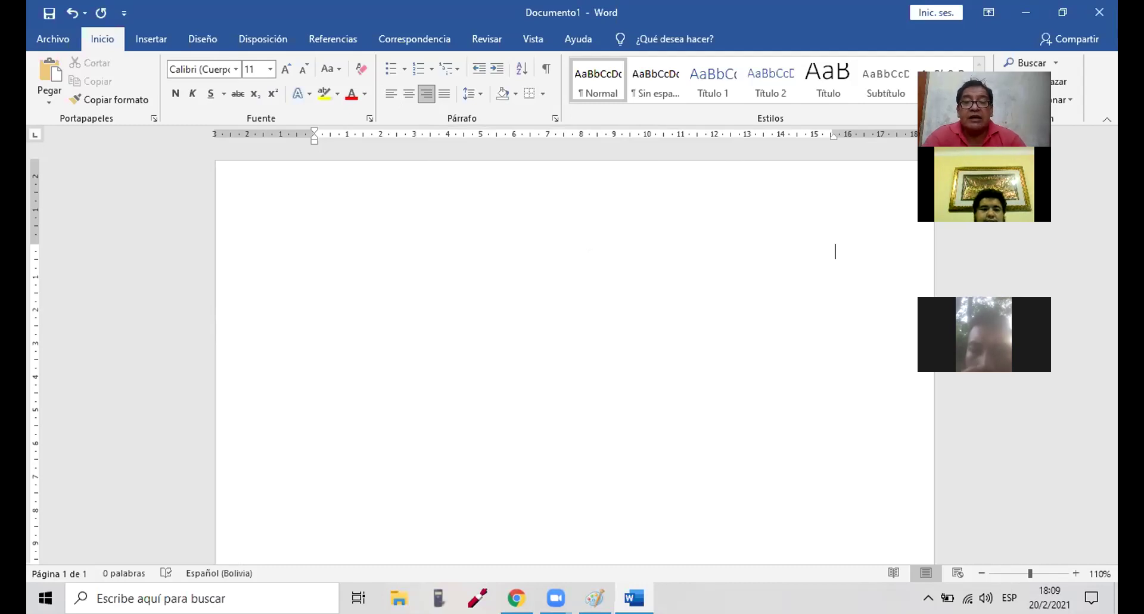
- Type 'Santa Cruz, 20 de febrero del 2021', then begin a left-aligned 'Señores' line
{"action": "type", "text": "Santa Cruz,"}
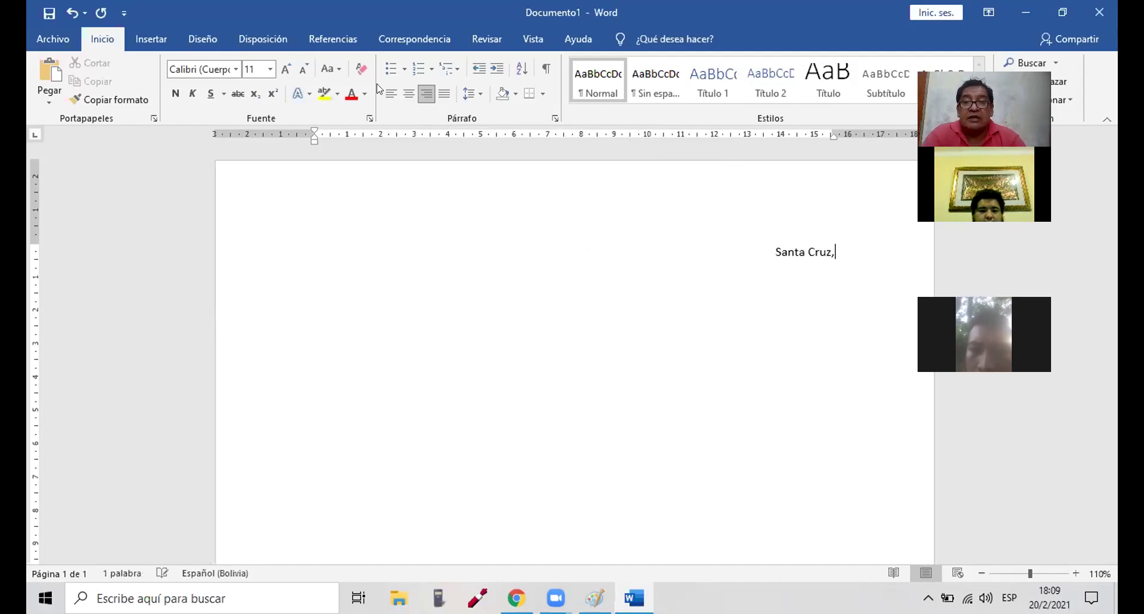
{"action": "type", "text": " 20"}
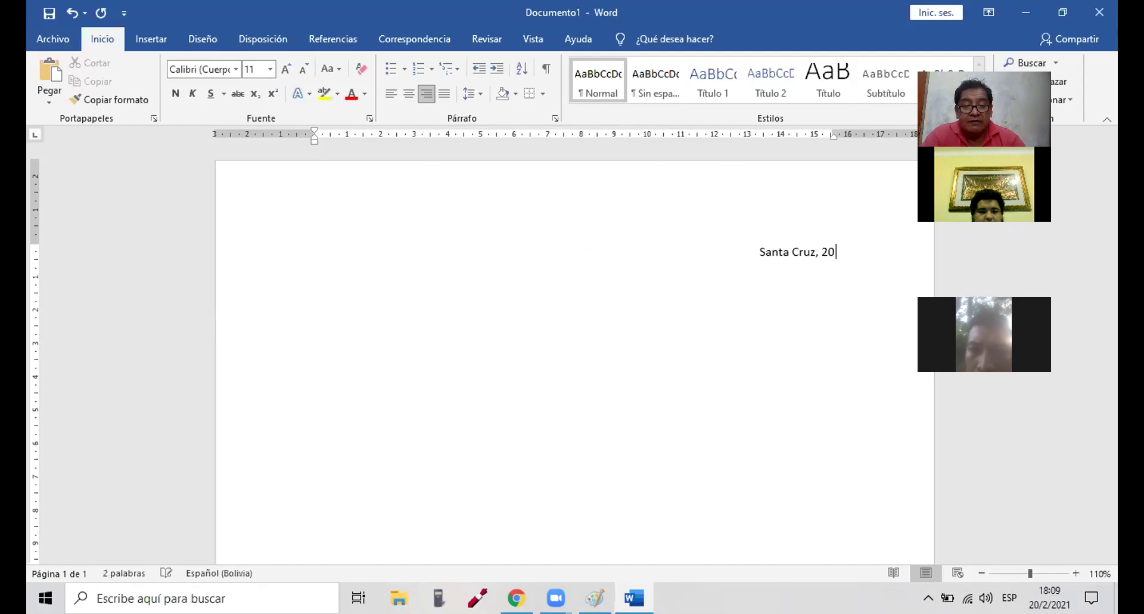
{"action": "type", "text": " de febrero"}
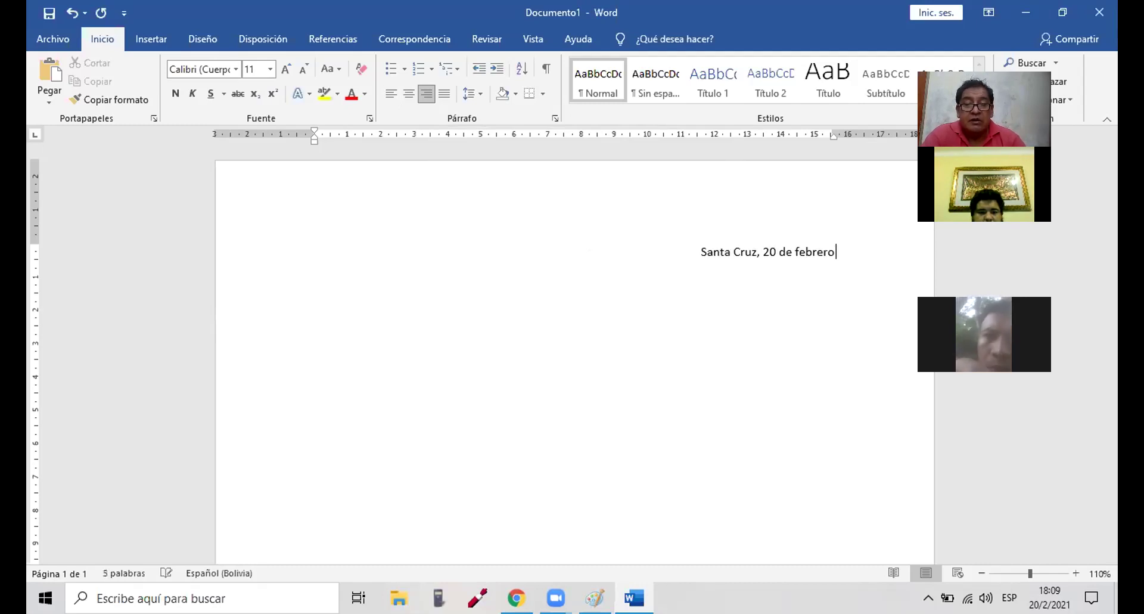
{"action": "type", "text": " del 2021"}
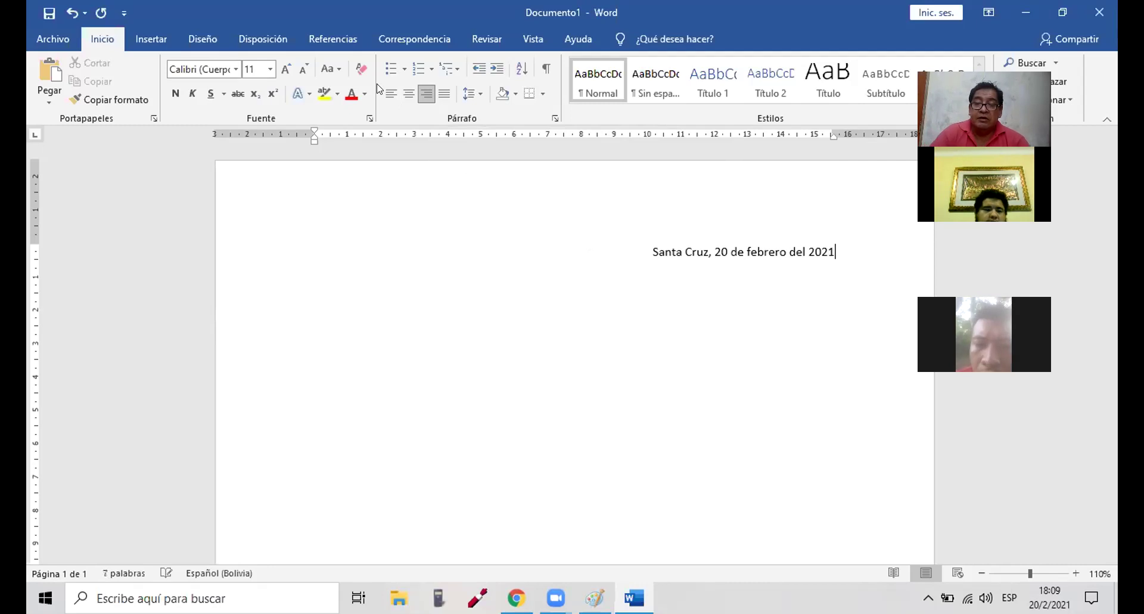
{"action": "key", "text": "Return"}
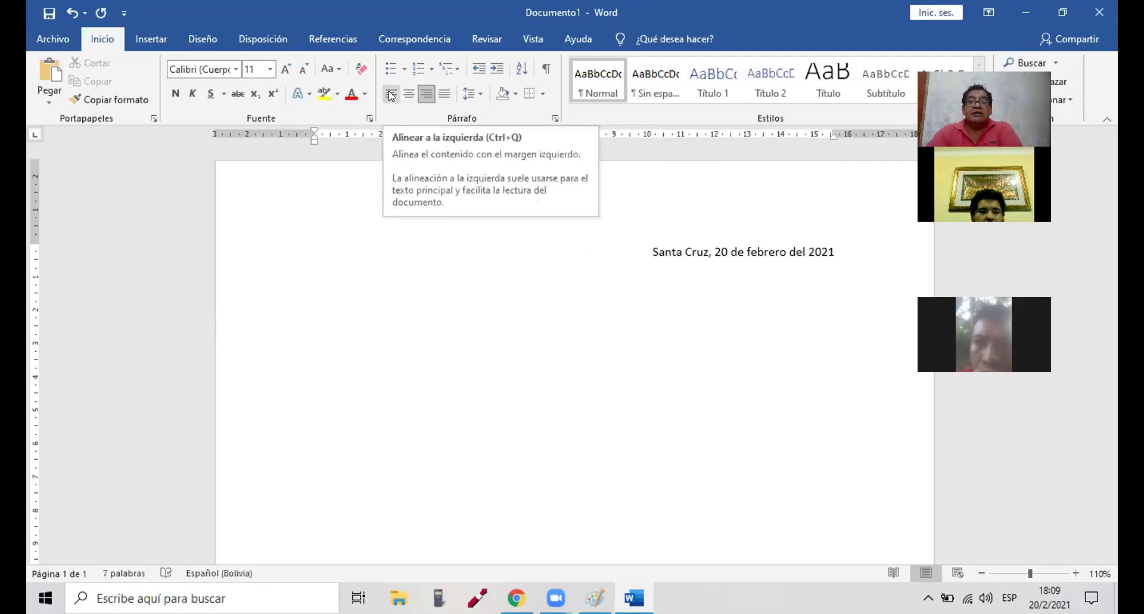
{"action": "left_click", "coordinate": [391, 95]}
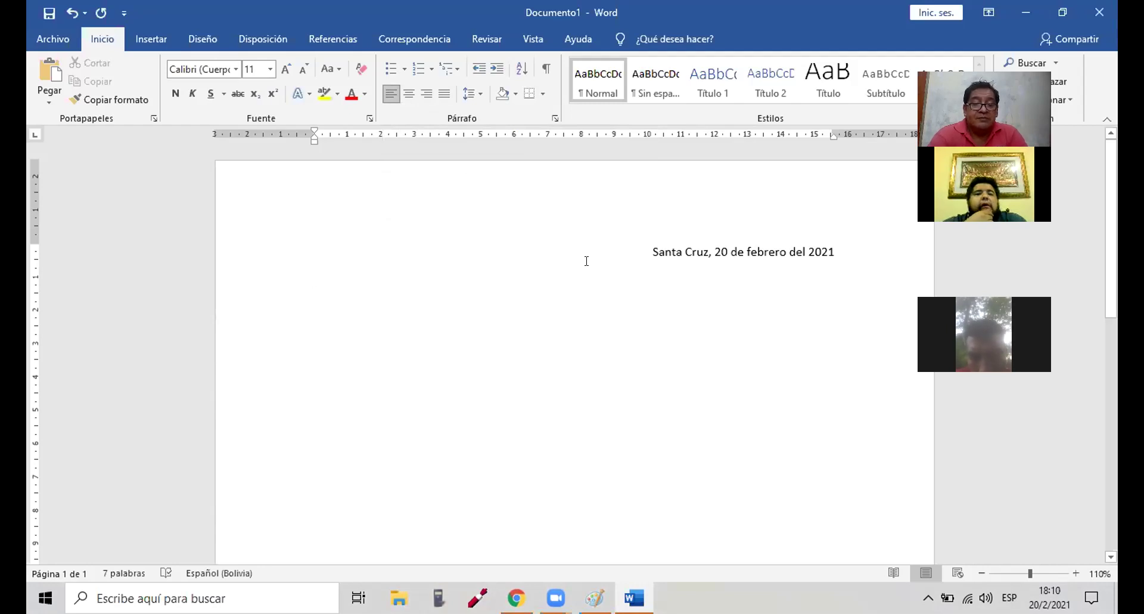
{"action": "key", "text": "ctrl+t"}
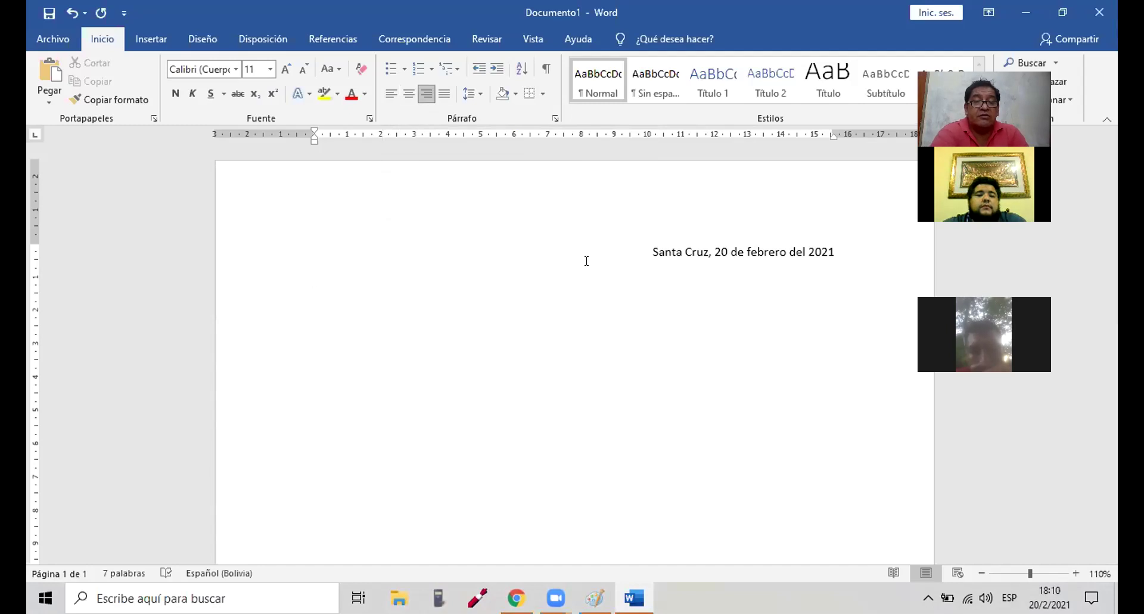
{"action": "key", "text": "ctrl+q"}
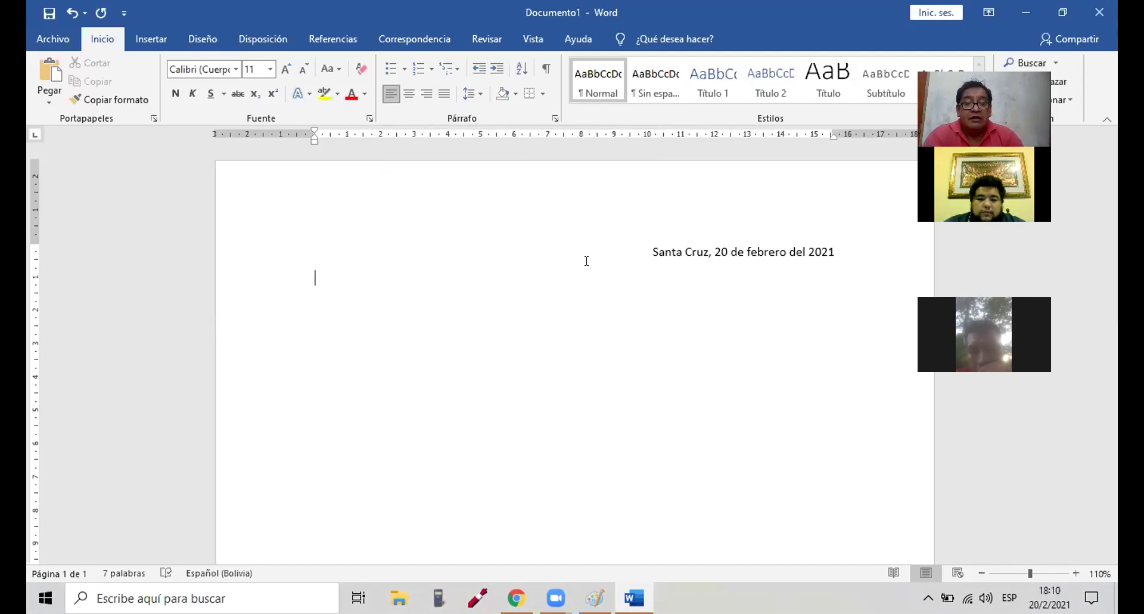
{"action": "type", "text": "Señores"}
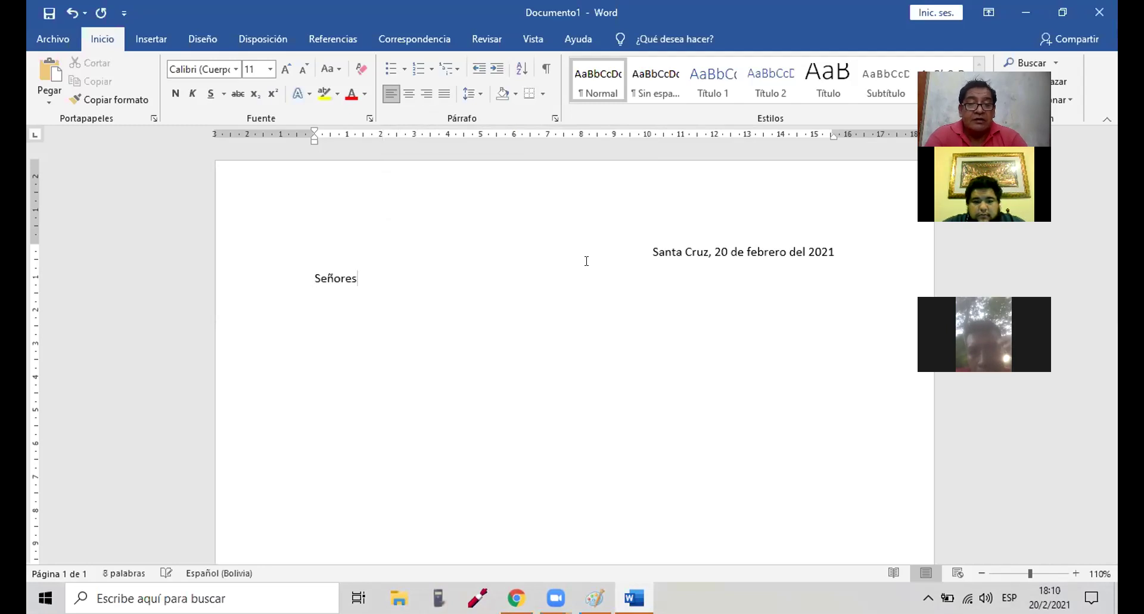
- Add 'IPTABOL' under Señores, then the reference line 'Ref. Solicitud de trabajo'
{"action": "key", "text": "Return"}
{"action": "type", "text": "IPTABOL"}
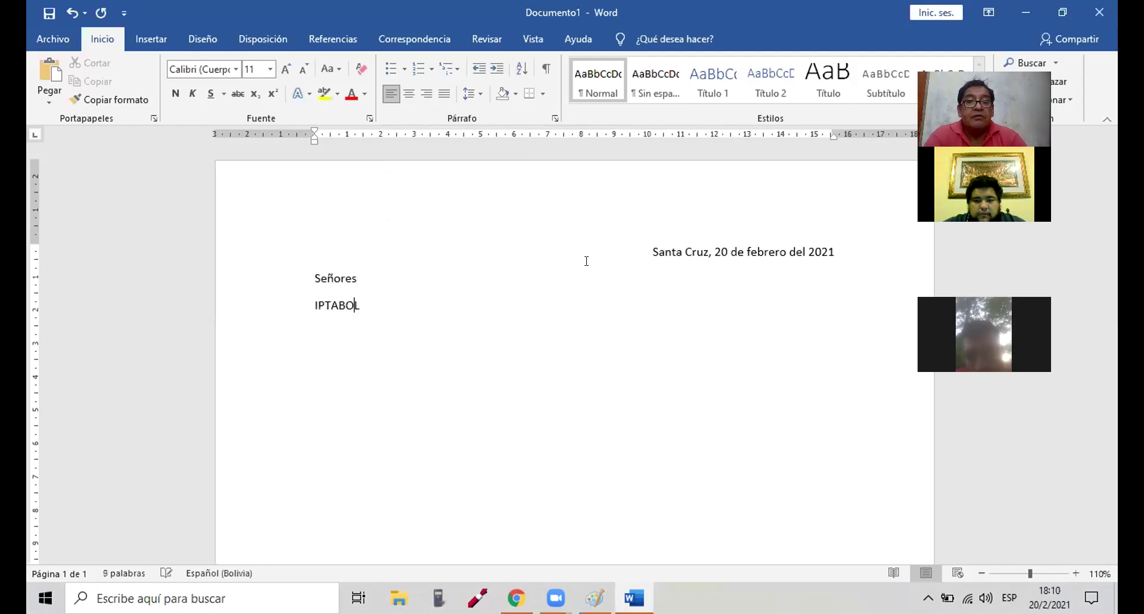
{"action": "key", "text": "Return"}
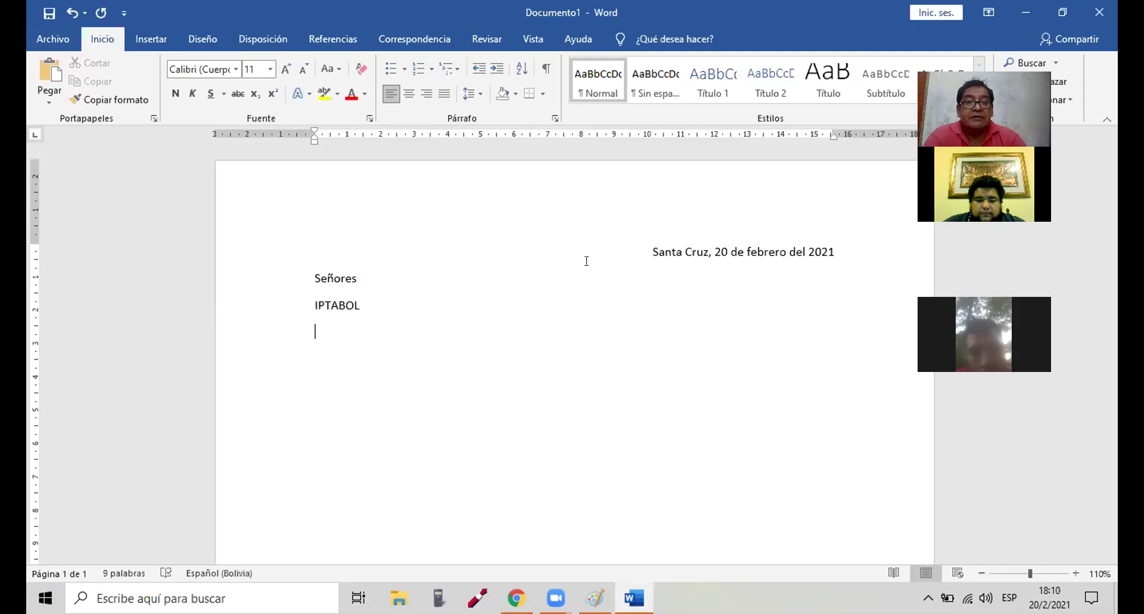
{"action": "type", "text": "rE"}
{"action": "key", "text": "BackSpace"}
{"action": "key", "text": "BackSpace"}
{"action": "type", "text": "Re"}
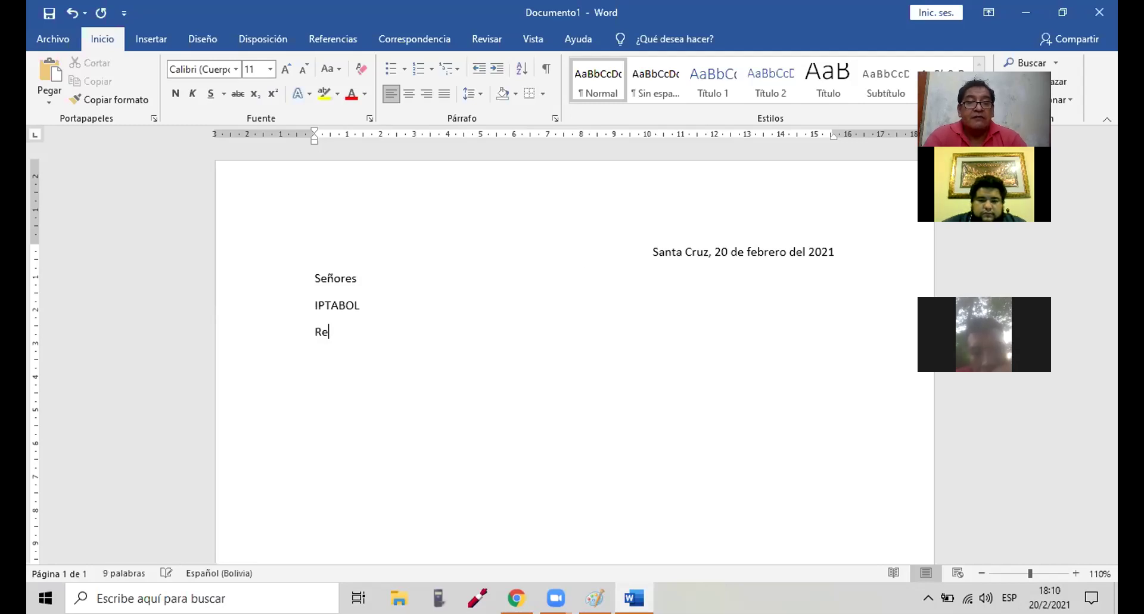
{"action": "type", "text": "f. Sol"}
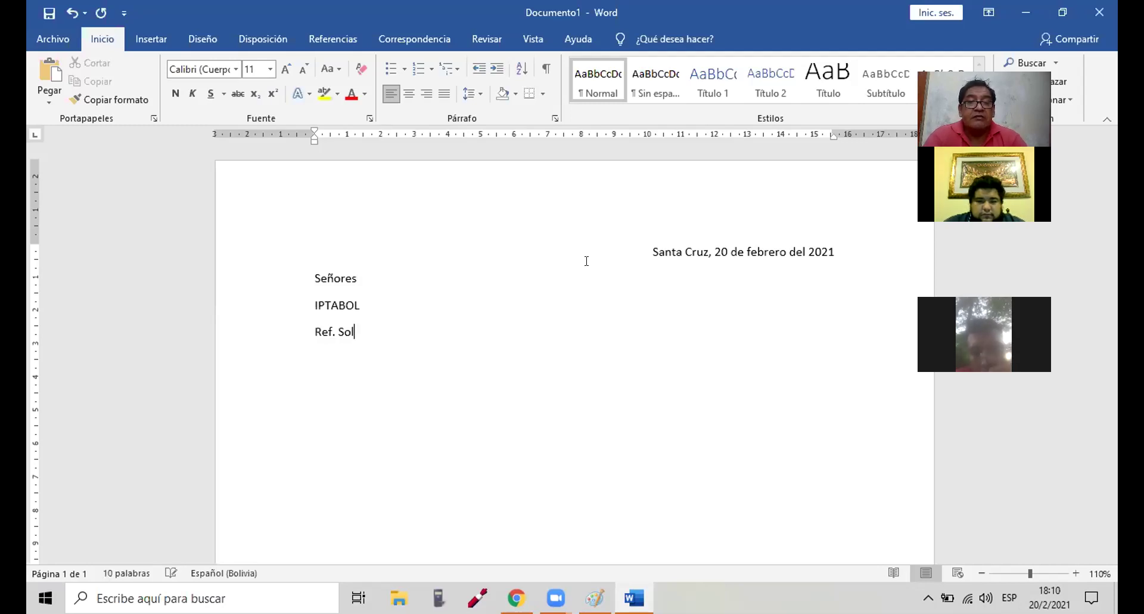
{"action": "type", "text": "icitud"}
{"action": "key", "text": "BackSpace"}
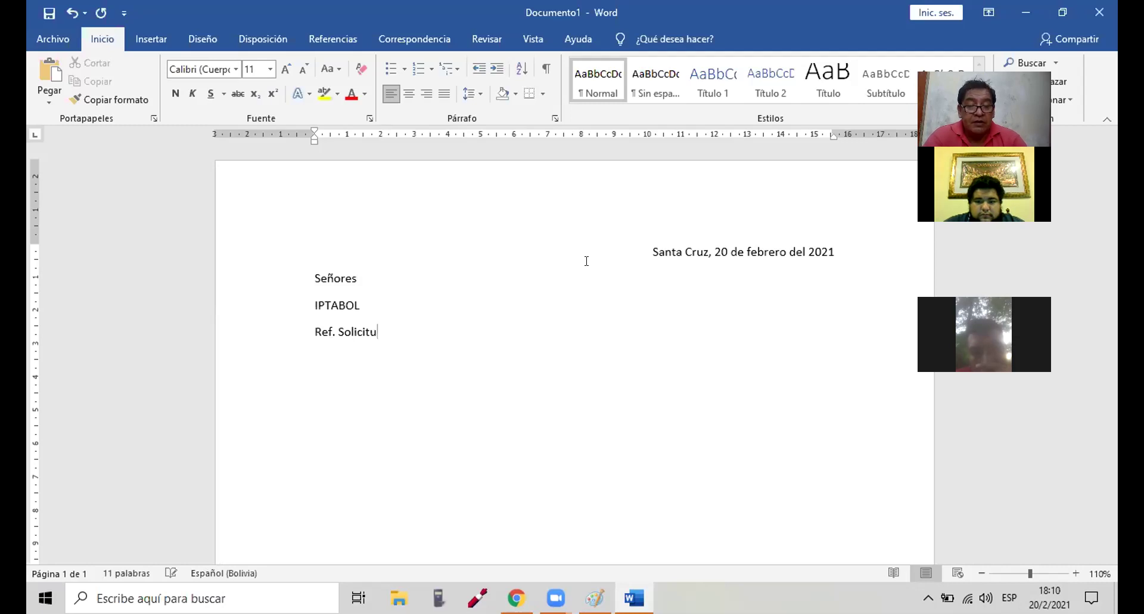
{"action": "type", "text": "d de traba"}
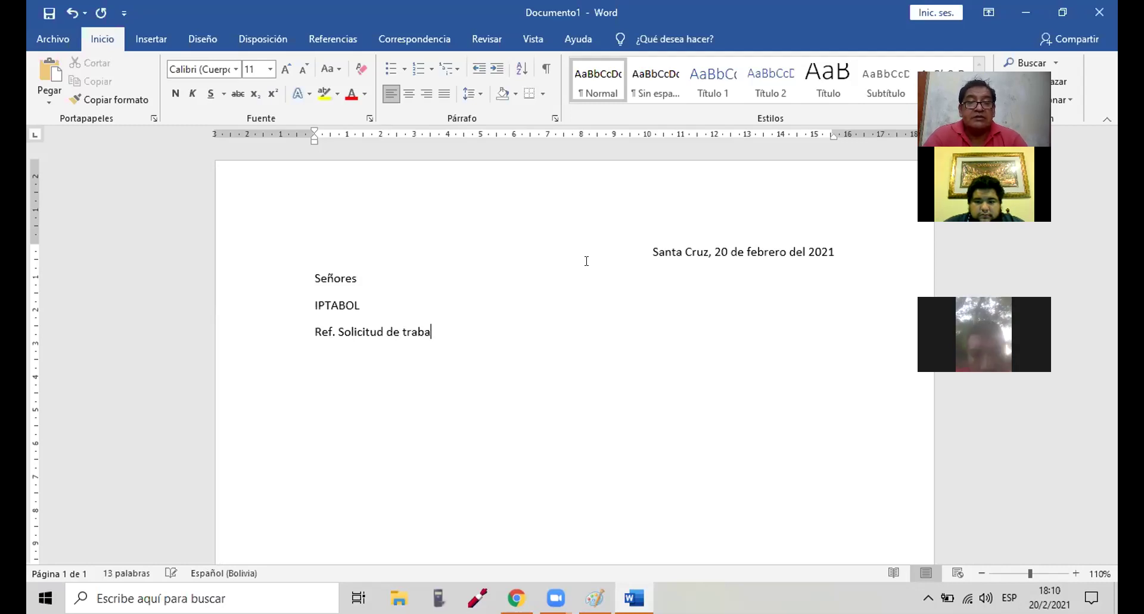
{"action": "type", "text": "jo"}
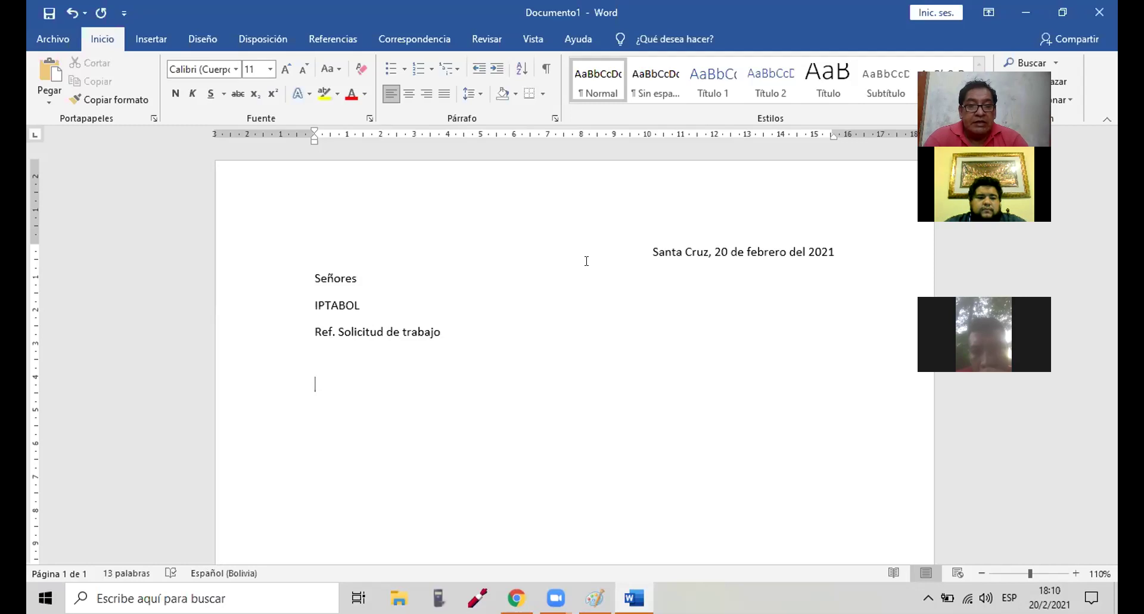
- Write the greeting 'Mediante la presente me dirijo a su persona…desempeña.' and justify it
{"action": "type", "text": "Mediante la pr"}
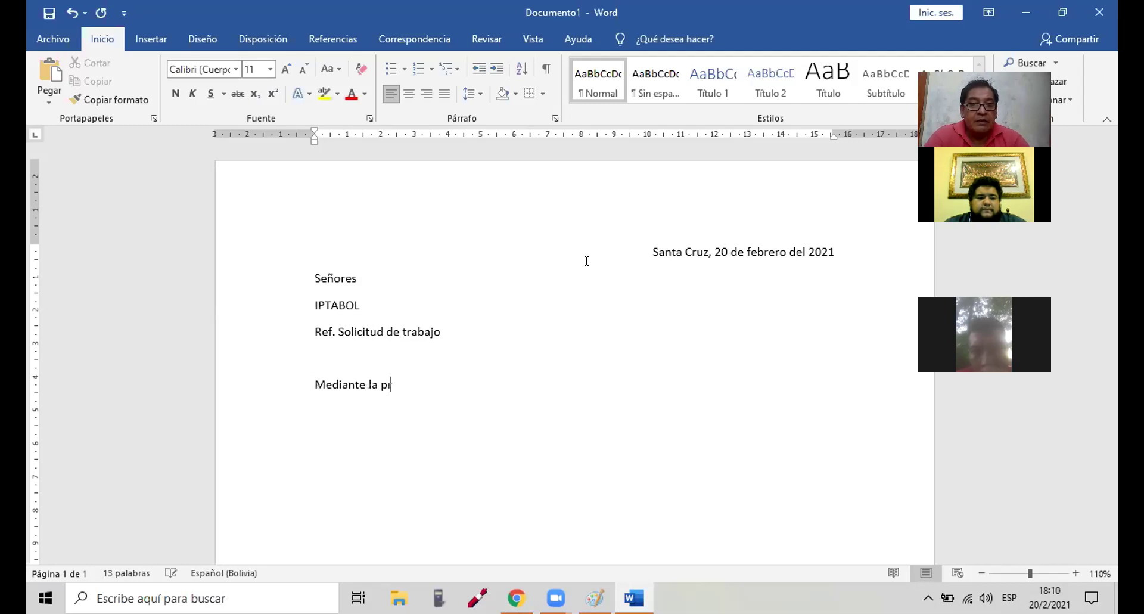
{"action": "type", "text": "esente me di"}
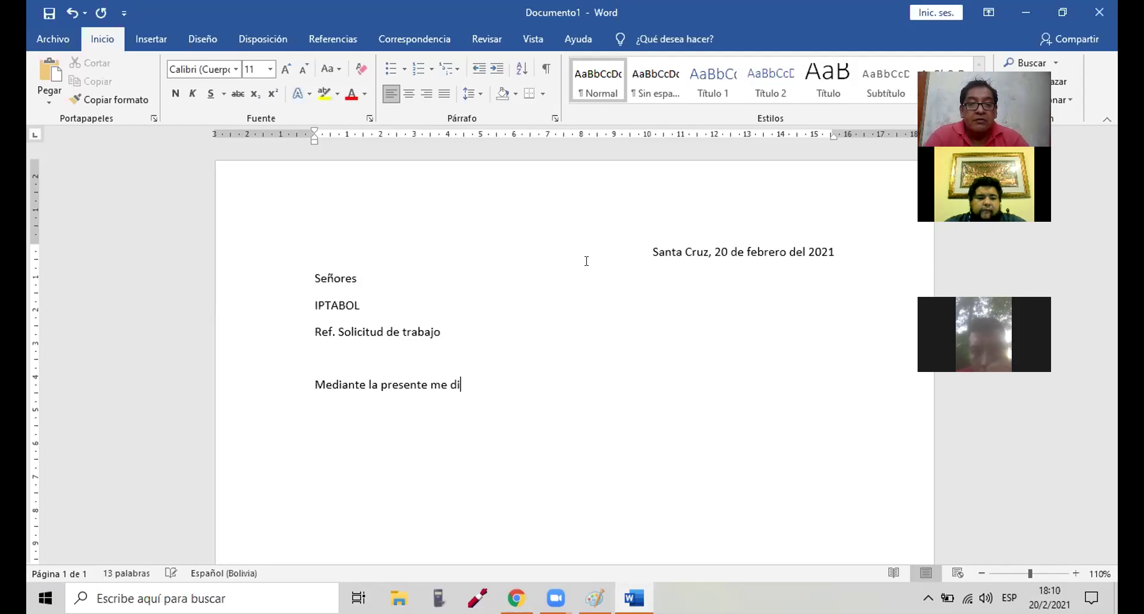
{"action": "type", "text": "rijo "}
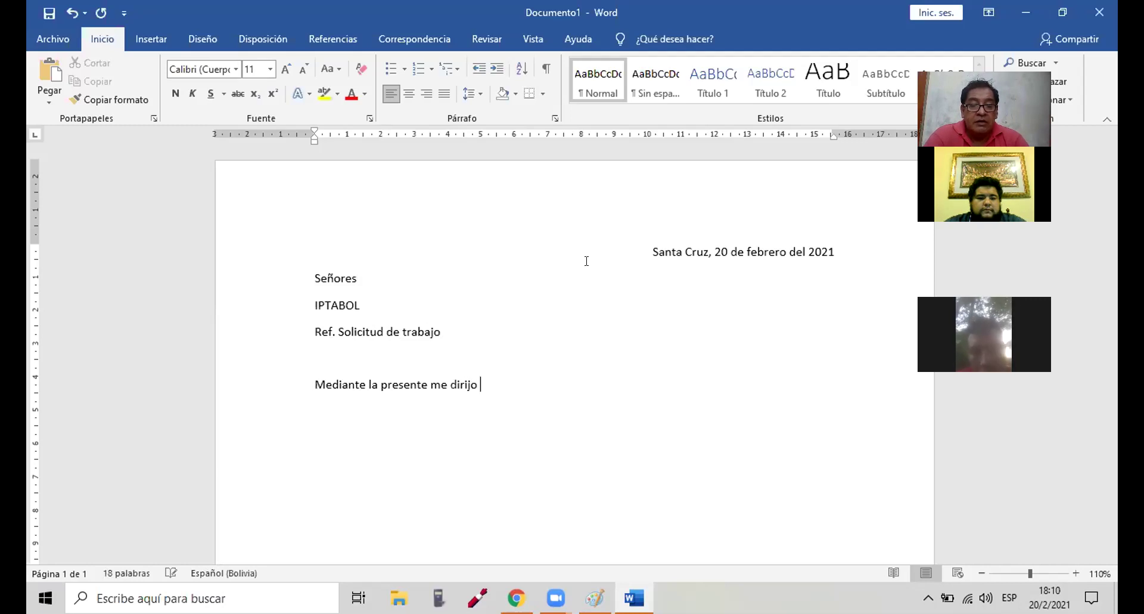
{"action": "type", "text": "a su "}
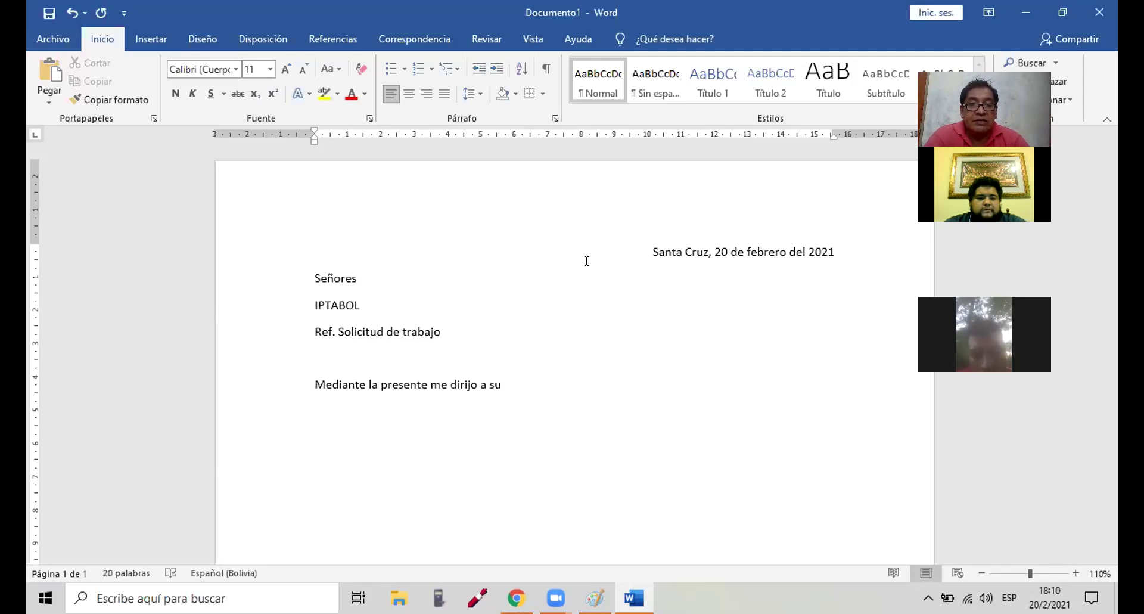
{"action": "type", "text": "persona, "}
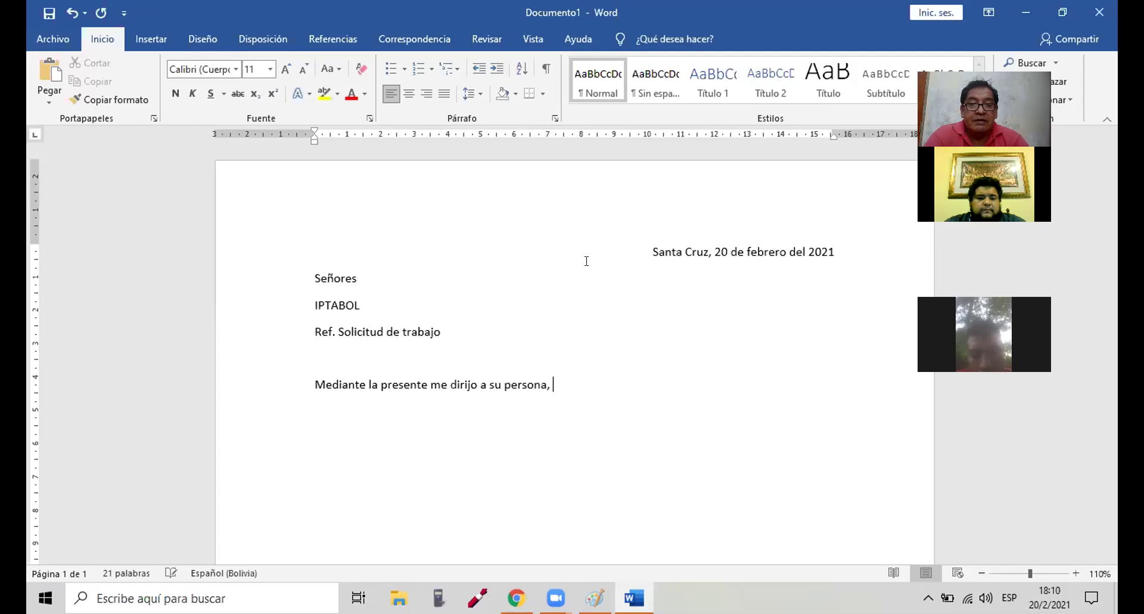
{"action": "type", "text": "primer"}
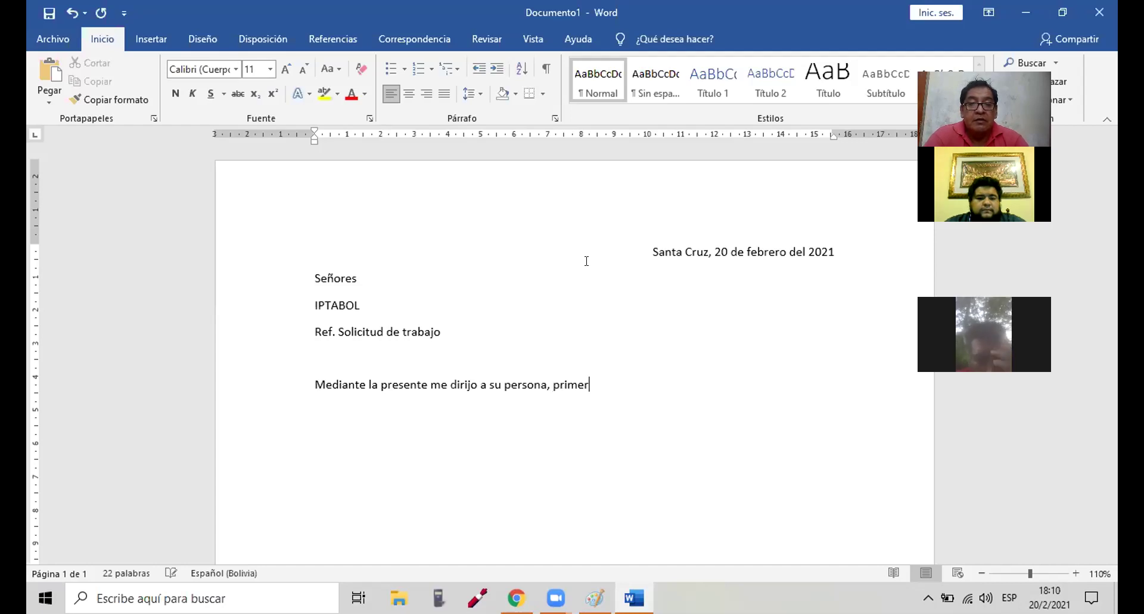
{"action": "type", "text": "amente para sal"}
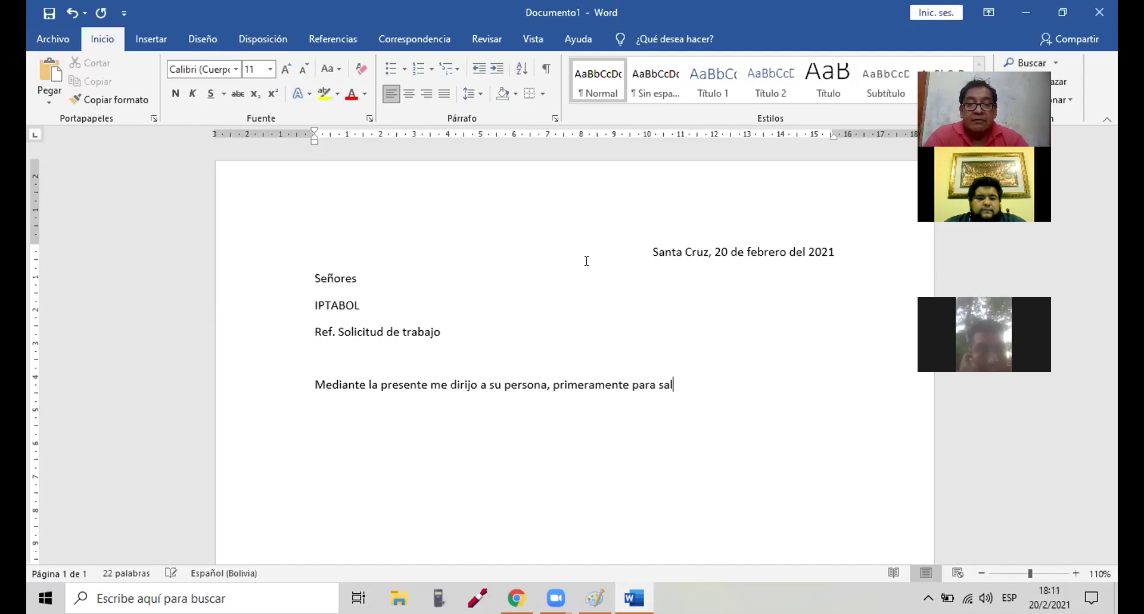
{"action": "type", "text": "udarla y d"}
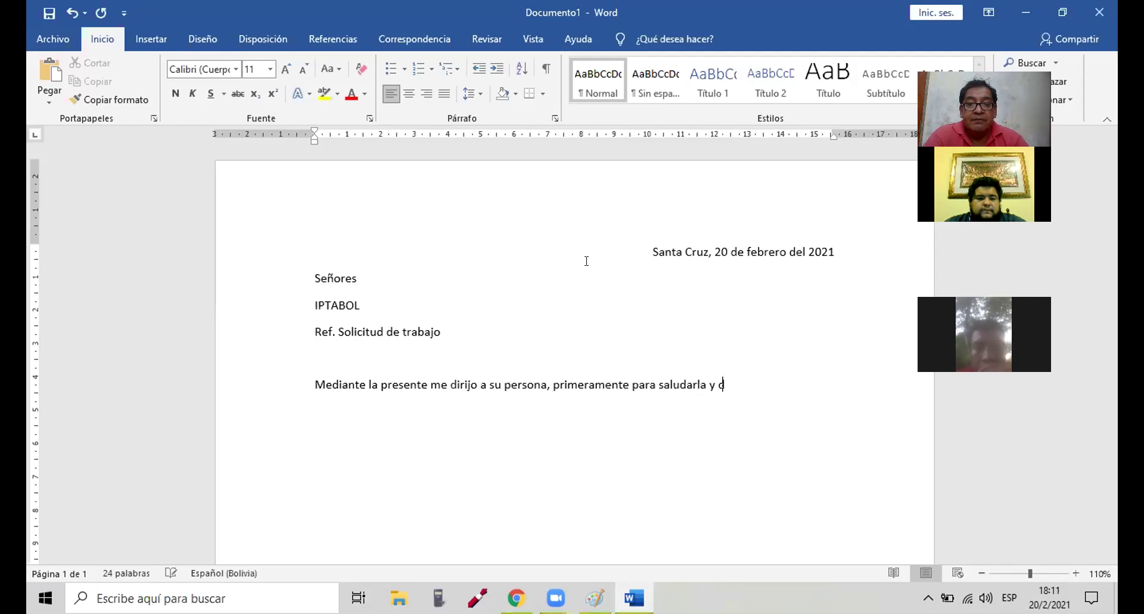
{"action": "type", "text": "esearle éi"}
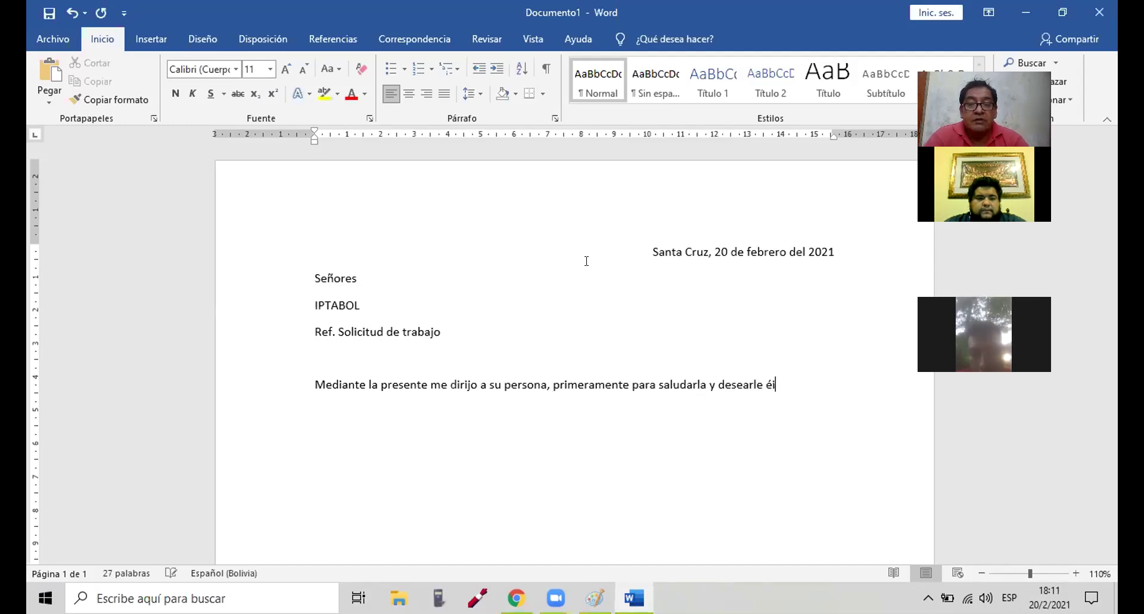
{"action": "key", "text": "BackSpace"}
{"action": "type", "text": "xito e"}
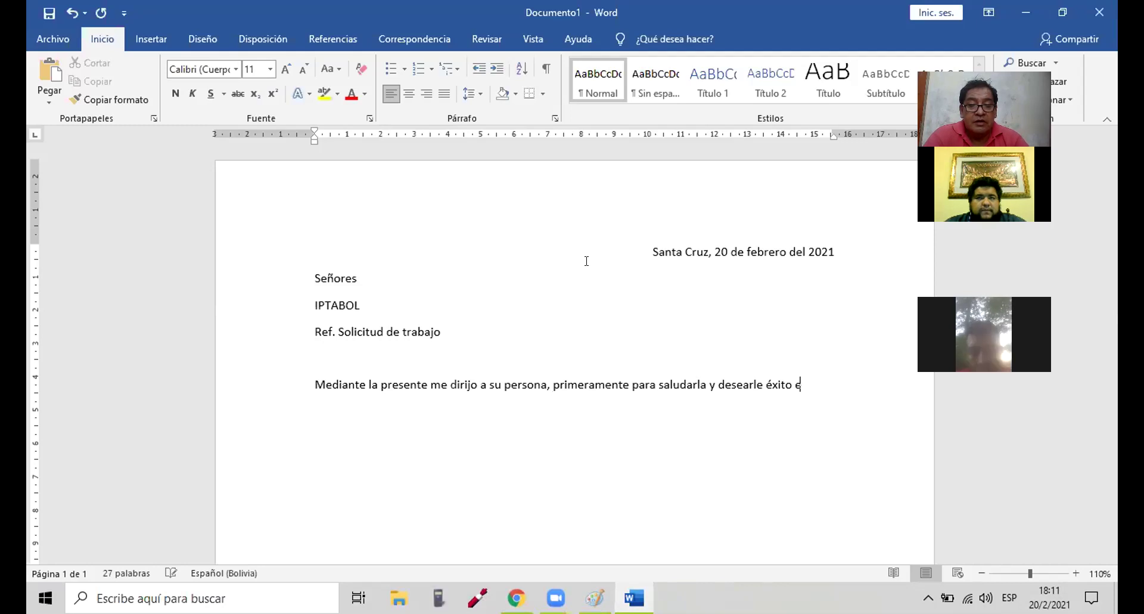
{"action": "type", "text": "n las f"}
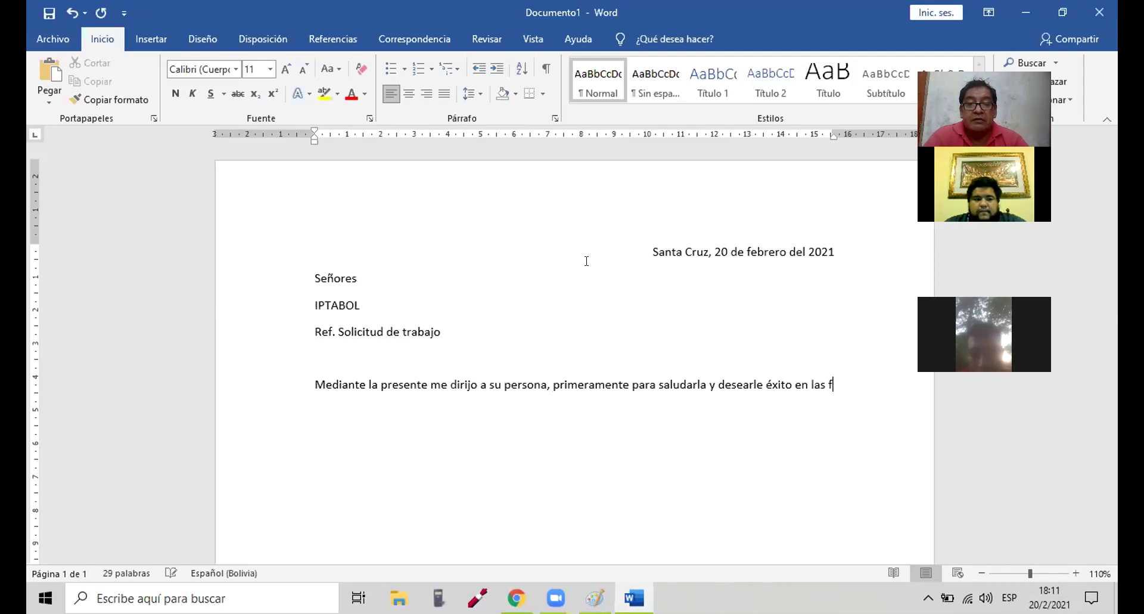
{"action": "type", "text": "unciones que dej"}
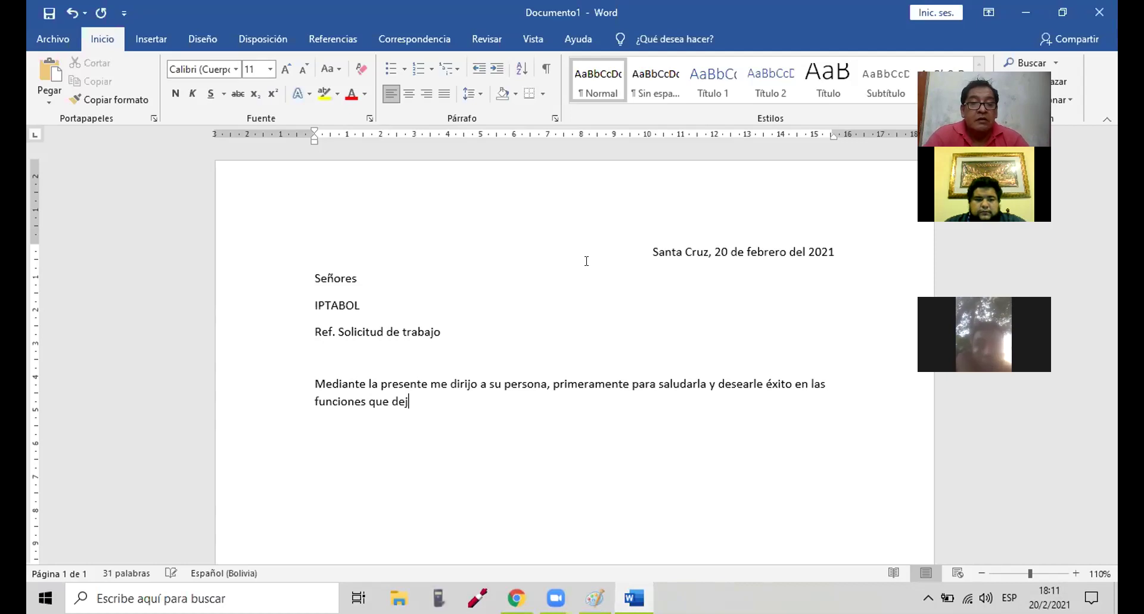
{"action": "key", "text": "BackSpace"}
{"action": "type", "text": "sempeña"}
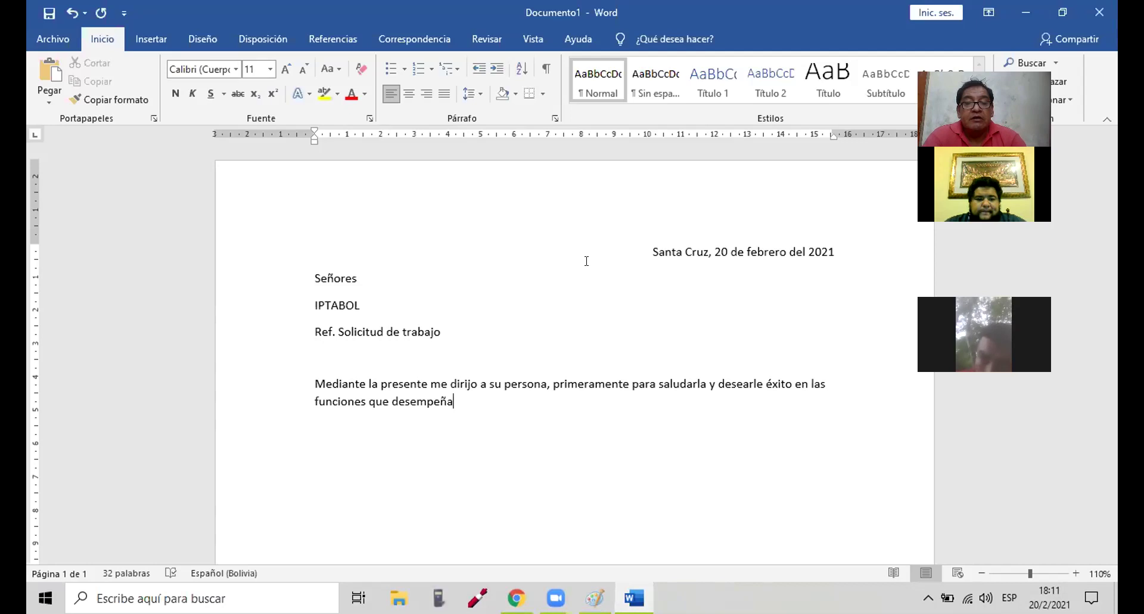
{"action": "type", "text": "."}
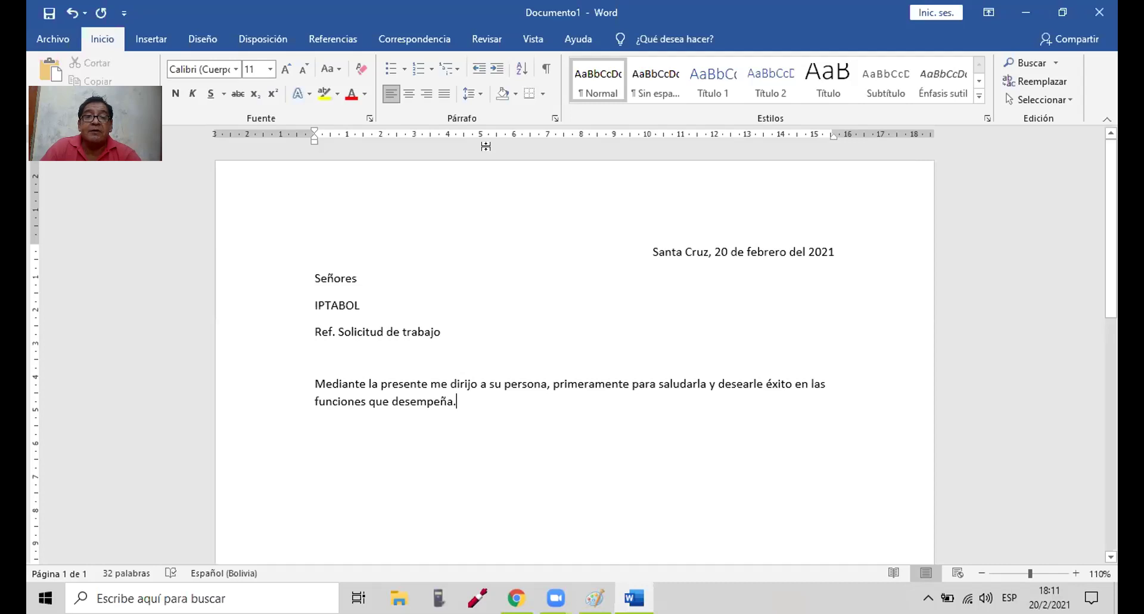
{"action": "left_click", "coordinate": [443, 96]}
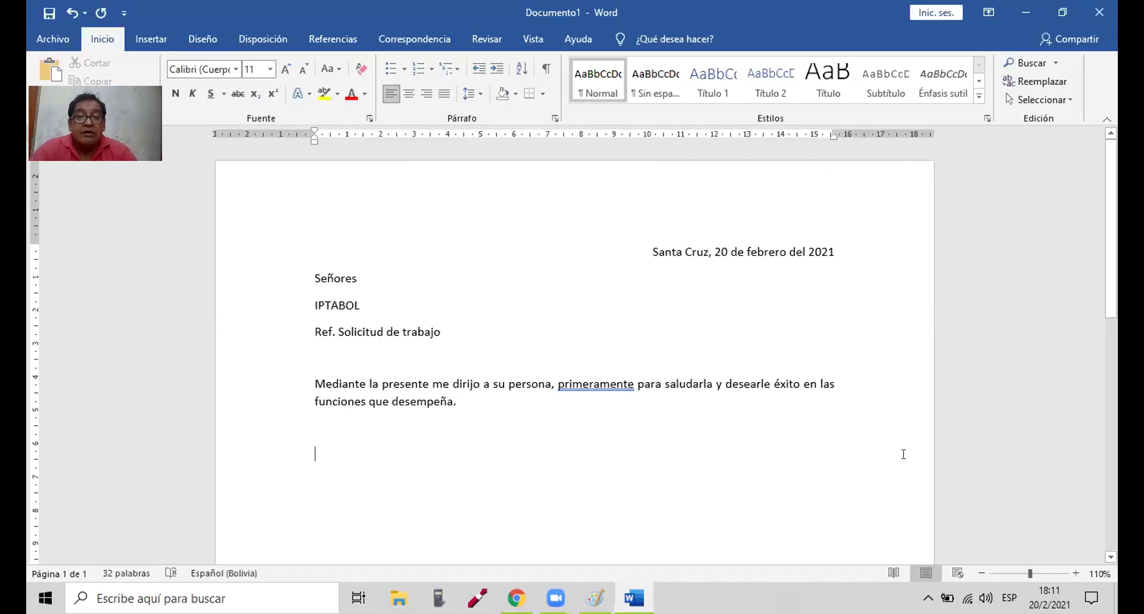
- Write the paragraph requesting the técnico medio computing course post, ending 'dictar este curso virtual.', and justify it
{"action": "type", "text": "Por"}
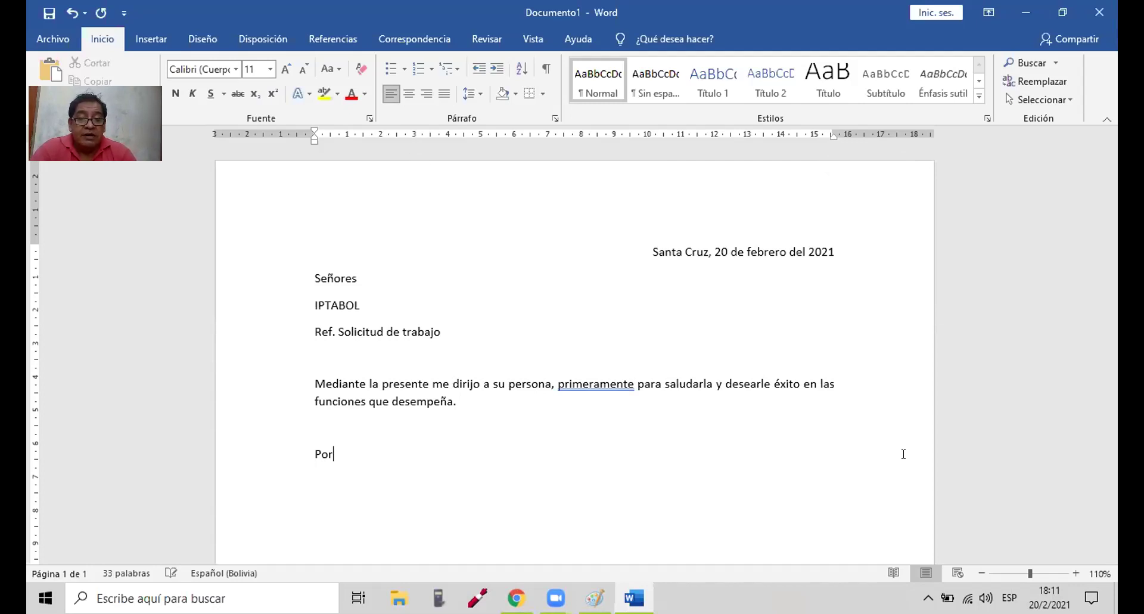
{"action": "type", "text": "  la presente"}
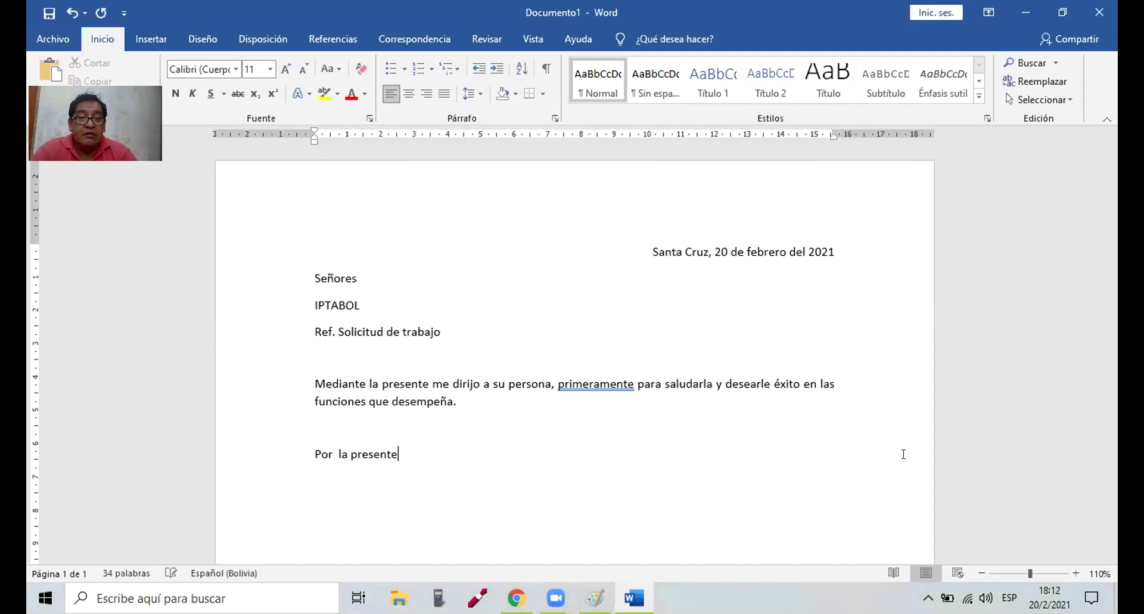
{"action": "key", "text": "ctrl+BackSpace"}
{"action": "key", "text": "ctrl+BackSpace"}
{"action": "key", "text": "ctrl+BackSpace"}
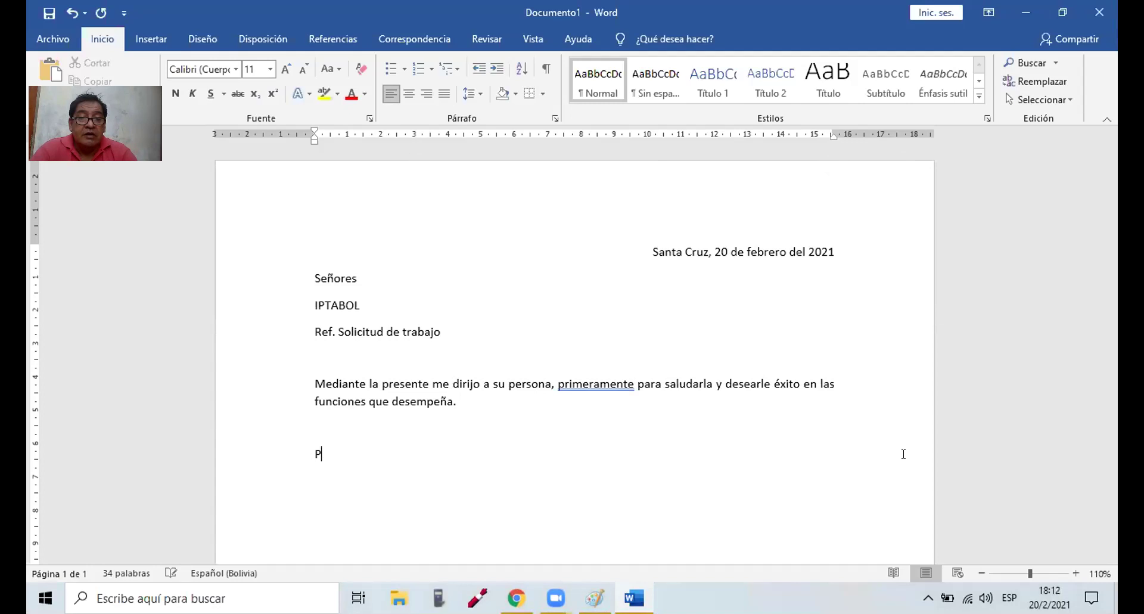
{"action": "type", "text": "El motiv"}
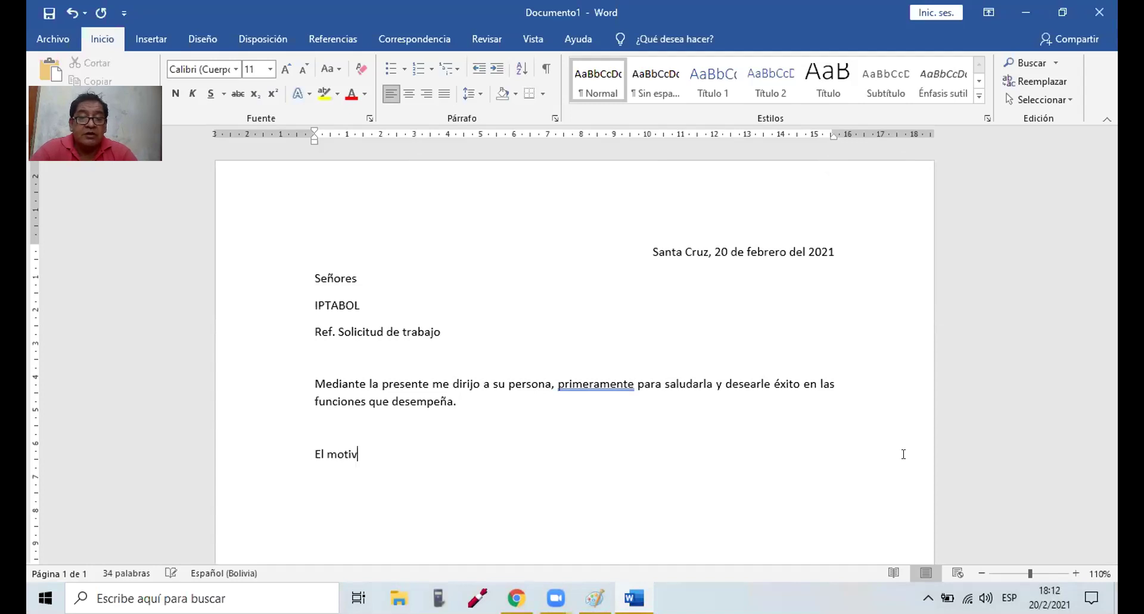
{"action": "type", "text": "o de la presente"}
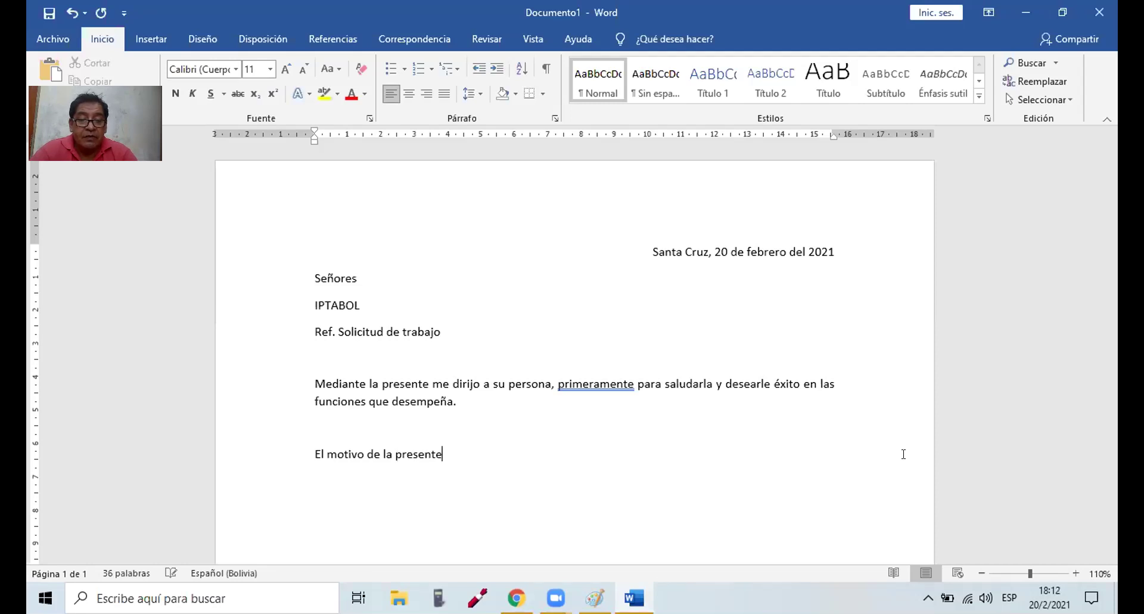
{"action": "type", "text": " carta es par"}
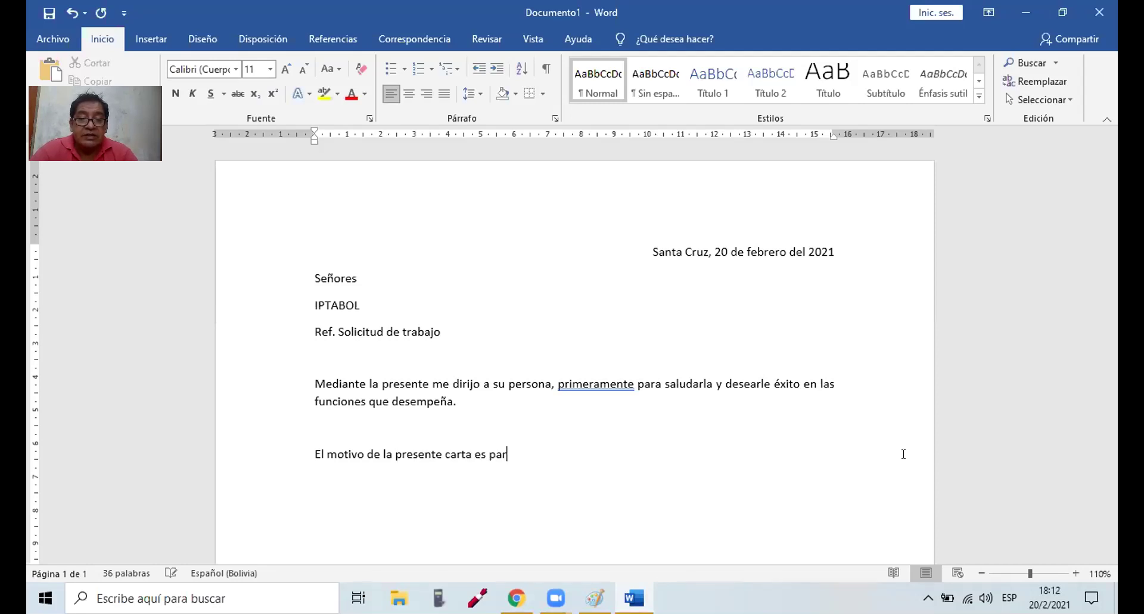
{"action": "type", "text": "a solicitarle muy enca"}
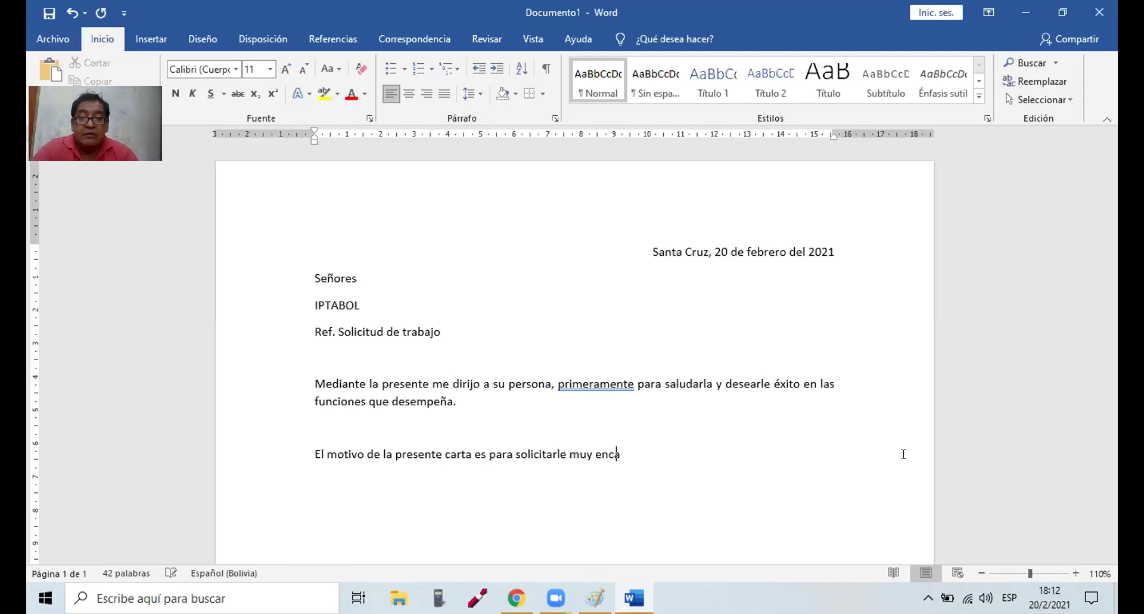
{"action": "type", "text": "recidamente "}
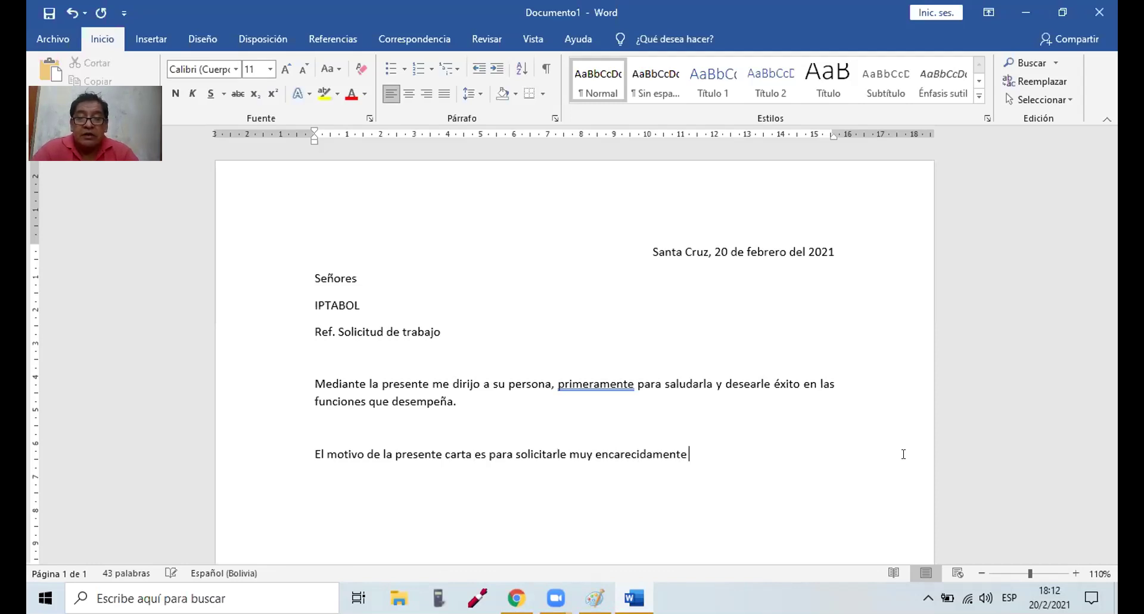
{"action": "type", "text": "el cargo de profesor "}
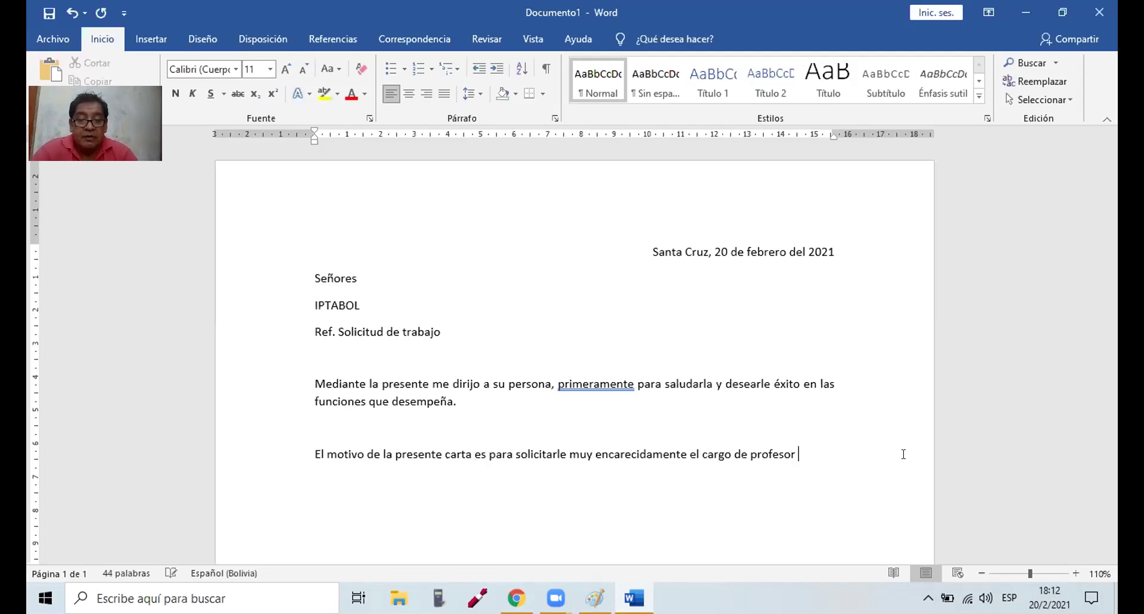
{"action": "type", "text": "virtual de c"}
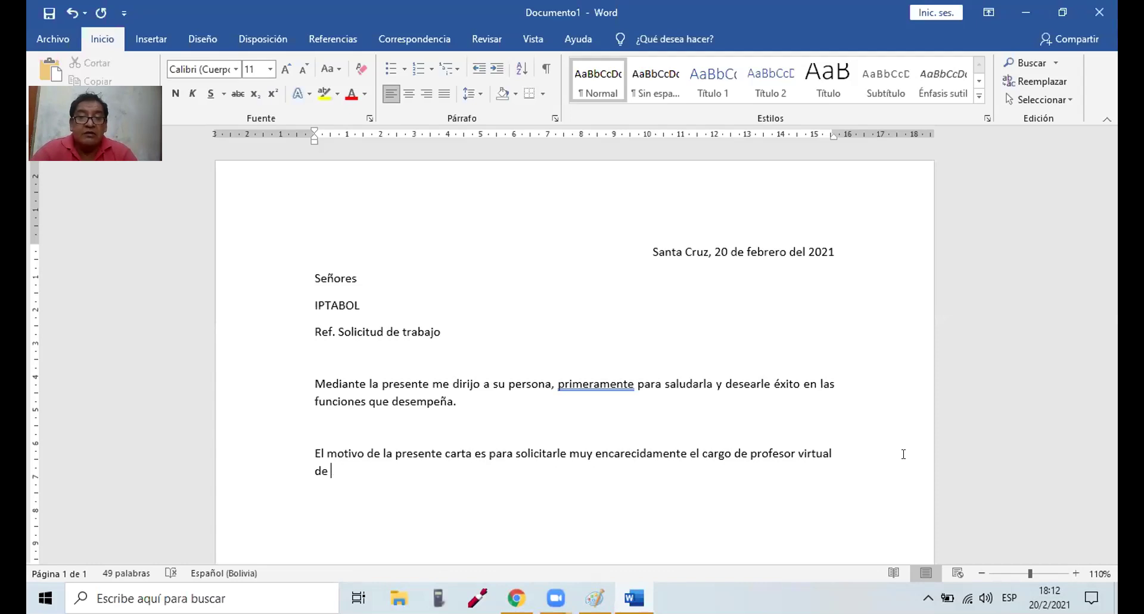
{"action": "key", "text": "BackSpace"}
{"action": "type", "text": "l curso "}
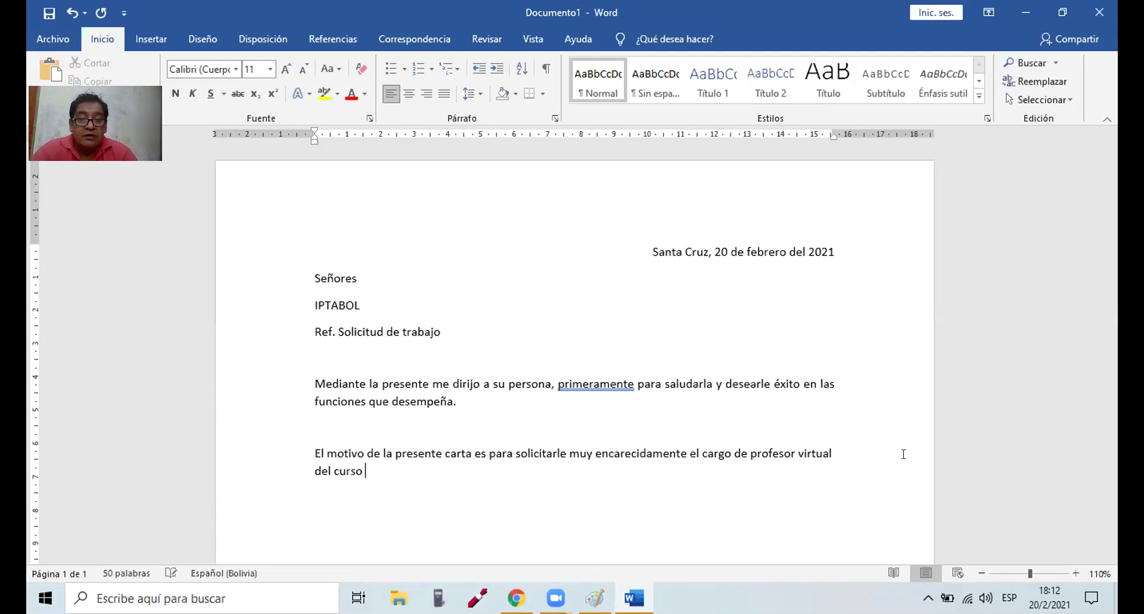
{"action": "type", "text": "de computación"}
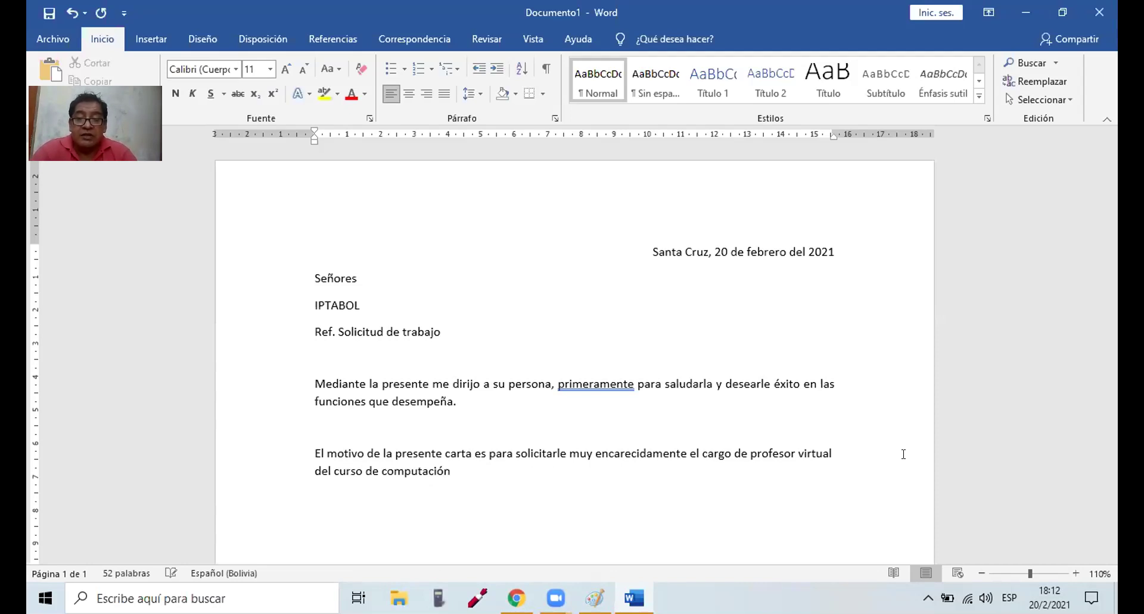
{"action": "type", "text": " a niv"}
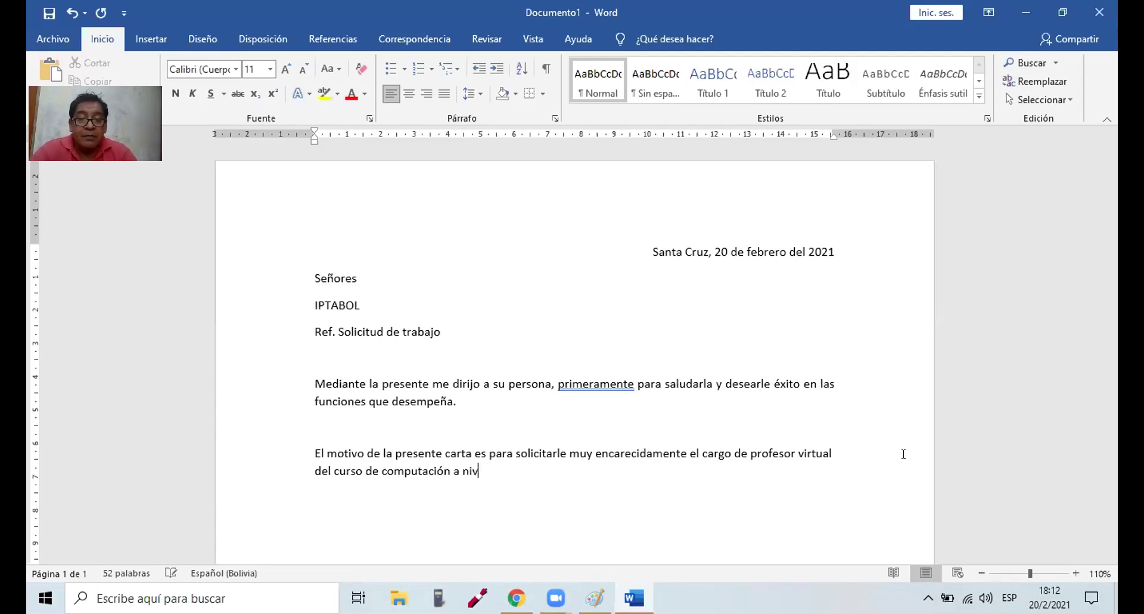
{"action": "type", "text": "el de t"}
{"action": "key", "text": "BackSpace"}
{"action": "type", "text": "écnico m"}
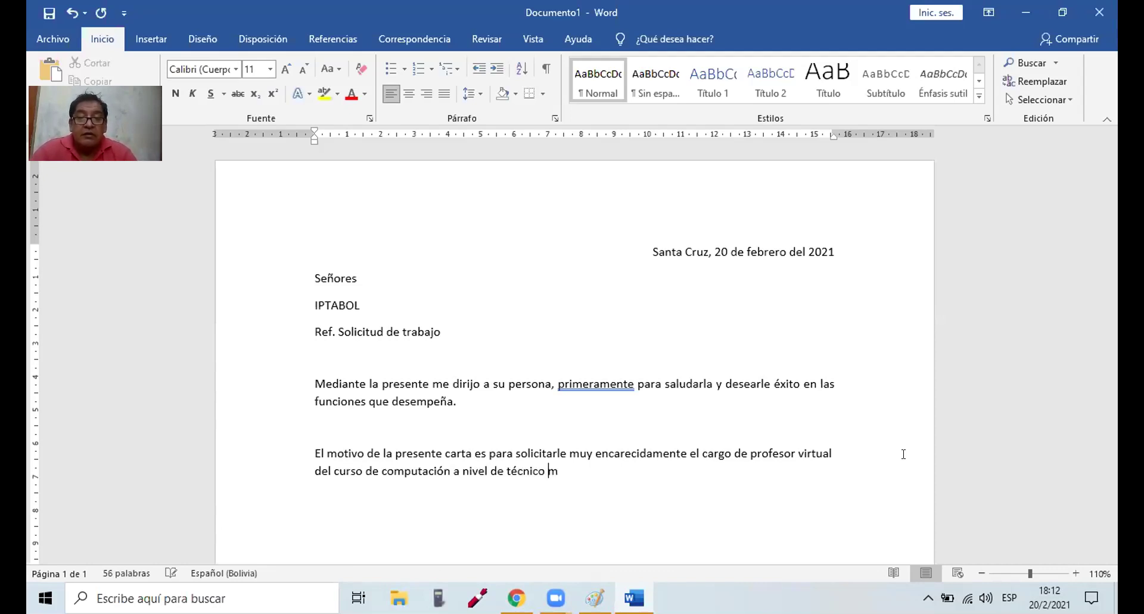
{"action": "type", "text": "edio."}
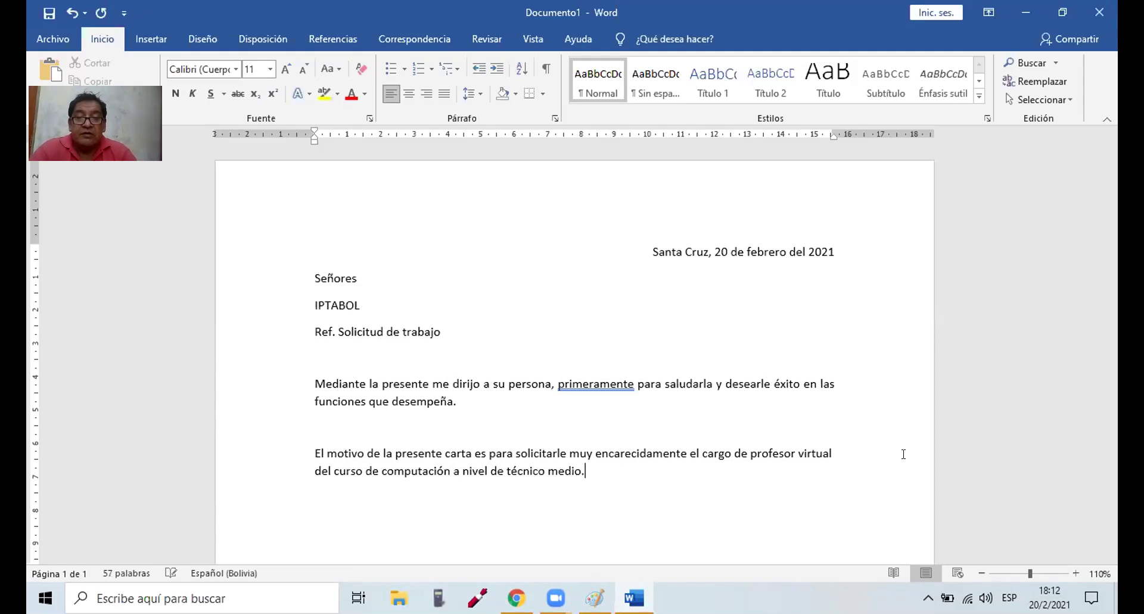
{"action": "type", "text": " Soy "}
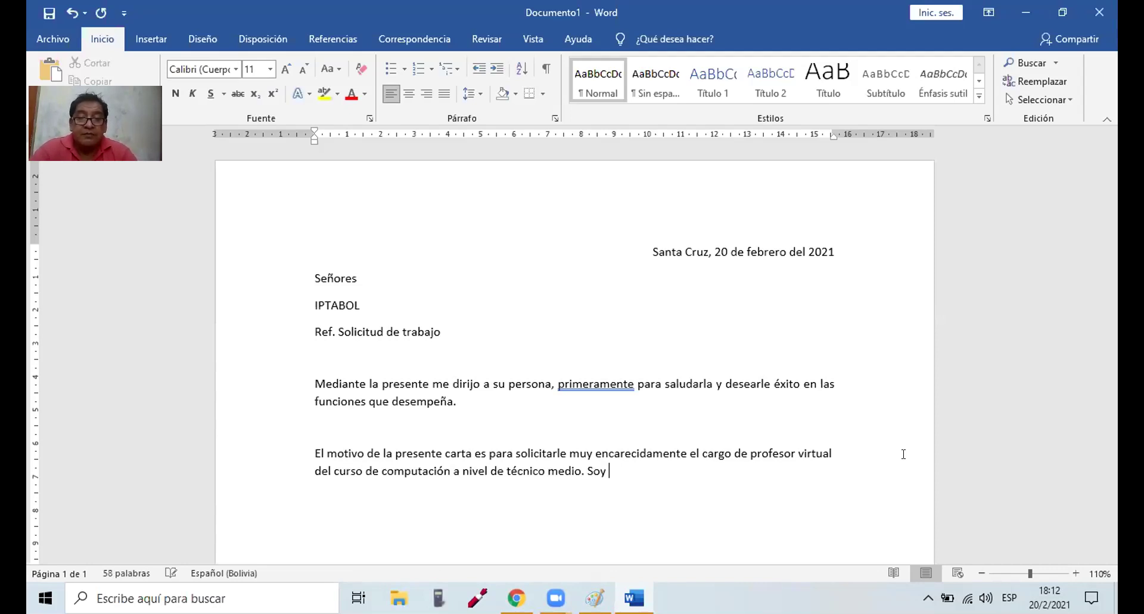
{"action": "type", "text": "un profesional"}
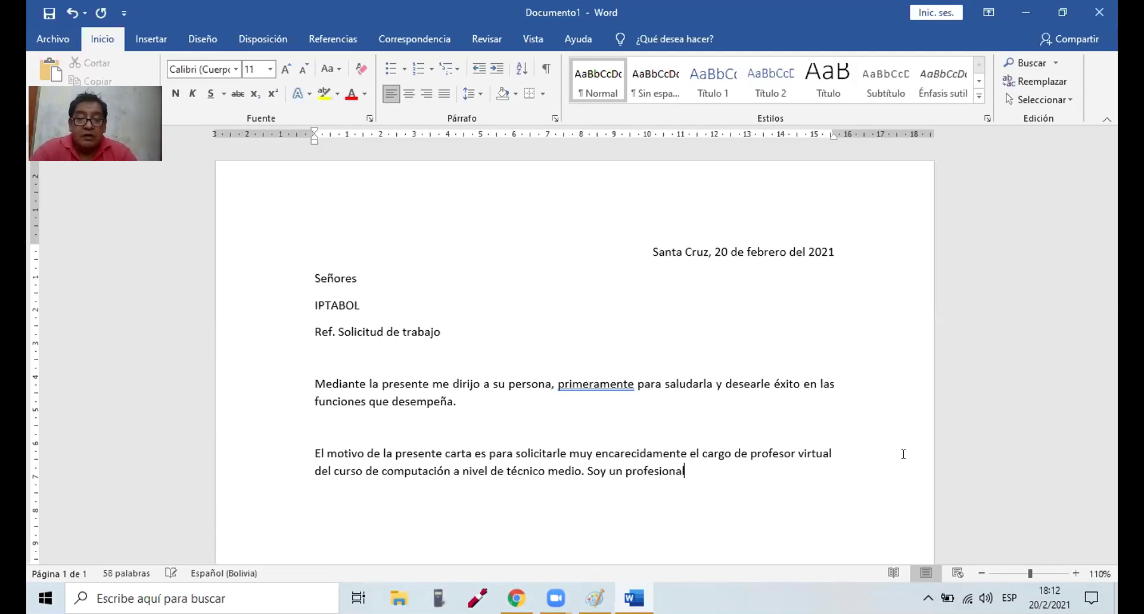
{"action": "type", "text": " con grado "}
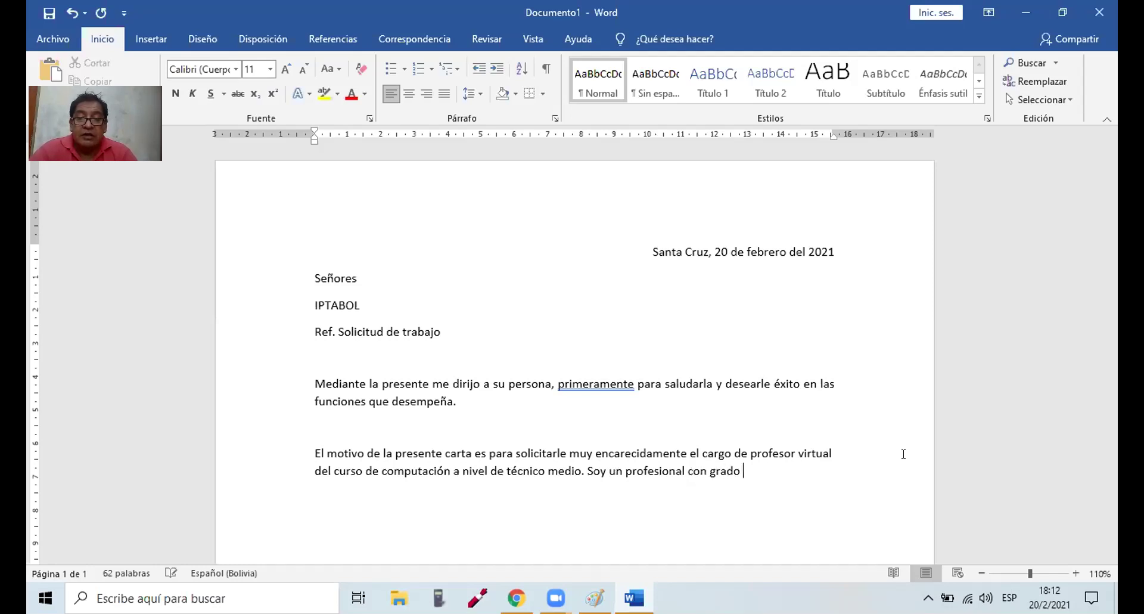
{"action": "type", "text": "de Maste"}
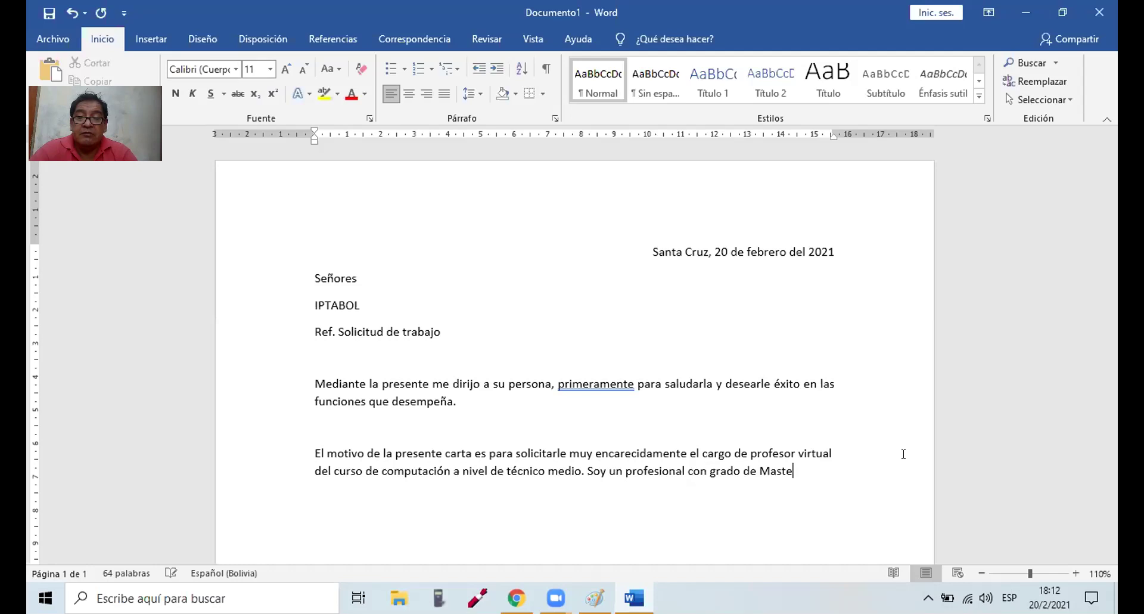
{"action": "type", "text": "r"}
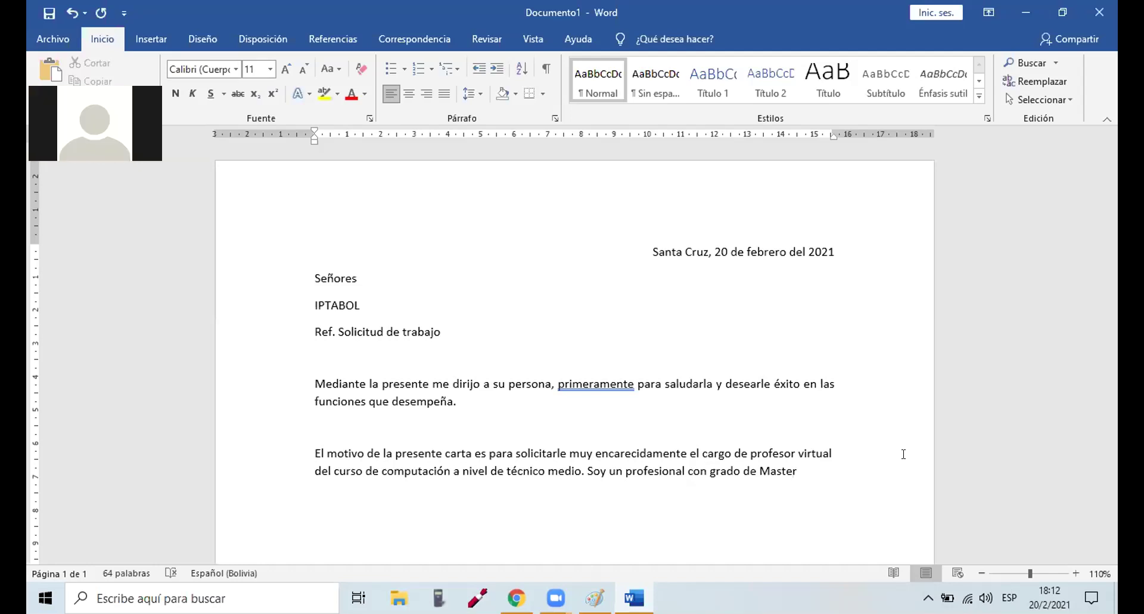
{"action": "type", "text": " y"}
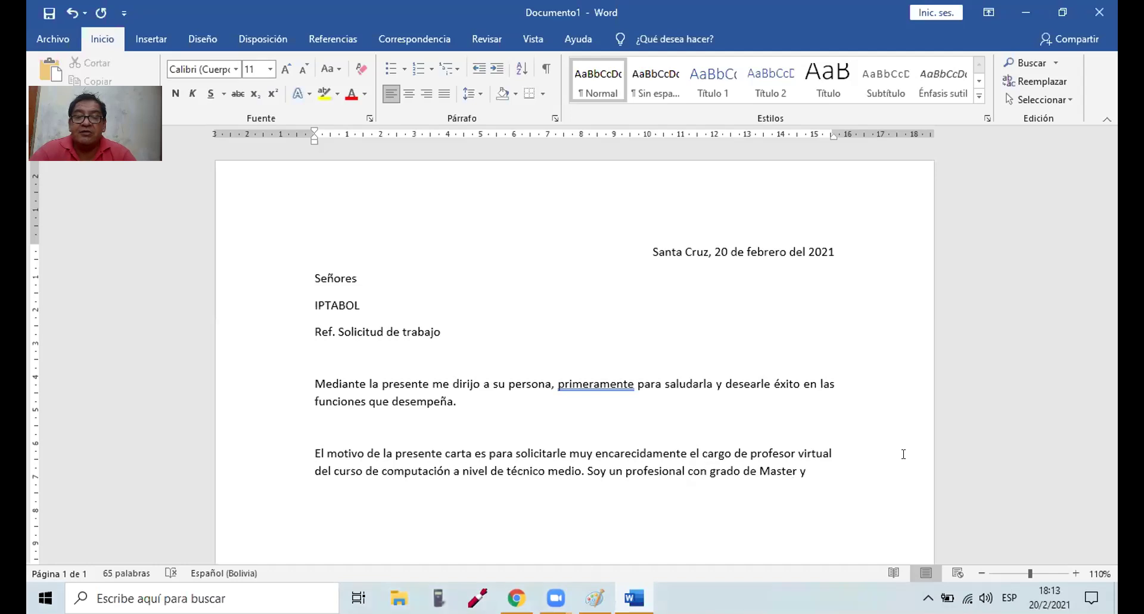
{"action": "type", "text": "me"}
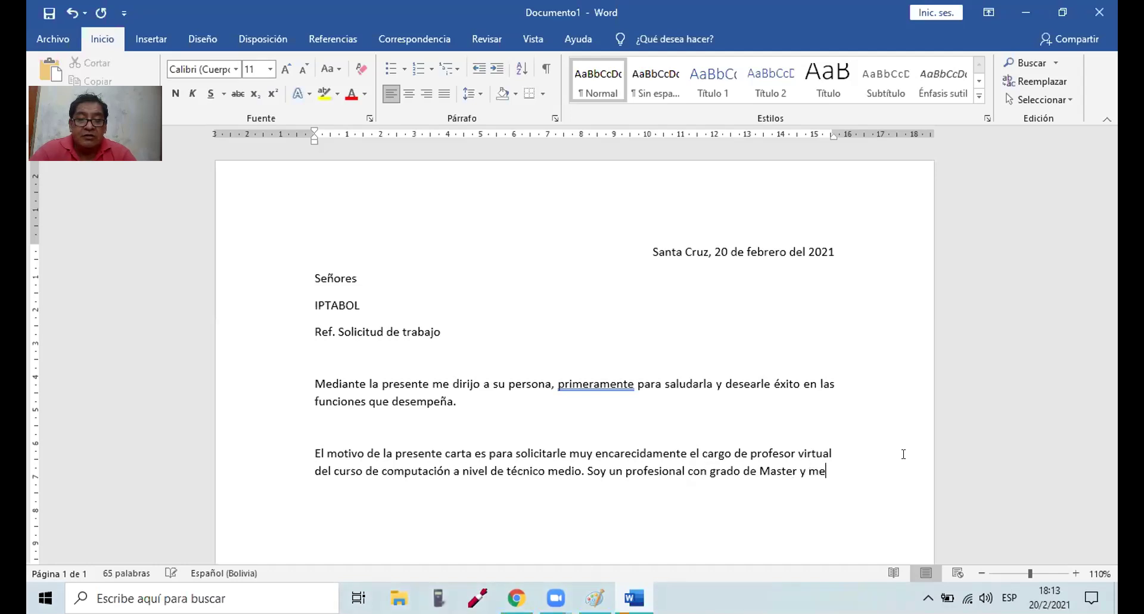
{"action": "type", "text": " siento cap"}
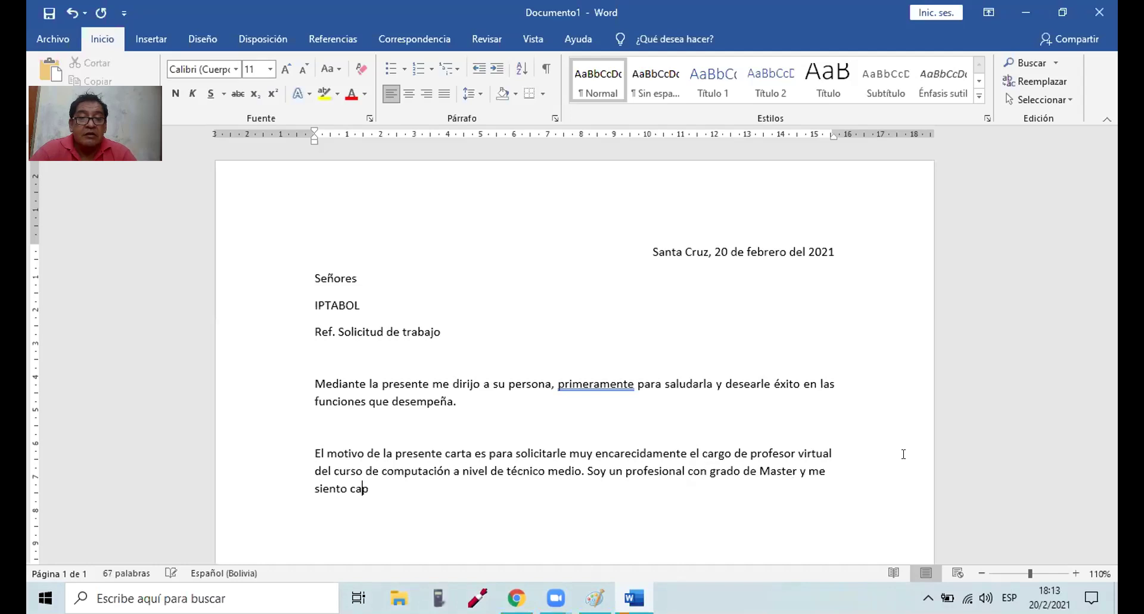
{"action": "type", "text": "az de poder d"}
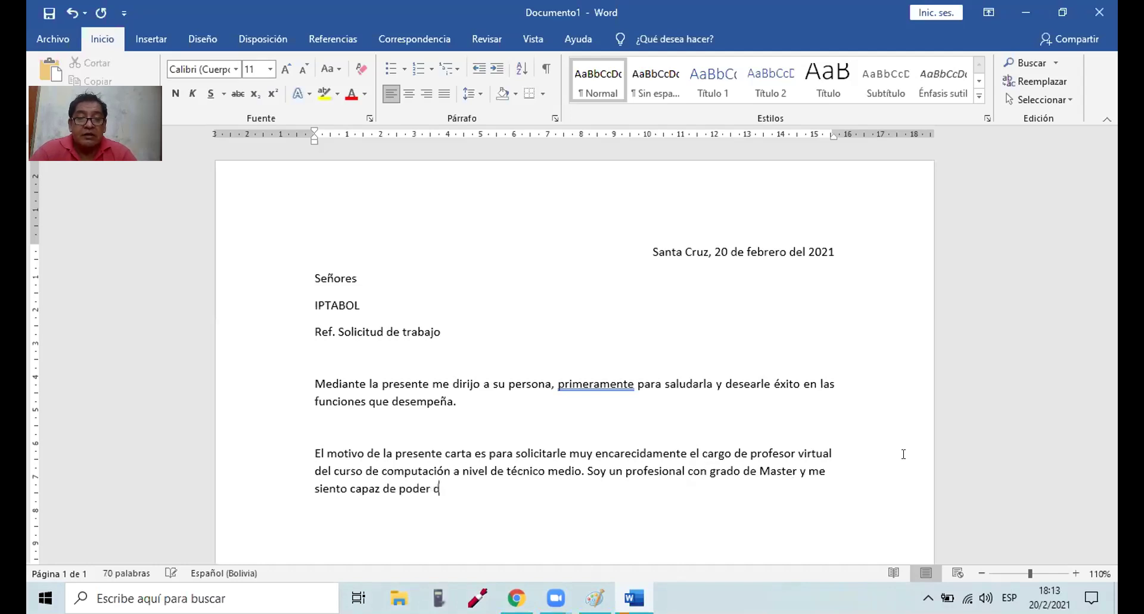
{"action": "type", "text": "ictar es"}
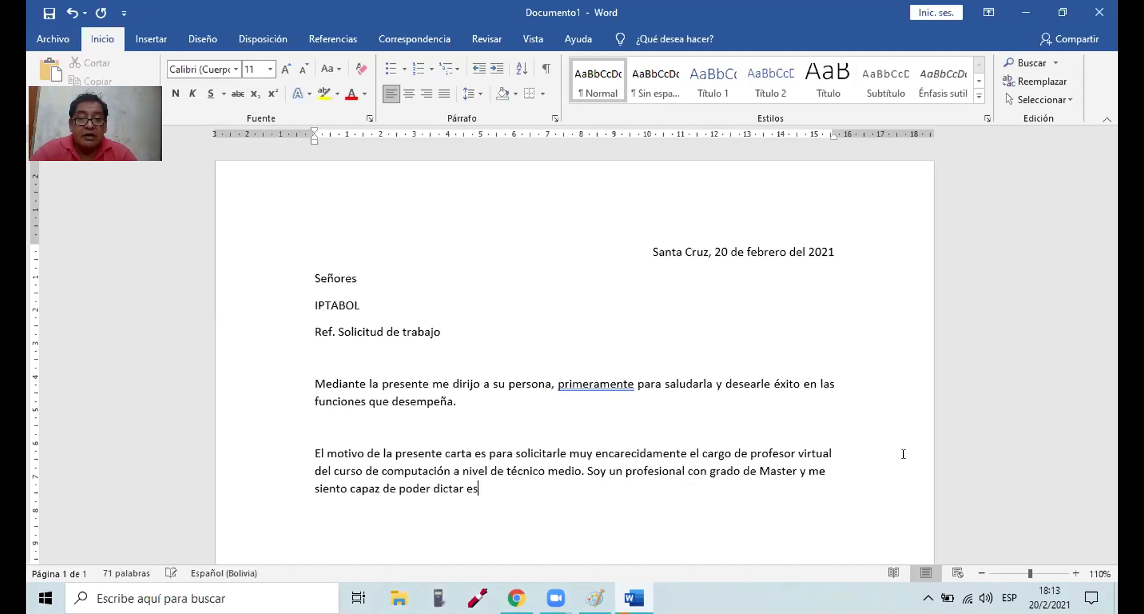
{"action": "type", "text": "te curso virtual."}
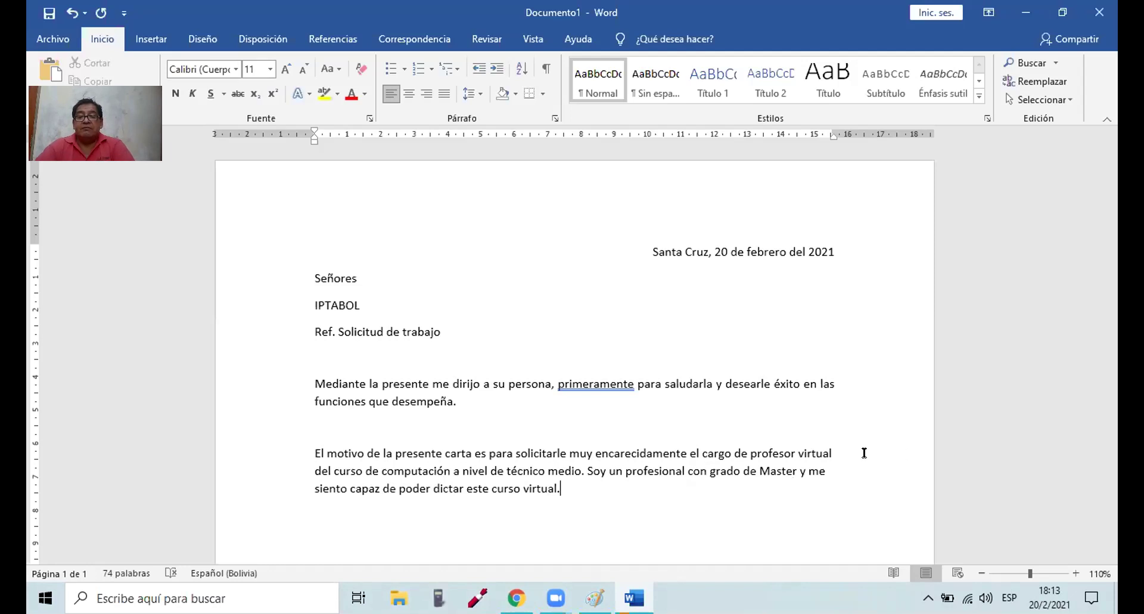
{"action": "key", "text": "Return"}
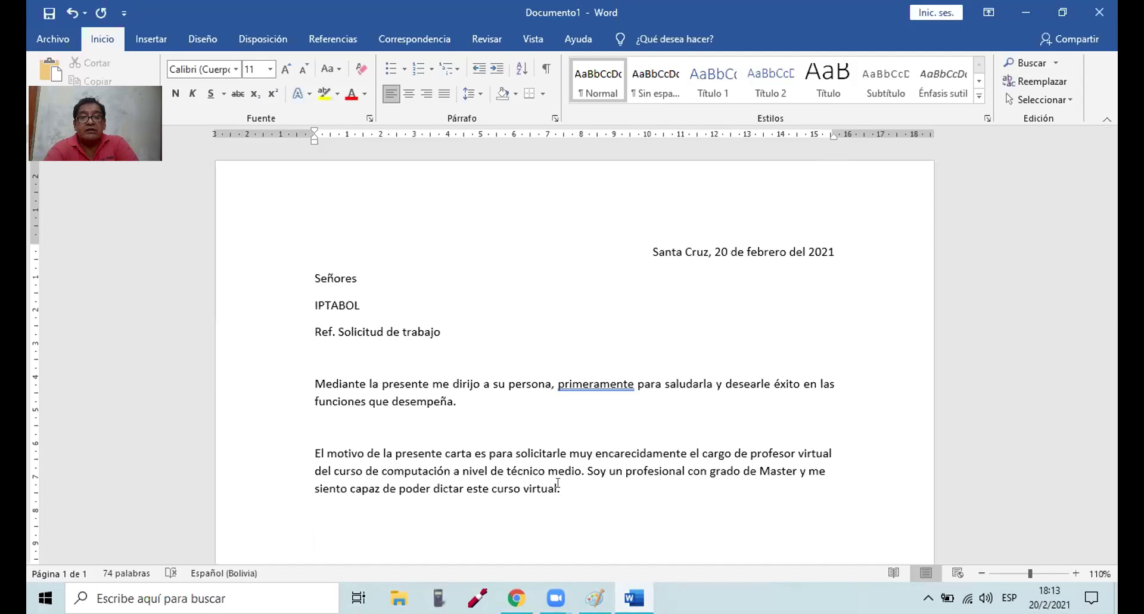
{"action": "left_click", "coordinate": [444, 94]}
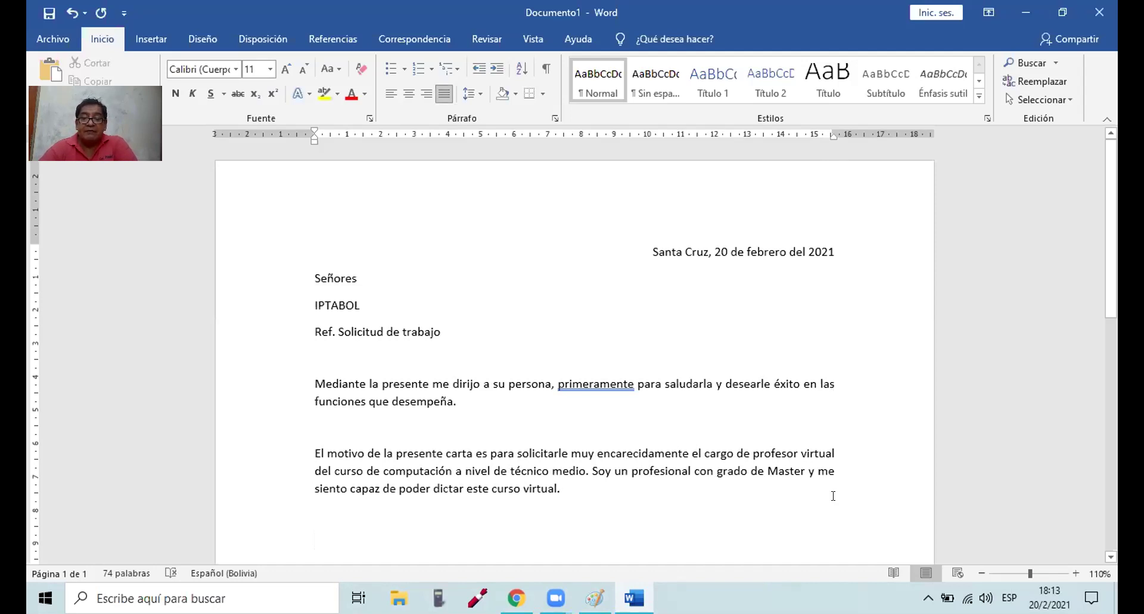
- Left-align a new line and type 'Sin mas que decir me despido de su Autoridad, esperando que mi solicitud sea aceptada'
{"action": "key", "text": "ctrl+q"}
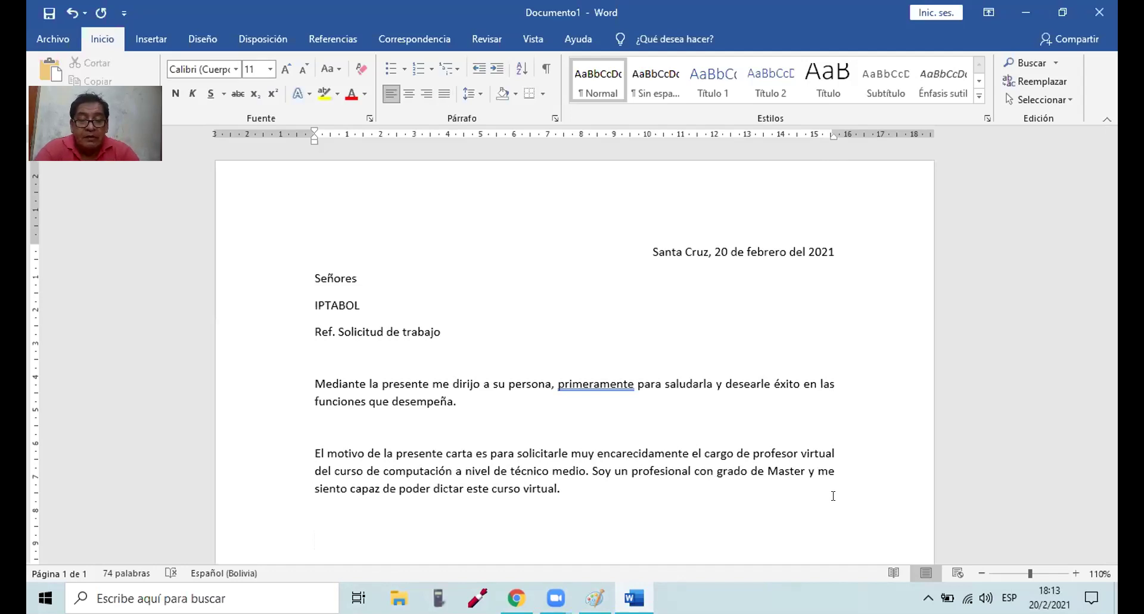
{"action": "type", "text": "Sin mas que de"}
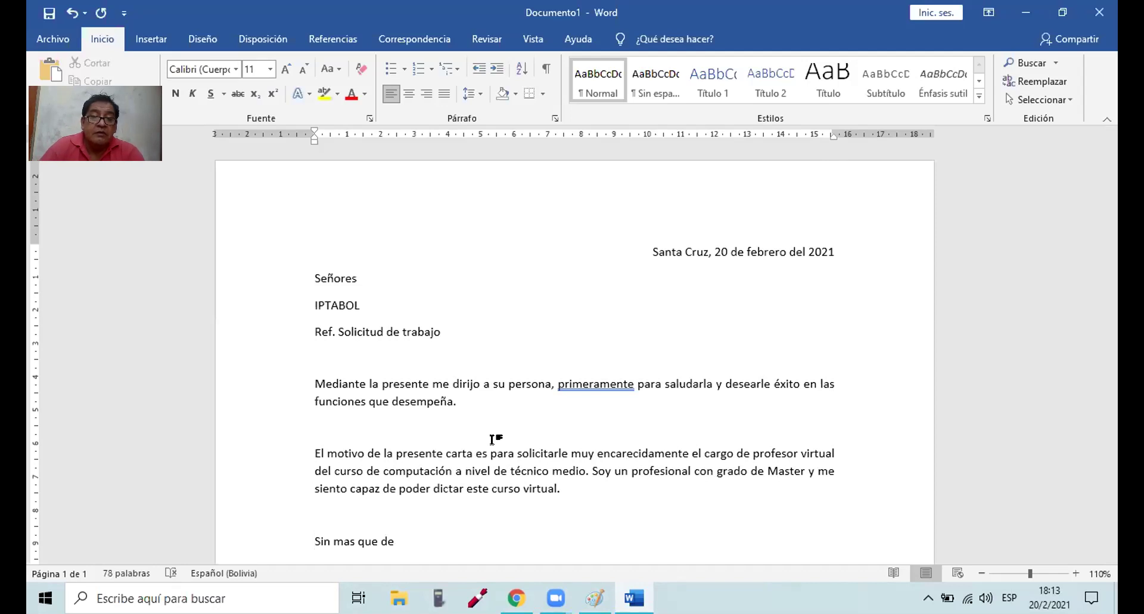
{"action": "scroll", "coordinate": [486, 365], "scroll_direction": "down", "scroll_amount": 3}
{"action": "type", "text": "cir"}
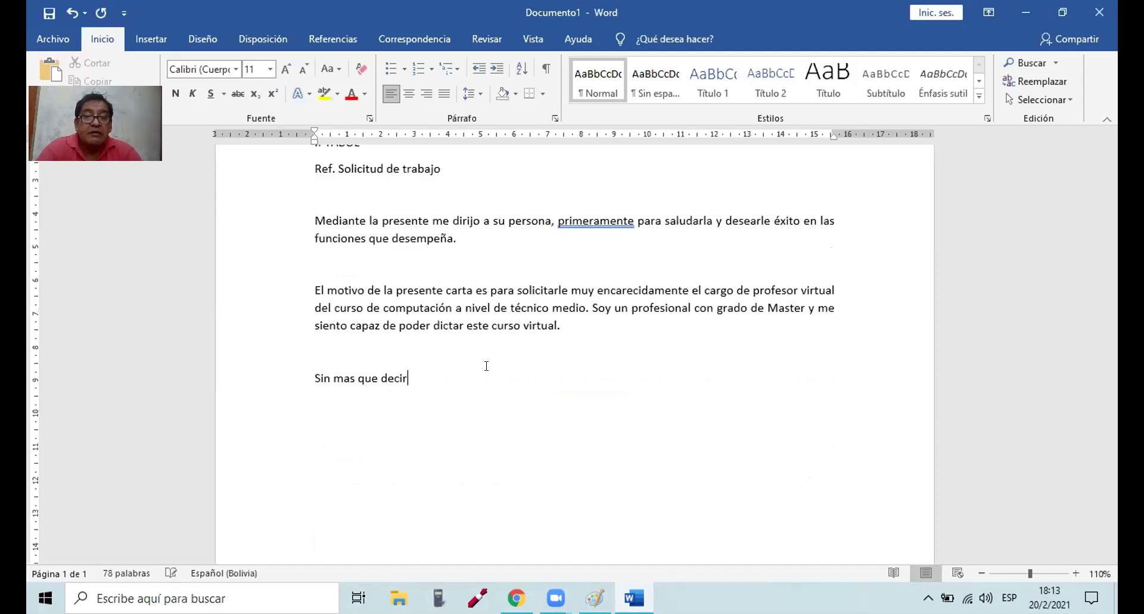
{"action": "type", "text": " me despi"}
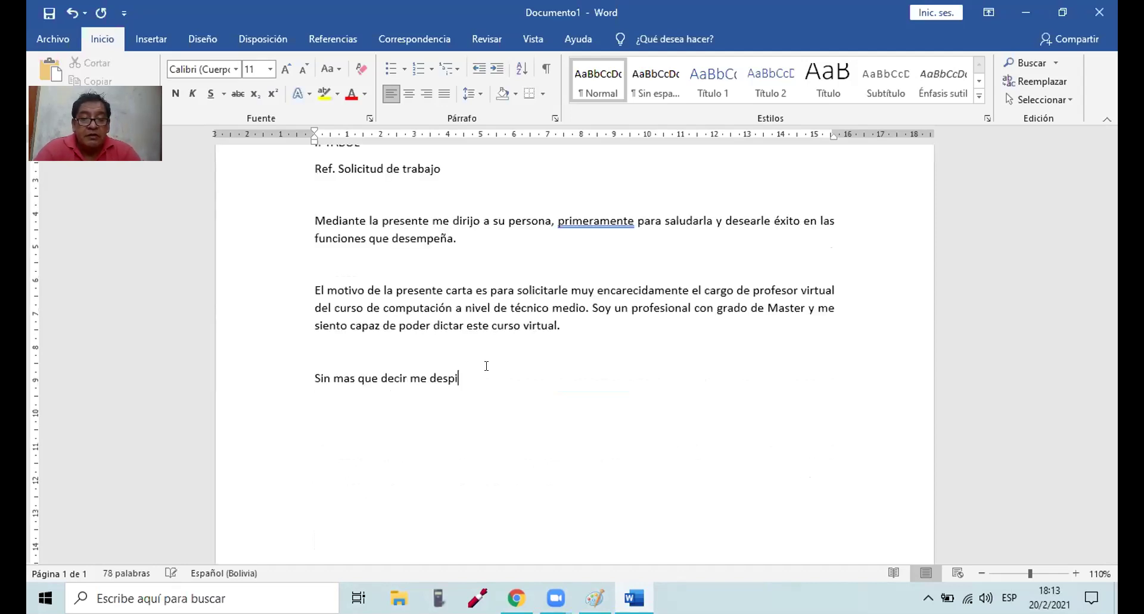
{"action": "type", "text": "do de su Aur"}
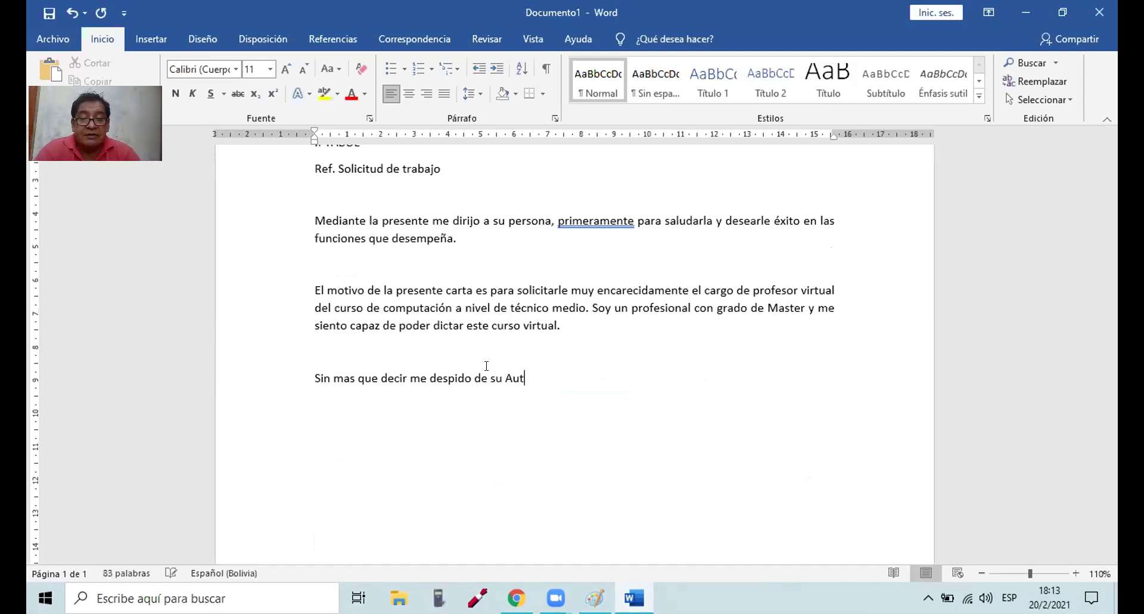
{"action": "type", "text": "oridad"}
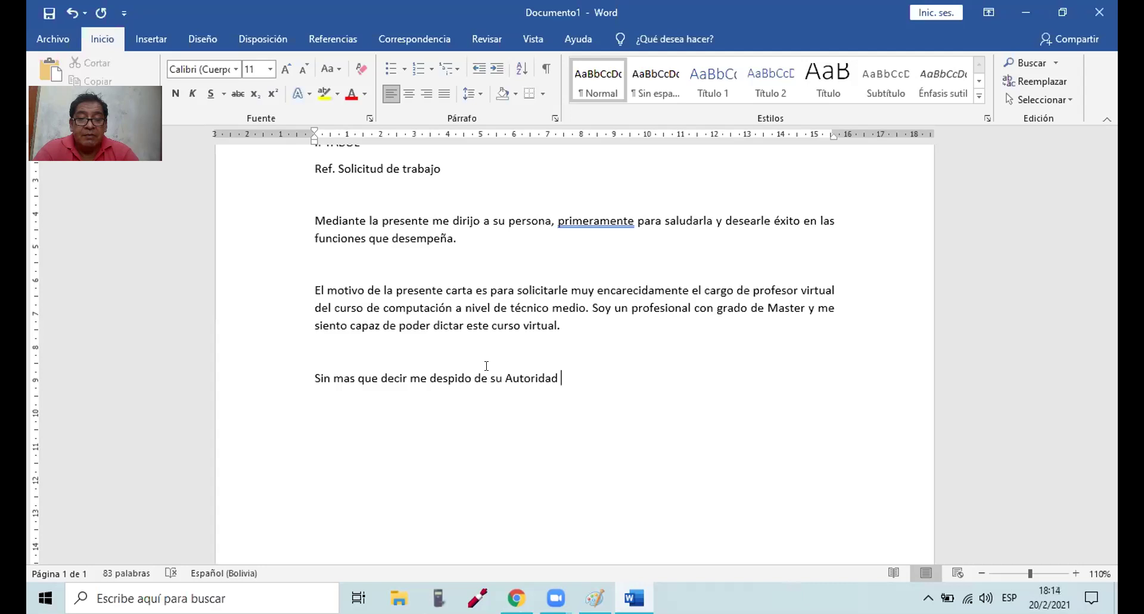
{"action": "key", "text": "BackSpace"}
{"action": "type", "text": ", esp"}
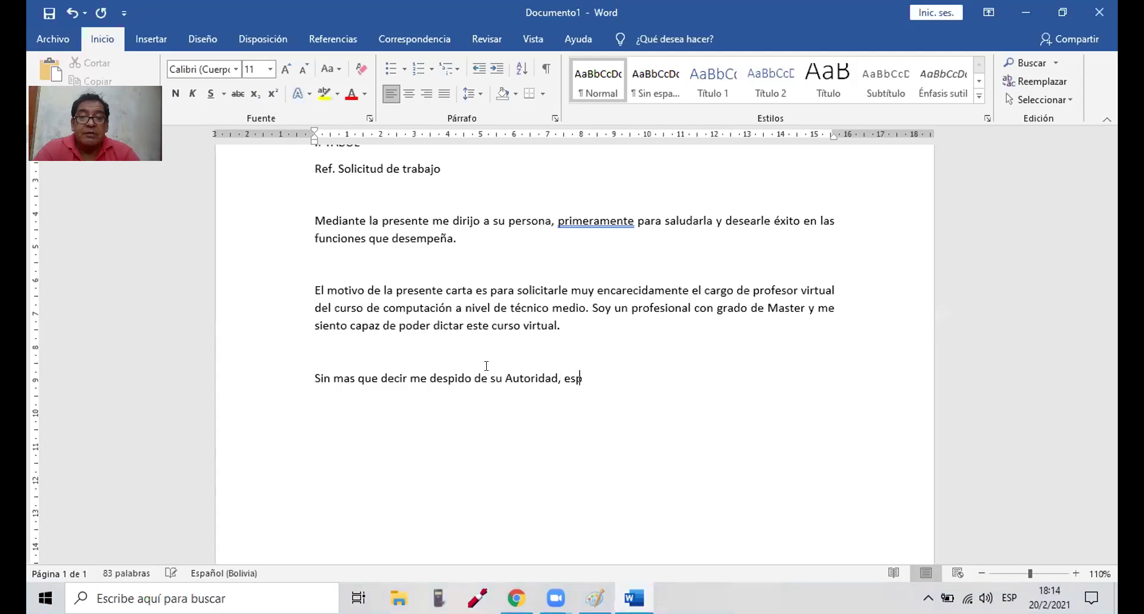
{"action": "type", "text": "erando qu"}
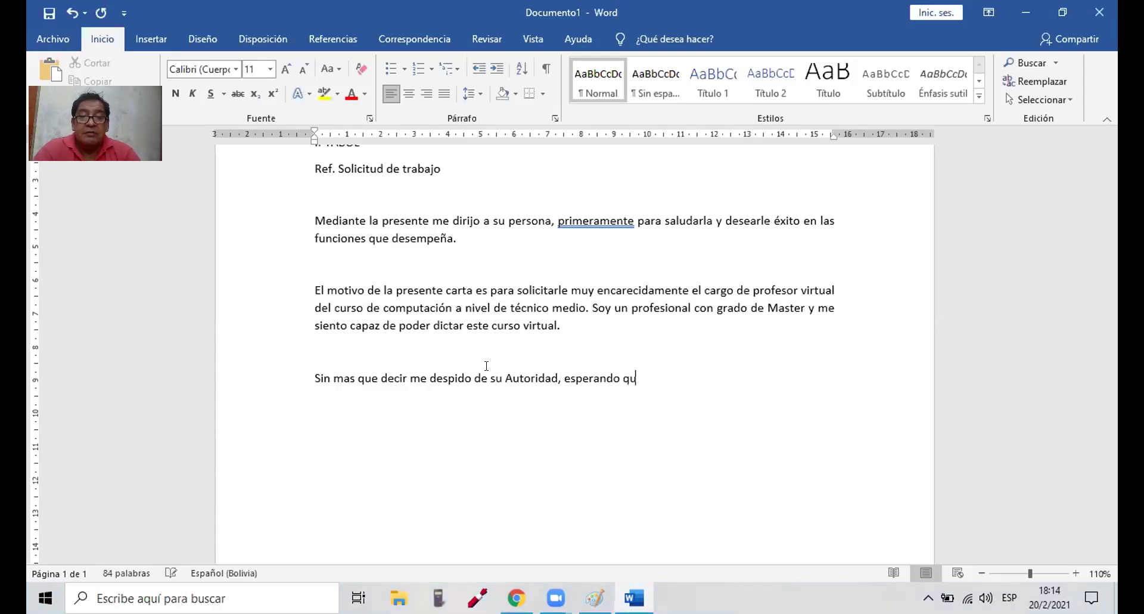
{"action": "type", "text": "e mi solici"}
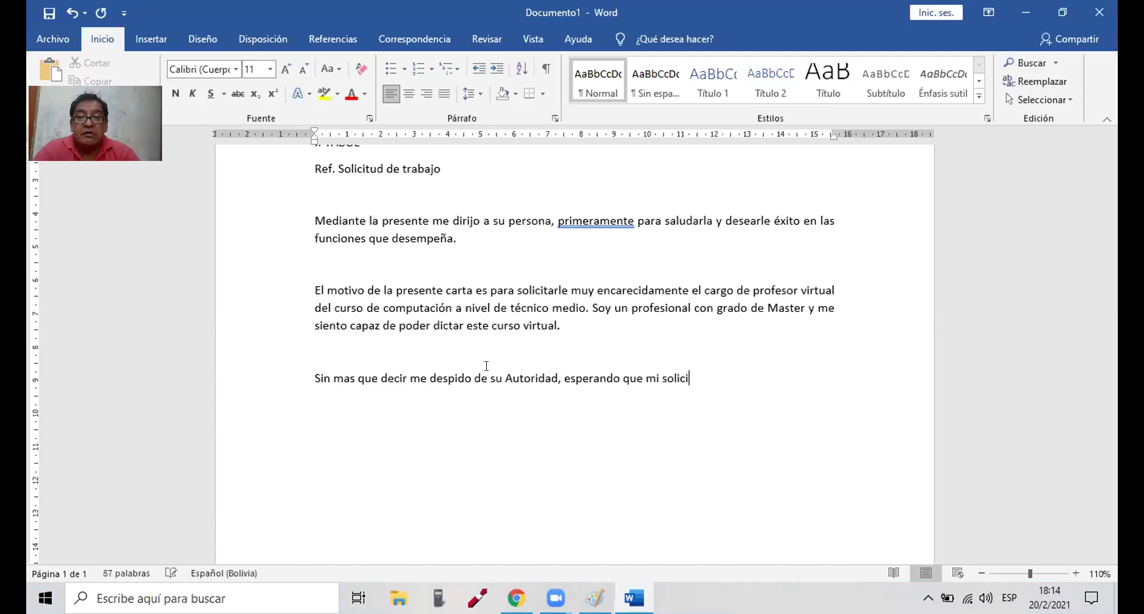
{"action": "type", "text": "tud sea "}
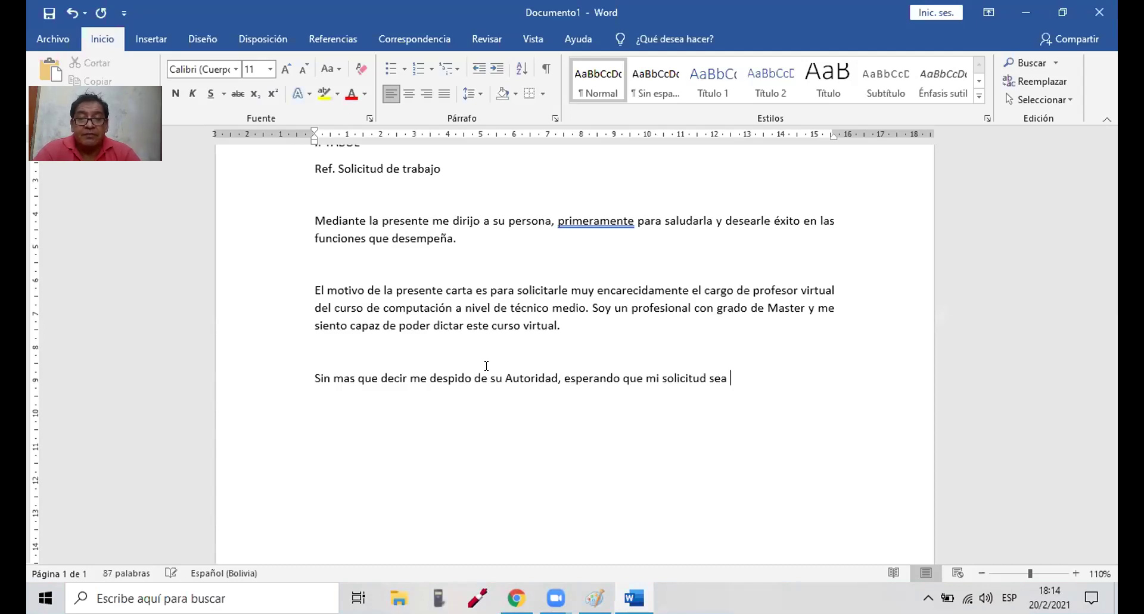
{"action": "type", "text": "aceptada."}
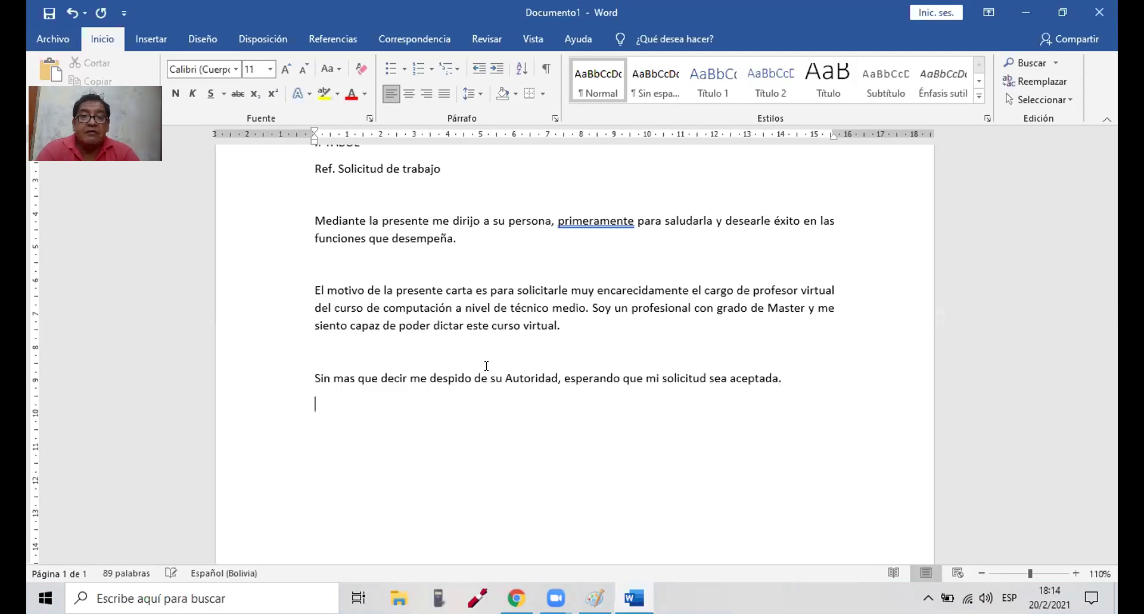
{"action": "key", "text": "Return"}
{"action": "key", "text": "Return"}
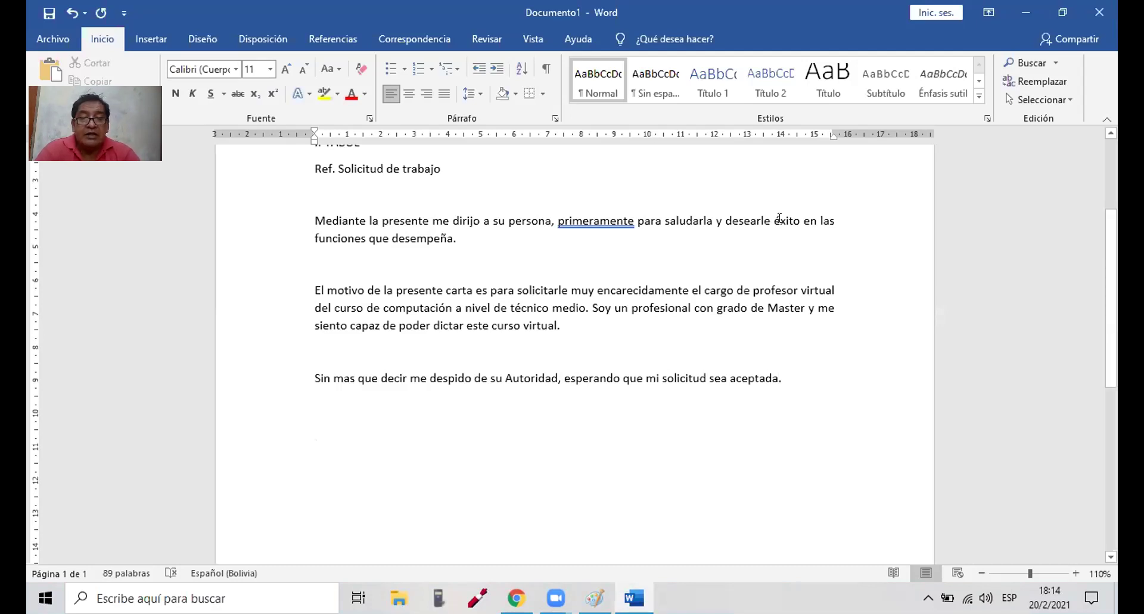
- Type 'Atte.' then centred lines with the sender's name and RNI registration number
{"action": "type", "text": "Atte."}
{"action": "key", "text": "Return"}
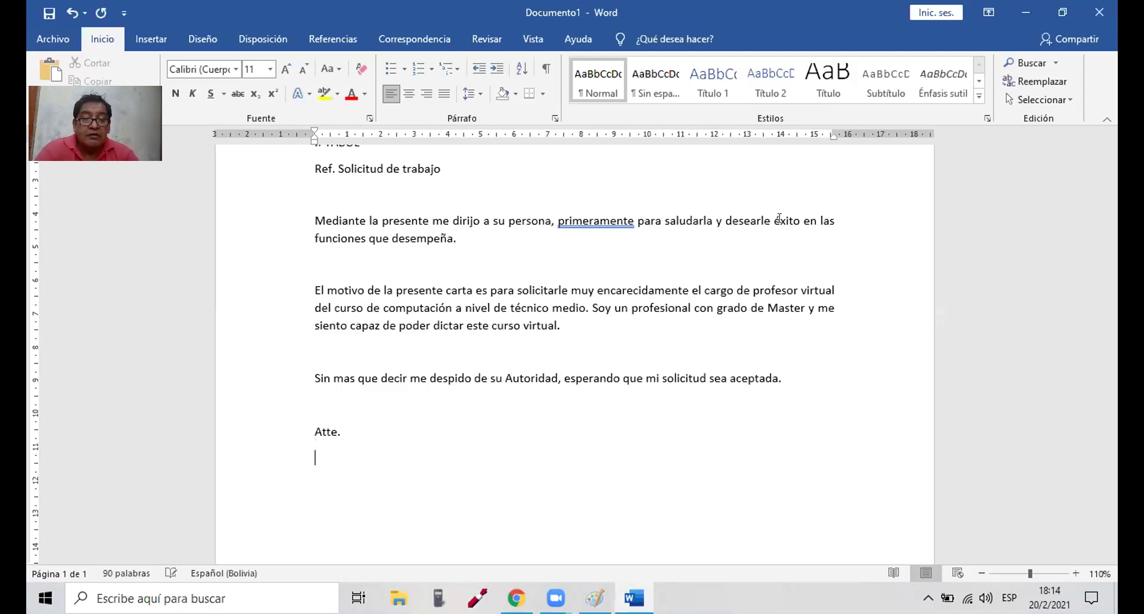
{"action": "key", "text": "ctrl+t"}
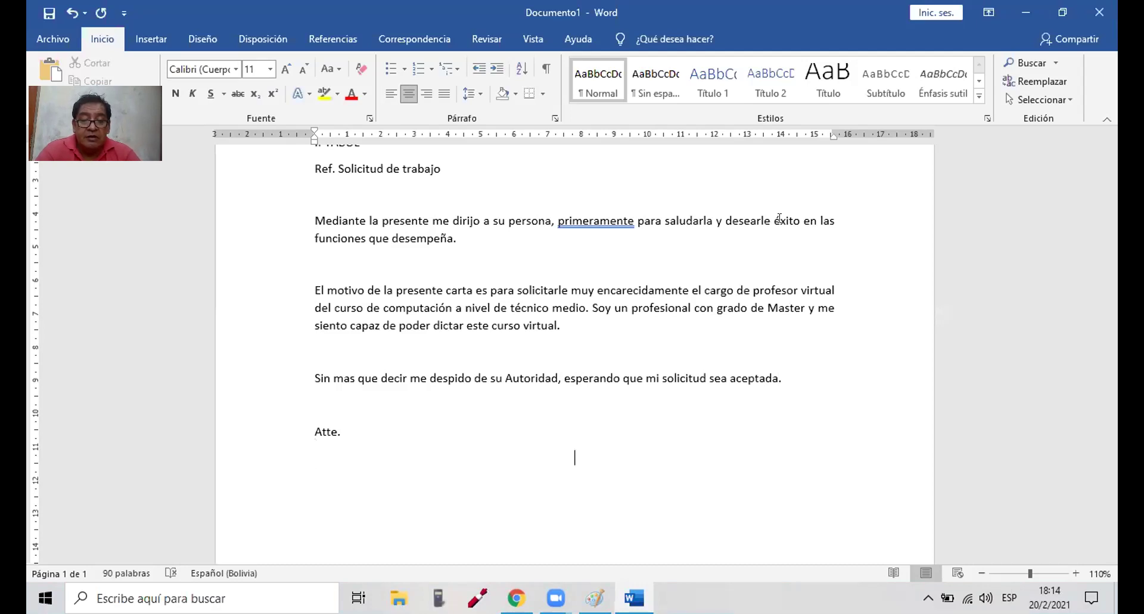
{"action": "type", "text": "Ing."}
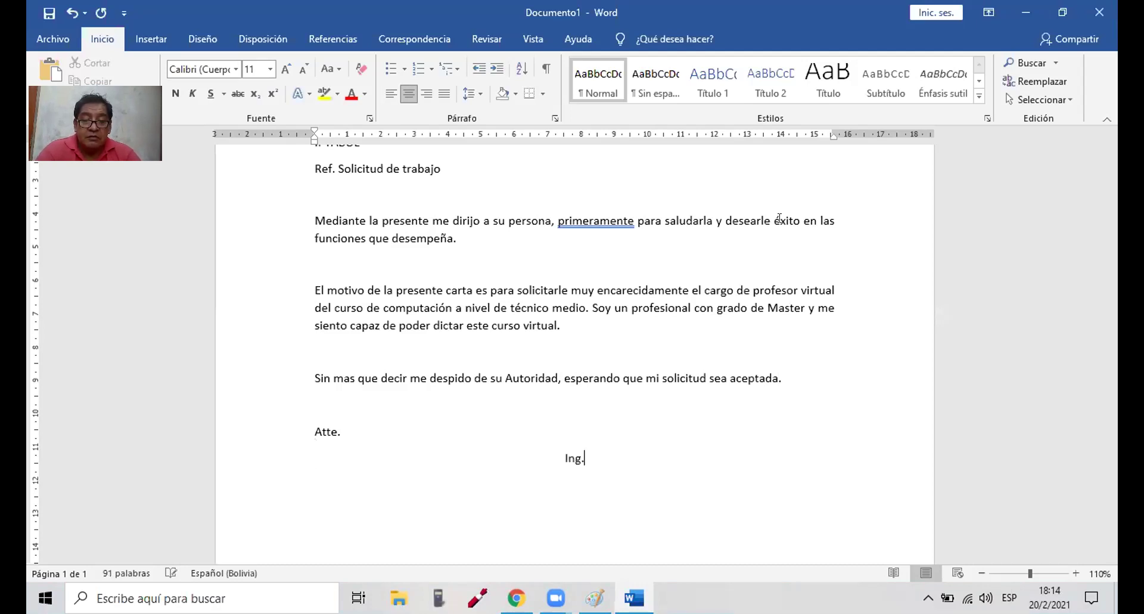
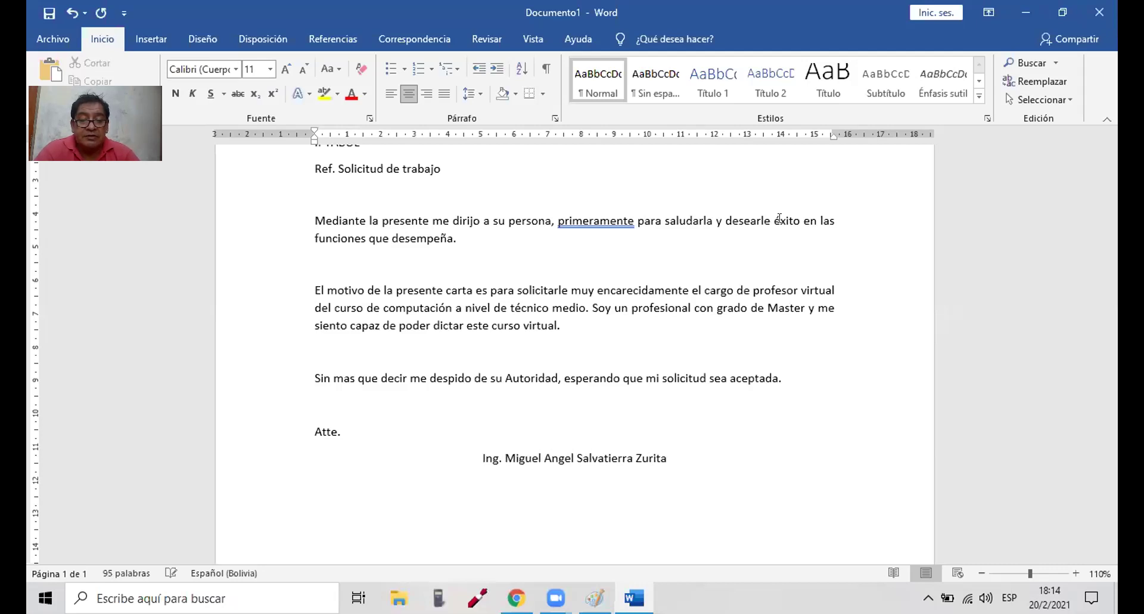
{"action": "key", "text": "Return"}
{"action": "type", "text": "RNI:"}
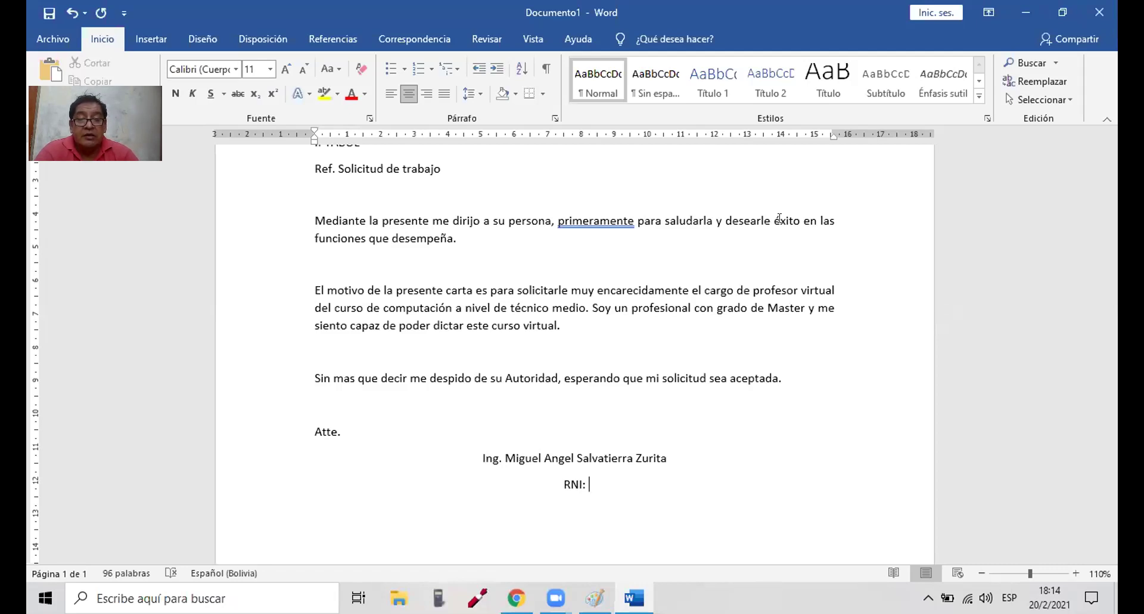
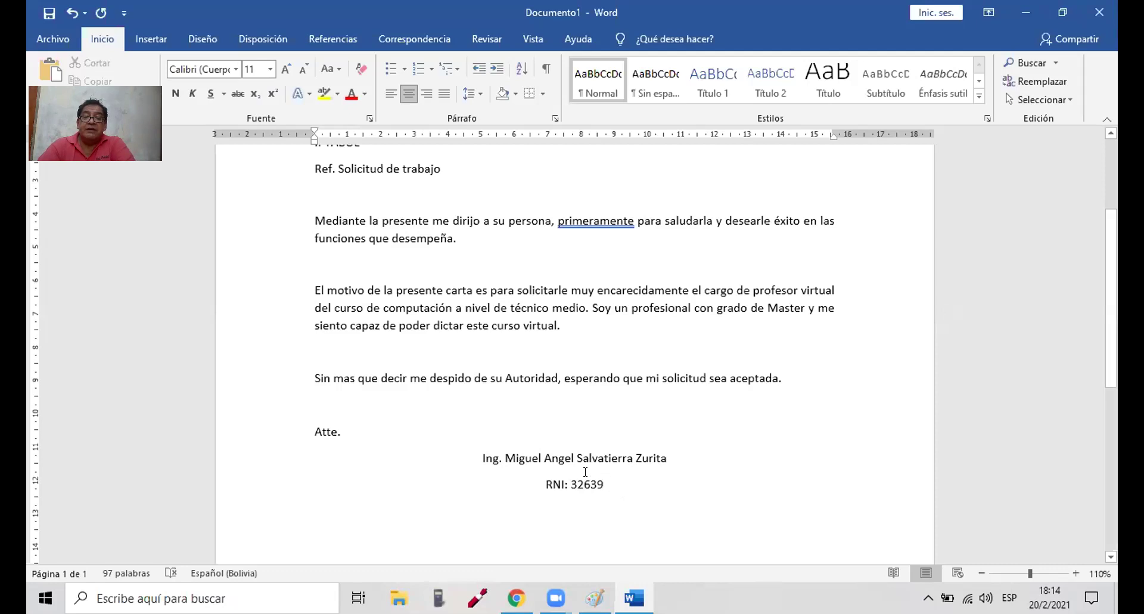
{"action": "scroll", "coordinate": [649, 484], "scroll_direction": "down", "scroll_amount": 3}
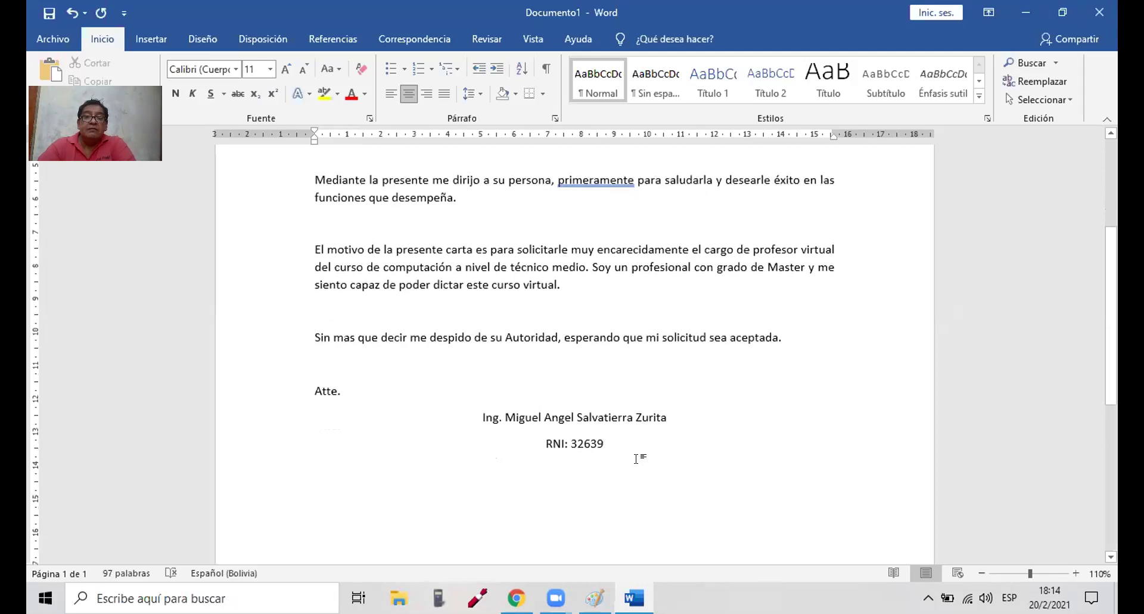
- Insert a blank line after 'Atte.' and check the one-page print preview
{"action": "left_click", "coordinate": [549, 353]}
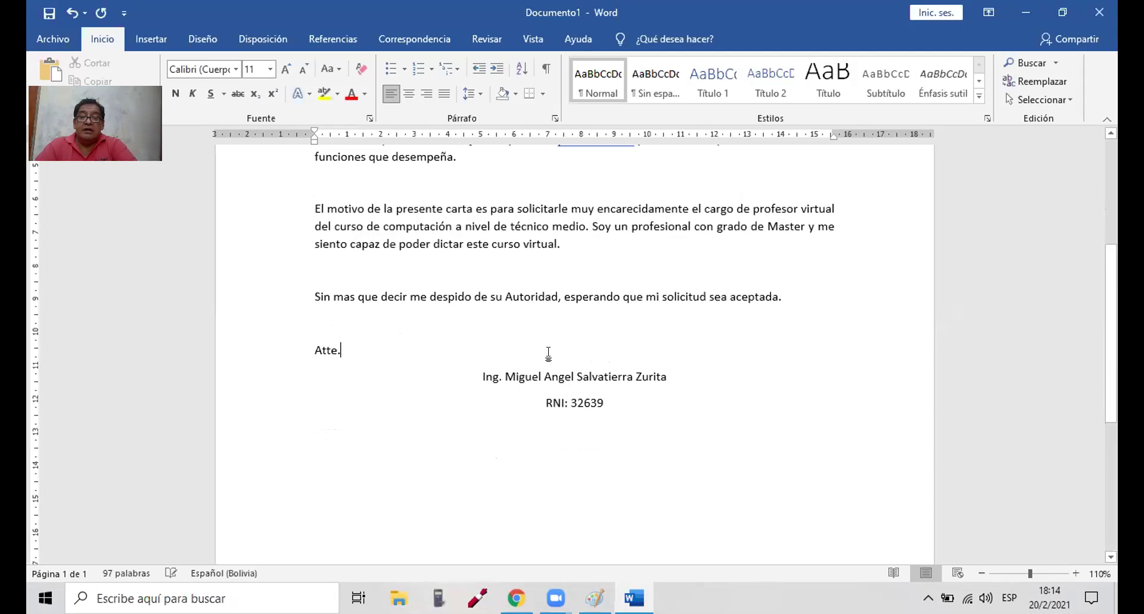
{"action": "key", "text": "Return"}
{"action": "scroll", "coordinate": [546, 383], "scroll_direction": "up", "scroll_amount": 3}
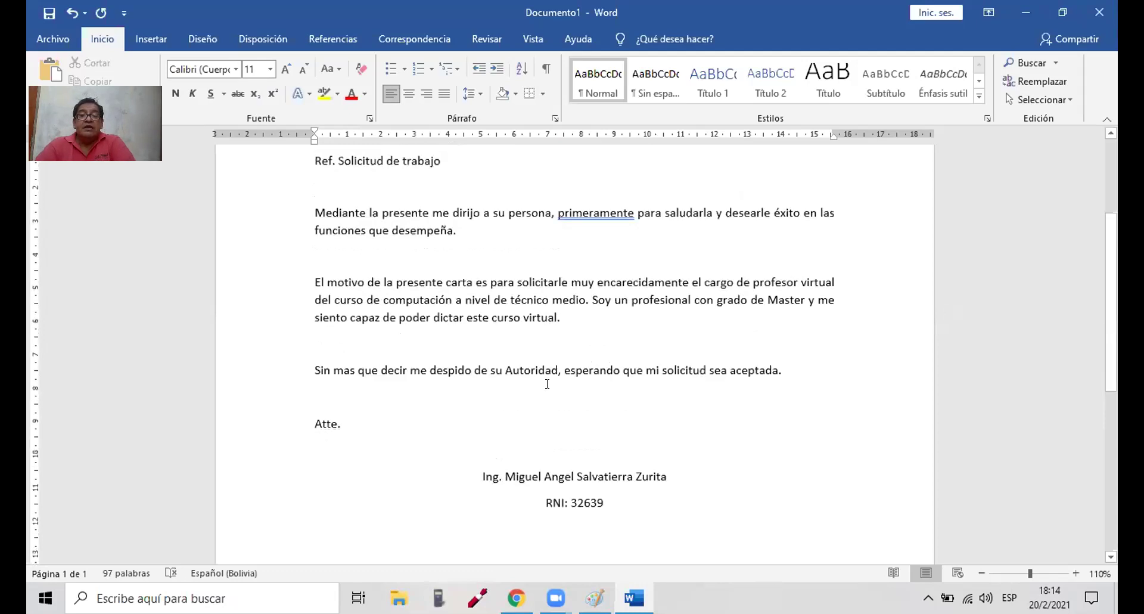
{"action": "scroll", "coordinate": [547, 383], "scroll_direction": "up", "scroll_amount": 5}
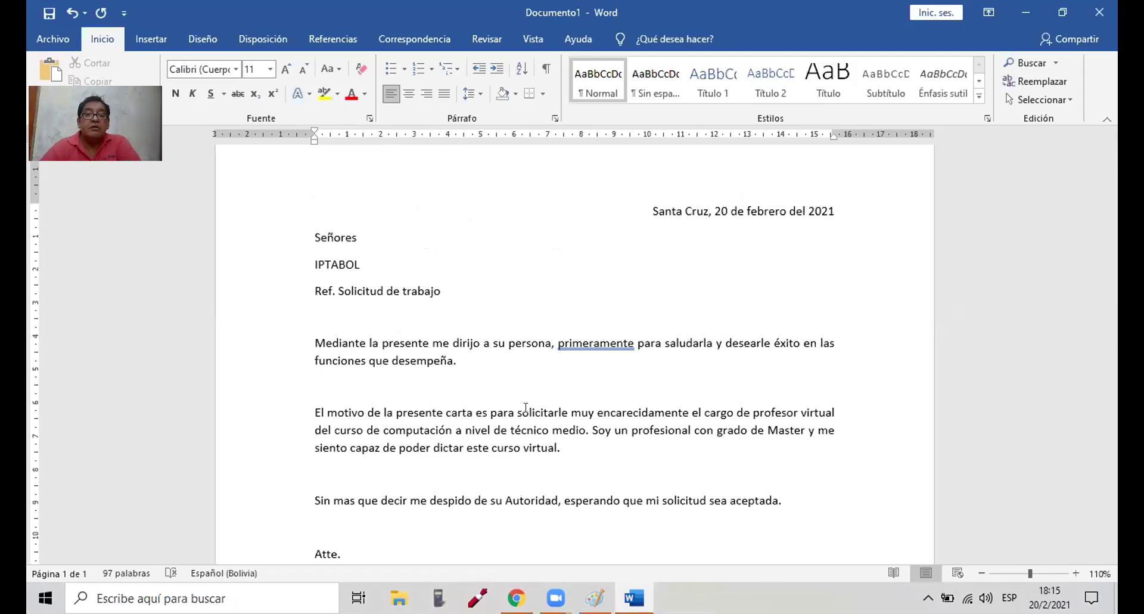
{"action": "key", "text": "ctrl+p"}
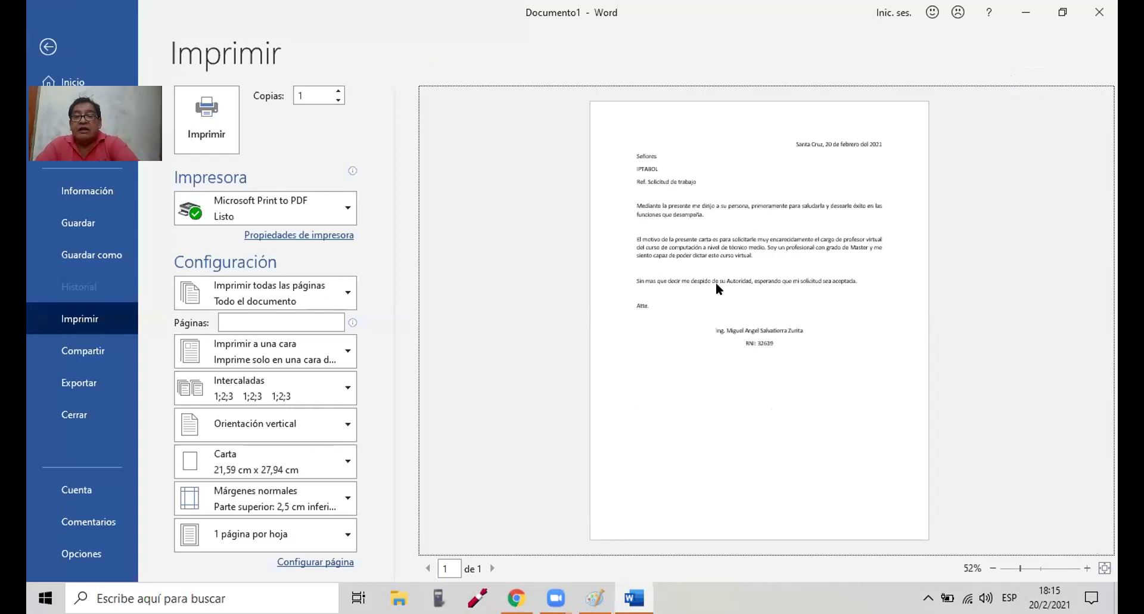
{"action": "key", "text": "Escape"}
- Choose the Carta paper size (21,59 × 27,94 cm) from Disposición > Tamaño
{"action": "scroll", "coordinate": [577, 254], "scroll_direction": "down", "scroll_amount": 1}
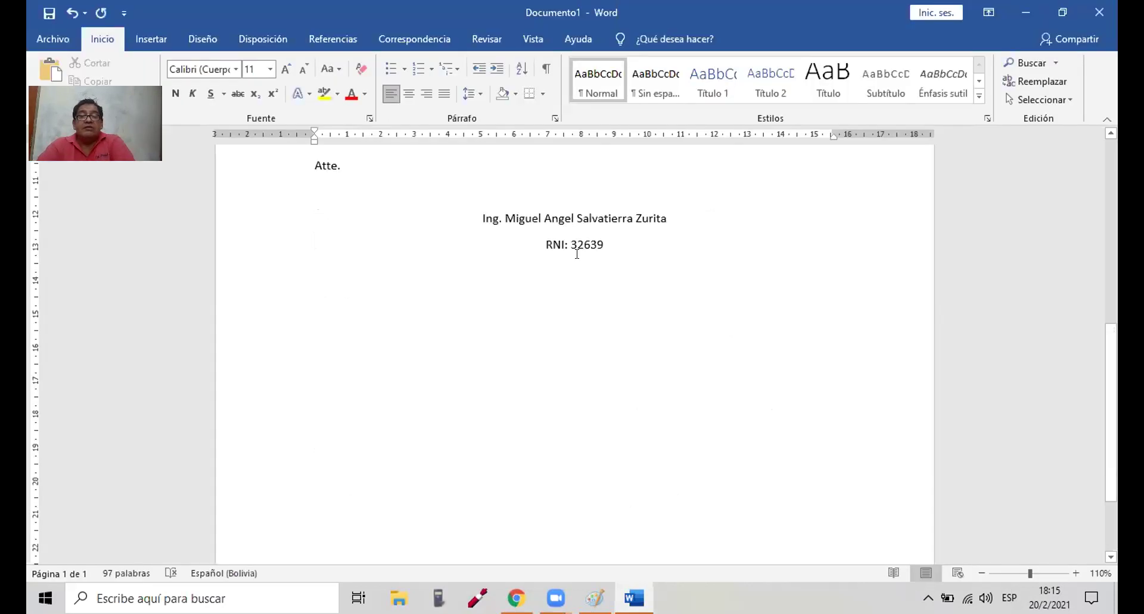
{"action": "scroll", "coordinate": [546, 350], "scroll_direction": "up", "scroll_amount": 10}
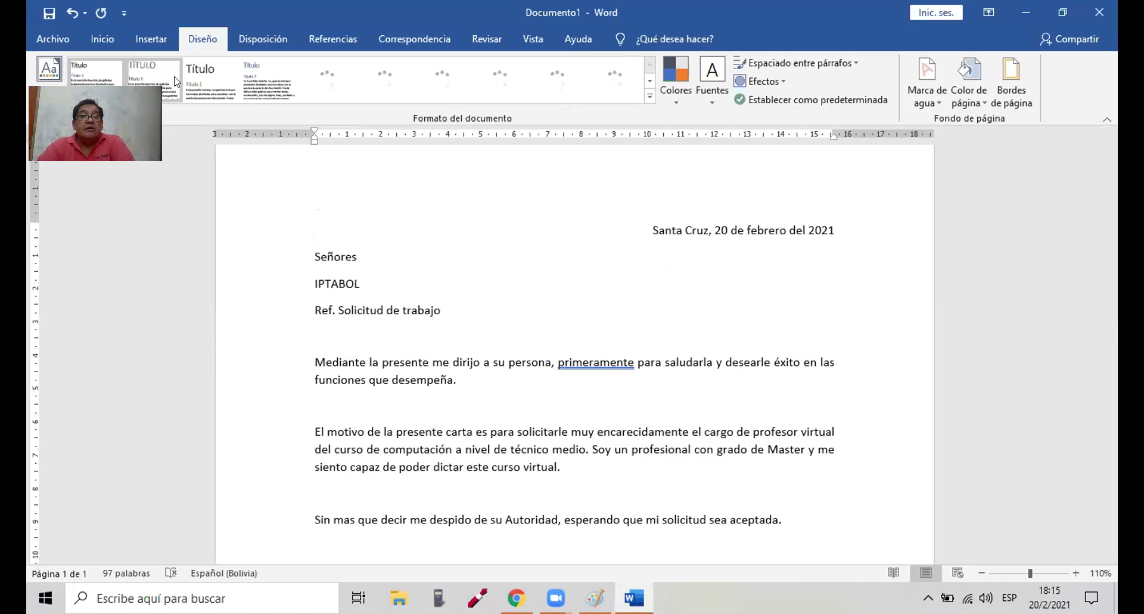
{"action": "left_click", "coordinate": [248, 39]}
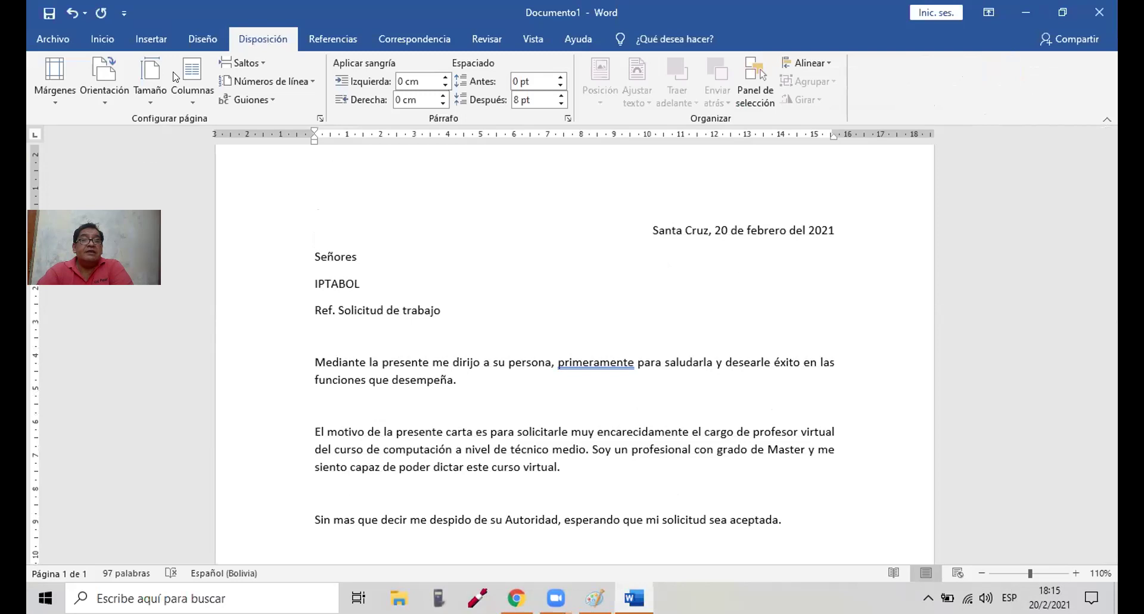
{"action": "left_click", "coordinate": [149, 95]}
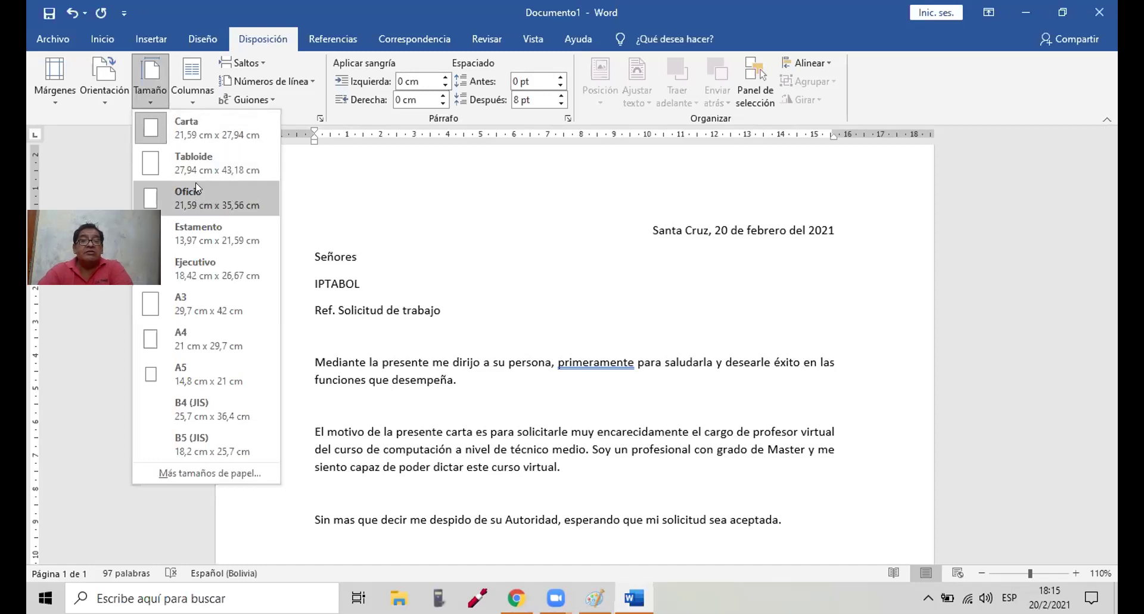
{"action": "left_click", "coordinate": [187, 131]}
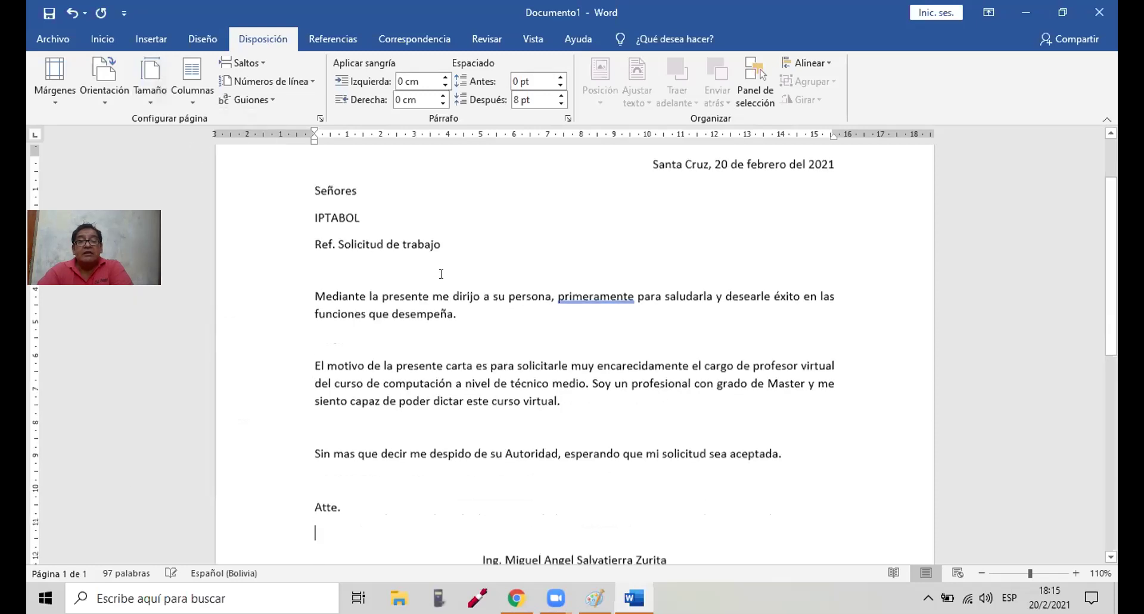
- Select all the letter text and raise its font size from 11 to 12 pt
{"action": "left_click", "coordinate": [91, 39]}
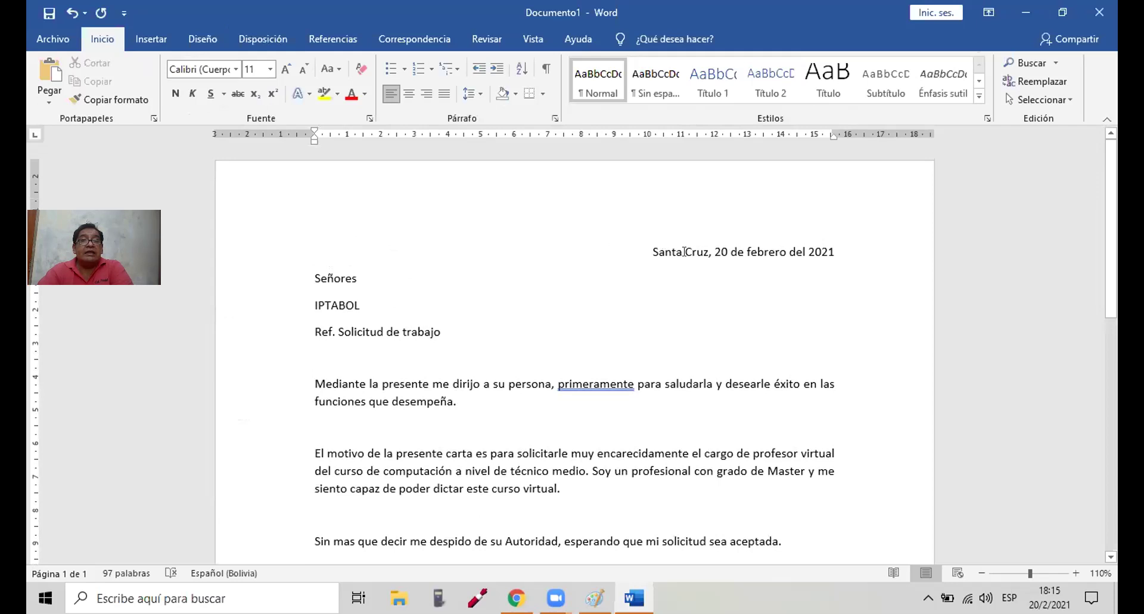
{"action": "left_click", "coordinate": [654, 253]}
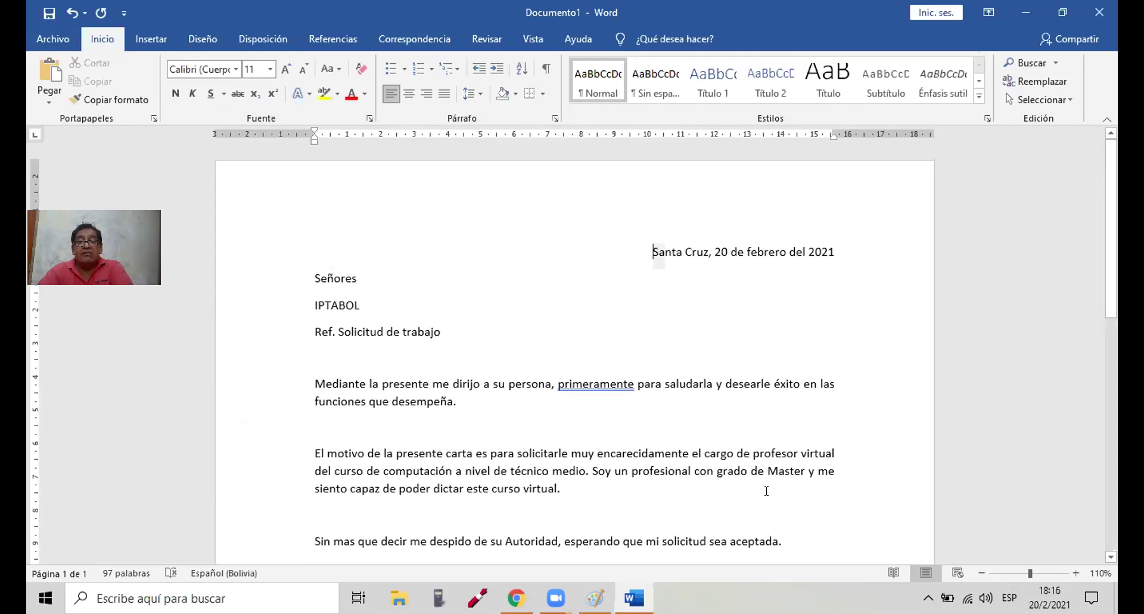
{"action": "key", "text": "shift+Down"}
{"action": "key", "text": "shift+Down"}
{"action": "key", "text": "shift+Down"}
{"action": "key", "text": "shift+Down"}
{"action": "key", "text": "shift+Down"}
{"action": "key", "text": "shift+Down"}
{"action": "key", "text": "shift+Down"}
{"action": "key", "text": "shift+Down"}
{"action": "key", "text": "shift+Down"}
{"action": "key", "text": "shift+Down"}
{"action": "key", "text": "shift+Down"}
{"action": "key", "text": "shift+Down"}
{"action": "key", "text": "shift+Up"}
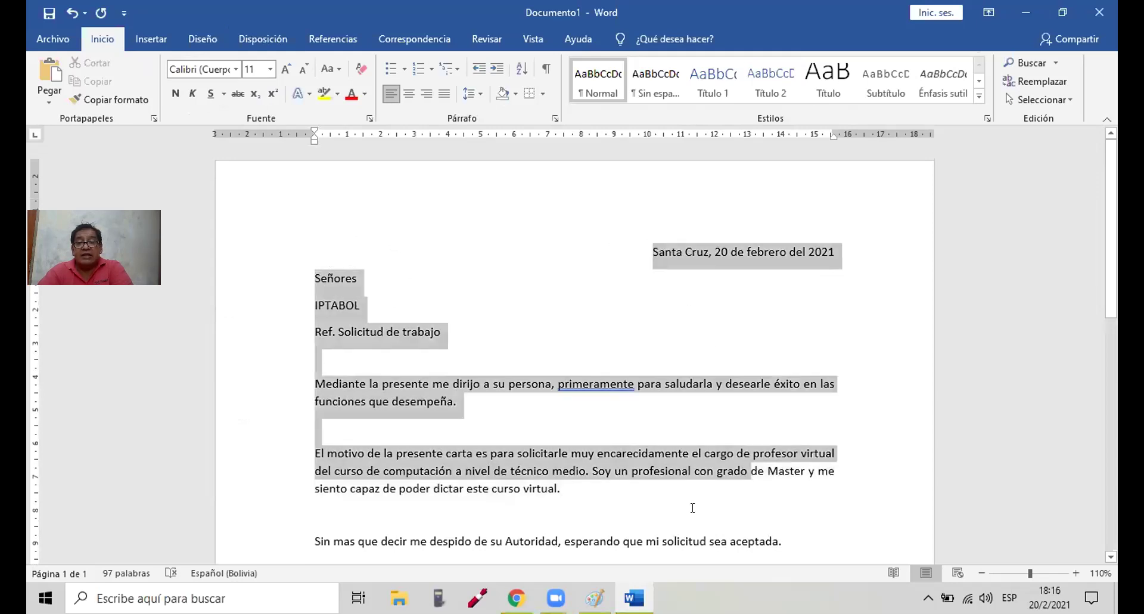
{"action": "key", "text": "shift+Up"}
{"action": "key", "text": "shift+Up"}
{"action": "key", "text": "shift+Up"}
{"action": "key", "text": "ctrl+shift+End"}
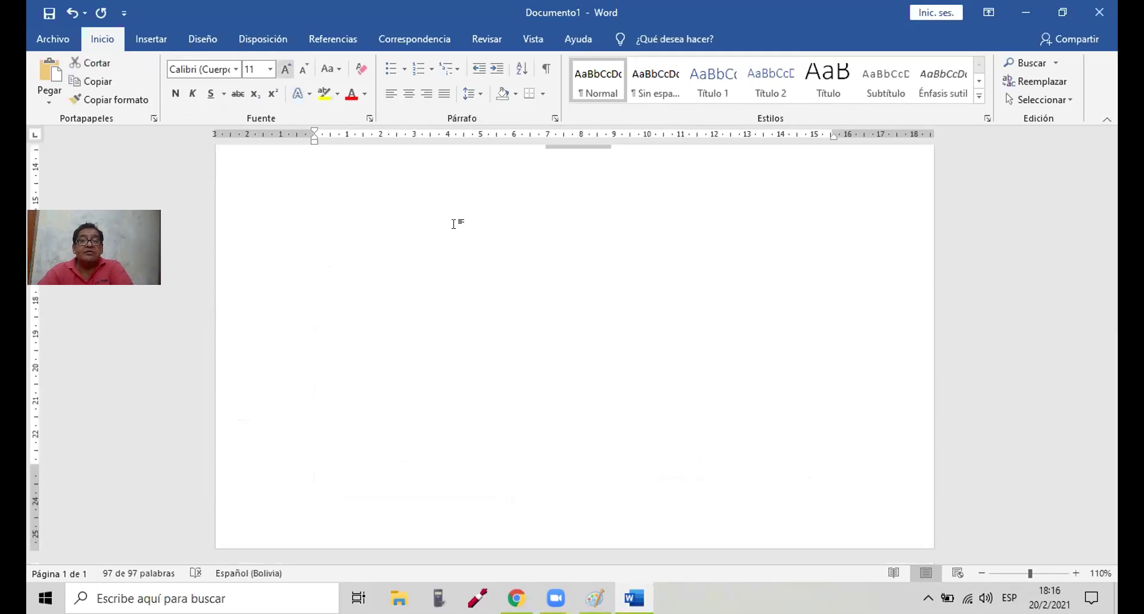
{"action": "key", "text": "ctrl+bracketright"}
{"action": "scroll", "coordinate": [460, 228], "scroll_direction": "up", "scroll_amount": 8}
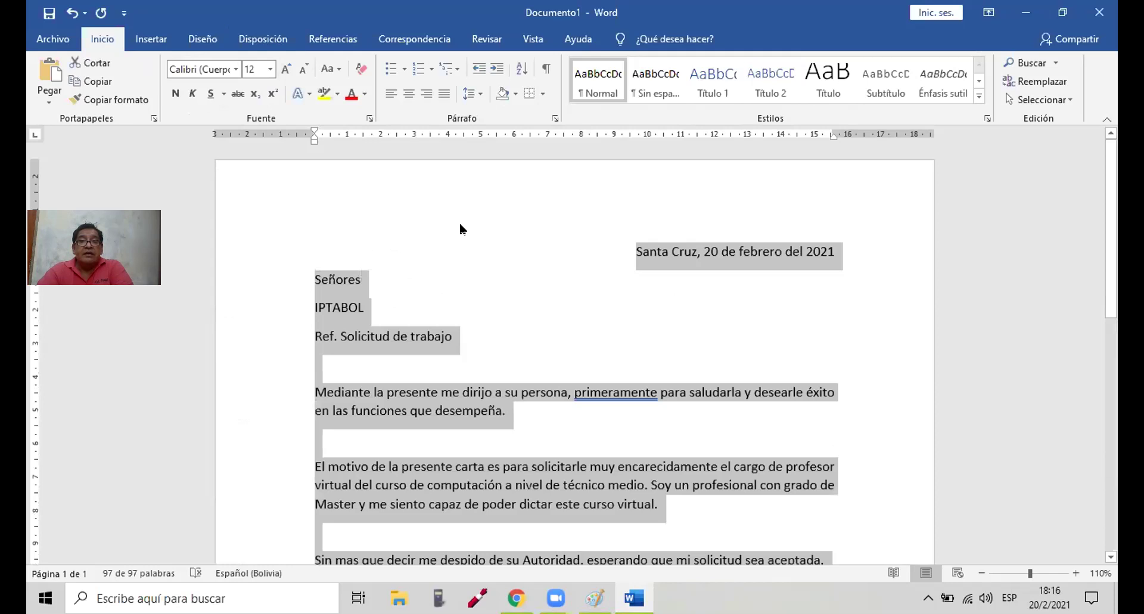
{"action": "scroll", "coordinate": [460, 228], "scroll_direction": "down", "scroll_amount": 2}
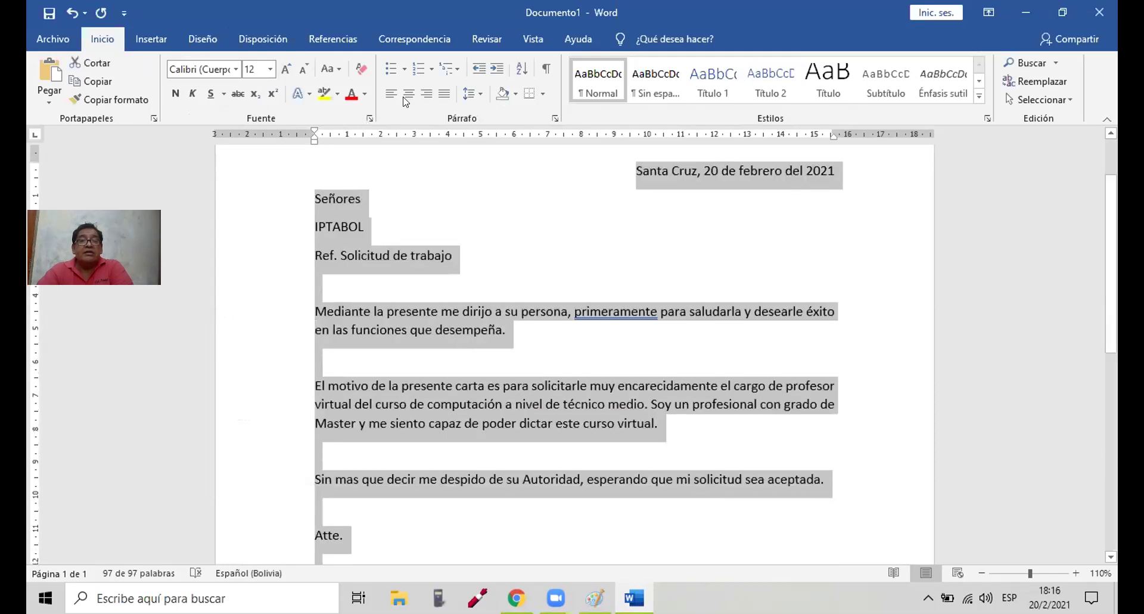
- Apply 1,5 line spacing to the letter and open its print preview
{"action": "left_click", "coordinate": [482, 94]}
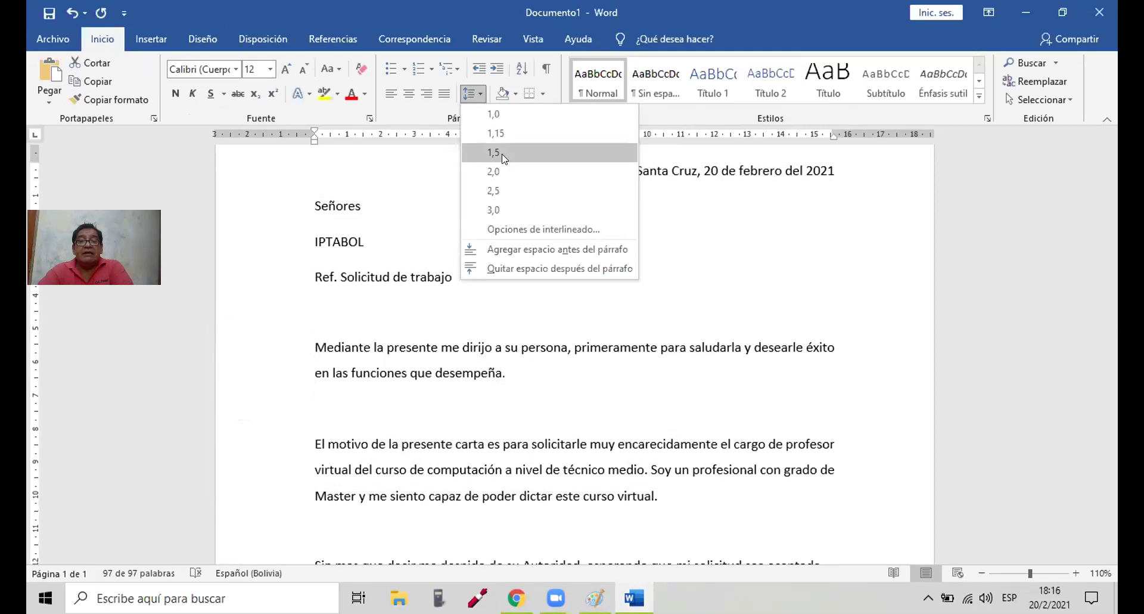
{"action": "scroll", "coordinate": [512, 305], "scroll_direction": "down", "scroll_amount": 2}
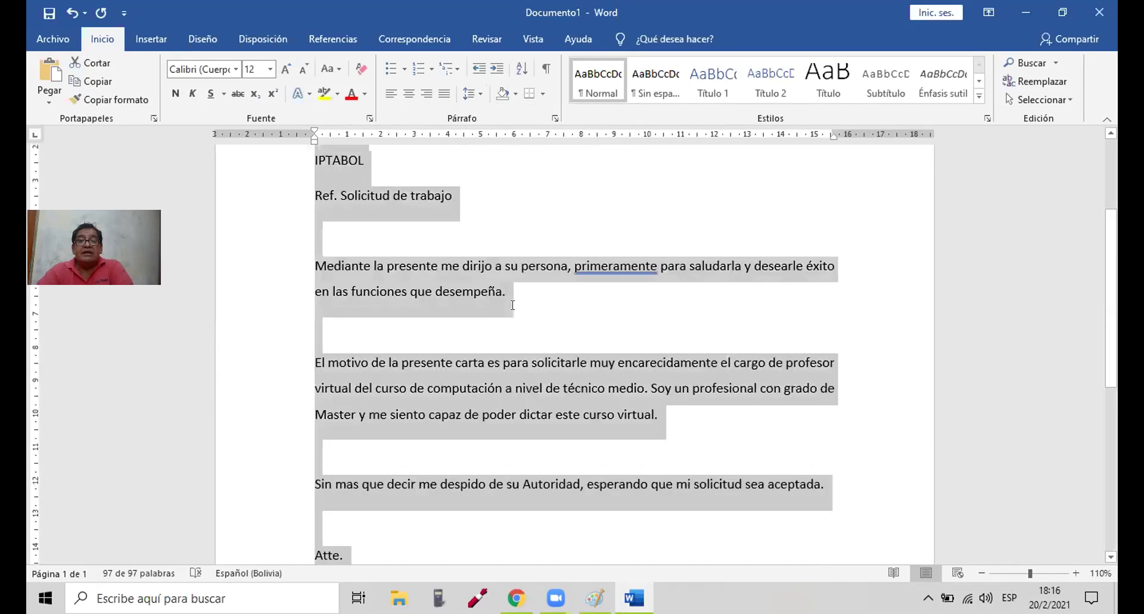
{"action": "left_click", "coordinate": [512, 305]}
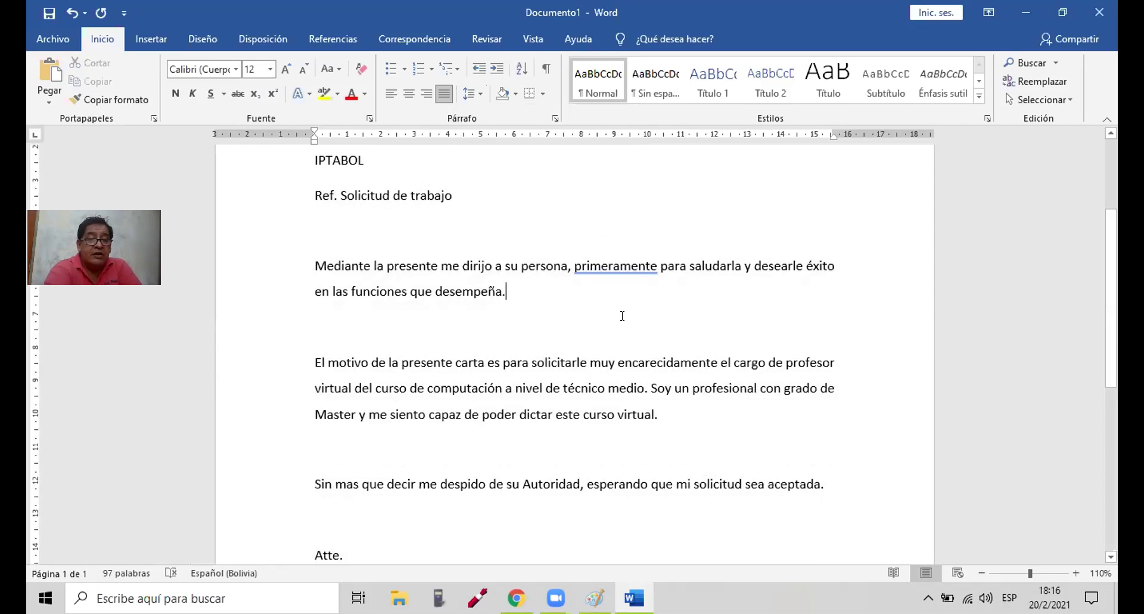
{"action": "key", "text": "ctrl+p"}
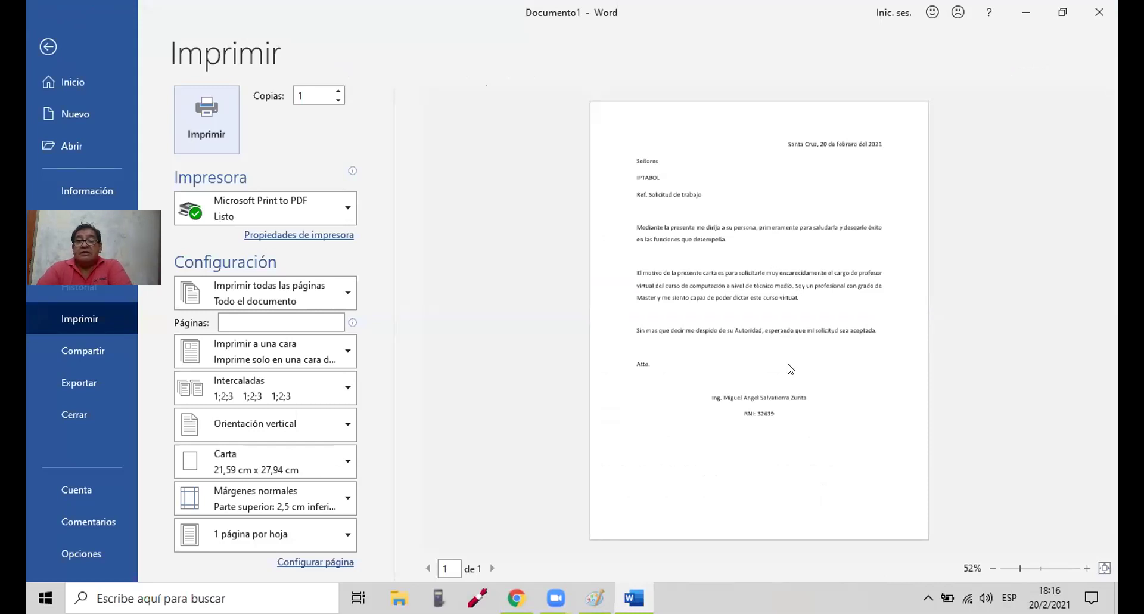
- Leave the Imprimir print preview to return to editing the letter
{"action": "key", "text": "Escape"}
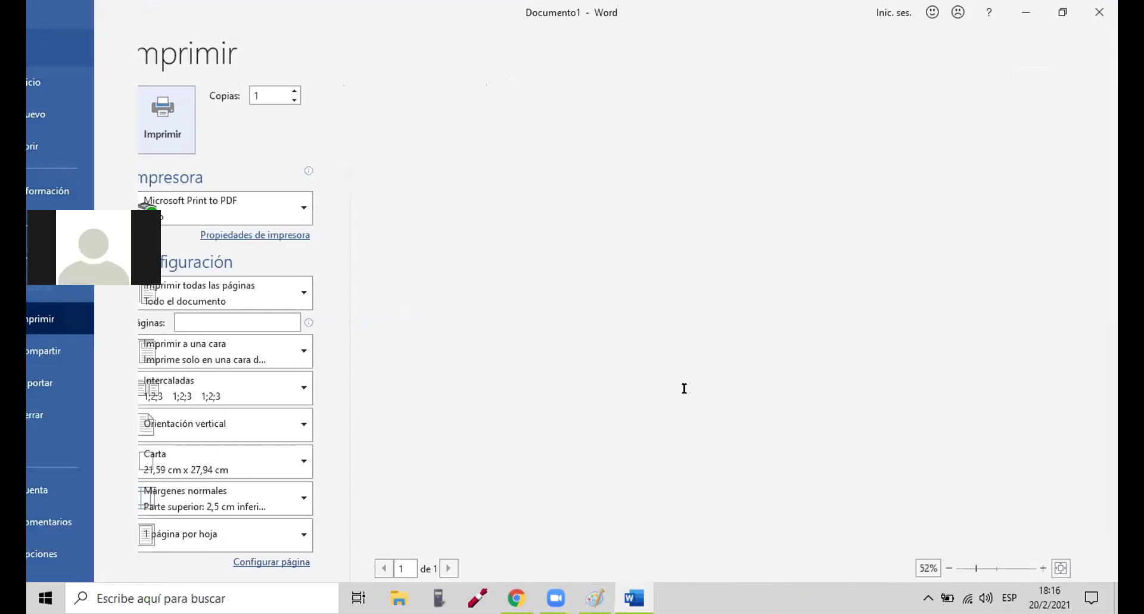
{"action": "scroll", "coordinate": [645, 345], "scroll_direction": "down", "scroll_amount": 3}
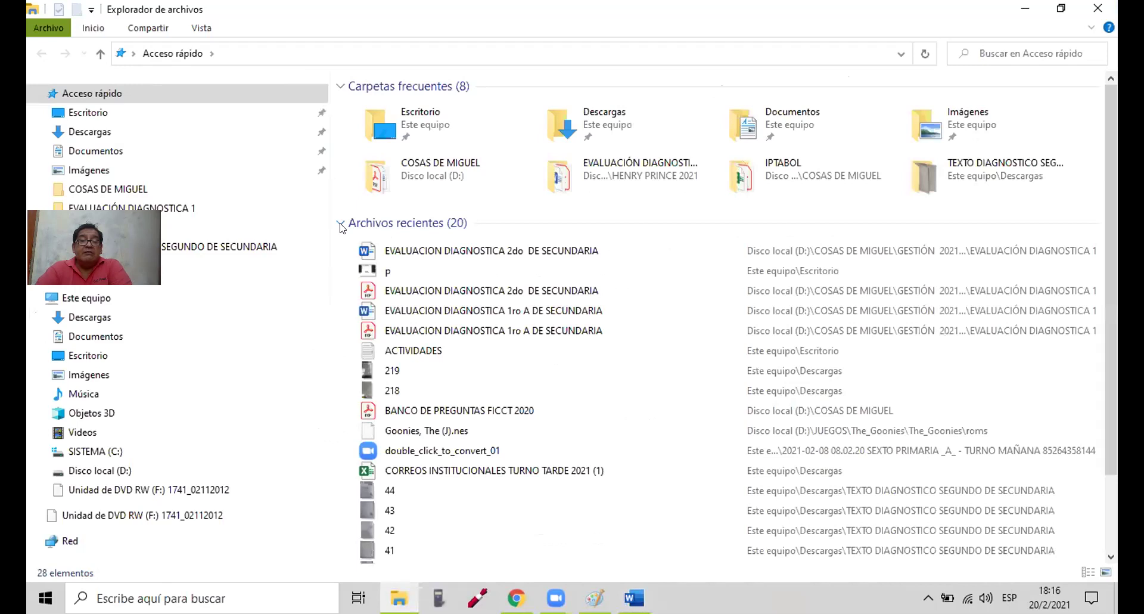
- Browse from Escritorio and Descargas to the Imágenes folder on drive D
{"action": "left_click", "coordinate": [504, 125]}
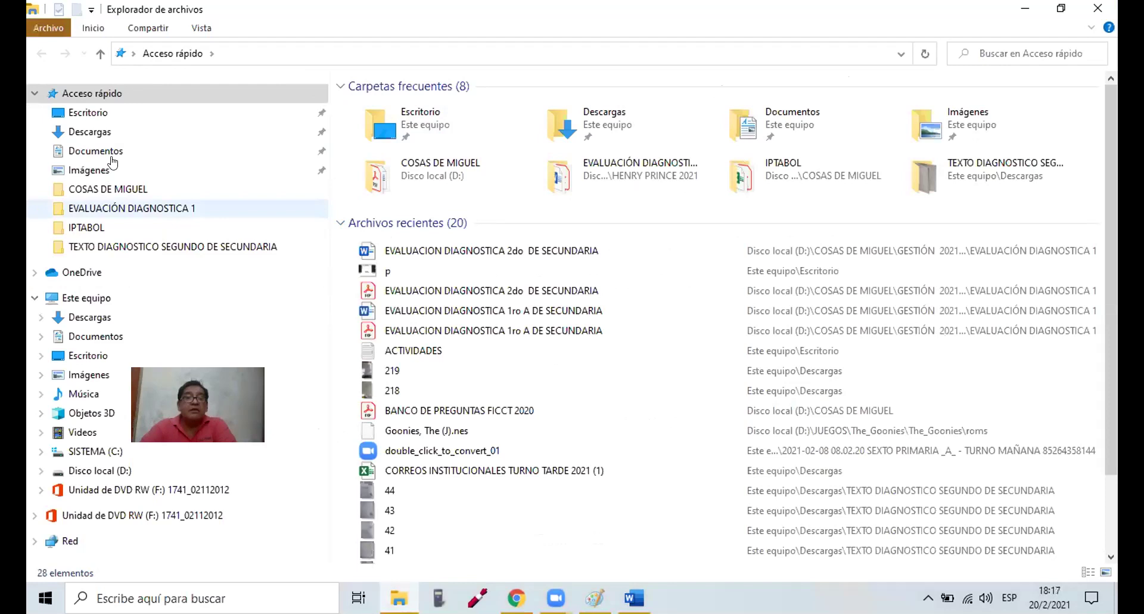
{"action": "left_click", "coordinate": [104, 132]}
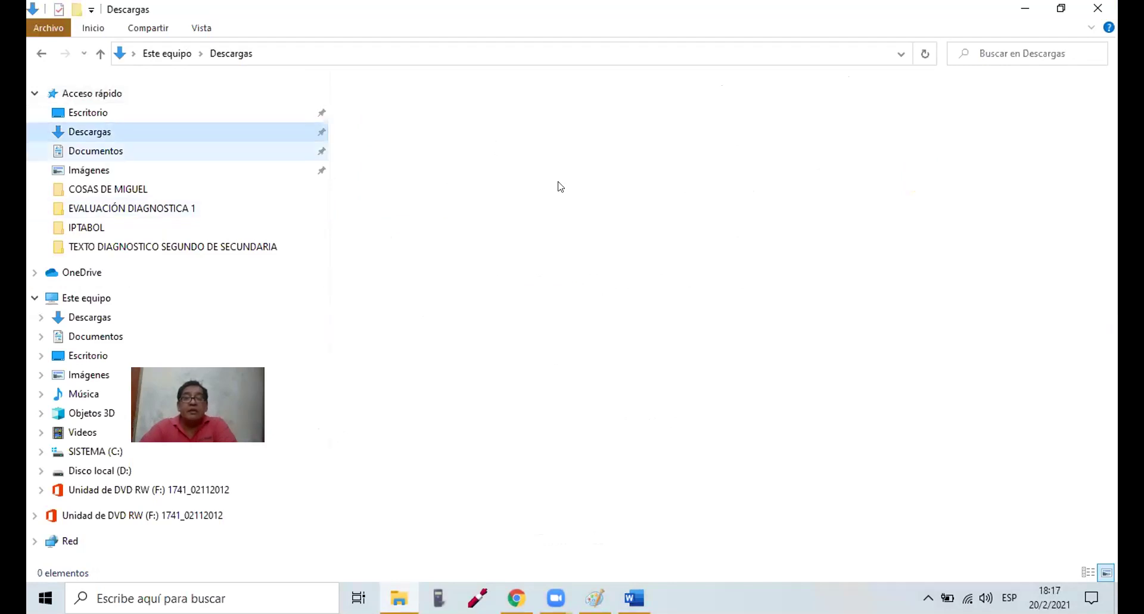
{"action": "scroll", "coordinate": [660, 226], "scroll_direction": "down", "scroll_amount": 5}
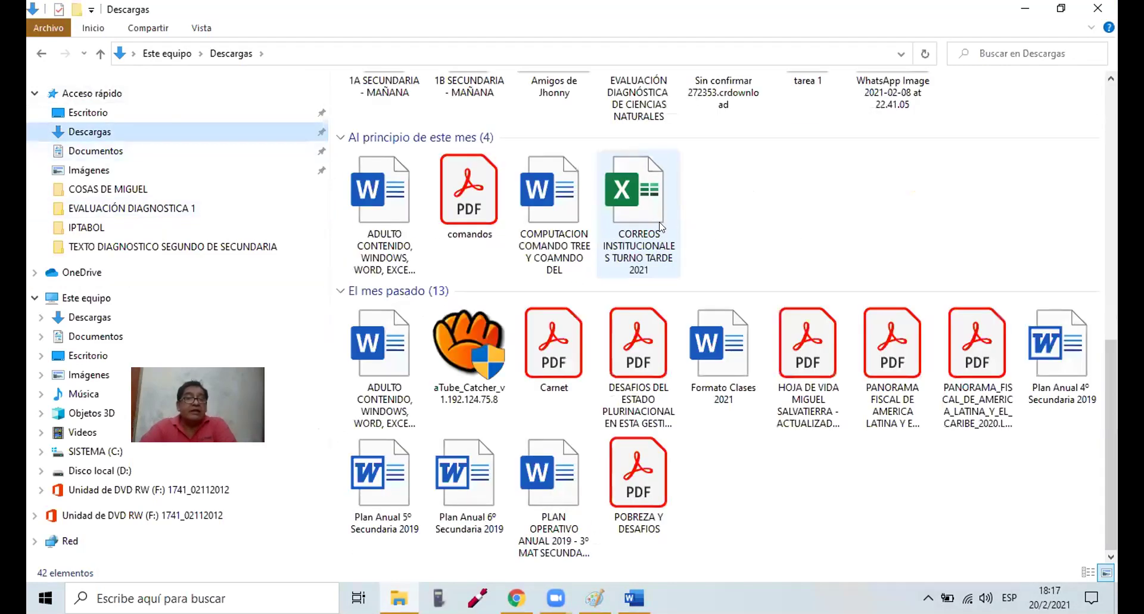
{"action": "left_click", "coordinate": [112, 188]}
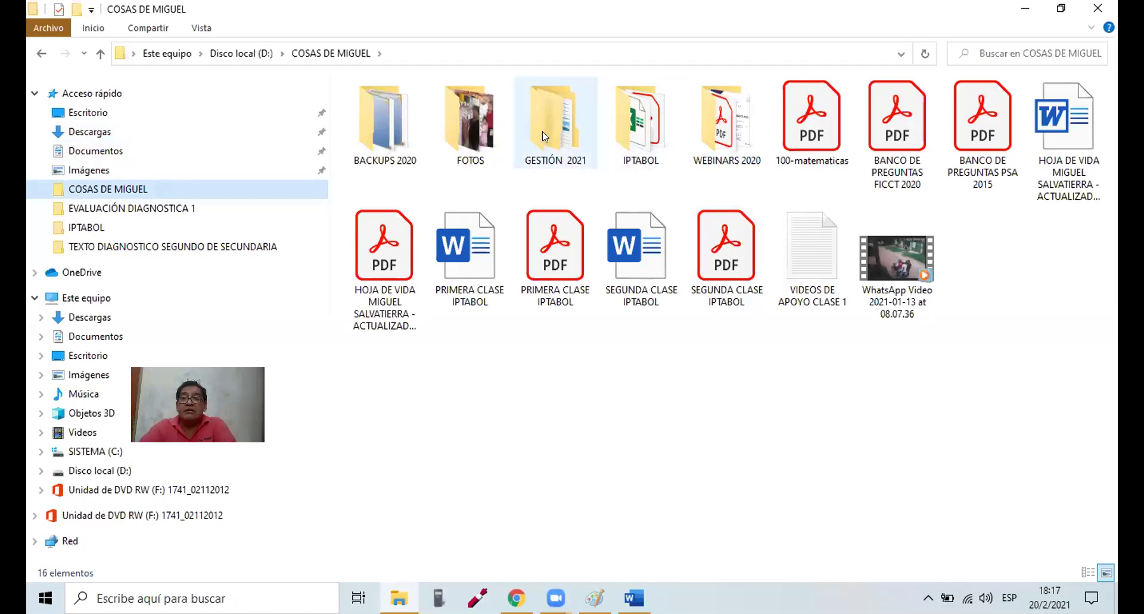
{"action": "left_click", "coordinate": [103, 169]}
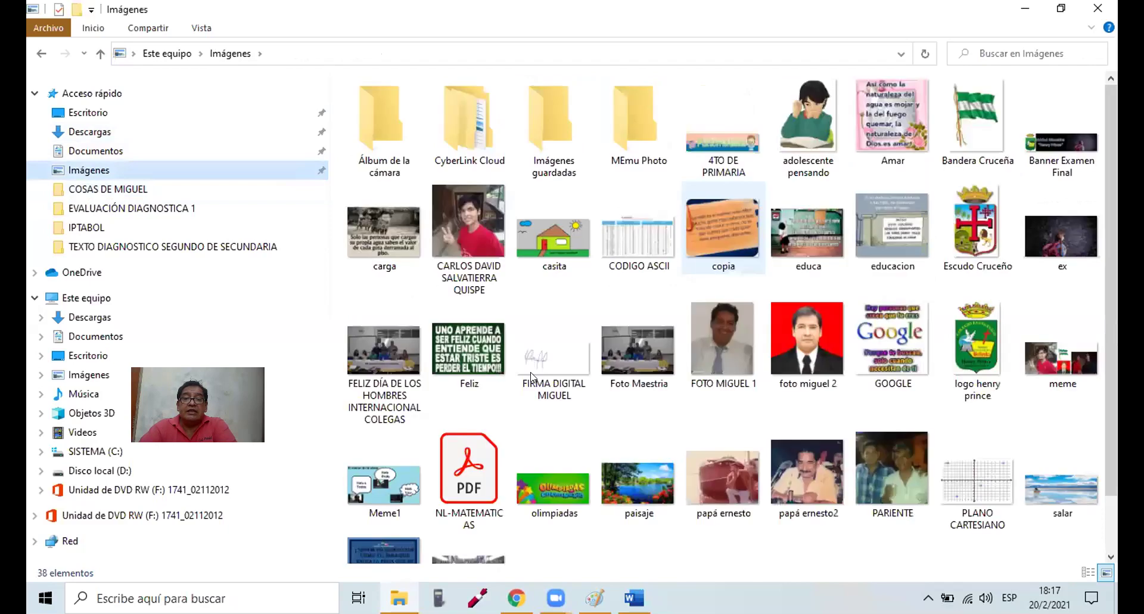
- Open the FIRMA DIGITAL image for editing in Paint with Editar
{"action": "left_click", "coordinate": [549, 349]}
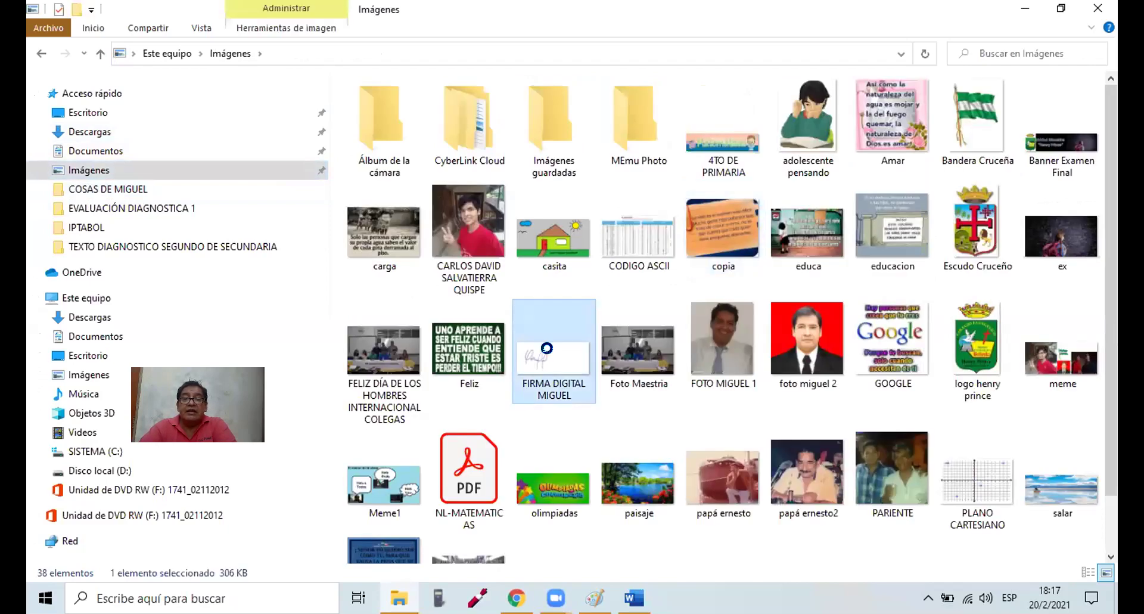
{"action": "right_click", "coordinate": [550, 351]}
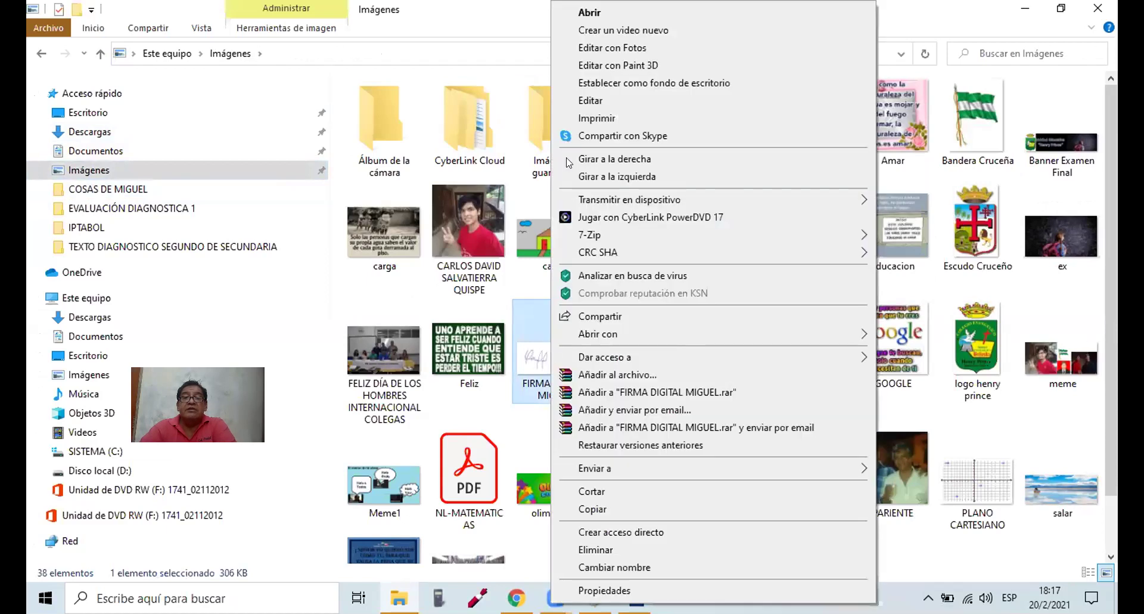
{"action": "left_click", "coordinate": [590, 101]}
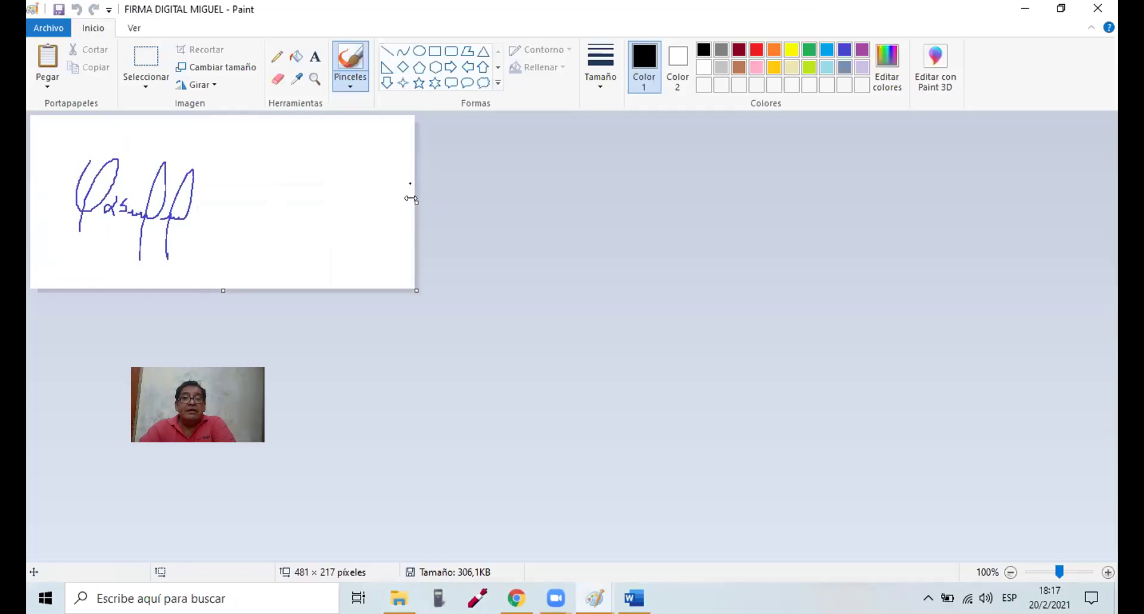
- Widen the canvas to 776 pixels and set the pencil with indigo blue as Color 1
{"action": "left_click_drag", "start_coordinate": [446, 198], "coordinate": [650, 202]}
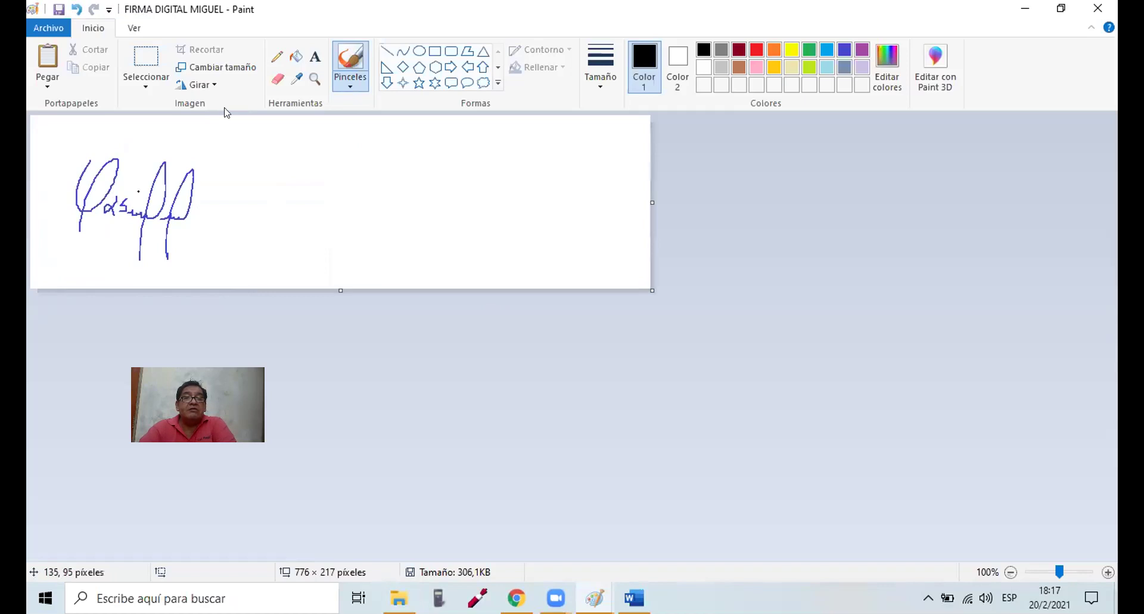
{"action": "left_click", "coordinate": [277, 58]}
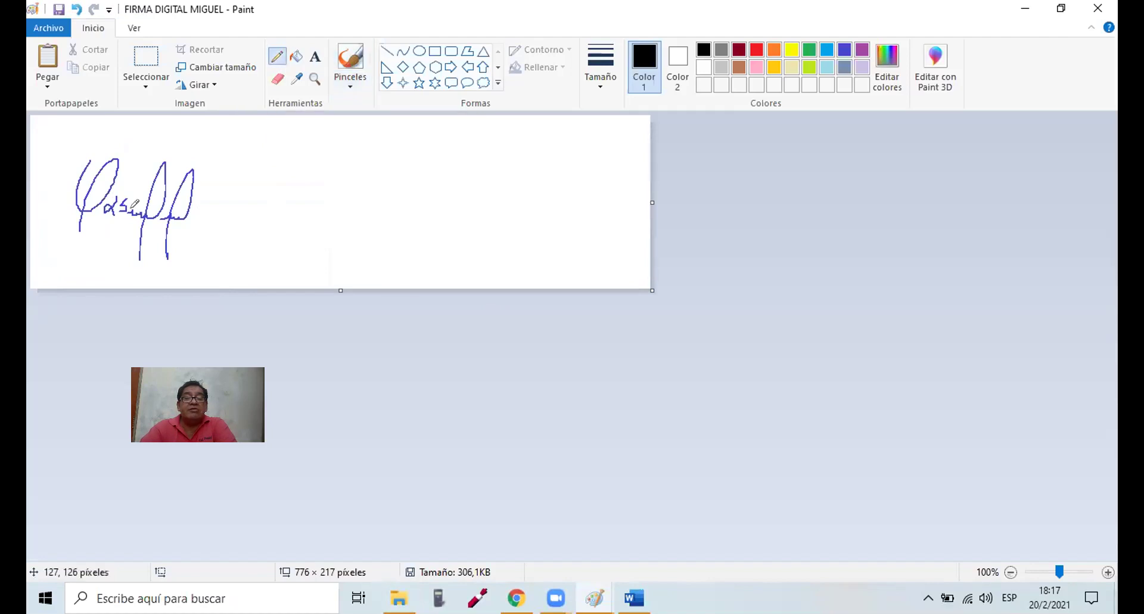
{"action": "left_click", "coordinate": [848, 49]}
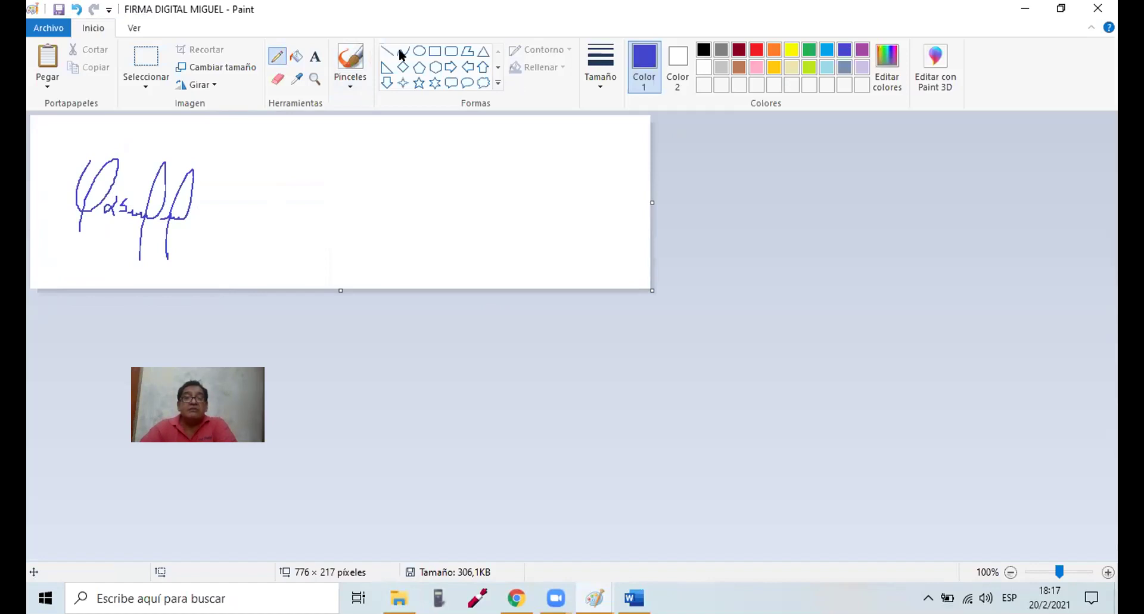
{"action": "left_click", "coordinate": [597, 65]}
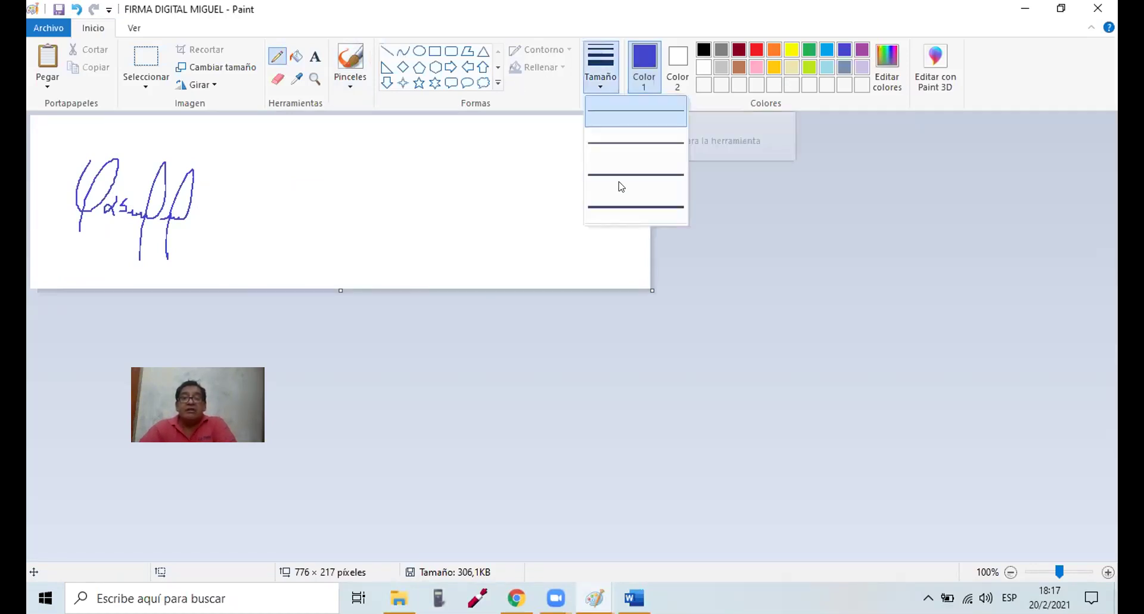
{"action": "left_click", "coordinate": [481, 179]}
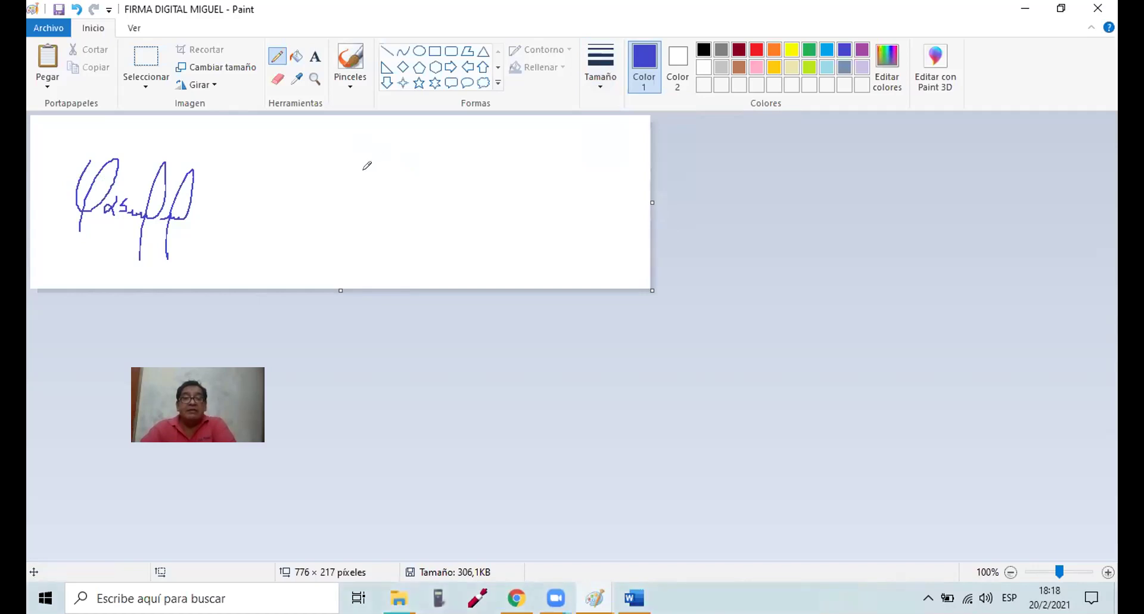
- Draw a trial second signature on the right, then undo all its strokes
{"action": "mouse_move", "coordinate": [367, 178]}
{"action": "left_mouse_down"}
{"action": "mouse_move", "coordinate": [397, 235]}
{"action": "mouse_move", "coordinate": [510, 204]}
{"action": "left_mouse_up"}
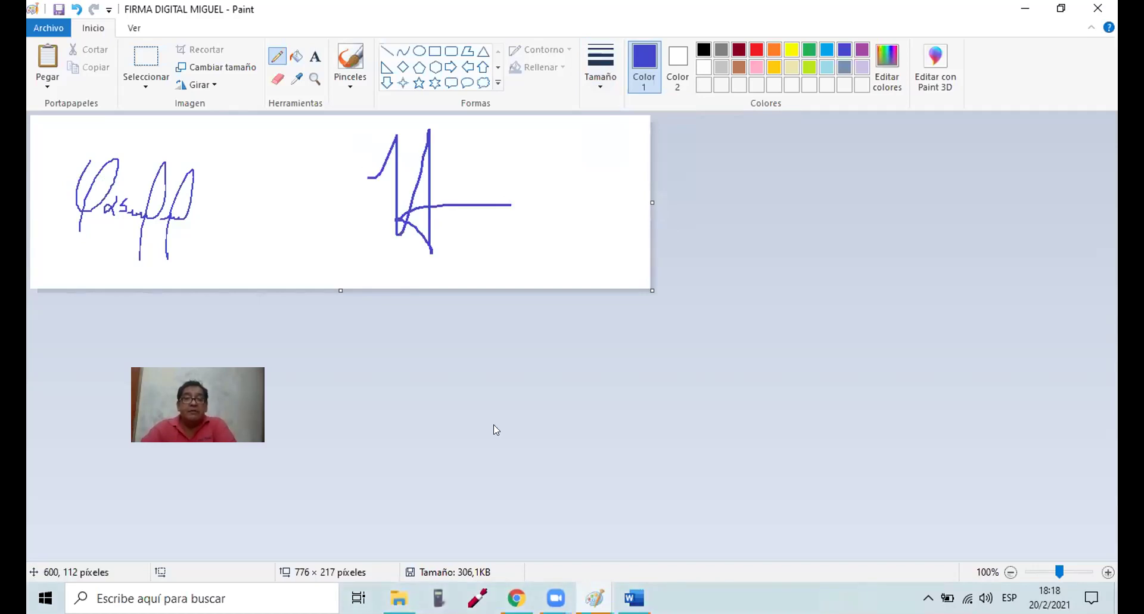
{"action": "mouse_move", "coordinate": [453, 172]}
{"action": "left_mouse_down"}
{"action": "mouse_move", "coordinate": [444, 189]}
{"action": "mouse_move", "coordinate": [454, 179]}
{"action": "mouse_move", "coordinate": [484, 289]}
{"action": "left_mouse_up"}
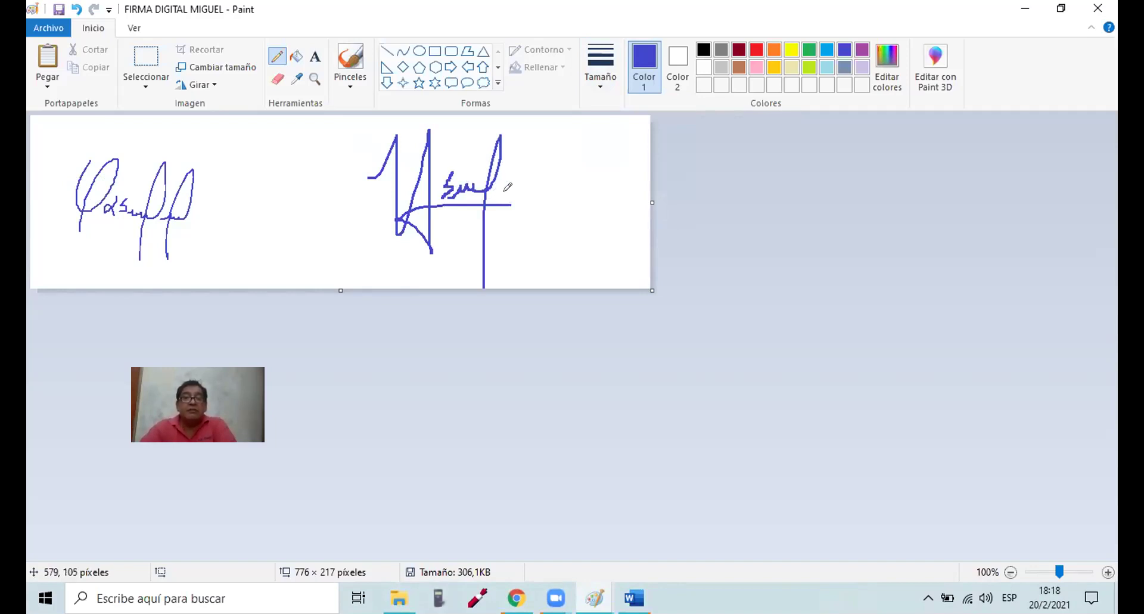
{"action": "left_click_drag", "start_coordinate": [380, 159], "coordinate": [531, 173]}
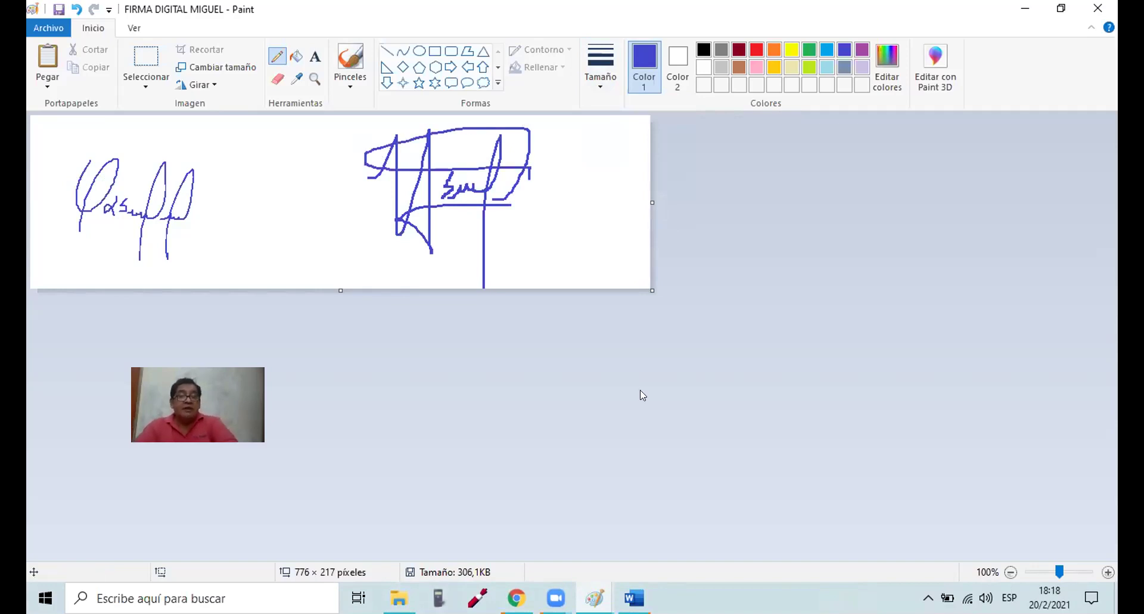
{"action": "key", "text": "ctrl+z"}
{"action": "key", "text": "ctrl+z"}
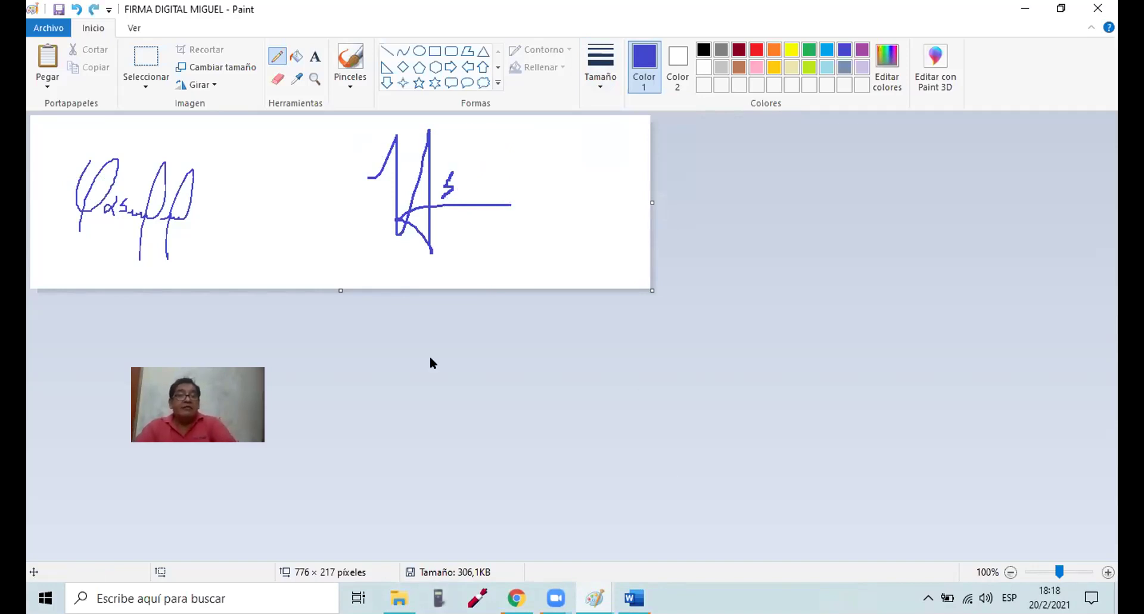
{"action": "key", "text": "ctrl+z"}
{"action": "key", "text": "ctrl+z"}
{"action": "key", "text": "ctrl+z"}
{"action": "key", "text": "ctrl+z"}
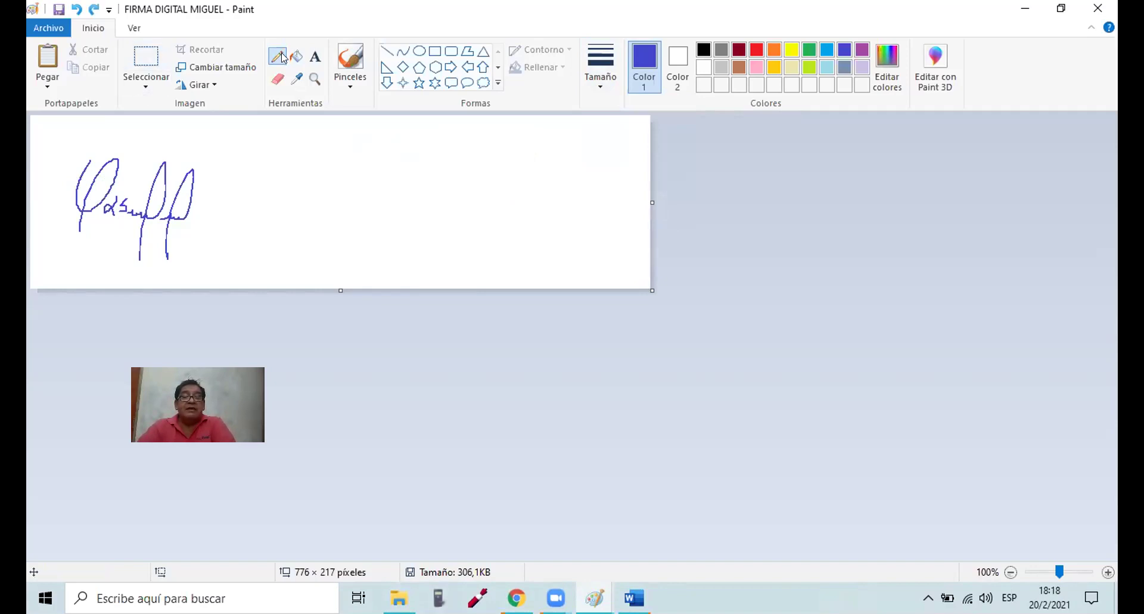
- Select a rectangle around the blue signature and copy it
{"action": "left_click", "coordinate": [146, 58]}
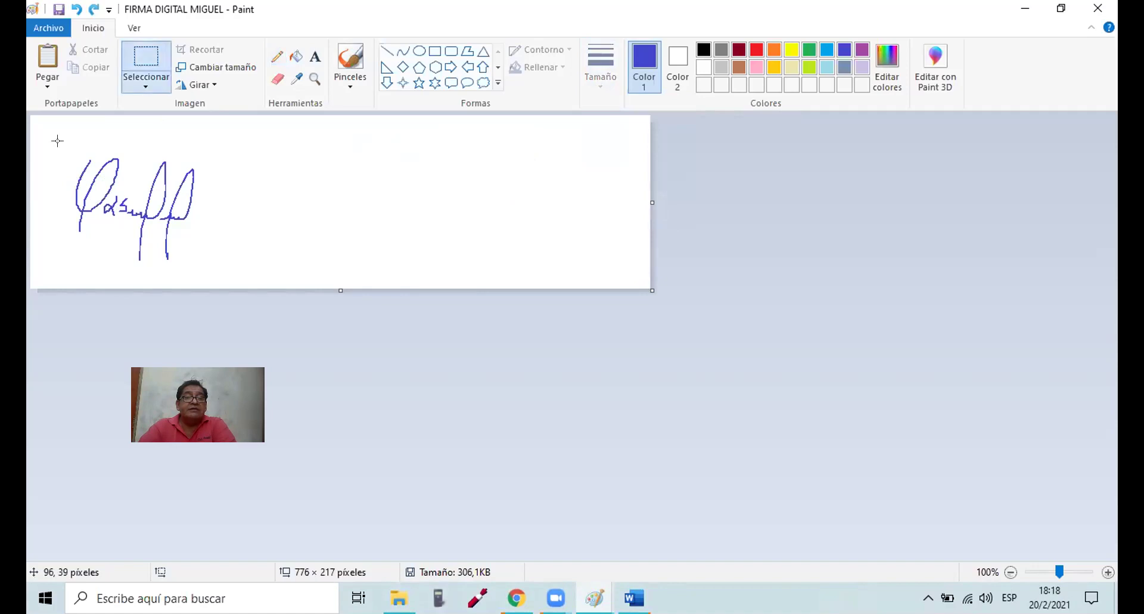
{"action": "left_click_drag", "start_coordinate": [69, 146], "coordinate": [206, 265]}
{"action": "left_click", "coordinate": [88, 66]}
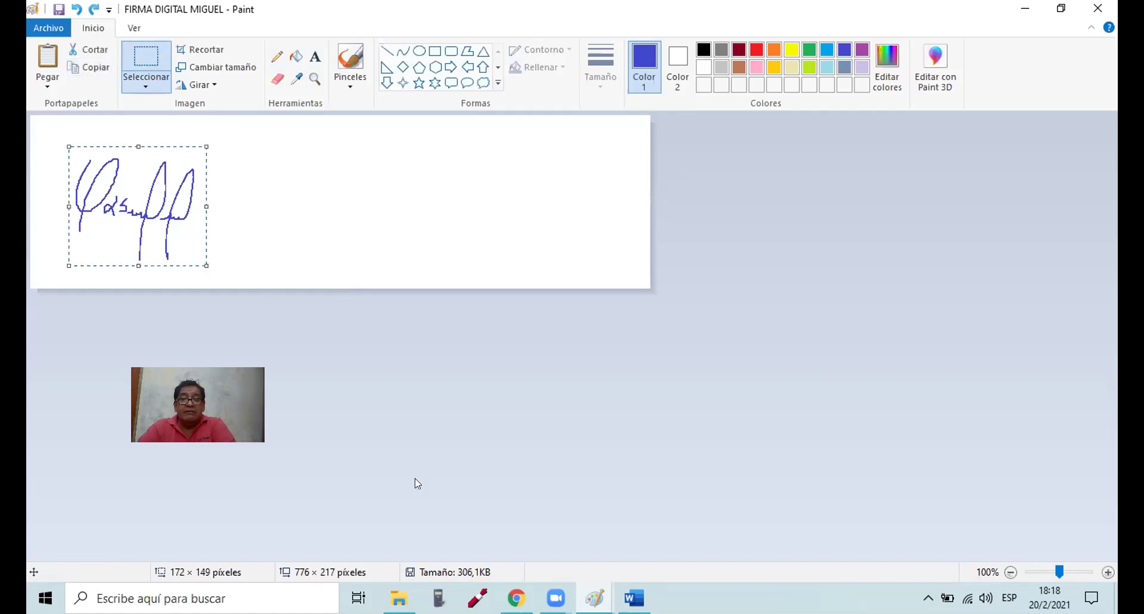
- Paste the copied signature image beside 'Atte.' in the Word letter and select it
{"action": "key", "text": "alt+Tab"}
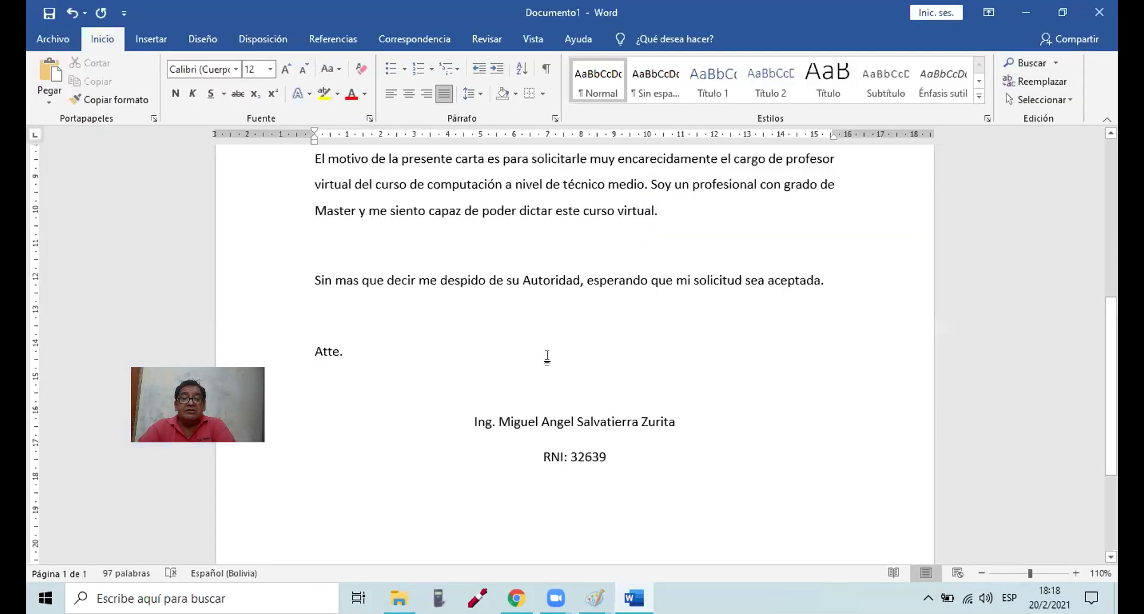
{"action": "left_click", "coordinate": [532, 345]}
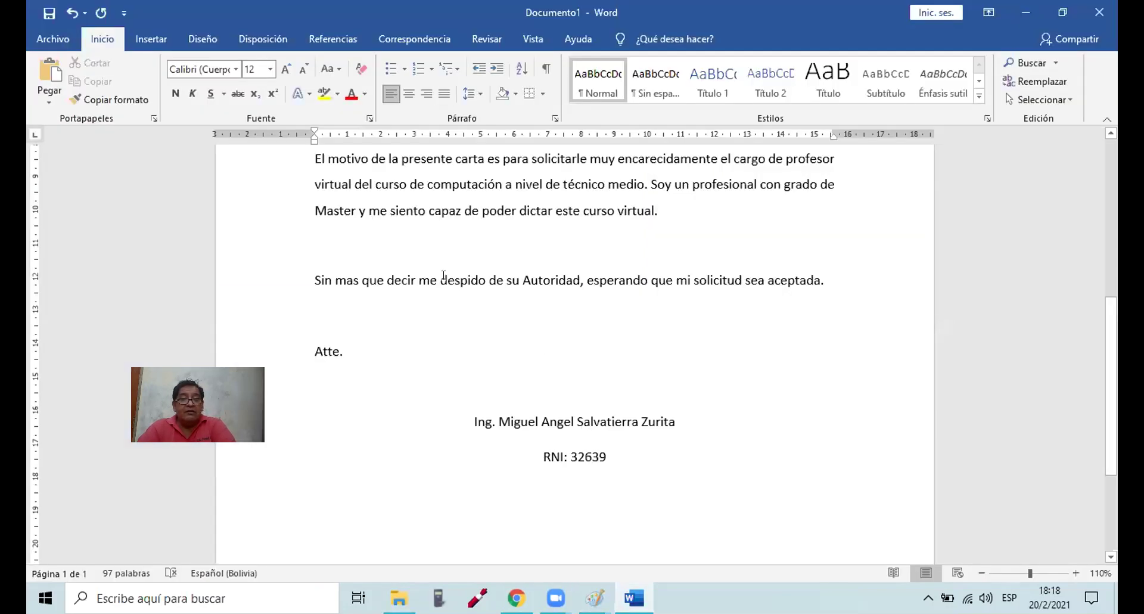
{"action": "left_click", "coordinate": [56, 73]}
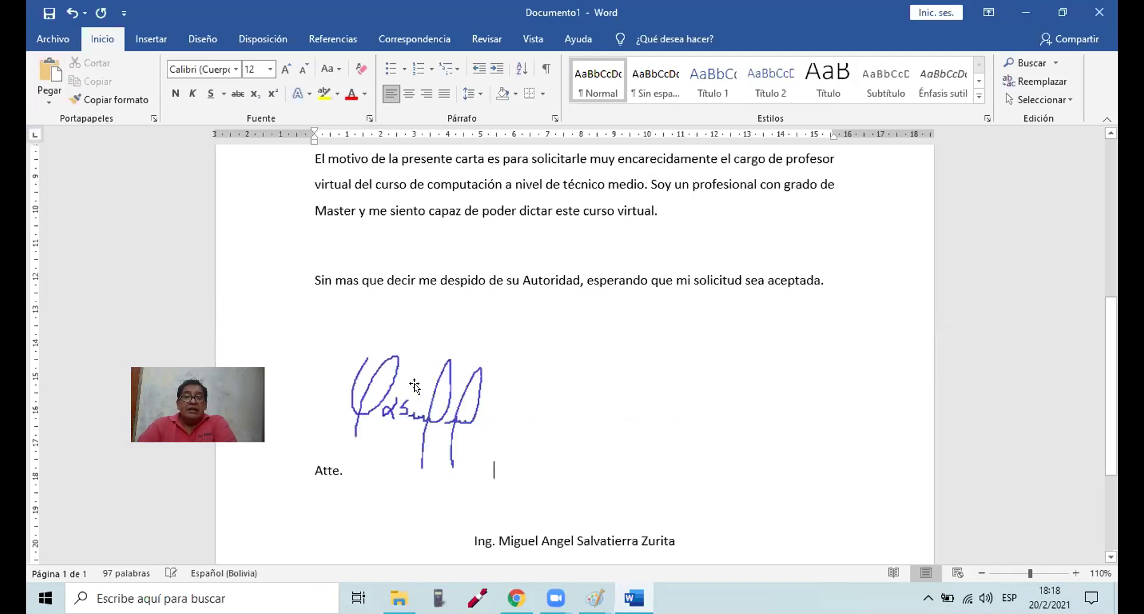
{"action": "left_click", "coordinate": [415, 385]}
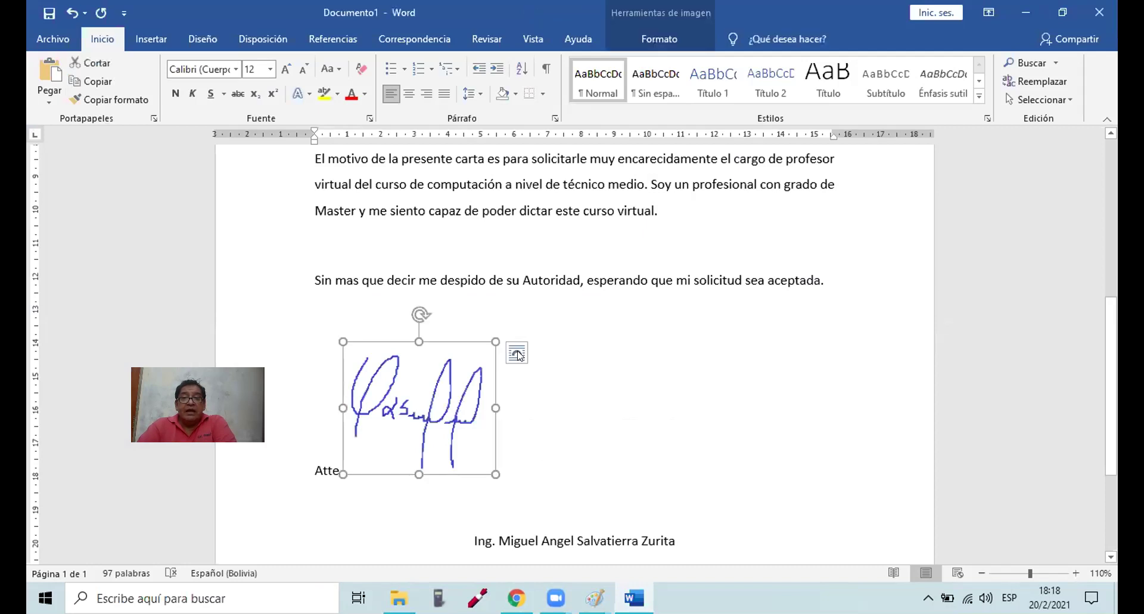
- Float the signature in front of the text, centre it, then set it behind the text
{"action": "left_click", "coordinate": [517, 353]}
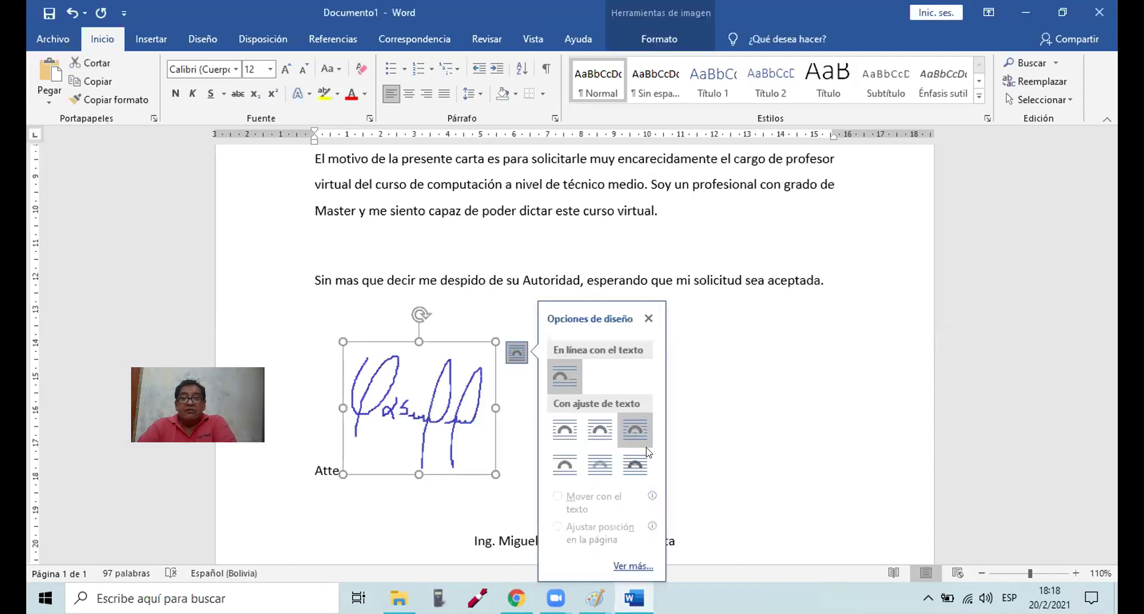
{"action": "left_click", "coordinate": [642, 469]}
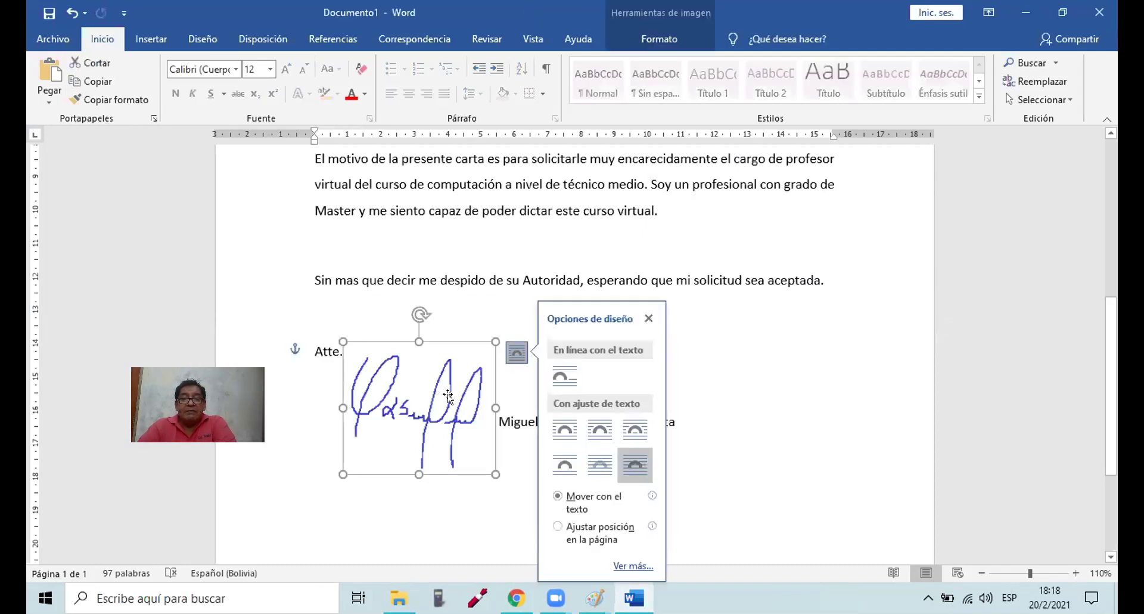
{"action": "mouse_move", "coordinate": [503, 392]}
{"action": "left_mouse_down"}
{"action": "mouse_move", "coordinate": [602, 387]}
{"action": "mouse_move", "coordinate": [586, 395]}
{"action": "left_mouse_up"}
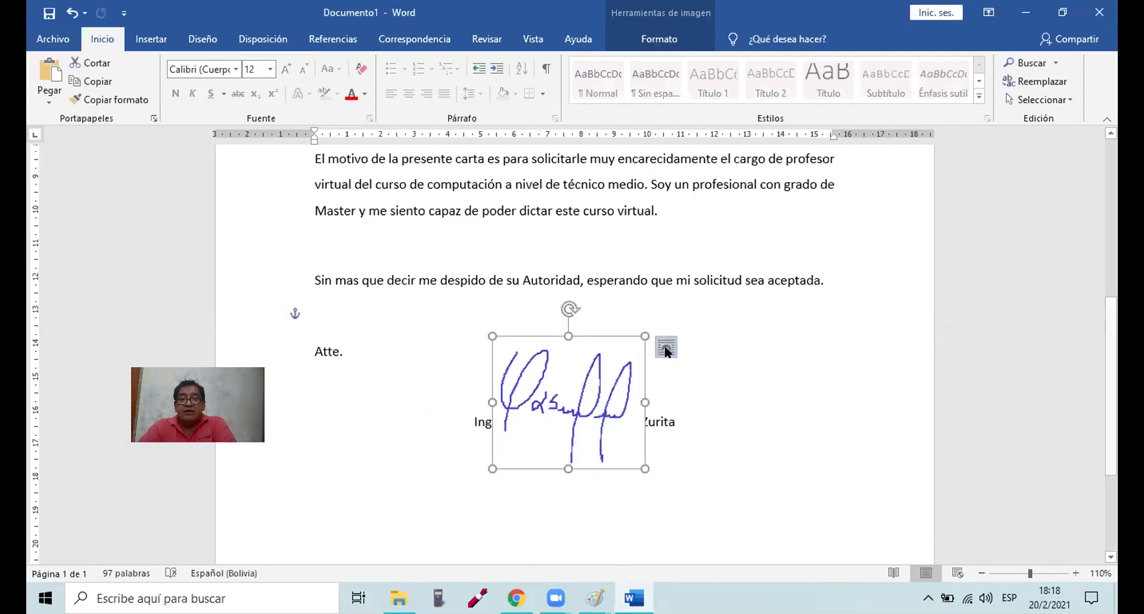
{"action": "left_click", "coordinate": [666, 348]}
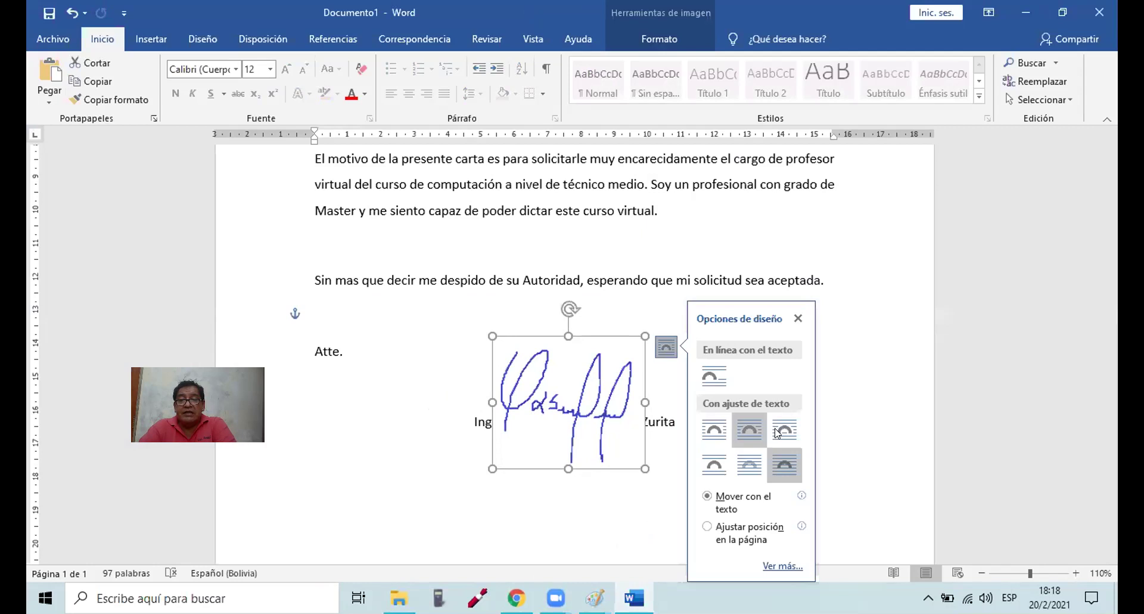
{"action": "left_click", "coordinate": [758, 466]}
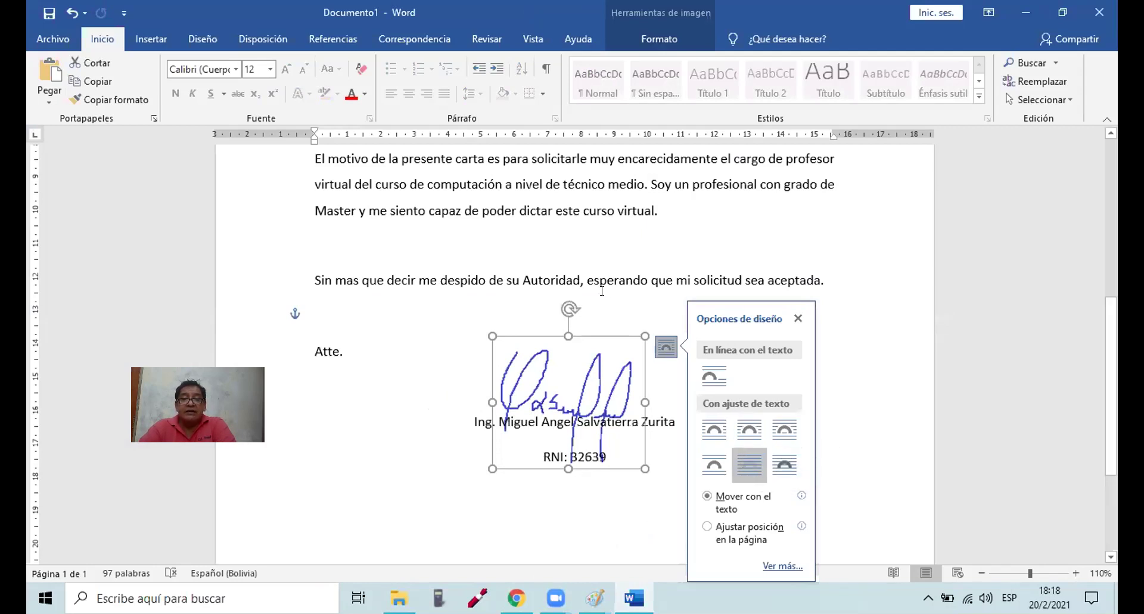
{"action": "key", "text": "Escape"}
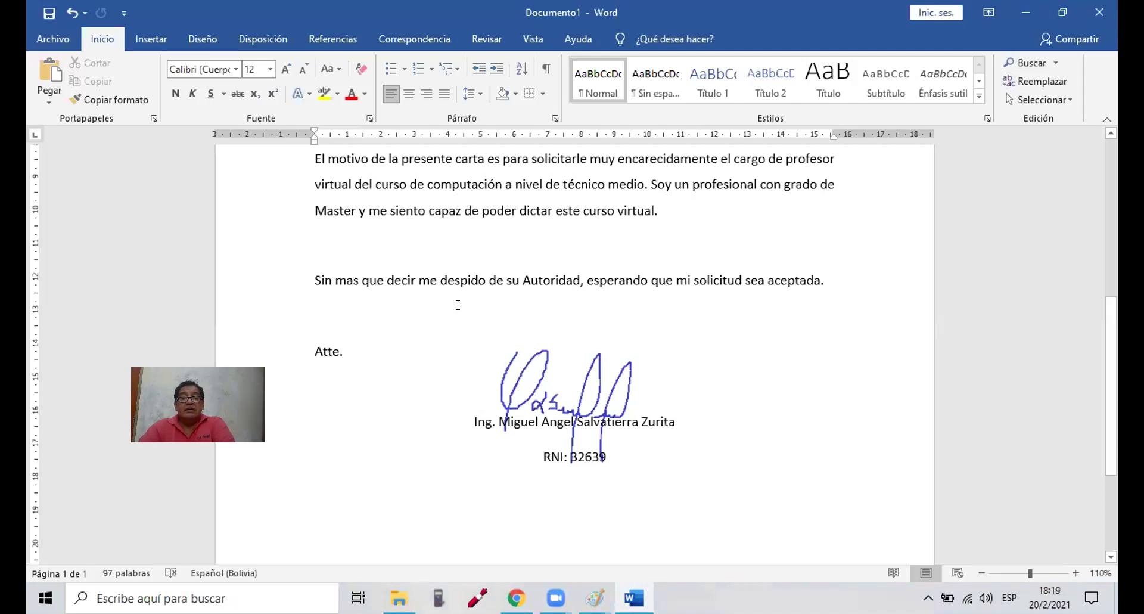
{"action": "scroll", "coordinate": [458, 305], "scroll_direction": "up", "scroll_amount": 2}
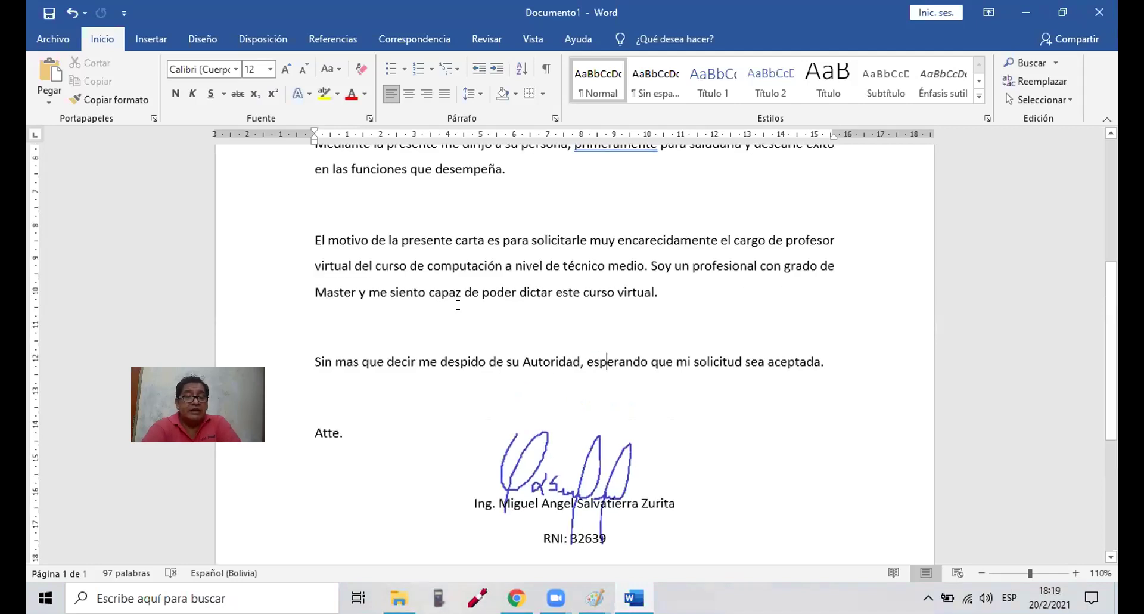
{"action": "key", "text": "ctrl+p"}
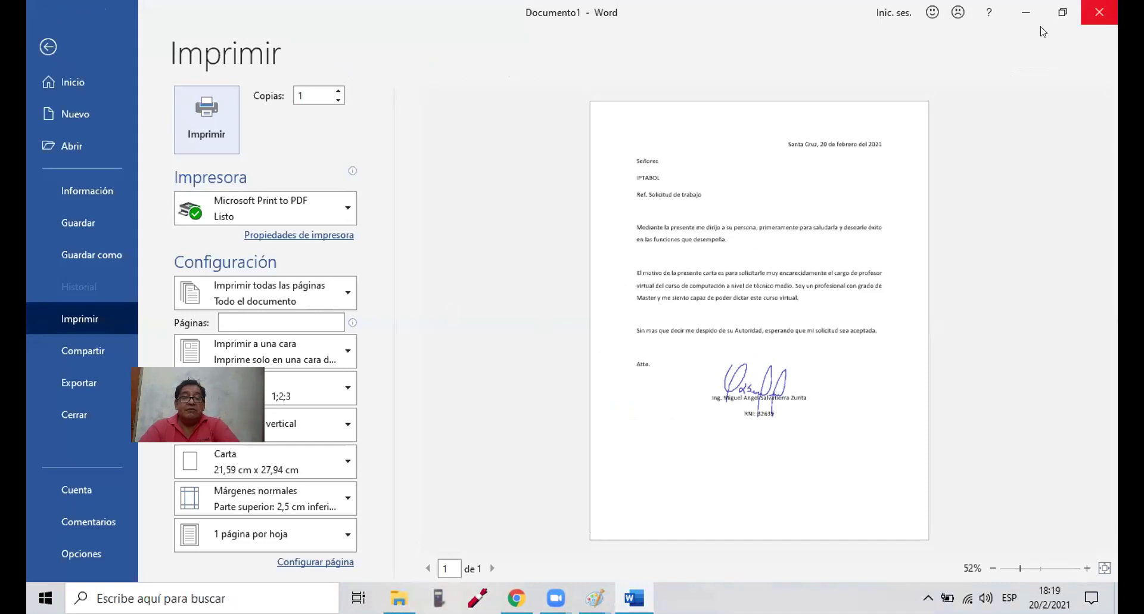
{"action": "left_click", "coordinate": [47, 46]}
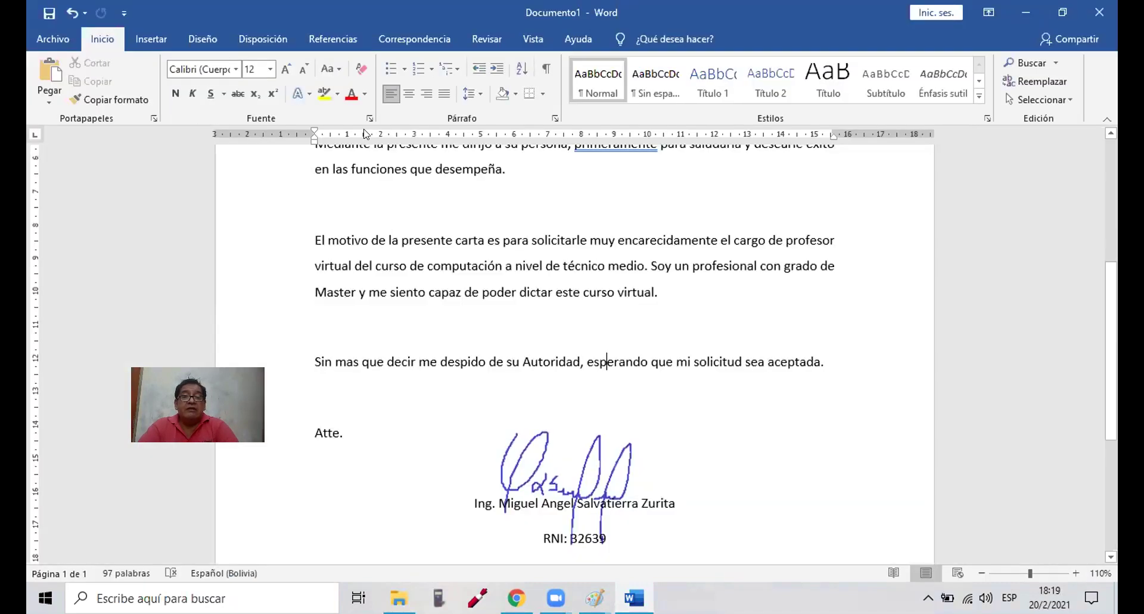
- Save the letter in Documentos as 'SOLICITUD DE TRABAJO IPTABOL'
{"action": "left_click", "coordinate": [48, 15]}
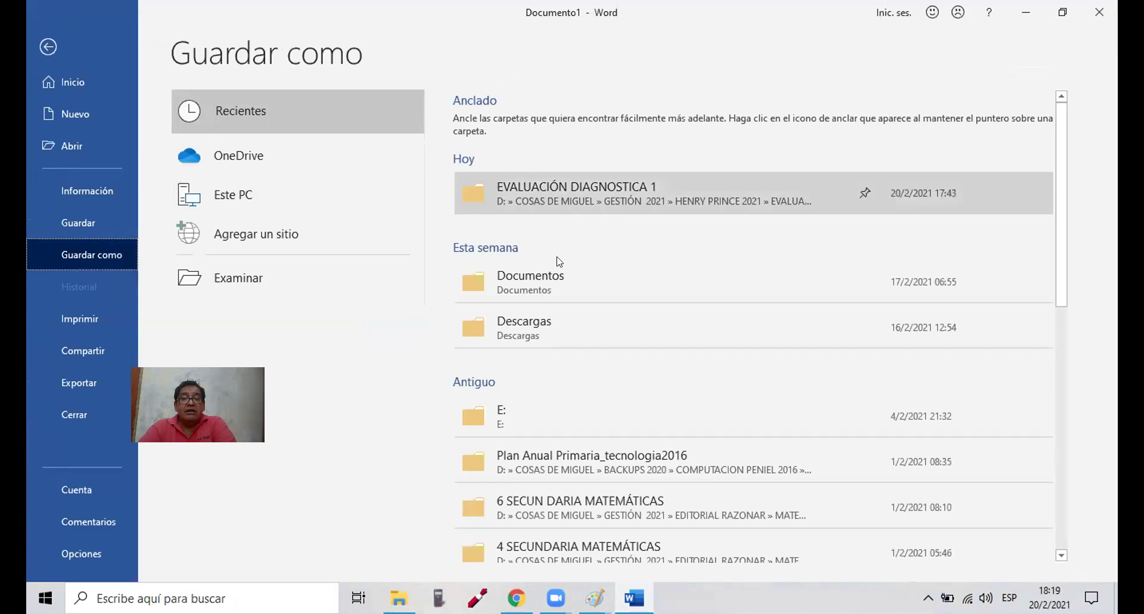
{"action": "left_click", "coordinate": [566, 285]}
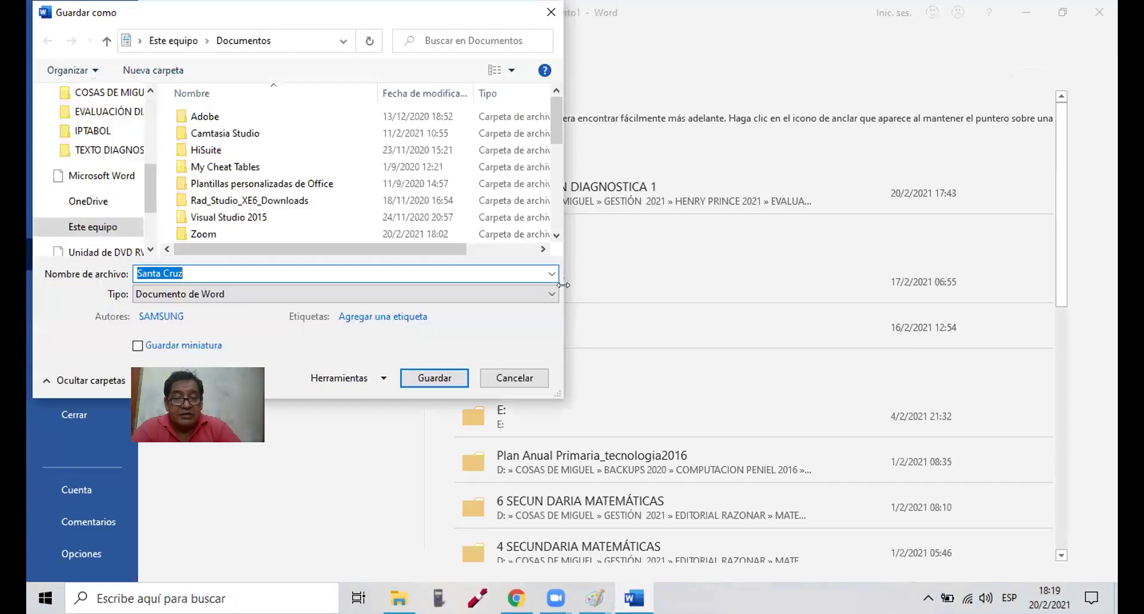
{"action": "type", "text": "SOL"}
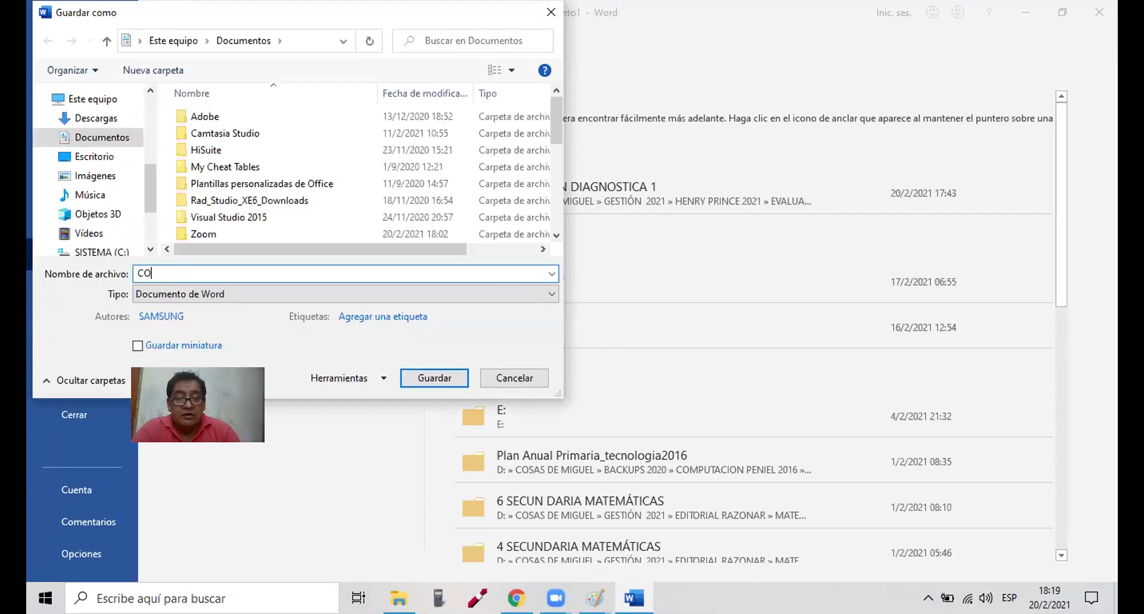
{"action": "type", "text": "ICITUD DE TR"}
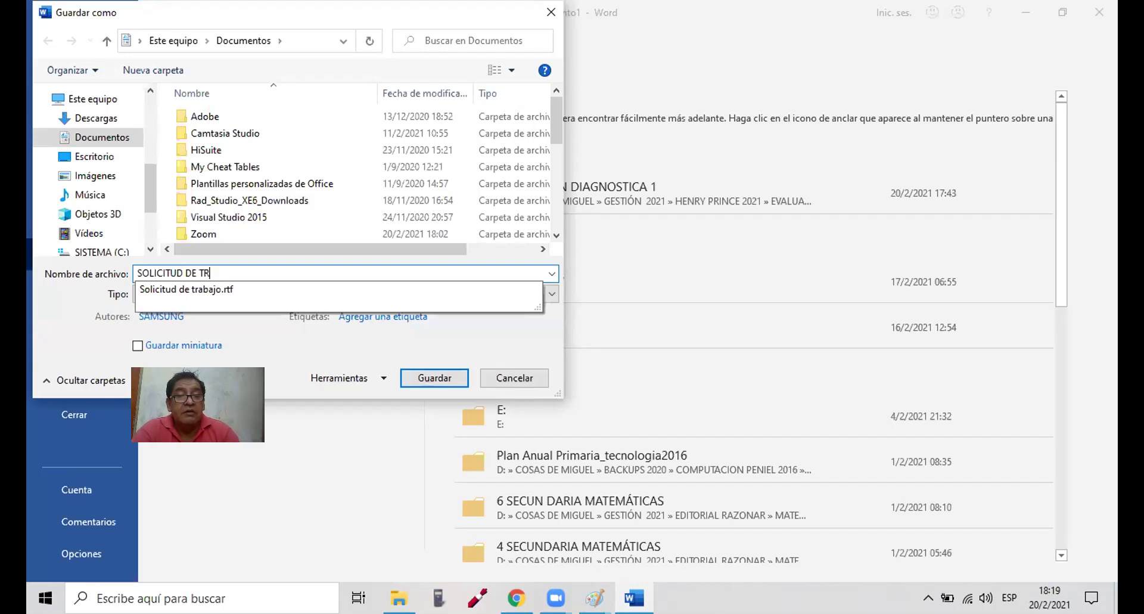
{"action": "type", "text": "ABAJO IPTABOL"}
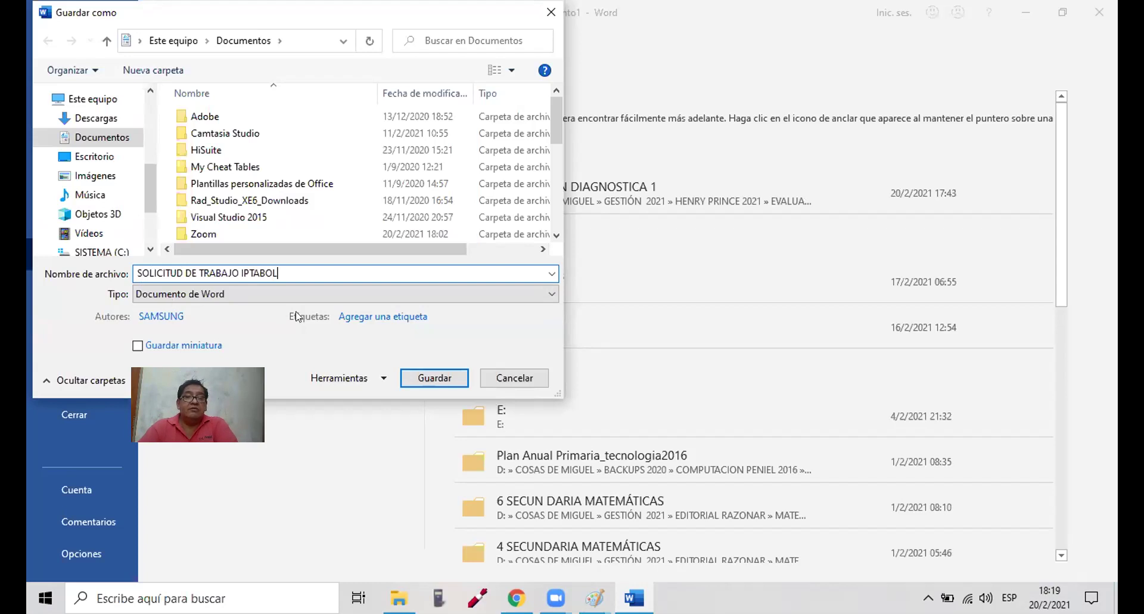
{"action": "left_click", "coordinate": [428, 375]}
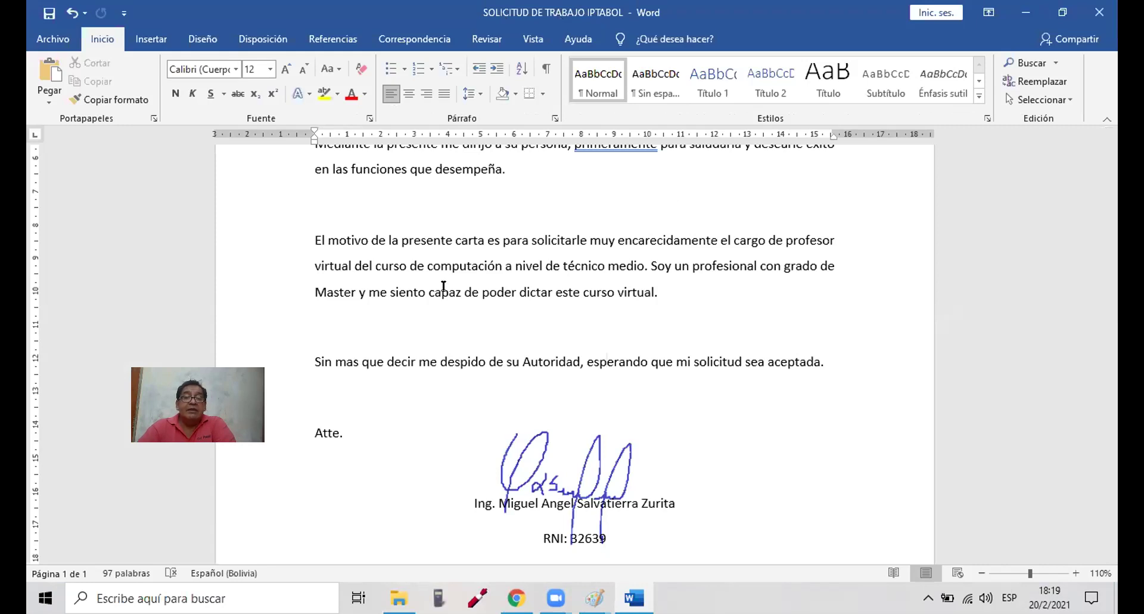
- Save a PDF copy 'SOLICITUD DE TRABAJO IPTABOL' to Documentos, opening it afterwards
{"action": "left_click", "coordinate": [54, 40]}
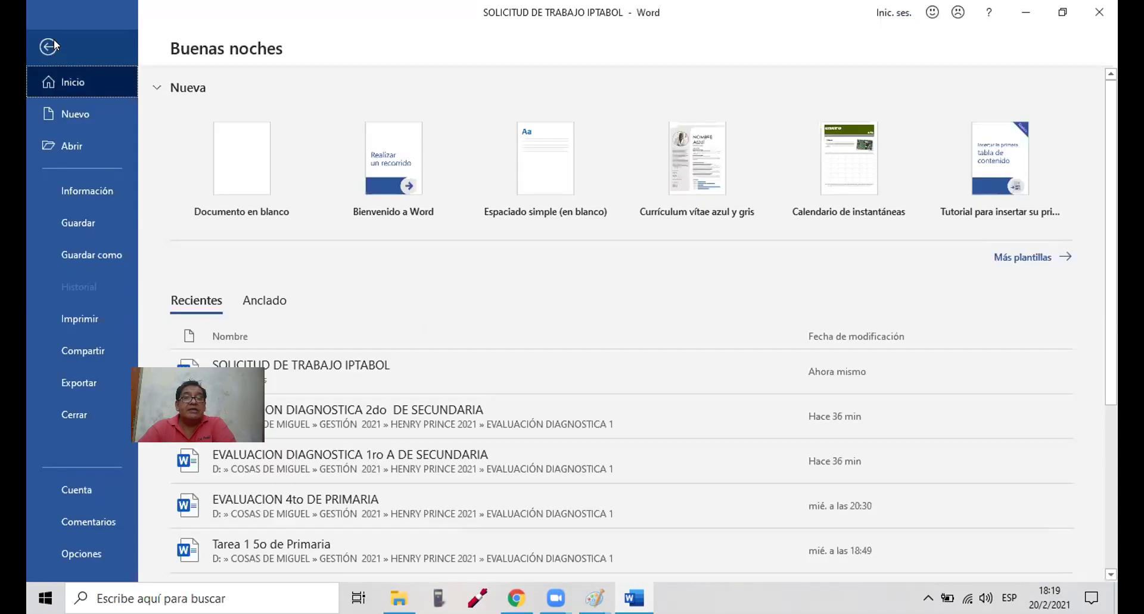
{"action": "left_click", "coordinate": [91, 256]}
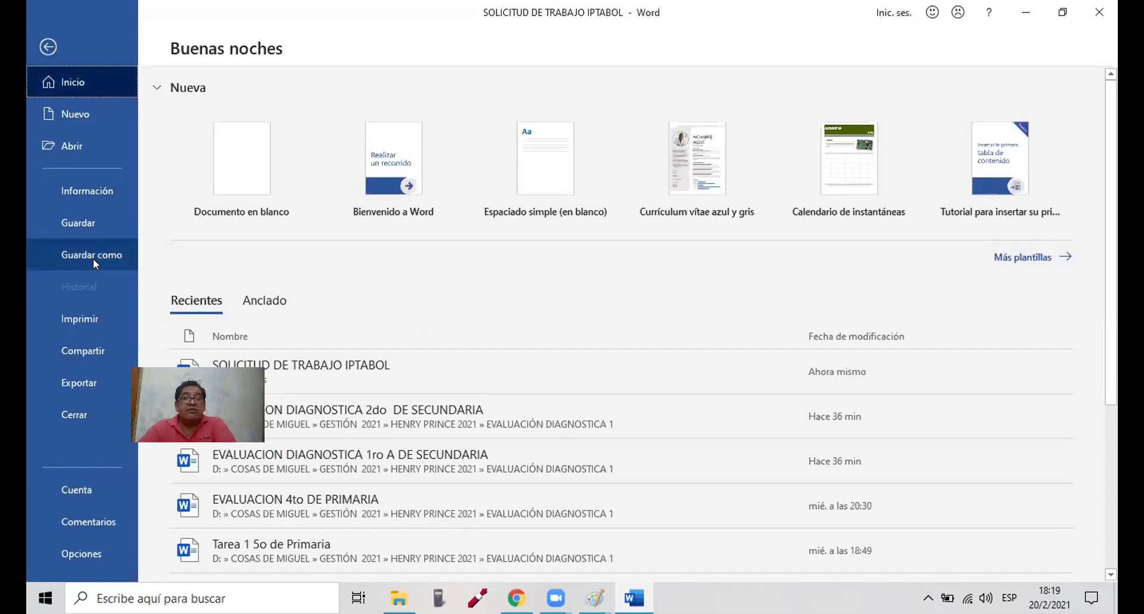
{"action": "left_click", "coordinate": [93, 256]}
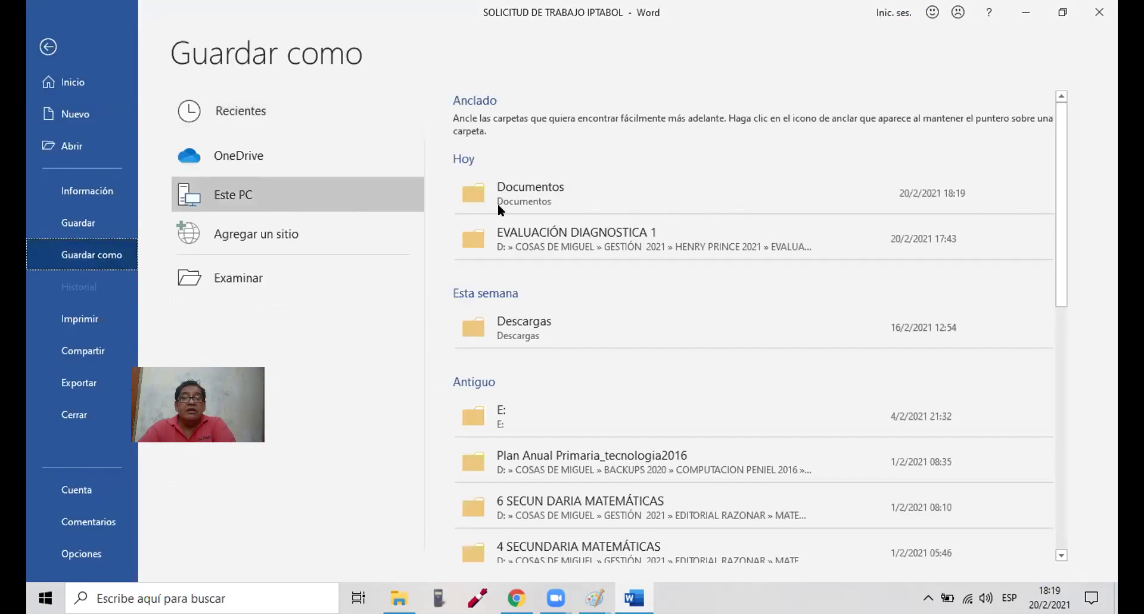
{"action": "left_click", "coordinate": [501, 189]}
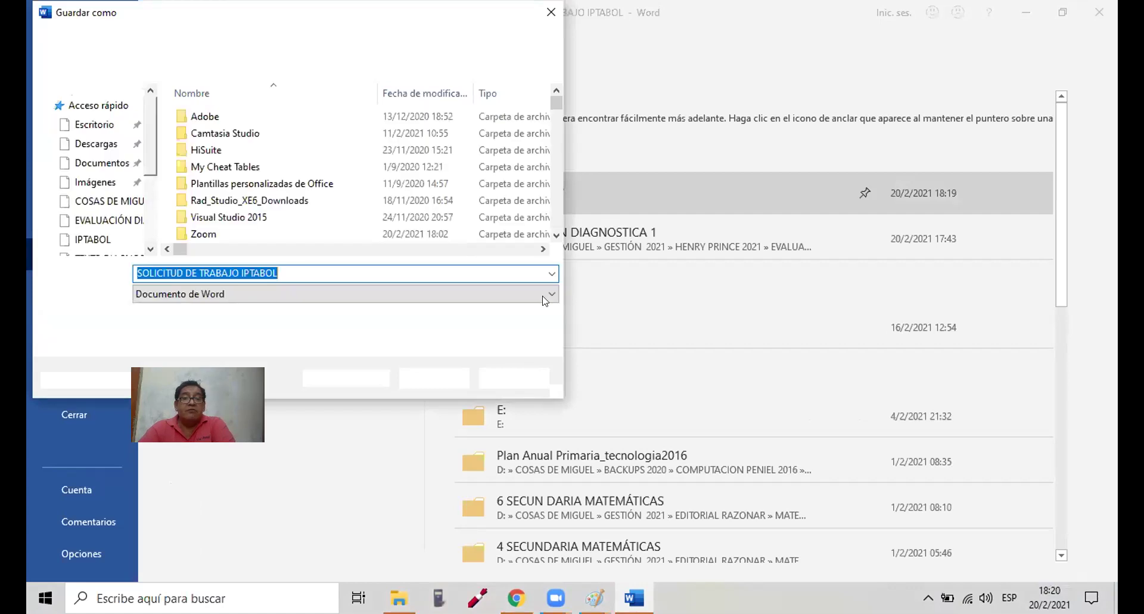
{"action": "left_click", "coordinate": [498, 301]}
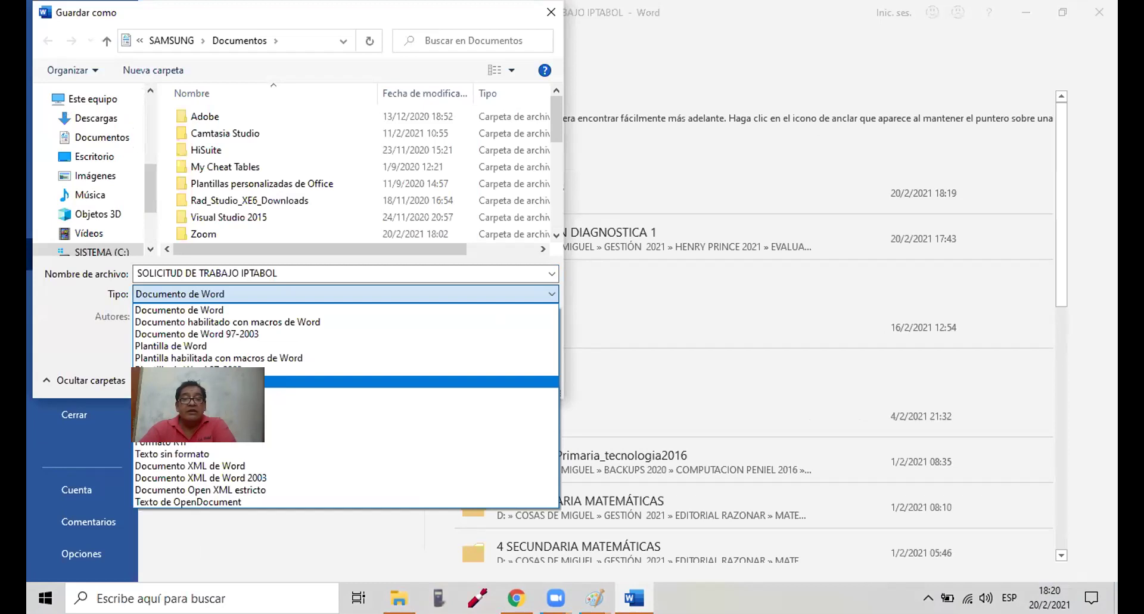
{"action": "left_click", "coordinate": [357, 381]}
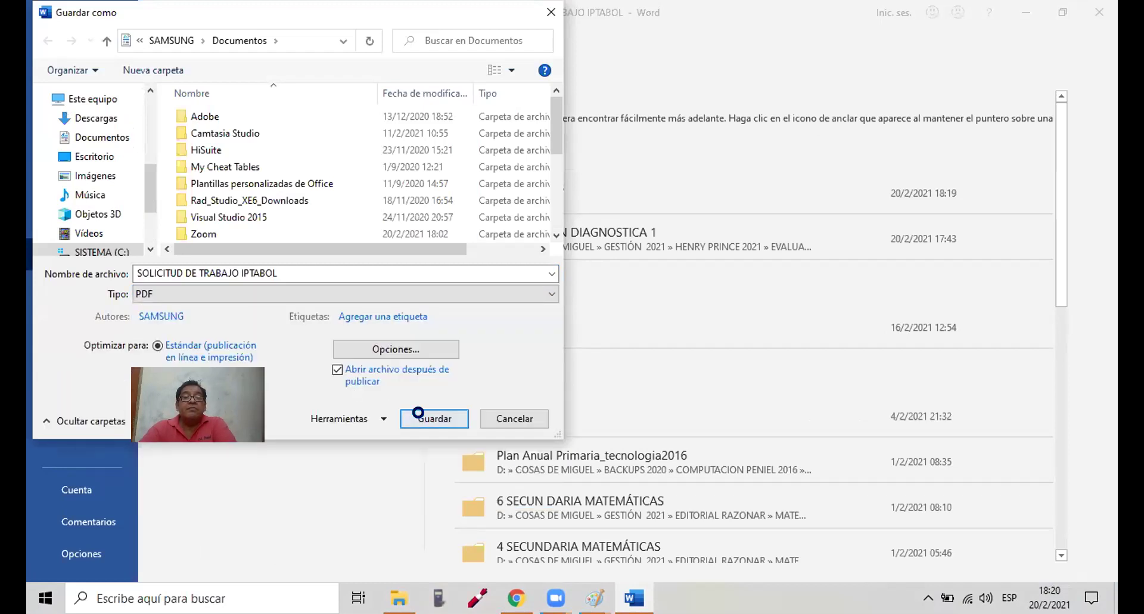
{"action": "left_click", "coordinate": [418, 412]}
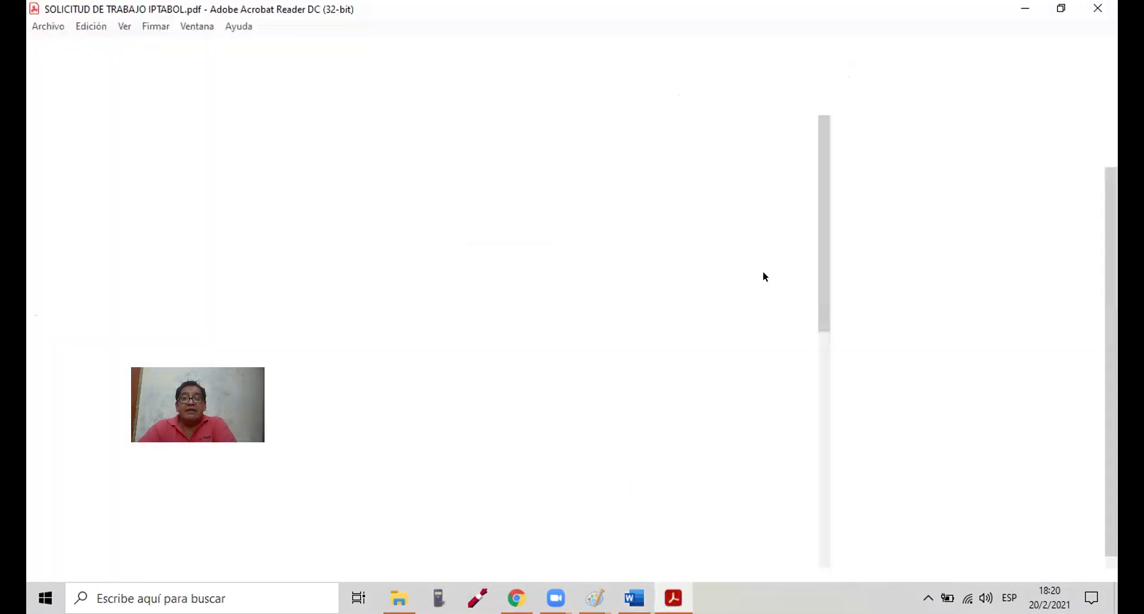
- Enlarge the PDF page, scroll down to the signature and RNI line, then close Acrobat Reader
{"action": "left_click", "coordinate": [837, 343]}
{"action": "scroll", "coordinate": [726, 350], "scroll_direction": "down", "scroll_amount": 2}
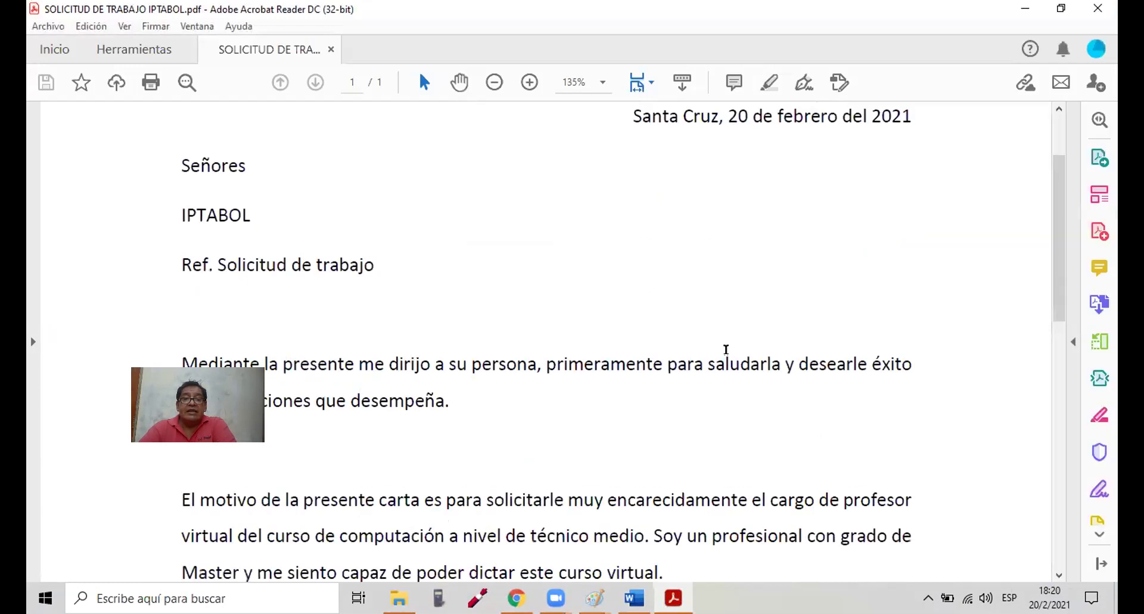
{"action": "scroll", "coordinate": [726, 350], "scroll_direction": "down", "scroll_amount": 3}
{"action": "scroll", "coordinate": [728, 353], "scroll_direction": "down", "scroll_amount": 7}
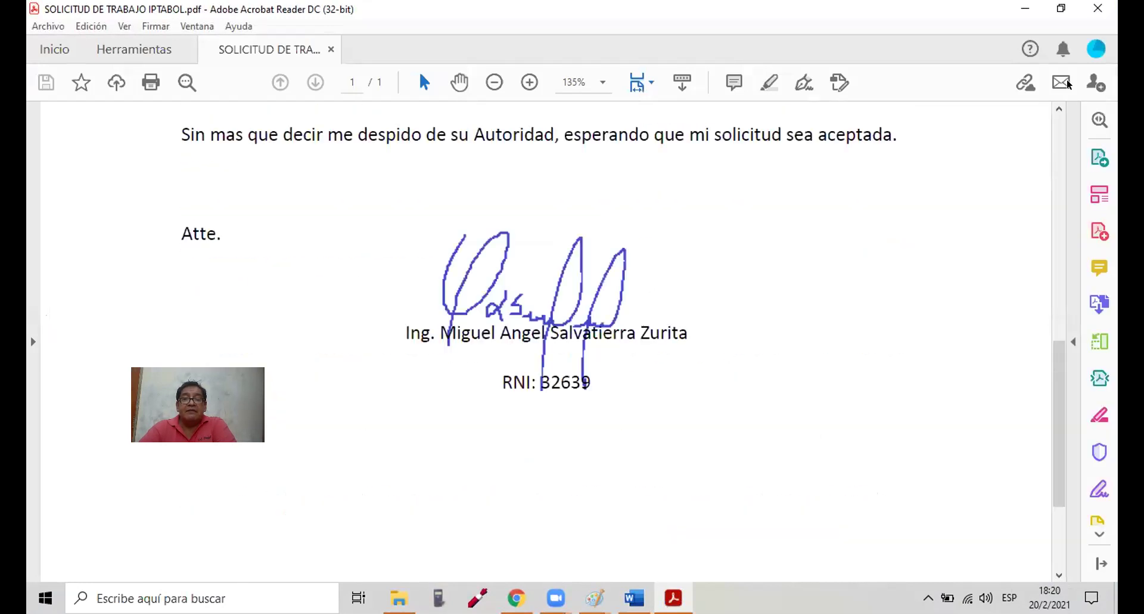
{"action": "left_click", "coordinate": [1094, 8]}
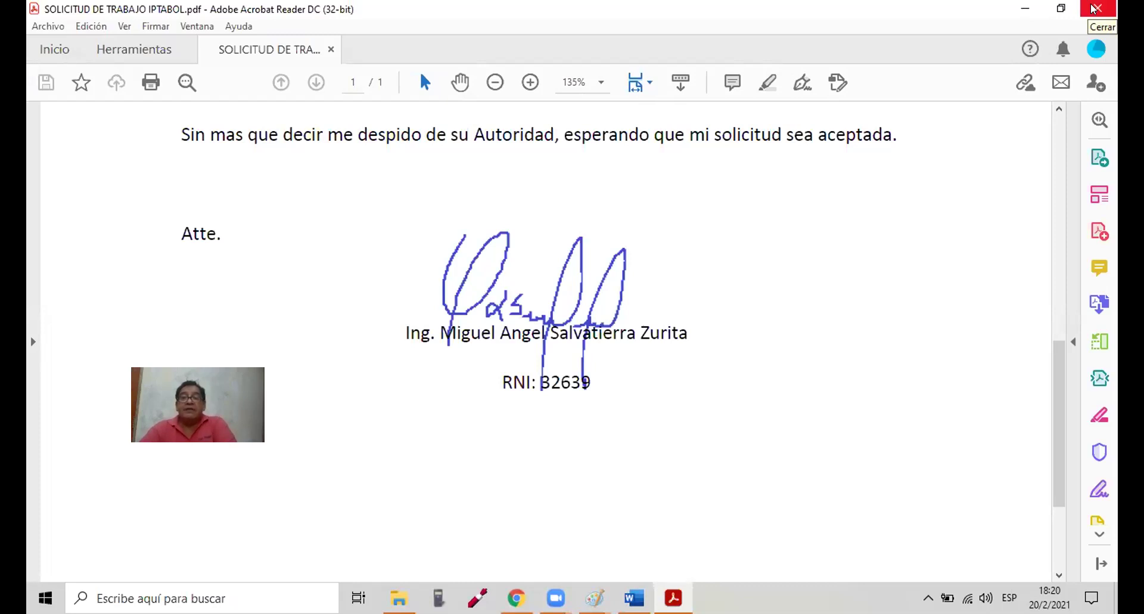
{"action": "left_click", "coordinate": [1093, 8]}
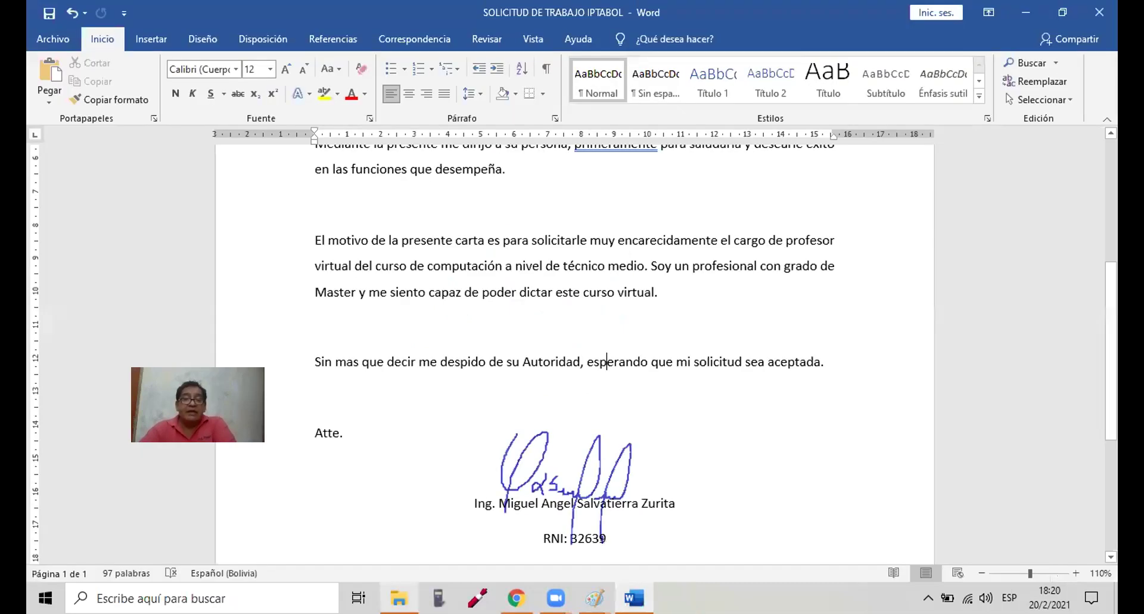
- Focus the message box in WhatsApp Web's 30 Enero Computación chat, then return to File Explorer
{"action": "key", "text": "alt+Tab"}
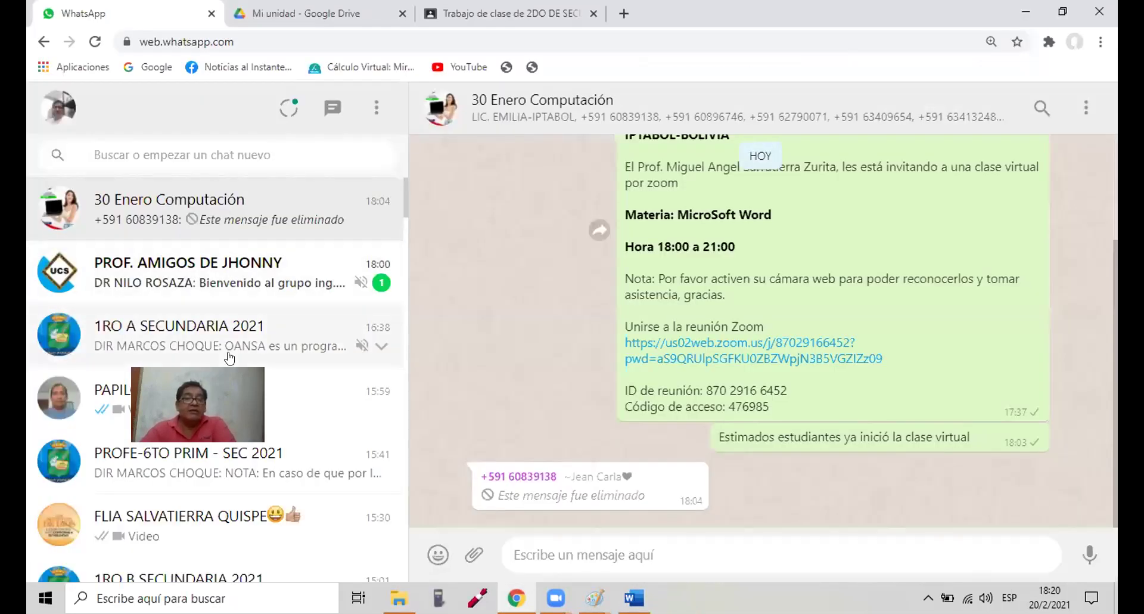
{"action": "scroll", "coordinate": [228, 358], "scroll_direction": "down", "scroll_amount": 2}
{"action": "scroll", "coordinate": [206, 221], "scroll_direction": "up", "scroll_amount": 2}
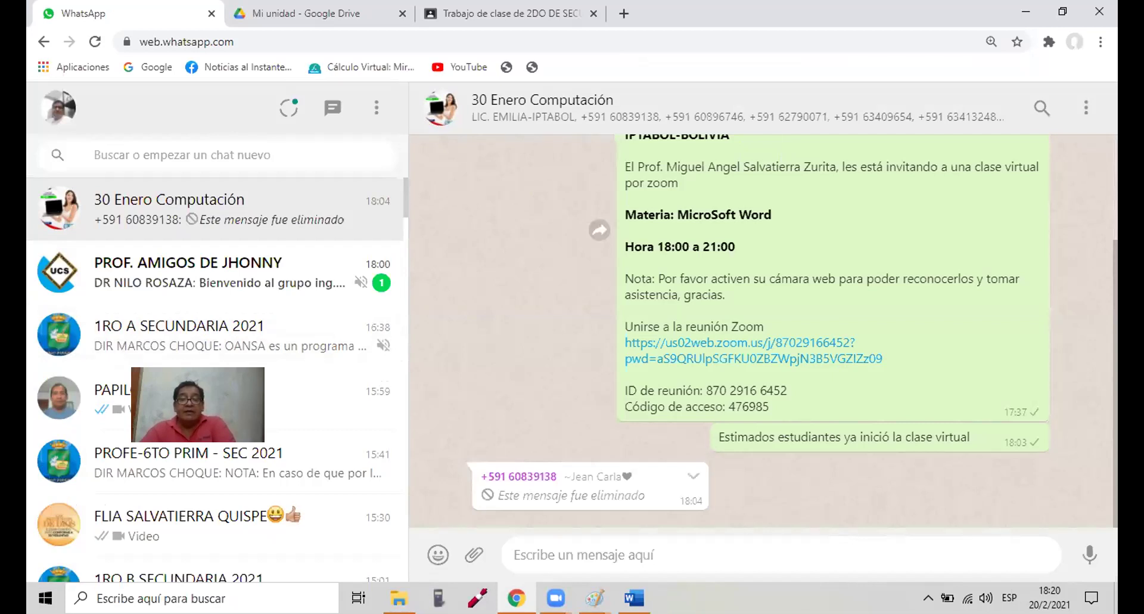
{"action": "left_click", "coordinate": [512, 554]}
{"action": "key", "text": "alt+Tab"}
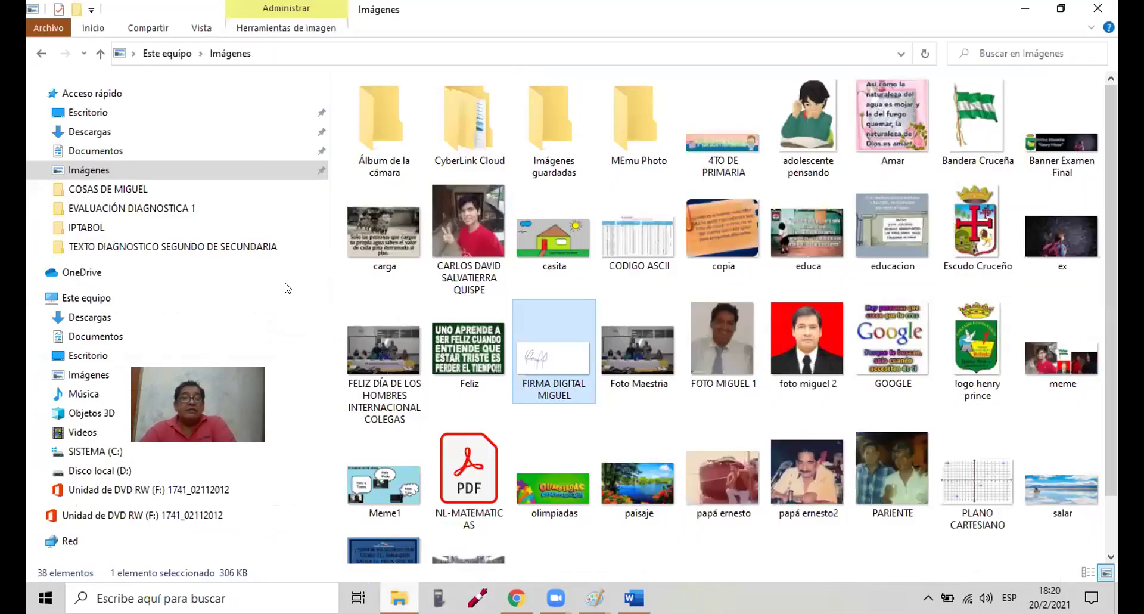
- Find the SOLICITUD DE TRABAJO IPTABOL PDF in Documentos and drag it into the WhatsApp chat
{"action": "left_click", "coordinate": [169, 151]}
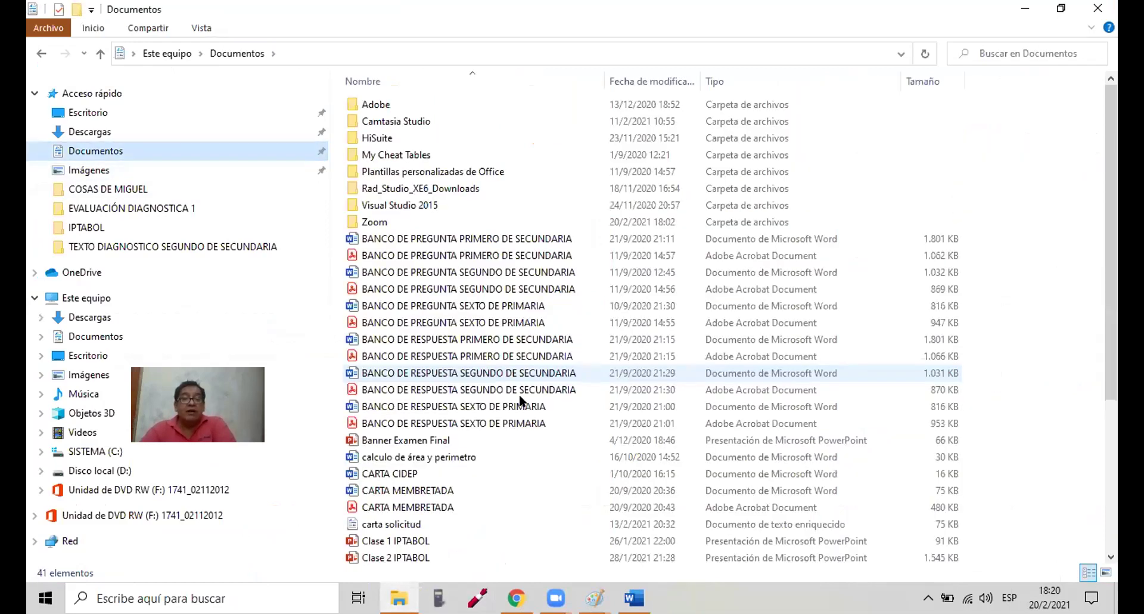
{"action": "scroll", "coordinate": [519, 397], "scroll_direction": "down", "scroll_amount": 1}
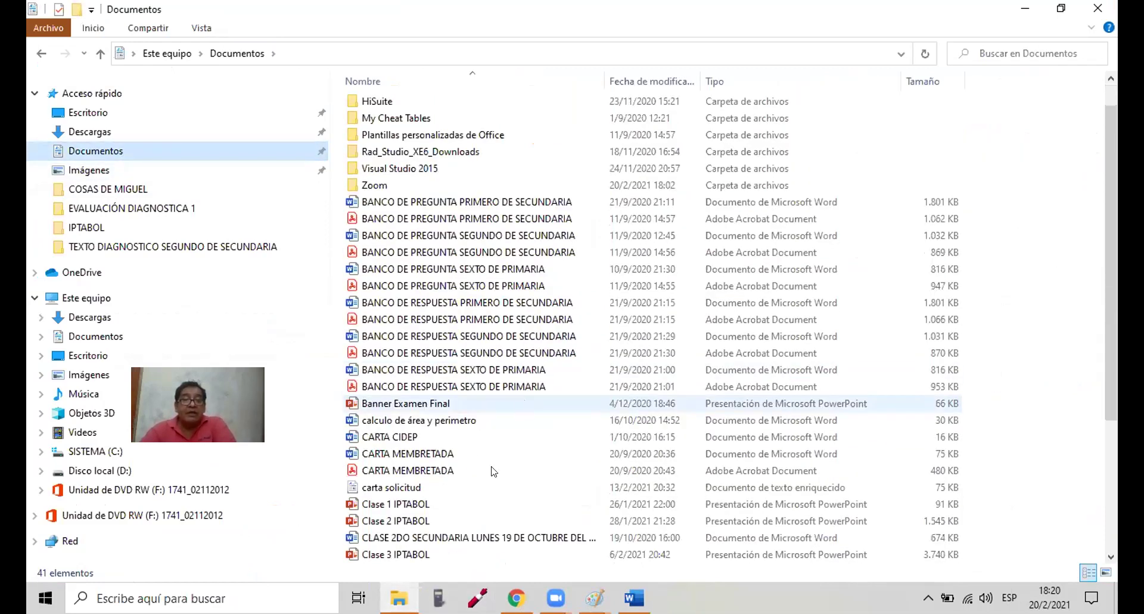
{"action": "scroll", "coordinate": [466, 441], "scroll_direction": "down", "scroll_amount": 3}
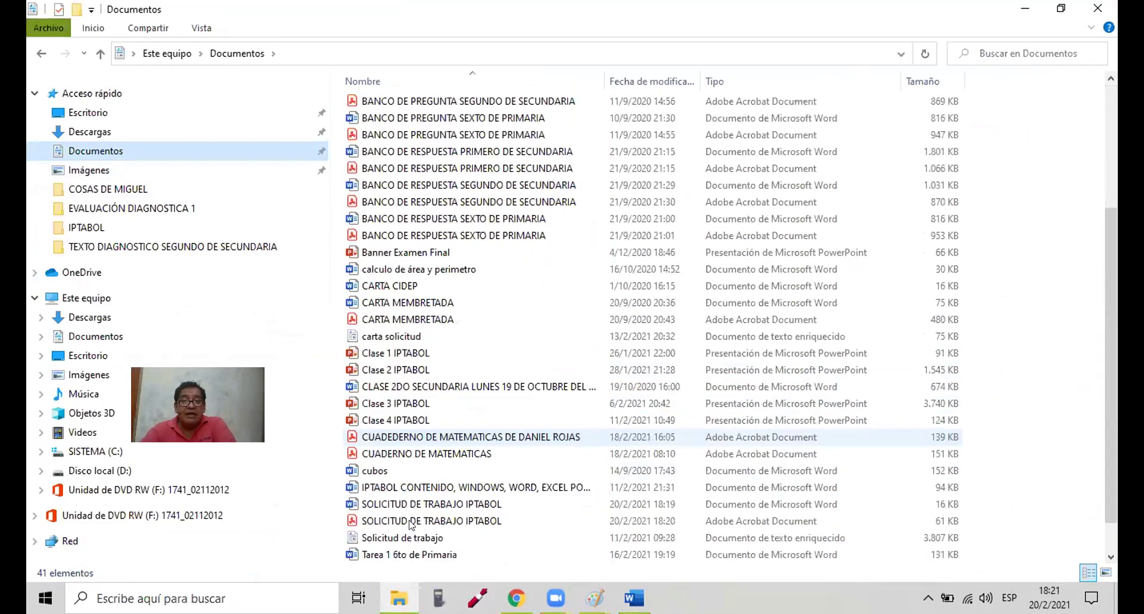
{"action": "scroll", "coordinate": [410, 524], "scroll_direction": "up", "scroll_amount": 1}
{"action": "type", "text": "carta s"}
{"action": "scroll", "coordinate": [405, 522], "scroll_direction": "down", "scroll_amount": 1}
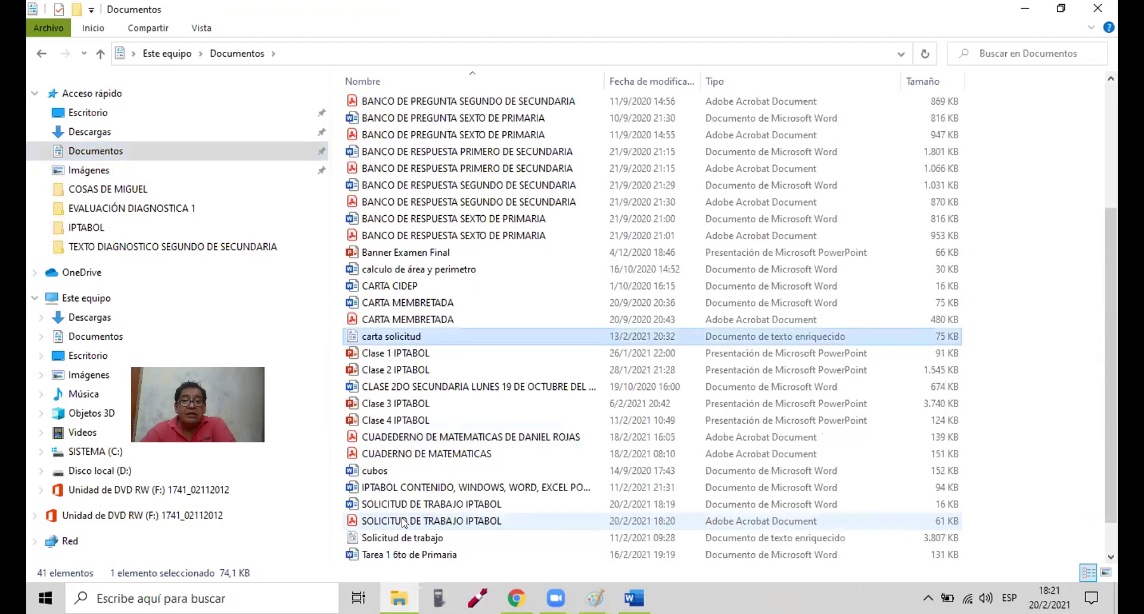
{"action": "left_click", "coordinate": [404, 522]}
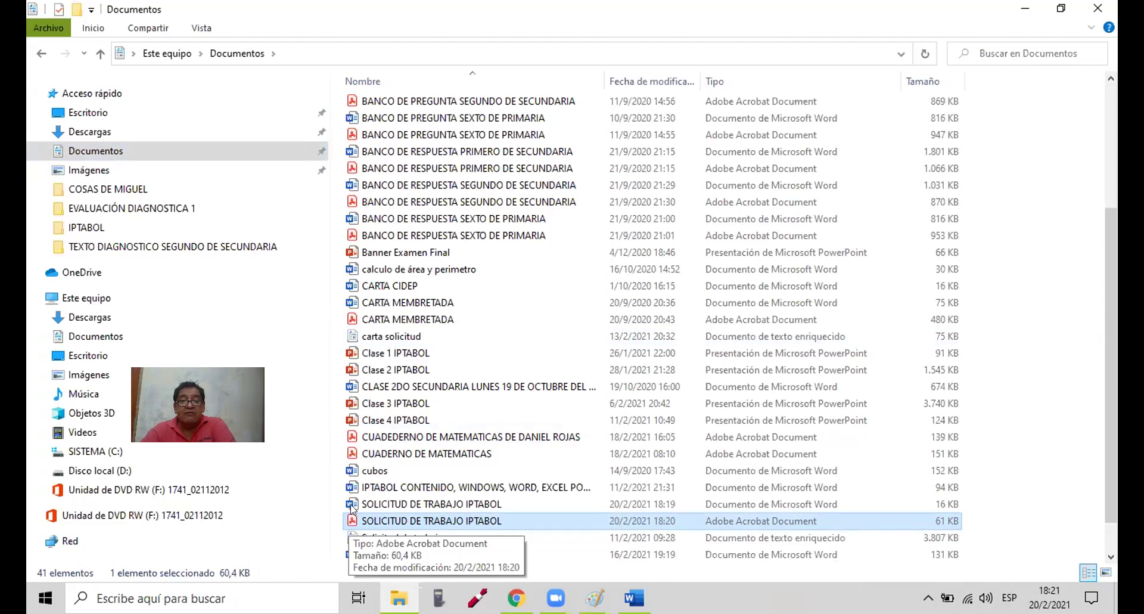
{"action": "key", "text": "Up"}
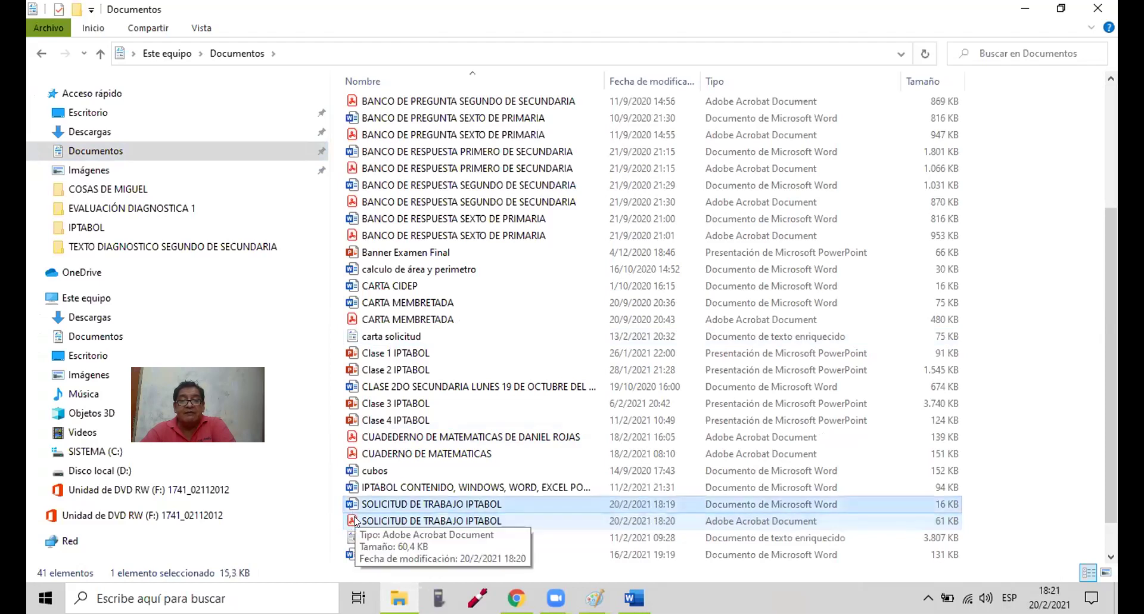
{"action": "key", "text": "Down"}
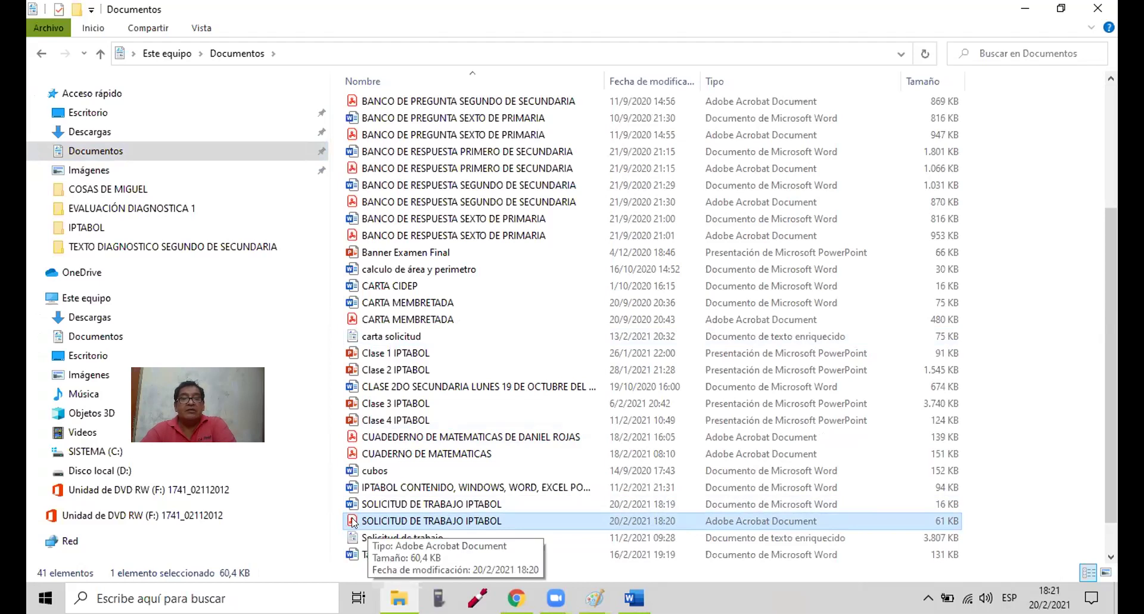
{"action": "left_click_drag", "start_coordinate": [352, 522], "coordinate": [525, 596]}
{"action": "left_click_drag", "start_coordinate": [544, 554], "coordinate": [615, 414]}
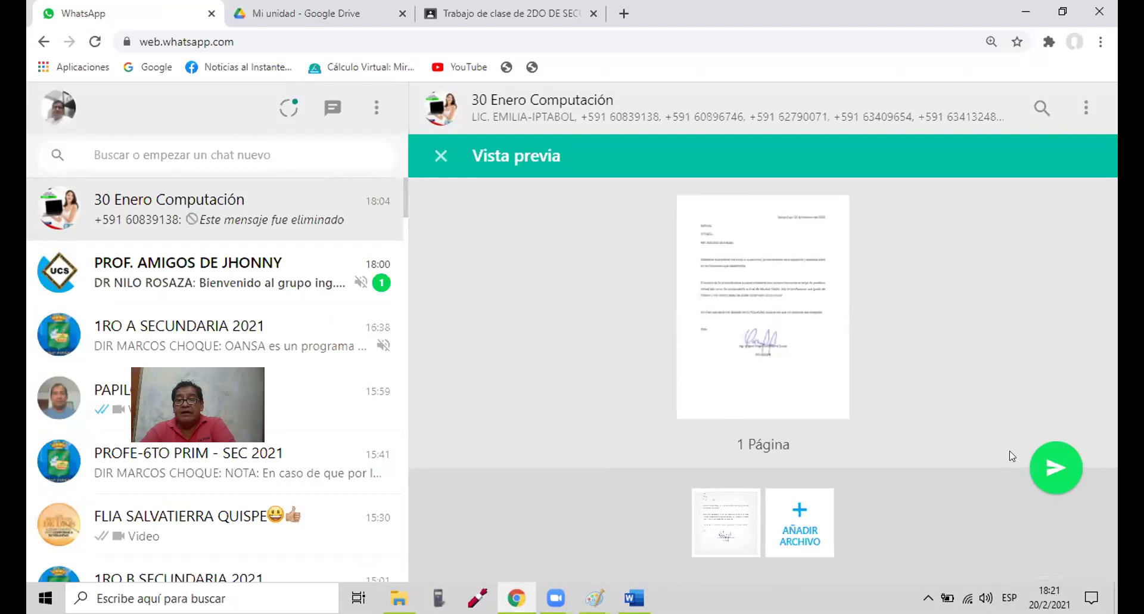
- Send the SOLICITUD DE TRABAJO IPTABOL PDF to the 30 Enero Computación group, then return to Word
{"action": "left_click", "coordinate": [1030, 465]}
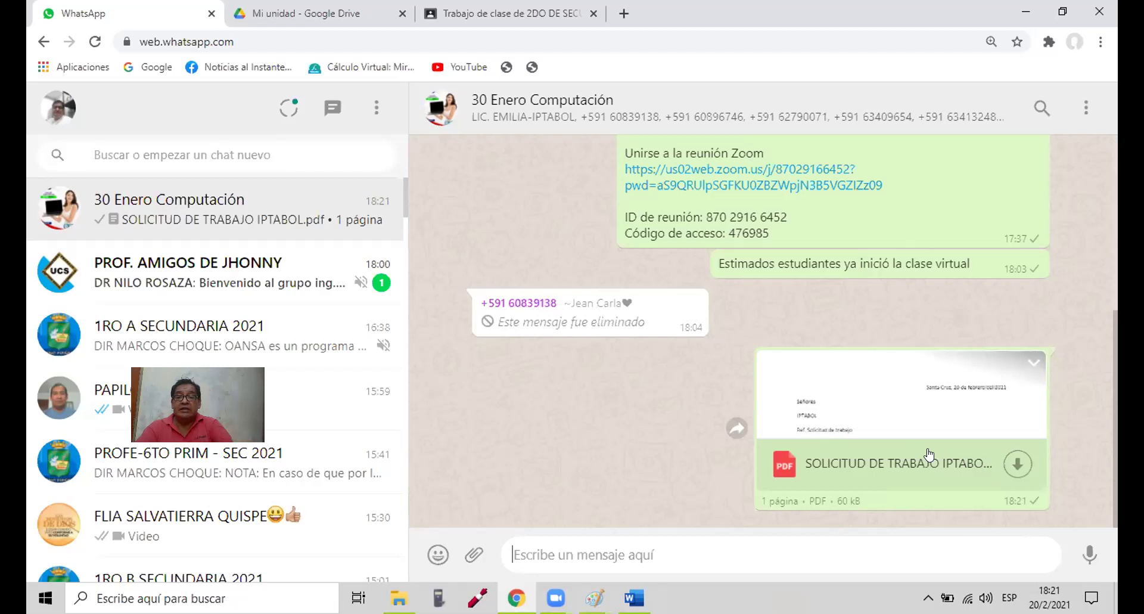
{"action": "key", "text": "alt+Tab"}
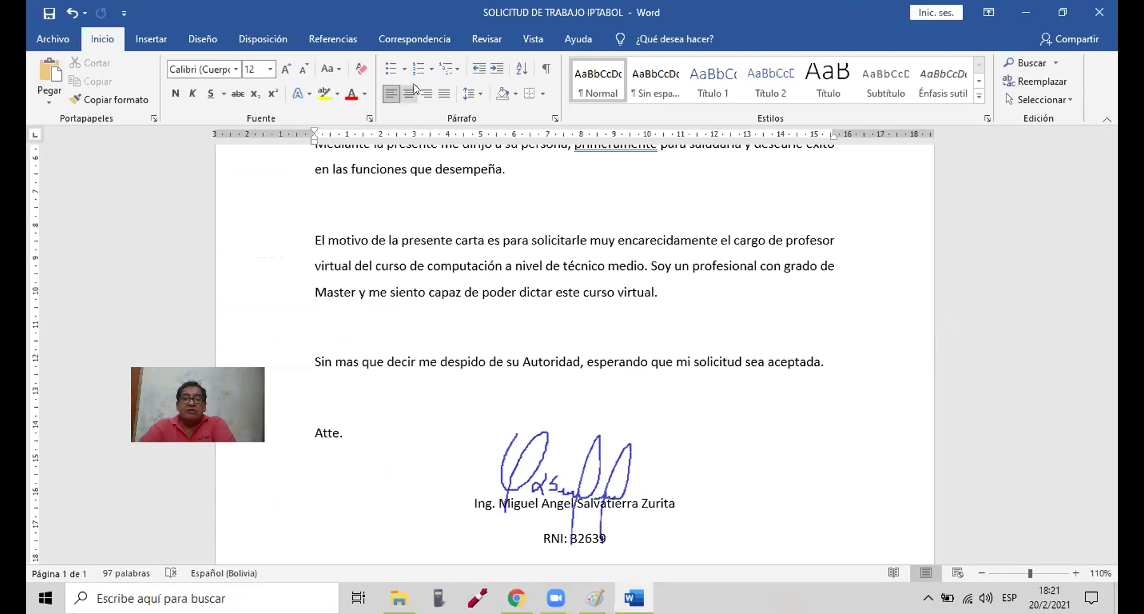
{"action": "left_click", "coordinate": [444, 93]}
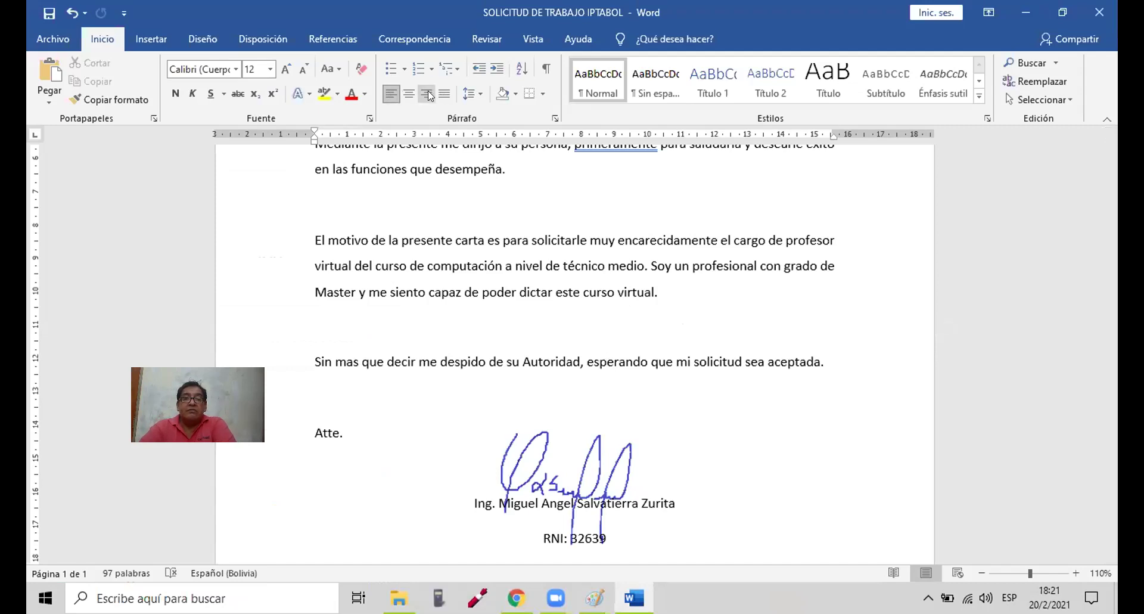
{"action": "left_click", "coordinate": [394, 94]}
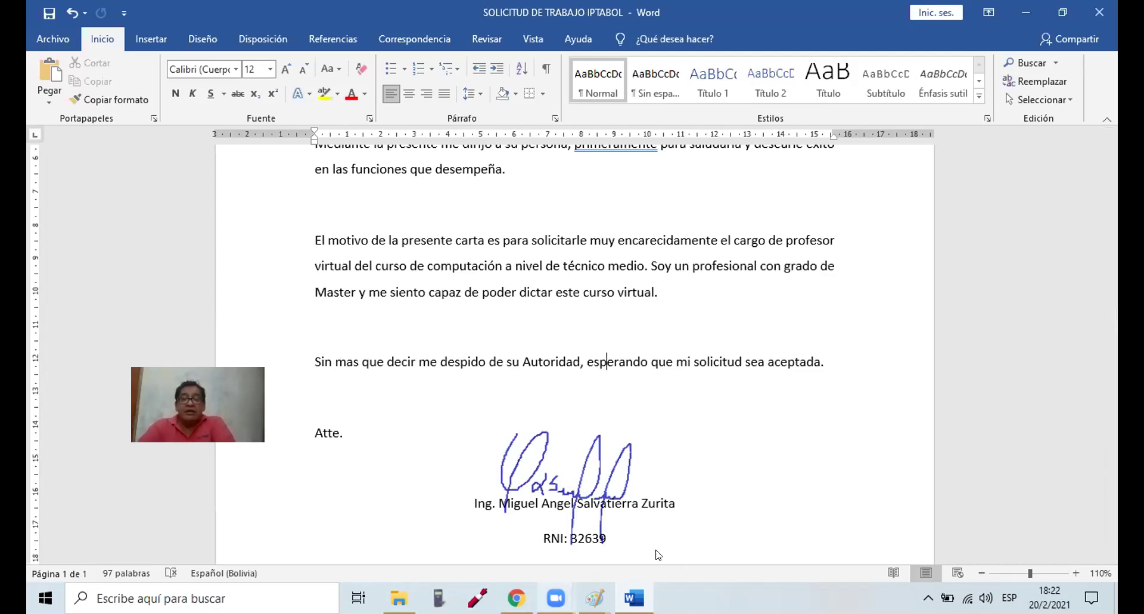
{"action": "left_click", "coordinate": [556, 598]}
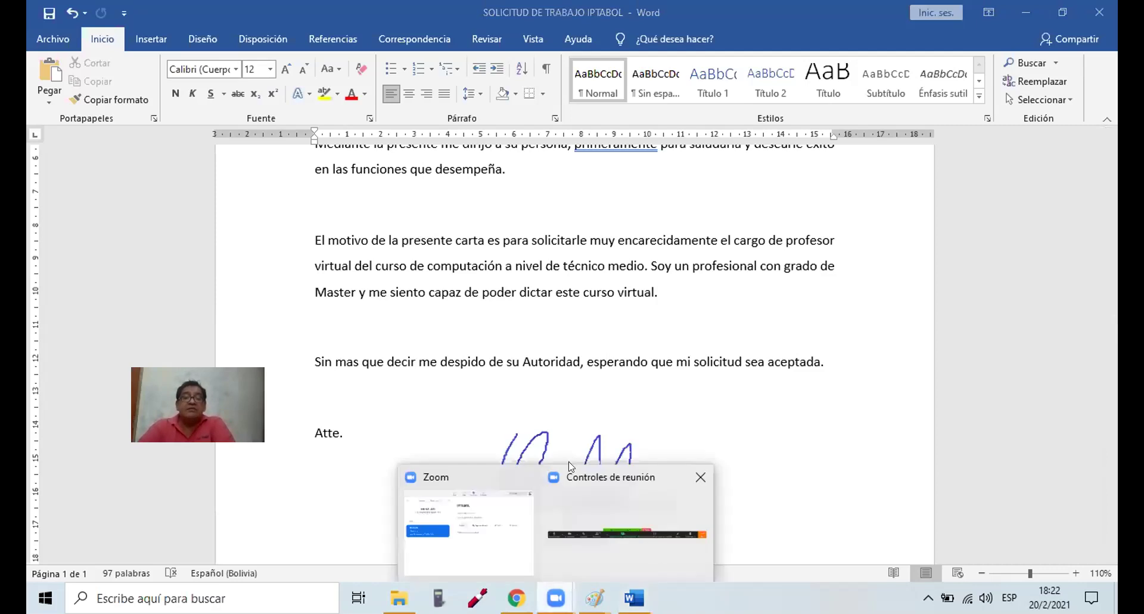
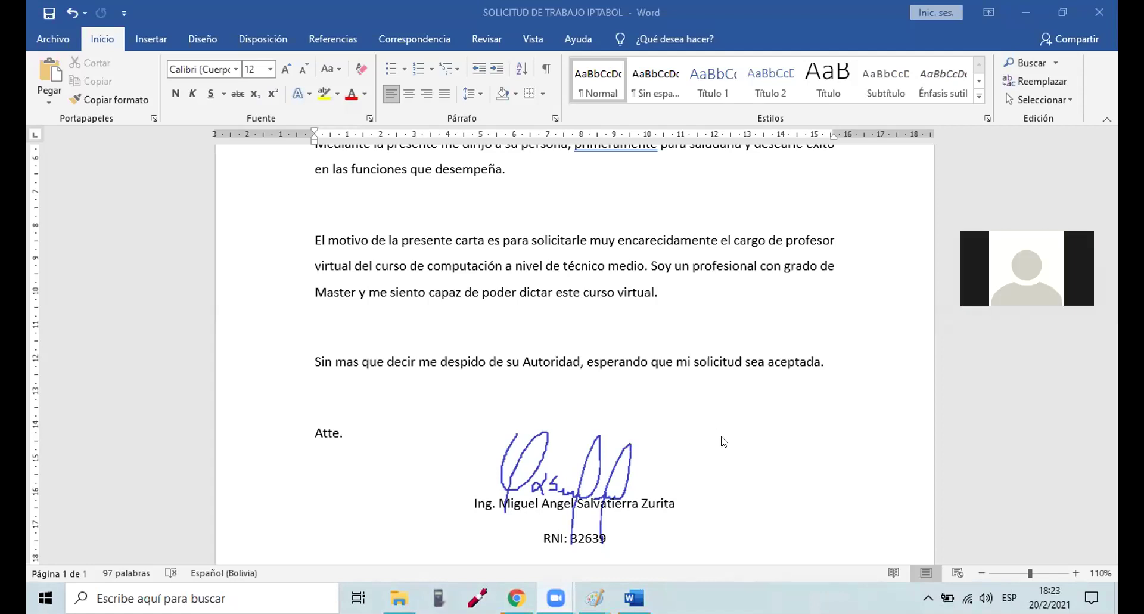
- Clear the stray shortcut text from the Ref. line, then close the IPTABOL letter with Ctrl+F4
{"action": "scroll", "coordinate": [721, 440], "scroll_direction": "up", "scroll_amount": 3}
{"action": "scroll", "coordinate": [722, 440], "scroll_direction": "up", "scroll_amount": 7}
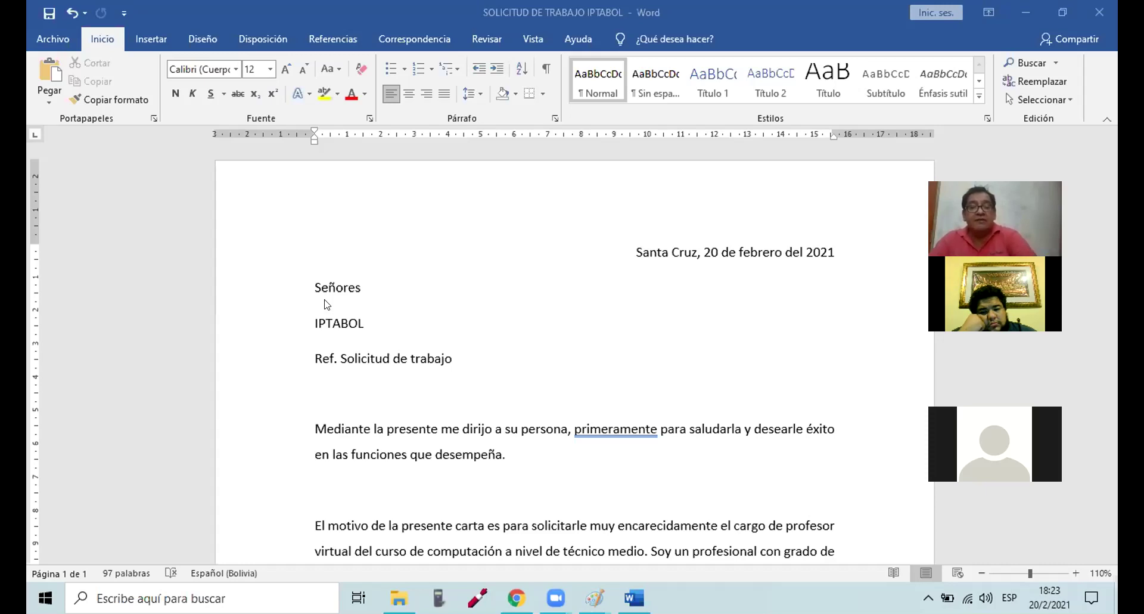
{"action": "left_click", "coordinate": [495, 355]}
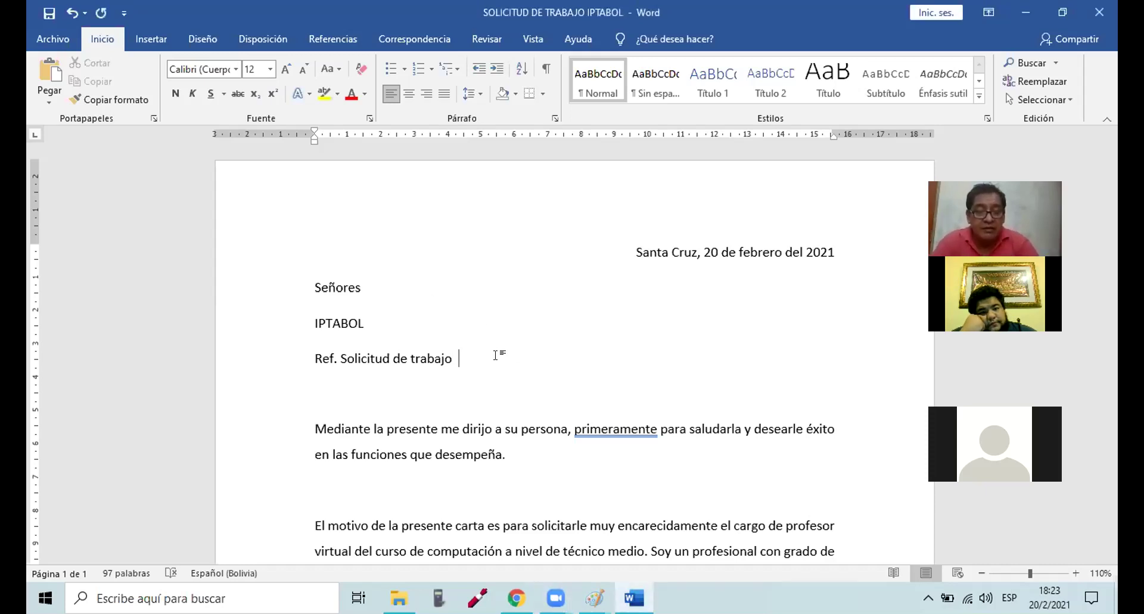
{"action": "type", "text": "ctrl"}
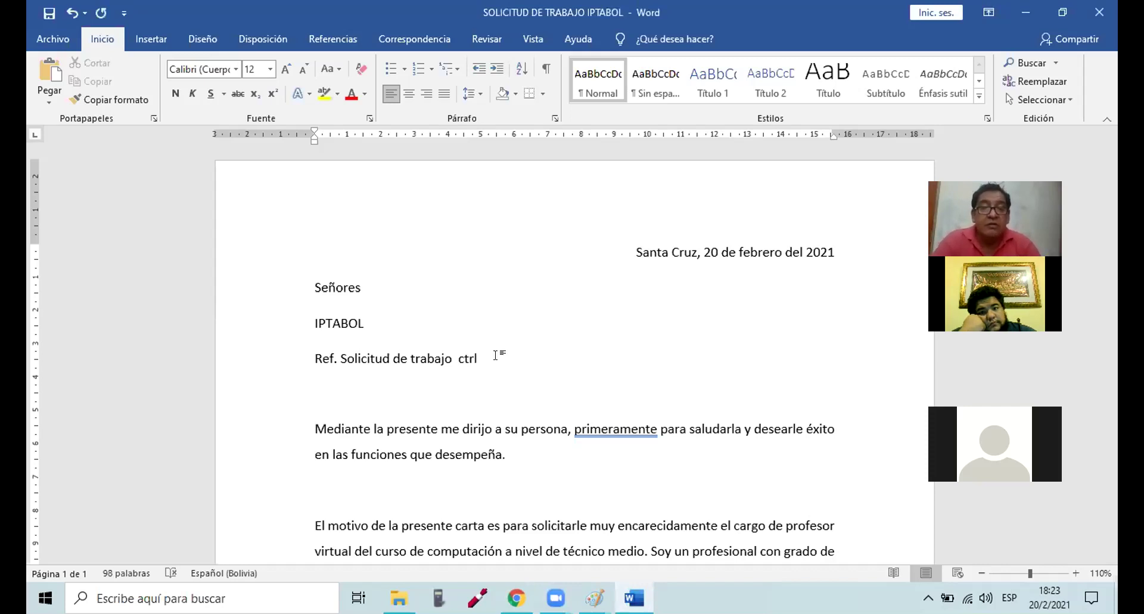
{"action": "key", "text": "BackSpace"}
{"action": "key", "text": "BackSpace"}
{"action": "key", "text": "BackSpace"}
{"action": "key", "text": "BackSpace"}
{"action": "type", "text": "CT"}
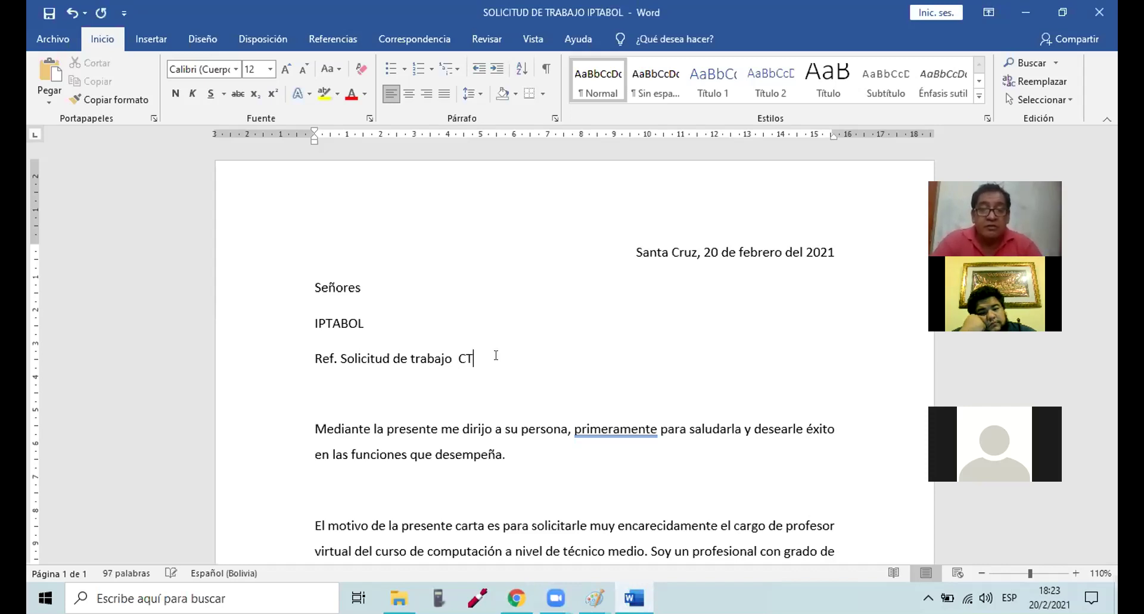
{"action": "type", "text": "RL+"}
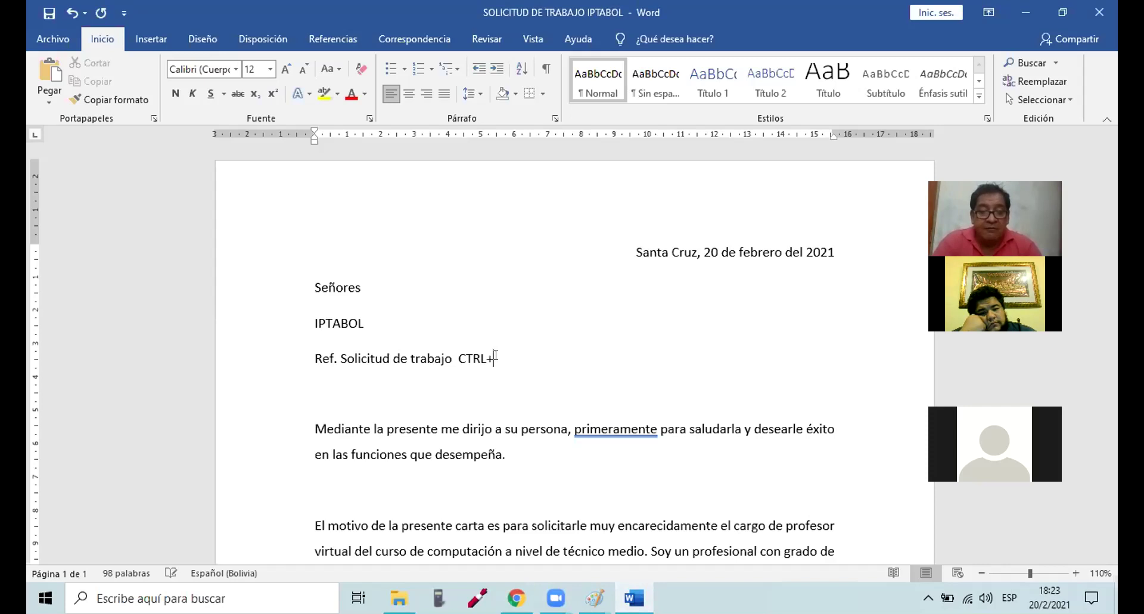
{"action": "type", "text": "F4"}
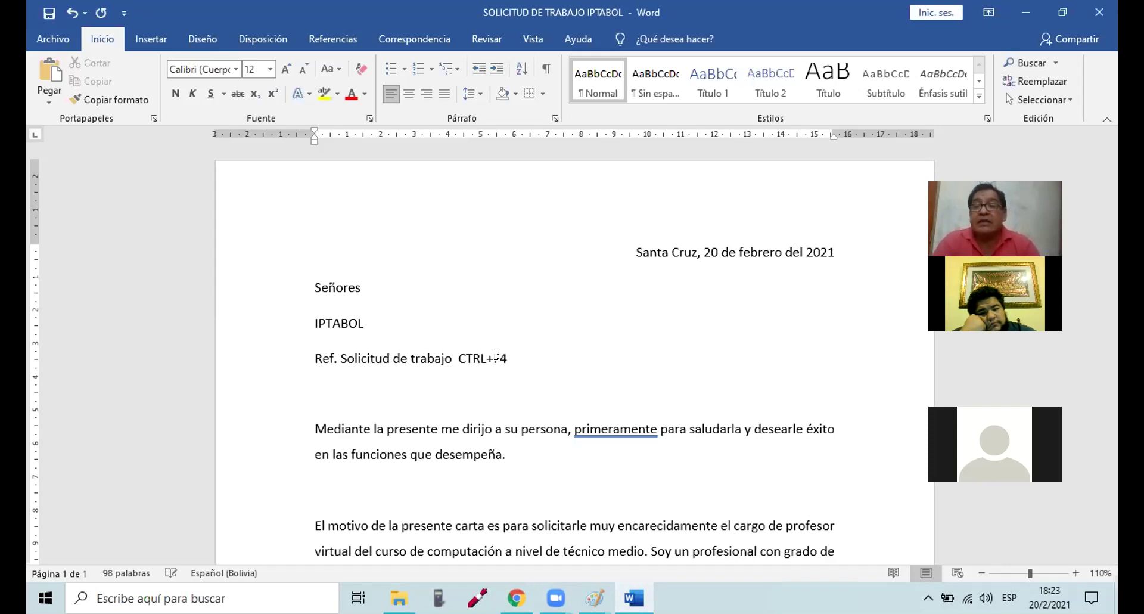
{"action": "key", "text": "BackSpace"}
{"action": "key", "text": "BackSpace"}
{"action": "key", "text": "BackSpace"}
{"action": "key", "text": "BackSpace"}
{"action": "key", "text": "BackSpace"}
{"action": "key", "text": "BackSpace"}
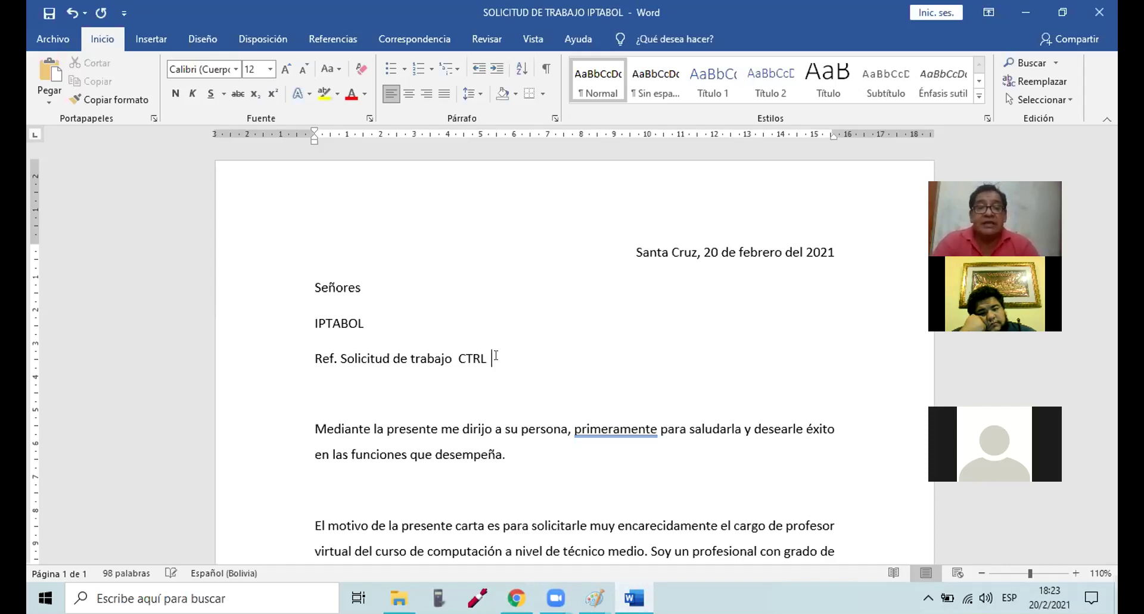
{"action": "key", "text": "BackSpace"}
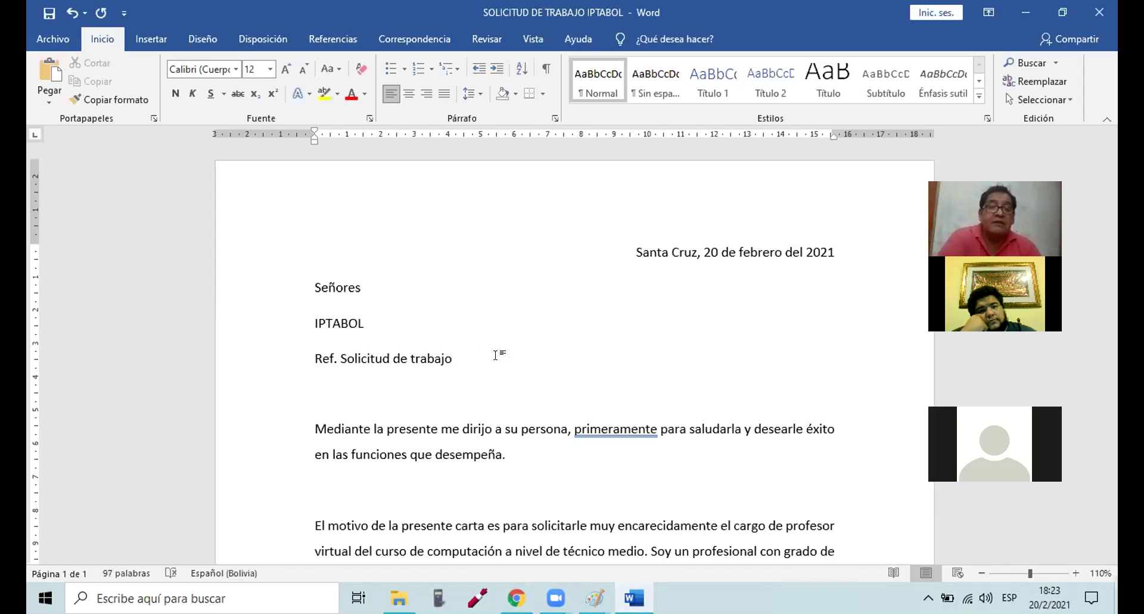
{"action": "key", "text": "ctrl+F4"}
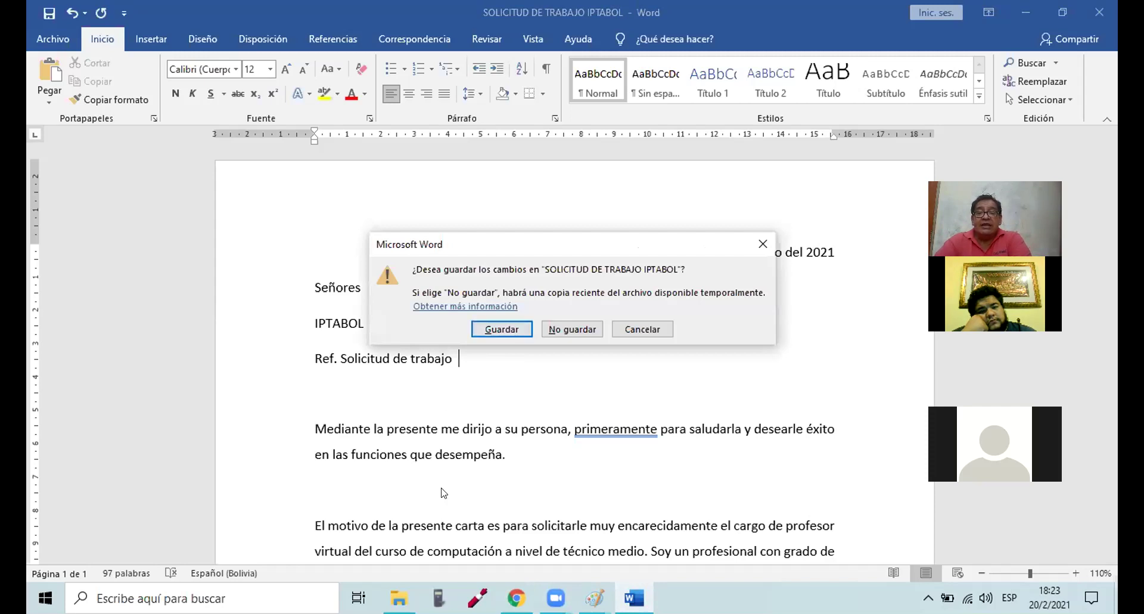
{"action": "left_click", "coordinate": [513, 330]}
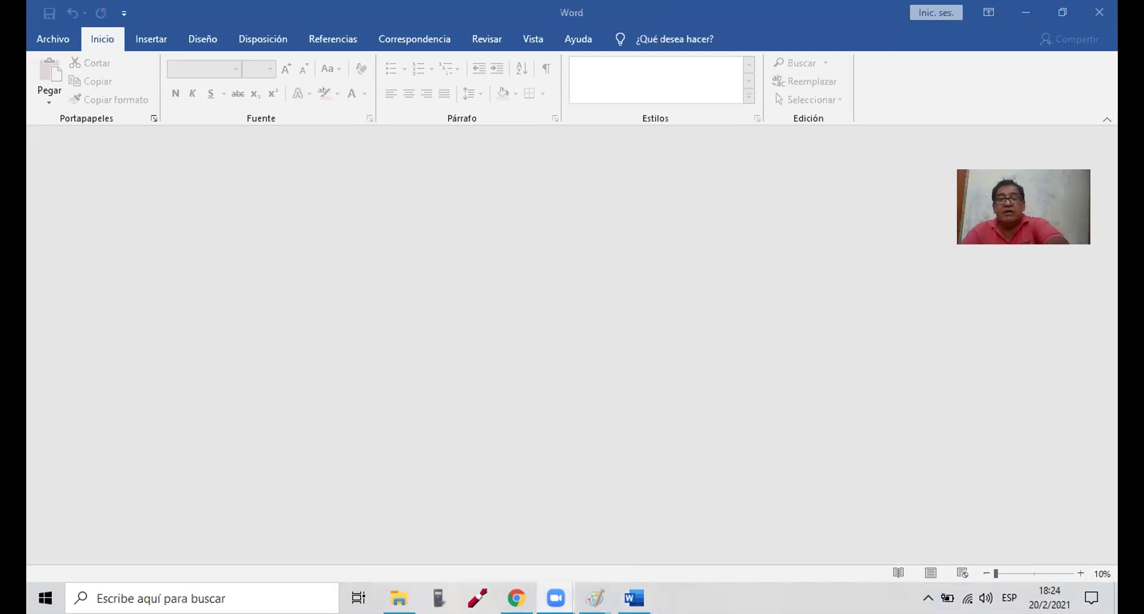
- Create blank Documento2 with Ctrl+N and start the heading with uppercase 'IN'
{"action": "left_click", "coordinate": [763, 345]}
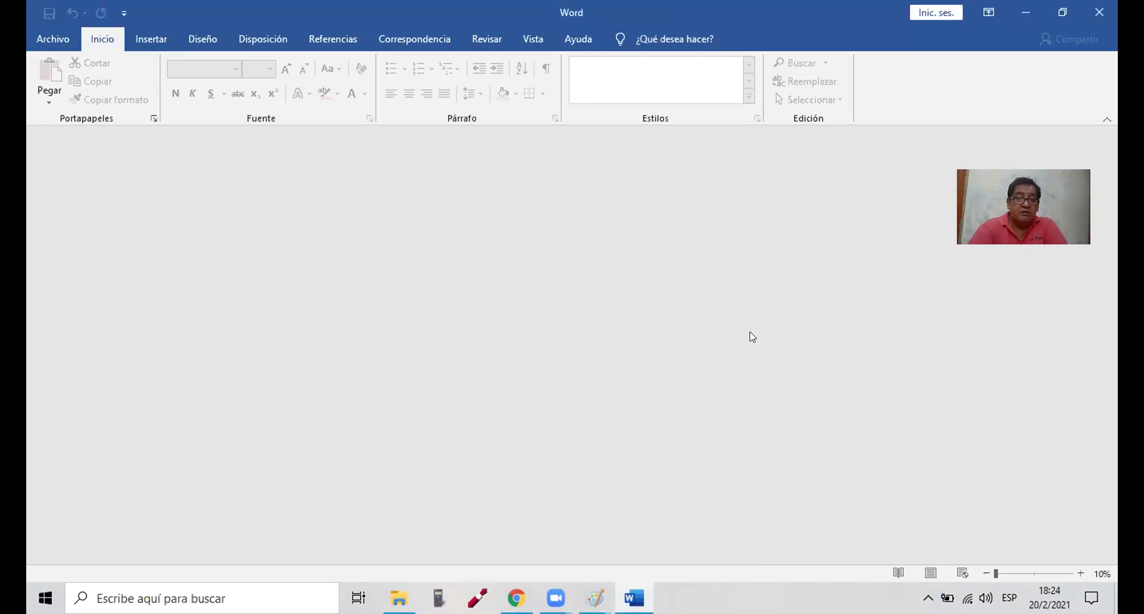
{"action": "key", "text": "ctrl+n"}
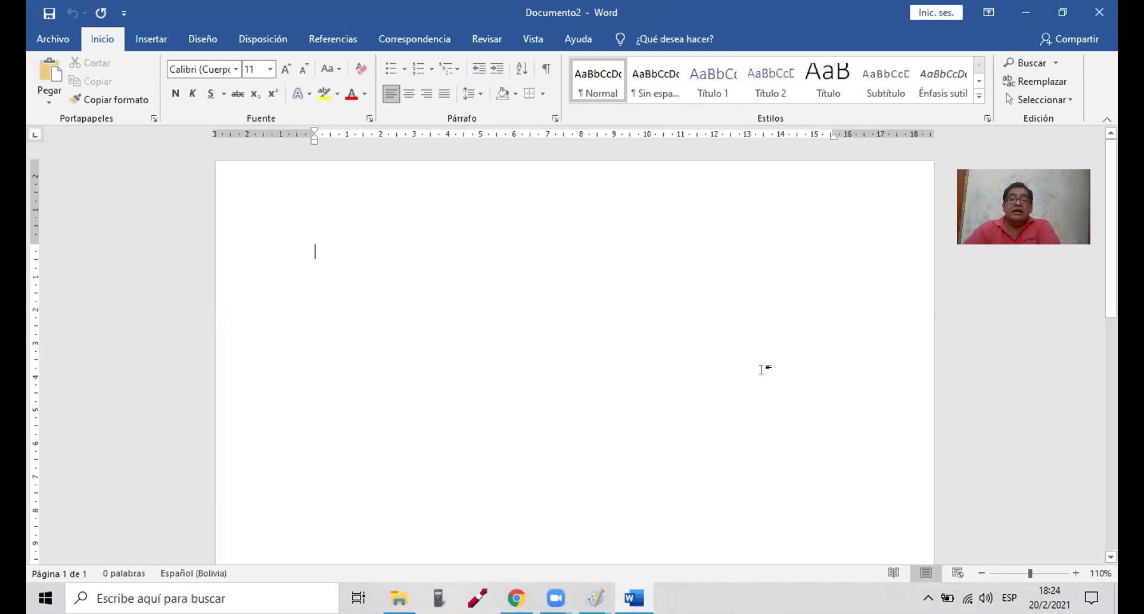
{"action": "type", "text": "CT"}
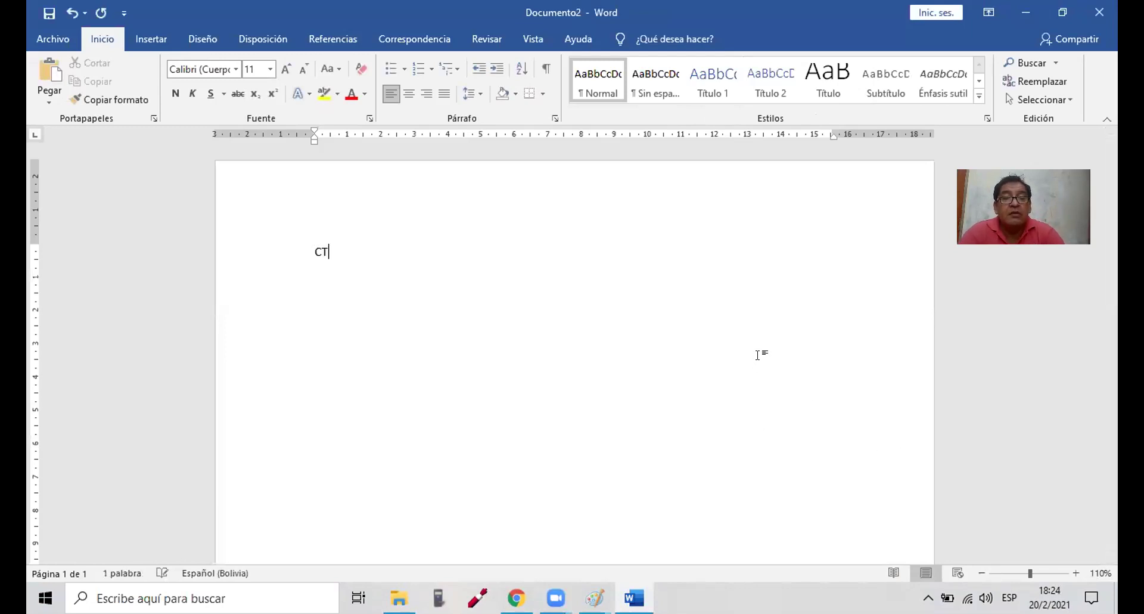
{"action": "type", "text": "RL + U"}
{"action": "key", "text": "BackSpace"}
{"action": "key", "text": "BackSpace"}
{"action": "key", "text": "BackSpace"}
{"action": "key", "text": "BackSpace"}
{"action": "key", "text": "BackSpace"}
{"action": "key", "text": "BackSpace"}
{"action": "key", "text": "BackSpace"}
{"action": "key", "text": "BackSpace"}
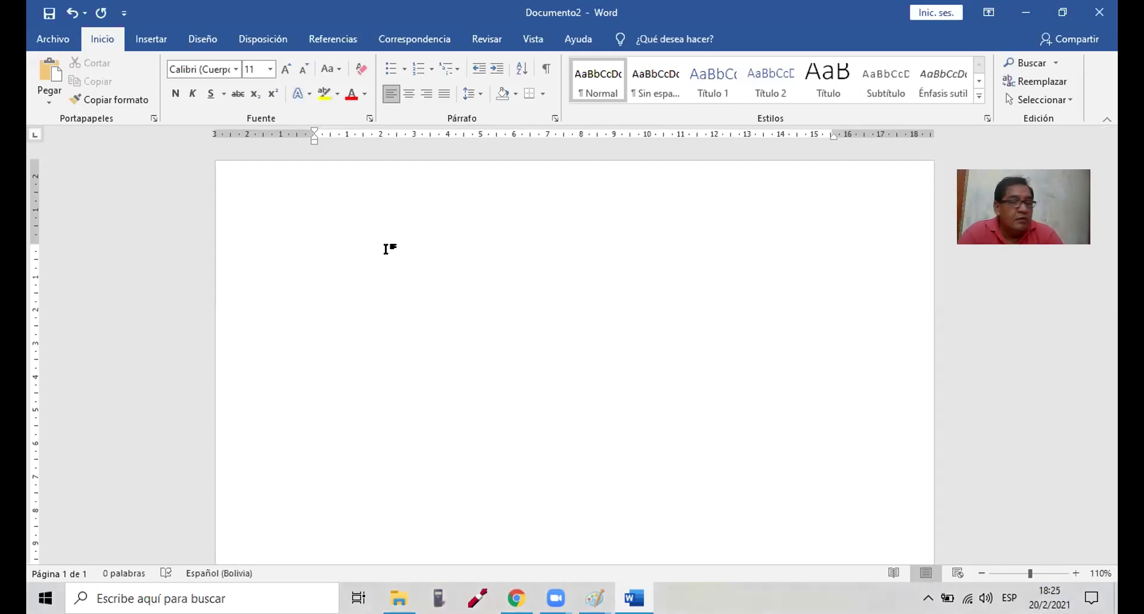
{"action": "type", "text": "in"}
{"action": "key", "text": "shift+F3"}
- Finish typing the heading so it reads INSTITUTO PRIVADO IPTABOL
{"action": "type", "text": "ST"}
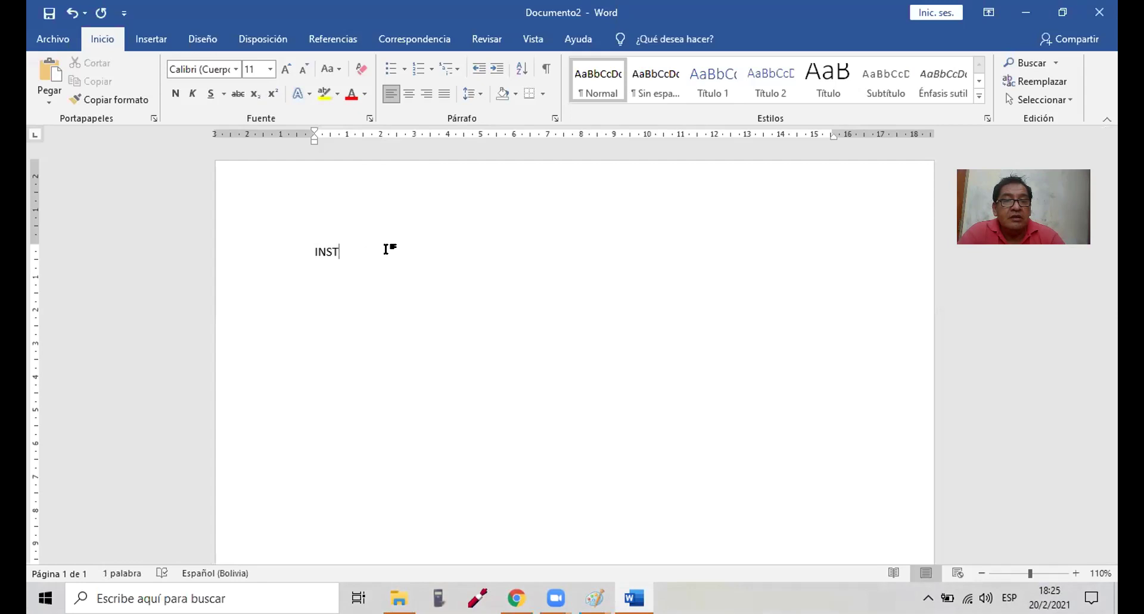
{"action": "type", "text": "ITUTO "}
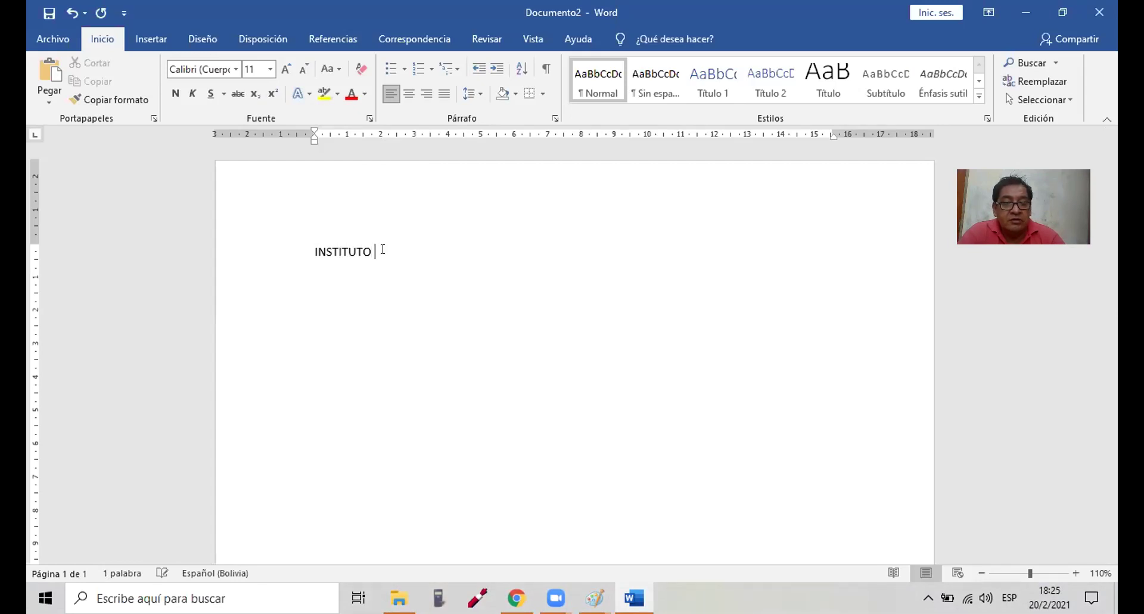
{"action": "type", "text": "PRIVADO"}
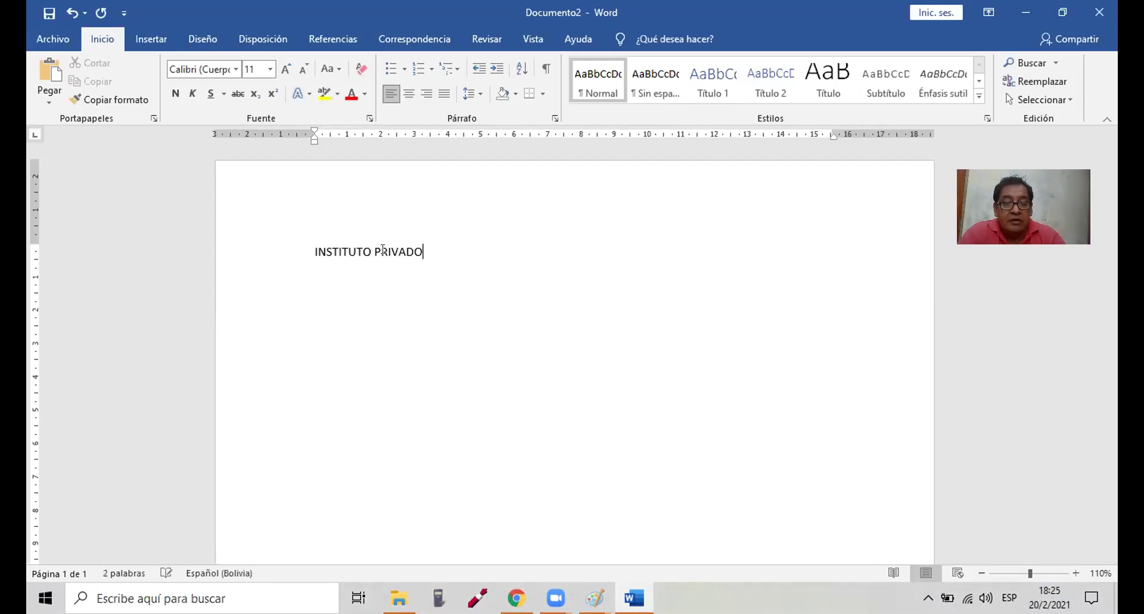
{"action": "type", "text": " IPTABOL"}
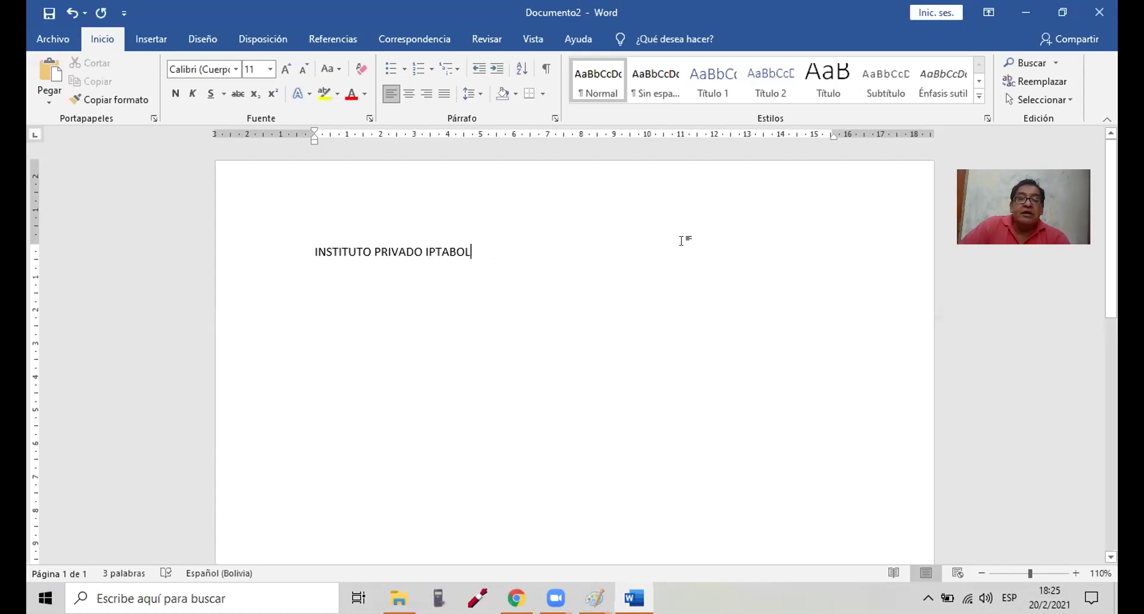
- Search online pictures for 'LOGO DE IPTADOL' and cancel when no results appear
{"action": "left_click", "coordinate": [149, 39]}
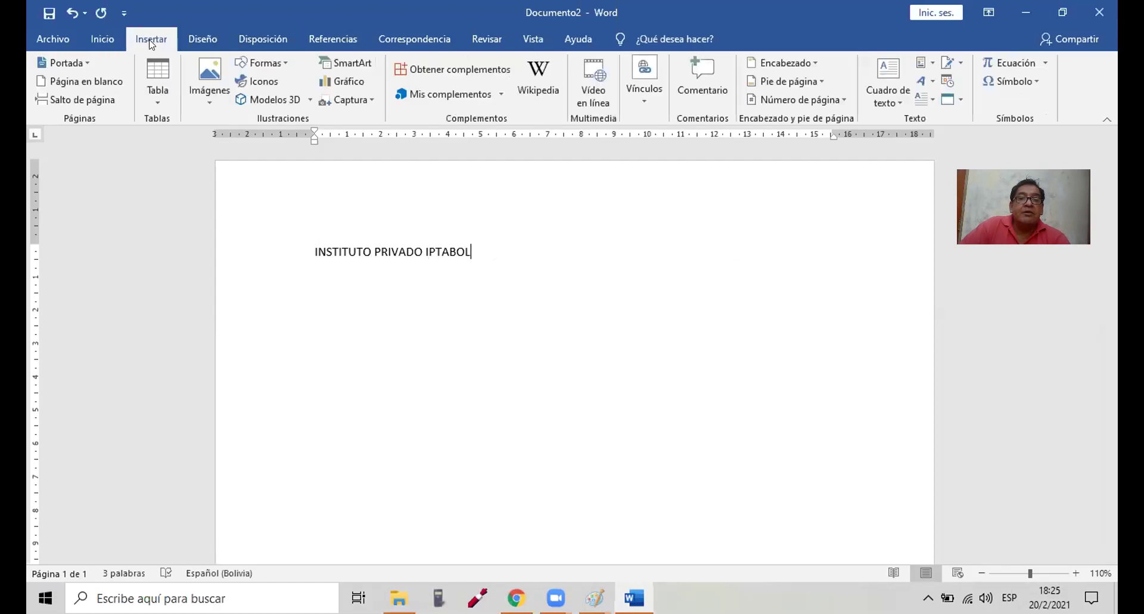
{"action": "left_click", "coordinate": [216, 94]}
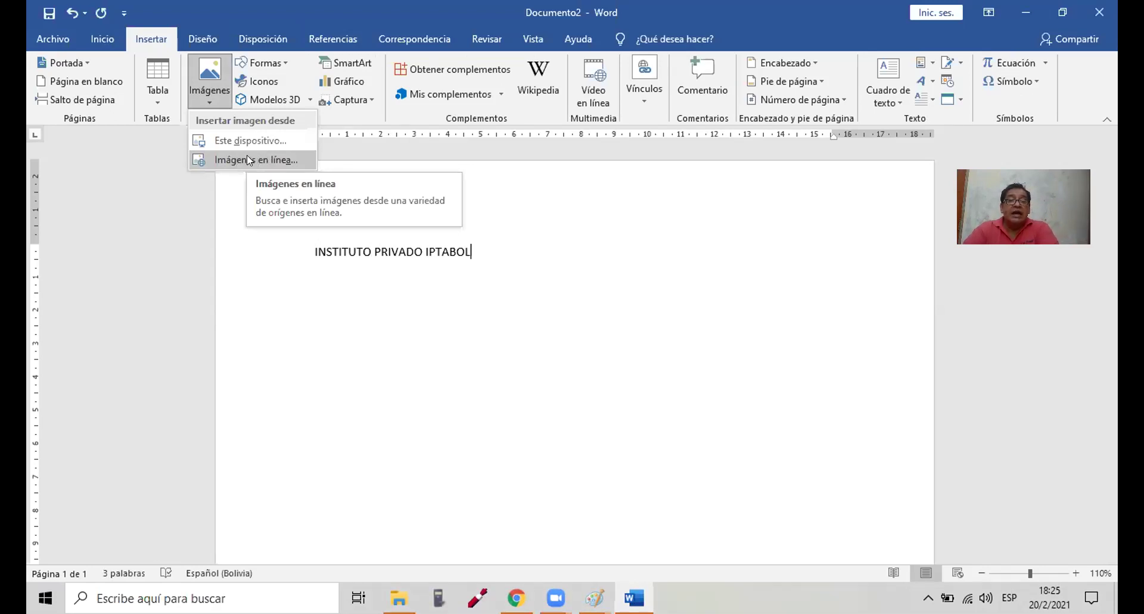
{"action": "left_click", "coordinate": [246, 155]}
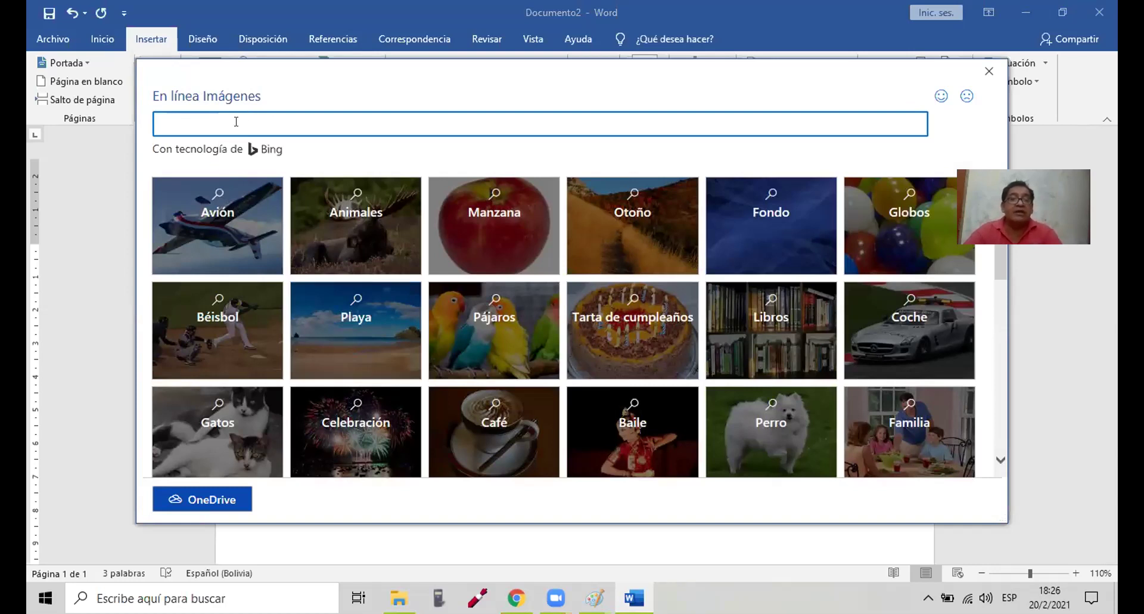
{"action": "type", "text": "LOGO "}
{"action": "type", "text": "DE IP"}
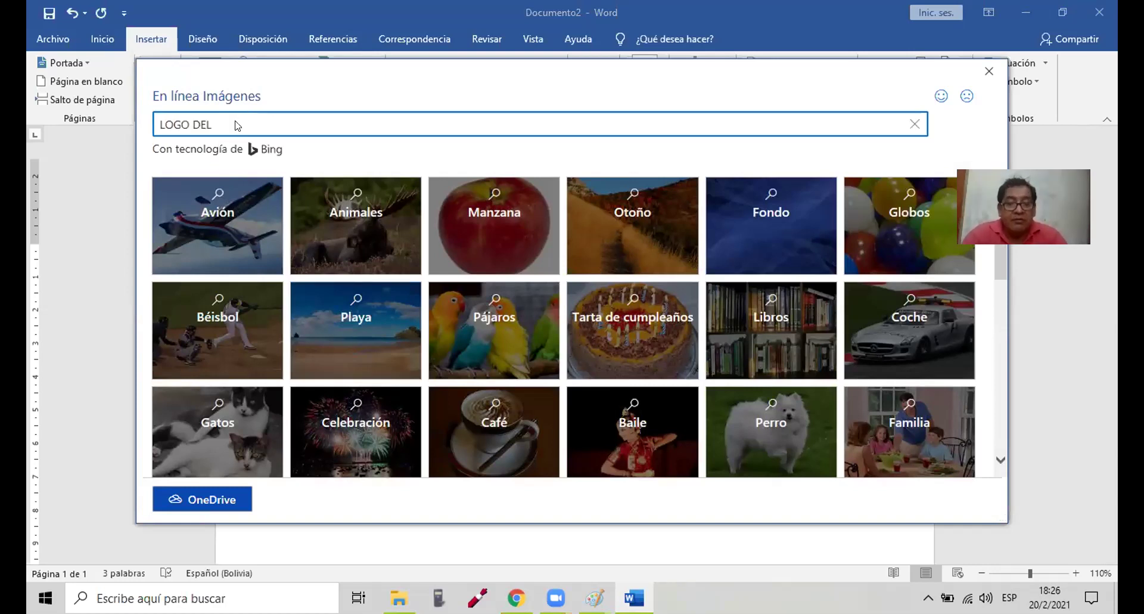
{"action": "type", "text": "TADOL"}
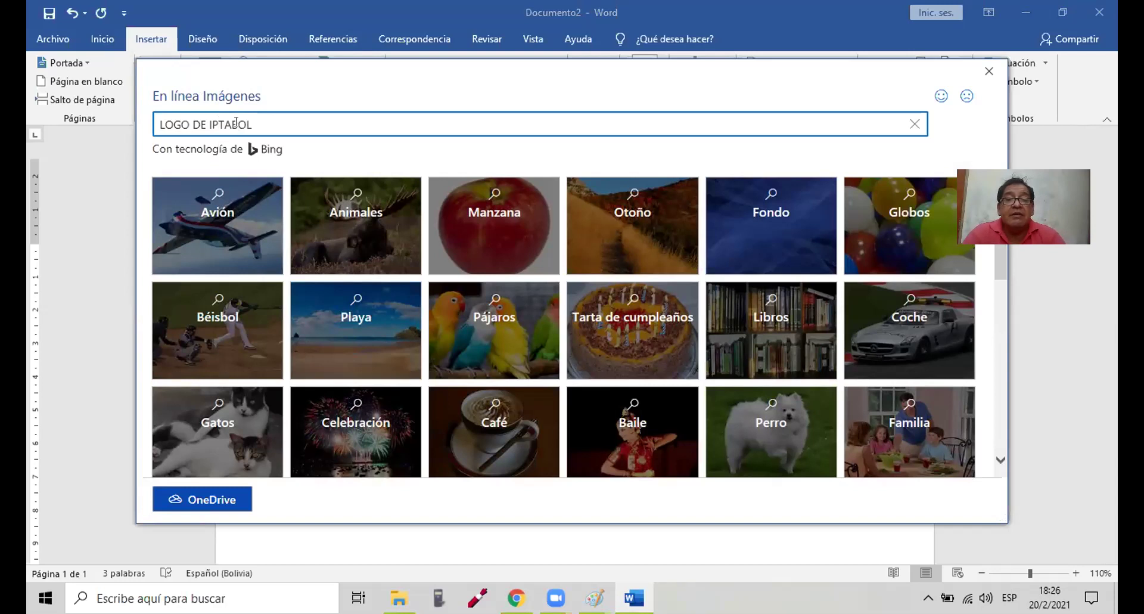
{"action": "key", "text": "Return"}
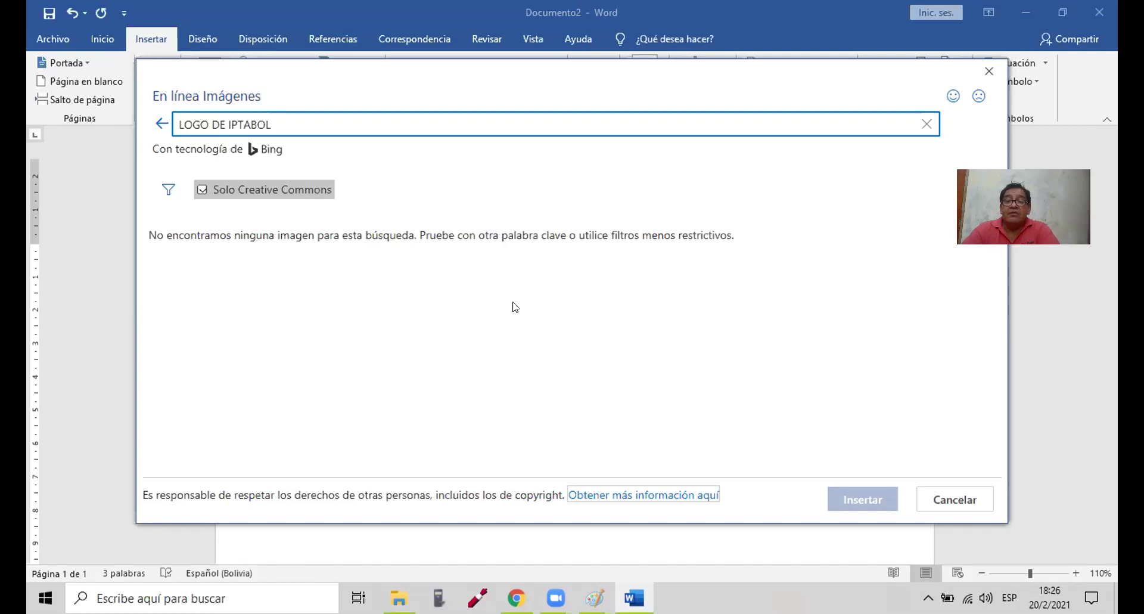
{"action": "left_click", "coordinate": [930, 501]}
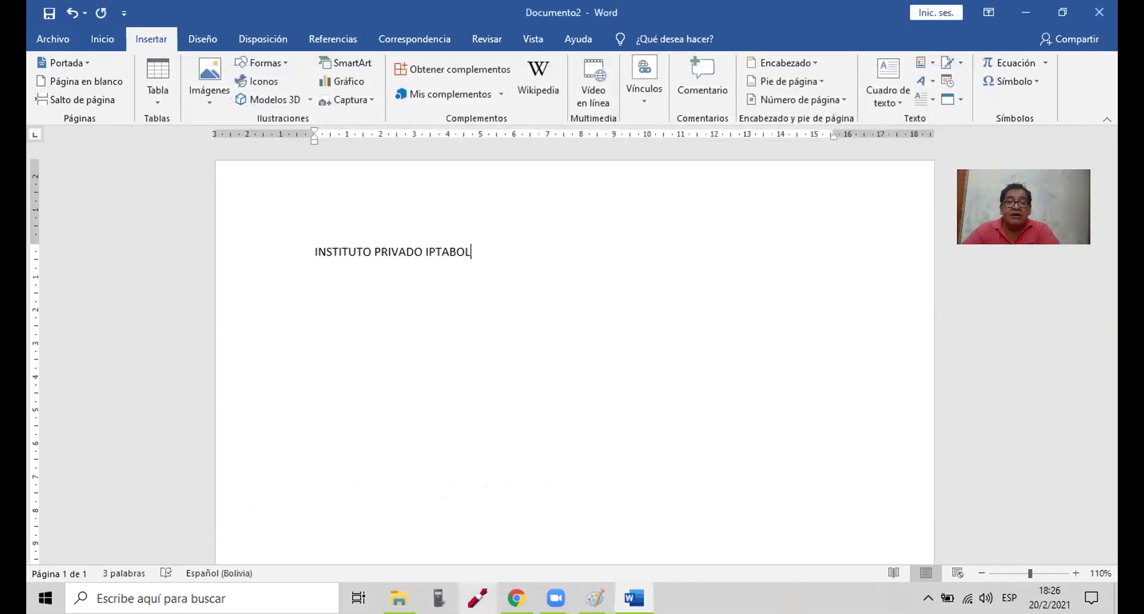
{"action": "key", "text": "alt+Tab"}
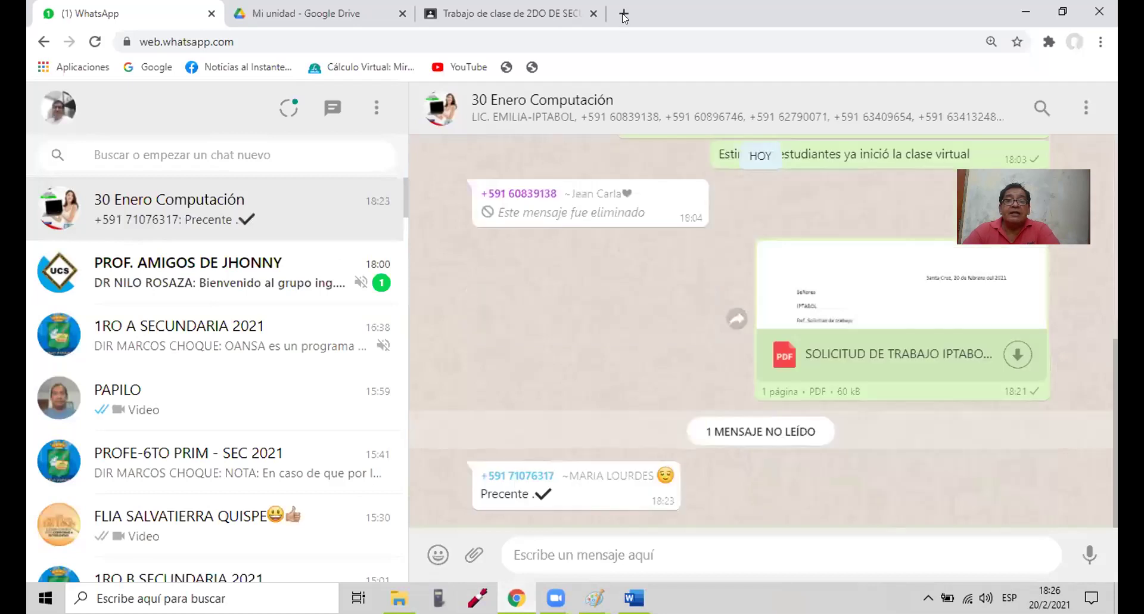
- In a new browser tab, search Google Images for 'logo del instituto iptabol'
{"action": "left_click", "coordinate": [624, 14]}
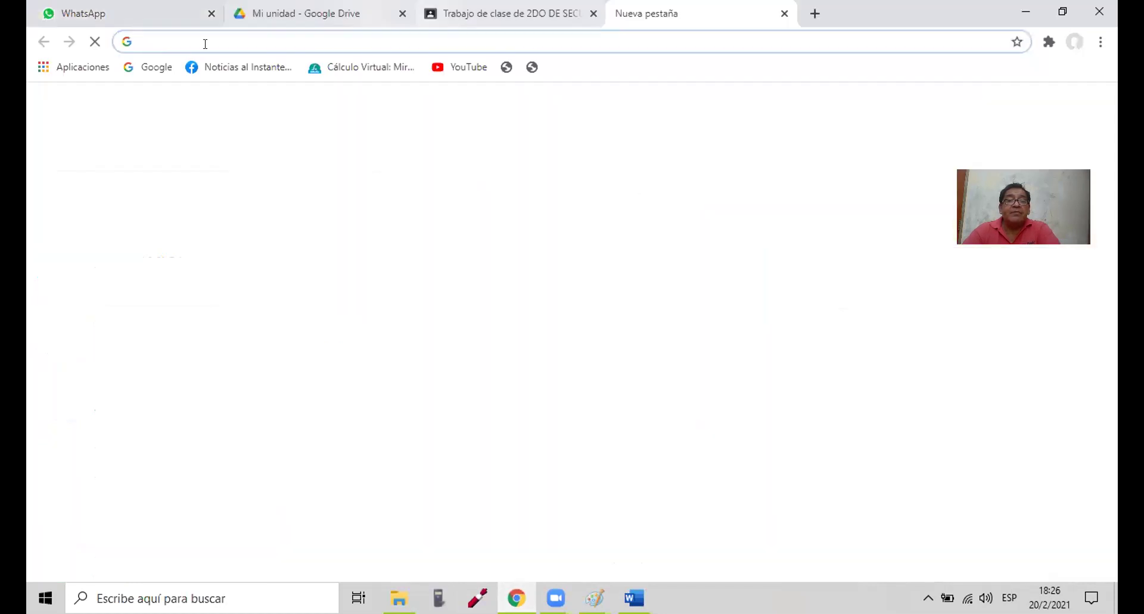
{"action": "left_click", "coordinate": [158, 68]}
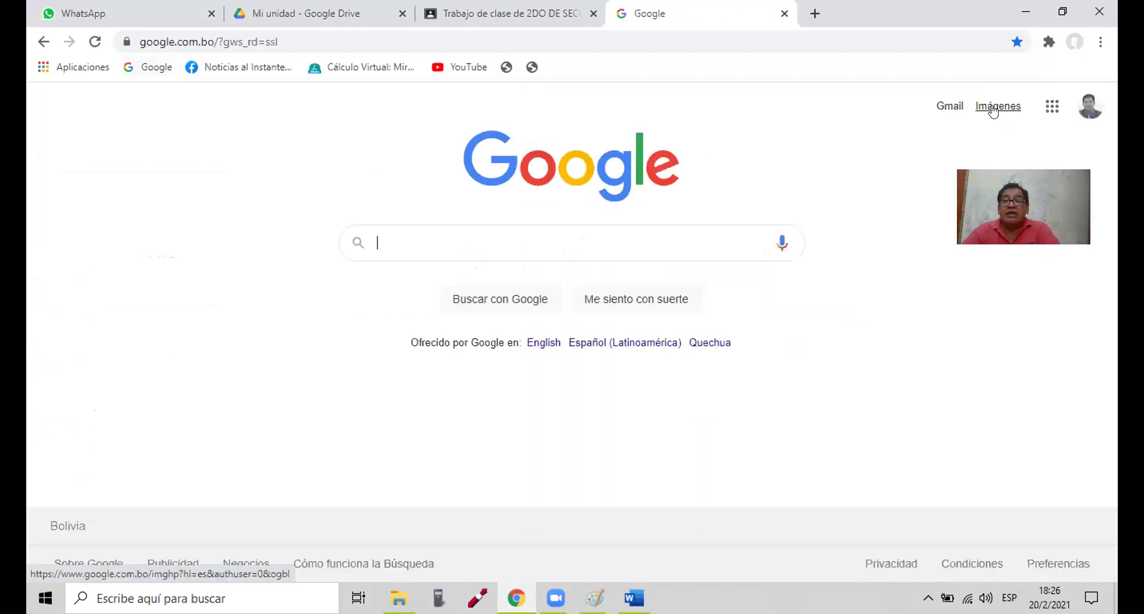
{"action": "left_click", "coordinate": [993, 111]}
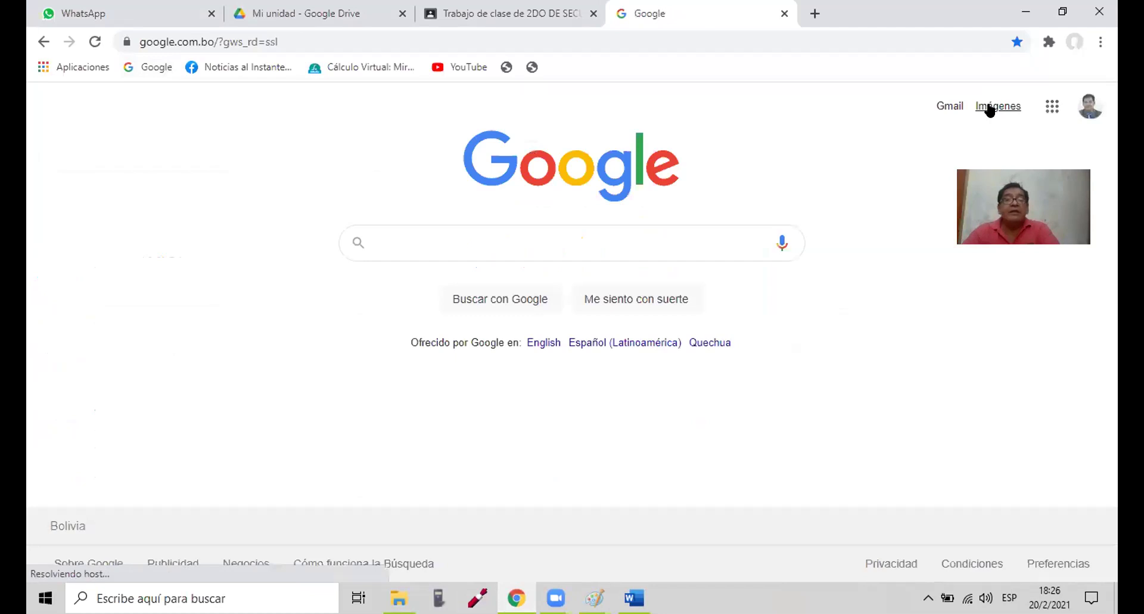
{"action": "left_click", "coordinate": [459, 310]}
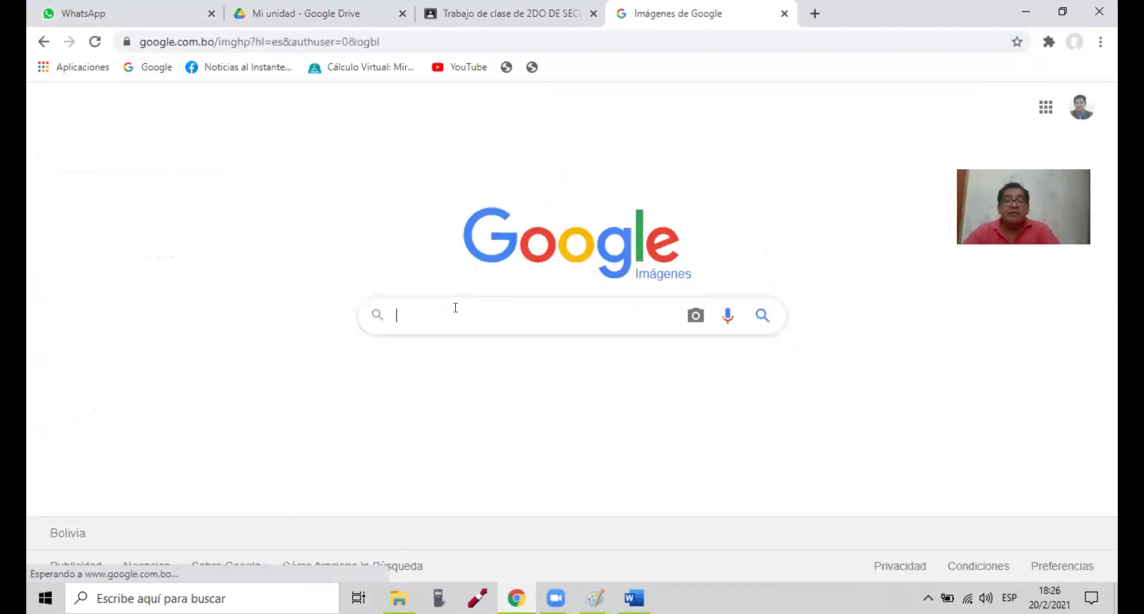
{"action": "type", "text": "L"}
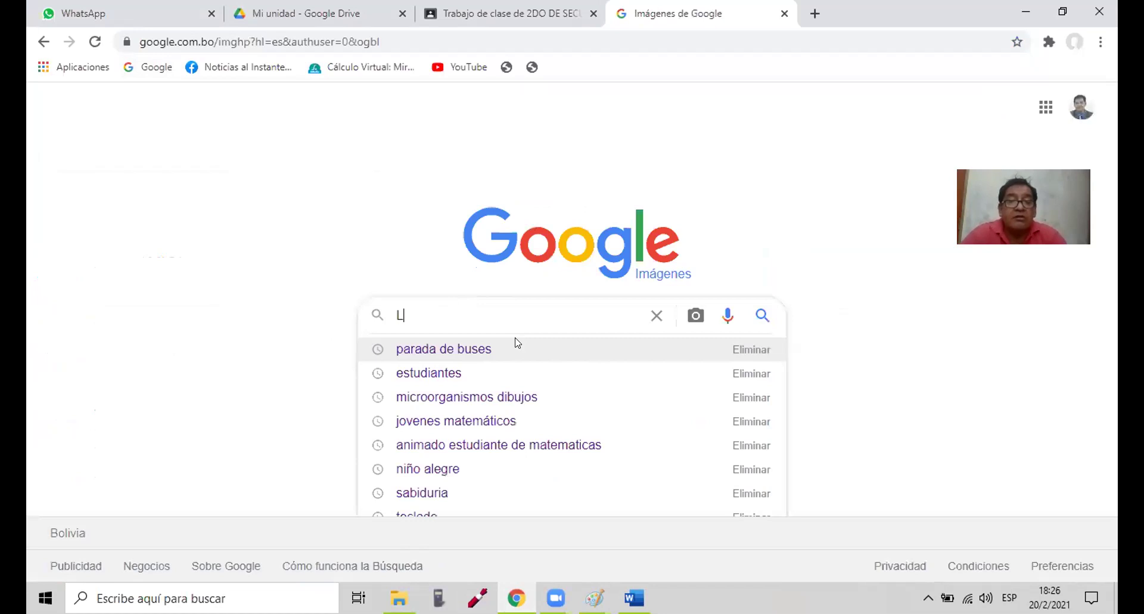
{"action": "type", "text": "OG"}
{"action": "key", "text": "BackSpace"}
{"action": "type", "text": "O"}
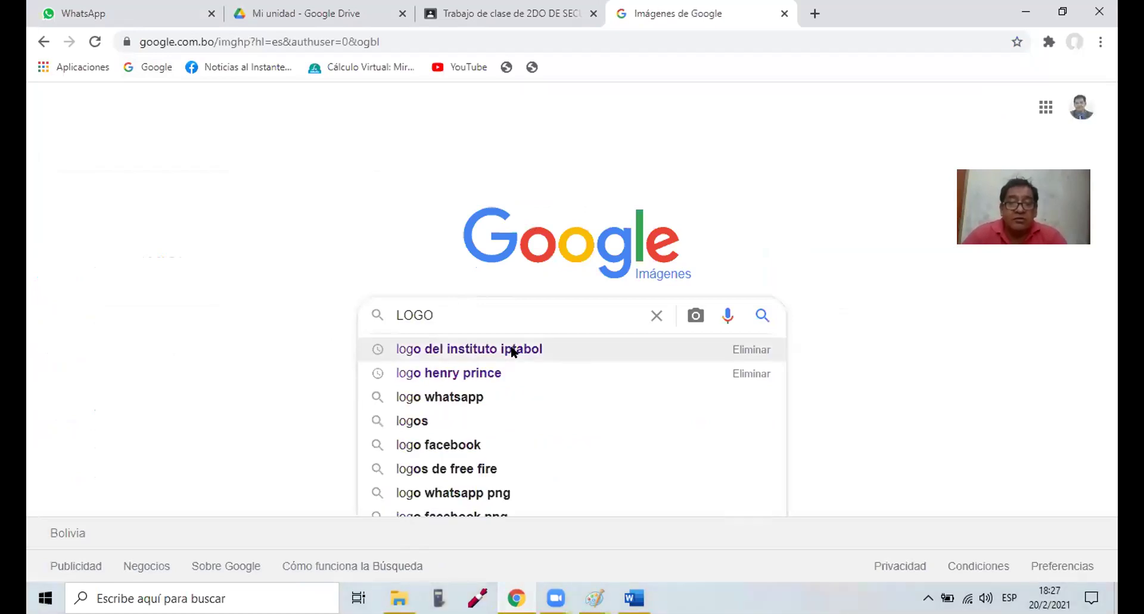
{"action": "left_click", "coordinate": [511, 350]}
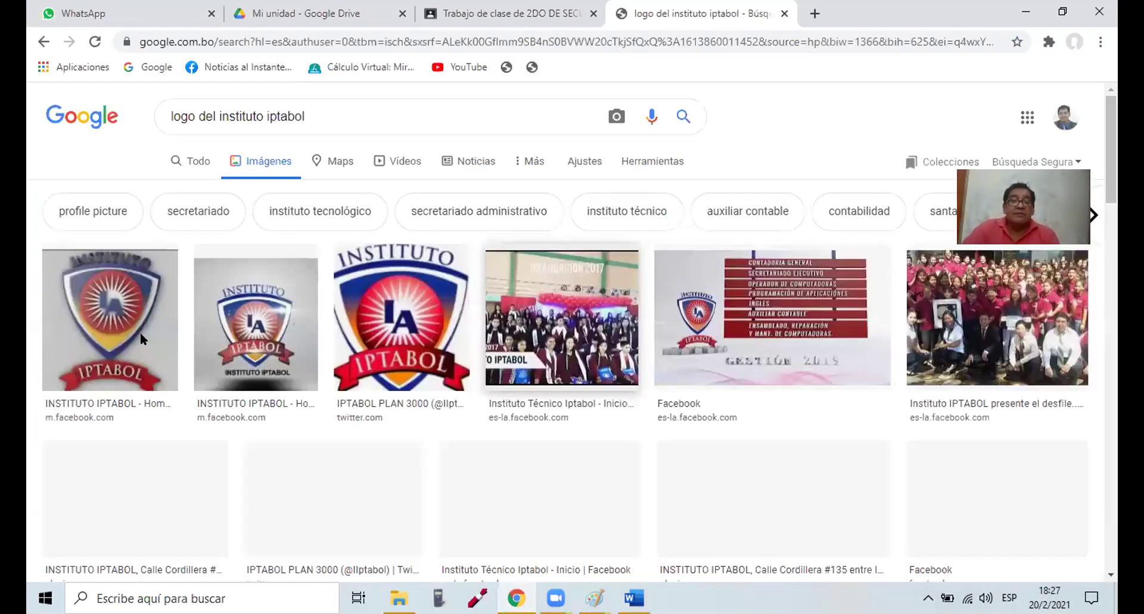
- Copy the third result's IPTABOL logo image and return to Word
{"action": "left_click", "coordinate": [391, 326]}
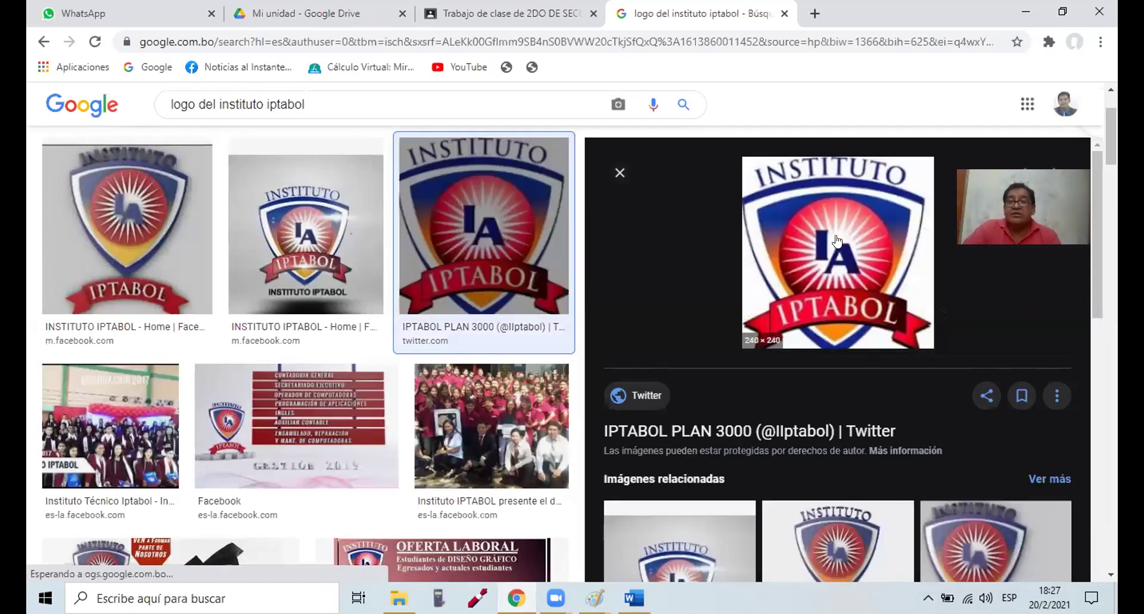
{"action": "right_click", "coordinate": [838, 240]}
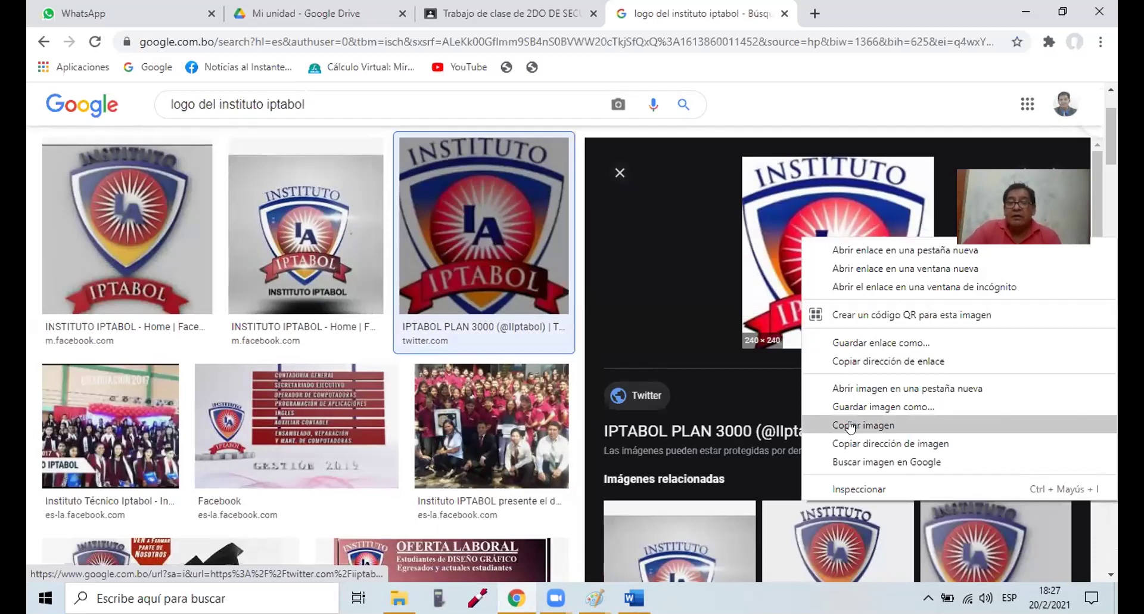
{"action": "left_click", "coordinate": [850, 426]}
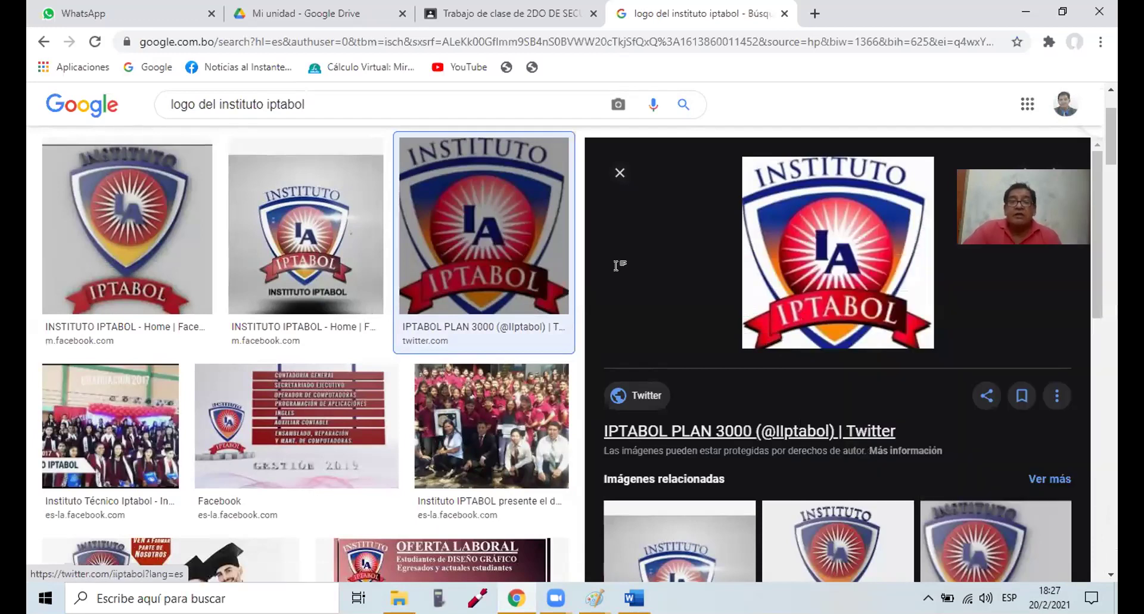
{"action": "key", "text": "alt+Tab"}
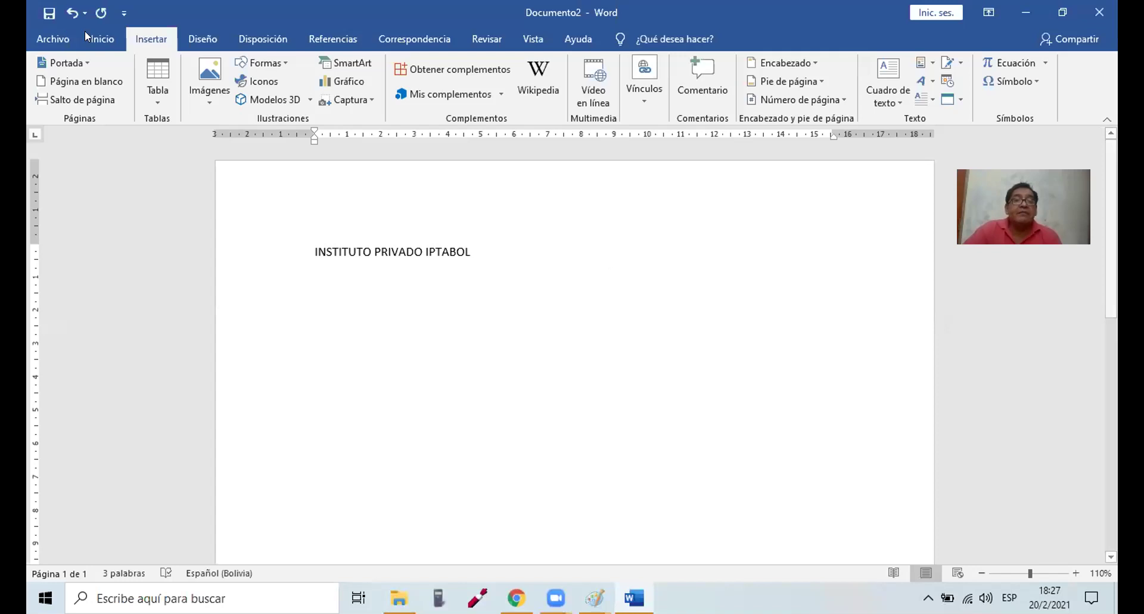
- Paste the logo and set its wrapping to In Front of Text
{"action": "left_click", "coordinate": [99, 38]}
{"action": "left_click", "coordinate": [50, 75]}
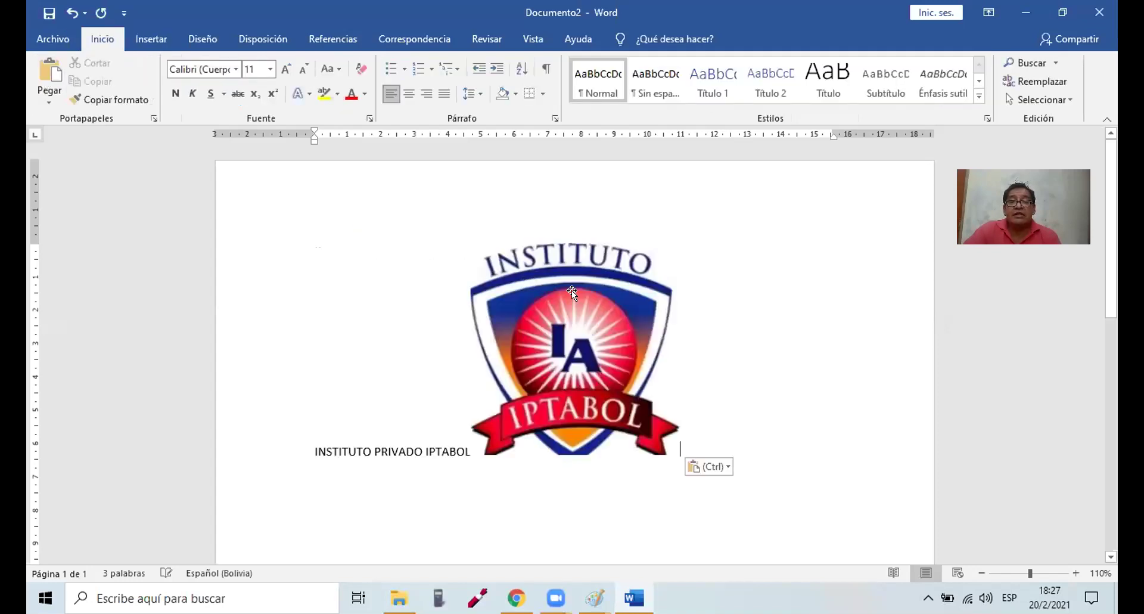
{"action": "left_click", "coordinate": [571, 291]}
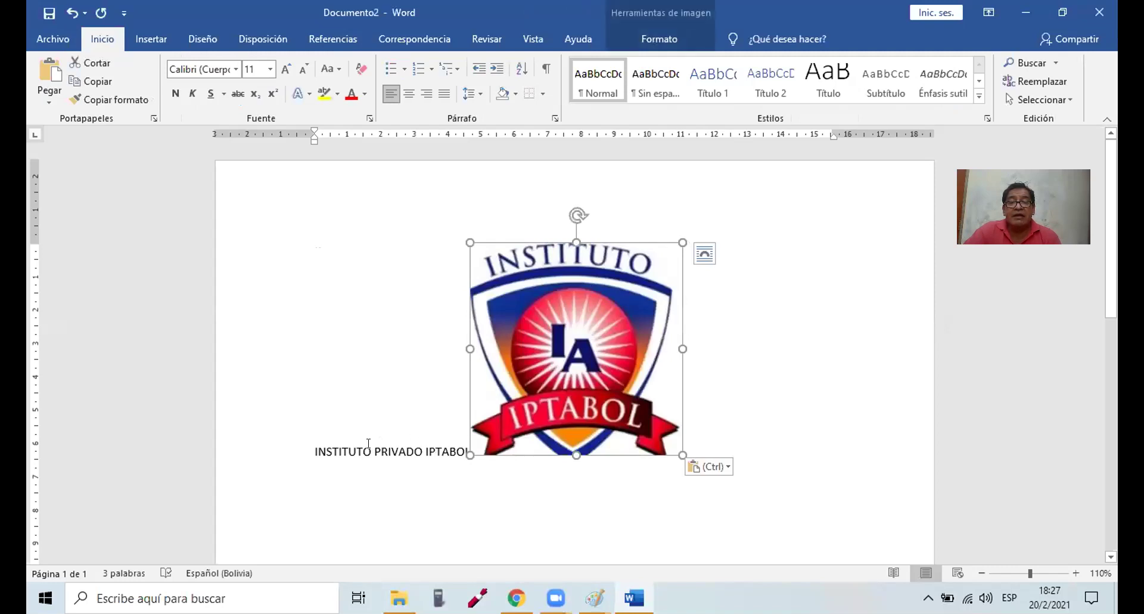
{"action": "left_click", "coordinate": [705, 254]}
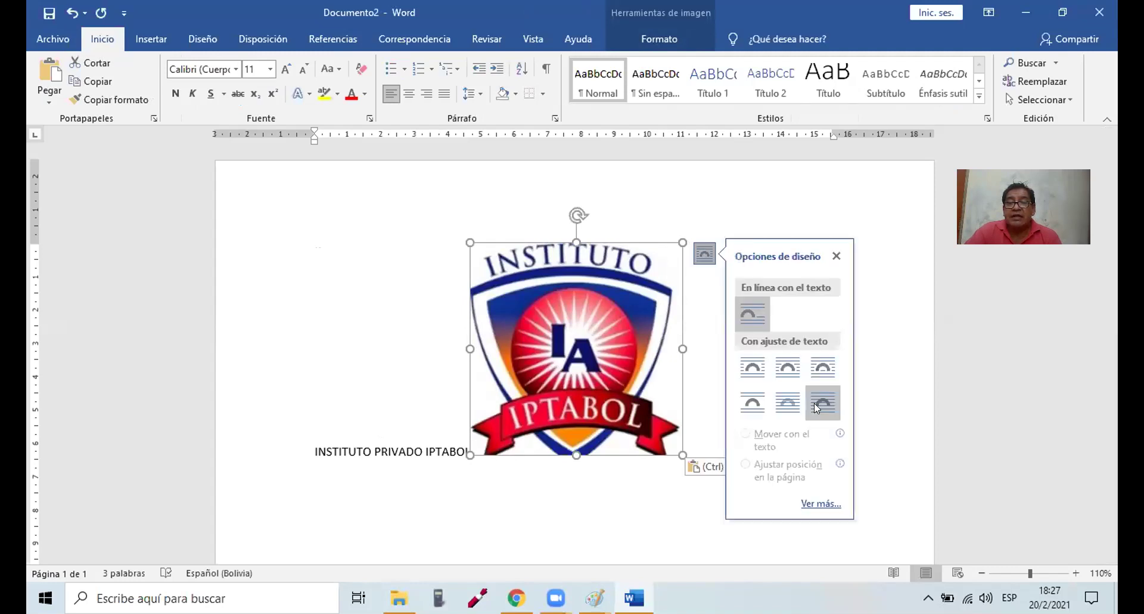
{"action": "left_click", "coordinate": [816, 408]}
- Shrink the logo to about two-thirds size and place it at the top right
{"action": "left_click_drag", "start_coordinate": [577, 326], "coordinate": [799, 325]}
{"action": "left_click_drag", "start_coordinate": [799, 288], "coordinate": [791, 288]}
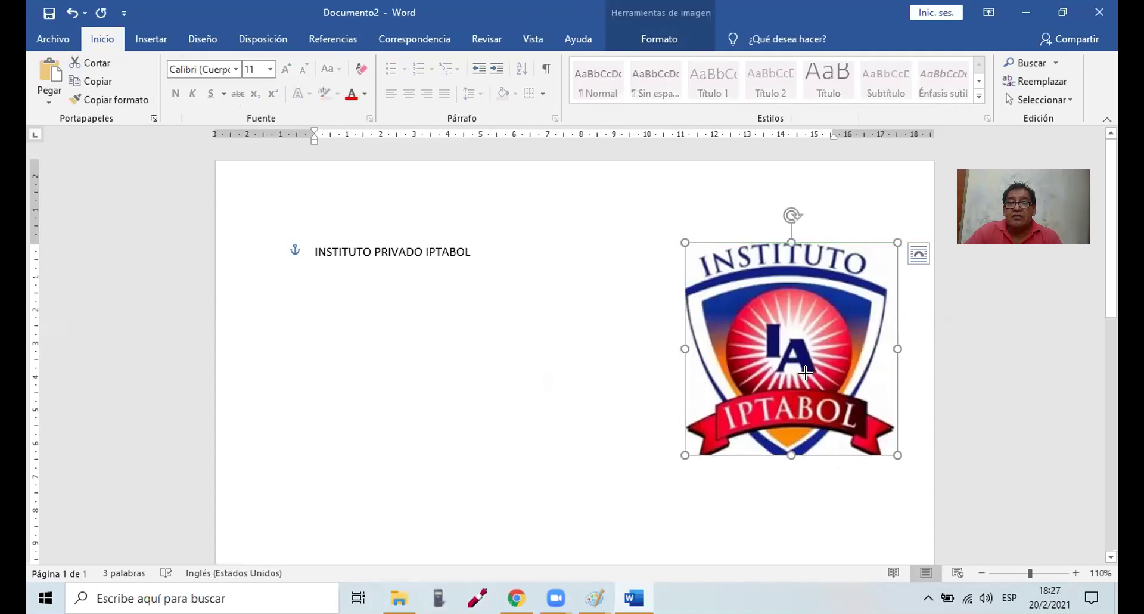
{"action": "left_click_drag", "start_coordinate": [898, 455], "coordinate": [824, 383]}
{"action": "left_click_drag", "start_coordinate": [768, 294], "coordinate": [815, 288]}
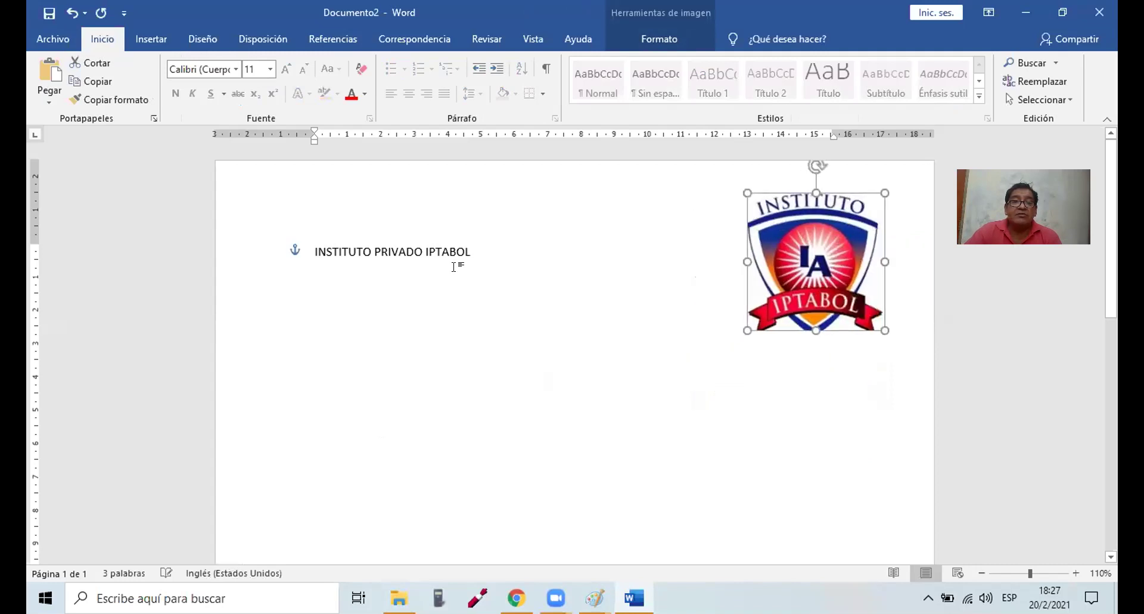
{"action": "left_click_drag", "start_coordinate": [473, 252], "coordinate": [306, 245]}
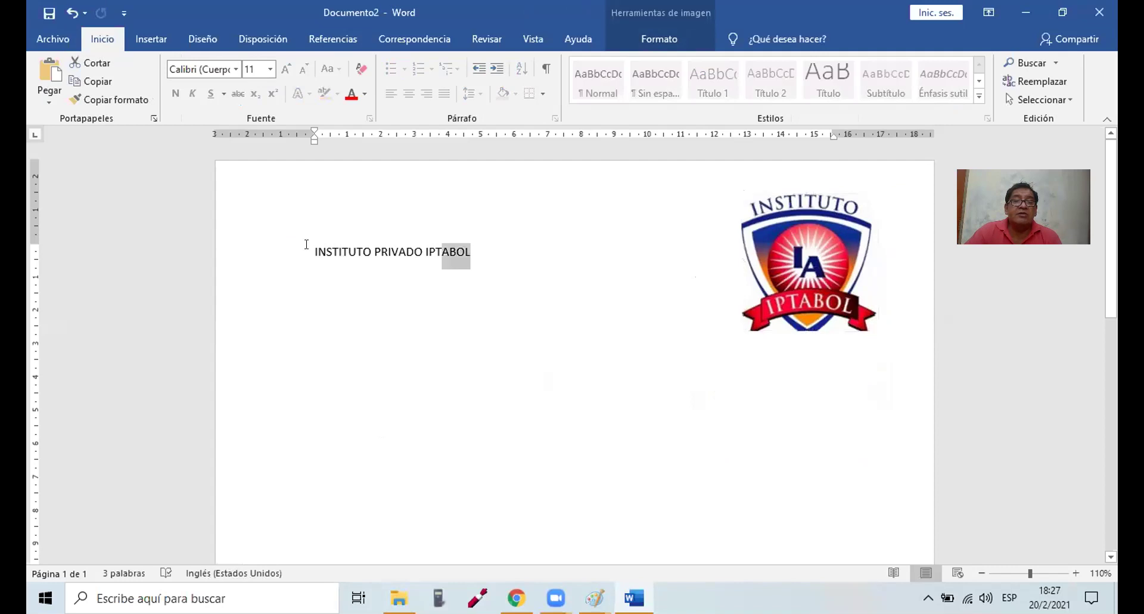
- Grow the selected title from 11 to 18 pt with Increase Font Size
{"action": "left_click", "coordinate": [286, 69]}
{"action": "left_click", "coordinate": [287, 69]}
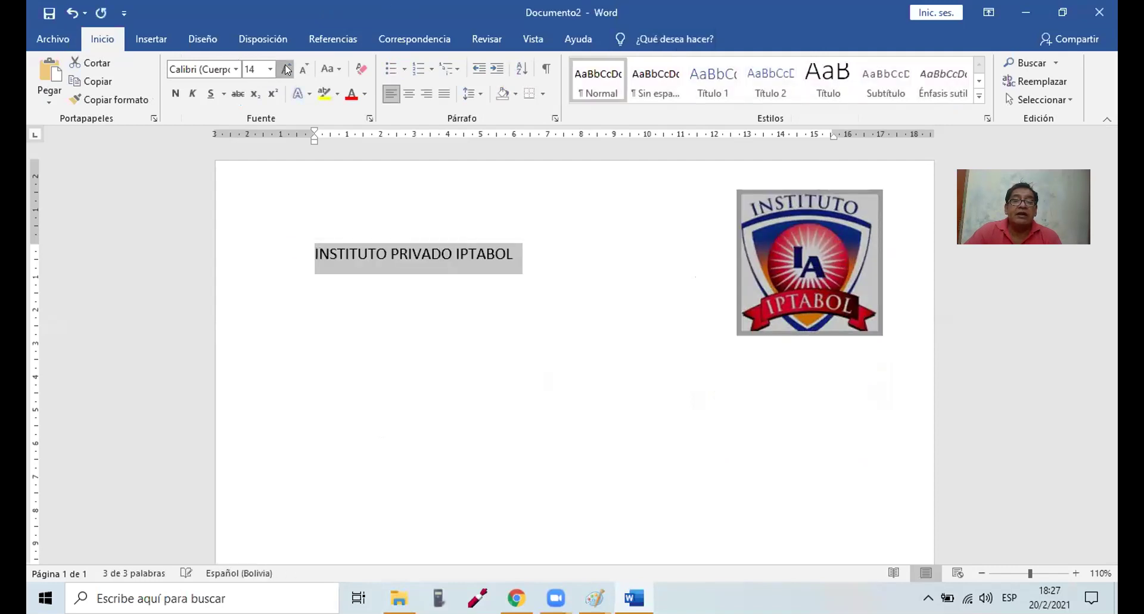
{"action": "left_click", "coordinate": [286, 69]}
{"action": "left_click", "coordinate": [286, 69]}
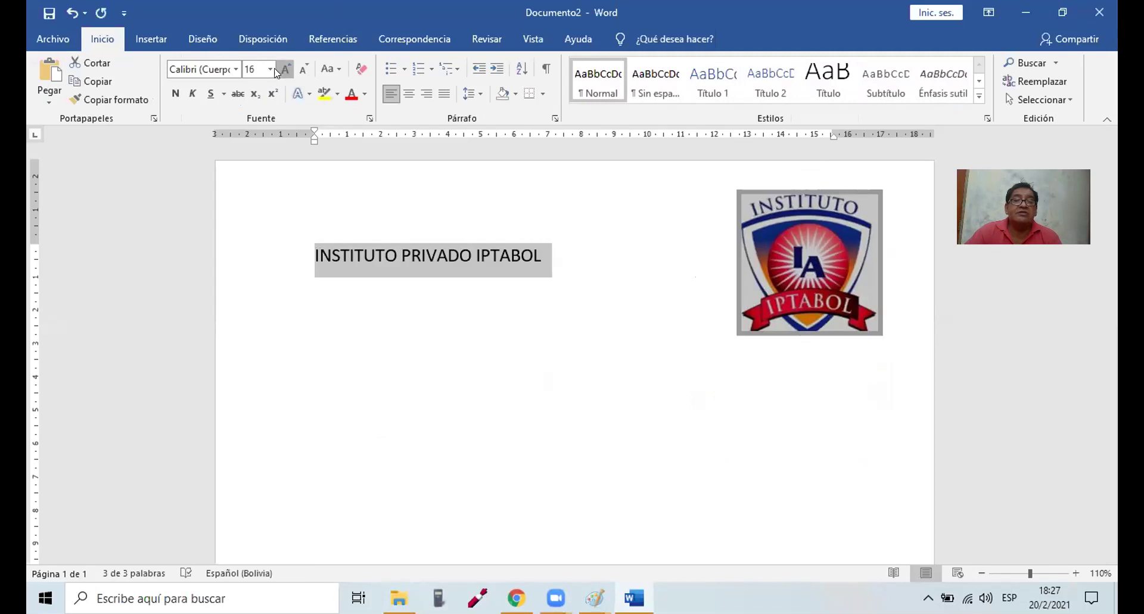
{"action": "left_click", "coordinate": [236, 69]}
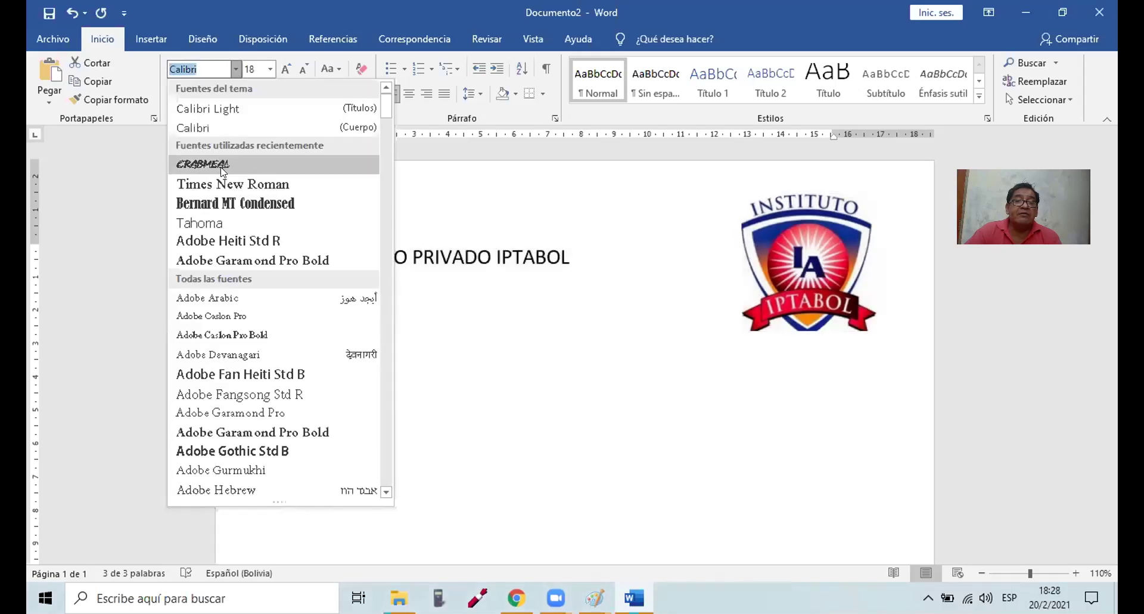
- Apply the Crabmeal font to the title and start an empty line beneath it
{"action": "left_click", "coordinate": [221, 170]}
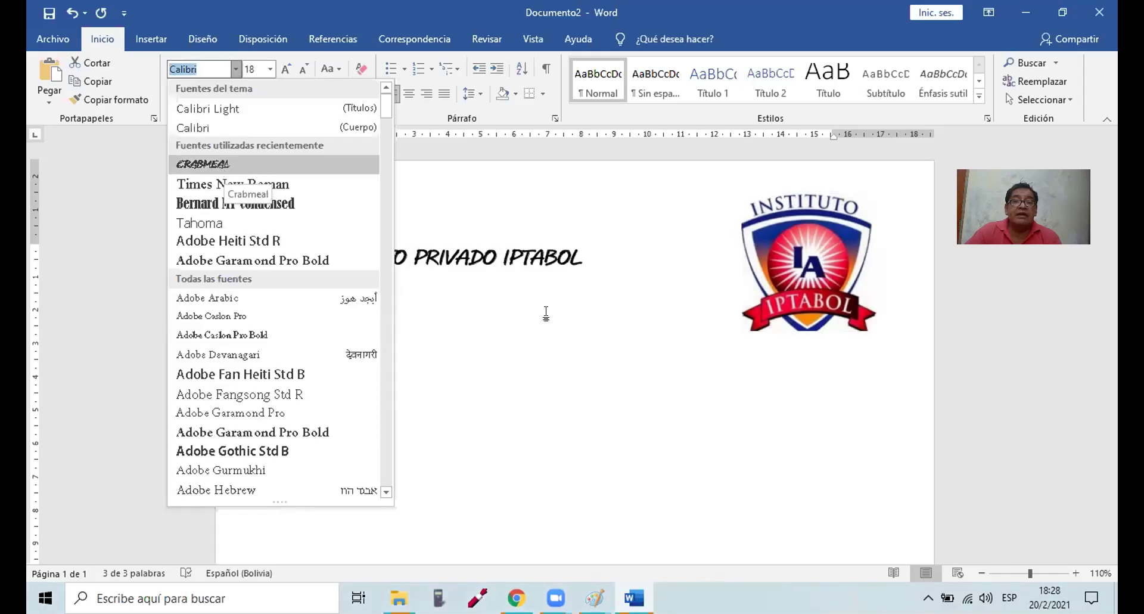
{"action": "left_click", "coordinate": [641, 290]}
{"action": "key", "text": "Return"}
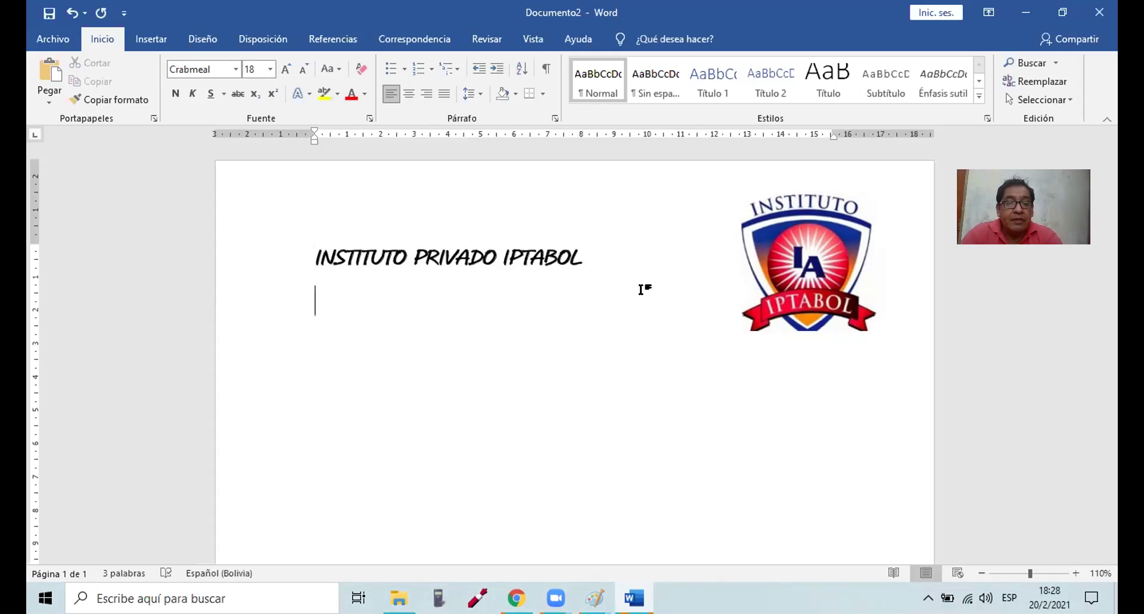
{"action": "type", "text": "ES"}
{"action": "key", "text": "BackSpace"}
{"action": "key", "text": "BackSpace"}
{"action": "key", "text": "BackSpace"}
{"action": "key", "text": "Return"}
{"action": "type", "text": "MAT"}
{"action": "key", "text": "BackSpace"}
{"action": "key", "text": "BackSpace"}
{"action": "key", "text": "BackSpace"}
{"action": "key", "text": "BackSpace"}
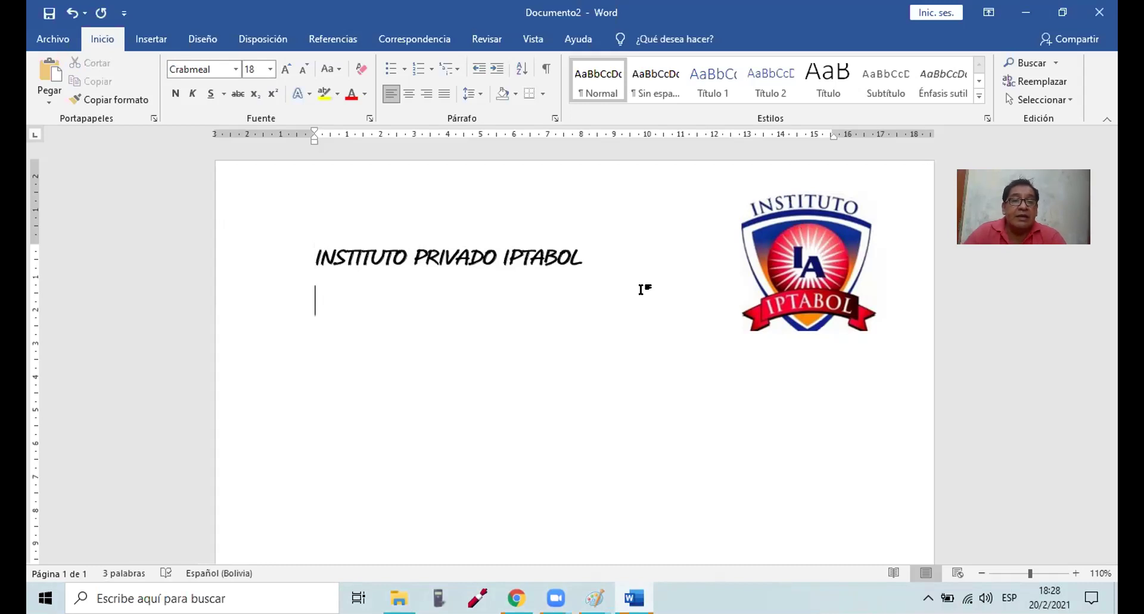
- In Times New Roman, type the line 'Materia: Microsoft Word'
{"action": "left_click", "coordinate": [232, 70]}
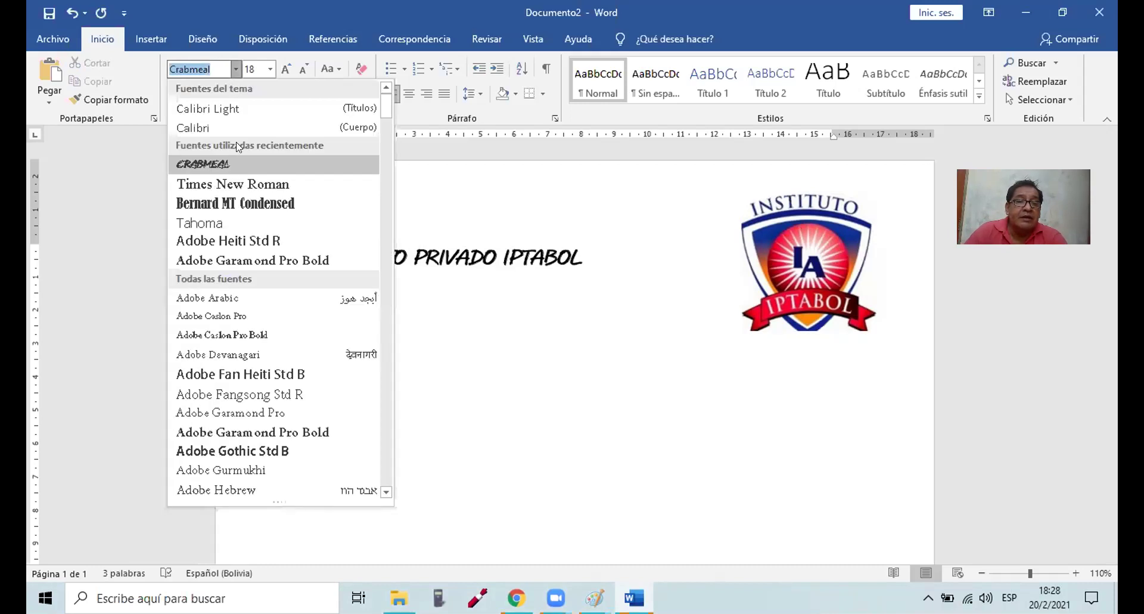
{"action": "left_click", "coordinate": [271, 182]}
{"action": "type", "text": "M"}
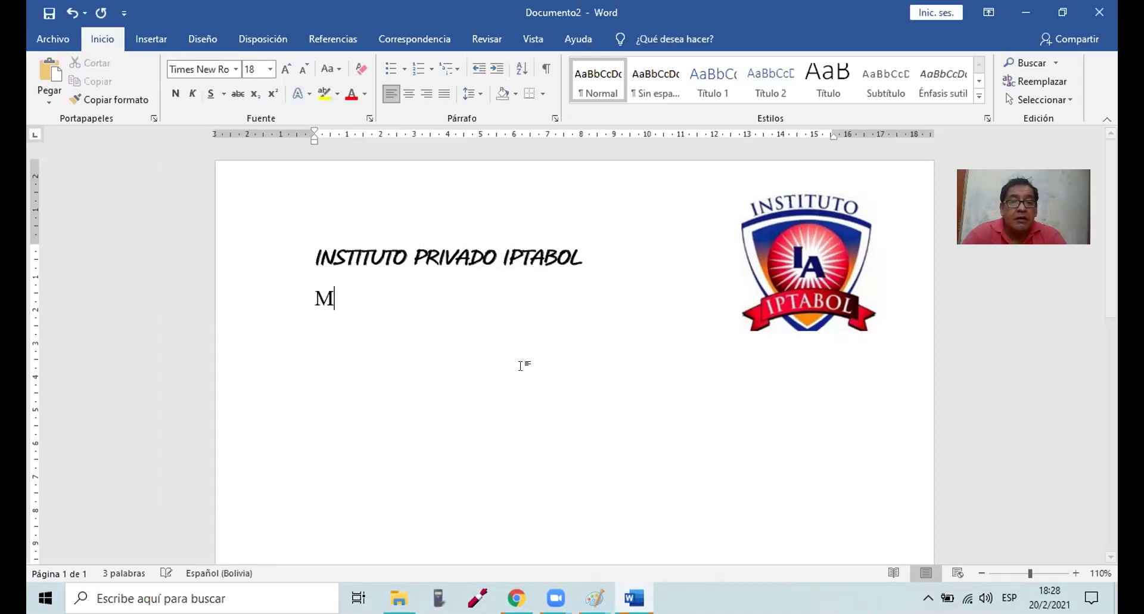
{"action": "type", "text": "ateria: Mic"}
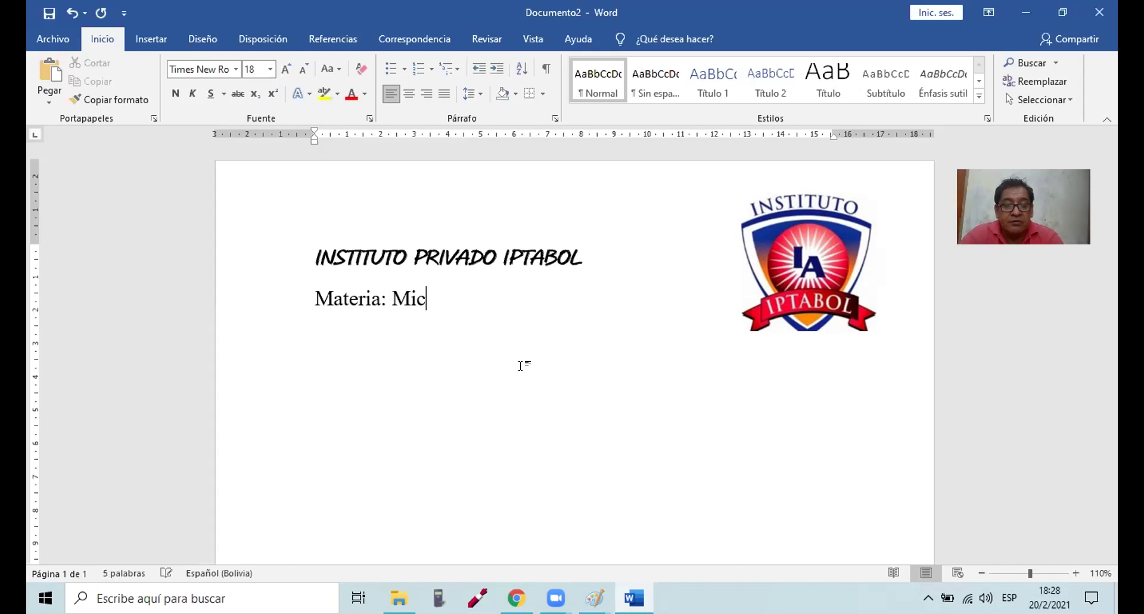
{"action": "type", "text": "rosoft"}
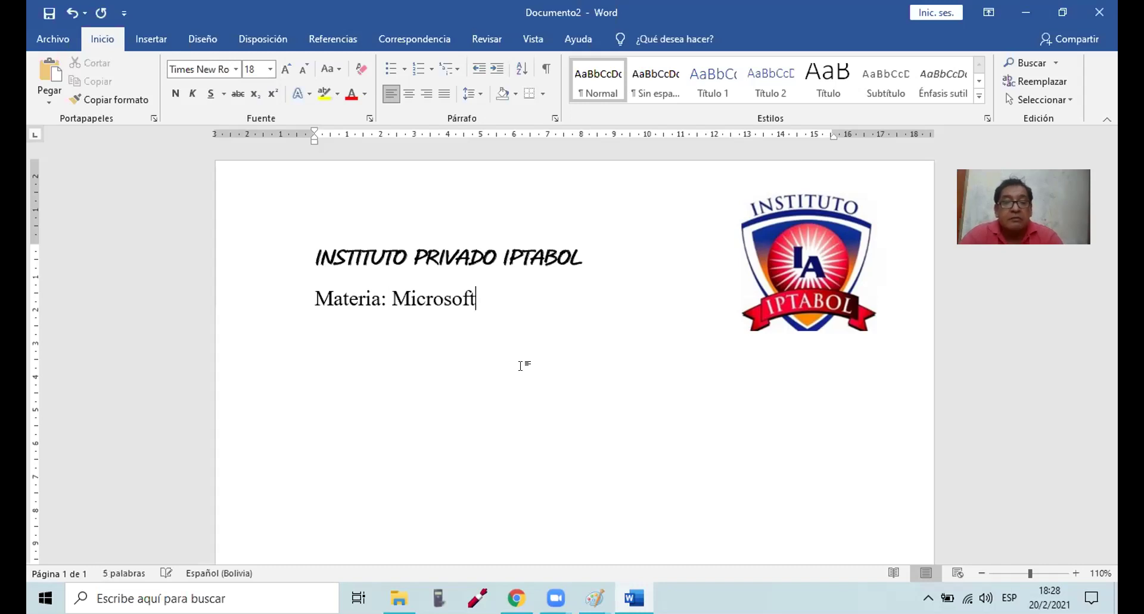
{"action": "type", "text": " Word"}
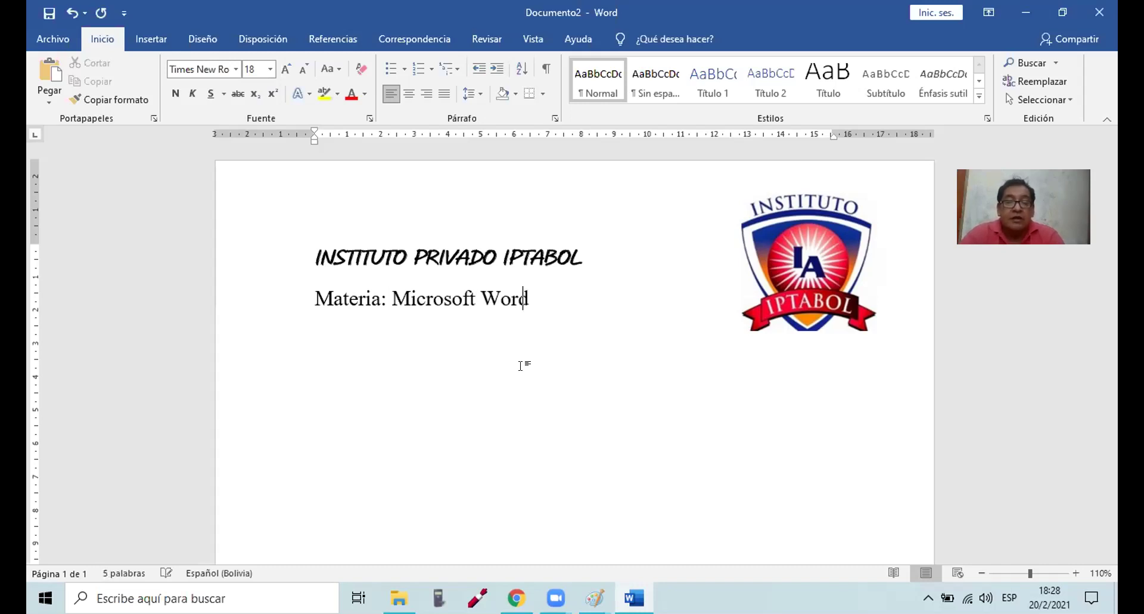
{"action": "key", "text": "Return"}
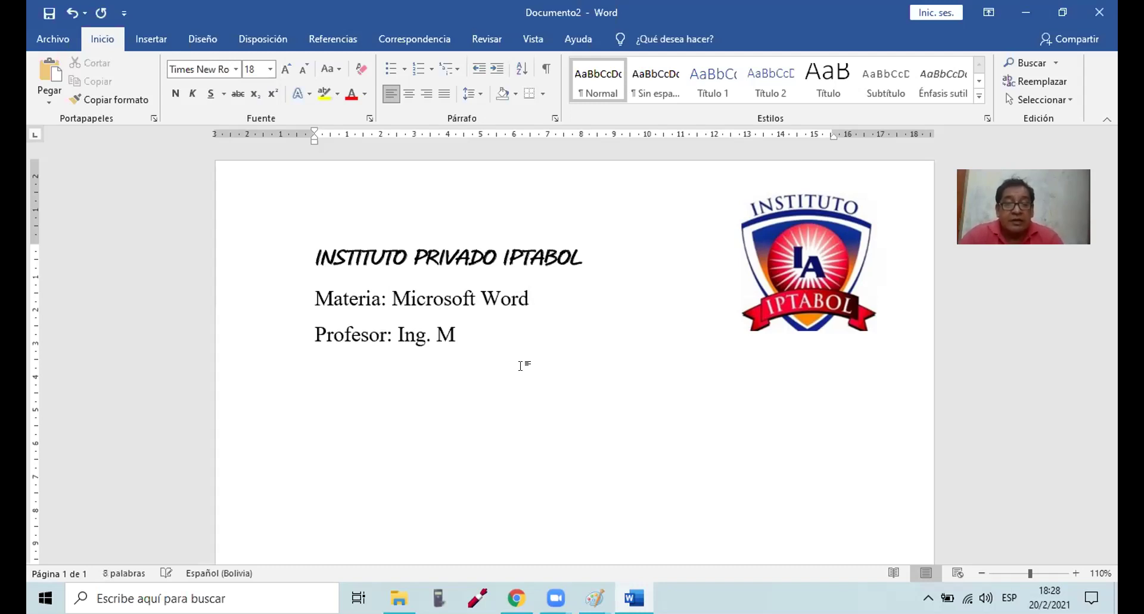
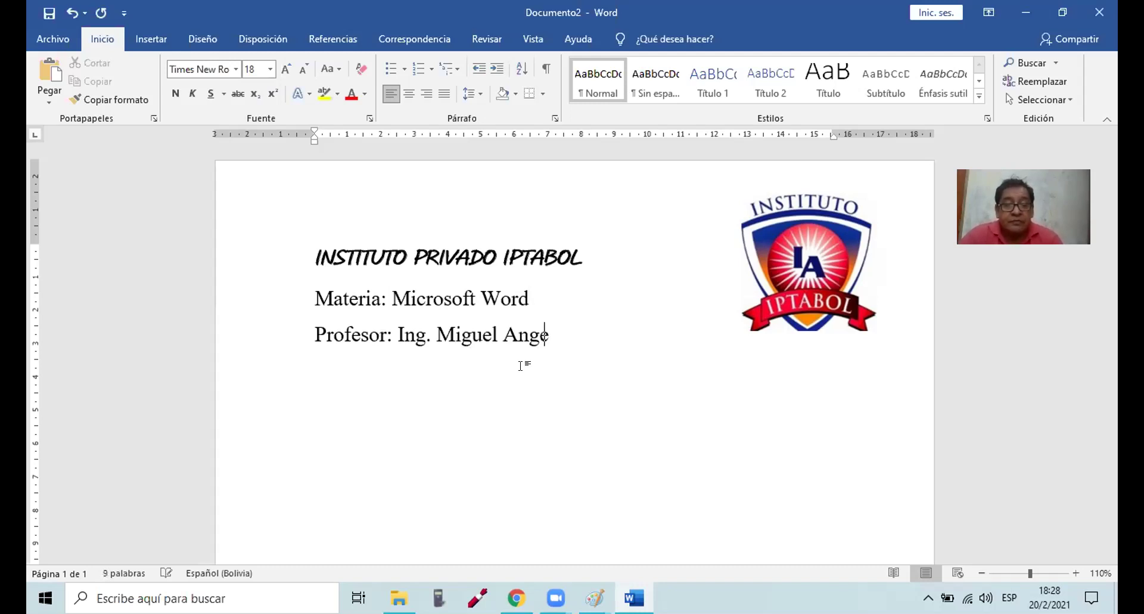
- Add the Profesor line with the teacher's name and the Estudiante line with the student's name
{"action": "key", "text": "Return"}
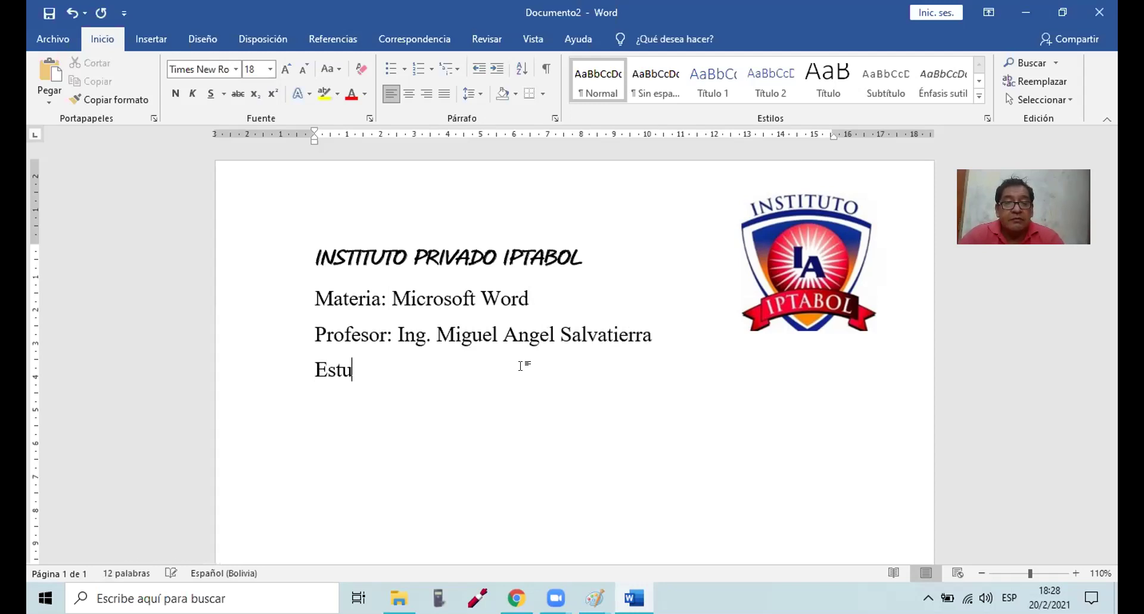
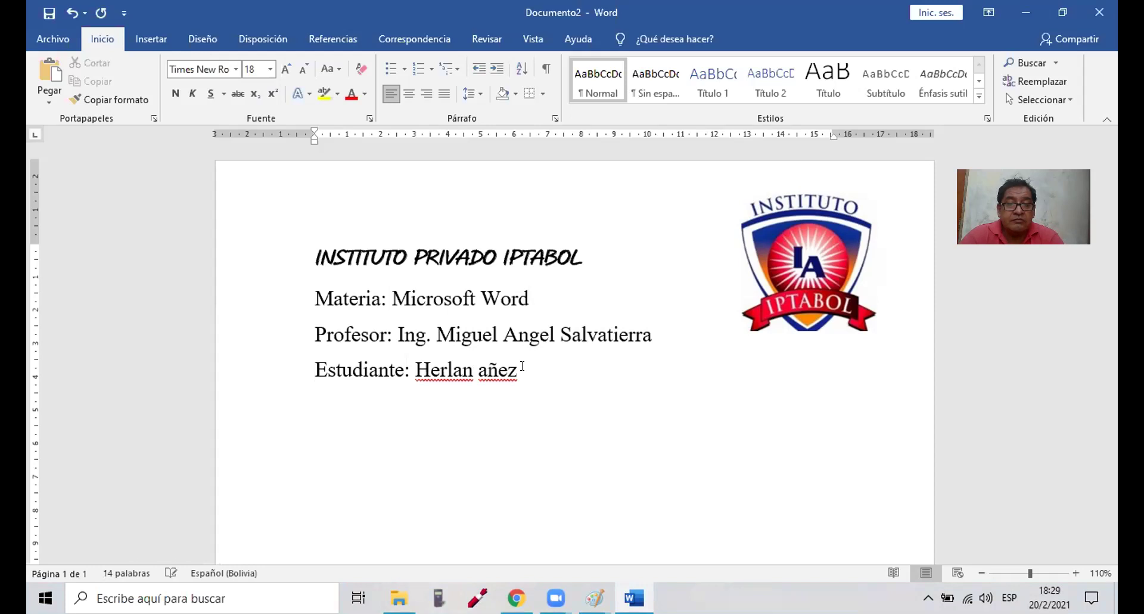
{"action": "key", "text": "Return"}
- Type the line 'Grupo: 30 de enero (sábado)', fixing typos along the way
{"action": "type", "text": "Grupo"}
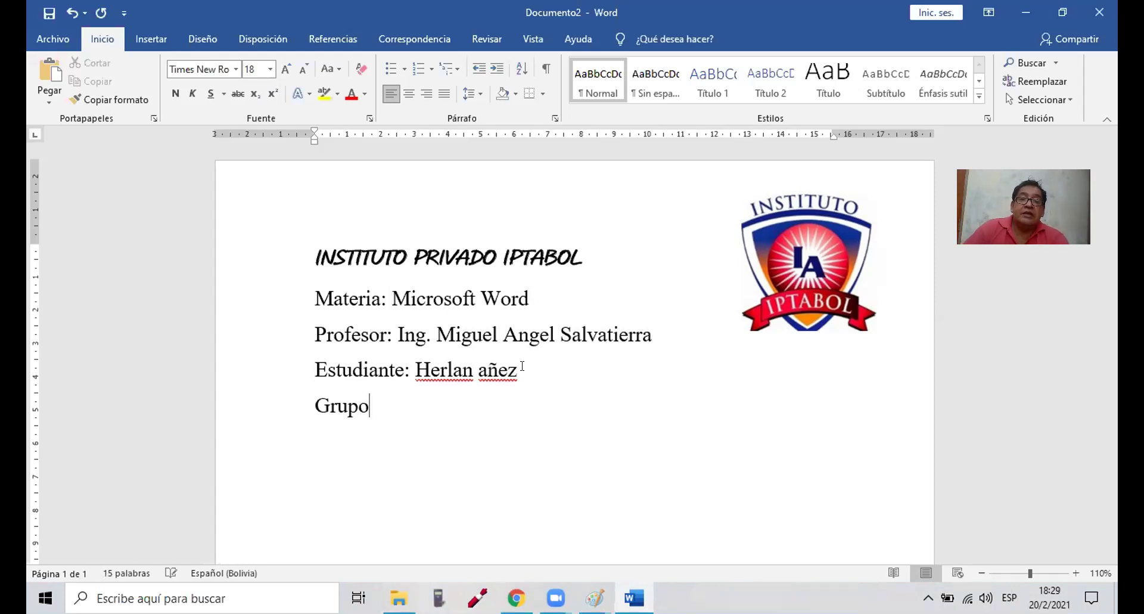
{"action": "type", "text": ";"}
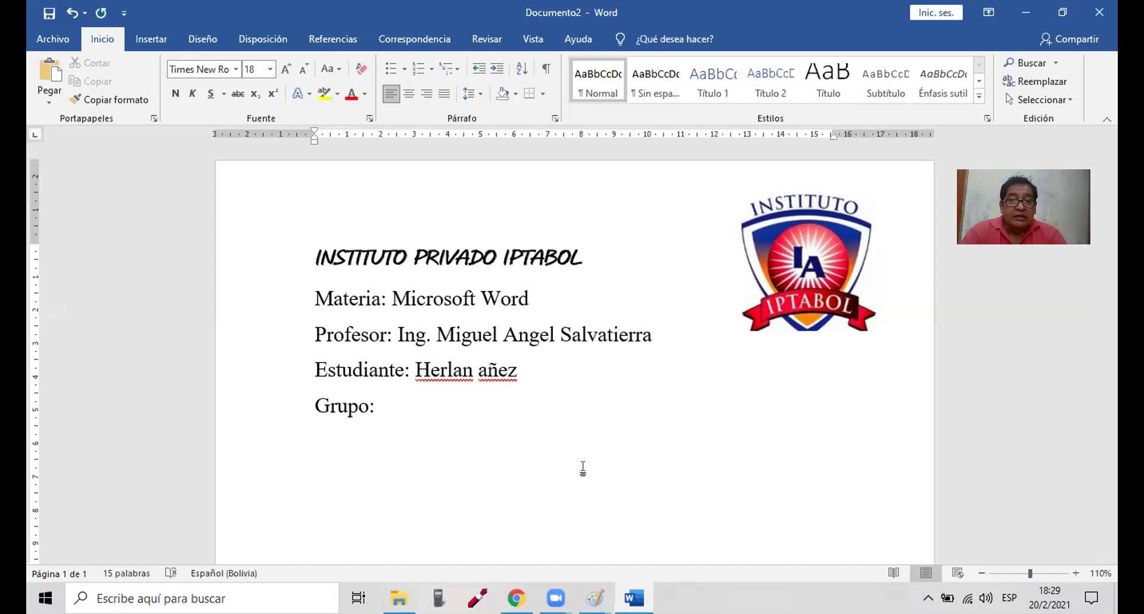
{"action": "type", "text": " 30 de enero"}
{"action": "key", "text": "BackSpace"}
{"action": "type", "text": "o"}
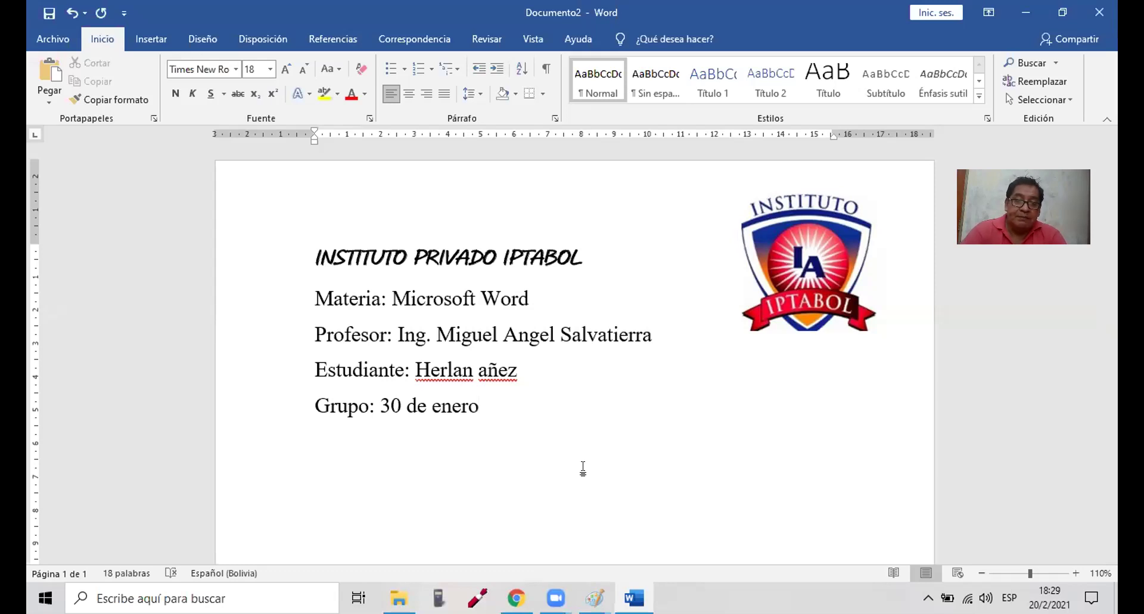
{"action": "type", "text": " (s+a"}
{"action": "key", "text": "BackSpace"}
{"action": "key", "text": "BackSpace"}
{"action": "type", "text": "ába"}
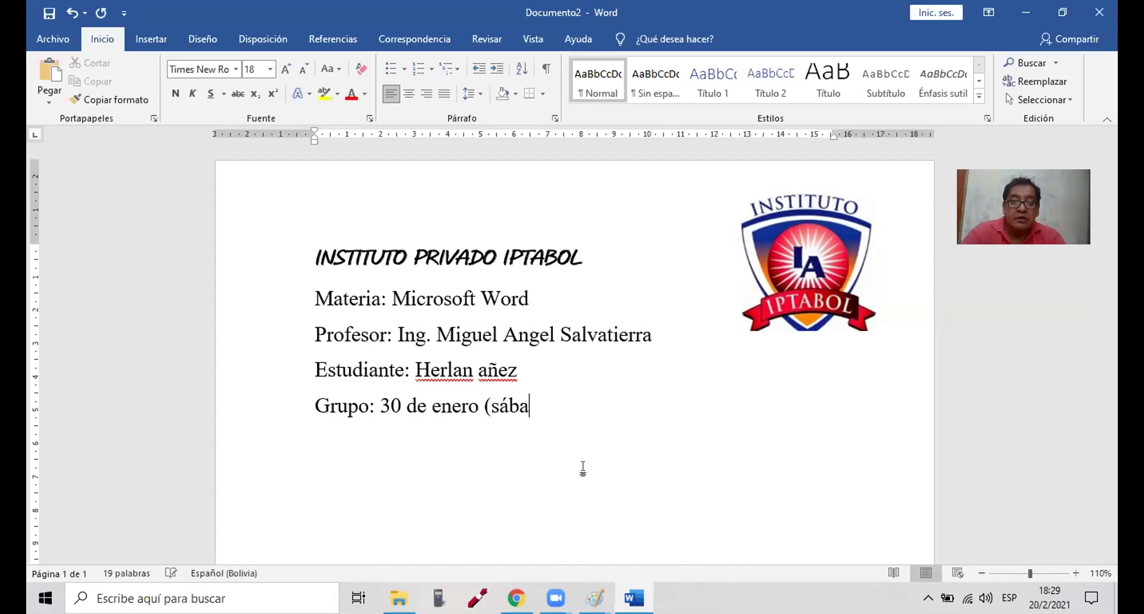
{"action": "type", "text": "dos)"}
{"action": "key", "text": "BackSpace"}
{"action": "key", "text": "BackSpace"}
{"action": "type", "text": ")"}
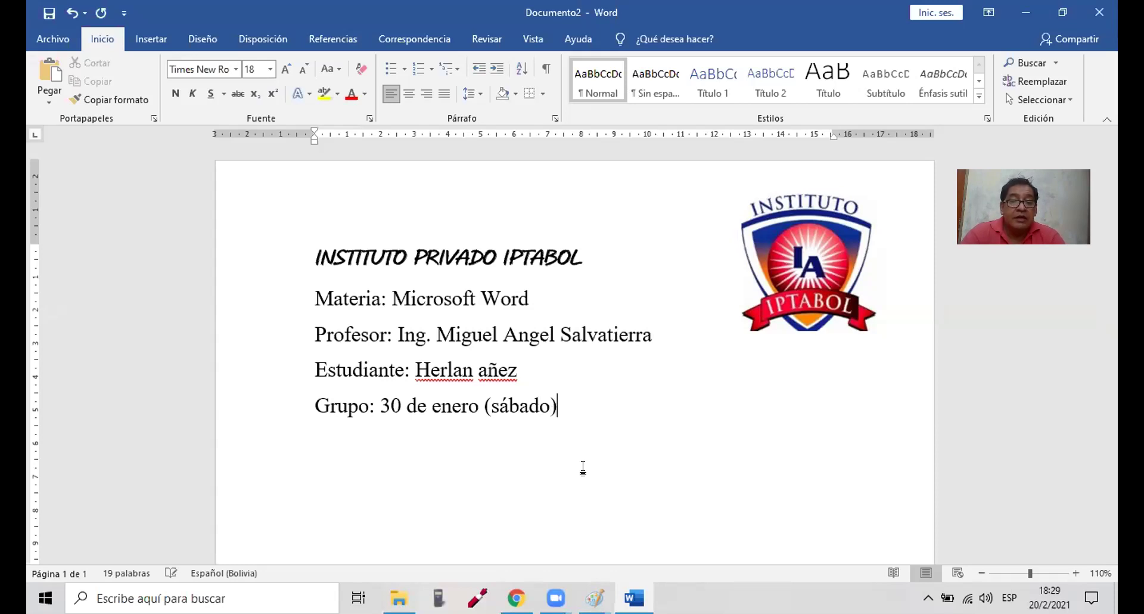
{"action": "left_click", "coordinate": [583, 468]}
- Add centred 'TRABAJO PRÁCTICO 5' and the Tema line about recreating the virtual-class document
{"action": "key", "text": "ctrl+t"}
{"action": "type", "text": "T"}
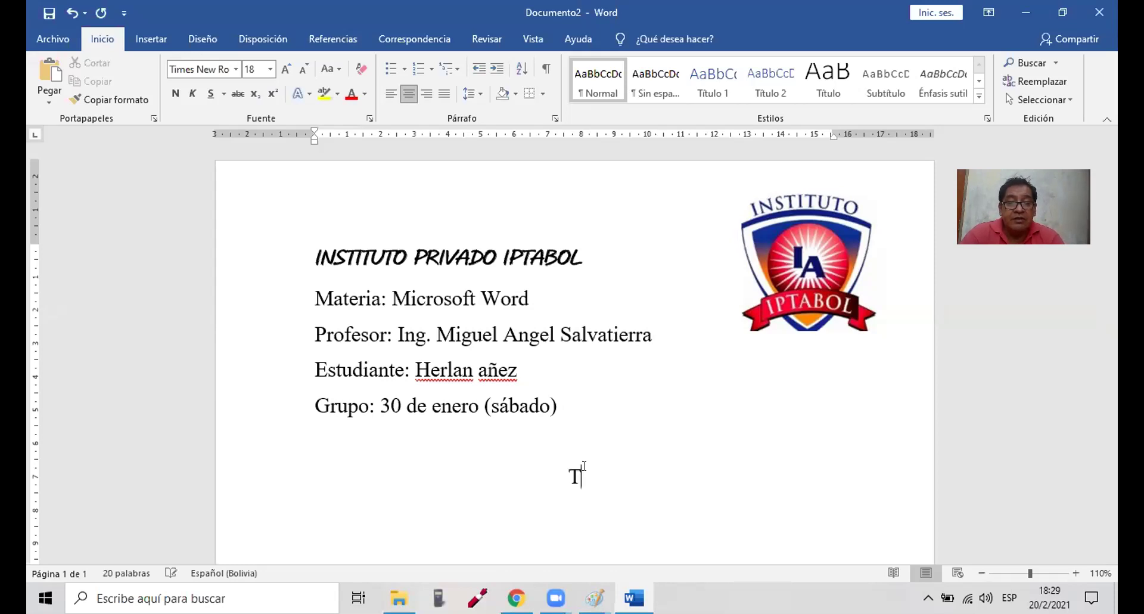
{"action": "type", "text": "RABAJO PRÁCTICO"}
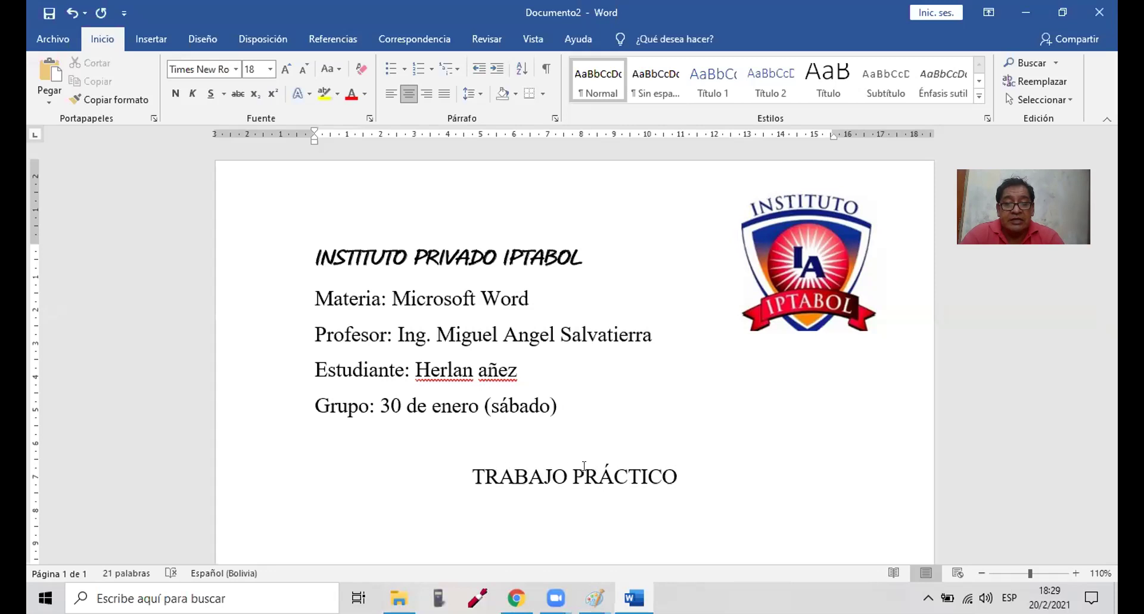
{"action": "type", "text": " 5"}
{"action": "key", "text": "Return"}
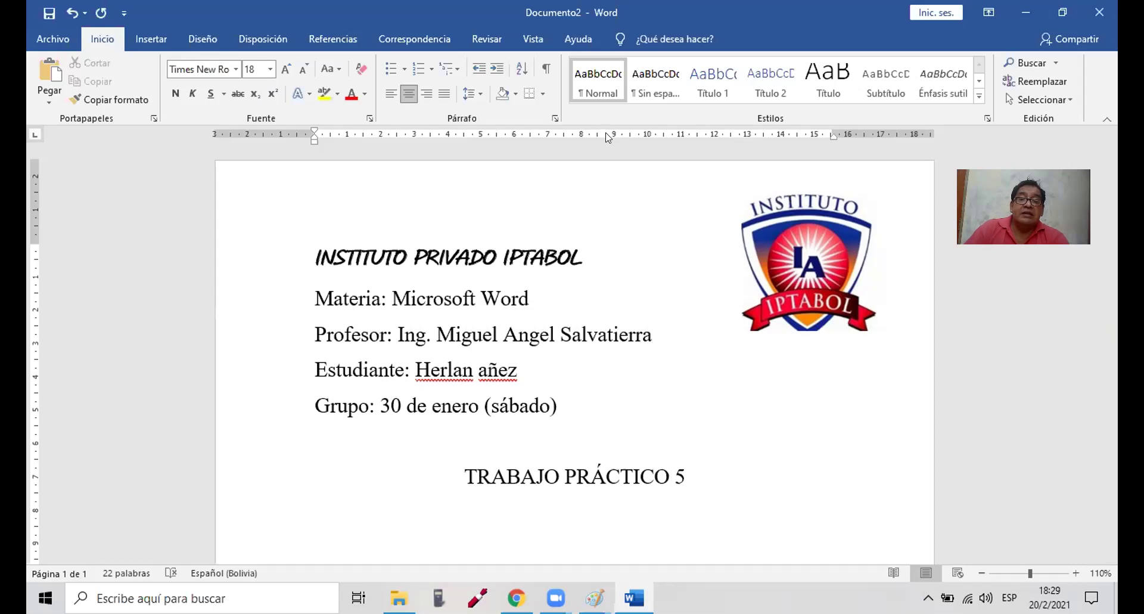
{"action": "scroll", "coordinate": [574, 480], "scroll_direction": "down", "scroll_amount": 3}
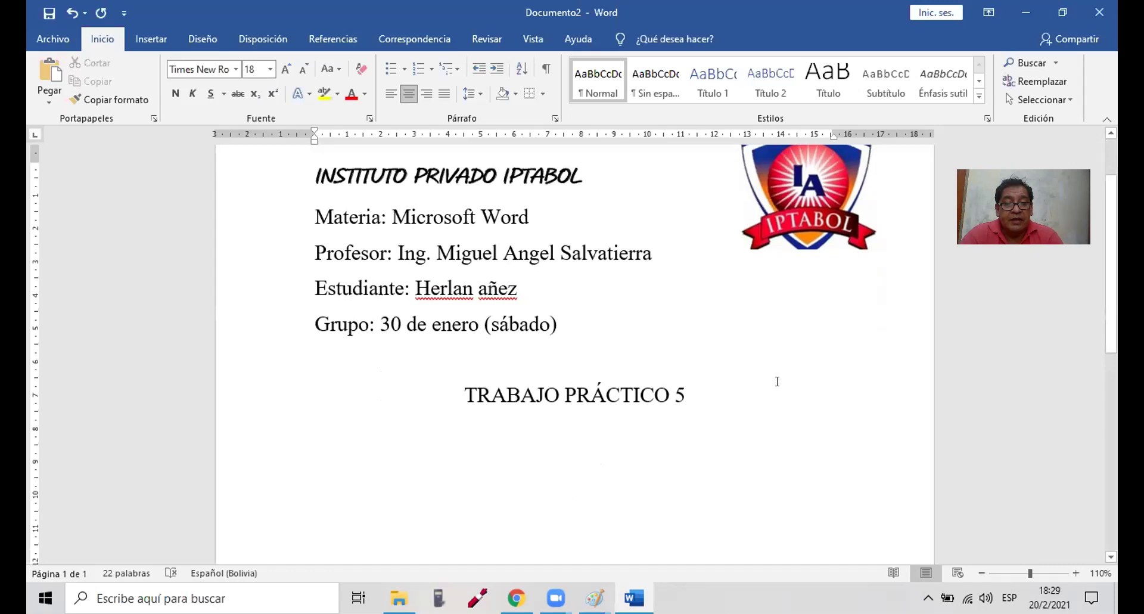
{"action": "type", "text": "Te"}
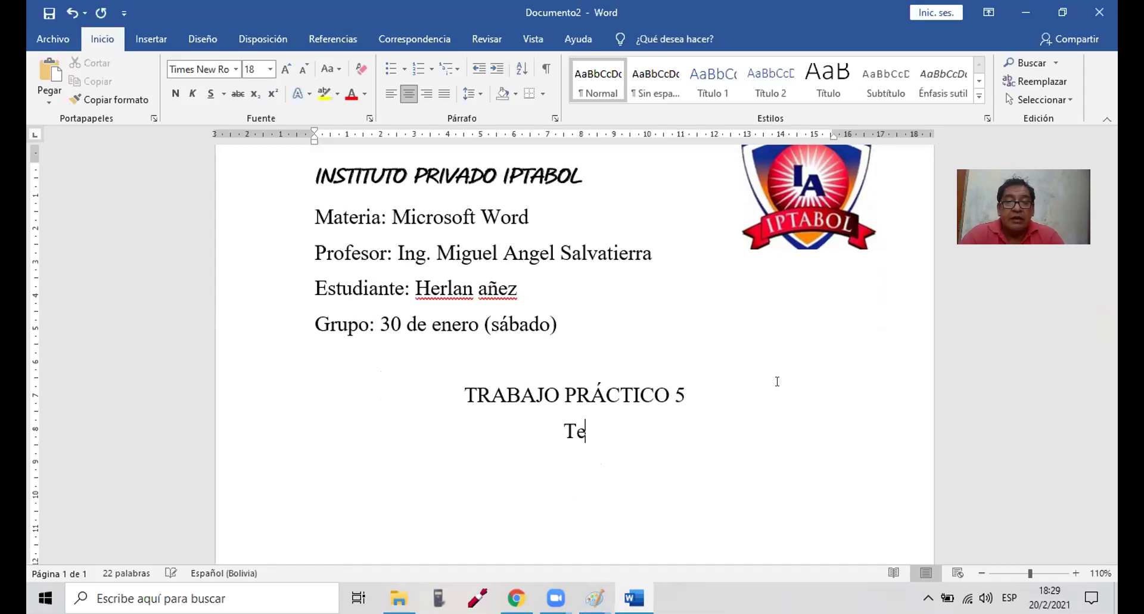
{"action": "type", "text": "ma:"}
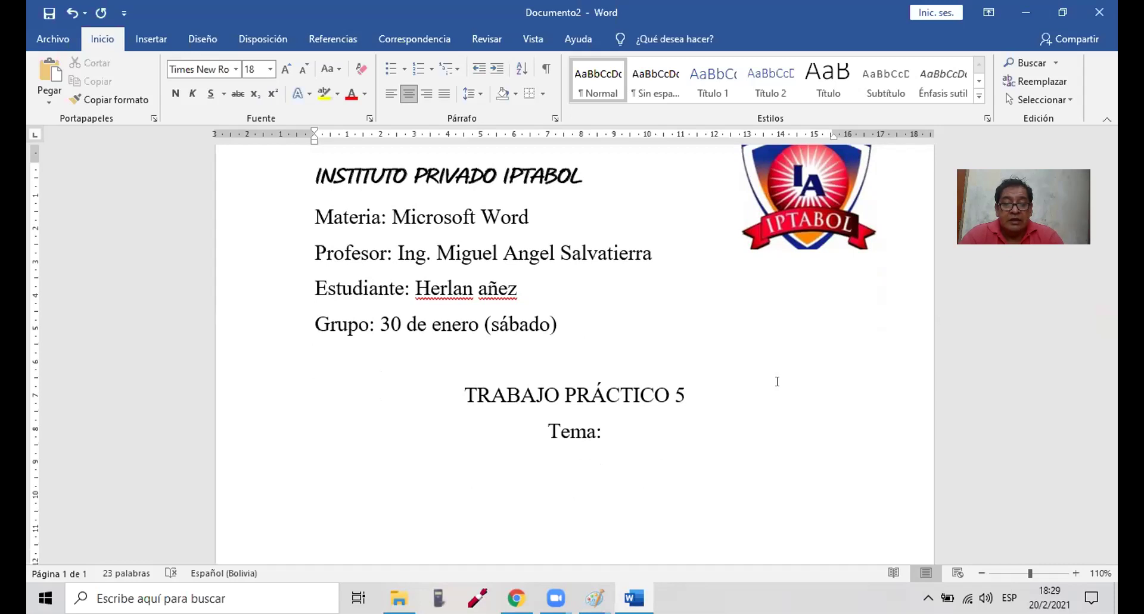
{"action": "type", "text": " Reali"}
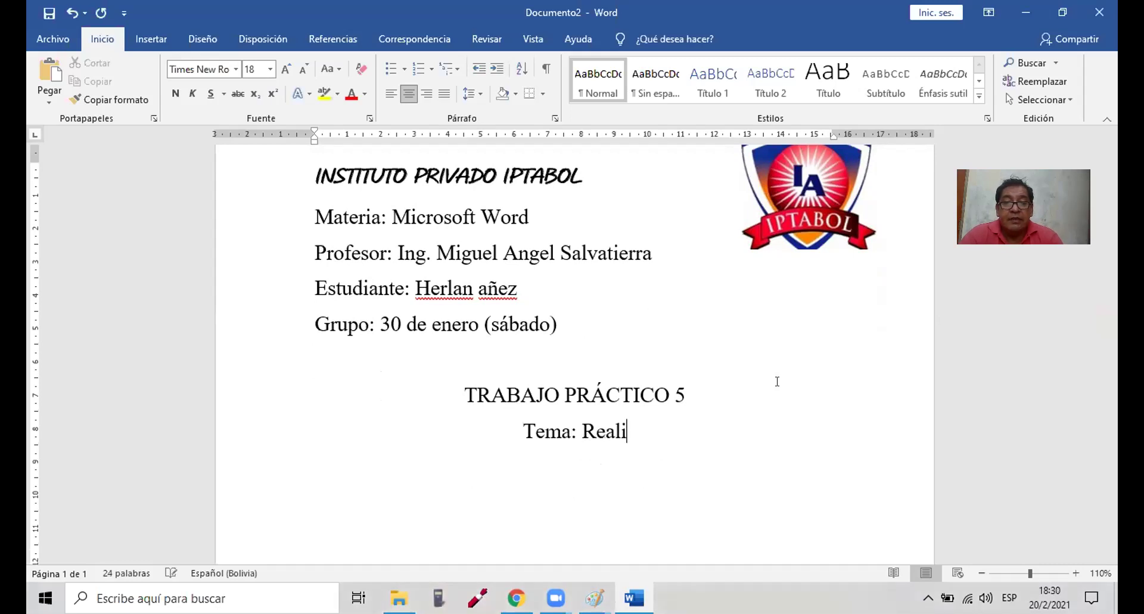
{"action": "type", "text": "zar un"}
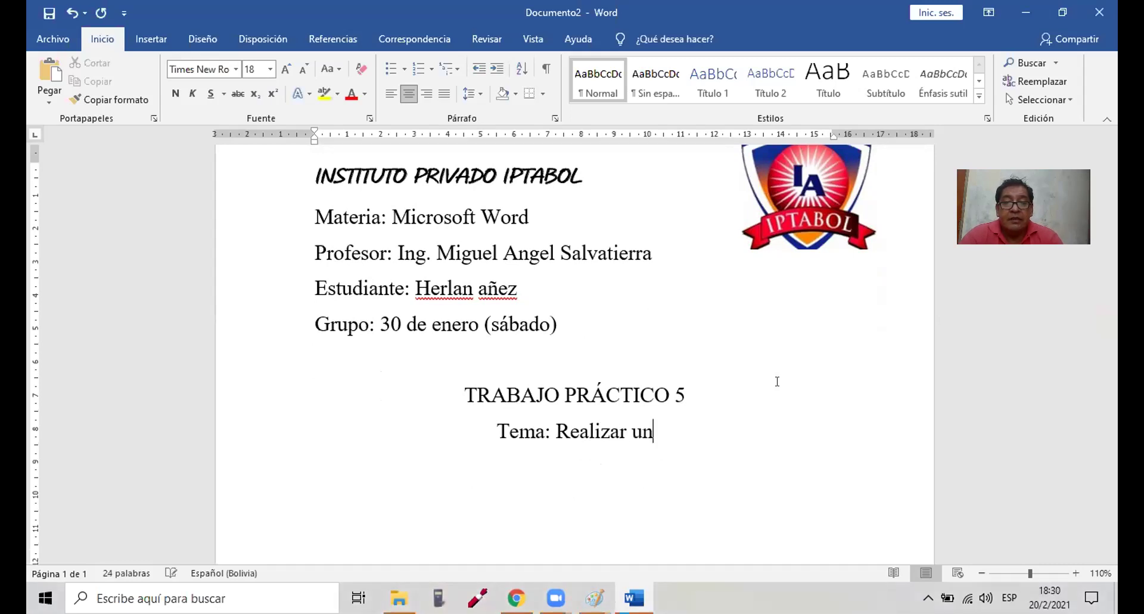
{"action": "type", "text": " documento e"}
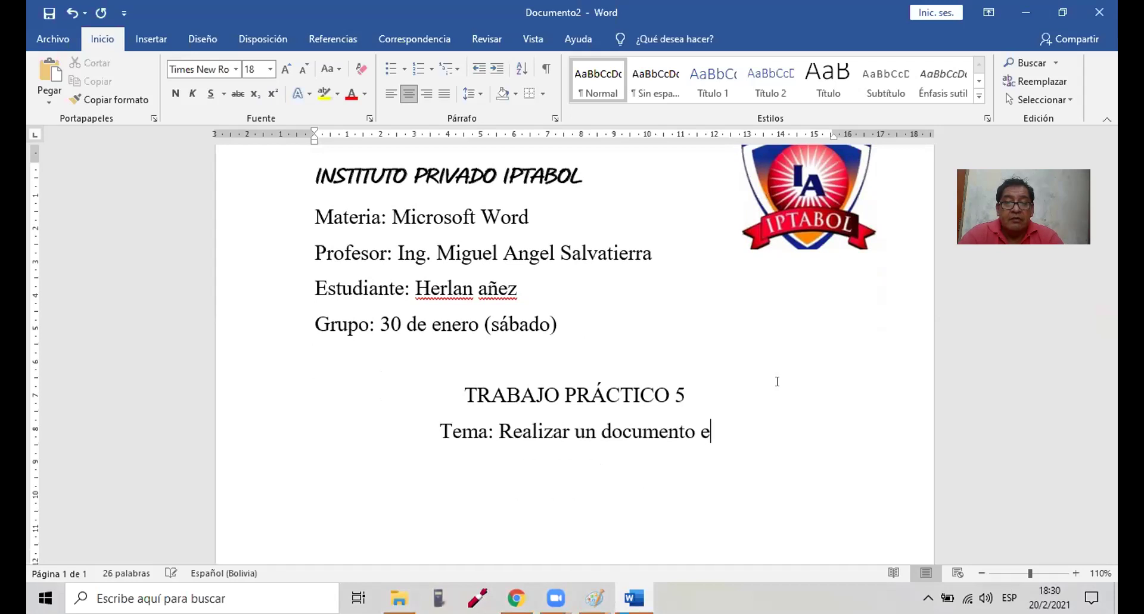
{"action": "type", "text": "n Word sim"}
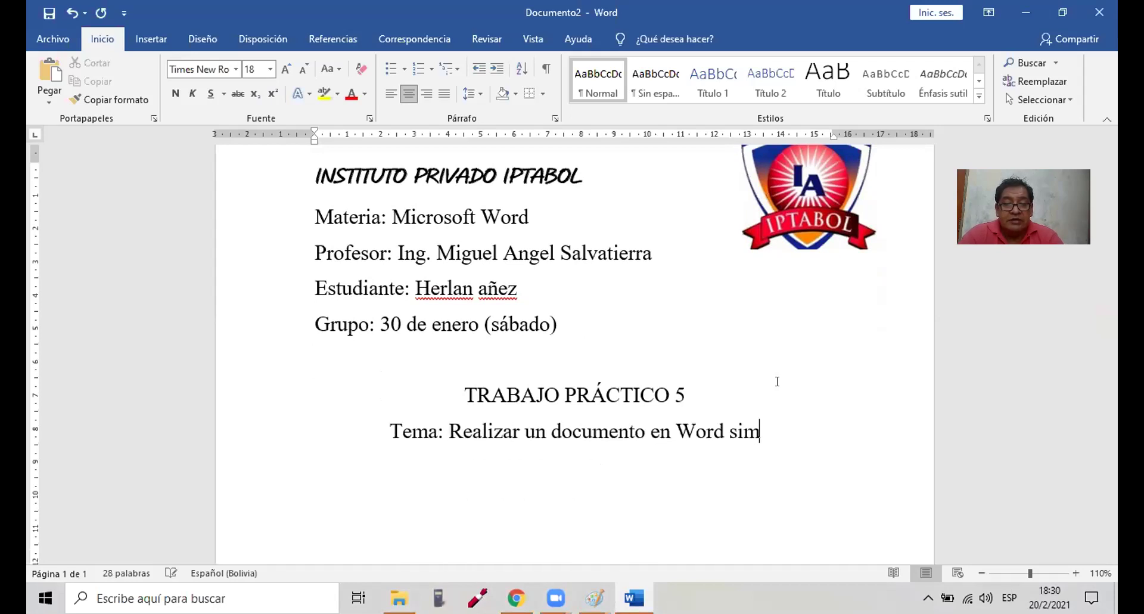
{"action": "type", "text": "ilar a "}
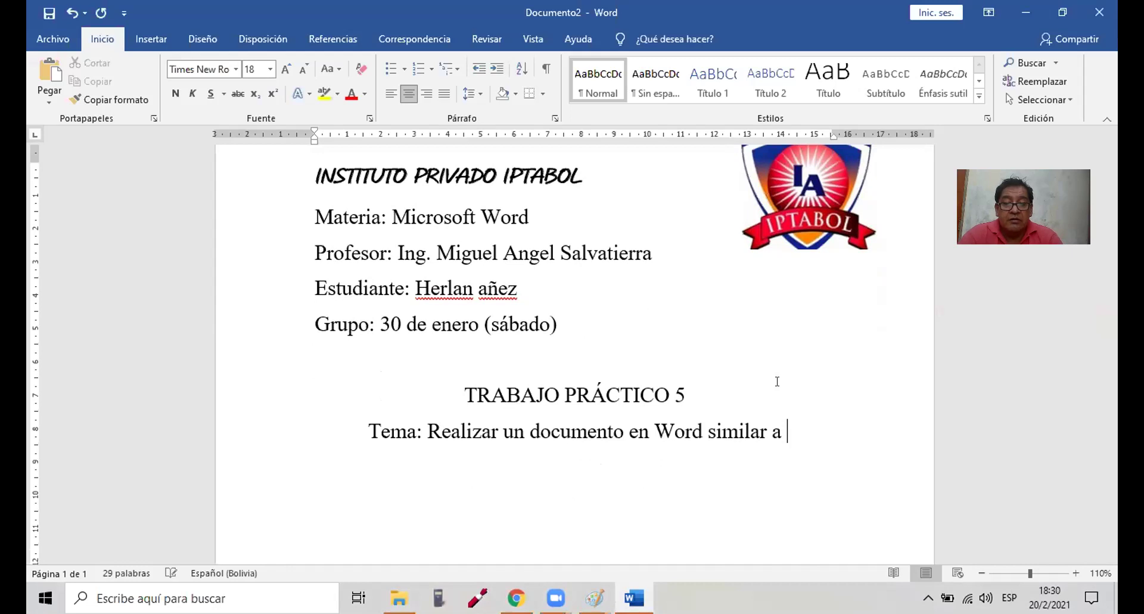
{"action": "type", "text": "lo que se "}
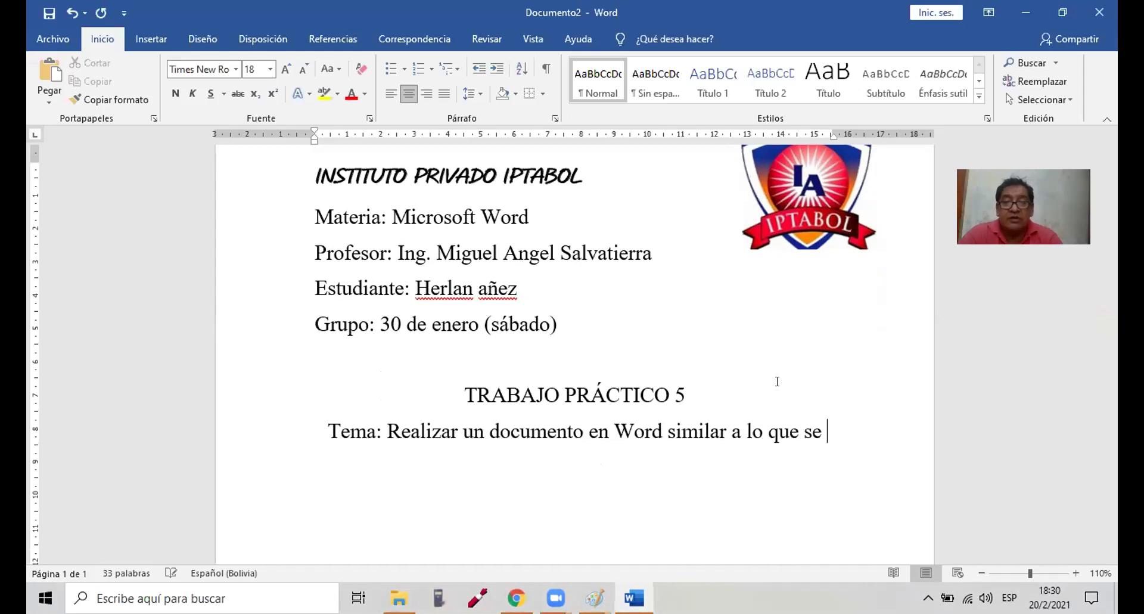
{"action": "type", "text": "hizo en "}
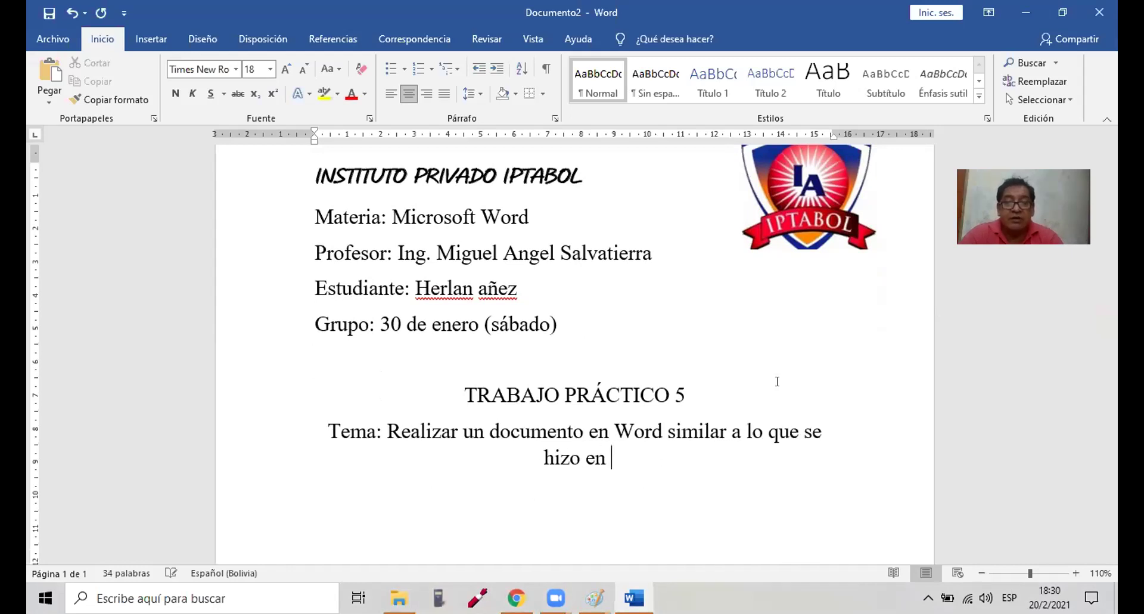
{"action": "type", "text": "la clase "}
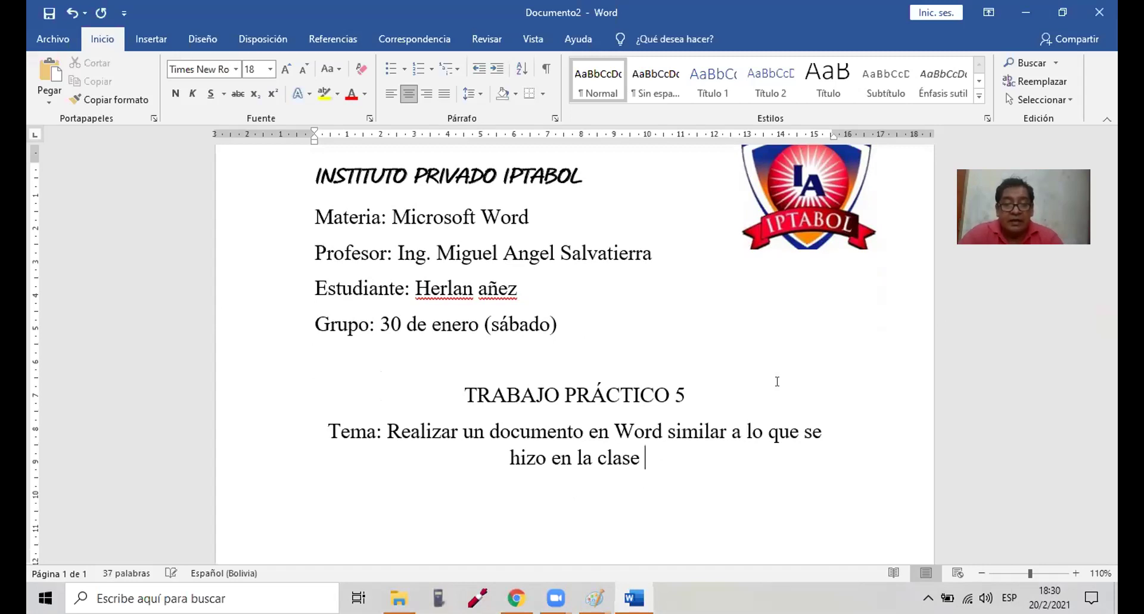
{"action": "type", "text": "virtual"}
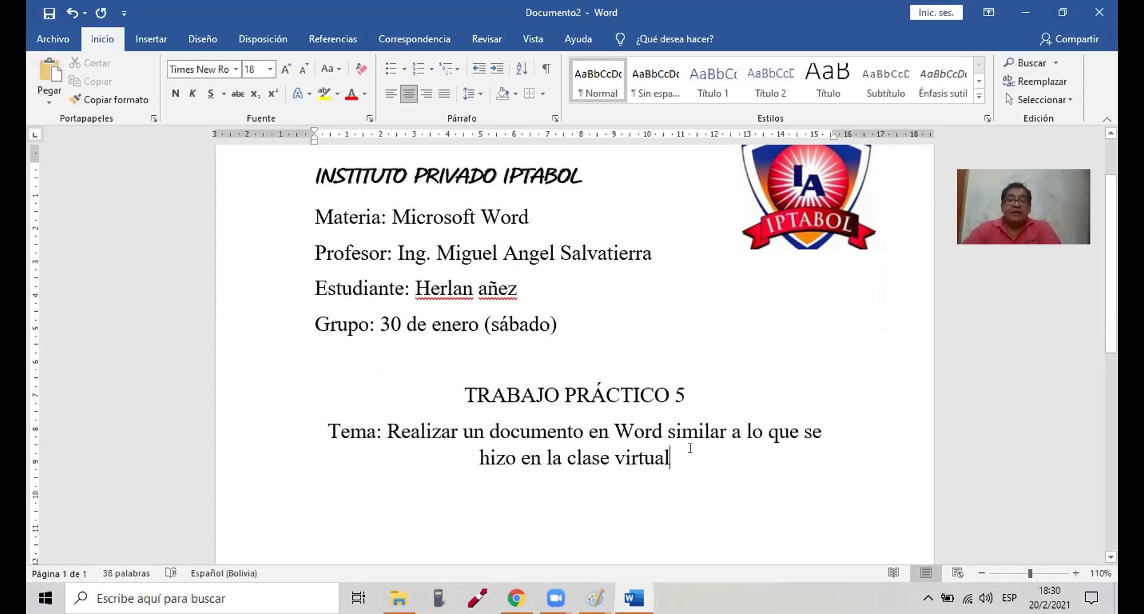
{"action": "left_click_drag", "start_coordinate": [627, 454], "coordinate": [337, 428]}
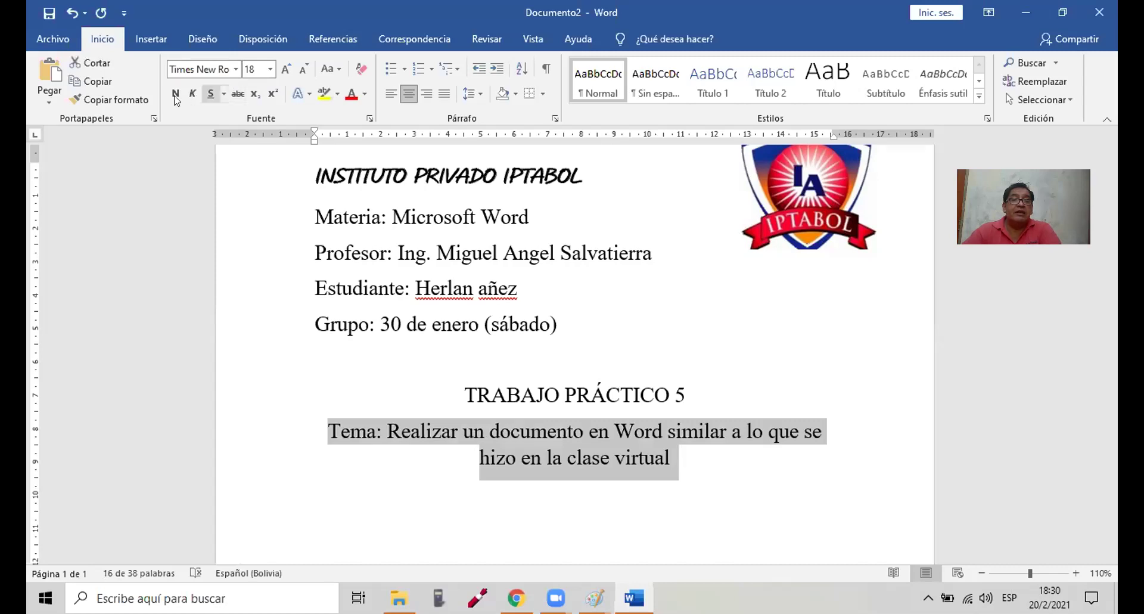
- Italicise the Tema paragraph and start an empty centred line beneath it
{"action": "key", "text": "ctrl+k"}
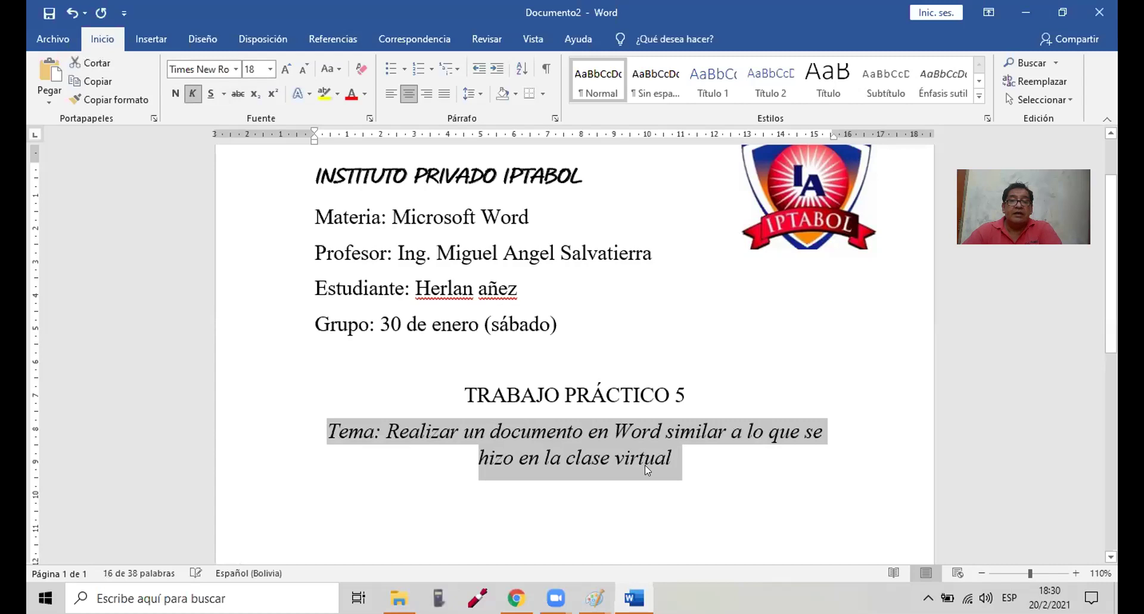
{"action": "left_click", "coordinate": [644, 464]}
{"action": "left_click", "coordinate": [697, 465]}
{"action": "key", "text": "Return"}
{"action": "scroll", "coordinate": [655, 438], "scroll_direction": "down", "scroll_amount": 3}
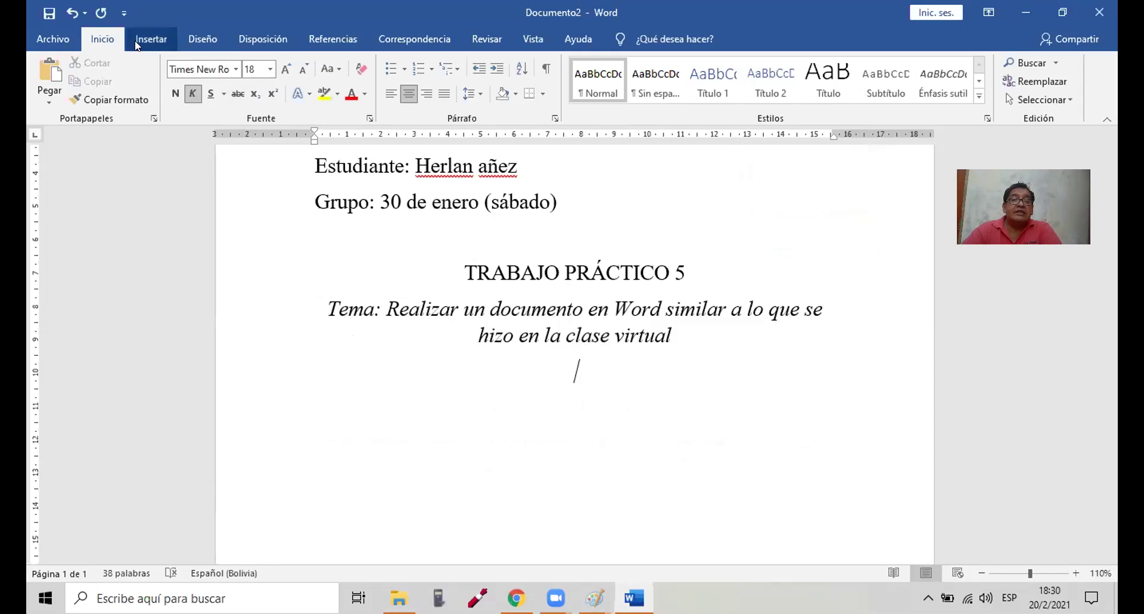
- Search Online Pictures for 'instituto', then 'instituto iptabol', then 'libros'
{"action": "left_click", "coordinate": [200, 89]}
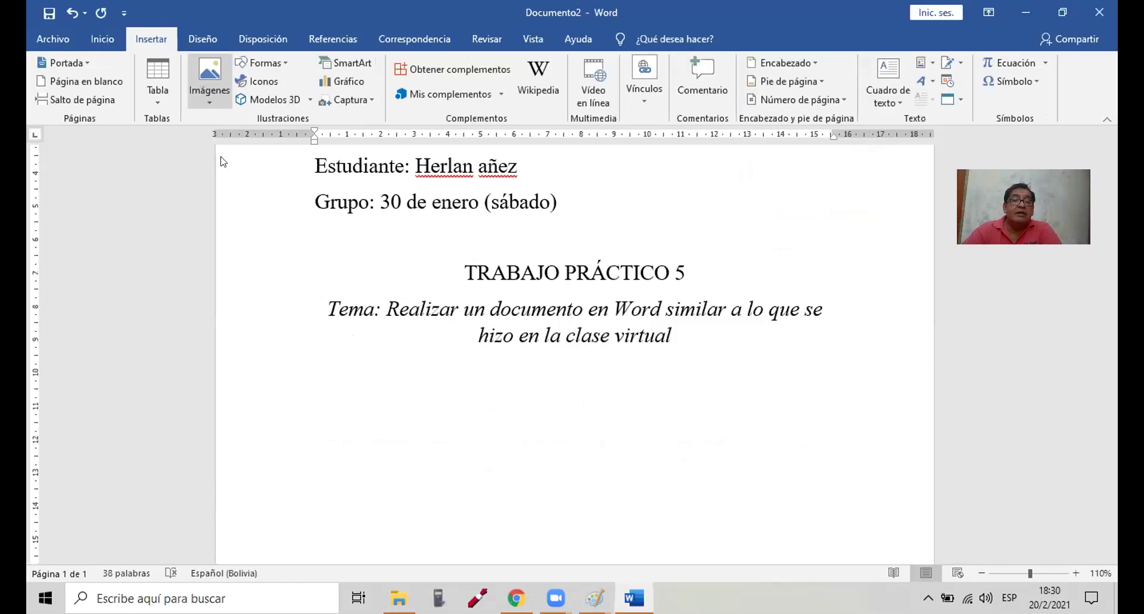
{"action": "left_click", "coordinate": [221, 157]}
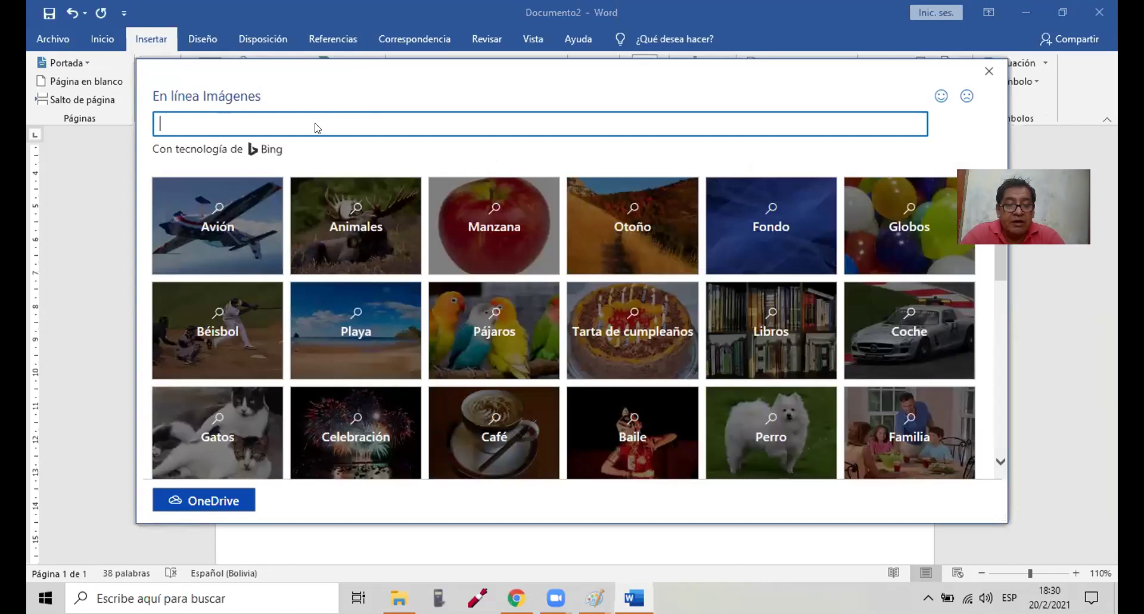
{"action": "type", "text": "instituto"}
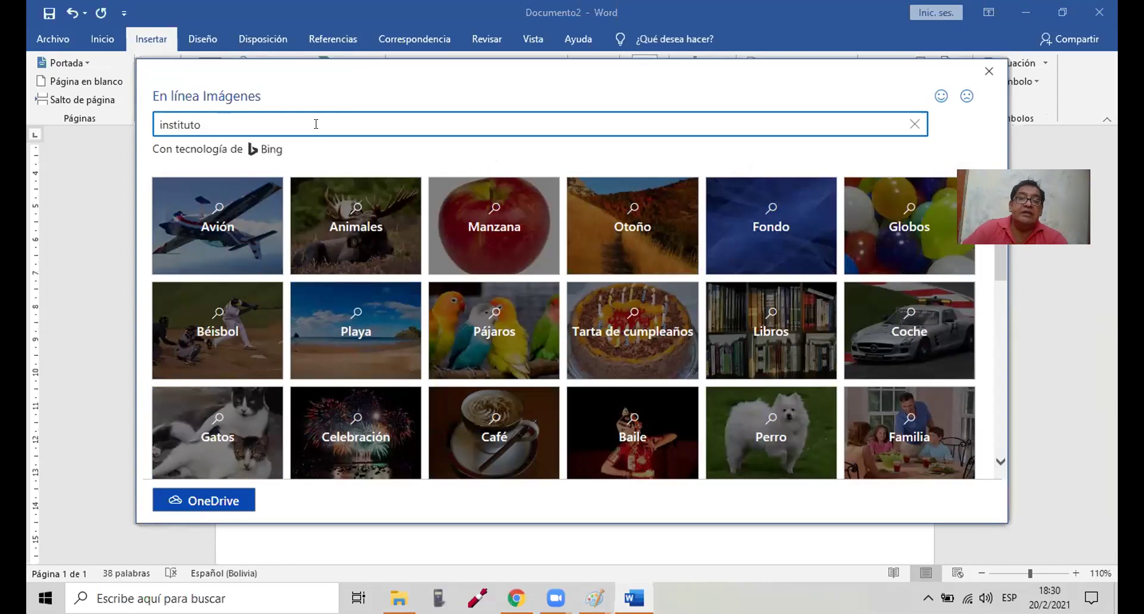
{"action": "key", "text": "Return"}
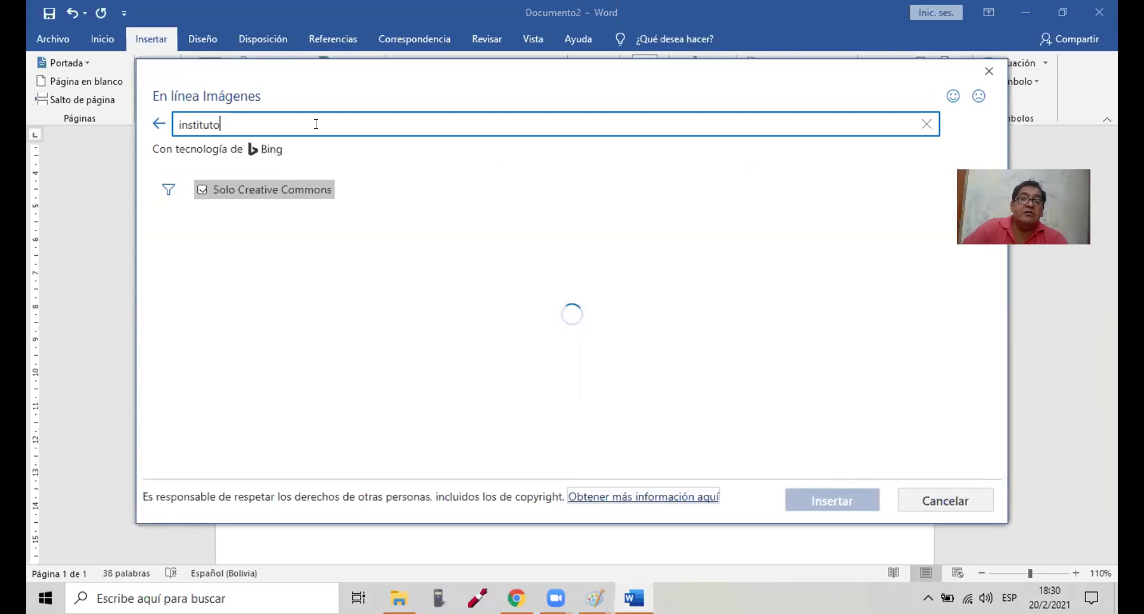
{"action": "scroll", "coordinate": [502, 291], "scroll_direction": "down", "scroll_amount": 5}
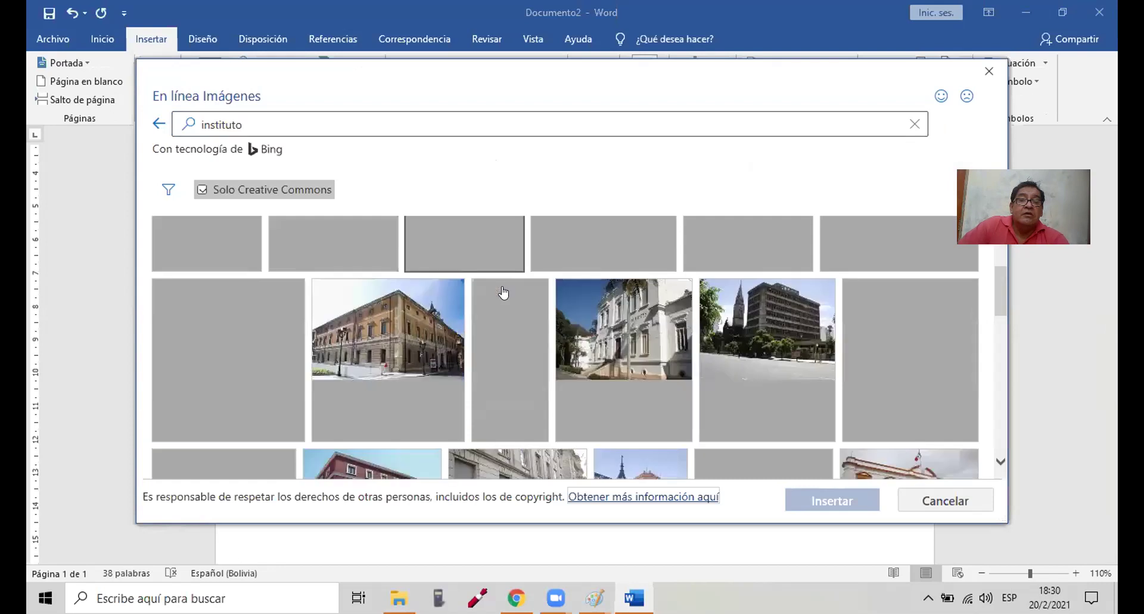
{"action": "scroll", "coordinate": [502, 299], "scroll_direction": "down", "scroll_amount": 3}
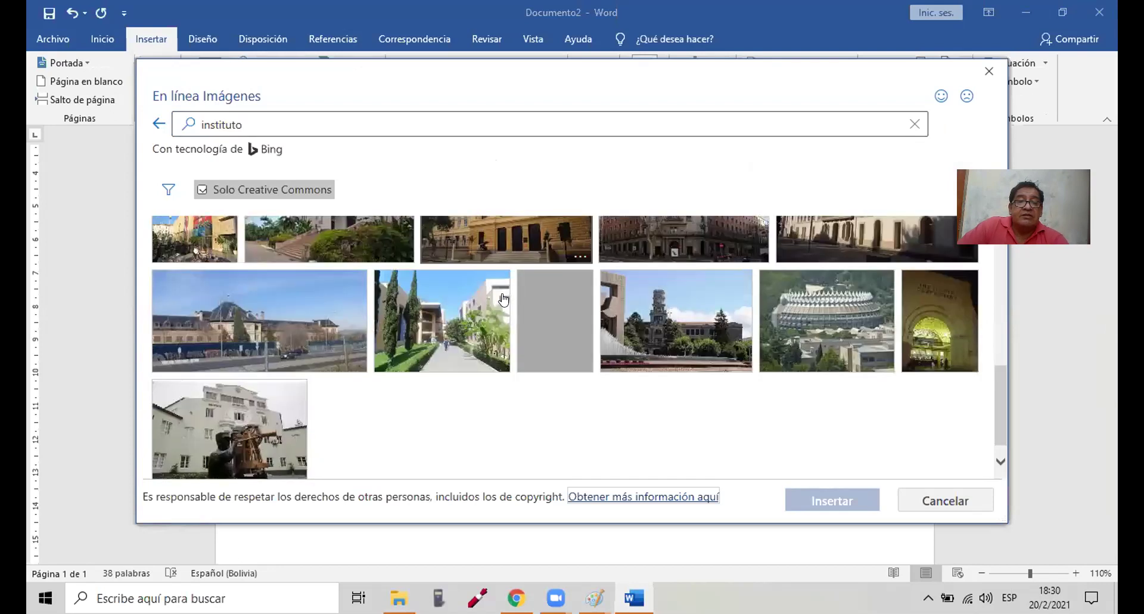
{"action": "scroll", "coordinate": [502, 299], "scroll_direction": "up", "scroll_amount": 1}
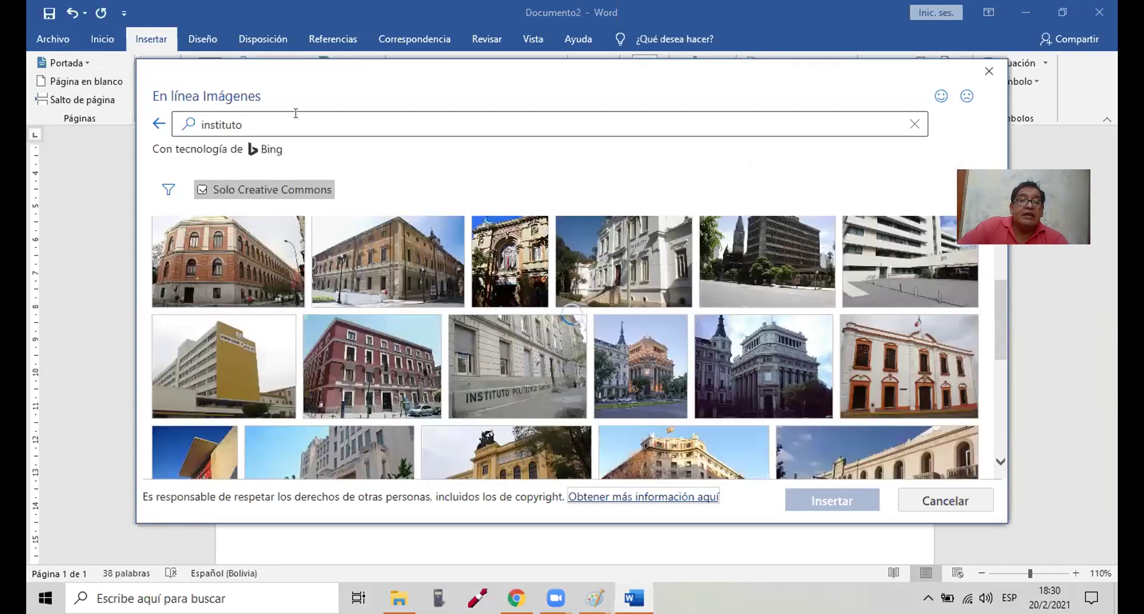
{"action": "left_click", "coordinate": [295, 113]}
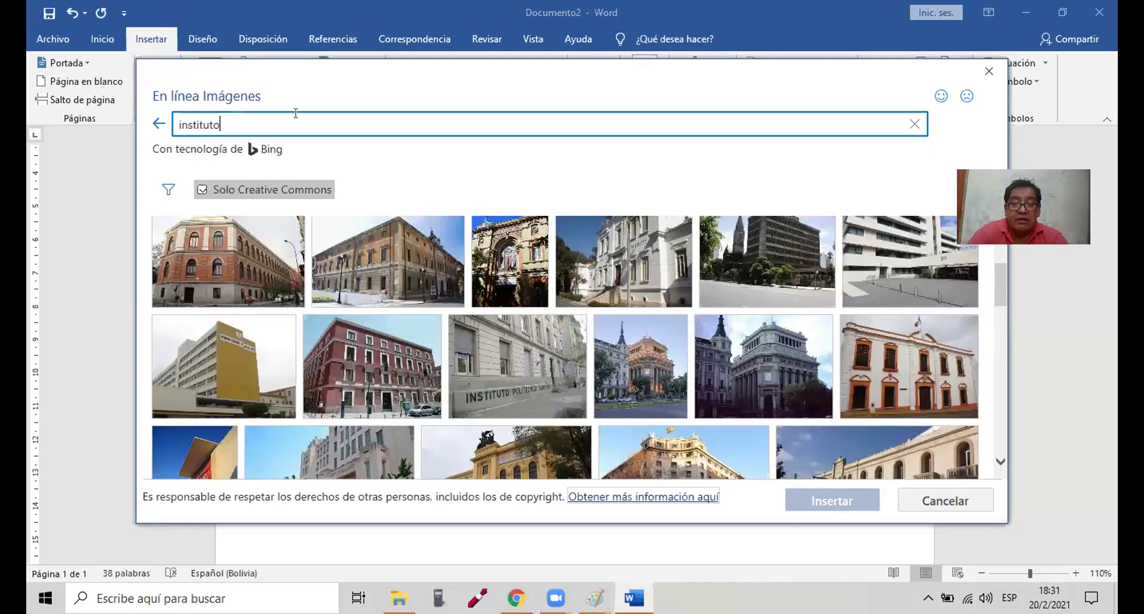
{"action": "type", "text": "iptabol"}
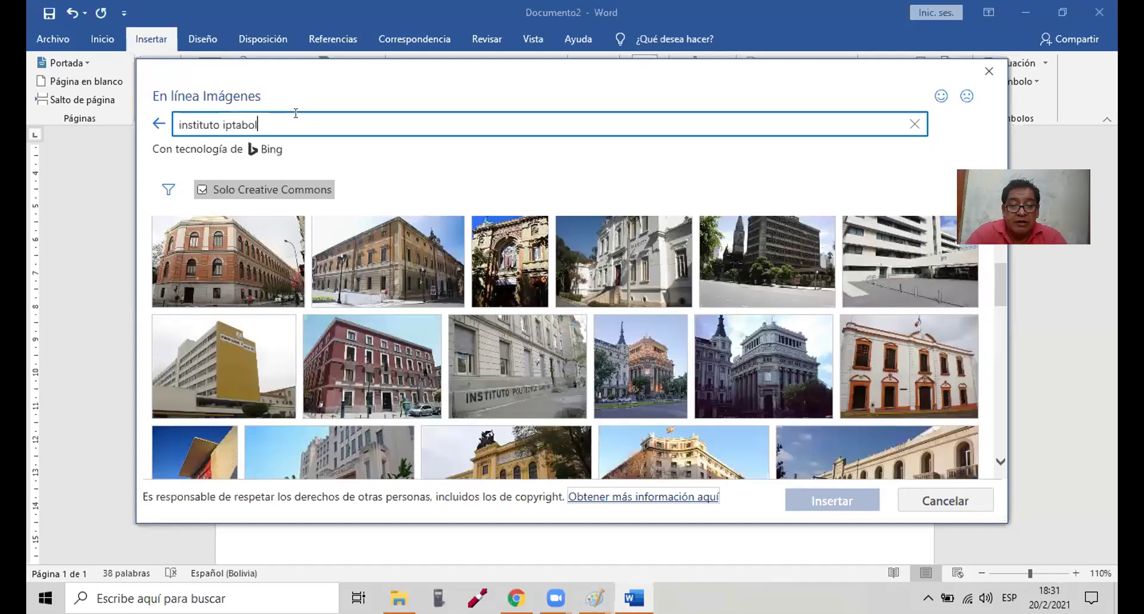
{"action": "key", "text": "Return"}
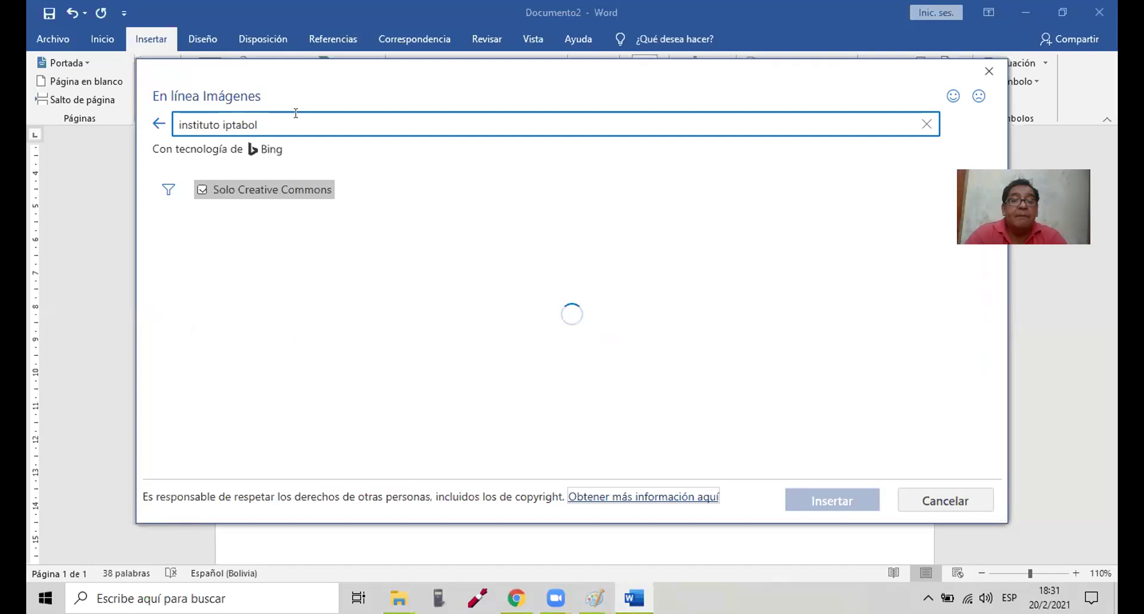
{"action": "key", "text": "BackSpace"}
{"action": "key", "text": "BackSpace"}
{"action": "key", "text": "BackSpace"}
{"action": "key", "text": "BackSpace"}
{"action": "key", "text": "BackSpace"}
{"action": "key", "text": "BackSpace"}
{"action": "key", "text": "BackSpace"}
{"action": "key", "text": "BackSpace"}
{"action": "key", "text": "BackSpace"}
{"action": "key", "text": "BackSpace"}
{"action": "key", "text": "BackSpace"}
{"action": "key", "text": "BackSpace"}
{"action": "key", "text": "BackSpace"}
{"action": "key", "text": "BackSpace"}
{"action": "key", "text": "BackSpace"}
{"action": "key", "text": "BackSpace"}
{"action": "key", "text": "BackSpace"}
{"action": "type", "text": "libros"}
{"action": "key", "text": "Return"}
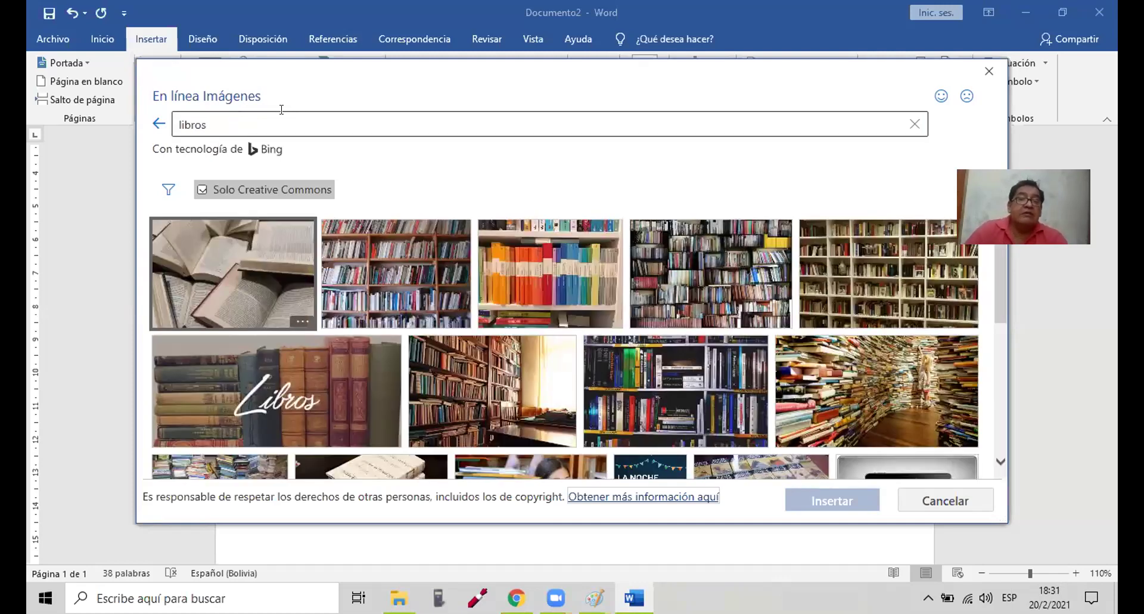
- Search online pictures for 'computador' and insert the first desktop computer image
{"action": "left_click", "coordinate": [281, 110]}
{"action": "key", "text": "BackSpace"}
{"action": "key", "text": "BackSpace"}
{"action": "key", "text": "BackSpace"}
{"action": "key", "text": "BackSpace"}
{"action": "key", "text": "BackSpace"}
{"action": "key", "text": "BackSpace"}
{"action": "type", "text": "computador"}
{"action": "key", "text": "Return"}
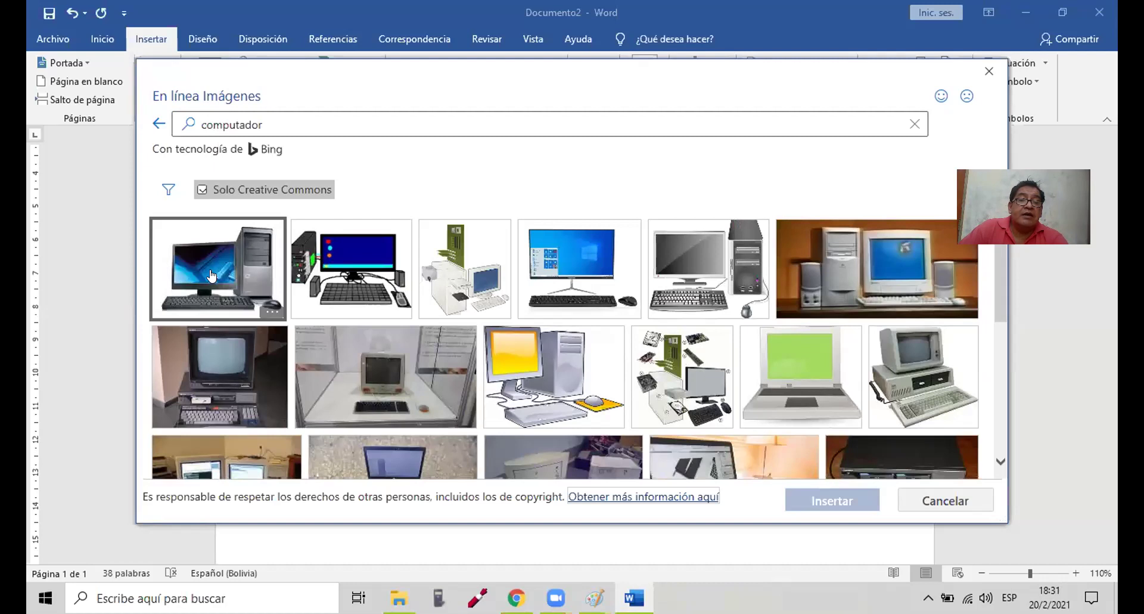
{"action": "left_click", "coordinate": [209, 269]}
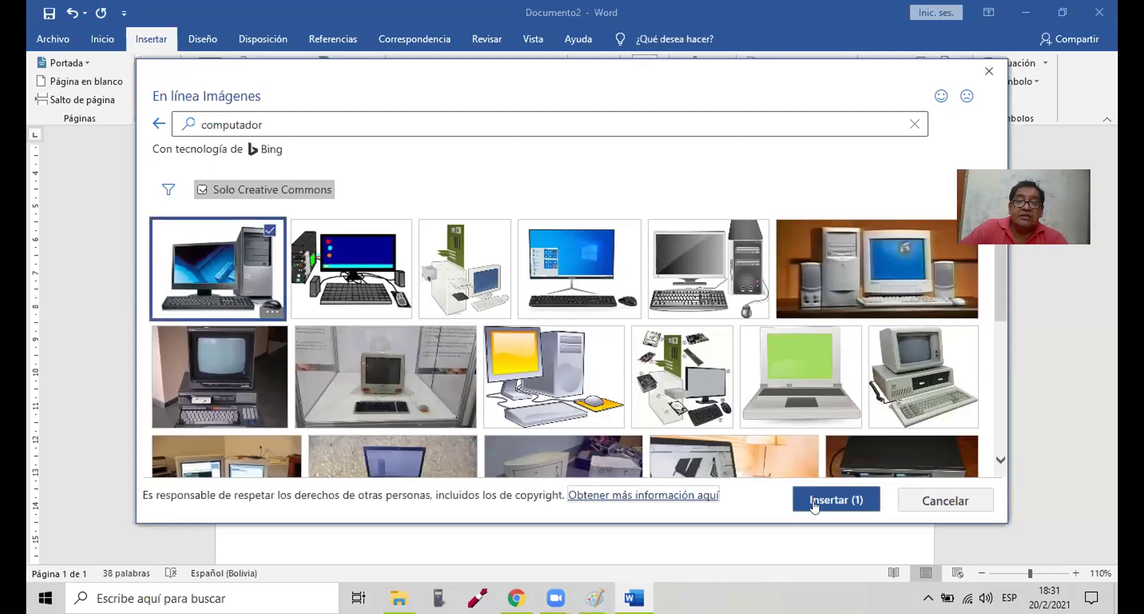
{"action": "left_click", "coordinate": [813, 501]}
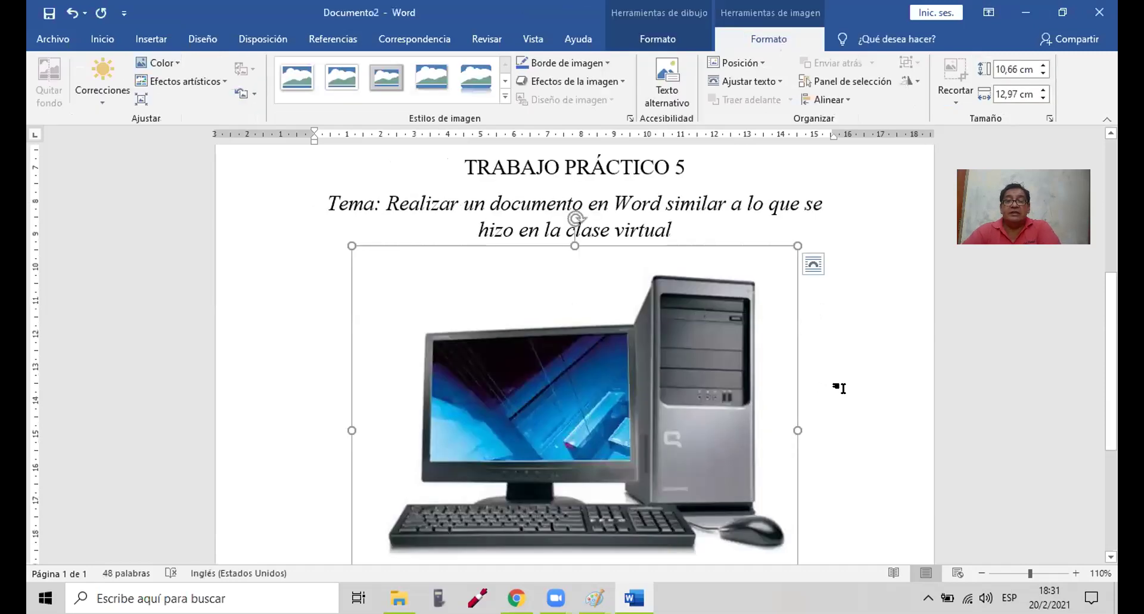
- Delete the photo credit caption box beneath the computer picture
{"action": "left_click", "coordinate": [835, 384]}
{"action": "scroll", "coordinate": [622, 459], "scroll_direction": "down", "scroll_amount": 3}
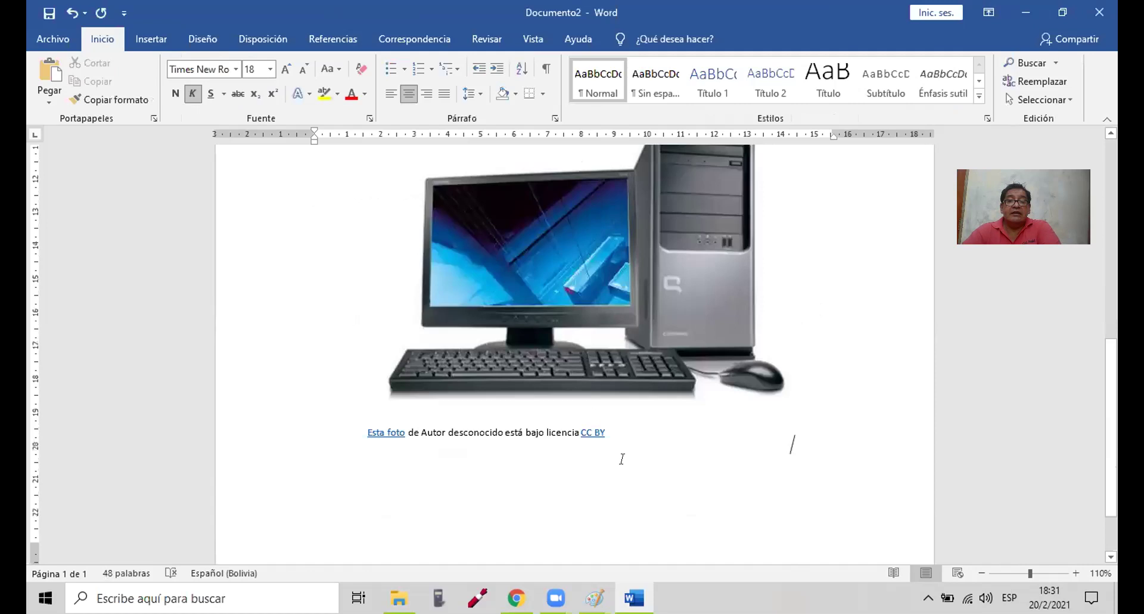
{"action": "left_click", "coordinate": [549, 433]}
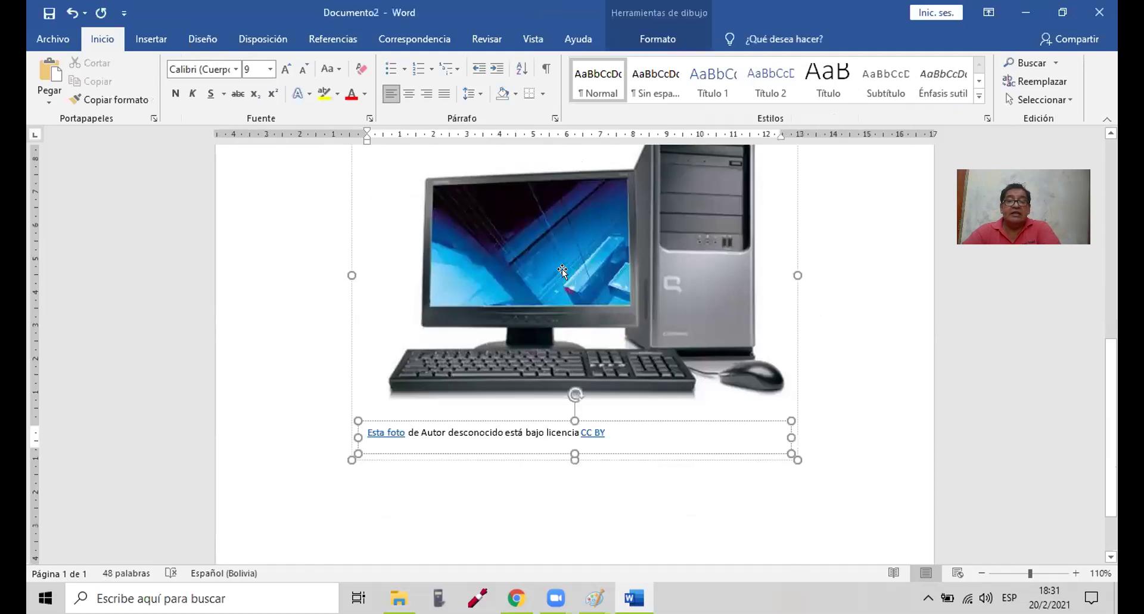
{"action": "left_click", "coordinate": [530, 420]}
{"action": "key", "text": "Delete"}
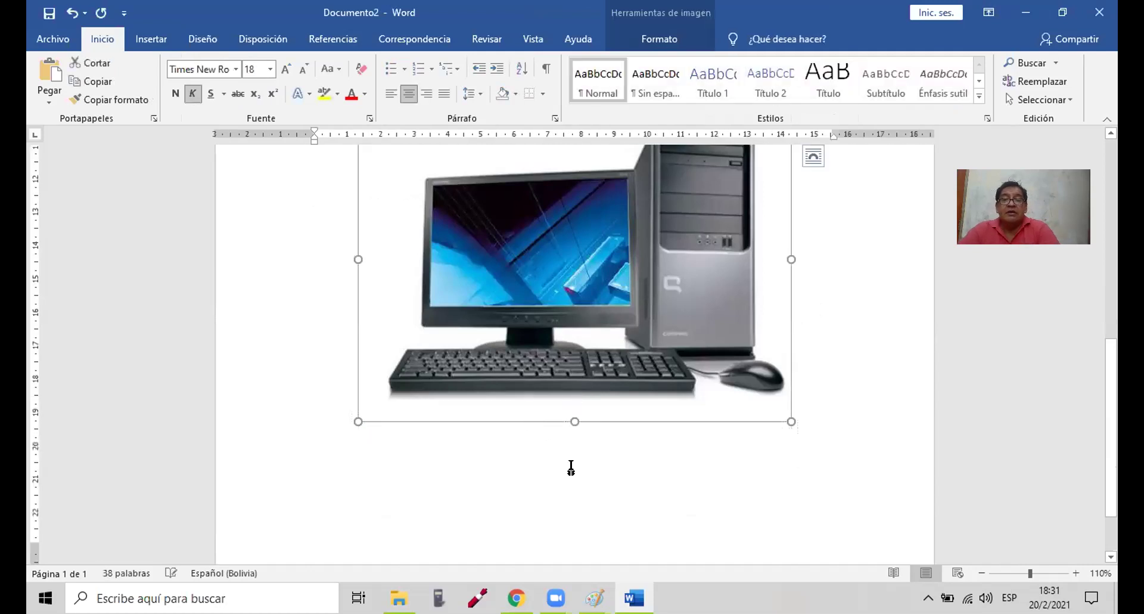
{"action": "left_click", "coordinate": [796, 394]}
- Open the print preview of the page with Ctrl+P
{"action": "scroll", "coordinate": [796, 394], "scroll_direction": "up", "scroll_amount": 3}
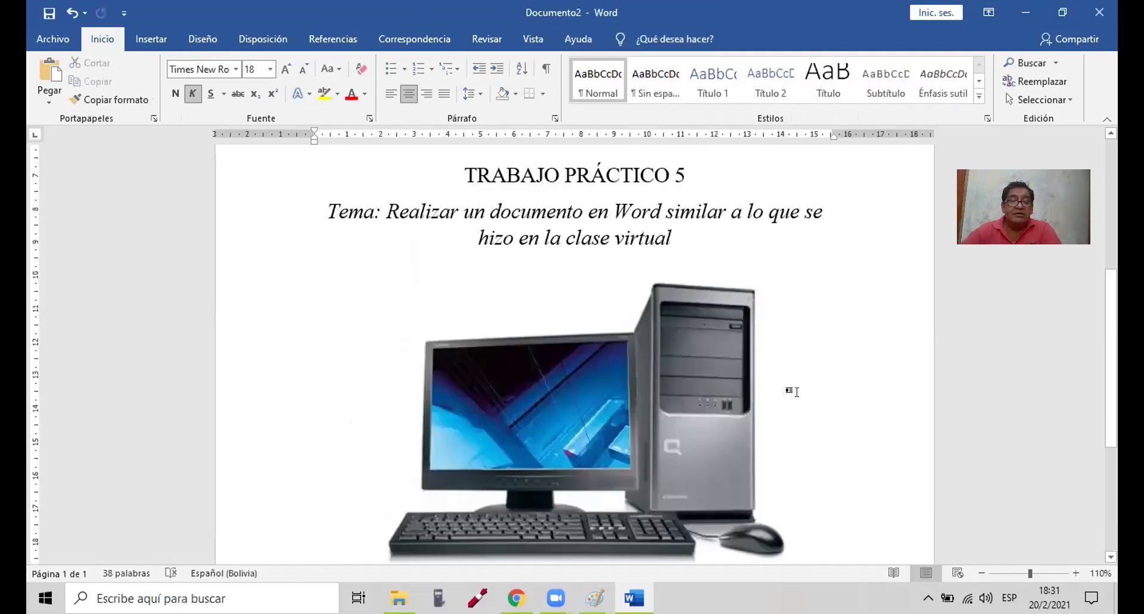
{"action": "scroll", "coordinate": [798, 392], "scroll_direction": "up", "scroll_amount": 3}
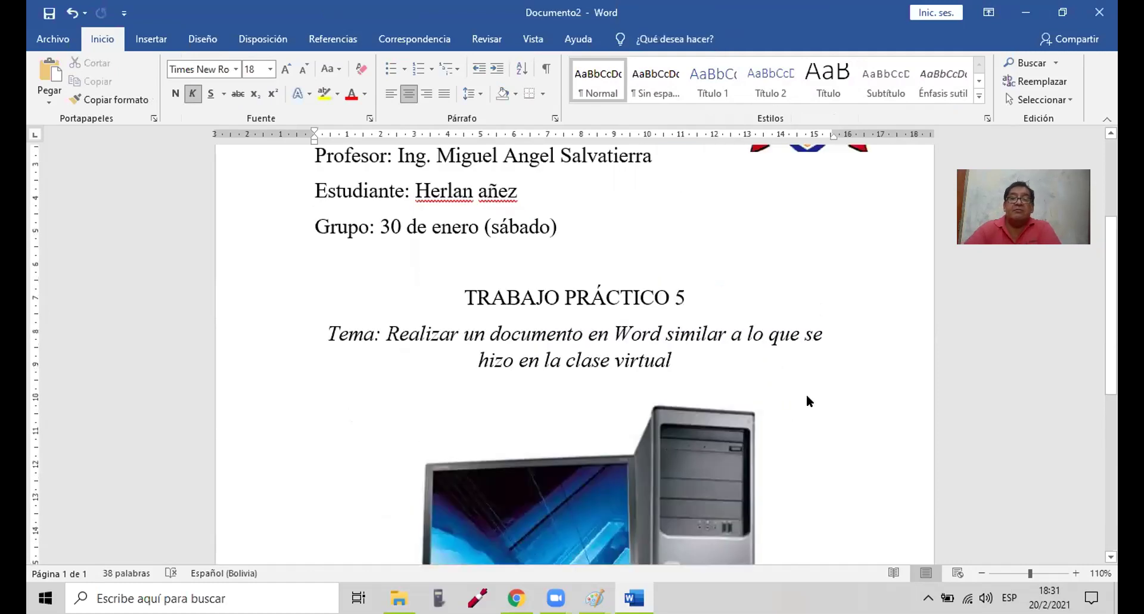
{"action": "key", "text": "ctrl+p"}
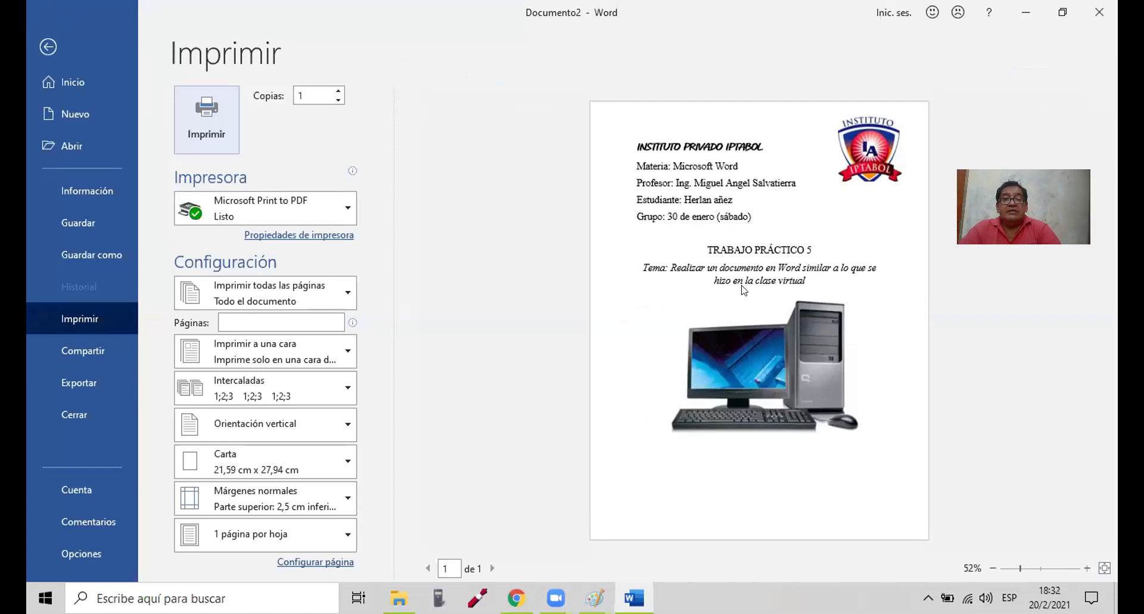
- Leave print preview and nudge the IPTABOL logo slightly down and left, showing the Diseño options
{"action": "key", "text": "Escape"}
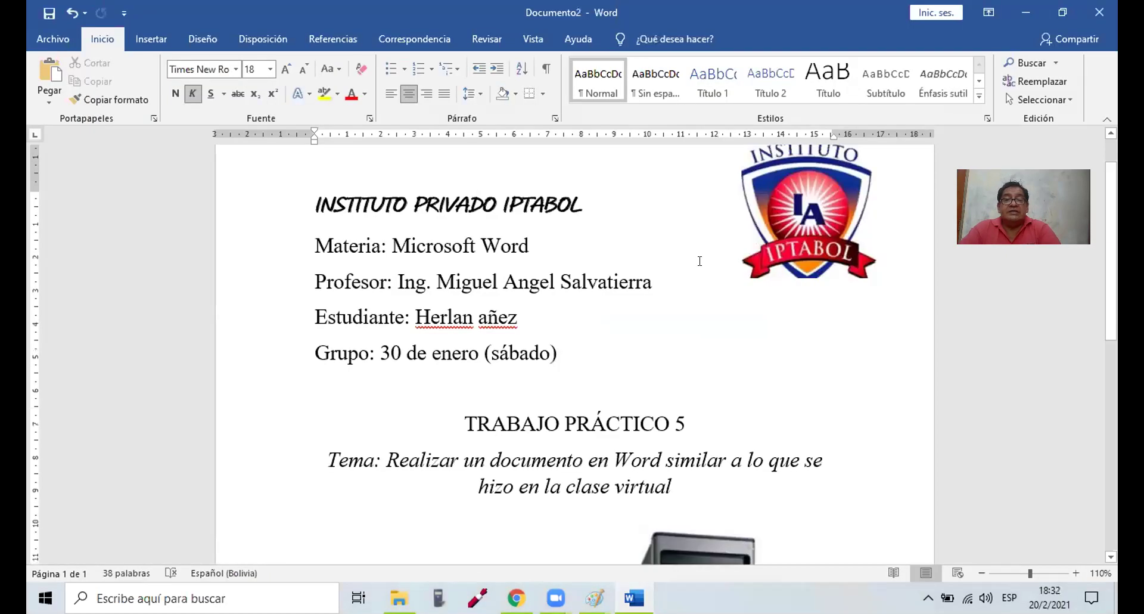
{"action": "scroll", "coordinate": [699, 261], "scroll_direction": "up", "scroll_amount": 2}
{"action": "left_click_drag", "start_coordinate": [779, 335], "coordinate": [742, 383]}
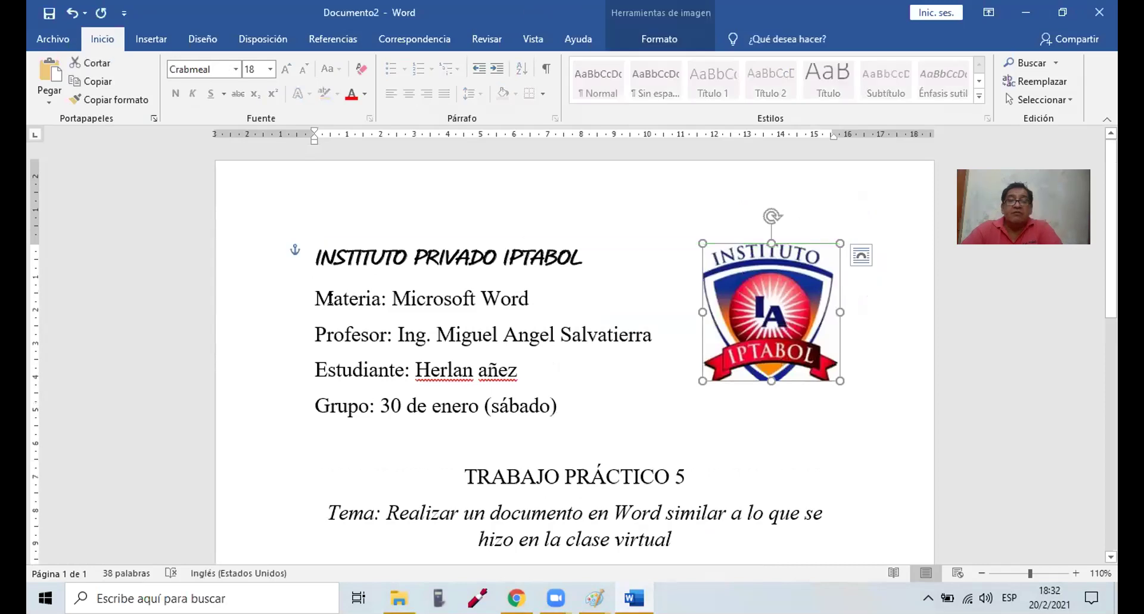
{"action": "left_click", "coordinate": [199, 39]}
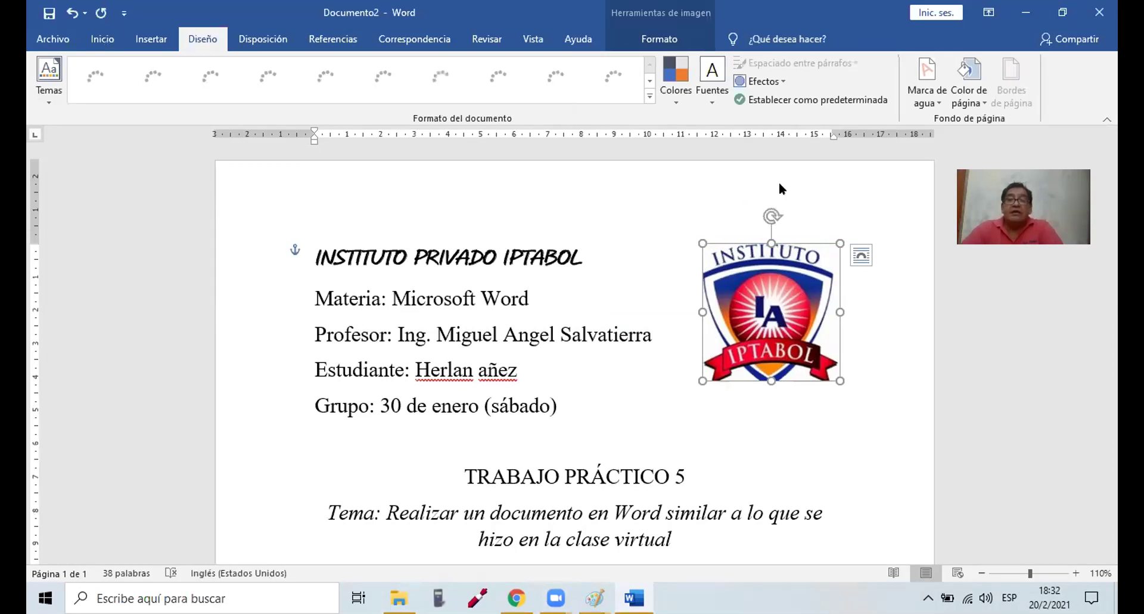
{"action": "left_click", "coordinate": [673, 211]}
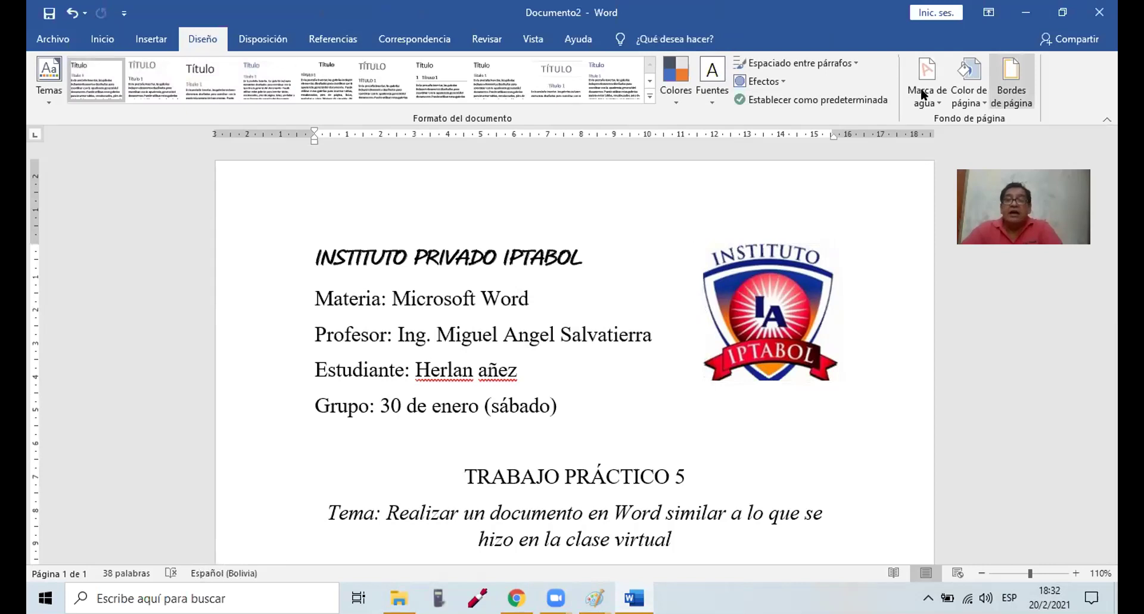
- Choose the pushpin art pattern for the page border
{"action": "left_click", "coordinate": [1011, 78]}
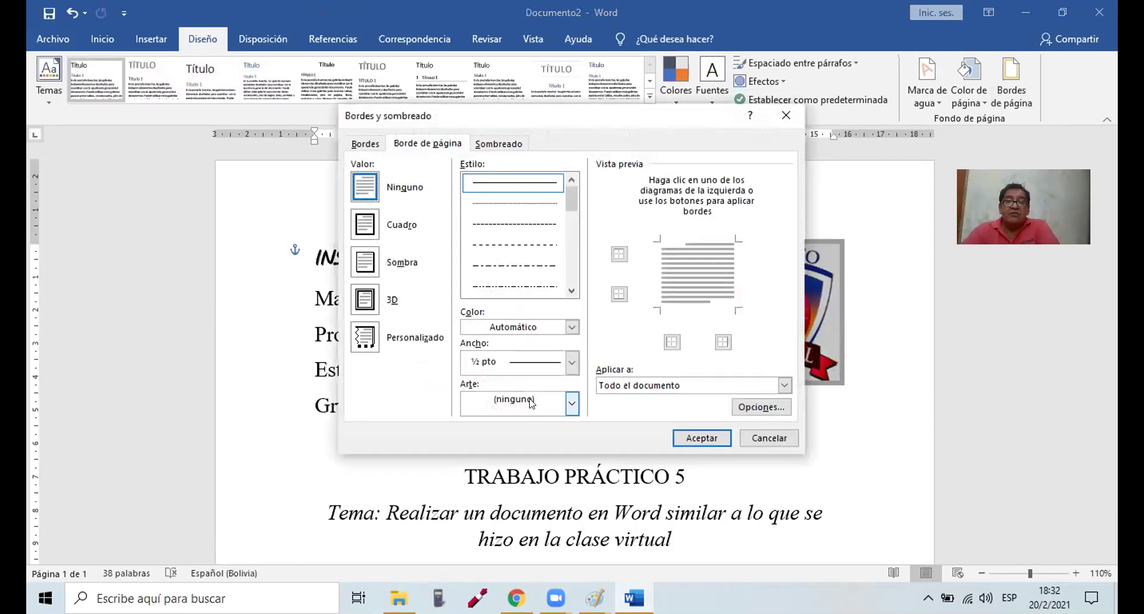
{"action": "left_click", "coordinate": [570, 406]}
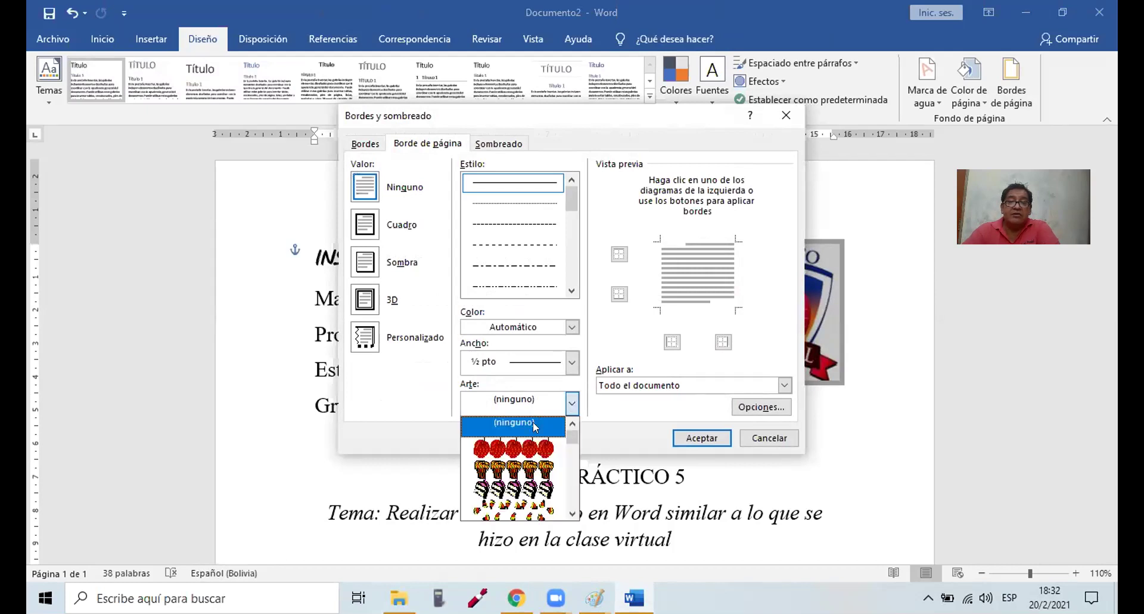
{"action": "scroll", "coordinate": [519, 429], "scroll_direction": "down", "scroll_amount": 6}
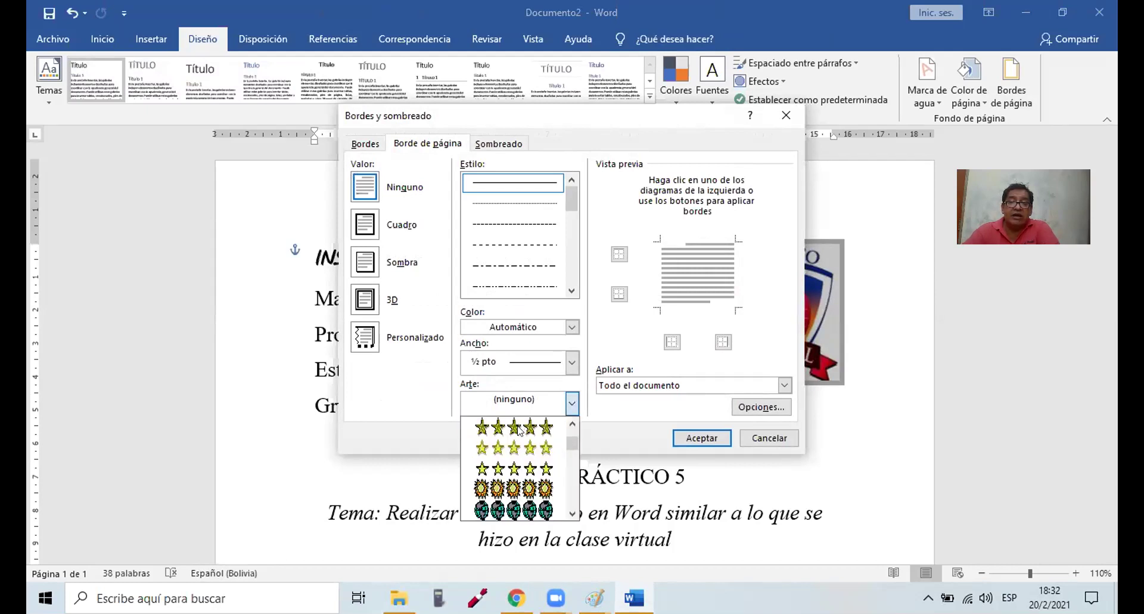
{"action": "scroll", "coordinate": [516, 430], "scroll_direction": "down", "scroll_amount": 8}
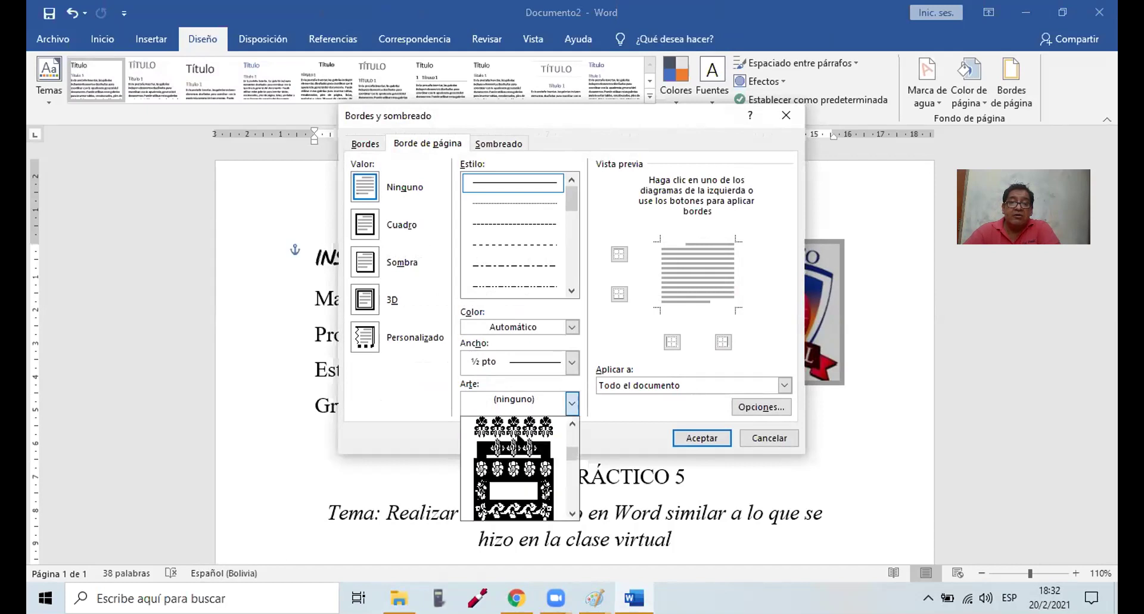
{"action": "scroll", "coordinate": [518, 435], "scroll_direction": "down", "scroll_amount": 8}
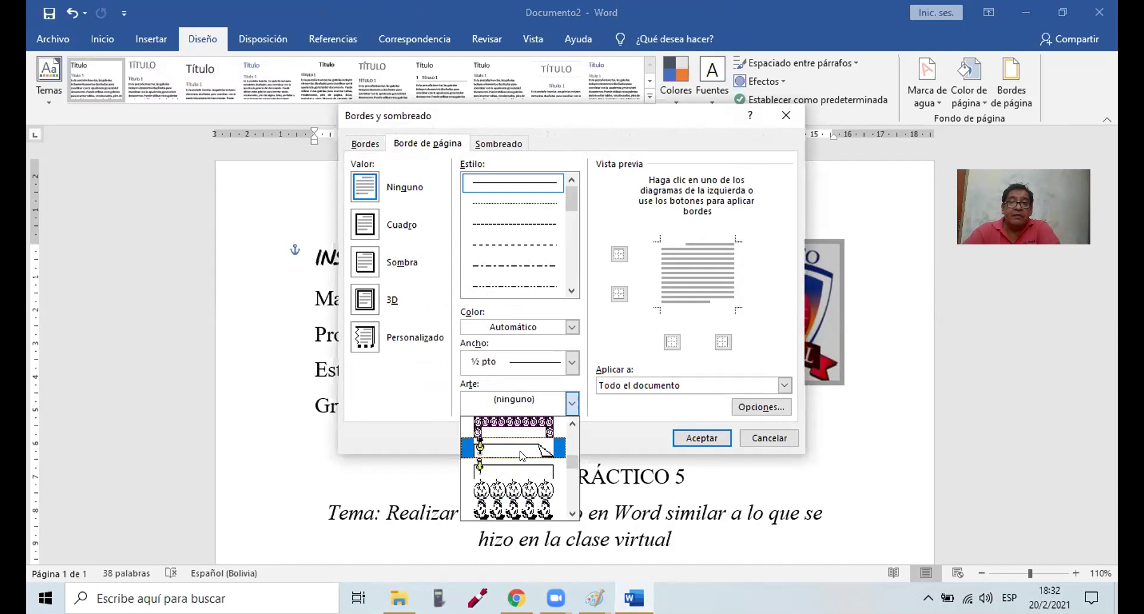
{"action": "left_click", "coordinate": [520, 451]}
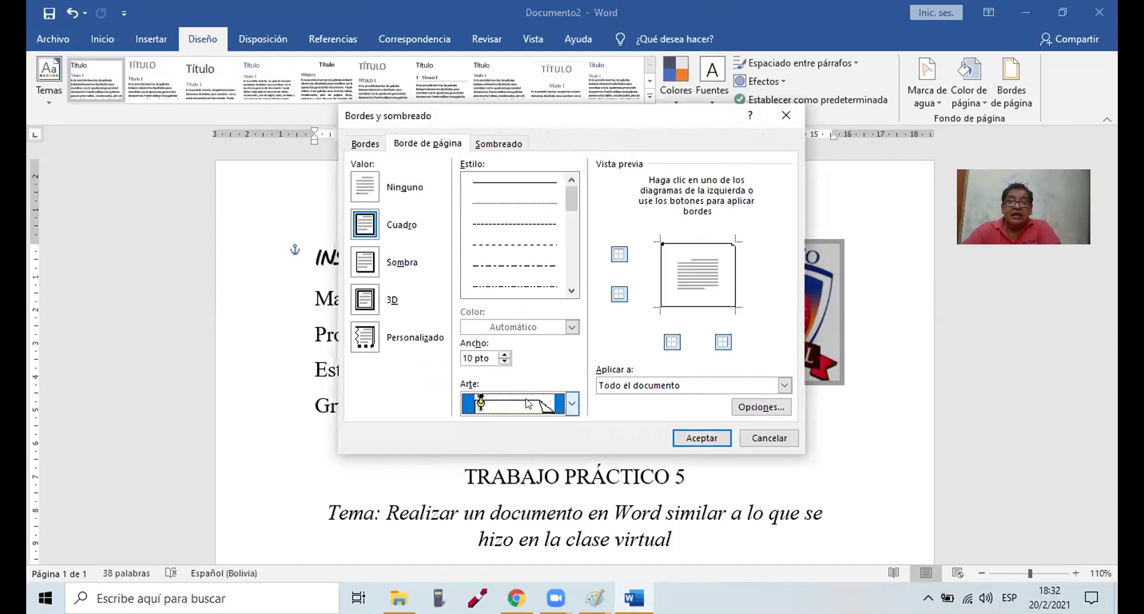
- Set the art border width to 31 pt, apply it to the first page only, and confirm
{"action": "left_click", "coordinate": [504, 353]}
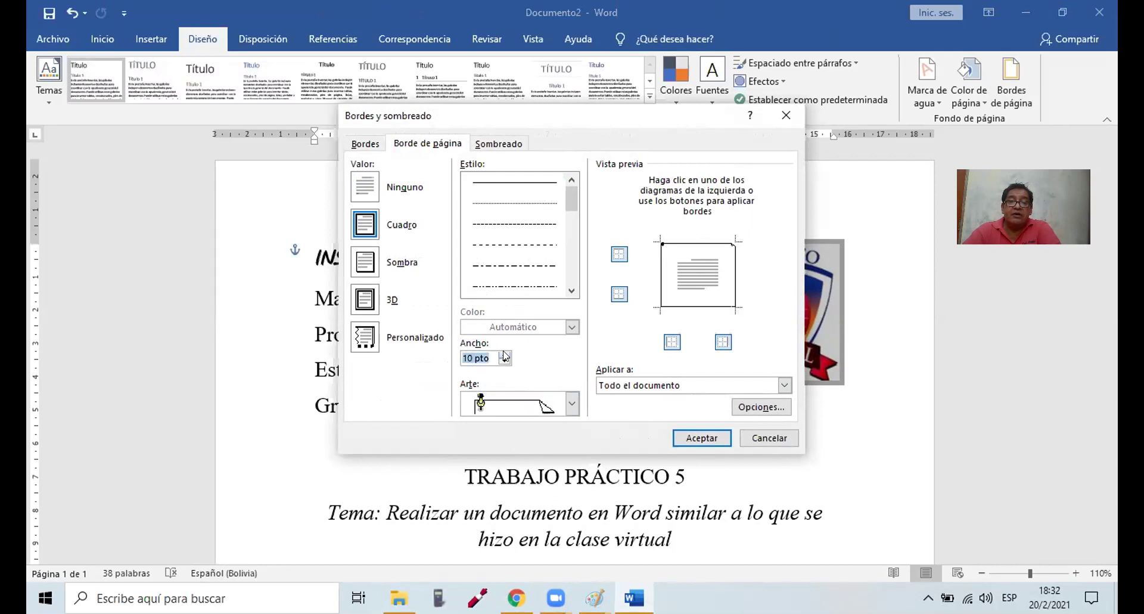
{"action": "left_click", "coordinate": [504, 354]}
{"action": "left_click", "coordinate": [504, 353]}
{"action": "left_click", "coordinate": [504, 354]}
{"action": "left_click", "coordinate": [504, 355]}
{"action": "left_click", "coordinate": [504, 354]}
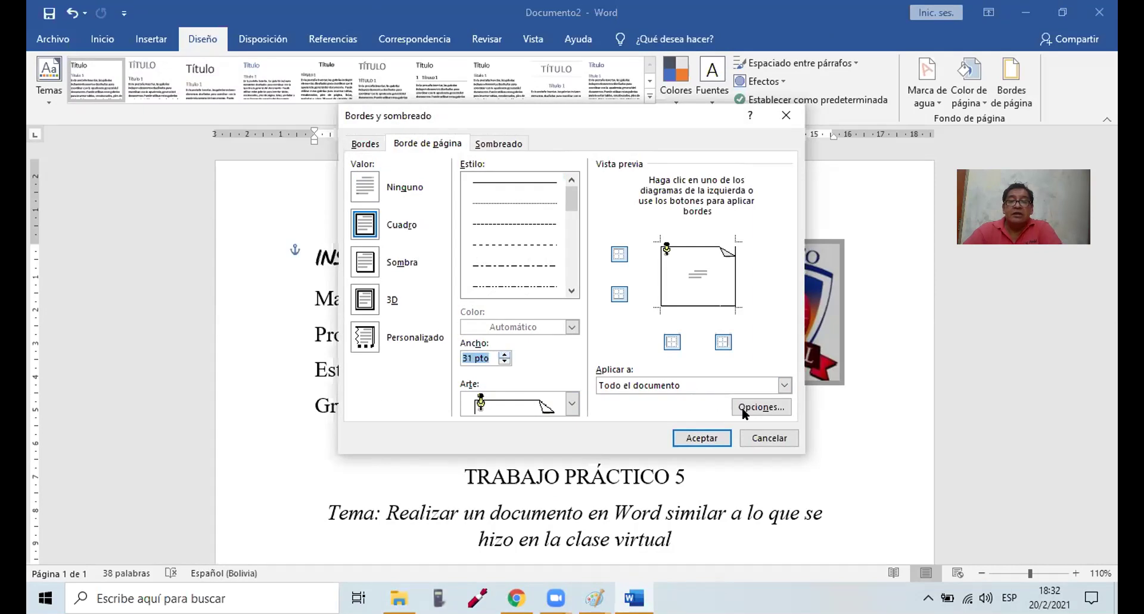
{"action": "left_click", "coordinate": [784, 385]}
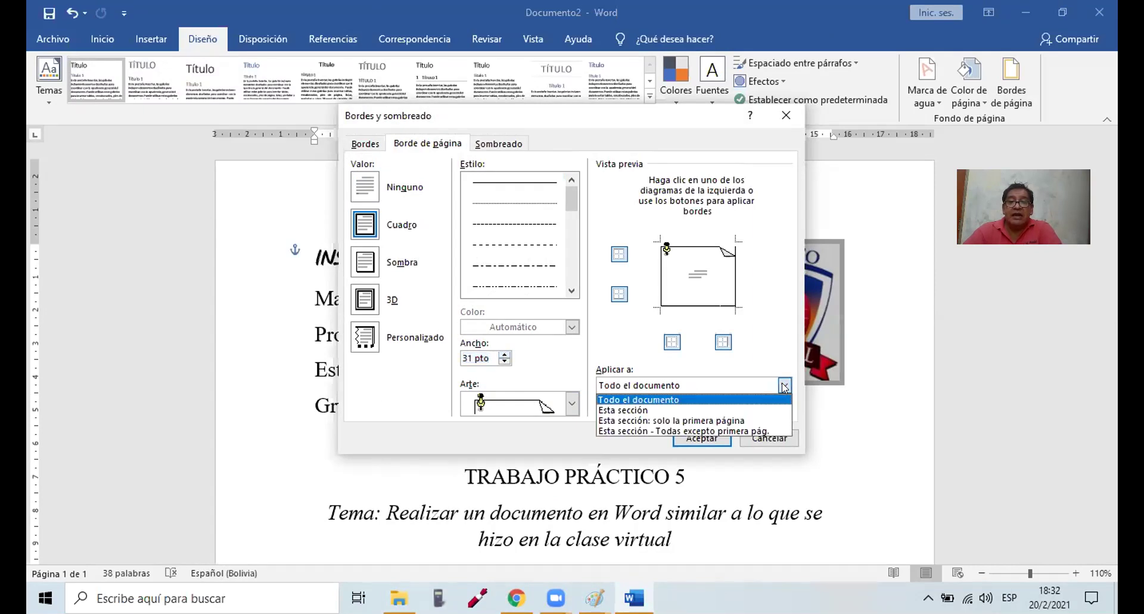
{"action": "left_click", "coordinate": [734, 419]}
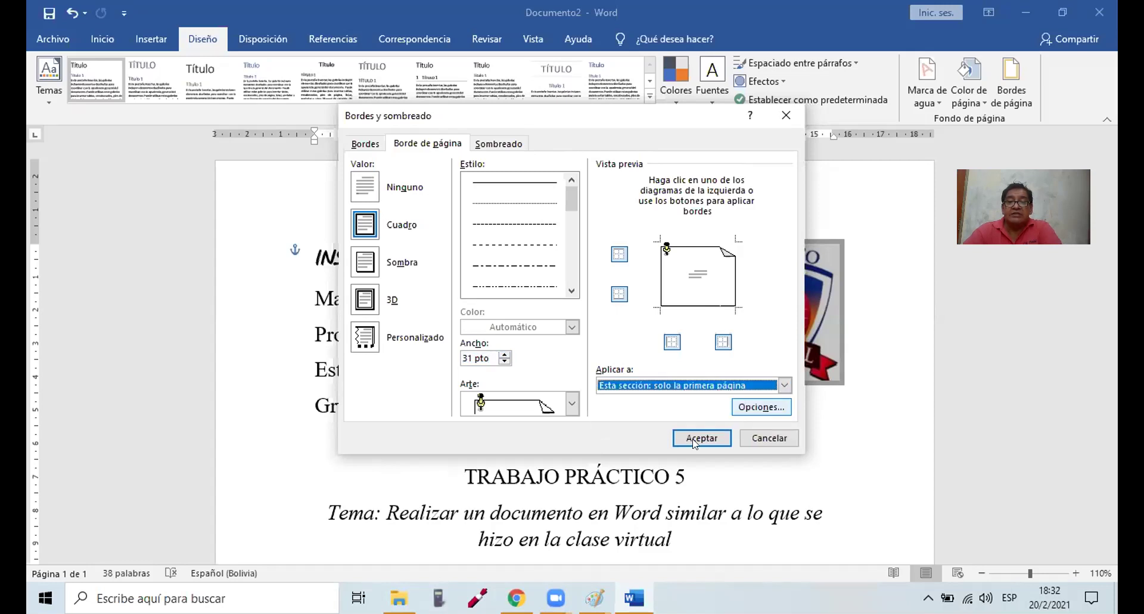
{"action": "left_click", "coordinate": [701, 436]}
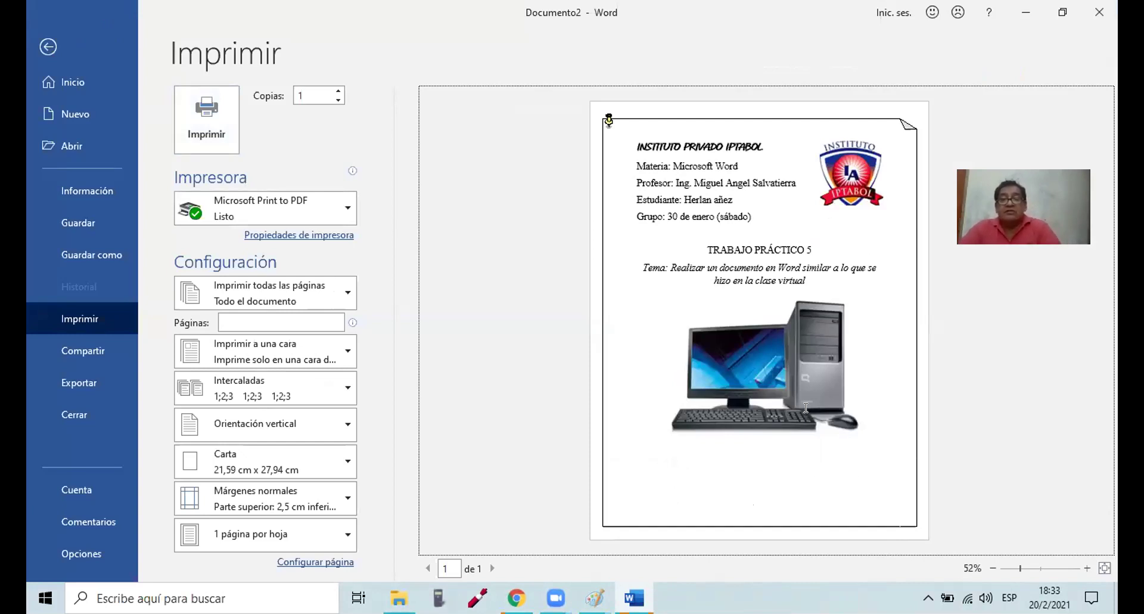
- Type the centred italic line 'Santa Cruz, 20 de febrero del 2021' below the computer picture, then start a new line
{"action": "key", "text": "Escape"}
{"action": "scroll", "coordinate": [664, 417], "scroll_direction": "down", "scroll_amount": 5}
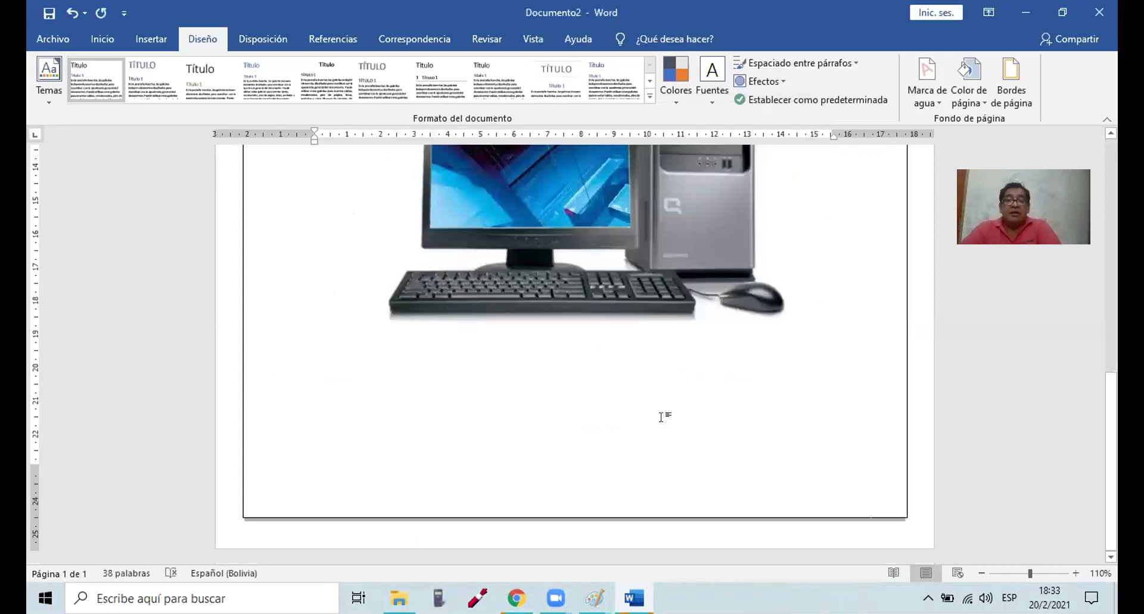
{"action": "key", "text": "shift+Left"}
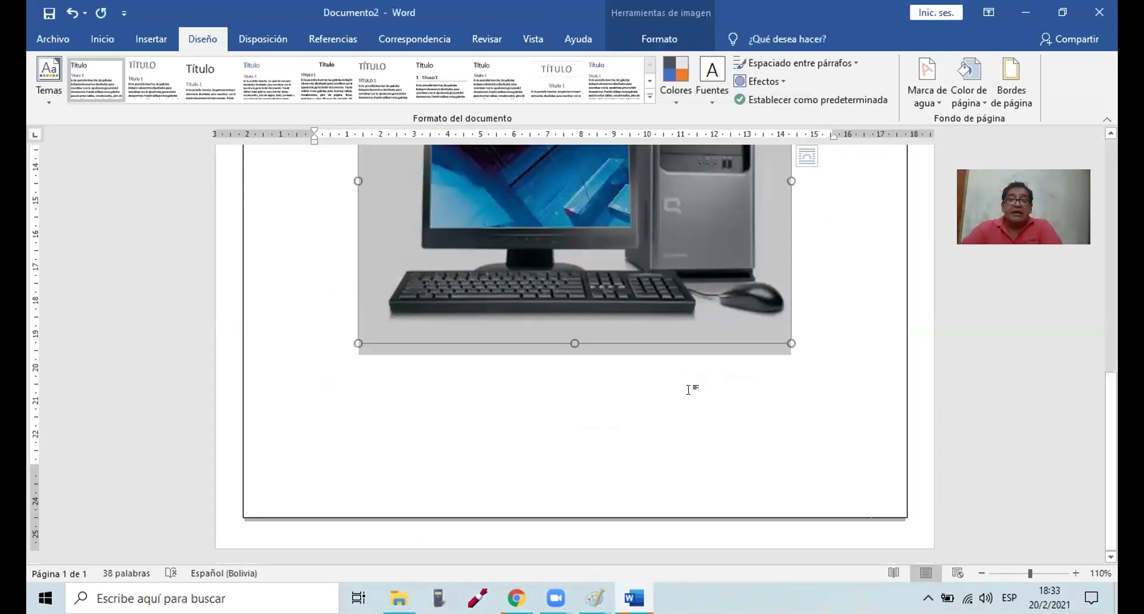
{"action": "left_click", "coordinate": [822, 328]}
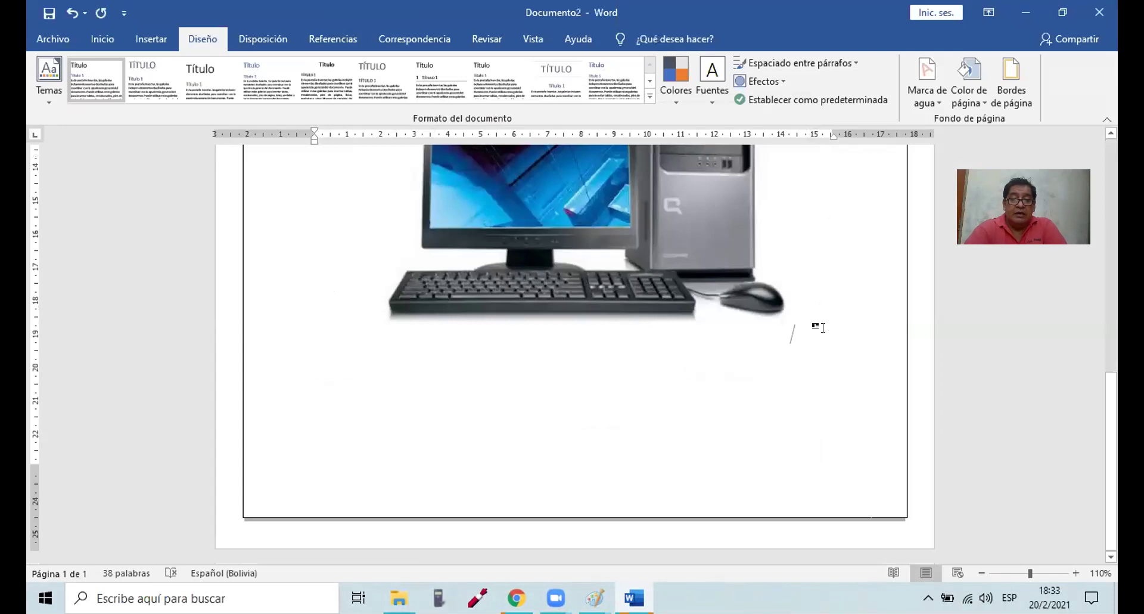
{"action": "key", "text": "Return"}
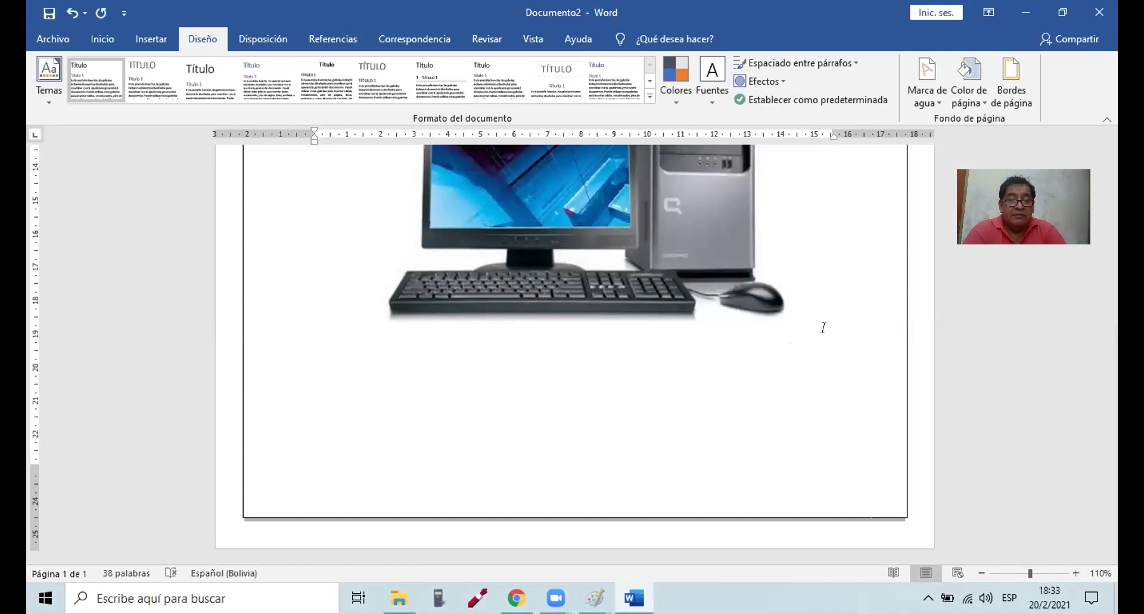
{"action": "type", "text": "Santa Cru"}
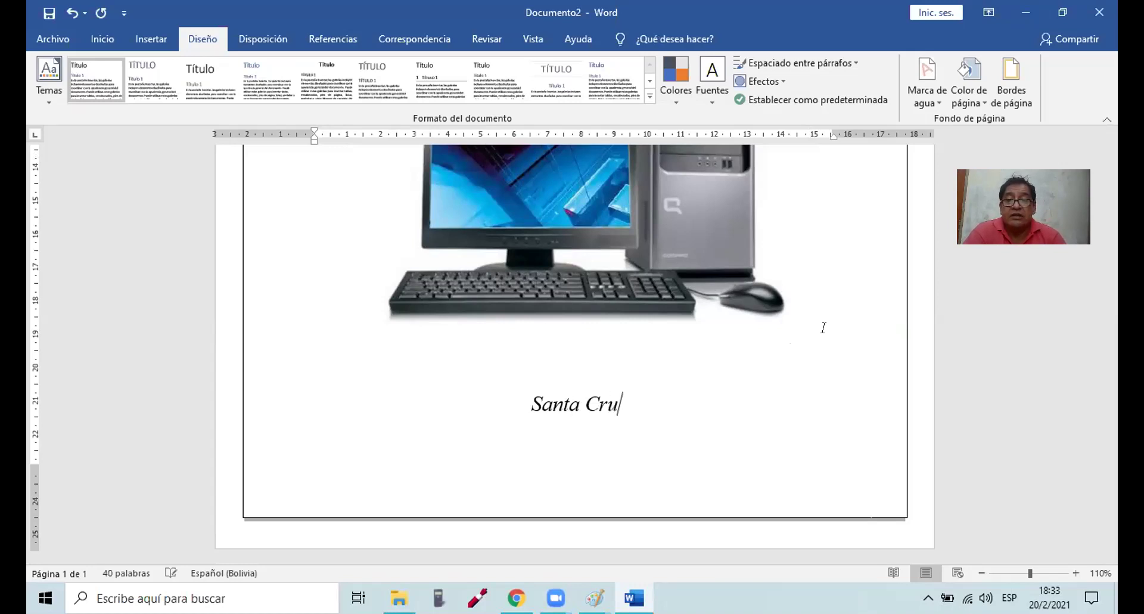
{"action": "type", "text": "z,"}
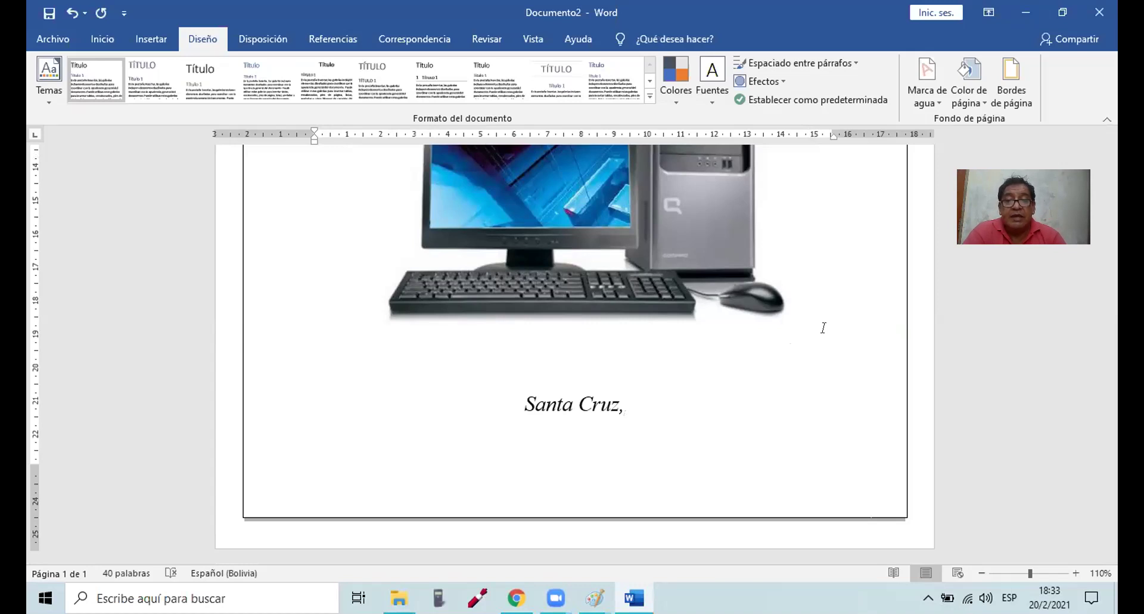
{"action": "type", "text": " 20 de "}
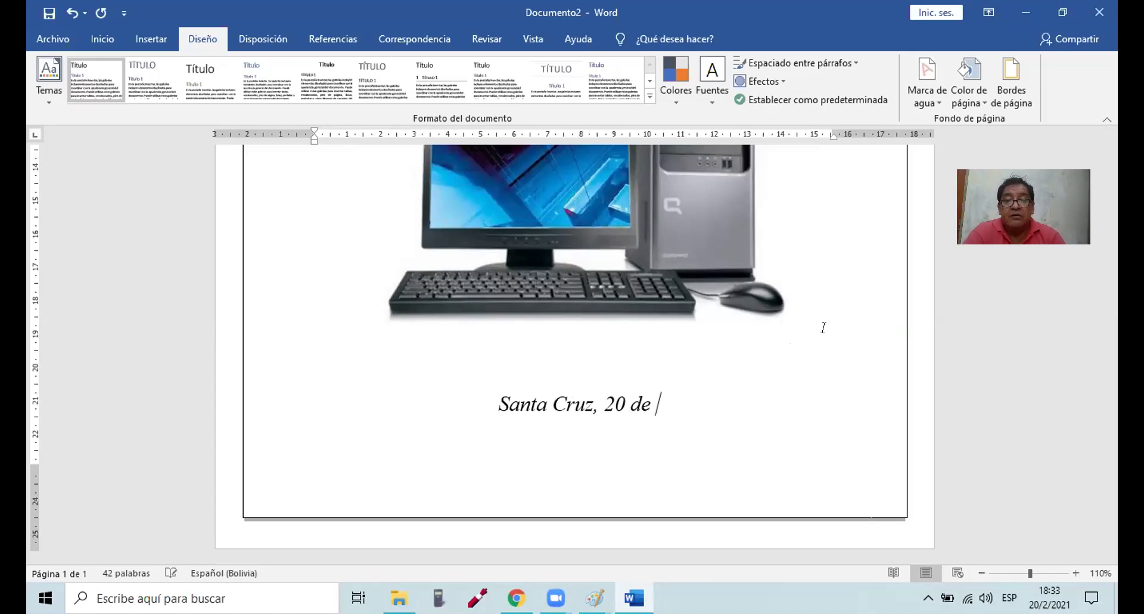
{"action": "type", "text": "febrero del 2"}
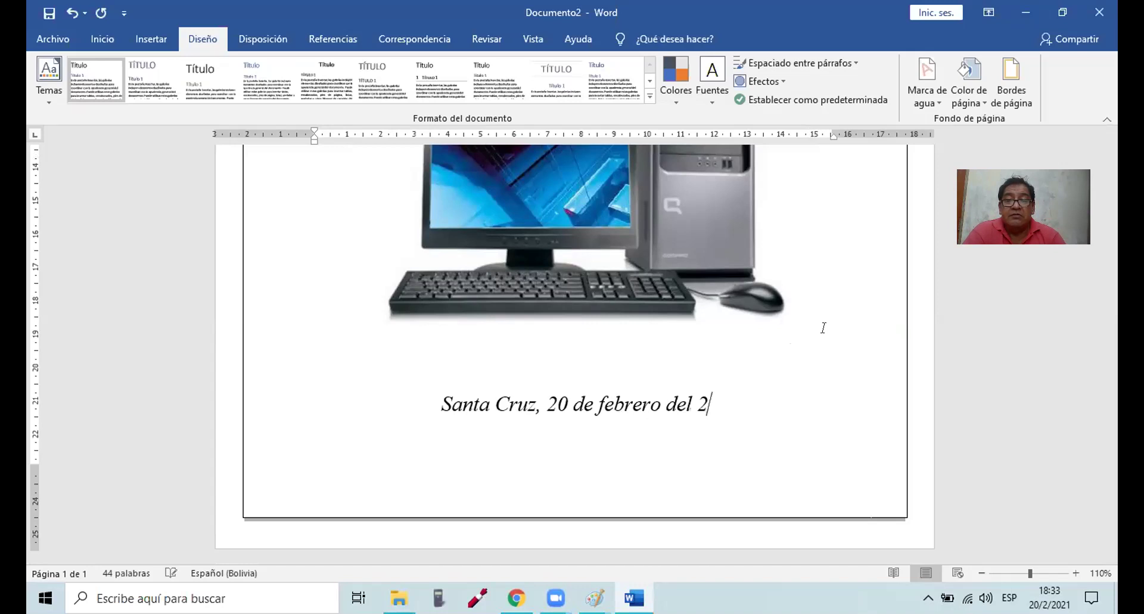
{"action": "type", "text": "021"}
{"action": "key", "text": "Return"}
{"action": "key", "text": "Return"}
{"action": "key", "text": "Return"}
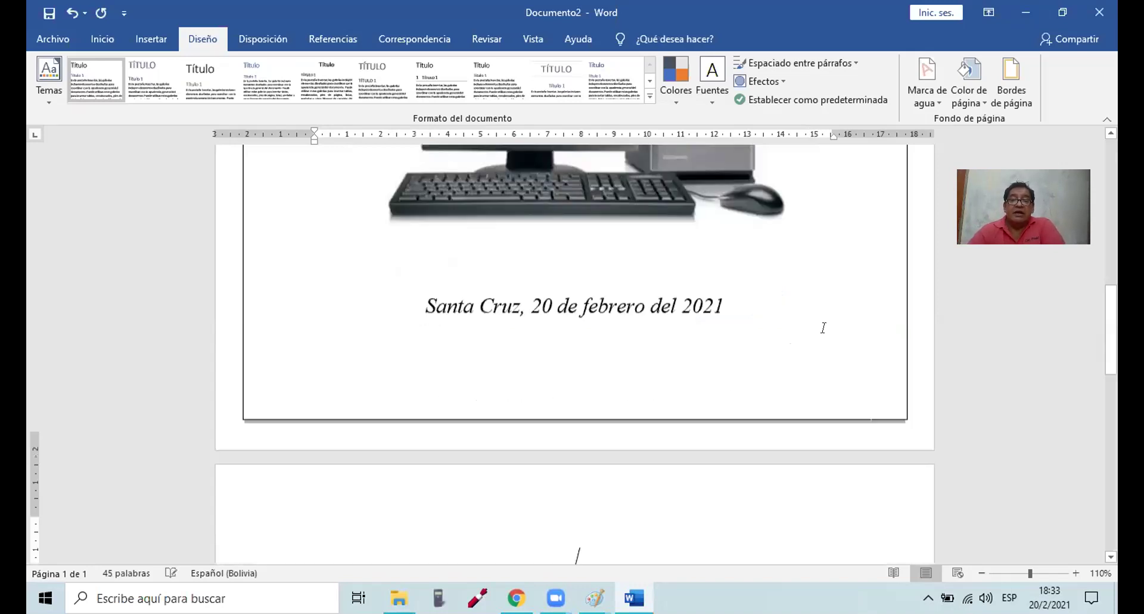
- Type the bold title HORARIO at the top of the second page
{"action": "scroll", "coordinate": [685, 363], "scroll_direction": "down", "scroll_amount": 1}
{"action": "scroll", "coordinate": [570, 374], "scroll_direction": "down", "scroll_amount": 3}
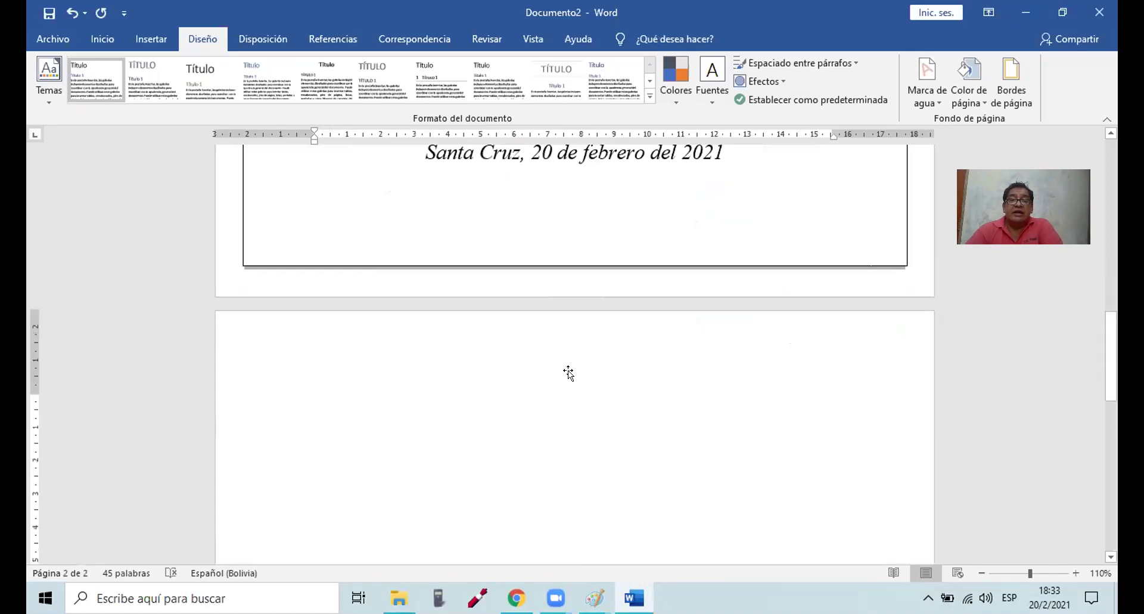
{"action": "scroll", "coordinate": [569, 373], "scroll_direction": "up", "scroll_amount": 3}
{"action": "scroll", "coordinate": [560, 381], "scroll_direction": "up", "scroll_amount": 3}
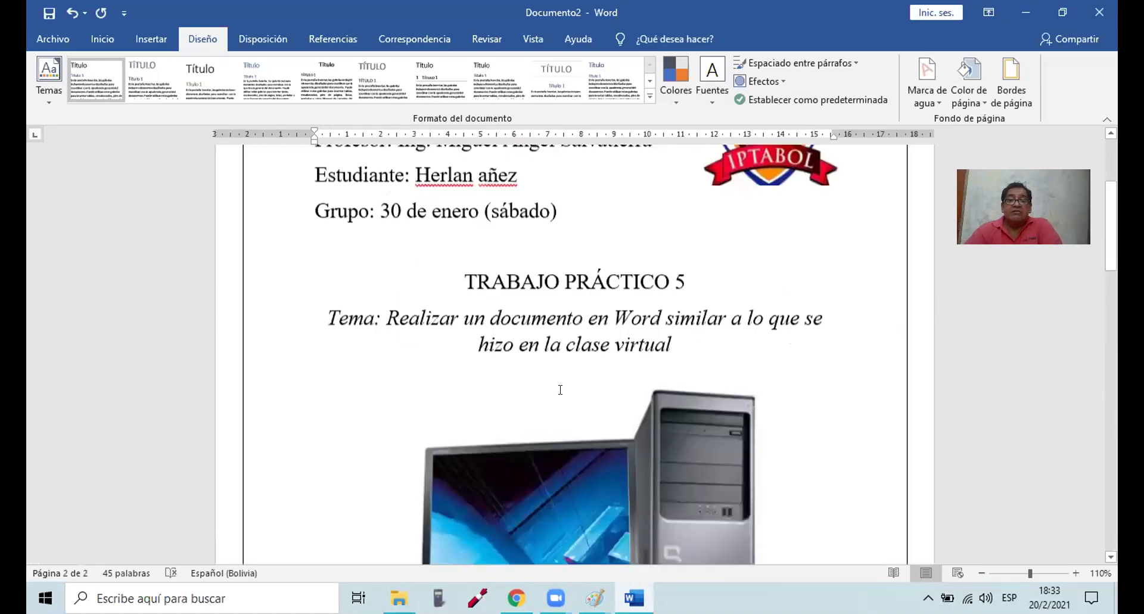
{"action": "scroll", "coordinate": [561, 389], "scroll_direction": "down", "scroll_amount": 6}
{"action": "scroll", "coordinate": [558, 392], "scroll_direction": "down", "scroll_amount": 2}
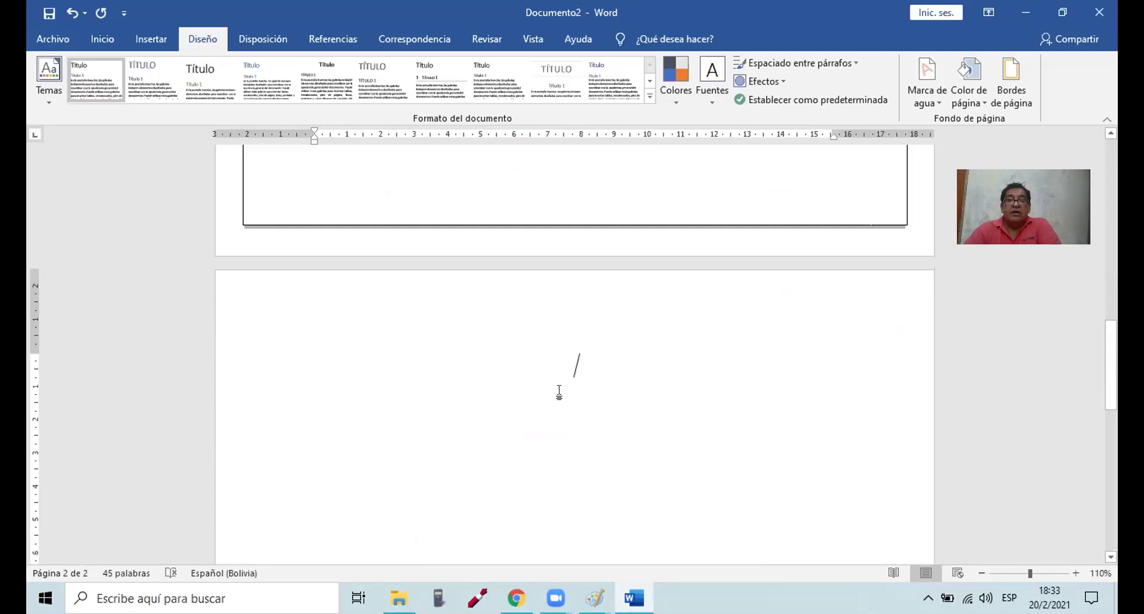
{"action": "scroll", "coordinate": [559, 392], "scroll_direction": "down", "scroll_amount": 1}
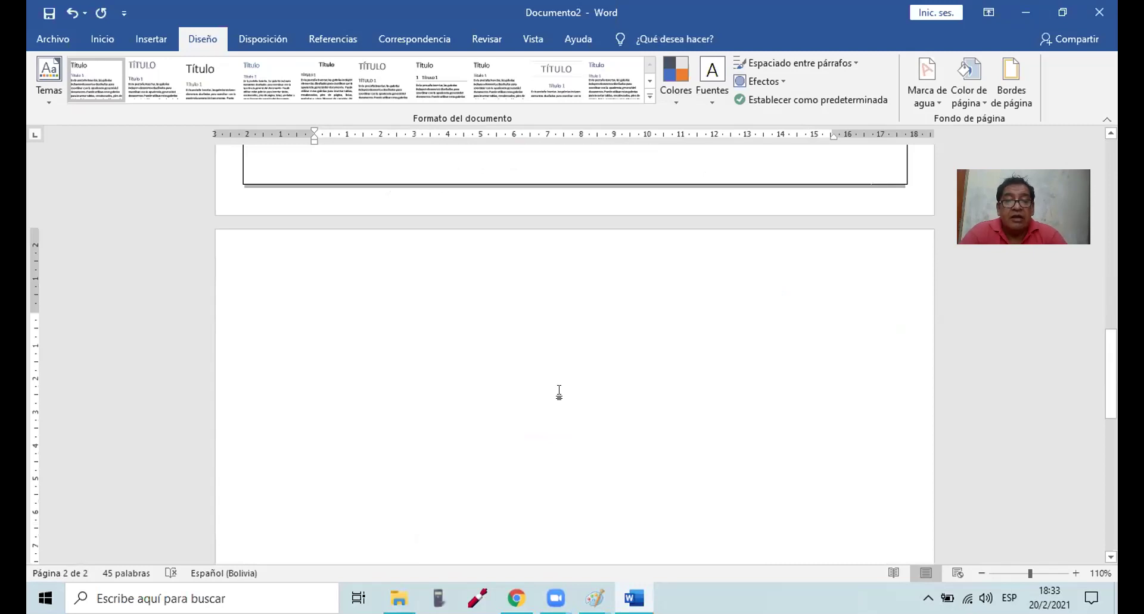
{"action": "left_click", "coordinate": [104, 38]}
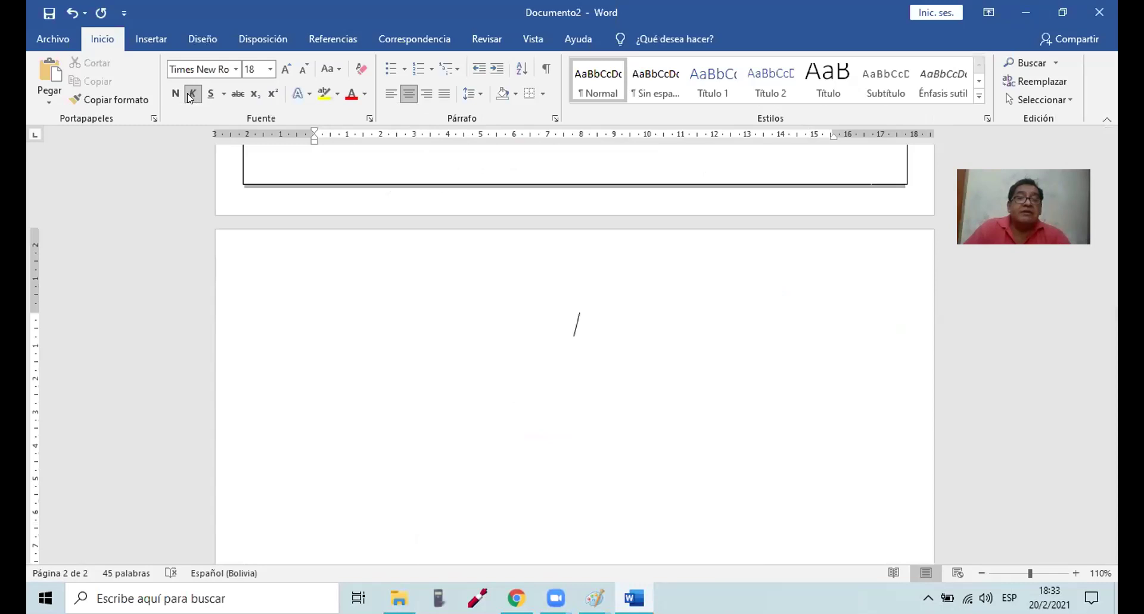
{"action": "left_click", "coordinate": [172, 94]}
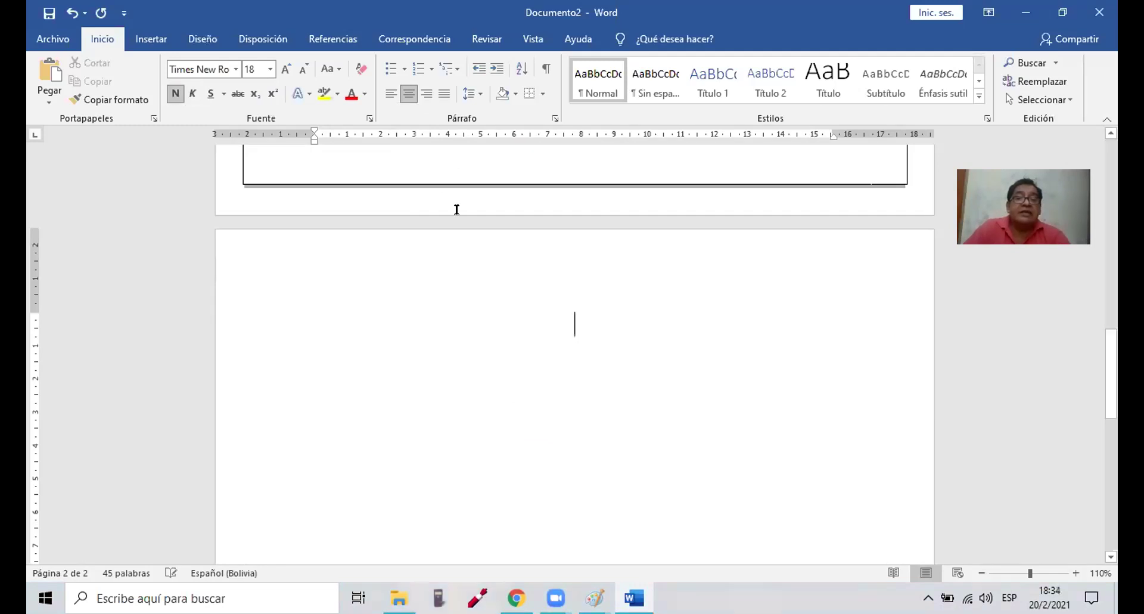
{"action": "type", "text": "HORARIO"}
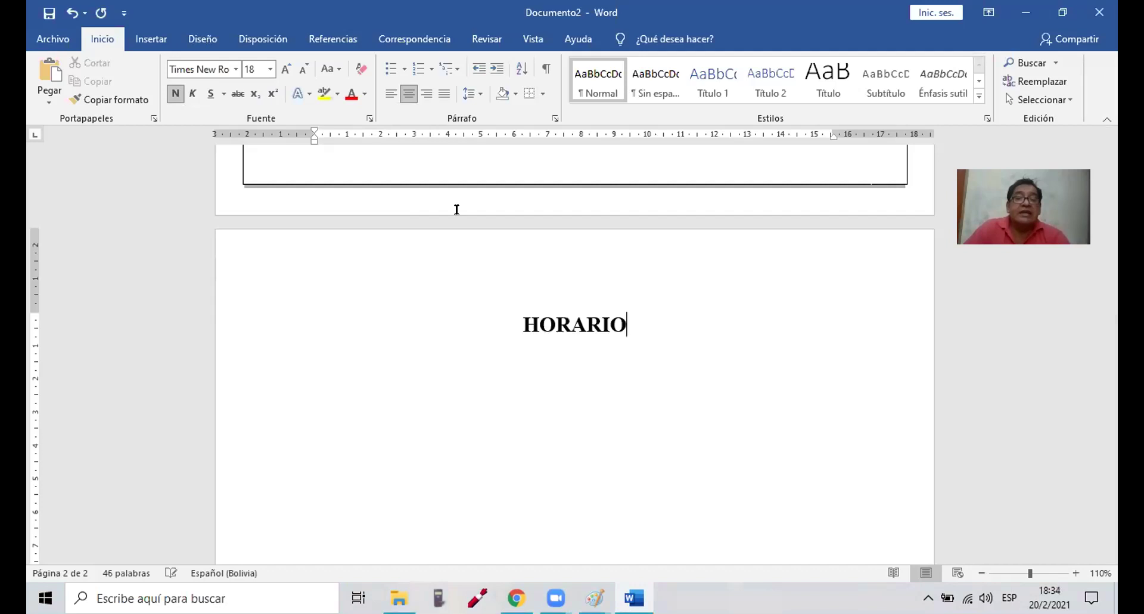
{"action": "key", "text": "Return"}
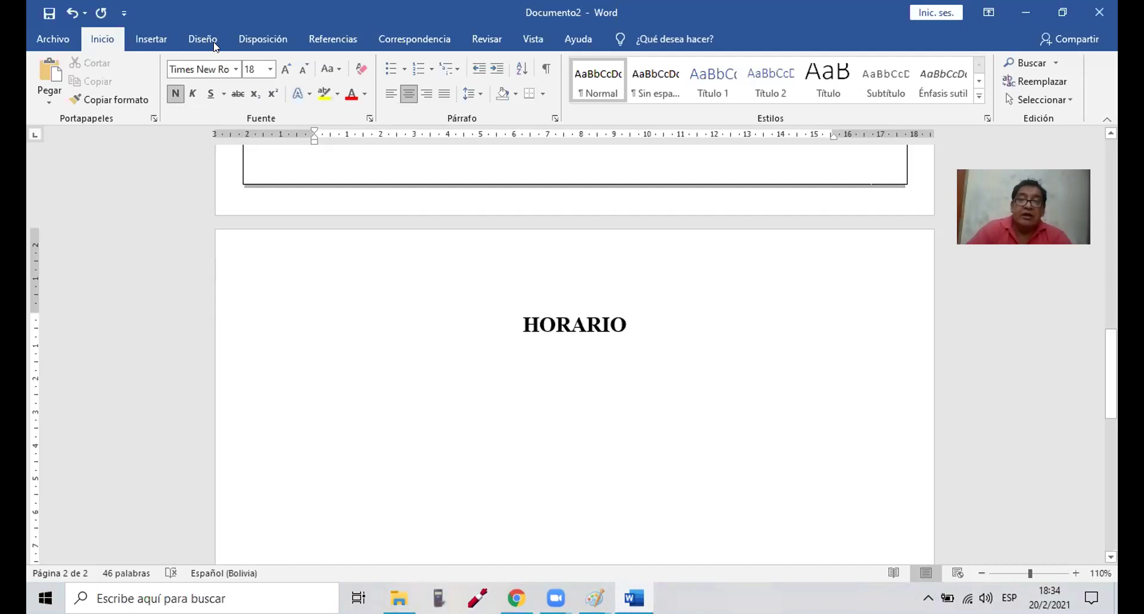
- Insert an empty 3-column, 2-row table below the HORARIO title
{"action": "left_click", "coordinate": [157, 39]}
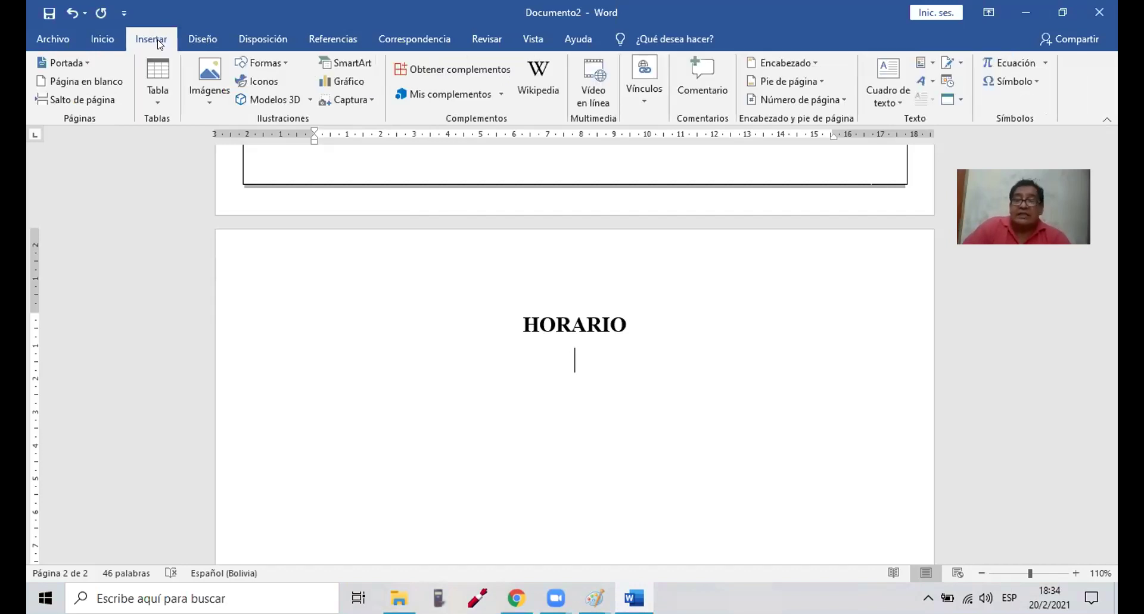
{"action": "left_click", "coordinate": [159, 70]}
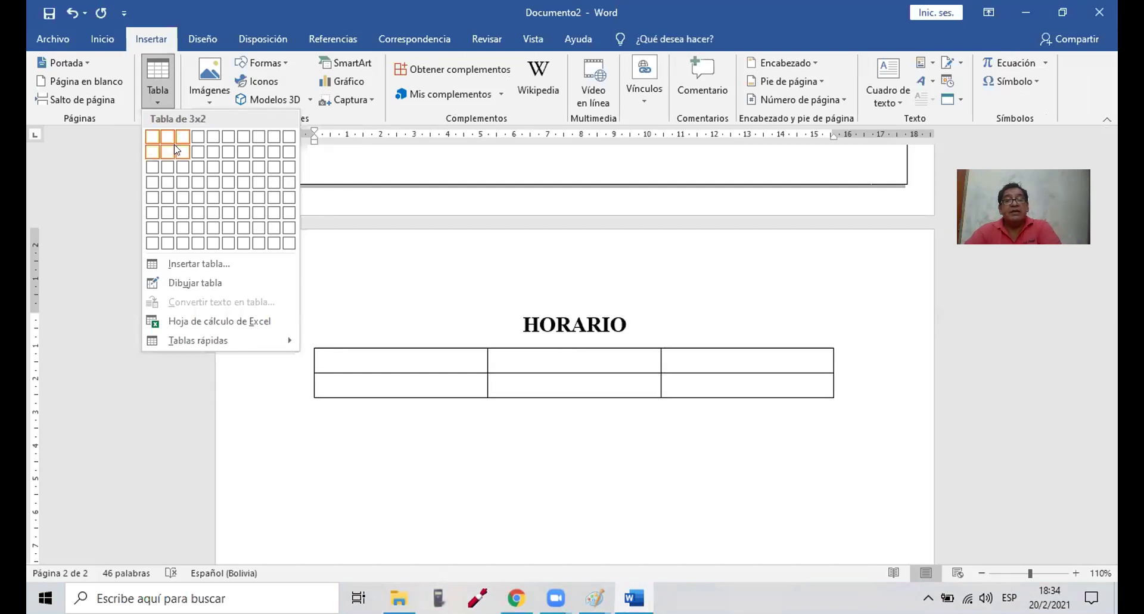
{"action": "left_click", "coordinate": [176, 150]}
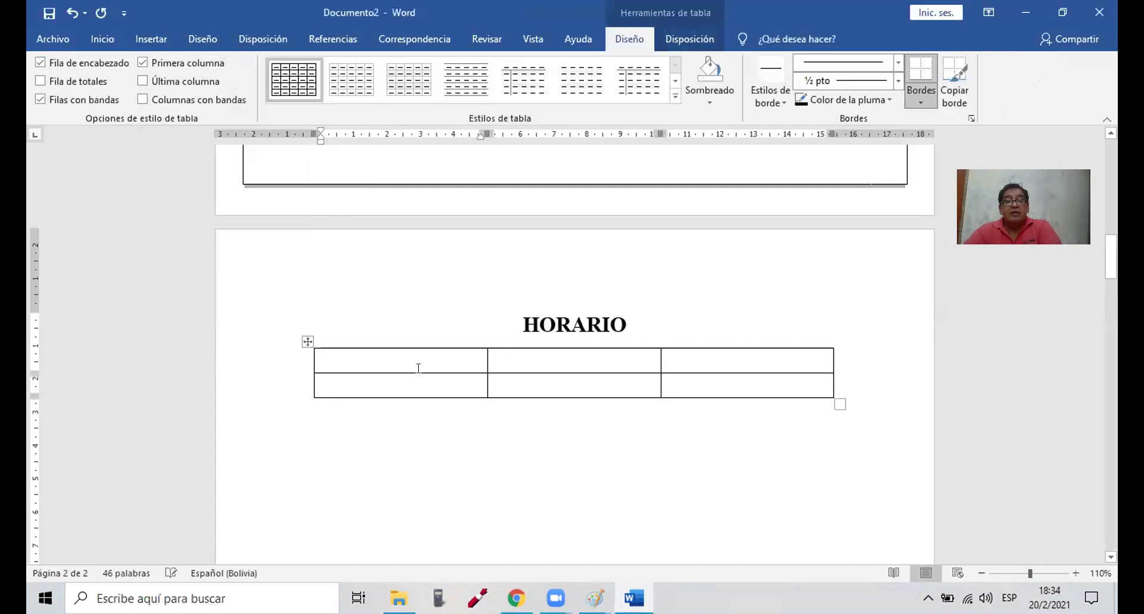
{"action": "left_click", "coordinate": [439, 363]}
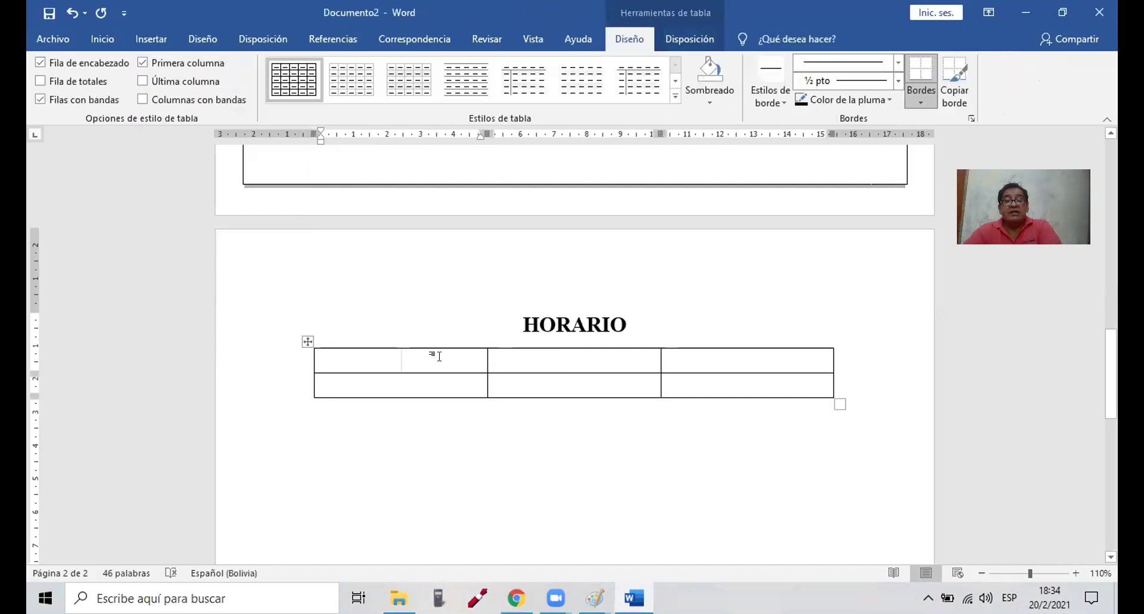
- Enter the headers Horas, Lunes and Martes, then drag the Horas and Lunes column borders narrower
{"action": "key", "text": "ctrl+z"}
{"action": "key", "text": "ctrl+y"}
{"action": "type", "text": "hO"}
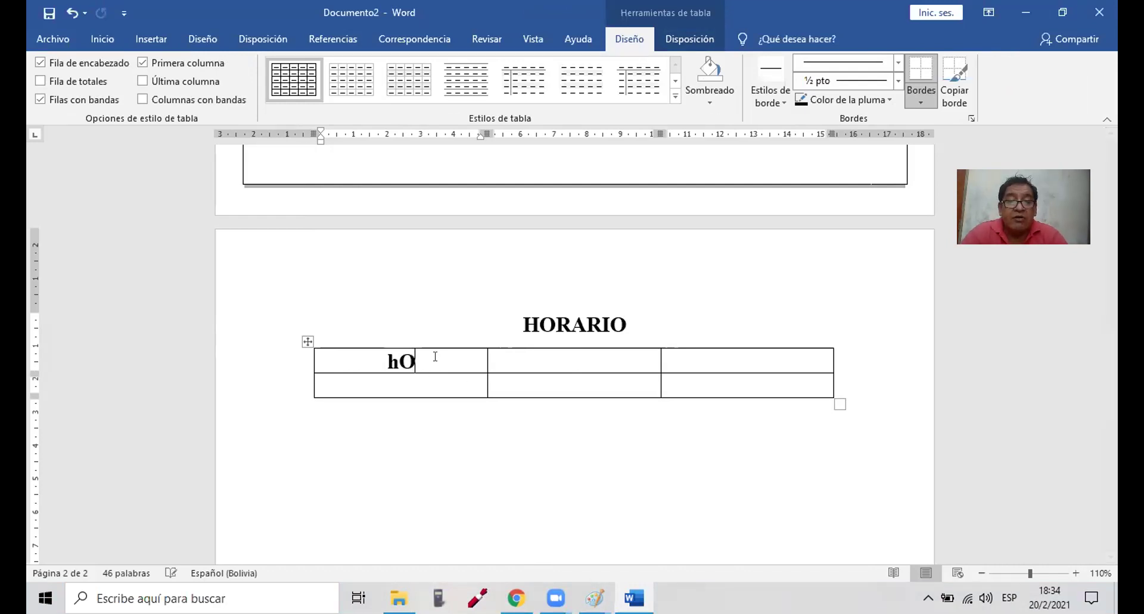
{"action": "key", "text": "ctrl+z"}
{"action": "key", "text": "ctrl+z"}
{"action": "type", "text": "Horas"}
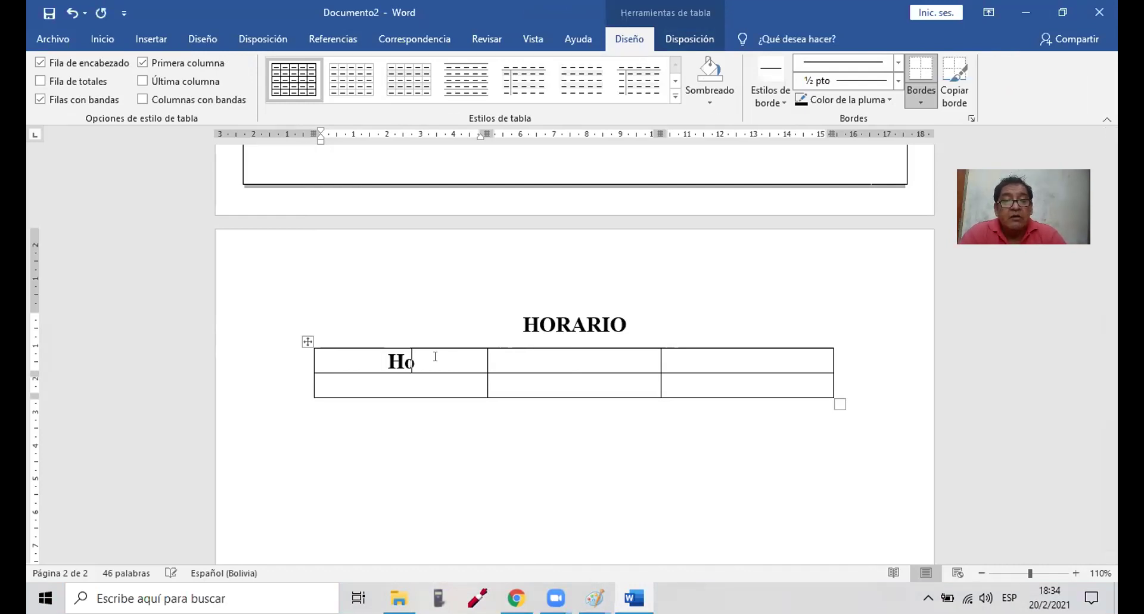
{"action": "left_click", "coordinate": [559, 358]}
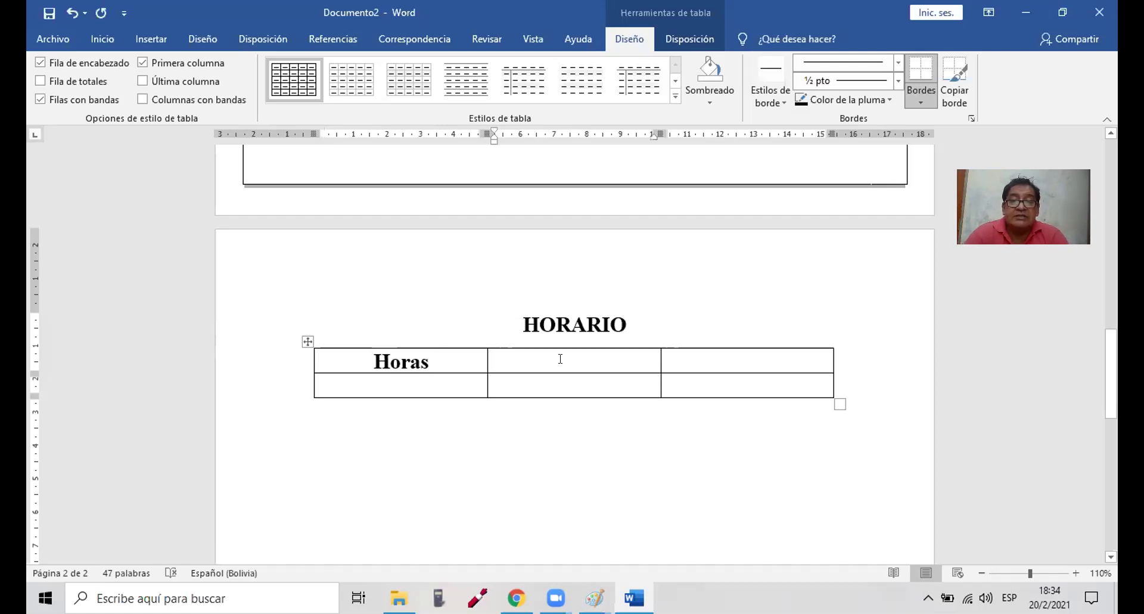
{"action": "type", "text": "Lunes"}
{"action": "key", "text": "Tab"}
{"action": "type", "text": "Martes"}
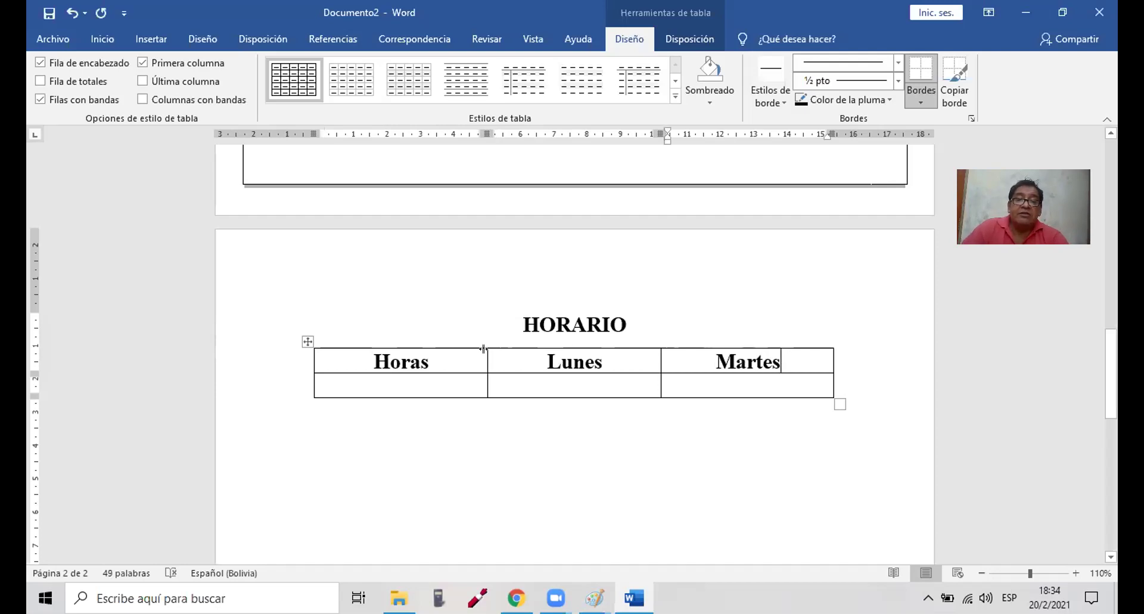
{"action": "left_click_drag", "start_coordinate": [483, 349], "coordinate": [366, 361]}
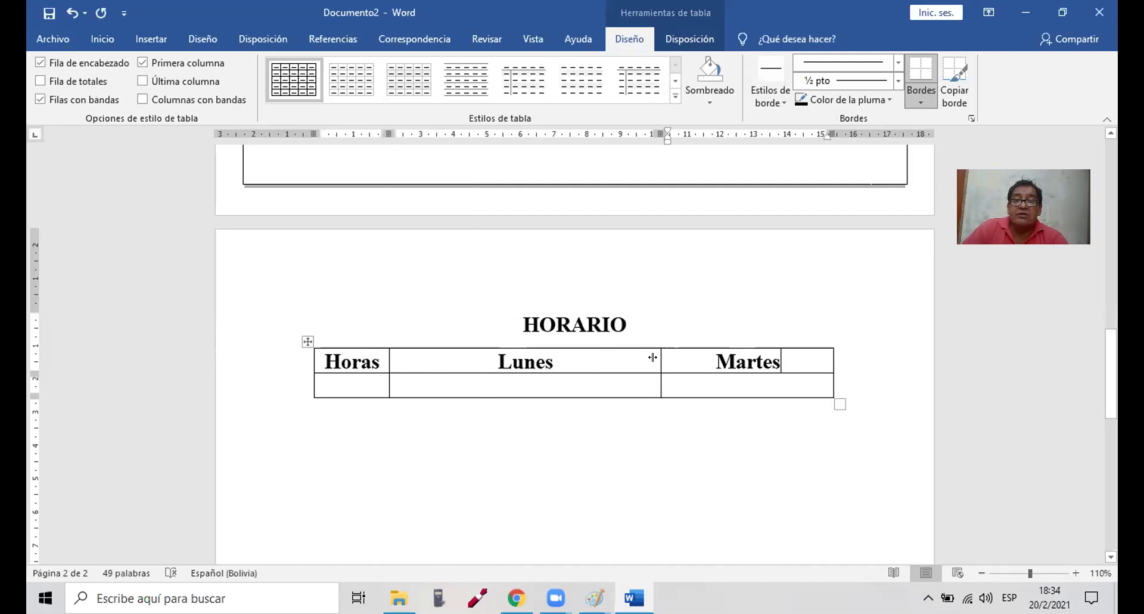
{"action": "left_click_drag", "start_coordinate": [648, 358], "coordinate": [480, 361]}
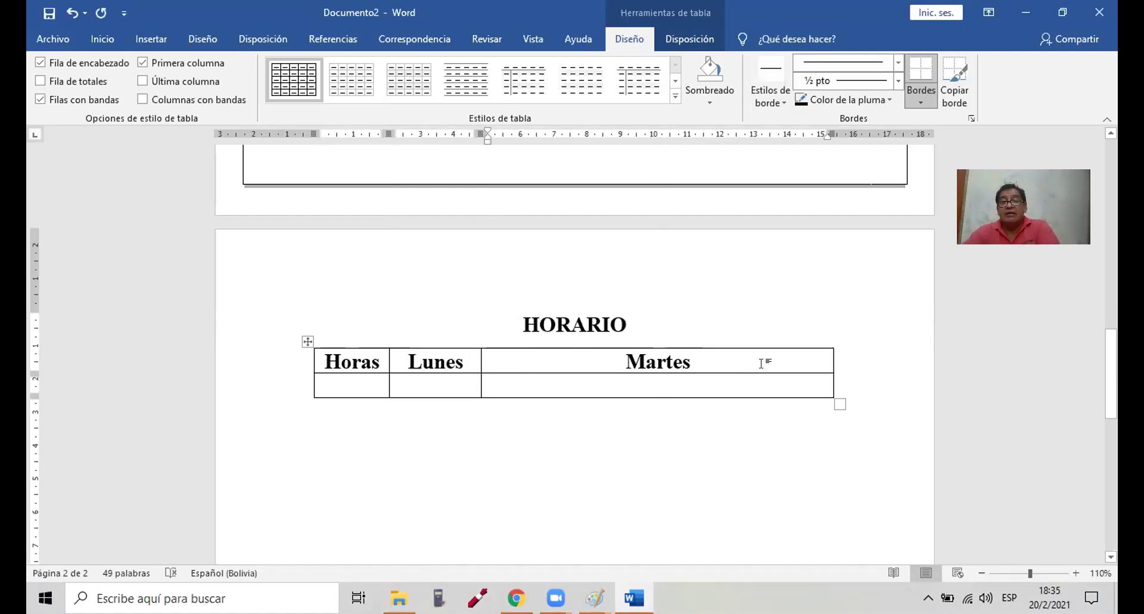
- Add a column right of Martes headed Miércoles and narrow the Martes column
{"action": "right_click", "coordinate": [763, 369]}
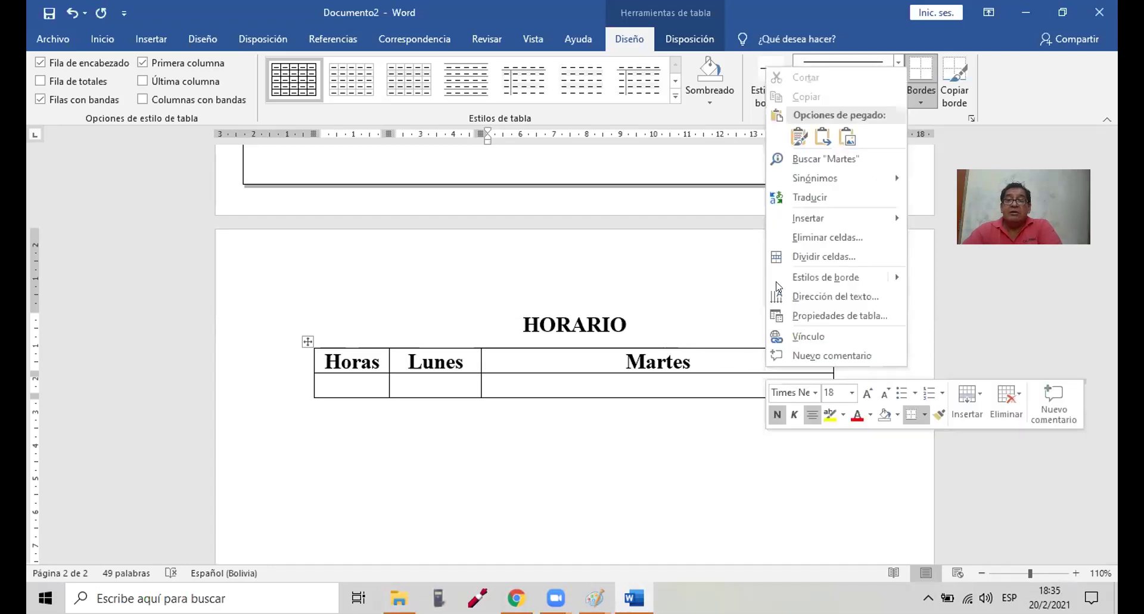
{"action": "mouse_move", "coordinate": [820, 221]}
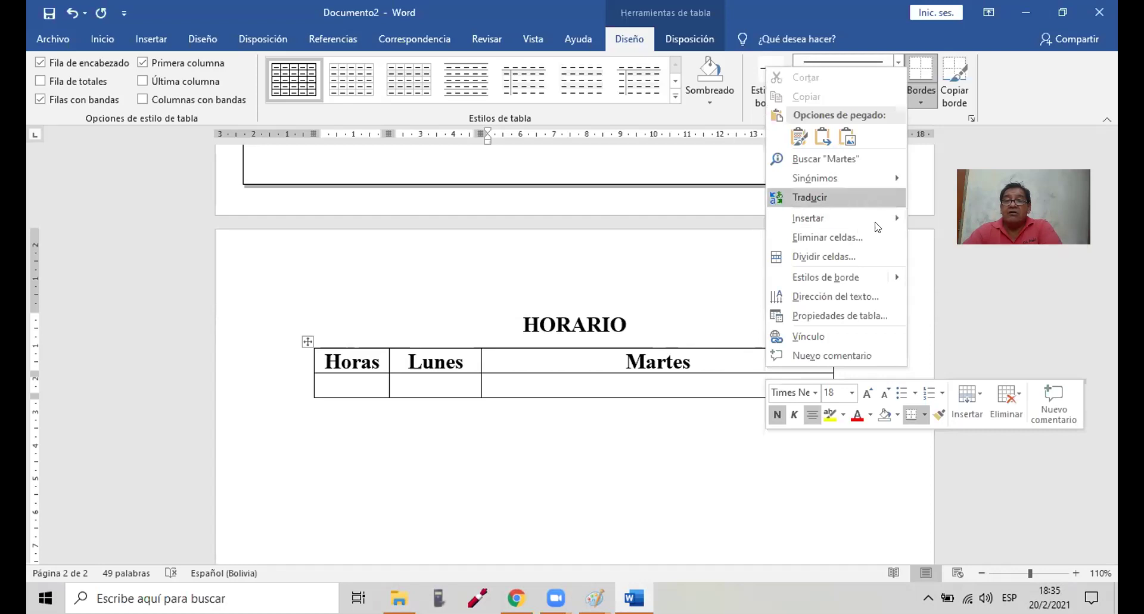
{"action": "mouse_move", "coordinate": [900, 219]}
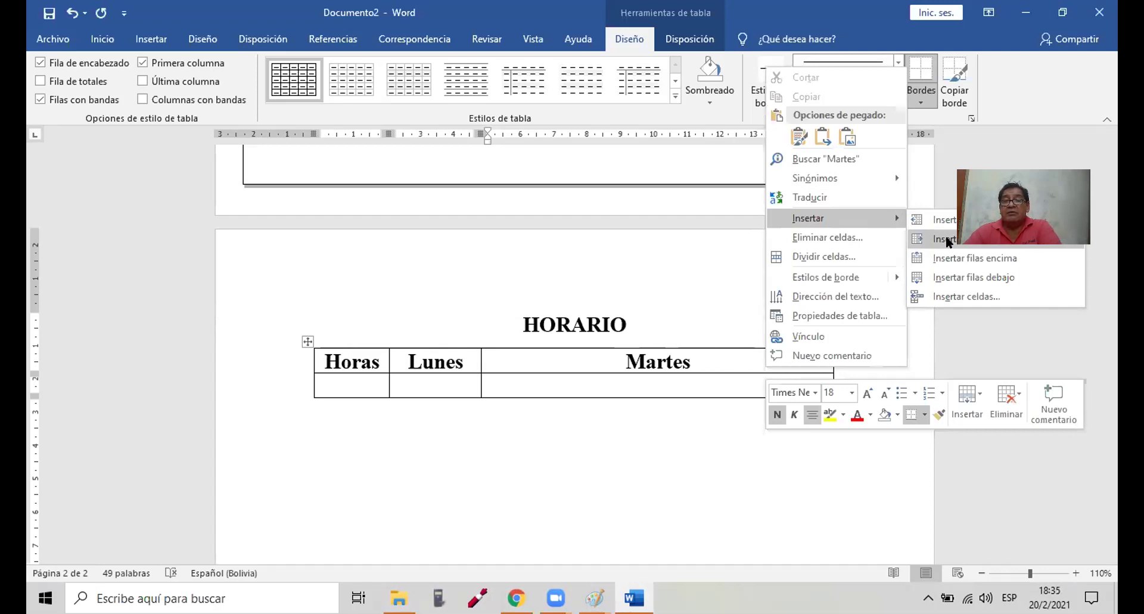
{"action": "key", "text": "Return"}
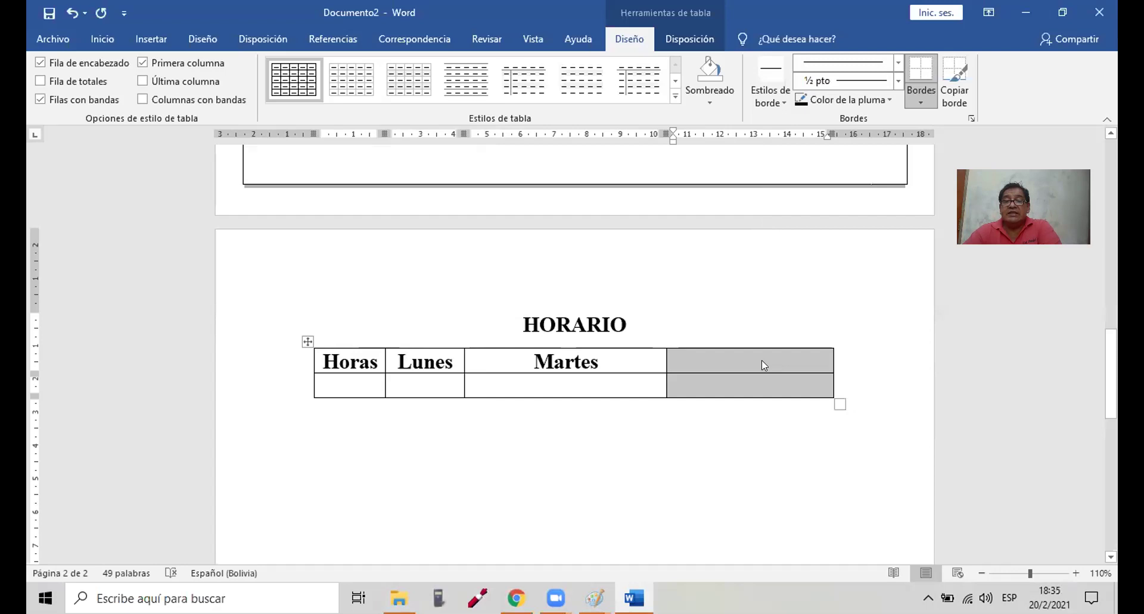
{"action": "left_click", "coordinate": [762, 360]}
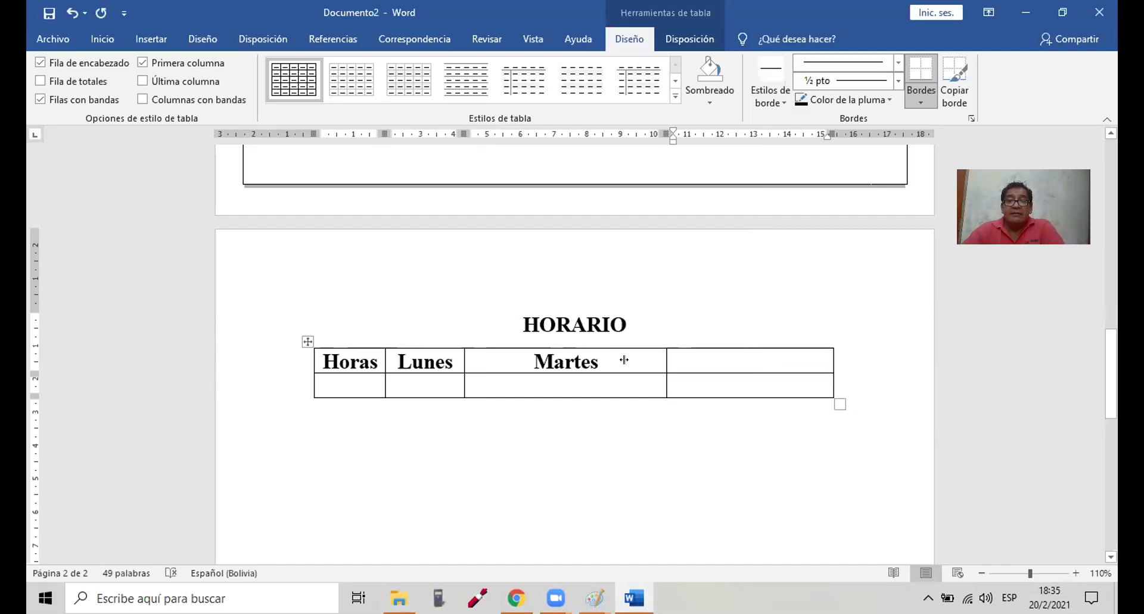
{"action": "left_click_drag", "start_coordinate": [662, 357], "coordinate": [556, 360]}
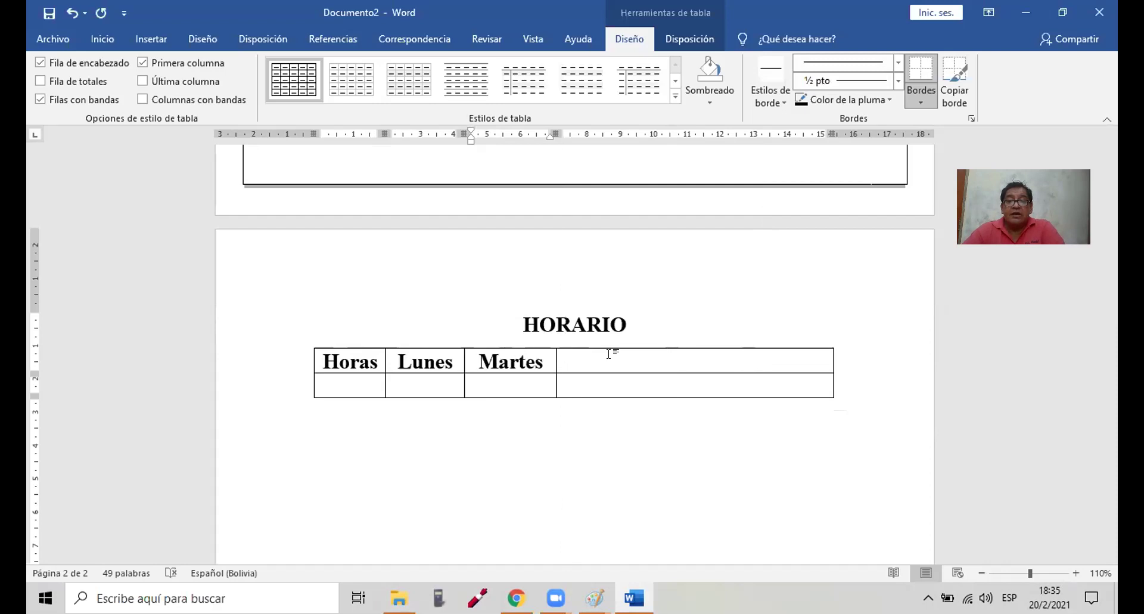
{"action": "type", "text": "Miércoles"}
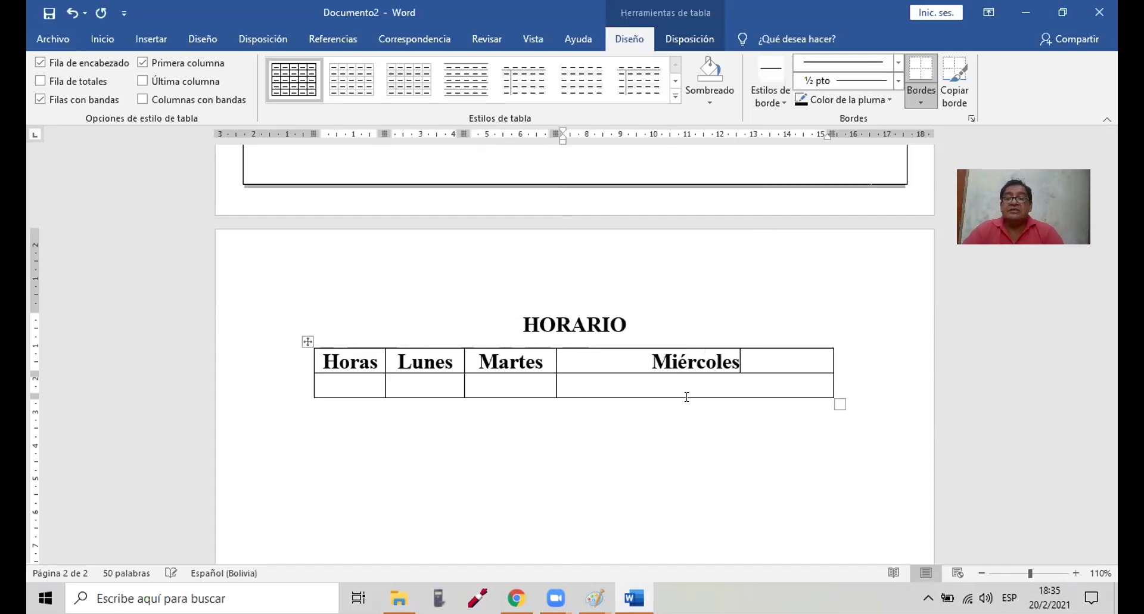
- Add two more columns to the right and head them Jueves and Sábado
{"action": "right_click", "coordinate": [785, 366]}
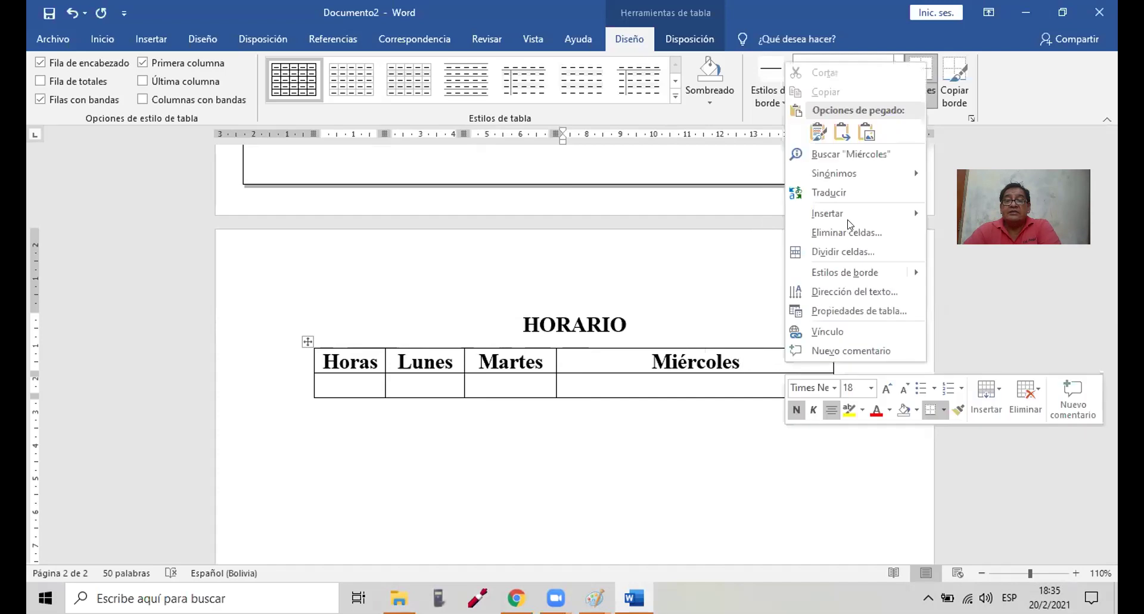
{"action": "mouse_move", "coordinate": [862, 215]}
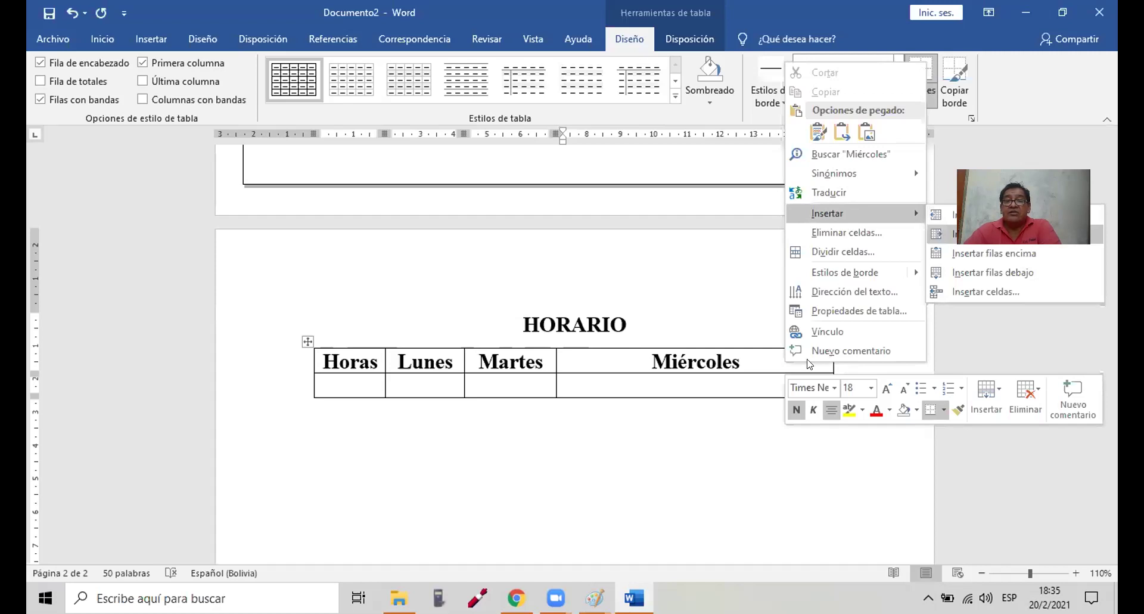
{"action": "key", "text": "Return"}
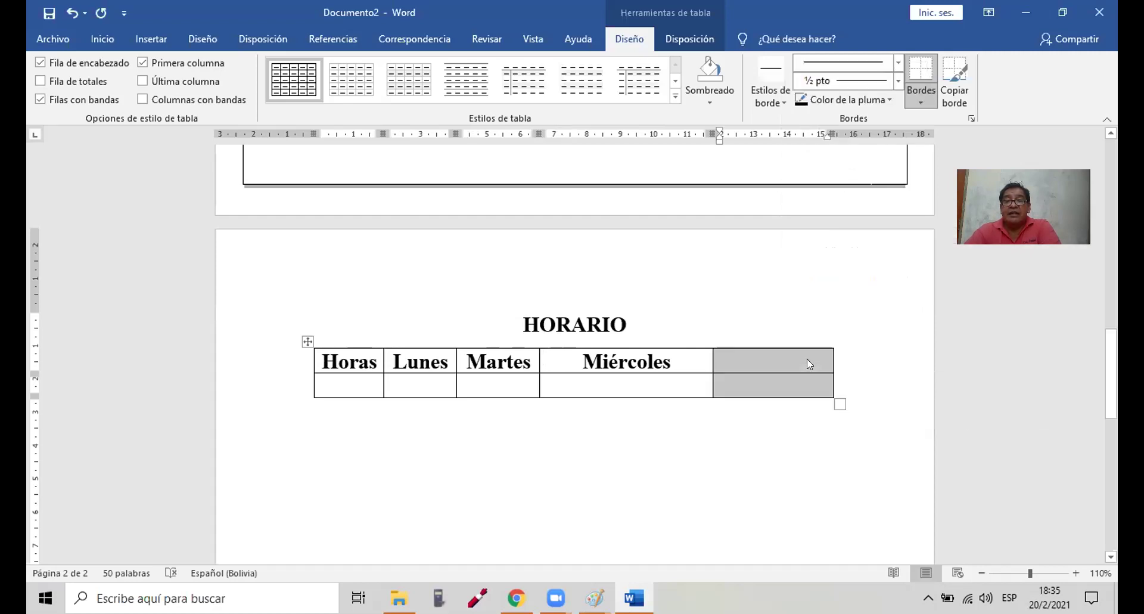
{"action": "left_click", "coordinate": [808, 363]}
{"action": "right_click", "coordinate": [808, 363]}
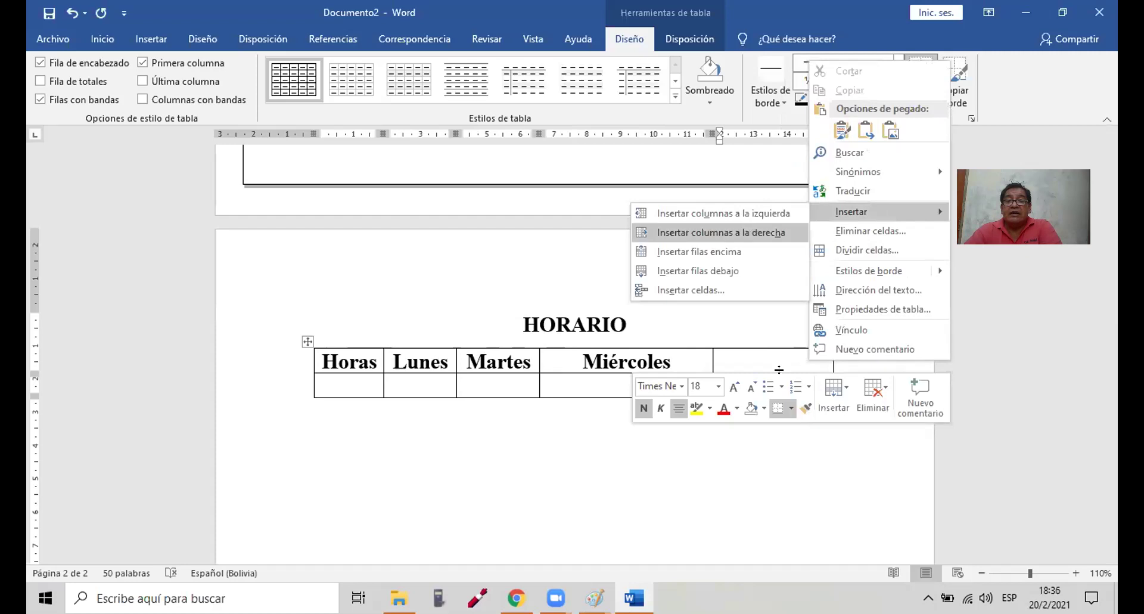
{"action": "key", "text": "Return"}
{"action": "left_click", "coordinate": [715, 364]}
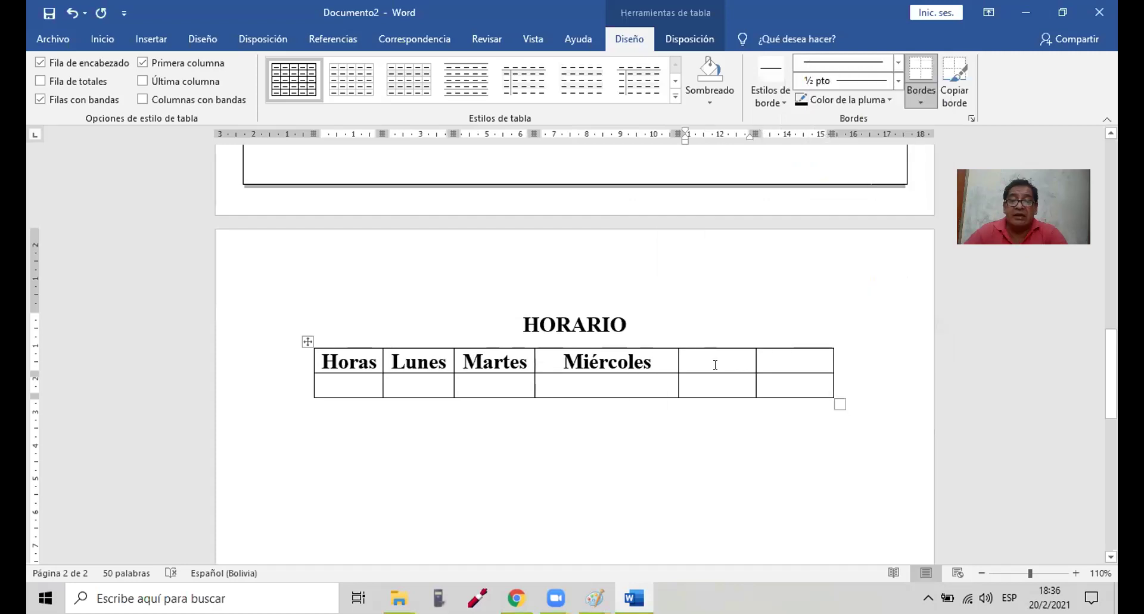
{"action": "type", "text": "Jueves"}
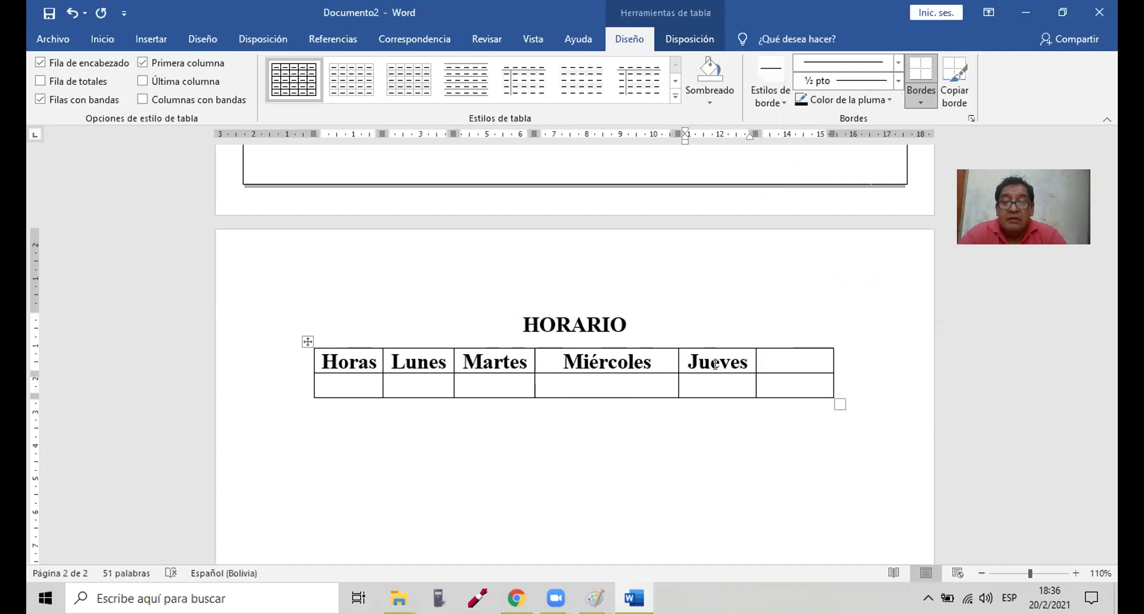
{"action": "key", "text": "Tab"}
{"action": "type", "text": "viern"}
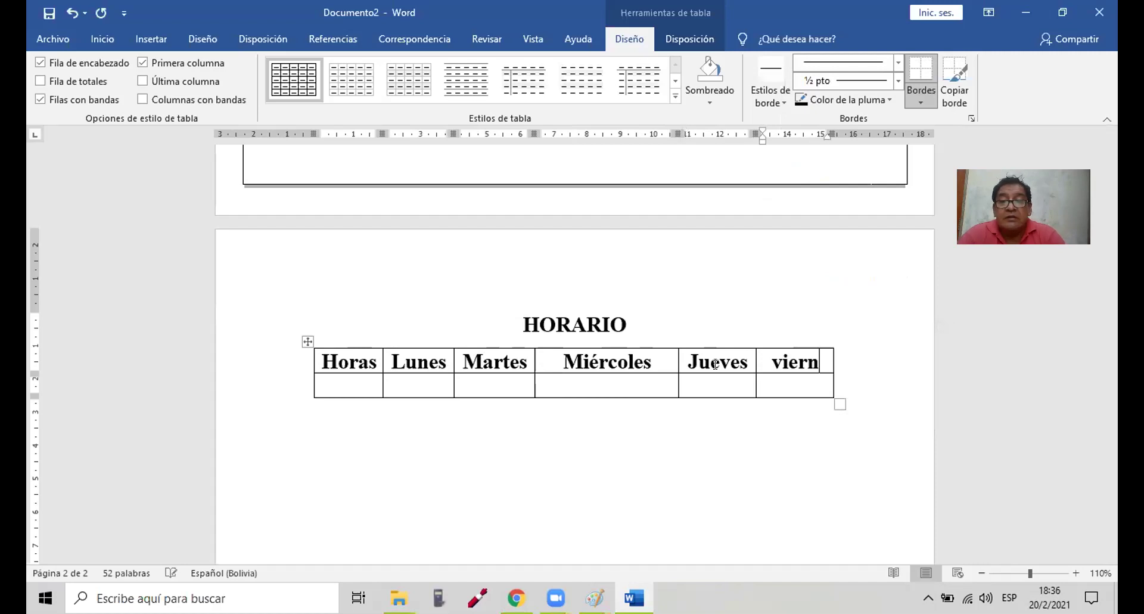
{"action": "key", "text": "BackSpace"}
{"action": "key", "text": "BackSpace"}
{"action": "key", "text": "BackSpace"}
{"action": "key", "text": "BackSpace"}
{"action": "key", "text": "BackSpace"}
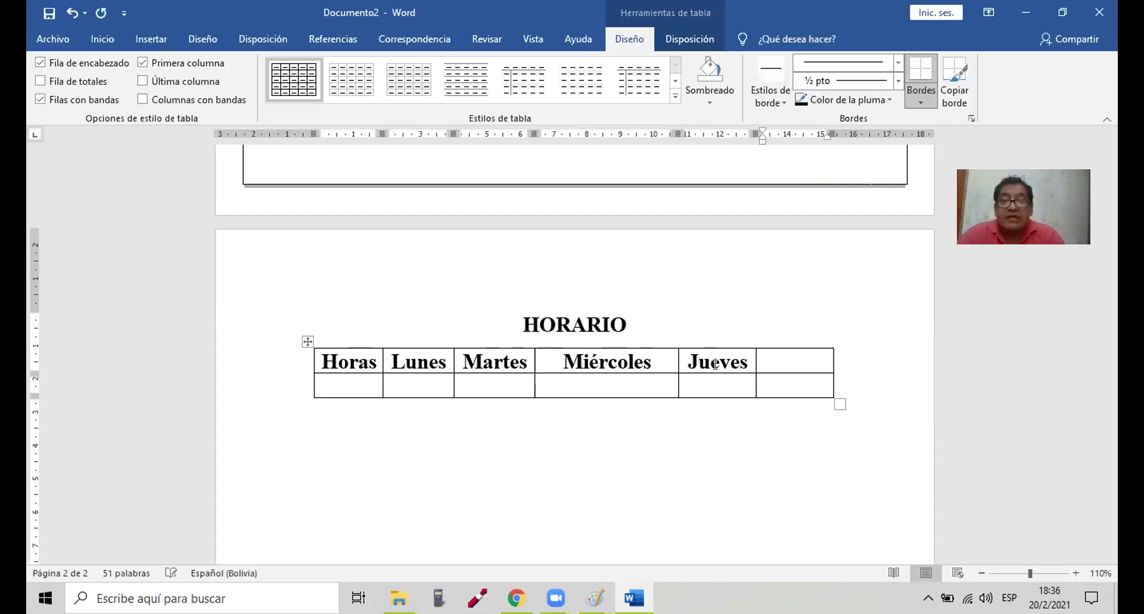
{"action": "type", "text": "Sábado"}
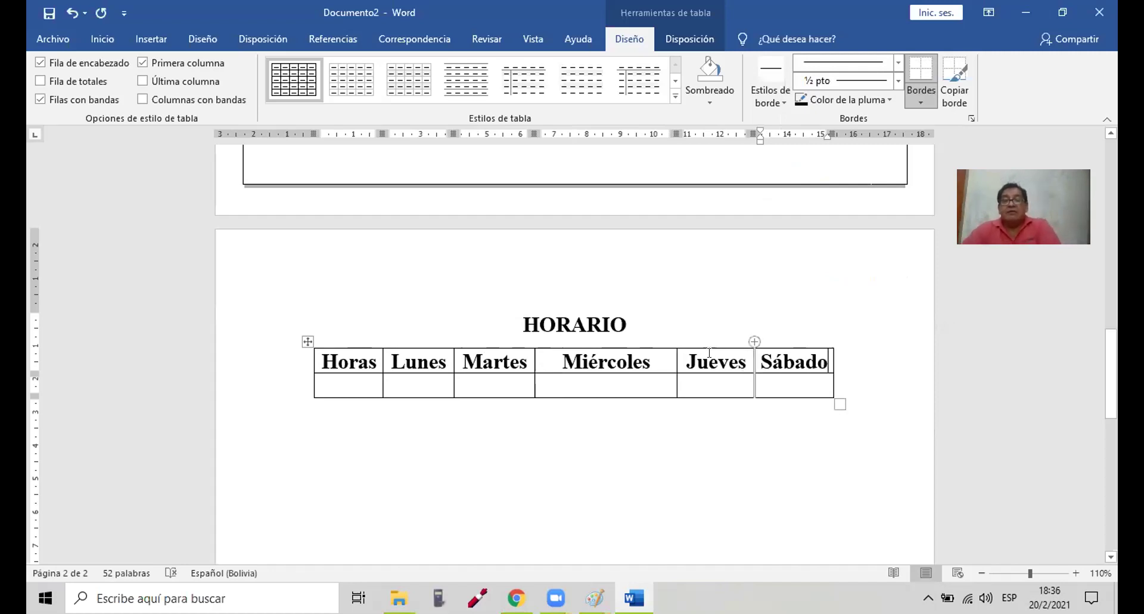
- Insert a Viernes column between Jueves and Sábado
{"action": "right_click", "coordinate": [767, 356]}
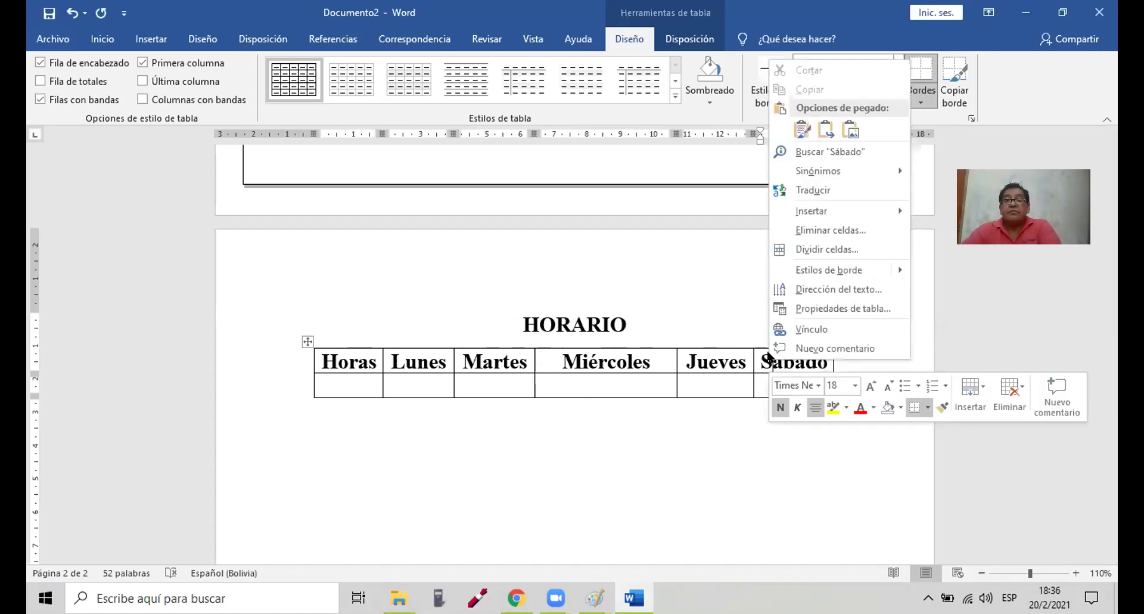
{"action": "mouse_move", "coordinate": [792, 216]}
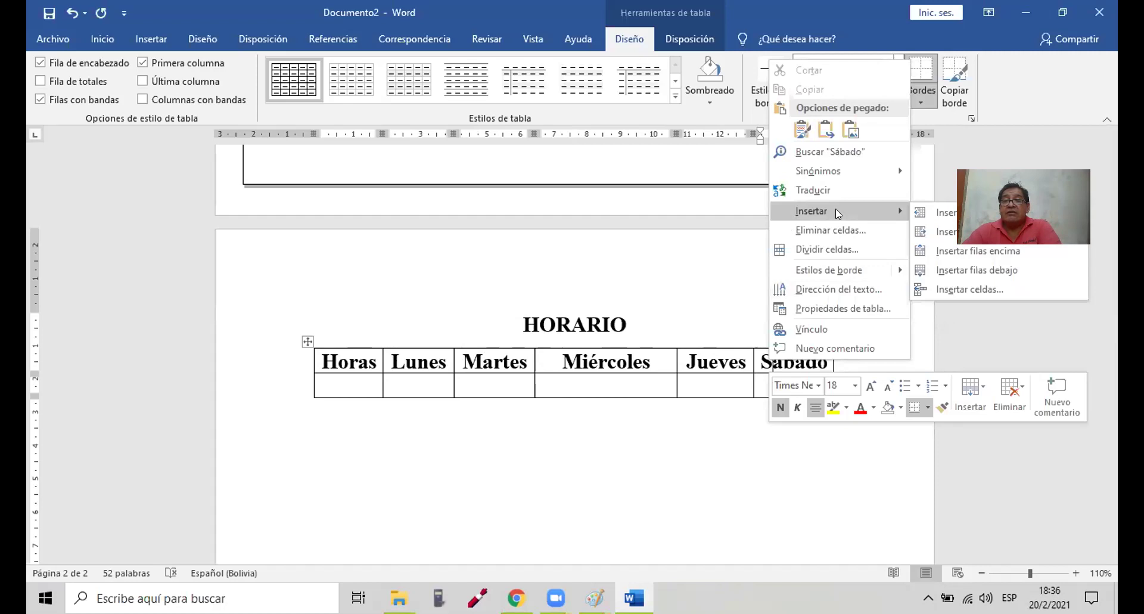
{"action": "left_click", "coordinate": [948, 212]}
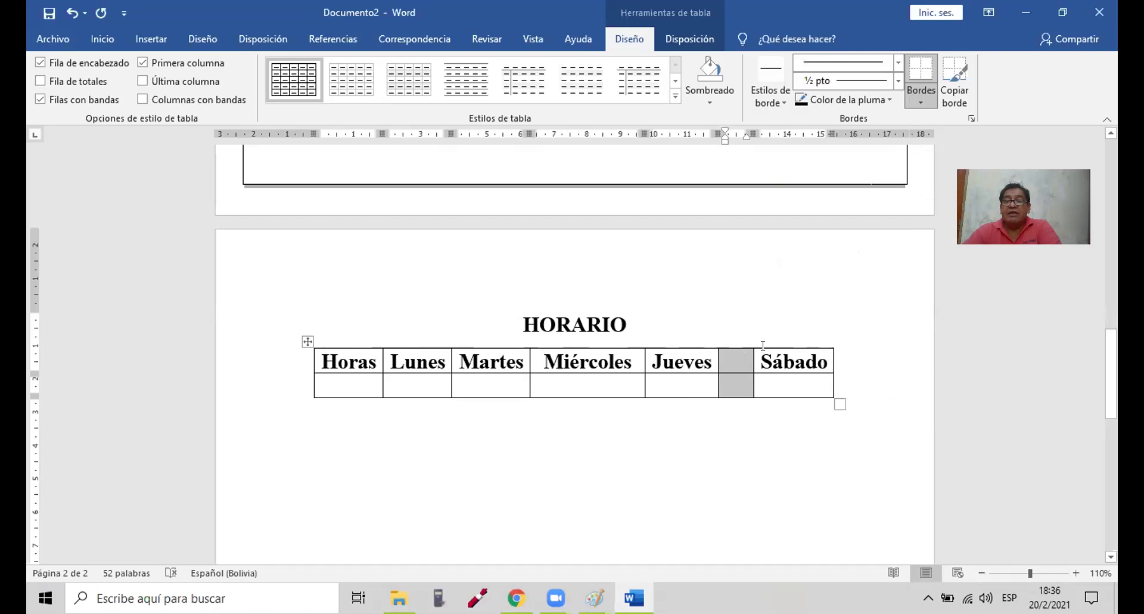
{"action": "left_click", "coordinate": [733, 359]}
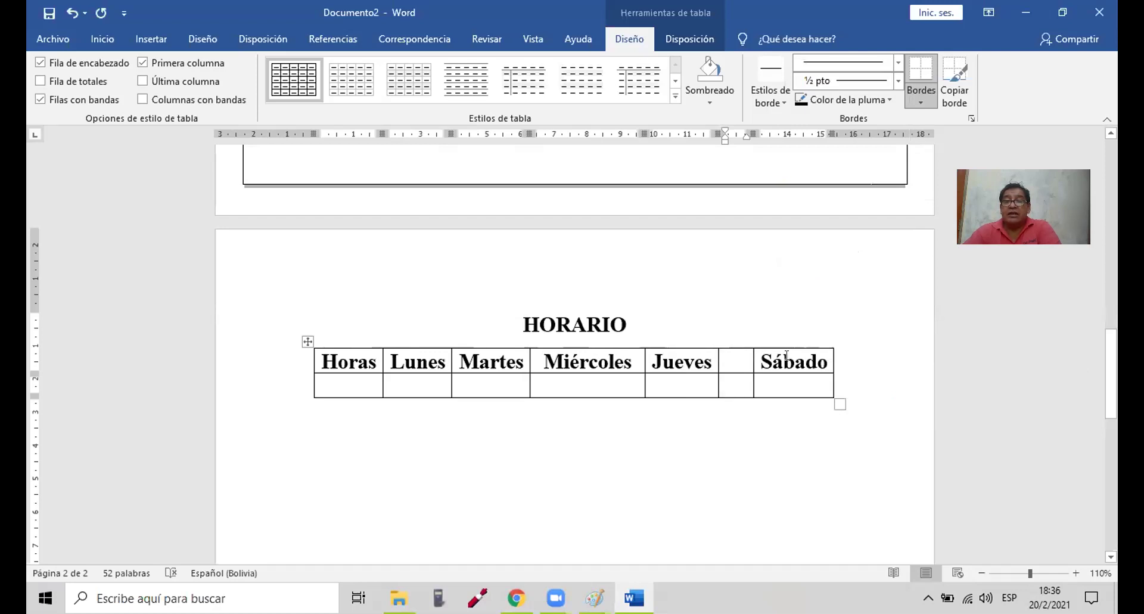
{"action": "type", "text": "Viernes"}
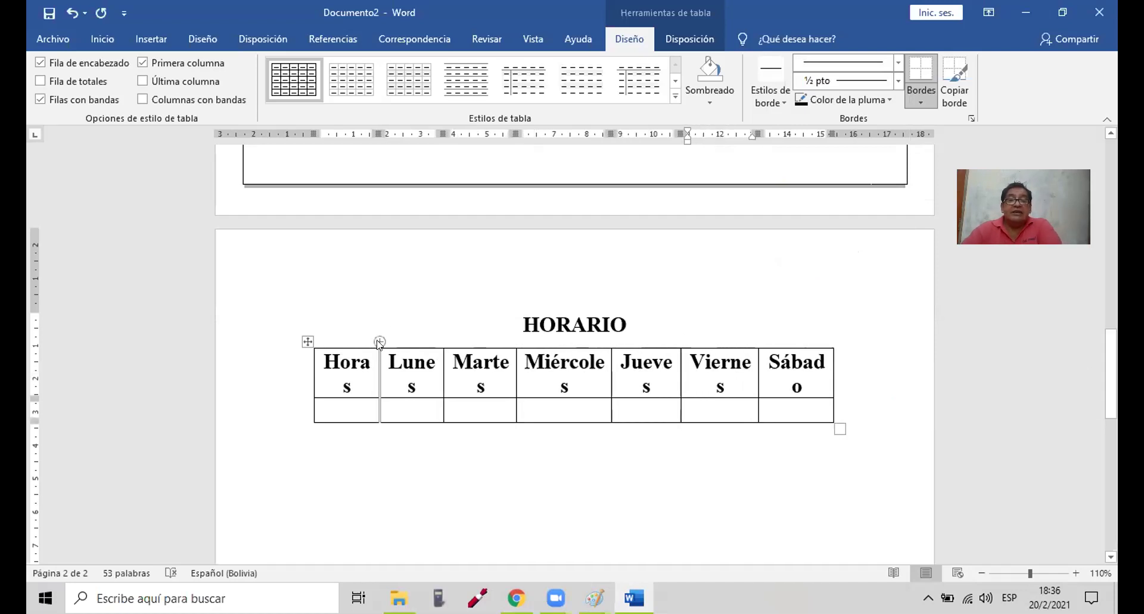
- Shift the table left and widen the Lunes, Martes, Miércoles, Viernes and Sábado columns
{"action": "left_click", "coordinate": [418, 386]}
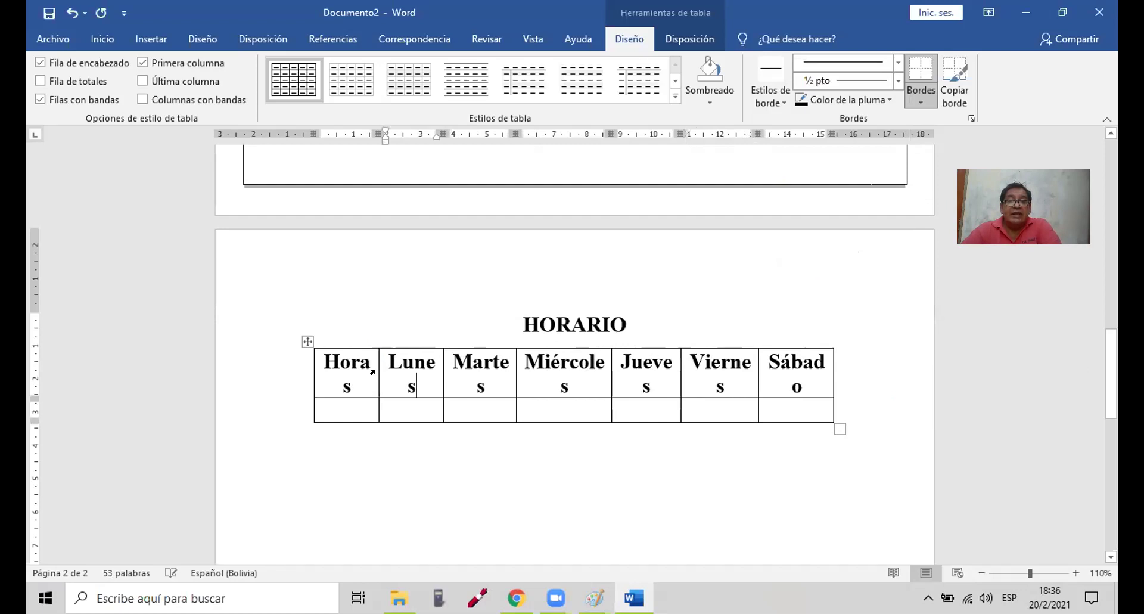
{"action": "left_click_drag", "start_coordinate": [302, 339], "coordinate": [245, 338]}
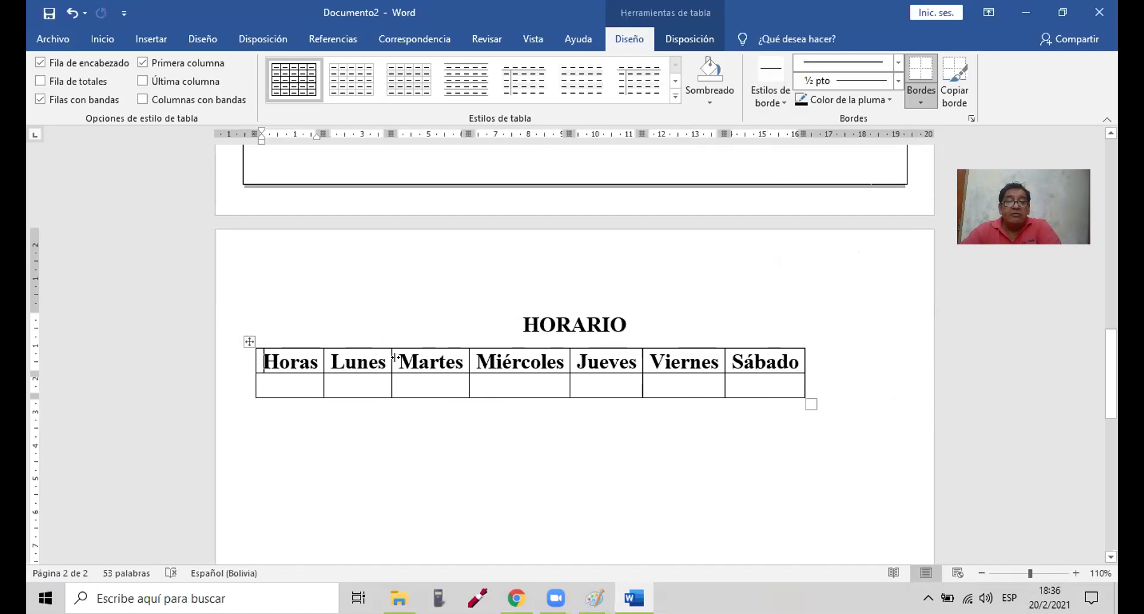
{"action": "left_click_drag", "start_coordinate": [395, 356], "coordinate": [405, 356]}
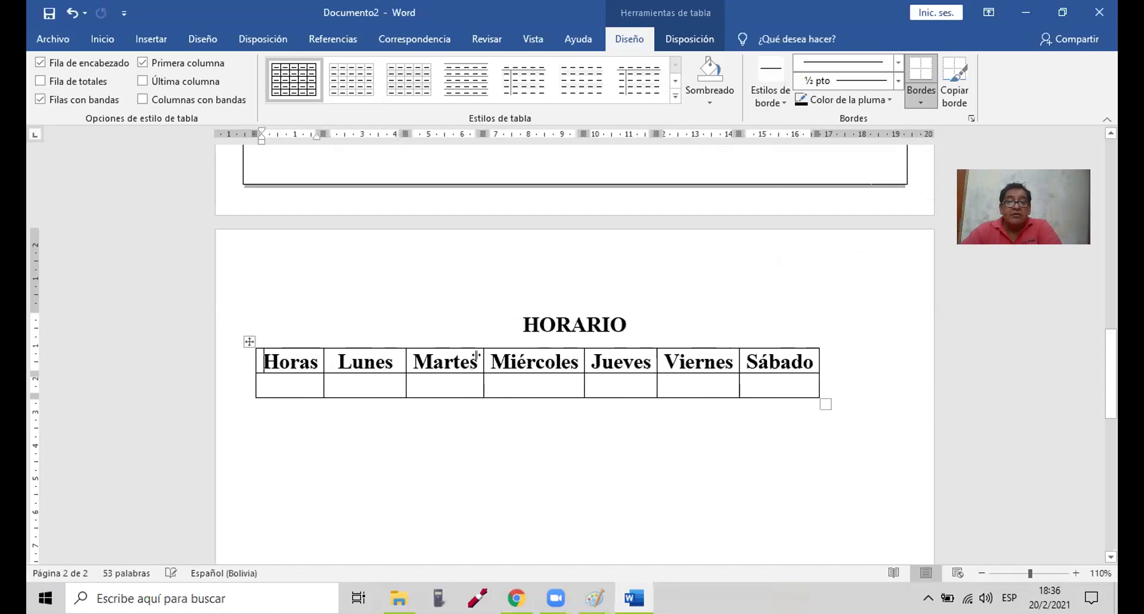
{"action": "left_click_drag", "start_coordinate": [487, 355], "coordinate": [490, 356]}
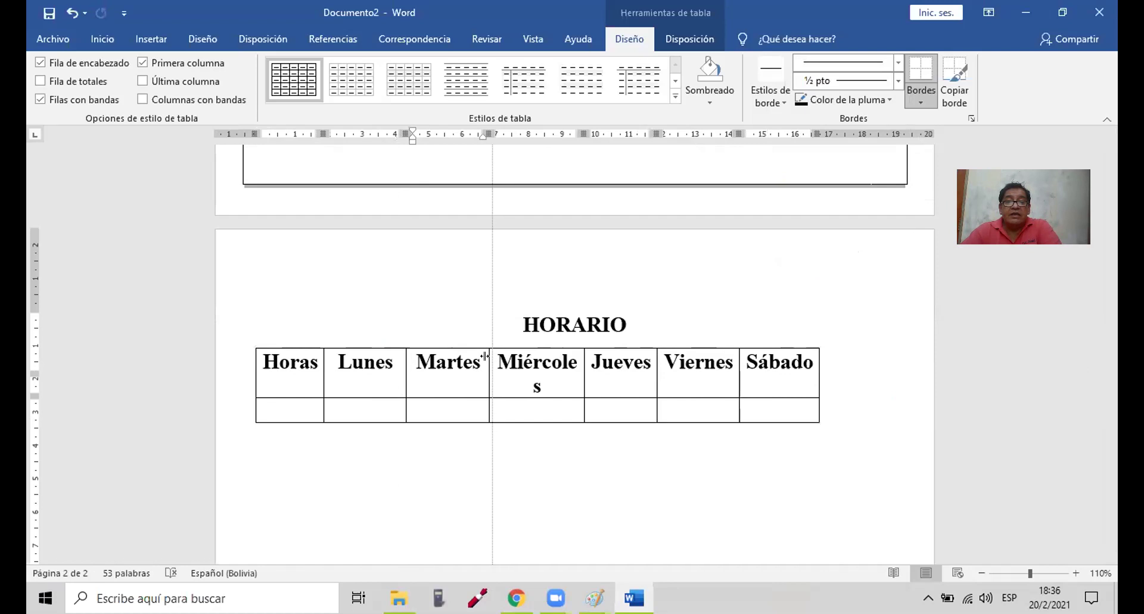
{"action": "left_click_drag", "start_coordinate": [585, 369], "coordinate": [672, 357]}
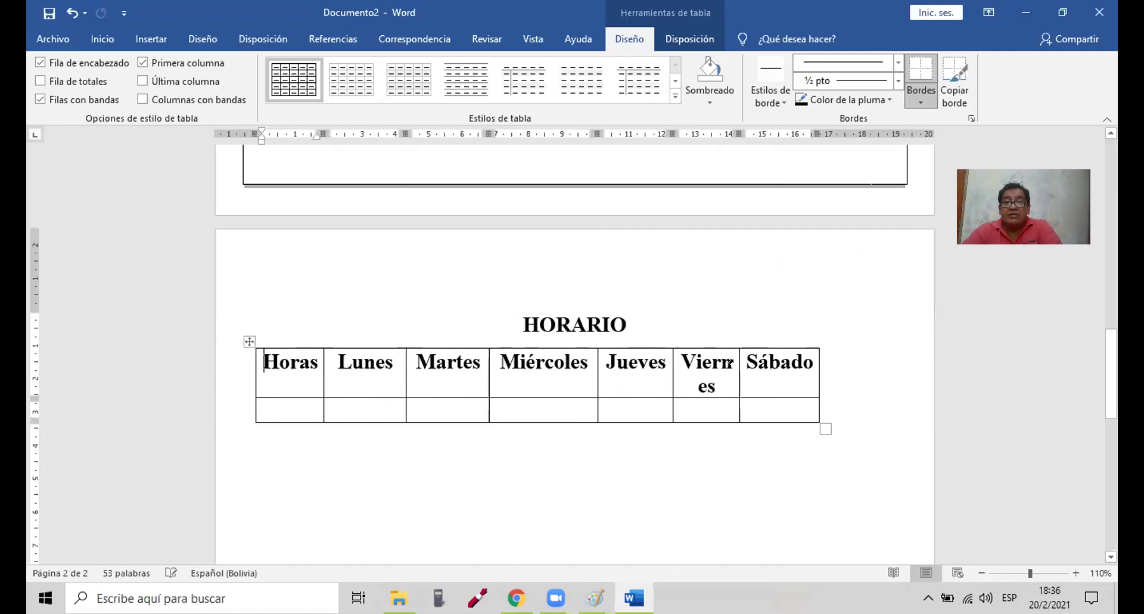
{"action": "left_click_drag", "start_coordinate": [731, 366], "coordinate": [752, 368]}
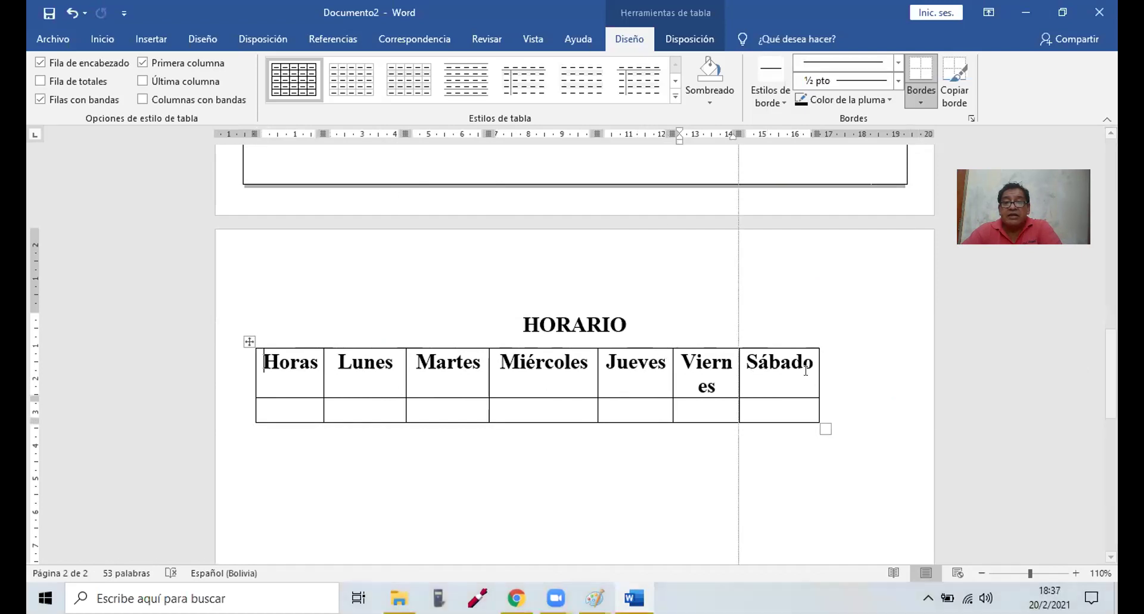
{"action": "left_click_drag", "start_coordinate": [820, 362], "coordinate": [848, 361]}
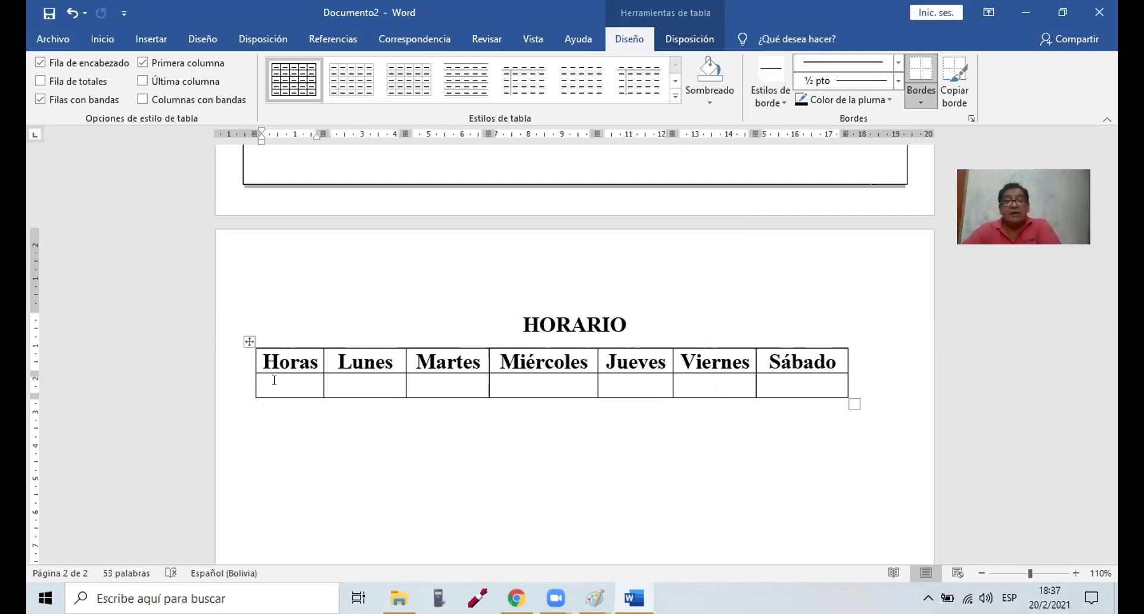
- Undo the accidental Horas cell split and insert a new empty row below
{"action": "left_click_drag", "start_coordinate": [291, 374], "coordinate": [291, 396]}
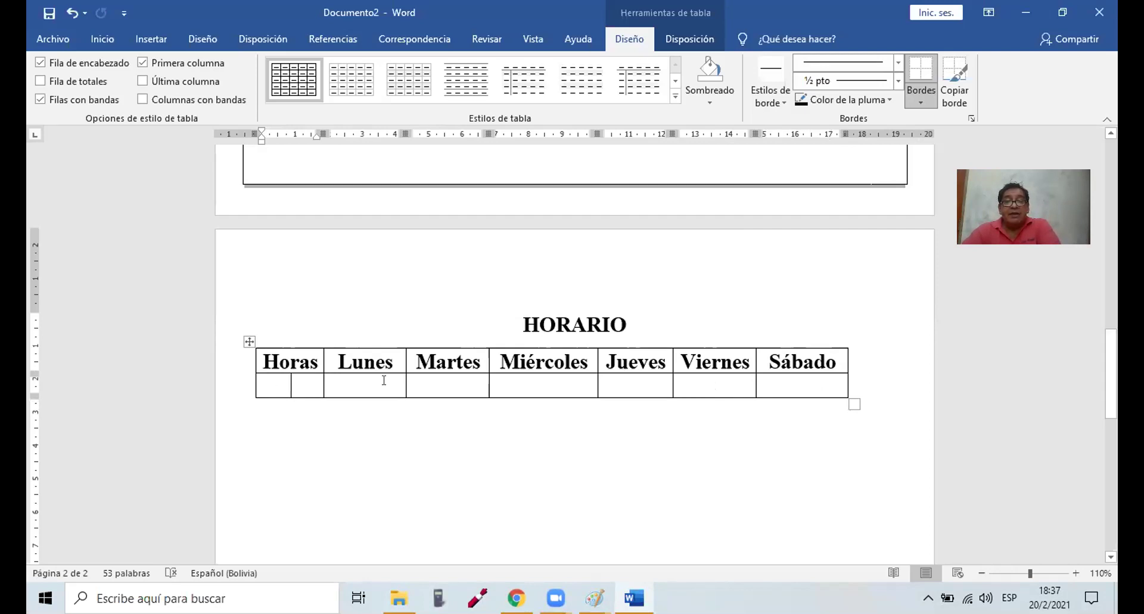
{"action": "key", "text": "ctrl+z"}
{"action": "key", "text": "ctrl+y"}
{"action": "key", "text": "ctrl+z"}
{"action": "right_click", "coordinate": [299, 388]}
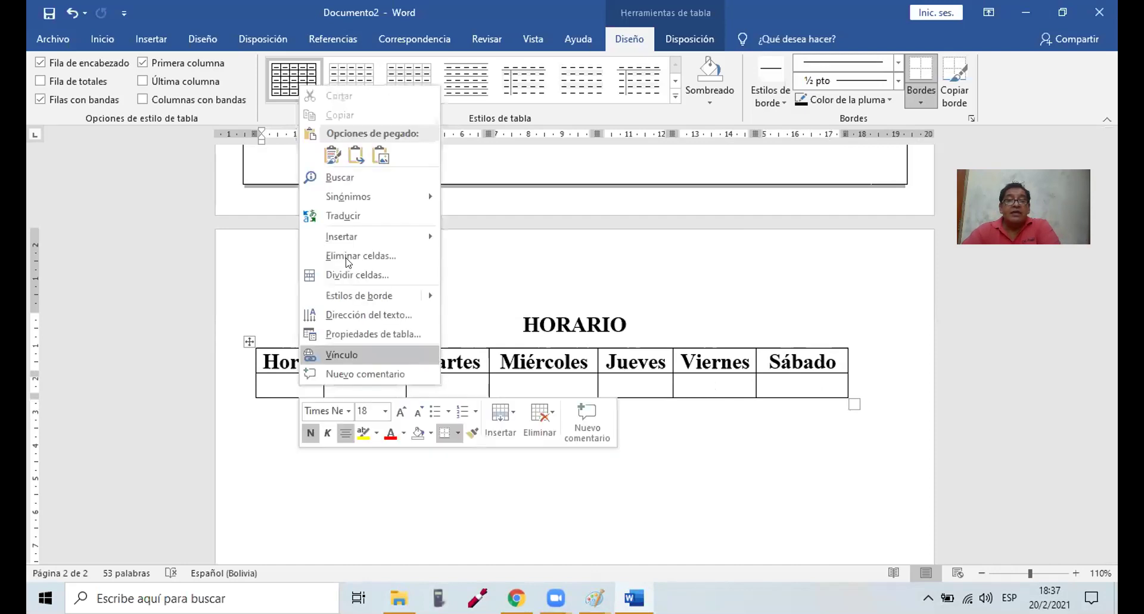
{"action": "mouse_move", "coordinate": [354, 241]}
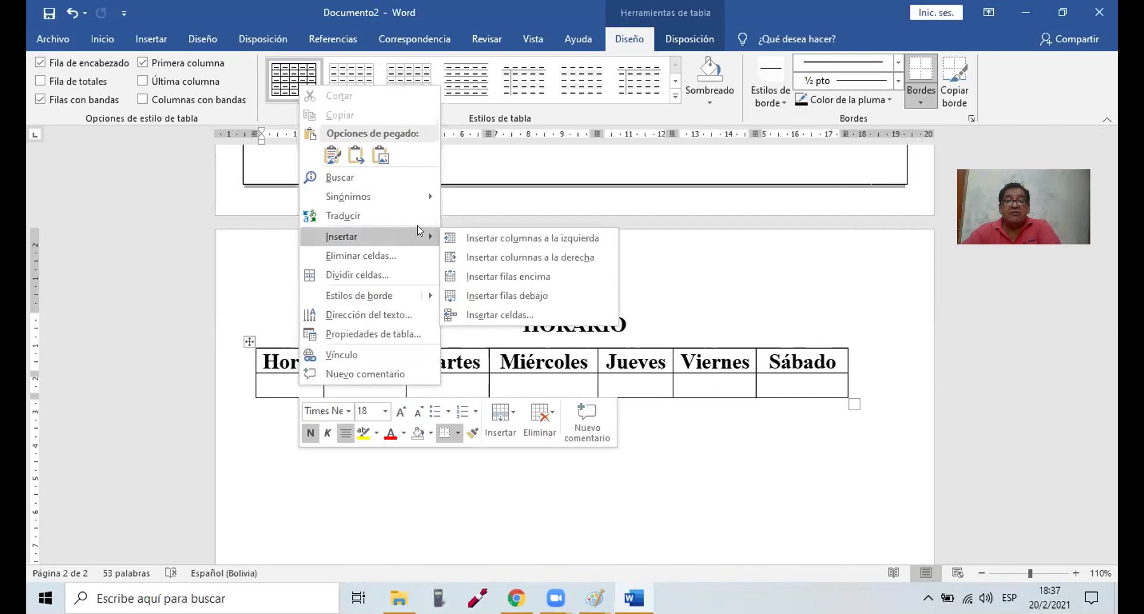
{"action": "left_click", "coordinate": [504, 294]}
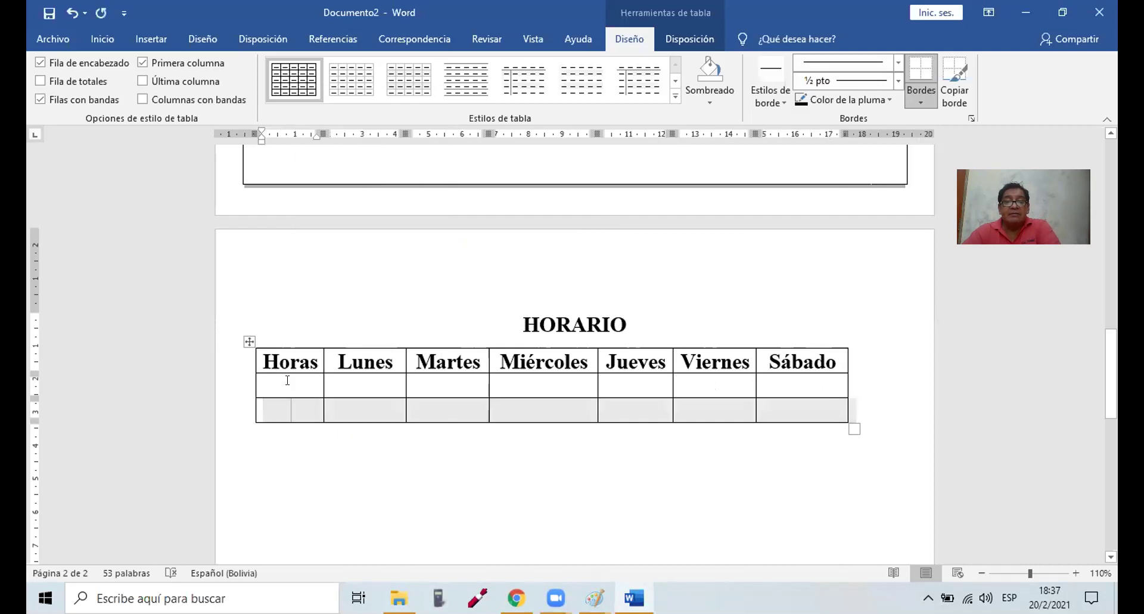
{"action": "left_click", "coordinate": [289, 405]}
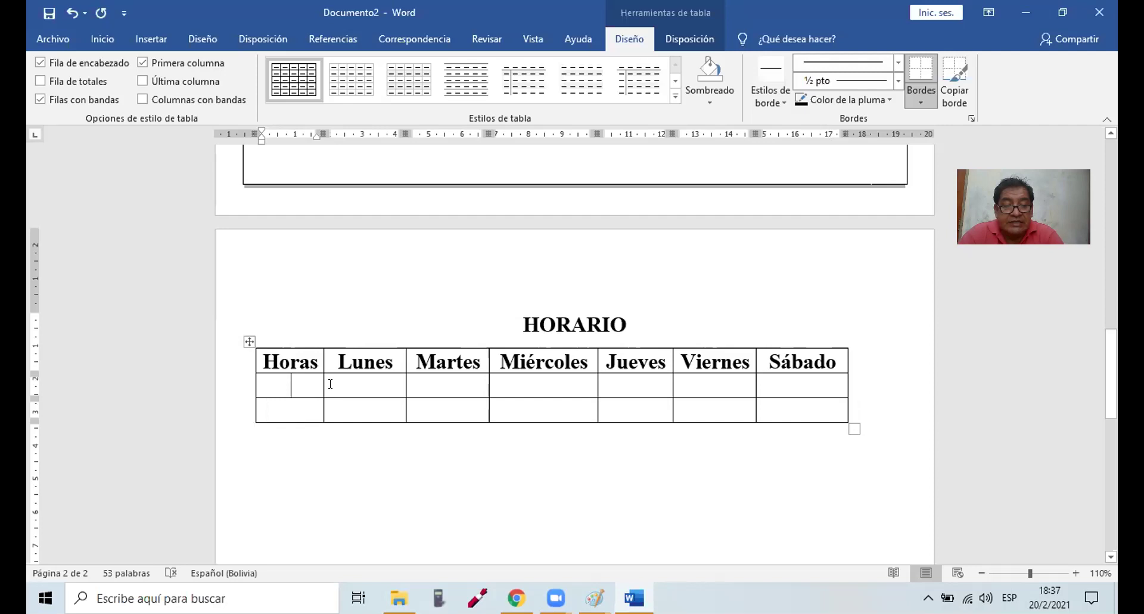
- Enter 8:00 and 9:40 in the Horas cells of the two body rows
{"action": "type", "text": "7:30"}
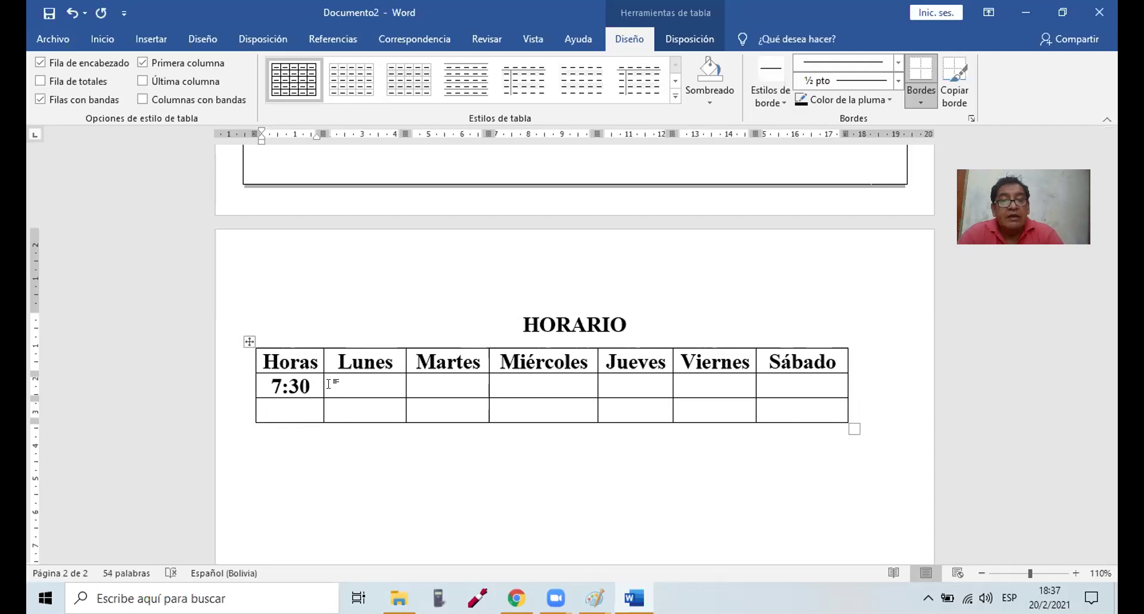
{"action": "left_click", "coordinate": [330, 384]}
{"action": "key", "text": "ctrl+z"}
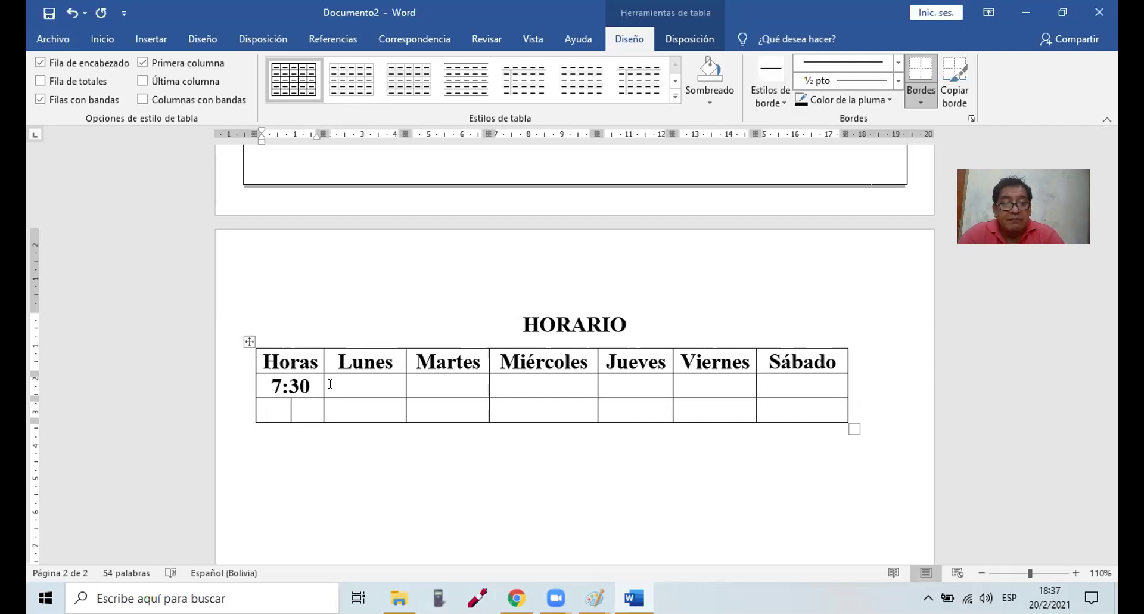
{"action": "key", "text": "ctrl+y"}
{"action": "key", "text": "ctrl+z"}
{"action": "key", "text": "ctrl+z"}
{"action": "key", "text": "ctrl+y"}
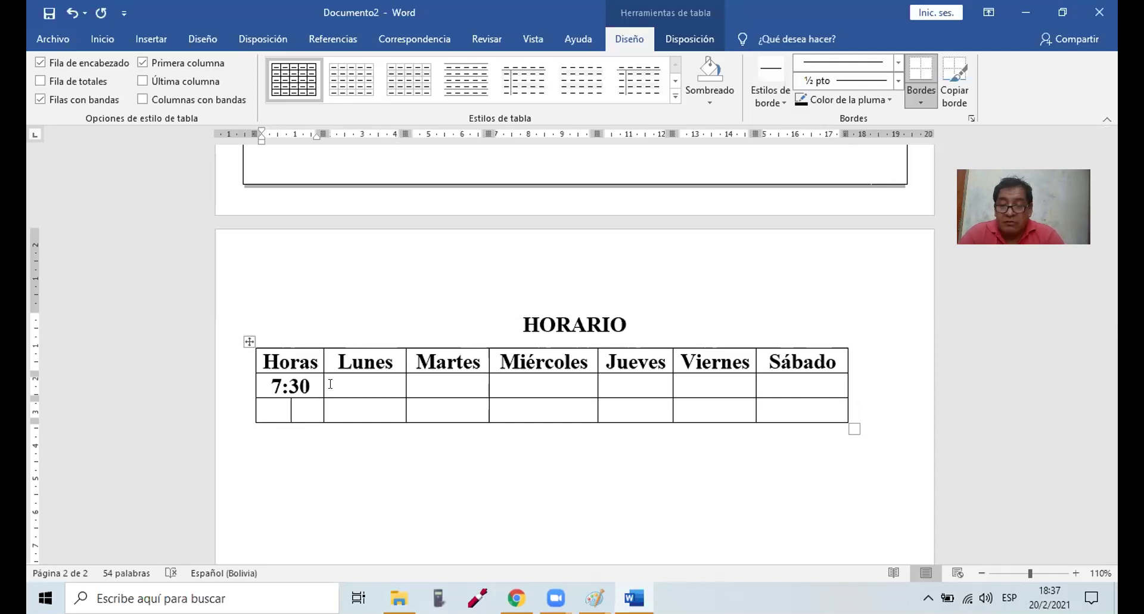
{"action": "key", "text": "ctrl+z"}
{"action": "key", "text": "Right"}
{"action": "key", "text": "BackSpace"}
{"action": "key", "text": "BackSpace"}
{"action": "key", "text": "BackSpace"}
{"action": "key", "text": "BackSpace"}
{"action": "type", "text": "8:00"}
{"action": "key", "text": "Down"}
{"action": "type", "text": "9:40"}
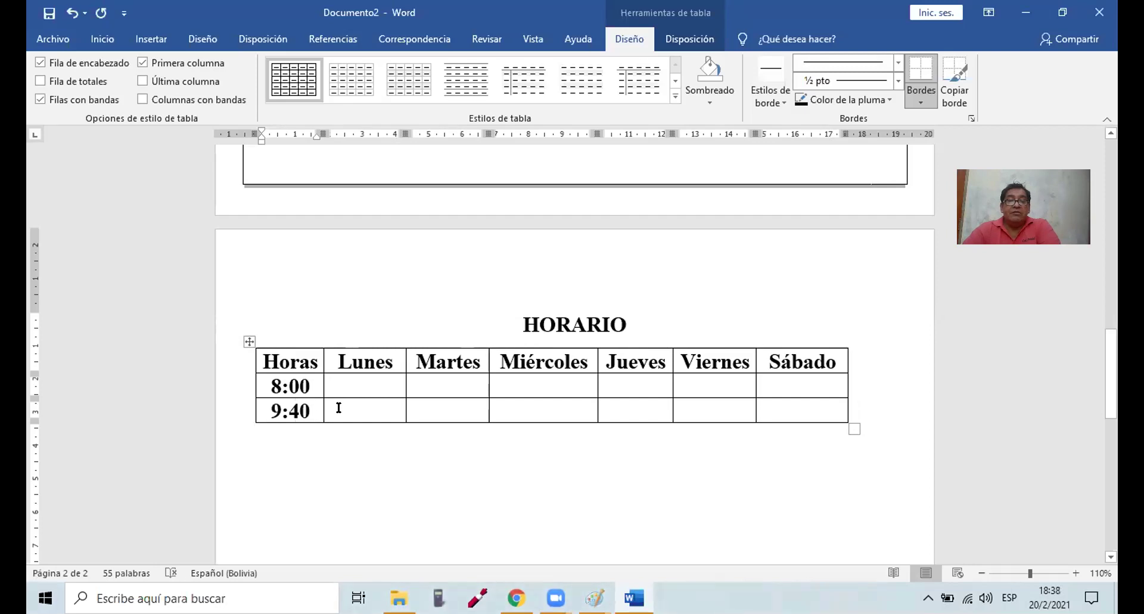
{"action": "left_click", "coordinate": [339, 408]}
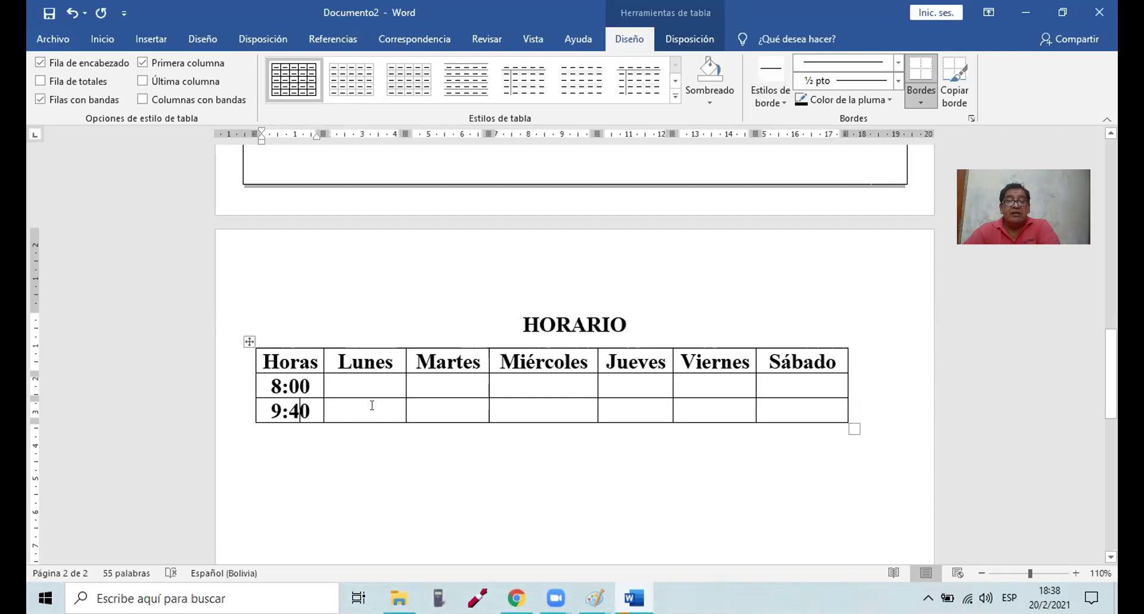
- Insert an empty row below the 9:40 row of the timetable
{"action": "key", "text": "Tab"}
{"action": "key", "text": "Tab"}
{"action": "right_click", "coordinate": [533, 414]}
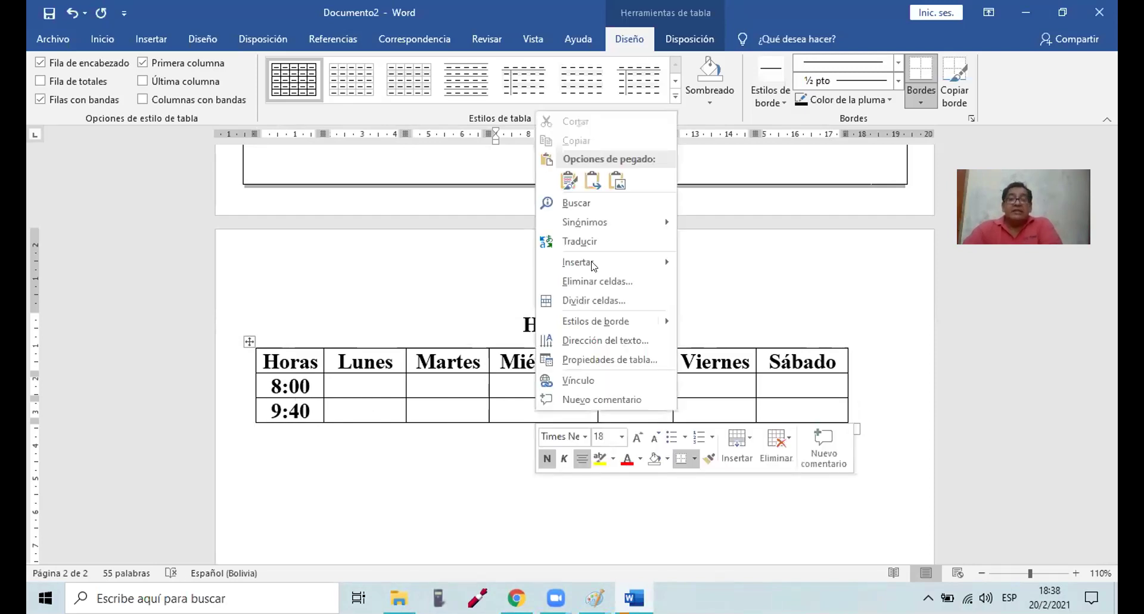
{"action": "mouse_move", "coordinate": [621, 262]}
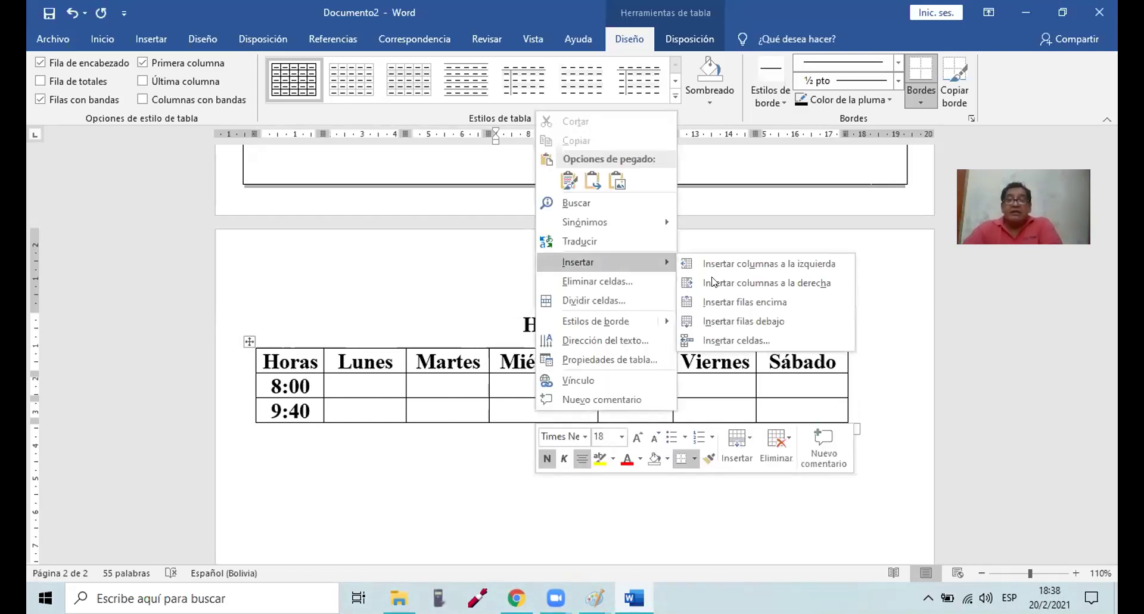
{"action": "left_click", "coordinate": [736, 321]}
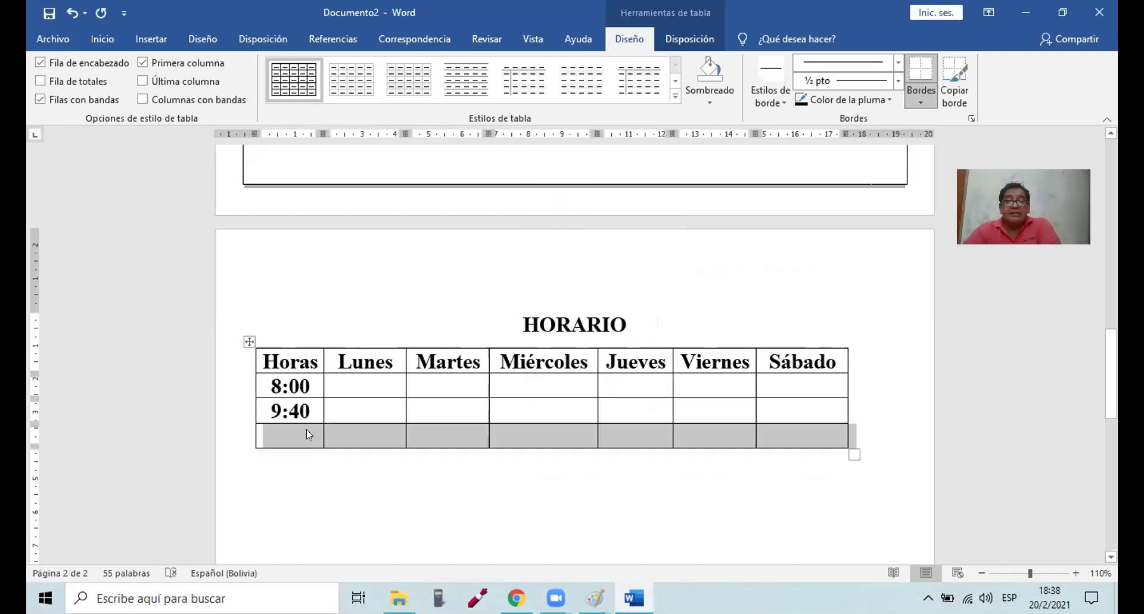
{"action": "left_click", "coordinate": [340, 430]}
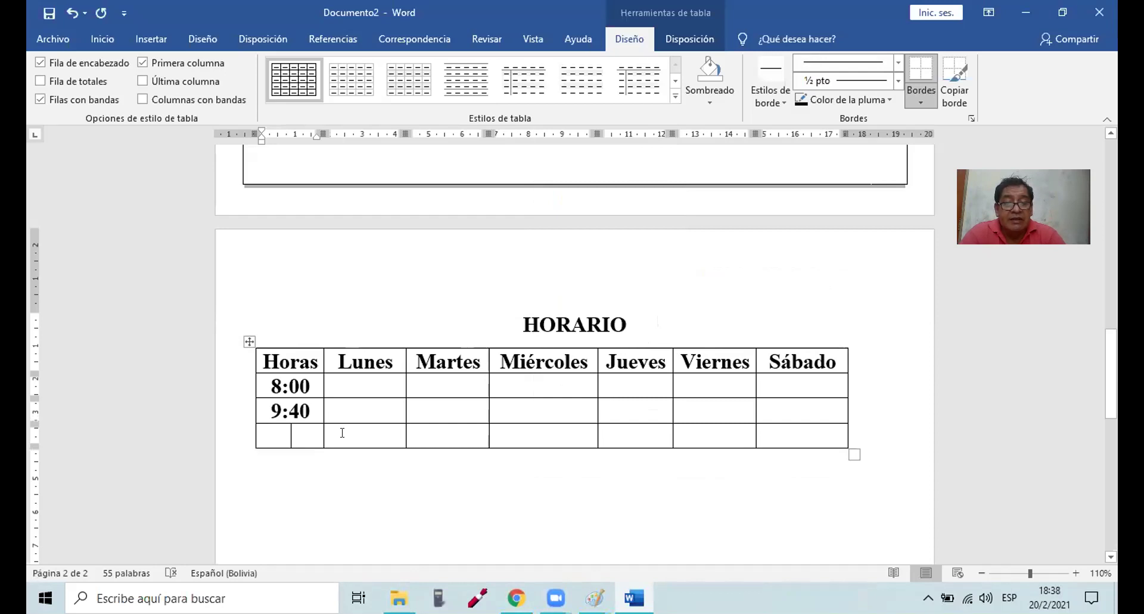
- Label the new row 9:40-10:00 and widen the Horas column to fit it
{"action": "type", "text": "9:40"}
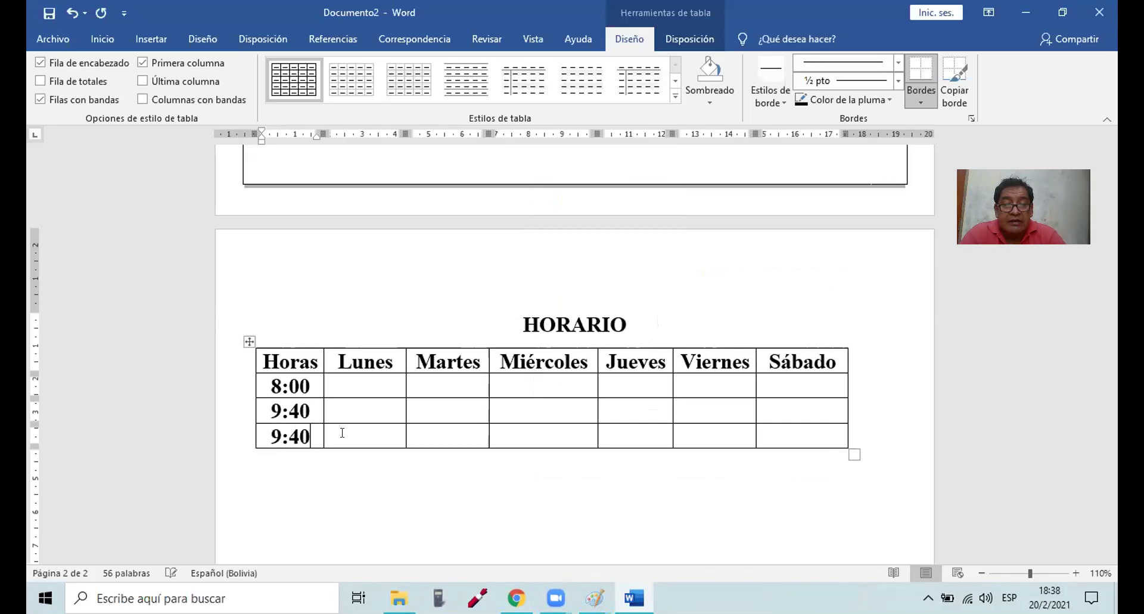
{"action": "type", "text": "-10"}
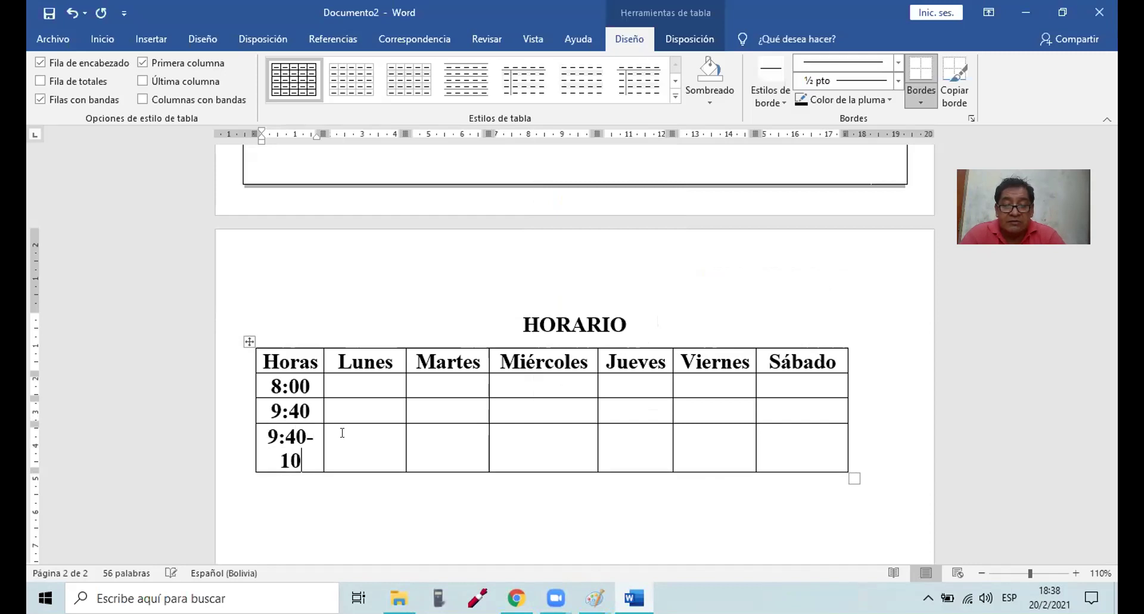
{"action": "type", "text": ":00"}
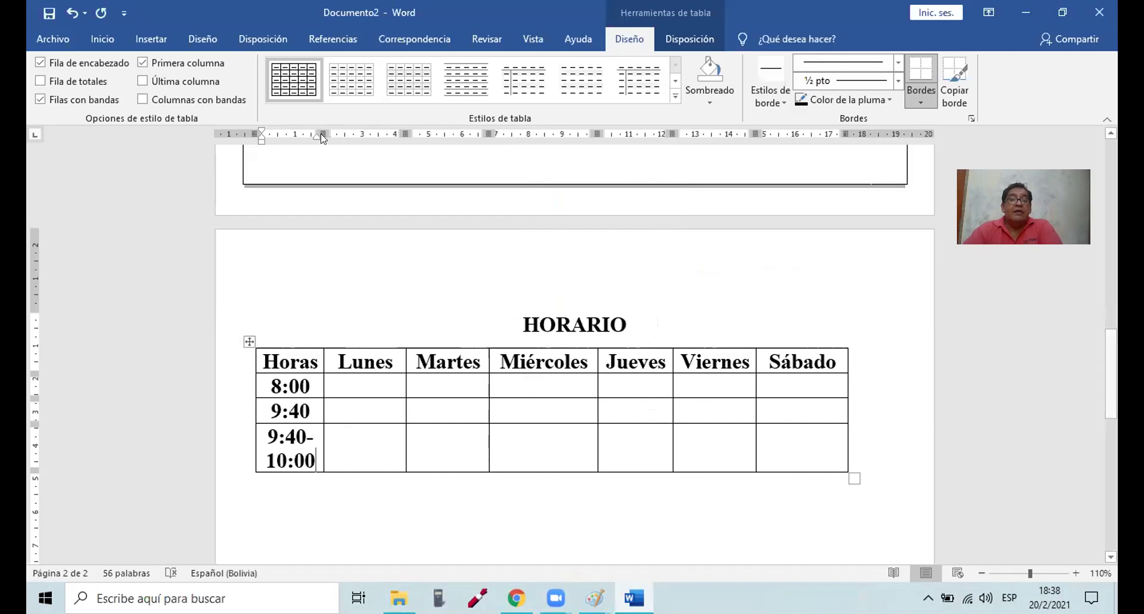
{"action": "left_click_drag", "start_coordinate": [318, 131], "coordinate": [360, 130]}
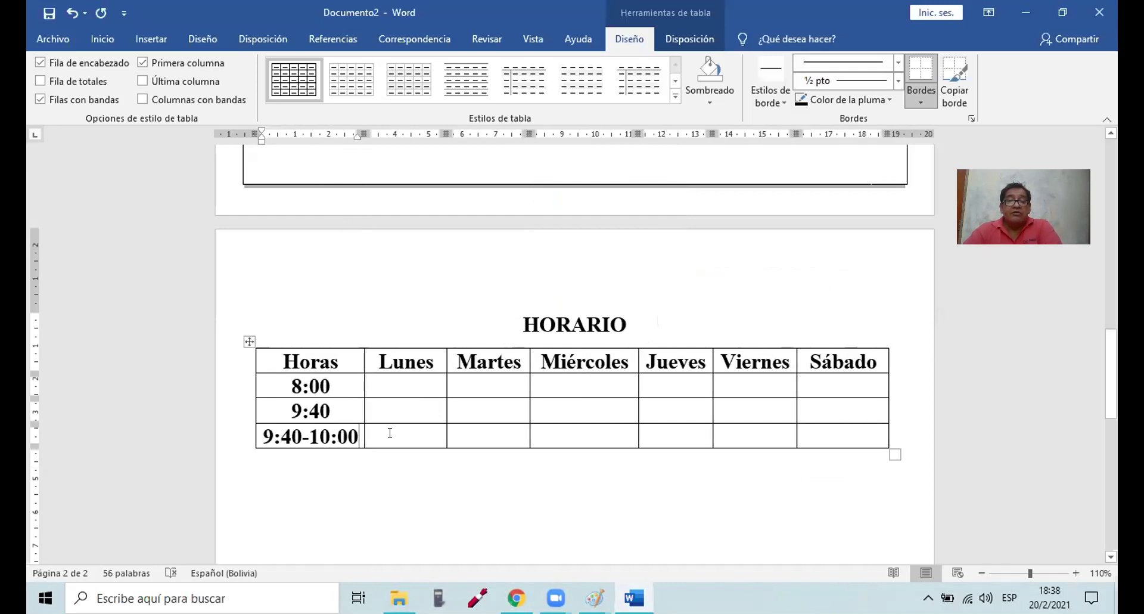
{"action": "left_click_drag", "start_coordinate": [410, 430], "coordinate": [715, 429]}
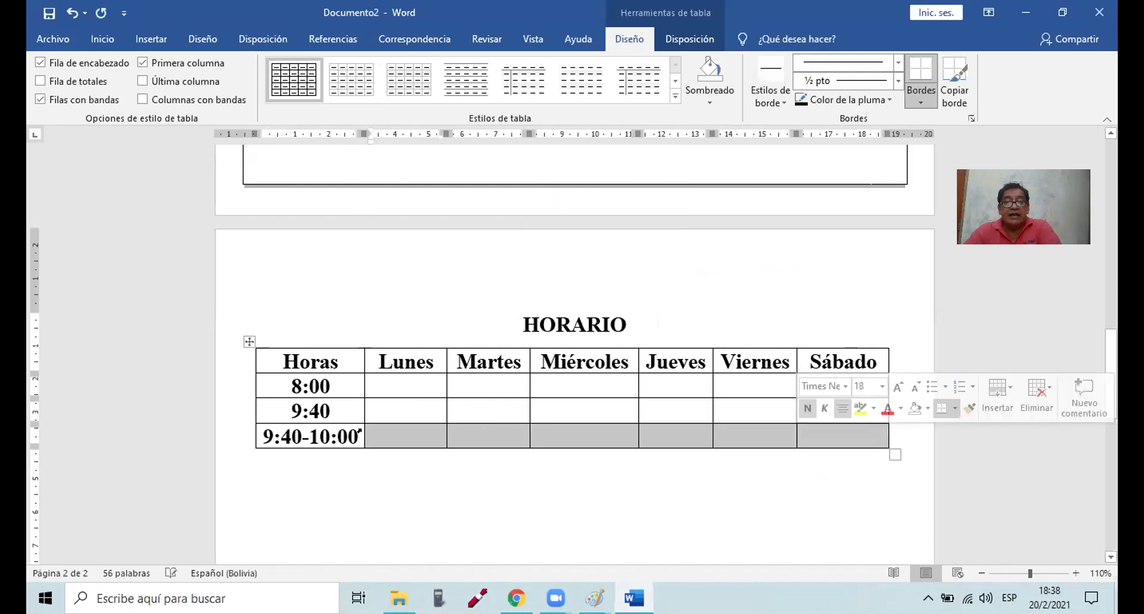
- Merge the Lunes through Sábado cells of the 9:40-10:00 row into one cell
{"action": "left_click", "coordinate": [376, 431]}
{"action": "key", "text": "ctrl+z"}
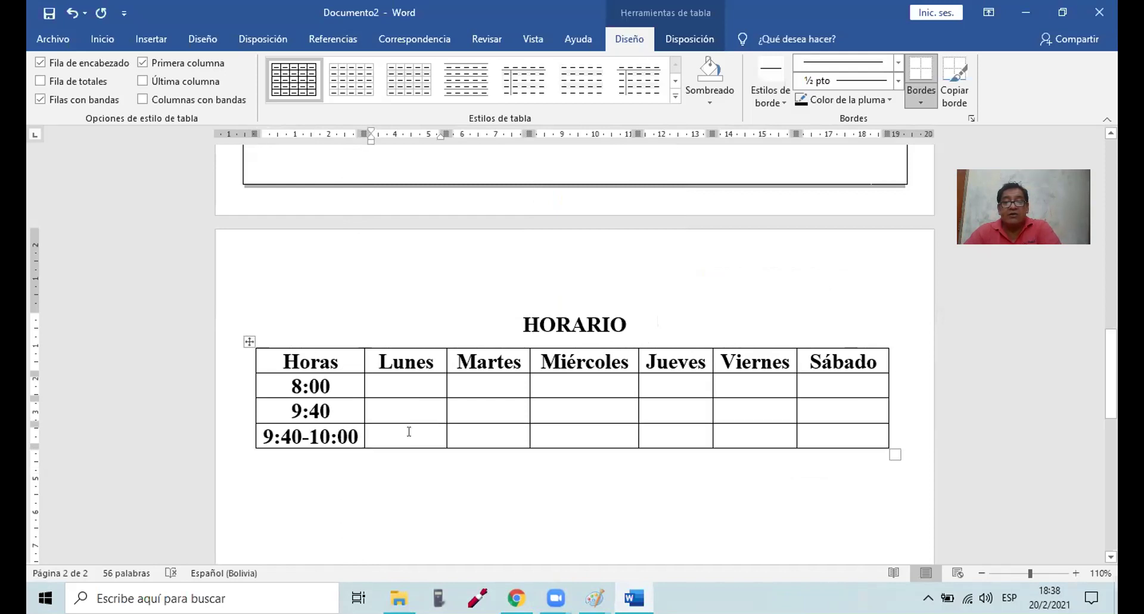
{"action": "left_click_drag", "start_coordinate": [414, 430], "coordinate": [475, 429]}
{"action": "left_click_drag", "start_coordinate": [550, 429], "coordinate": [673, 432]}
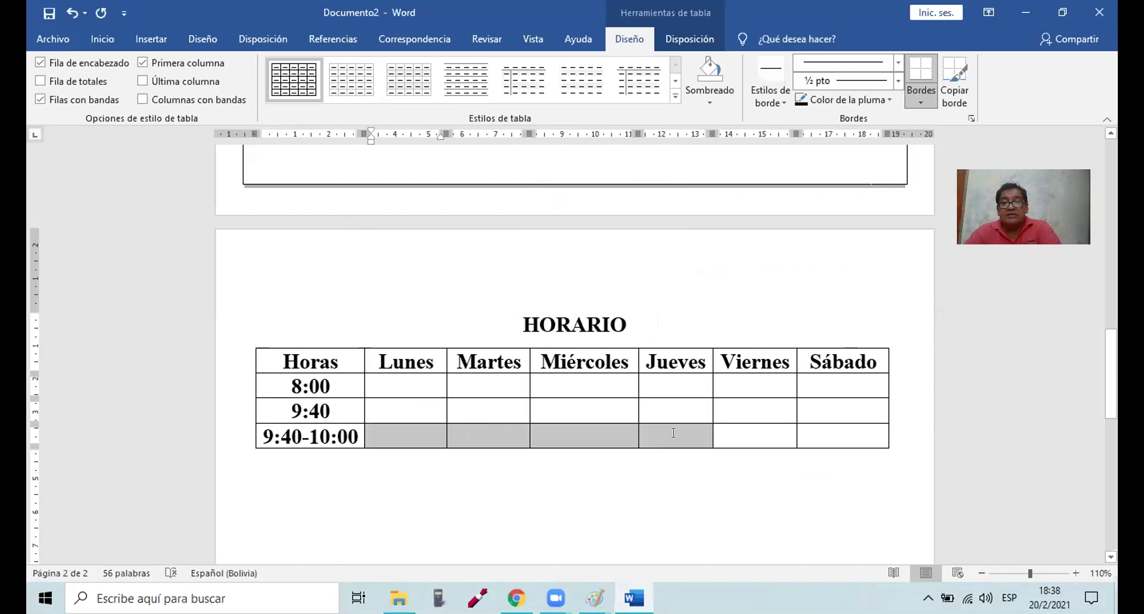
{"action": "left_click_drag", "start_coordinate": [800, 433], "coordinate": [834, 434]}
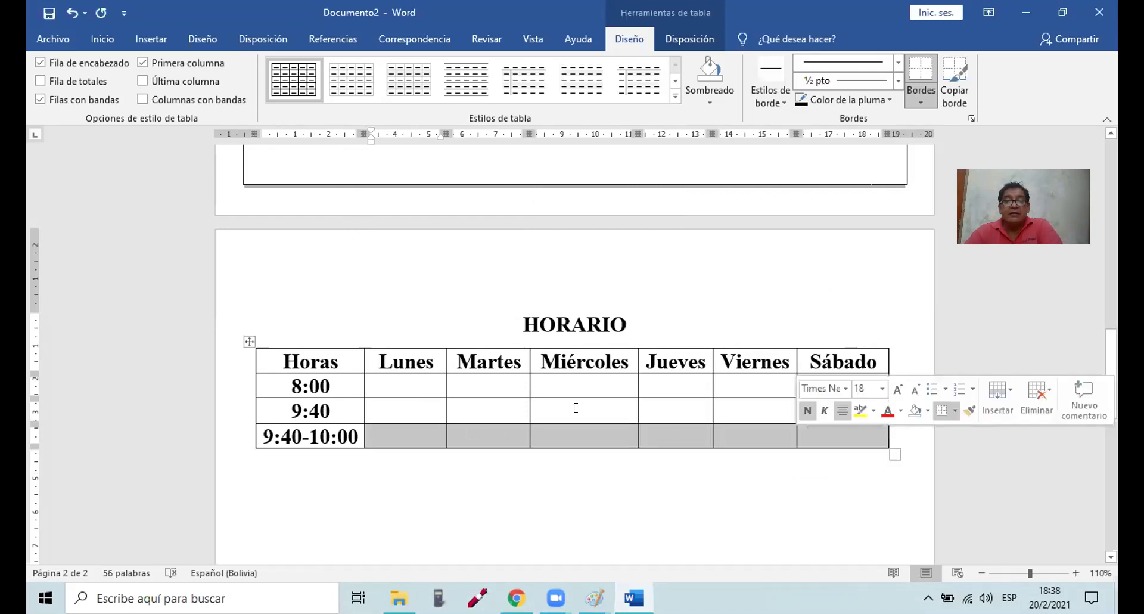
{"action": "right_click", "coordinate": [498, 436]}
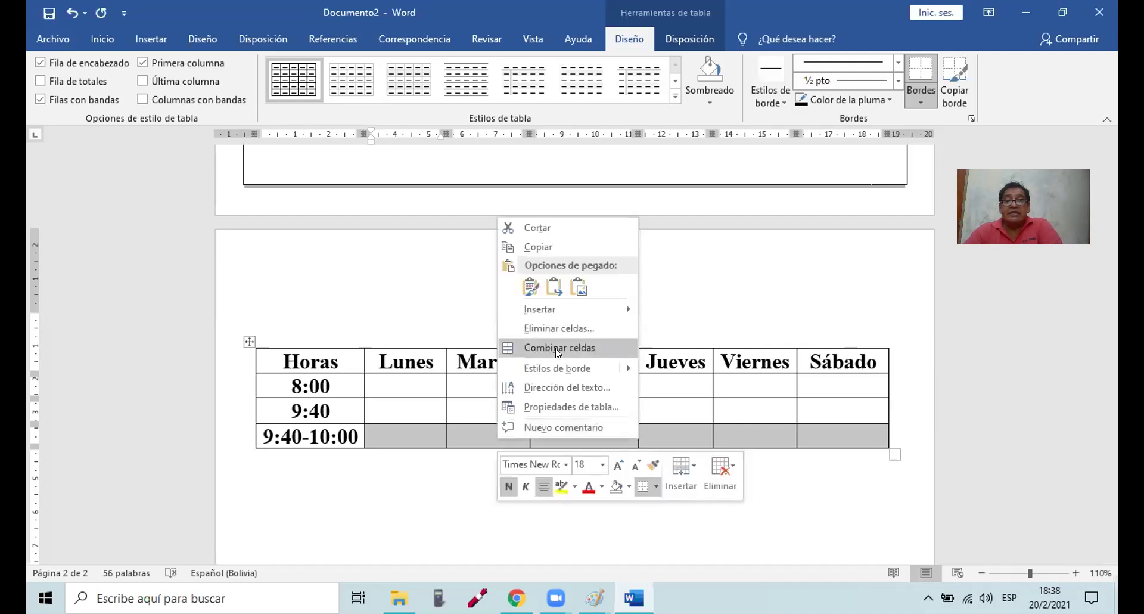
{"action": "left_click", "coordinate": [556, 348]}
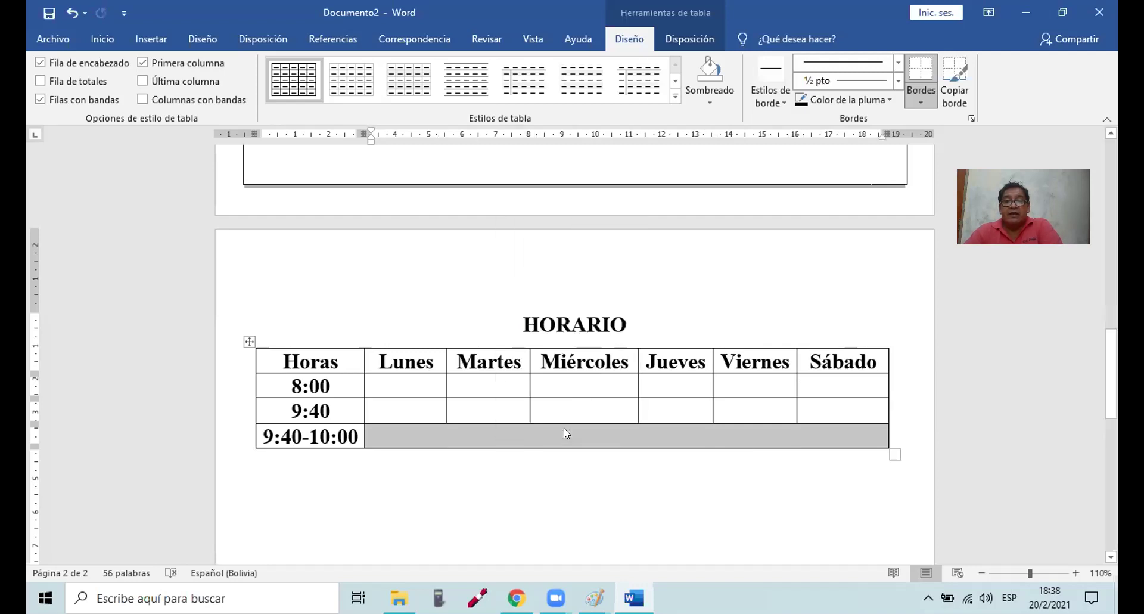
- Type Recreo in the merged cell
{"action": "left_click", "coordinate": [565, 429]}
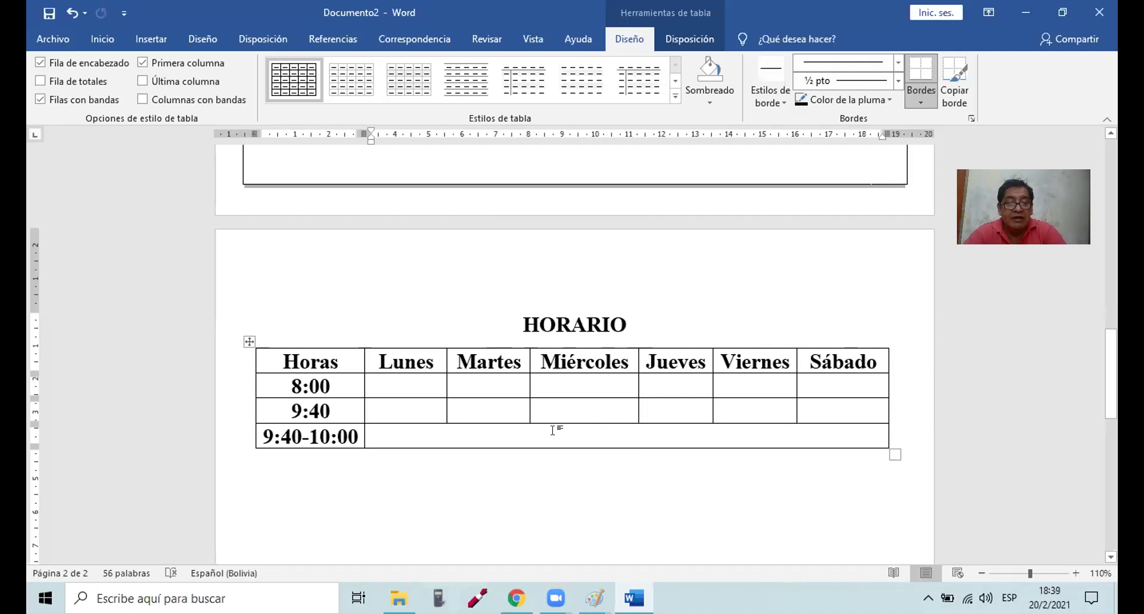
{"action": "key", "text": "ctrl+z"}
{"action": "type", "text": "Recreo"}
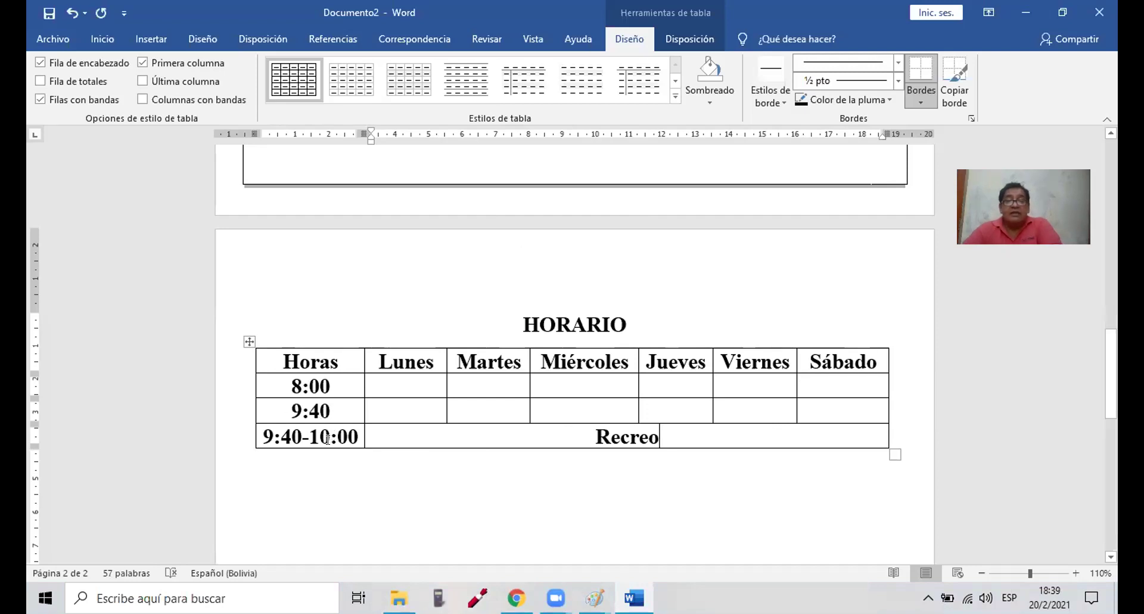
- Insert three empty rows, one at a time, below the Recreo row
{"action": "right_click", "coordinate": [329, 443]}
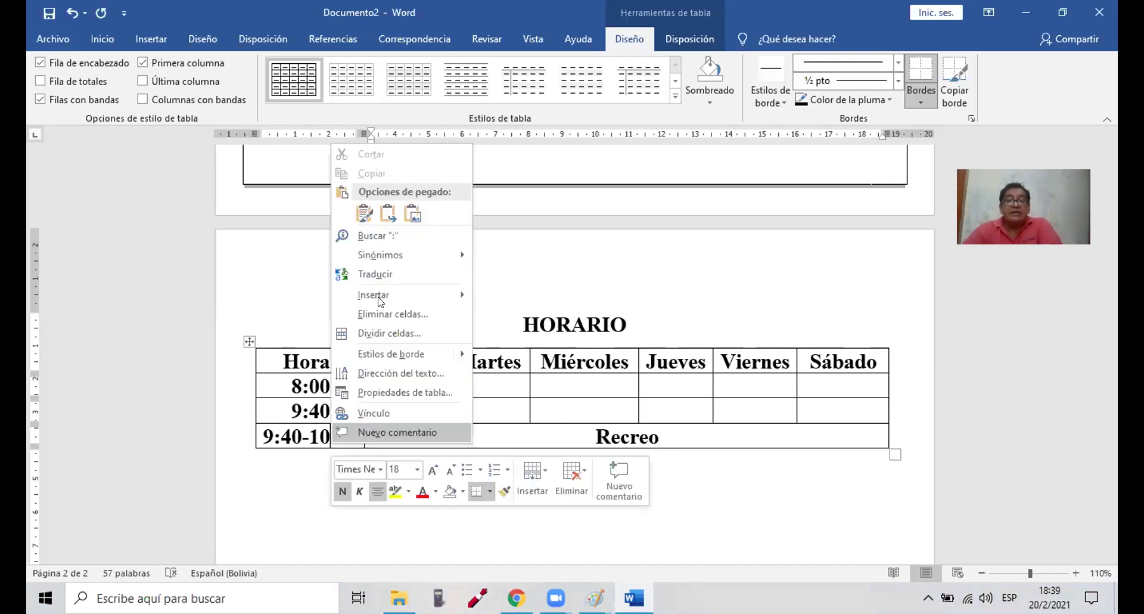
{"action": "mouse_move", "coordinate": [450, 296]}
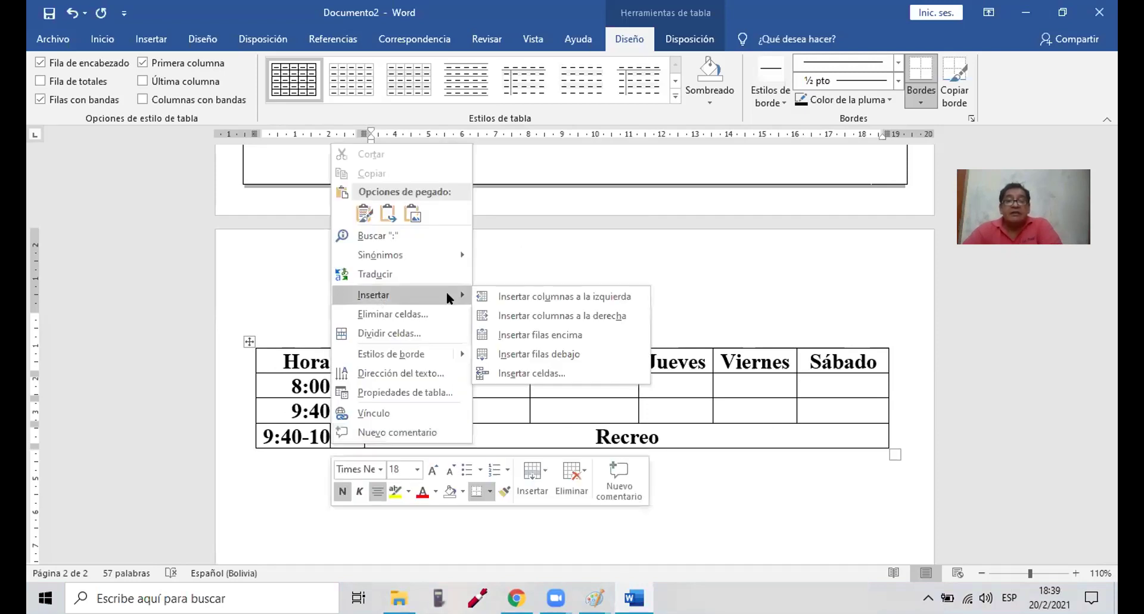
{"action": "left_click", "coordinate": [518, 353]}
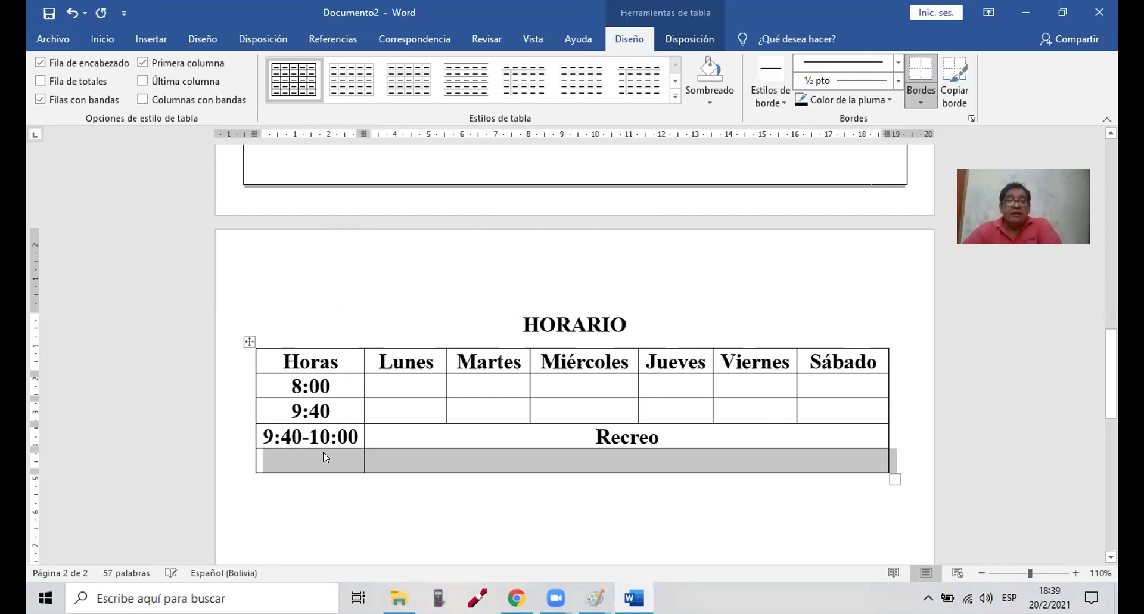
{"action": "right_click", "coordinate": [323, 452]}
{"action": "mouse_move", "coordinate": [512, 286]}
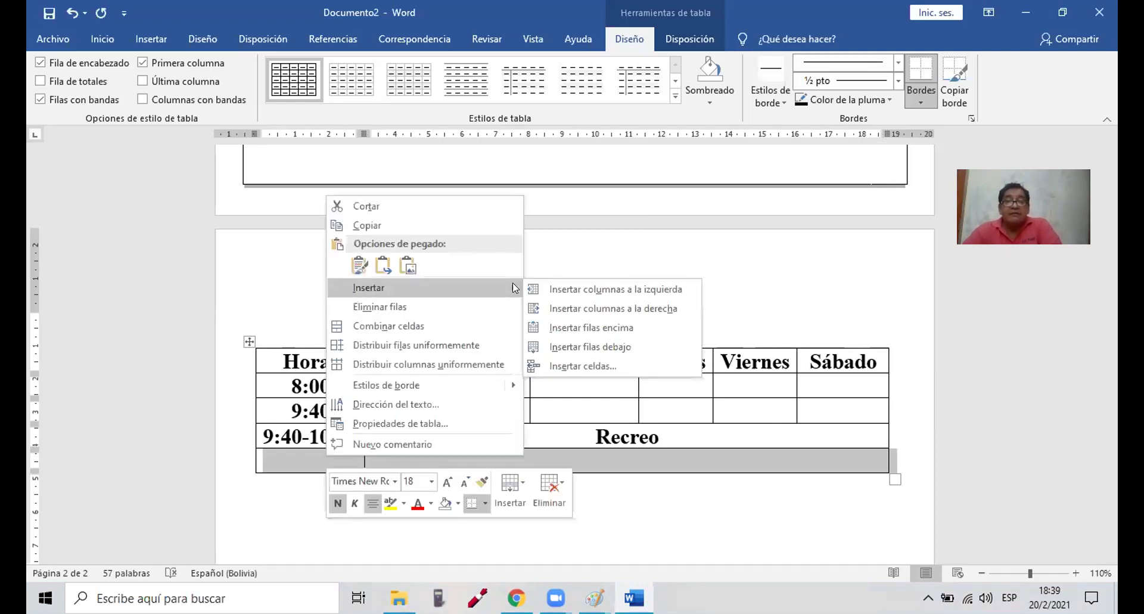
{"action": "left_click", "coordinate": [563, 343]}
{"action": "scroll", "coordinate": [321, 402], "scroll_direction": "down", "scroll_amount": 1}
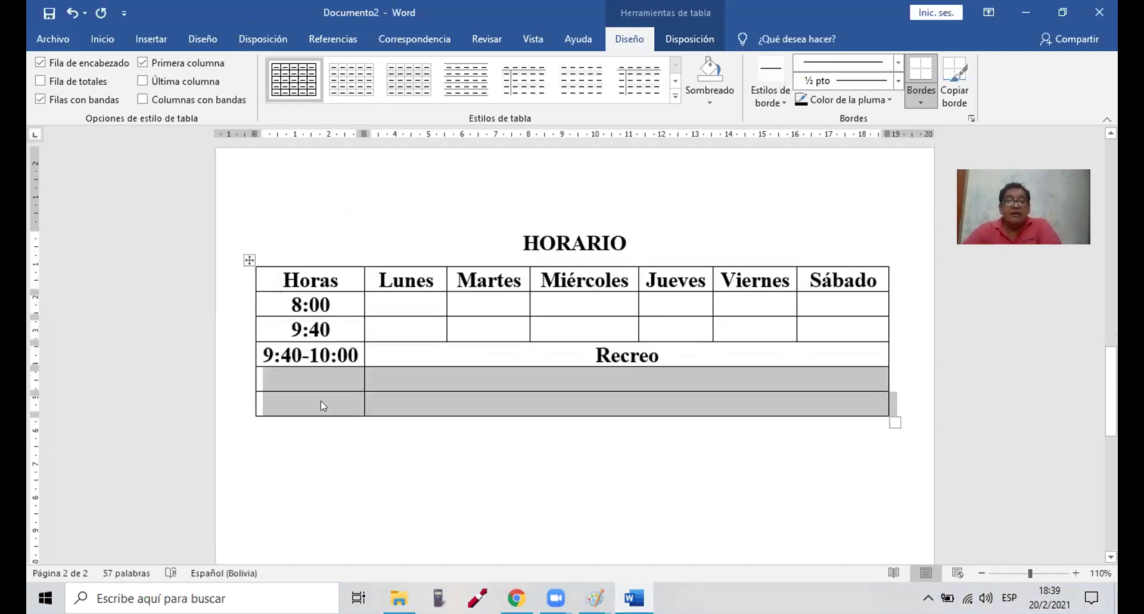
{"action": "right_click", "coordinate": [321, 400]}
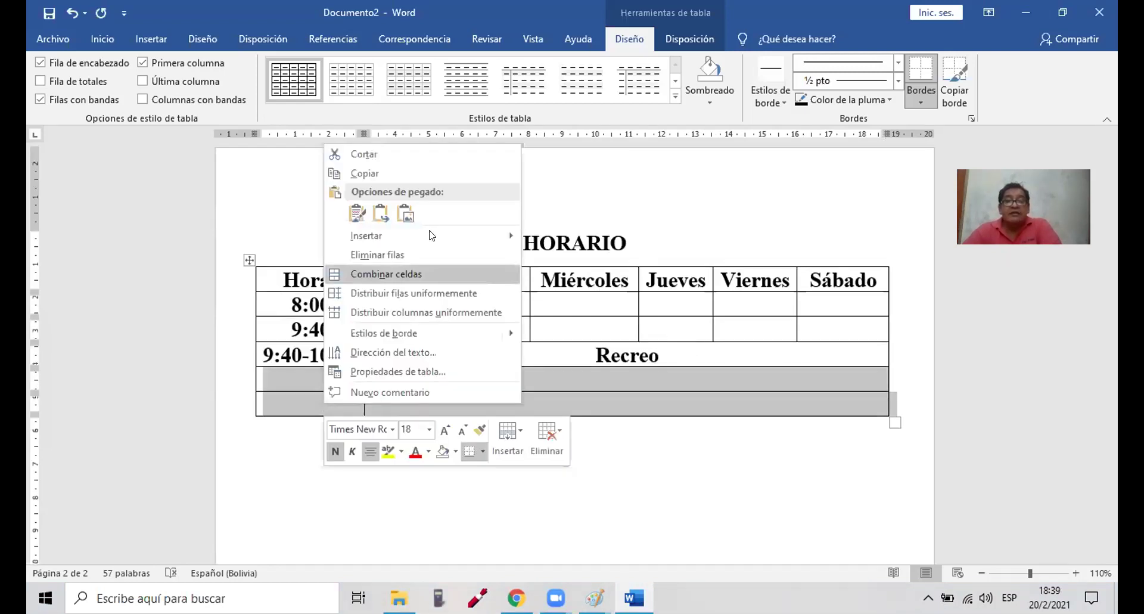
{"action": "mouse_move", "coordinate": [431, 235]}
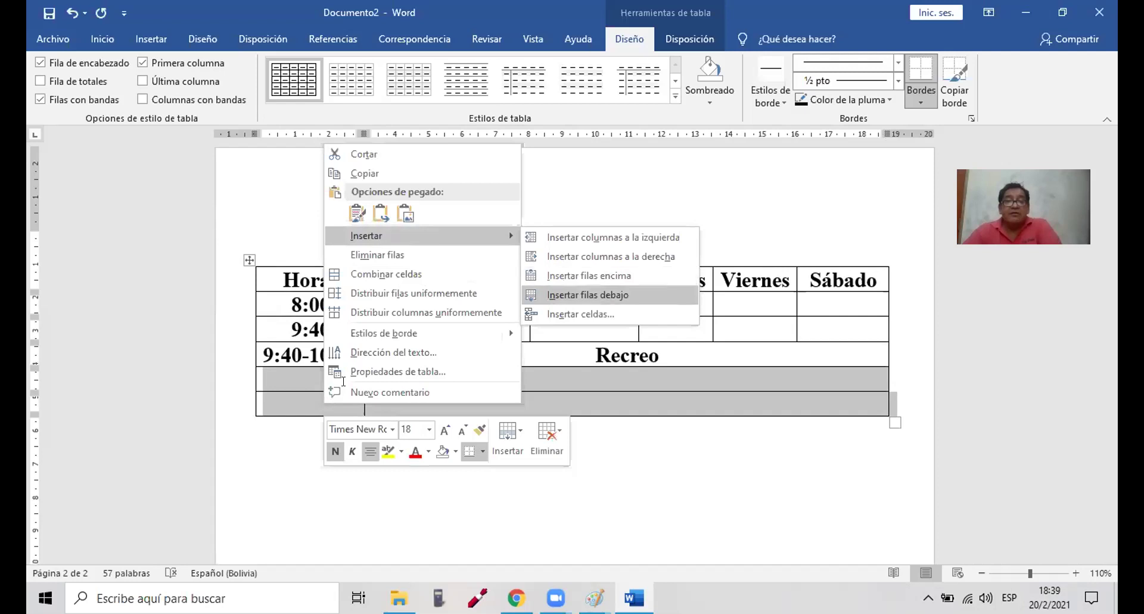
{"action": "left_click", "coordinate": [587, 294]}
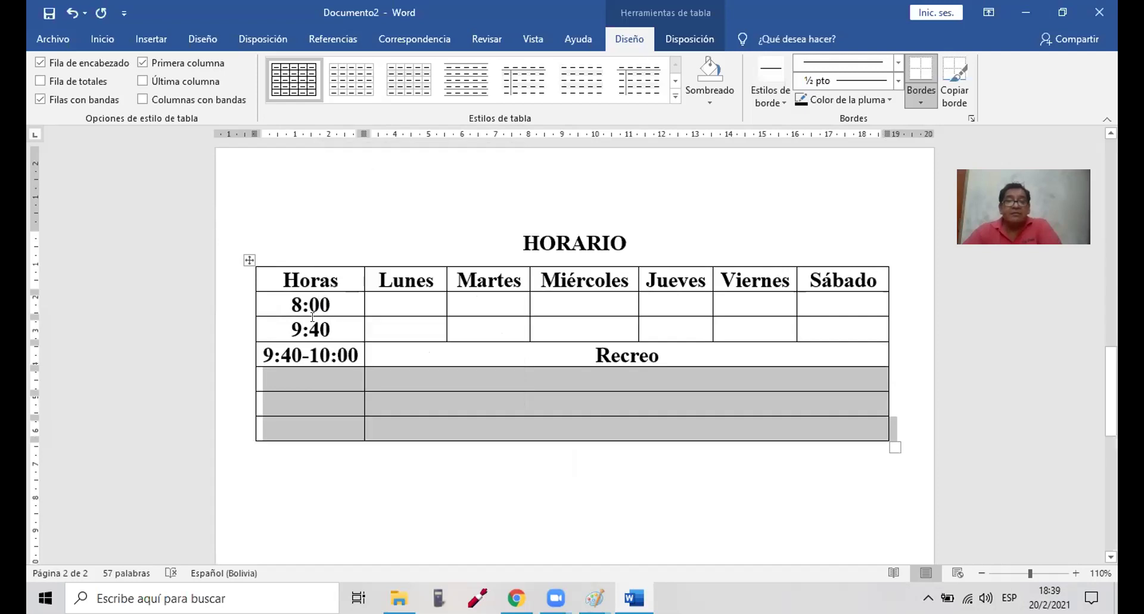
{"action": "left_click", "coordinate": [312, 317]}
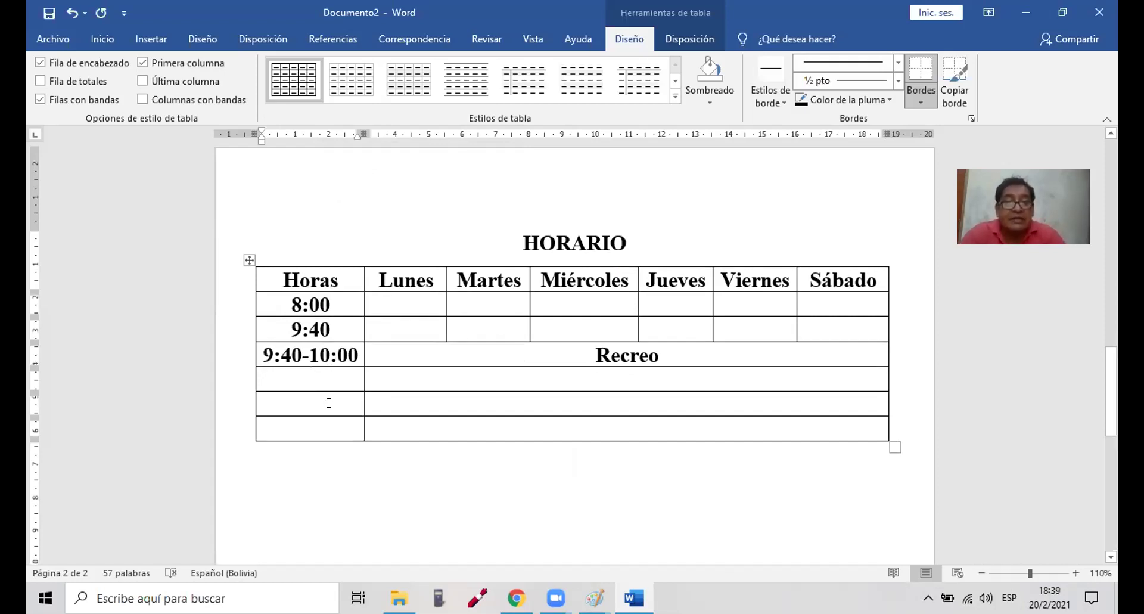
- Type 10:00 and 11:10 in the Horas cells of the two rows below Recreo
{"action": "type", "text": "10:00"}
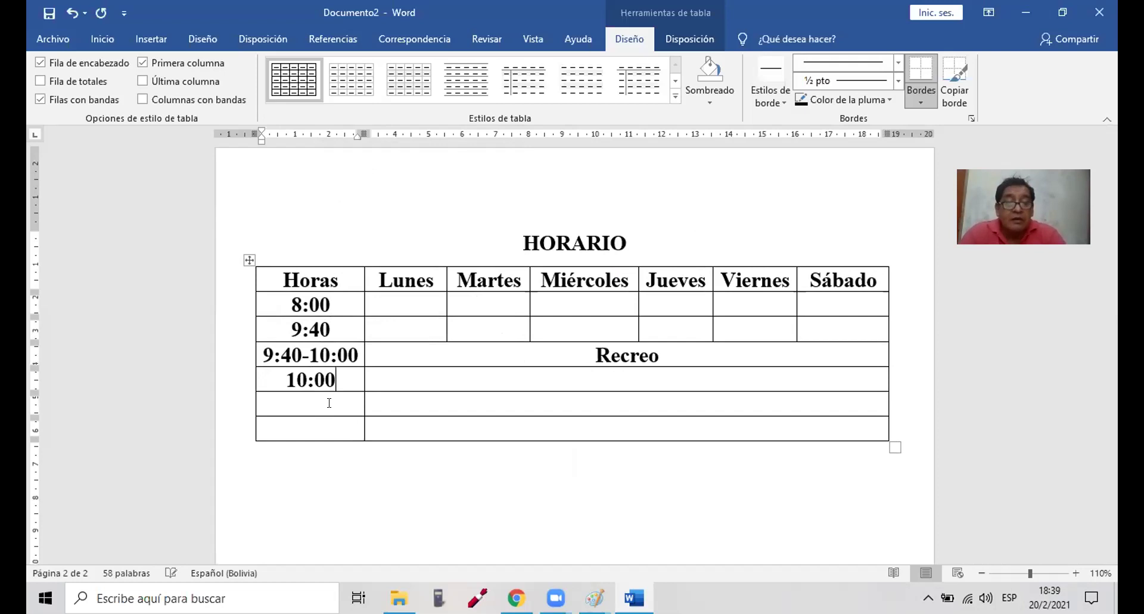
{"action": "left_click", "coordinate": [329, 403]}
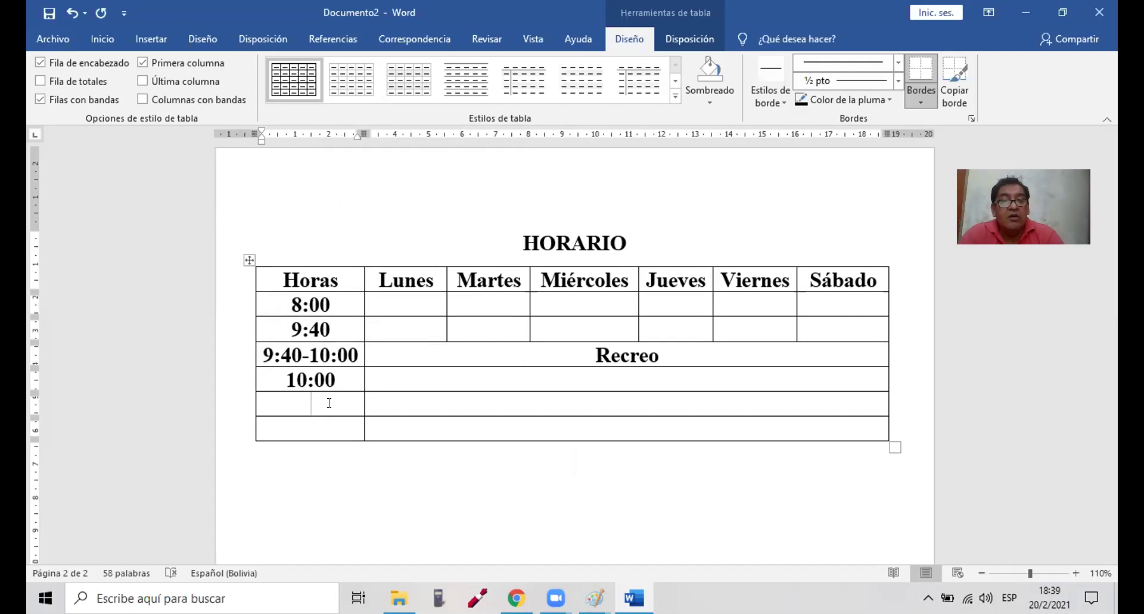
{"action": "type", "text": "1"}
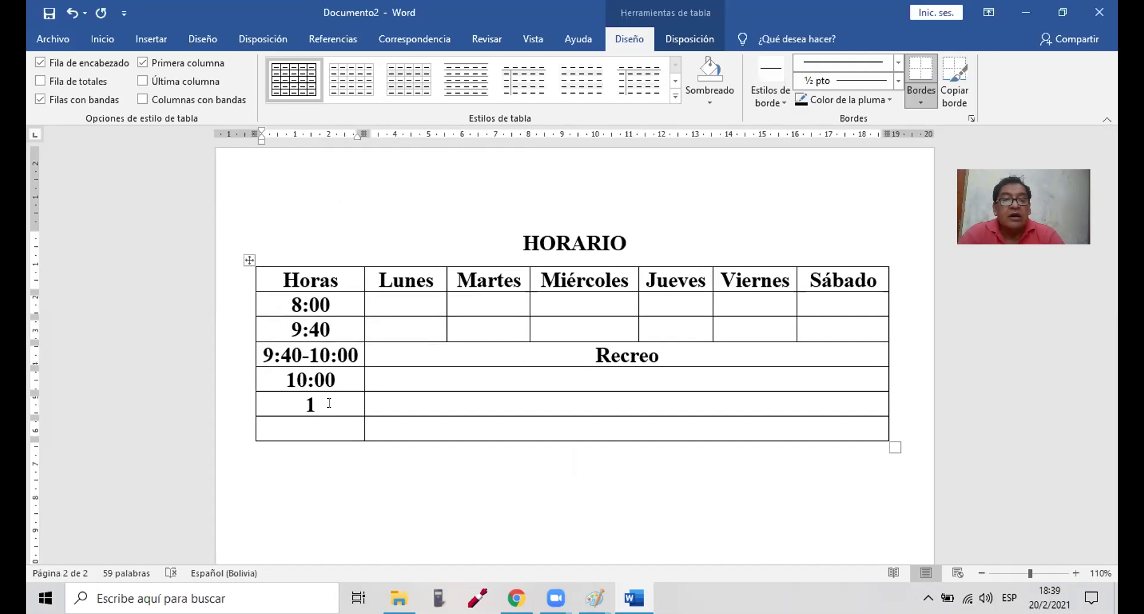
{"action": "type", "text": "1:10"}
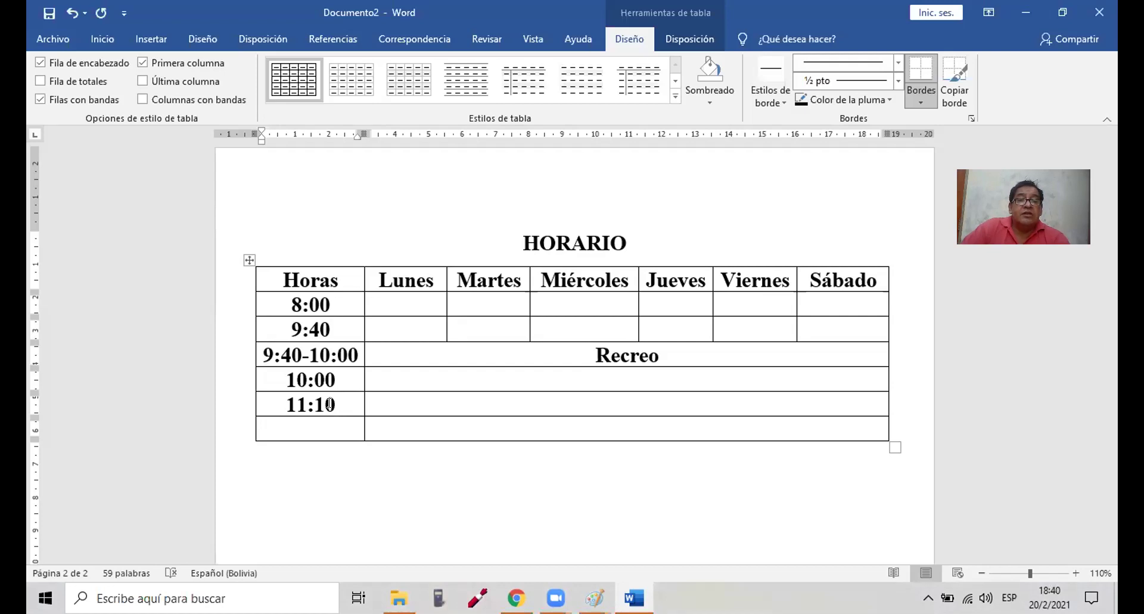
- Change the first two times into the ranges 8:00-9:10 and 9:10-9:40
{"action": "left_click", "coordinate": [343, 294]}
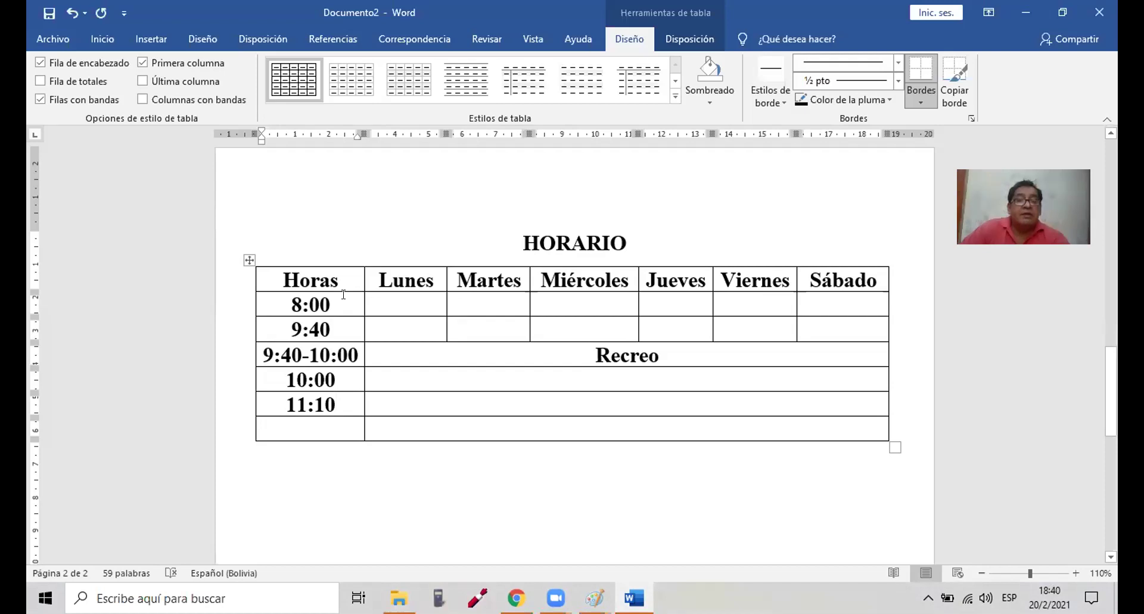
{"action": "type", "text": "-"}
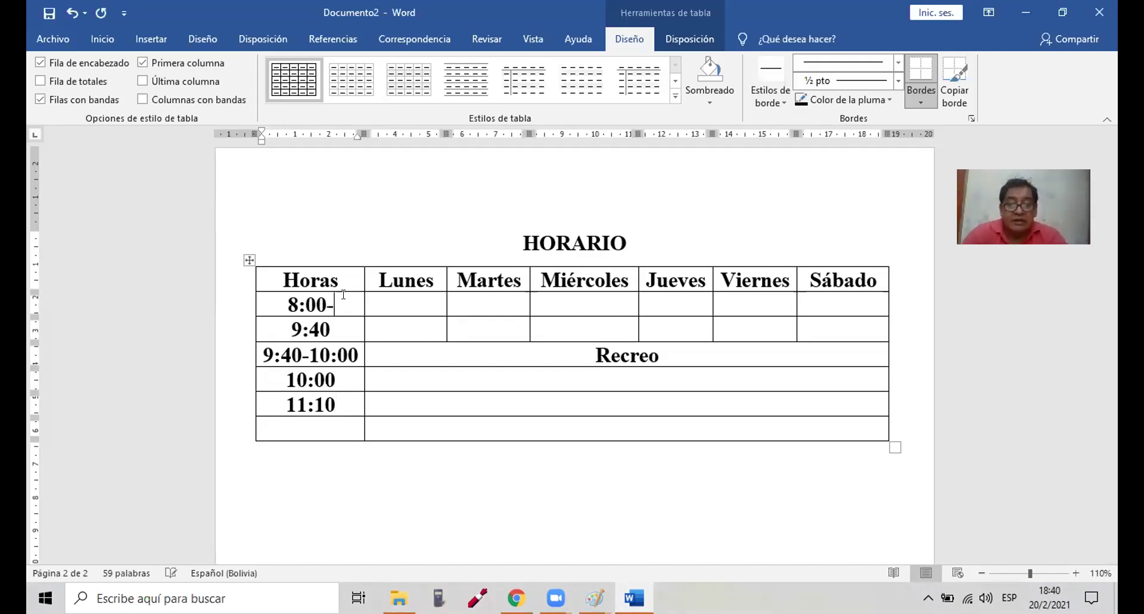
{"action": "type", "text": "9:10"}
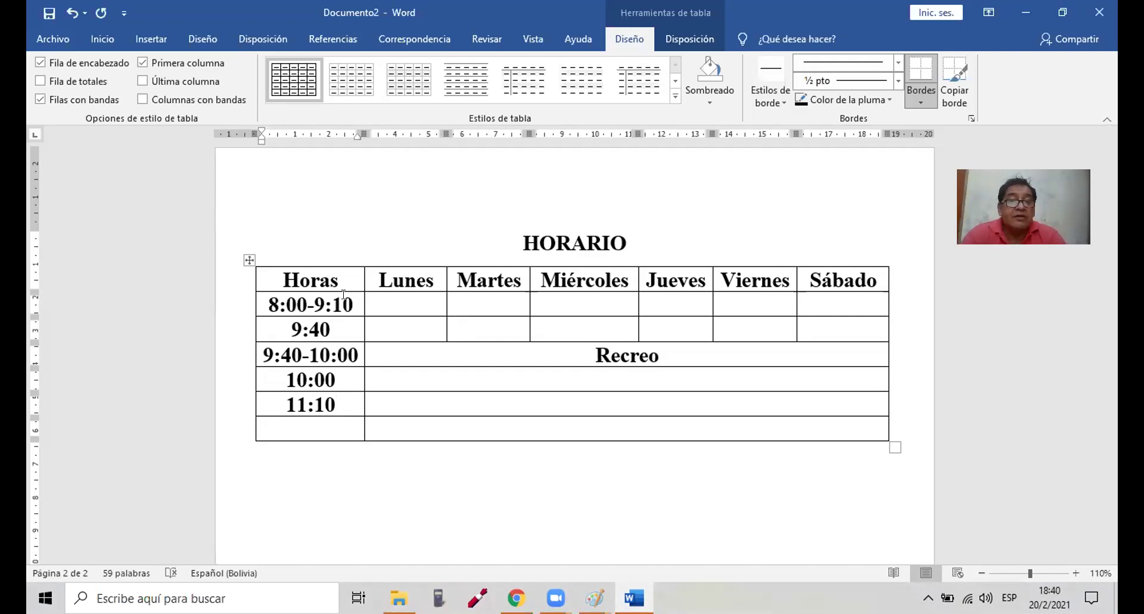
{"action": "key", "text": "Down"}
{"action": "type", "text": "9:10"}
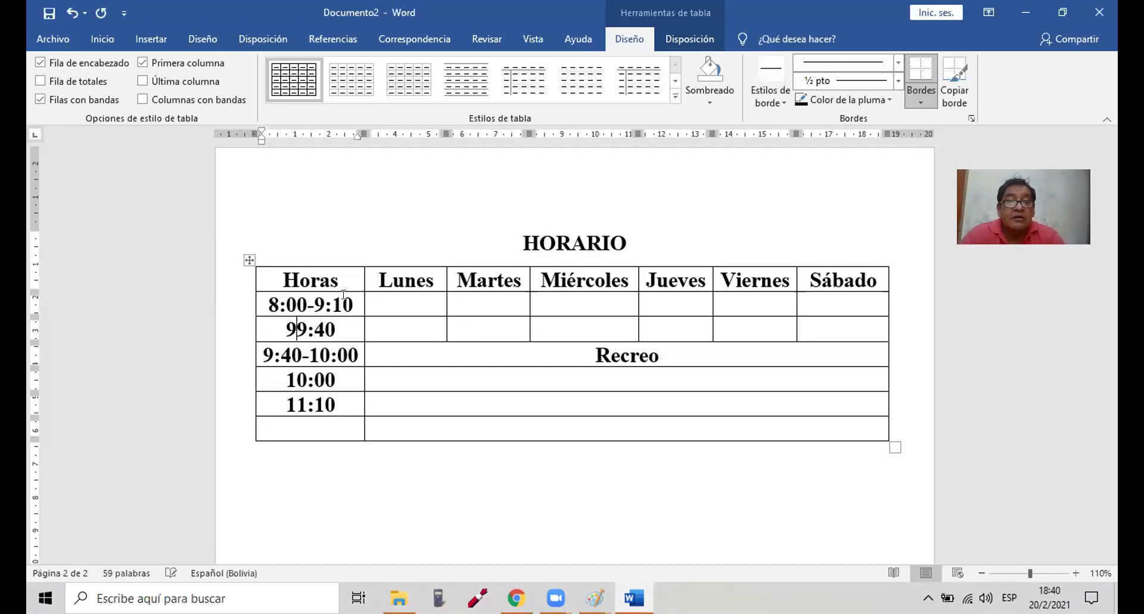
{"action": "type", "text": "-"}
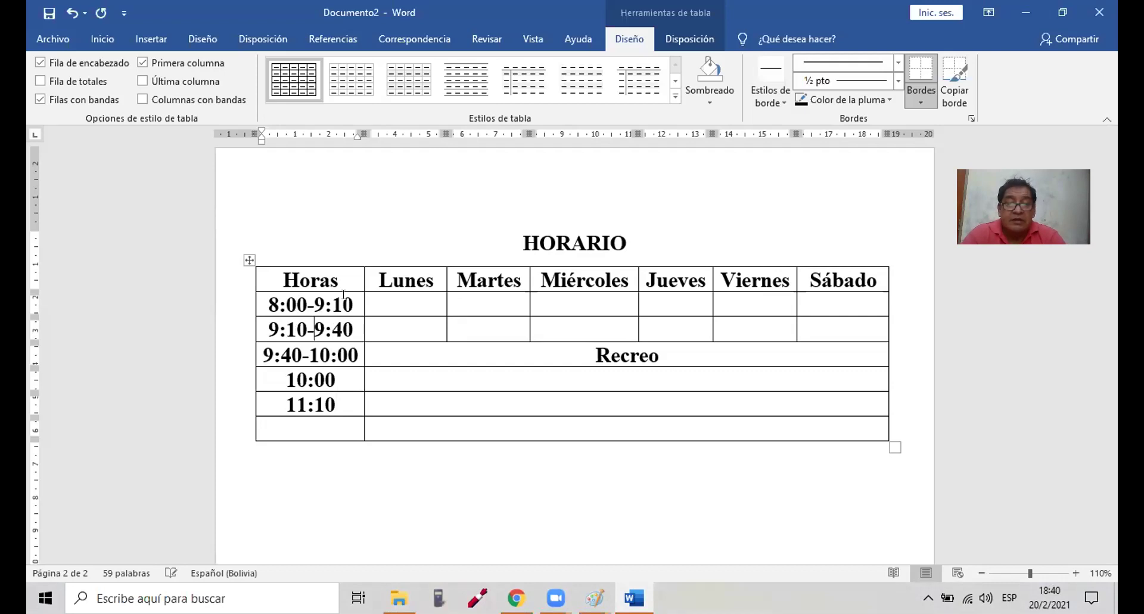
{"action": "key", "text": "Down"}
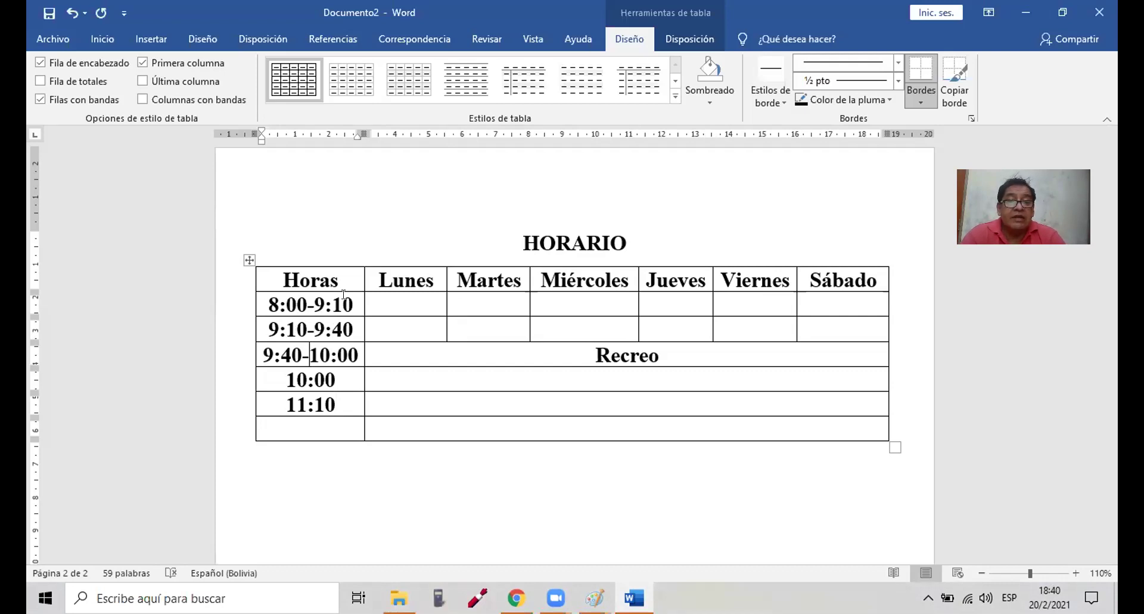
- Make the post-Recreo times 10:00-11:10 and 11:10-12:10, widening the Horas column to fit
{"action": "key", "text": "Down"}
{"action": "key", "text": "Right"}
{"action": "key", "text": "Right"}
{"action": "key", "text": "Right"}
{"action": "type", "text": "-"}
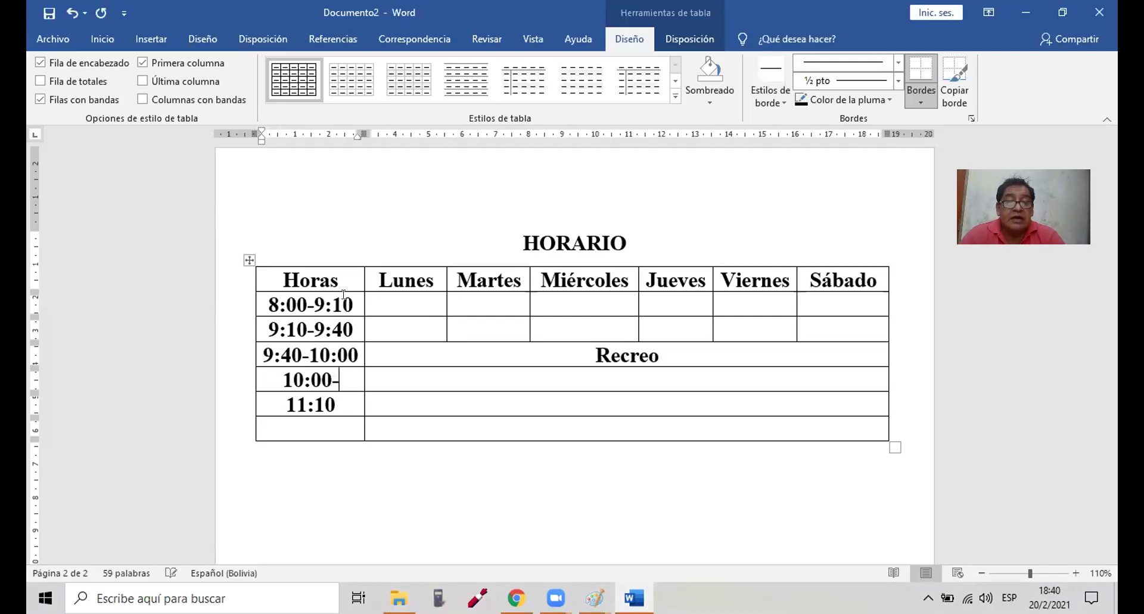
{"action": "type", "text": "11:10"}
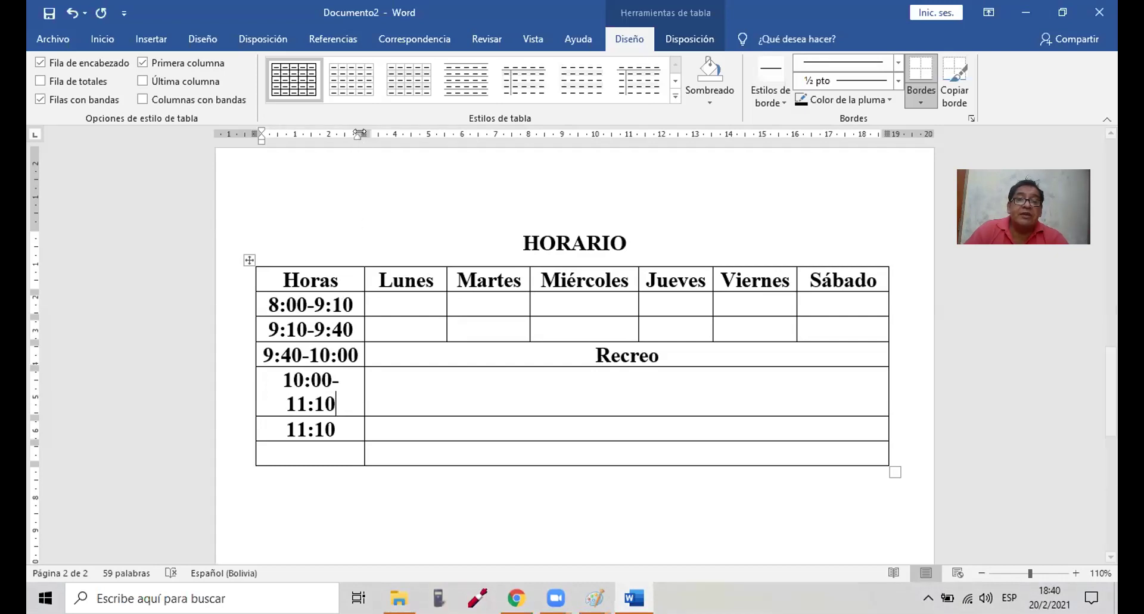
{"action": "left_click_drag", "start_coordinate": [358, 132], "coordinate": [381, 131]}
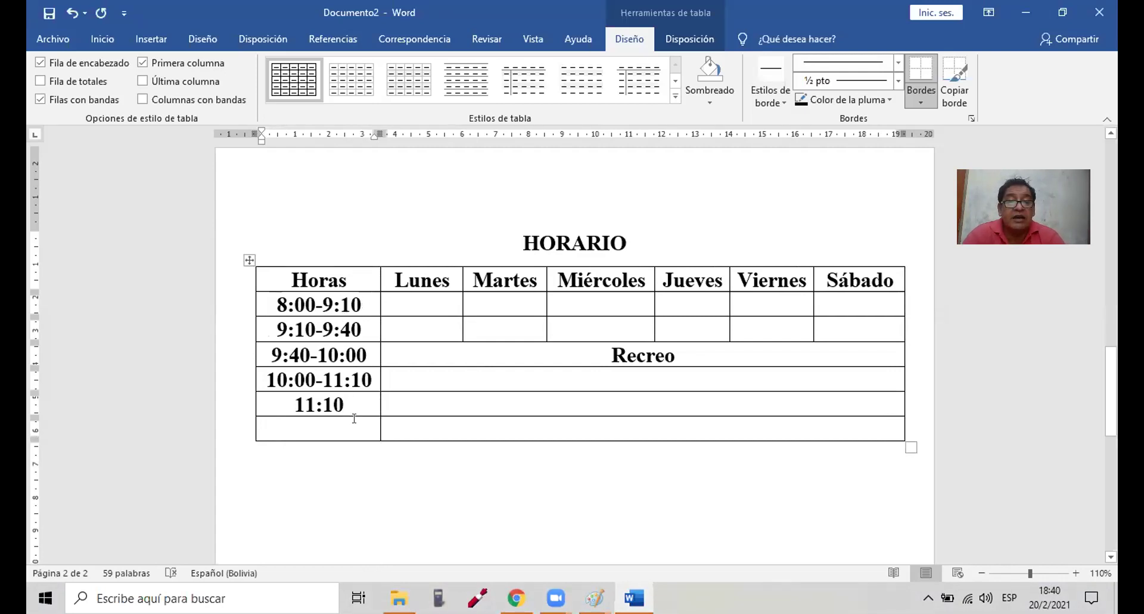
{"action": "type", "text": "-"}
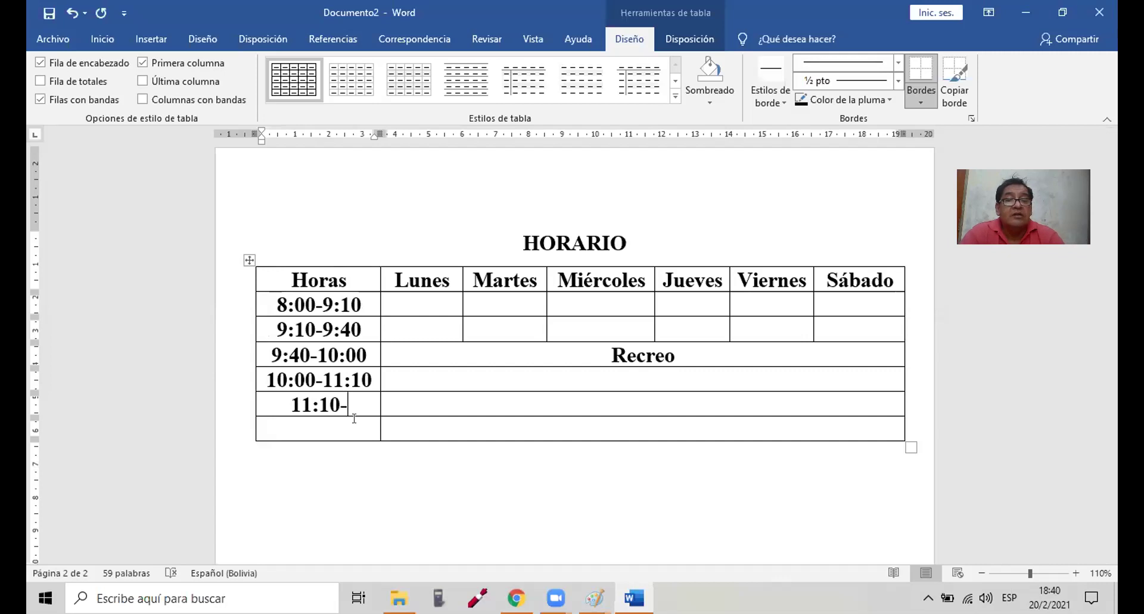
{"action": "type", "text": "12"}
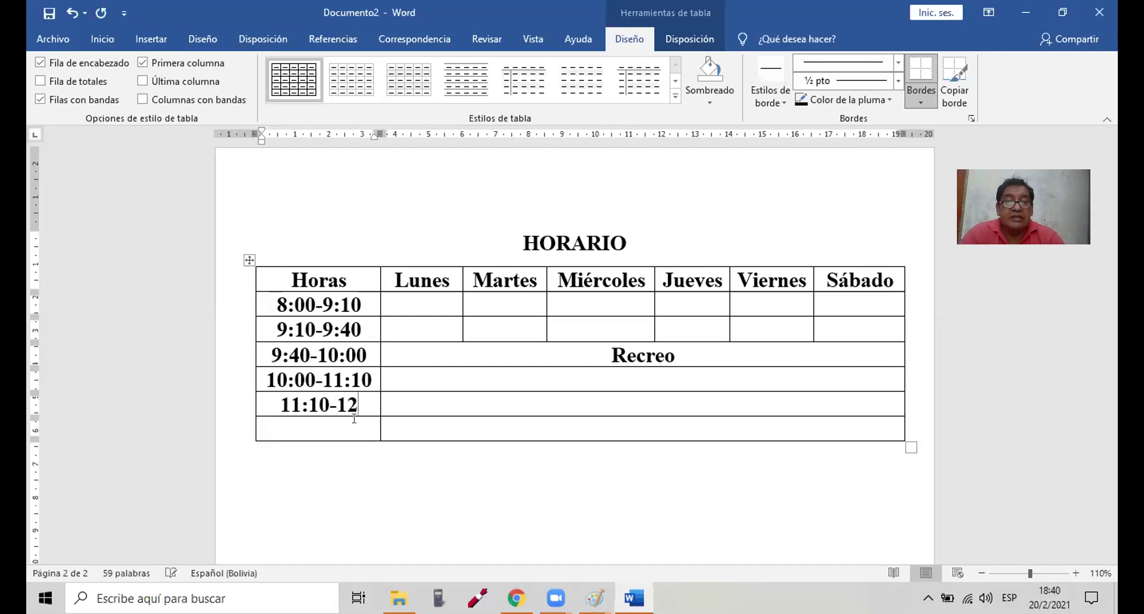
{"action": "type", "text": ":10"}
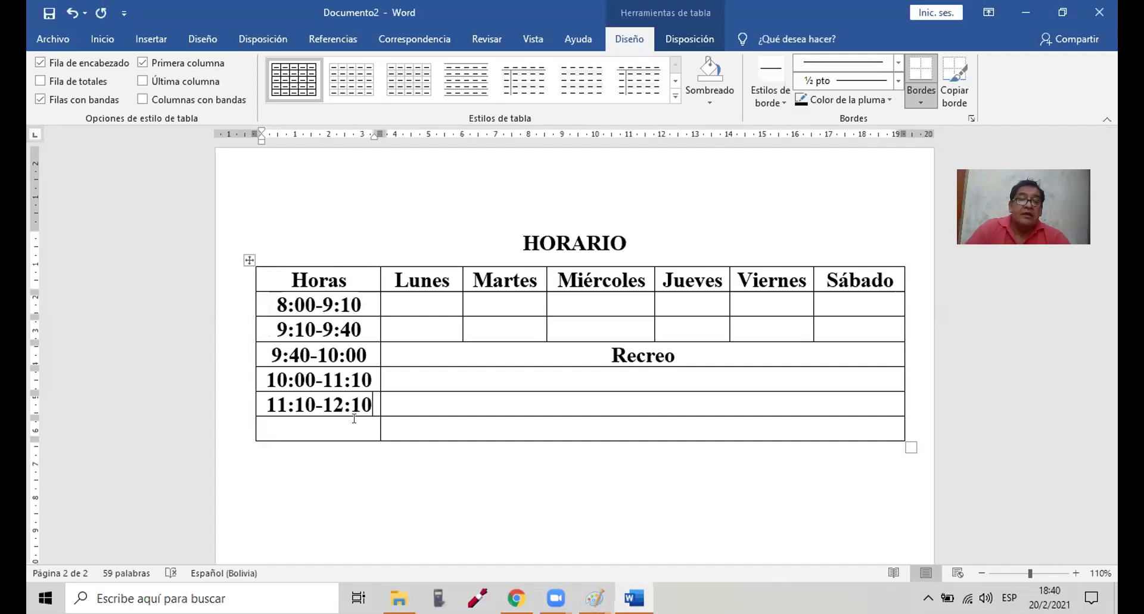
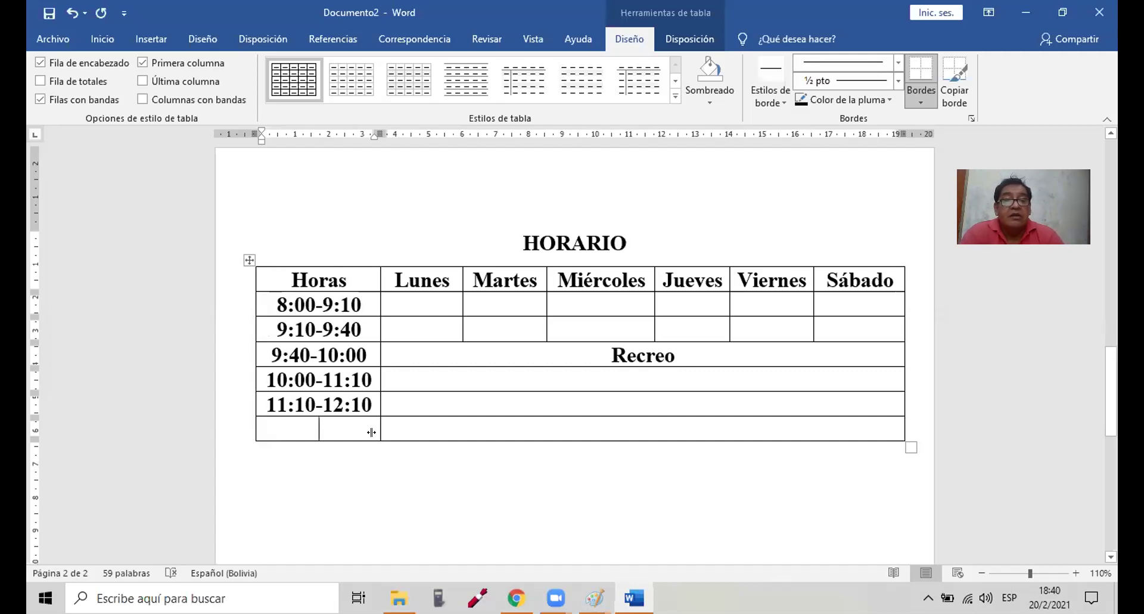
- Enter 12:10-12:20 and Recreo in the table's last row, then undo the last table change
{"action": "type", "text": "12:10"}
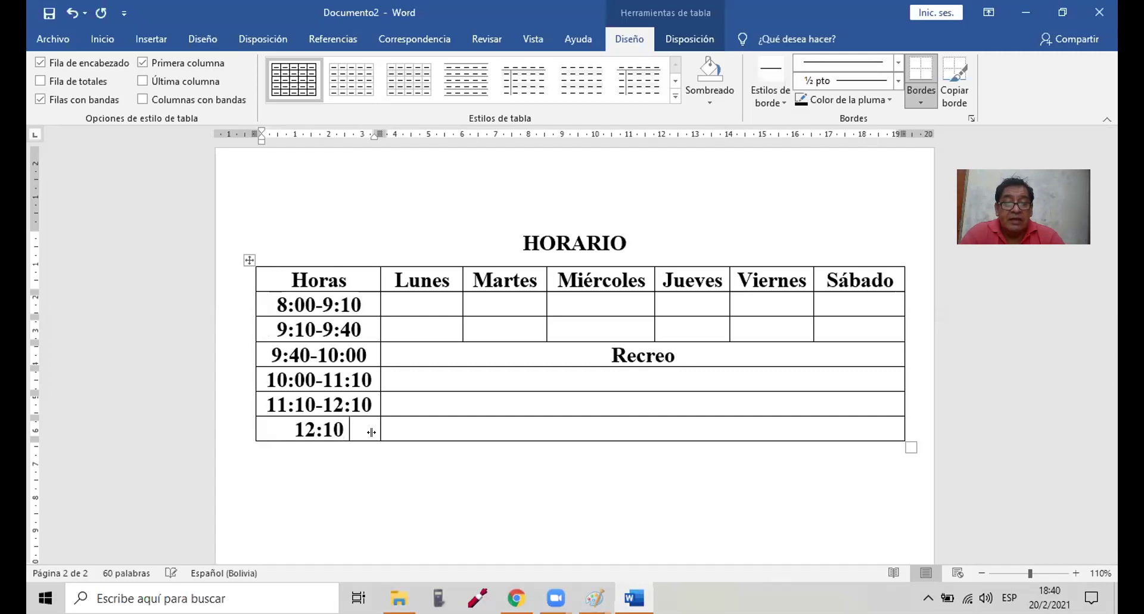
{"action": "type", "text": "-"}
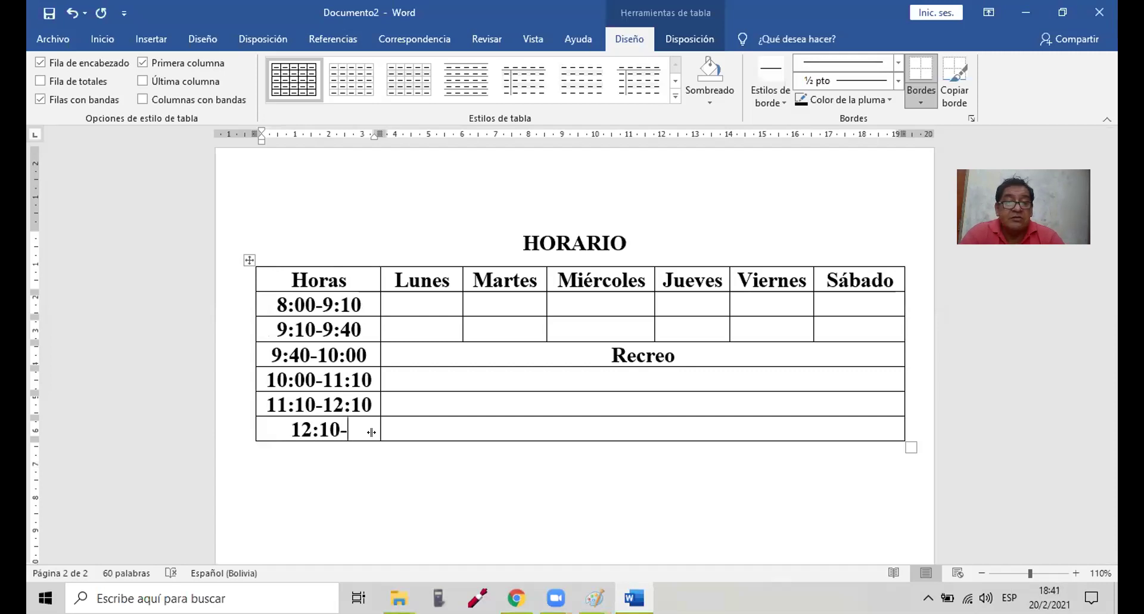
{"action": "type", "text": "12:20"}
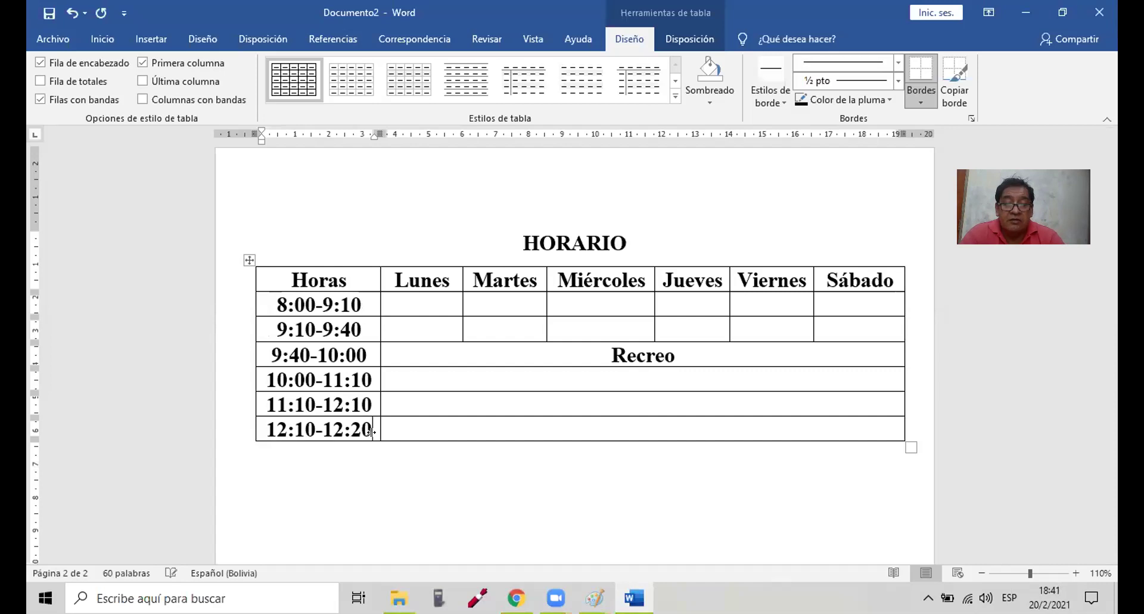
{"action": "key", "text": "Tab"}
{"action": "type", "text": "Recreo"}
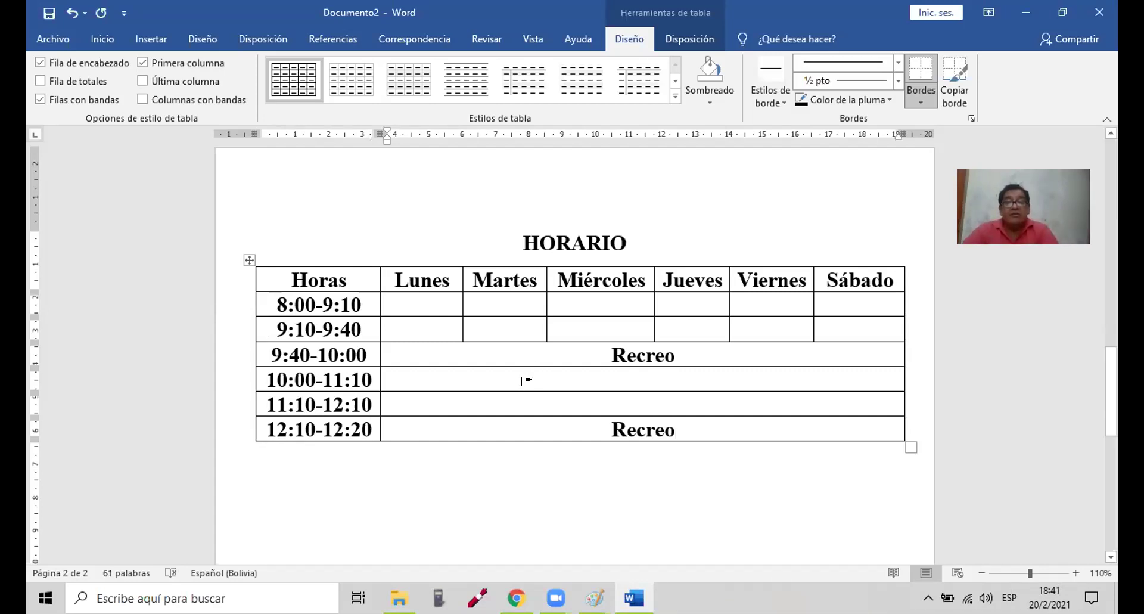
{"action": "key", "text": "ctrl+z"}
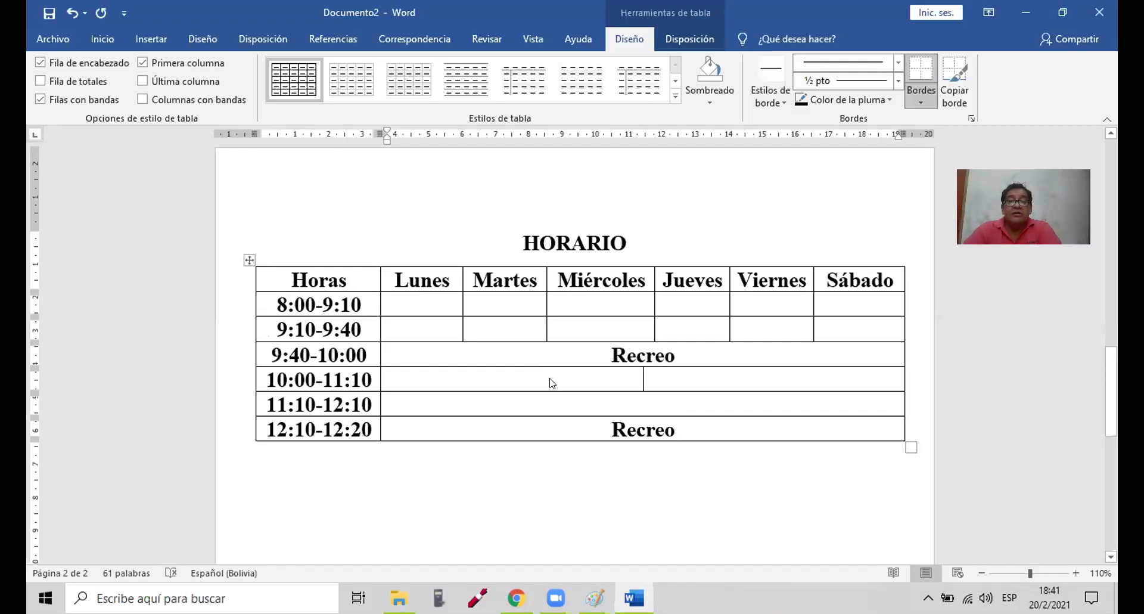
- Split the 10:00-11:10 row's merged cell into six day cells
{"action": "right_click", "coordinate": [550, 382]}
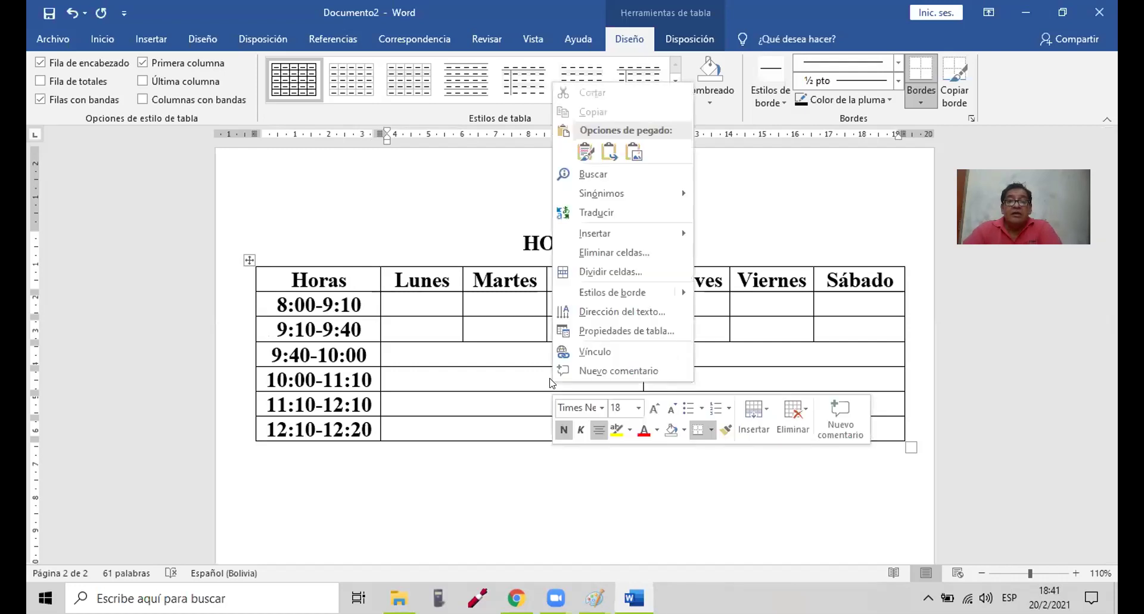
{"action": "left_click", "coordinate": [609, 272]}
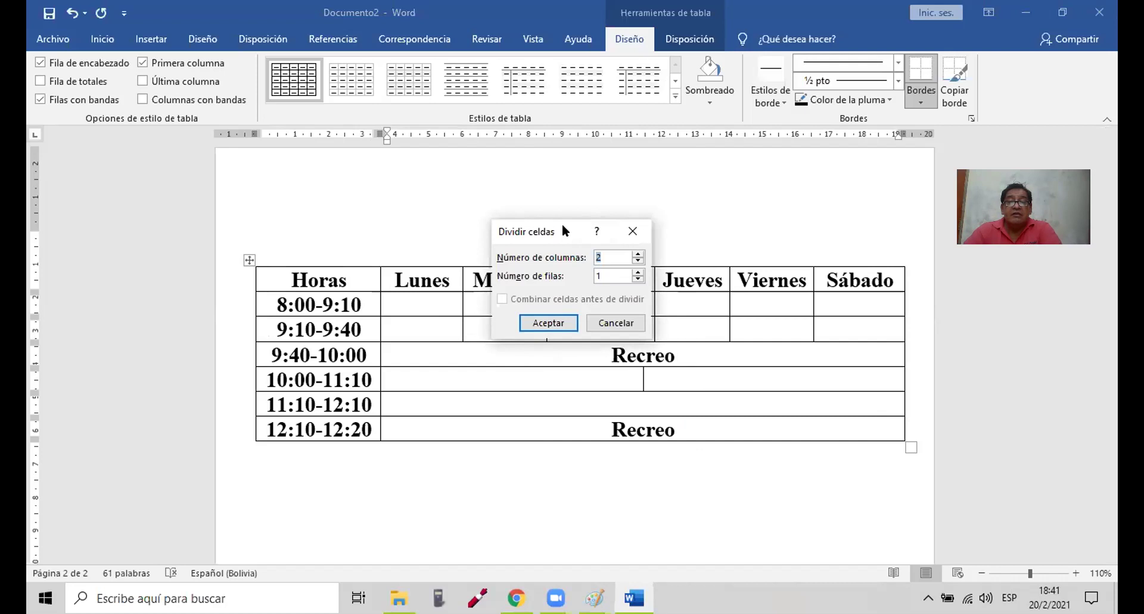
{"action": "left_click_drag", "start_coordinate": [563, 223], "coordinate": [496, 152]}
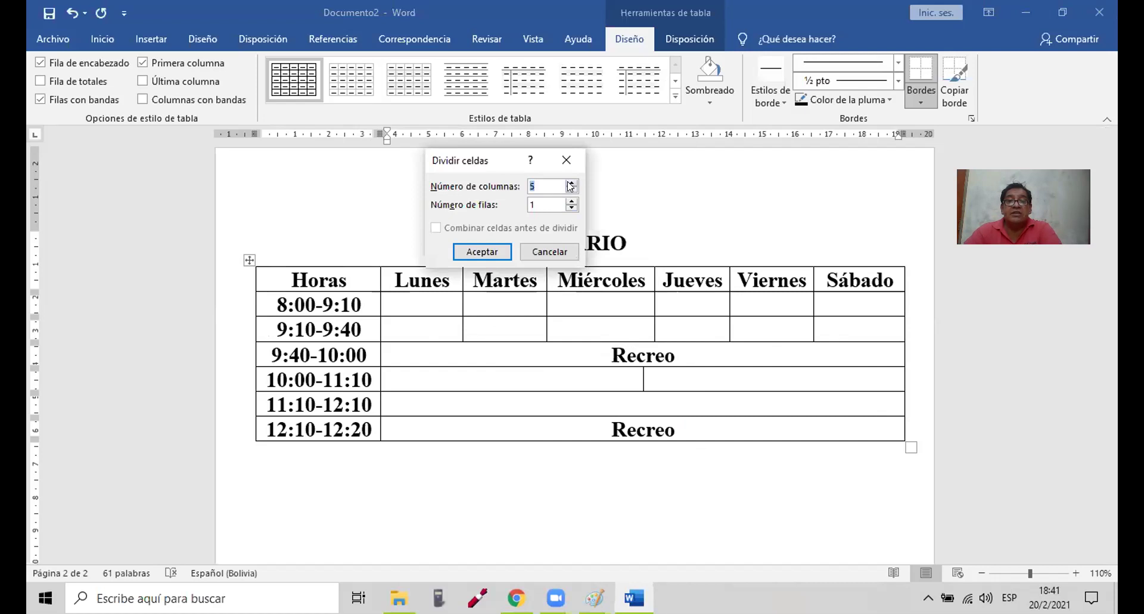
{"action": "left_click", "coordinate": [482, 251]}
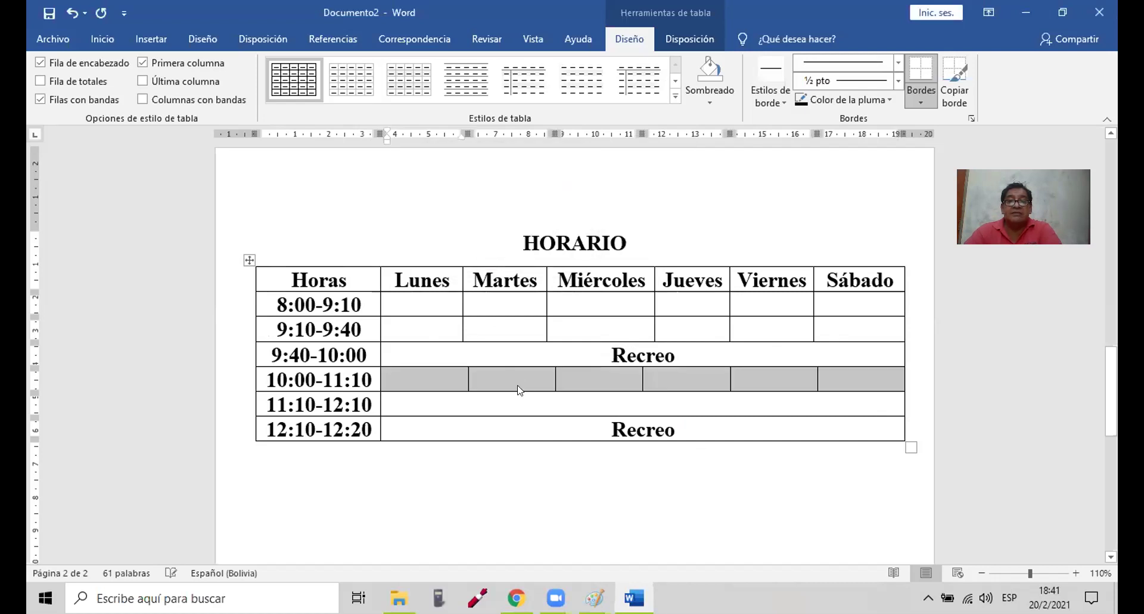
{"action": "left_click", "coordinate": [545, 397]}
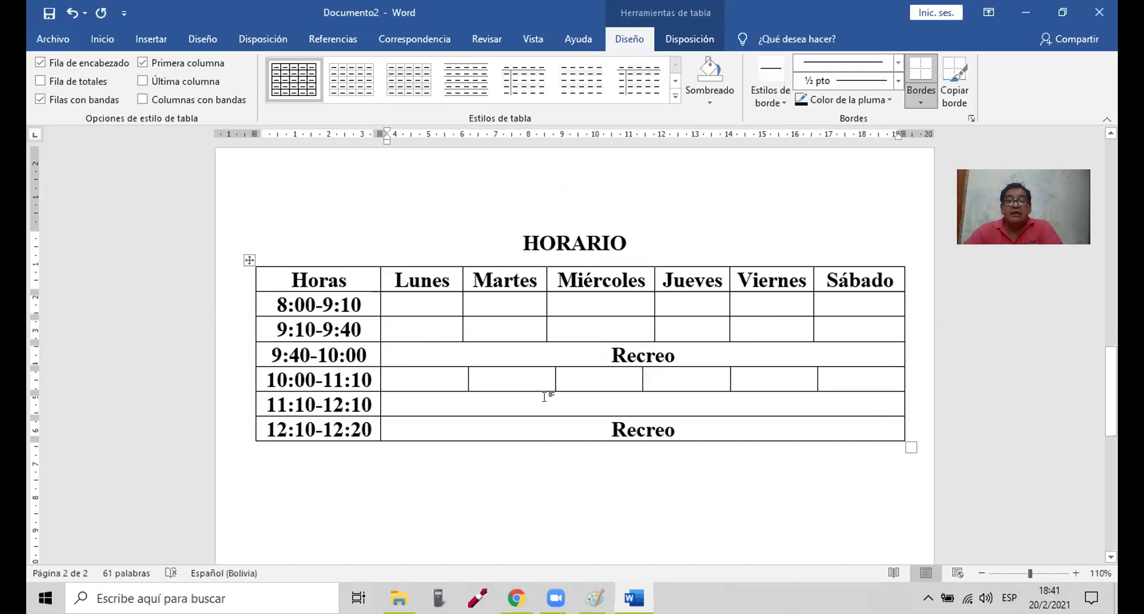
- Split the 11:10-12:10 row's merged cell into six day cells as well
{"action": "right_click", "coordinate": [545, 399]}
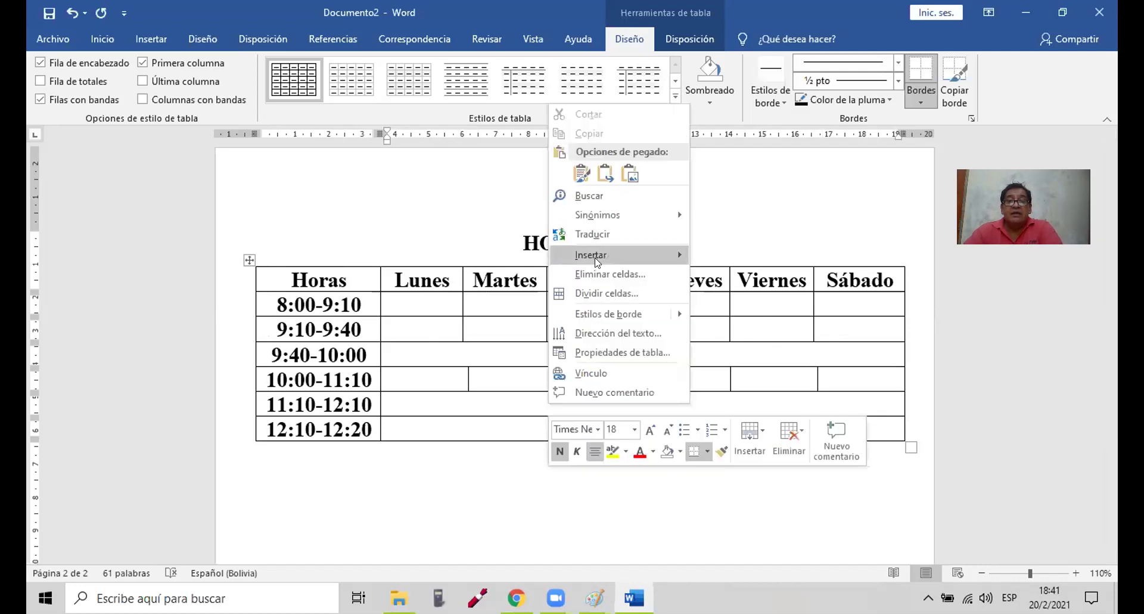
{"action": "left_click", "coordinate": [605, 294]}
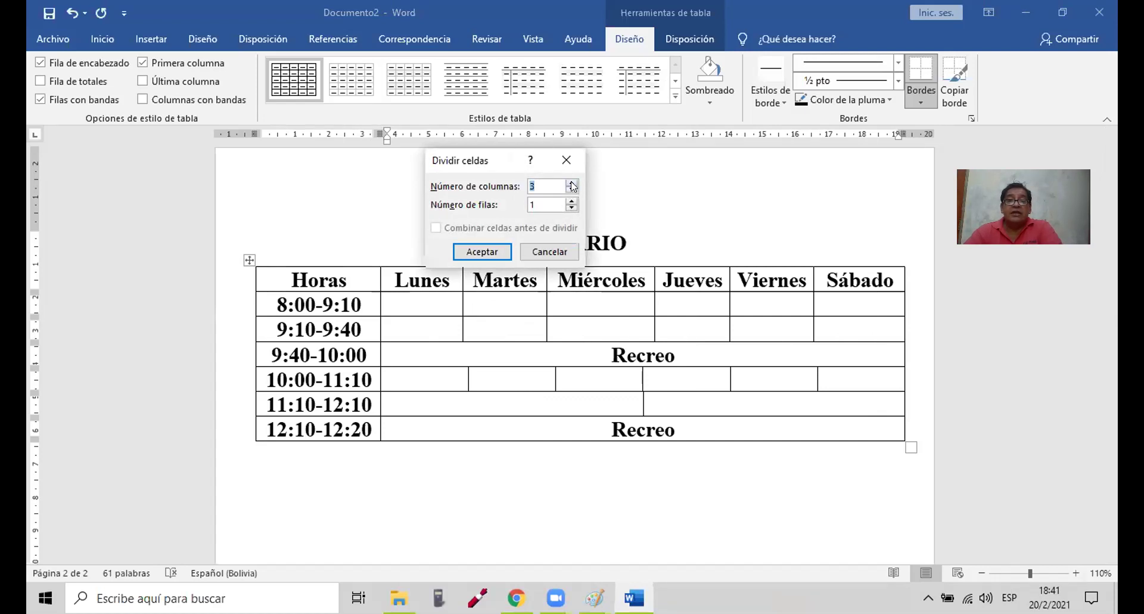
{"action": "left_click", "coordinate": [484, 252]}
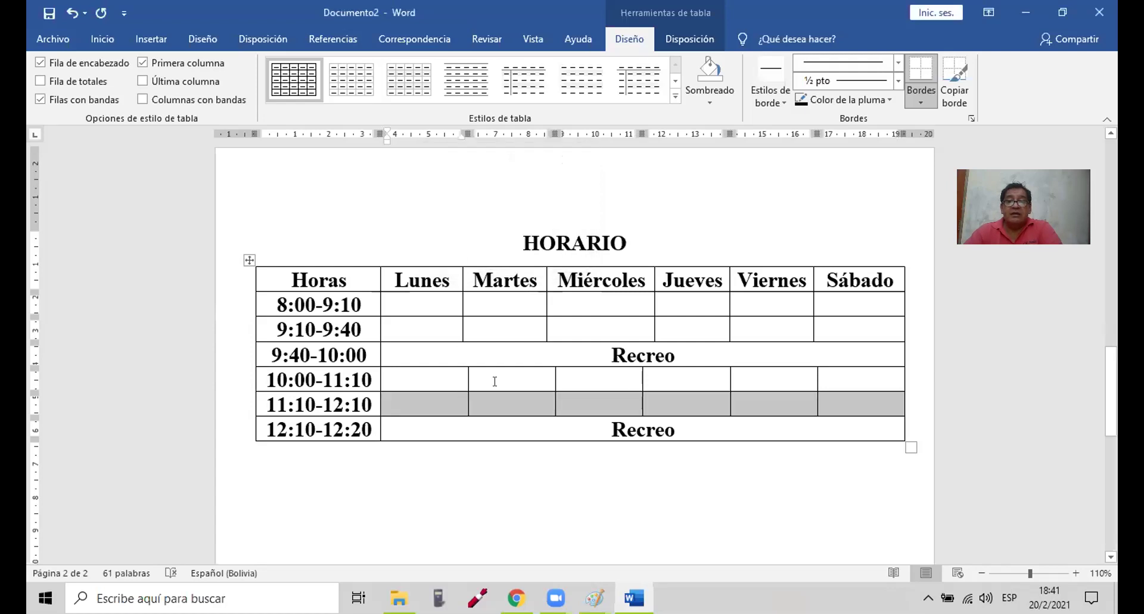
{"action": "left_click", "coordinate": [447, 470]}
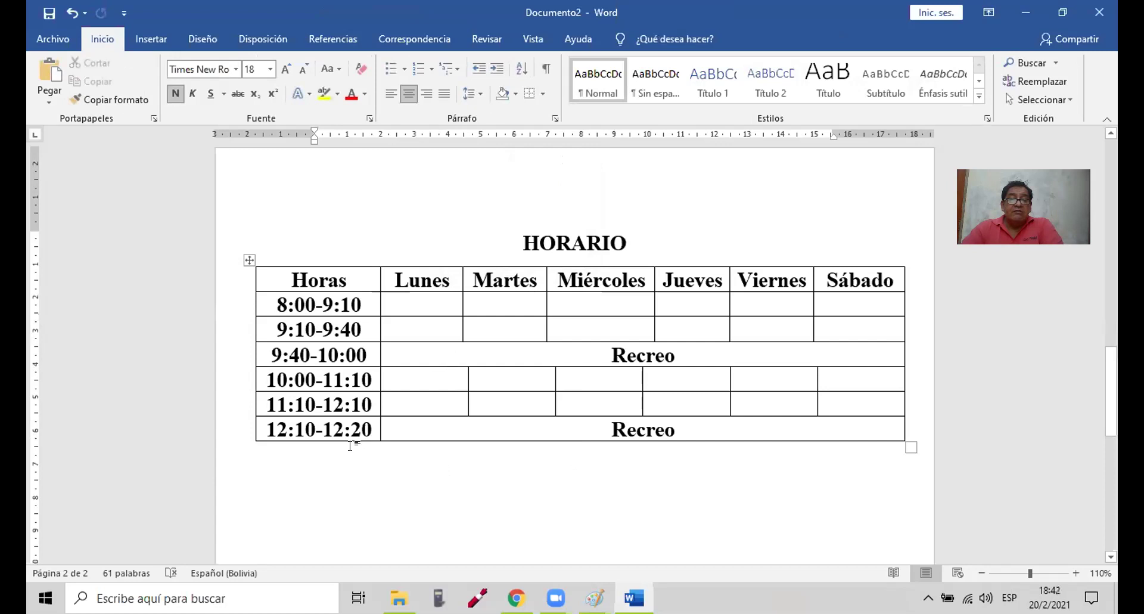
{"action": "left_click", "coordinate": [313, 424]}
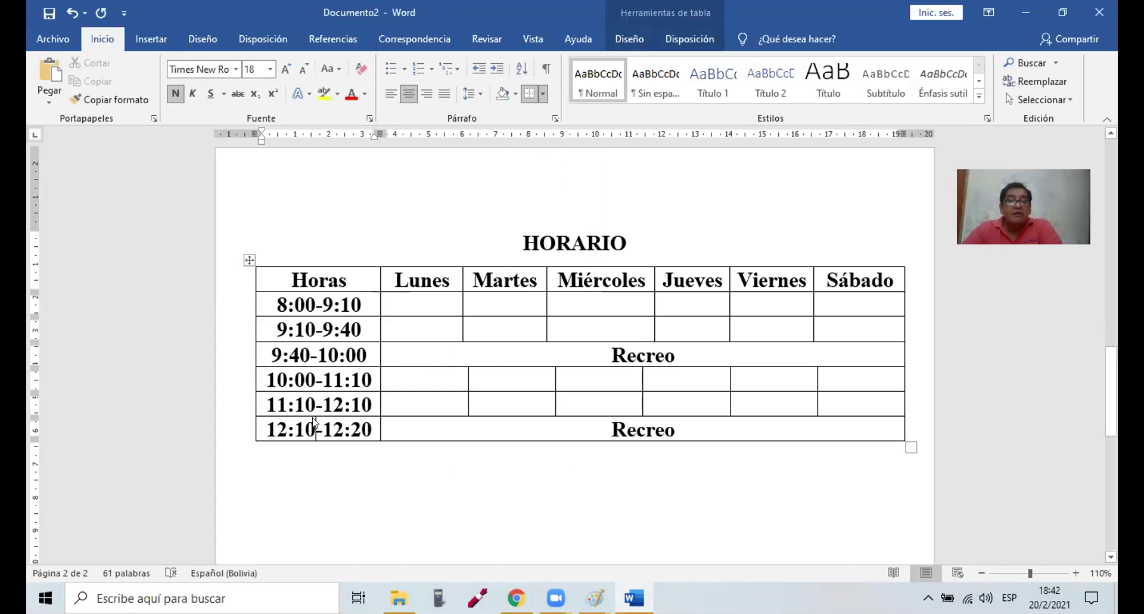
- Insert a new row below the 12:10-12:20 Recreo row
{"action": "right_click", "coordinate": [314, 420]}
{"action": "right_click", "coordinate": [302, 430]}
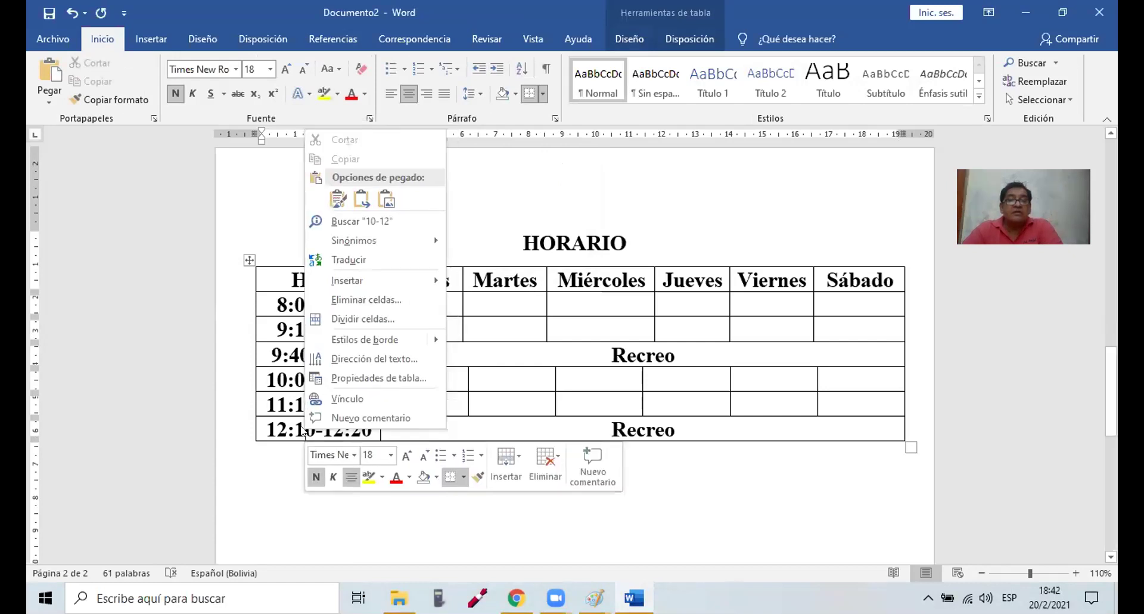
{"action": "mouse_move", "coordinate": [354, 278]}
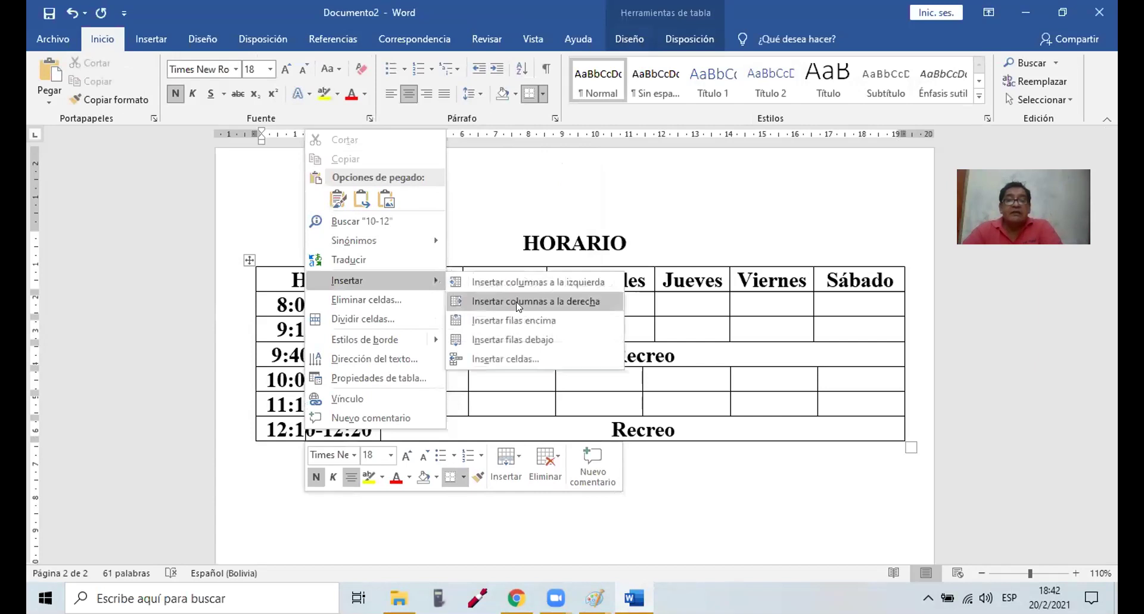
{"action": "left_click", "coordinate": [537, 337]}
{"action": "left_click", "coordinate": [428, 446]}
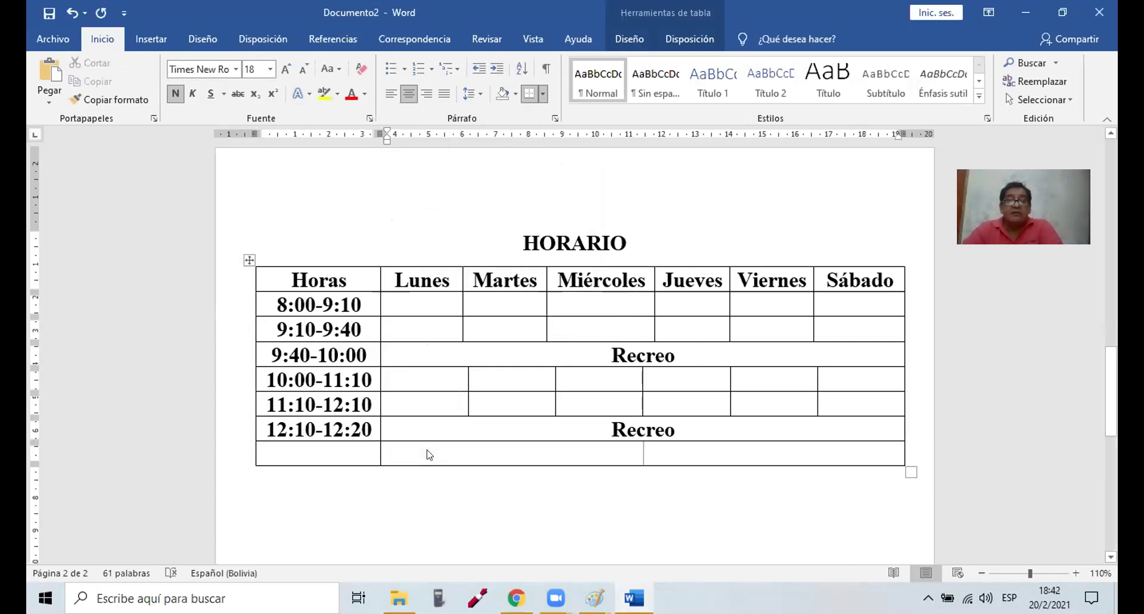
- Split the new row into 6 day cells and enter 12:20-13:20 as its hour
{"action": "right_click", "coordinate": [468, 344]}
{"action": "left_click", "coordinate": [467, 342]}
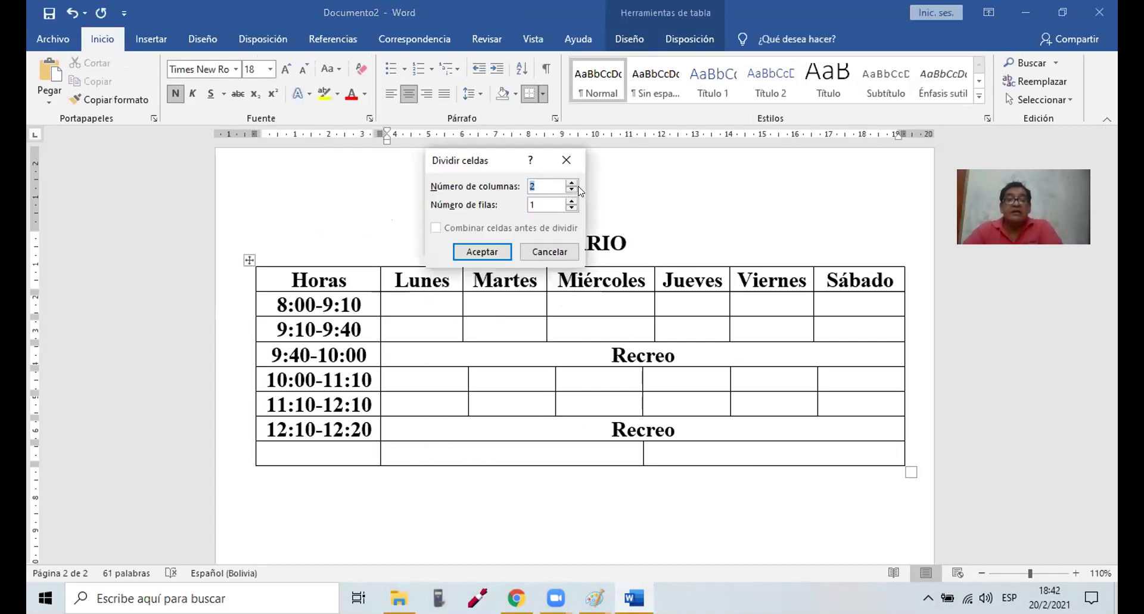
{"action": "left_click", "coordinate": [570, 183]}
{"action": "left_click", "coordinate": [570, 183]}
{"action": "left_click", "coordinate": [570, 183]}
{"action": "left_click", "coordinate": [570, 183]}
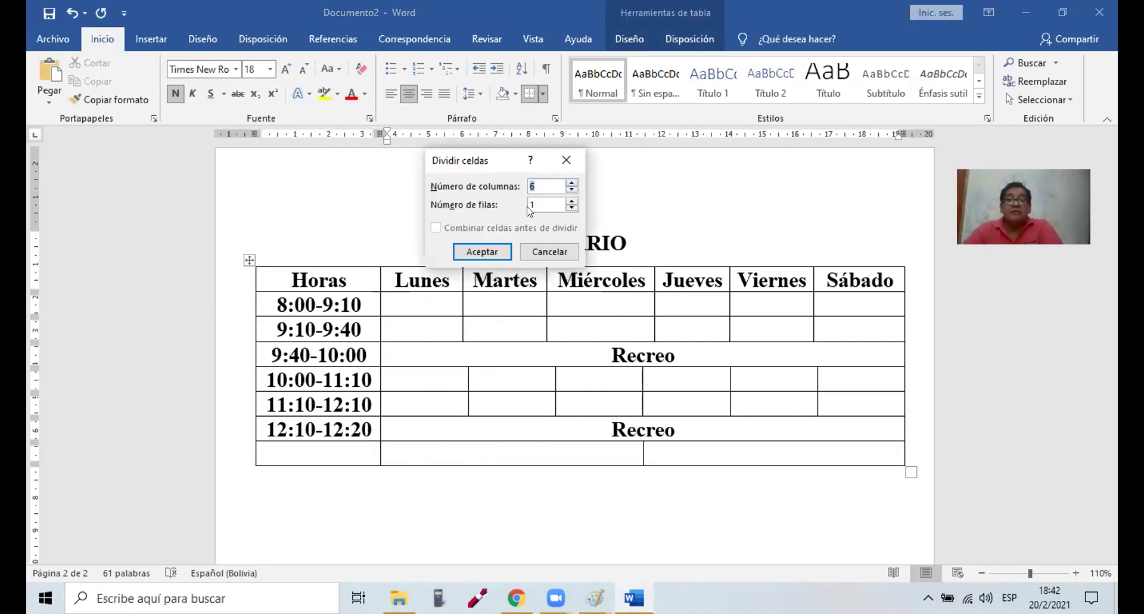
{"action": "left_click", "coordinate": [482, 251]}
{"action": "left_click", "coordinate": [366, 457]}
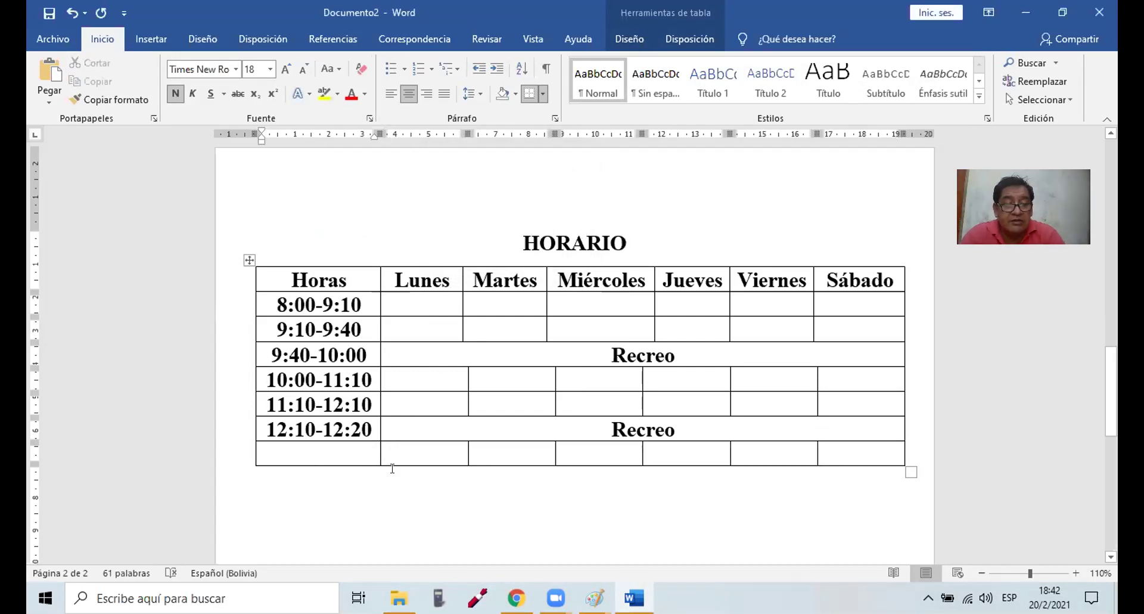
{"action": "type", "text": "12:20"}
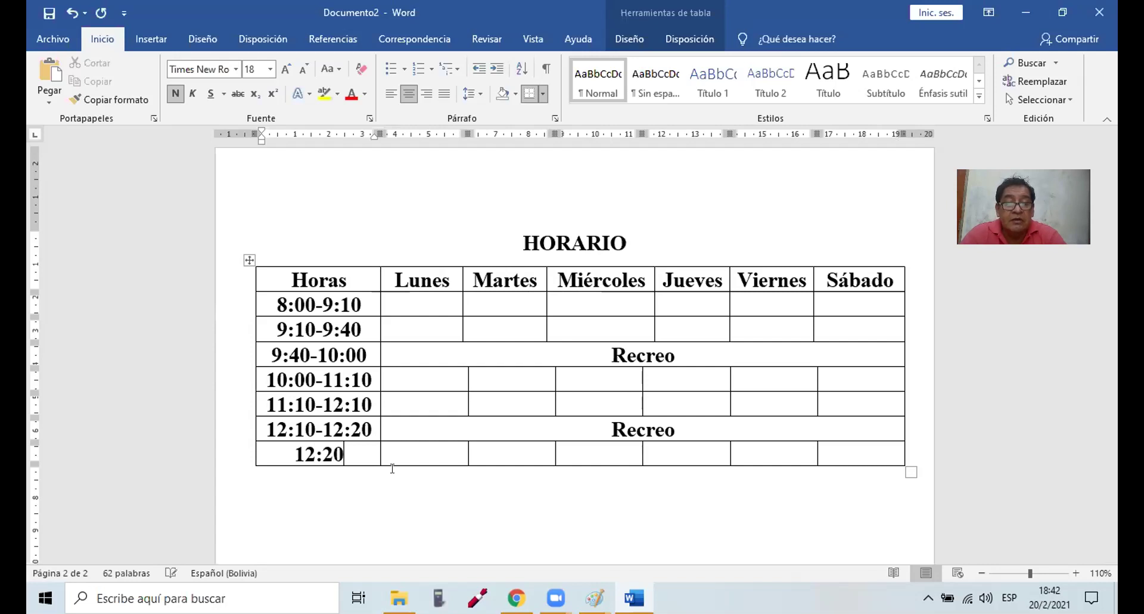
{"action": "type", "text": "-"}
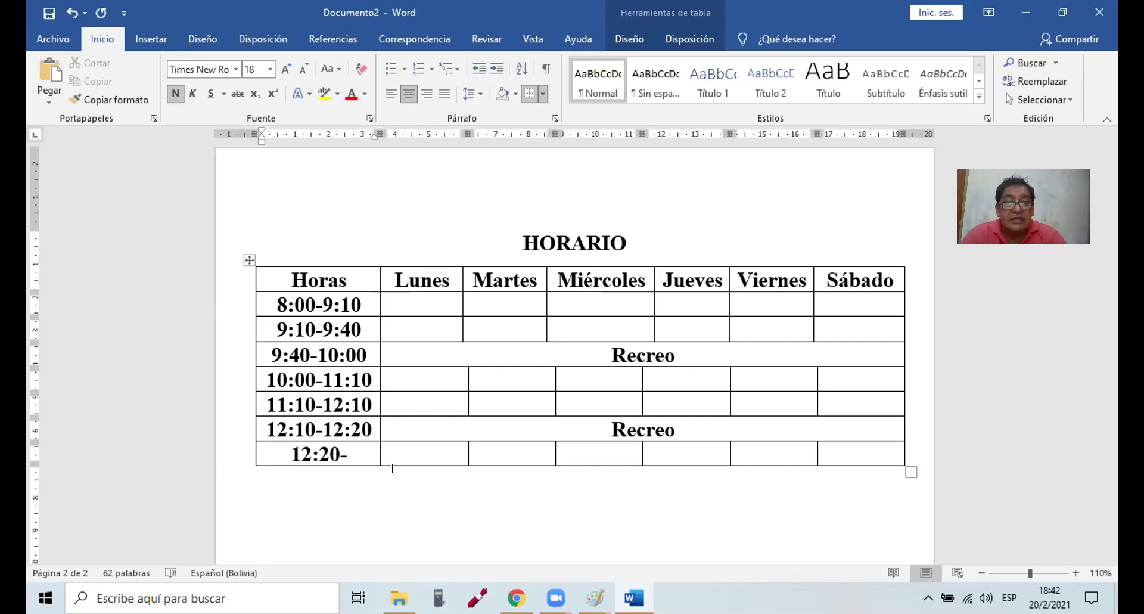
{"action": "type", "text": "13:20"}
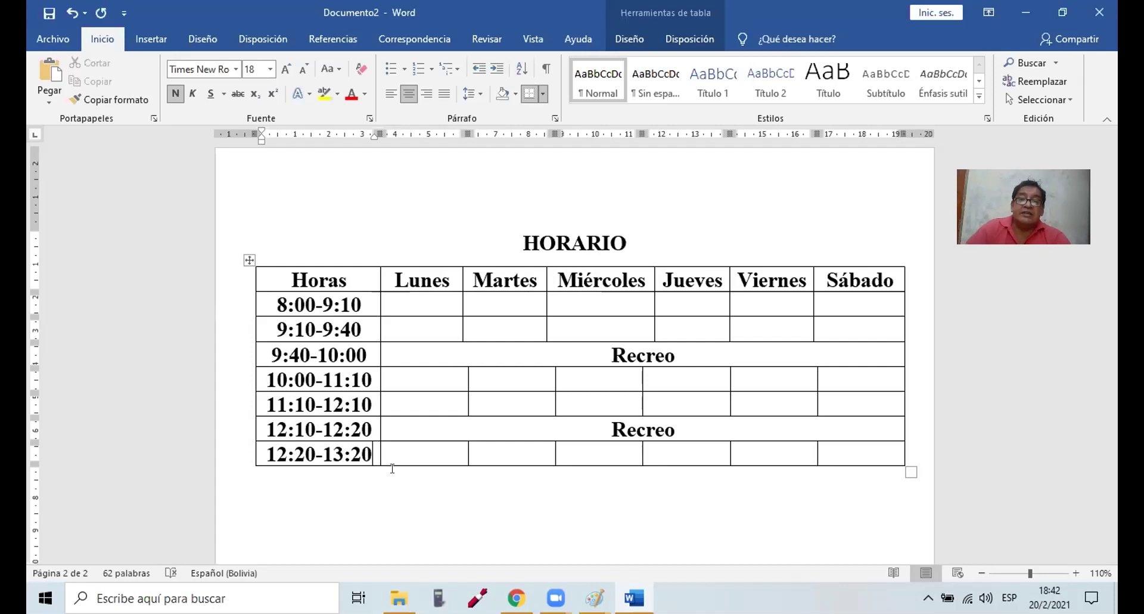
- Merge the Lunes 8:00-9:10 and 9:10-9:40 cells, type 6to Primaria “A, and select the table
{"action": "left_click", "coordinate": [414, 293]}
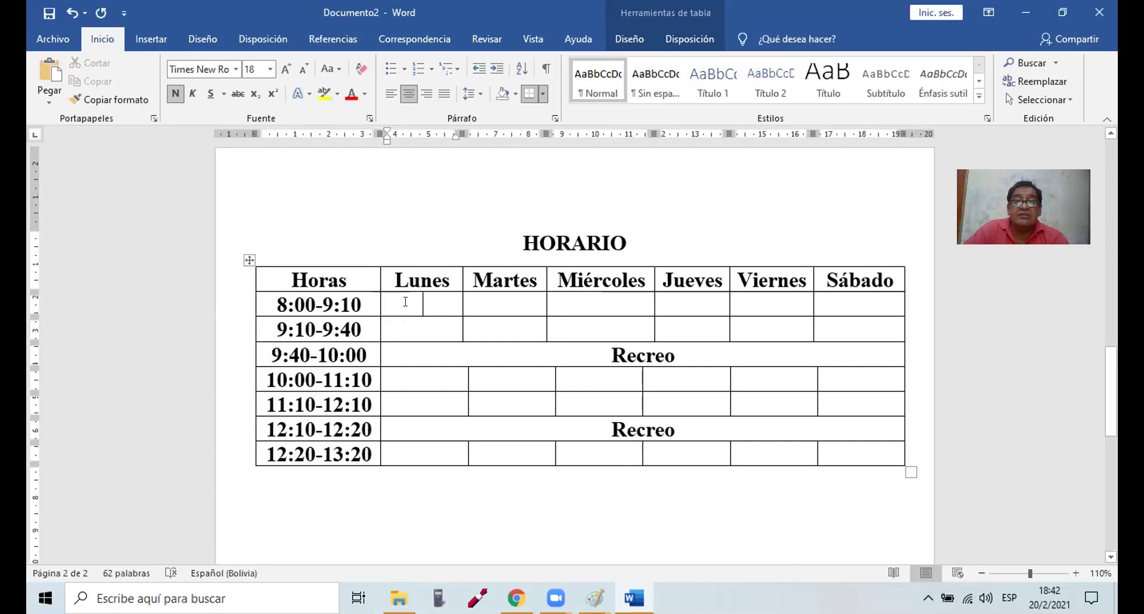
{"action": "left_click_drag", "start_coordinate": [405, 303], "coordinate": [411, 323]}
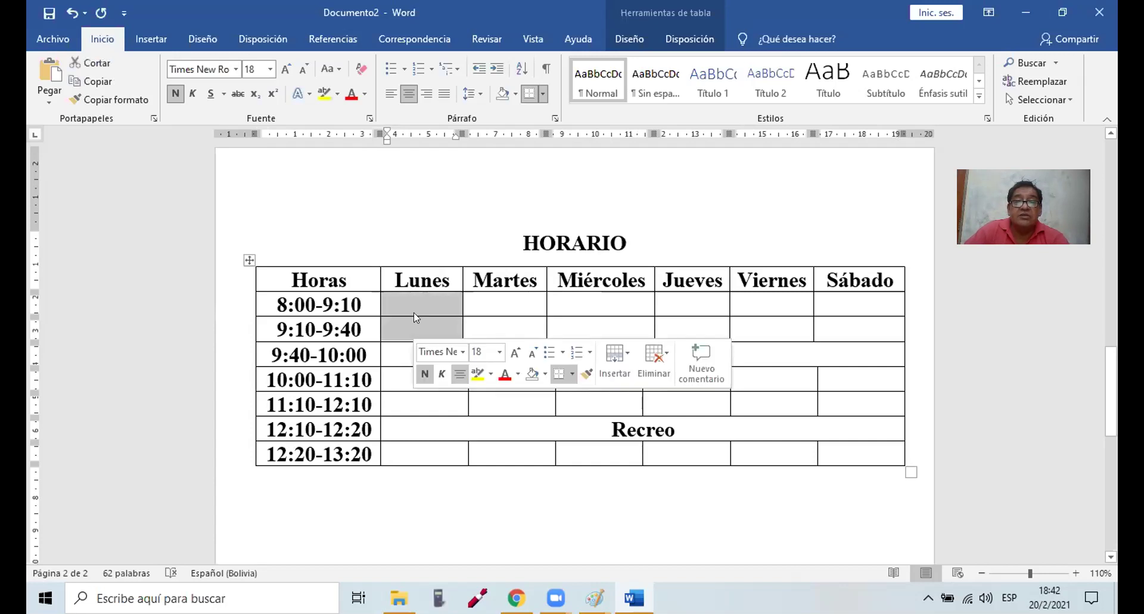
{"action": "right_click", "coordinate": [415, 306]}
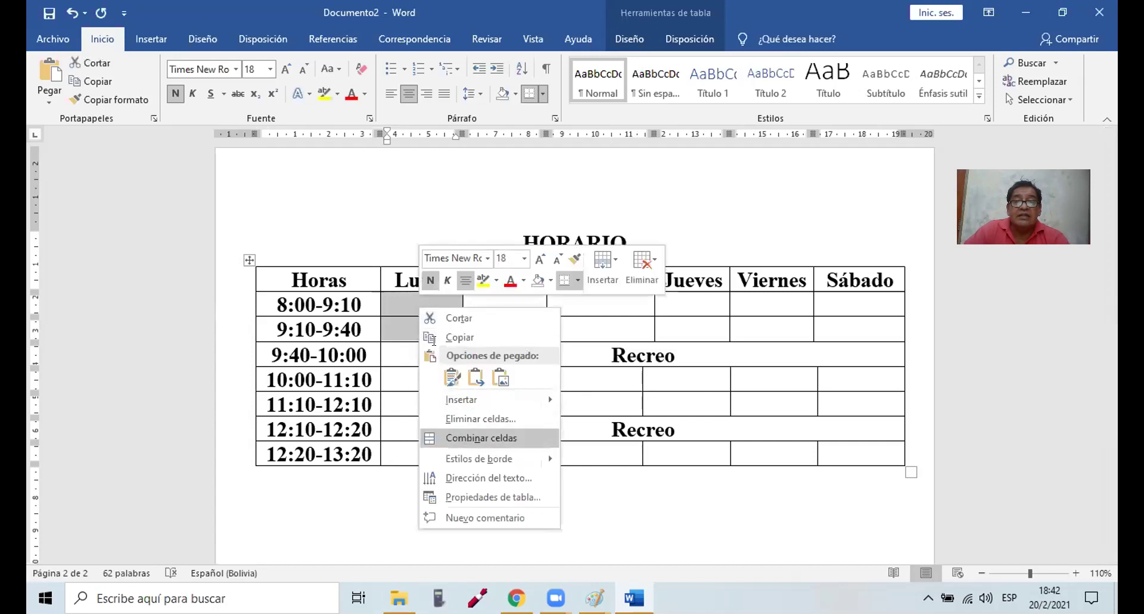
{"action": "left_click", "coordinate": [460, 437]}
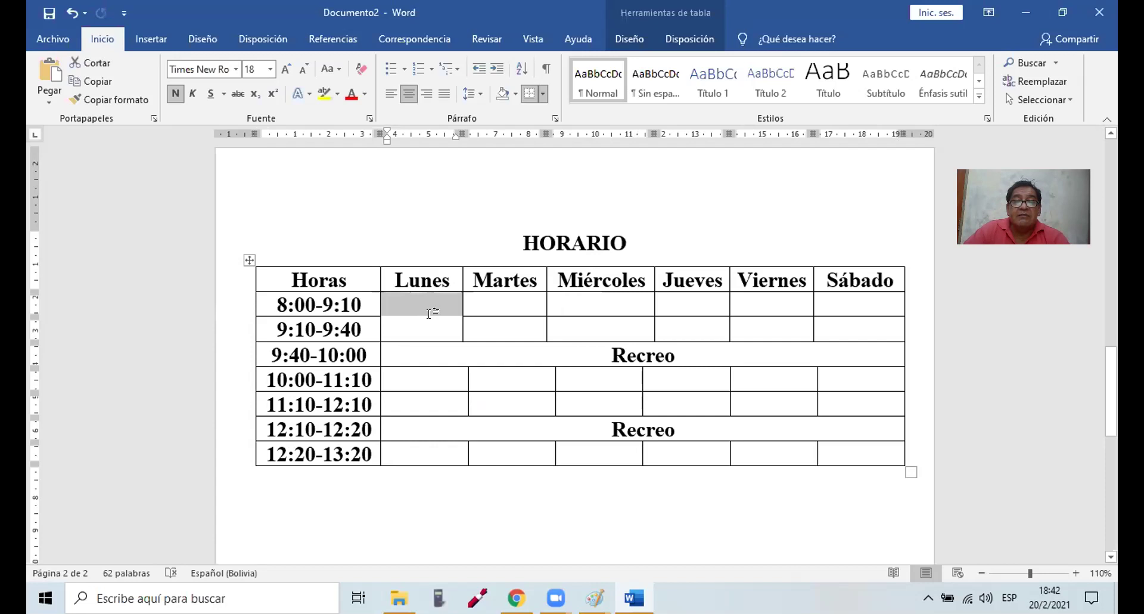
{"action": "left_click", "coordinate": [449, 305]}
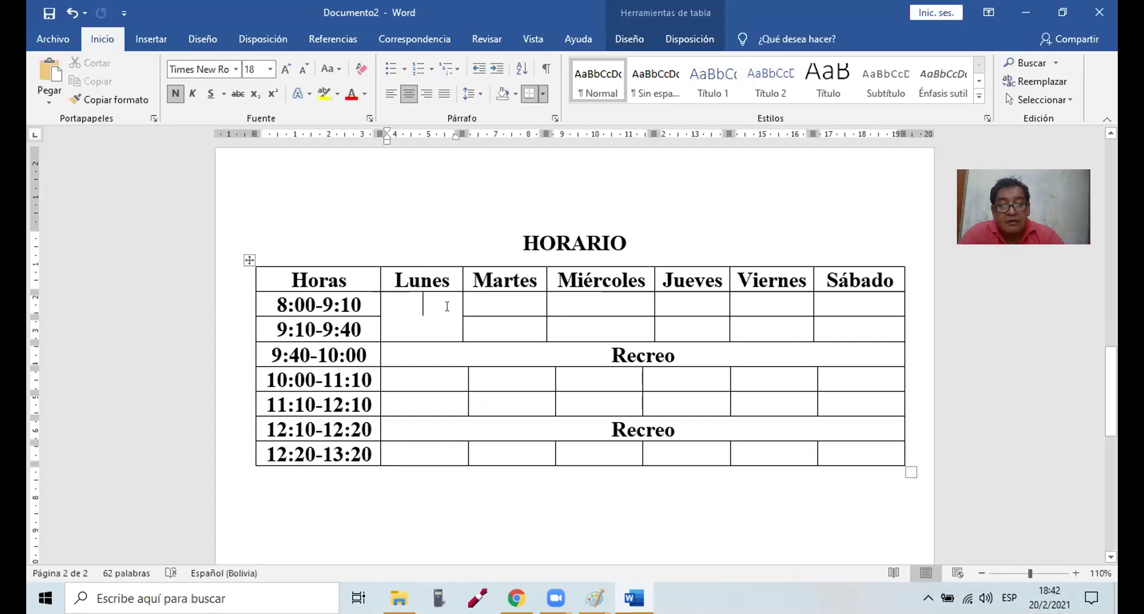
{"action": "type", "text": "6to"}
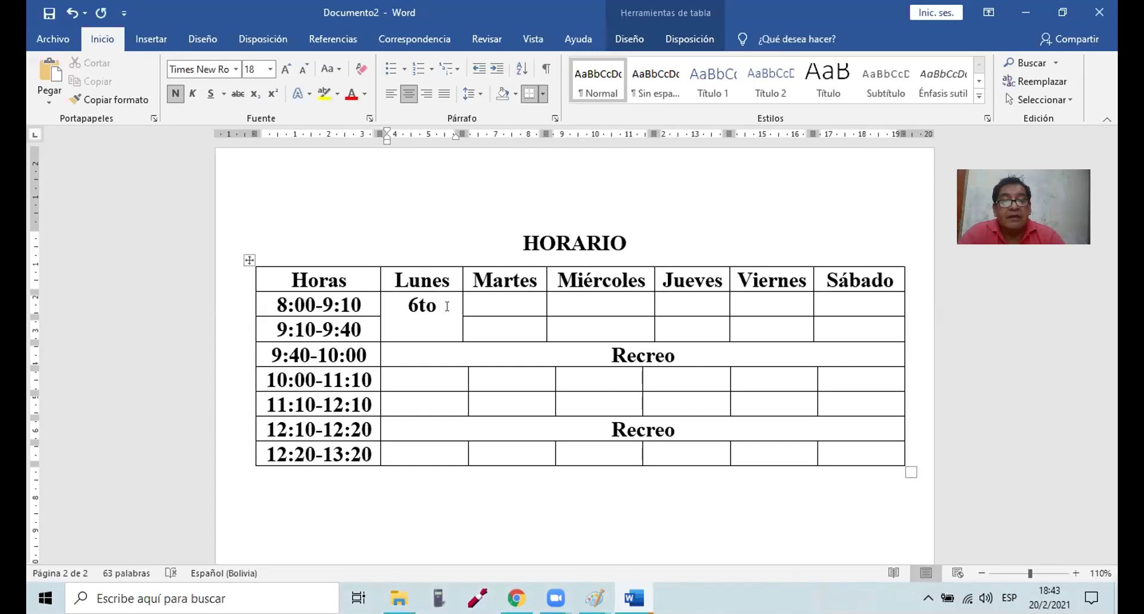
{"action": "type", "text": " Primar"}
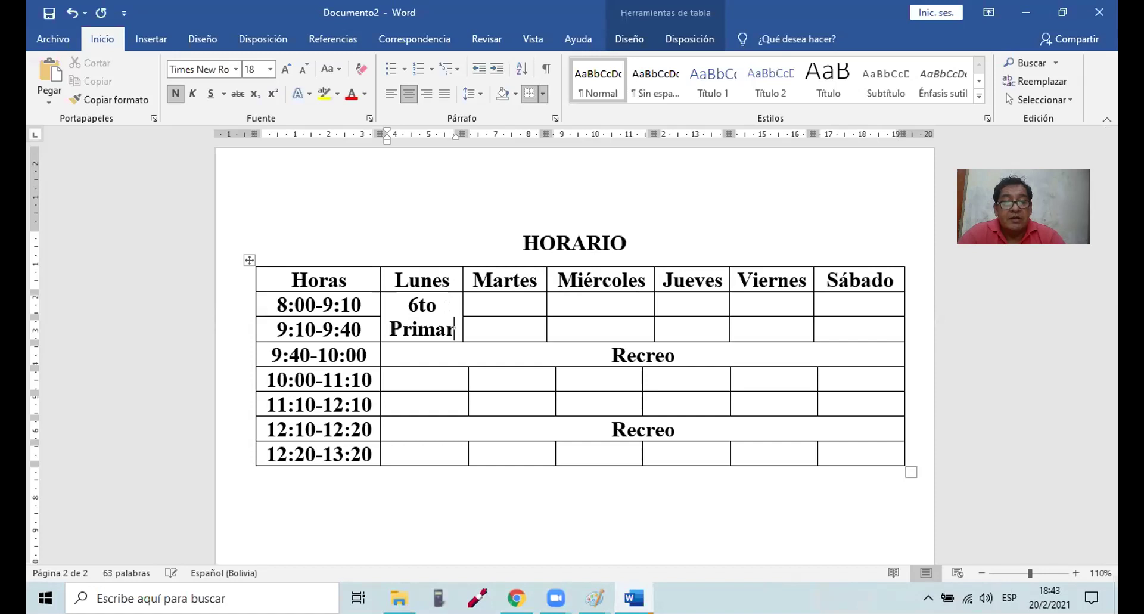
{"action": "type", "text": "ia “"}
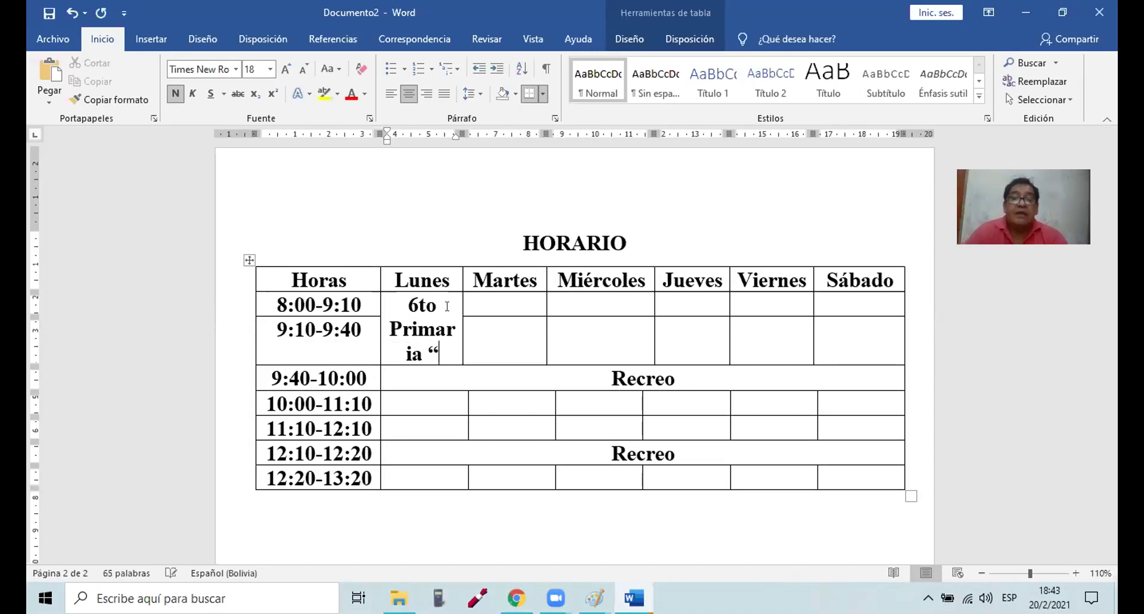
{"action": "type", "text": "A"}
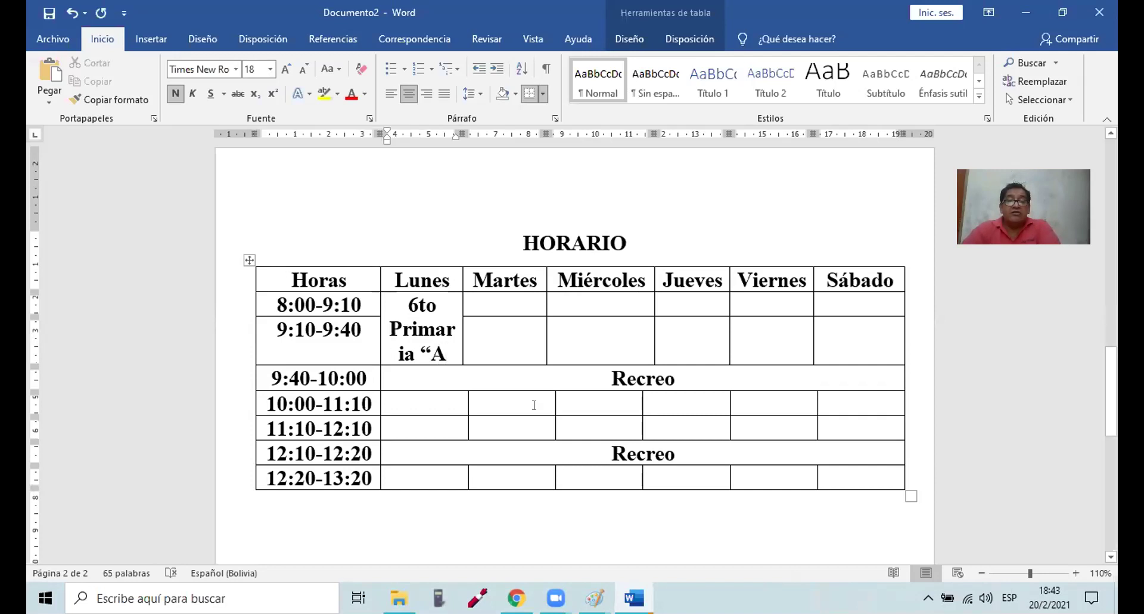
{"action": "left_click_drag", "start_coordinate": [534, 405], "coordinate": [728, 452]}
{"action": "left_click_drag", "start_coordinate": [789, 472], "coordinate": [882, 480]}
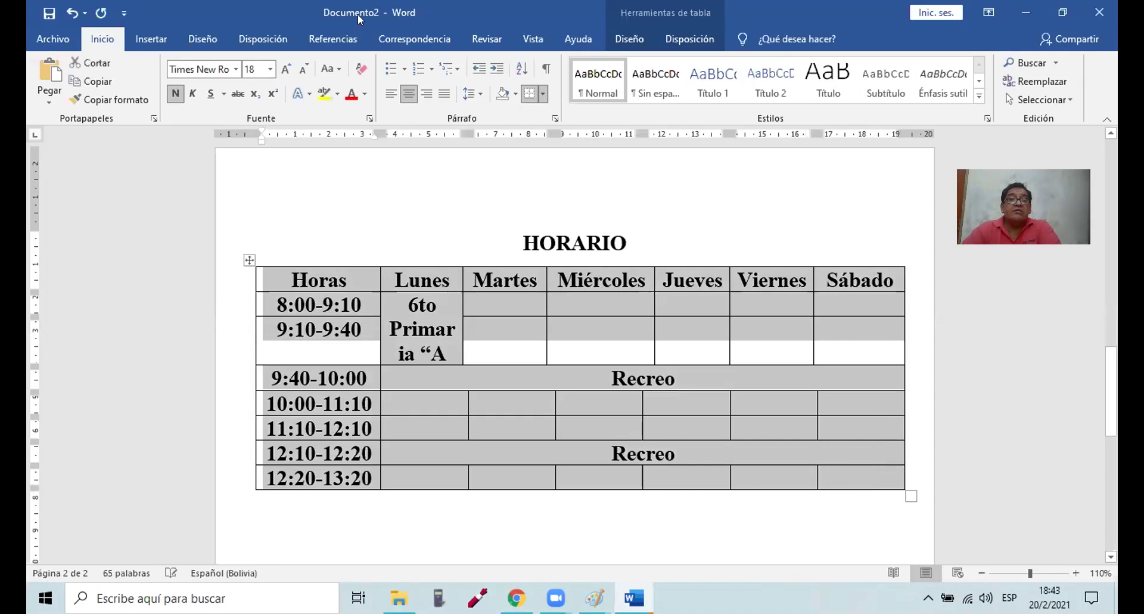
- Shrink the timetable text to 14 pt and the 6to Primaria “A entry to 12 pt
{"action": "left_click", "coordinate": [305, 70]}
{"action": "left_click", "coordinate": [305, 70]}
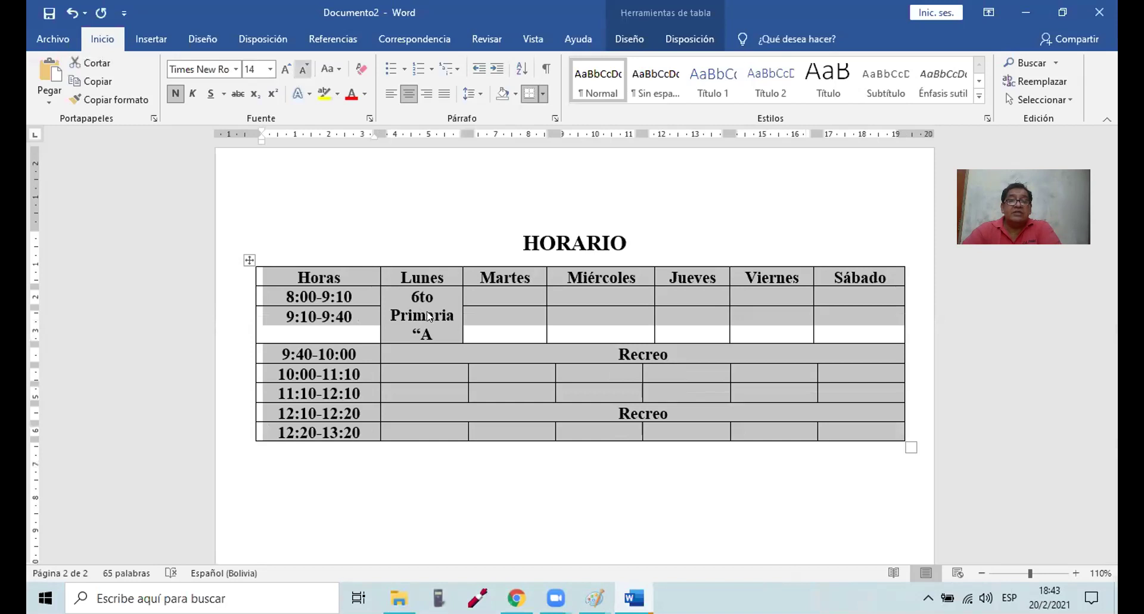
{"action": "left_click", "coordinate": [453, 306]}
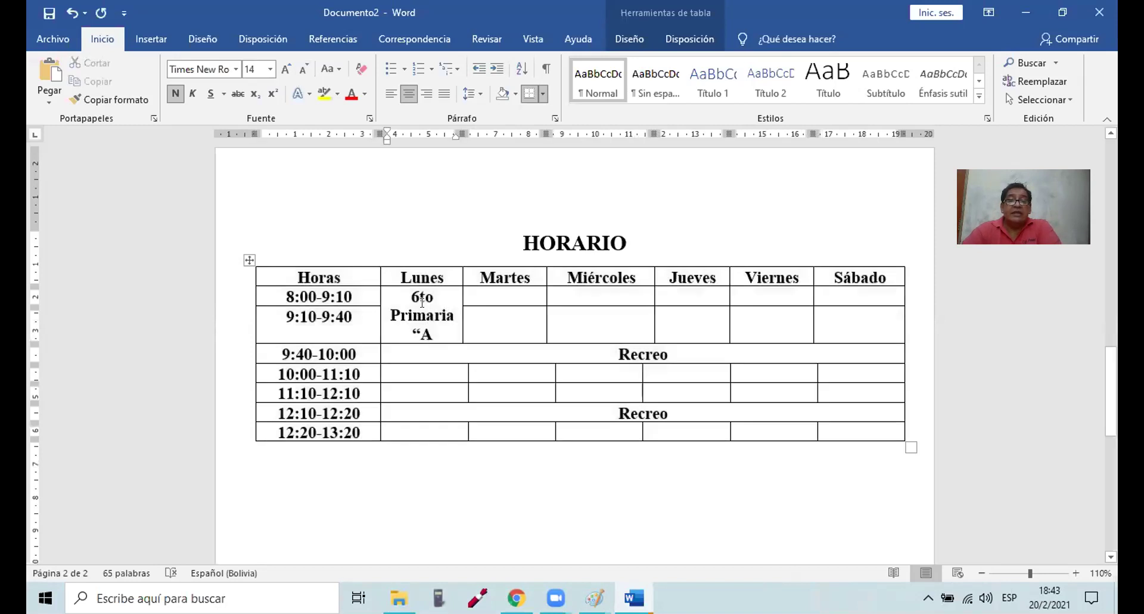
{"action": "left_click", "coordinate": [436, 316]}
{"action": "triple_click", "coordinate": [403, 294]}
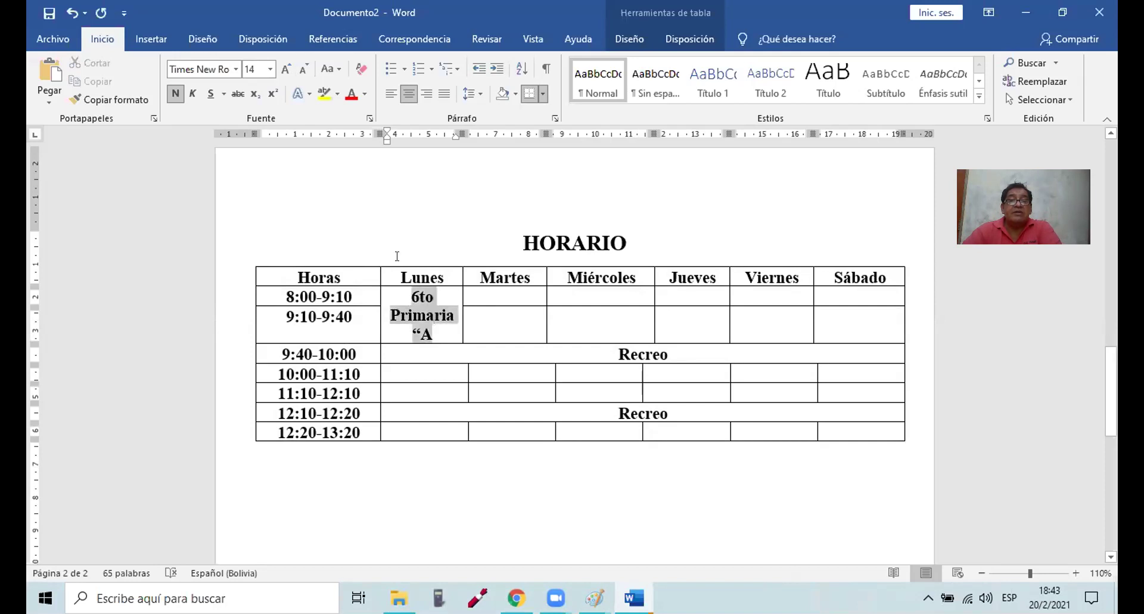
{"action": "left_click", "coordinate": [304, 70]}
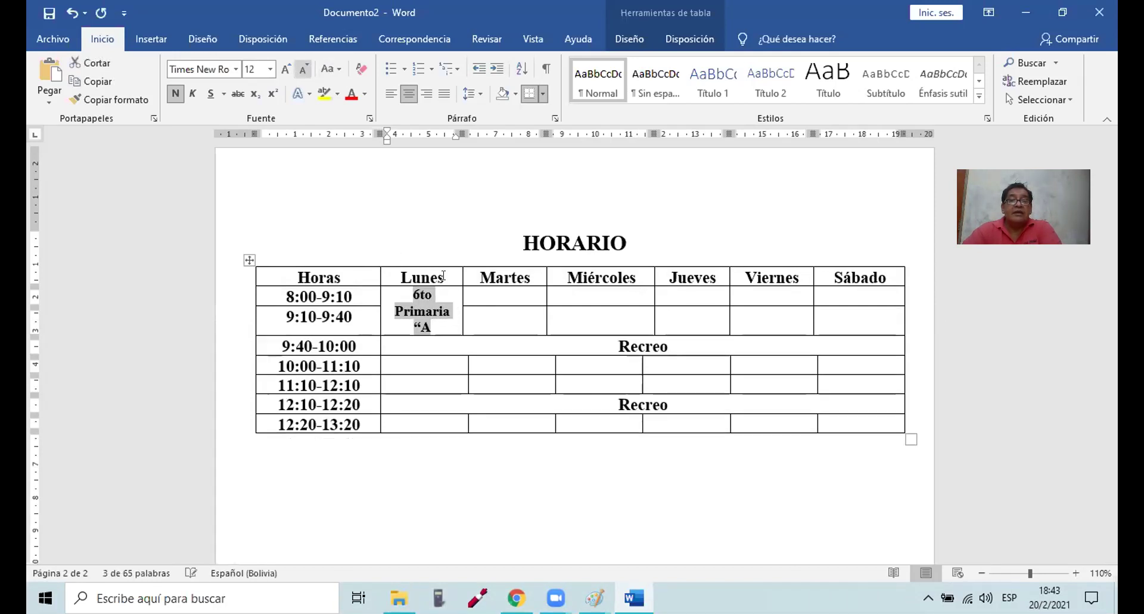
- Widen the Lunes column so the class name fits, then bring up Table Properties
{"action": "left_click_drag", "start_coordinate": [458, 132], "coordinate": [459, 133]}
{"action": "left_click_drag", "start_coordinate": [364, 132], "coordinate": [365, 132]}
{"action": "left_click_drag", "start_coordinate": [445, 131], "coordinate": [456, 131]}
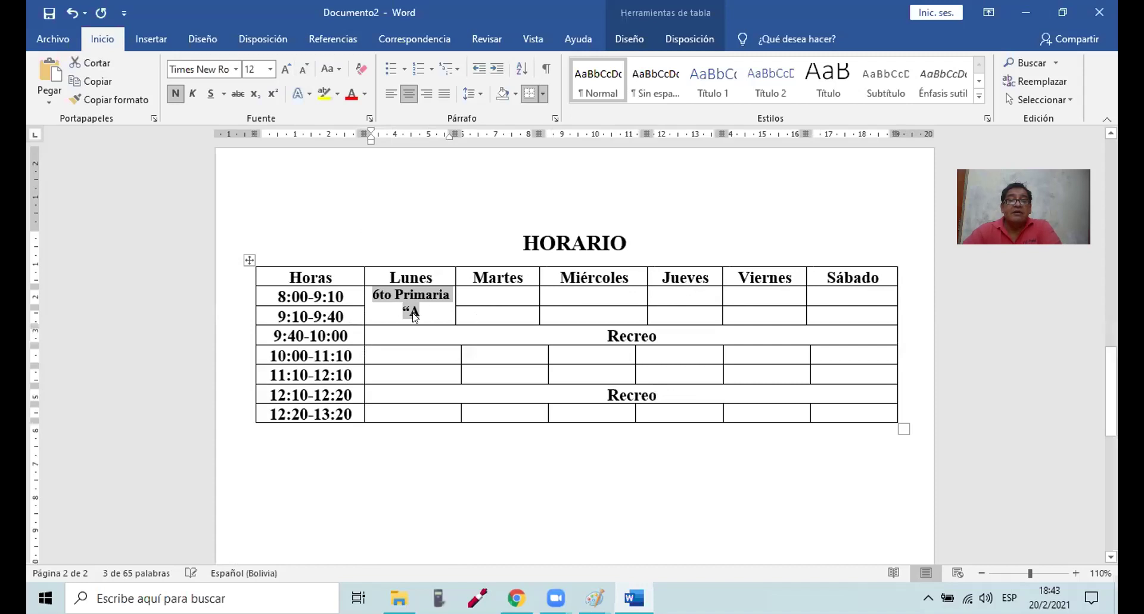
{"action": "left_click", "coordinate": [439, 311]}
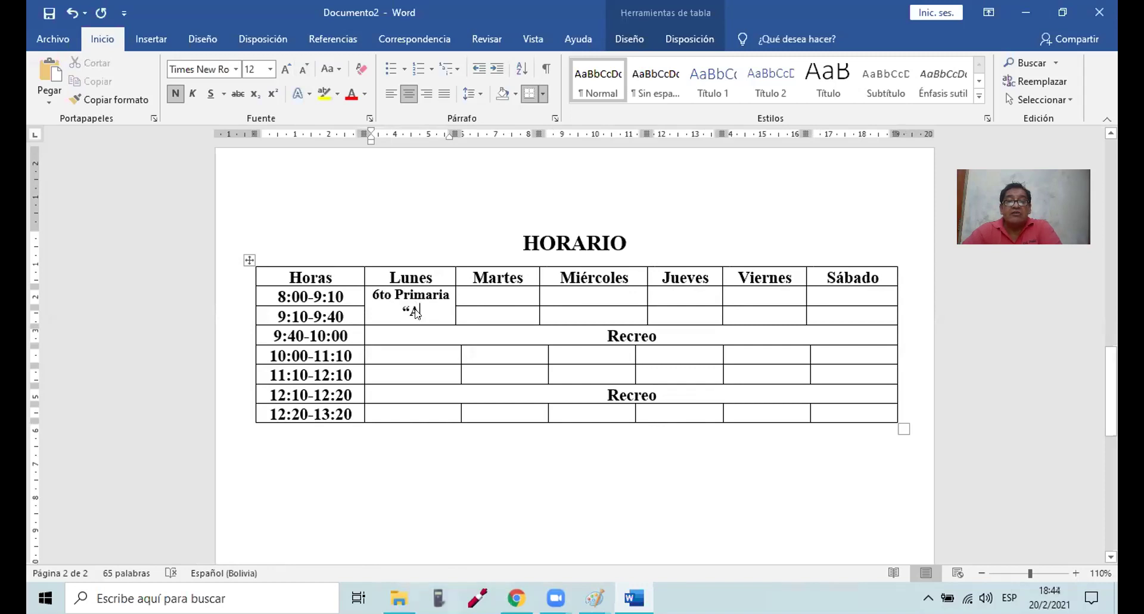
{"action": "key", "text": "shift+F10"}
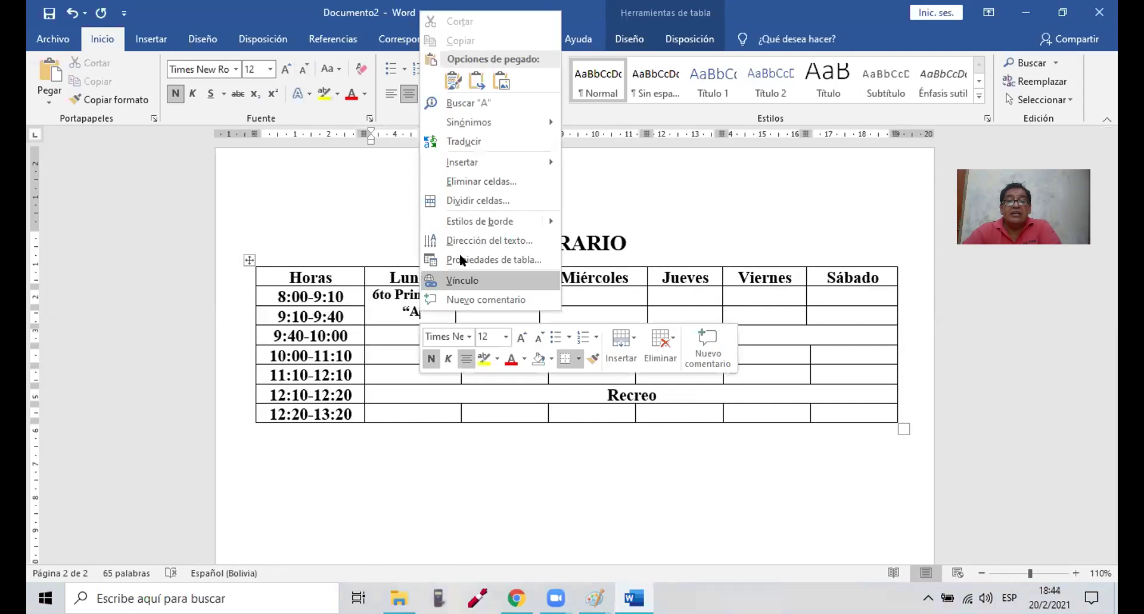
{"action": "left_click", "coordinate": [460, 258]}
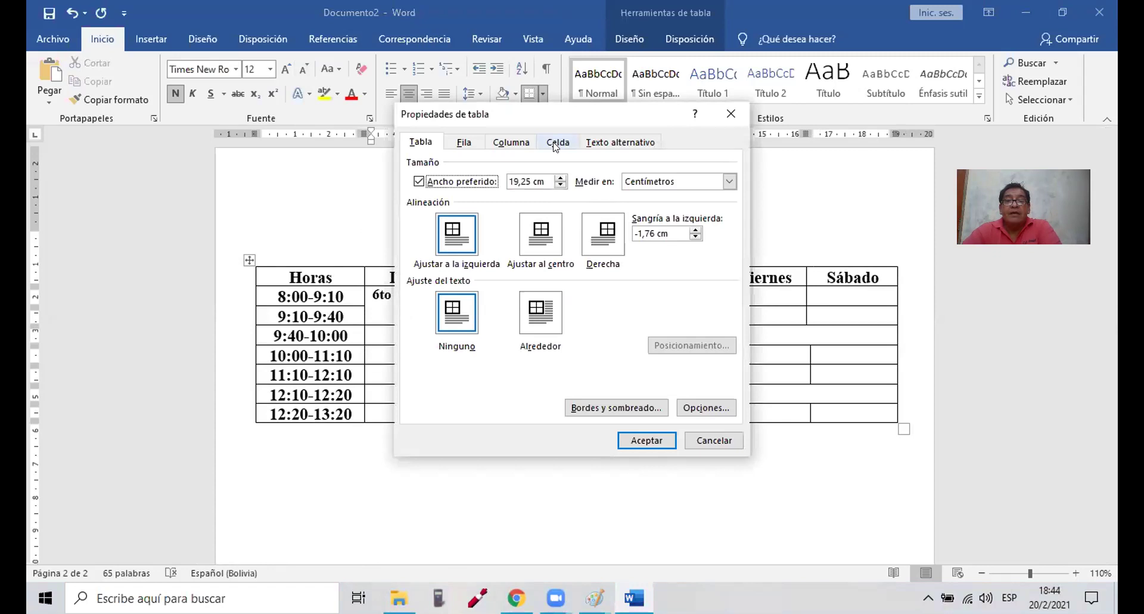
- Set the Lunes class cell's vertical alignment to Center on the Cell tab
{"action": "left_click", "coordinate": [556, 146]}
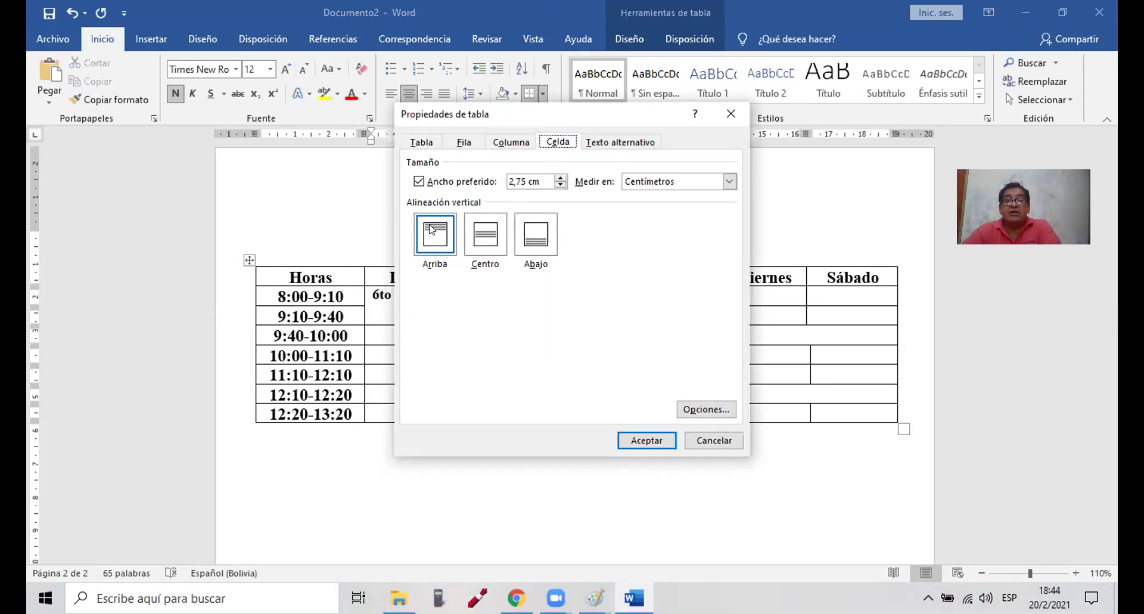
{"action": "left_click", "coordinate": [483, 238]}
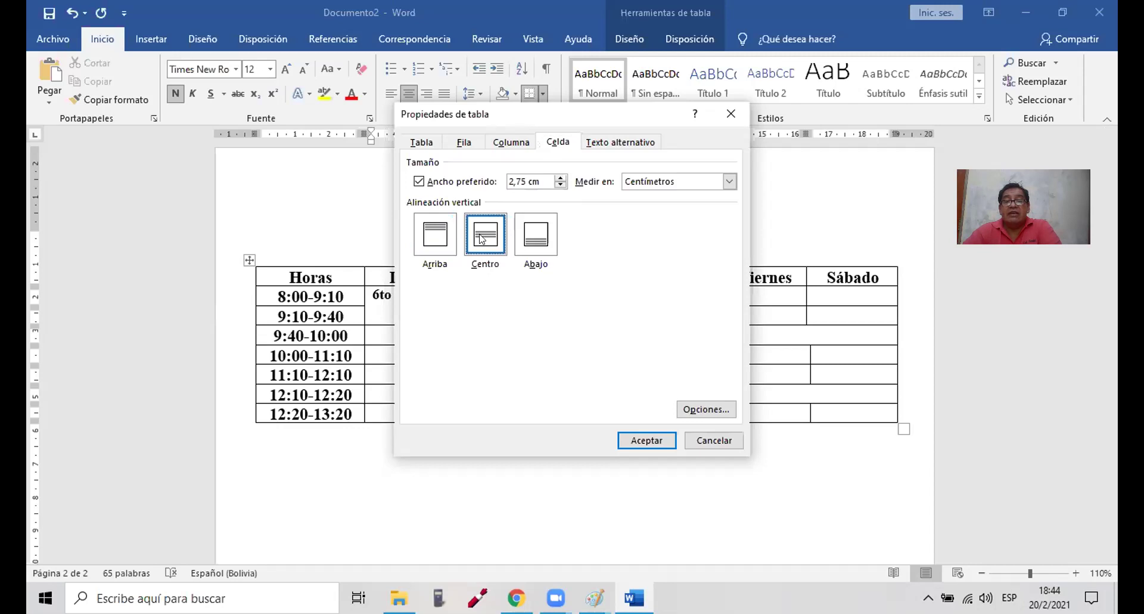
{"action": "left_click", "coordinate": [641, 442]}
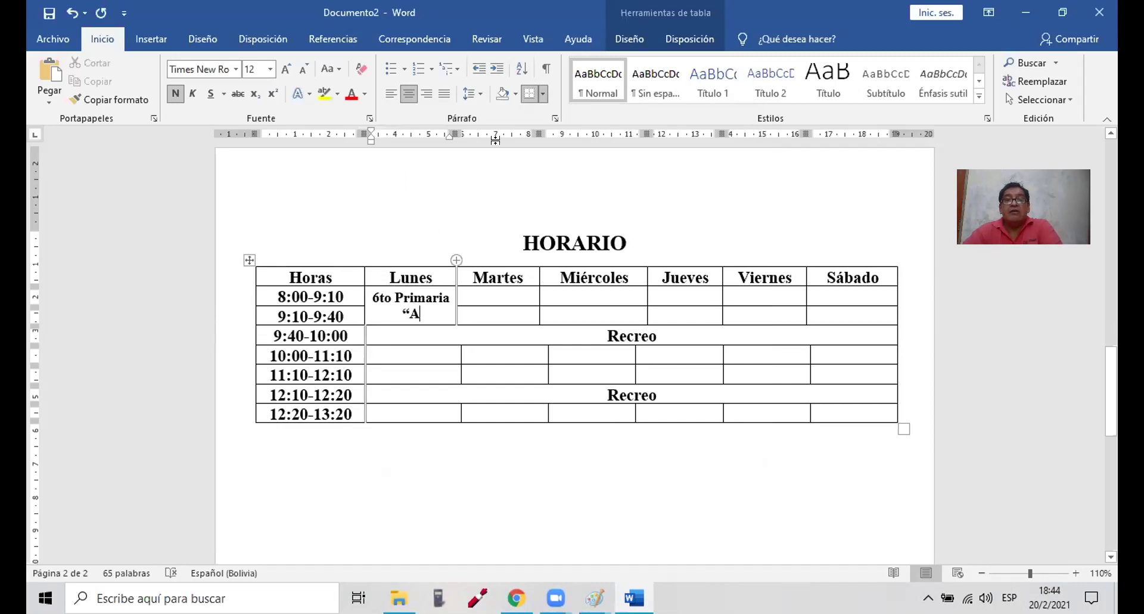
- Shade the Lunes class cell yellow and merge the two Miércoles 10:00–12:10 cells
{"action": "left_click", "coordinate": [516, 94]}
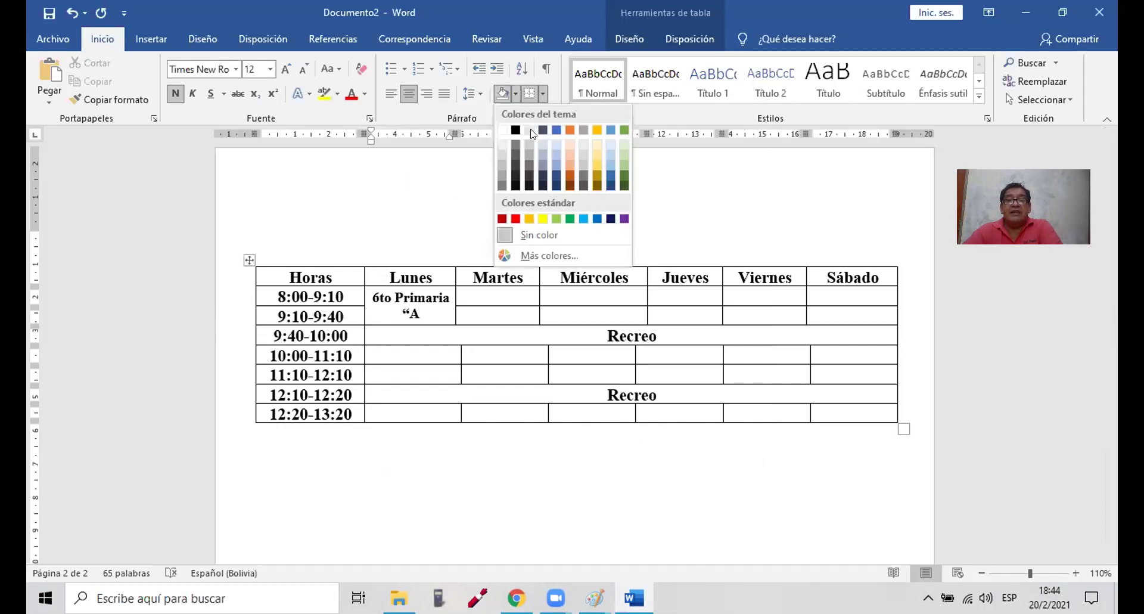
{"action": "left_click", "coordinate": [542, 219]}
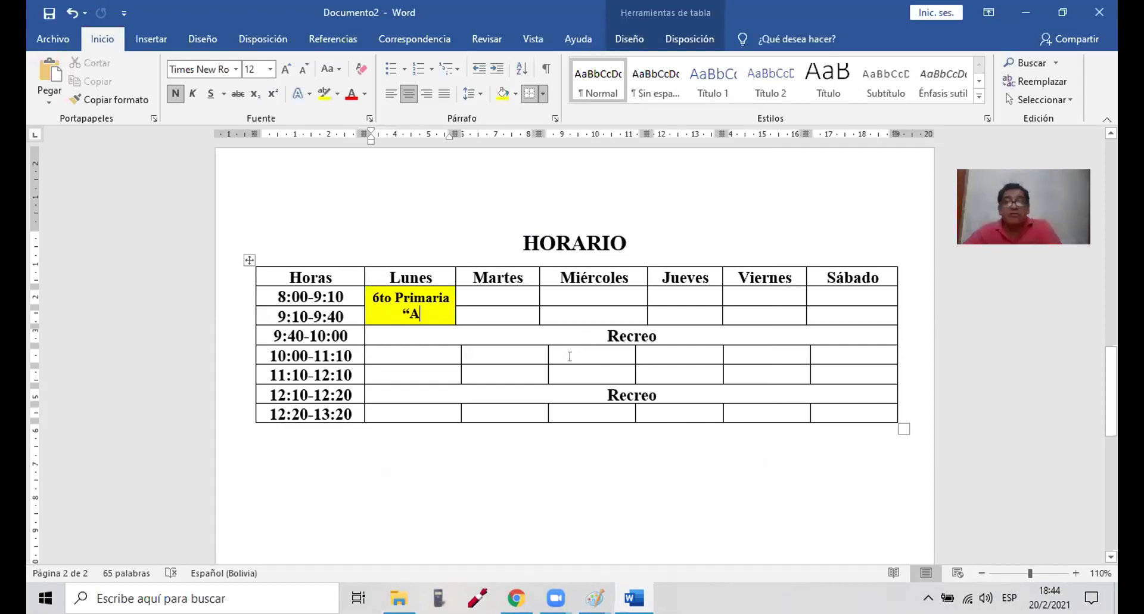
{"action": "mouse_move", "coordinate": [571, 356]}
{"action": "left_mouse_down"}
{"action": "mouse_move", "coordinate": [576, 369]}
{"action": "mouse_move", "coordinate": [567, 358]}
{"action": "left_mouse_up"}
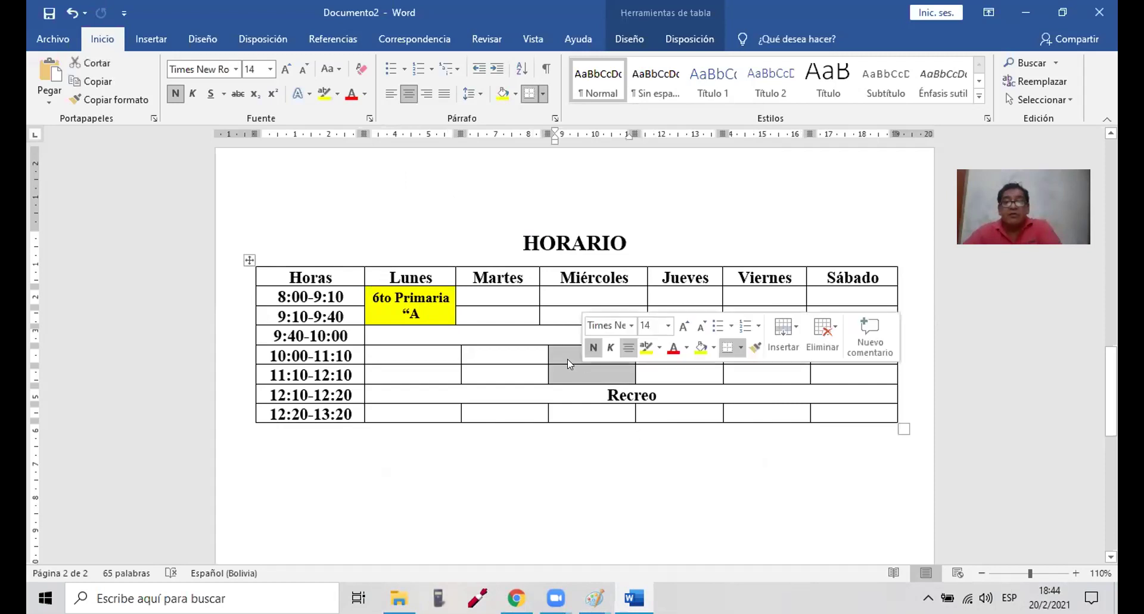
{"action": "right_click", "coordinate": [566, 356]}
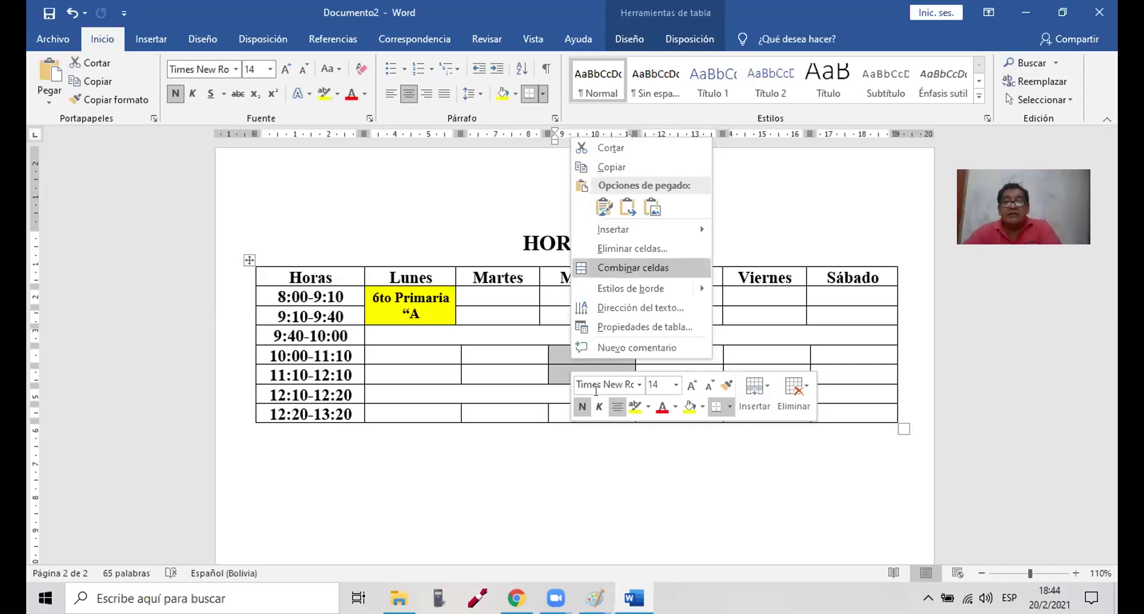
{"action": "left_click", "coordinate": [608, 364]}
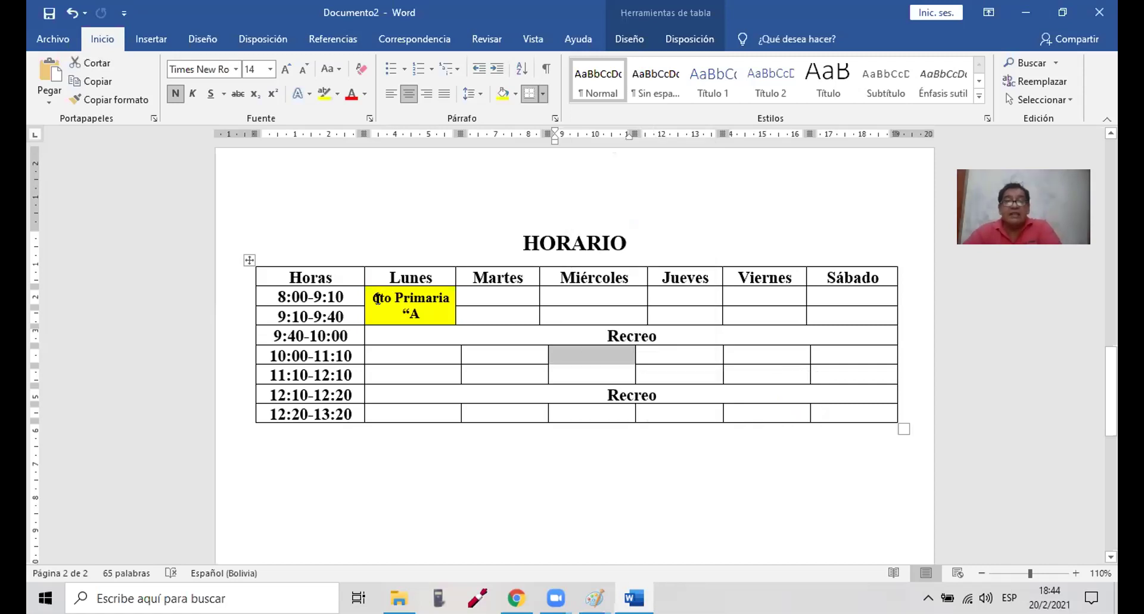
- Add the closing quote to 6to Primaria “A” and paste the entry into the merged Miércoles cell
{"action": "triple_click", "coordinate": [416, 306]}
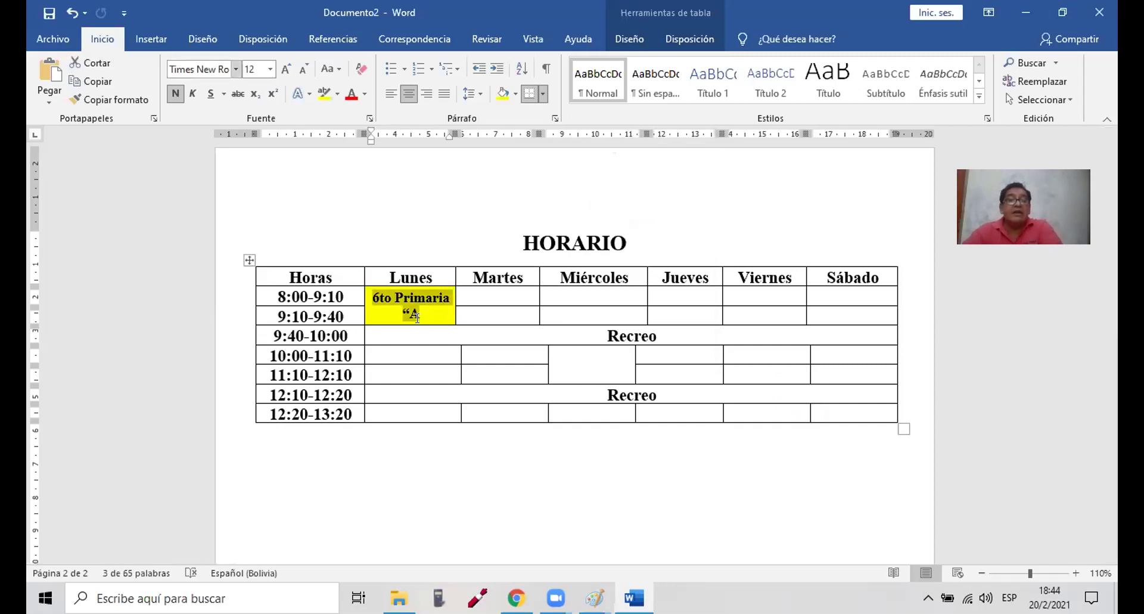
{"action": "left_click", "coordinate": [435, 314]}
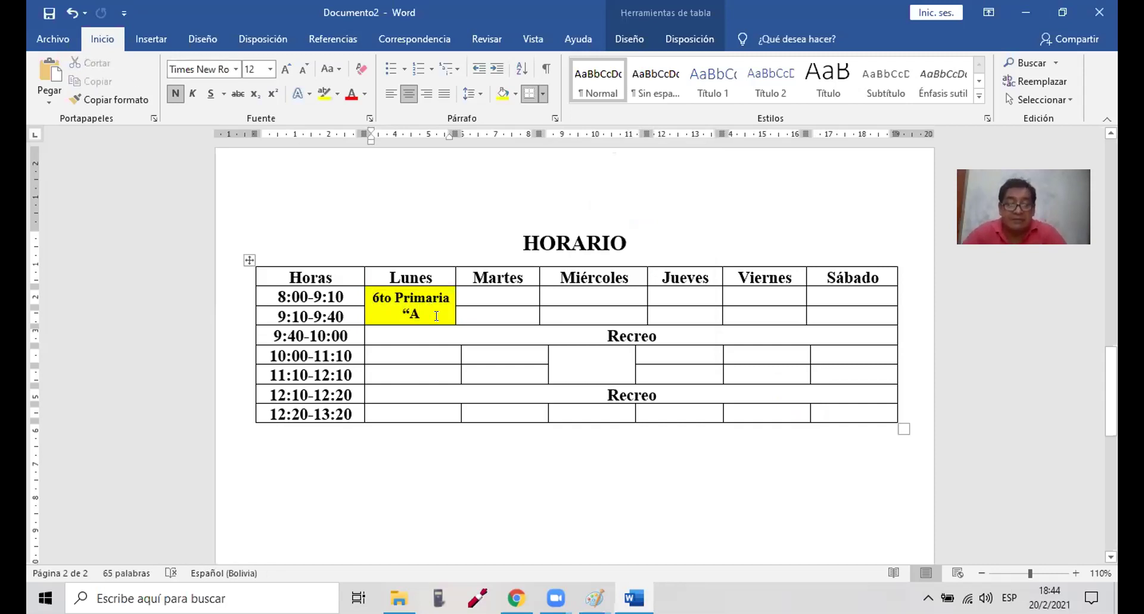
{"action": "type", "text": "\""}
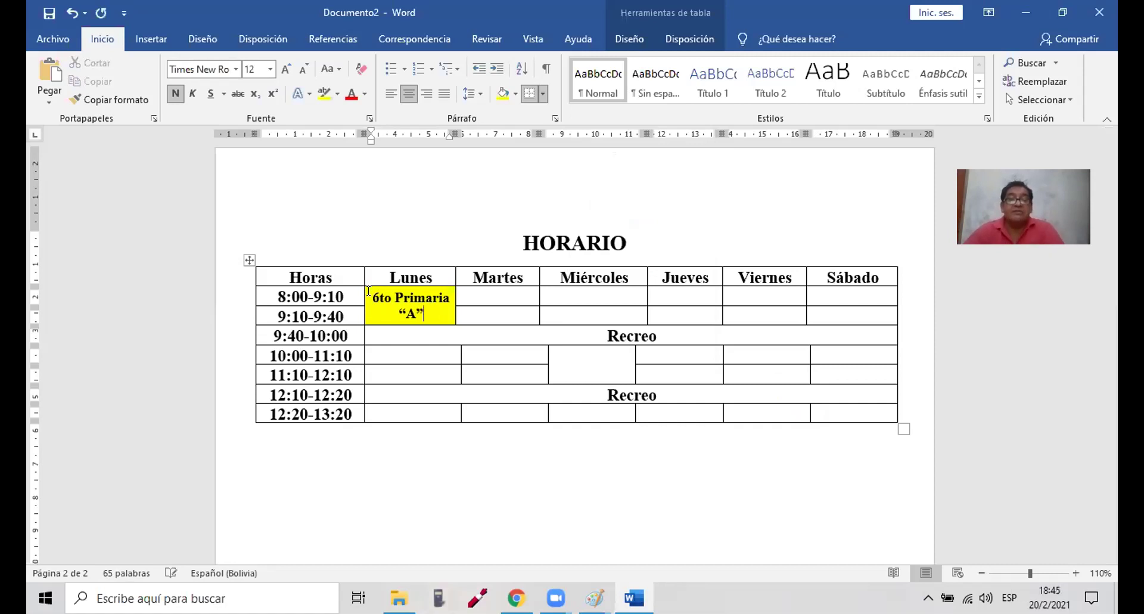
{"action": "triple_click", "coordinate": [396, 301]}
{"action": "left_click_drag", "start_coordinate": [423, 307], "coordinate": [420, 316]}
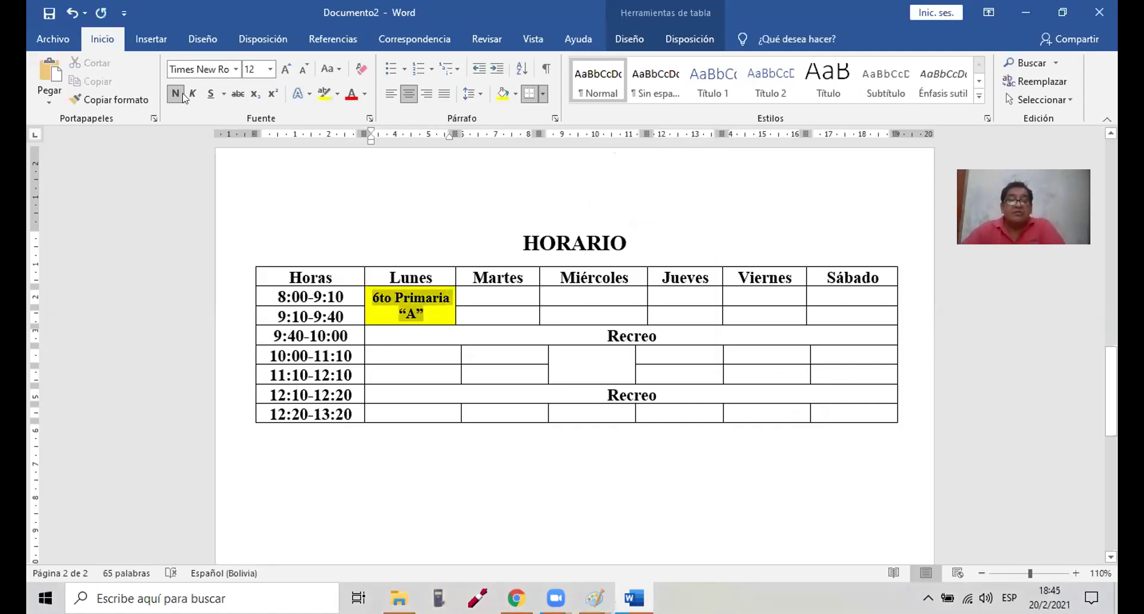
{"action": "left_click", "coordinate": [582, 355]}
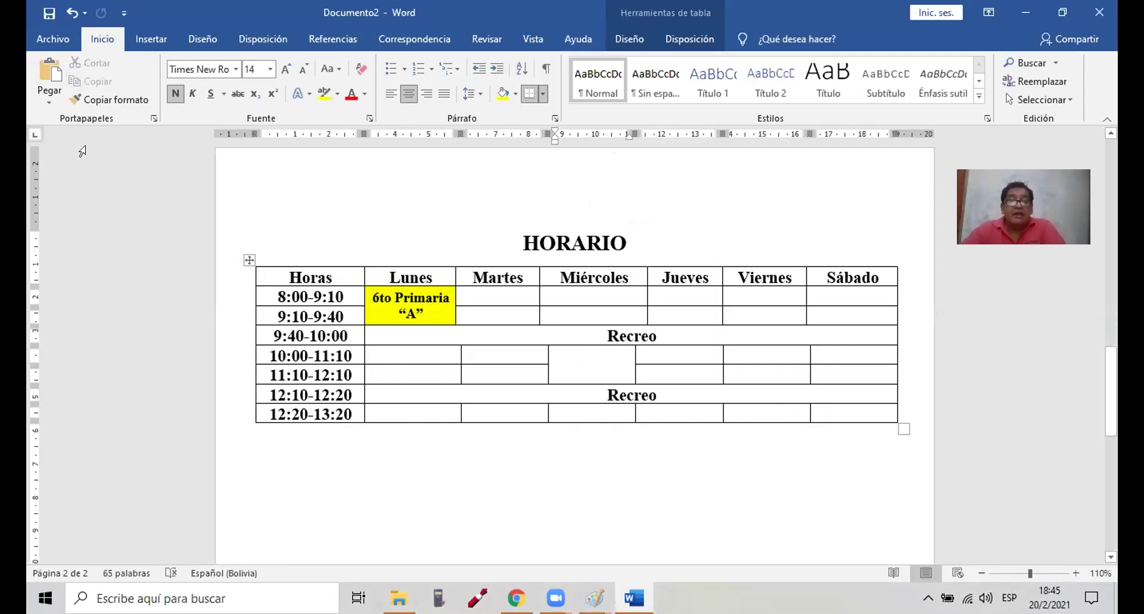
{"action": "key", "text": "ctrl+v"}
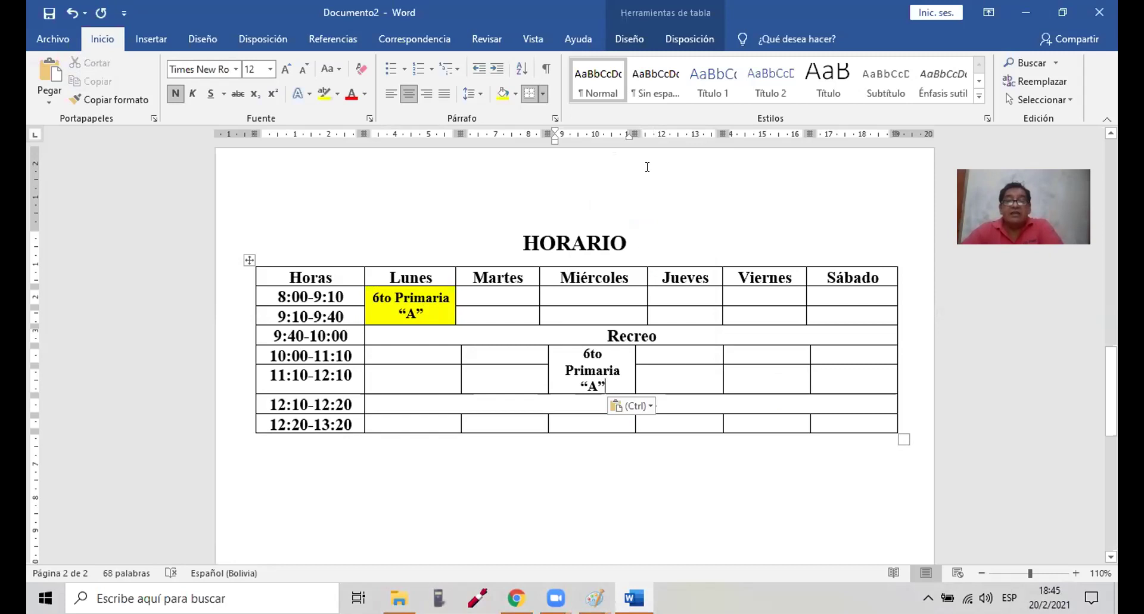
- Widen the Miércoles column, even out the Sábado edge, and shade the Miércoles class cell yellow
{"action": "left_click_drag", "start_coordinate": [633, 123], "coordinate": [646, 123]}
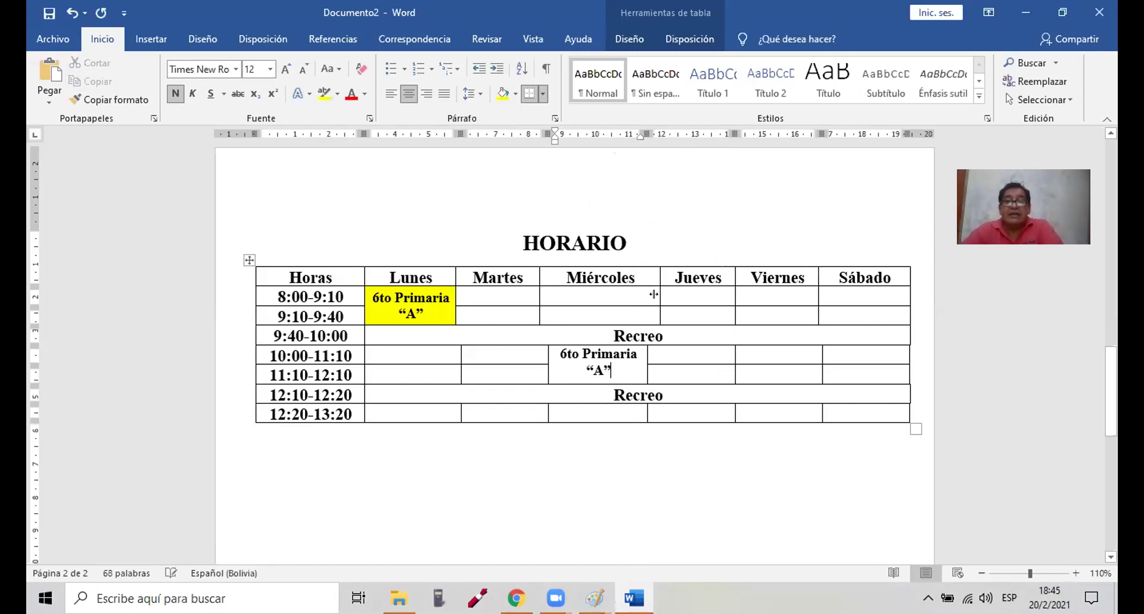
{"action": "mouse_move", "coordinate": [648, 296]}
{"action": "left_mouse_down"}
{"action": "mouse_move", "coordinate": [666, 291]}
{"action": "mouse_move", "coordinate": [639, 296]}
{"action": "mouse_move", "coordinate": [639, 132]}
{"action": "mouse_move", "coordinate": [667, 132]}
{"action": "mouse_move", "coordinate": [639, 132]}
{"action": "left_mouse_up"}
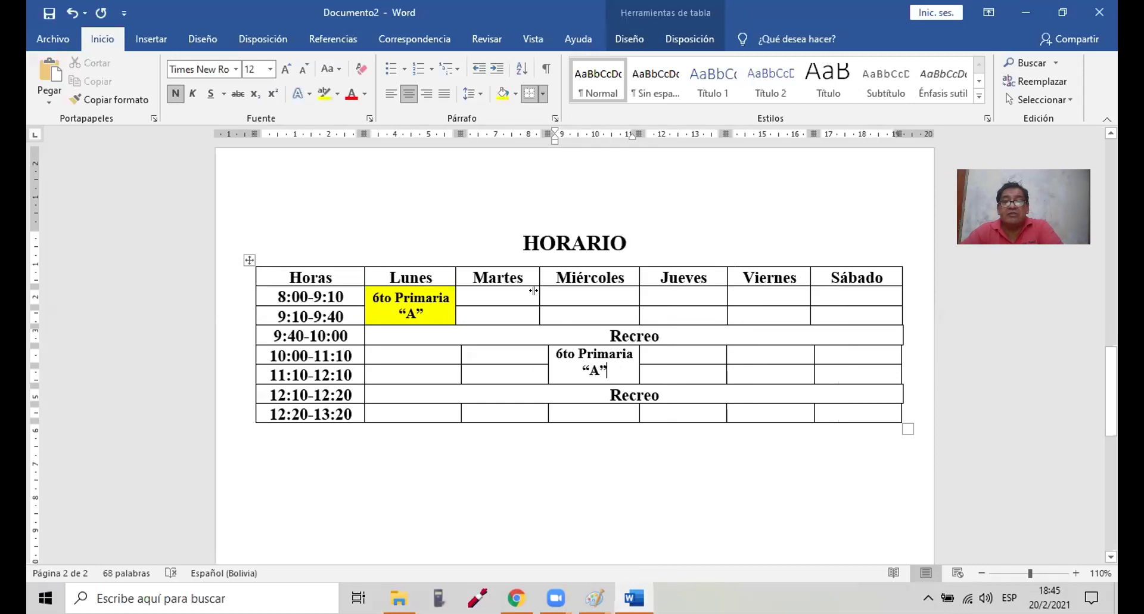
{"action": "left_click_drag", "start_coordinate": [533, 291], "coordinate": [547, 291]}
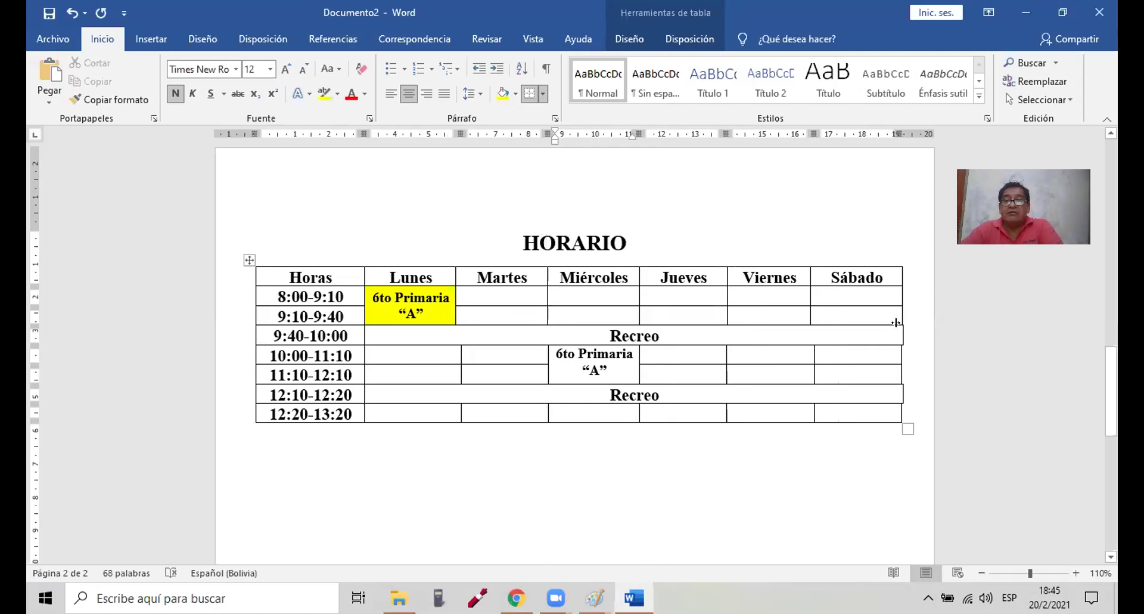
{"action": "left_click_drag", "start_coordinate": [893, 329], "coordinate": [888, 329]}
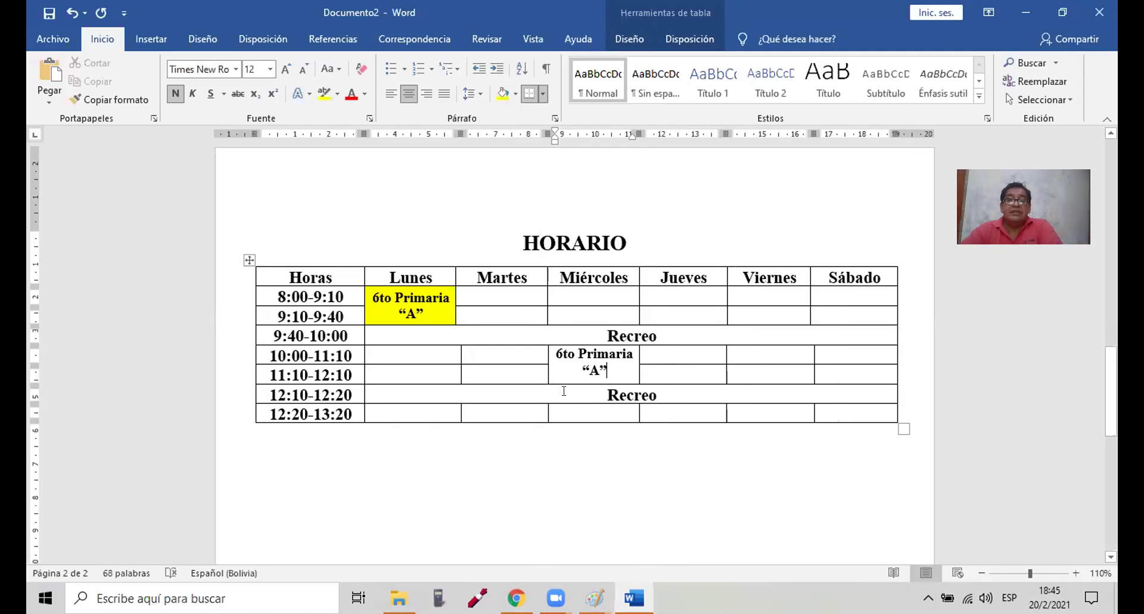
{"action": "left_click", "coordinate": [502, 93]}
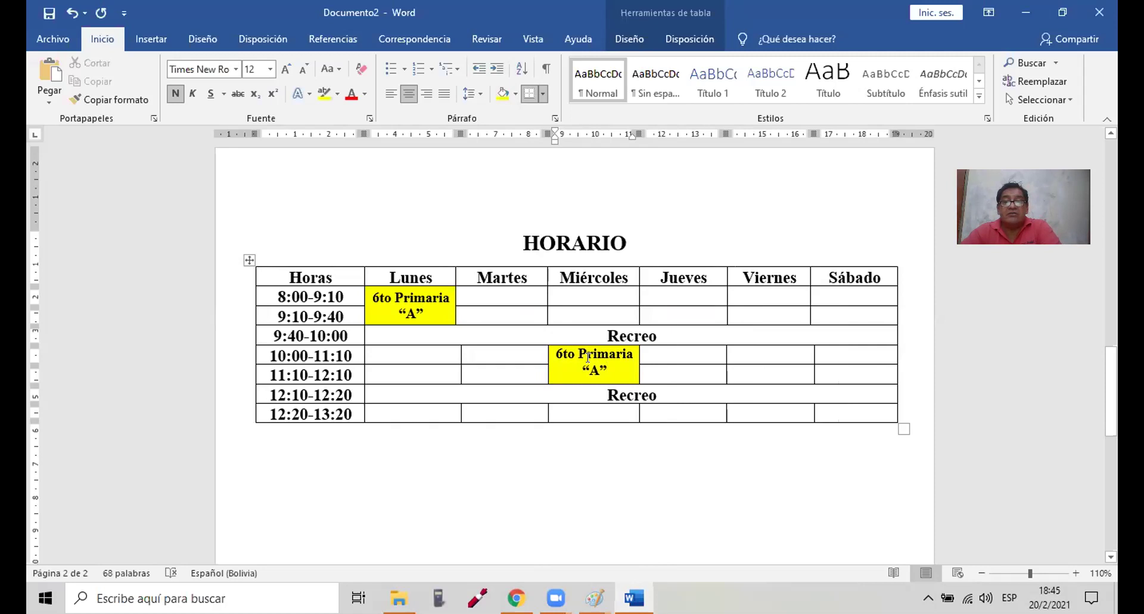
- Center the Miércoles class cell's text vertically via Table Properties
{"action": "right_click", "coordinate": [591, 366]}
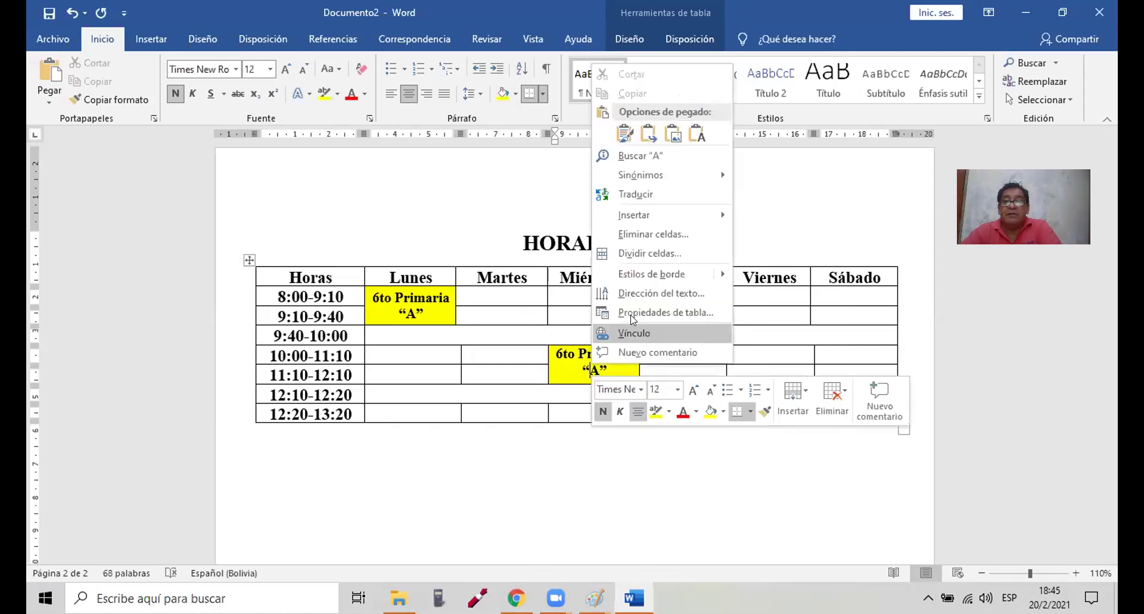
{"action": "left_click", "coordinate": [630, 314]}
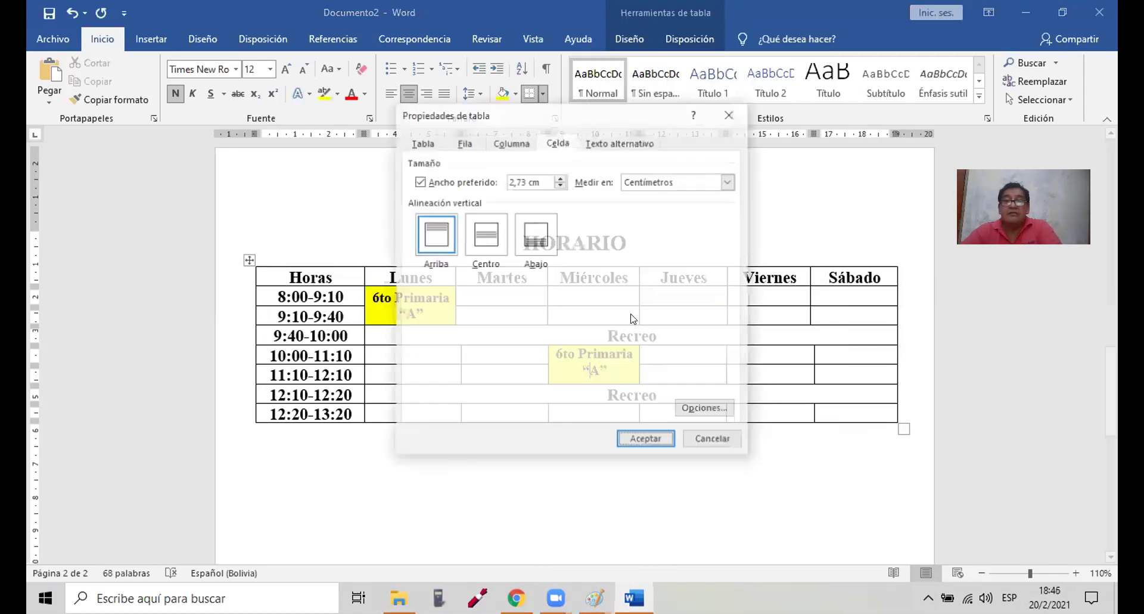
{"action": "left_click", "coordinate": [494, 242]}
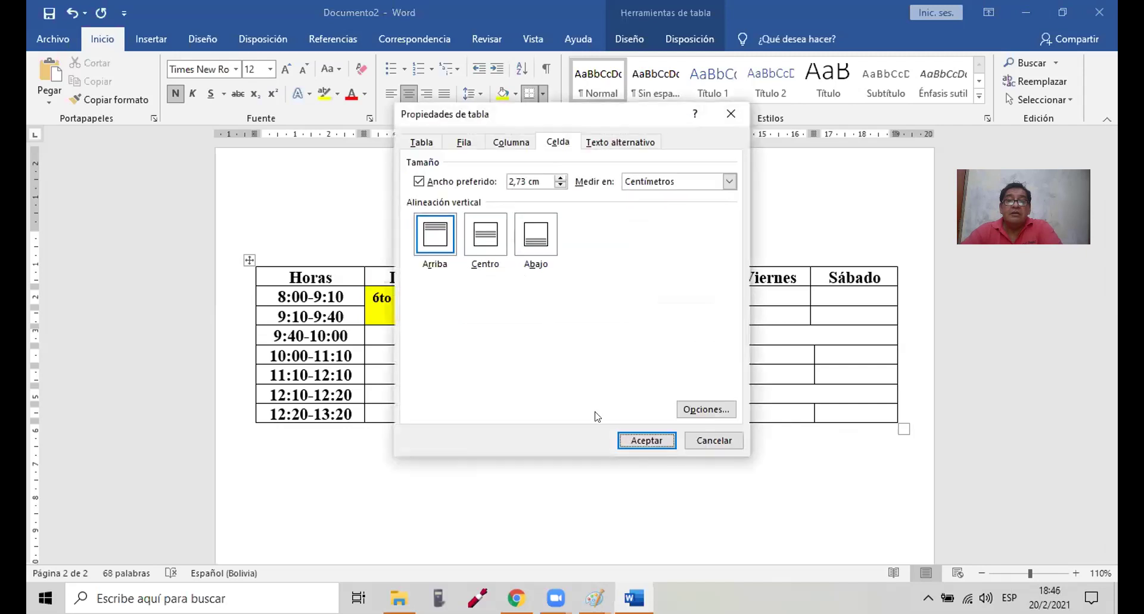
{"action": "left_click", "coordinate": [632, 434]}
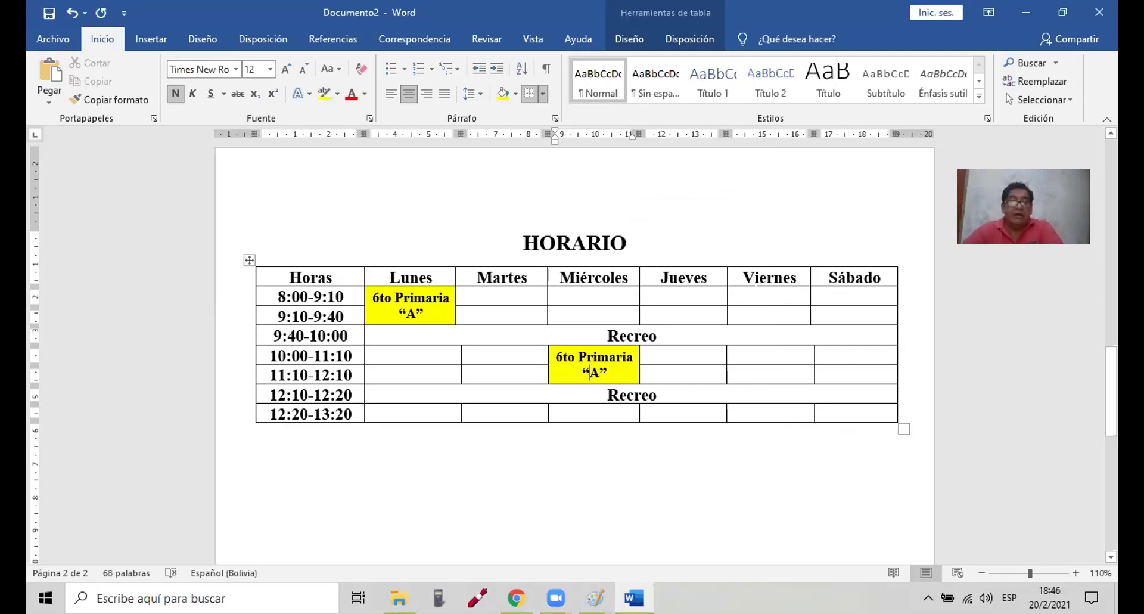
- Merge the Viernes 8:00–9:40 cells, paste 6to Primaria “A” into them, and shade yellow
{"action": "left_click_drag", "start_coordinate": [741, 292], "coordinate": [768, 318]}
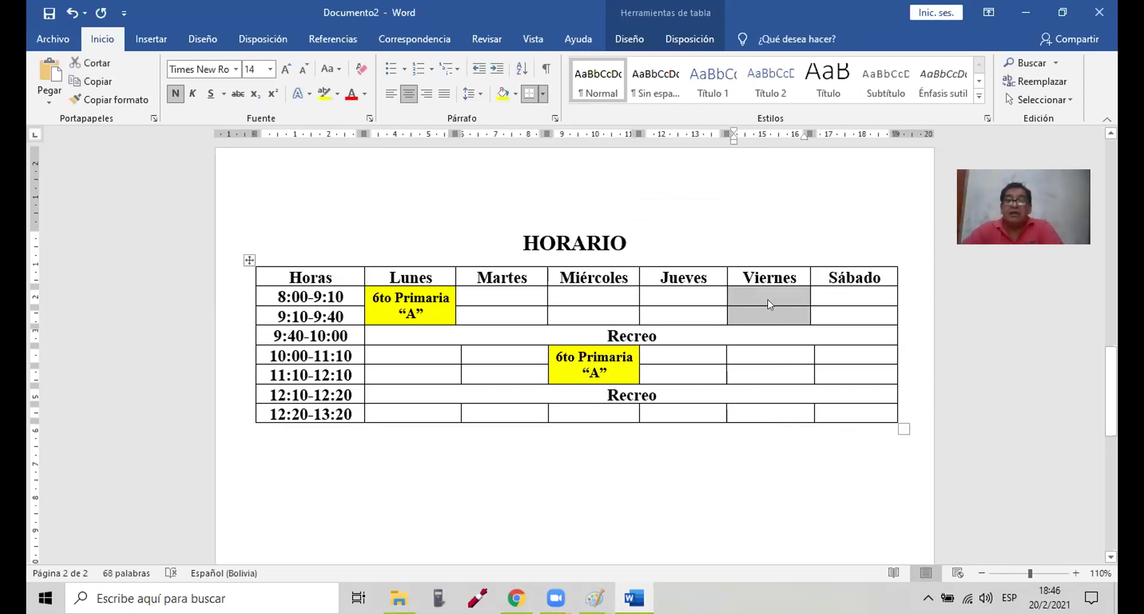
{"action": "right_click", "coordinate": [768, 303]}
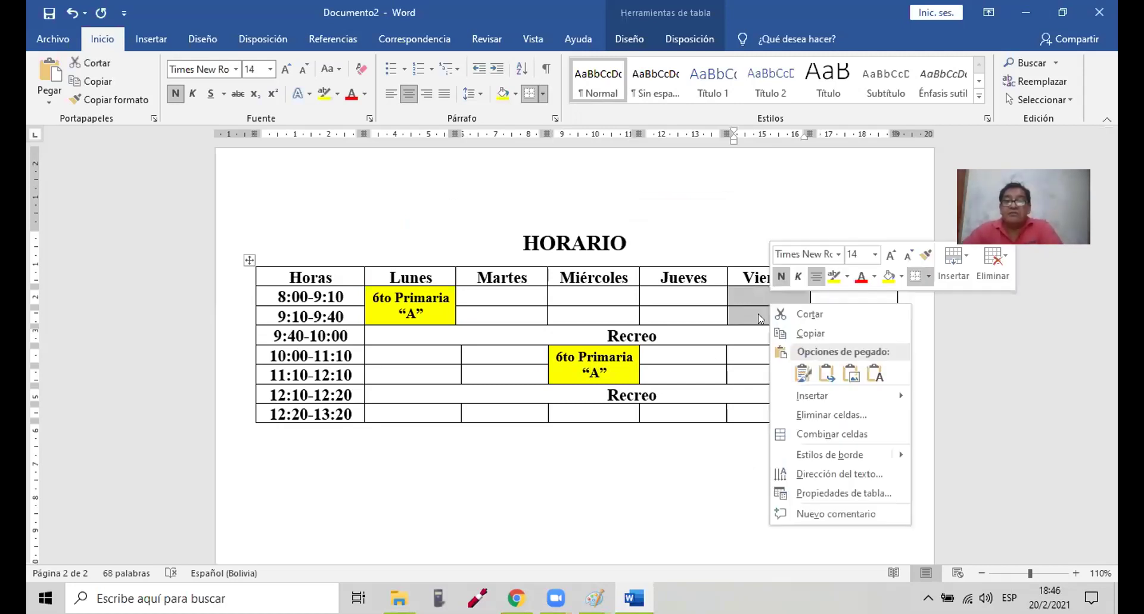
{"action": "left_click", "coordinate": [807, 432]}
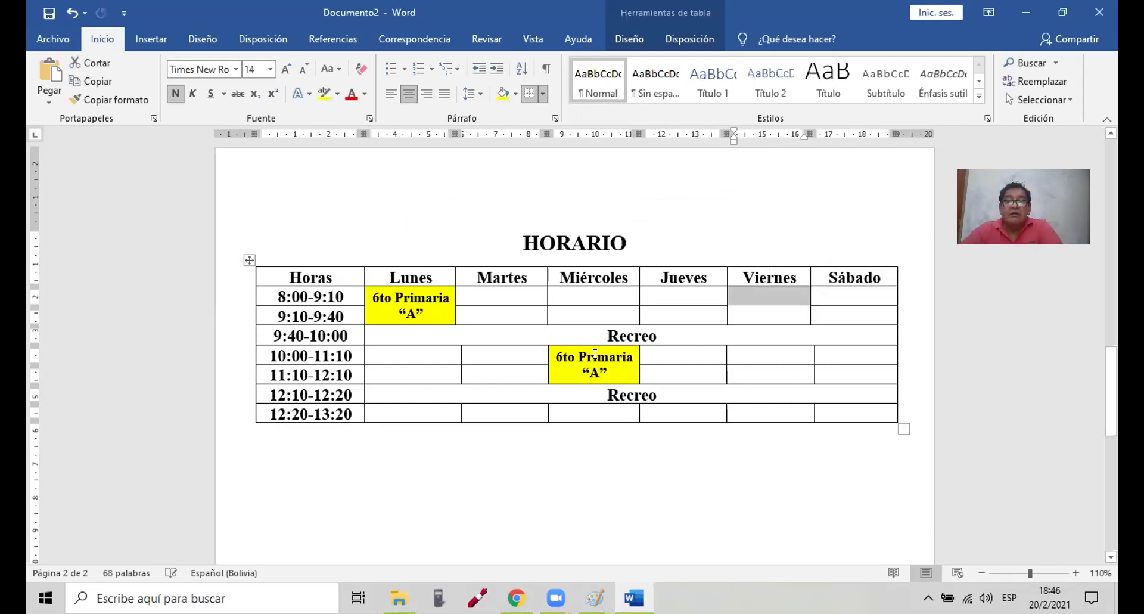
{"action": "triple_click", "coordinate": [605, 367]}
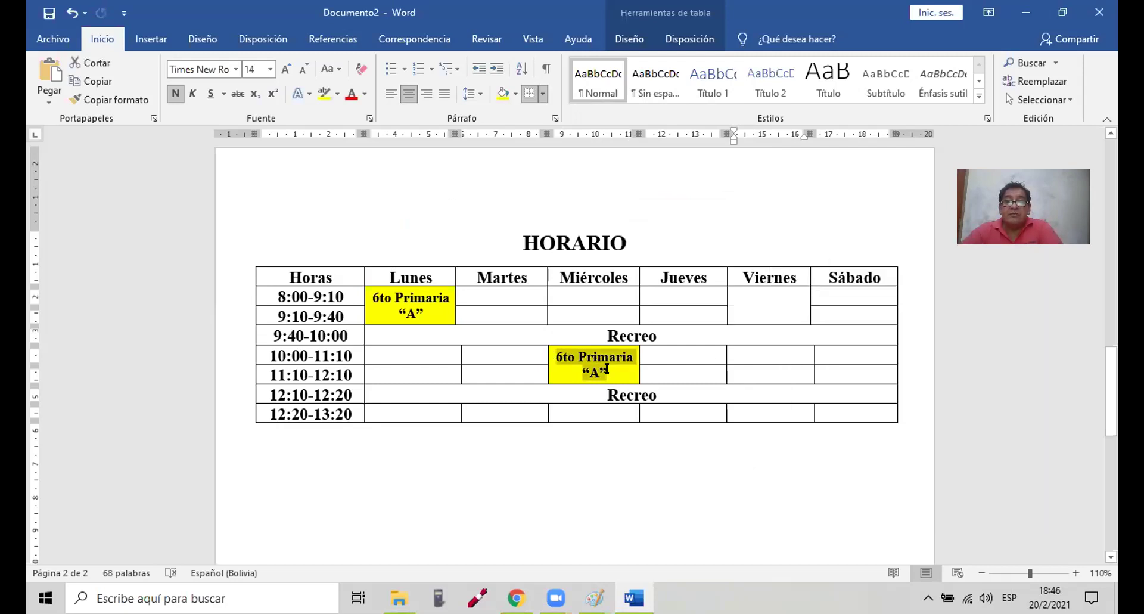
{"action": "key", "text": "ctrl+c"}
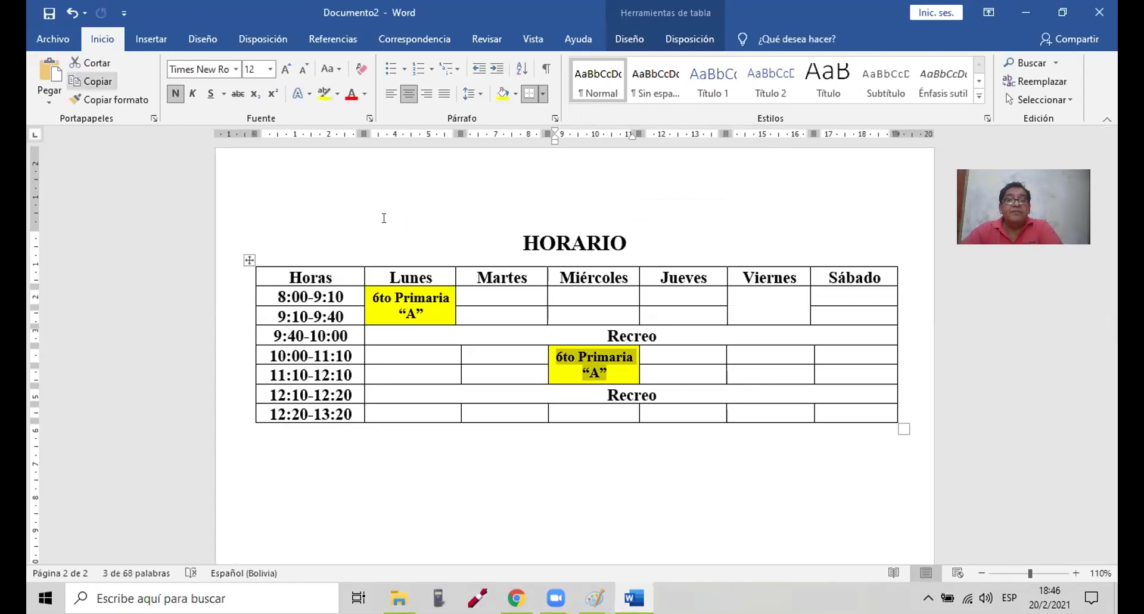
{"action": "left_click", "coordinate": [748, 299]}
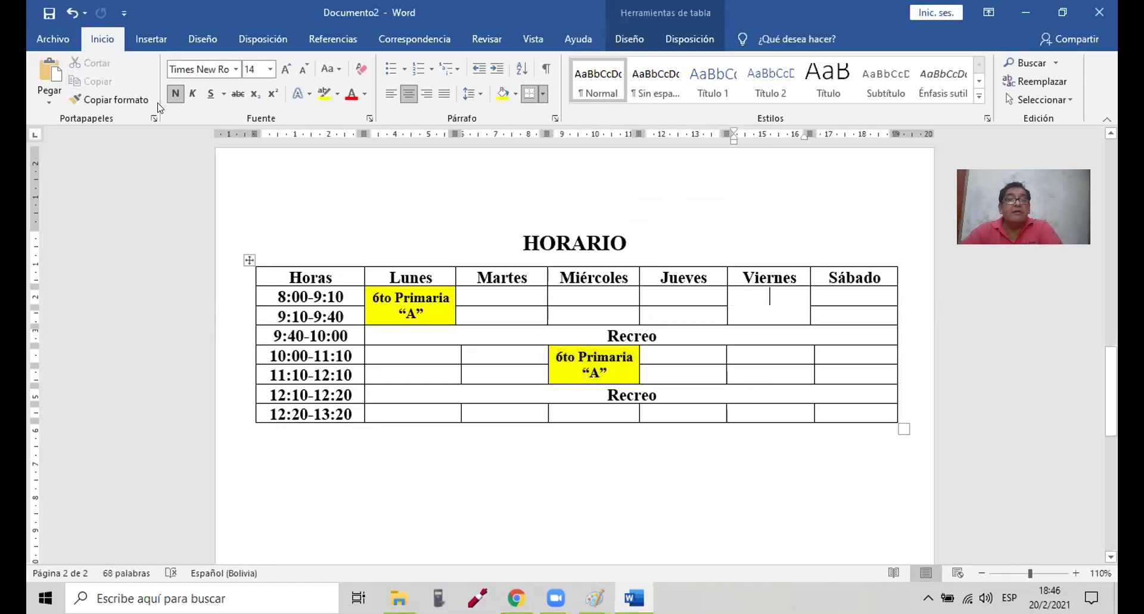
{"action": "left_click", "coordinate": [44, 66]}
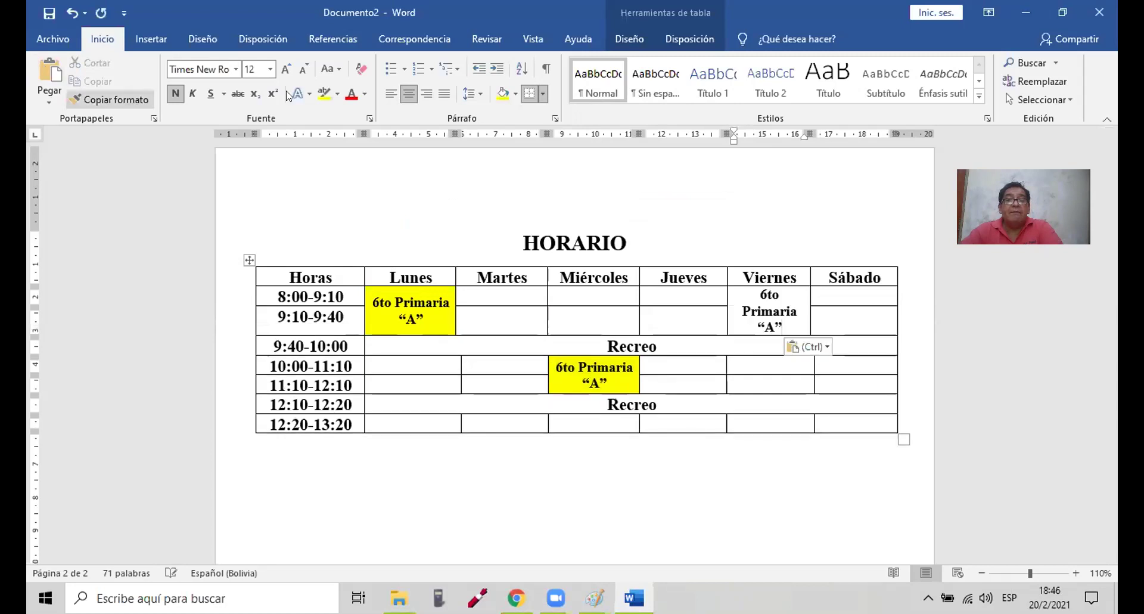
{"action": "left_click", "coordinate": [501, 95]}
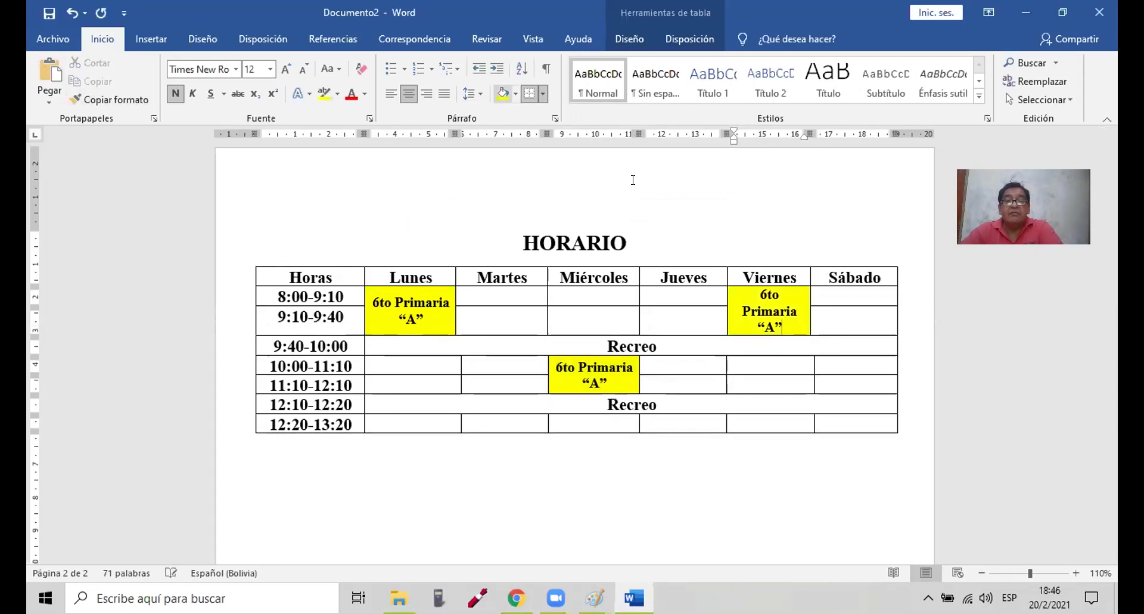
{"action": "left_click", "coordinate": [308, 294]}
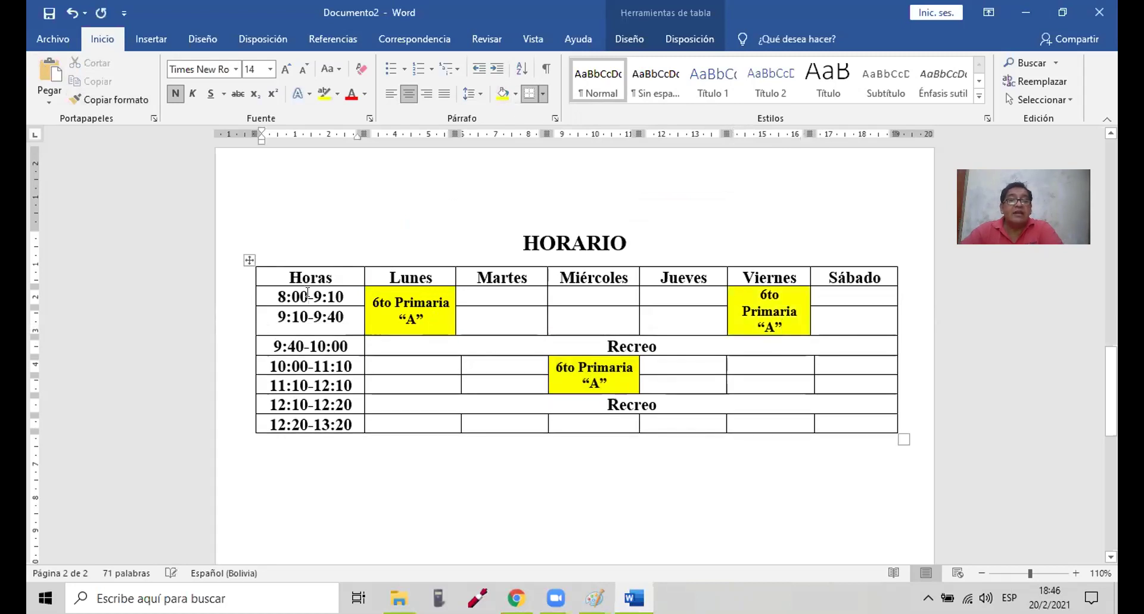
- Set the whole timetable's font size to 12
{"action": "left_click_drag", "start_coordinate": [558, 354], "coordinate": [865, 424]}
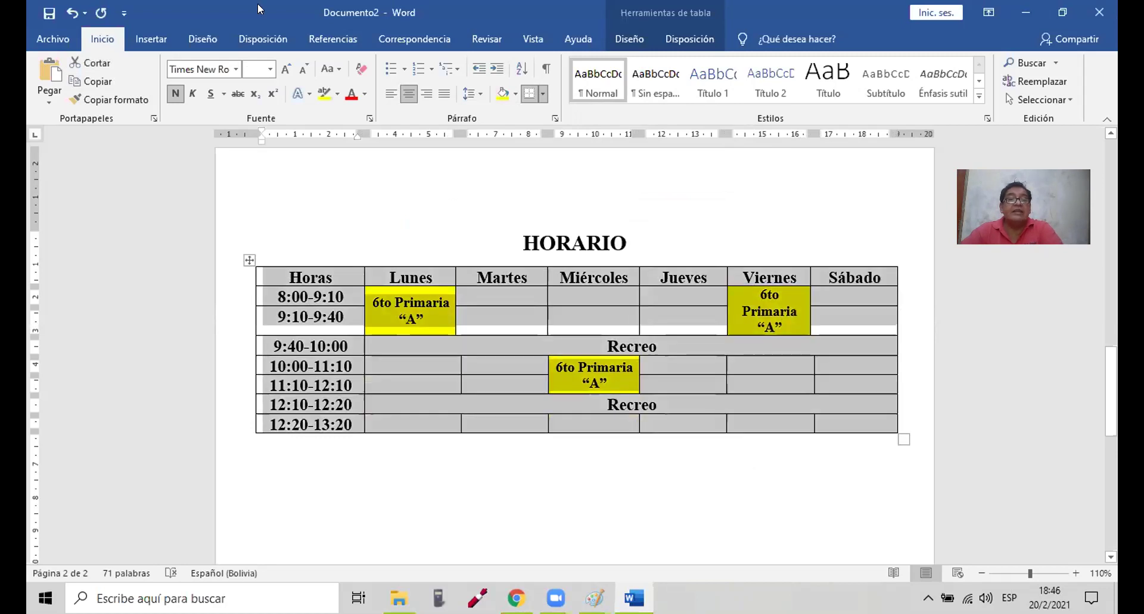
{"action": "left_click", "coordinate": [253, 69]}
{"action": "type", "text": "12"}
{"action": "key", "text": "Return"}
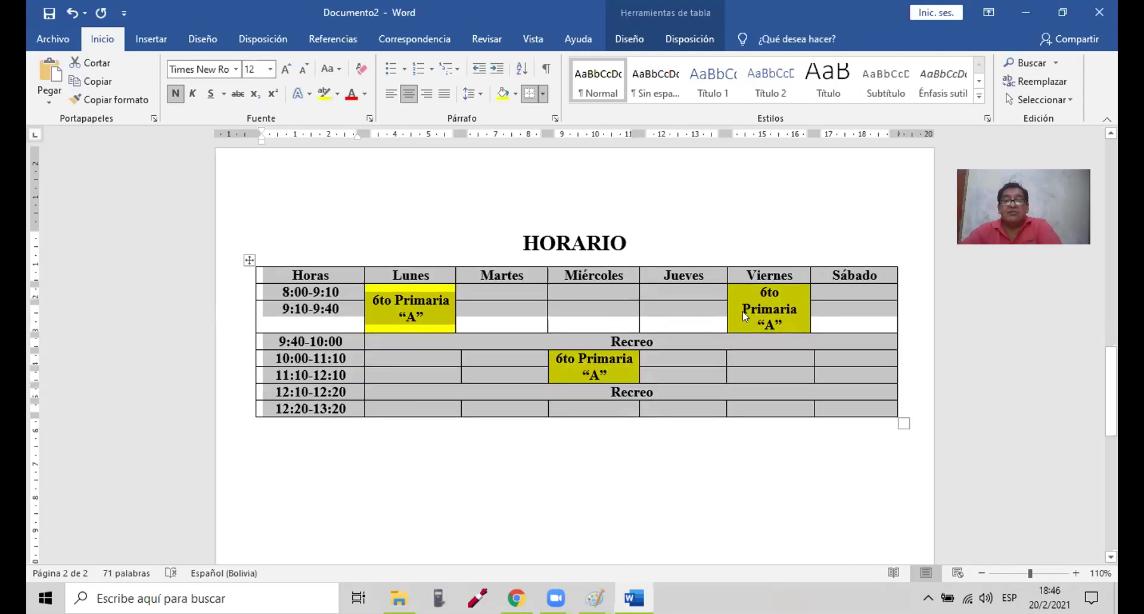
{"action": "left_click", "coordinate": [743, 309]}
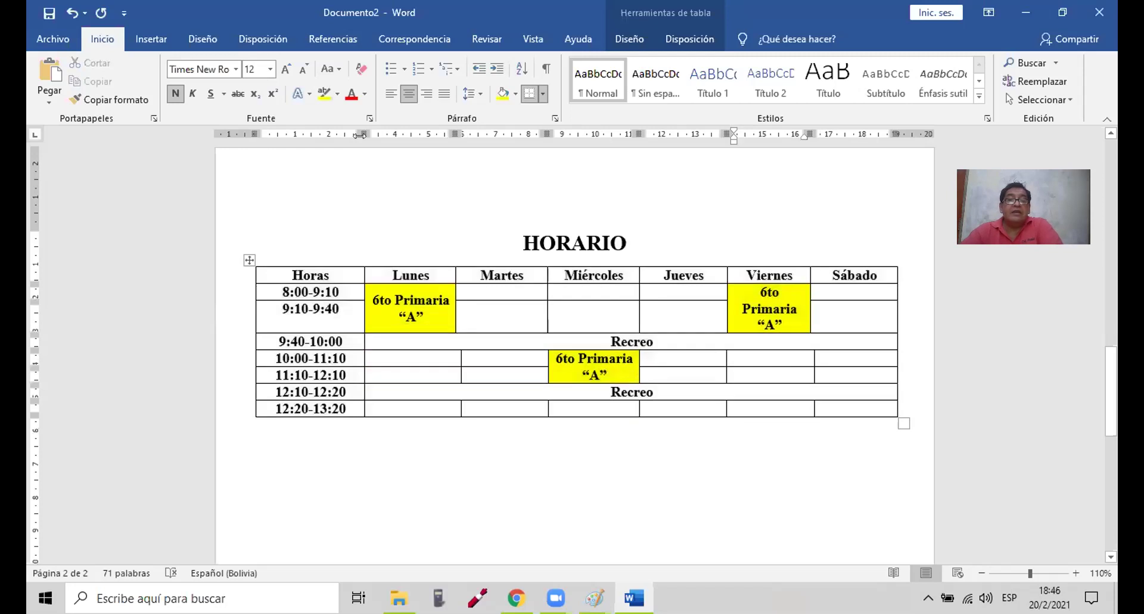
- Narrow the Horas column and line up the lower Viernes/Sábado border with the top rows
{"action": "left_click", "coordinate": [333, 292]}
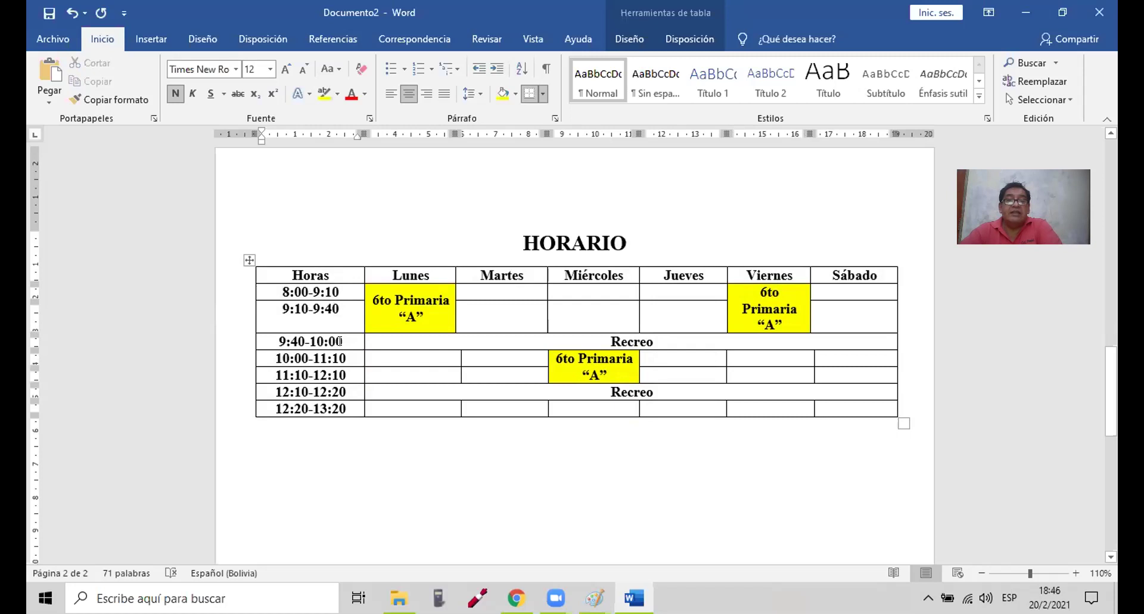
{"action": "left_click_drag", "start_coordinate": [356, 131], "coordinate": [331, 132]}
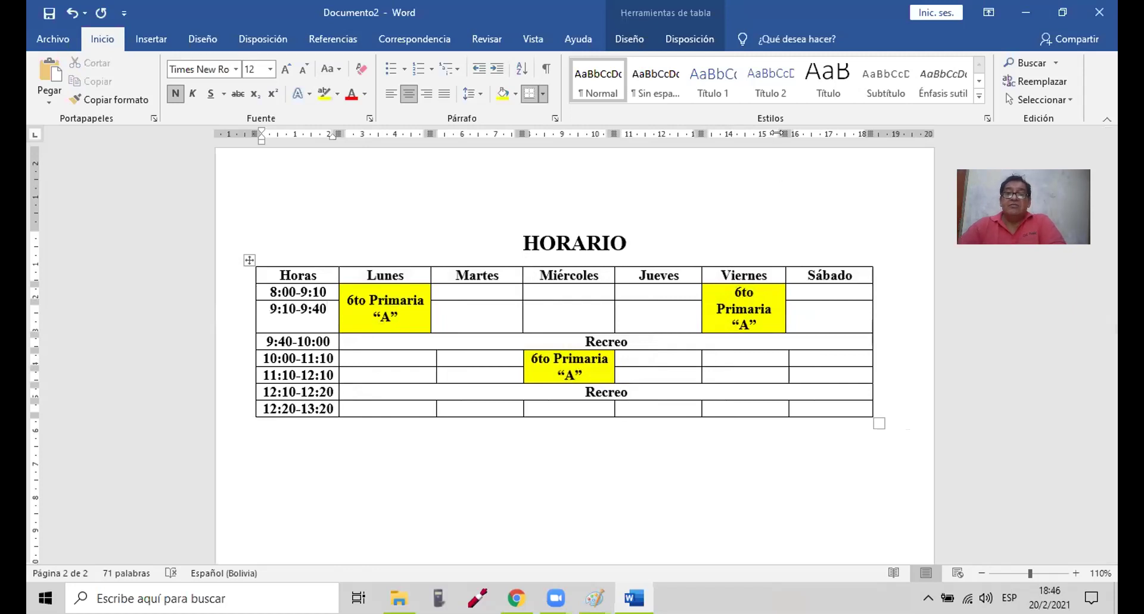
{"action": "left_click_drag", "start_coordinate": [776, 133], "coordinate": [797, 133]}
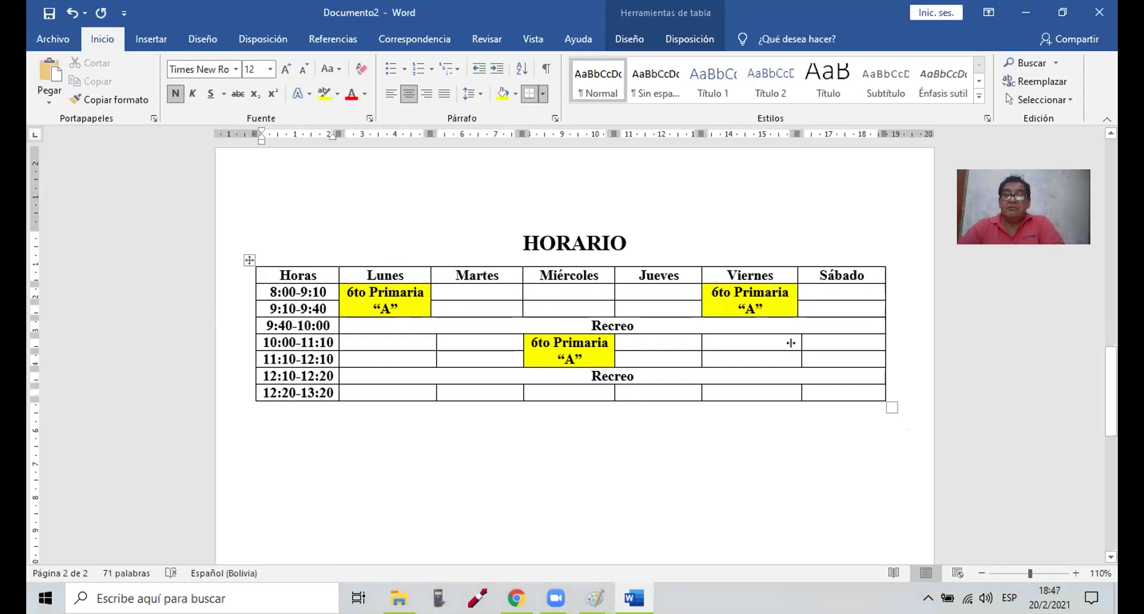
{"action": "left_click_drag", "start_coordinate": [791, 343], "coordinate": [797, 343]}
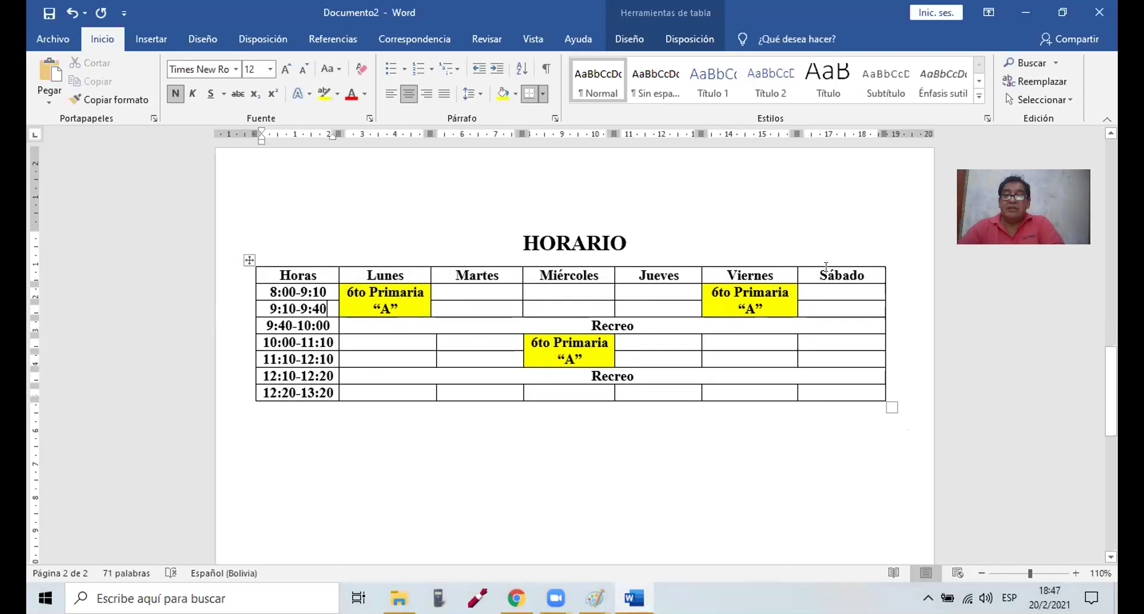
{"action": "left_click_drag", "start_coordinate": [828, 271], "coordinate": [833, 290]}
{"action": "left_click_drag", "start_coordinate": [841, 329], "coordinate": [848, 338]}
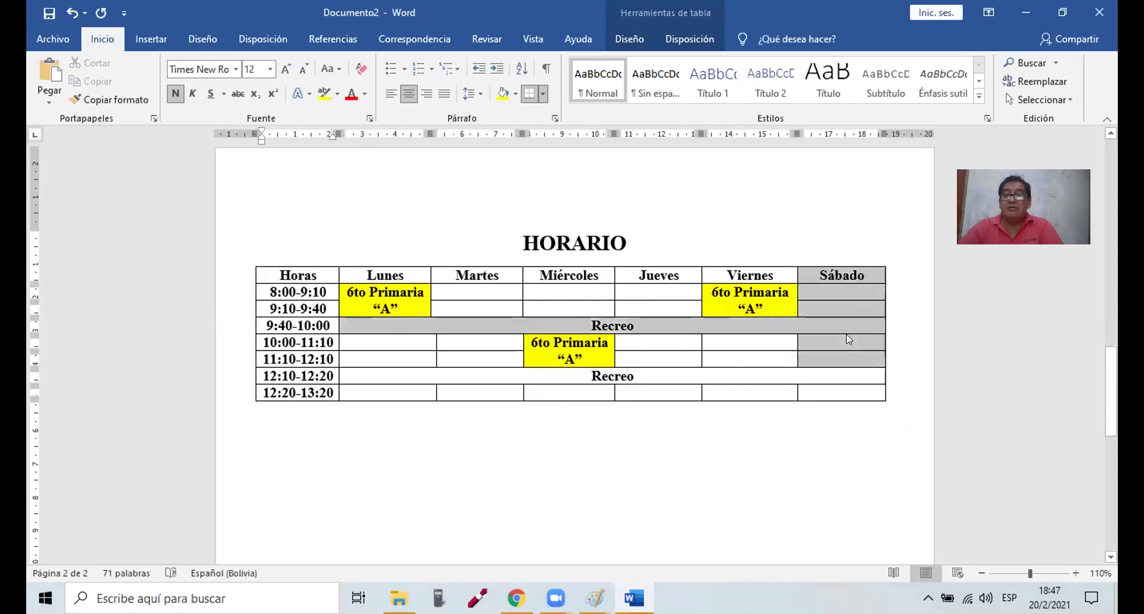
{"action": "left_click_drag", "start_coordinate": [848, 301], "coordinate": [834, 321]}
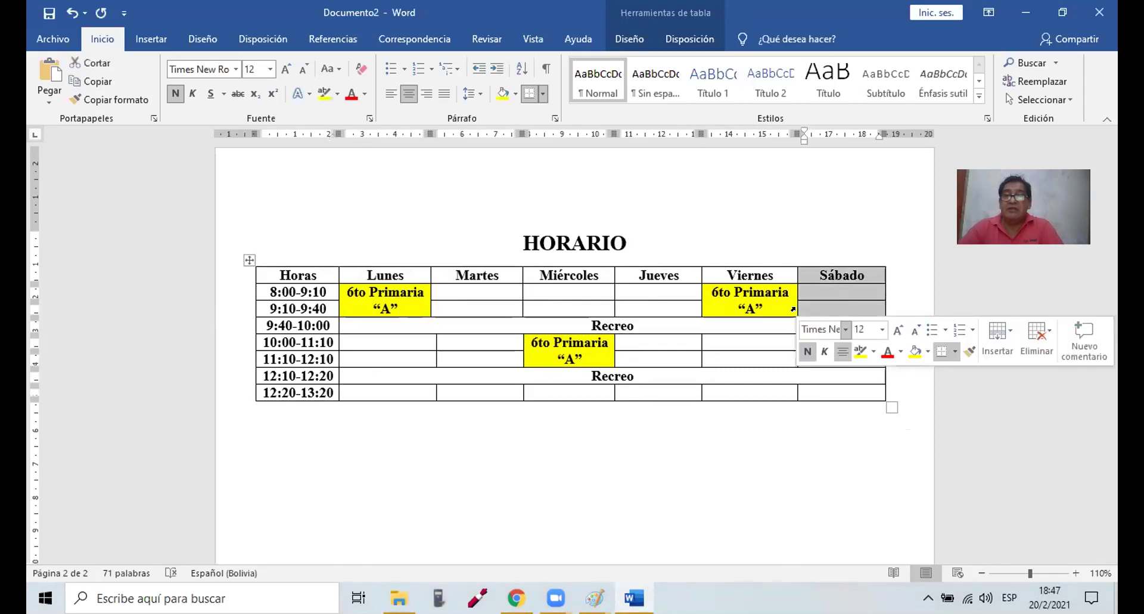
{"action": "left_click", "coordinate": [820, 295]}
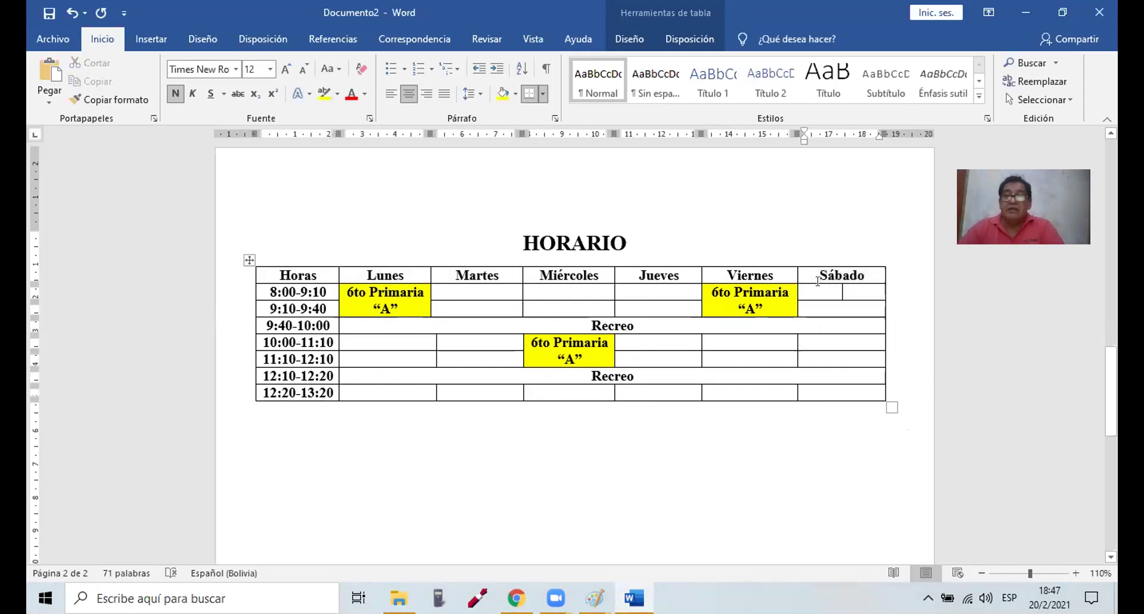
{"action": "left_click", "coordinate": [805, 326]}
{"action": "mouse_move", "coordinate": [820, 282]}
{"action": "left_mouse_down"}
{"action": "mouse_move", "coordinate": [827, 311]}
{"action": "mouse_move", "coordinate": [827, 286]}
{"action": "left_mouse_up"}
{"action": "right_click", "coordinate": [871, 403]}
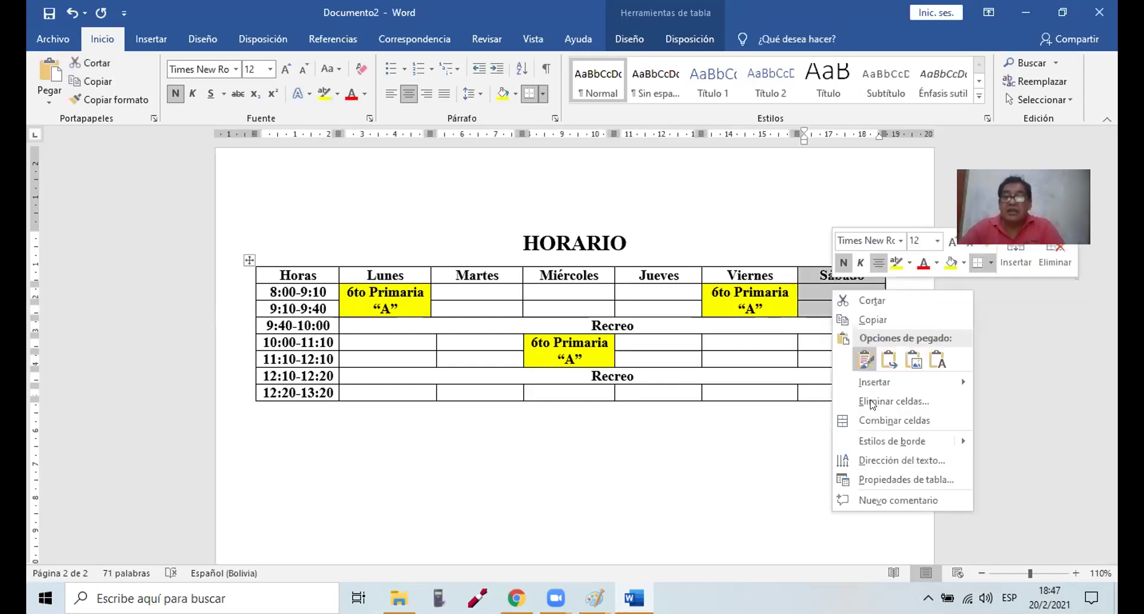
{"action": "left_click", "coordinate": [872, 401]}
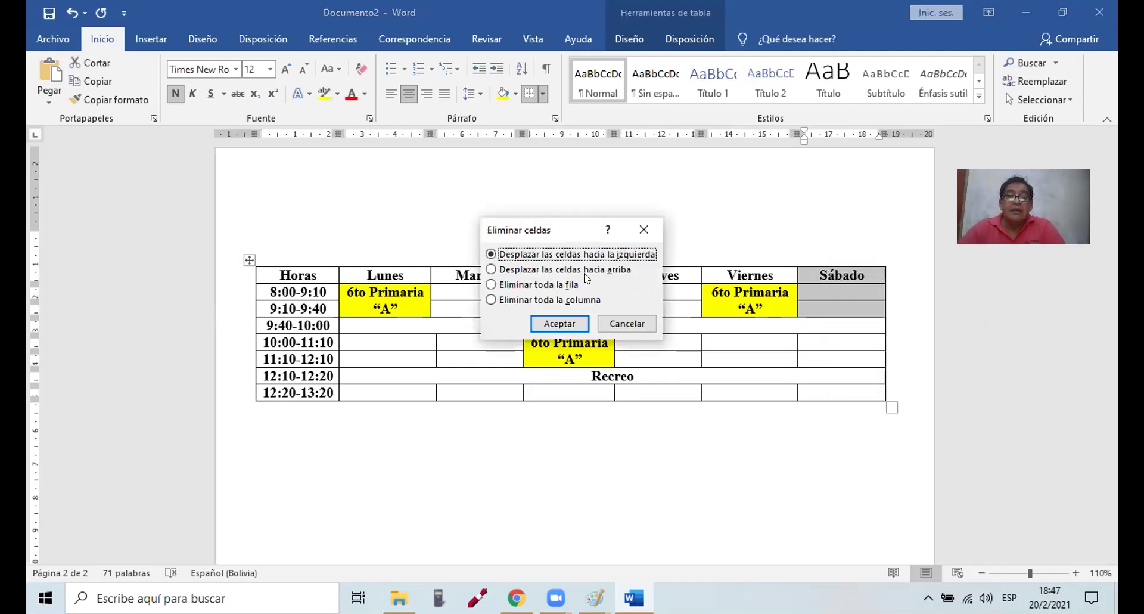
{"action": "left_click", "coordinate": [550, 298]}
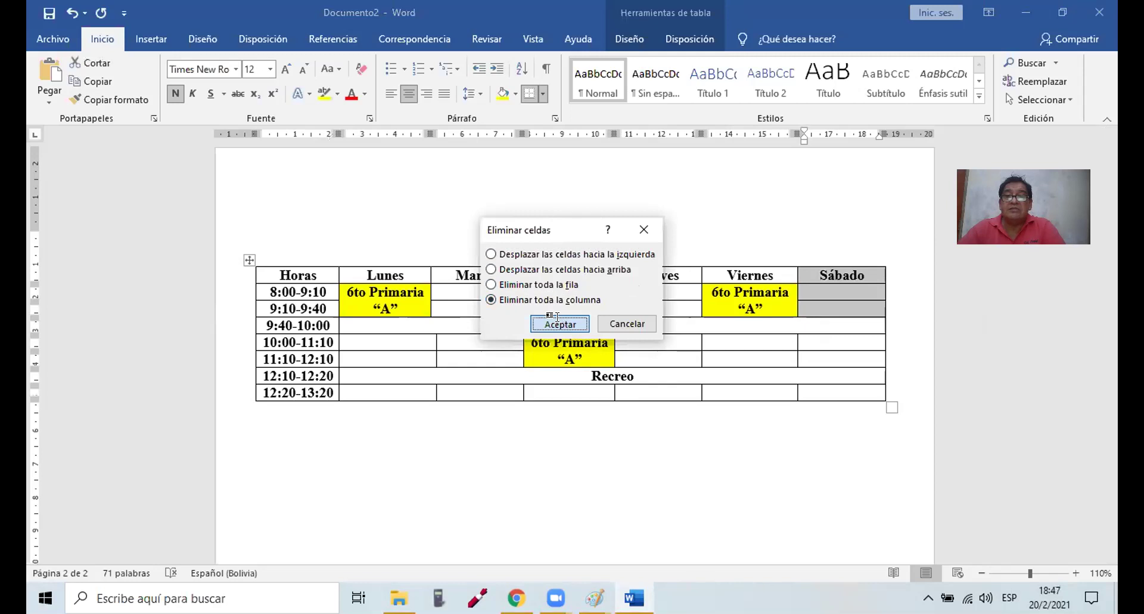
{"action": "left_click", "coordinate": [560, 324]}
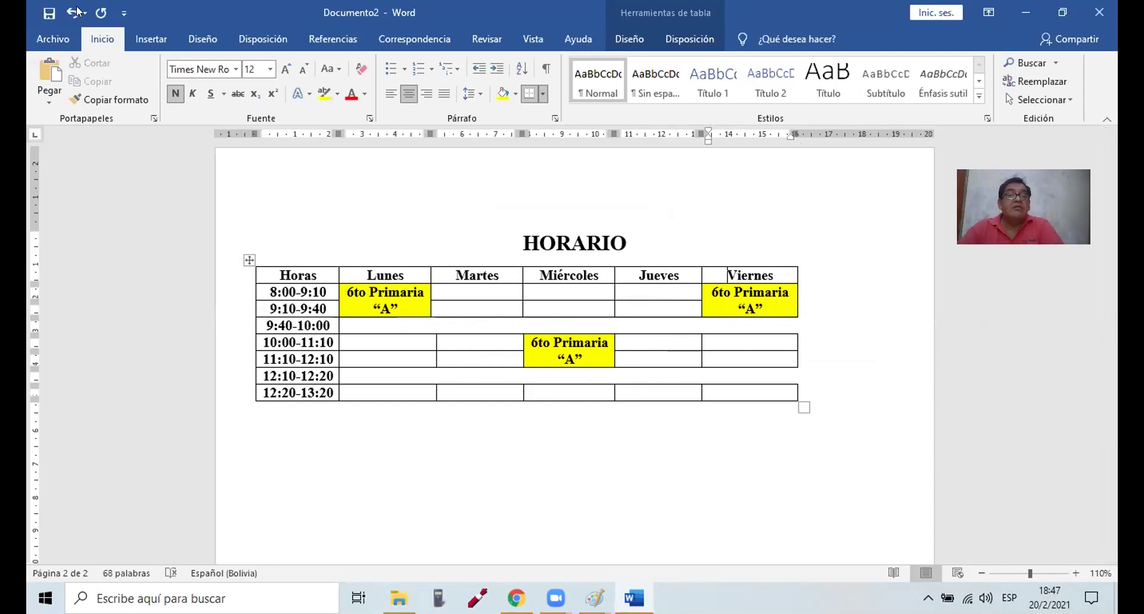
{"action": "key", "text": "ctrl+z"}
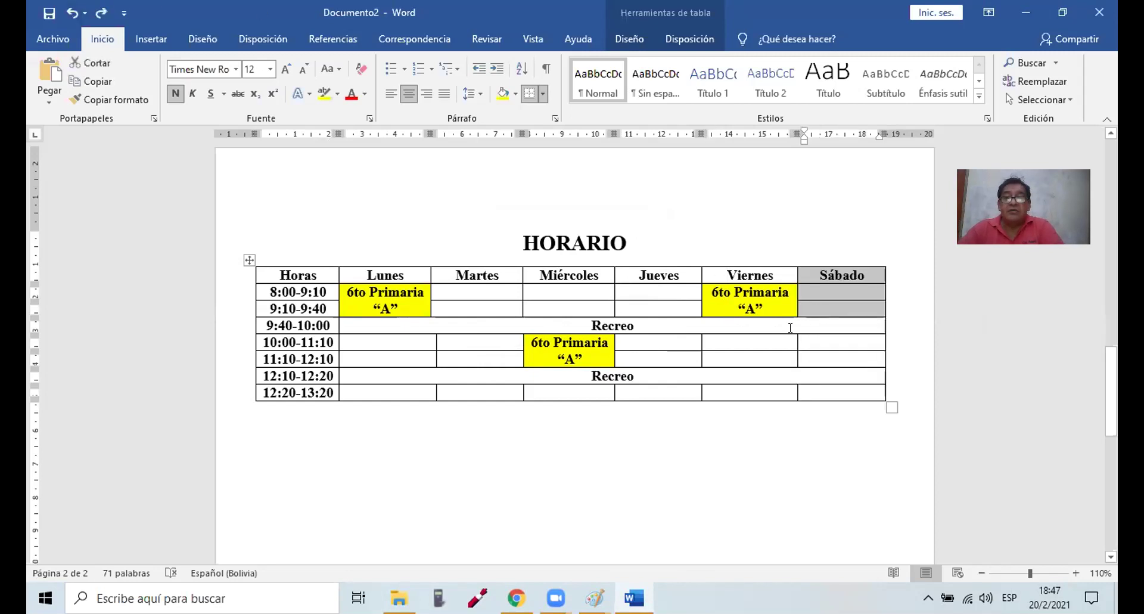
- Split both Recreo rows into 2 cells, aligning each new border with the Sábado column
{"action": "left_click", "coordinate": [774, 326]}
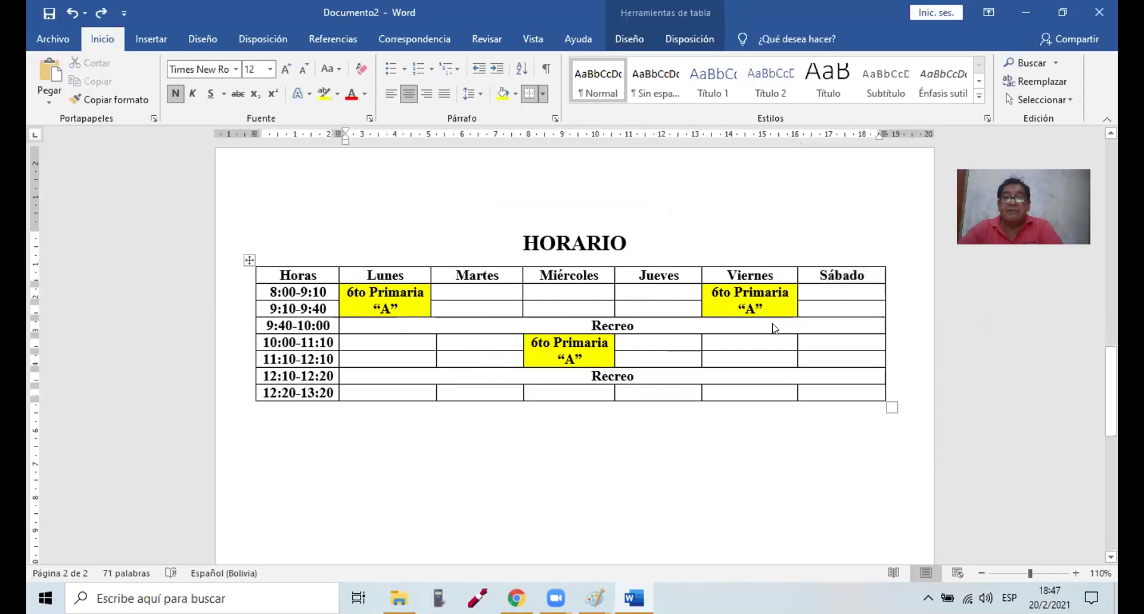
{"action": "right_click", "coordinate": [776, 331]}
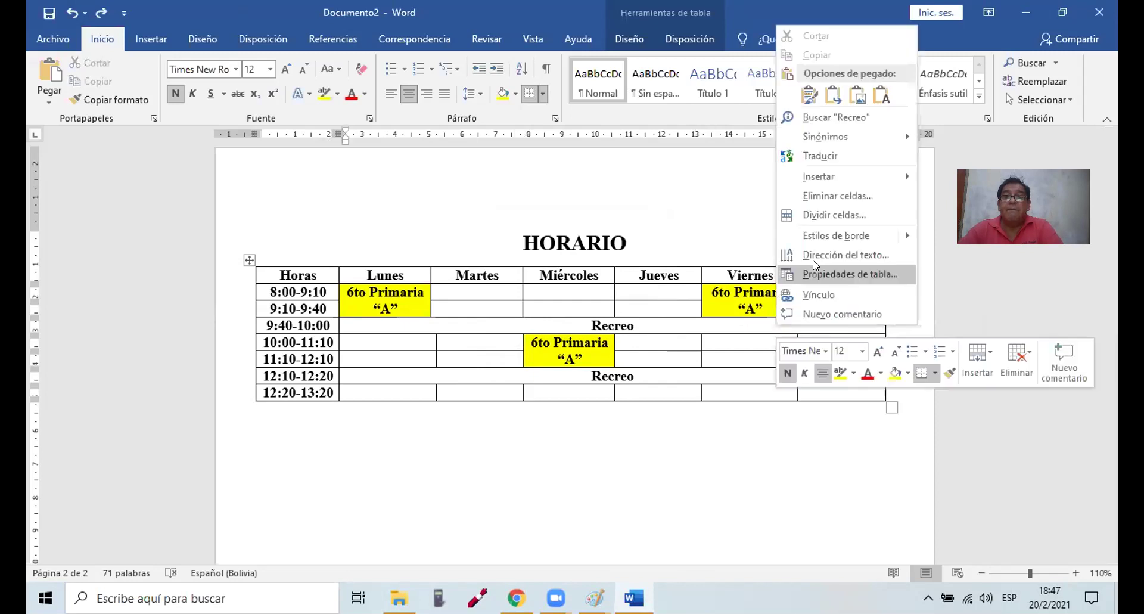
{"action": "left_click", "coordinate": [840, 216]}
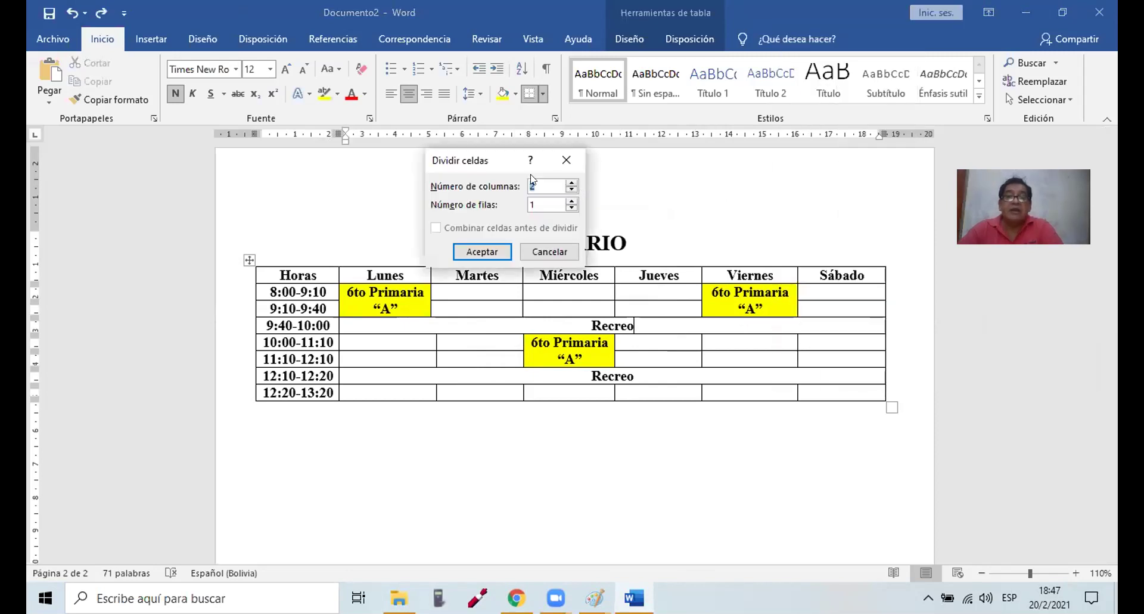
{"action": "left_click", "coordinate": [483, 250]}
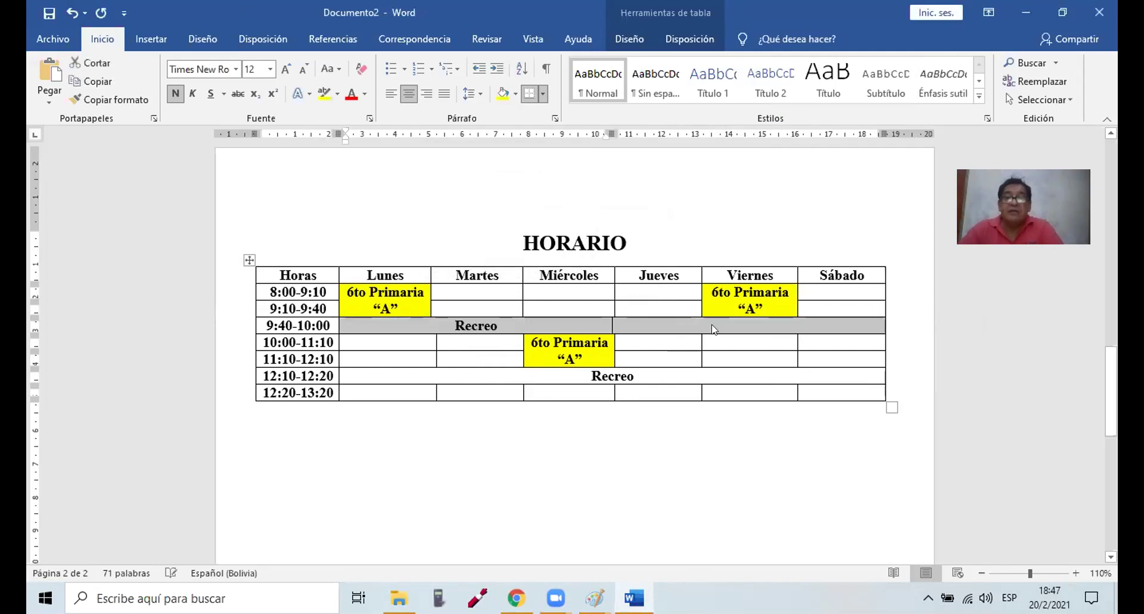
{"action": "left_click_drag", "start_coordinate": [611, 318], "coordinate": [797, 324]}
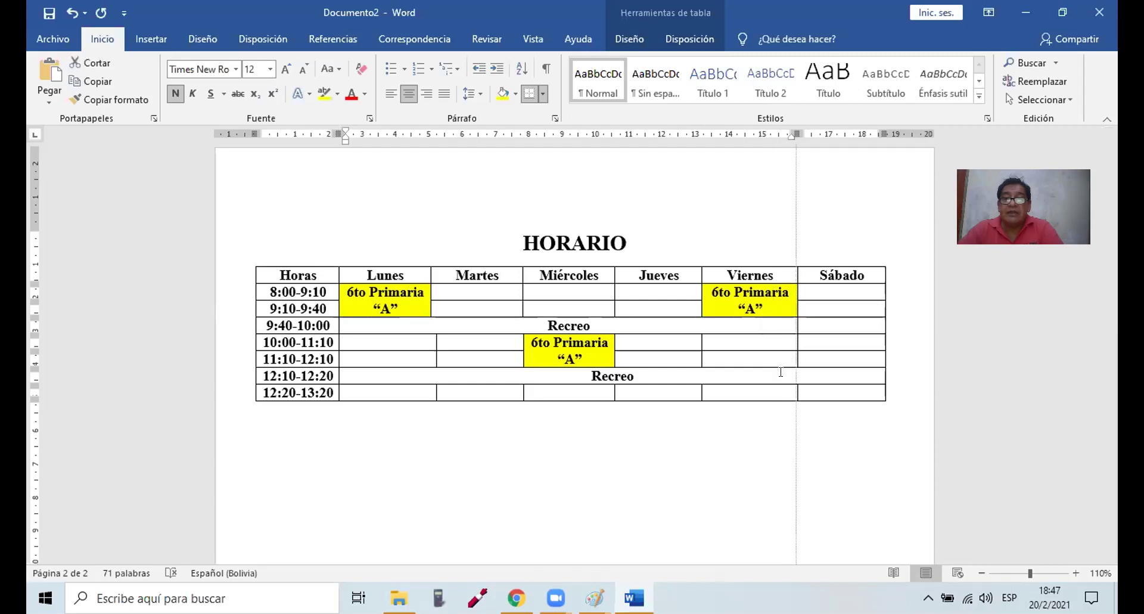
{"action": "right_click", "coordinate": [784, 378]}
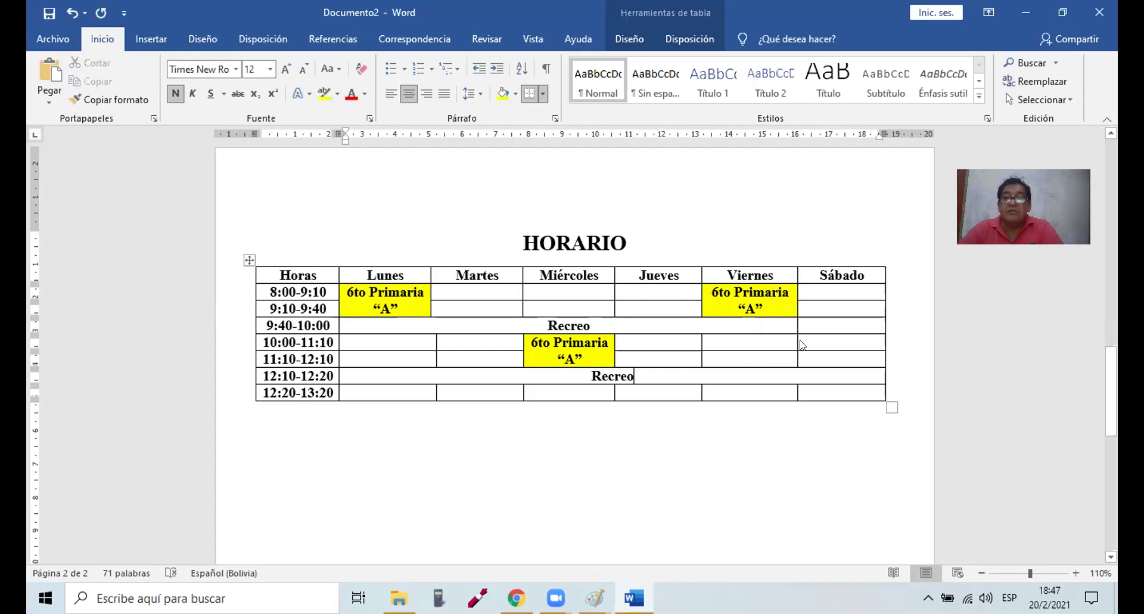
{"action": "left_click", "coordinate": [823, 265]}
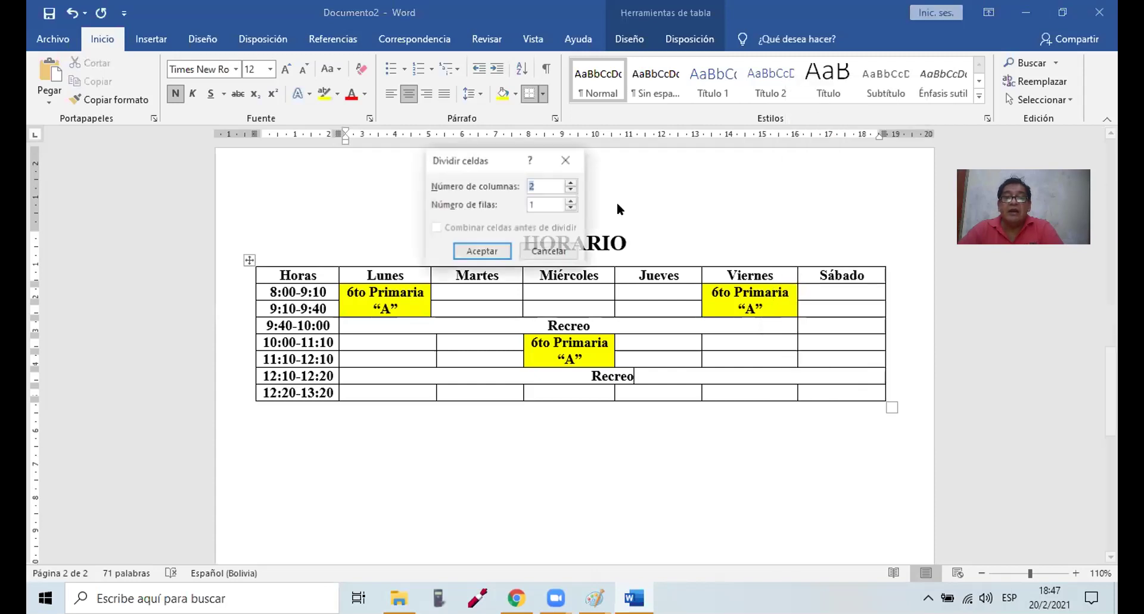
{"action": "left_click", "coordinate": [482, 251]}
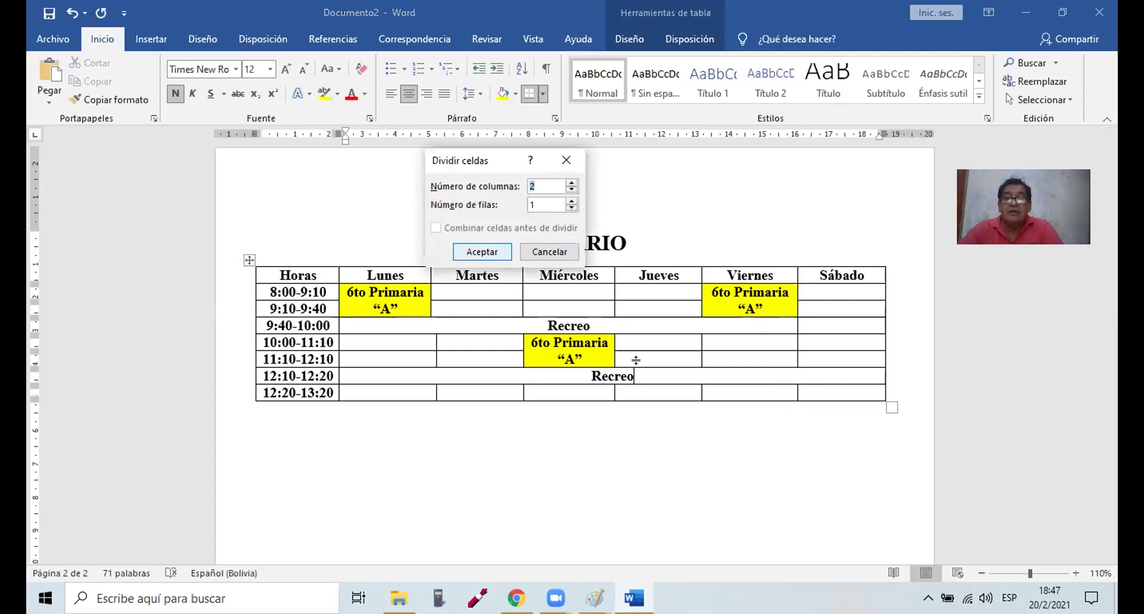
{"action": "left_click_drag", "start_coordinate": [603, 370], "coordinate": [796, 378]}
- Select the whole Sábado column and delete it from the timetable
{"action": "left_click", "coordinate": [833, 329], "text": "shift"}
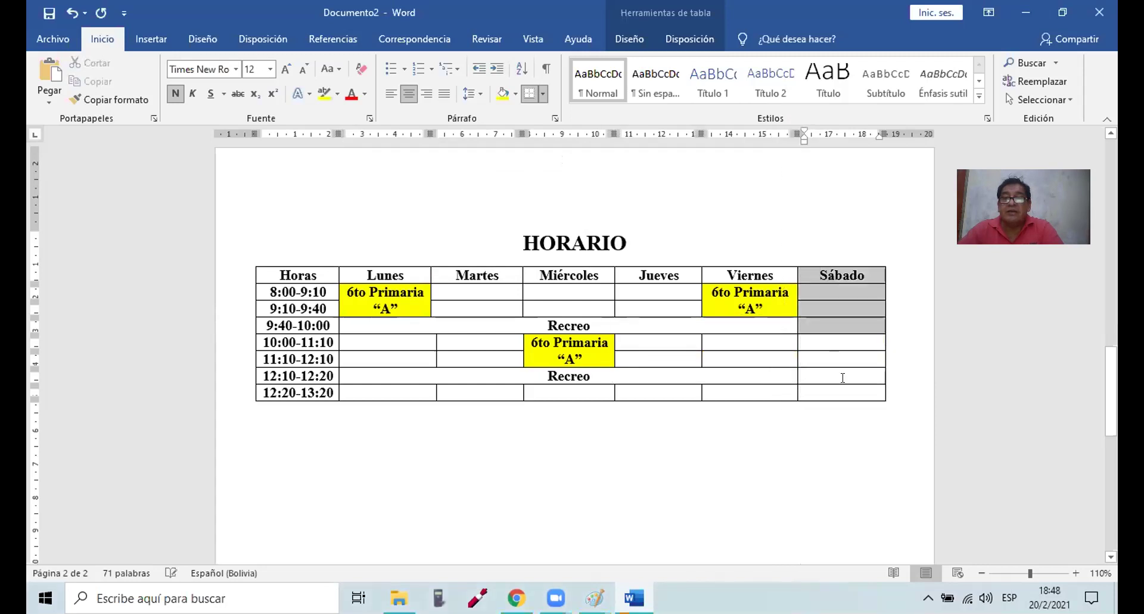
{"action": "key", "text": "shift+Down"}
{"action": "key", "text": "shift+Down"}
{"action": "key", "text": "shift+Down"}
{"action": "key", "text": "shift+Down"}
{"action": "right_click", "coordinate": [834, 302]}
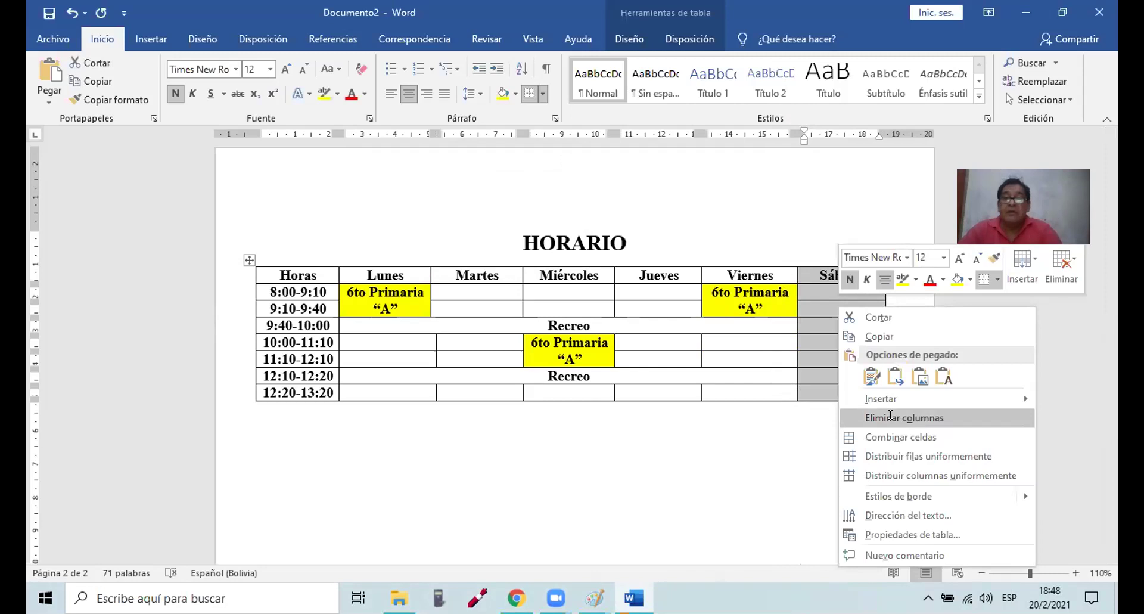
{"action": "left_click", "coordinate": [890, 417]}
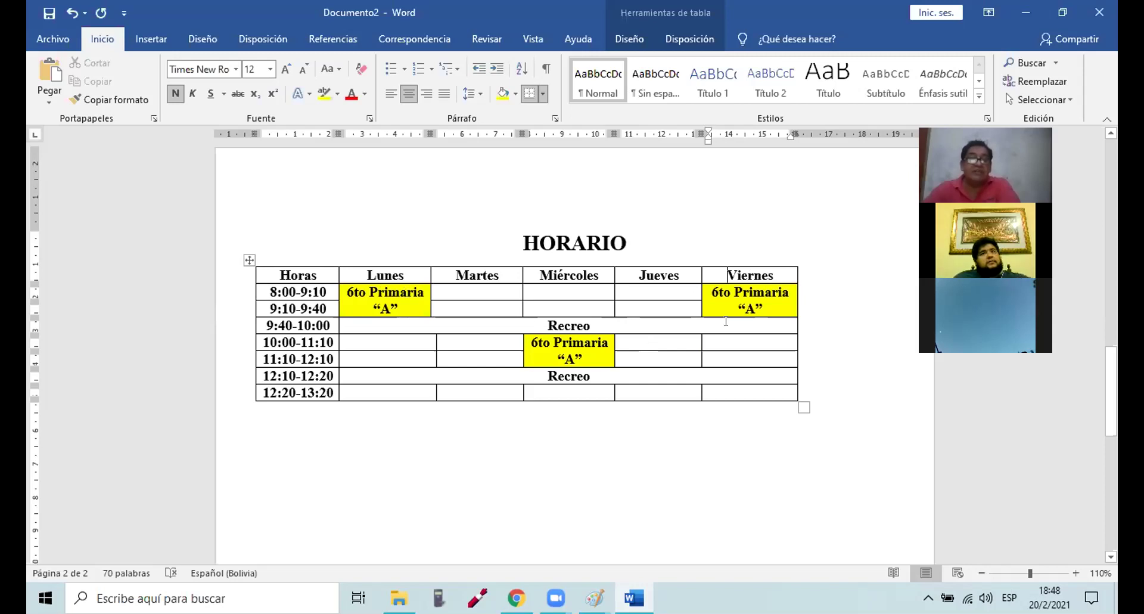
{"action": "left_click", "coordinate": [354, 340]}
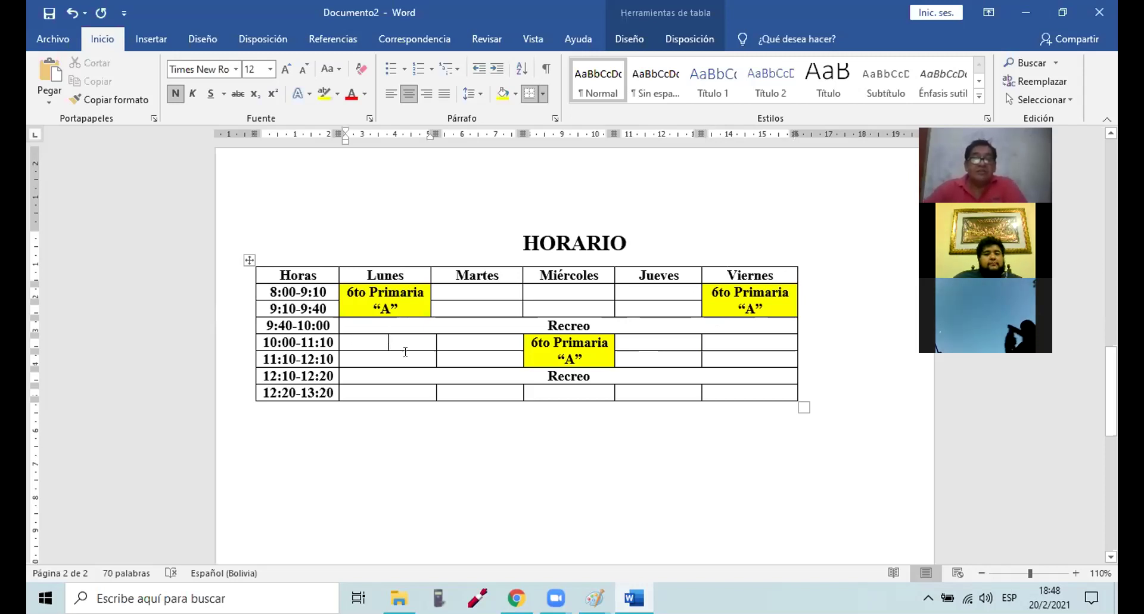
- Merge the Lunes 10:00-11:10 and 11:10-12:10 cells into one
{"action": "left_click_drag", "start_coordinate": [405, 351], "coordinate": [357, 341]}
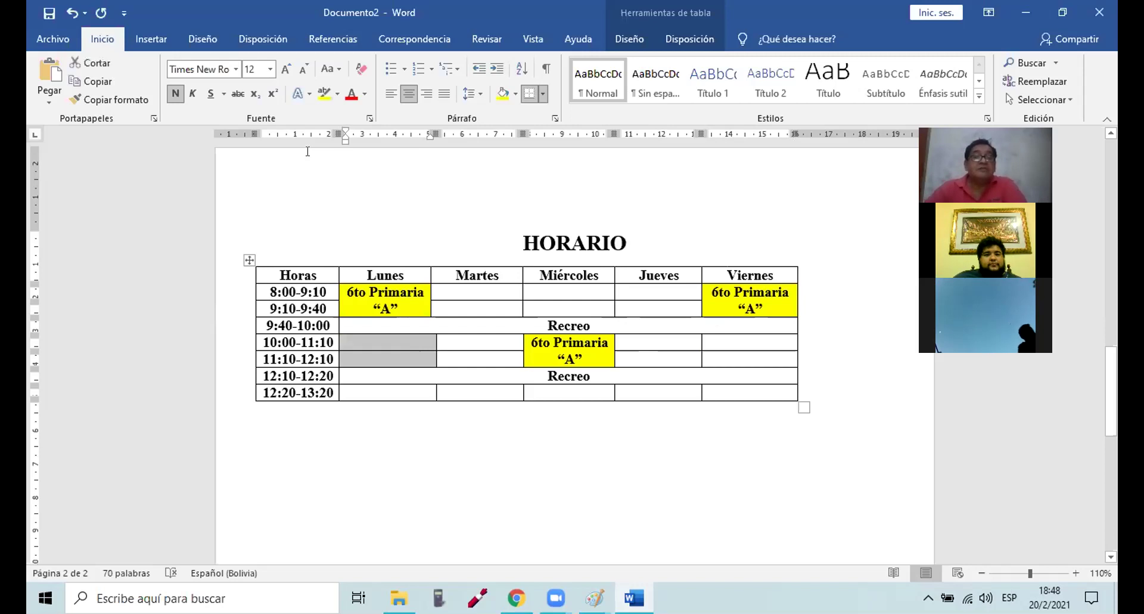
{"action": "right_click", "coordinate": [391, 342]}
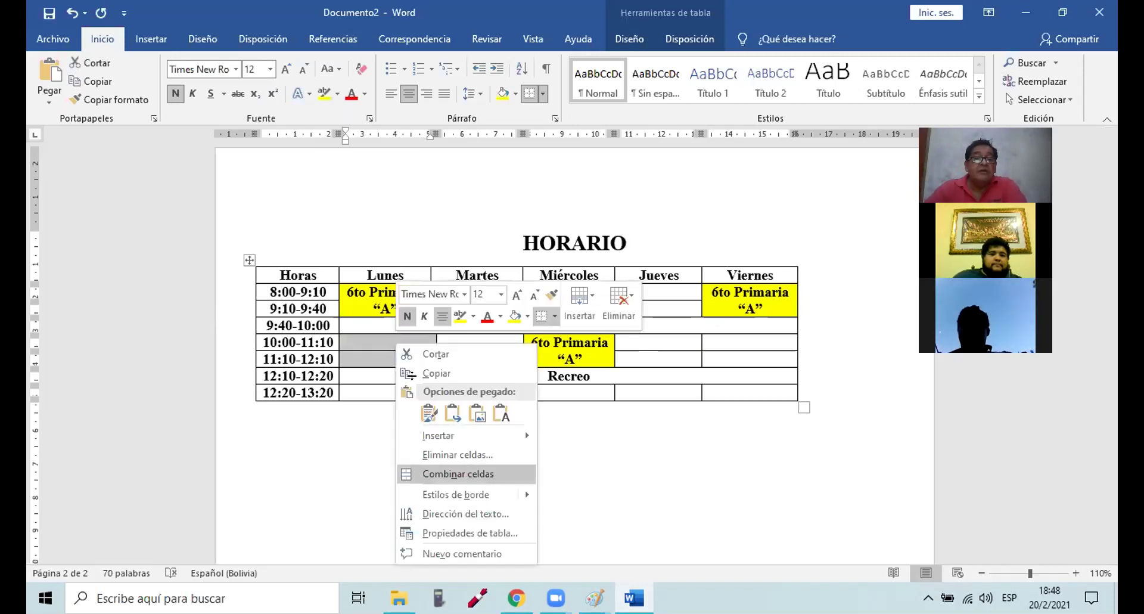
{"action": "left_click", "coordinate": [458, 474]}
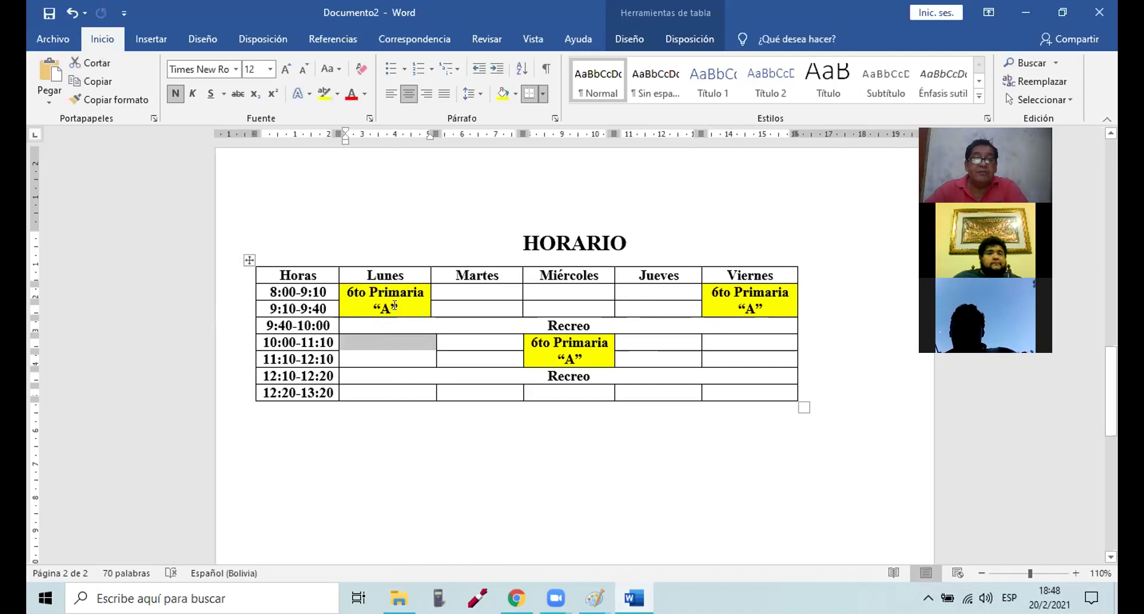
- Paste the 6to Primaria “A” entry into the merged Lunes cell
{"action": "triple_click", "coordinate": [395, 305]}
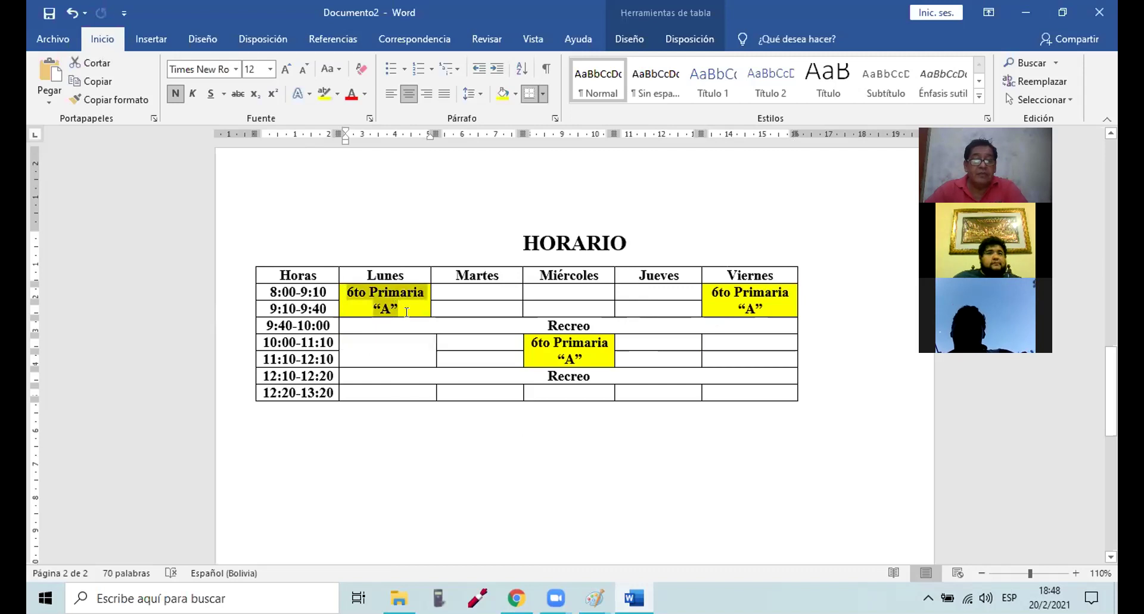
{"action": "left_click", "coordinate": [396, 341]}
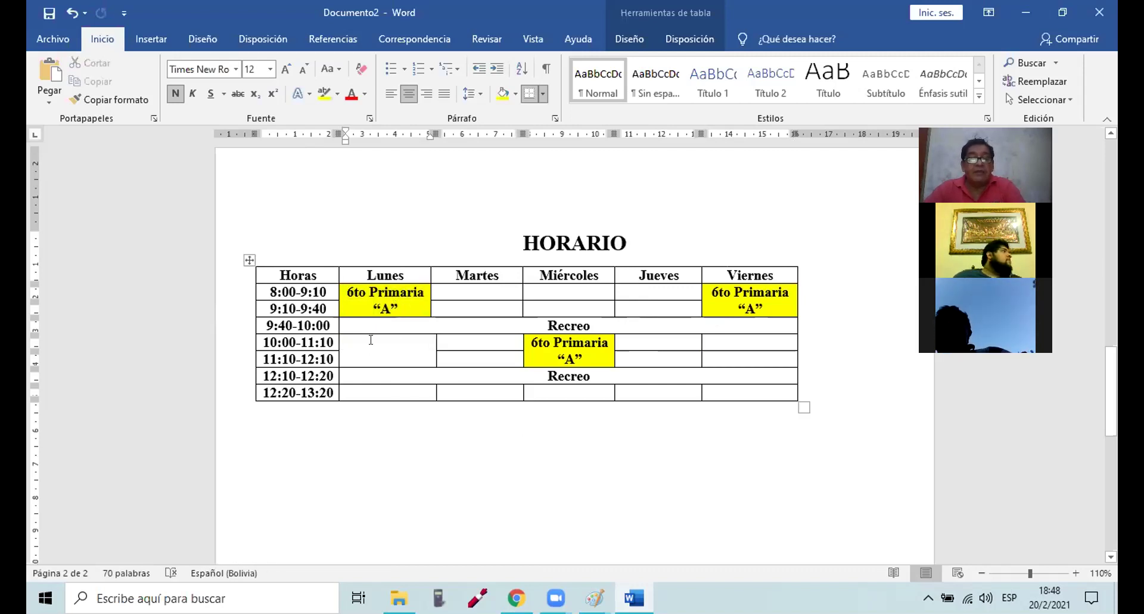
{"action": "key", "text": "ctrl+v"}
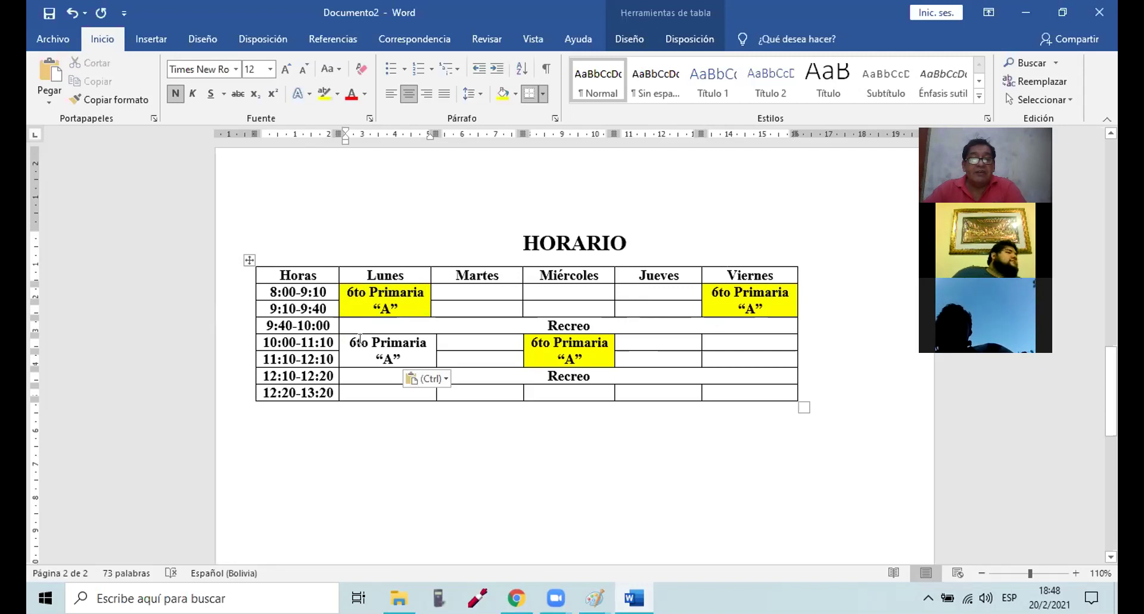
- Edit the pasted 6to Primaria “A” text in the merged Lunes cell into 2do Secundaria
{"action": "left_click", "coordinate": [360, 338]}
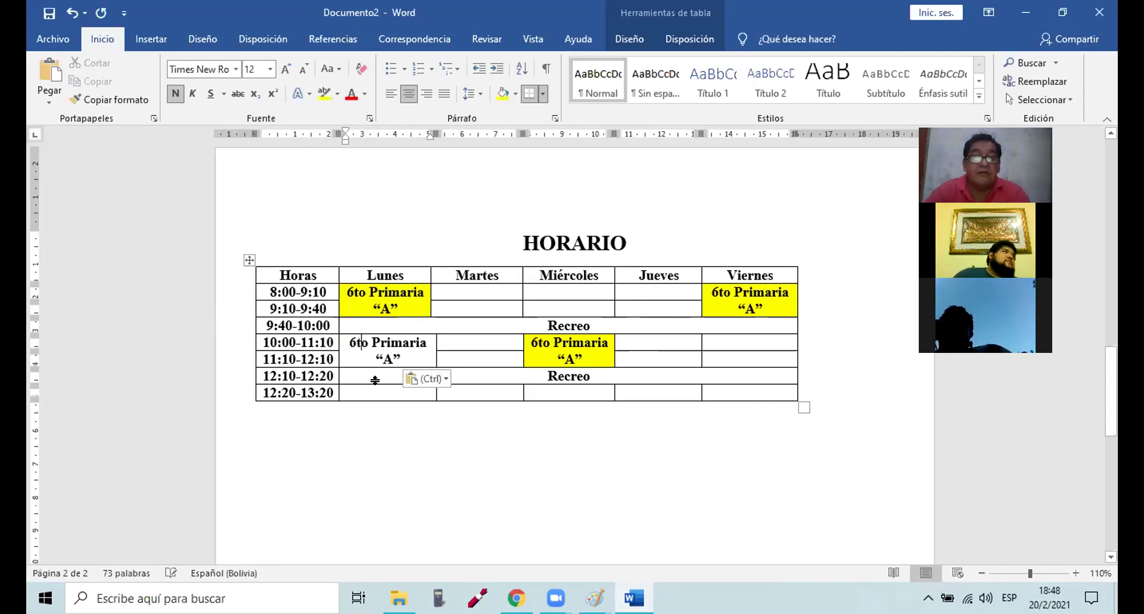
{"action": "key", "text": "BackSpace"}
{"action": "key", "text": "BackSpace"}
{"action": "type", "text": "2d"}
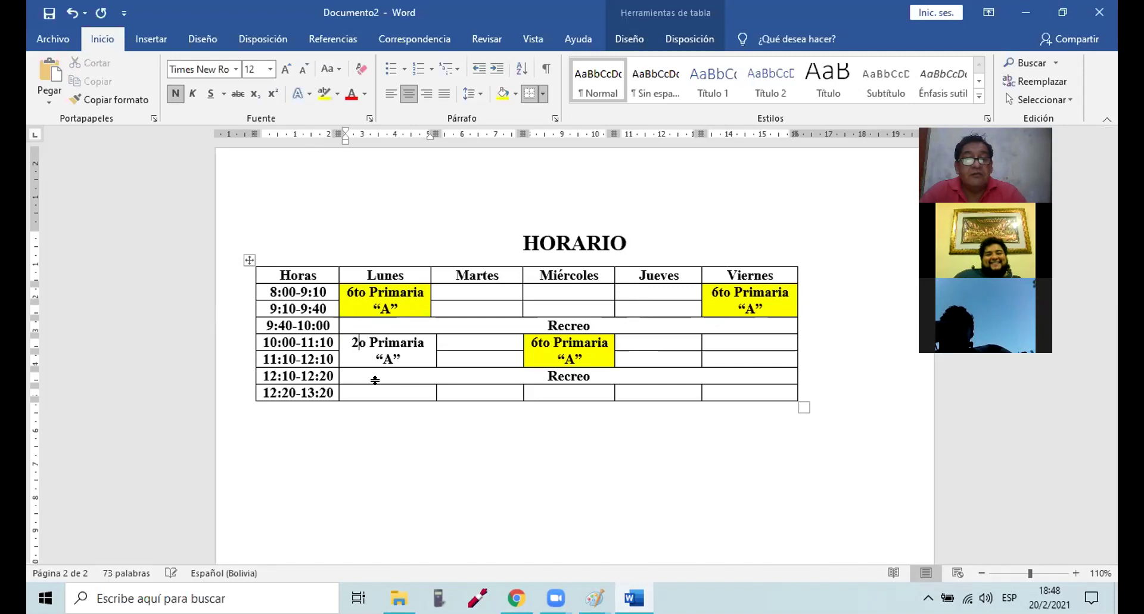
{"action": "key", "text": "Right"}
{"action": "key", "text": "Right"}
{"action": "key", "text": "Right"}
{"action": "key", "text": "Right"}
{"action": "key", "text": "Right"}
{"action": "key", "text": "Left"}
{"action": "key", "text": "BackSpace"}
{"action": "key", "text": "BackSpace"}
{"action": "key", "text": "BackSpace"}
{"action": "key", "text": "BackSpace"}
{"action": "key", "text": "BackSpace"}
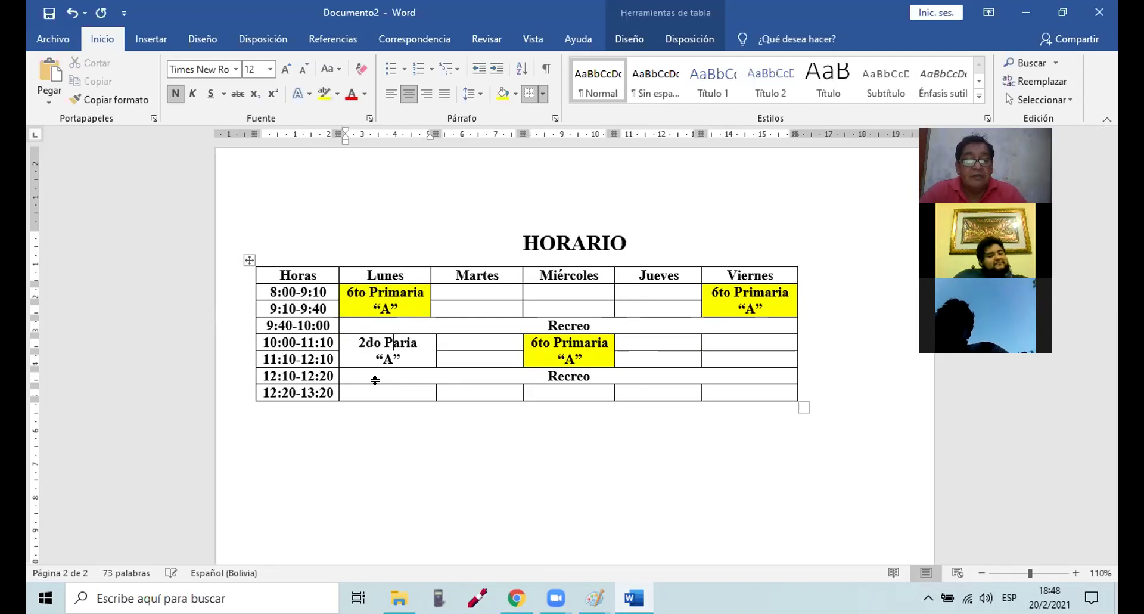
{"action": "type", "text": "Secund"}
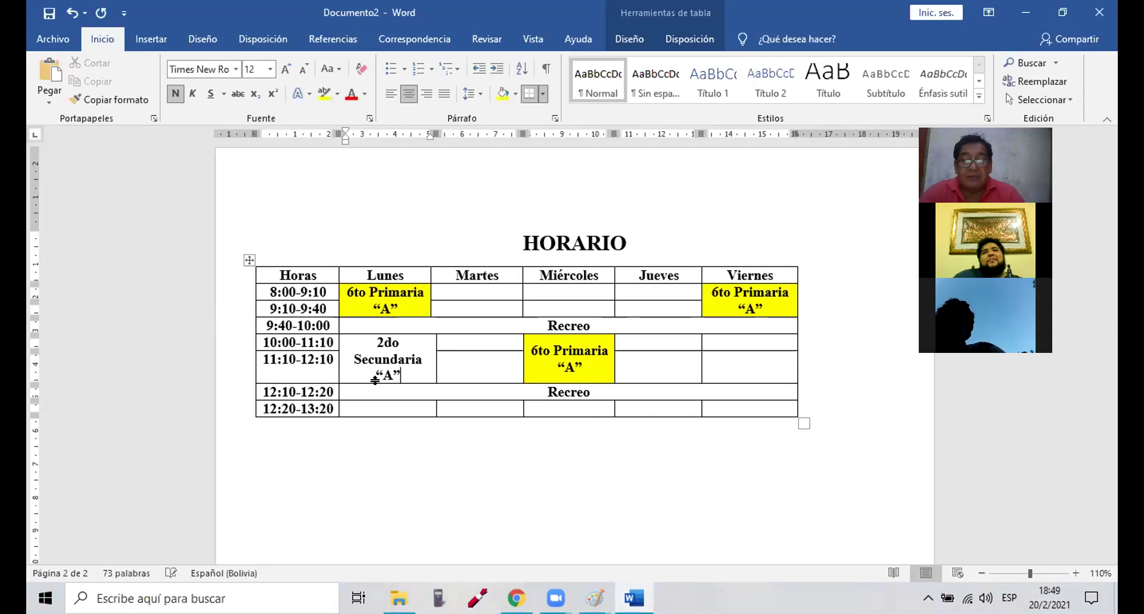
{"action": "key", "text": "Tab"}
{"action": "key", "text": "ctrl+z"}
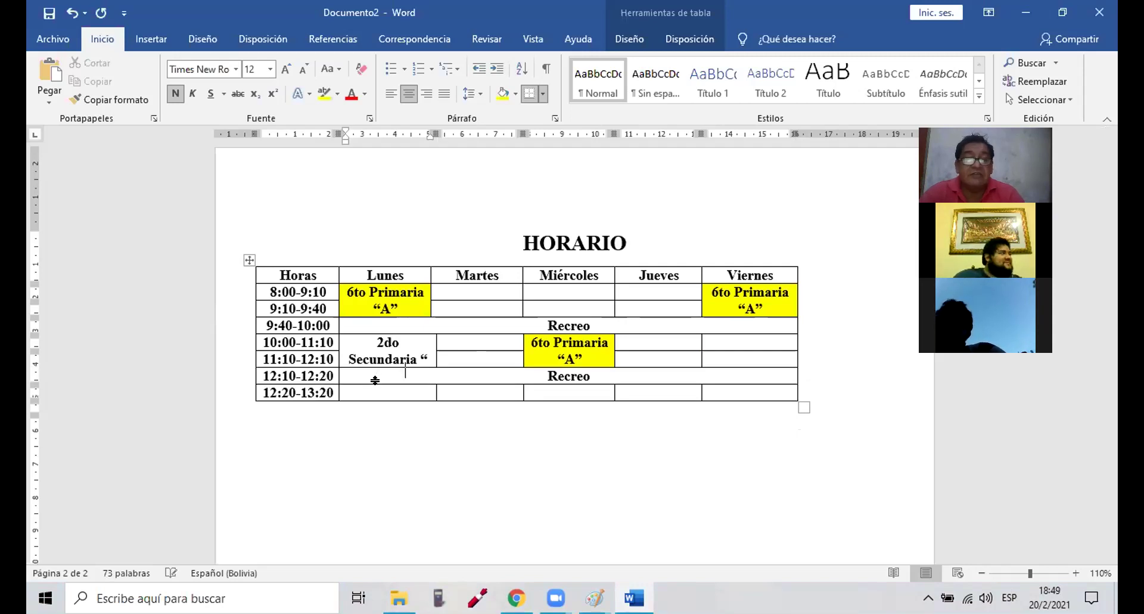
{"action": "key", "text": "ctrl+z"}
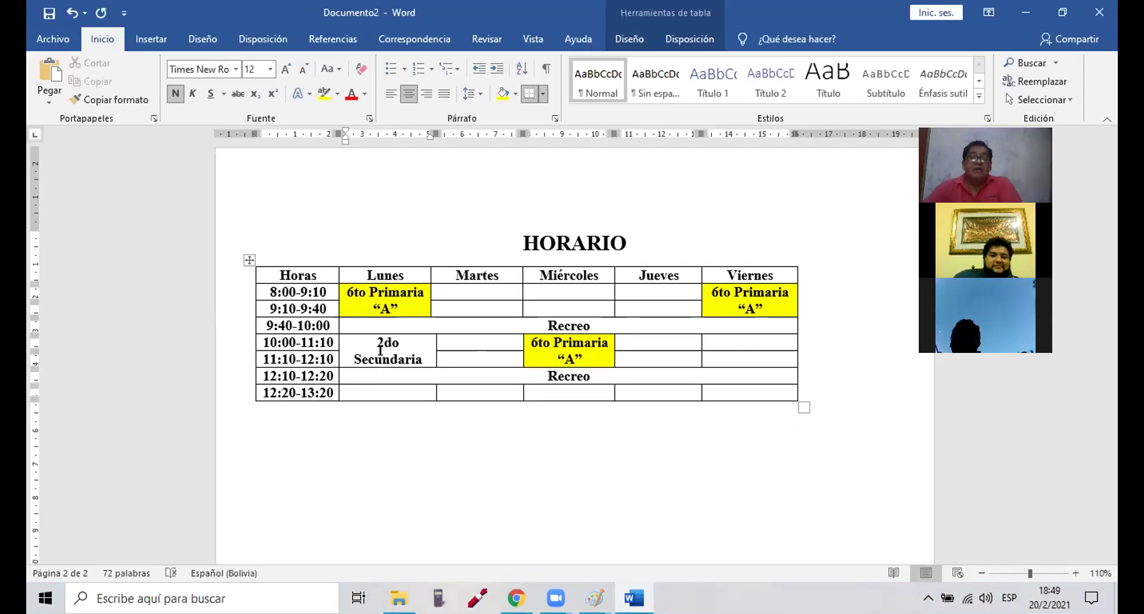
{"action": "left_click", "coordinate": [515, 94]}
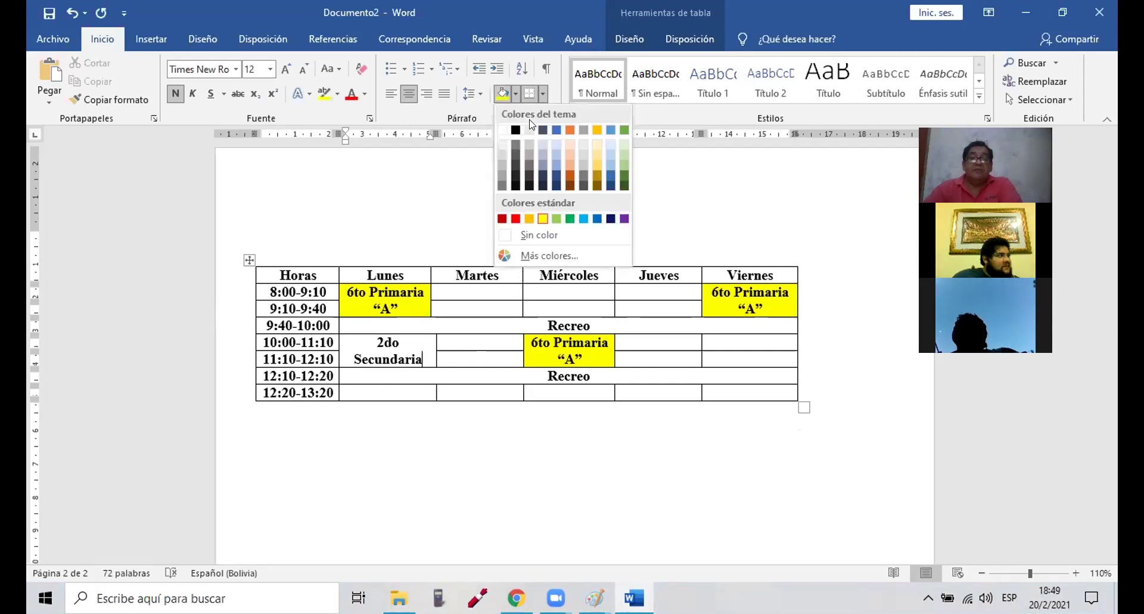
- Shade the 2do Secundaria cell light blue and set its vertical alignment to Centro
{"action": "left_click", "coordinate": [584, 219]}
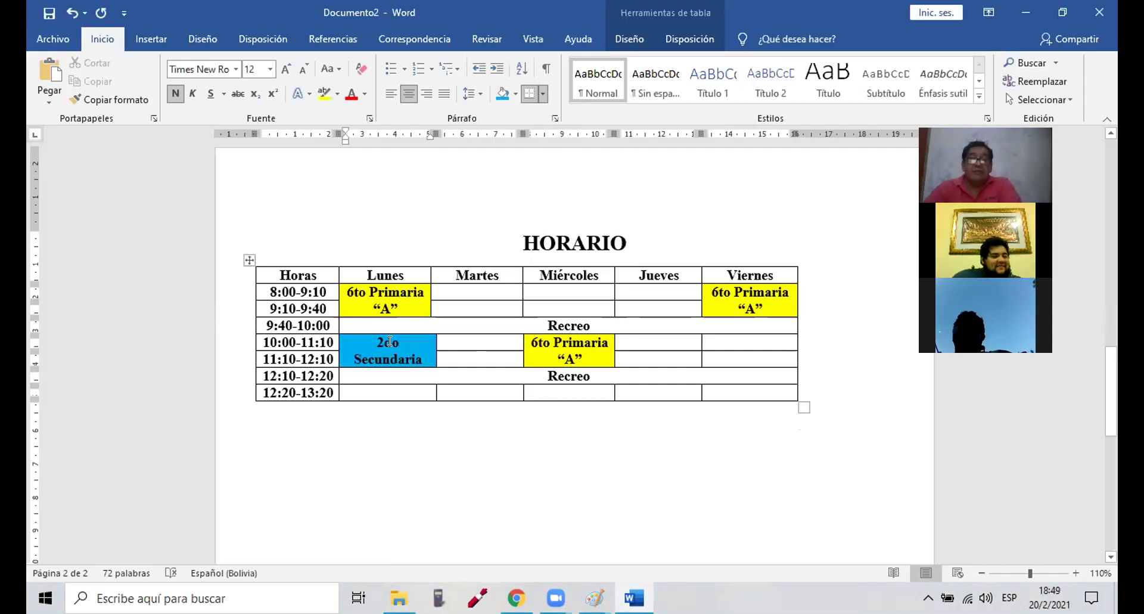
{"action": "right_click", "coordinate": [430, 337]}
{"action": "left_click", "coordinate": [439, 295]}
{"action": "left_click", "coordinate": [479, 247]}
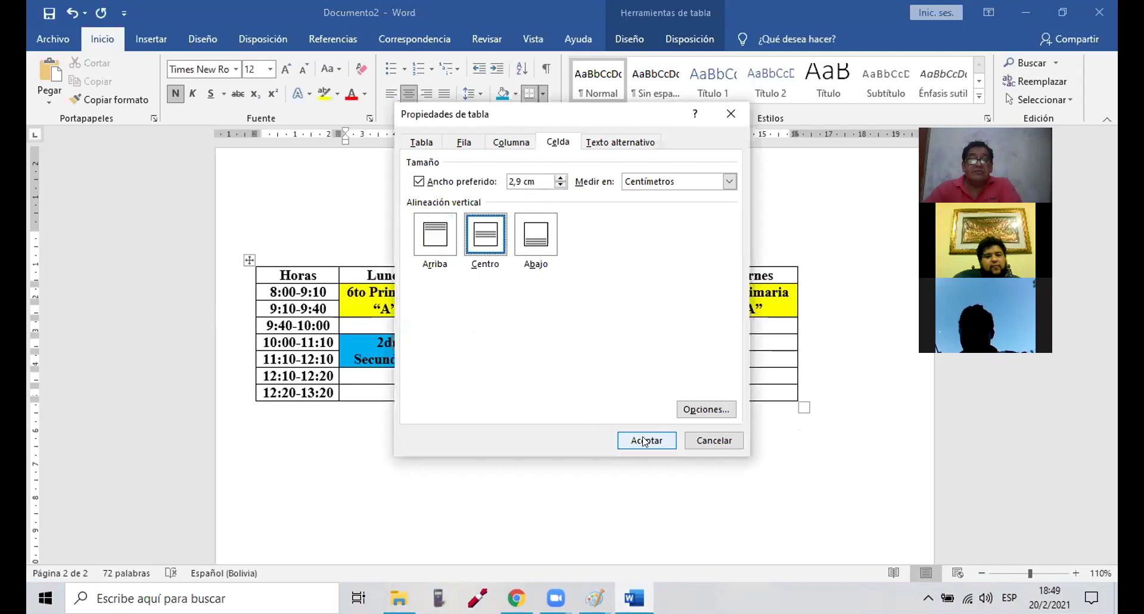
{"action": "key", "text": "Return"}
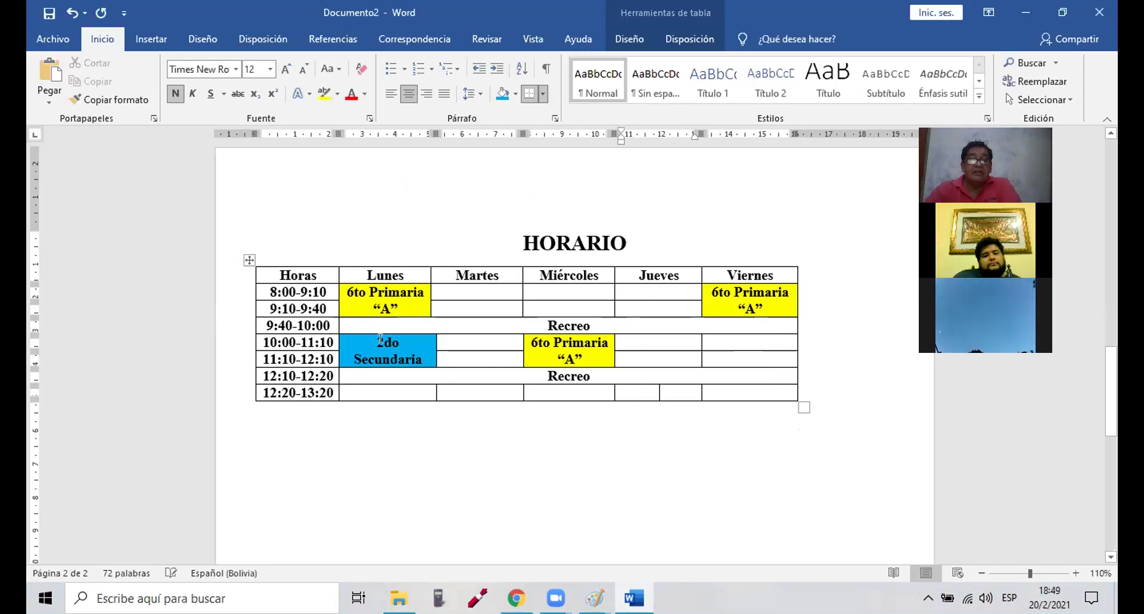
- Copy the 2do Secundaria text into the Jueves 12:20-13:20 cell
{"action": "left_click_drag", "start_coordinate": [395, 344], "coordinate": [416, 364]}
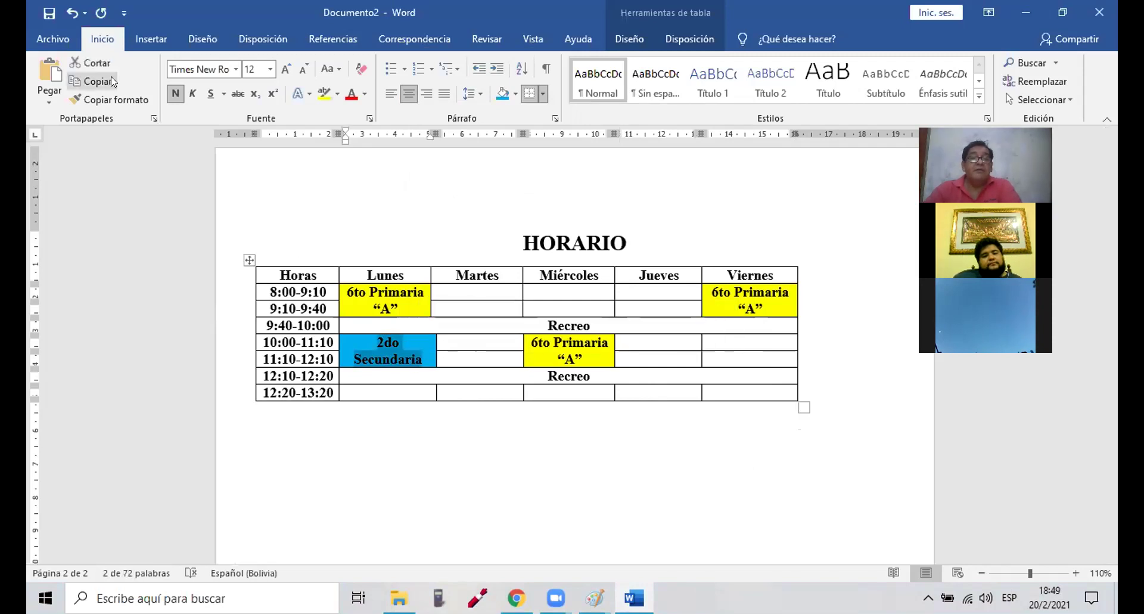
{"action": "left_click", "coordinate": [637, 392]}
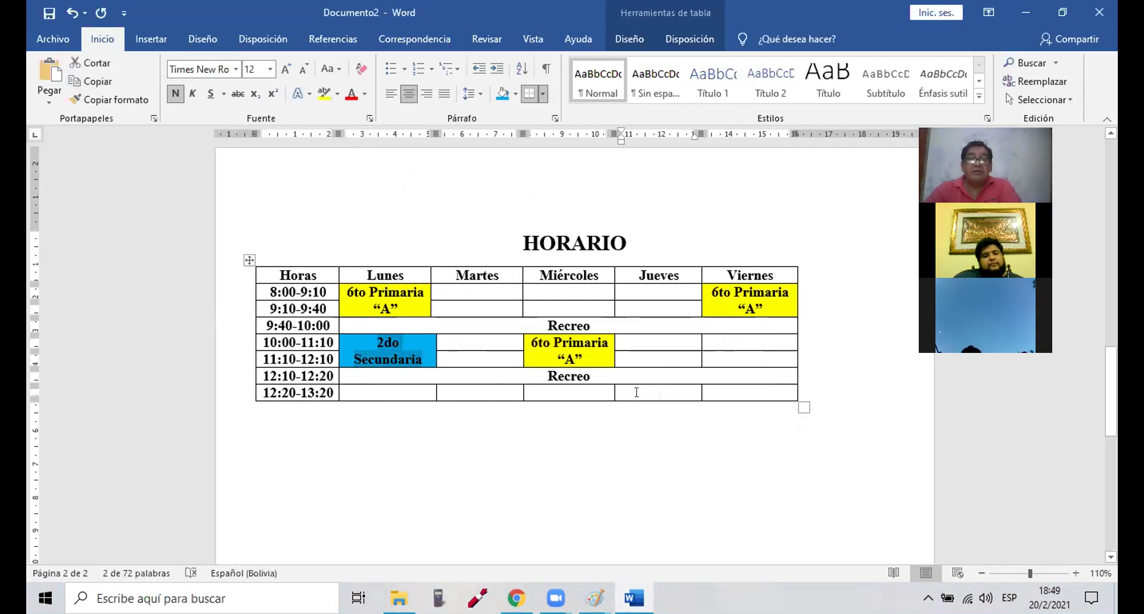
{"action": "left_click", "coordinate": [456, 237]}
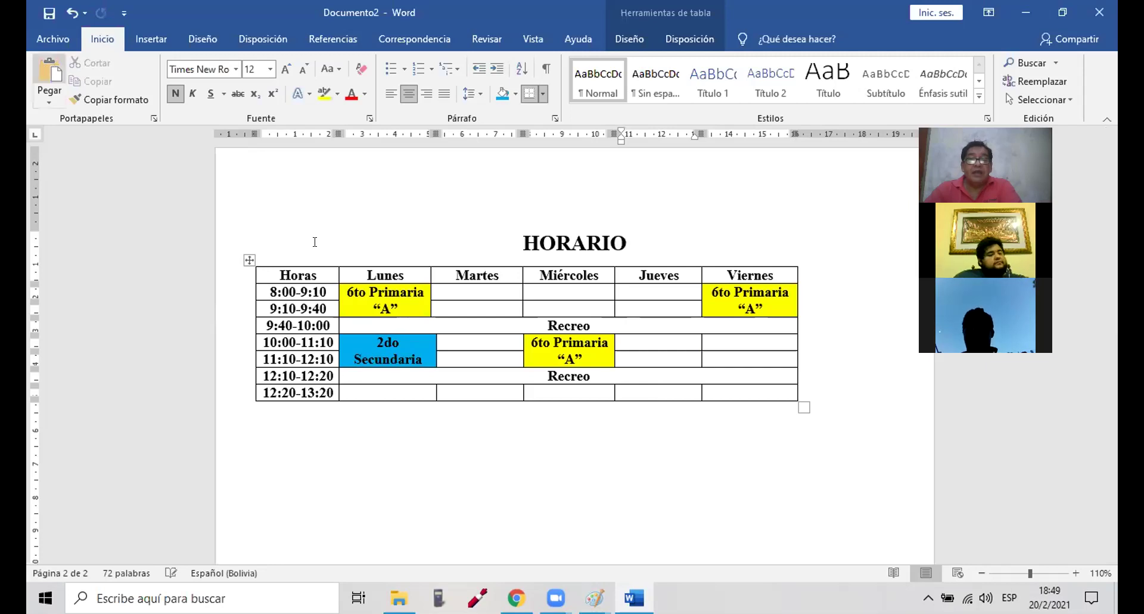
{"action": "left_click", "coordinate": [623, 386]}
{"action": "key", "text": "ctrl+v"}
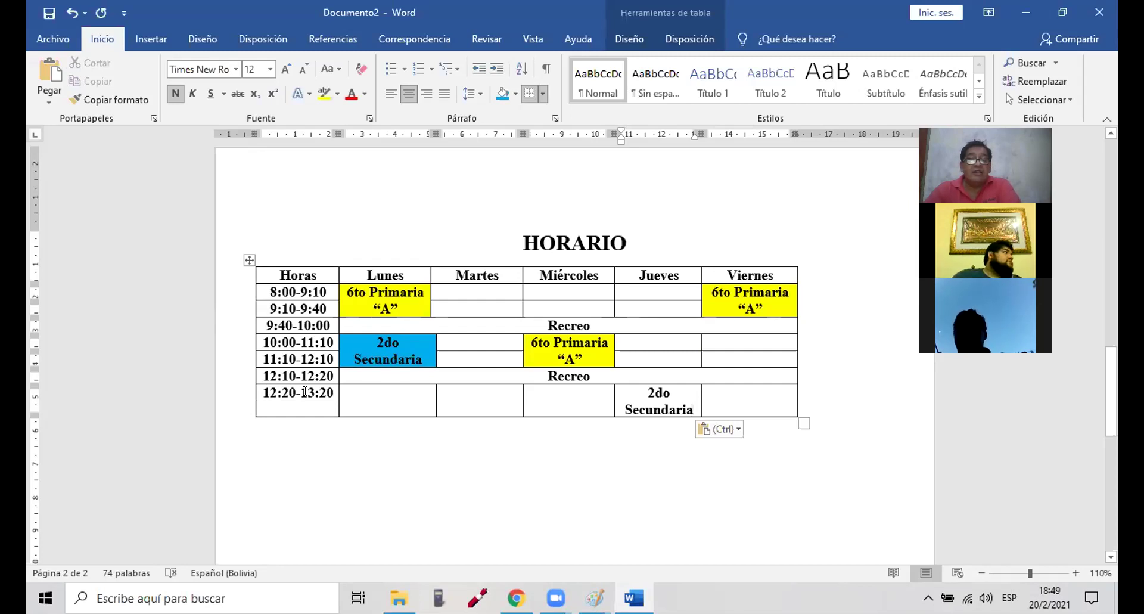
- Centre the Jueves 2do Secundaria cell vertically and shade it blue
{"action": "right_click", "coordinate": [305, 392]}
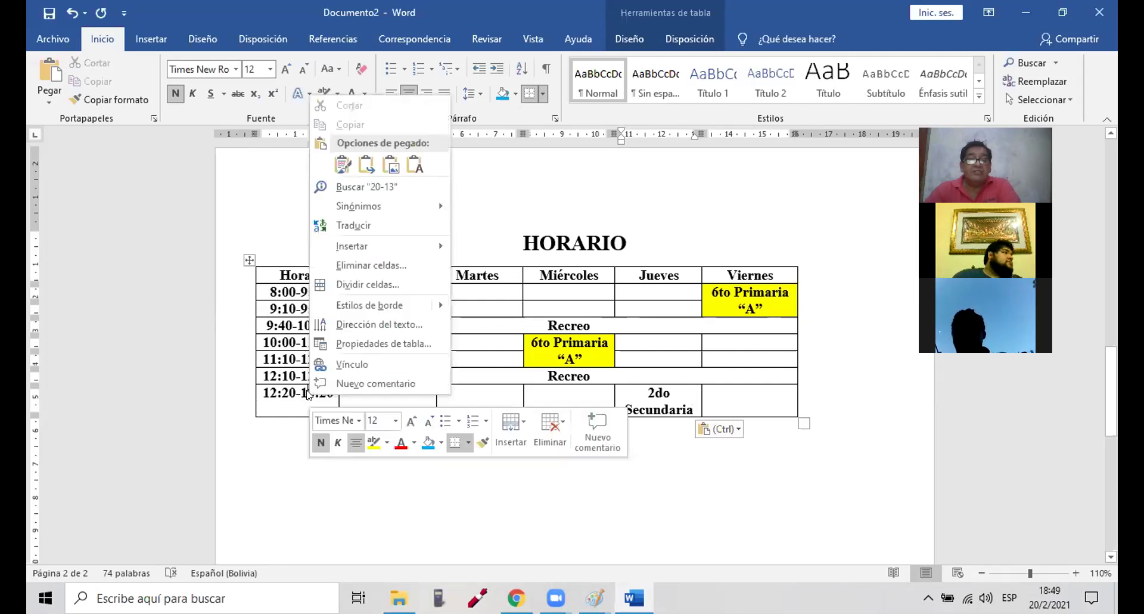
{"action": "left_click", "coordinate": [337, 344]}
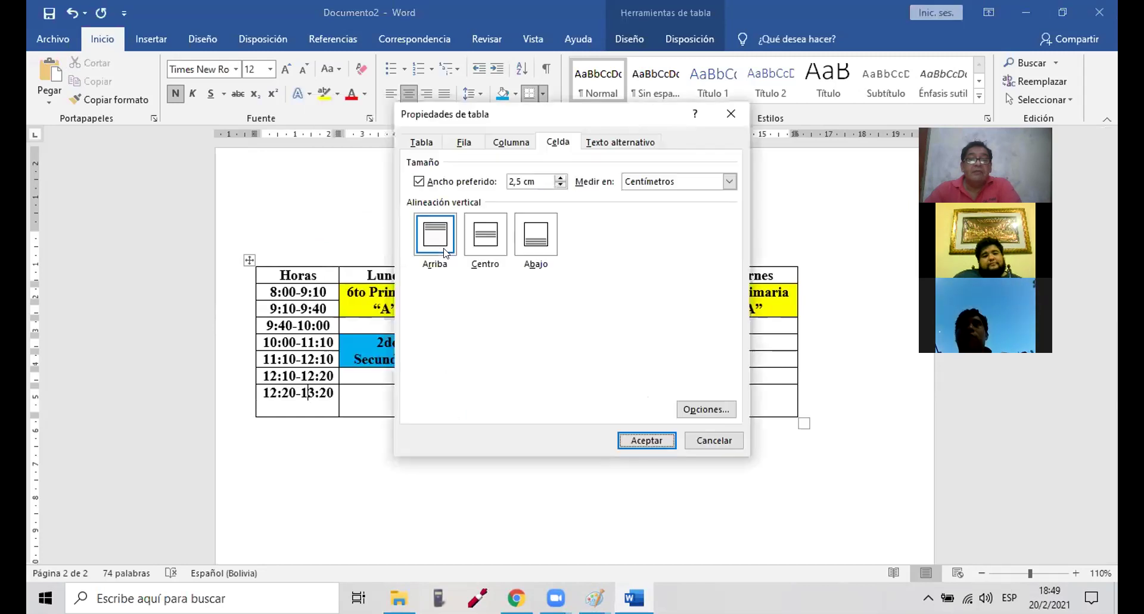
{"action": "left_click", "coordinate": [482, 237]}
{"action": "left_click", "coordinate": [646, 440]}
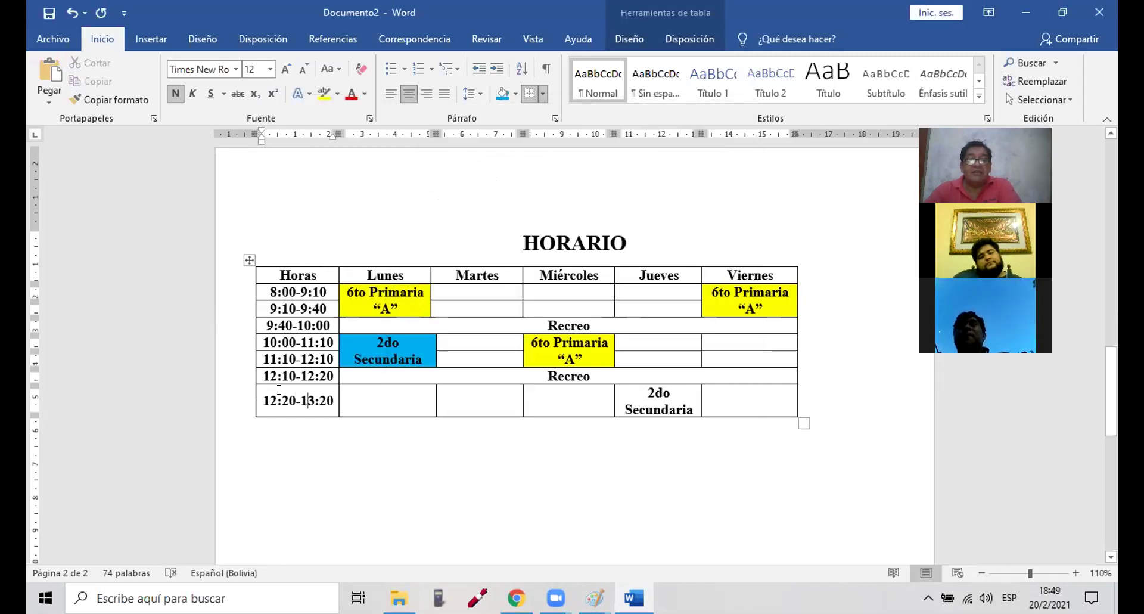
{"action": "left_click", "coordinate": [648, 399]}
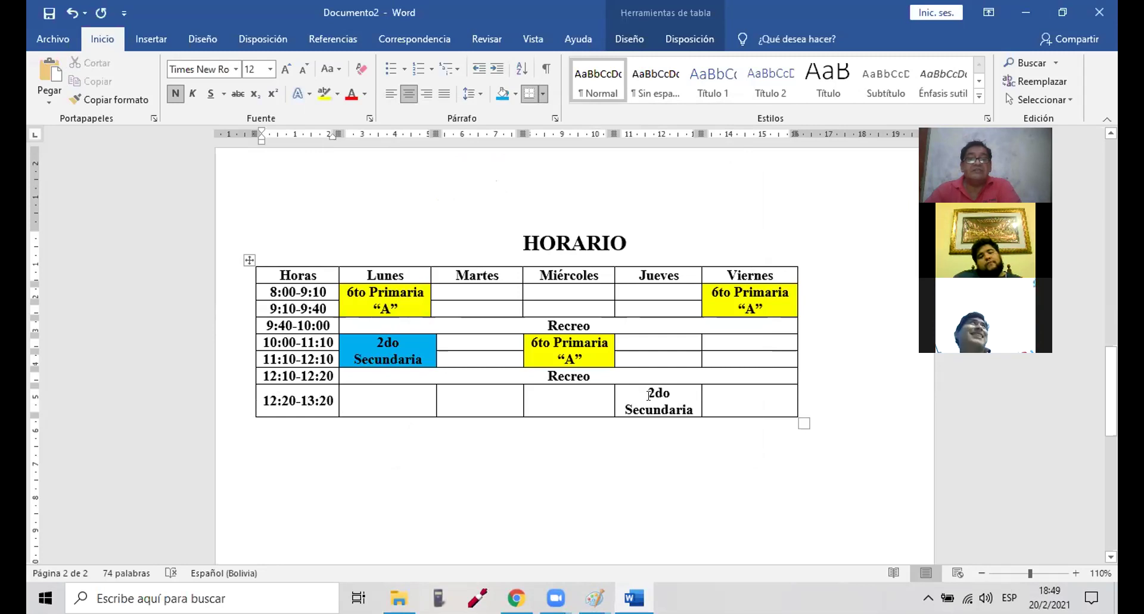
{"action": "left_click", "coordinate": [503, 93]}
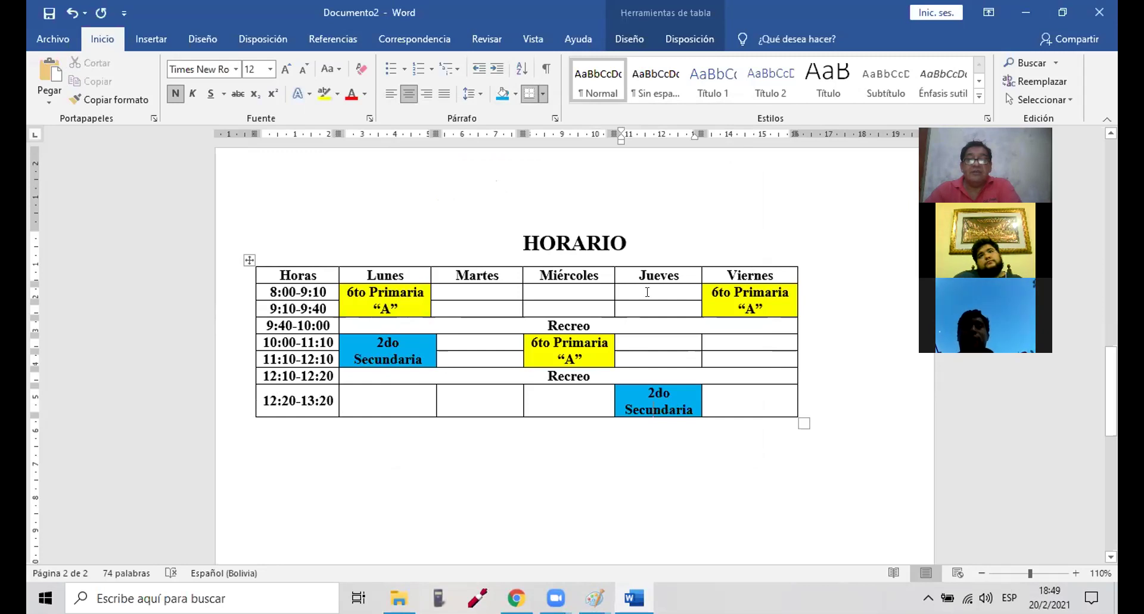
- Merge the Miércoles 8:00 and 9:10 cells into one
{"action": "left_click", "coordinate": [548, 292]}
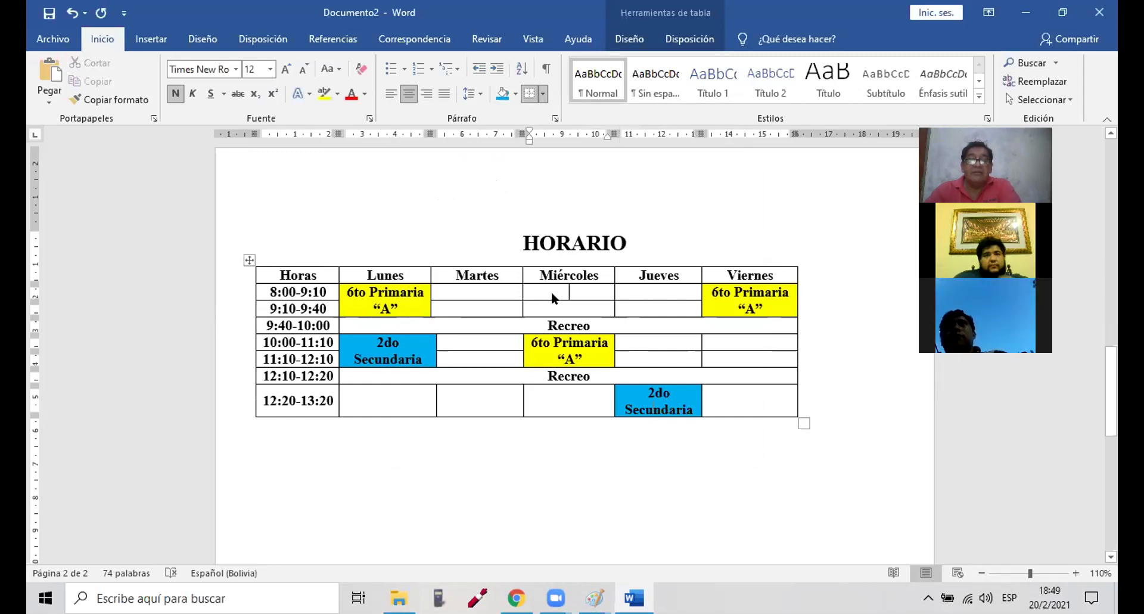
{"action": "left_click_drag", "start_coordinate": [552, 291], "coordinate": [550, 291]}
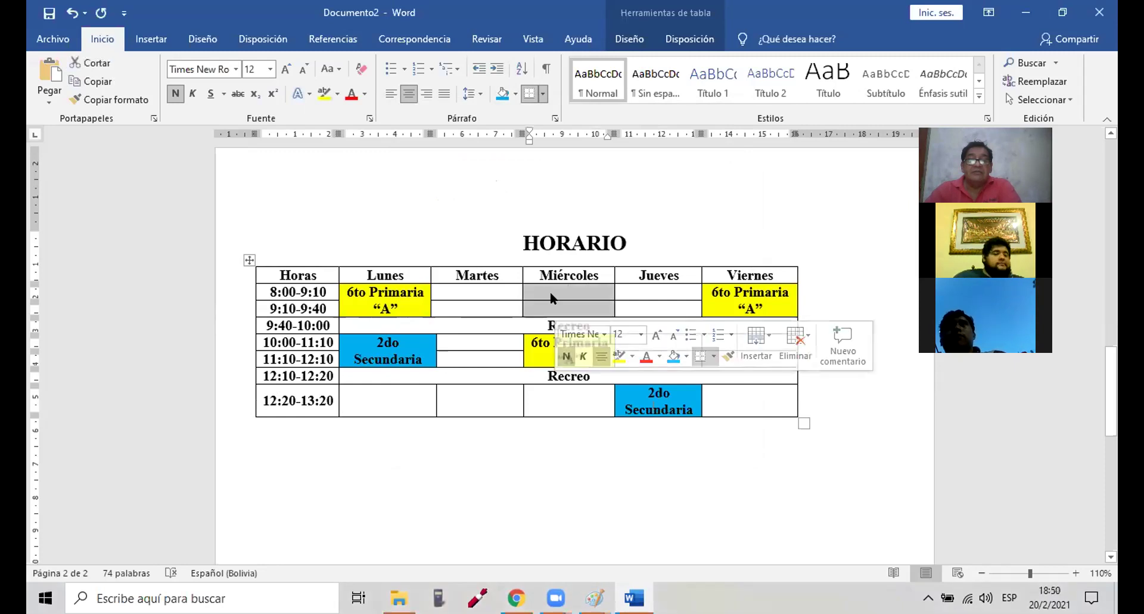
{"action": "key", "text": "shift+F10"}
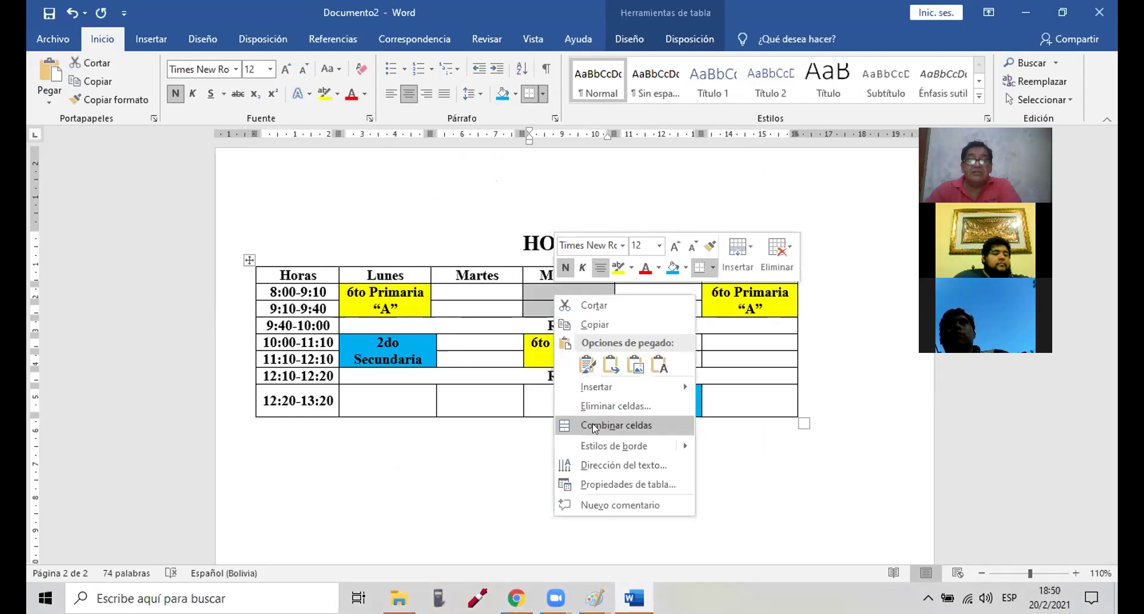
{"action": "left_click", "coordinate": [592, 423]}
- Paste 2do Secundaria into the merged Miércoles cell and shade it blue
{"action": "left_click_drag", "start_coordinate": [653, 396], "coordinate": [688, 405]}
{"action": "key", "text": "super+c"}
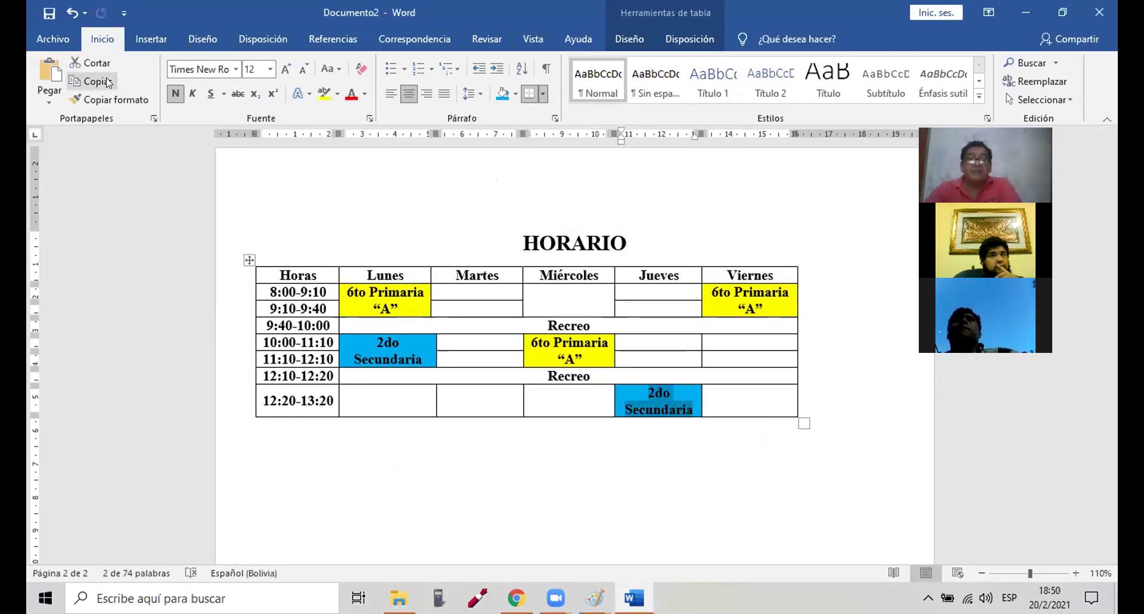
{"action": "left_click", "coordinate": [569, 292]}
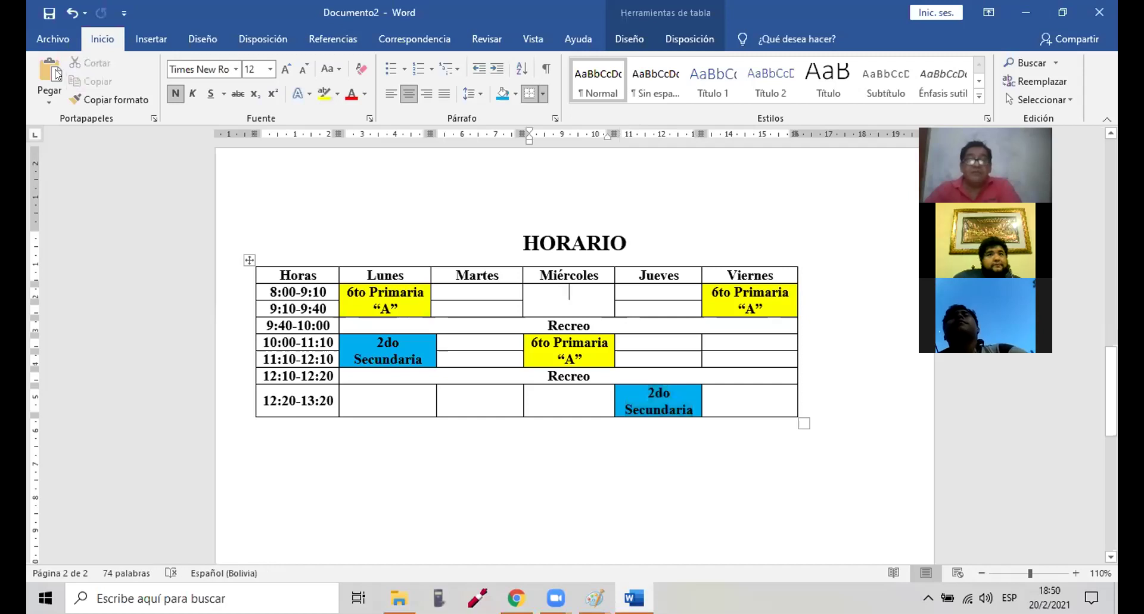
{"action": "left_click", "coordinate": [50, 75]}
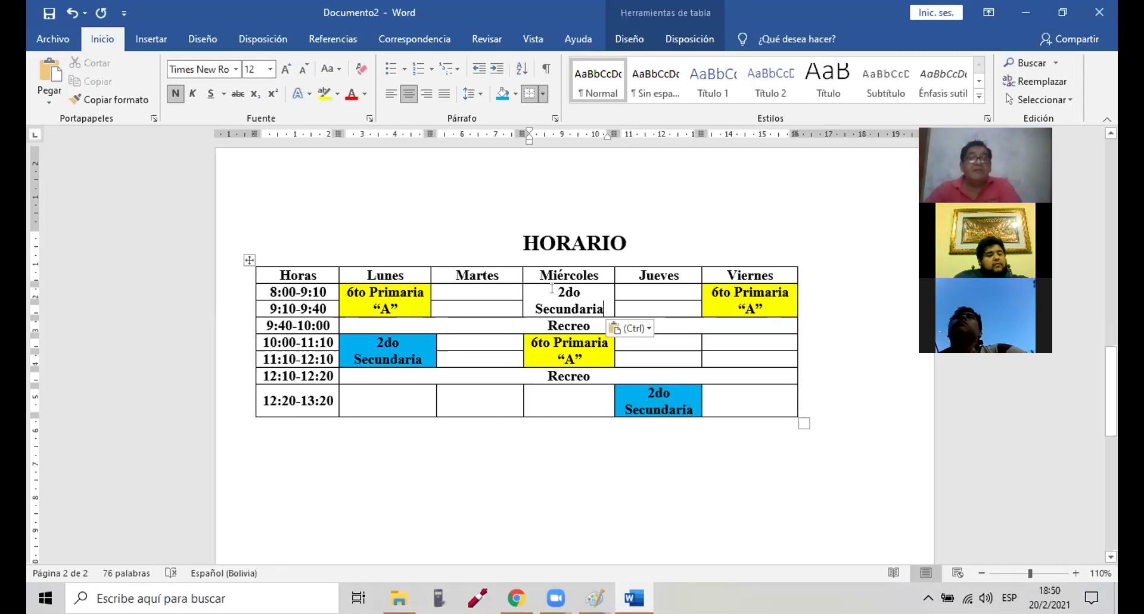
{"action": "key", "text": "shift+F10"}
{"action": "left_click", "coordinate": [630, 526]}
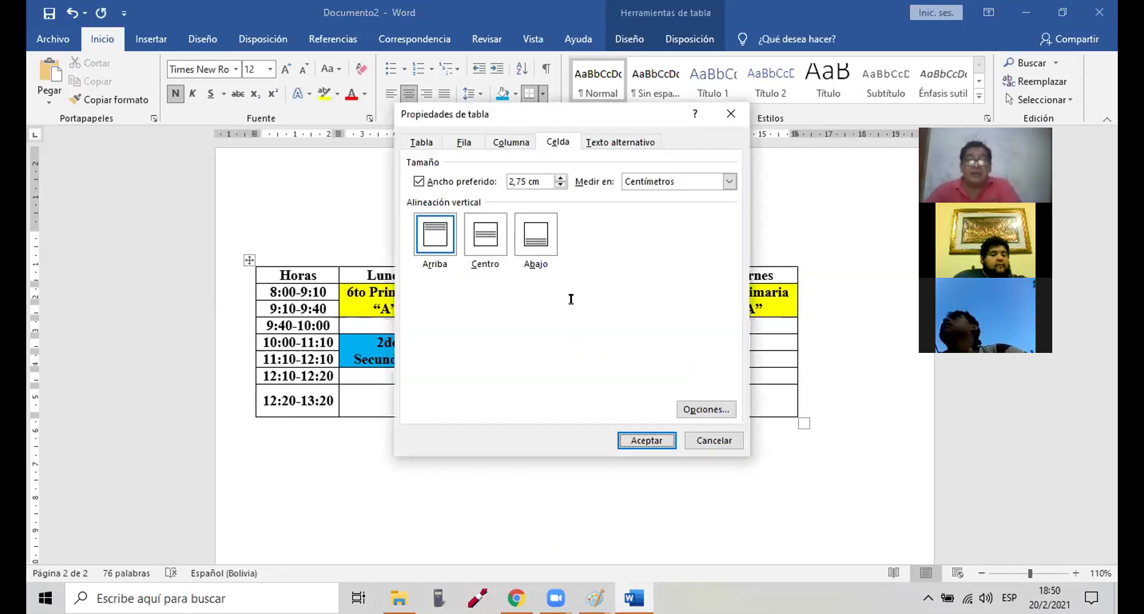
{"action": "key", "text": "Escape"}
{"action": "left_click", "coordinate": [502, 94]}
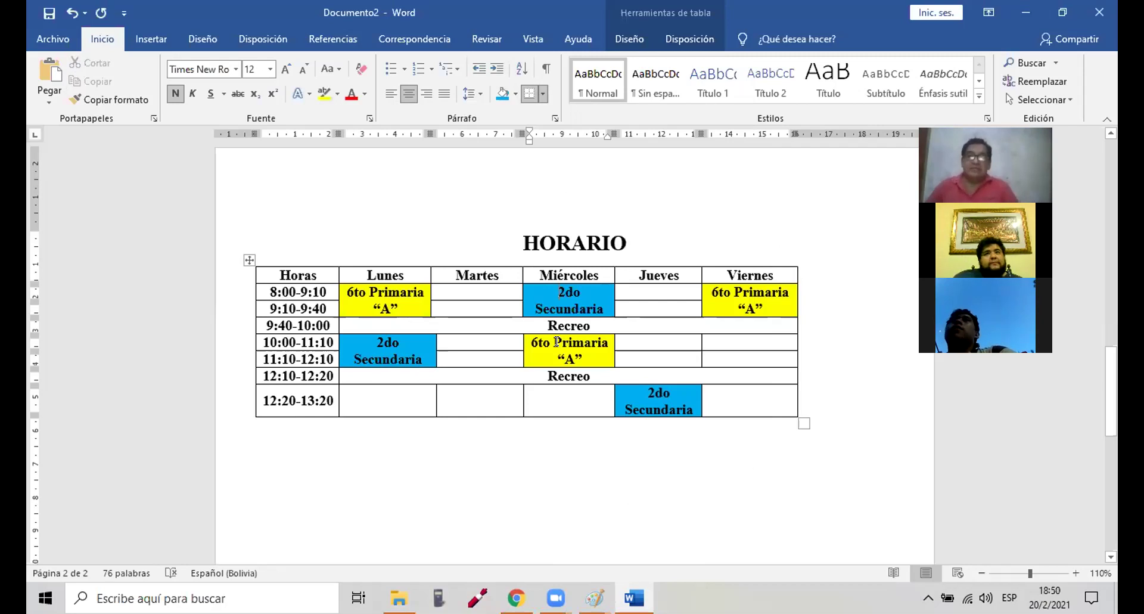
{"action": "left_click", "coordinate": [775, 266]}
- Shade the day header row of the timetable dark red
{"action": "triple_click", "coordinate": [315, 269]}
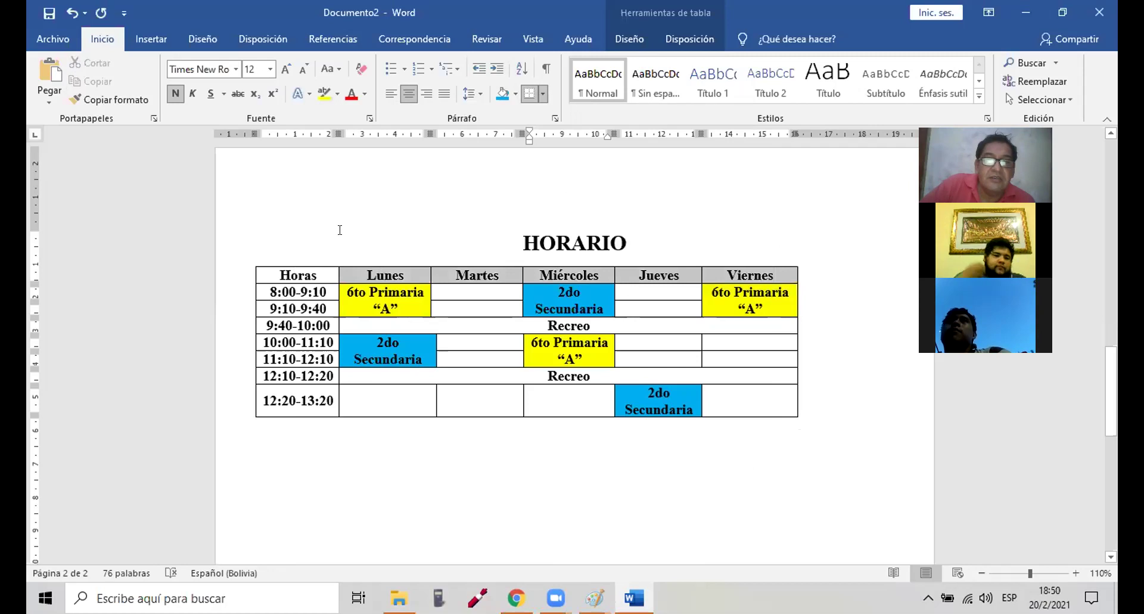
{"action": "left_click", "coordinate": [516, 95]}
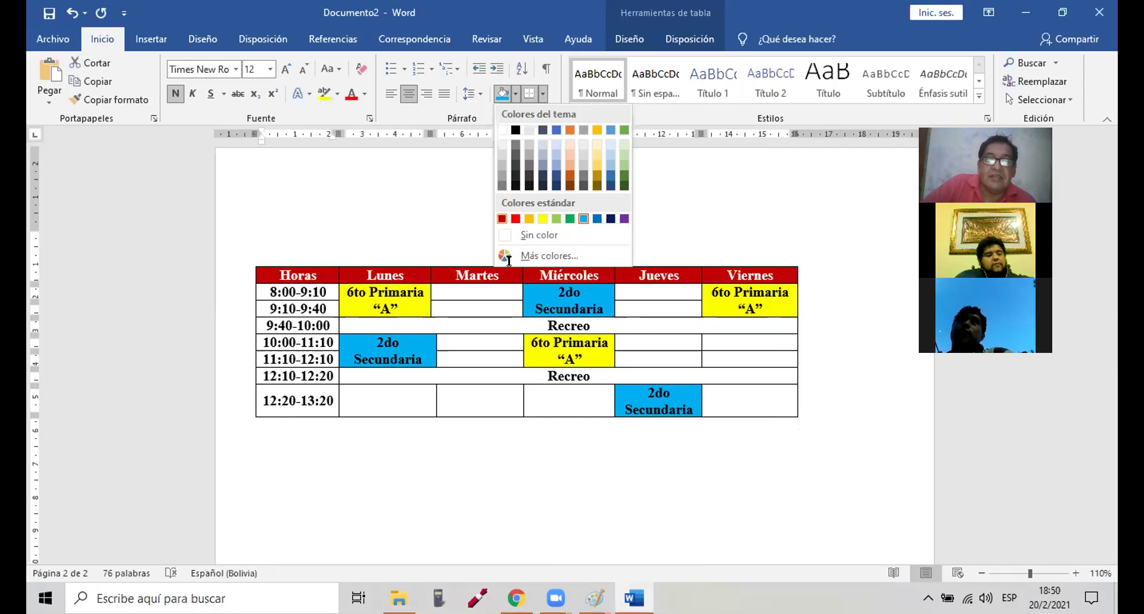
{"action": "left_click", "coordinate": [502, 219]}
{"action": "left_click", "coordinate": [595, 270]}
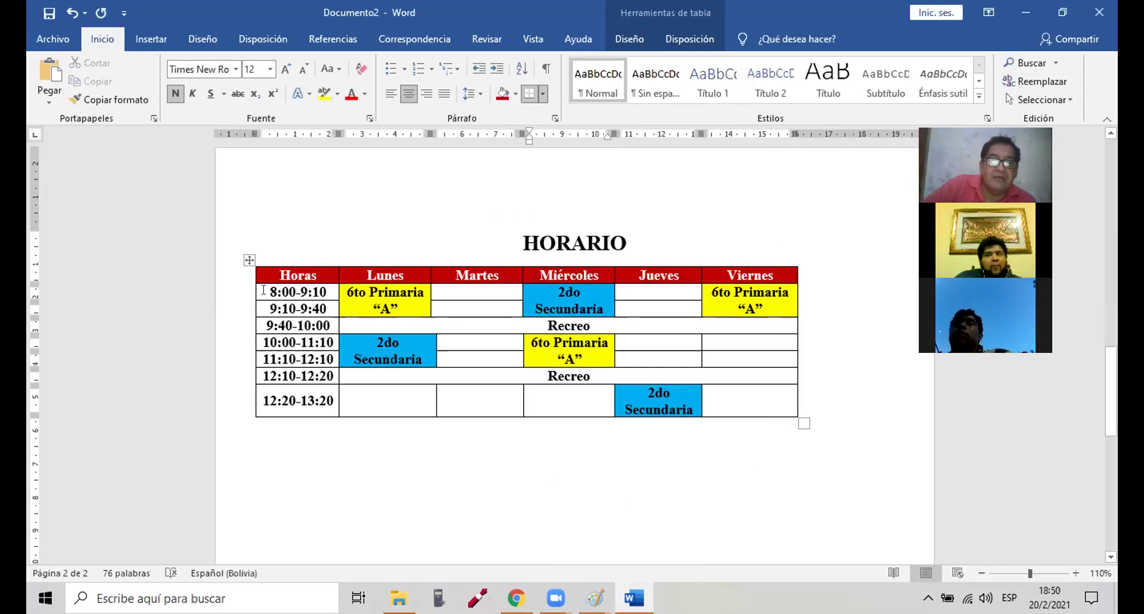
- Apply the same dark red shading to the Horas time-slot cells
{"action": "left_click_drag", "start_coordinate": [292, 380], "coordinate": [292, 405]}
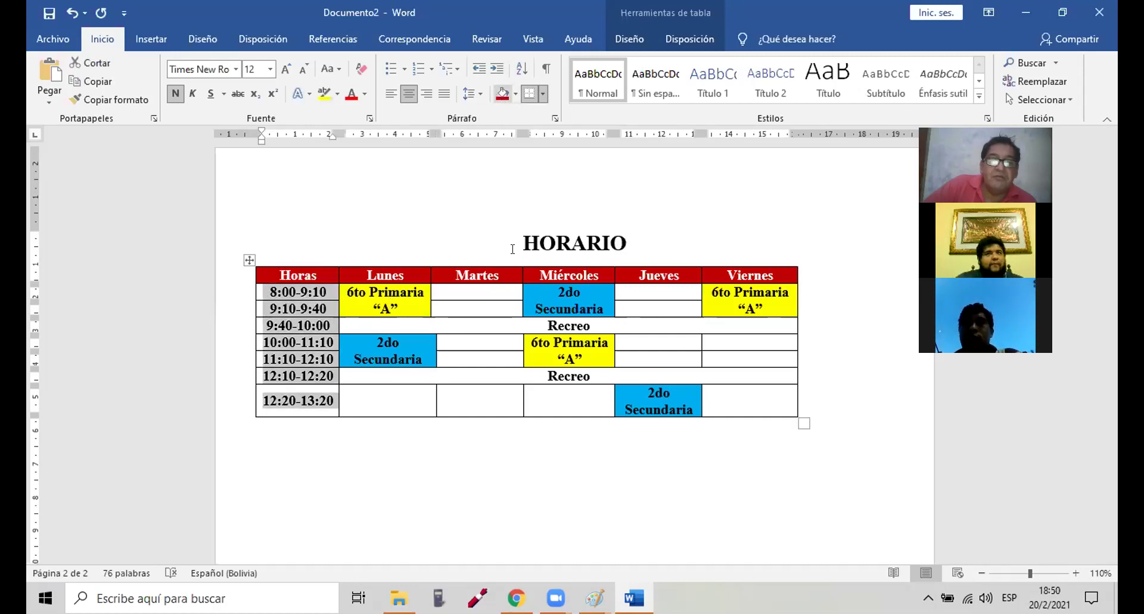
{"action": "left_click", "coordinate": [502, 93]}
{"action": "left_click", "coordinate": [497, 305]}
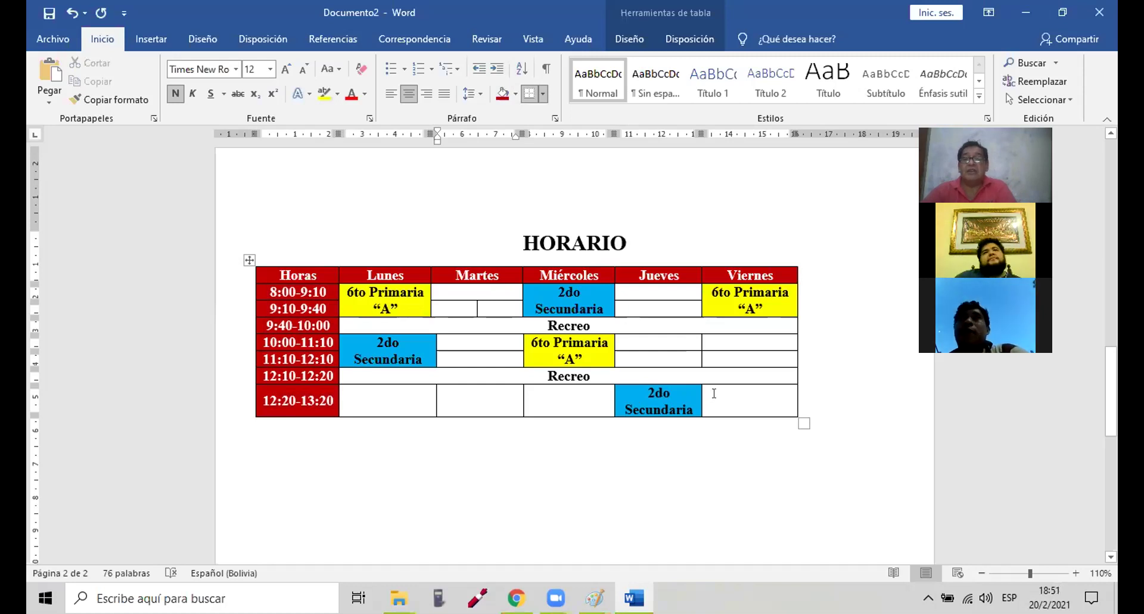
{"action": "scroll", "coordinate": [716, 301], "scroll_direction": "up", "scroll_amount": 1}
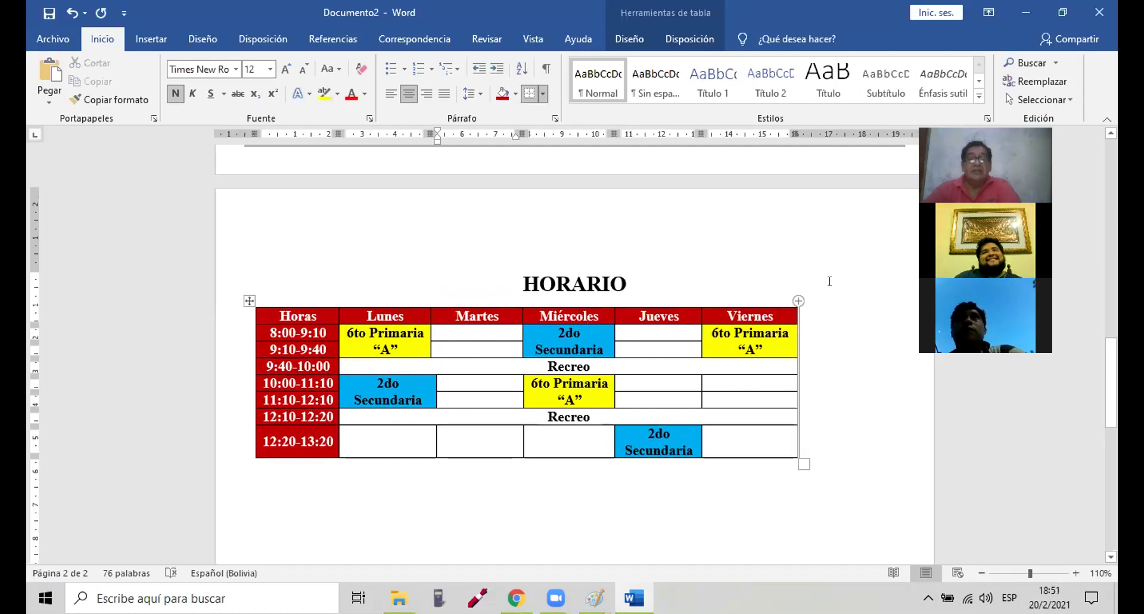
{"action": "left_click", "coordinate": [829, 281]}
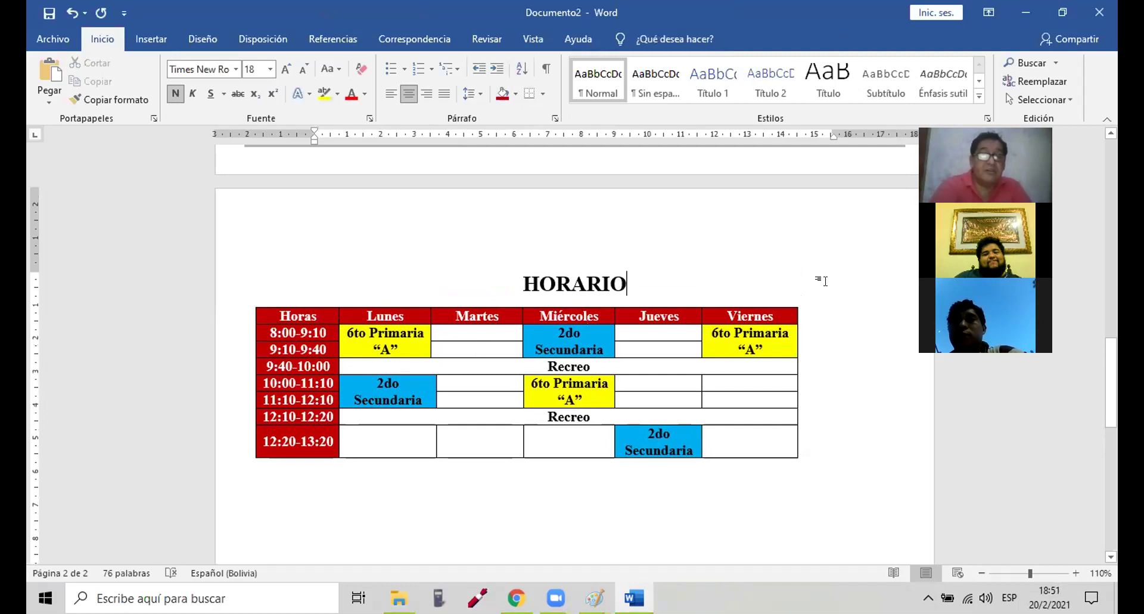
{"action": "key", "text": "ctrl+p"}
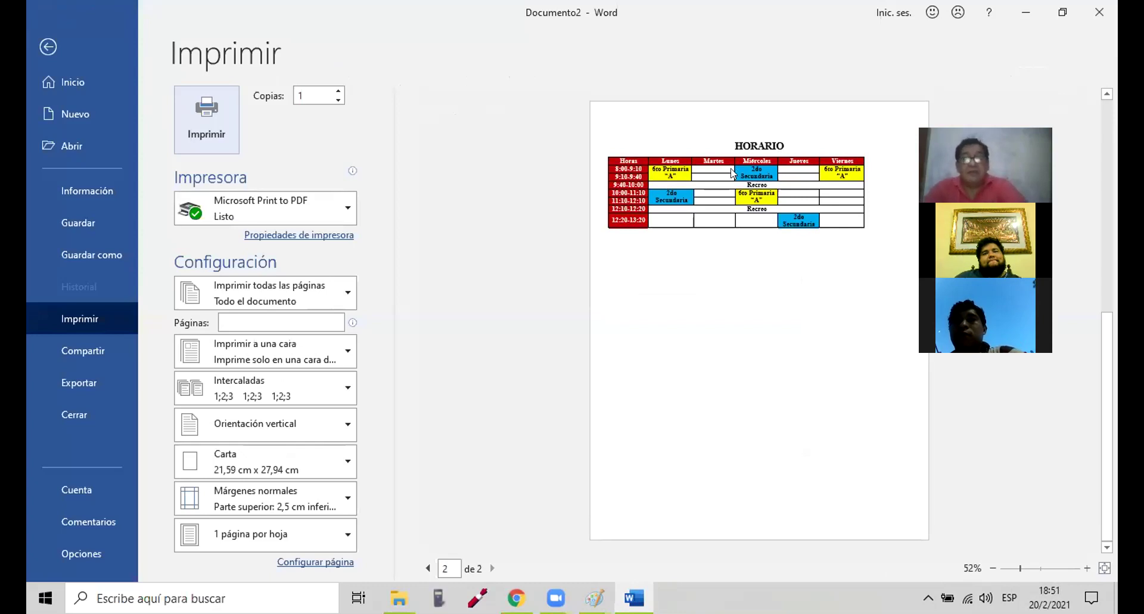
{"action": "key", "text": "Escape"}
{"action": "left_click", "coordinate": [360, 291]}
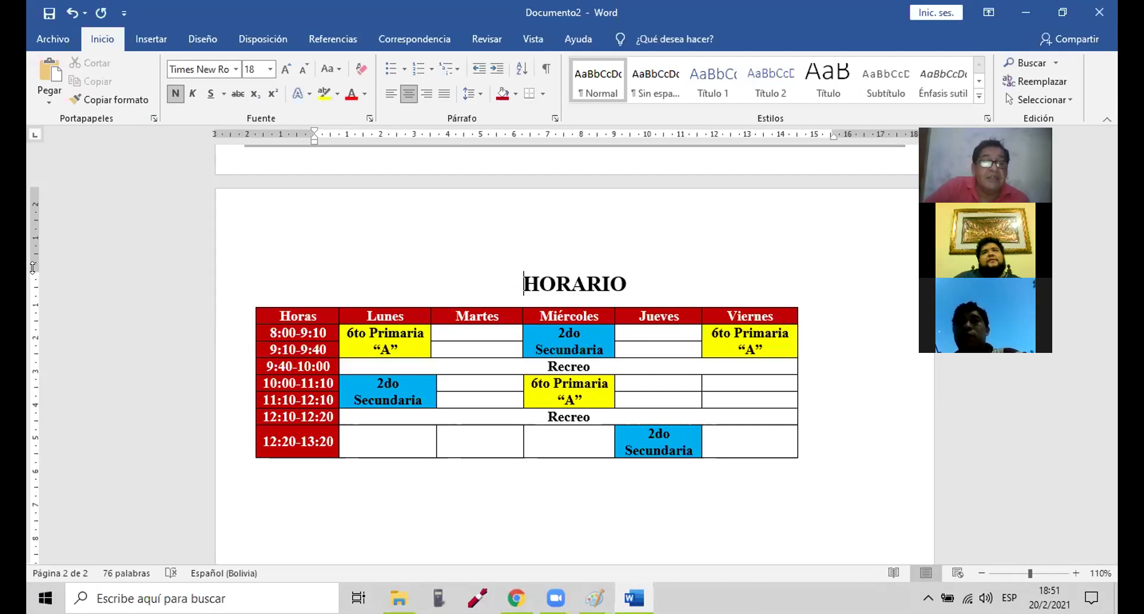
- Paste the computer picture at the start of the date line
{"action": "left_click_drag", "start_coordinate": [33, 267], "coordinate": [35, 301]}
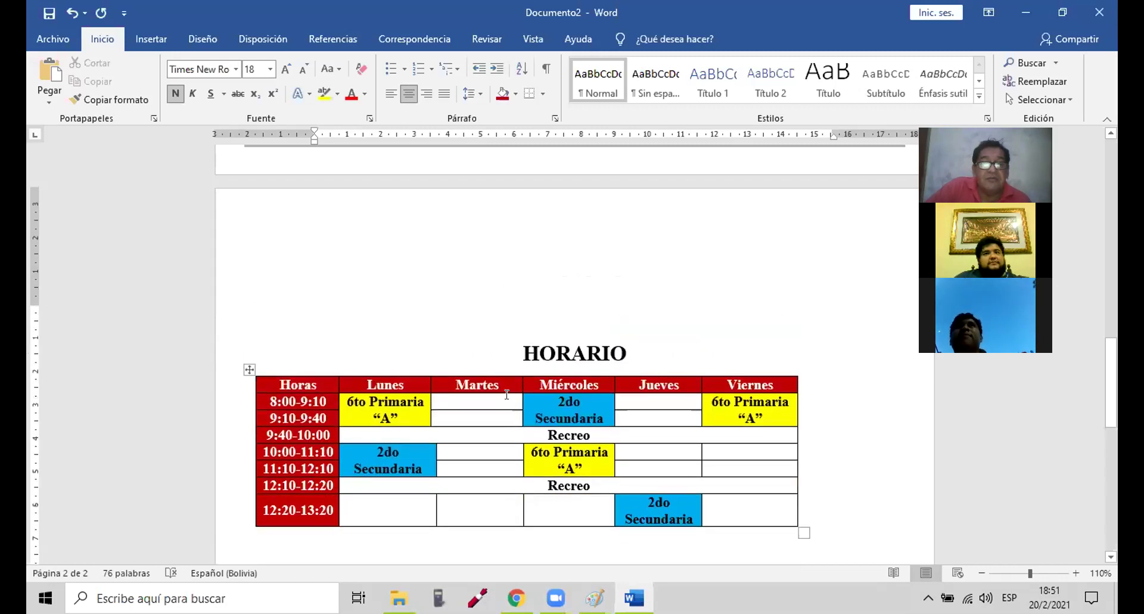
{"action": "left_click", "coordinate": [570, 275]}
{"action": "scroll", "coordinate": [552, 332], "scroll_direction": "up", "scroll_amount": 3}
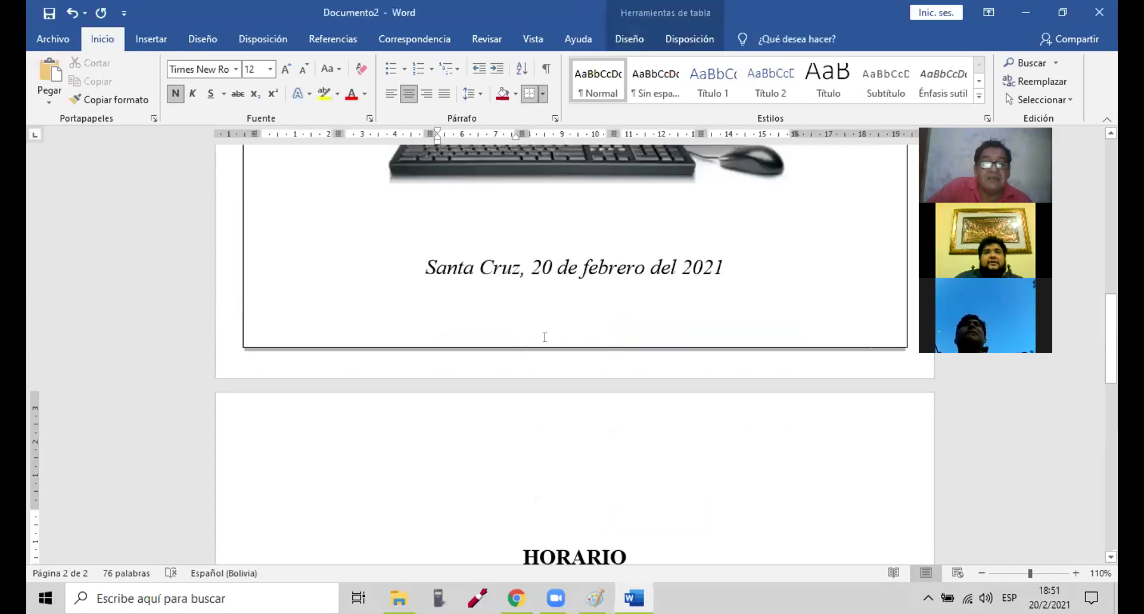
{"action": "scroll", "coordinate": [527, 319], "scroll_direction": "down", "scroll_amount": 3}
{"action": "left_click", "coordinate": [524, 312]}
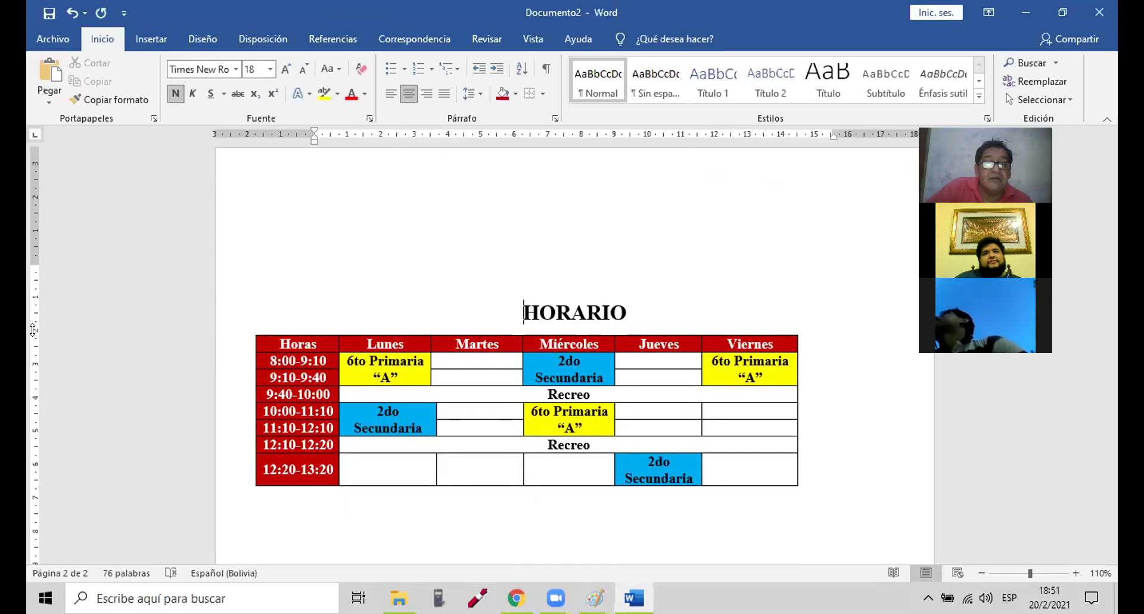
{"action": "scroll", "coordinate": [502, 366], "scroll_direction": "up", "scroll_amount": 1}
{"action": "scroll", "coordinate": [501, 365], "scroll_direction": "up", "scroll_amount": 1}
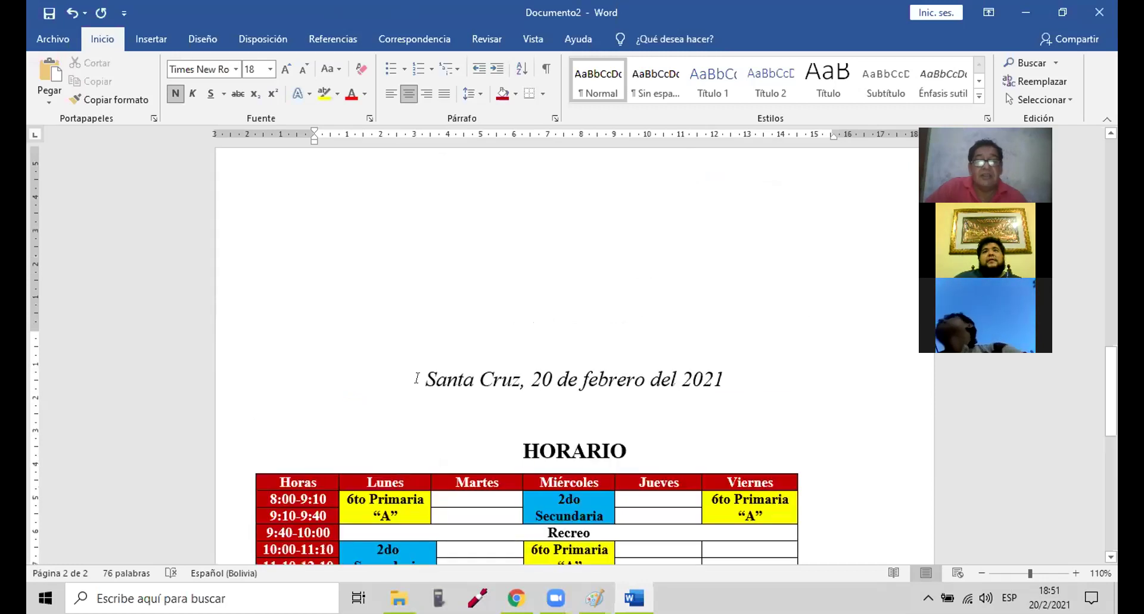
{"action": "left_click", "coordinate": [425, 378]}
{"action": "key", "text": "ctrl+v"}
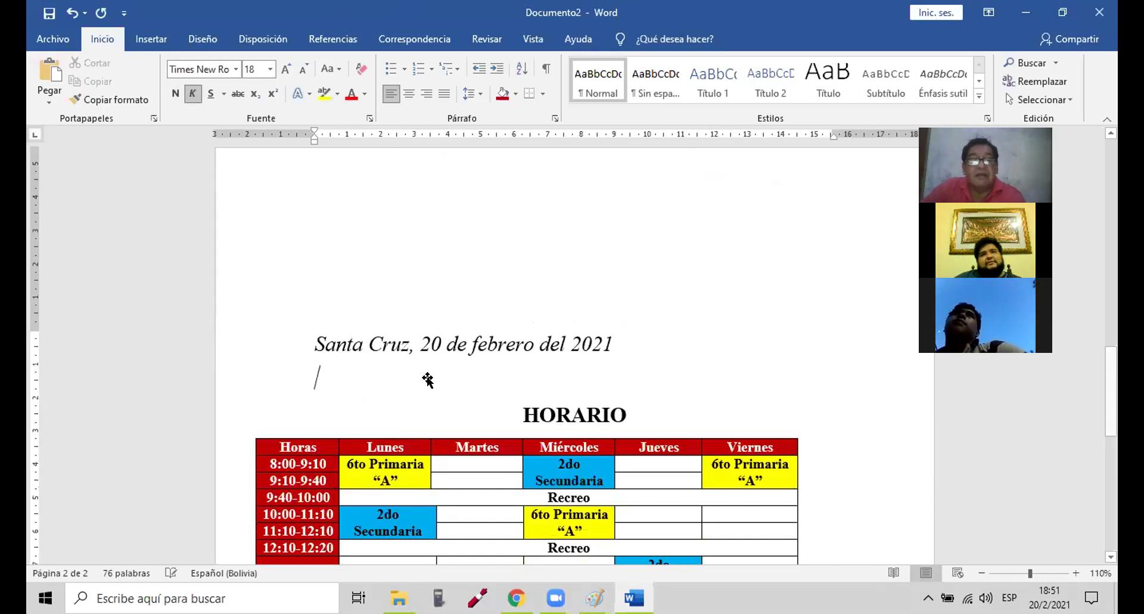
- Add blank lines below the date until HORARIO and the table move onto page 3
{"action": "scroll", "coordinate": [525, 349], "scroll_direction": "down", "scroll_amount": 3}
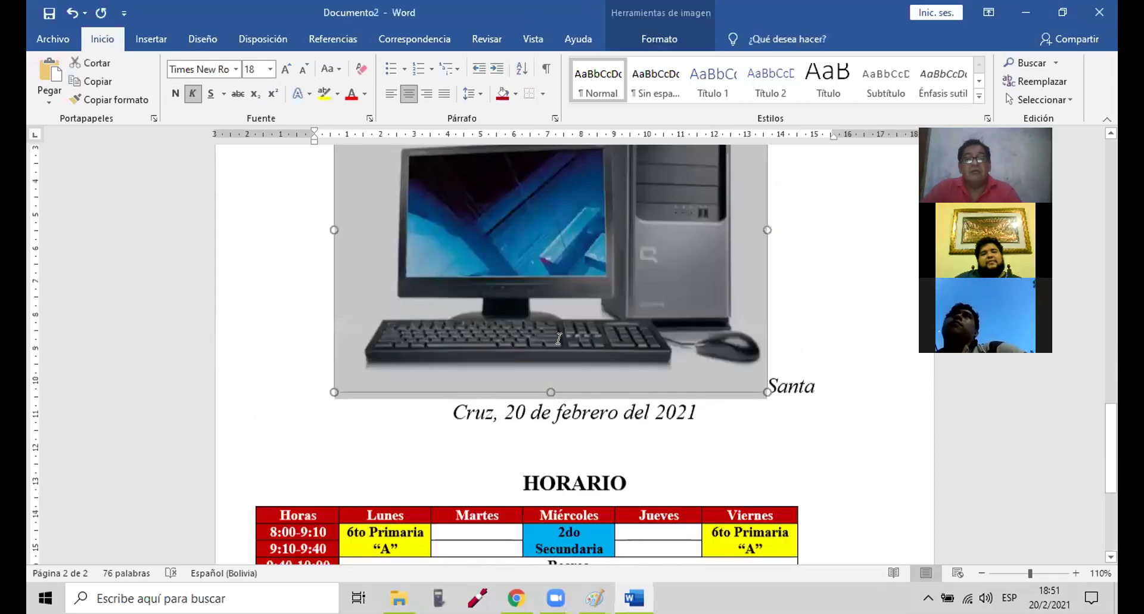
{"action": "left_click", "coordinate": [558, 339]}
{"action": "key", "text": "Return"}
{"action": "key", "text": "Return"}
{"action": "key", "text": "Up"}
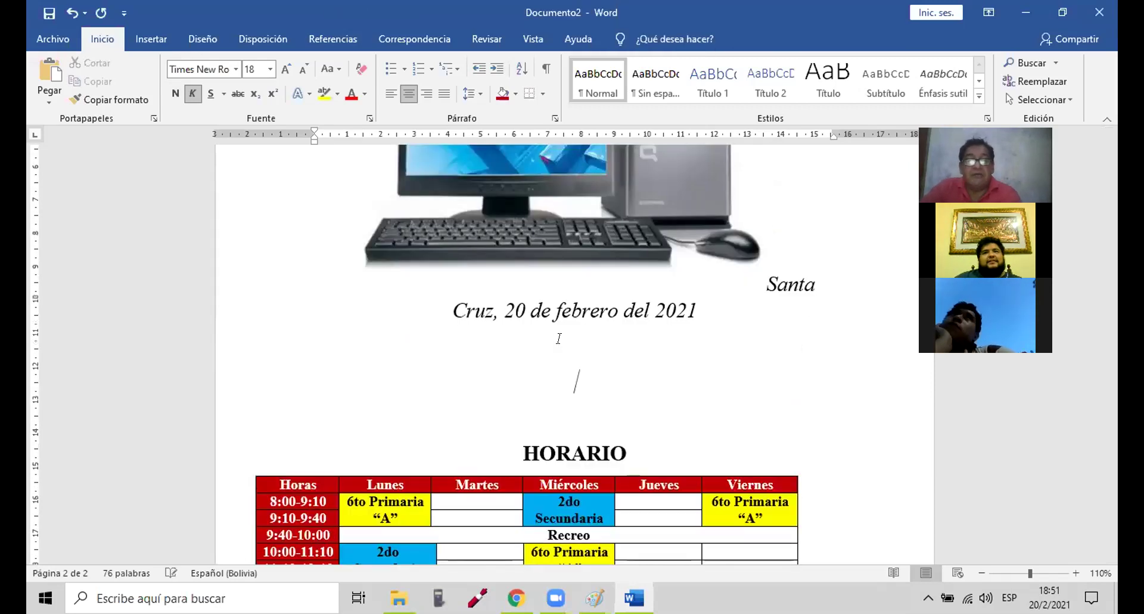
{"action": "key", "text": "Return"}
{"action": "scroll", "coordinate": [560, 338], "scroll_direction": "down", "scroll_amount": 3}
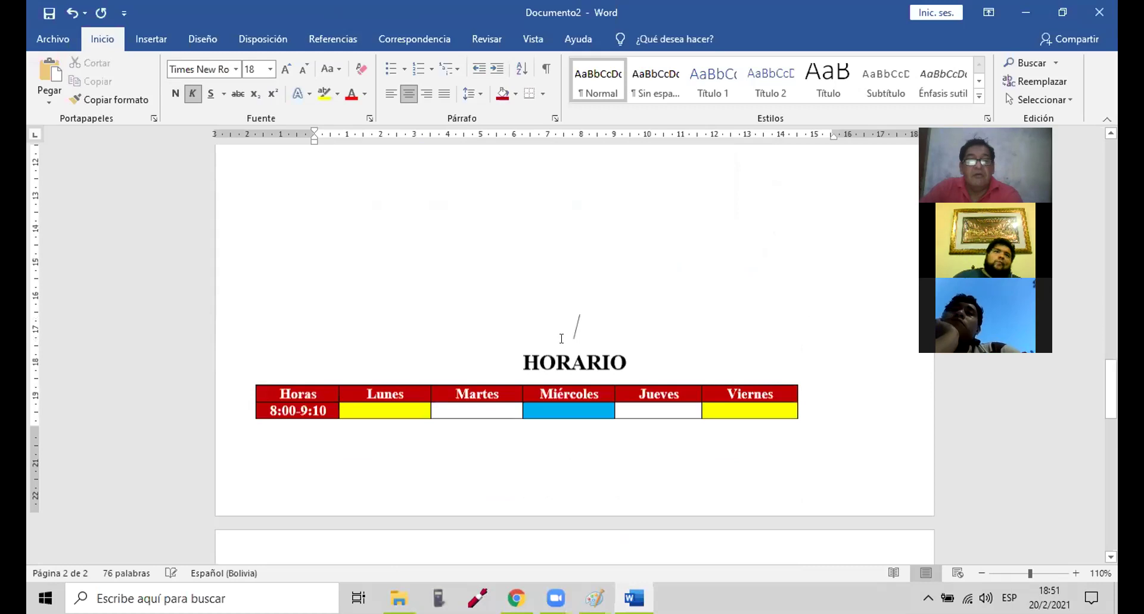
{"action": "key", "text": "Return"}
{"action": "scroll", "coordinate": [561, 338], "scroll_direction": "down", "scroll_amount": 2}
{"action": "key", "text": "Return"}
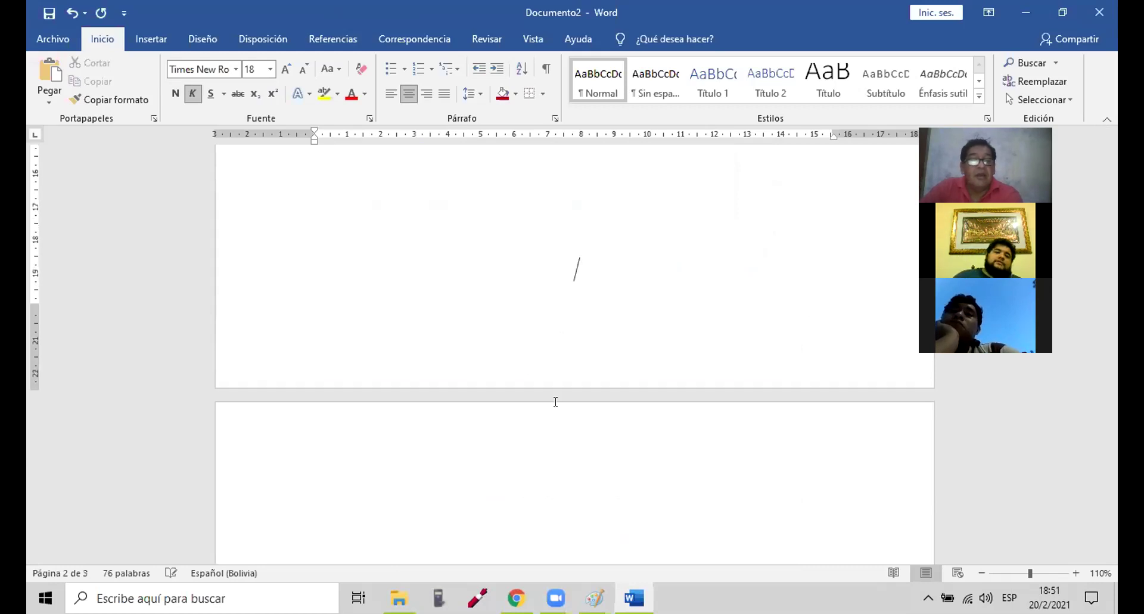
{"action": "scroll", "coordinate": [630, 158], "scroll_direction": "down", "scroll_amount": 2}
{"action": "scroll", "coordinate": [683, 197], "scroll_direction": "down", "scroll_amount": 1}
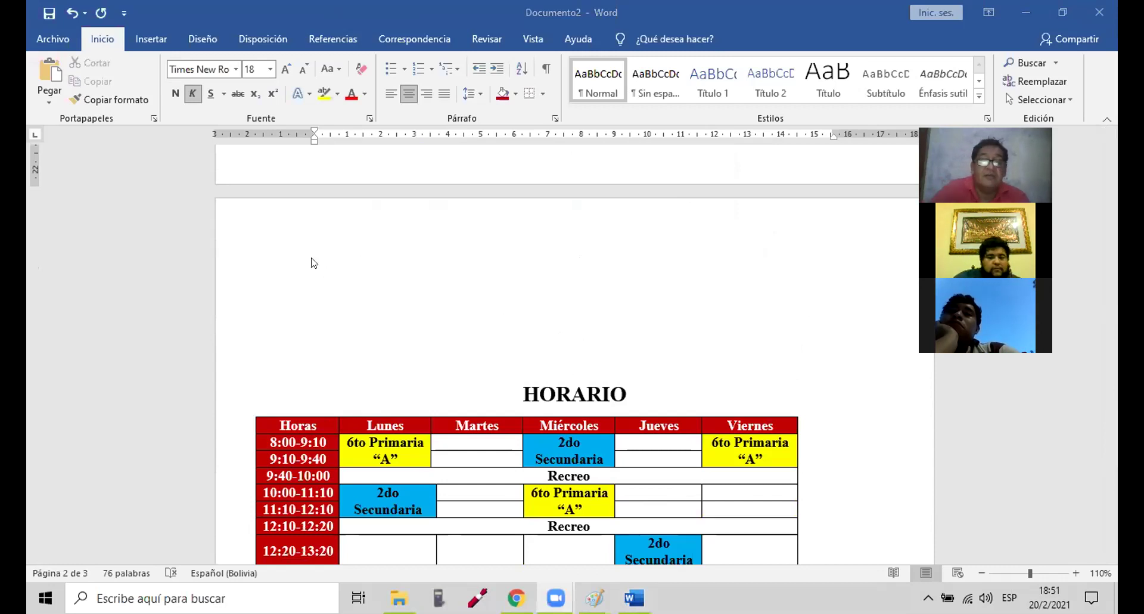
- Check the page layout in print preview, then return to editing
{"action": "left_click", "coordinate": [448, 364]}
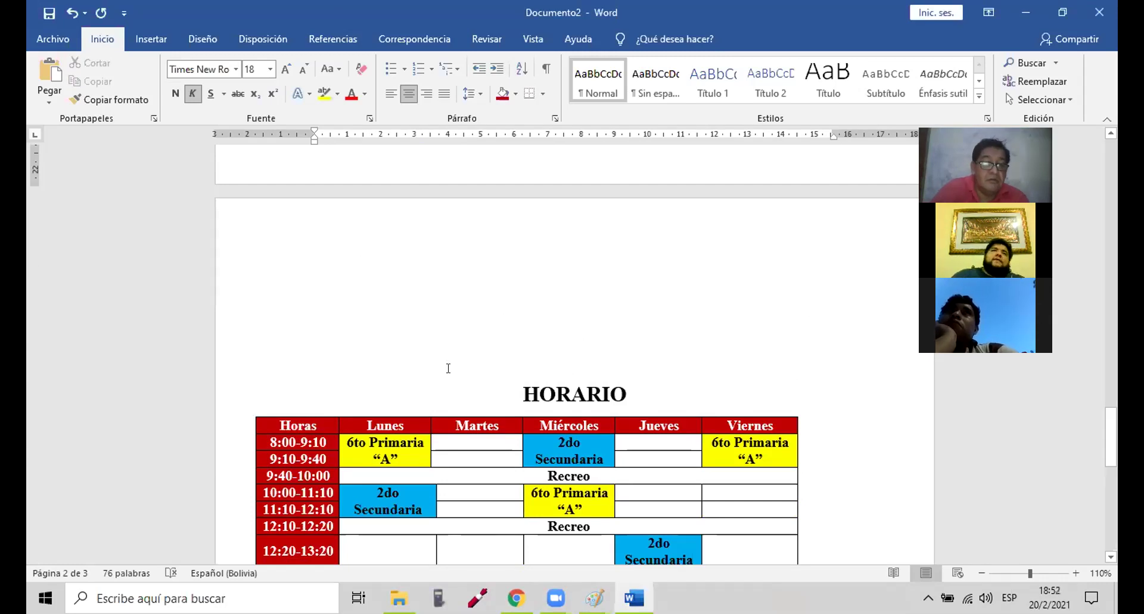
{"action": "left_click", "coordinate": [448, 367]}
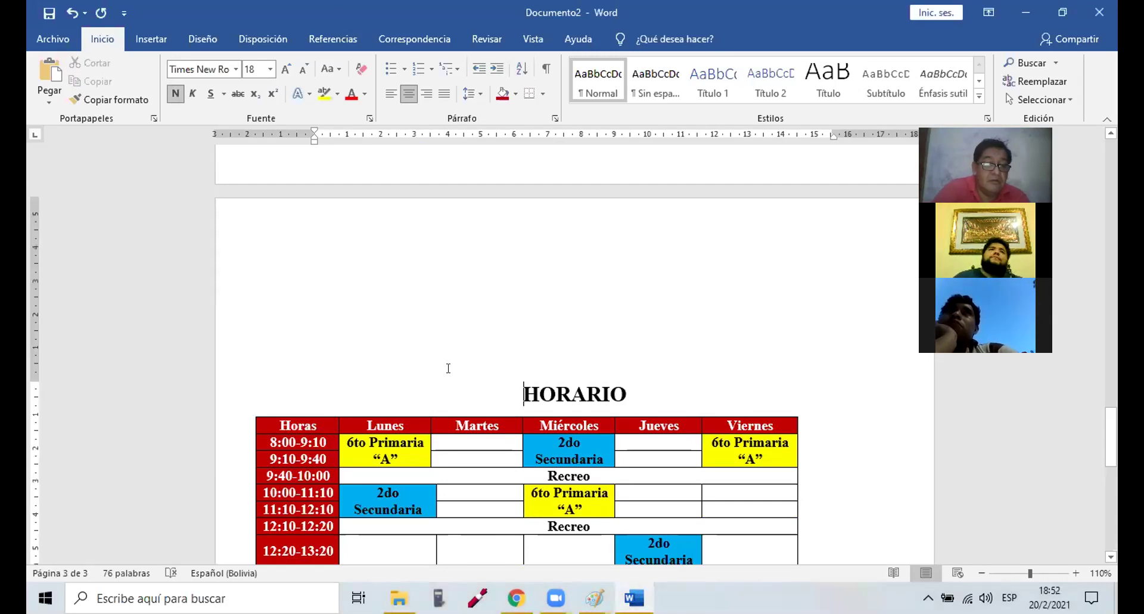
{"action": "key", "text": "ctrl+p"}
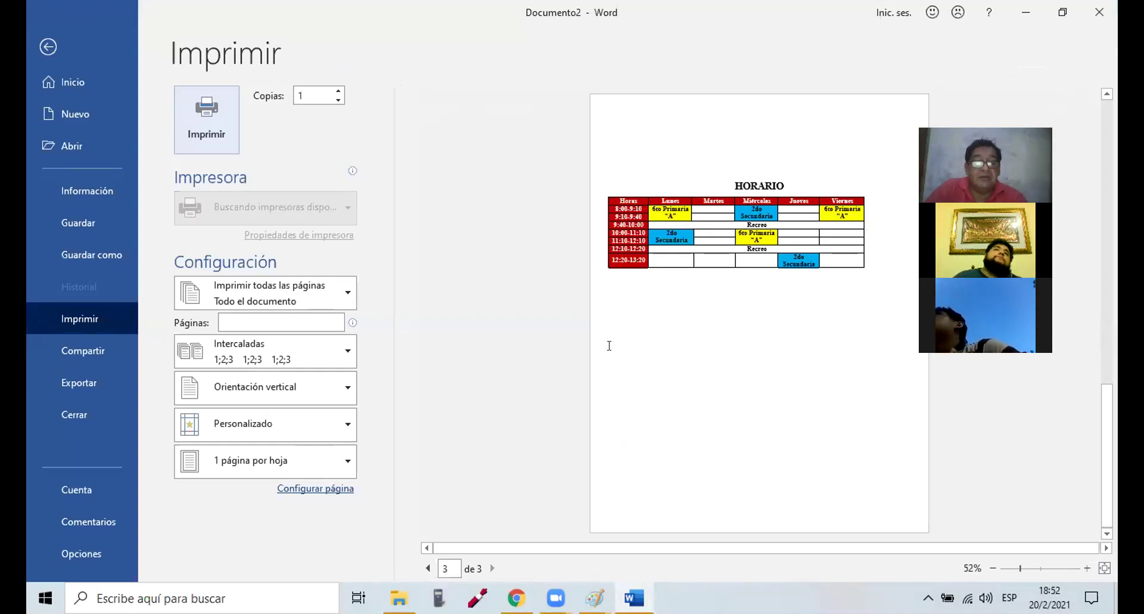
{"action": "key", "text": "Escape"}
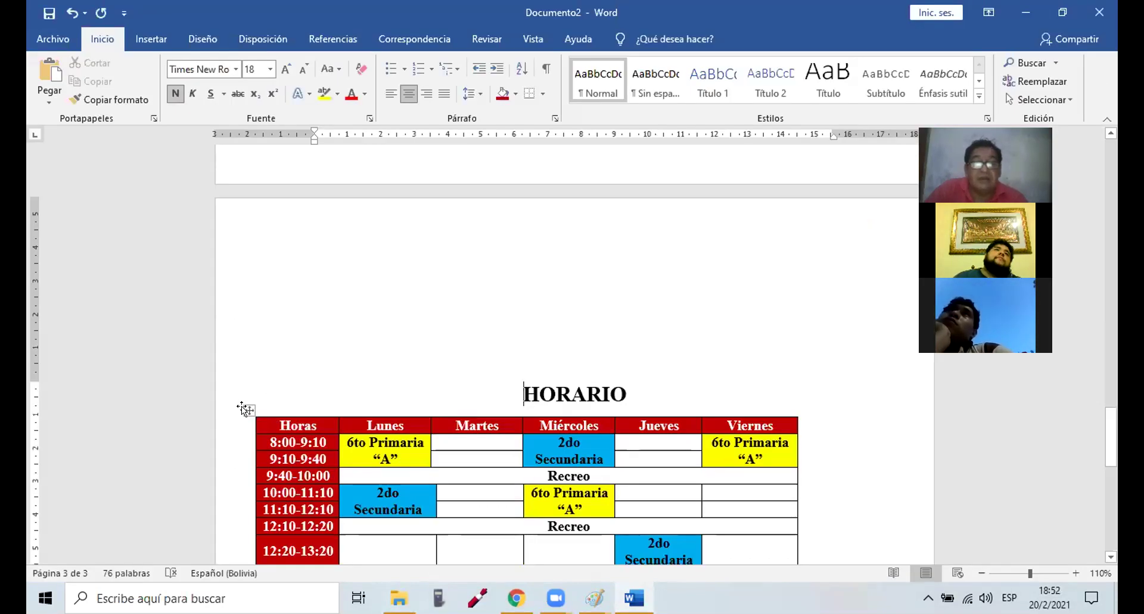
- Shift the timetable right so it is centred beneath the HORARIO heading on page 3
{"action": "left_click_drag", "start_coordinate": [270, 404], "coordinate": [327, 404]}
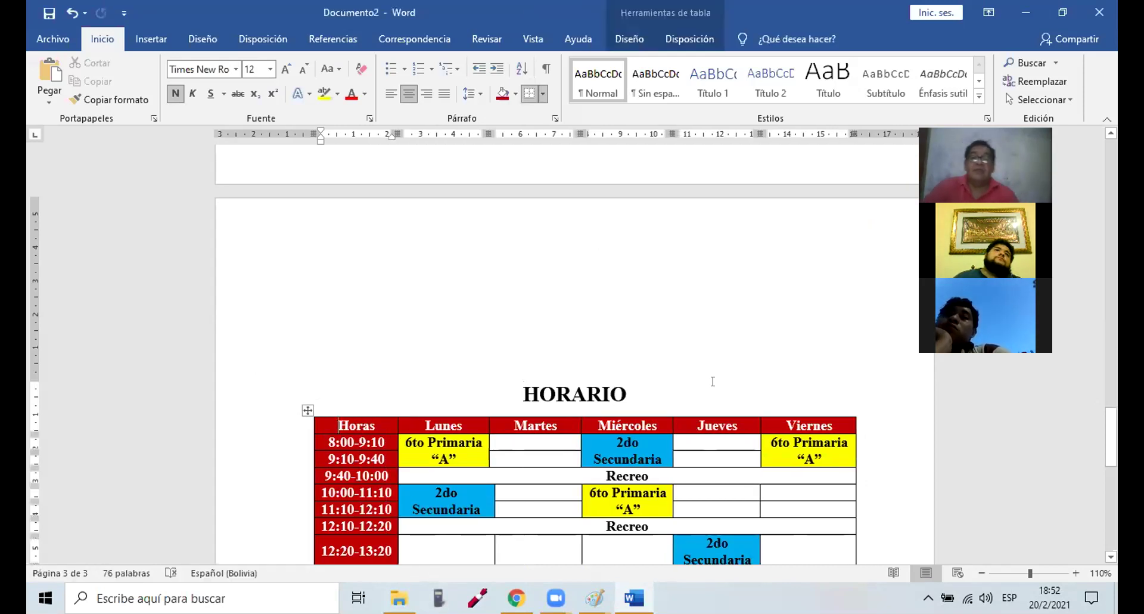
{"action": "left_click", "coordinate": [712, 382]}
{"action": "scroll", "coordinate": [709, 399], "scroll_direction": "down", "scroll_amount": 3}
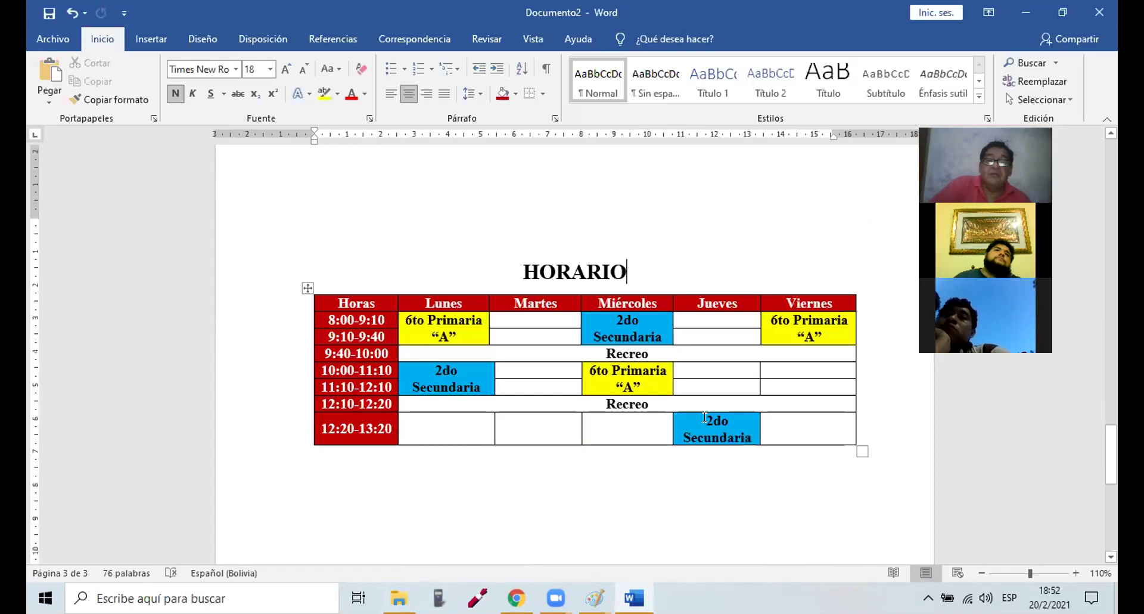
{"action": "scroll", "coordinate": [704, 417], "scroll_direction": "down", "scroll_amount": 3}
{"action": "scroll", "coordinate": [687, 408], "scroll_direction": "up", "scroll_amount": 2}
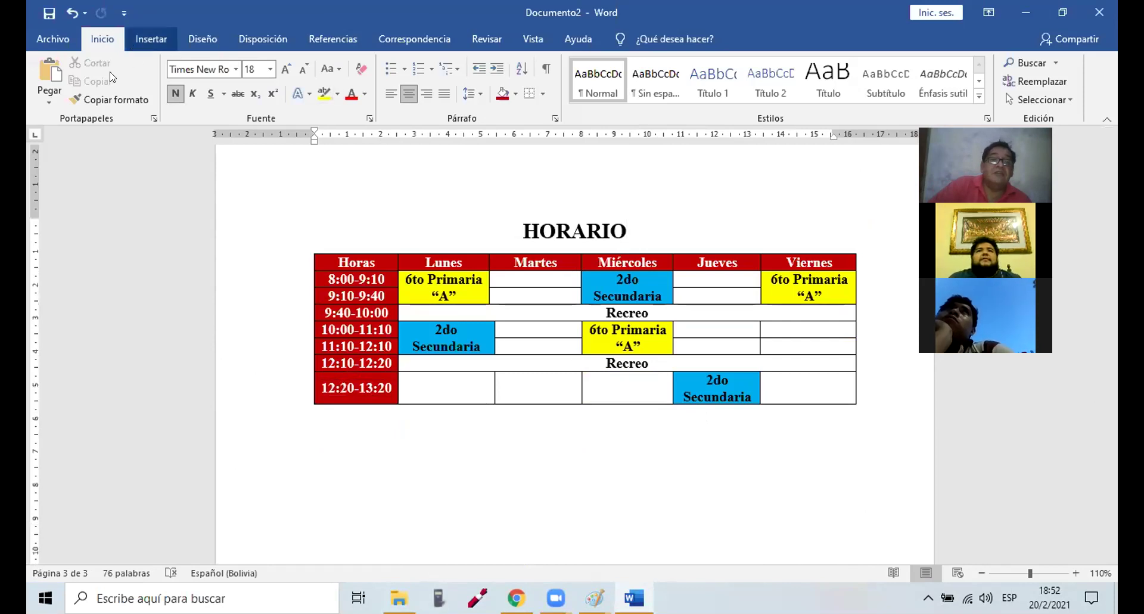
{"action": "scroll", "coordinate": [163, 72], "scroll_direction": "down", "scroll_amount": 1}
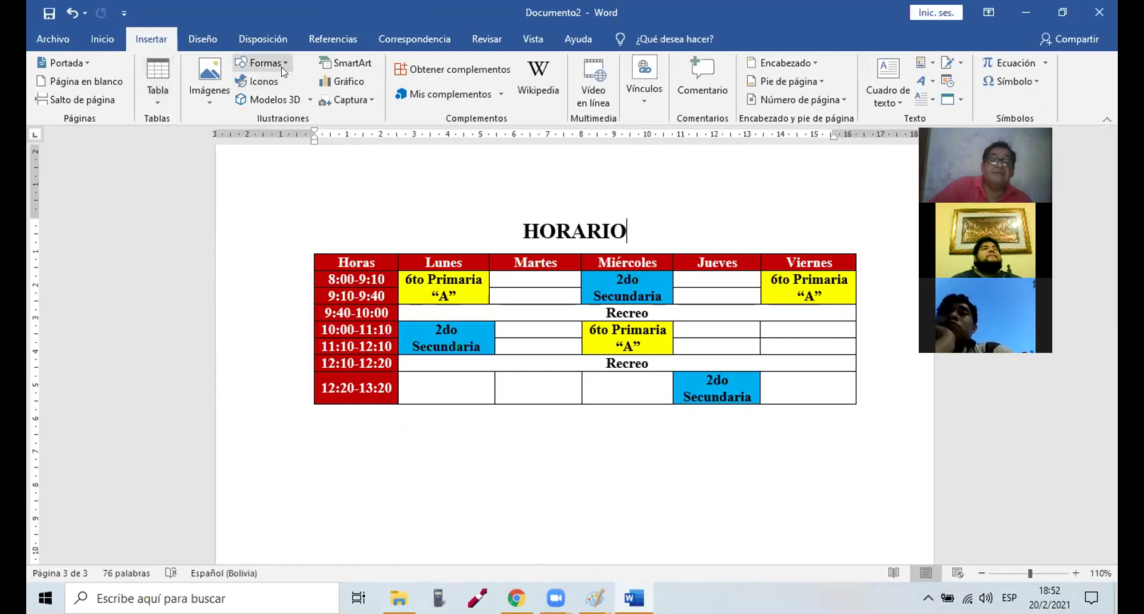
- Draw a large vertical scroll shape below the HORARIO timetable
{"action": "left_click", "coordinate": [282, 66]}
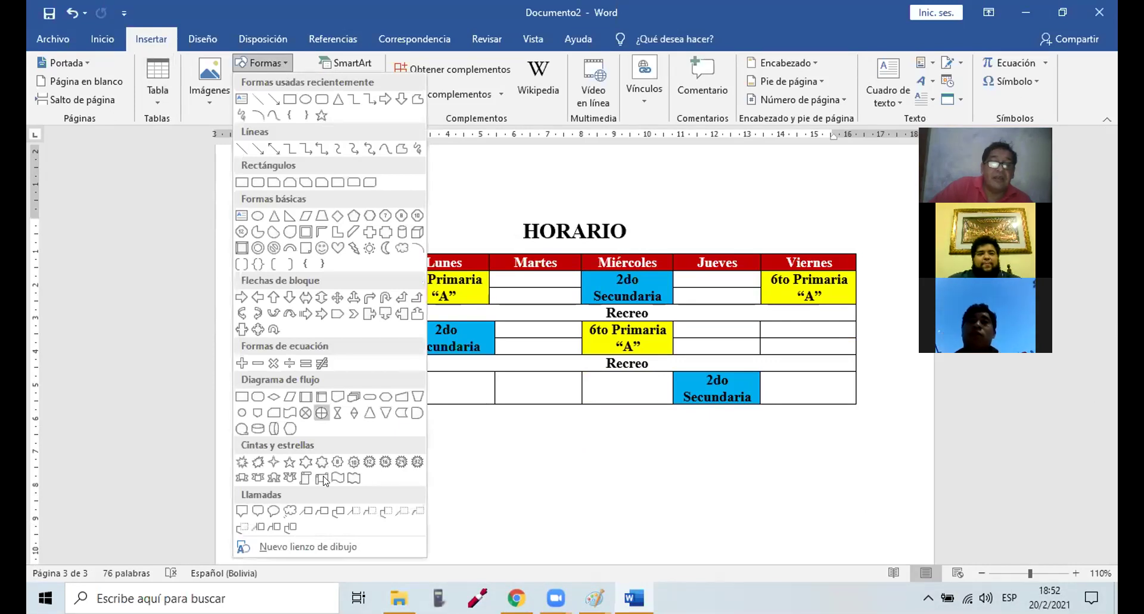
{"action": "left_click", "coordinate": [305, 477]}
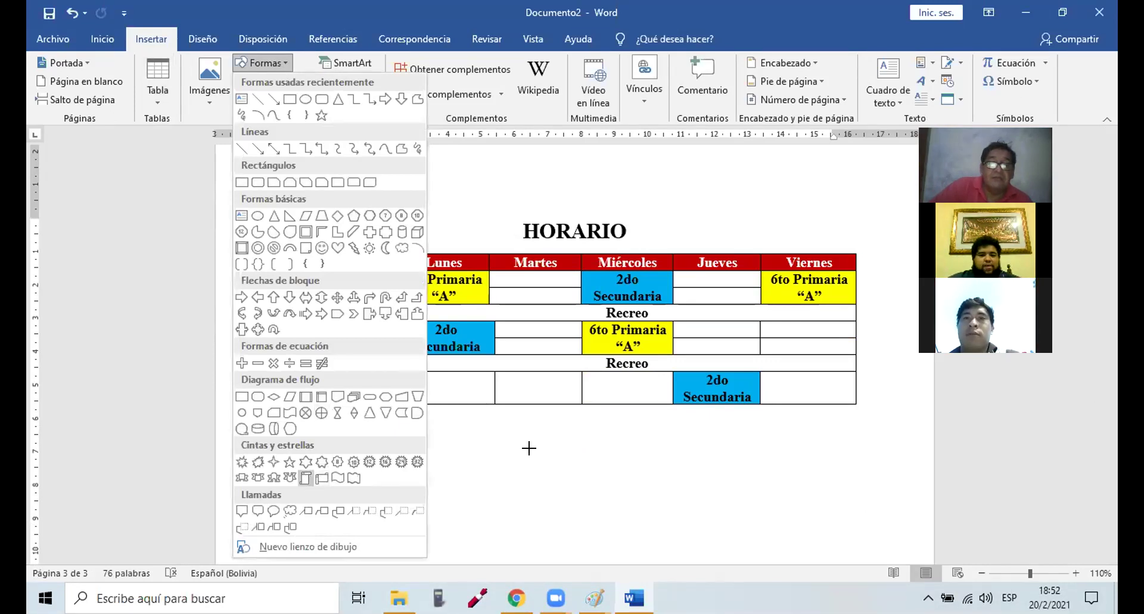
{"action": "scroll", "coordinate": [553, 415], "scroll_direction": "down", "scroll_amount": 2}
{"action": "left_click_drag", "start_coordinate": [551, 344], "coordinate": [603, 452]}
{"action": "mouse_move", "coordinate": [708, 451]}
{"action": "left_mouse_down"}
{"action": "mouse_move", "coordinate": [716, 487]}
{"action": "mouse_move", "coordinate": [749, 500]}
{"action": "left_mouse_up"}
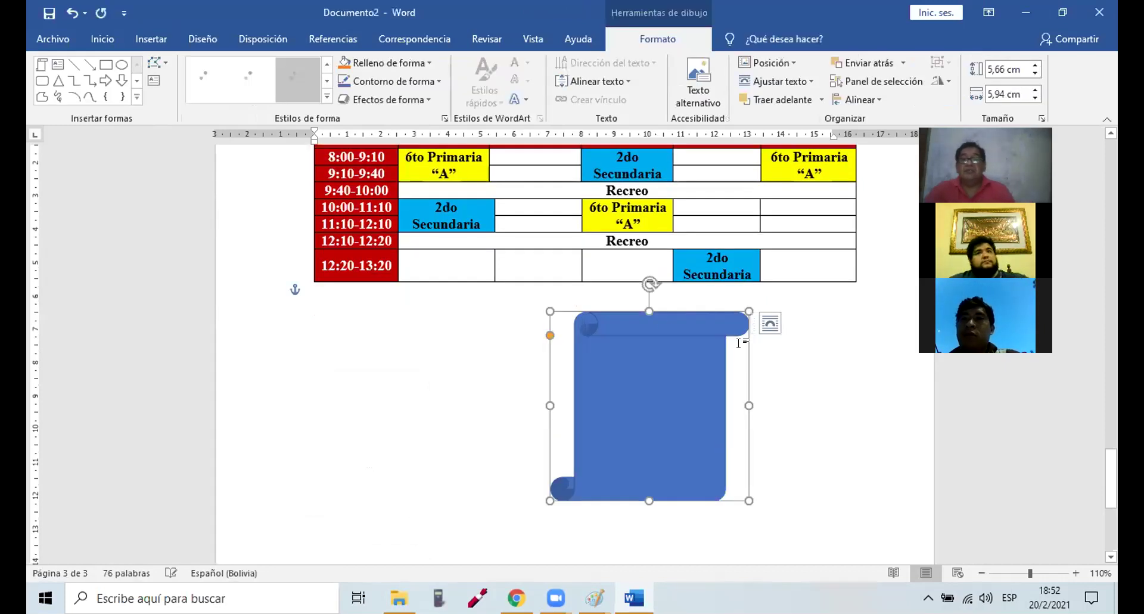
- Give the scroll the Efecto sutil - Oro, Énfasis 4 style and start adding text to it
{"action": "left_click", "coordinate": [327, 98]}
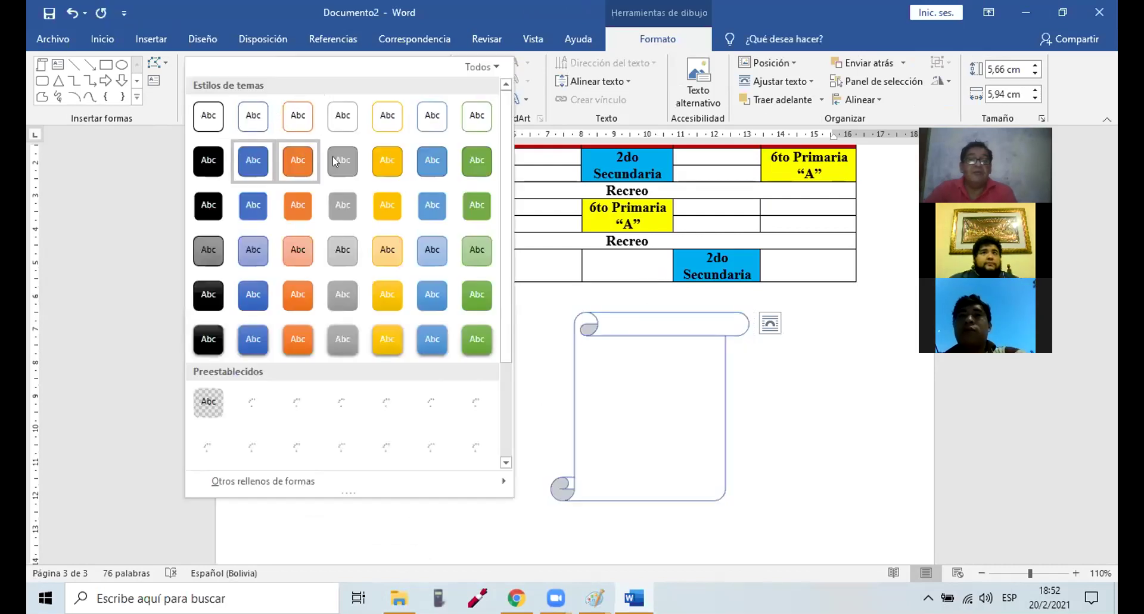
{"action": "left_click", "coordinate": [375, 252]}
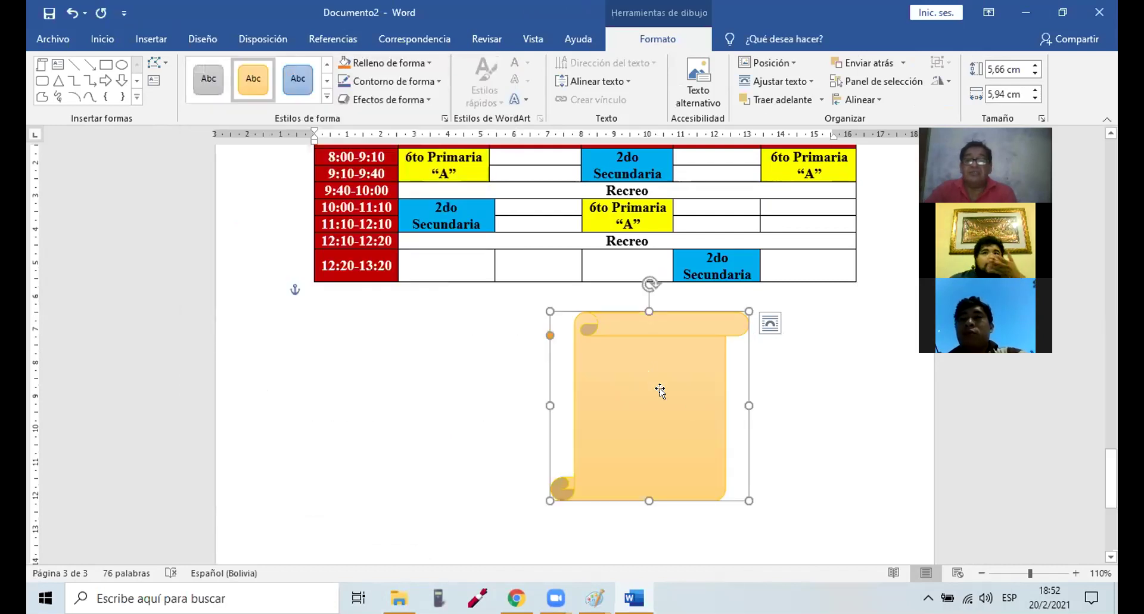
{"action": "right_click", "coordinate": [659, 389]}
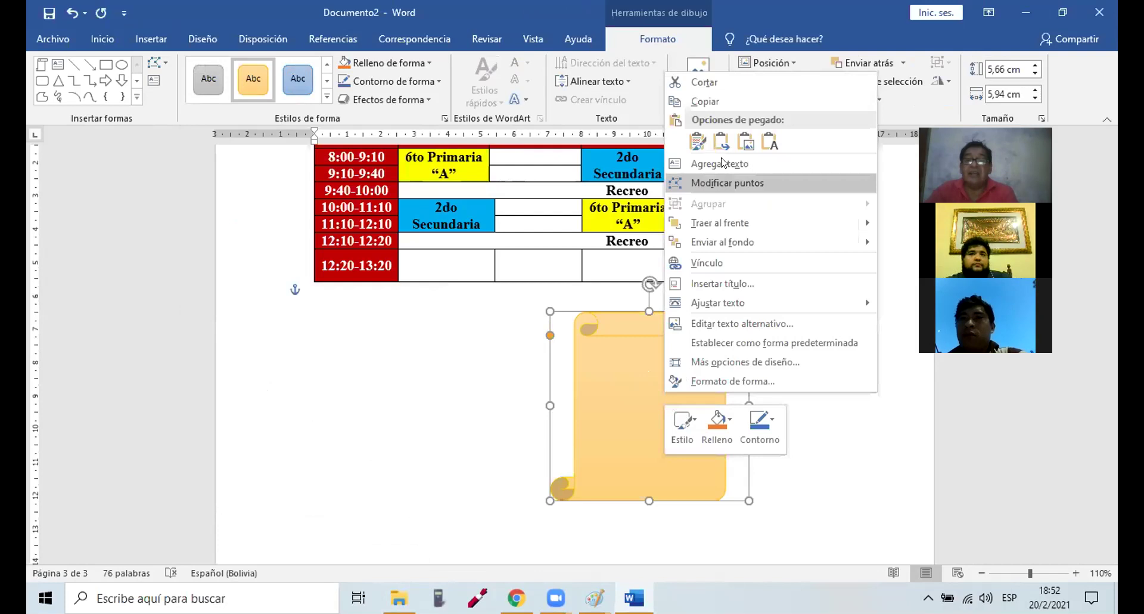
{"action": "left_click", "coordinate": [680, 353]}
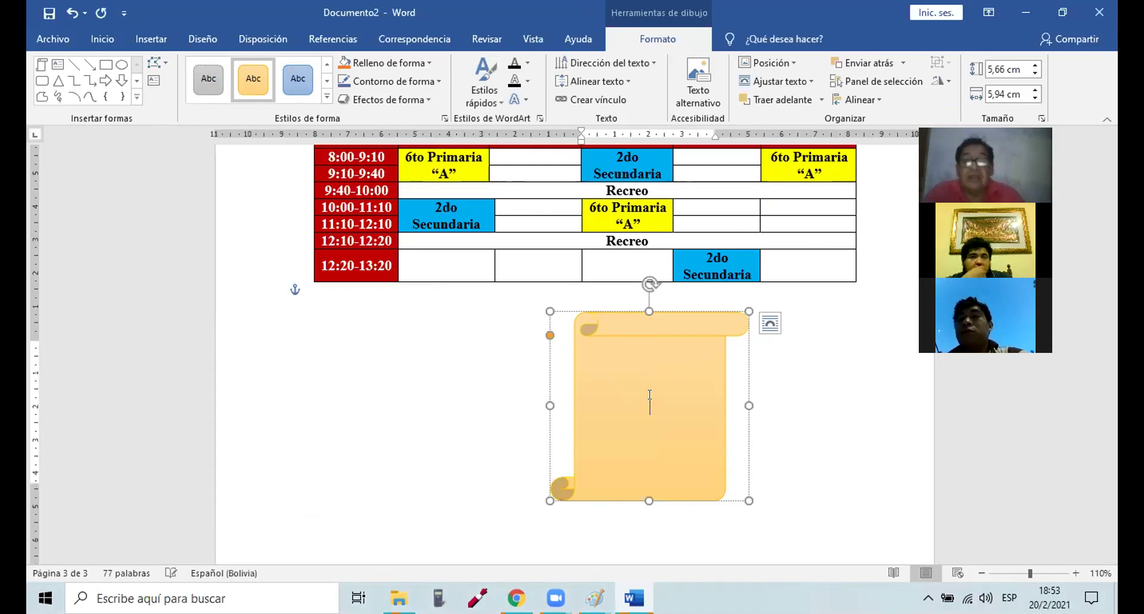
- Type 'Bienvenidos al Colegio Henry Prince' and 'Turno Mañana y Tarde' on two lines, then select it all
{"action": "type", "text": "Bienvenido"}
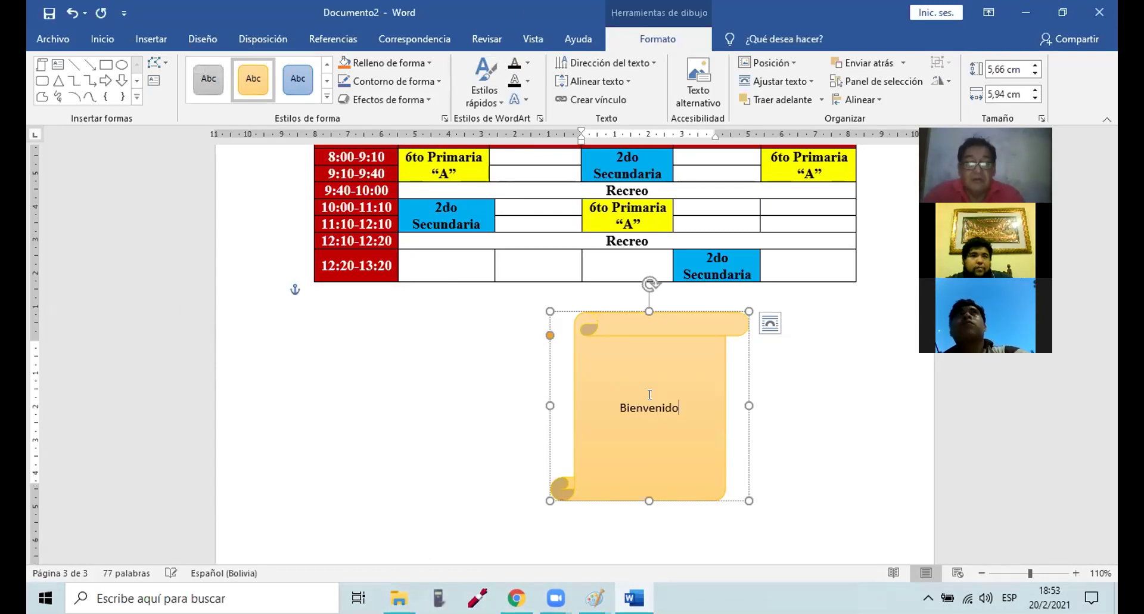
{"action": "type", "text": "s al Colegio "}
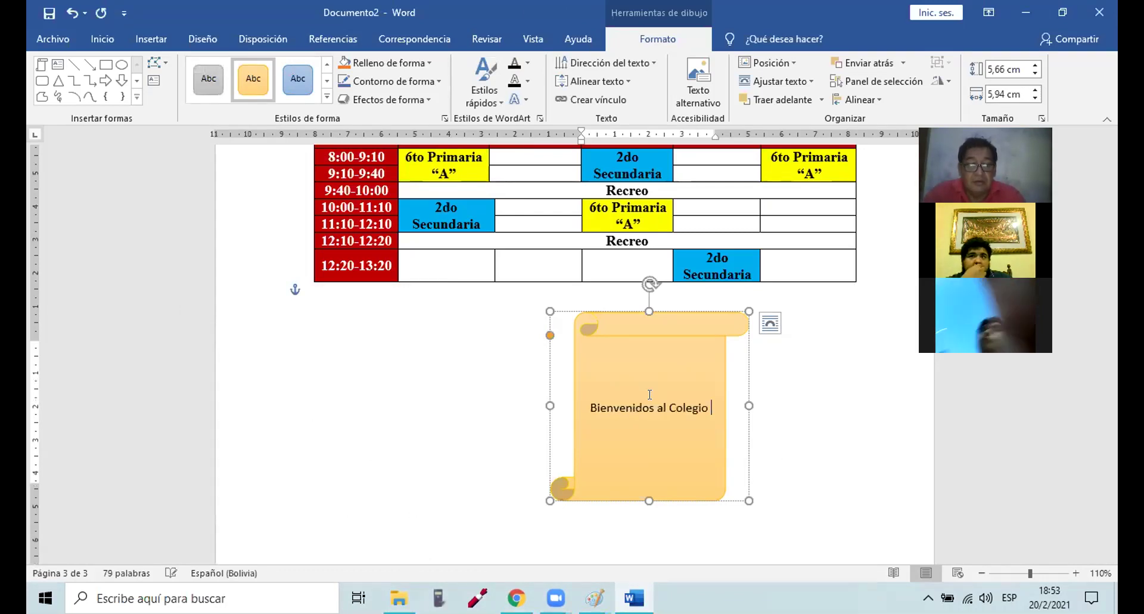
{"action": "type", "text": "Henry Prince"}
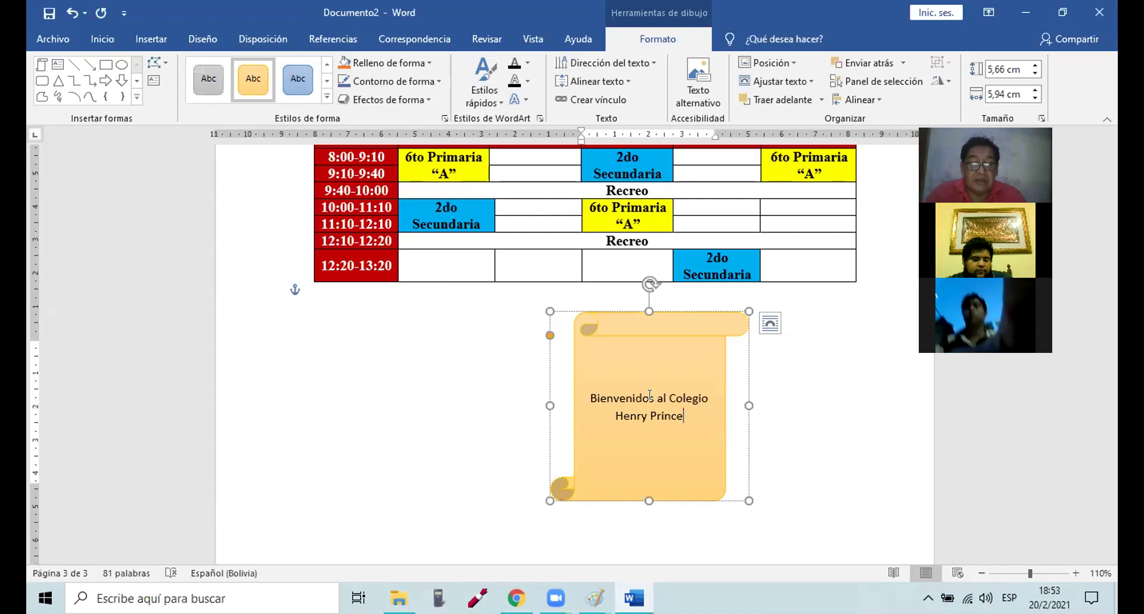
{"action": "key", "text": "Return"}
{"action": "type", "text": "Turno Maña"}
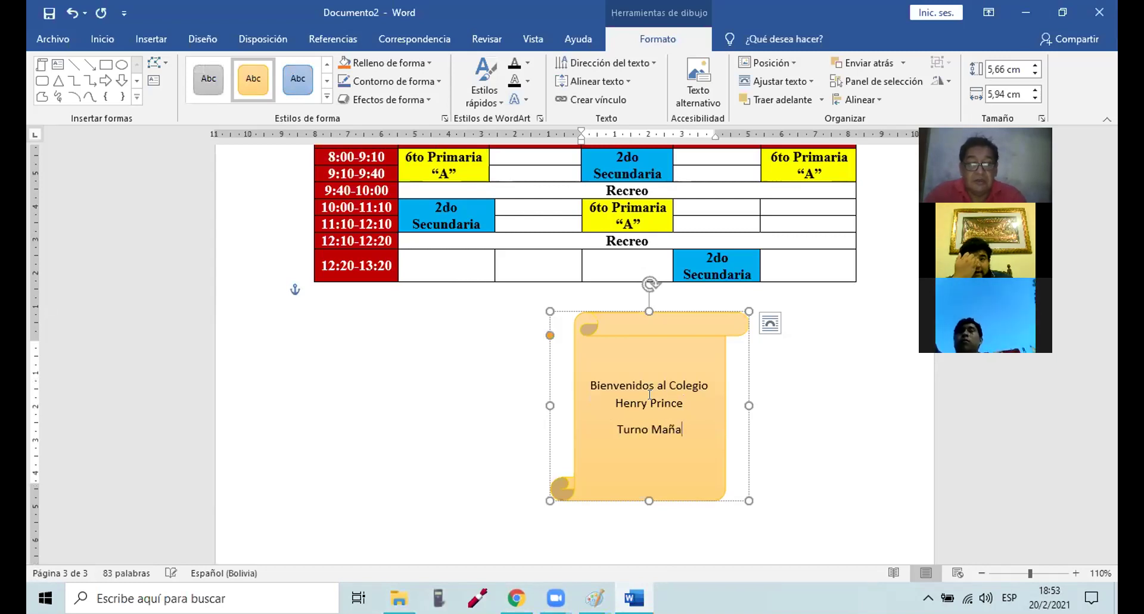
{"action": "type", "text": "na y Tarde"}
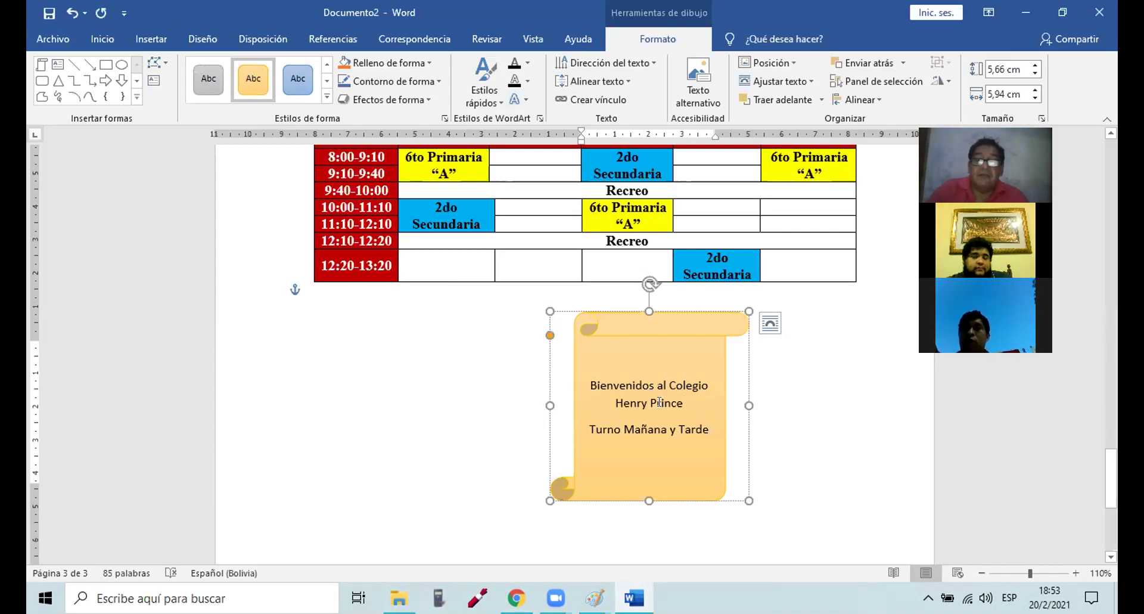
{"action": "key", "text": "ctrl+a"}
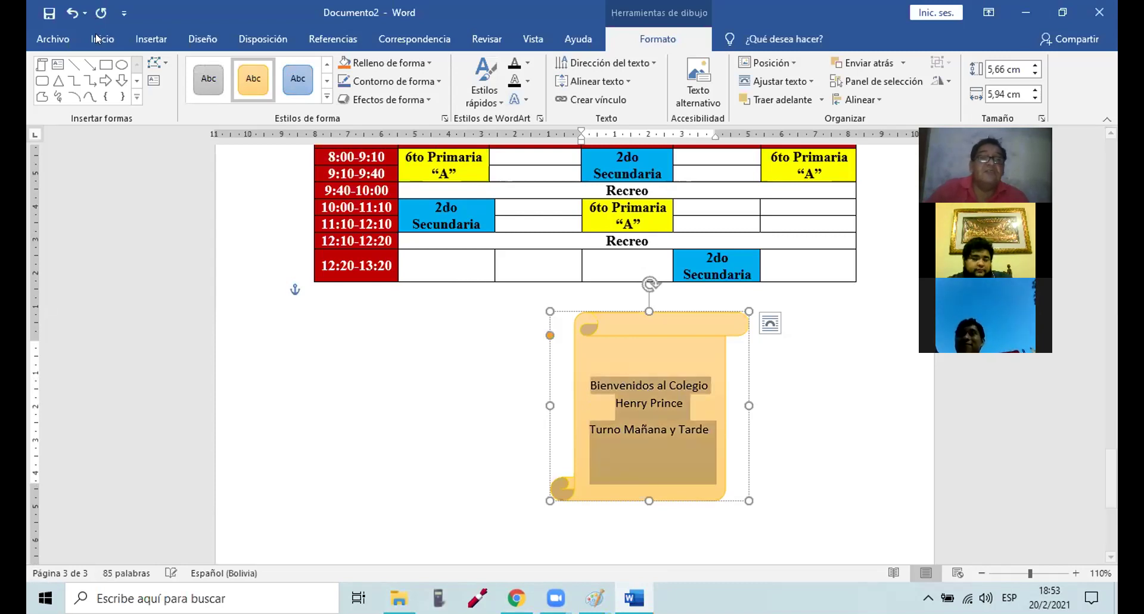
- Make the scroll text bold, italic, one point larger, in Bernard MT Condensed at 12 pt
{"action": "left_click", "coordinate": [103, 39]}
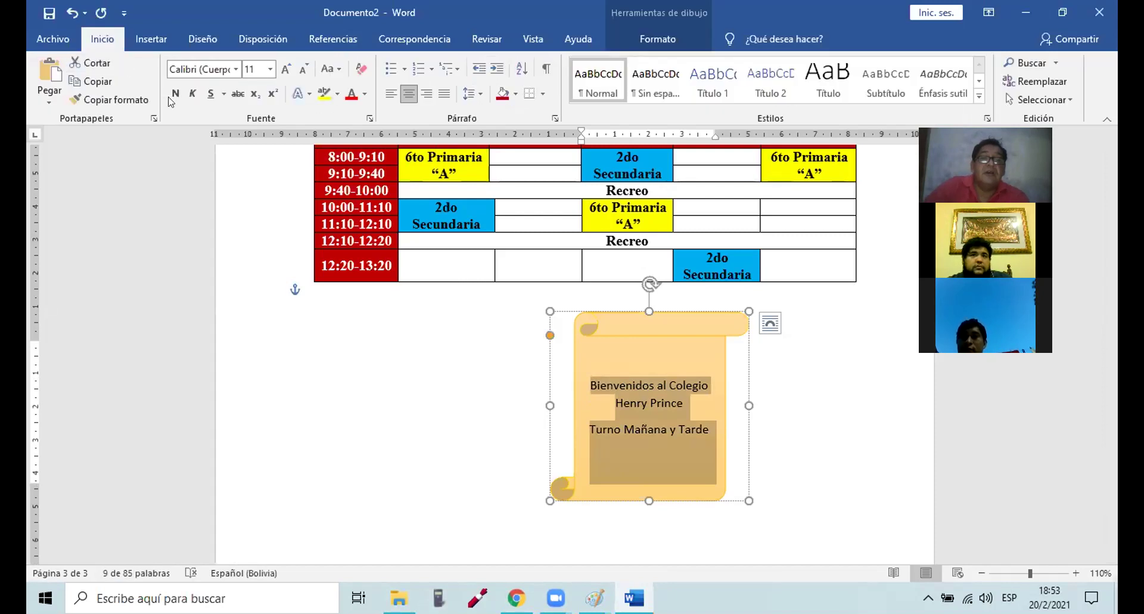
{"action": "left_click", "coordinate": [175, 94]}
{"action": "left_click", "coordinate": [190, 94]}
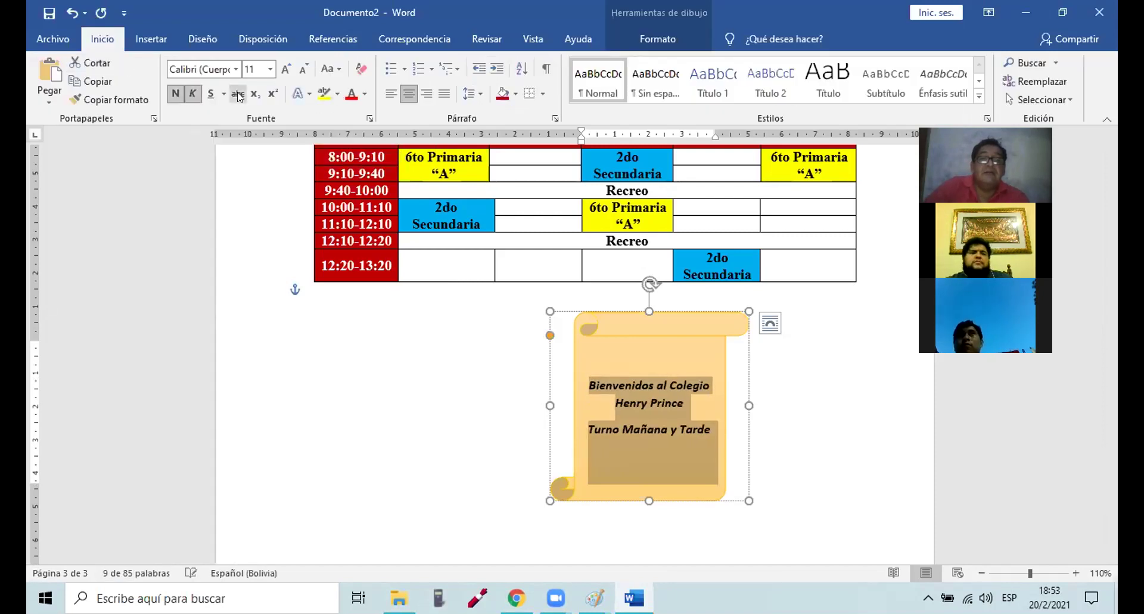
{"action": "left_click", "coordinate": [287, 71]}
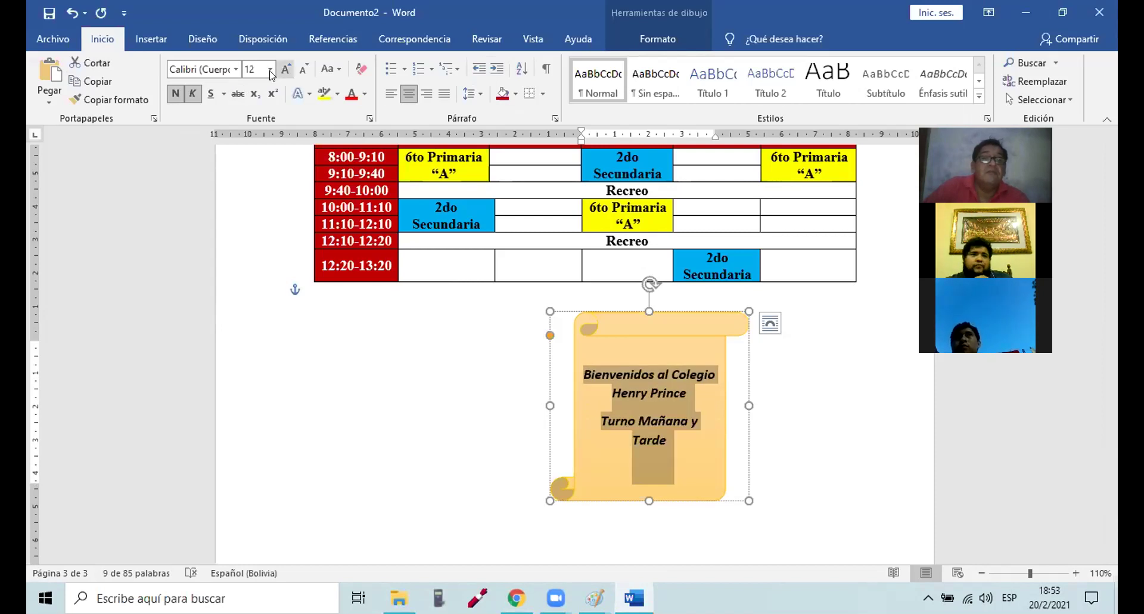
{"action": "left_click", "coordinate": [235, 68]}
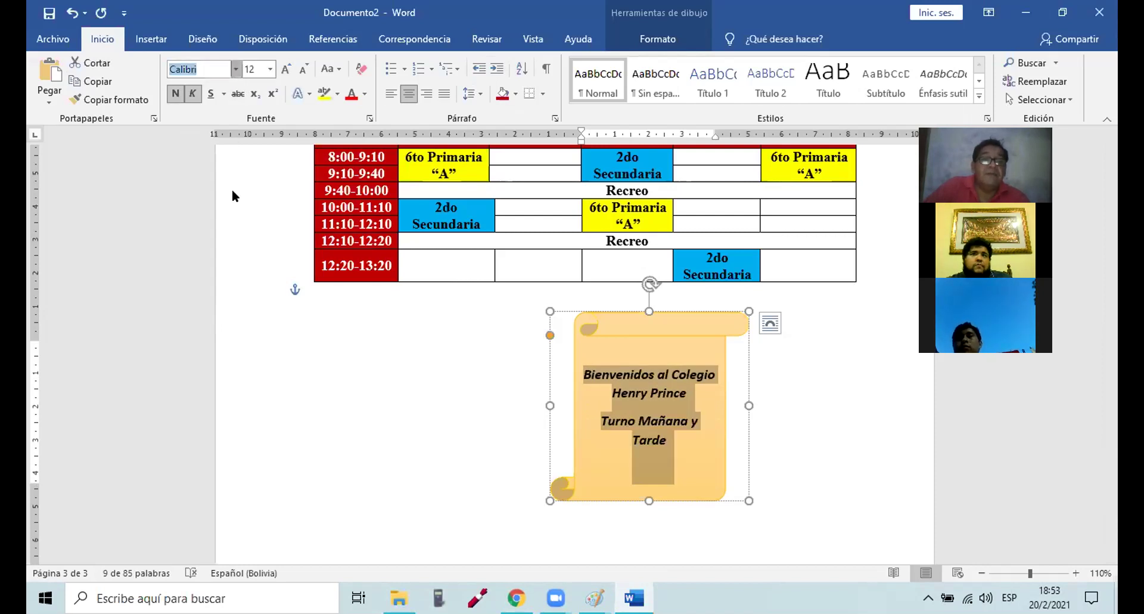
{"action": "key", "text": "Escape"}
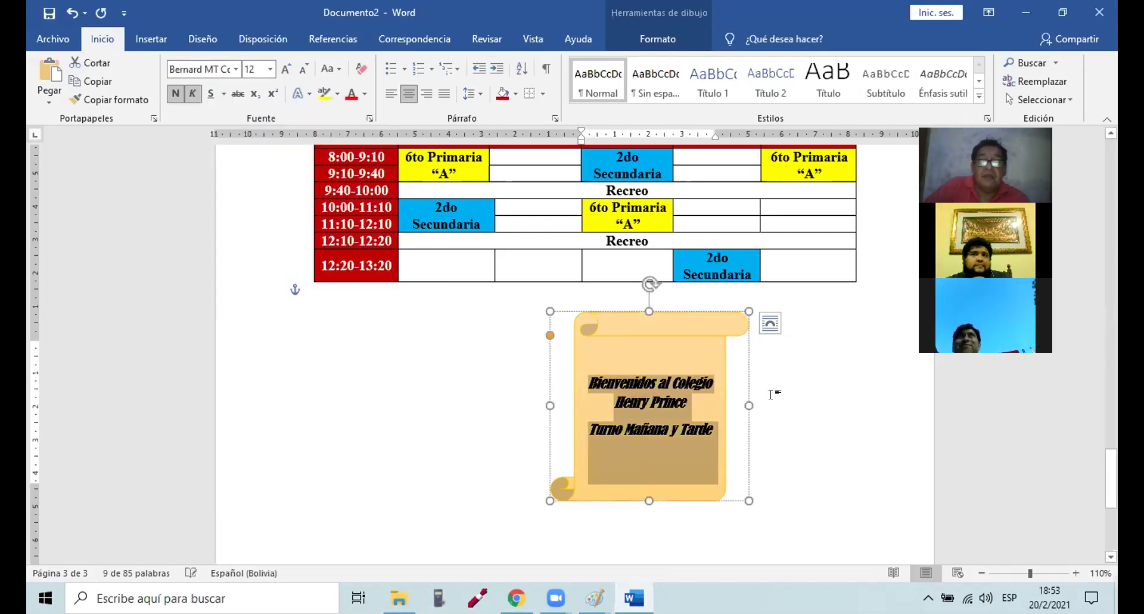
{"action": "left_click", "coordinate": [768, 394]}
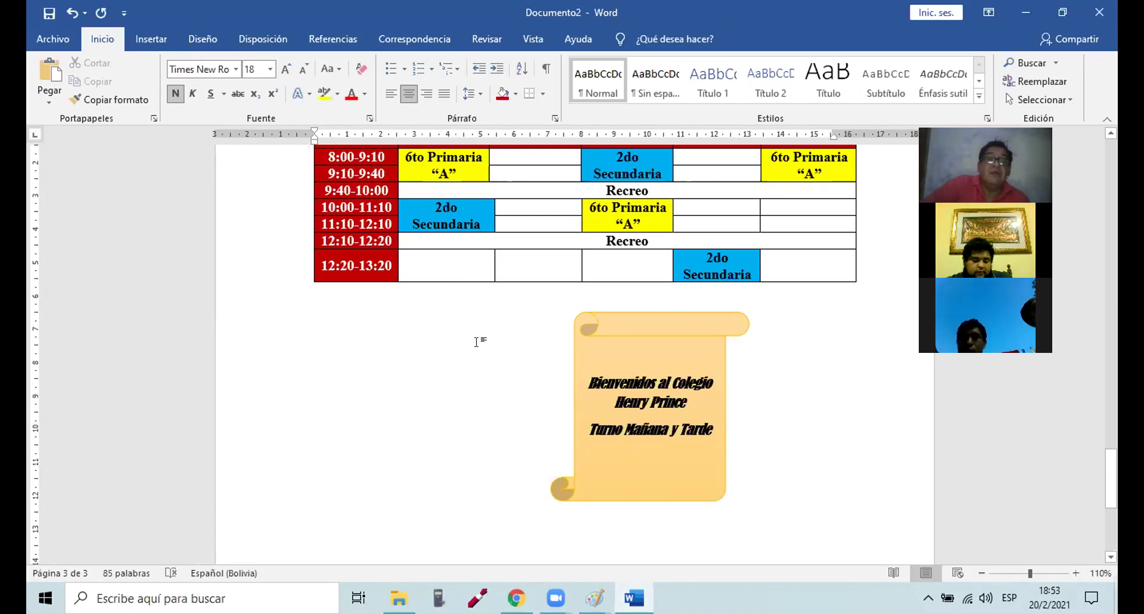
{"action": "left_click", "coordinate": [146, 37]}
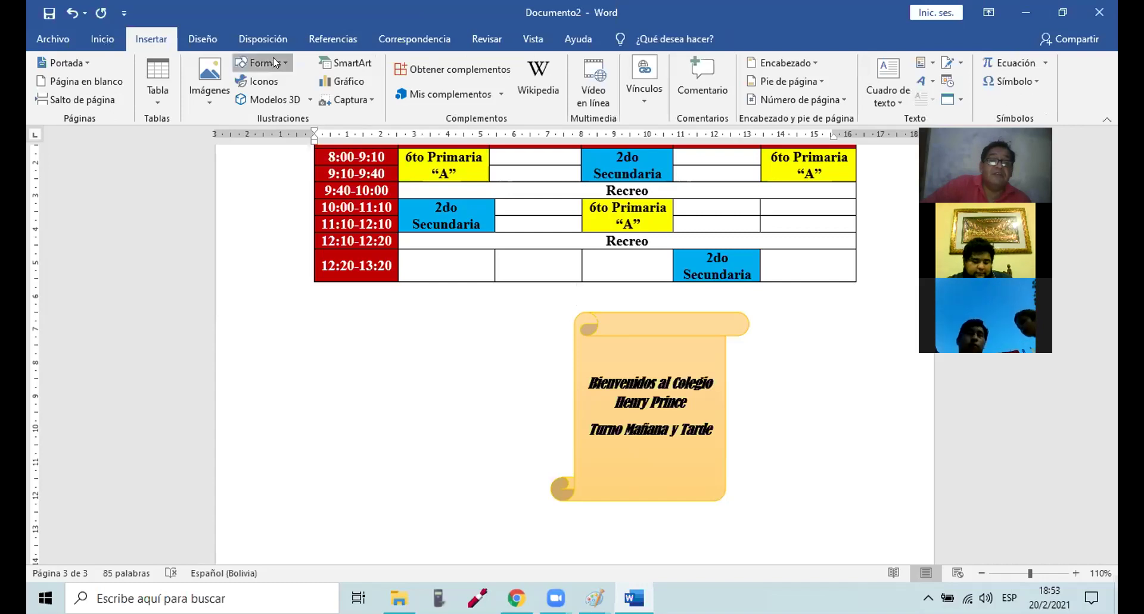
- Adjust the scroll's text wrapping and move it to the page's left margin
{"action": "left_click", "coordinate": [276, 63]}
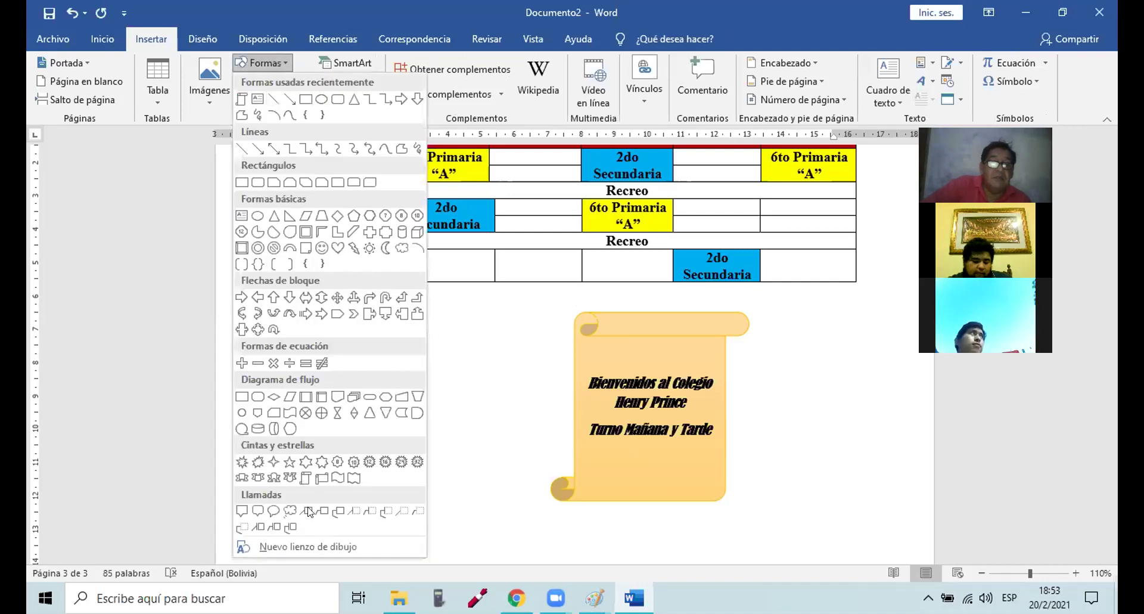
{"action": "left_click", "coordinate": [627, 343]}
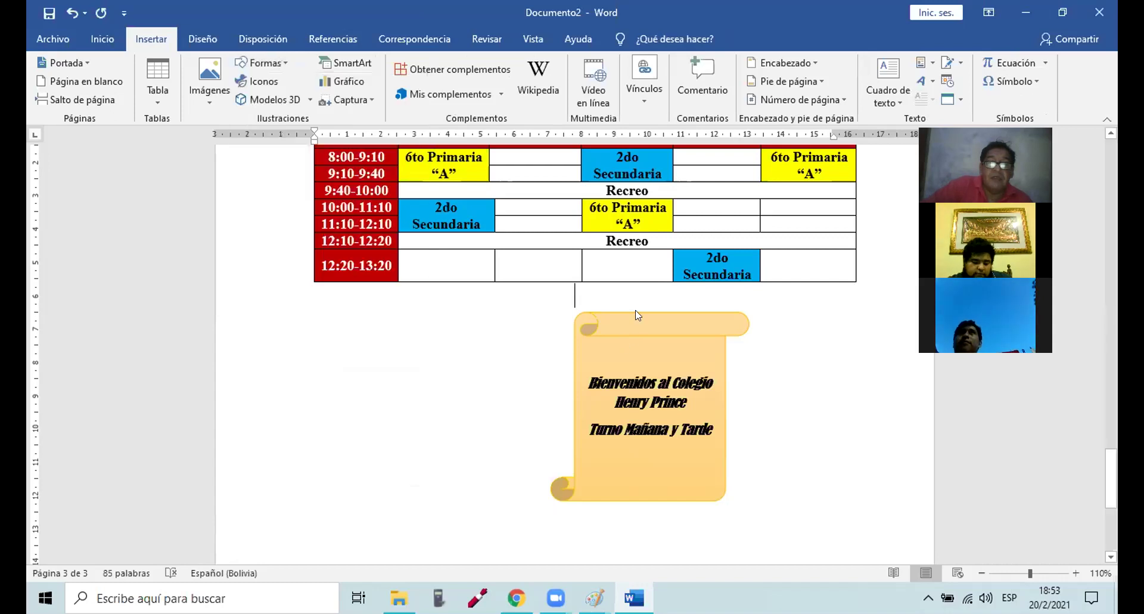
{"action": "left_click", "coordinate": [635, 317]}
{"action": "left_click", "coordinate": [727, 328]}
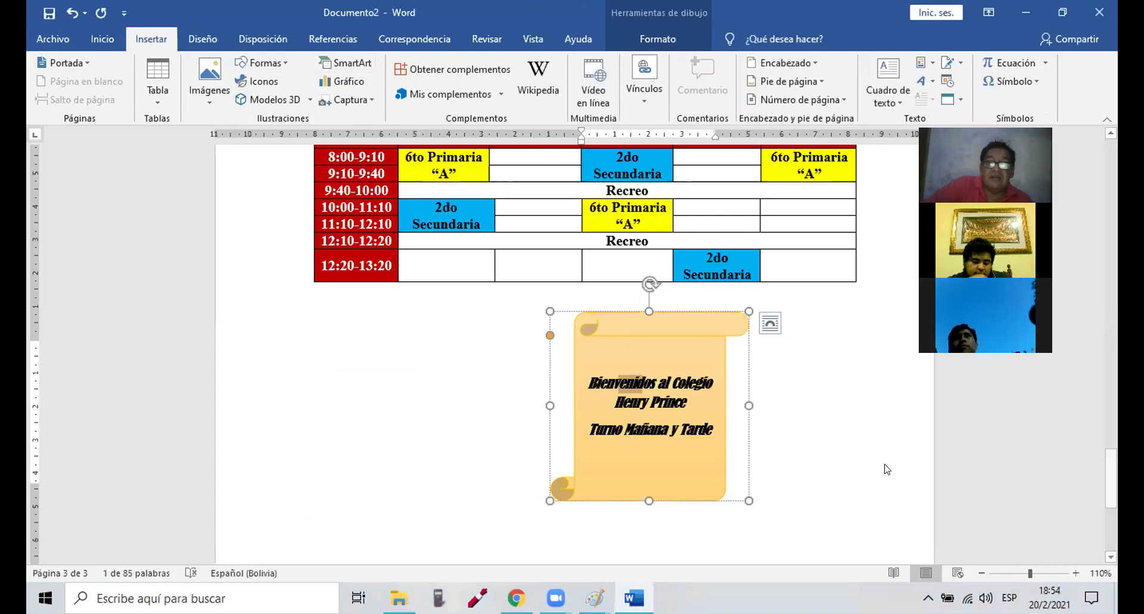
{"action": "left_click", "coordinate": [770, 323]}
{"action": "left_click_drag", "start_coordinate": [709, 329], "coordinate": [449, 322]}
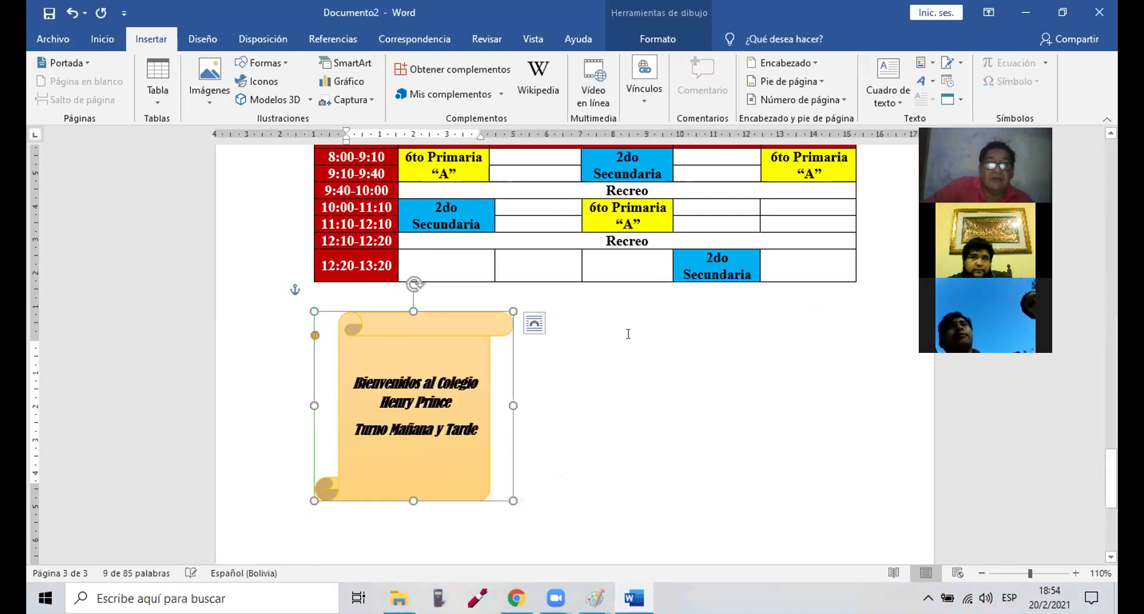
- Deselect the scroll and switch to the signature image in Paint
{"action": "left_click", "coordinate": [590, 476]}
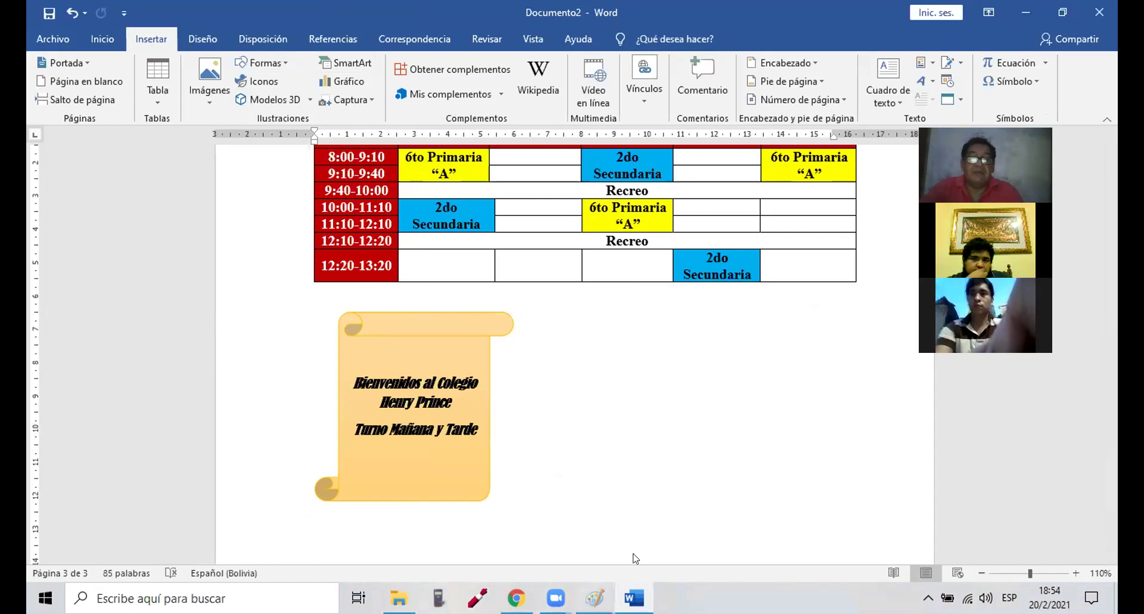
{"action": "mouse_move", "coordinate": [594, 598]}
{"action": "left_click", "coordinate": [667, 506]}
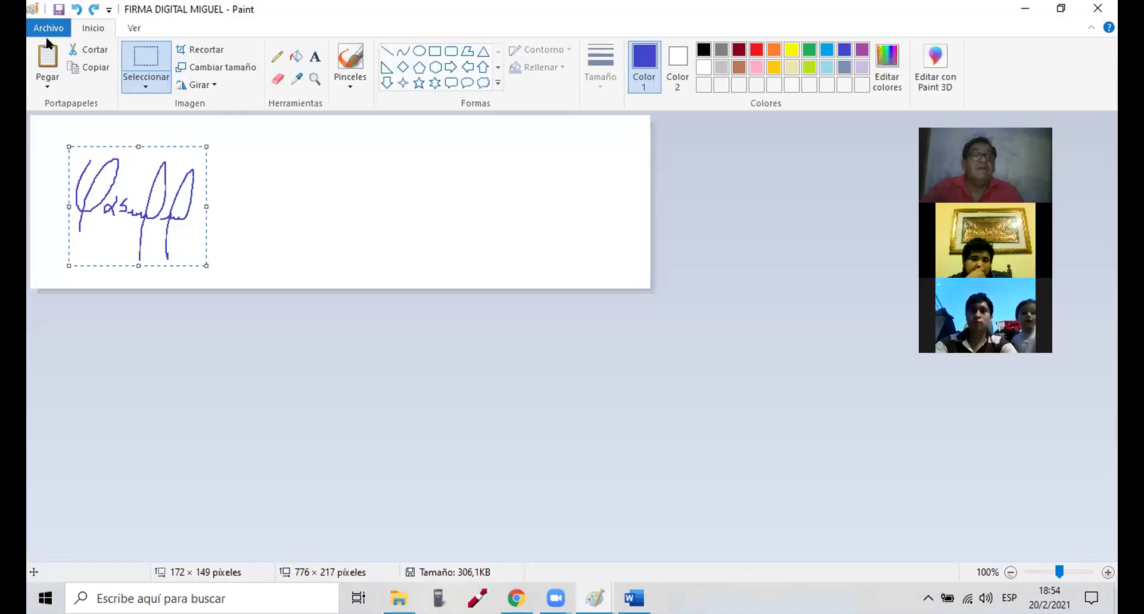
- Start a new Paint image without saving the signature and paste the screen capture
{"action": "left_click", "coordinate": [37, 26]}
{"action": "left_click", "coordinate": [116, 109]}
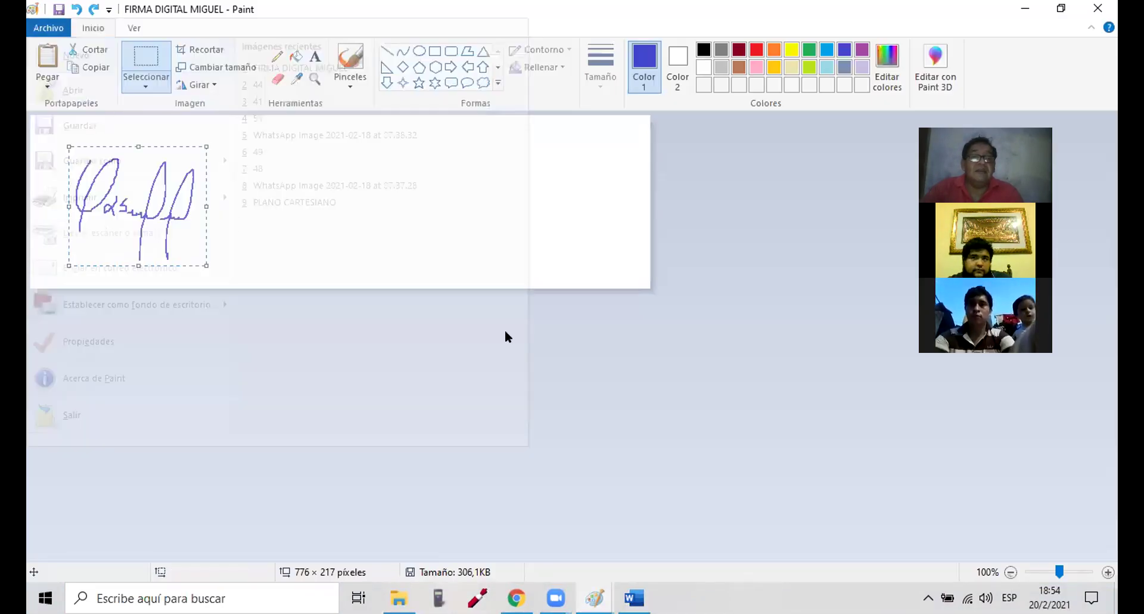
{"action": "left_click", "coordinate": [571, 317]}
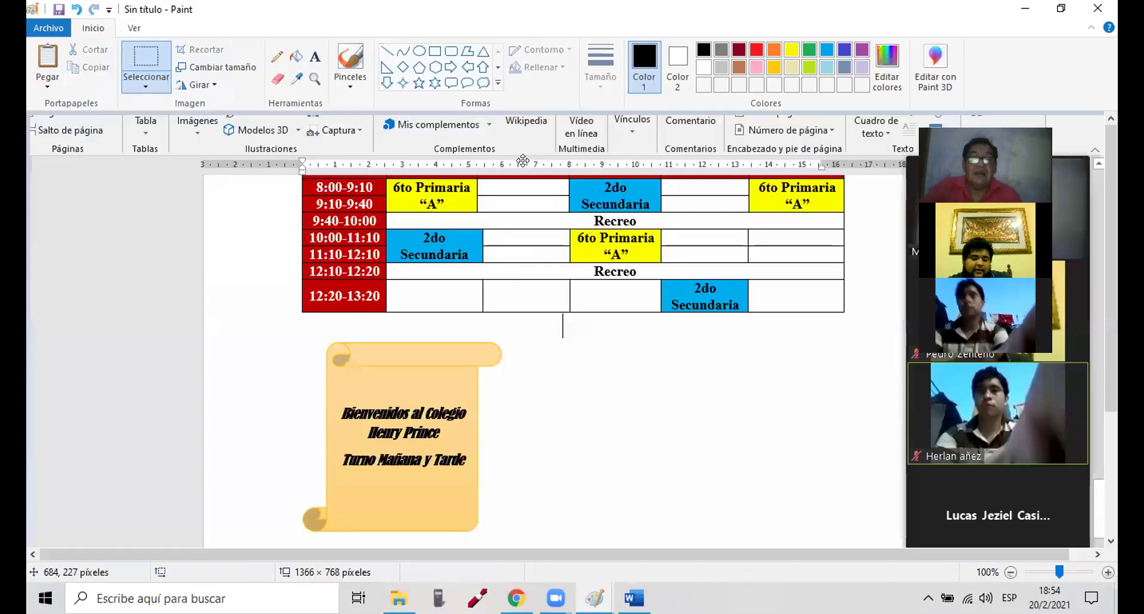
{"action": "key", "text": "ctrl+v"}
{"action": "left_click_drag", "start_coordinate": [188, 193], "coordinate": [147, 205]}
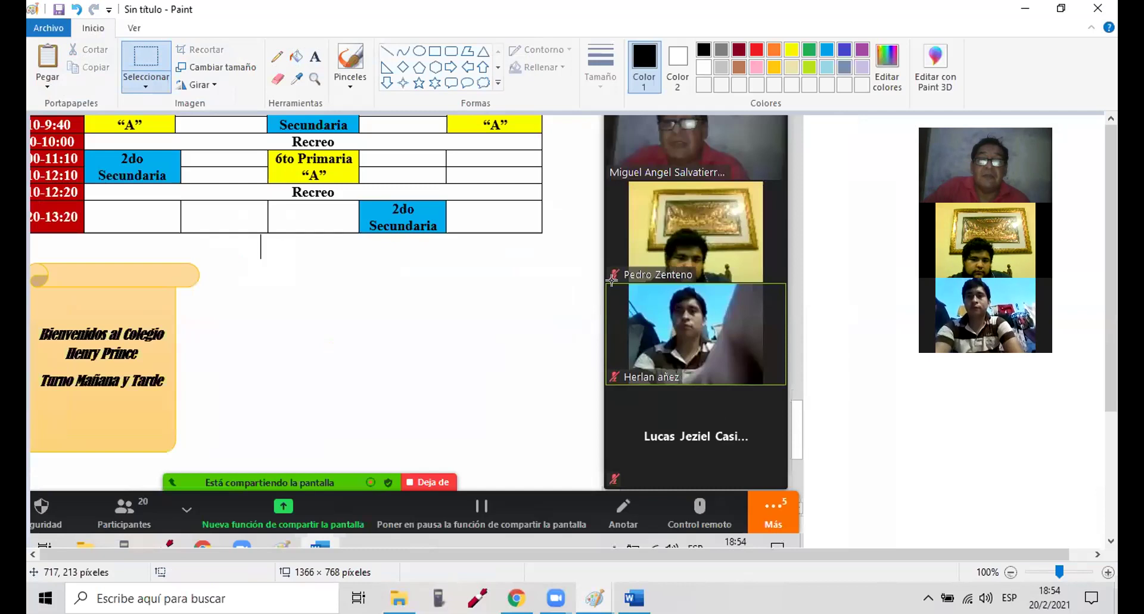
- Cut a 168 × 126 pixel webcam tile from the capture and return to Word
{"action": "left_click_drag", "start_coordinate": [629, 284], "coordinate": [764, 385]}
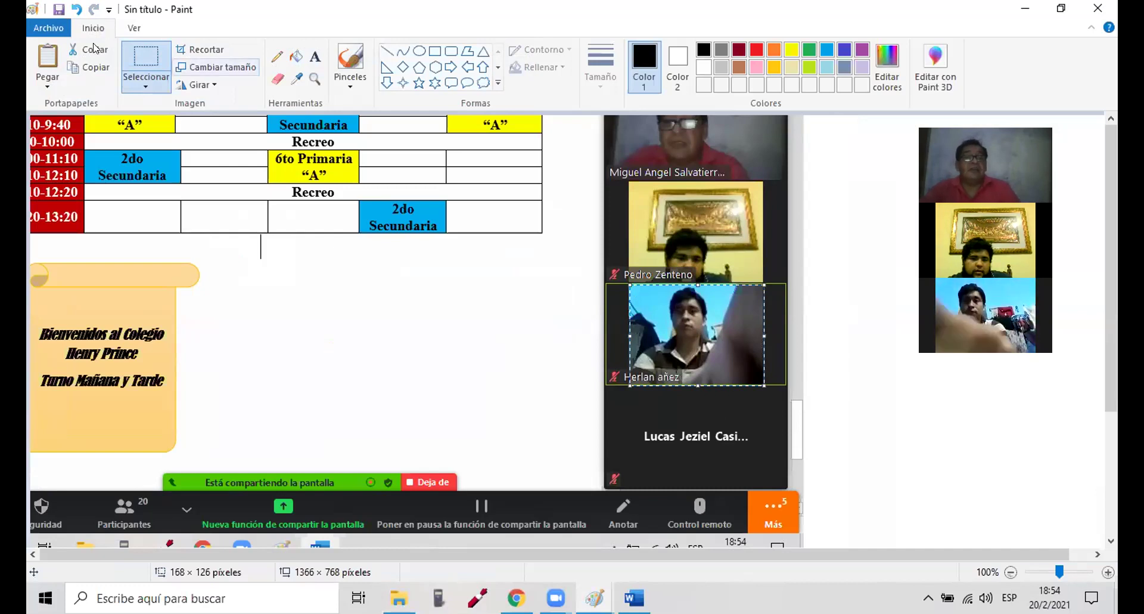
{"action": "key", "text": "ctrl+x"}
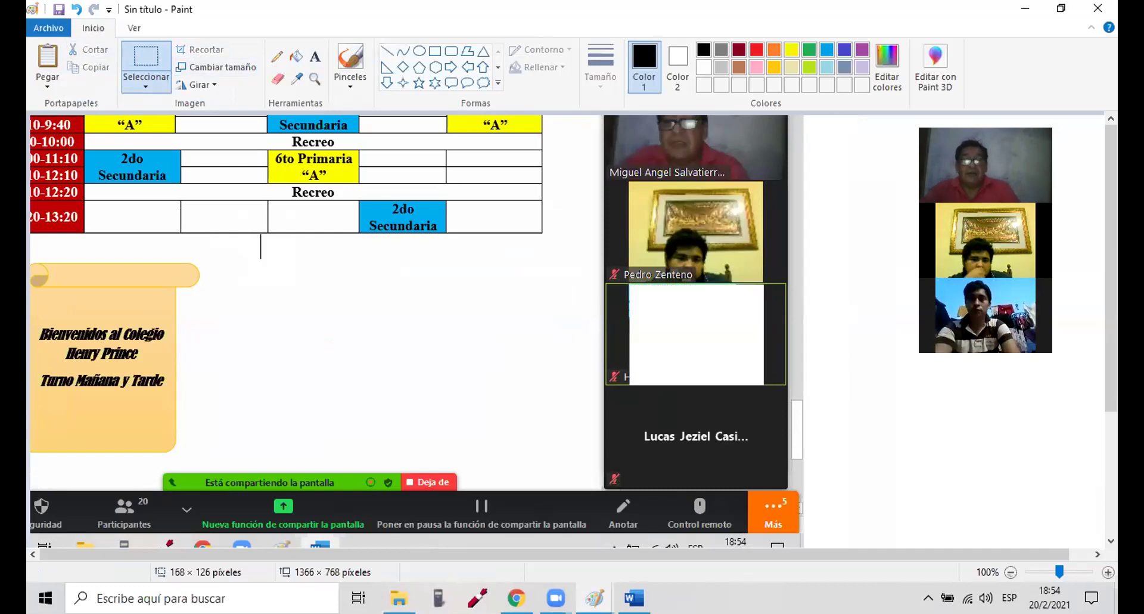
{"action": "key", "text": "alt+Tab"}
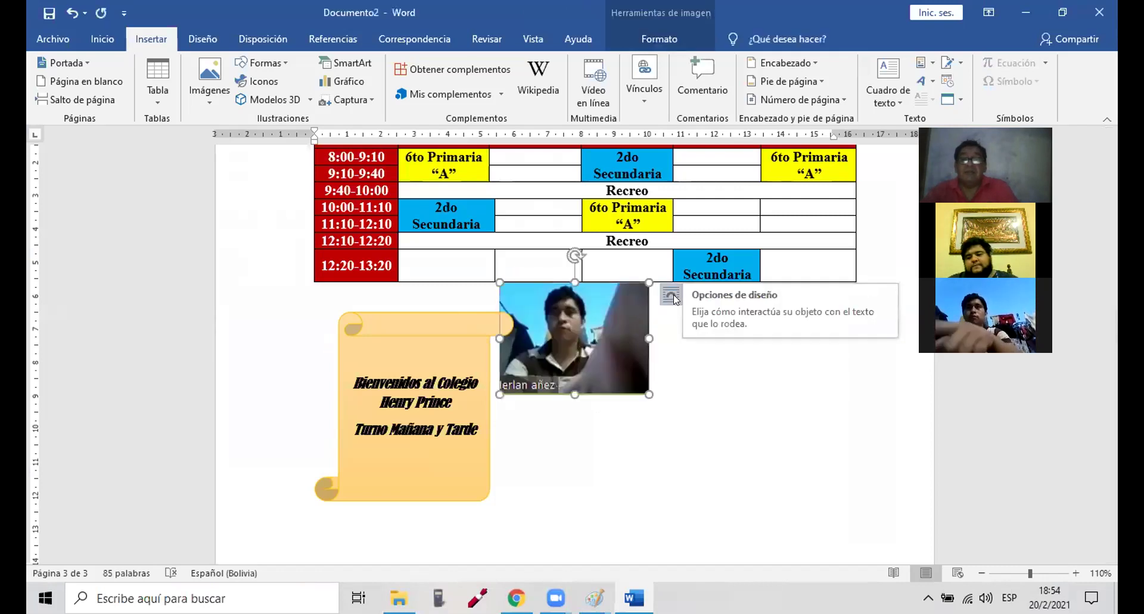
- Set the webcam picture to In Front of Text and drag it beside the scroll
{"action": "left_click", "coordinate": [673, 294]}
{"action": "left_click", "coordinate": [790, 442]}
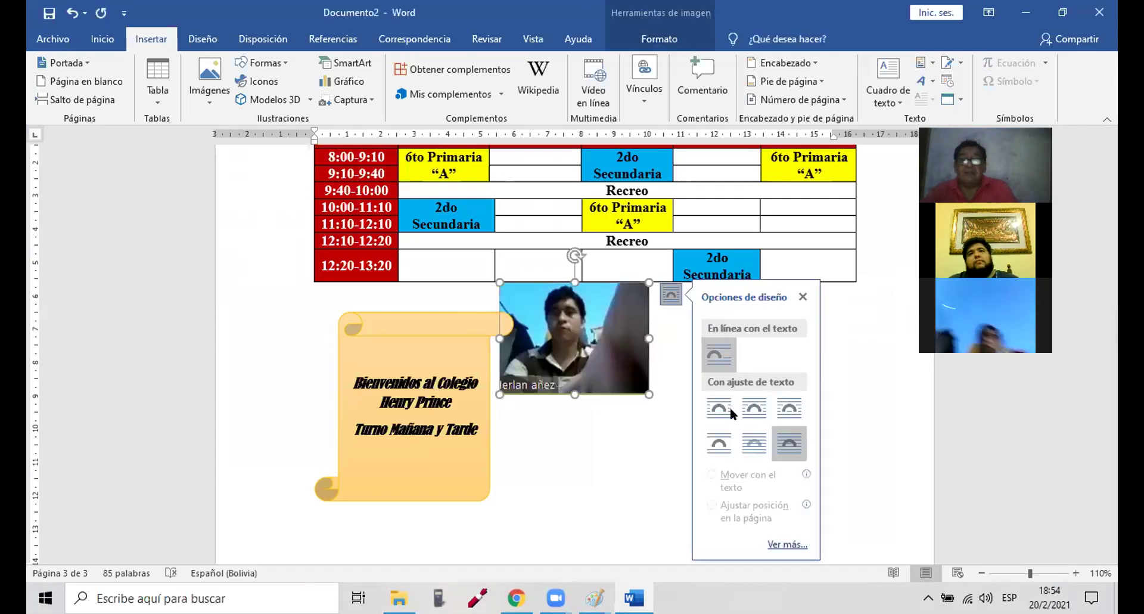
{"action": "left_click_drag", "start_coordinate": [567, 328], "coordinate": [571, 434]}
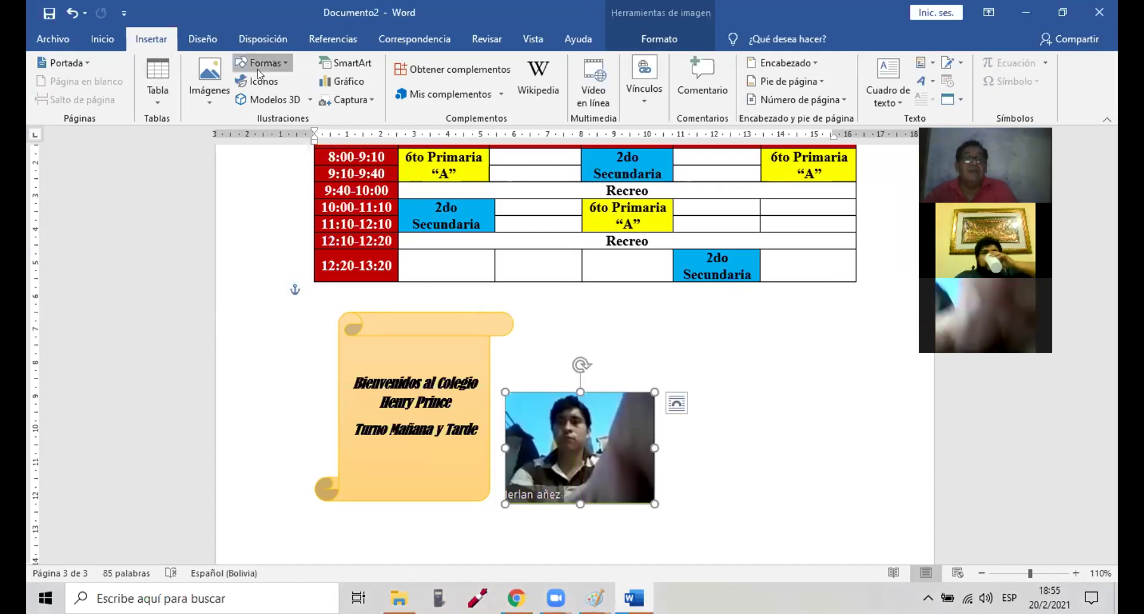
- Draw a cloud callout right of the webcam picture, its tail pointing at the photo
{"action": "left_click", "coordinate": [274, 62]}
{"action": "left_click", "coordinate": [290, 509]}
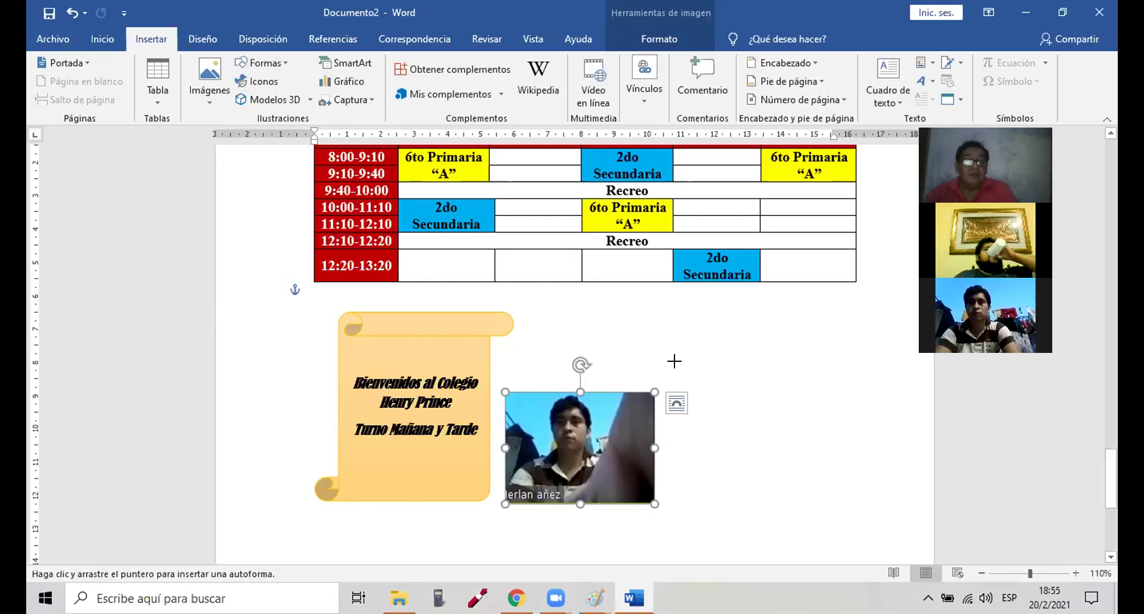
{"action": "left_click_drag", "start_coordinate": [796, 316], "coordinate": [593, 420]}
{"action": "left_click_drag", "start_coordinate": [755, 315], "coordinate": [812, 293]}
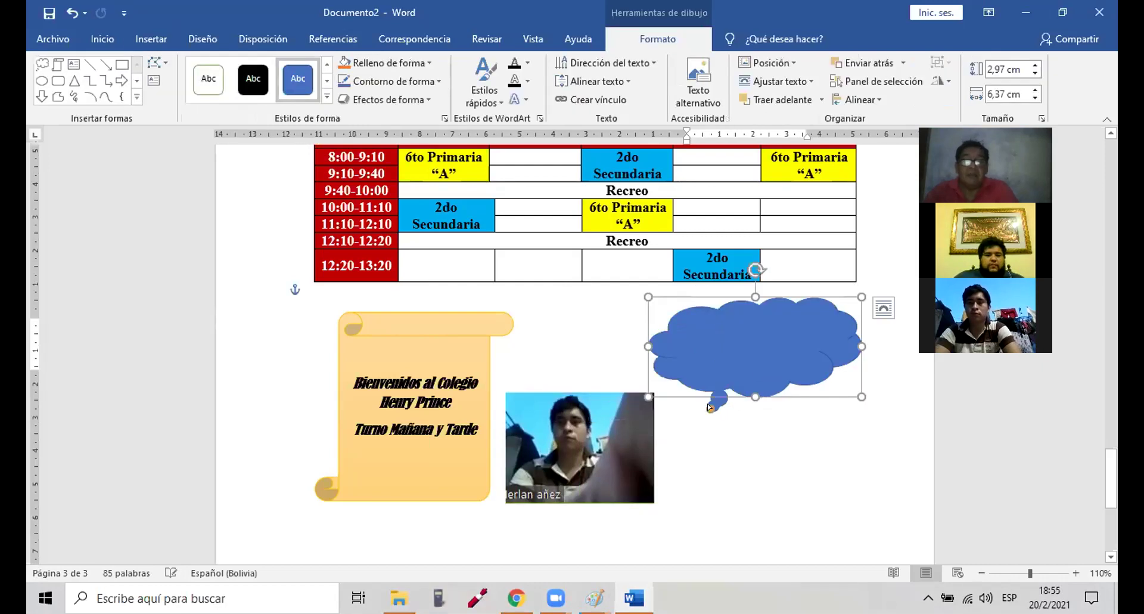
{"action": "left_click_drag", "start_coordinate": [711, 408], "coordinate": [575, 433]}
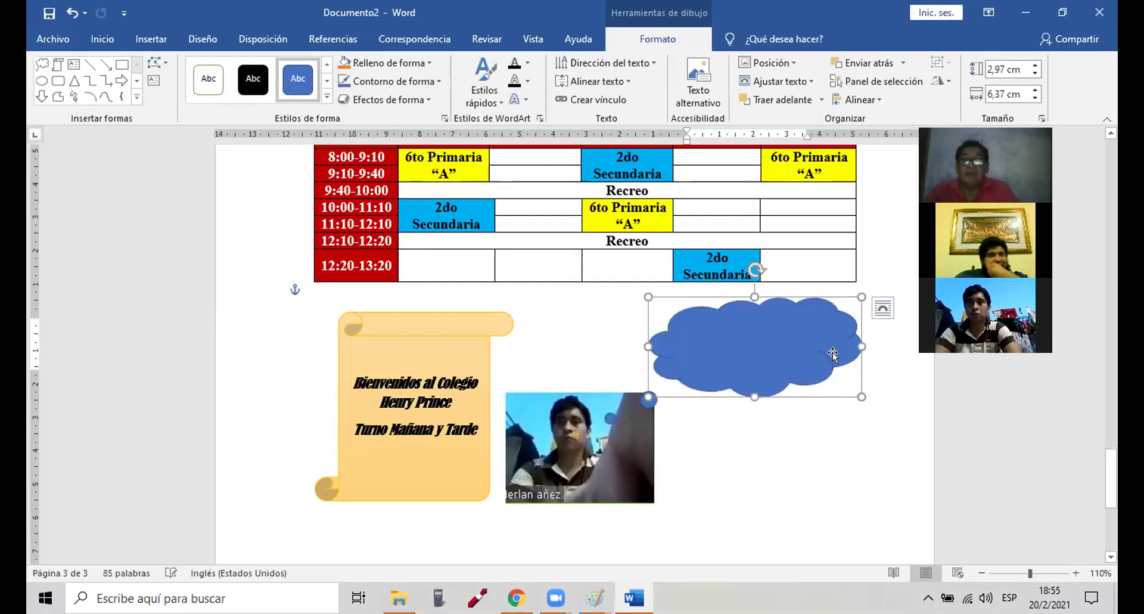
- Type 'Hola a todos' inside the cloud callout
{"action": "right_click", "coordinate": [760, 341]}
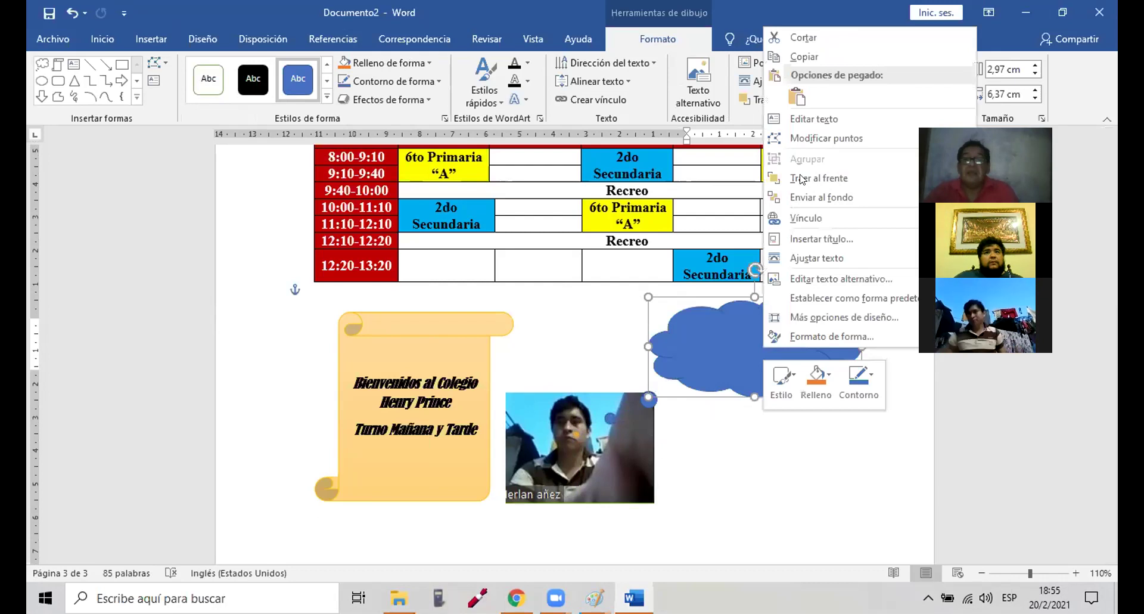
{"action": "left_click", "coordinate": [763, 340]}
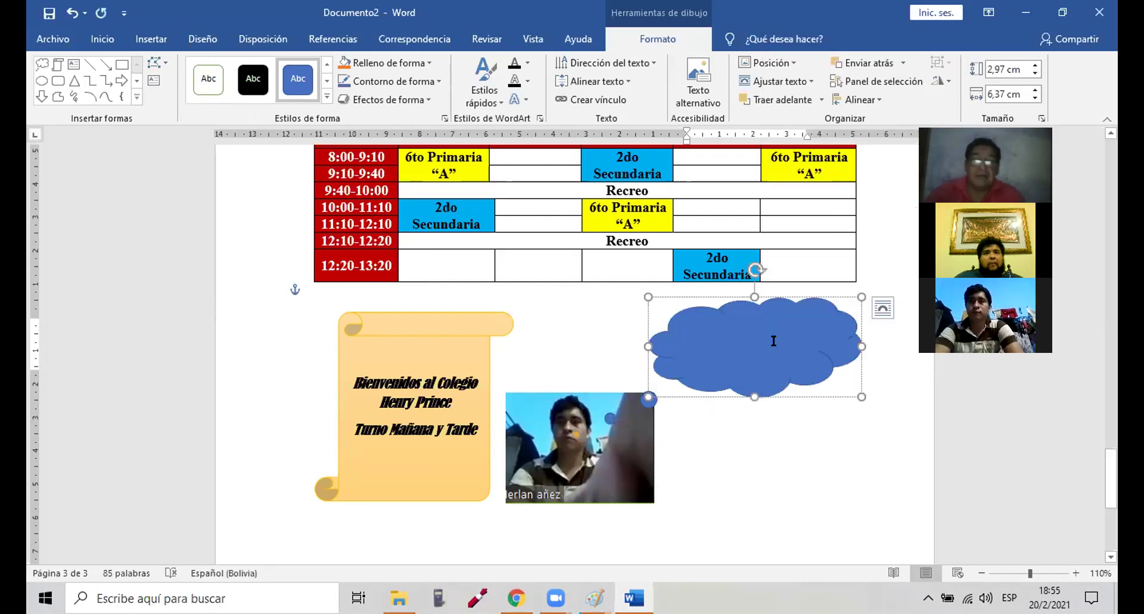
{"action": "type", "text": "Ho"}
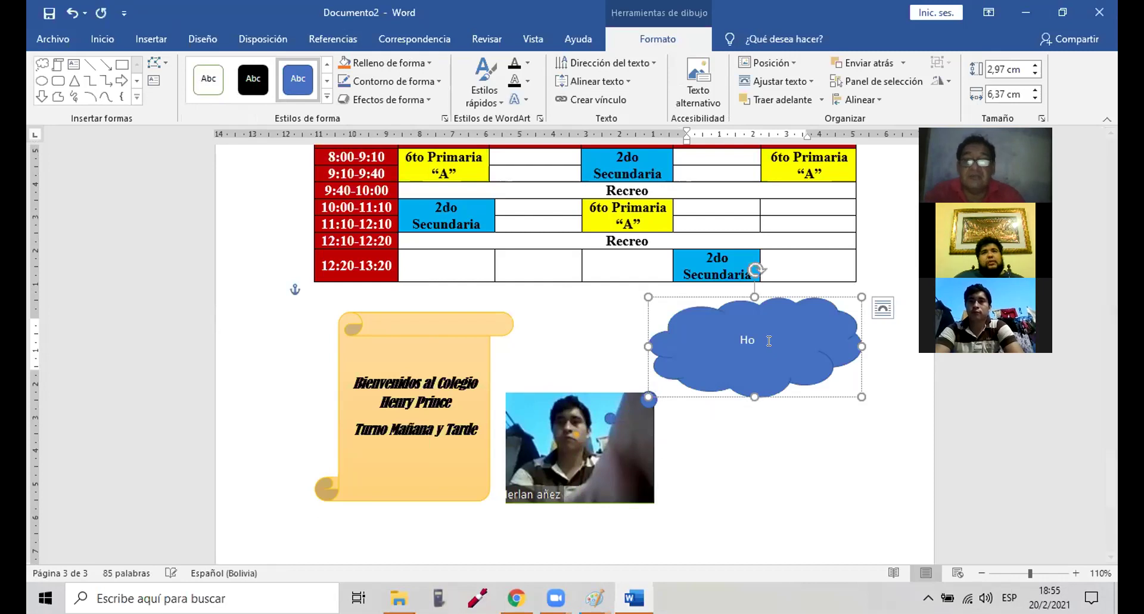
{"action": "type", "text": "la a todos"}
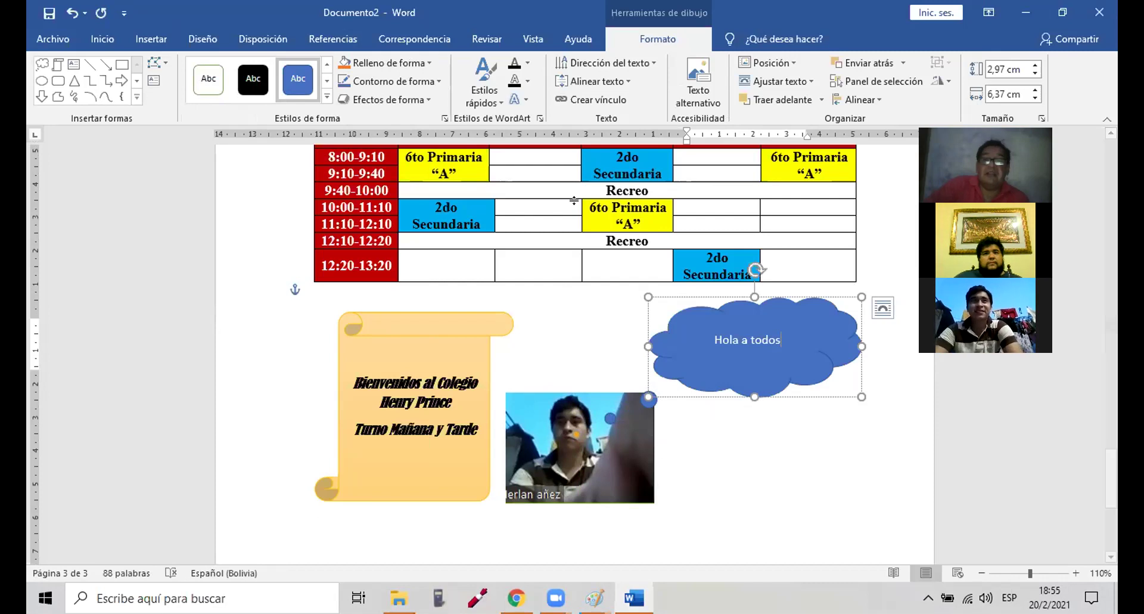
- Apply the first theme shape style, making the cloud white with a black outline
{"action": "left_click", "coordinate": [326, 94]}
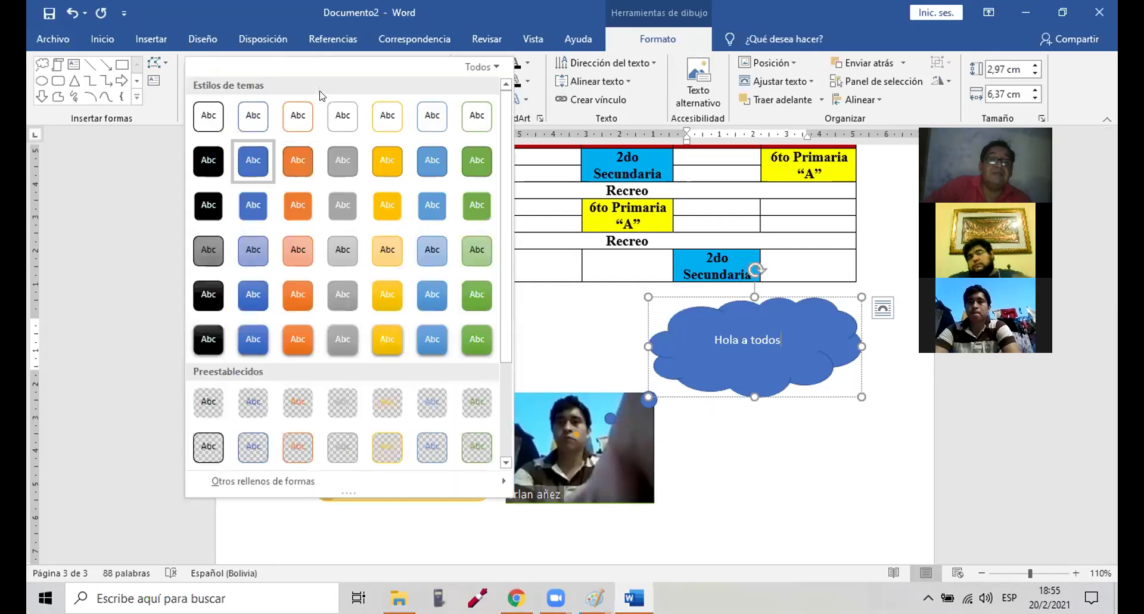
{"action": "left_click", "coordinate": [208, 119]}
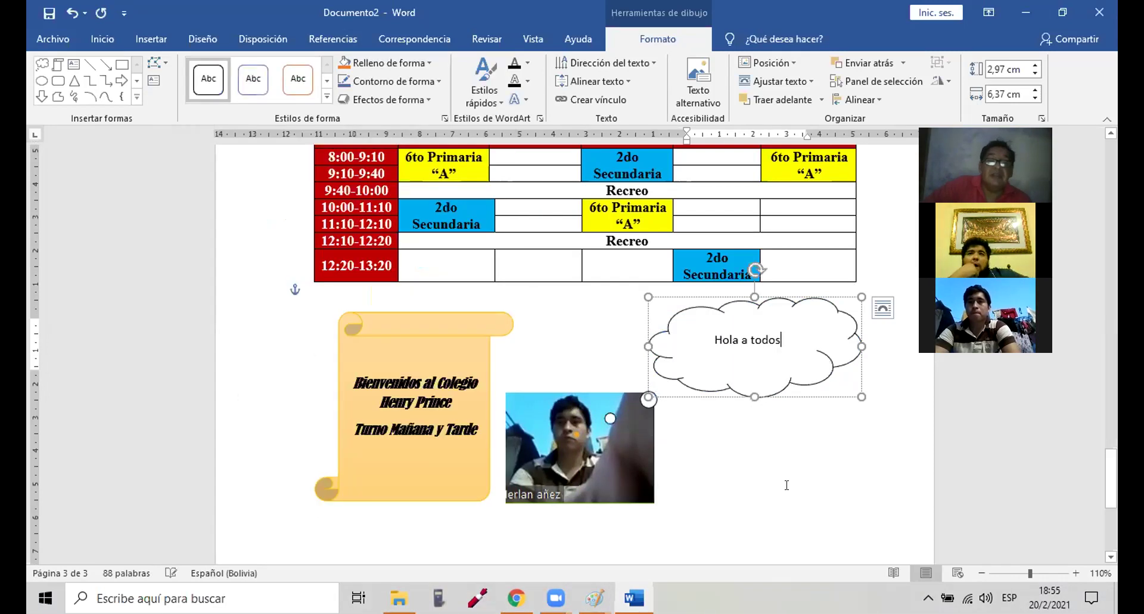
{"action": "left_click", "coordinate": [789, 439]}
- Select the webcam picture and show its Picture Tools Formato options
{"action": "scroll", "coordinate": [792, 441], "scroll_direction": "up", "scroll_amount": 2}
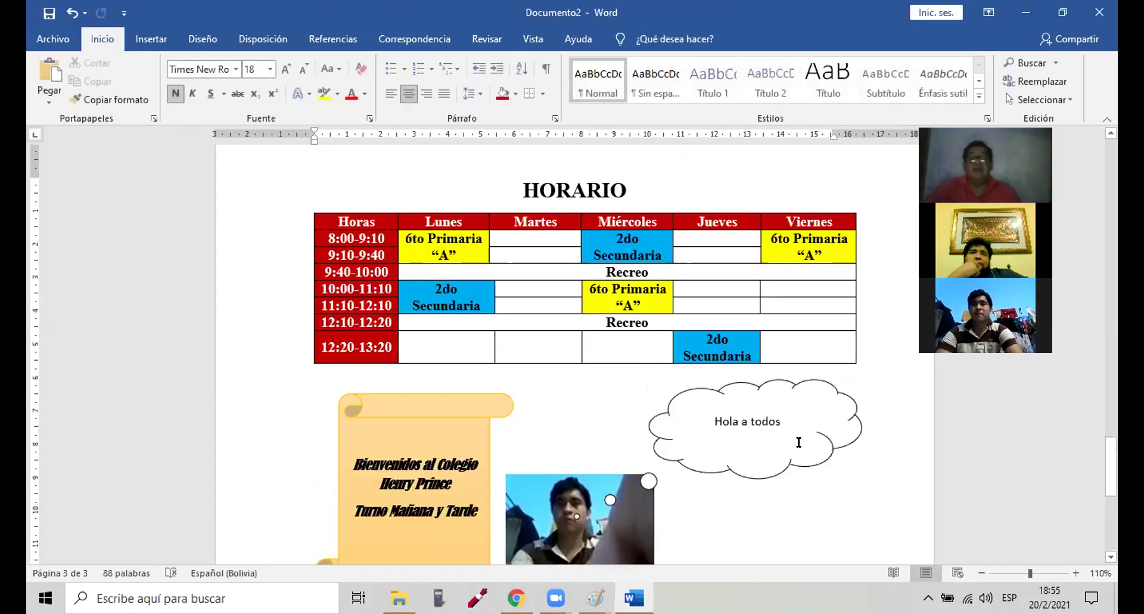
{"action": "scroll", "coordinate": [794, 441], "scroll_direction": "down", "scroll_amount": 3}
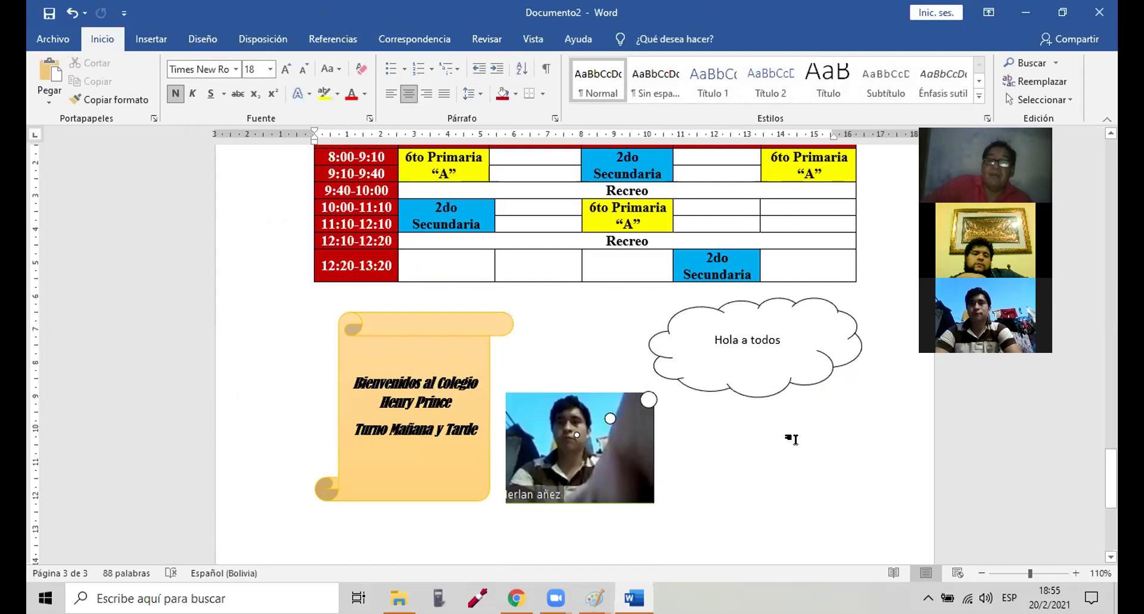
{"action": "left_click", "coordinate": [613, 470]}
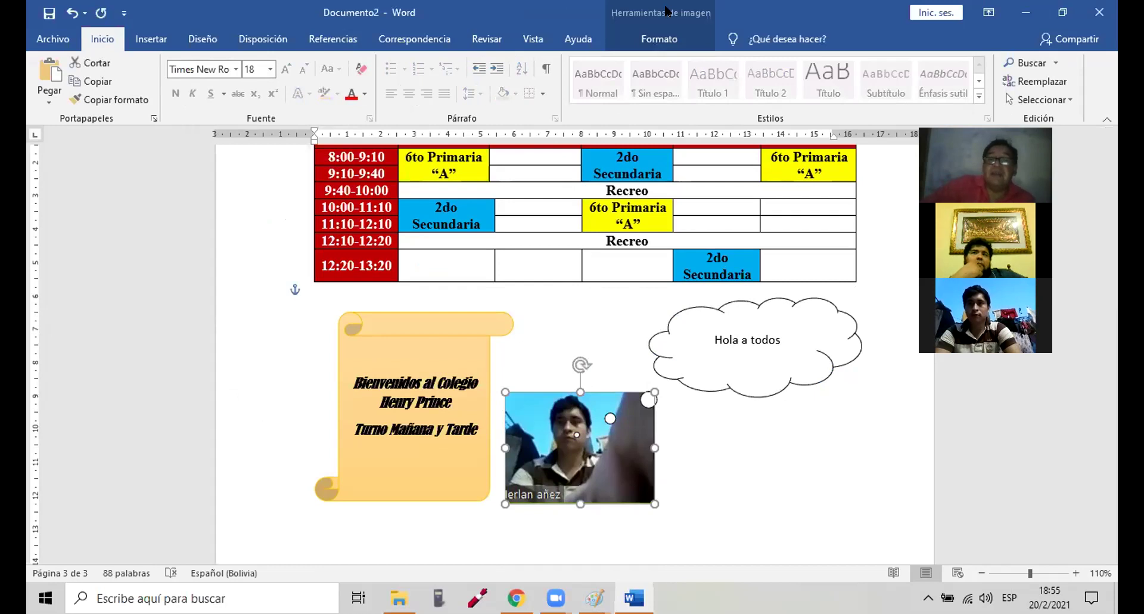
{"action": "left_click", "coordinate": [661, 38]}
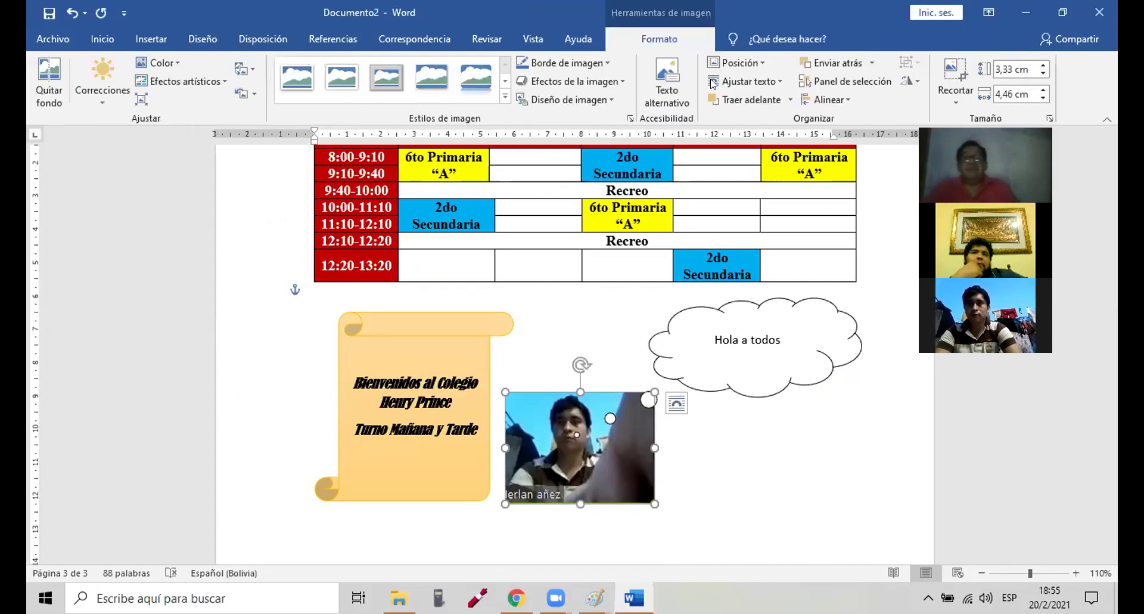
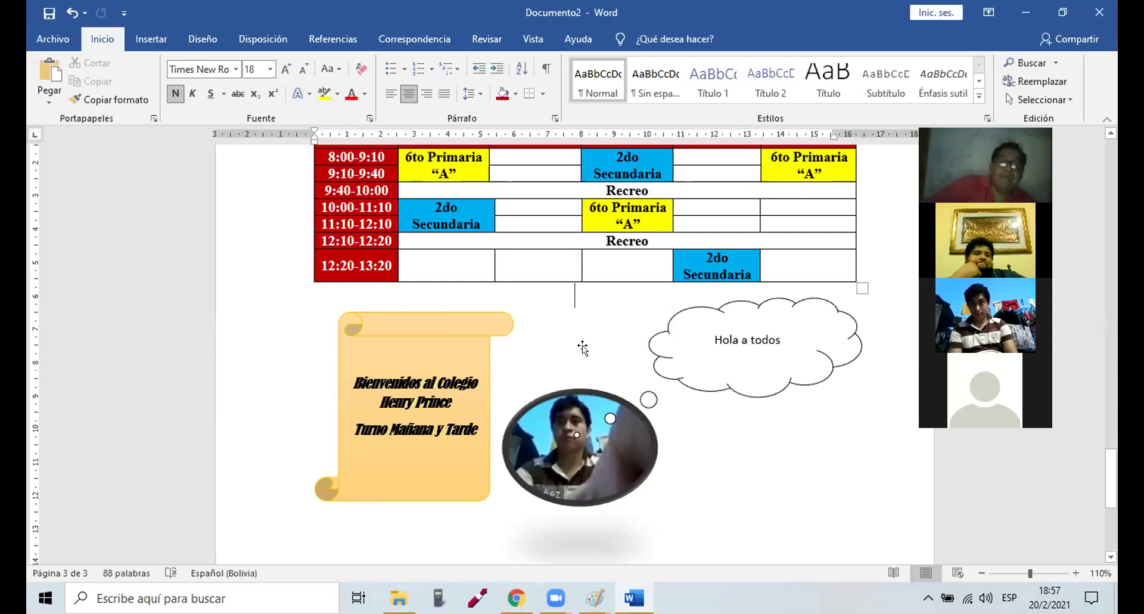
- Set the page colour to a light blue from the Diseño theme colours
{"action": "scroll", "coordinate": [575, 354], "scroll_direction": "down", "scroll_amount": 4}
{"action": "scroll", "coordinate": [593, 357], "scroll_direction": "up", "scroll_amount": 1}
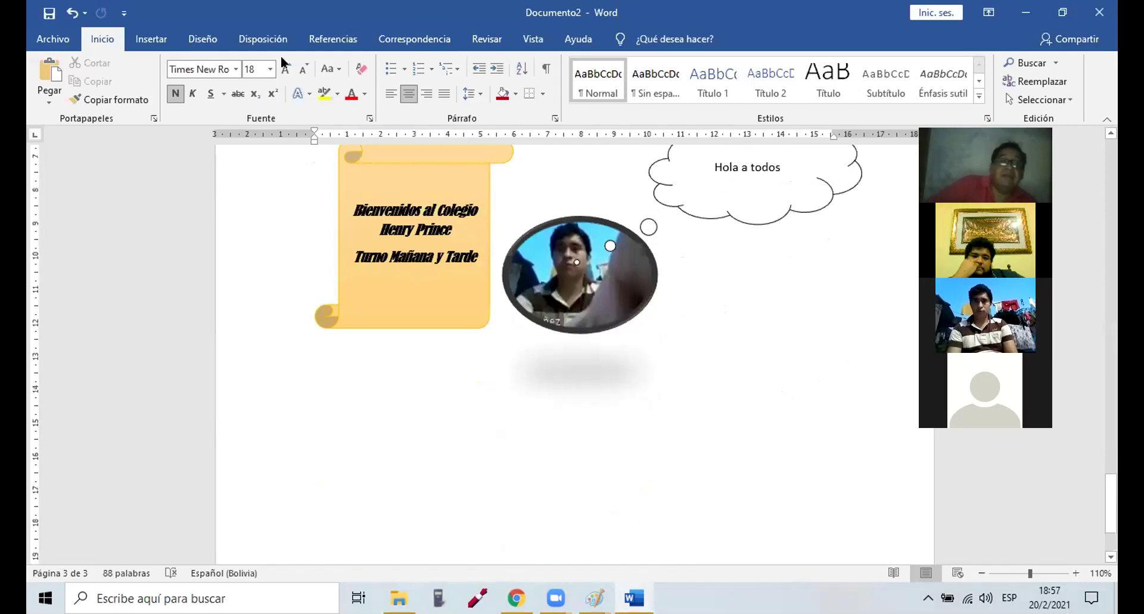
{"action": "left_click", "coordinate": [208, 46]}
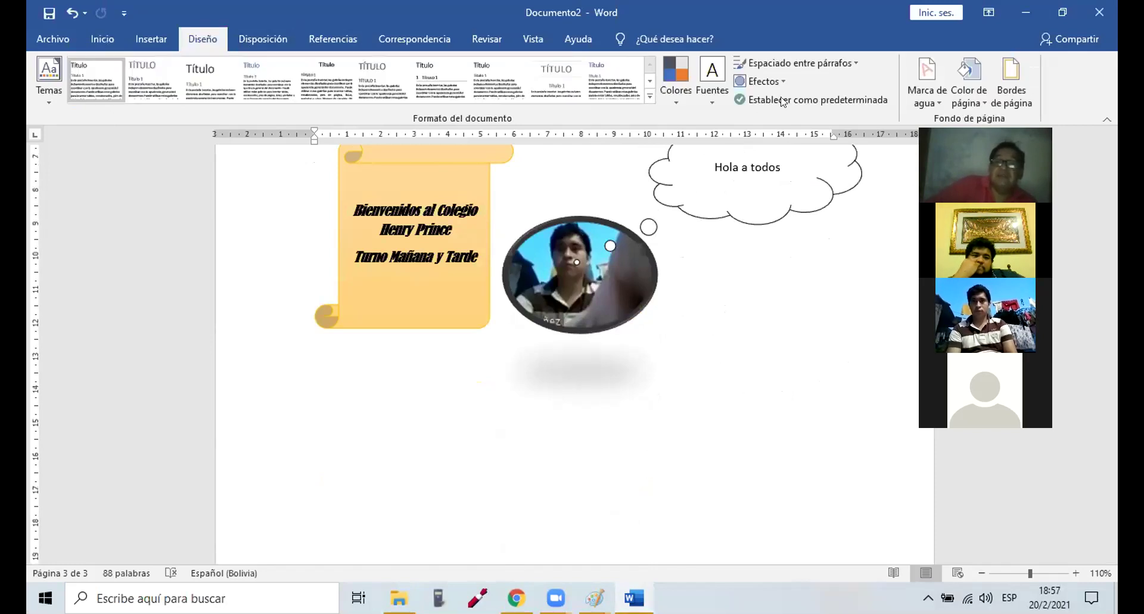
{"action": "left_click", "coordinate": [974, 72]}
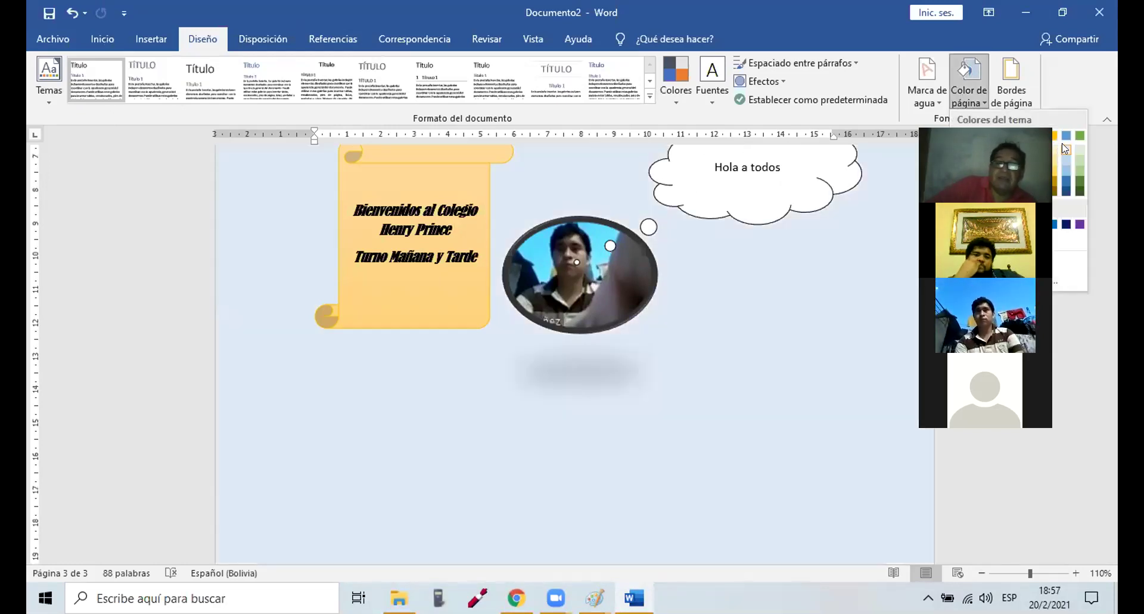
{"action": "scroll", "coordinate": [805, 300], "scroll_direction": "up", "scroll_amount": 1}
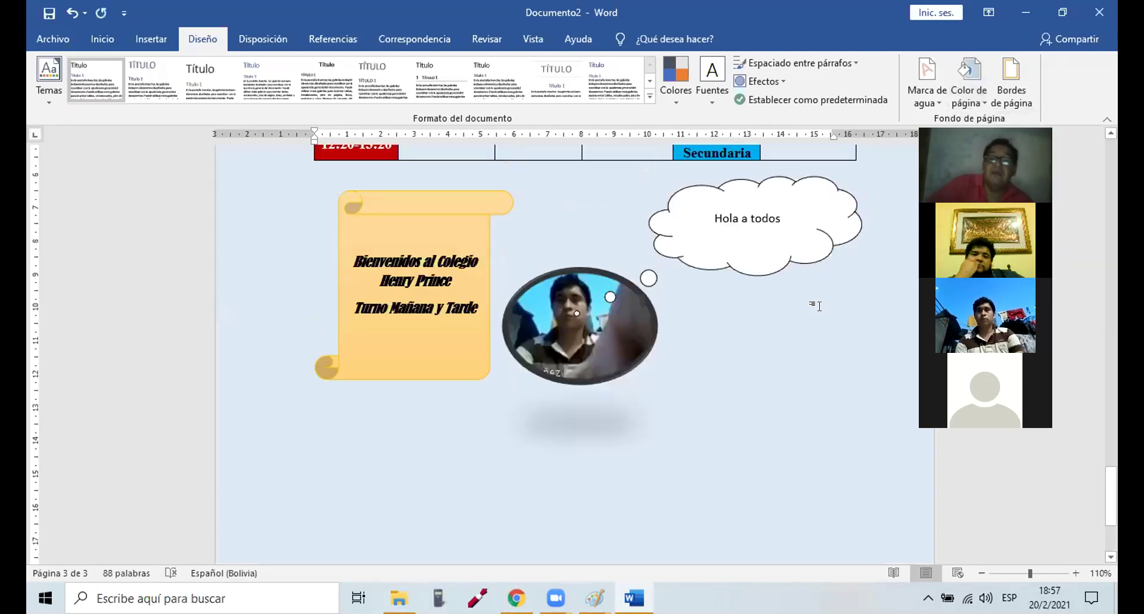
{"action": "key", "text": "ctrl+p"}
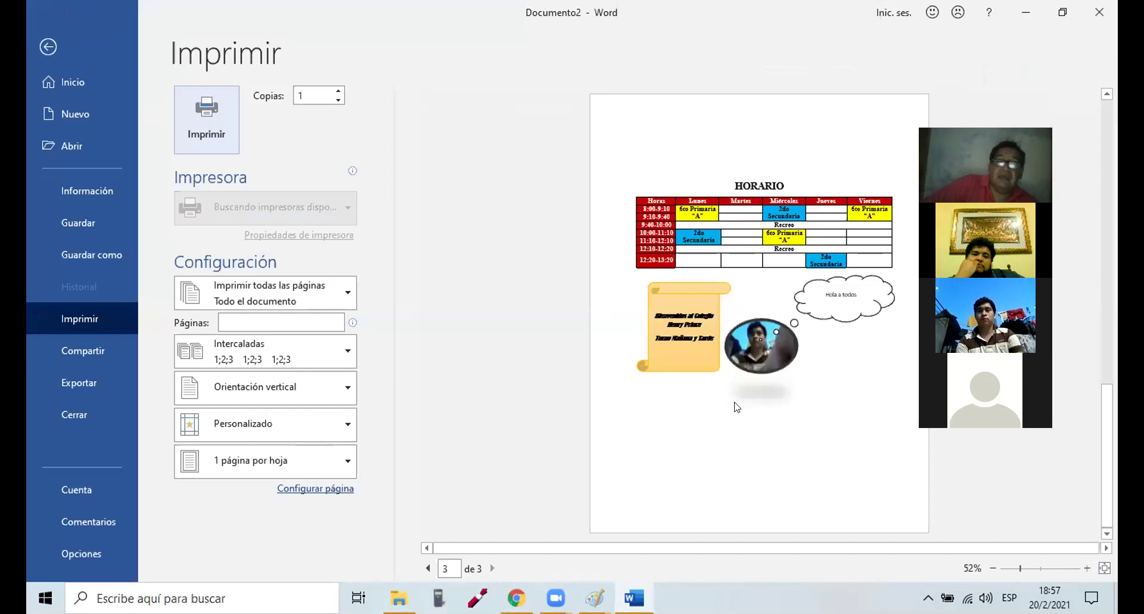
{"action": "key", "text": "Escape"}
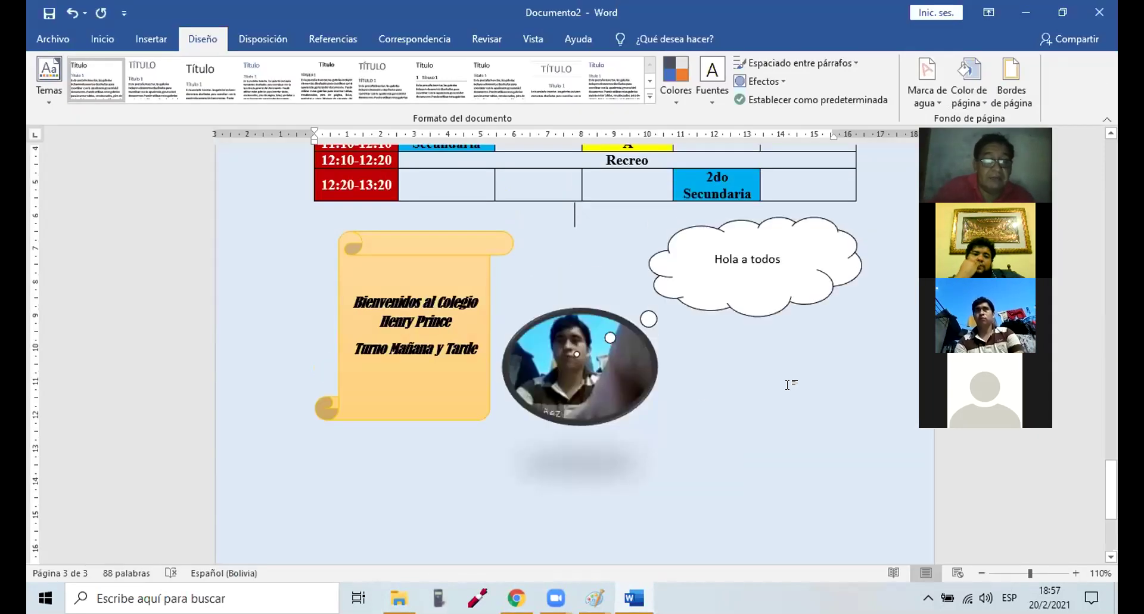
{"action": "key", "text": "ctrl+p"}
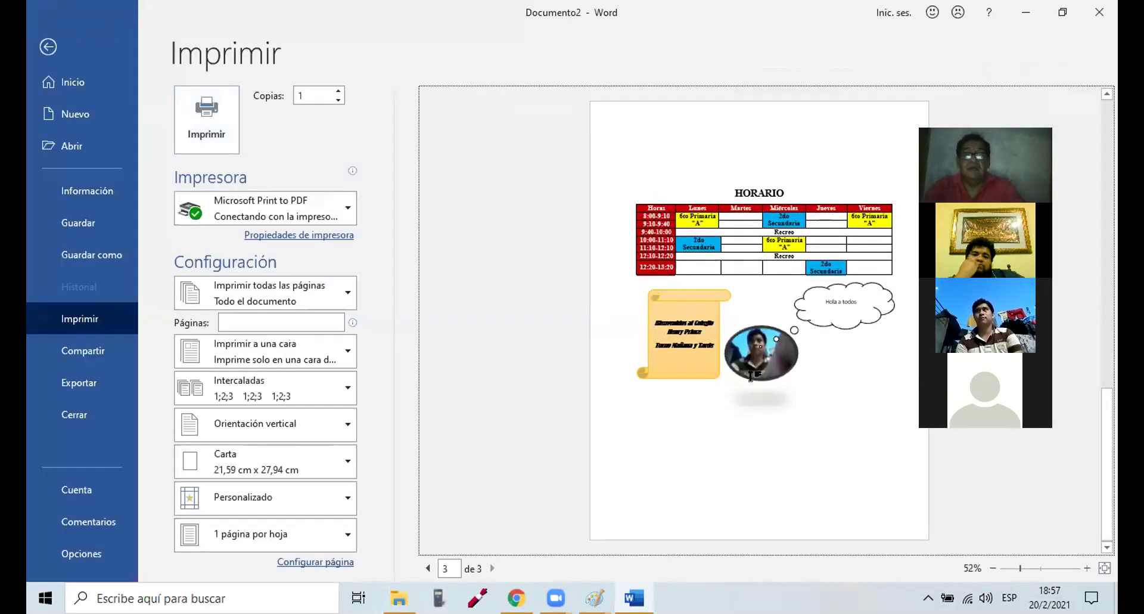
{"action": "key", "text": "Escape"}
{"action": "scroll", "coordinate": [714, 331], "scroll_direction": "up", "scroll_amount": 2}
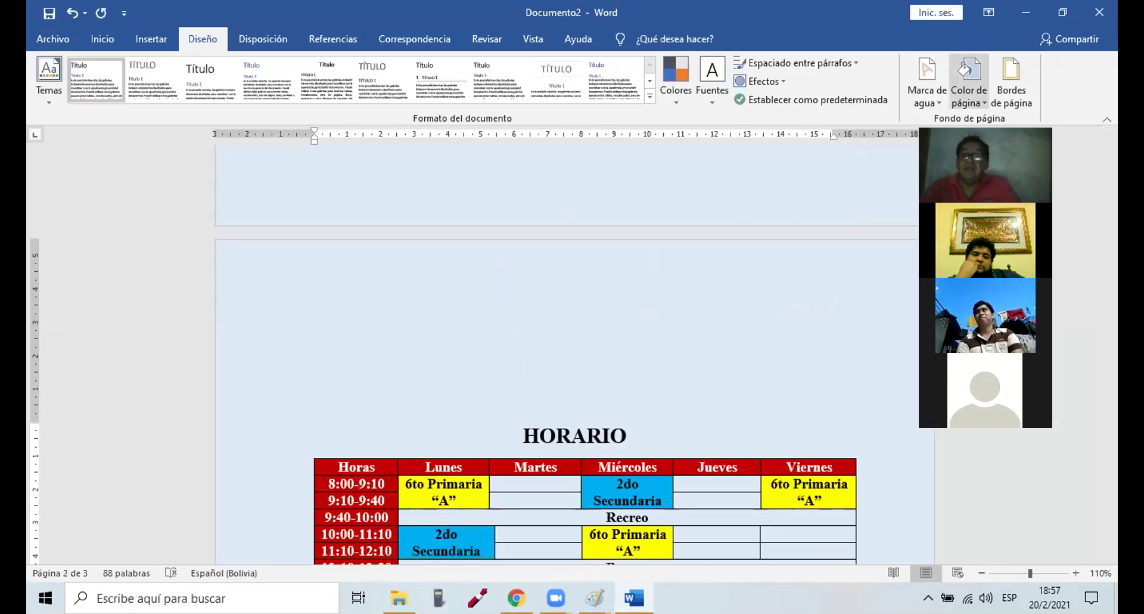
- Try a green page colour, then set Color de página to Sin color for plain white pages
{"action": "left_click", "coordinate": [977, 103]}
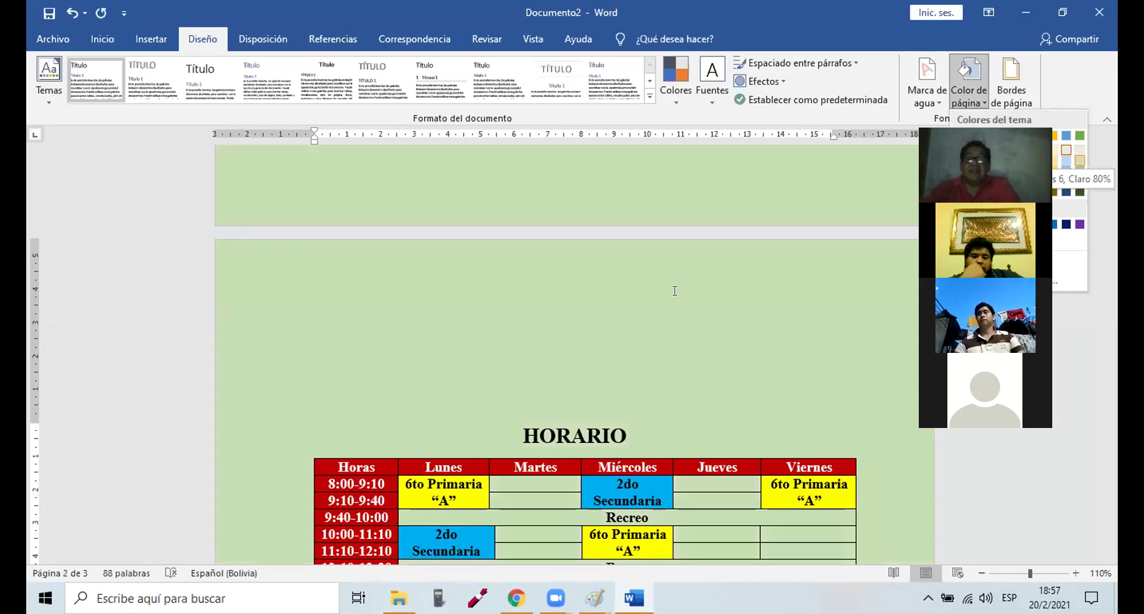
{"action": "scroll", "coordinate": [674, 290], "scroll_direction": "down", "scroll_amount": 5}
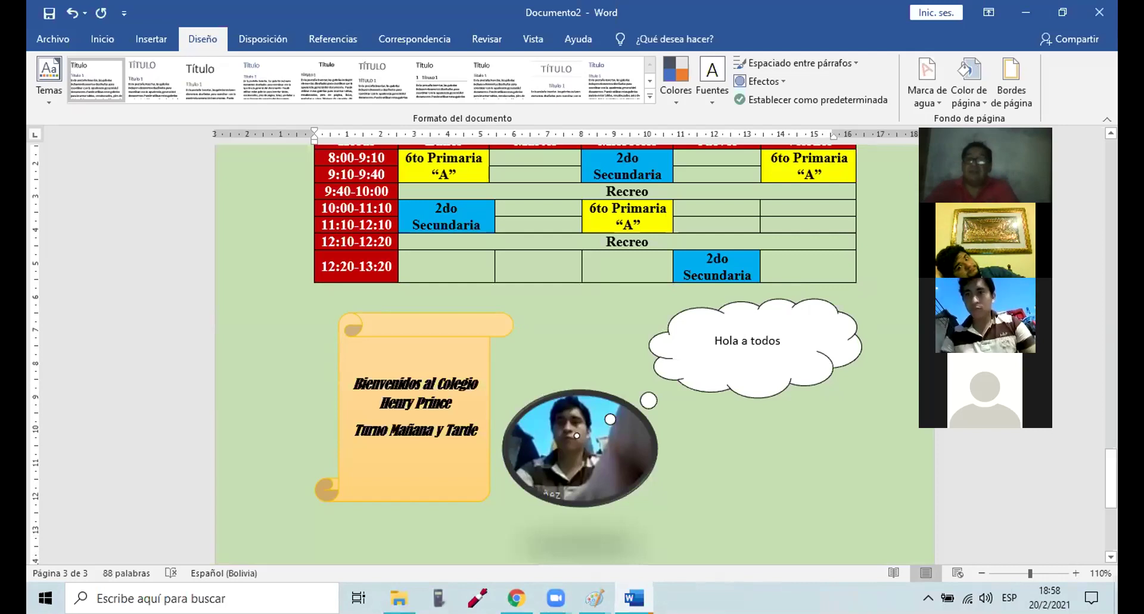
{"action": "left_click", "coordinate": [969, 83]}
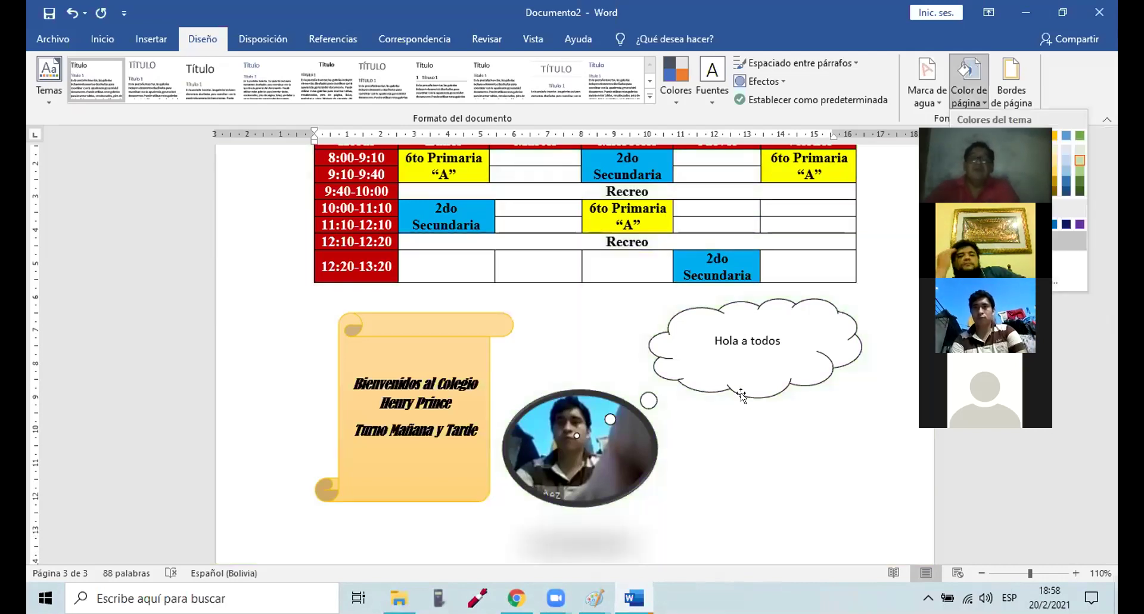
{"action": "left_click", "coordinate": [815, 405]}
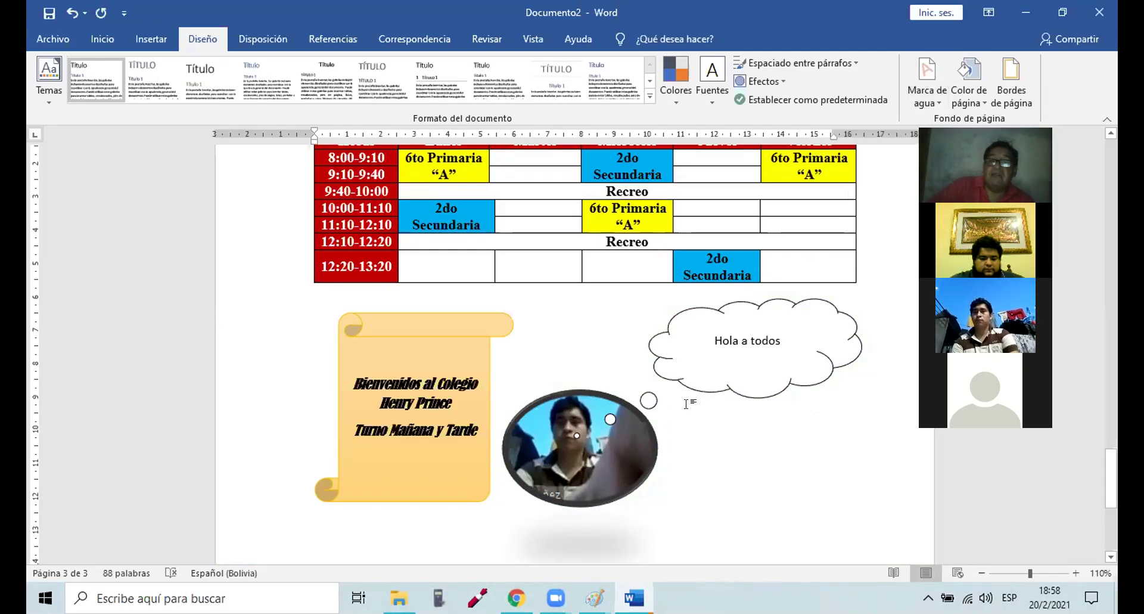
{"action": "left_click", "coordinate": [609, 445]}
{"action": "left_click", "coordinate": [922, 79]}
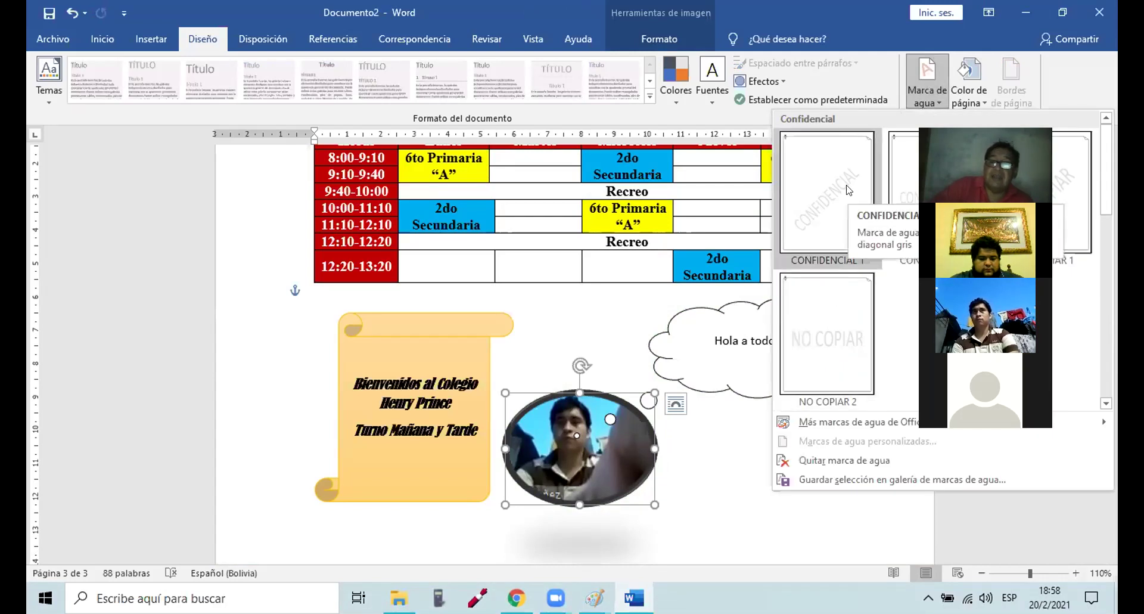
{"action": "left_click", "coordinate": [789, 327]}
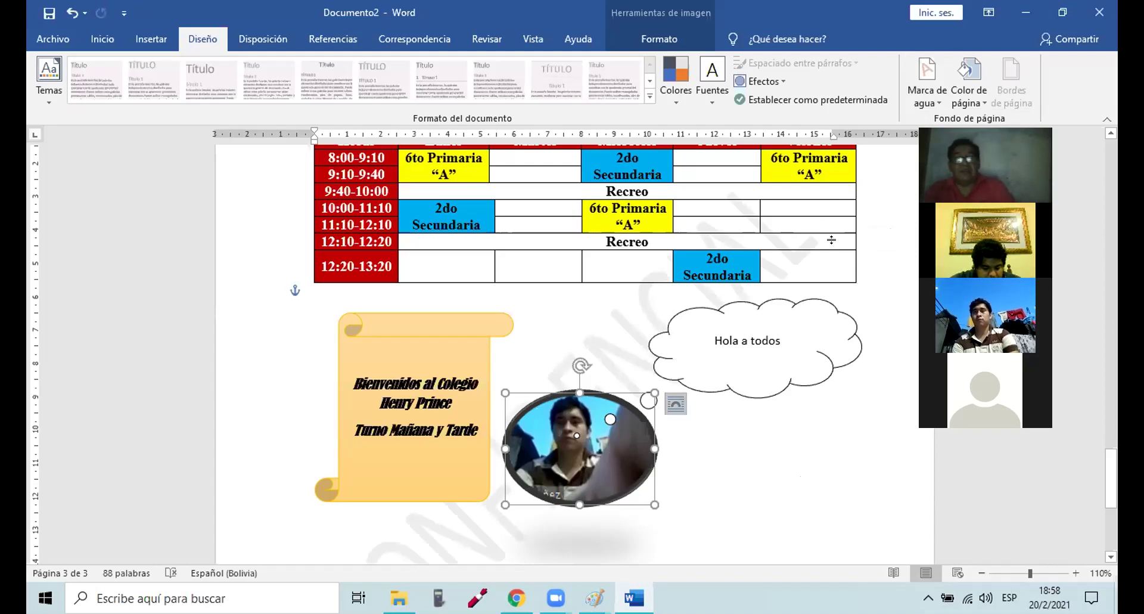
{"action": "key", "text": "ctrl+z"}
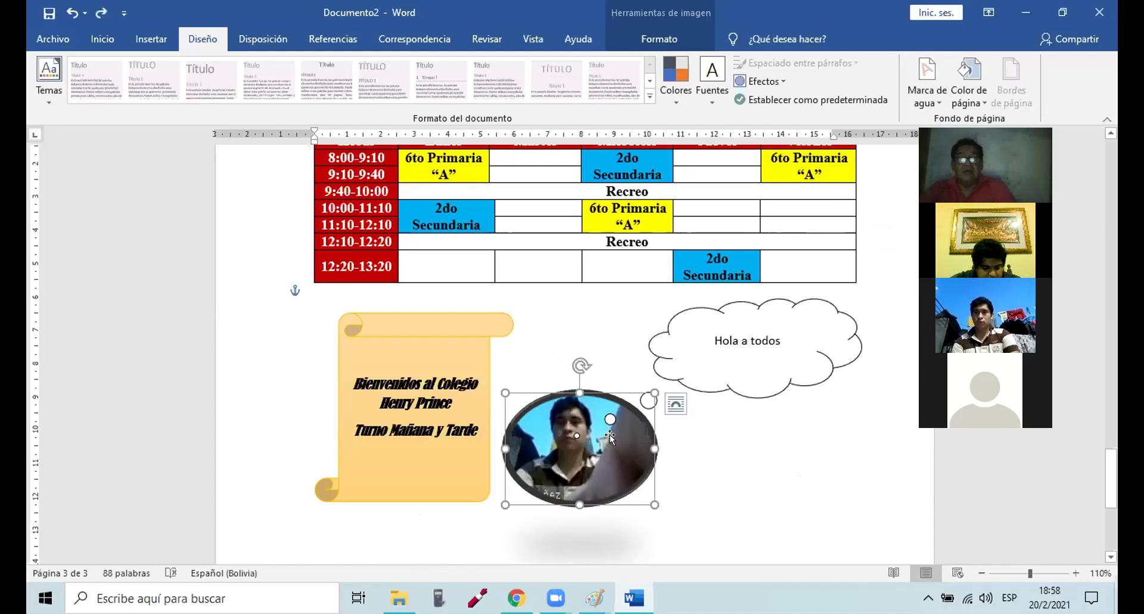
{"action": "left_click", "coordinate": [98, 42]}
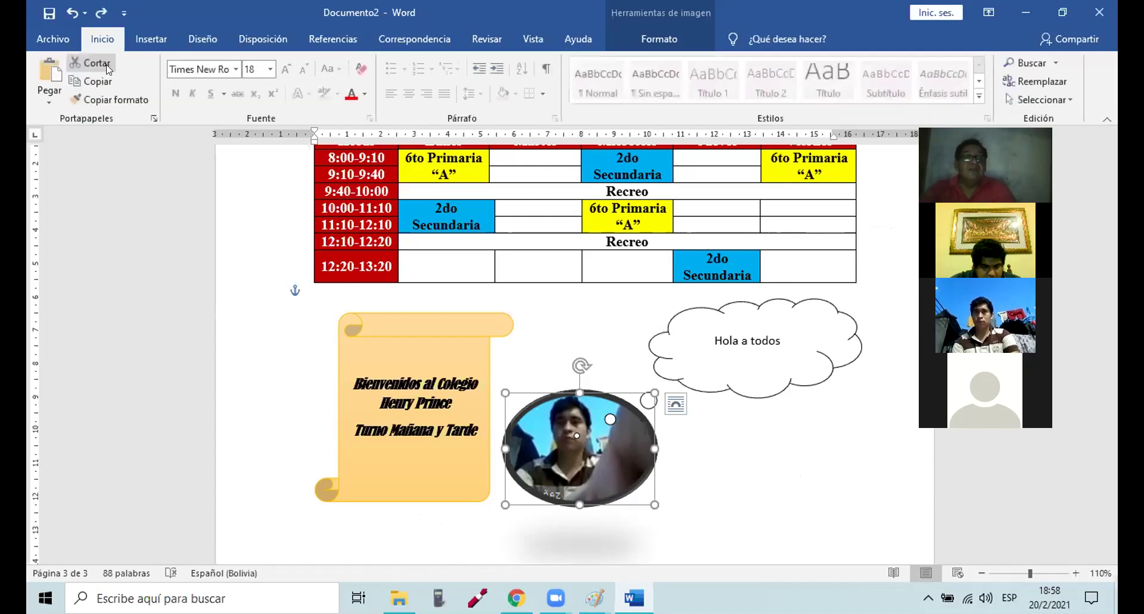
- Cut the oval photo and paste it into the page header so it appears faded behind HORARIO
{"action": "left_click", "coordinate": [107, 69]}
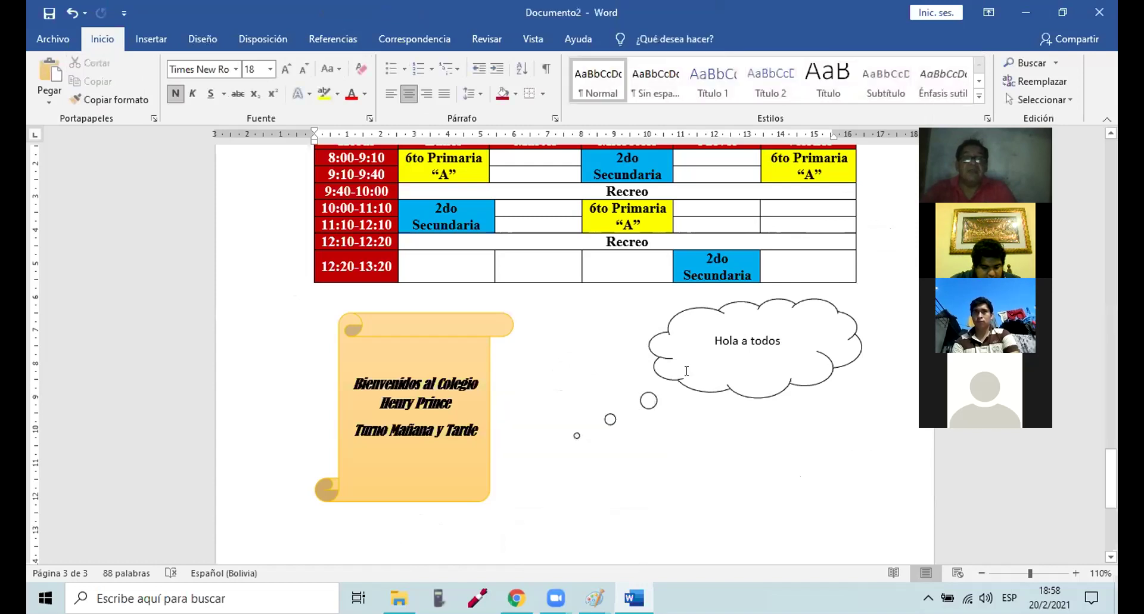
{"action": "scroll", "coordinate": [629, 330], "scroll_direction": "up", "scroll_amount": 6}
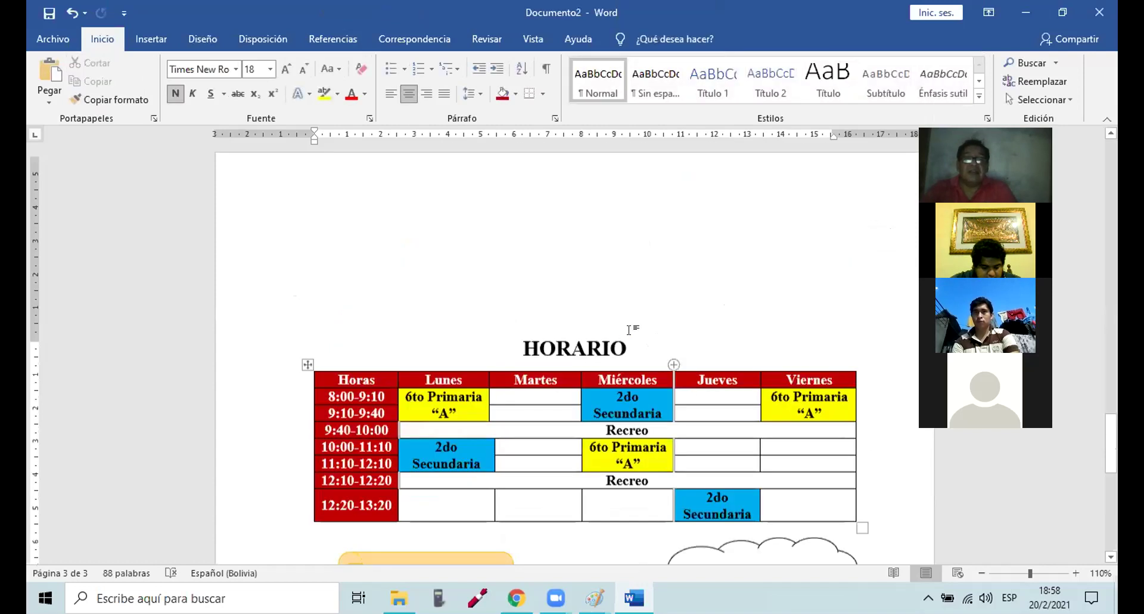
{"action": "double_click", "coordinate": [628, 330]}
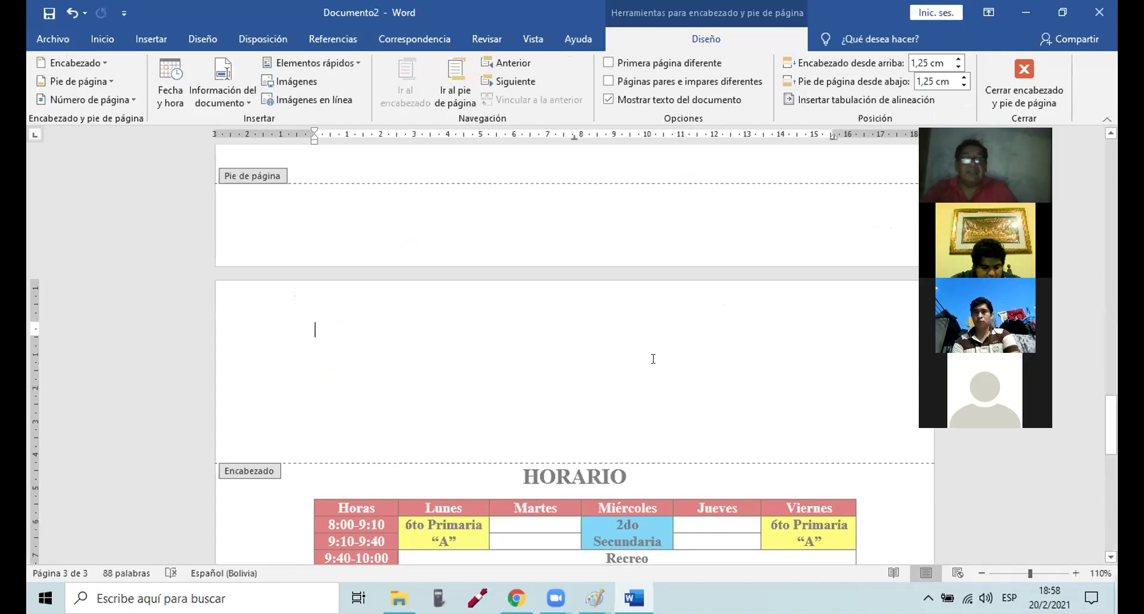
{"action": "key", "text": "Escape"}
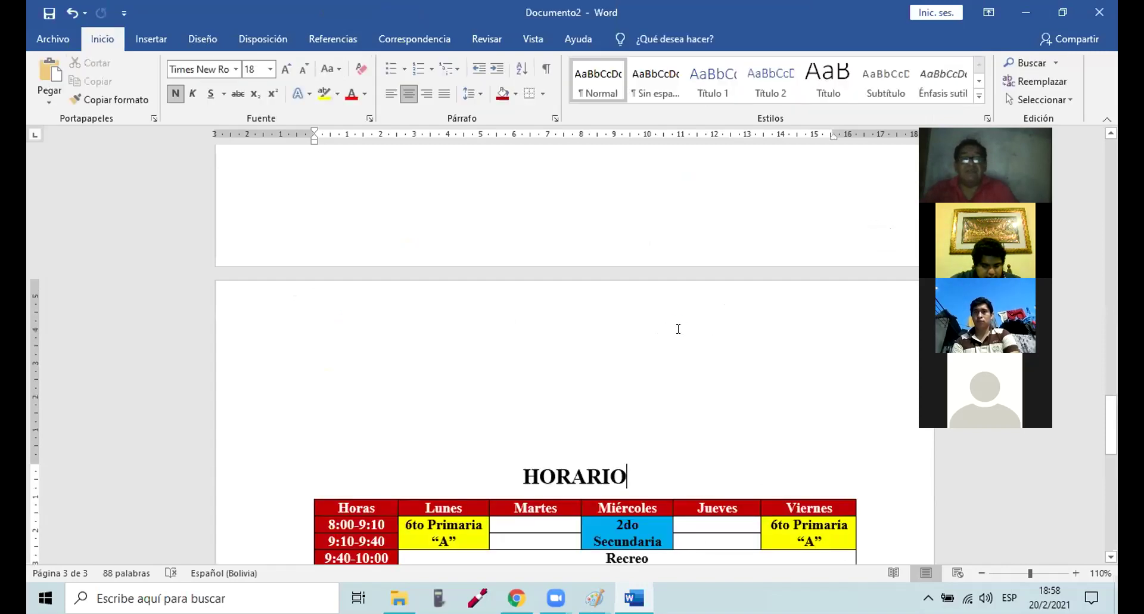
{"action": "double_click", "coordinate": [680, 328]}
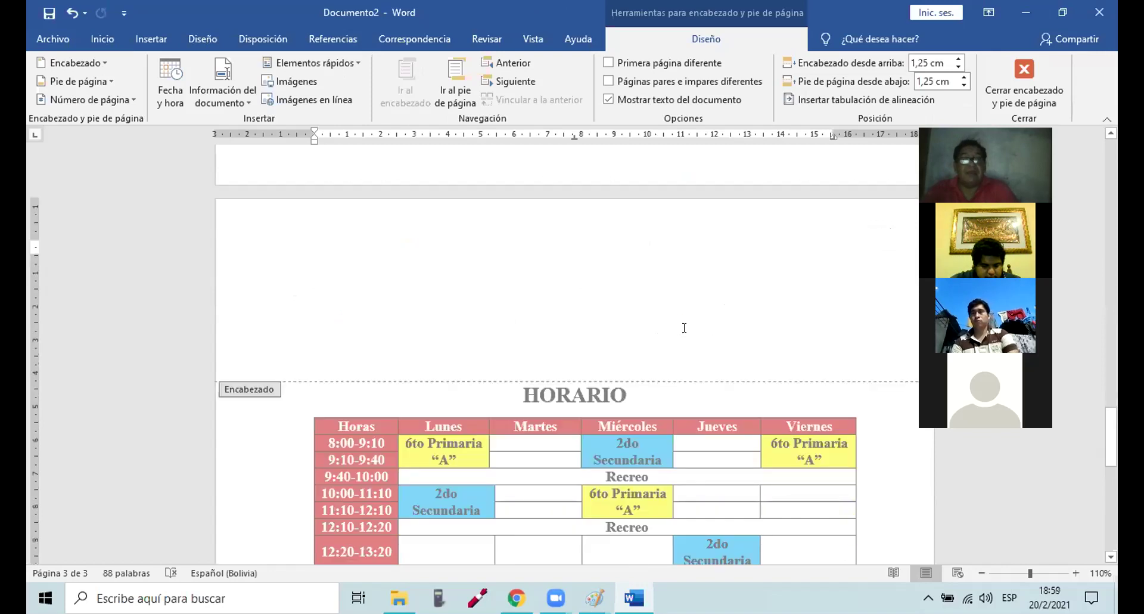
{"action": "key", "text": "ctrl+v"}
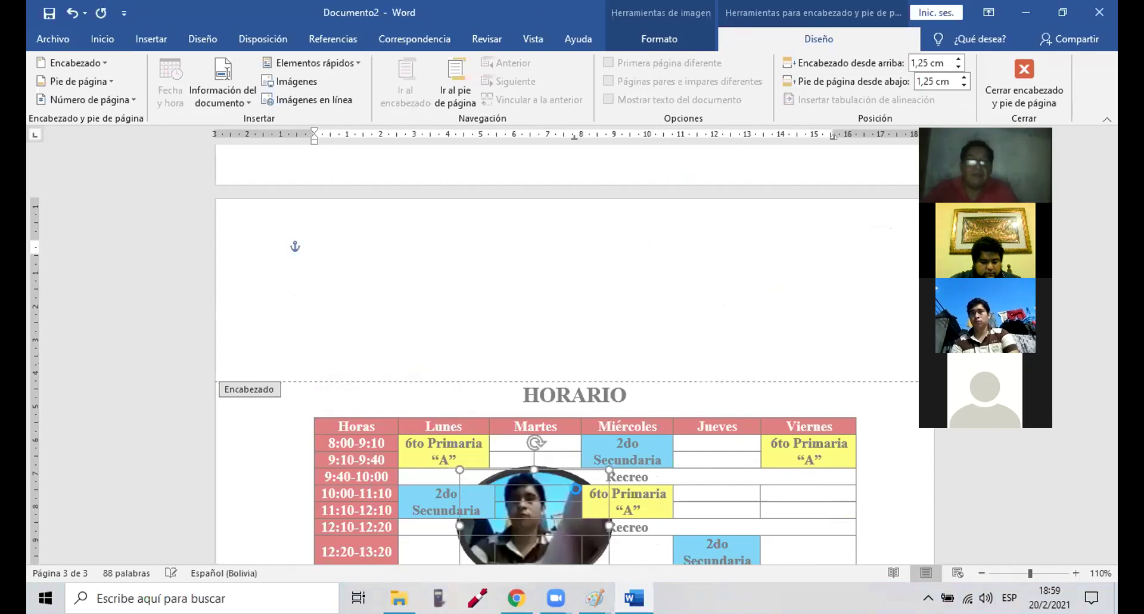
{"action": "scroll", "coordinate": [776, 351], "scroll_direction": "down", "scroll_amount": 5}
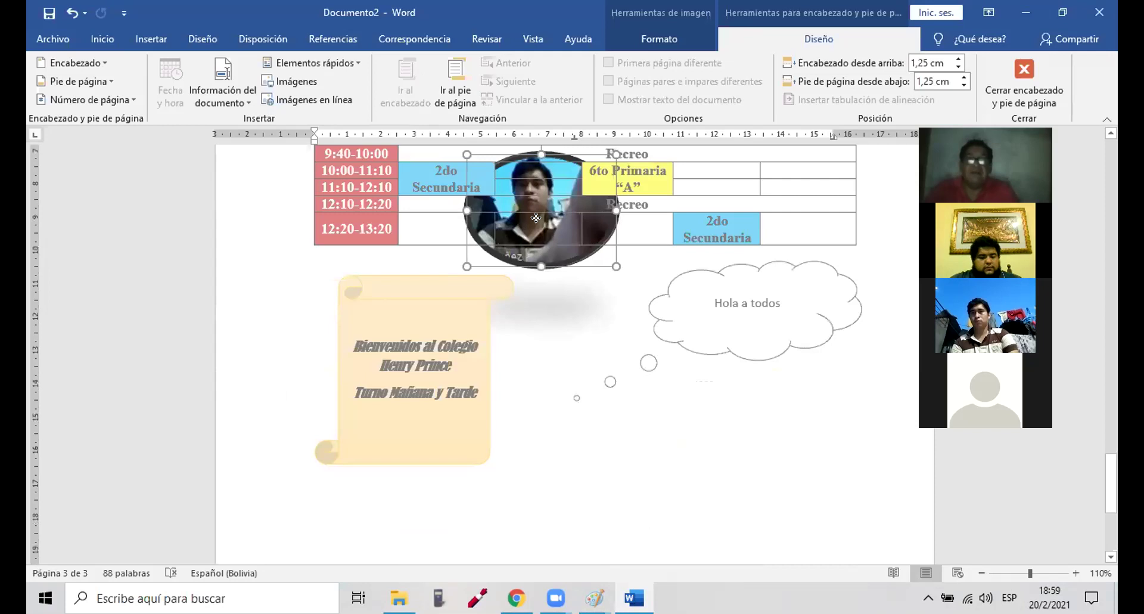
{"action": "double_click", "coordinate": [739, 396]}
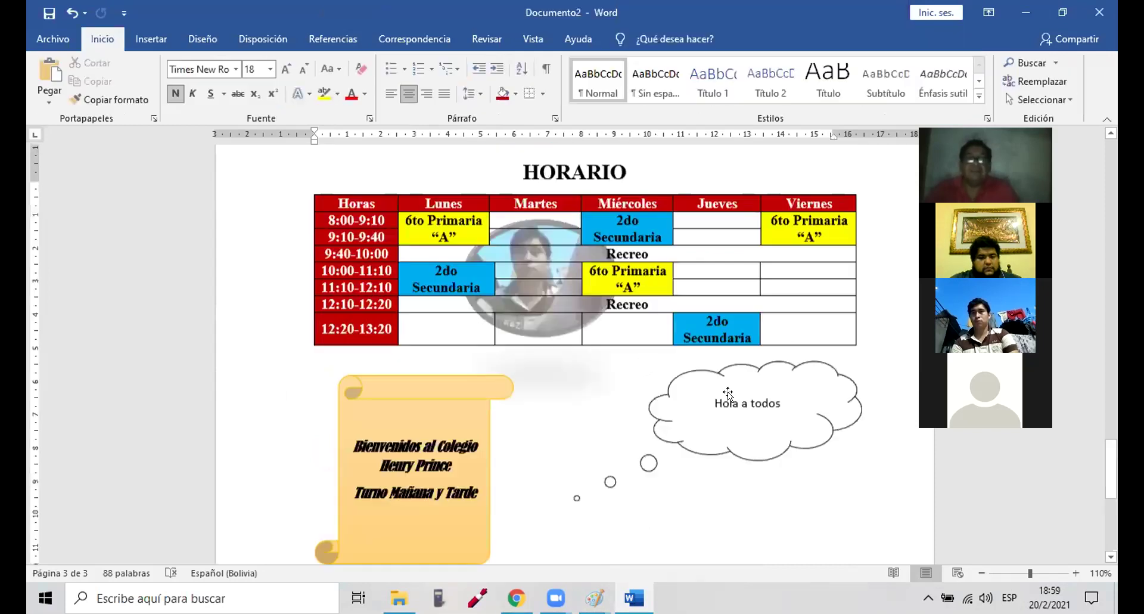
- Drag the header photo down behind the Jueves and Viernes columns of the schedule table
{"action": "scroll", "coordinate": [727, 393], "scroll_direction": "up", "scroll_amount": 2}
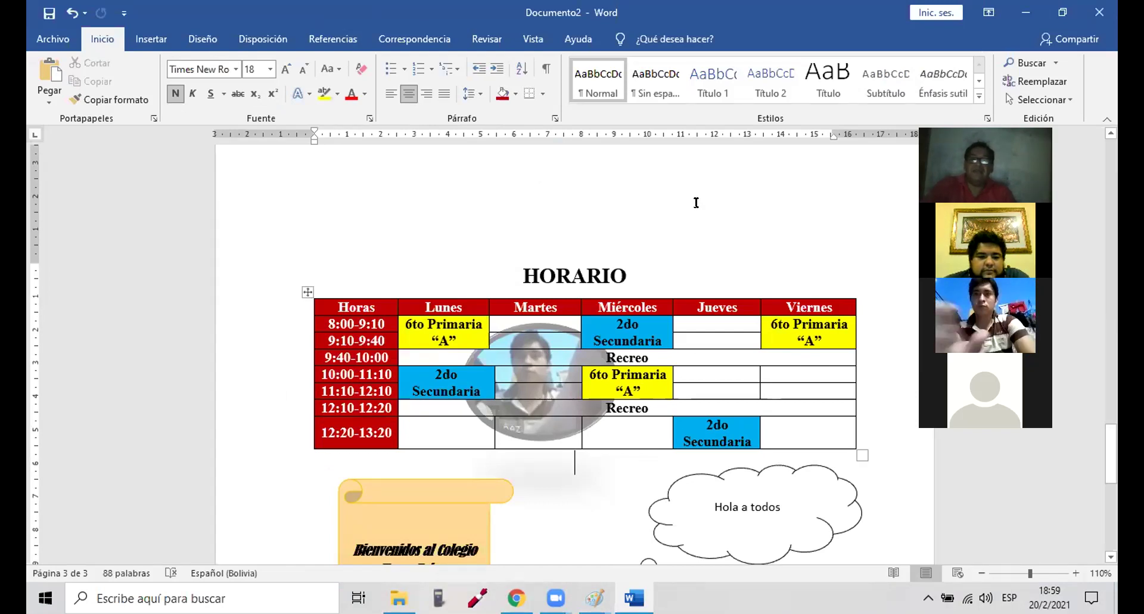
{"action": "scroll", "coordinate": [685, 216], "scroll_direction": "up", "scroll_amount": 3}
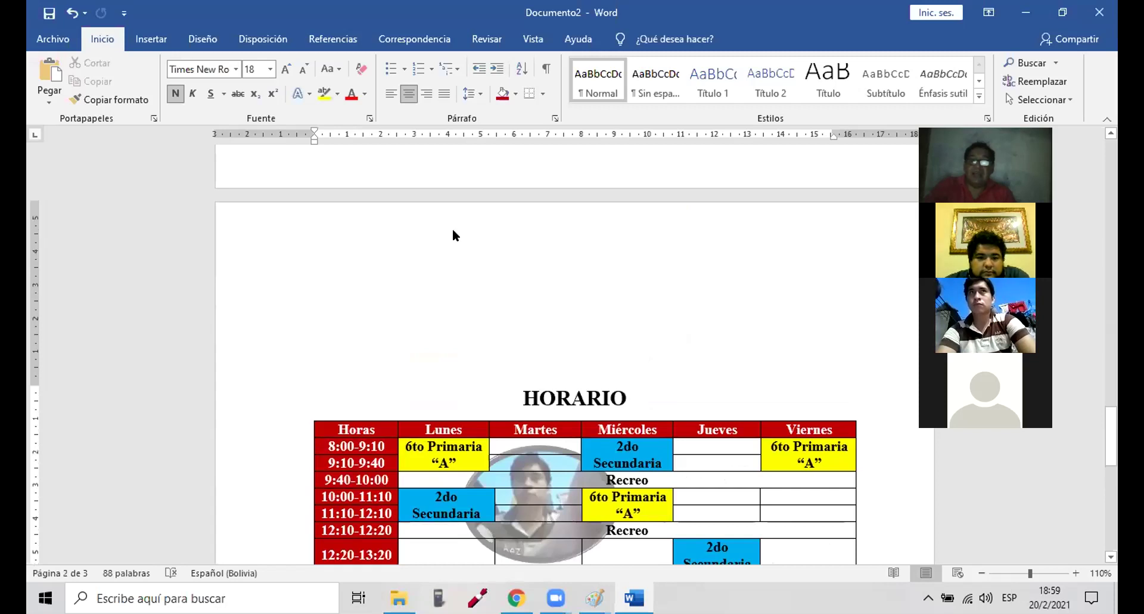
{"action": "double_click", "coordinate": [544, 230]}
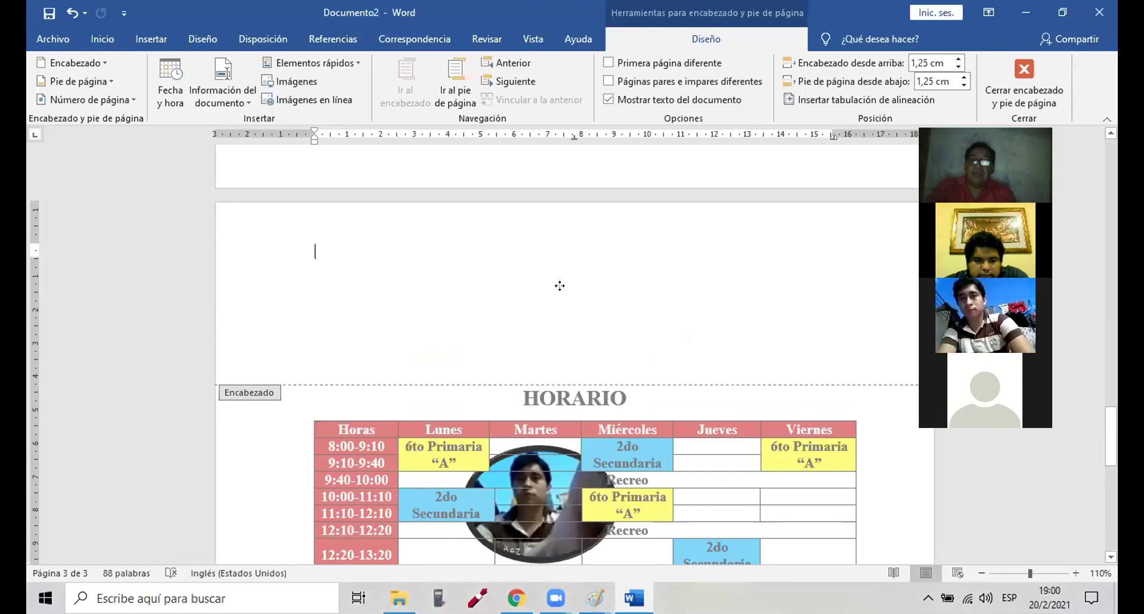
{"action": "left_click_drag", "start_coordinate": [563, 472], "coordinate": [576, 306]}
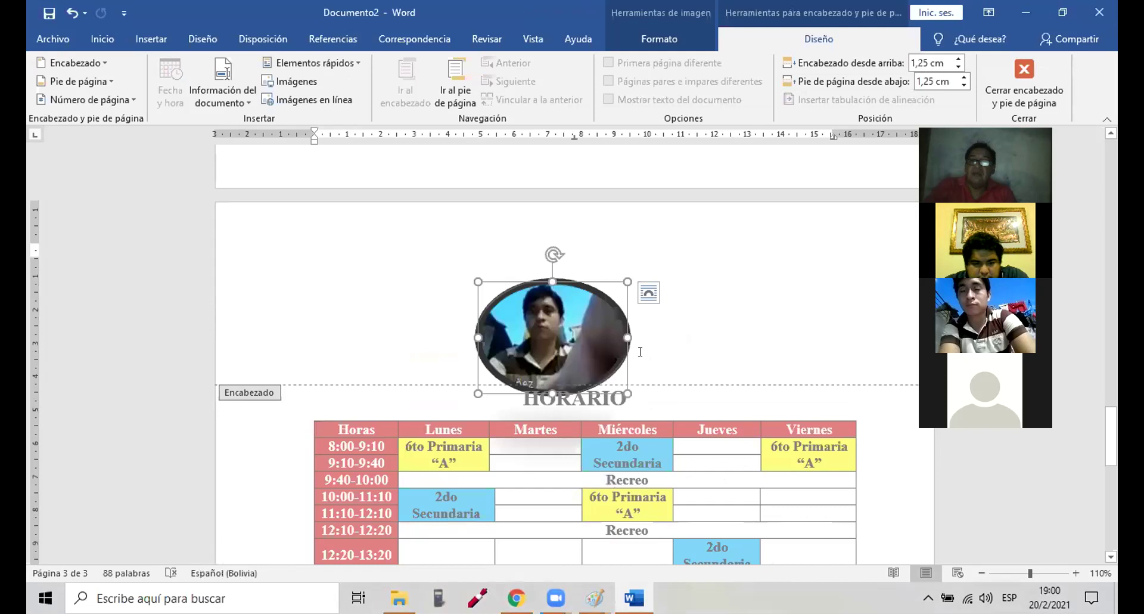
{"action": "left_click_drag", "start_coordinate": [572, 321], "coordinate": [594, 290]}
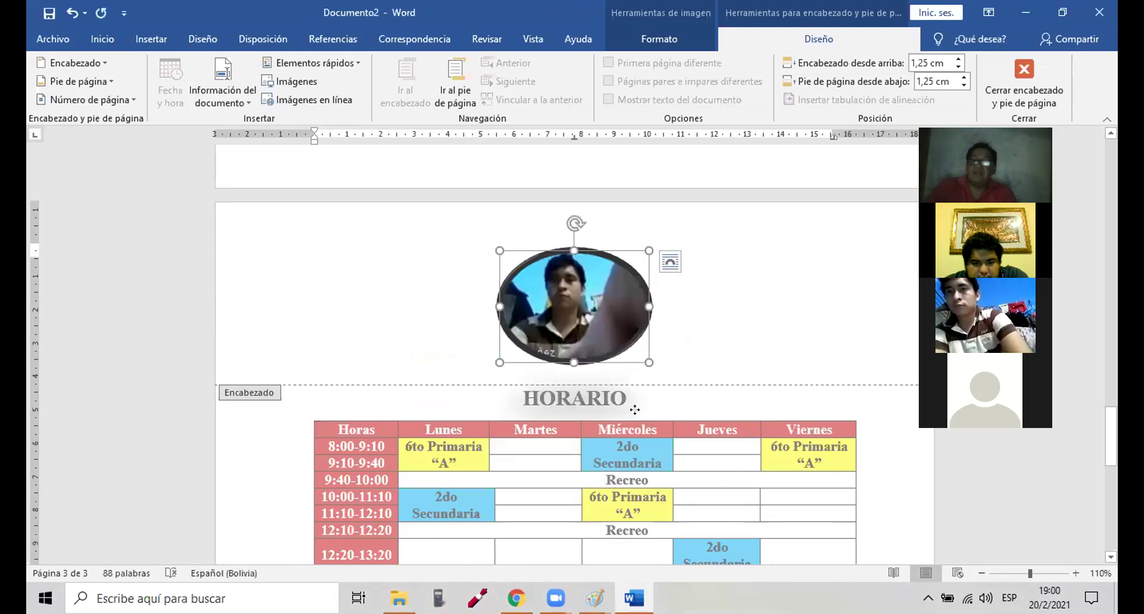
{"action": "left_click_drag", "start_coordinate": [635, 409], "coordinate": [781, 508]}
{"action": "scroll", "coordinate": [799, 196], "scroll_direction": "down", "scroll_amount": 5}
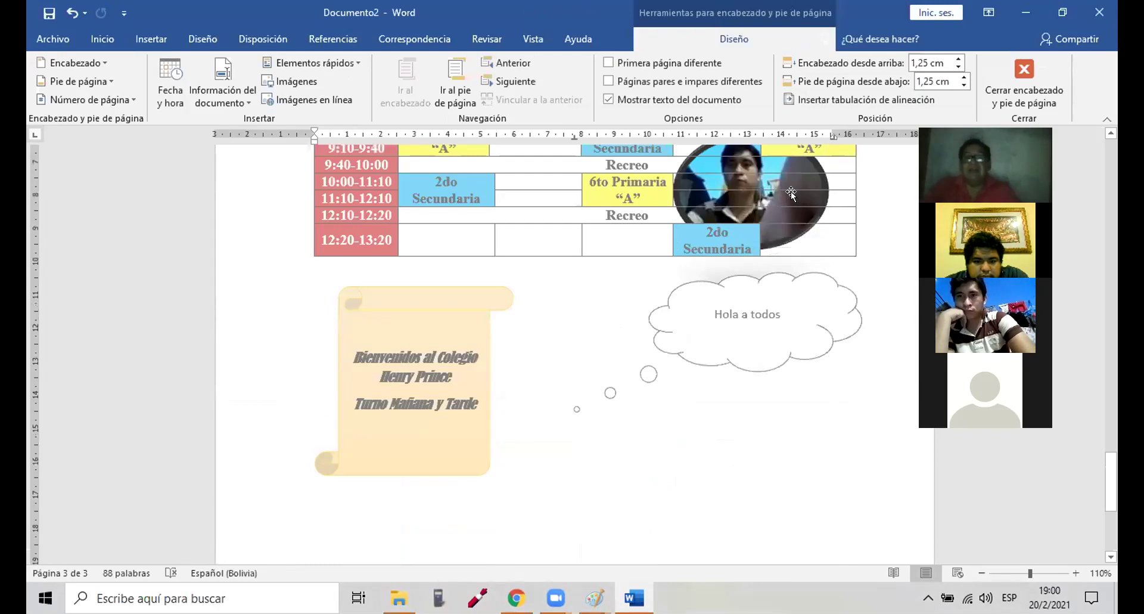
{"action": "scroll", "coordinate": [886, 291], "scroll_direction": "up", "scroll_amount": 3}
{"action": "double_click", "coordinate": [881, 281]}
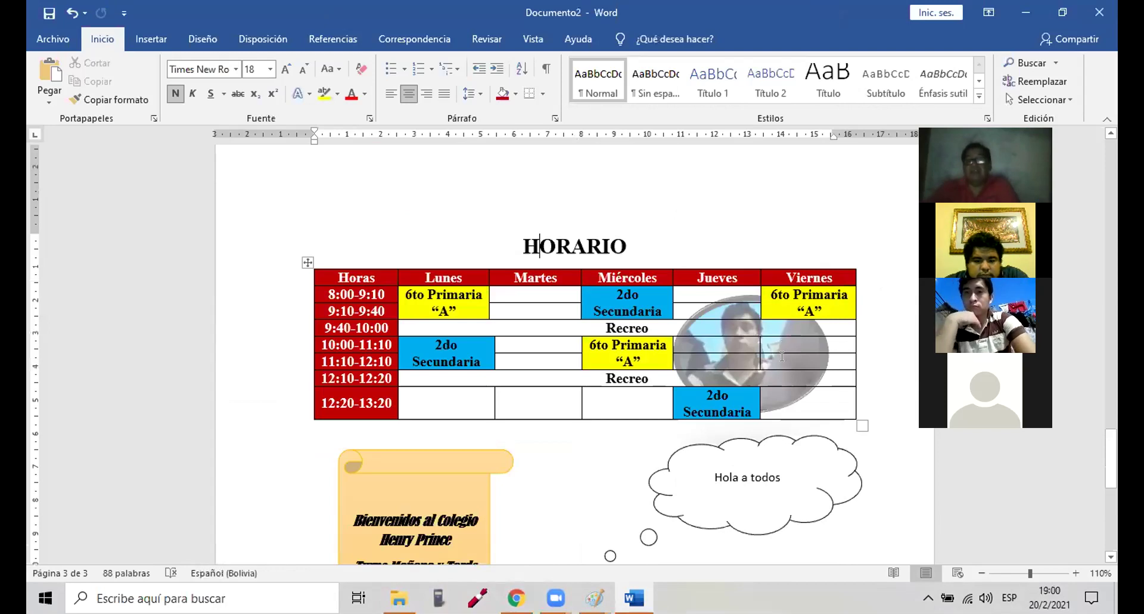
- Delete the 'Hola a todos' cloud callout
{"action": "left_click", "coordinate": [844, 343]}
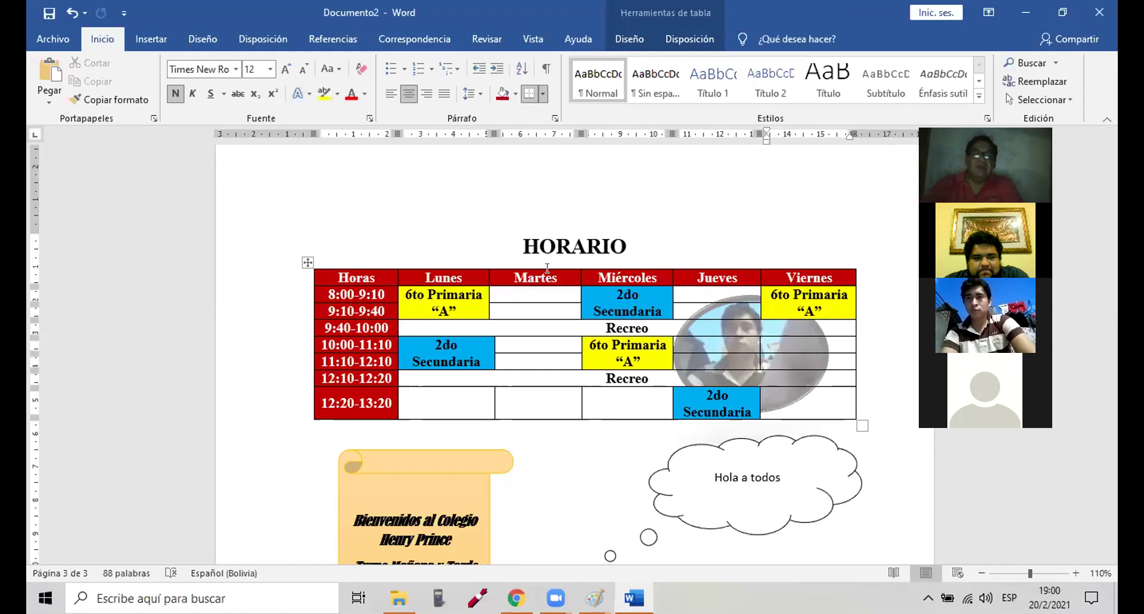
{"action": "scroll", "coordinate": [722, 316], "scroll_direction": "down", "scroll_amount": 3}
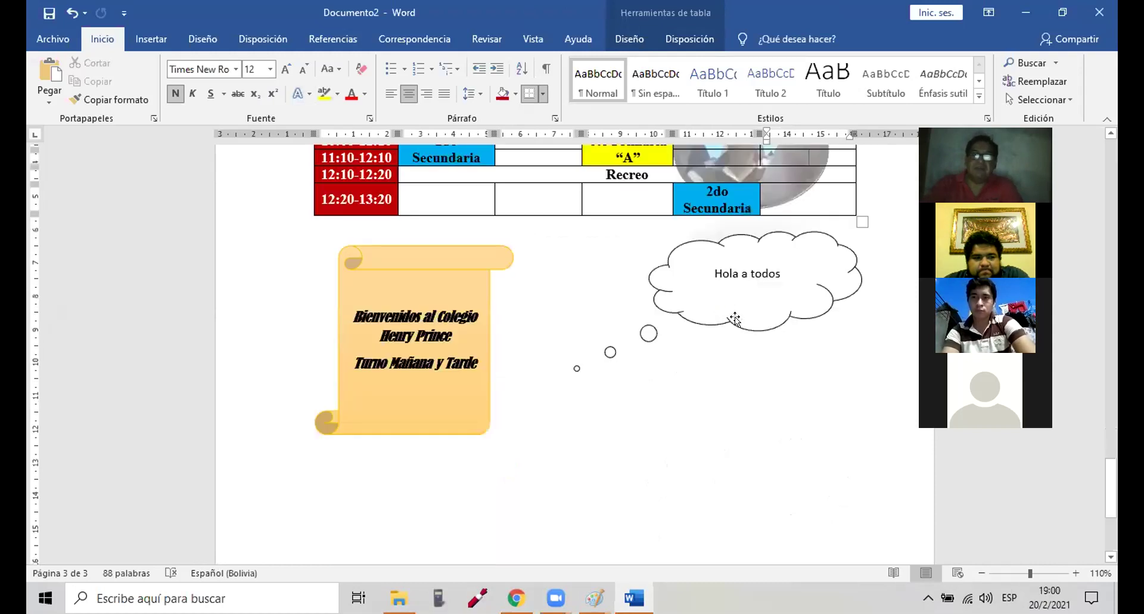
{"action": "left_click", "coordinate": [761, 318]}
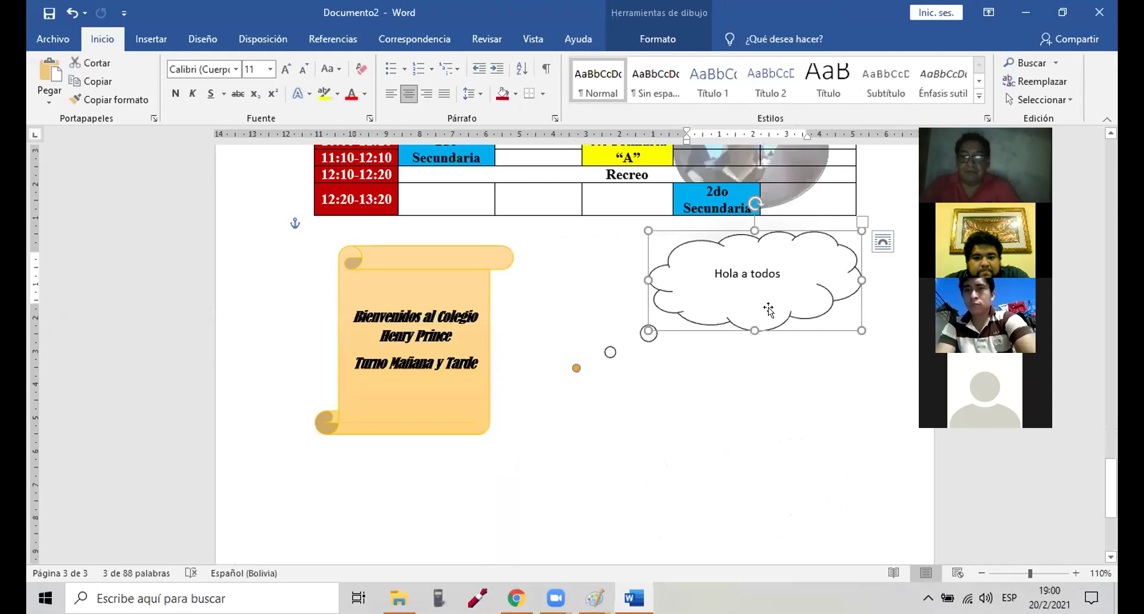
{"action": "key", "text": "Delete"}
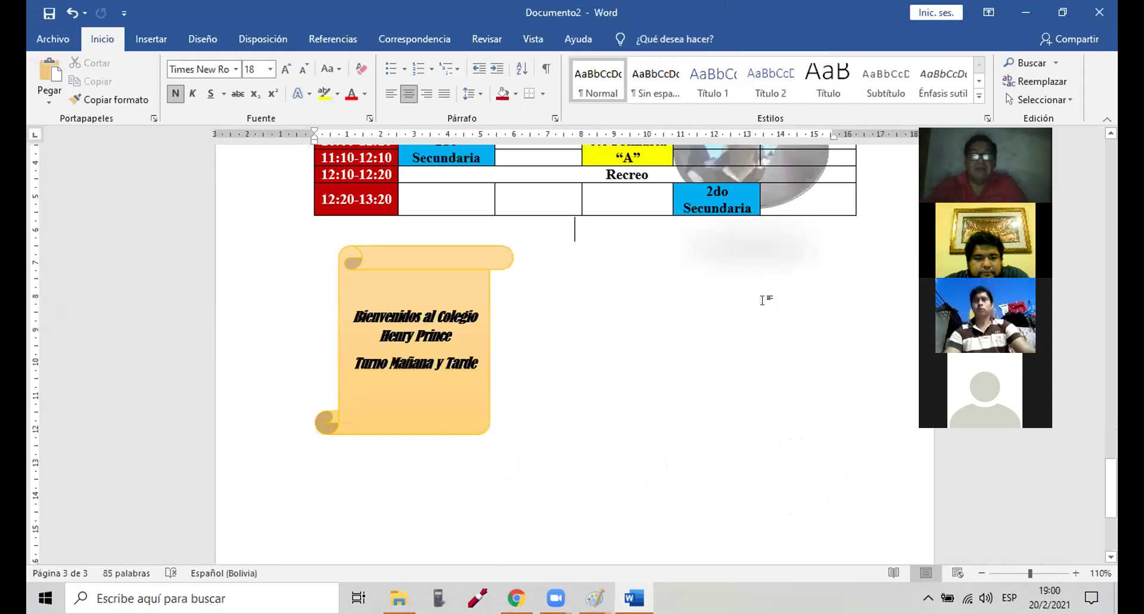
- Add two blank lines and move the welcome scroll up just below the timetable, then switch to File Explorer
{"action": "key", "text": "Return"}
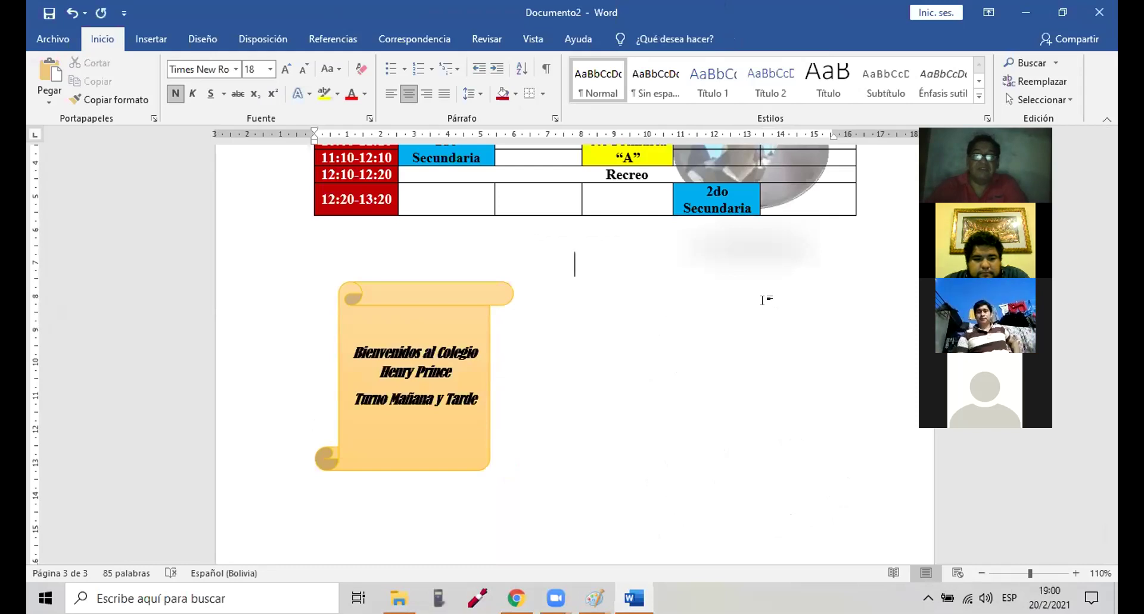
{"action": "key", "text": "Return"}
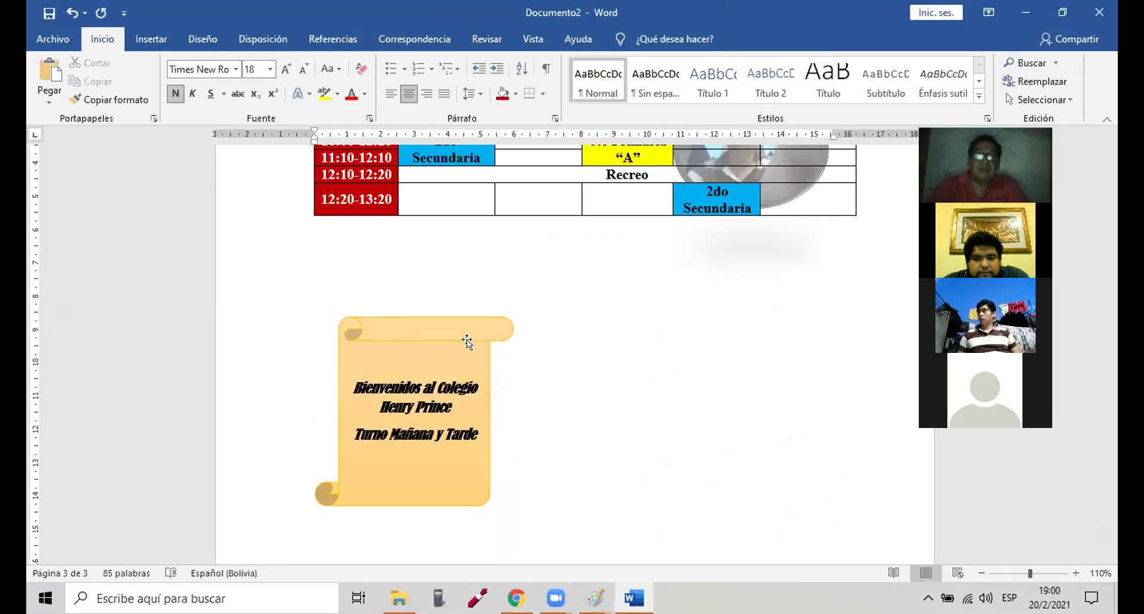
{"action": "left_click_drag", "start_coordinate": [456, 314], "coordinate": [447, 234]}
{"action": "left_click", "coordinate": [588, 263]}
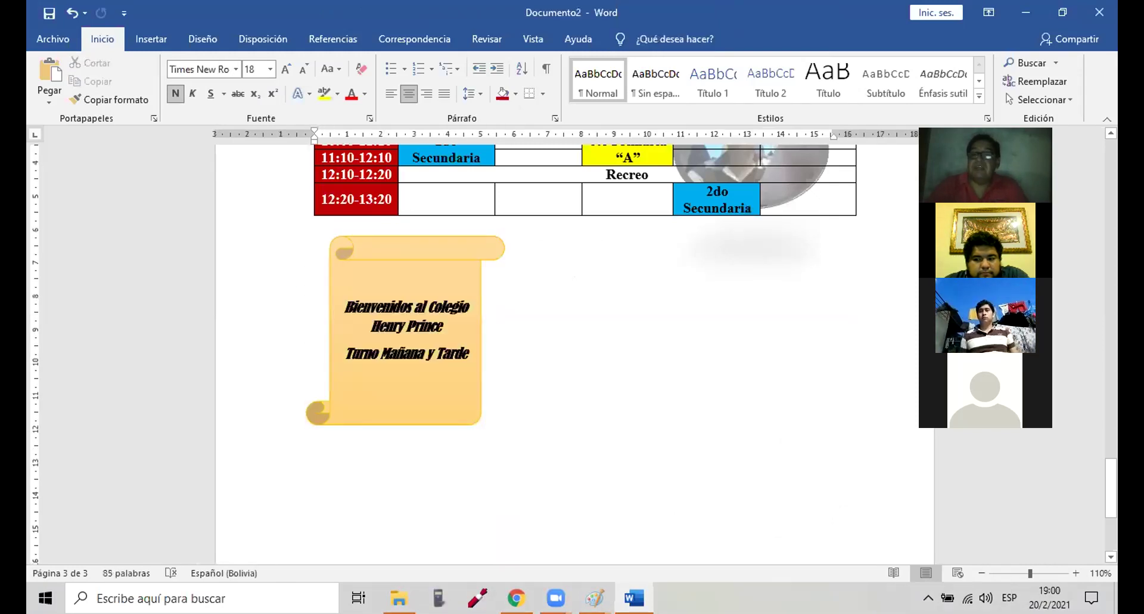
{"action": "key", "text": "alt+Tab"}
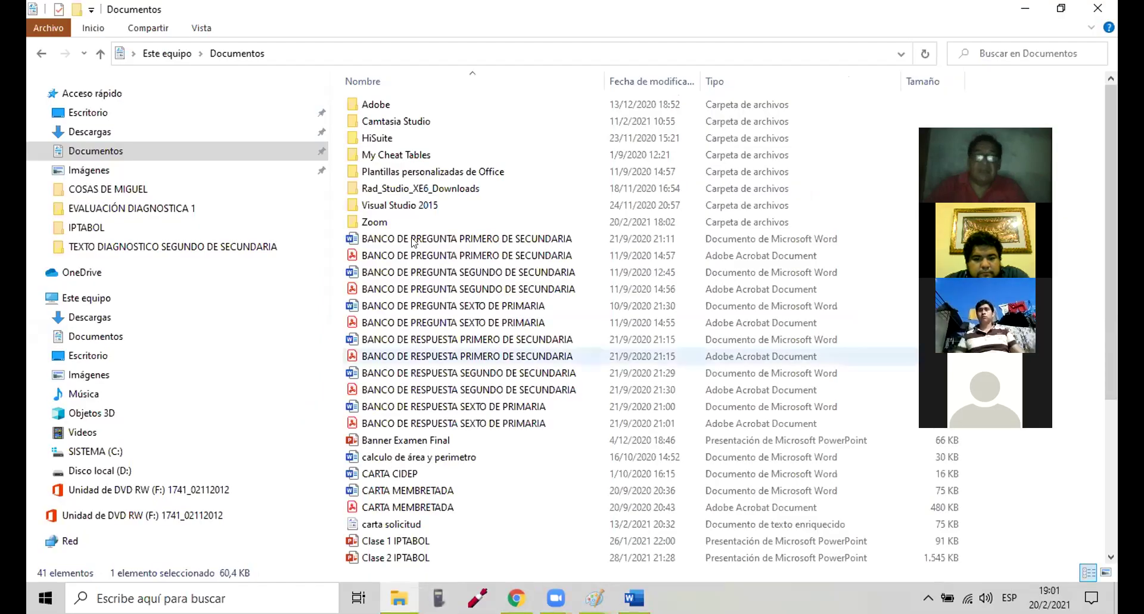
- Browse Documentos, peek into Visual Studio 2015, and open BANCO DE PREGUNTA PRIMERO DE SECUNDARIA
{"action": "scroll", "coordinate": [426, 214], "scroll_direction": "down", "scroll_amount": 1}
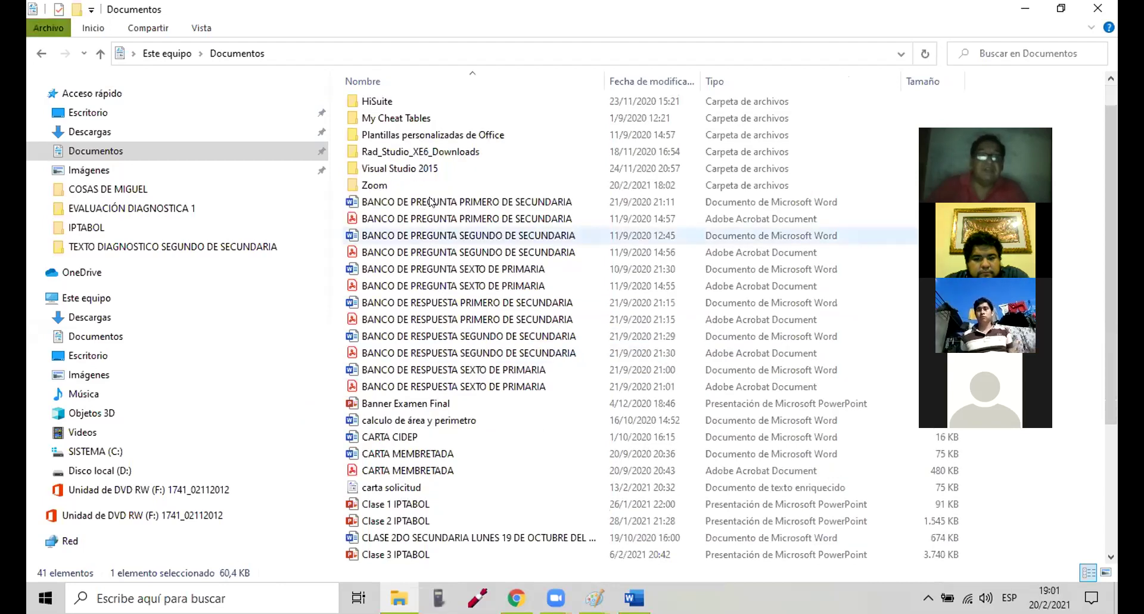
{"action": "scroll", "coordinate": [432, 202], "scroll_direction": "up", "scroll_amount": 1}
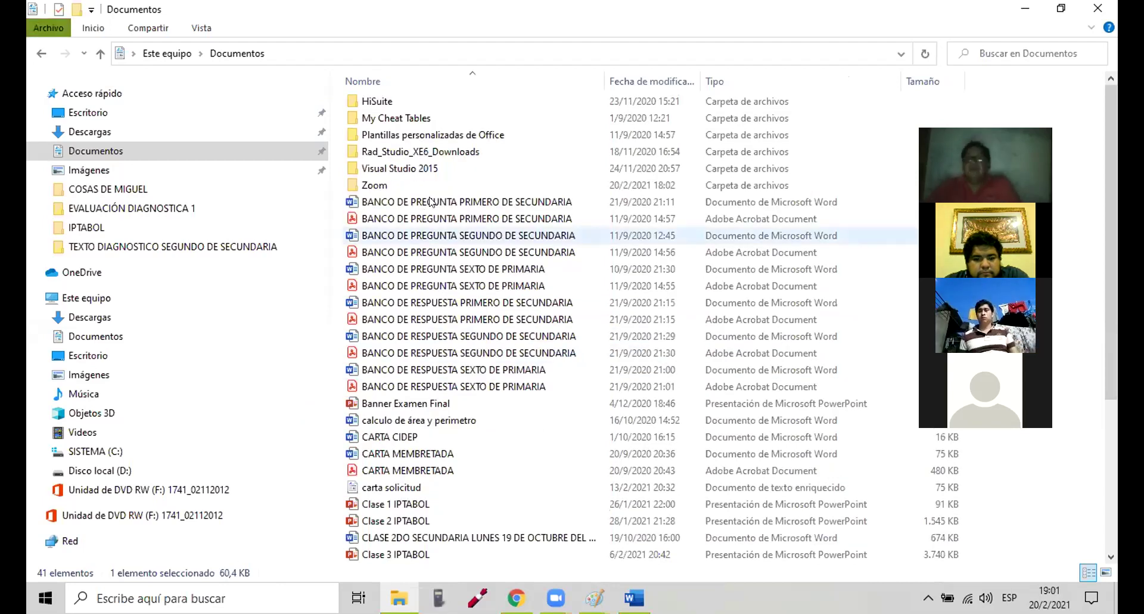
{"action": "scroll", "coordinate": [471, 161], "scroll_direction": "down", "scroll_amount": 1}
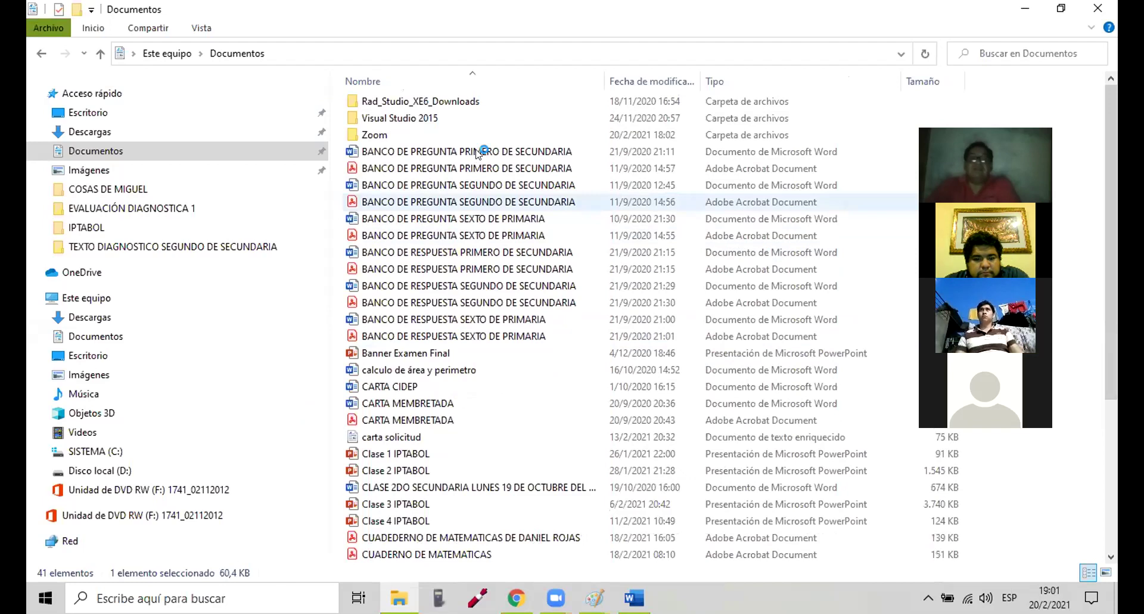
{"action": "key", "text": "v"}
{"action": "key", "text": "Return"}
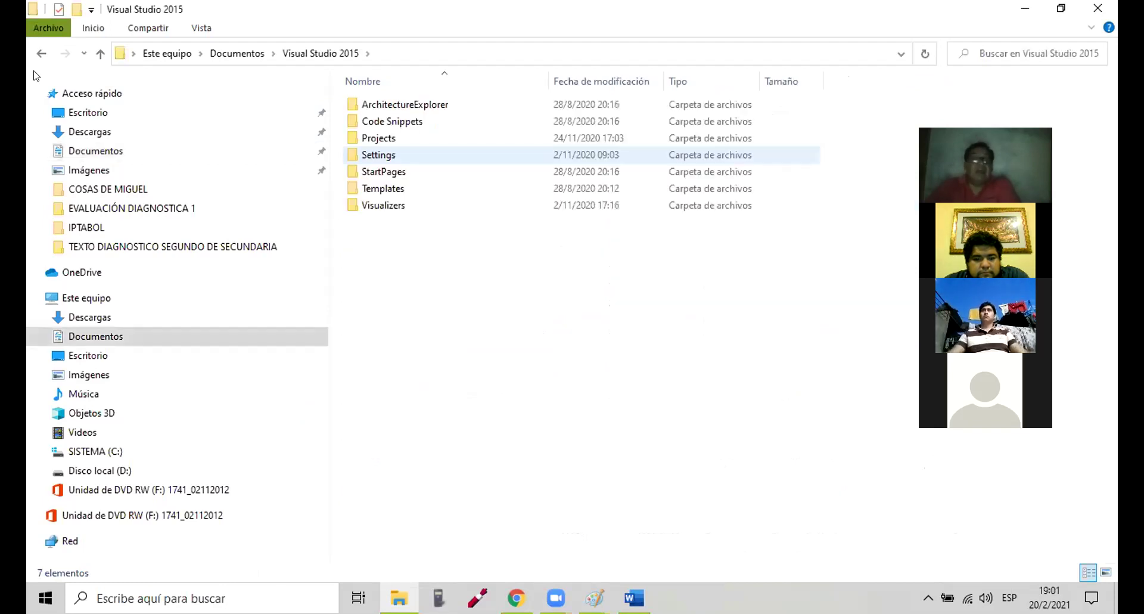
{"action": "left_click", "coordinate": [41, 54]}
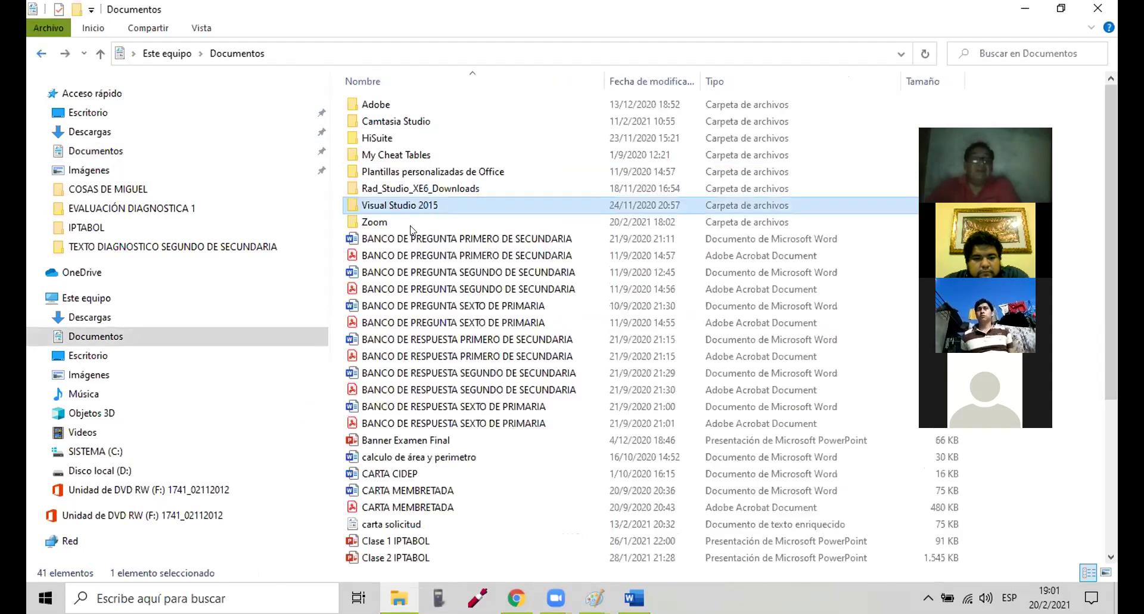
{"action": "double_click", "coordinate": [451, 238]}
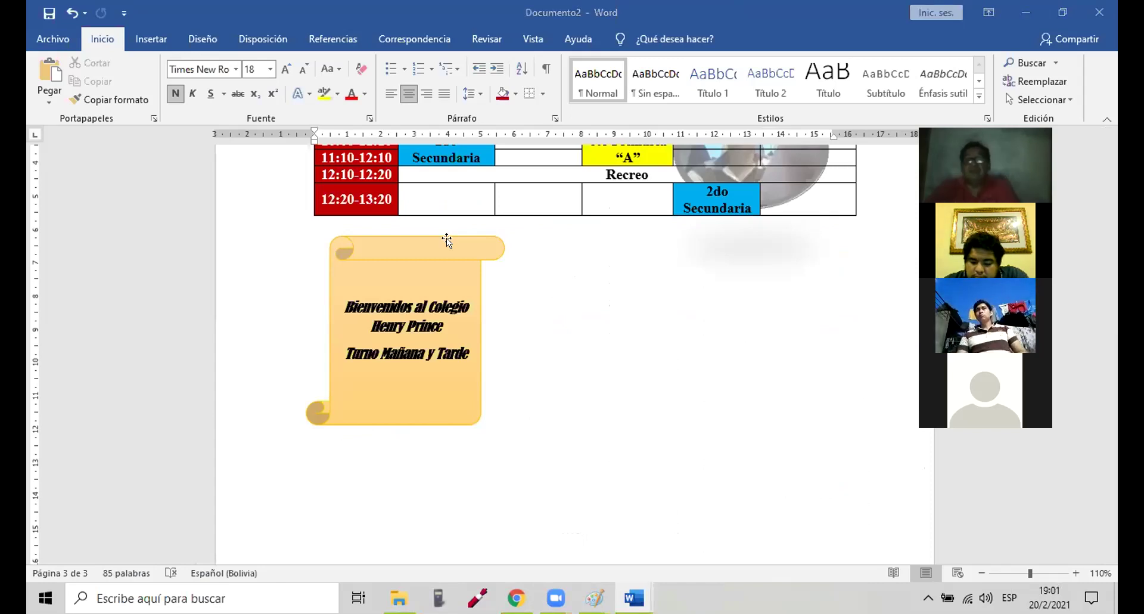
- Page through the BANCO DE PREGUNTA PRIMERO DE SECUNDARIA question bank, then close it
{"action": "scroll", "coordinate": [453, 241], "scroll_direction": "down", "scroll_amount": 3}
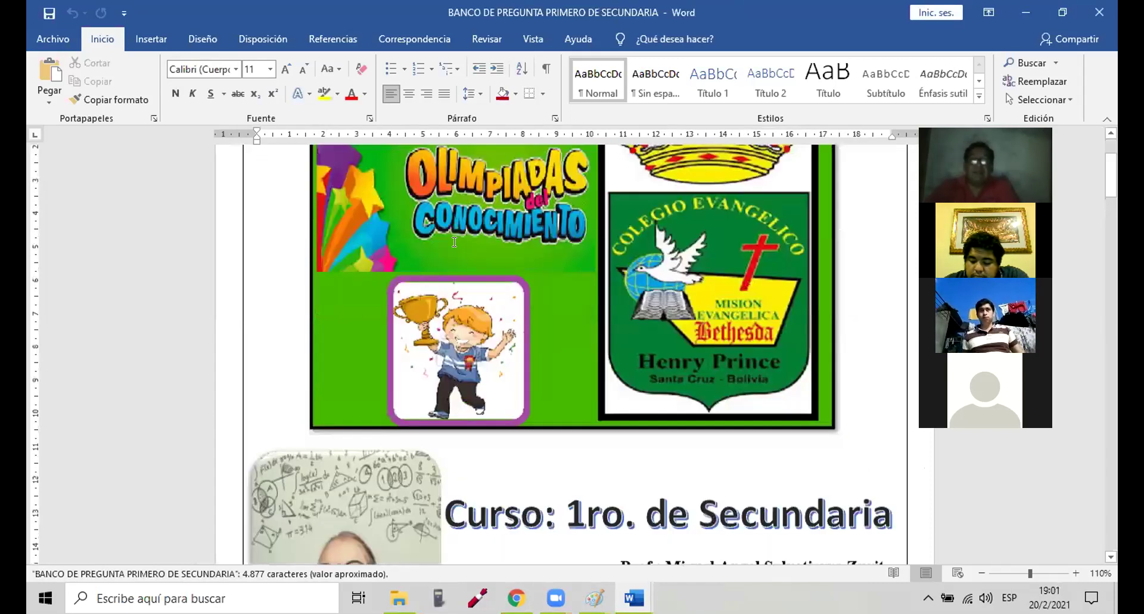
{"action": "scroll", "coordinate": [455, 242], "scroll_direction": "down", "scroll_amount": 6}
{"action": "scroll", "coordinate": [456, 241], "scroll_direction": "down", "scroll_amount": 6}
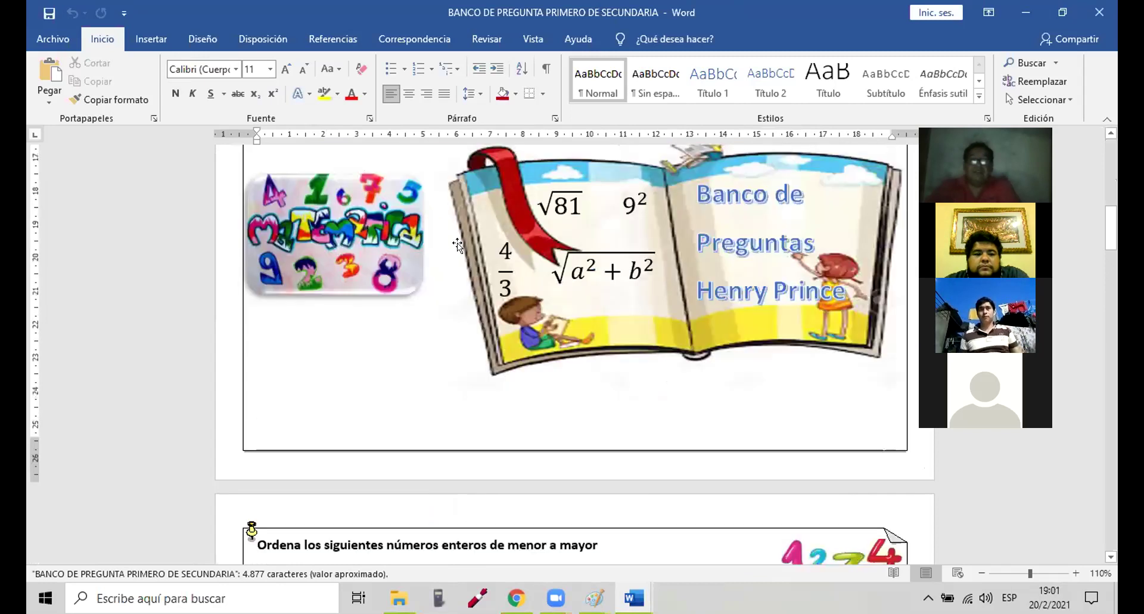
{"action": "scroll", "coordinate": [462, 241], "scroll_direction": "down", "scroll_amount": 7}
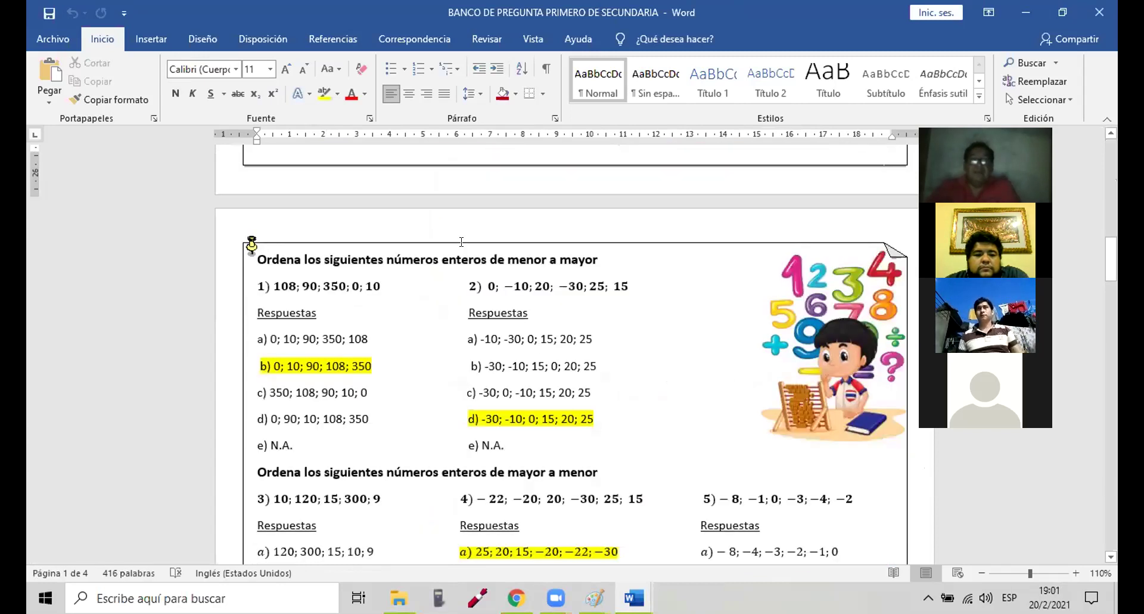
{"action": "scroll", "coordinate": [461, 241], "scroll_direction": "down", "scroll_amount": 5}
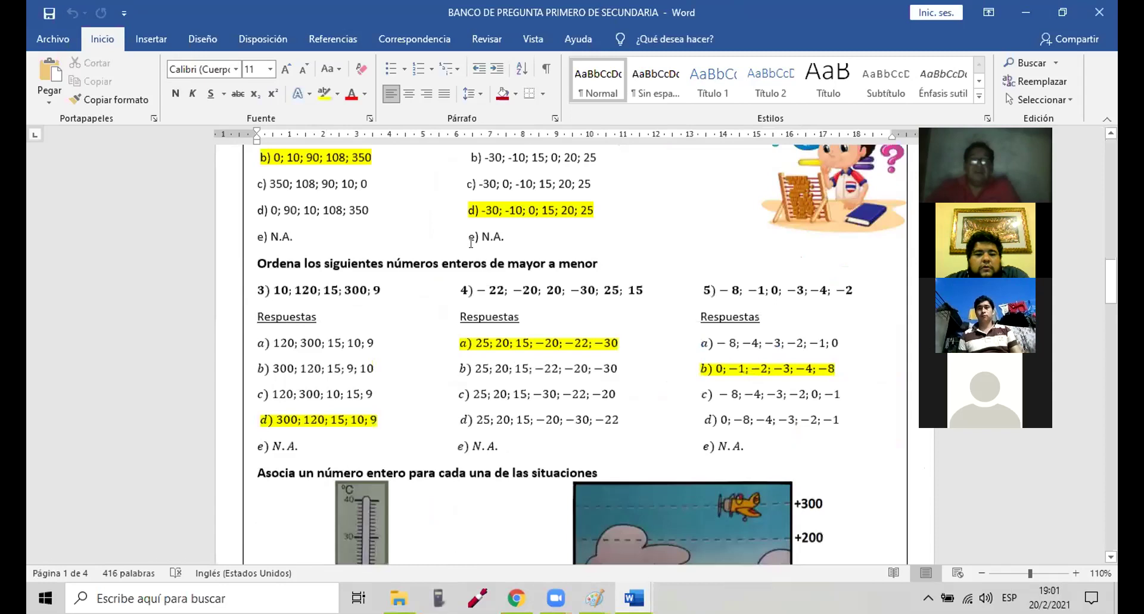
{"action": "scroll", "coordinate": [473, 247], "scroll_direction": "down", "scroll_amount": 18}
{"action": "scroll", "coordinate": [477, 251], "scroll_direction": "down", "scroll_amount": 1}
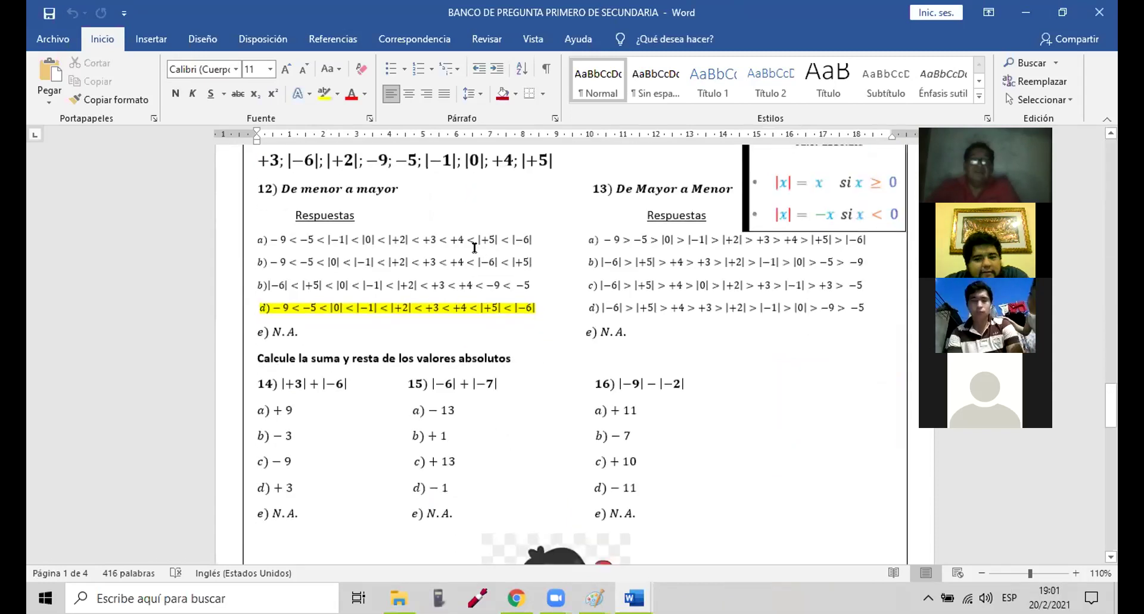
{"action": "scroll", "coordinate": [475, 247], "scroll_direction": "down", "scroll_amount": 5}
{"action": "scroll", "coordinate": [480, 253], "scroll_direction": "down", "scroll_amount": 10}
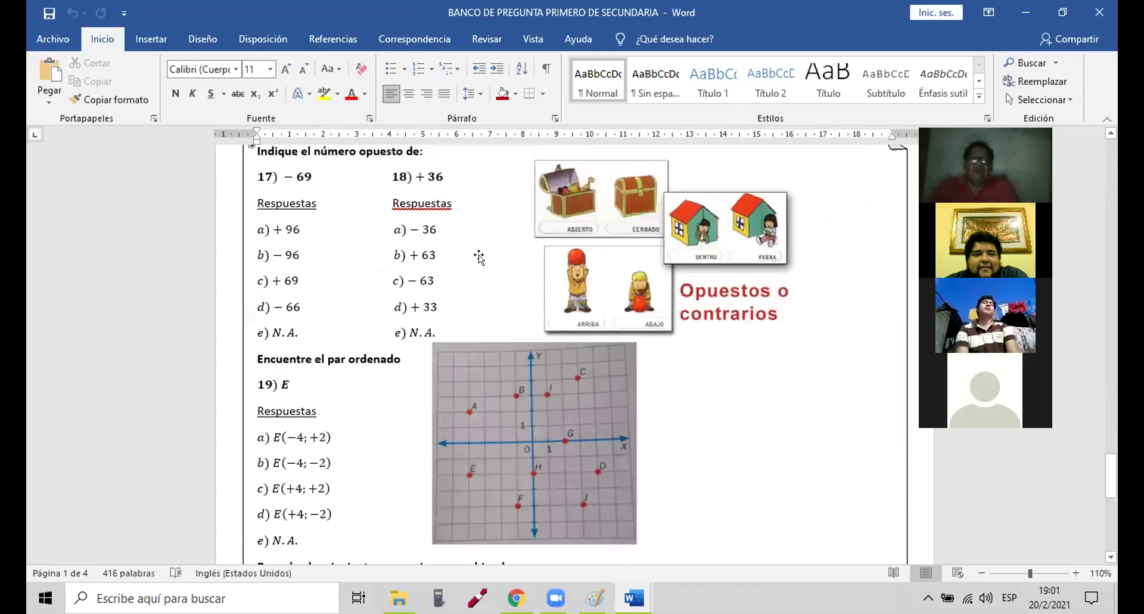
{"action": "scroll", "coordinate": [480, 255], "scroll_direction": "down", "scroll_amount": 8}
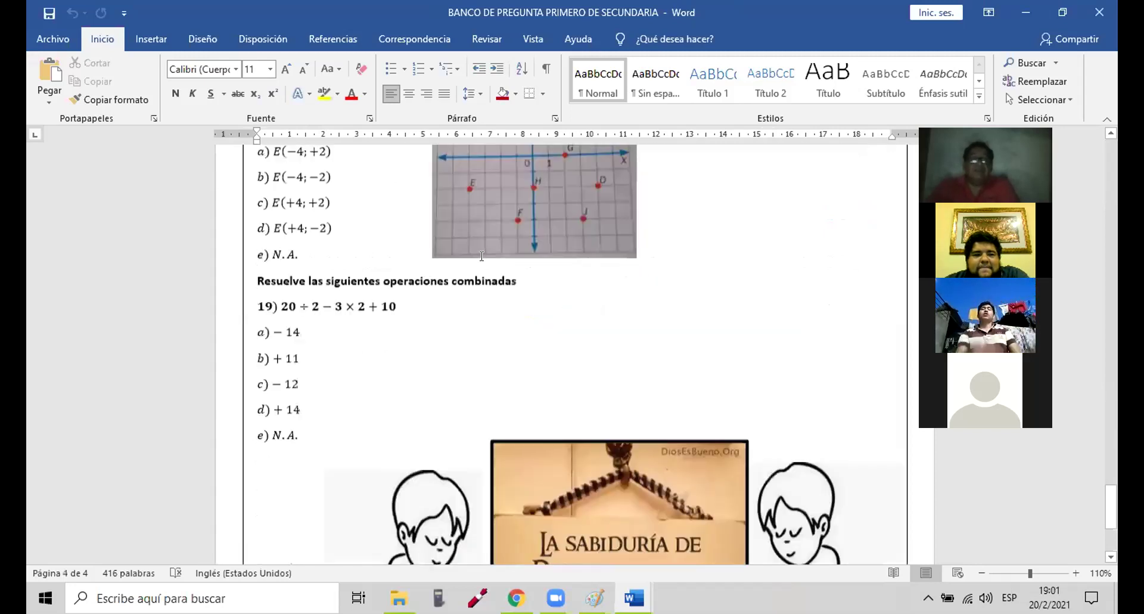
{"action": "scroll", "coordinate": [921, 83], "scroll_direction": "up", "scroll_amount": 3}
{"action": "left_click", "coordinate": [1107, 7]}
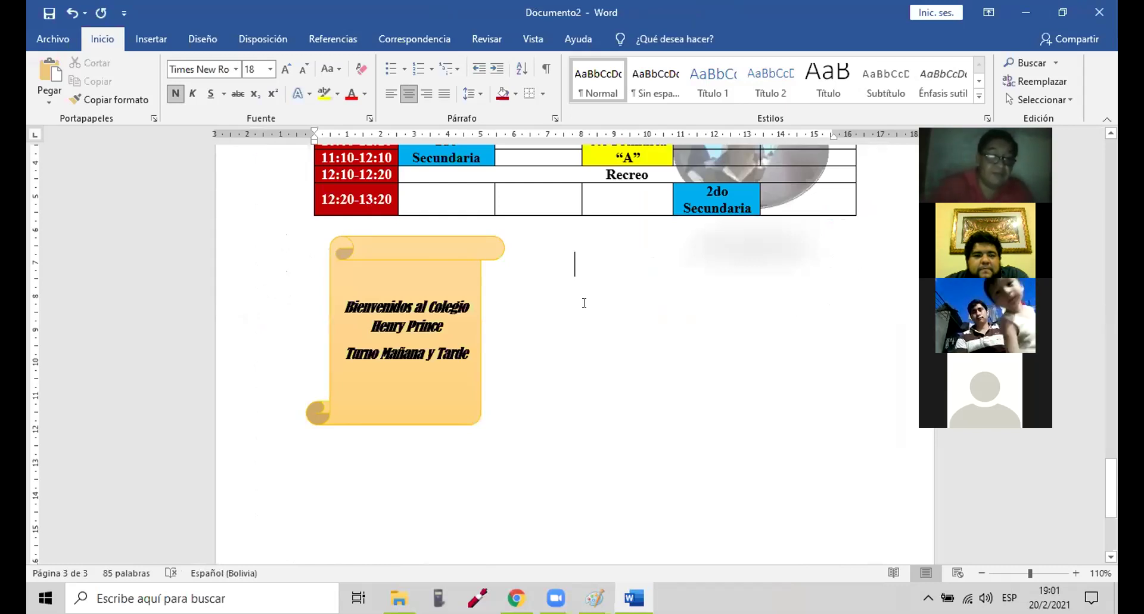
- Close Documento2 without saving and start a new blank document, Documento3
{"action": "key", "text": "alt+F4"}
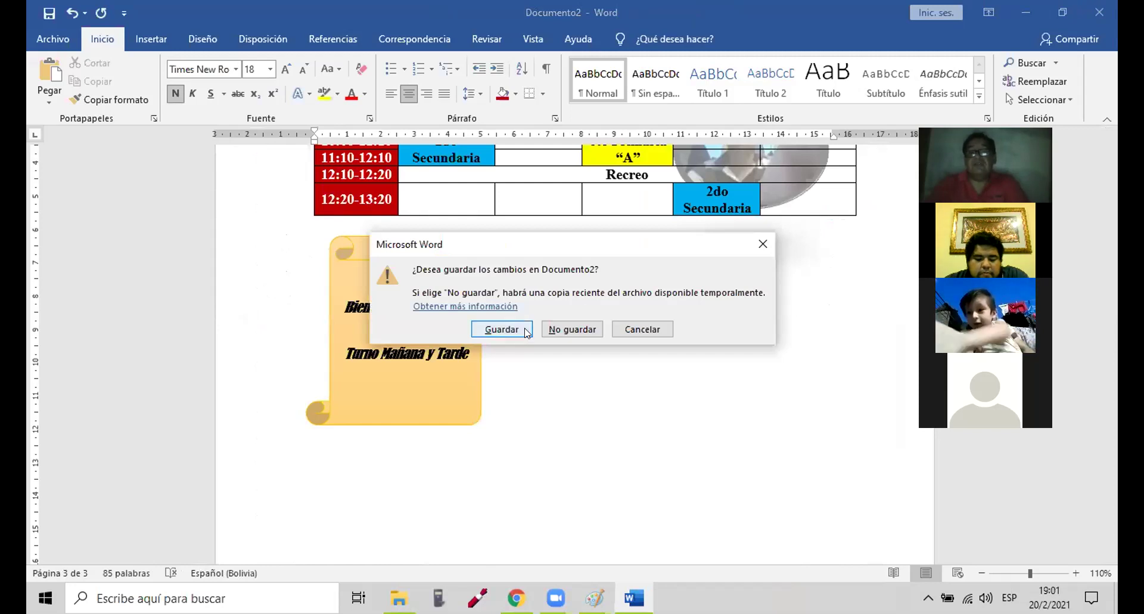
{"action": "left_click", "coordinate": [570, 330]}
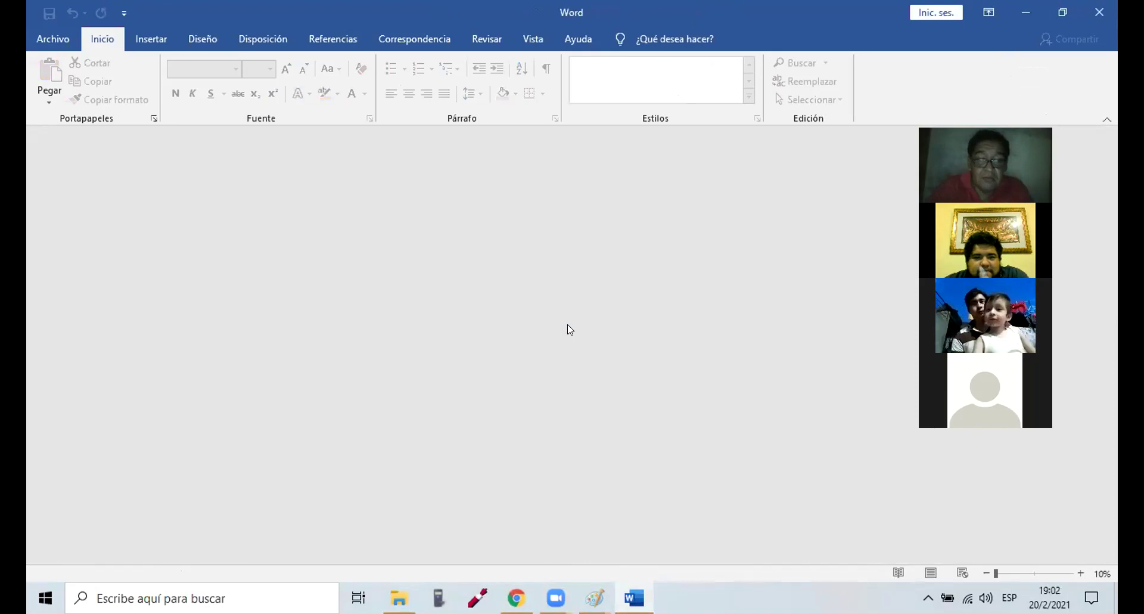
{"action": "key", "text": "ctrl+n"}
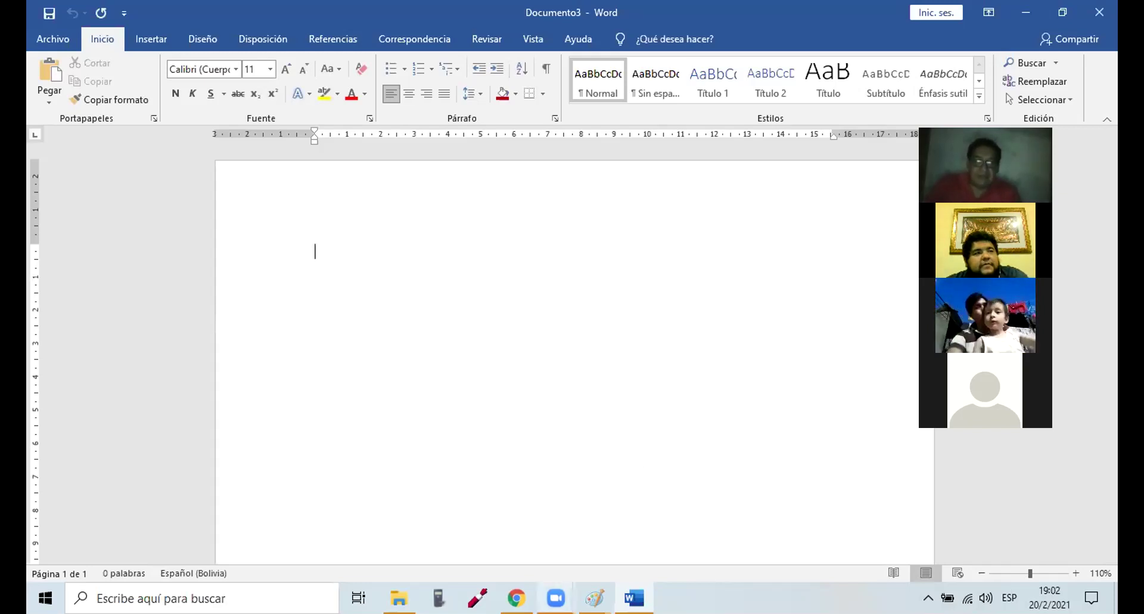
- Open BANCO DE PREGUNTAS FICCT 2020.pdf from the personal folder on drive D
{"action": "key", "text": "alt+Tab"}
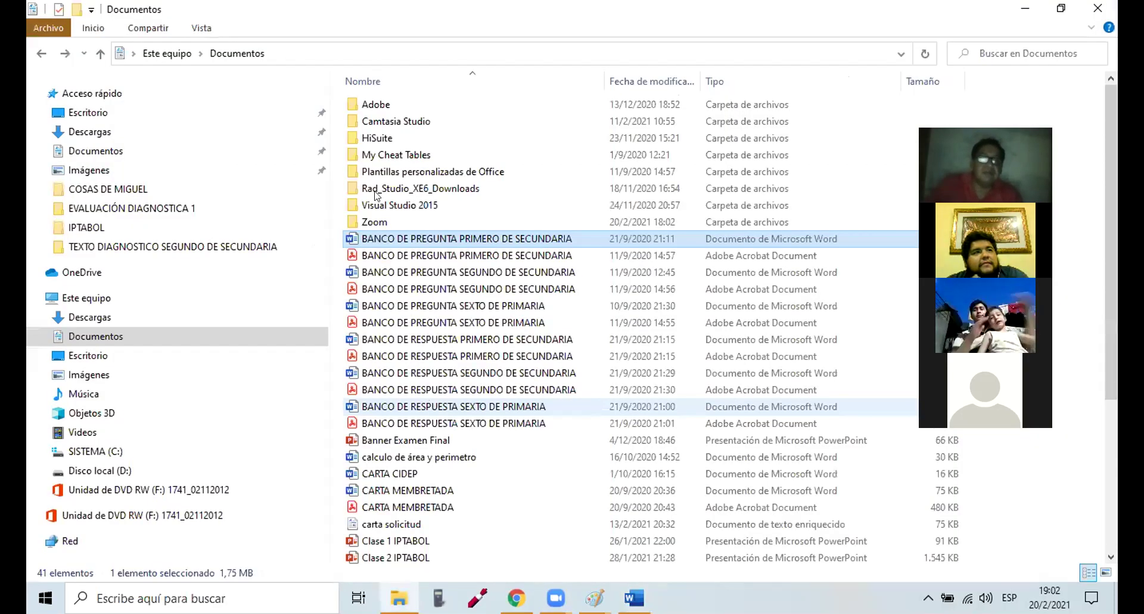
{"action": "left_click", "coordinate": [156, 192]}
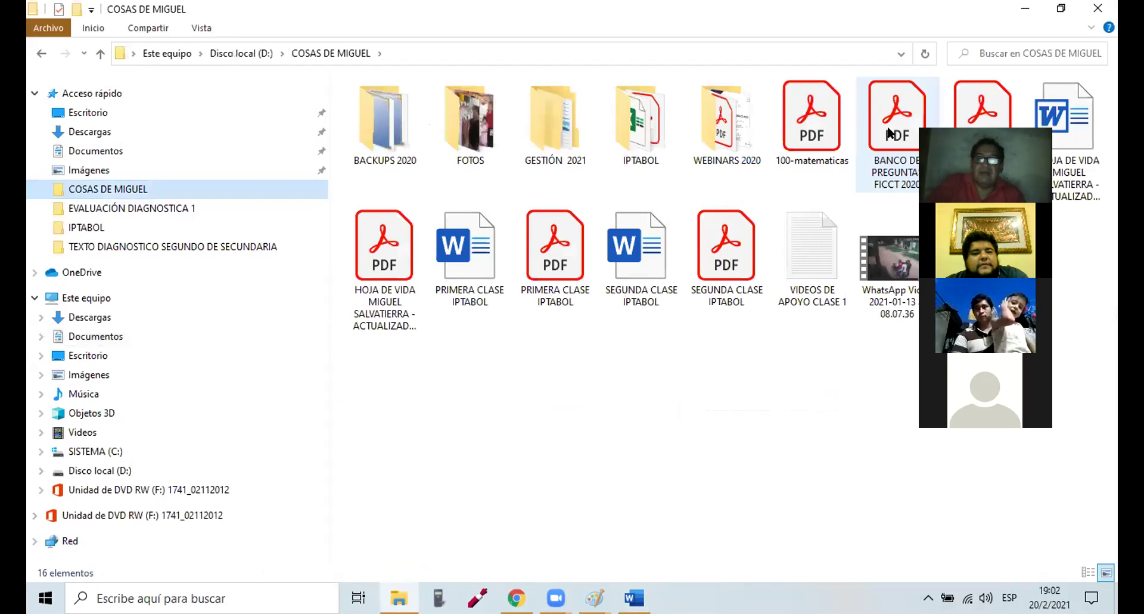
{"action": "left_click", "coordinate": [891, 134]}
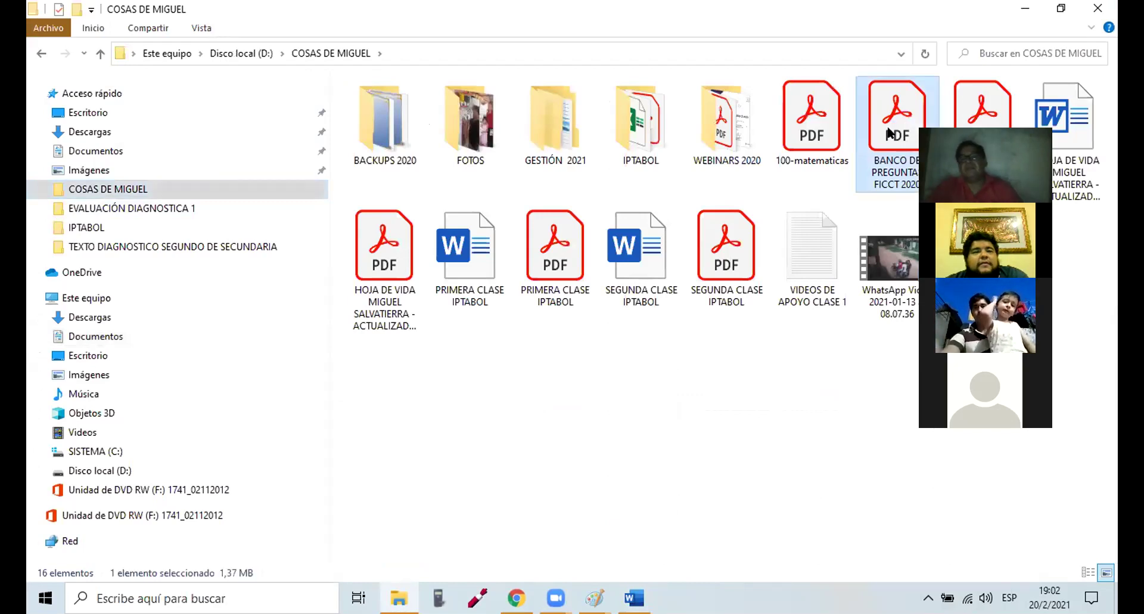
{"action": "double_click", "coordinate": [890, 134]}
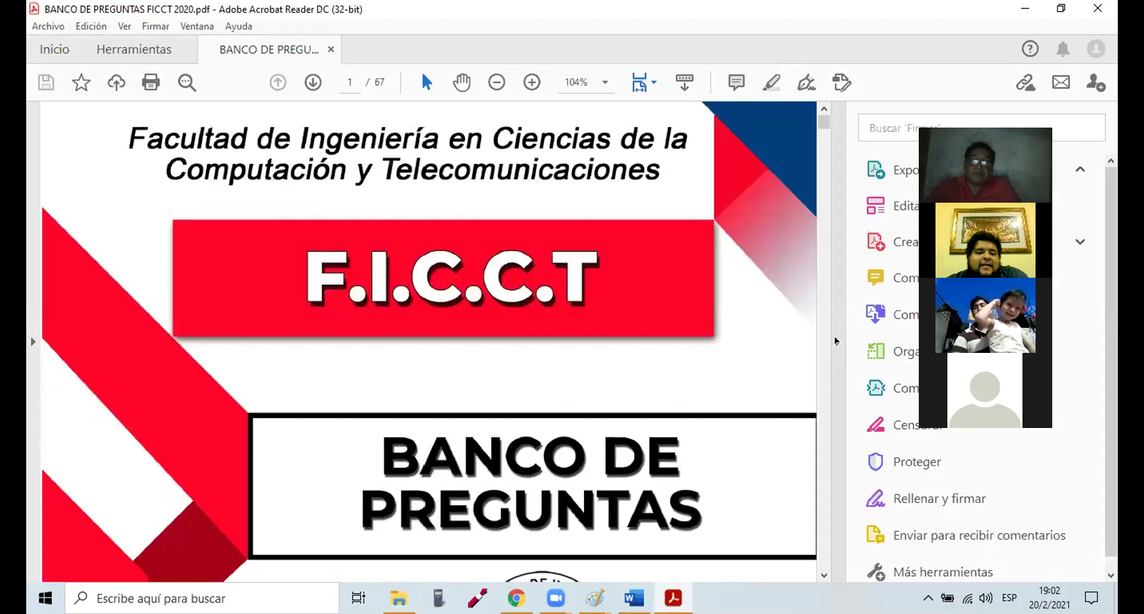
- Review questions 1, 2, 6 and 7 in the math question-bank PDF, then return to Word
{"action": "left_click", "coordinate": [838, 342]}
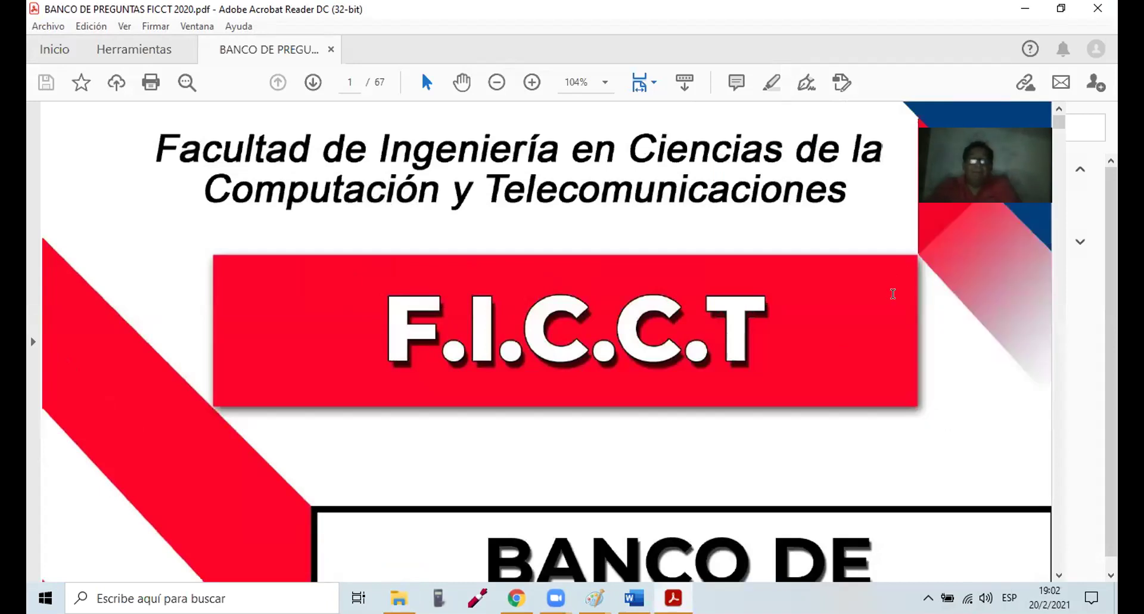
{"action": "scroll", "coordinate": [892, 294], "scroll_direction": "down", "scroll_amount": 3}
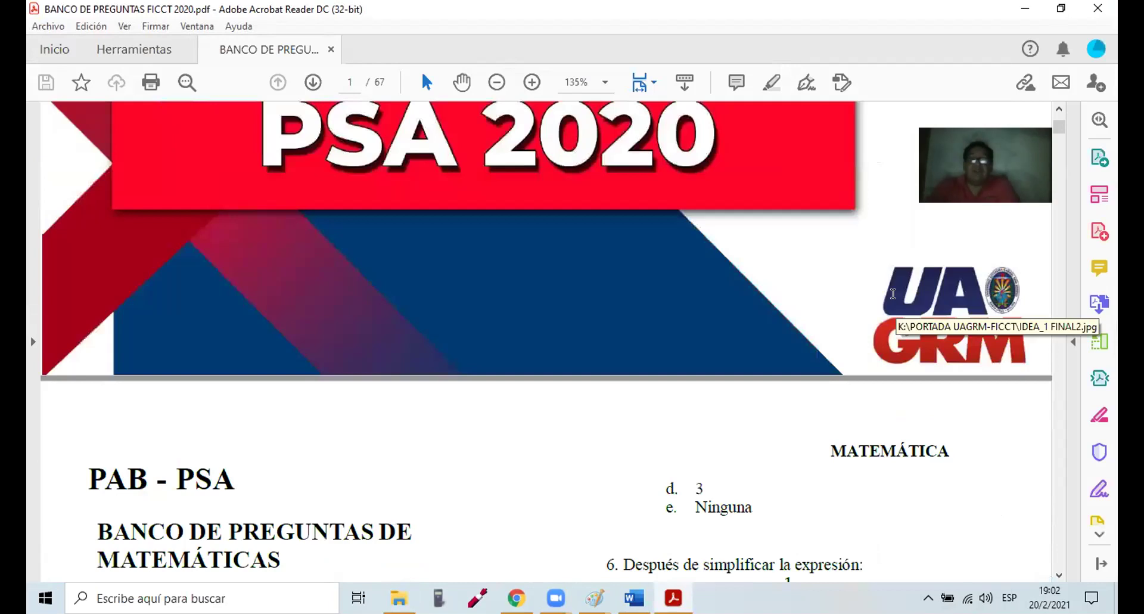
{"action": "scroll", "coordinate": [892, 293], "scroll_direction": "down", "scroll_amount": 3}
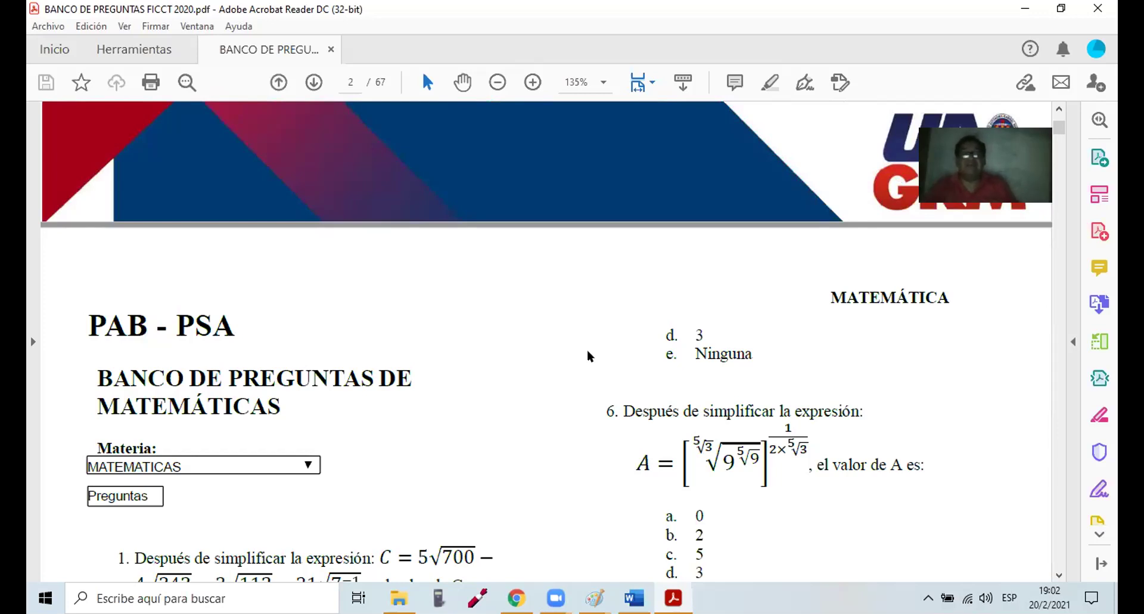
{"action": "scroll", "coordinate": [588, 356], "scroll_direction": "down", "scroll_amount": 3}
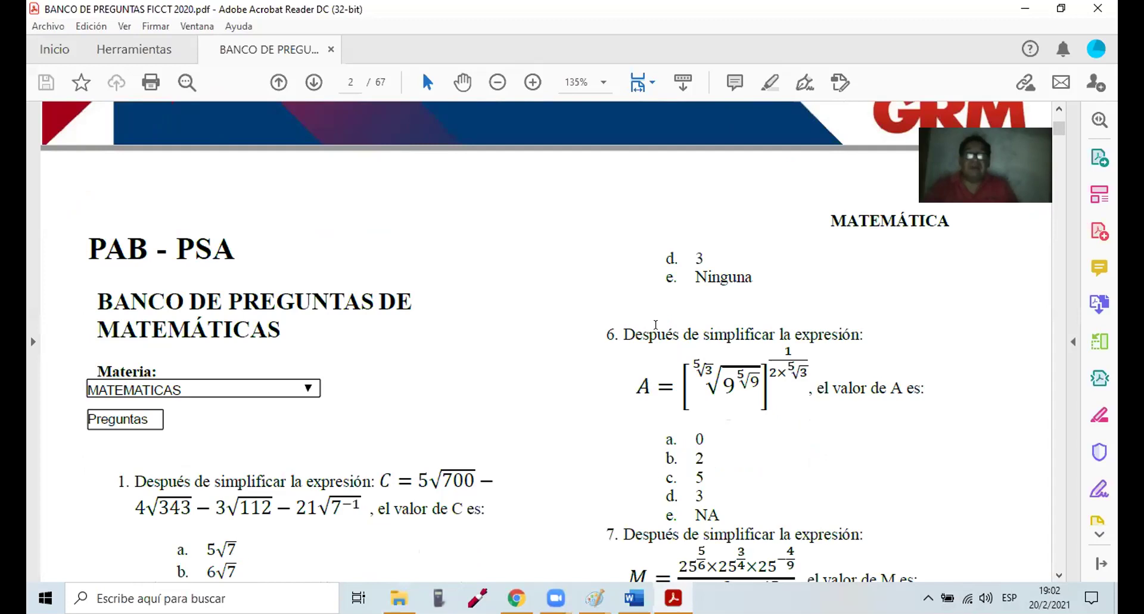
{"action": "scroll", "coordinate": [655, 325], "scroll_direction": "down", "scroll_amount": 4}
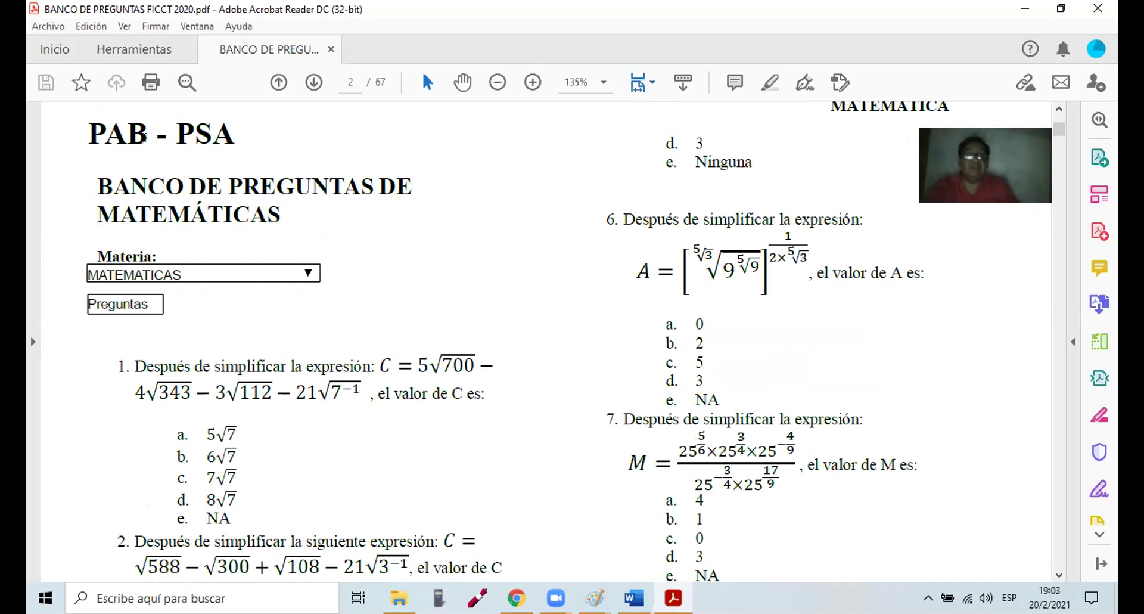
{"action": "key", "text": "F9"}
{"action": "scroll", "coordinate": [219, 376], "scroll_direction": "down", "scroll_amount": 1}
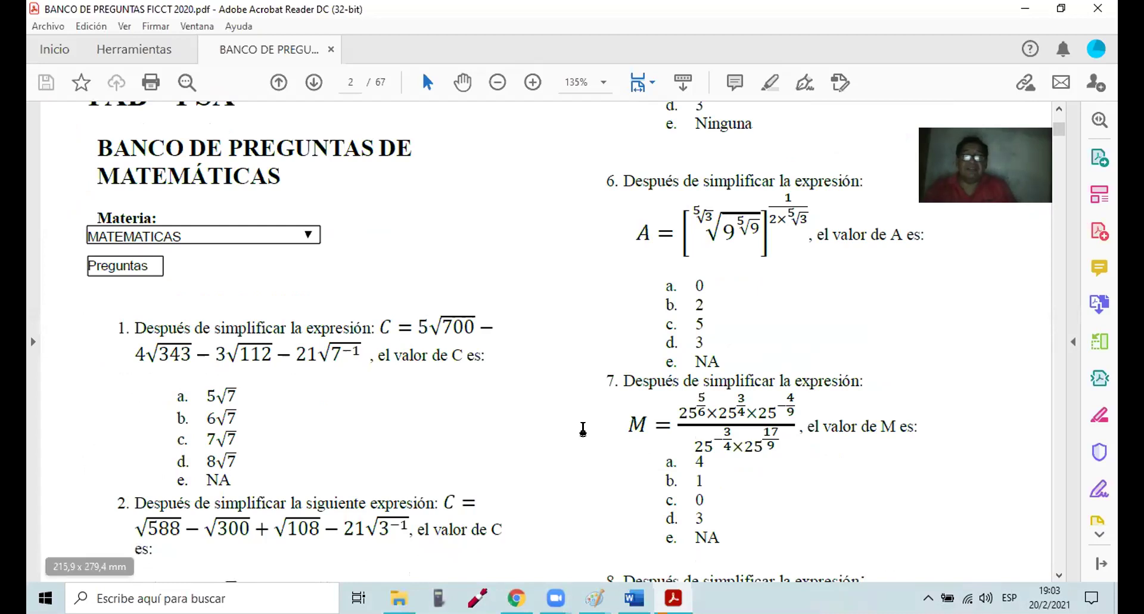
{"action": "key", "text": "alt+Tab"}
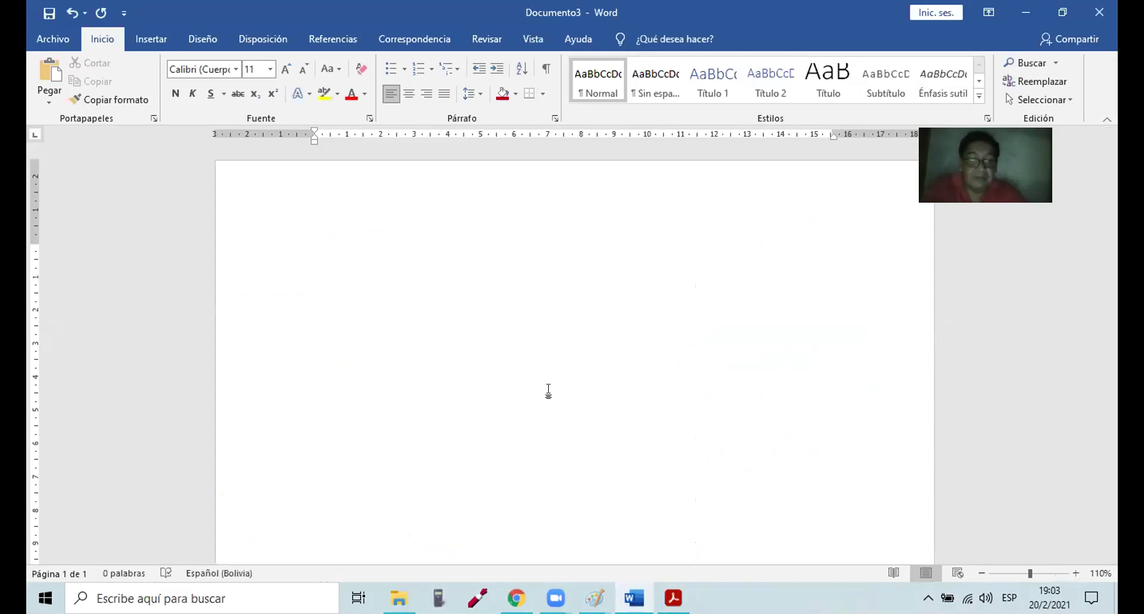
- Type the bold heading 'BANCO DE PREGUNTA DEL PSA 2021' and start item '1.' below it
{"action": "key", "text": "ctrl+n"}
{"action": "type", "text": "BANCO "}
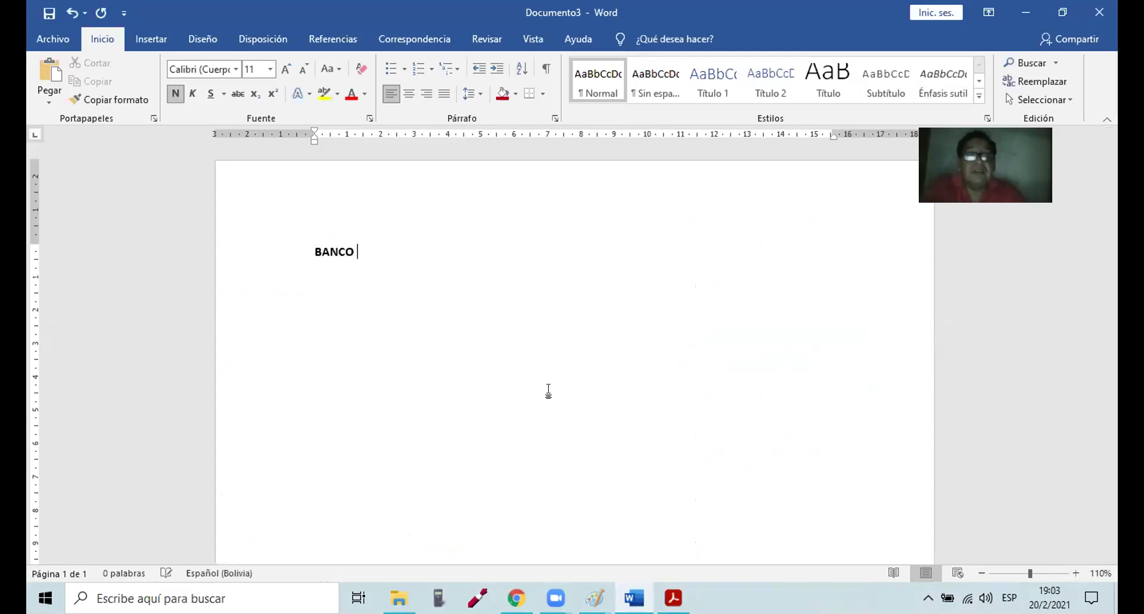
{"action": "type", "text": "DE PREGUNTA DEL PSA 2021"}
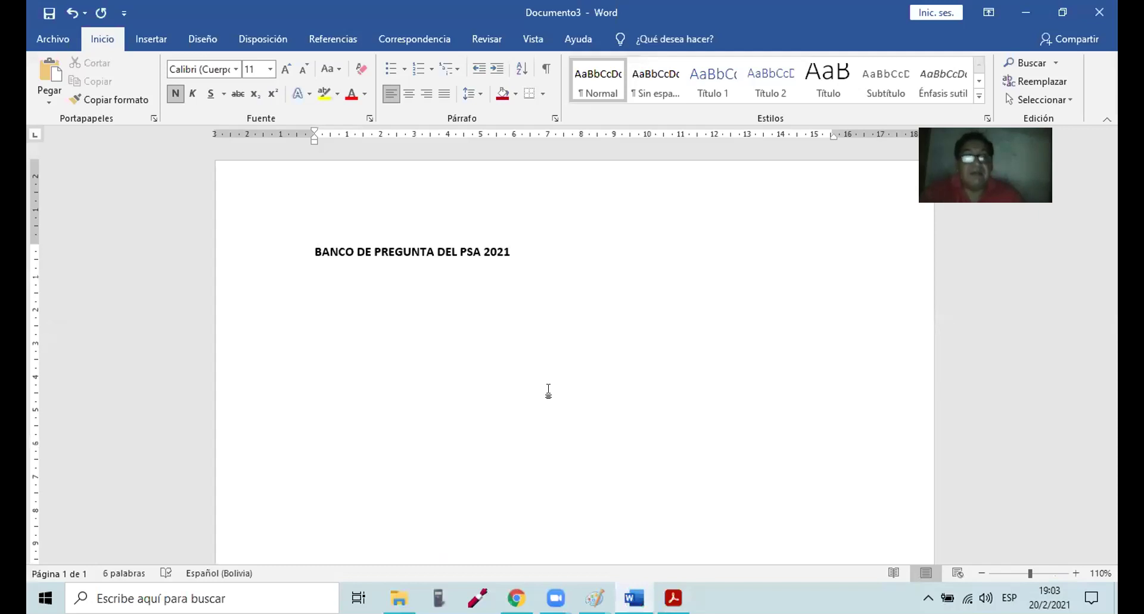
{"action": "key", "text": "BackSpace"}
{"action": "type", "text": "1."}
{"action": "key", "text": "alt+Tab"}
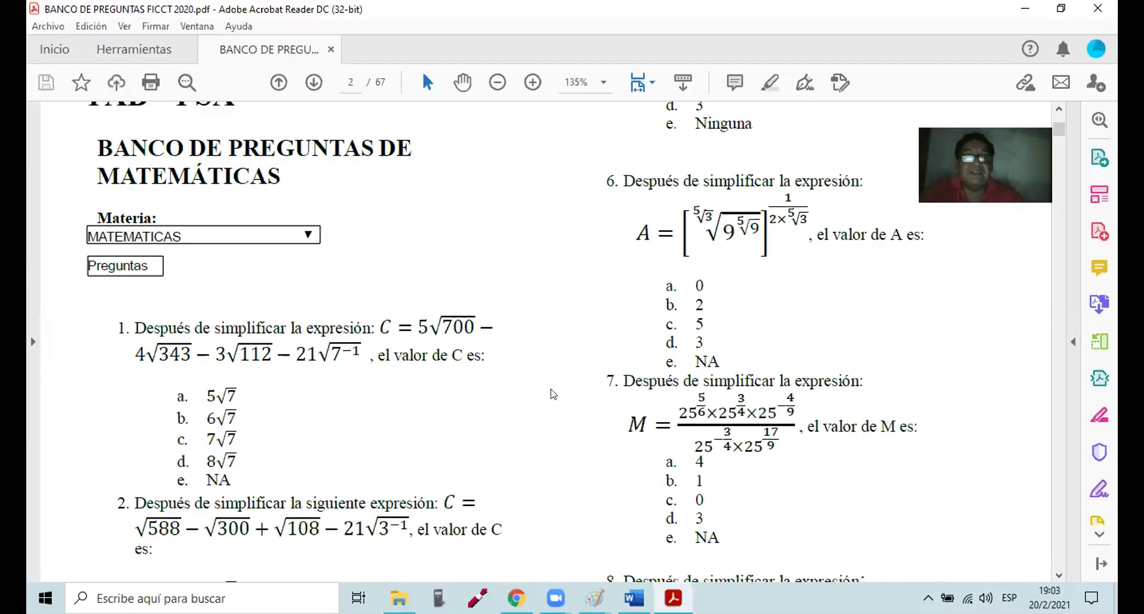
{"action": "key", "text": "alt+Tab"}
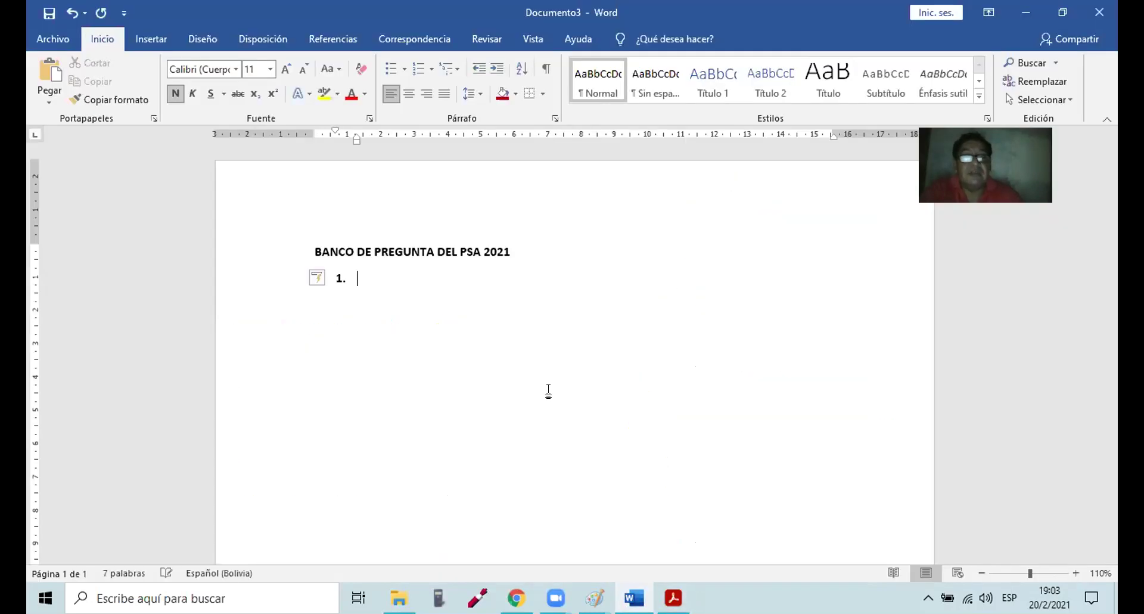
{"action": "key", "text": "Return"}
{"action": "type", "text": "1"}
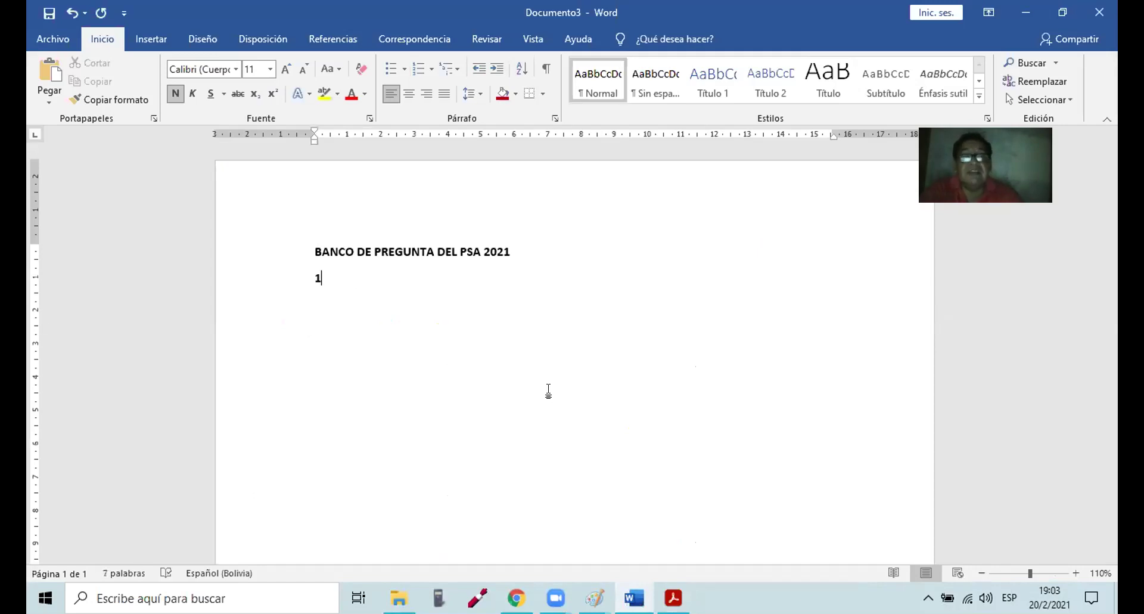
{"action": "type", "text": "."}
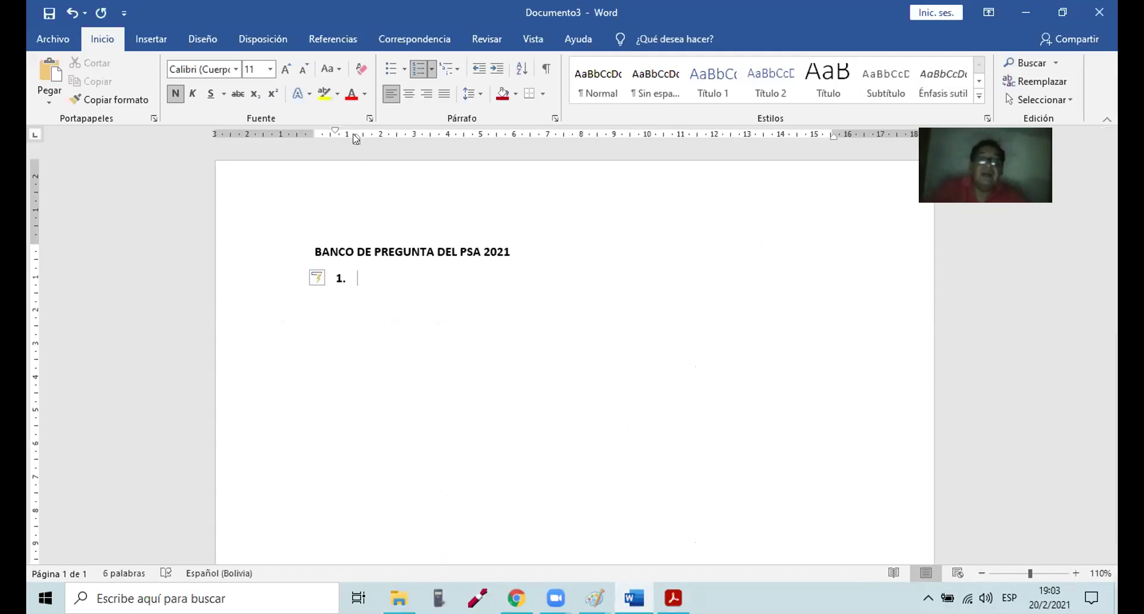
- Align numbered item 1 flush with the heading using the ruler indent markers, undoing a stray heading indent
{"action": "left_click_drag", "start_coordinate": [356, 138], "coordinate": [325, 143]}
{"action": "left_click", "coordinate": [316, 246]}
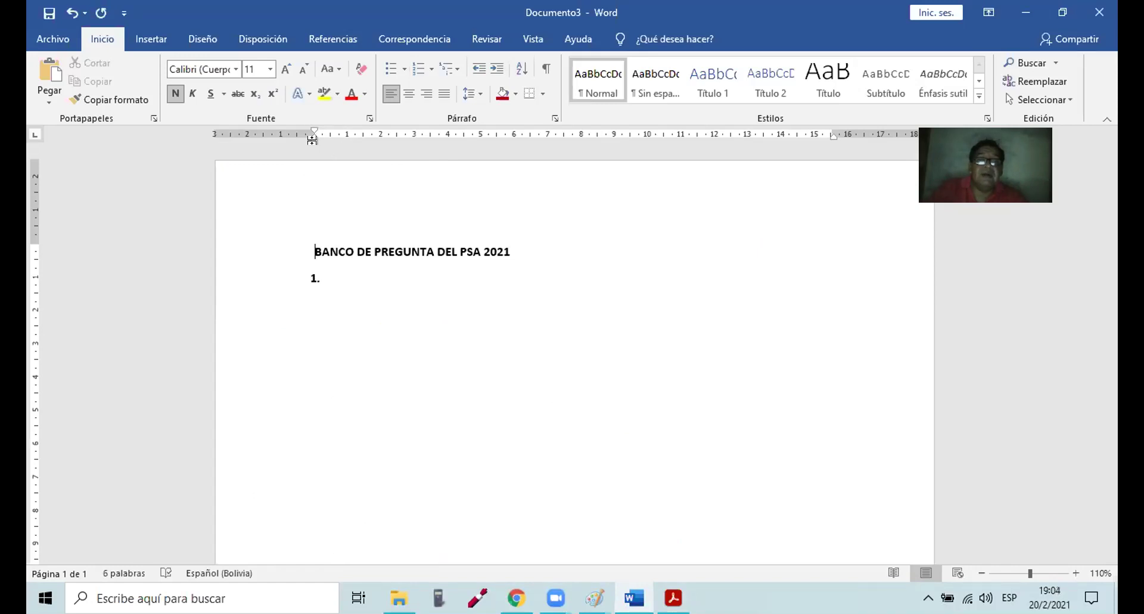
{"action": "left_click_drag", "start_coordinate": [311, 139], "coordinate": [309, 142]}
{"action": "key", "text": "ctrl+z"}
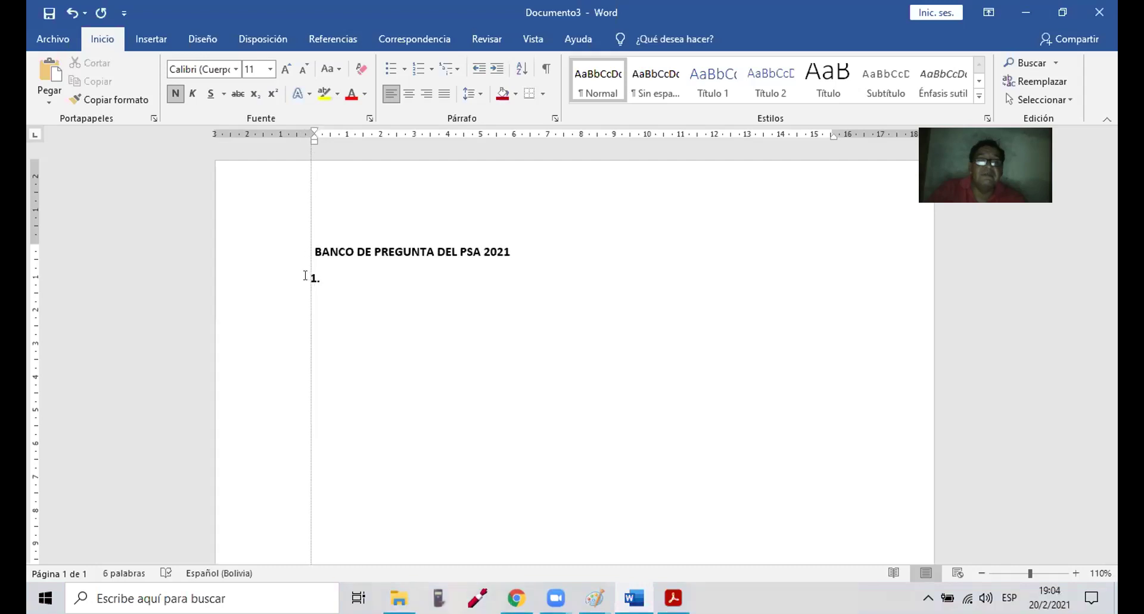
{"action": "key", "text": "Down"}
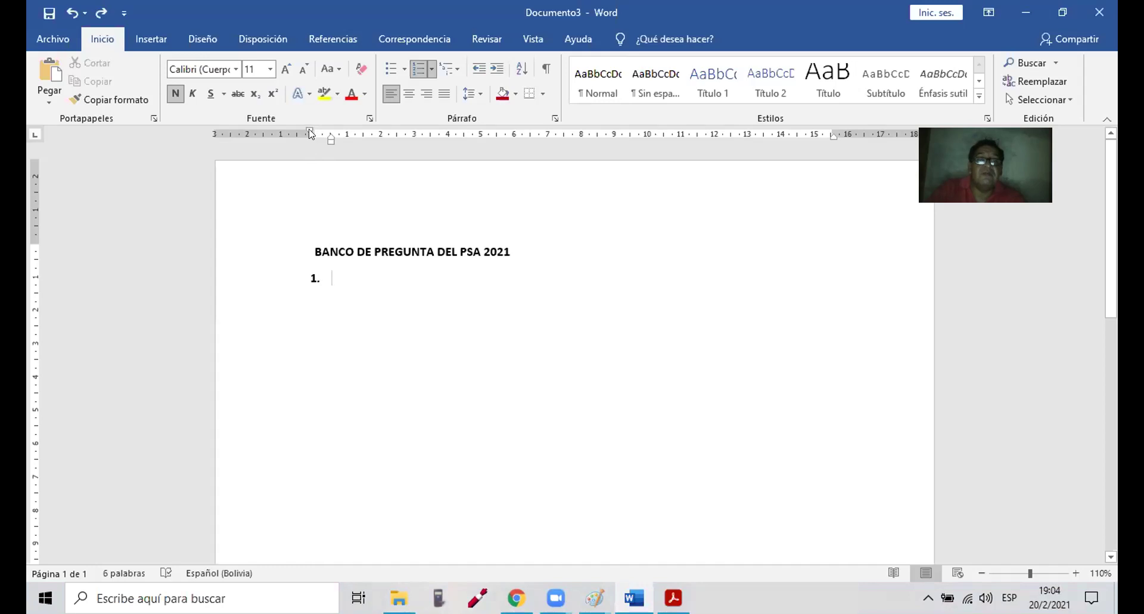
{"action": "left_click_drag", "start_coordinate": [311, 133], "coordinate": [315, 133]}
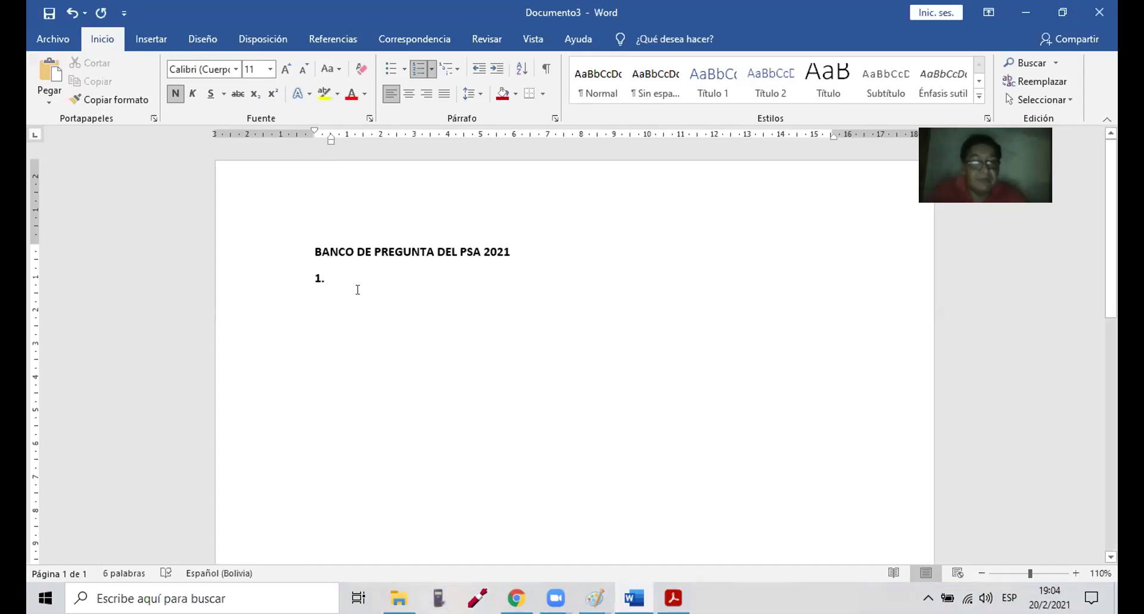
- Type 'Después de simplificar la expresión:' as the text of item 1
{"action": "key", "text": "alt+Tab"}
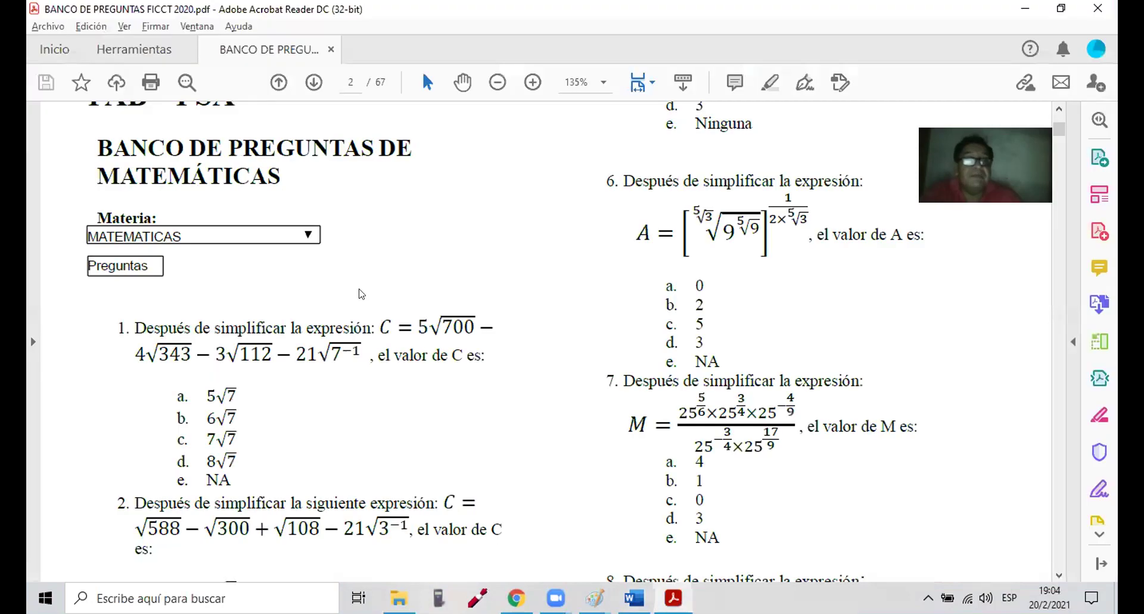
{"action": "key", "text": "alt+Tab"}
{"action": "type", "text": "dE"}
{"action": "key", "text": "BackSpace"}
{"action": "key", "text": "BackSpace"}
{"action": "key", "text": "BackSpace"}
{"action": "type", "text": "D"}
{"action": "type", "text": "espués"}
{"action": "type", "text": " de sim"}
{"action": "type", "text": "pl"}
{"action": "type", "text": "ificar "}
{"action": "type", "text": "ña"}
{"action": "key", "text": "BackSpace"}
{"action": "key", "text": "BackSpace"}
{"action": "key", "text": "BackSpace"}
{"action": "type", "text": "la expresión"}
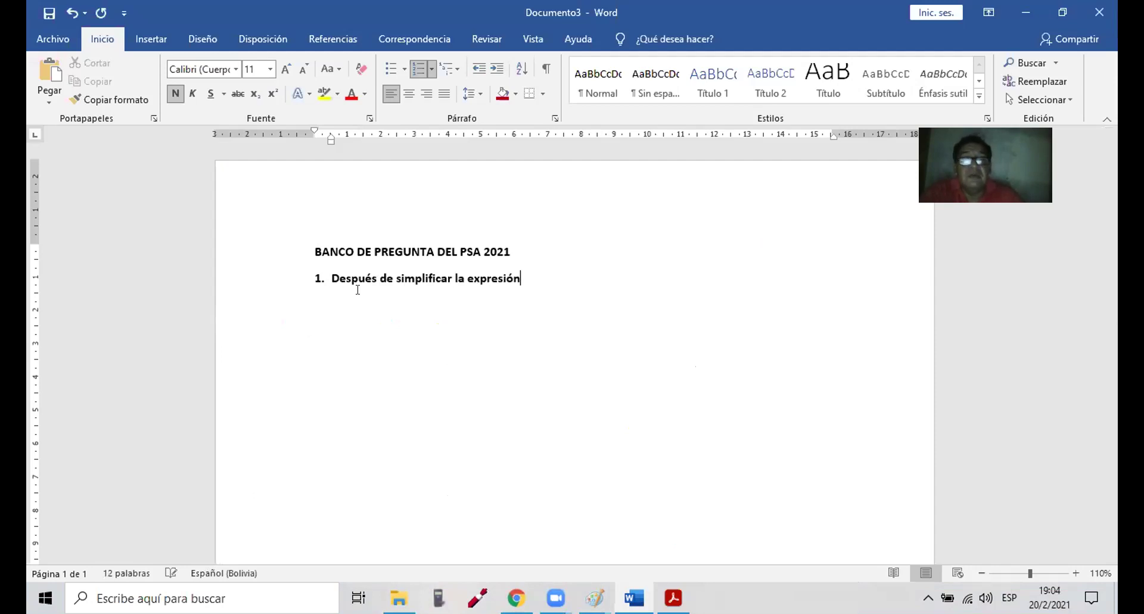
{"action": "key", "text": "alt+Tab"}
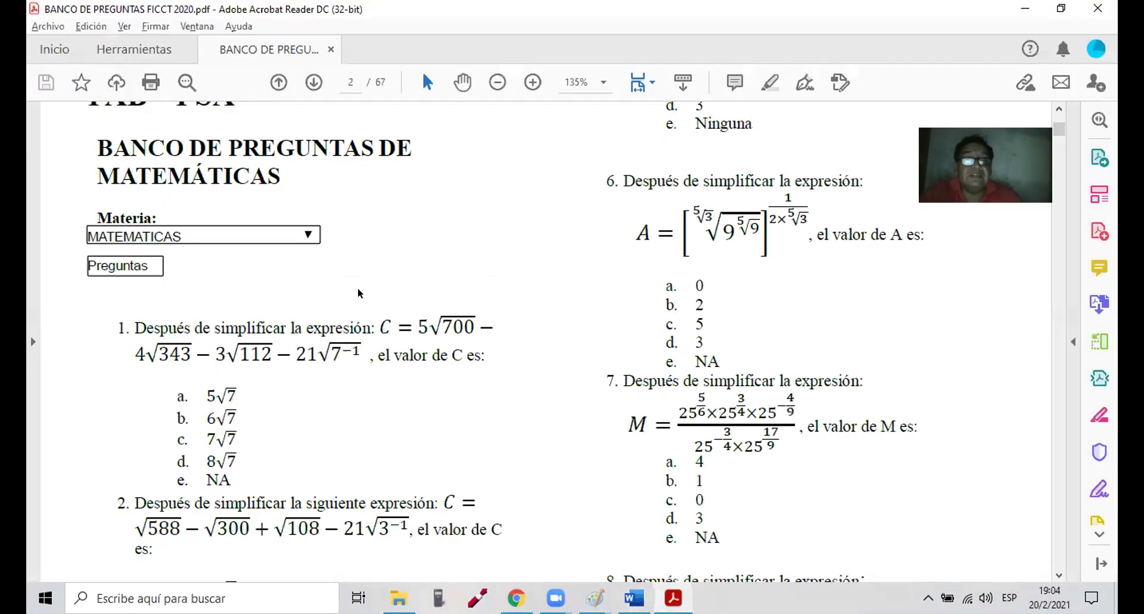
{"action": "key", "text": "alt+Tab"}
{"action": "type", "text": ":"}
- Add an unnumbered blank line below question 1, ahead of item 2
{"action": "key", "text": "Return"}
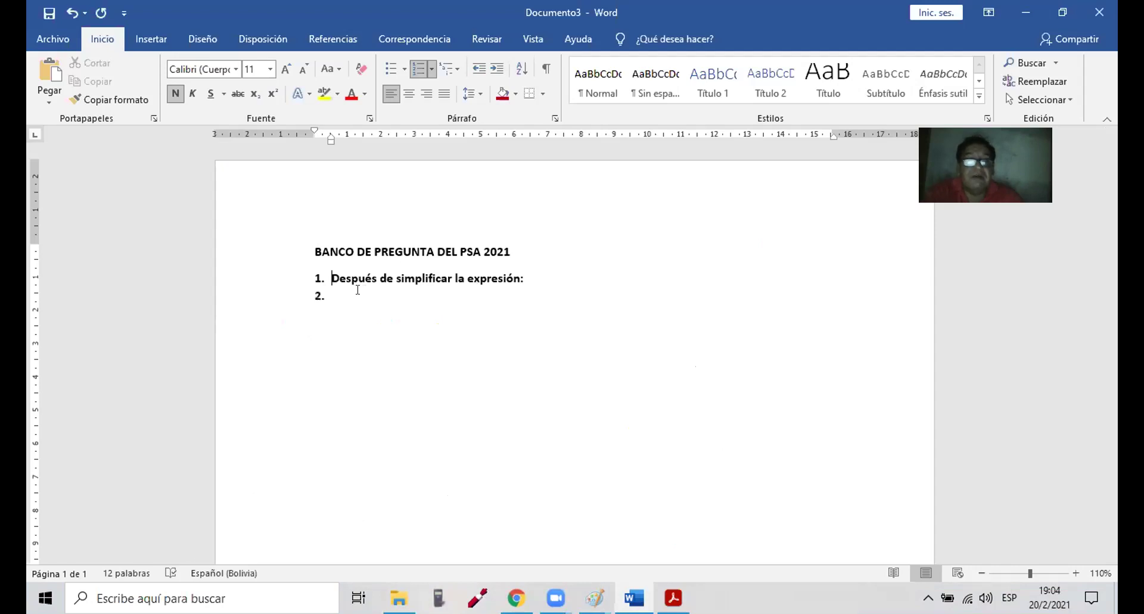
{"action": "key", "text": "Return"}
{"action": "key", "text": "Return"}
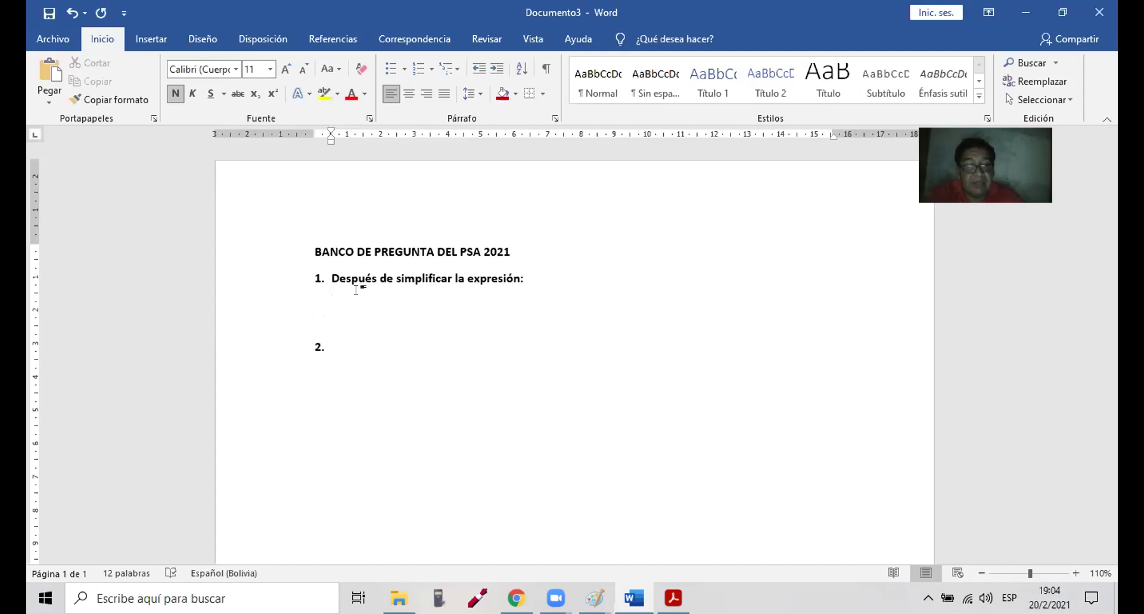
{"action": "key", "text": "alt+Tab"}
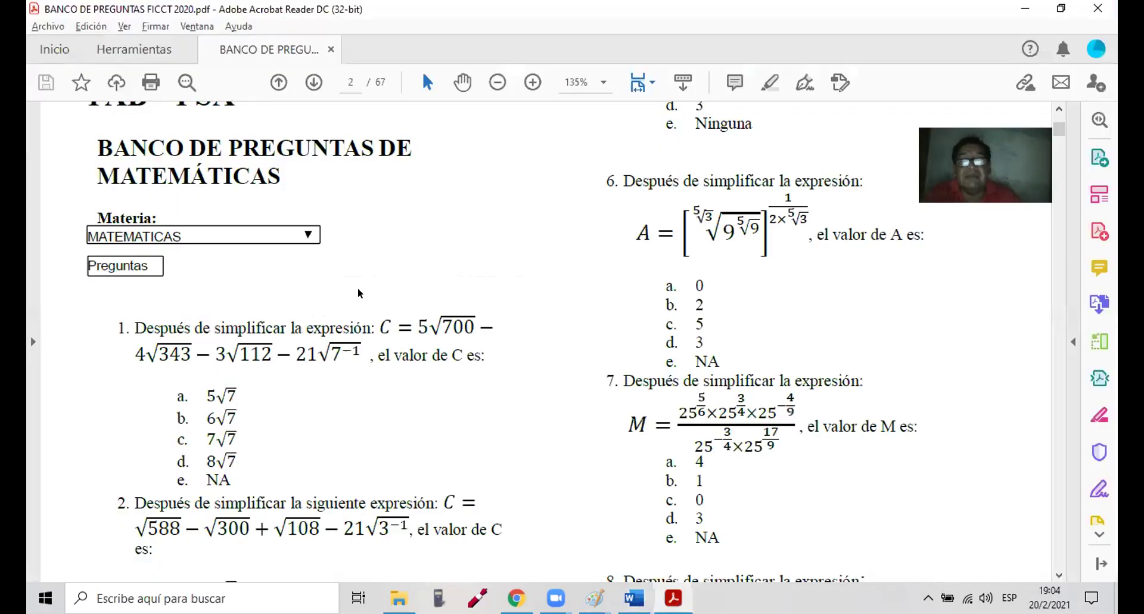
{"action": "key", "text": "alt+Tab"}
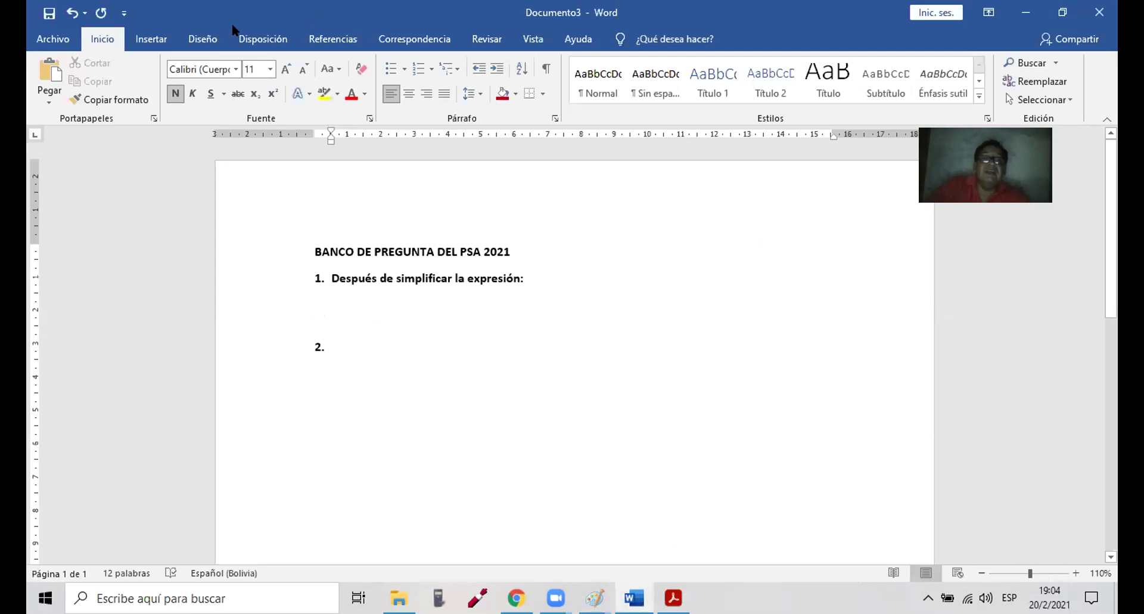
- Insert an empty equation from Insertar on the blank line below question 1
{"action": "left_click", "coordinate": [159, 31]}
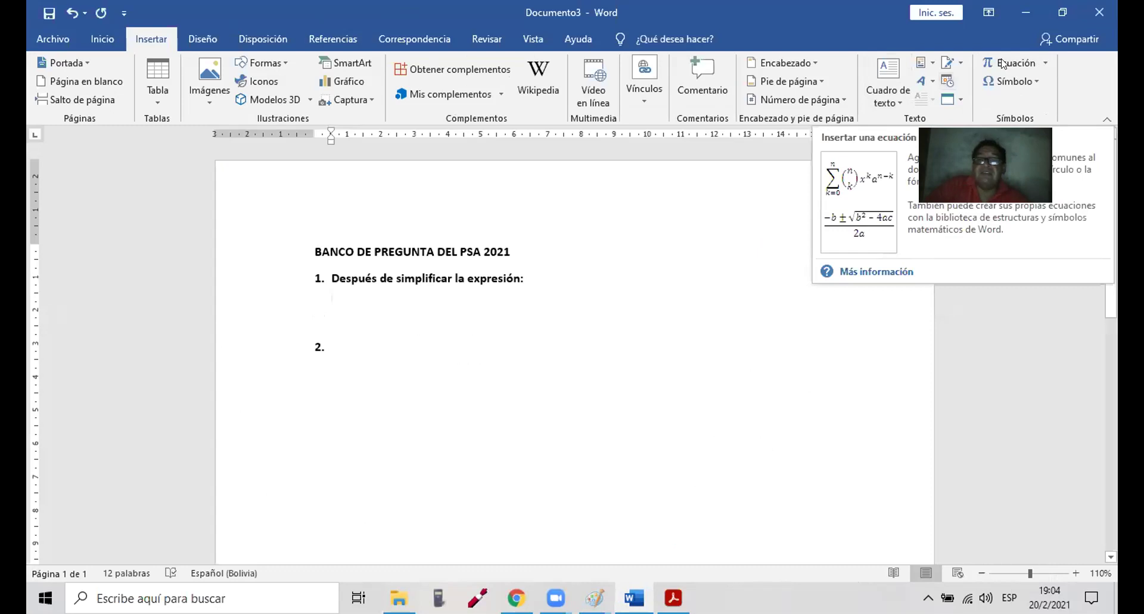
{"action": "left_click", "coordinate": [1003, 63]}
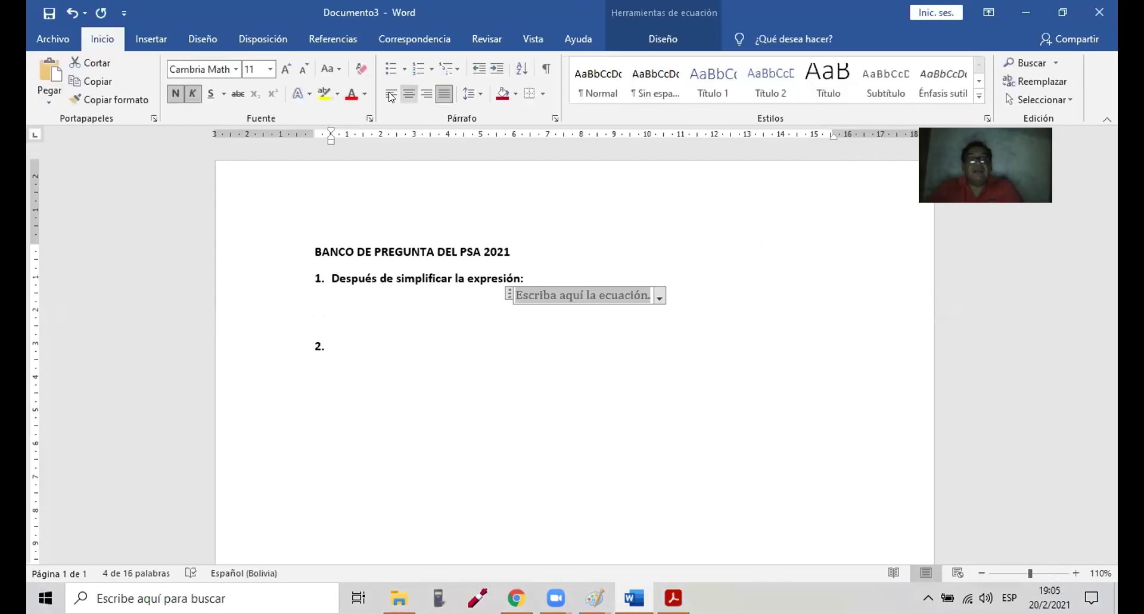
- Left-align the new equation and enter C = 5 in it
{"action": "left_click", "coordinate": [391, 95]}
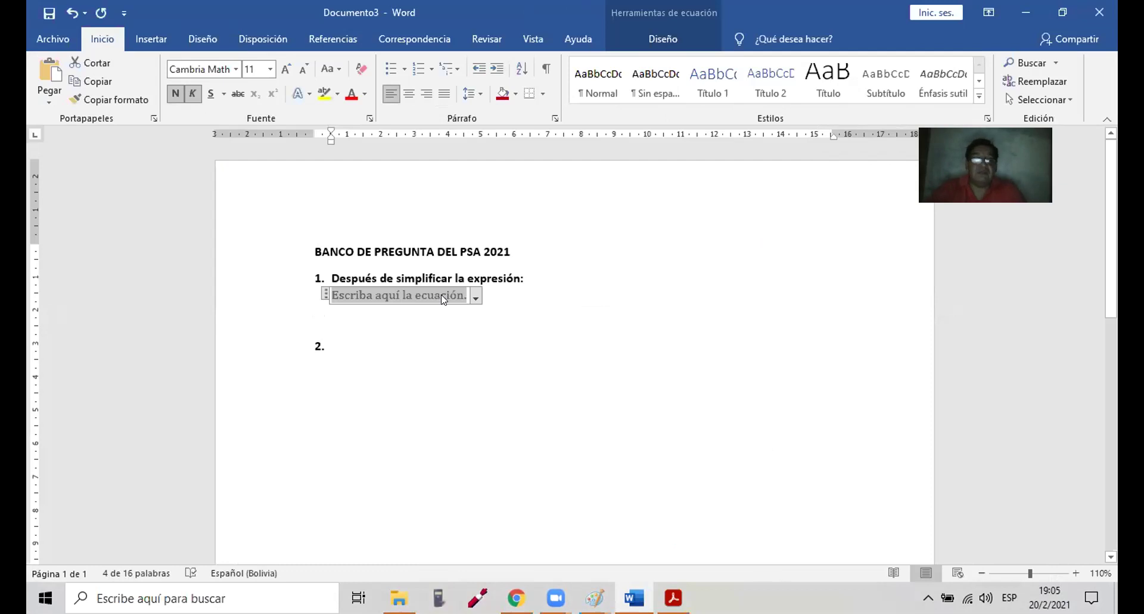
{"action": "left_click", "coordinate": [442, 293]}
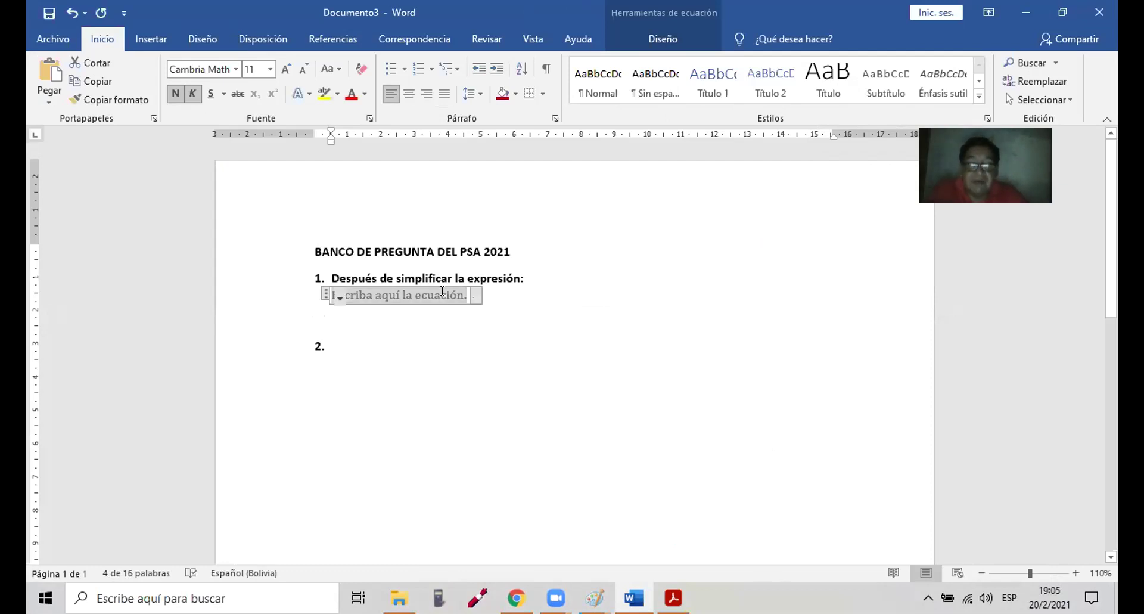
{"action": "type", "text": "C "}
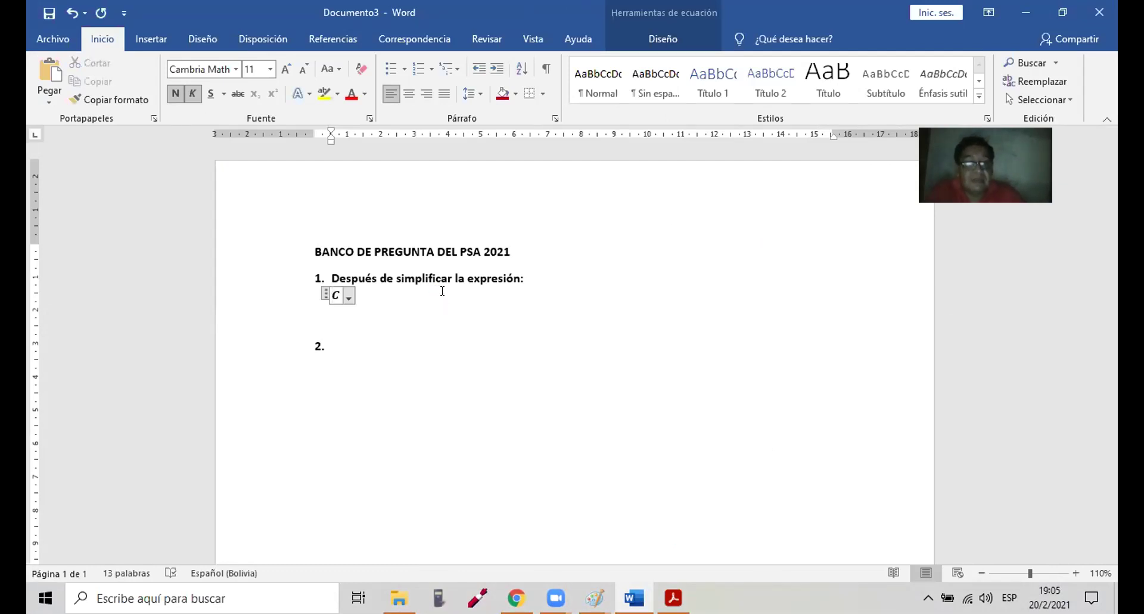
{"action": "type", "text": "="}
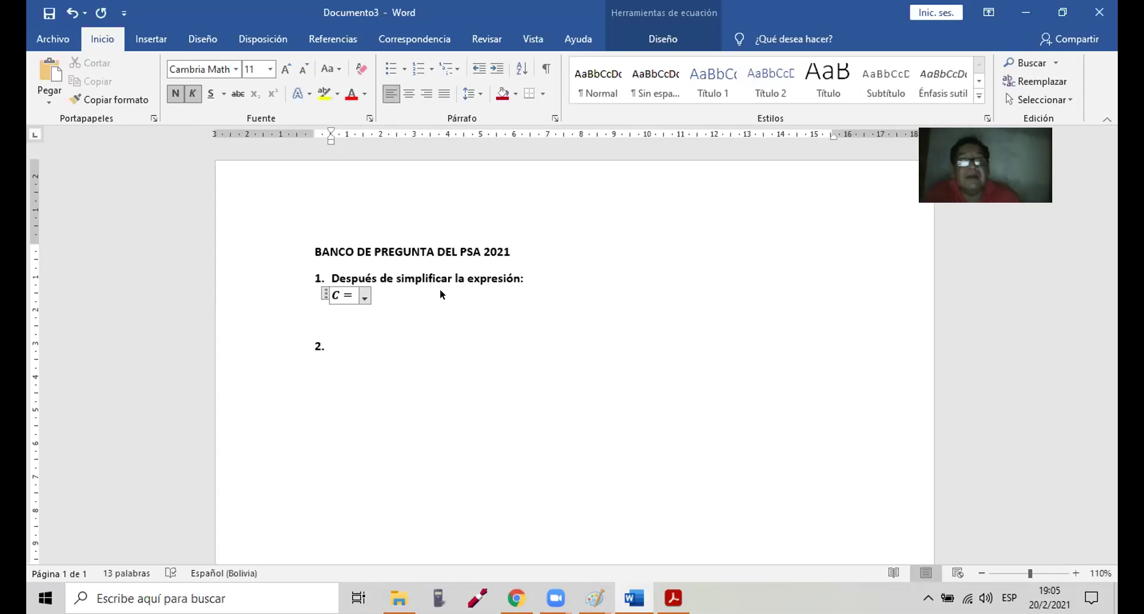
{"action": "key", "text": "alt+Tab"}
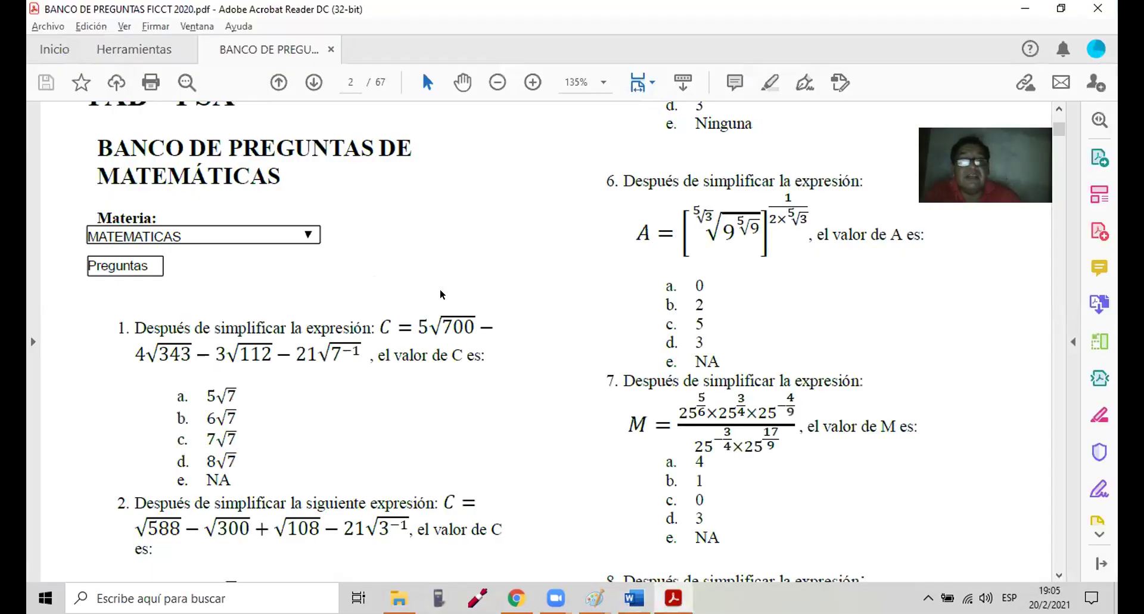
{"action": "key", "text": "alt+Tab"}
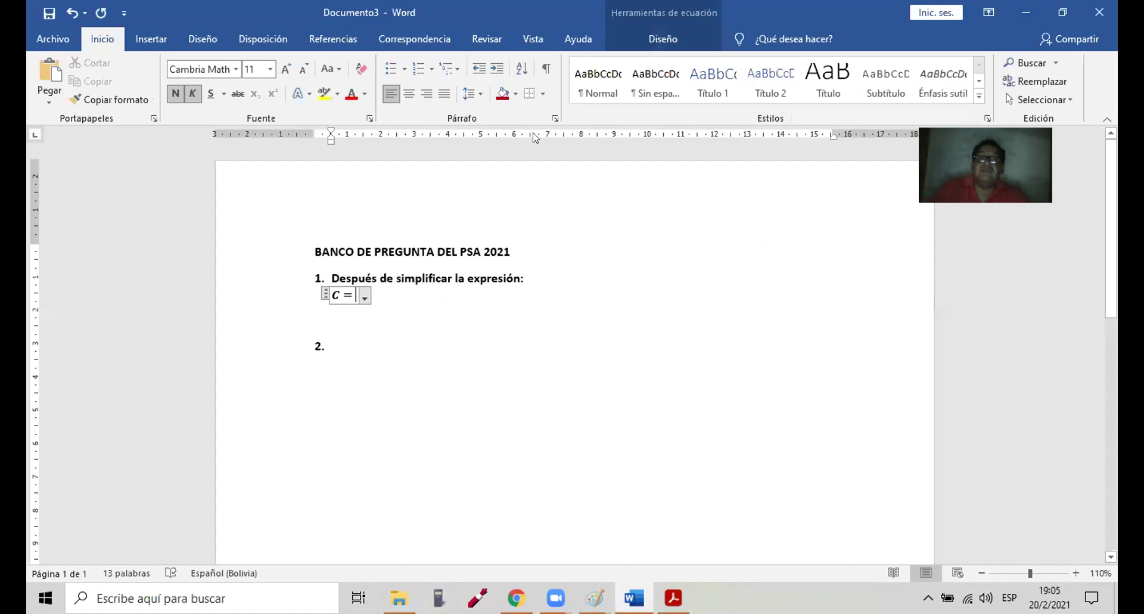
{"action": "left_click", "coordinate": [654, 11]}
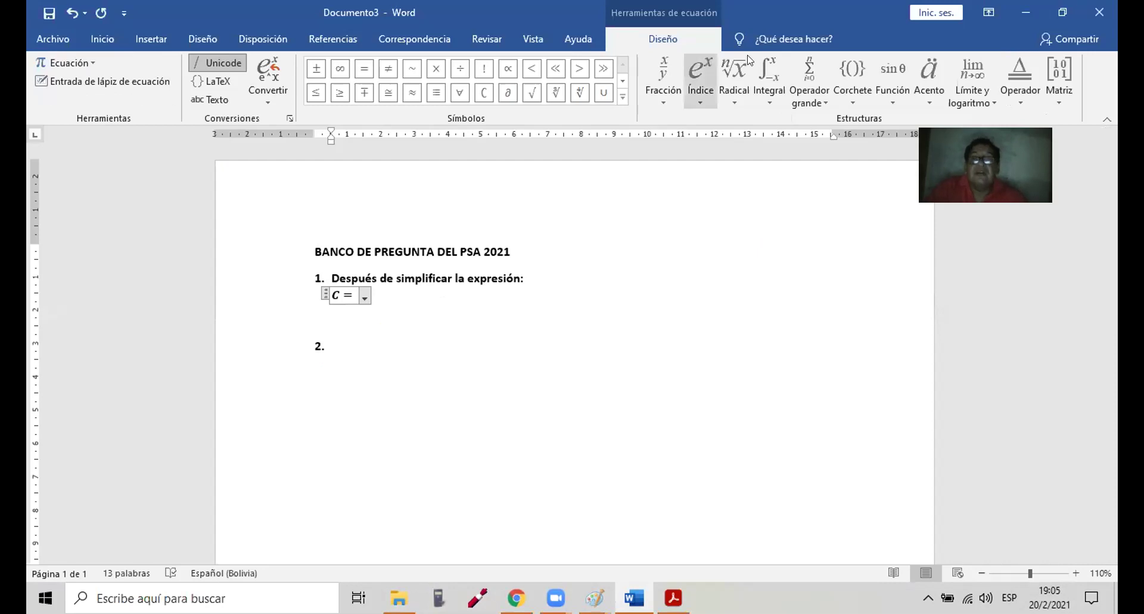
{"action": "type", "text": "5"}
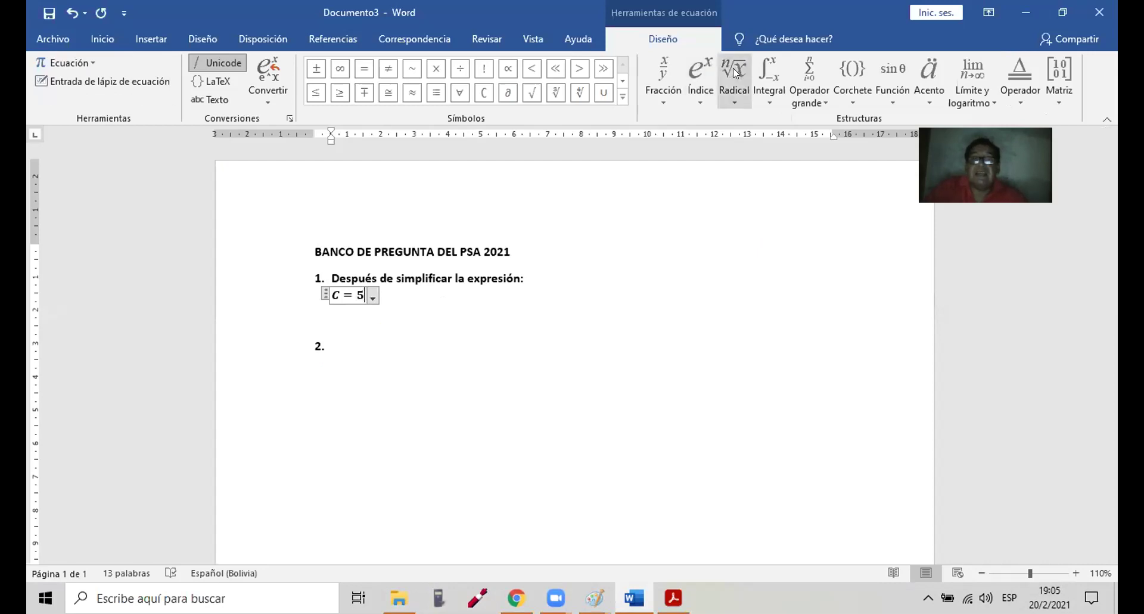
{"action": "left_click", "coordinate": [733, 69]}
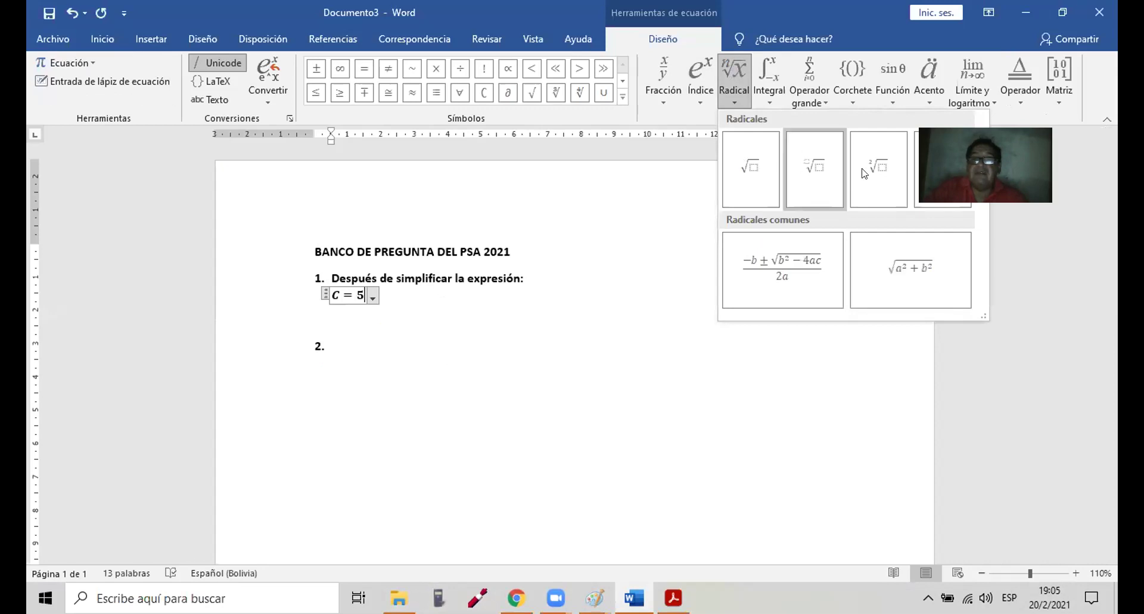
- Insert a square root with radicand 700 after C = 5
{"action": "left_click", "coordinate": [748, 172]}
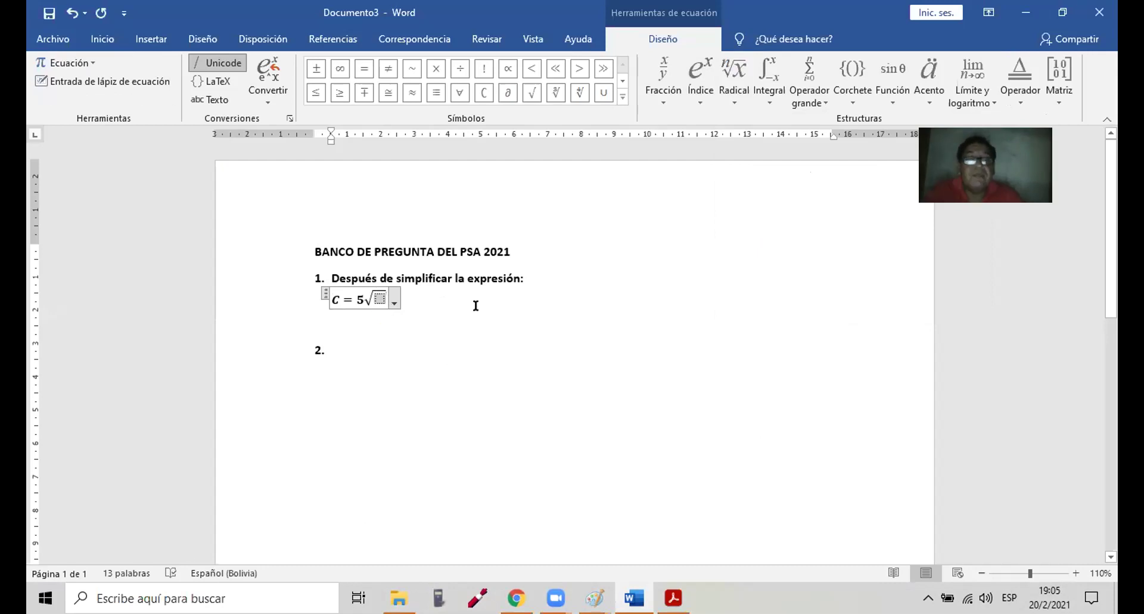
{"action": "key", "text": "alt+Tab"}
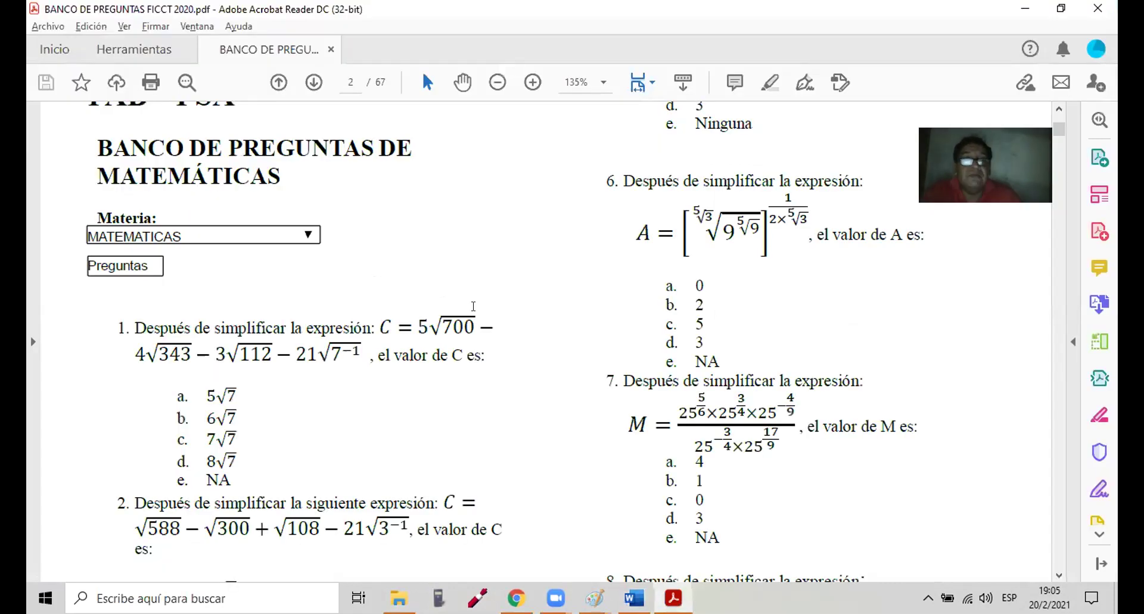
{"action": "key", "text": "alt+Tab"}
{"action": "type", "text": "77"}
{"action": "key", "text": "BackSpace"}
{"action": "type", "text": "00"}
- Remove a stray character inside the radical, then append −4 after √700
{"action": "key", "text": "Right"}
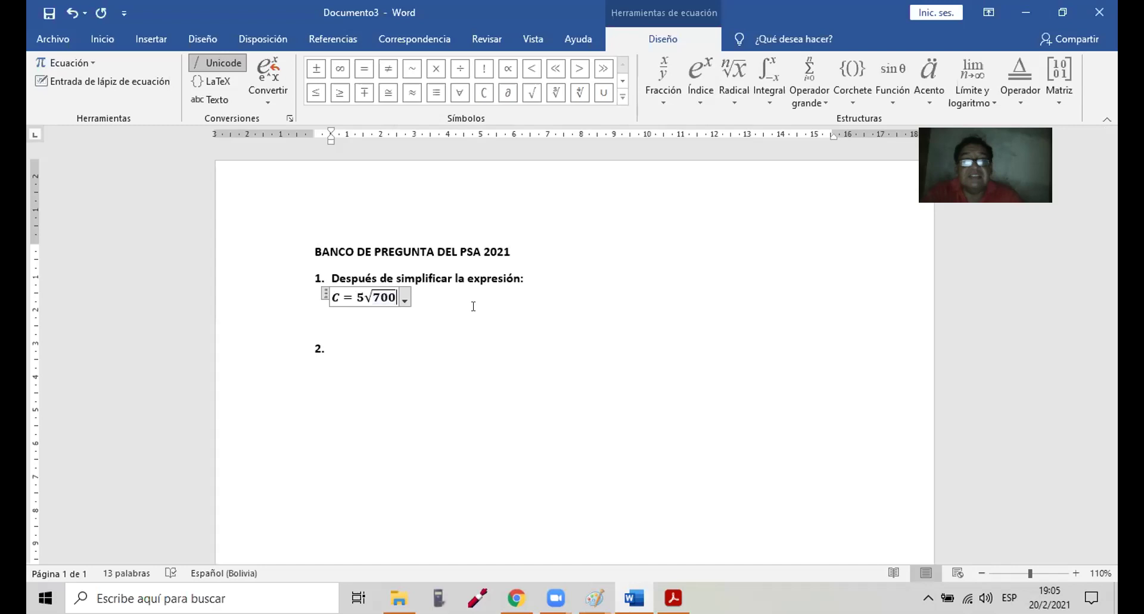
{"action": "key", "text": "Left"}
{"action": "type", "text": "f"}
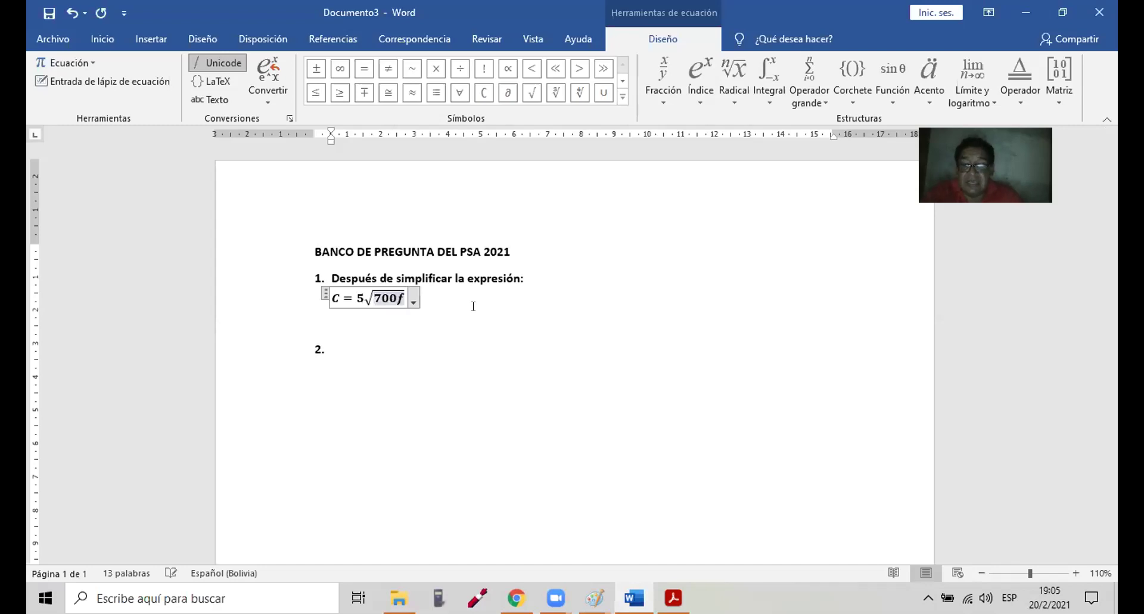
{"action": "key", "text": "BackSpace"}
{"action": "key", "text": "Right"}
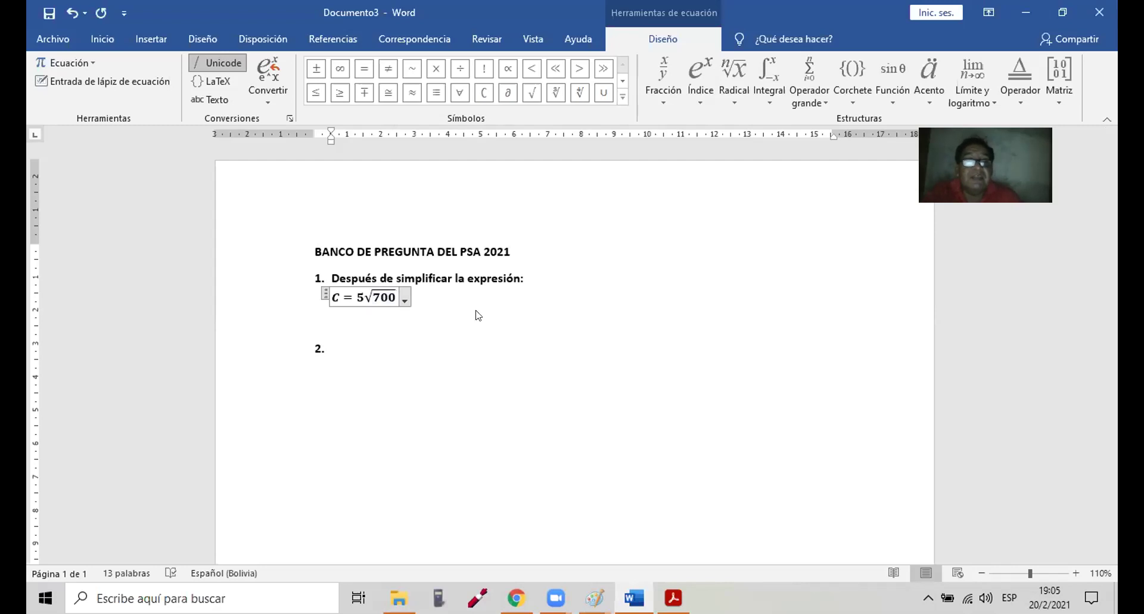
{"action": "key", "text": "alt+Tab"}
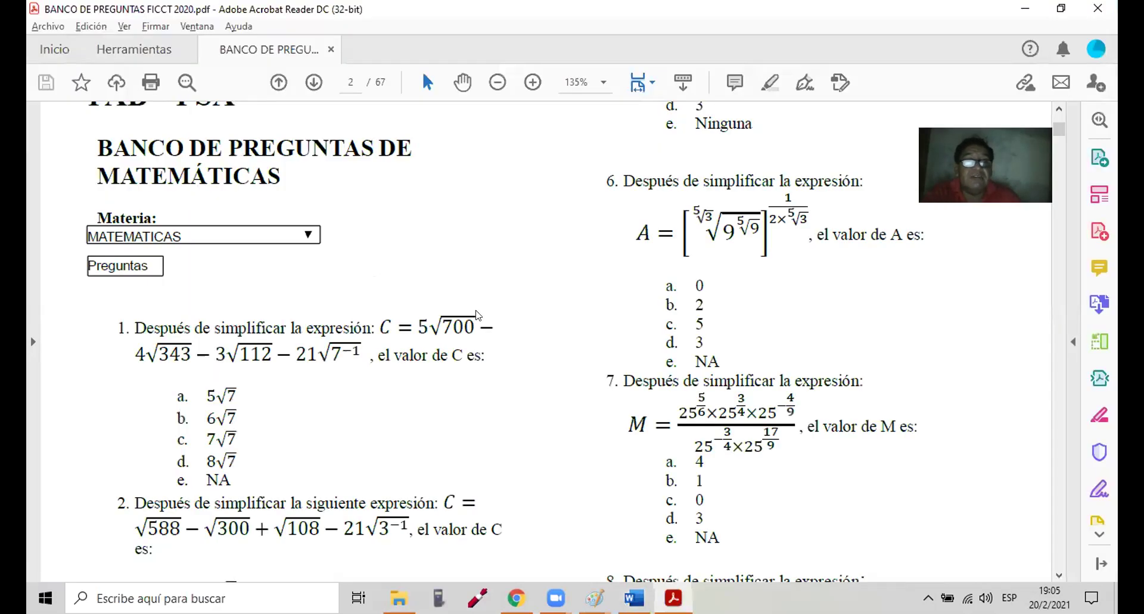
{"action": "key", "text": "alt+Tab"}
{"action": "type", "text": "-"}
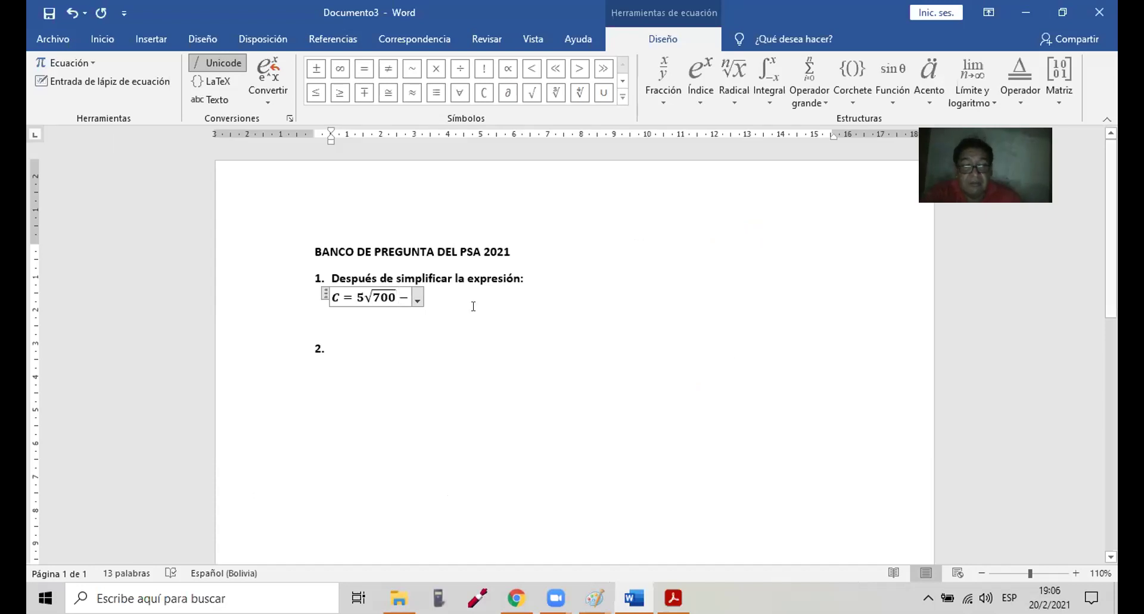
{"action": "type", "text": "4"}
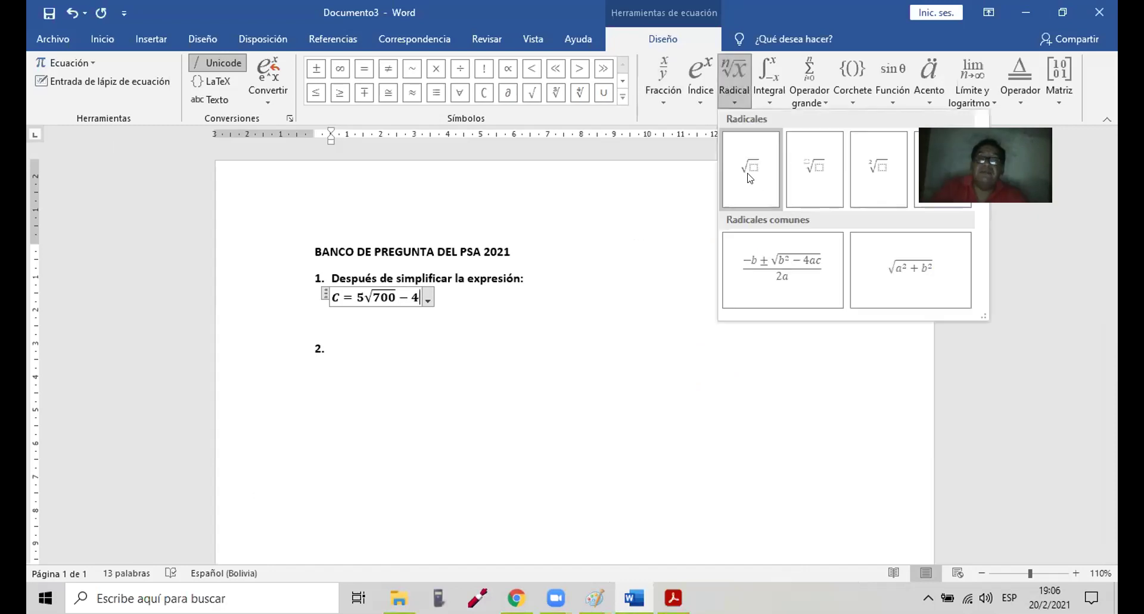
- Add √343 after the 4 in the equation
{"action": "left_click", "coordinate": [749, 174]}
{"action": "key", "text": "alt+Tab"}
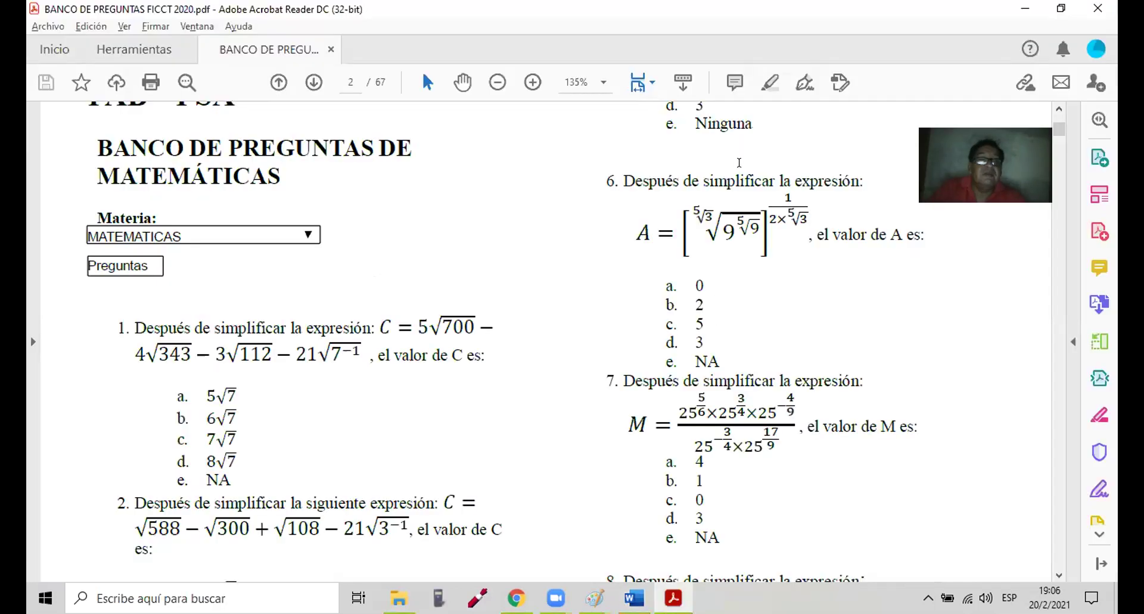
{"action": "key", "text": "alt+Tab"}
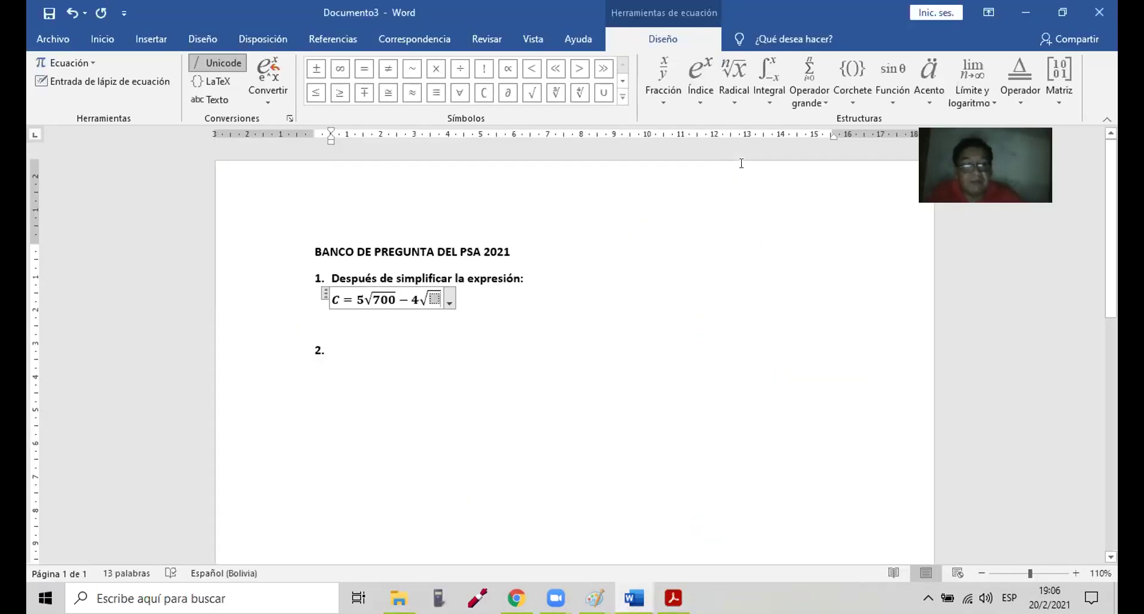
{"action": "type", "text": "343"}
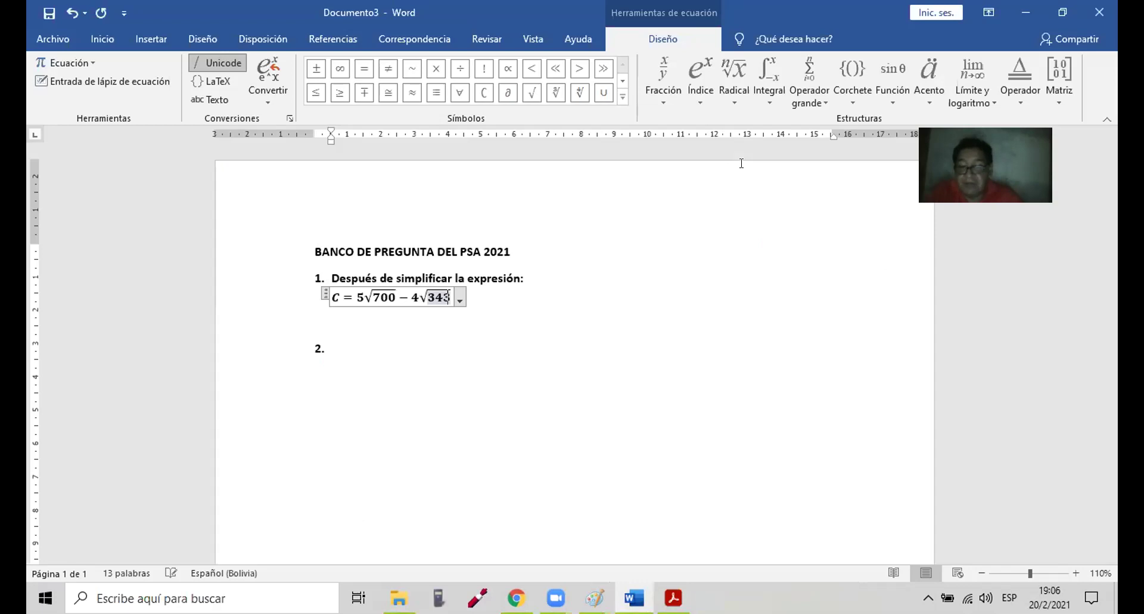
{"action": "key", "text": "Right"}
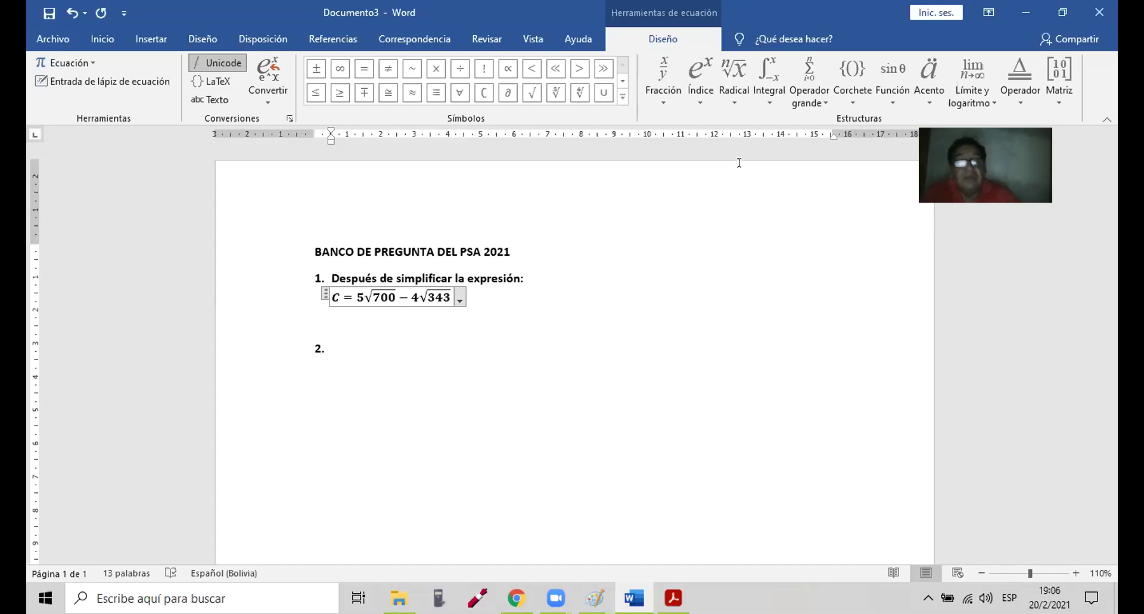
- Append −3√112 and −21 to the equation
{"action": "key", "text": "alt+Tab"}
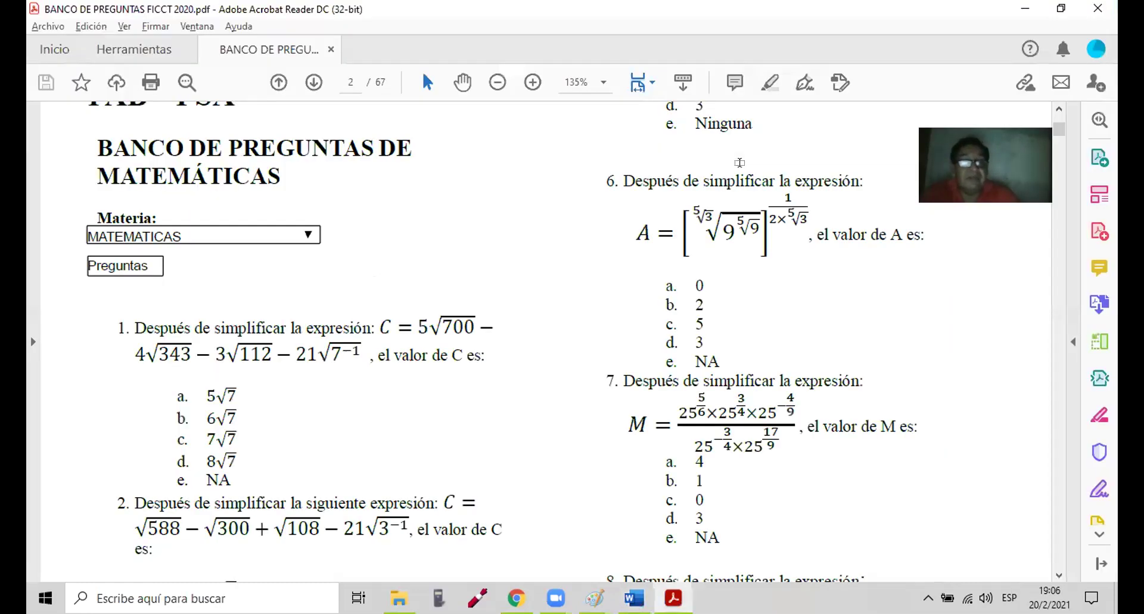
{"action": "key", "text": "alt+Tab"}
{"action": "type", "text": "-"}
{"action": "type", "text": "343 − 3"}
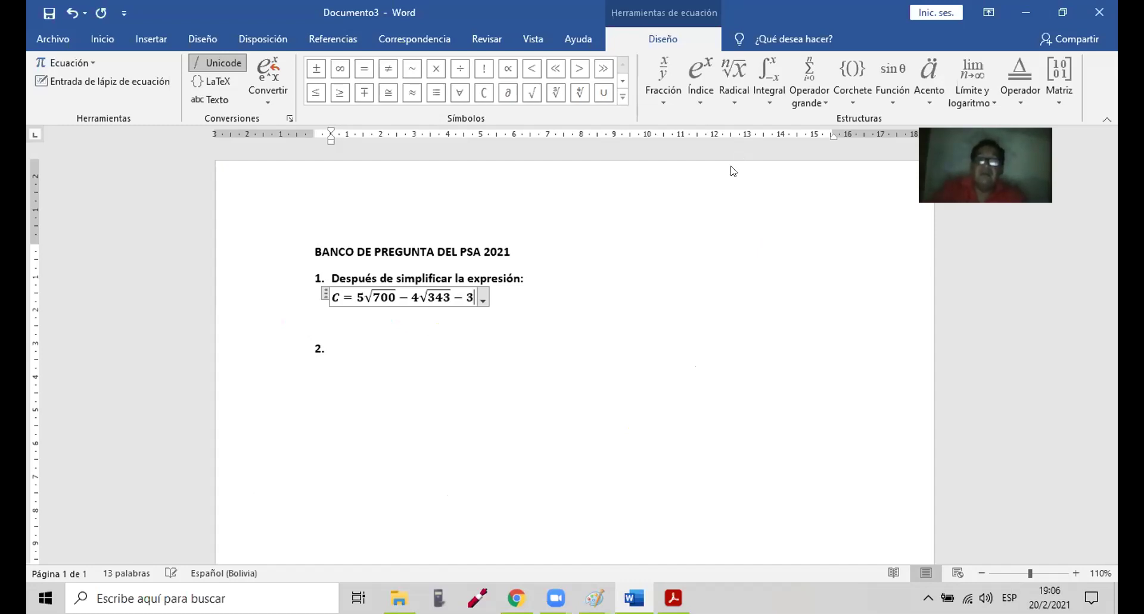
{"action": "type", "text": "\\sqrt"}
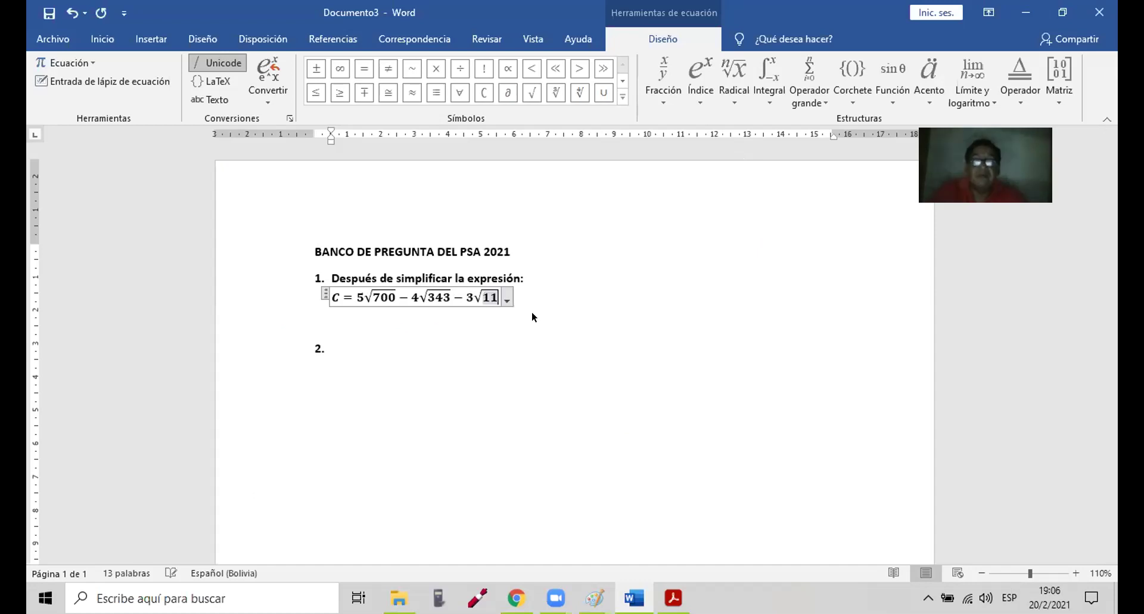
{"action": "key", "text": "alt+Tab"}
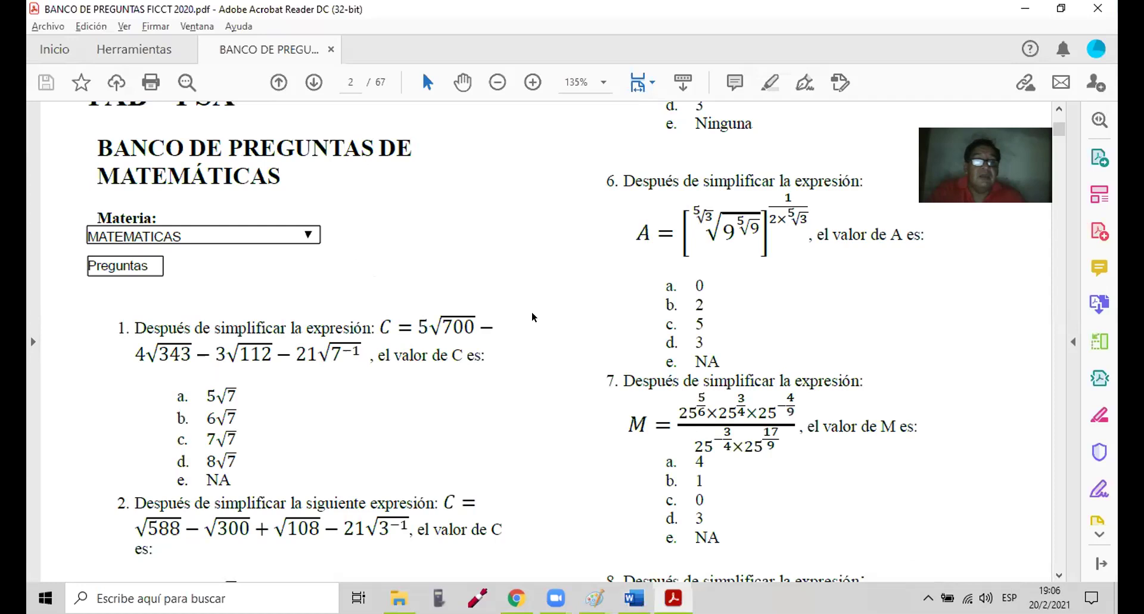
{"action": "key", "text": "alt+Tab"}
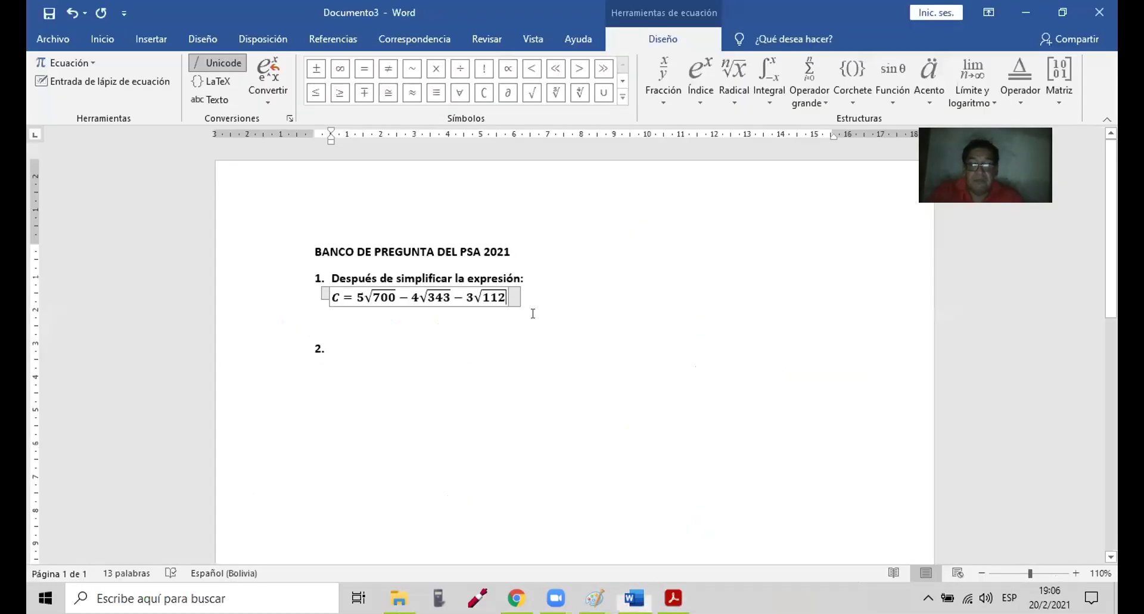
{"action": "type", "text": "-"}
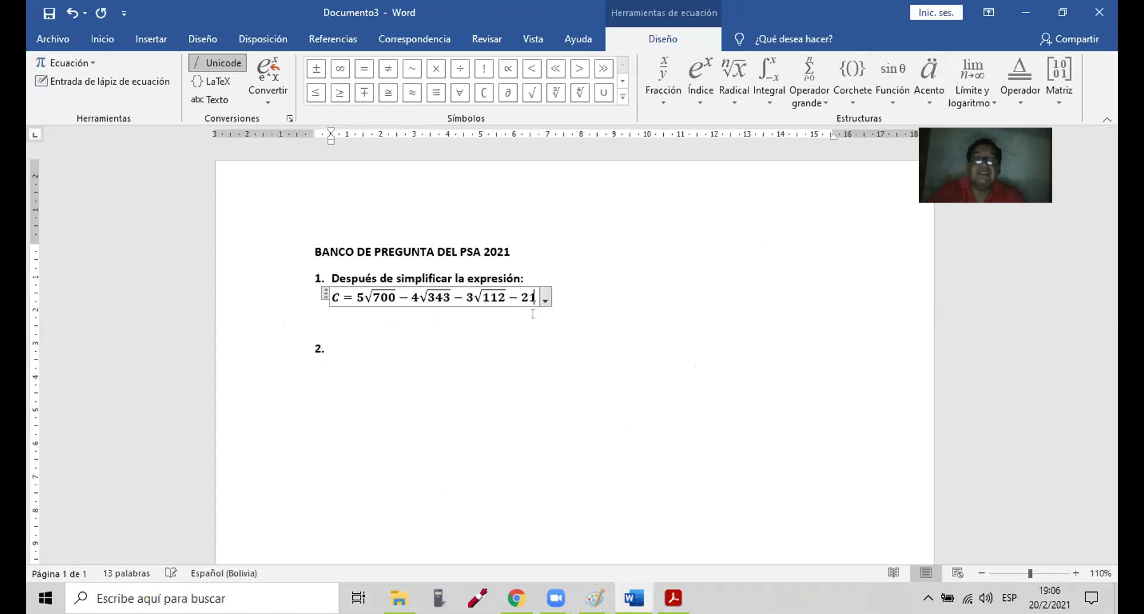
{"action": "key", "text": "alt+Tab"}
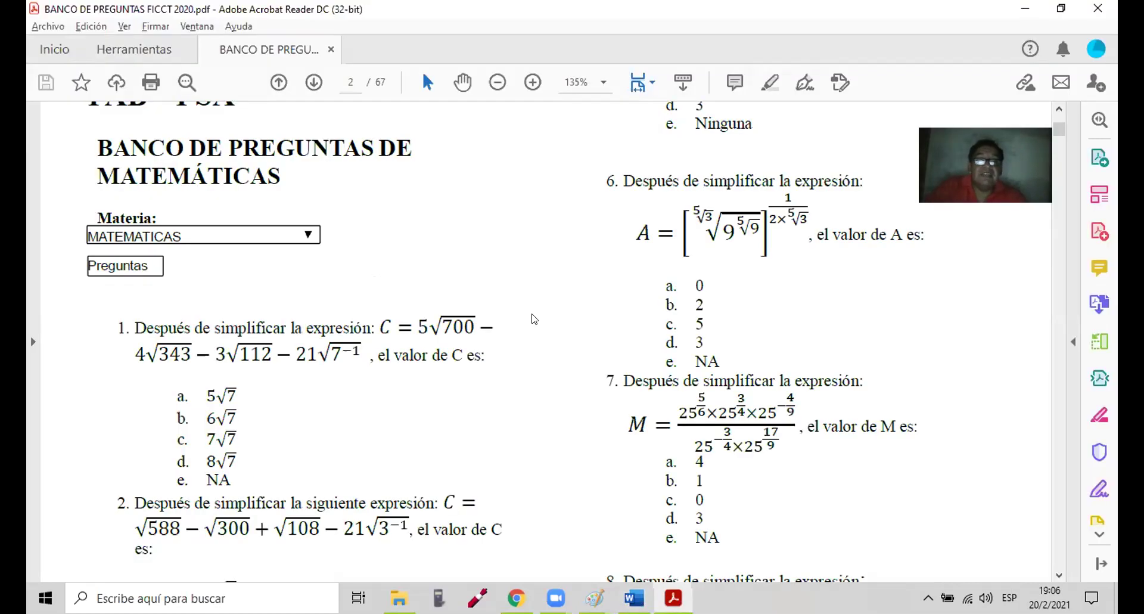
{"action": "key", "text": "alt+Tab"}
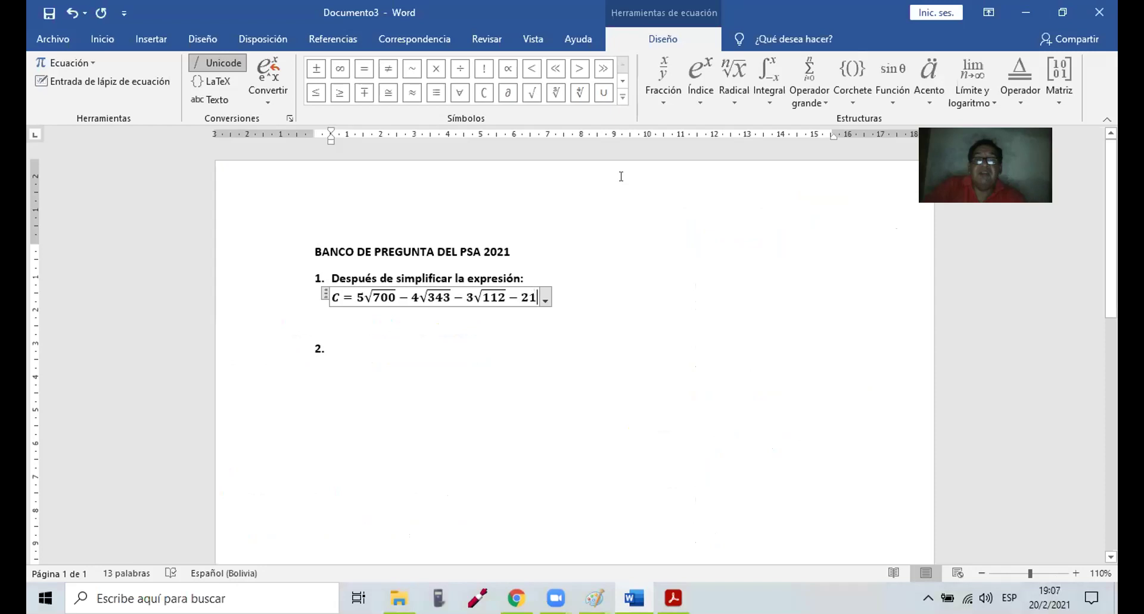
- Add a square root after the 21 and clear its first entry
{"action": "left_click", "coordinate": [734, 80]}
{"action": "left_click", "coordinate": [749, 164]}
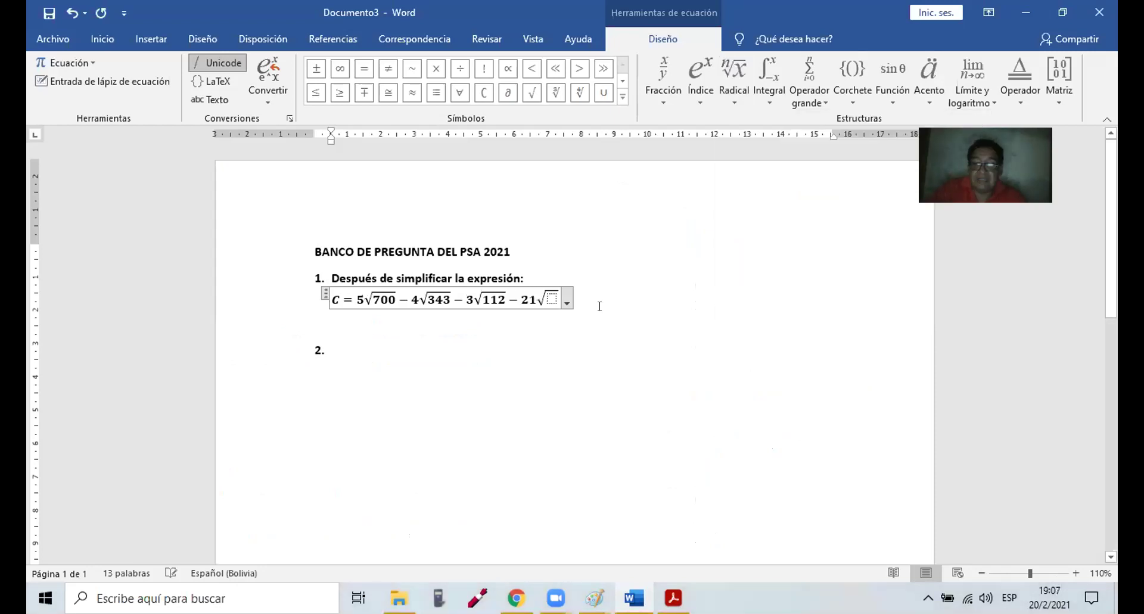
{"action": "type", "text": "7"}
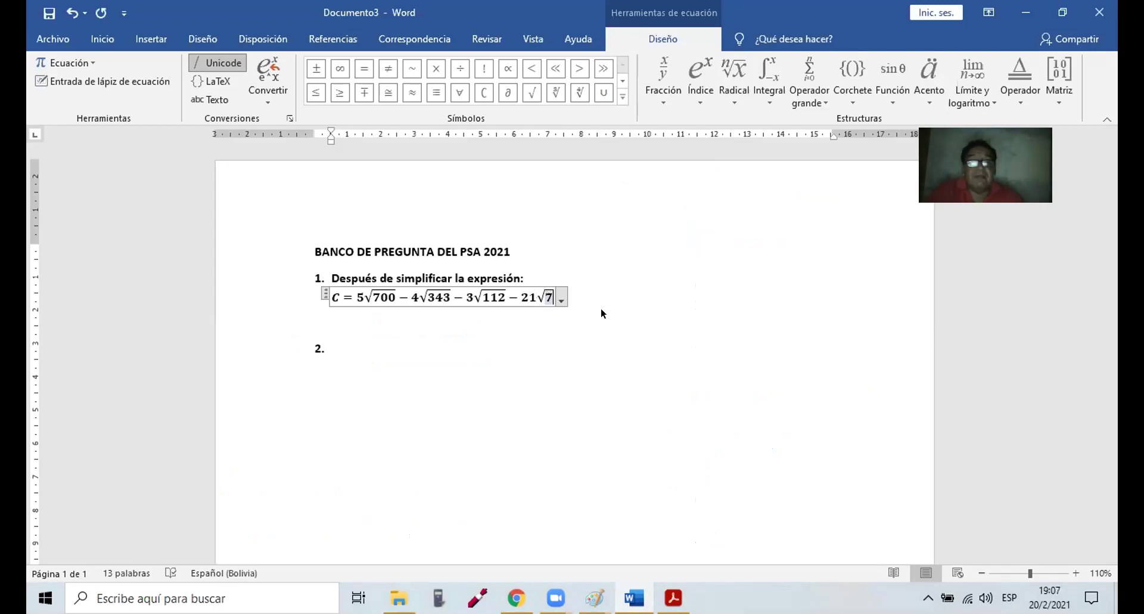
{"action": "key", "text": "alt+Tab"}
{"action": "key", "text": "alt+Tab"}
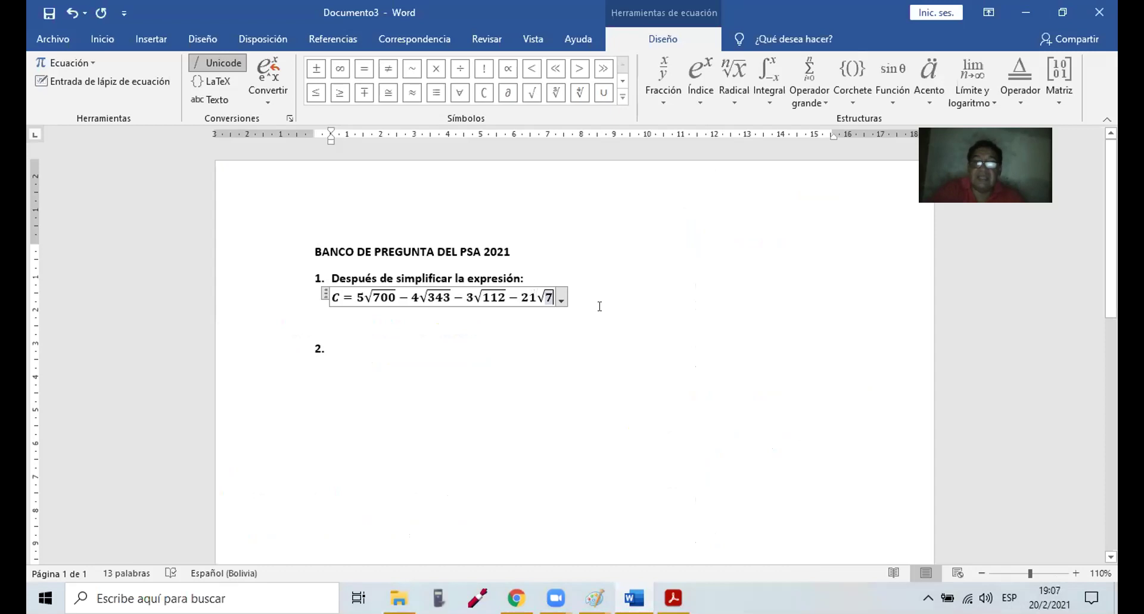
{"action": "key", "text": "BackSpace"}
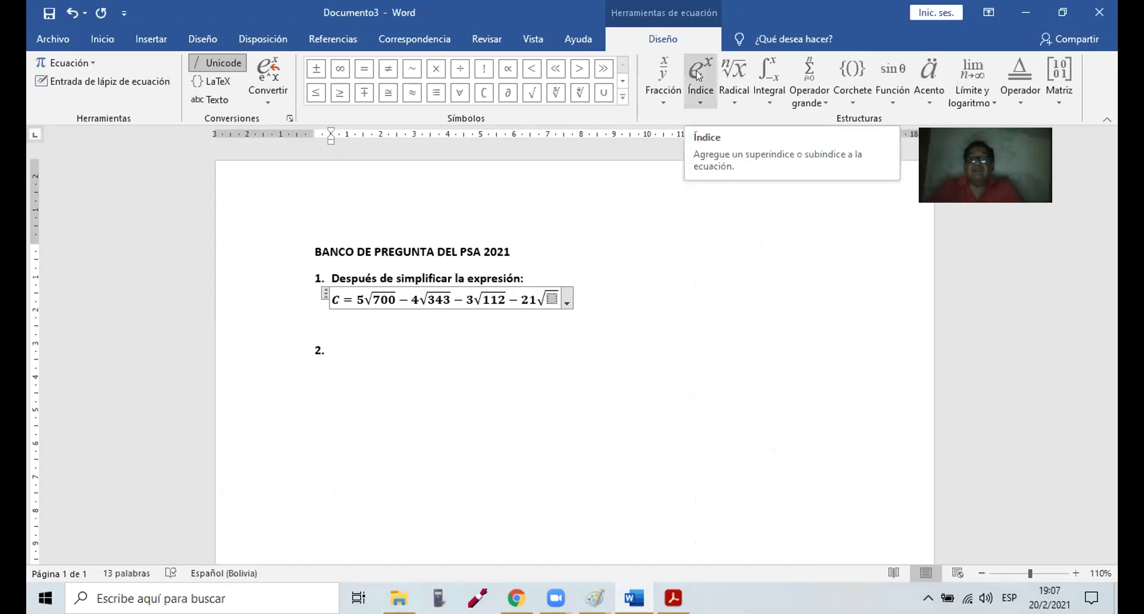
- Fill the last square root with 7⁻¹ using a superscript layout and exit the equation
{"action": "left_click", "coordinate": [696, 71]}
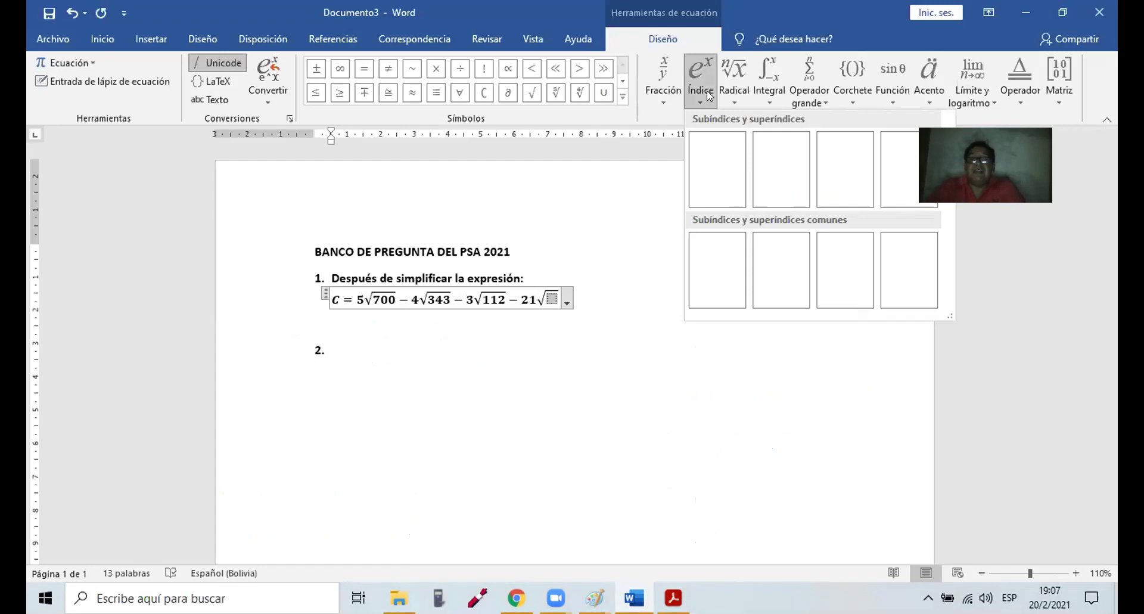
{"action": "left_click", "coordinate": [713, 170]}
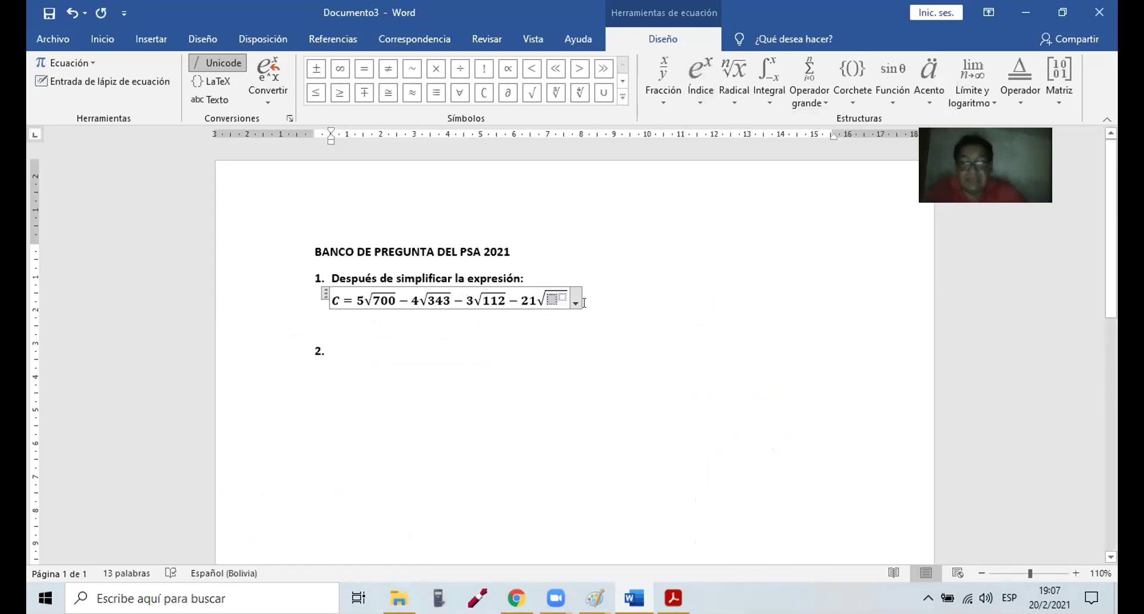
{"action": "type", "text": "7"}
{"action": "key", "text": "BackSpace"}
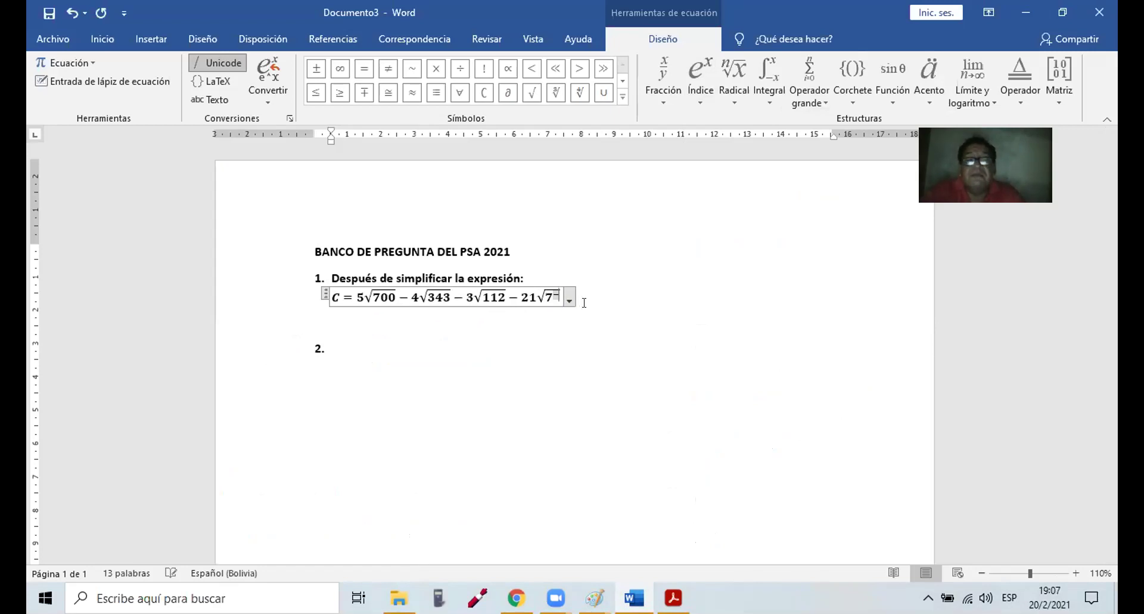
{"action": "type", "text": "1"}
{"action": "key", "text": "Right"}
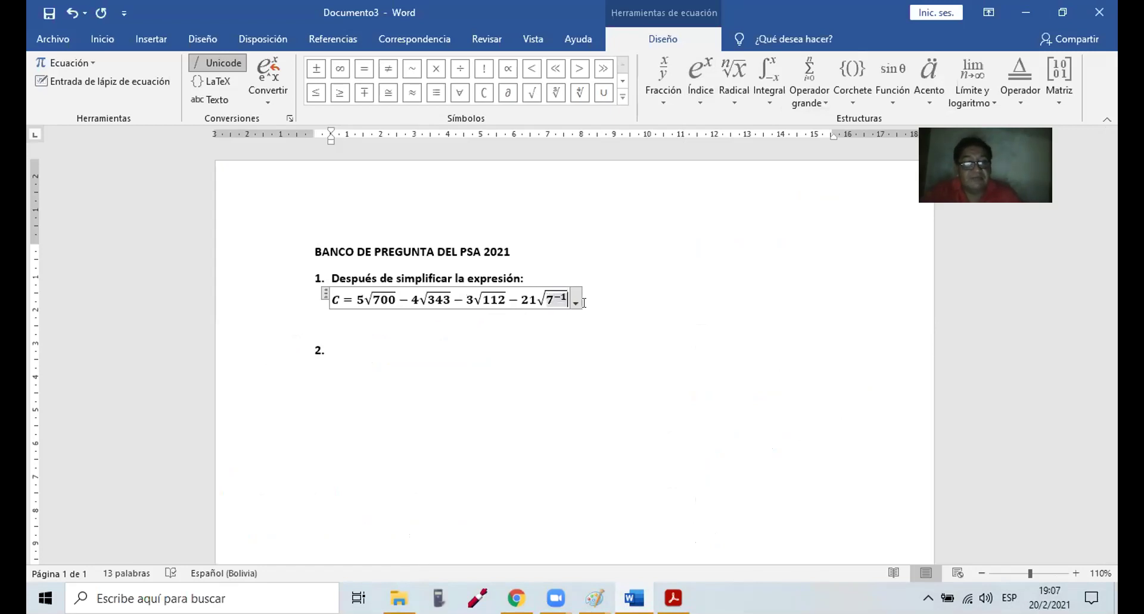
{"action": "key", "text": "alt+Tab"}
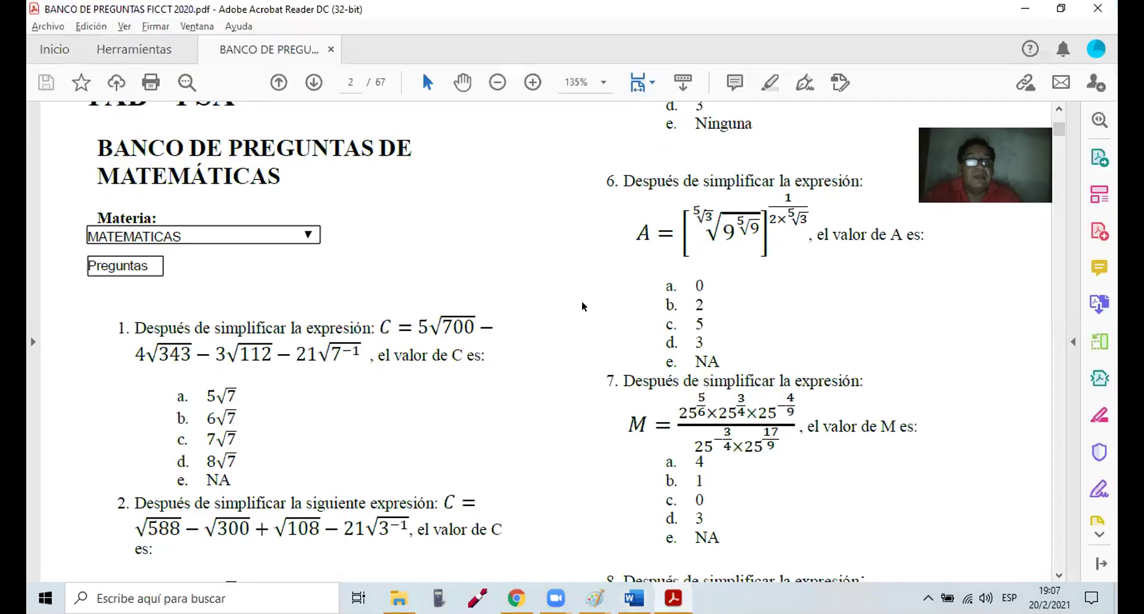
{"action": "key", "text": "alt+Tab"}
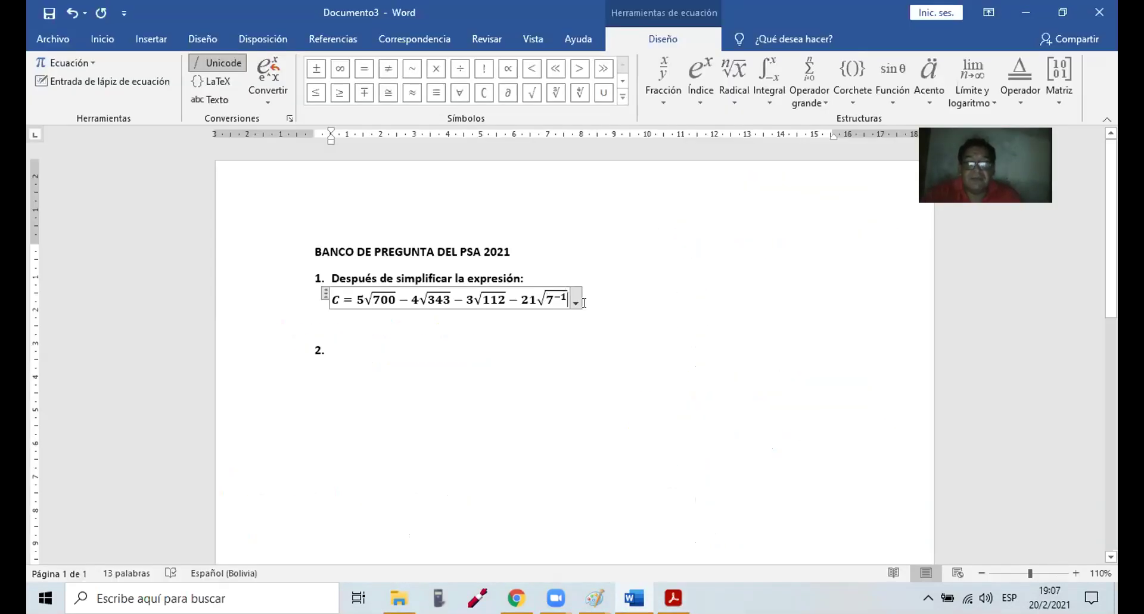
{"action": "left_click", "coordinate": [584, 302]}
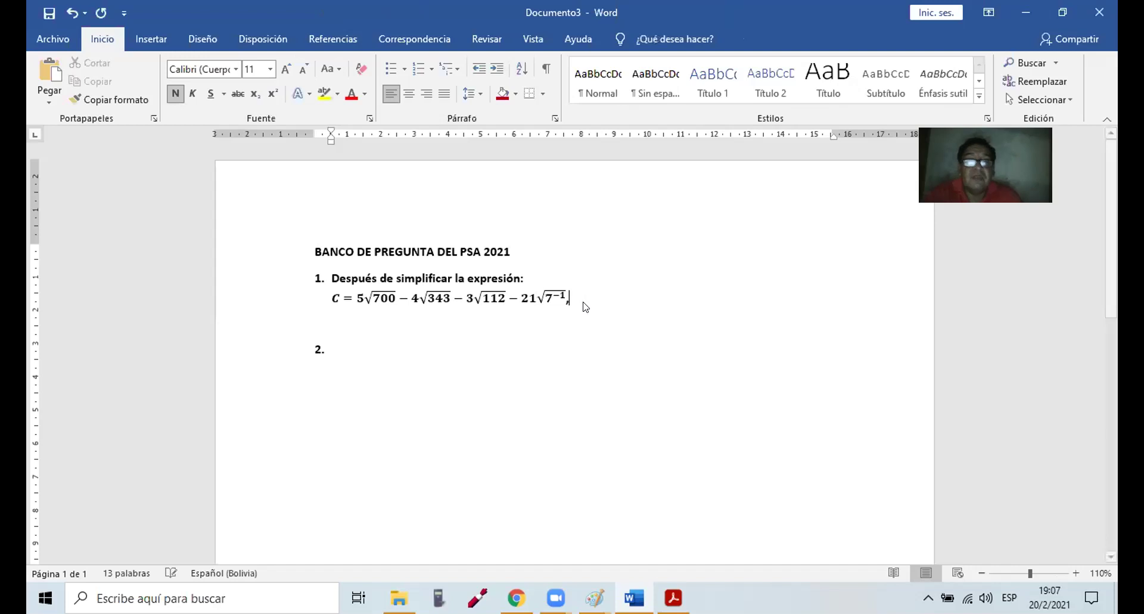
- Append 'el valor de C es:' after the equation and add blank lines below
{"action": "key", "text": "alt+Tab"}
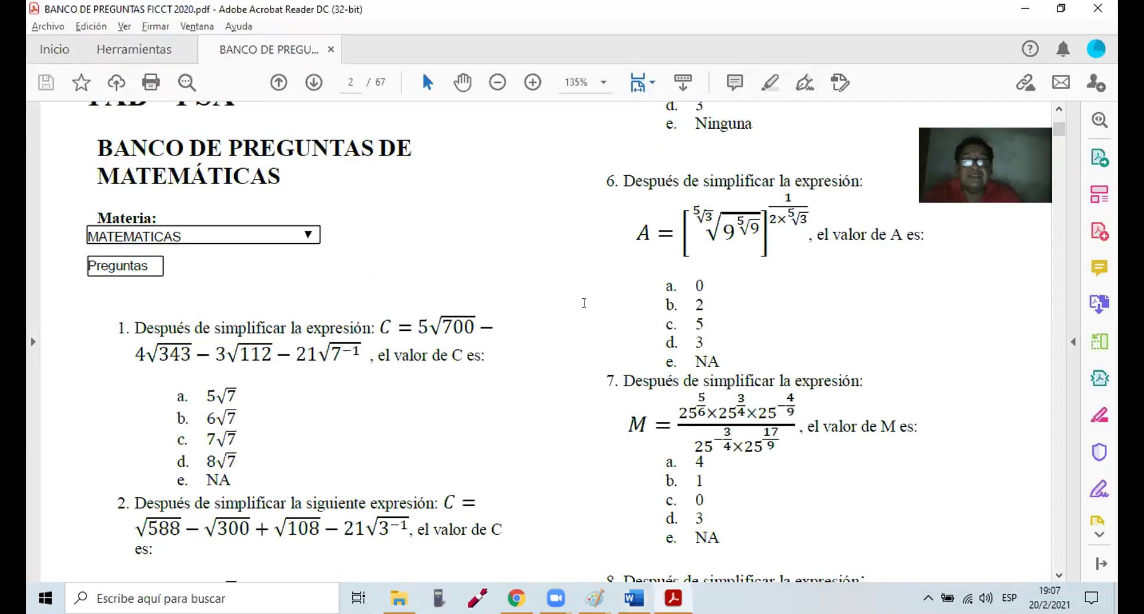
{"action": "key", "text": "alt+Tab"}
{"action": "type", "text": "el"}
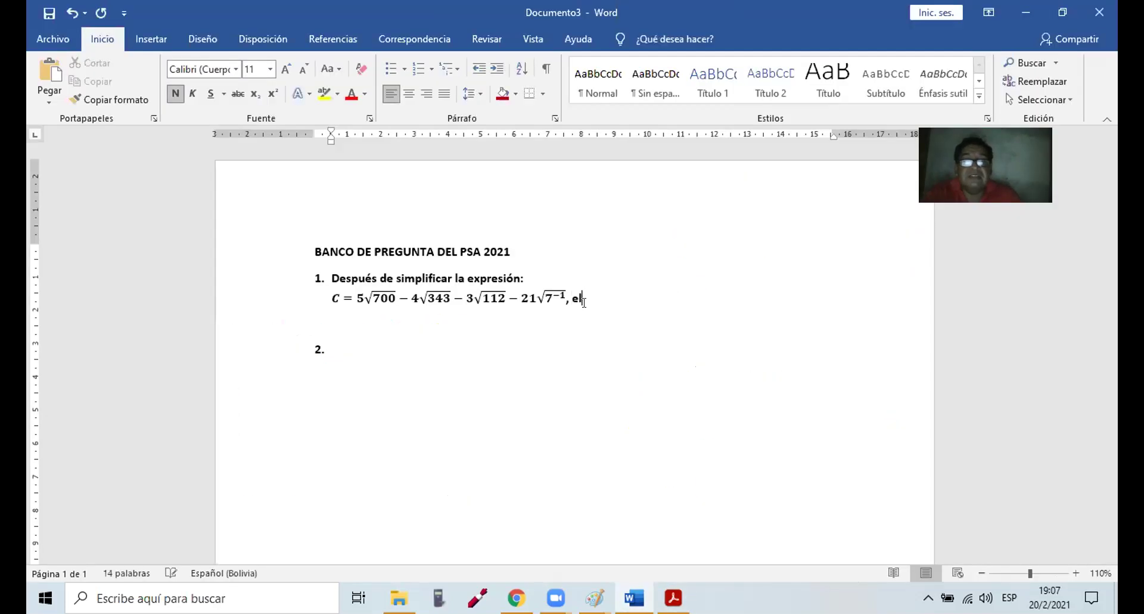
{"action": "type", "text": " valor de C"}
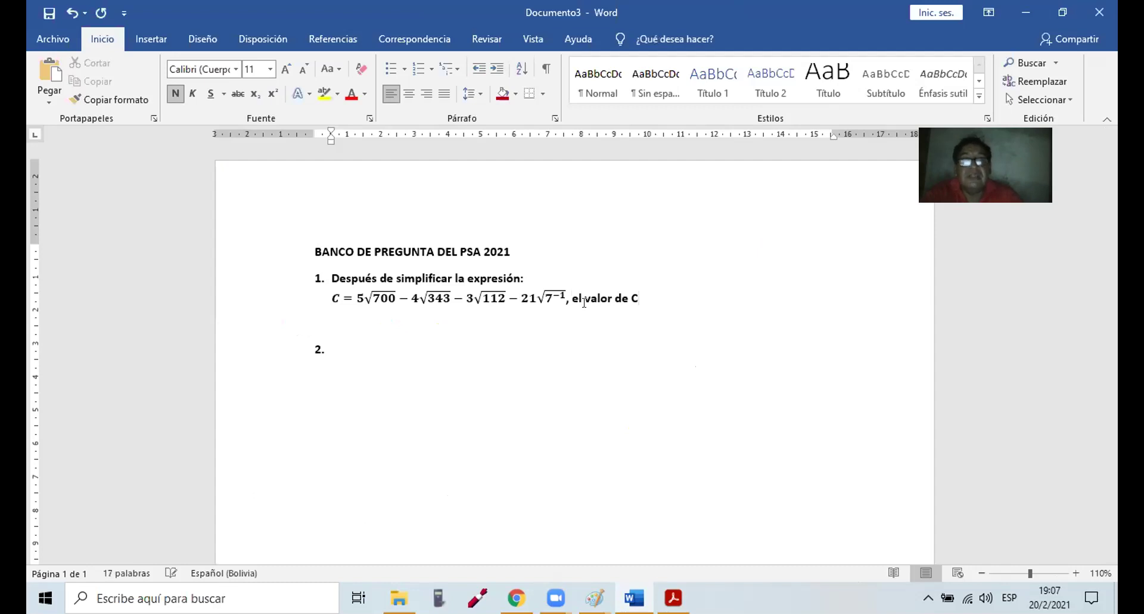
{"action": "key", "text": "alt+Tab"}
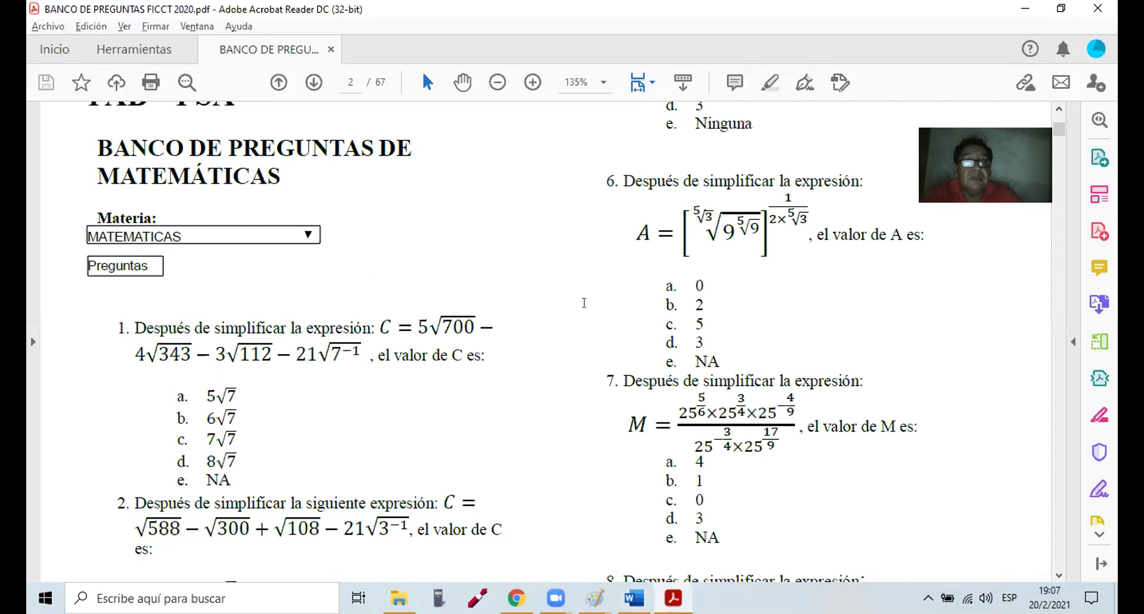
{"action": "key", "text": "alt+Tab"}
{"action": "type", "text": "es:"}
{"action": "key", "text": "Return"}
{"action": "key", "text": "alt+equal"}
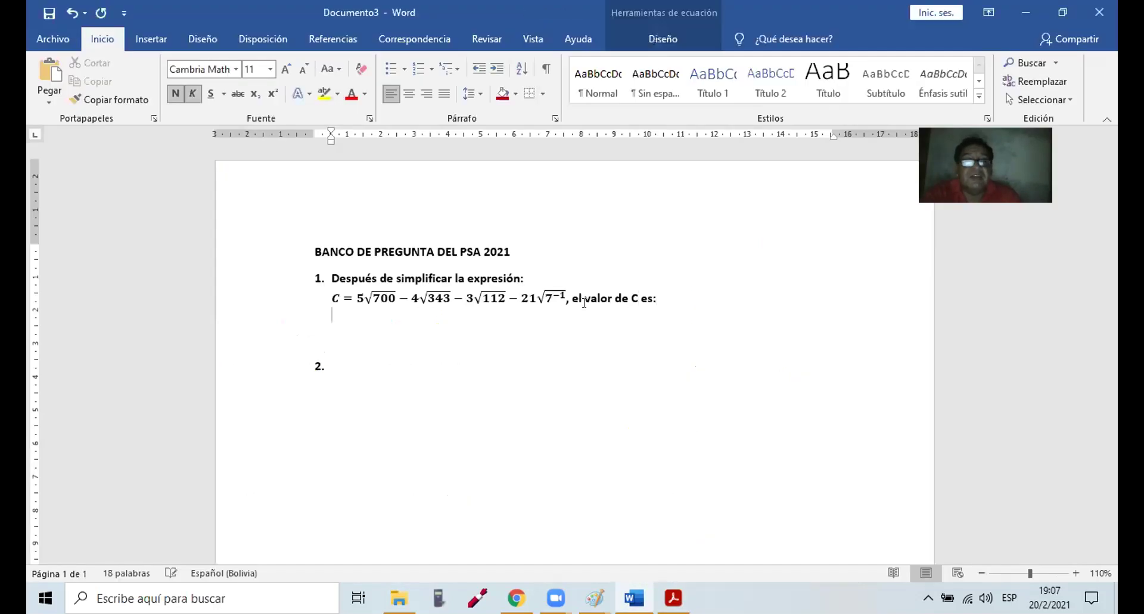
{"action": "key", "text": "Return"}
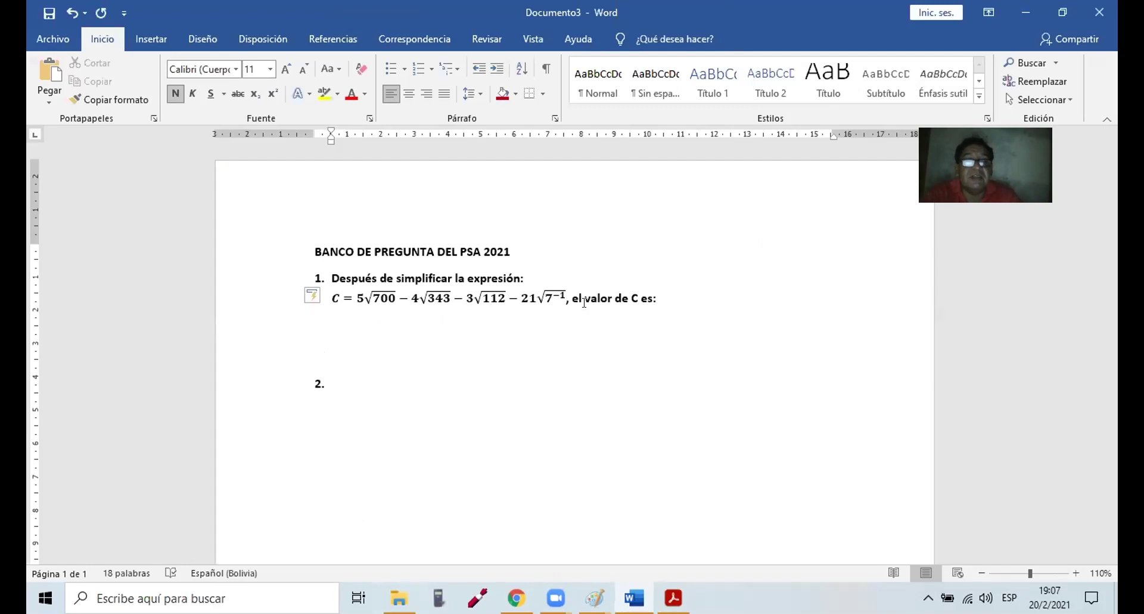
{"action": "key", "text": "alt+Tab"}
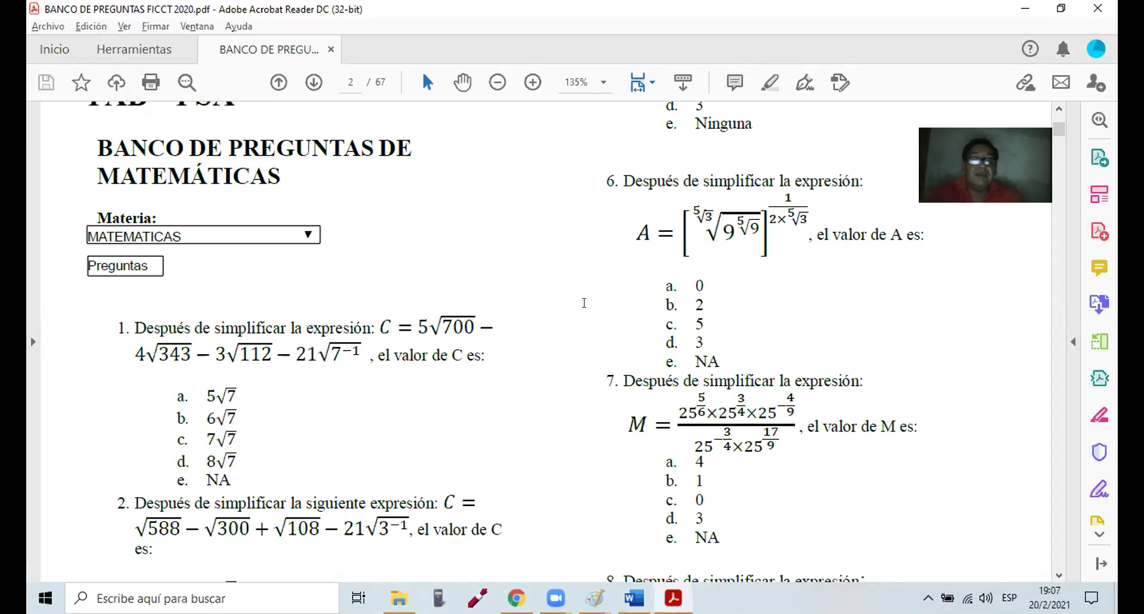
{"action": "key", "text": "alt+Tab"}
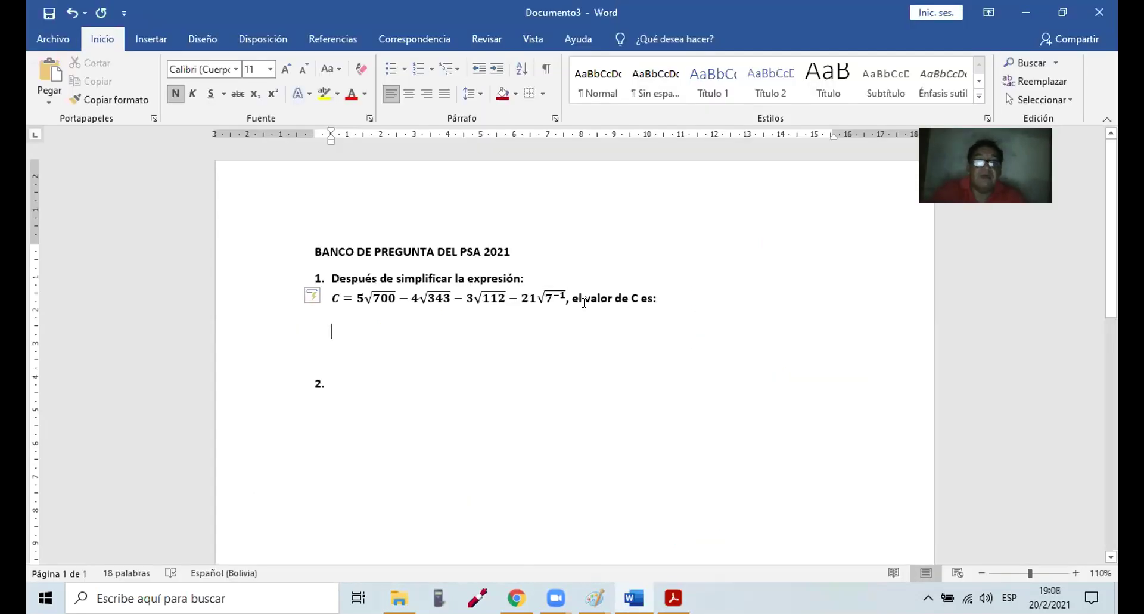
- Start lettered option 'a.' and insert an equation after it
{"action": "key", "text": "alt+Tab"}
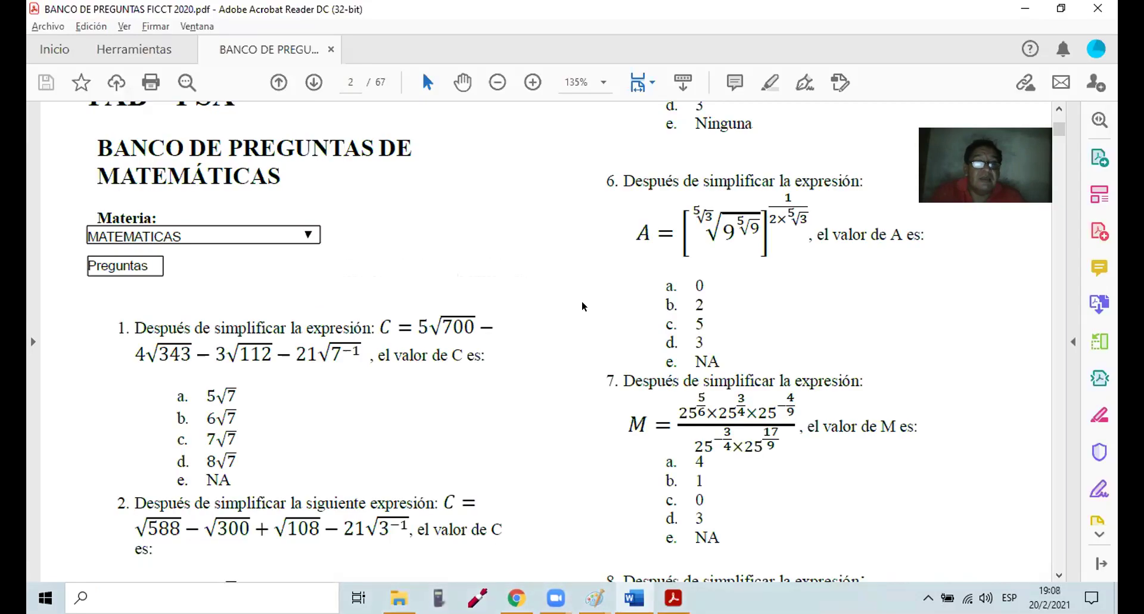
{"action": "key", "text": "alt+Tab"}
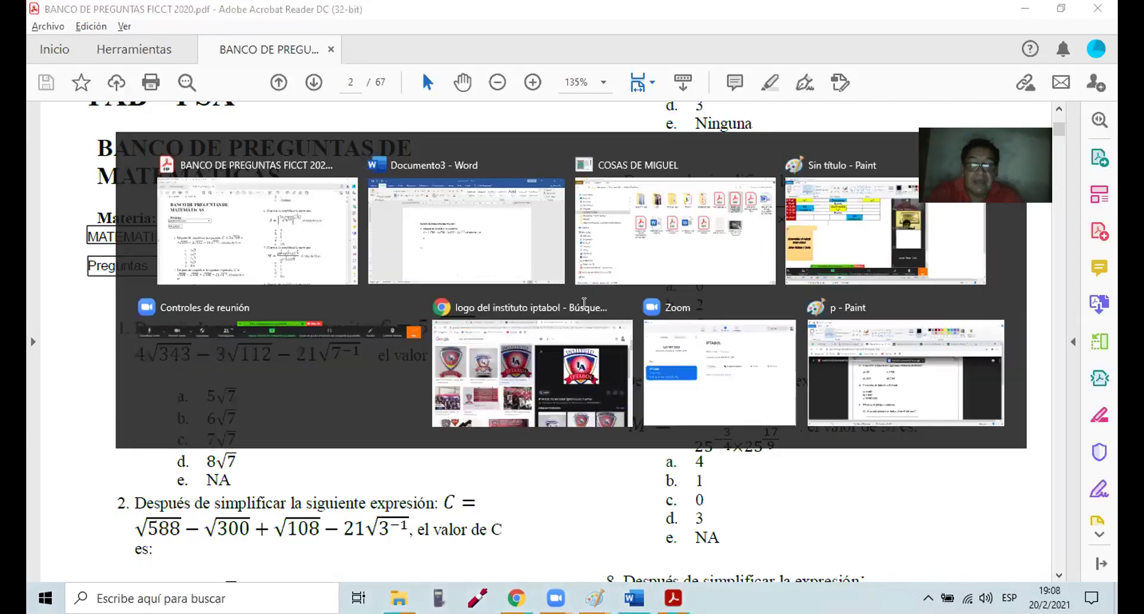
{"action": "type", "text": "."}
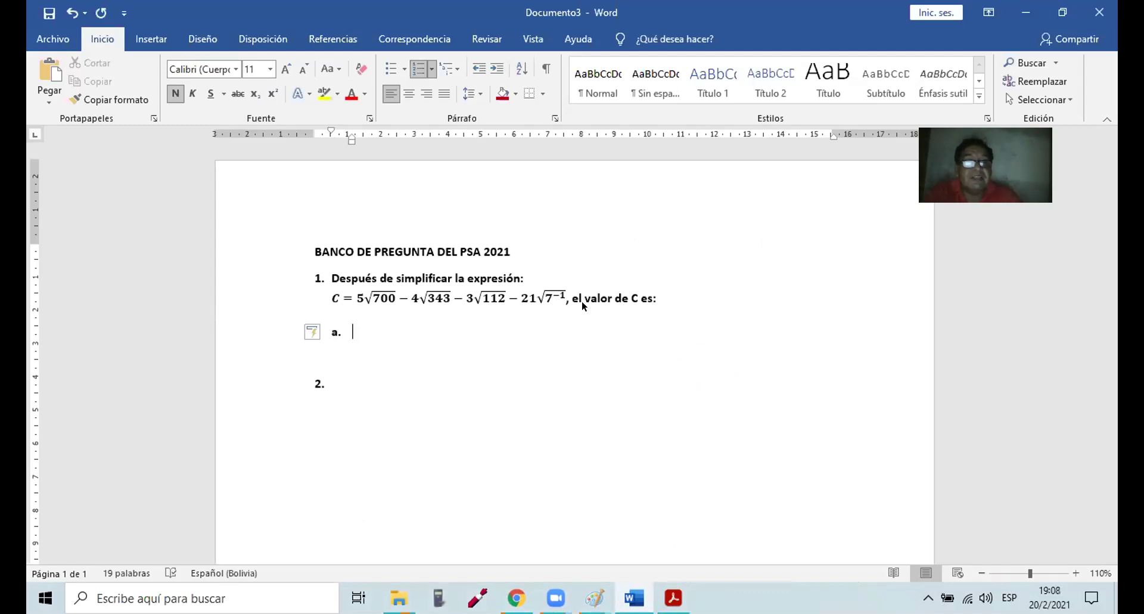
{"action": "key", "text": "alt+Tab"}
{"action": "key", "text": "alt+Tab"}
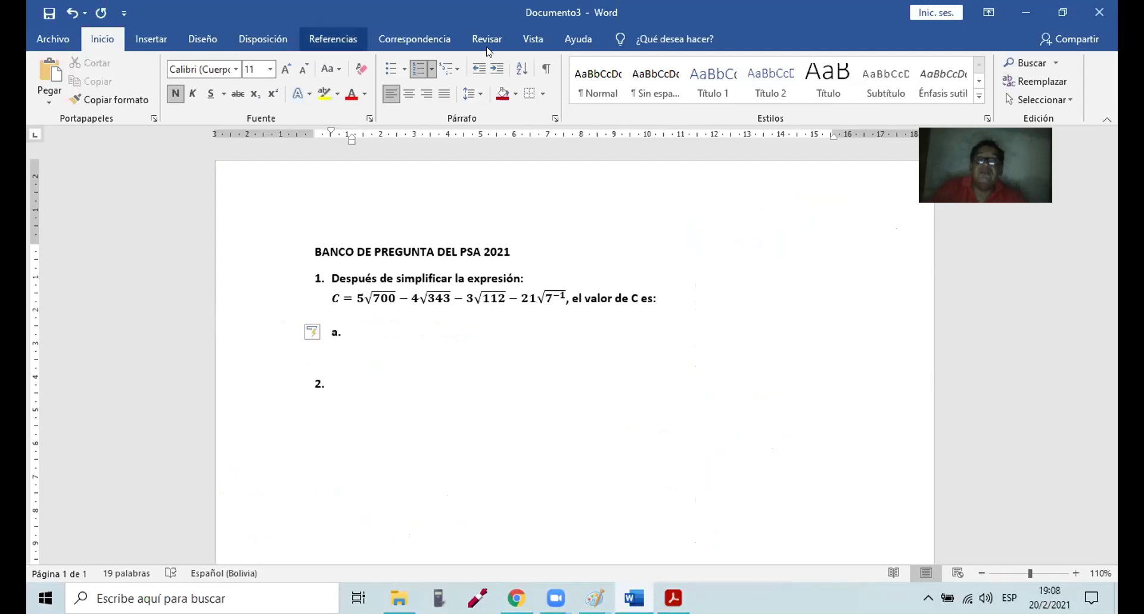
{"action": "left_click", "coordinate": [152, 39]}
{"action": "left_click", "coordinate": [1028, 63]}
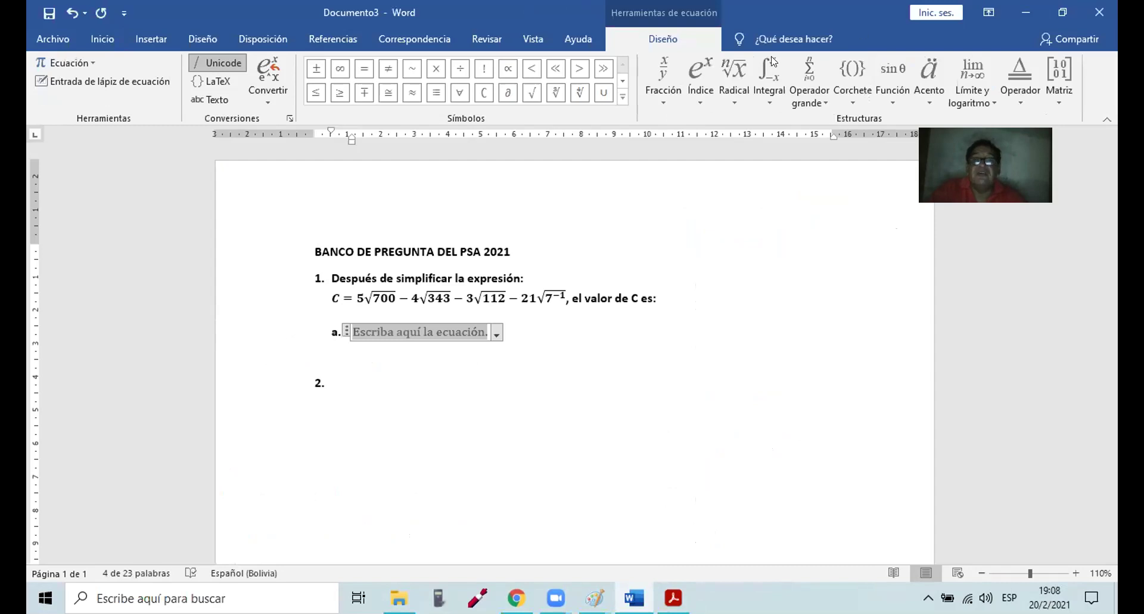
- Enter 5√7 in option a's equation and start option b
{"action": "type", "text": "5"}
{"action": "left_click", "coordinate": [735, 73]}
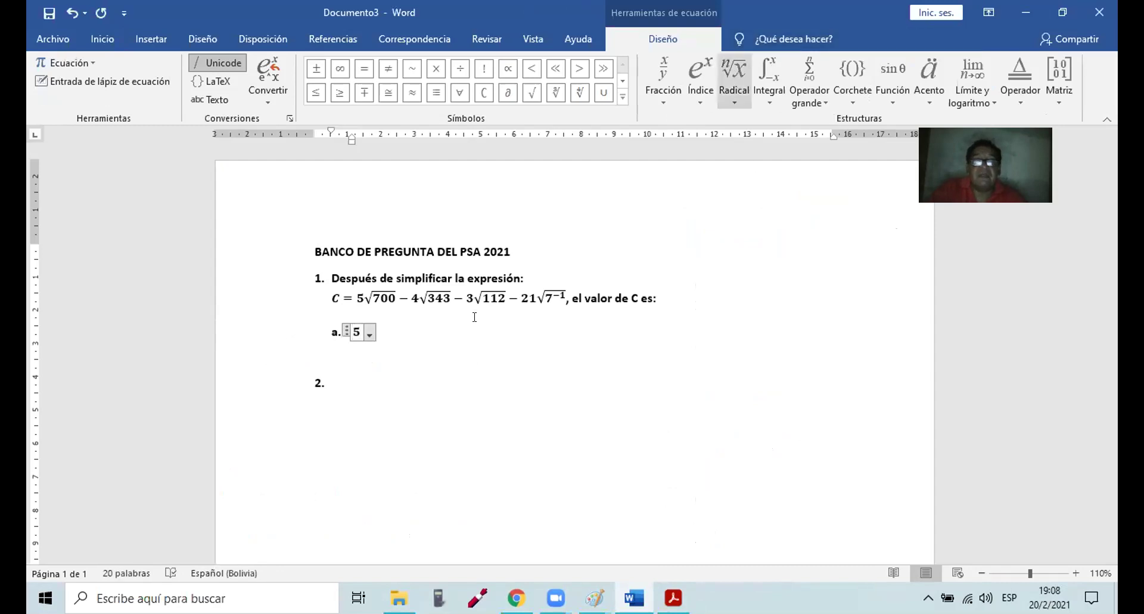
{"action": "key", "text": "Return"}
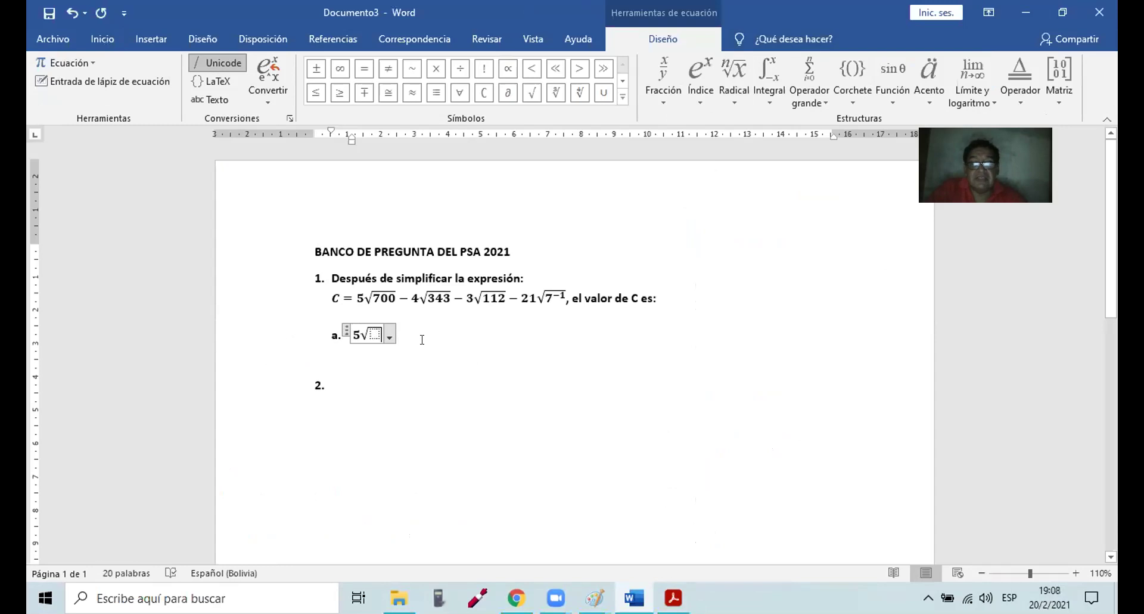
{"action": "type", "text": "7"}
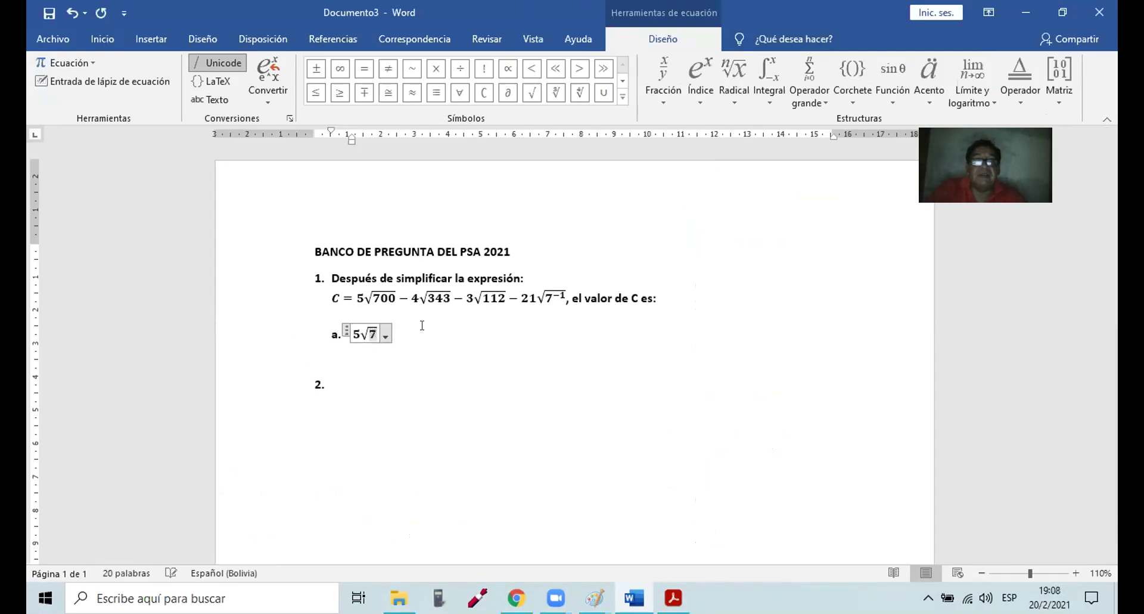
{"action": "left_click", "coordinate": [422, 325]}
{"action": "key", "text": "Return"}
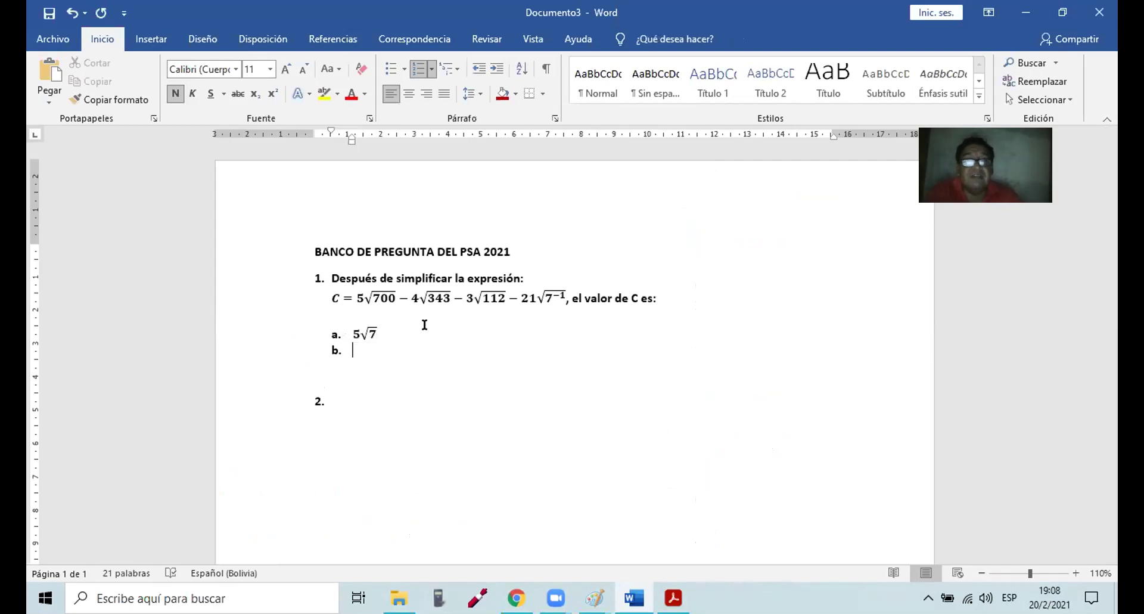
- Copy the 5√7 equation from option a into option b and change its coefficient to 6
{"action": "key", "text": "alt+Tab"}
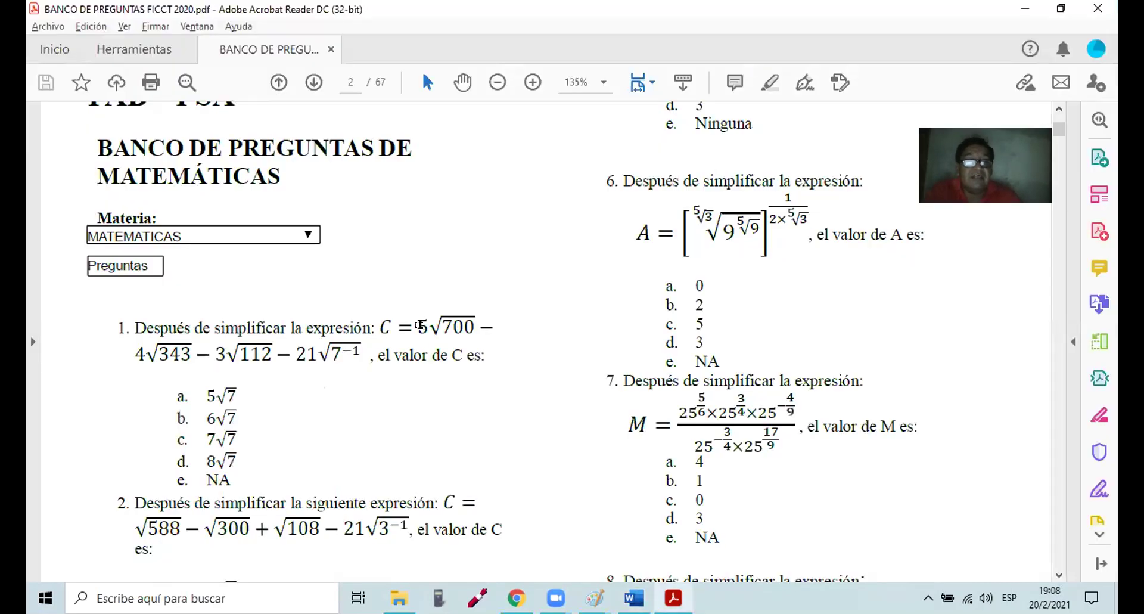
{"action": "key", "text": "alt+Tab"}
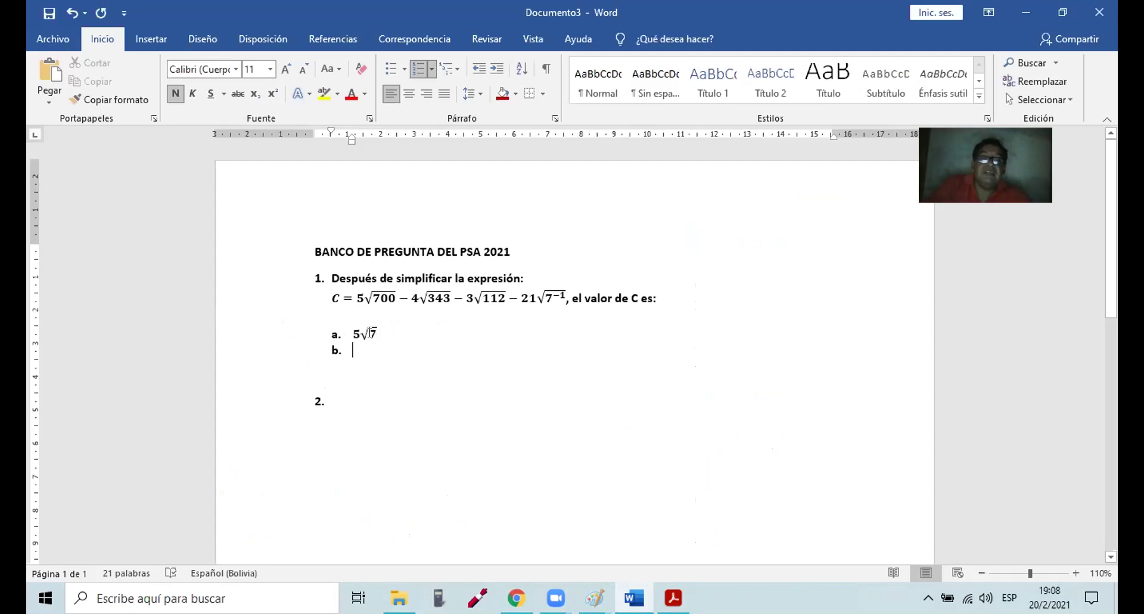
{"action": "left_click", "coordinate": [347, 330]}
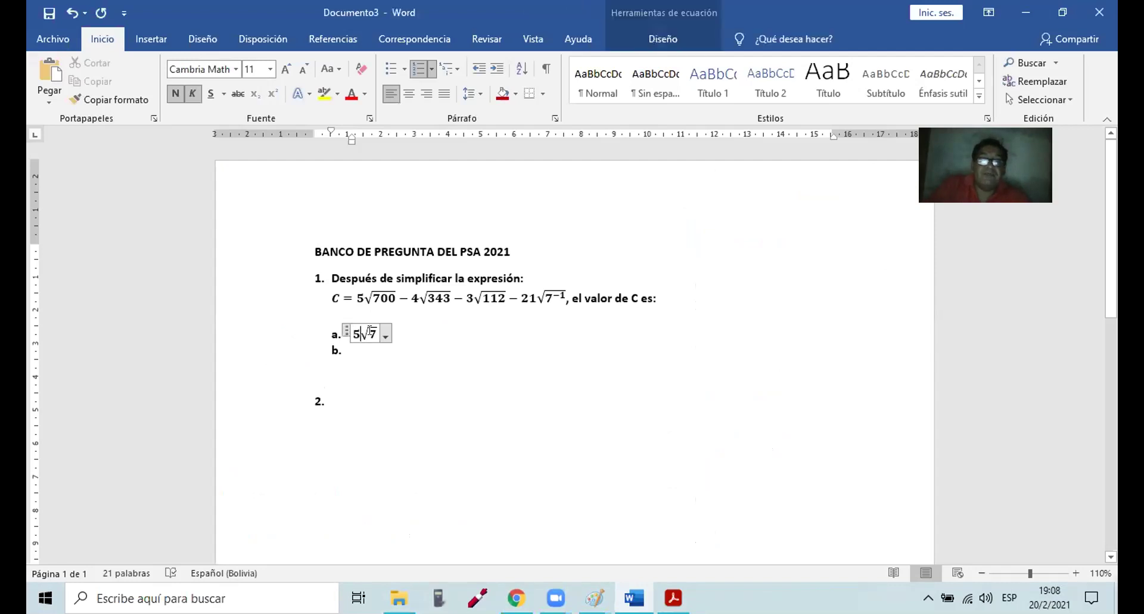
{"action": "key", "text": "ctrl+a"}
{"action": "key", "text": "ctrl+c"}
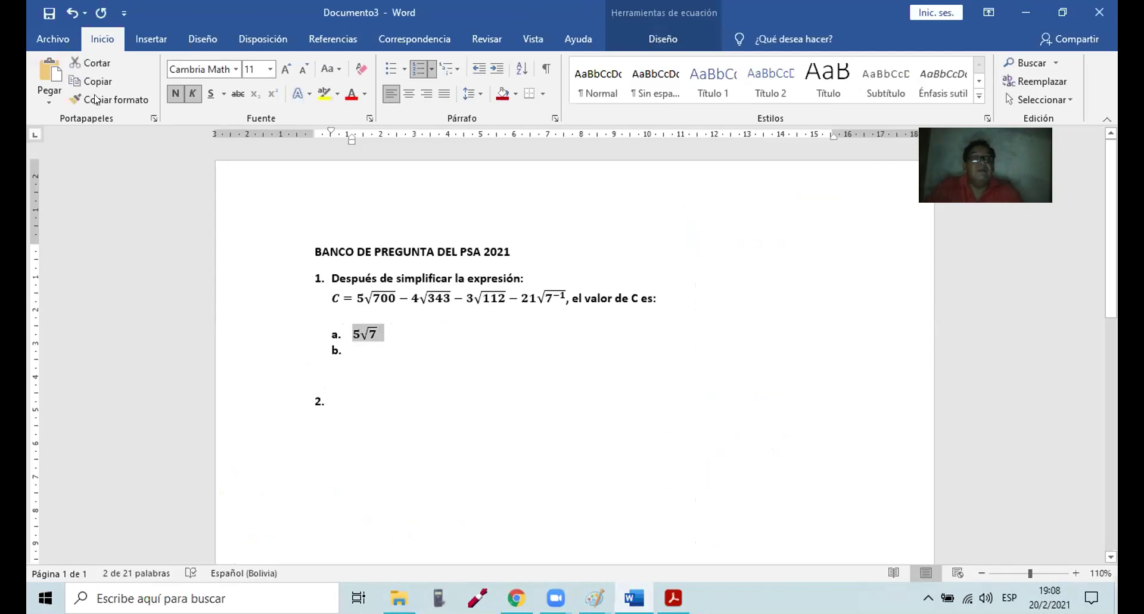
{"action": "left_click", "coordinate": [353, 350]}
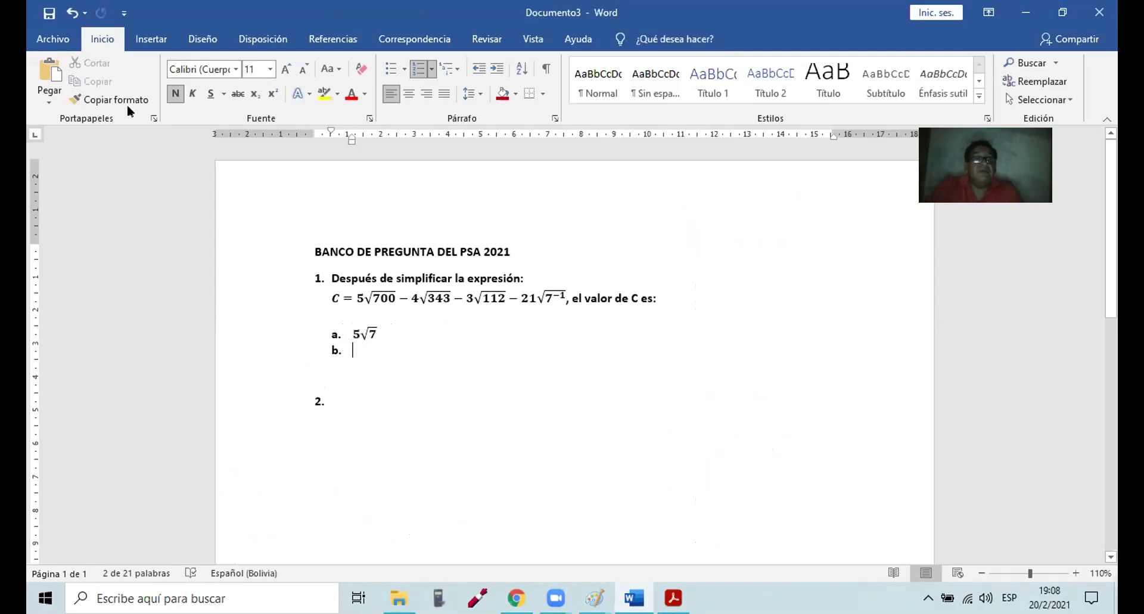
{"action": "key", "text": "ctrl+v"}
{"action": "left_click", "coordinate": [379, 360]}
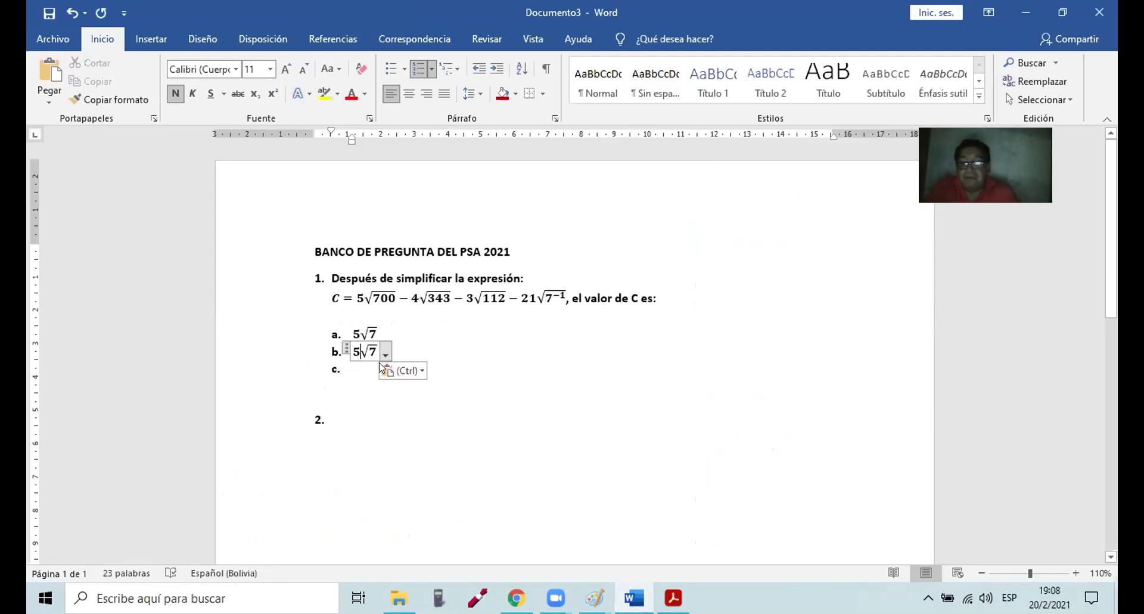
{"action": "left_click", "coordinate": [360, 357]}
{"action": "key", "text": "BackSpace"}
{"action": "type", "text": "6"}
{"action": "left_click", "coordinate": [377, 379]}
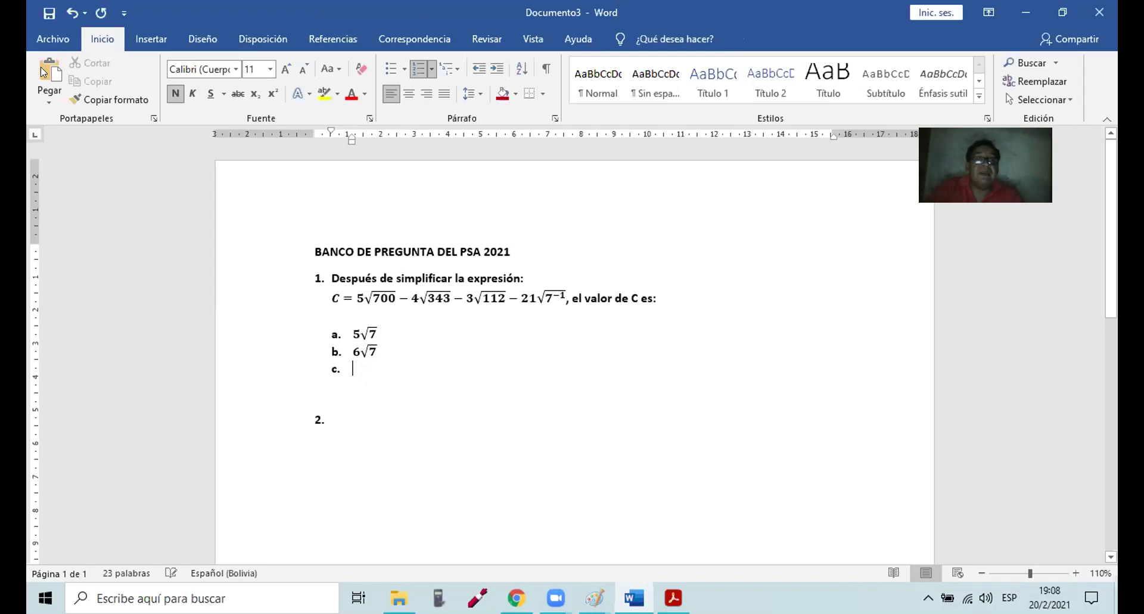
{"action": "left_click", "coordinate": [110, 100]}
- Paste the equation into options c and d as 7√7 and 8√7, and type N.A. for e
{"action": "left_click", "coordinate": [353, 369]}
{"action": "key", "text": "ctrl+v"}
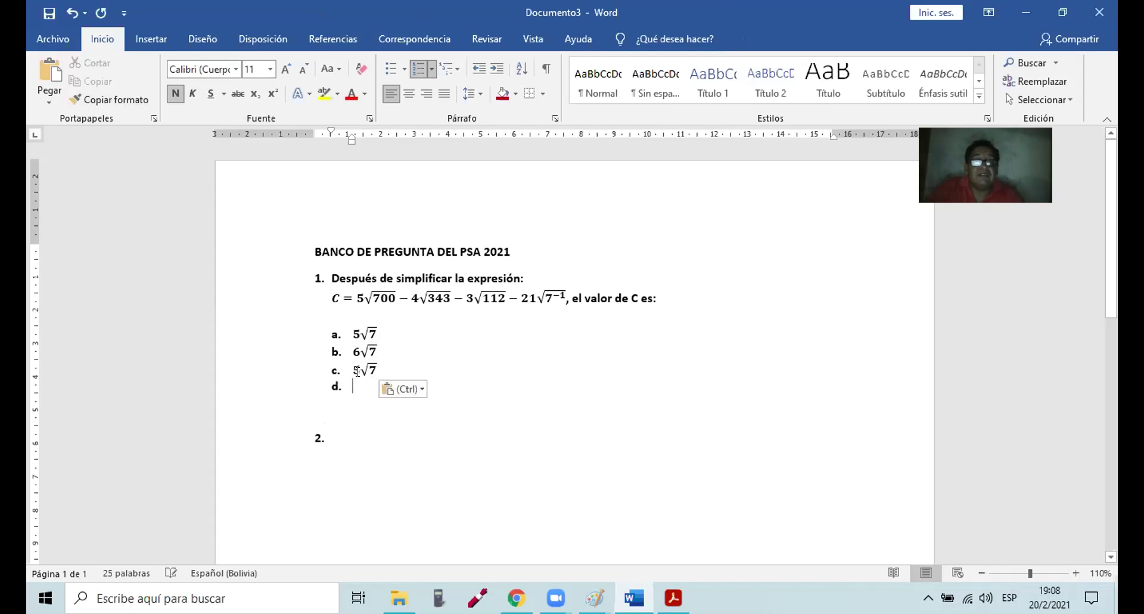
{"action": "left_click", "coordinate": [364, 373]}
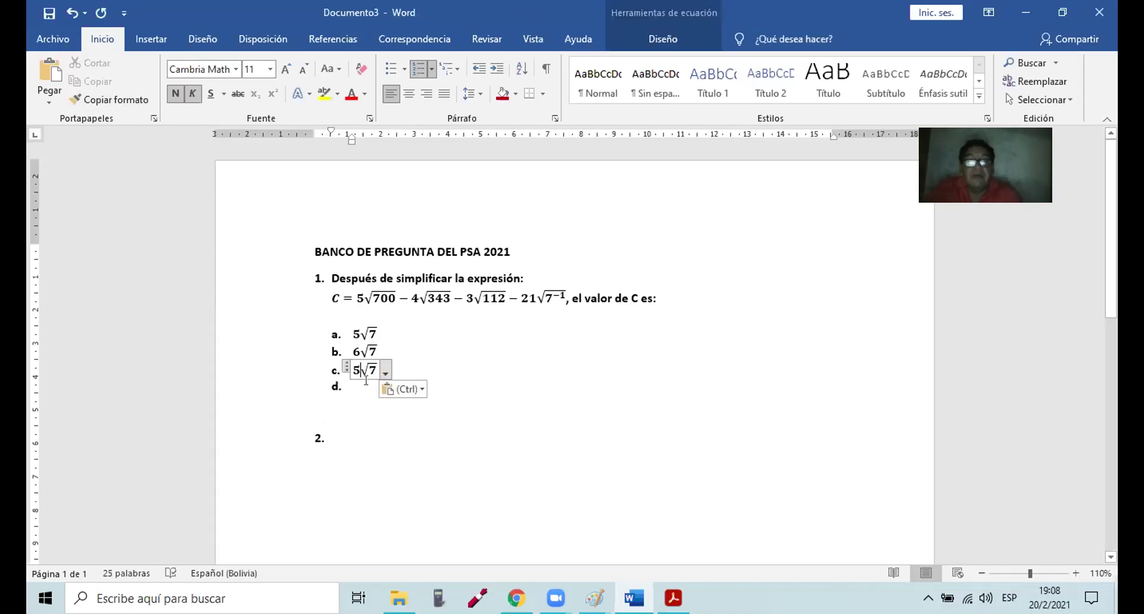
{"action": "key", "text": "BackSpace"}
{"action": "type", "text": "7"}
{"action": "left_click", "coordinate": [357, 385]}
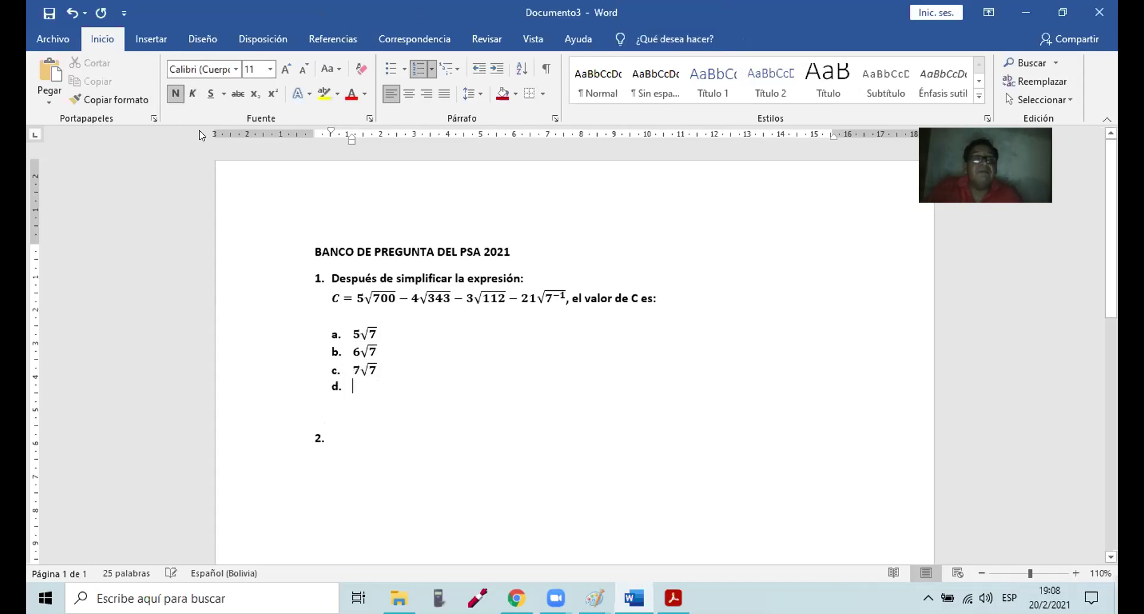
{"action": "key", "text": "ctrl+v"}
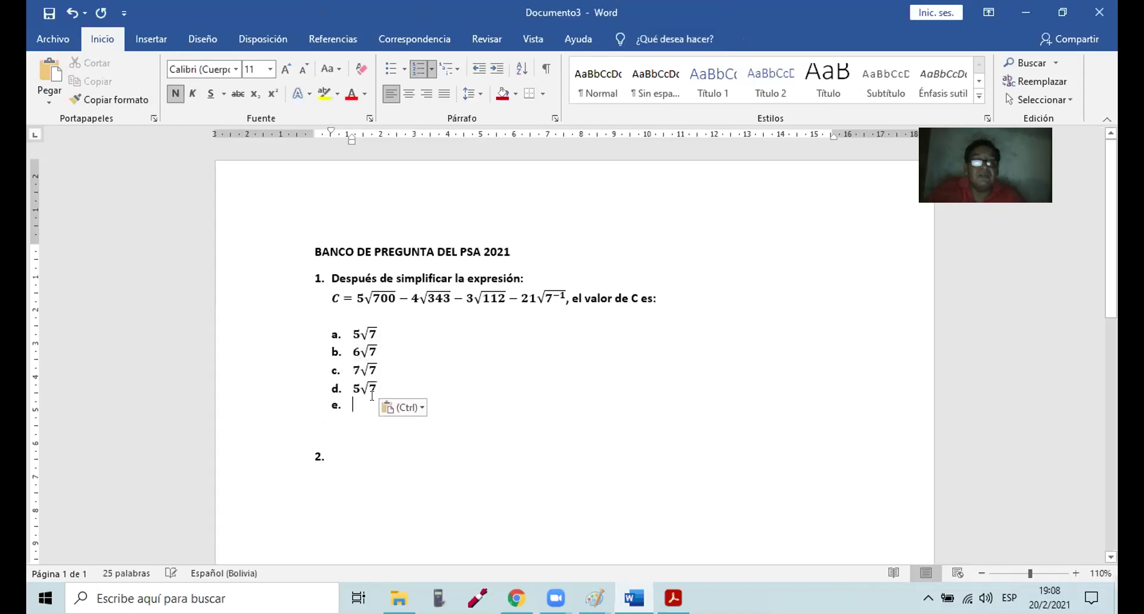
{"action": "left_click", "coordinate": [377, 395]}
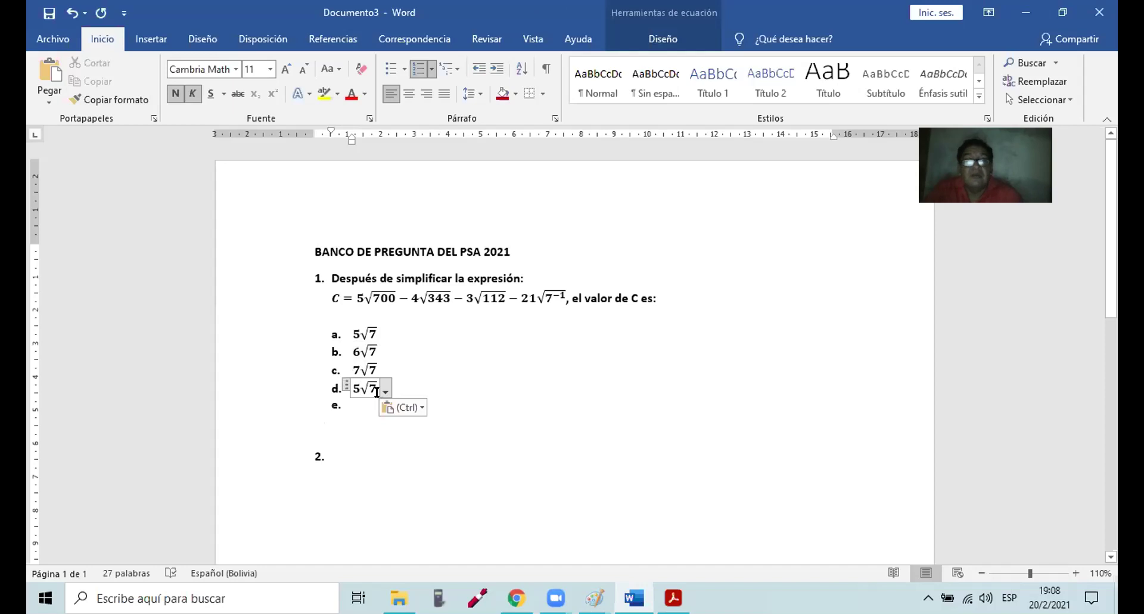
{"action": "key", "text": "BackSpace"}
{"action": "type", "text": "8"}
{"action": "left_click", "coordinate": [355, 403]}
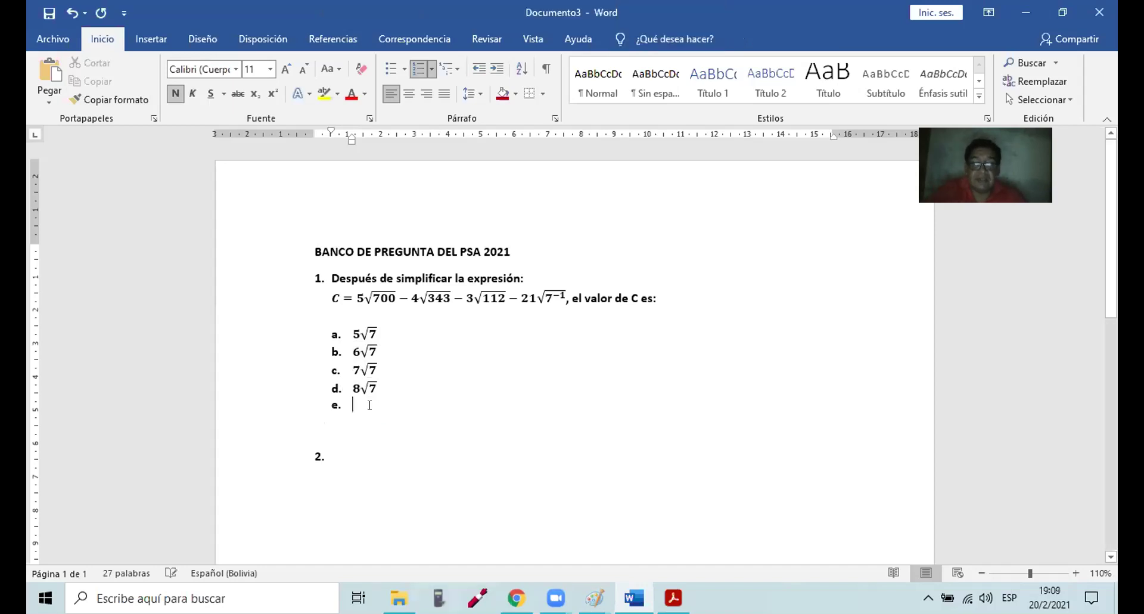
{"action": "type", "text": "N.A."}
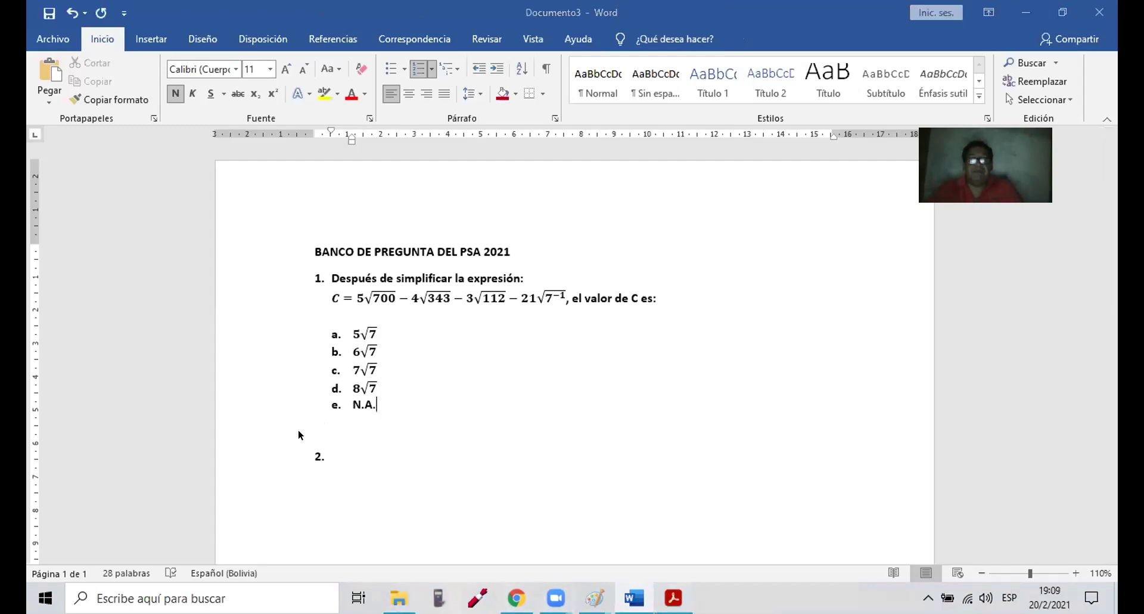
- Scroll through the question-bank PDF for reference, then return to Word
{"action": "key", "text": "alt+Tab"}
{"action": "scroll", "coordinate": [304, 328], "scroll_direction": "down", "scroll_amount": 3}
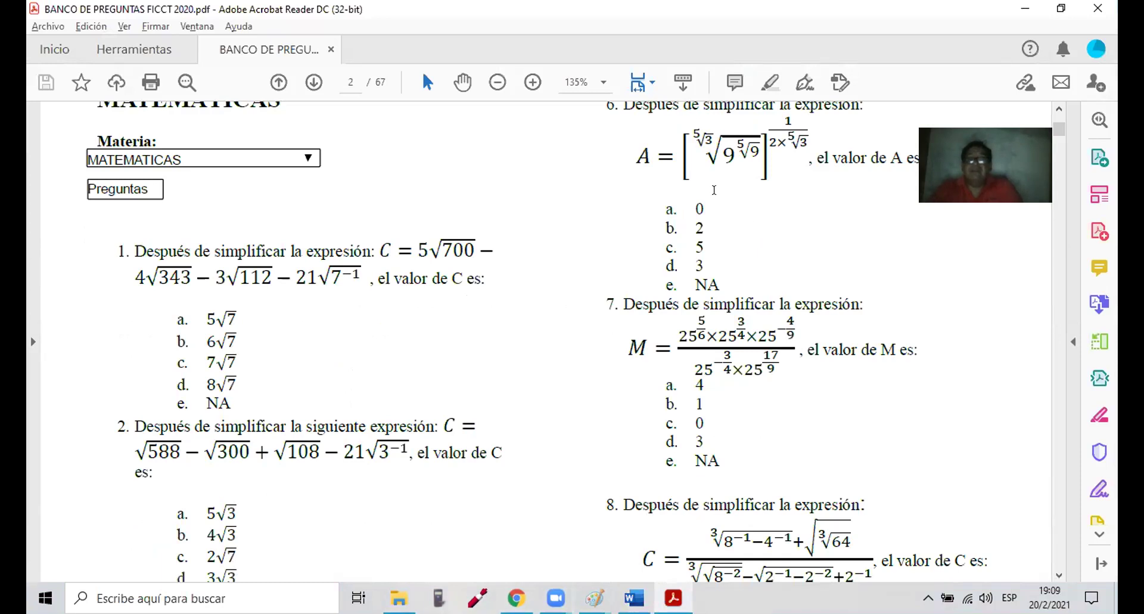
{"action": "scroll", "coordinate": [713, 189], "scroll_direction": "up", "scroll_amount": 1}
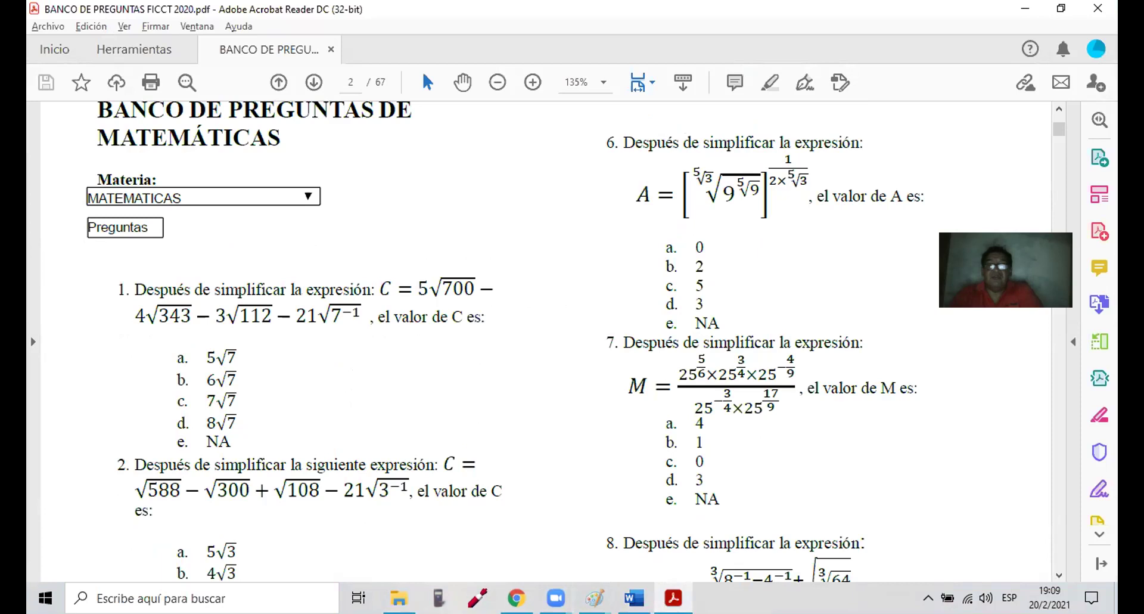
{"action": "key", "text": "alt+Tab"}
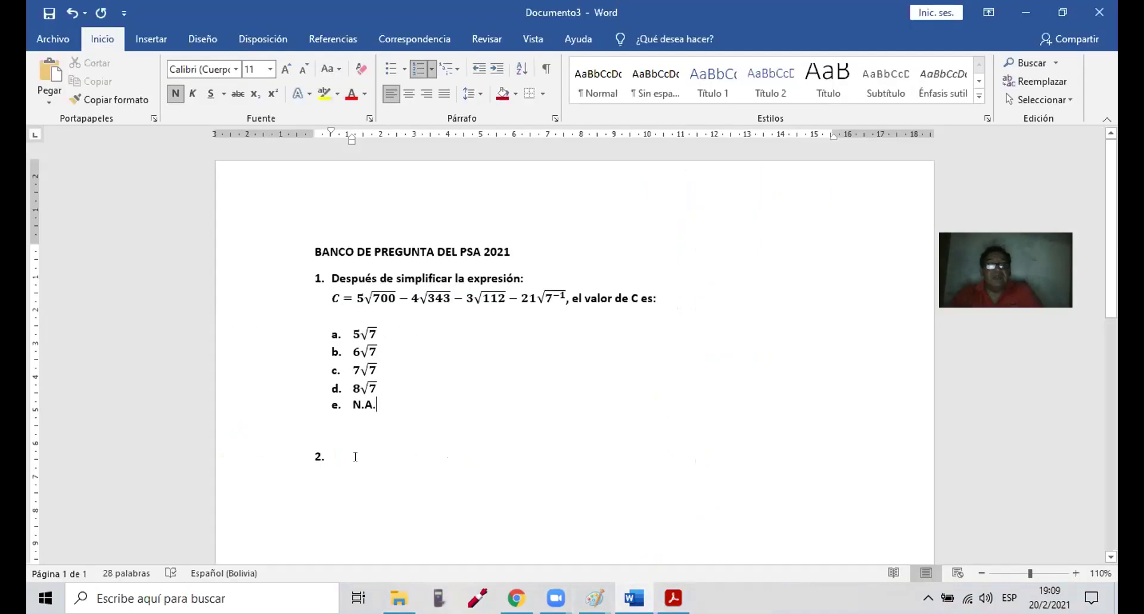
- Place the cursor on empty item 2 and switch back to the PDF for its question text
{"action": "left_click", "coordinate": [355, 457]}
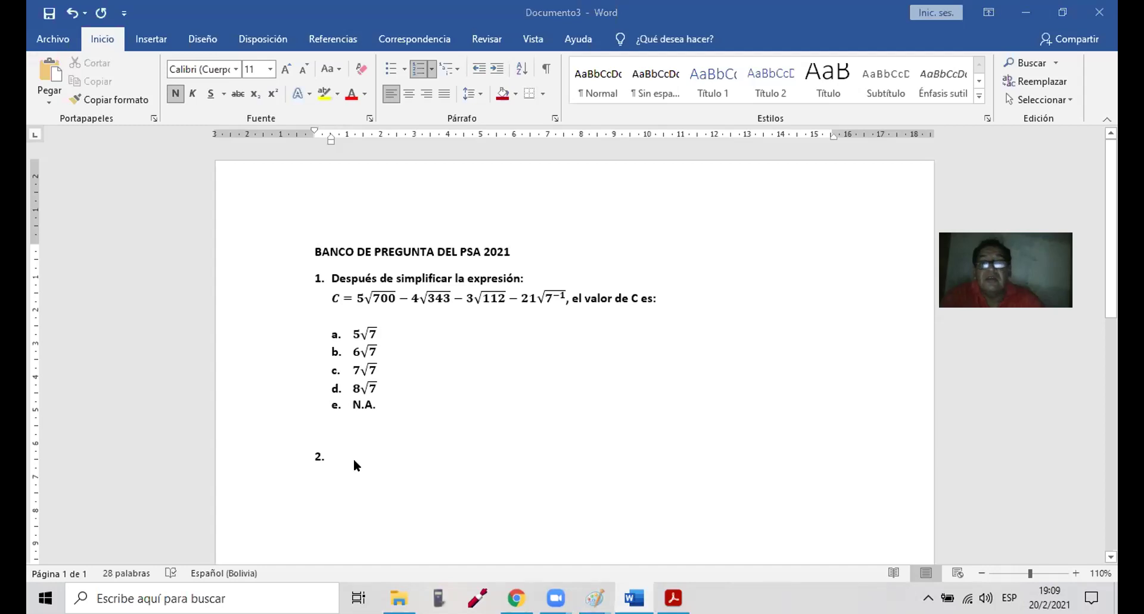
{"action": "key", "text": "alt+Tab"}
{"action": "key", "text": "super"}
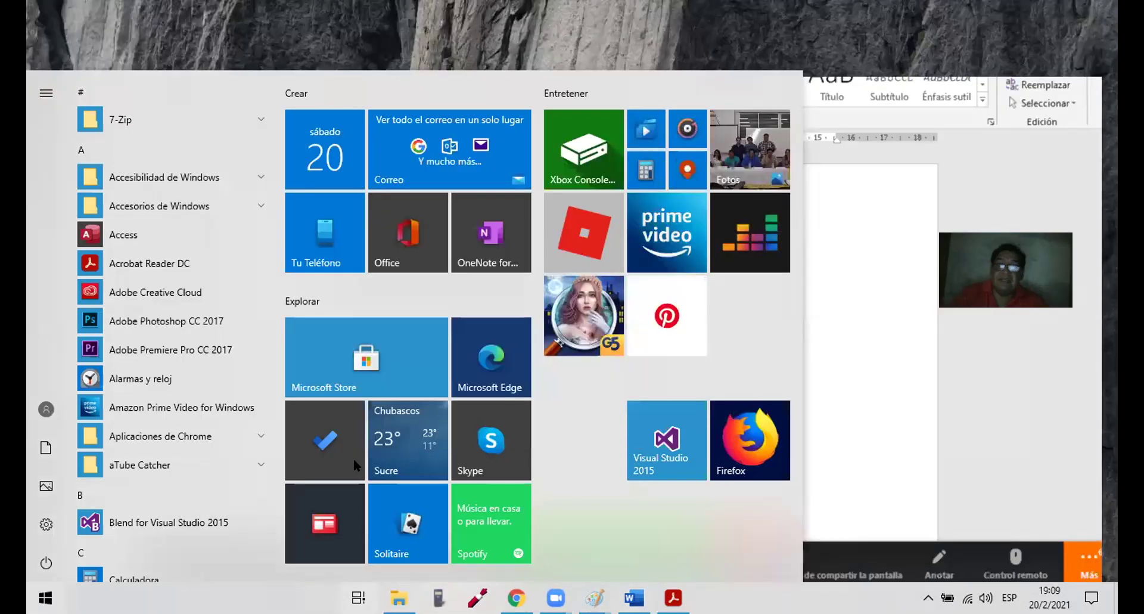
{"action": "key", "text": "Escape"}
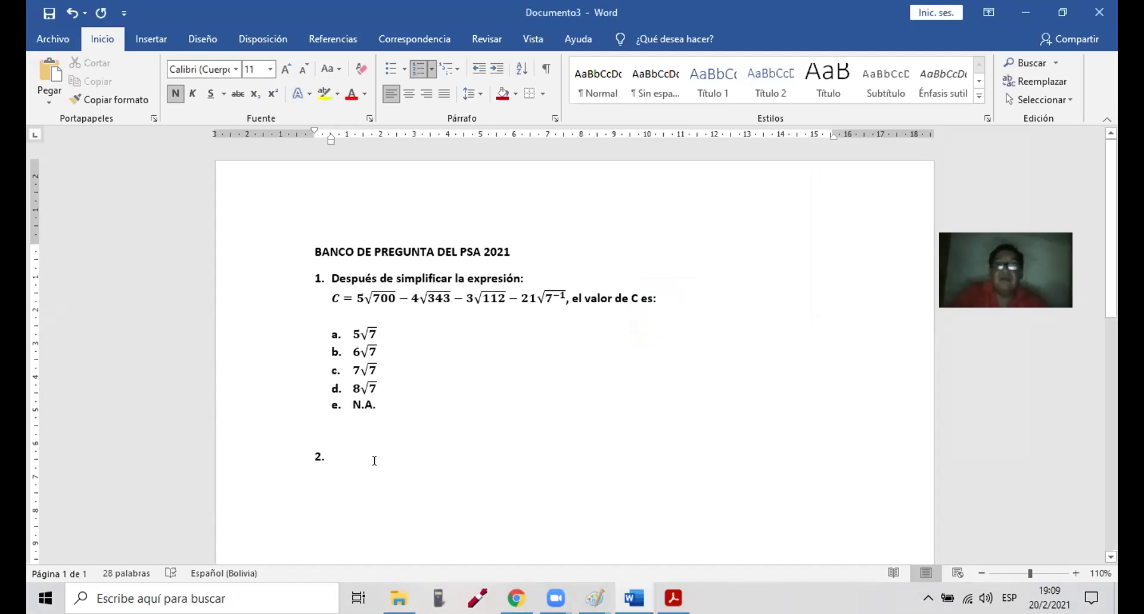
{"action": "key", "text": "alt+Tab"}
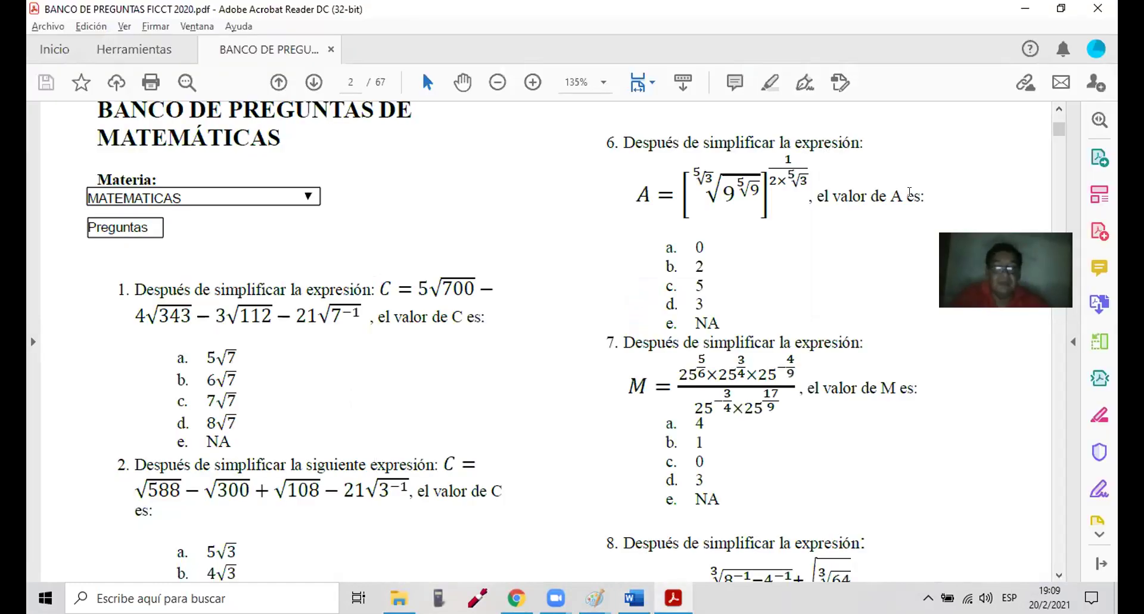
- Type 'Después de simplificar la expresión:' as question 2 and add unnumbered blank lines beneath it
{"action": "key", "text": "alt+Tab"}
{"action": "type", "text": "Después de simplificar la expresión:"}
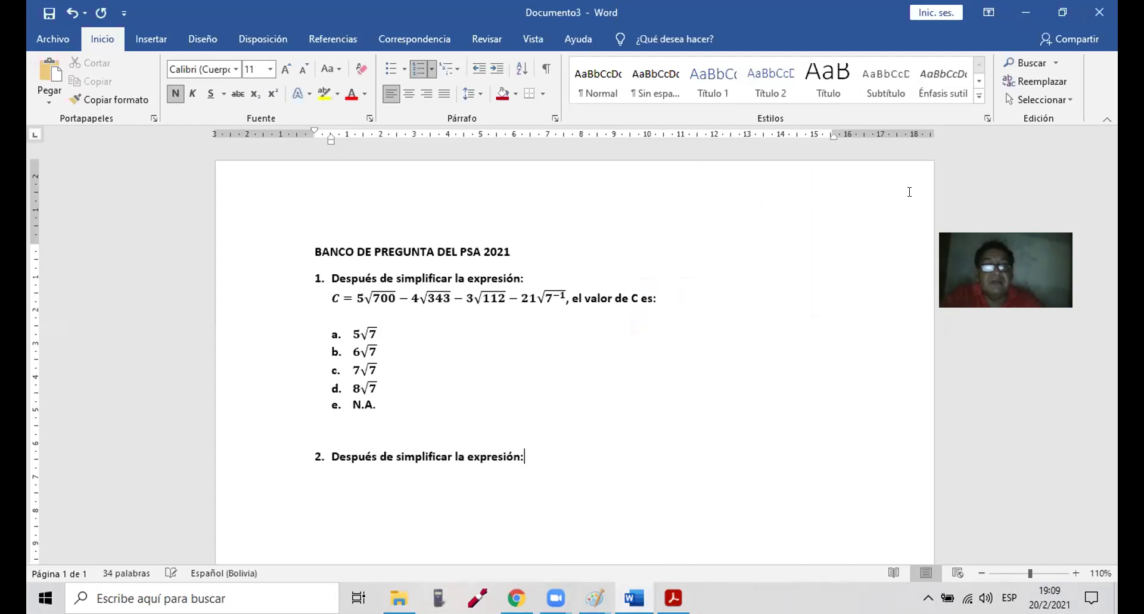
{"action": "key", "text": "Return"}
{"action": "key", "text": "Return"}
{"action": "key", "text": "BackSpace"}
{"action": "key", "text": "Return"}
{"action": "key", "text": "Up"}
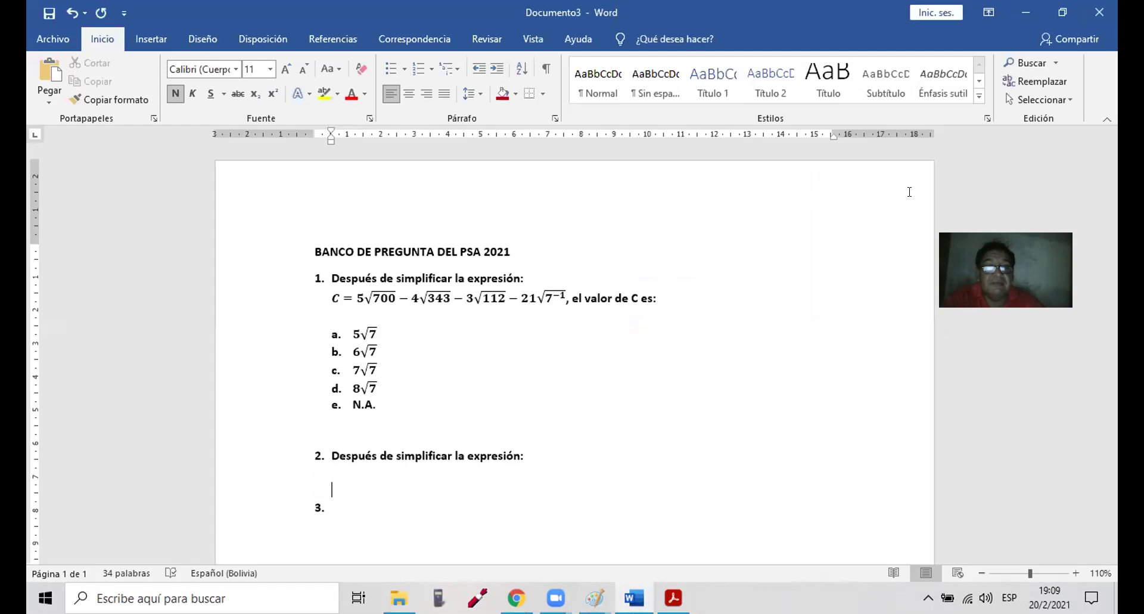
{"action": "key", "text": "alt+Tab"}
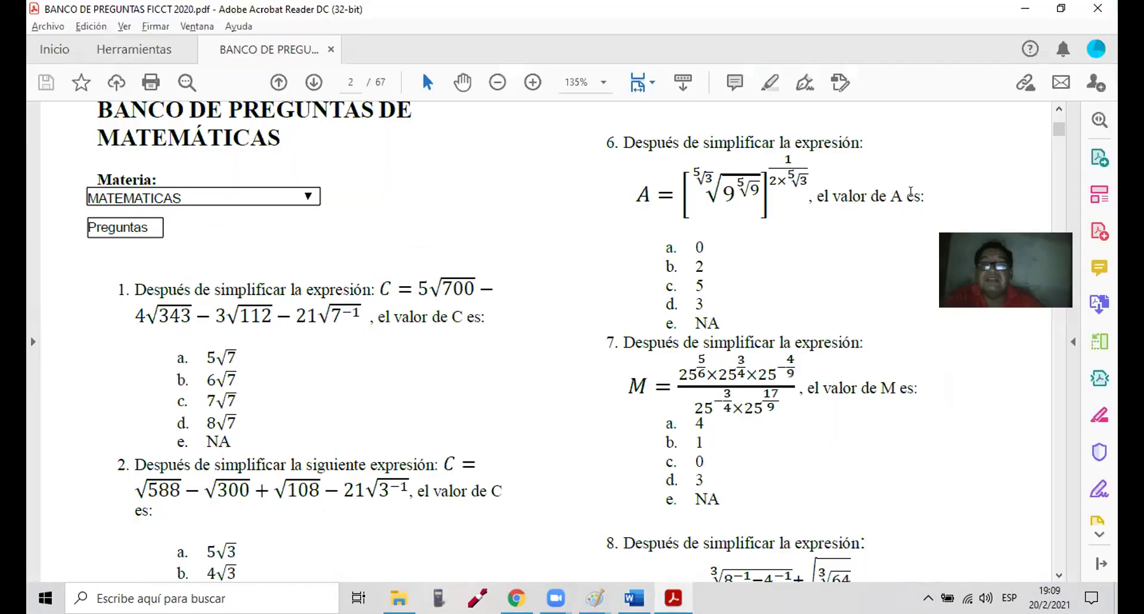
{"action": "key", "text": "alt+Tab"}
{"action": "key", "text": "Return"}
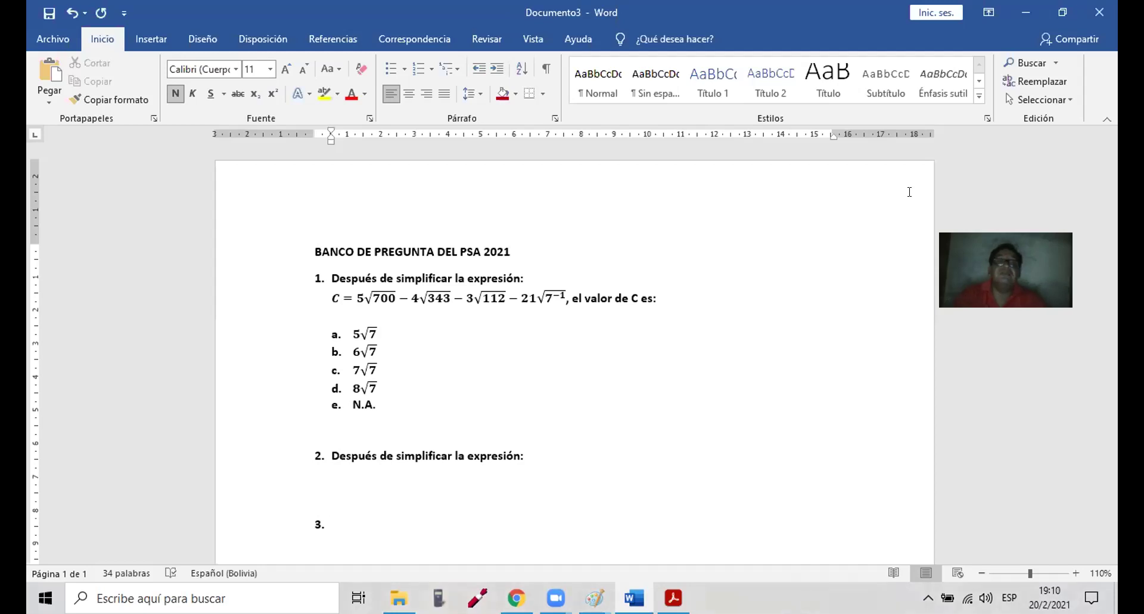
- Insert a left-aligned equation under question 2's prompt and begin it with A =
{"action": "left_click", "coordinate": [147, 36]}
{"action": "left_click", "coordinate": [1010, 63]}
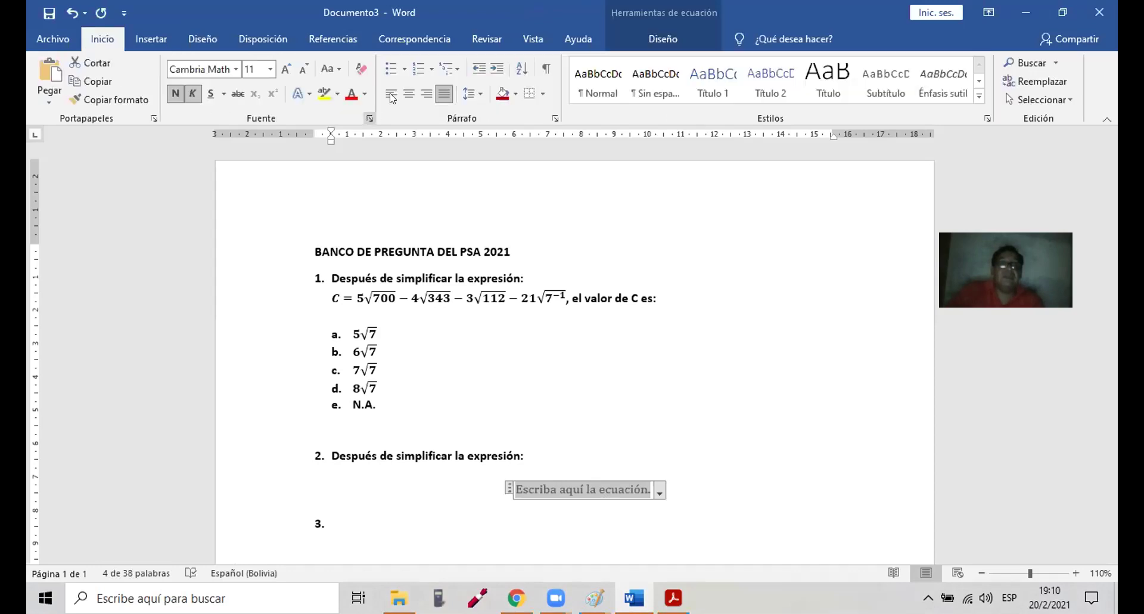
{"action": "left_click", "coordinate": [391, 94]}
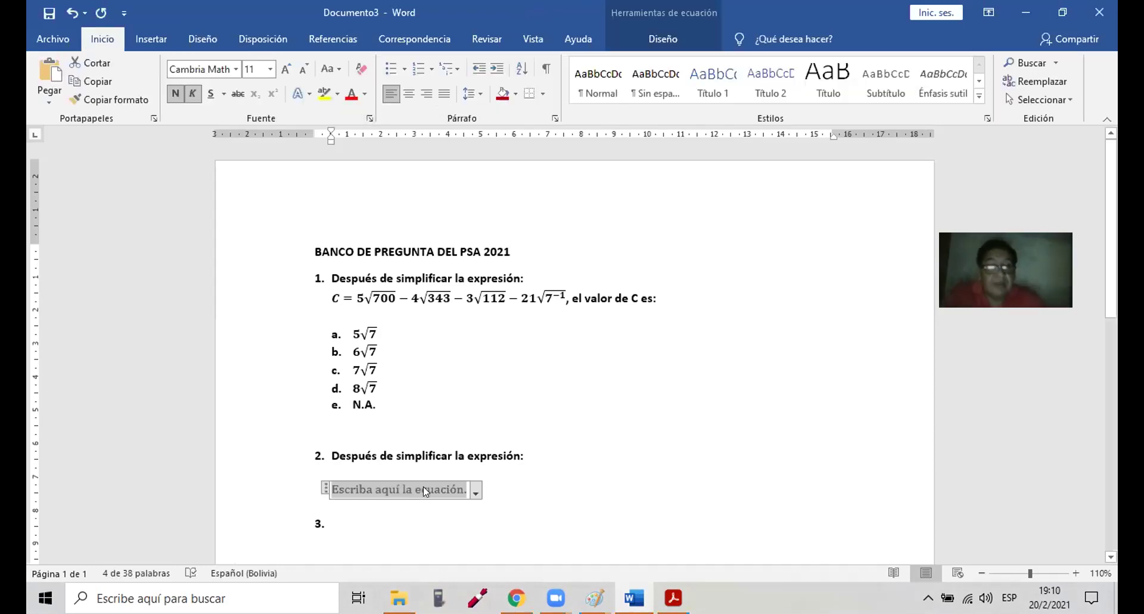
{"action": "type", "text": "A ="}
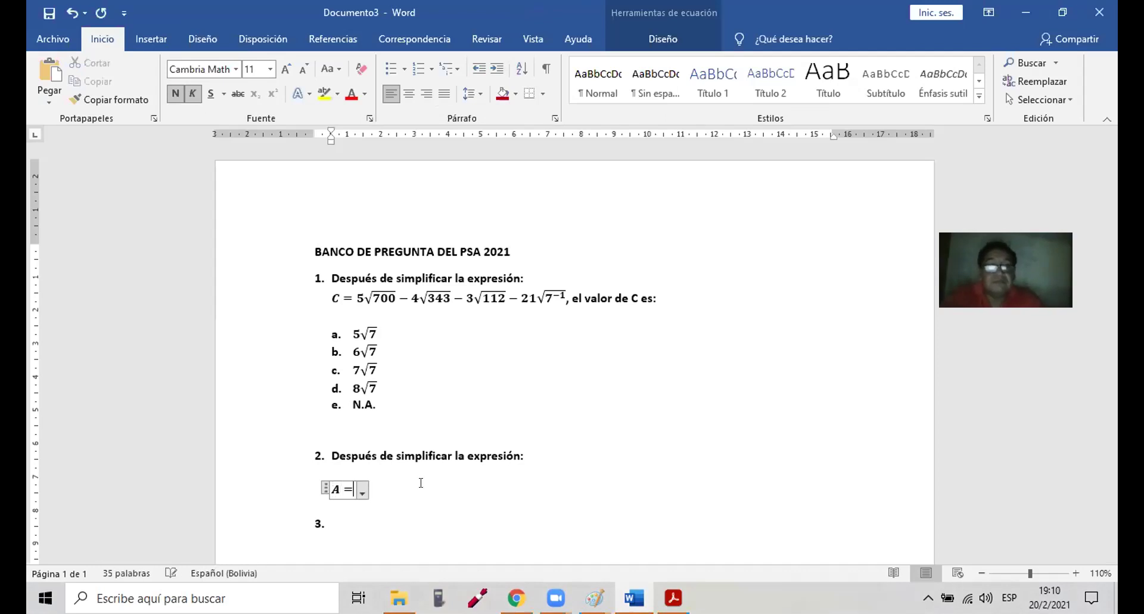
{"action": "key", "text": "alt+Tab"}
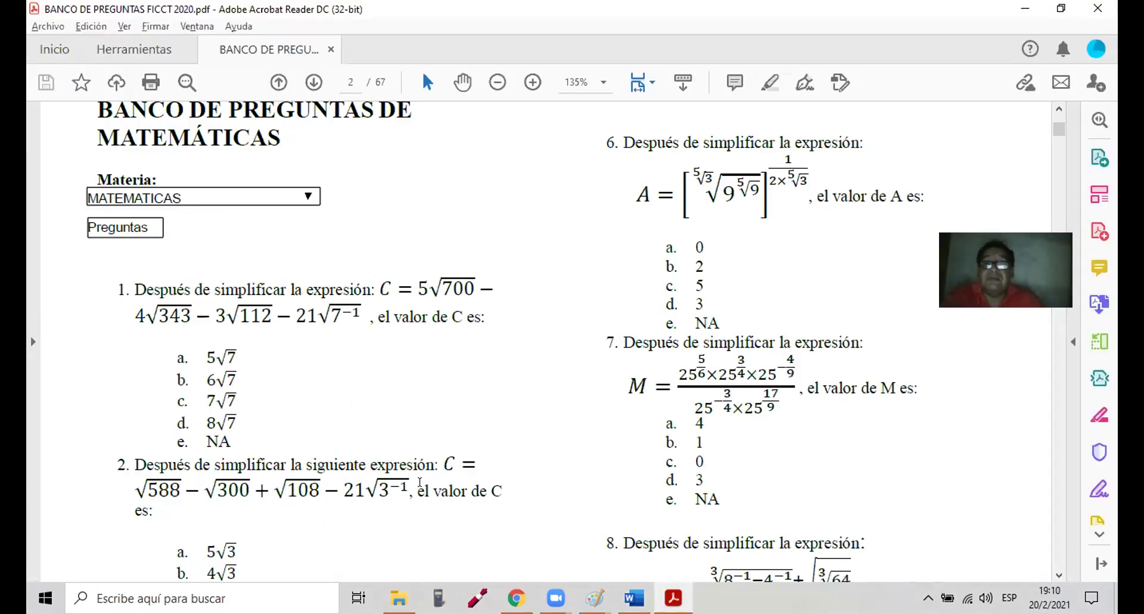
{"action": "key", "text": "alt+Tab"}
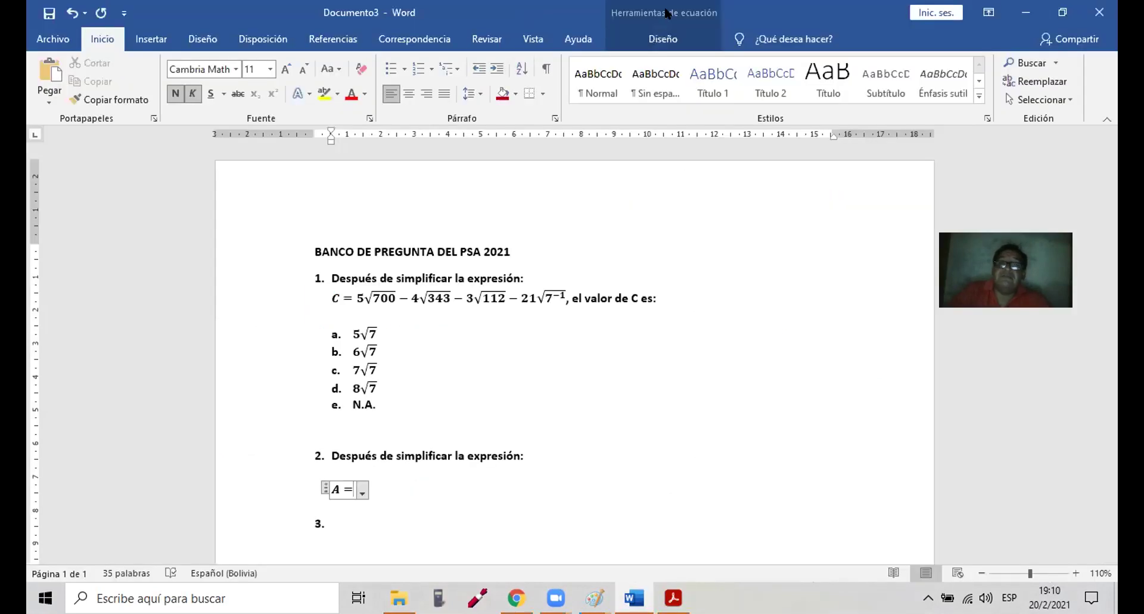
{"action": "left_click", "coordinate": [664, 37]}
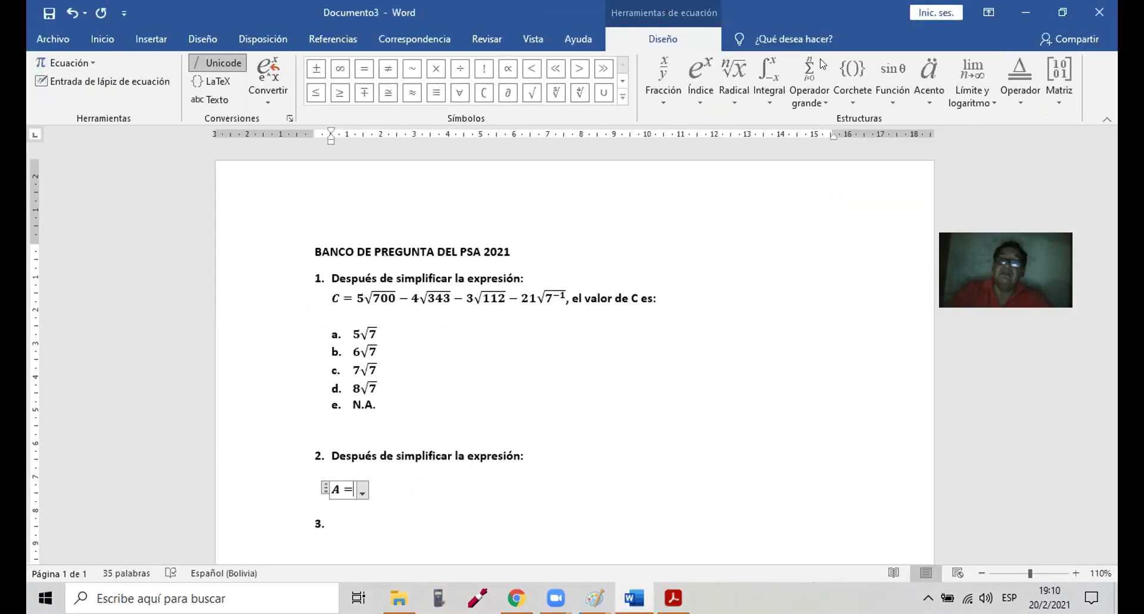
- Add an empty square-bracket pair after A = in question 2's equation
{"action": "left_click", "coordinate": [849, 75]}
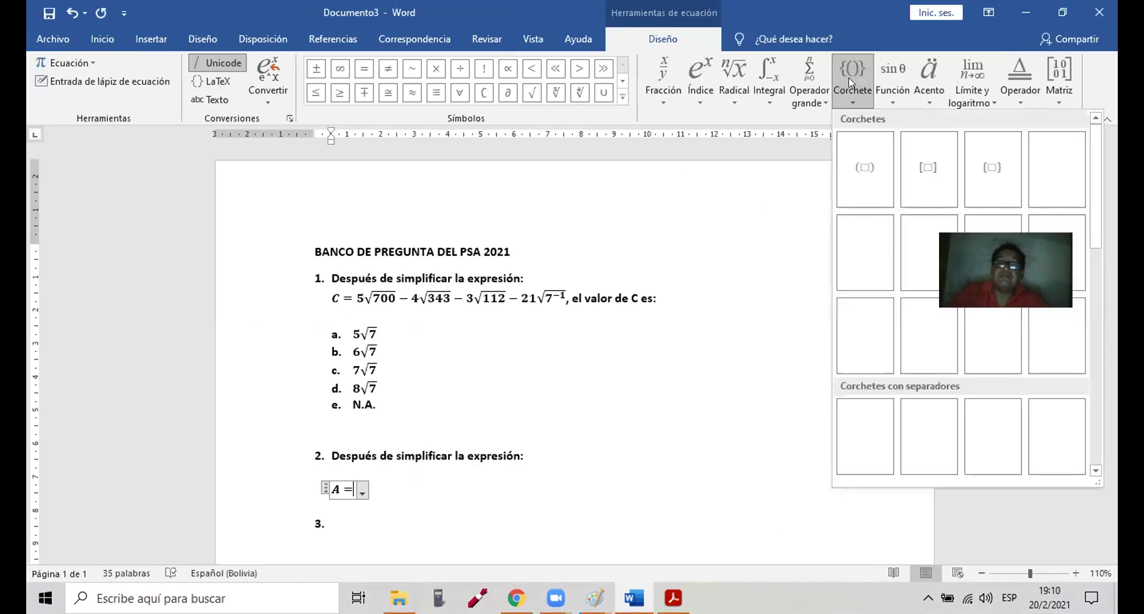
{"action": "left_click", "coordinate": [917, 166]}
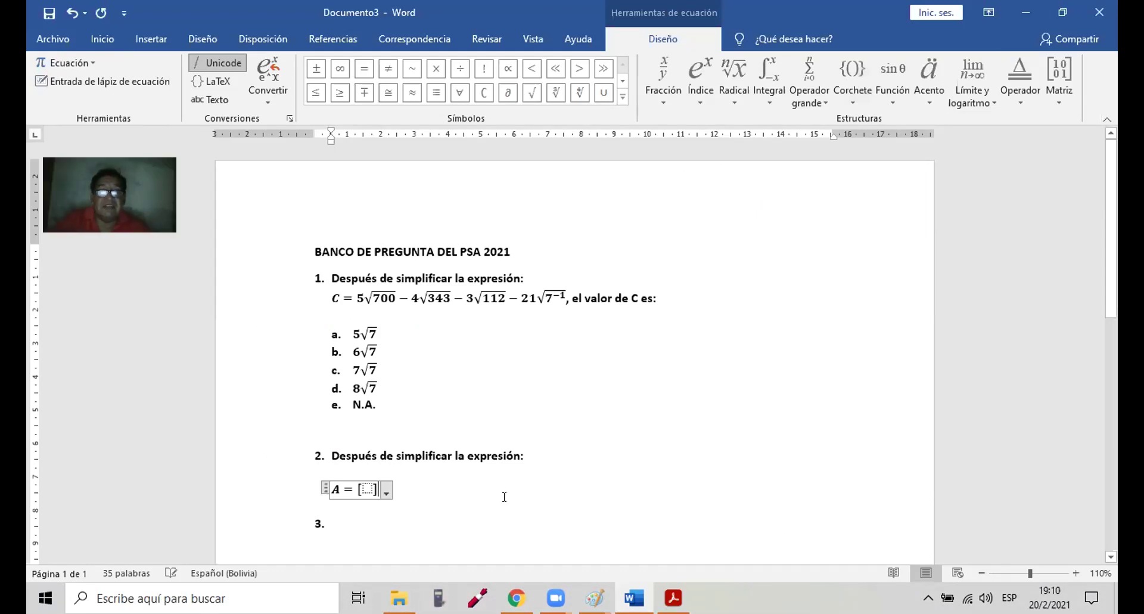
{"action": "key", "text": "alt+Tab"}
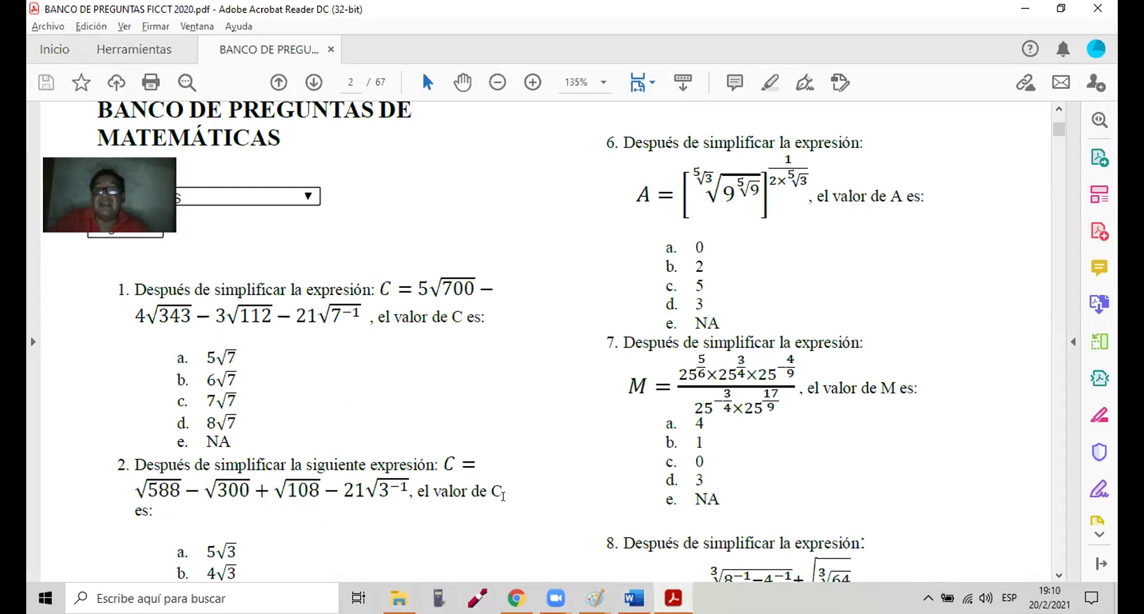
{"action": "key", "text": "alt+Tab"}
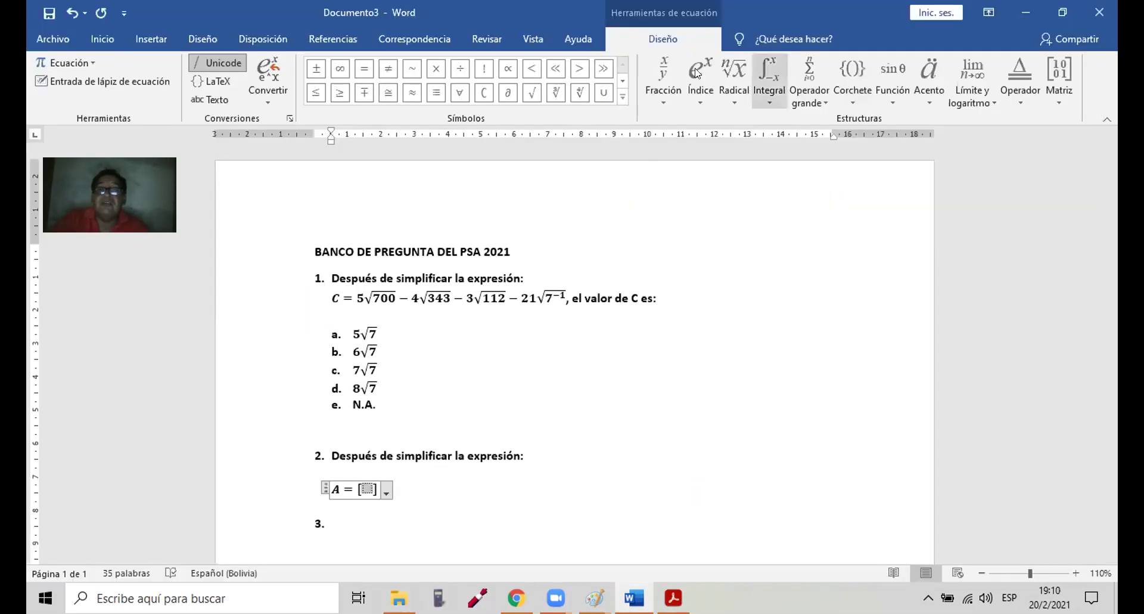
- Place an indexed radical template inside the square brackets, undoing a mistyped index of 4
{"action": "left_click", "coordinate": [724, 73]}
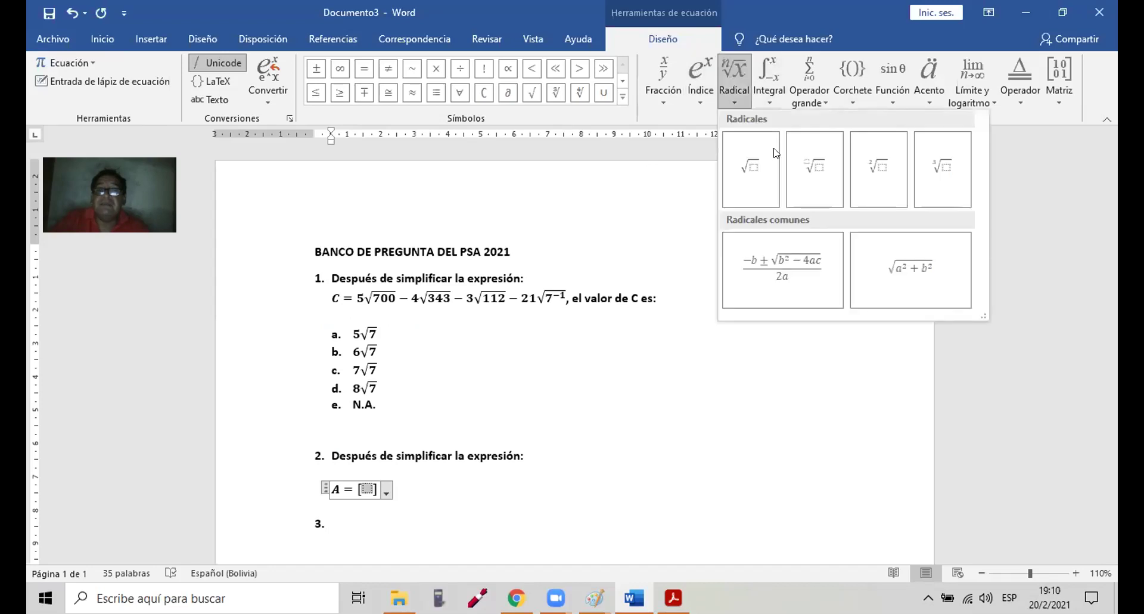
{"action": "left_click", "coordinate": [812, 171]}
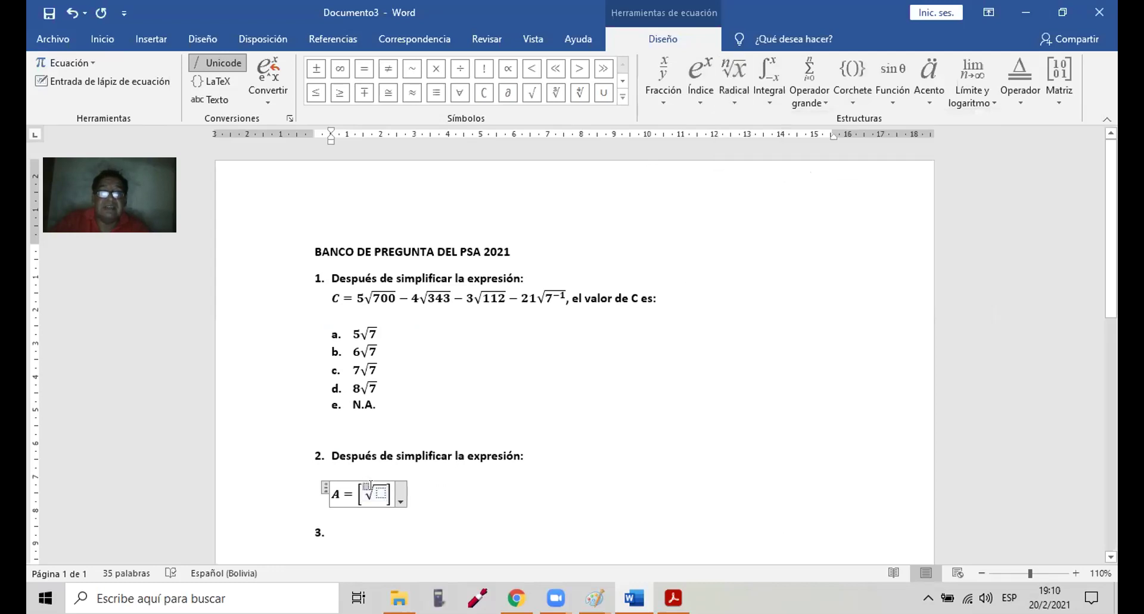
{"action": "type", "text": "4"}
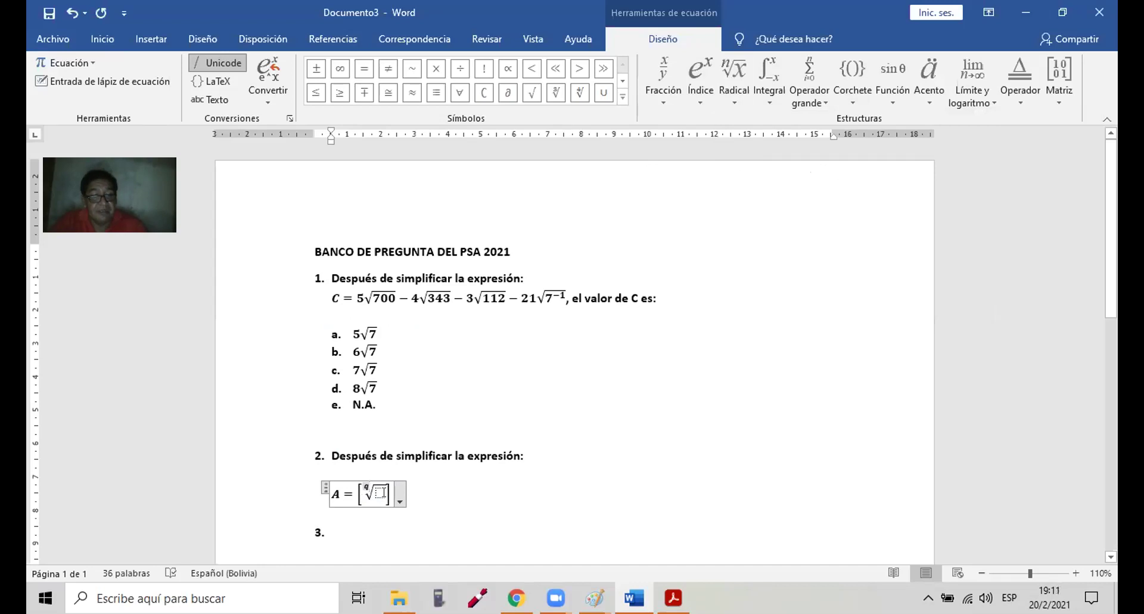
{"action": "key", "text": "ctrl+z"}
{"action": "key", "text": "ctrl+z"}
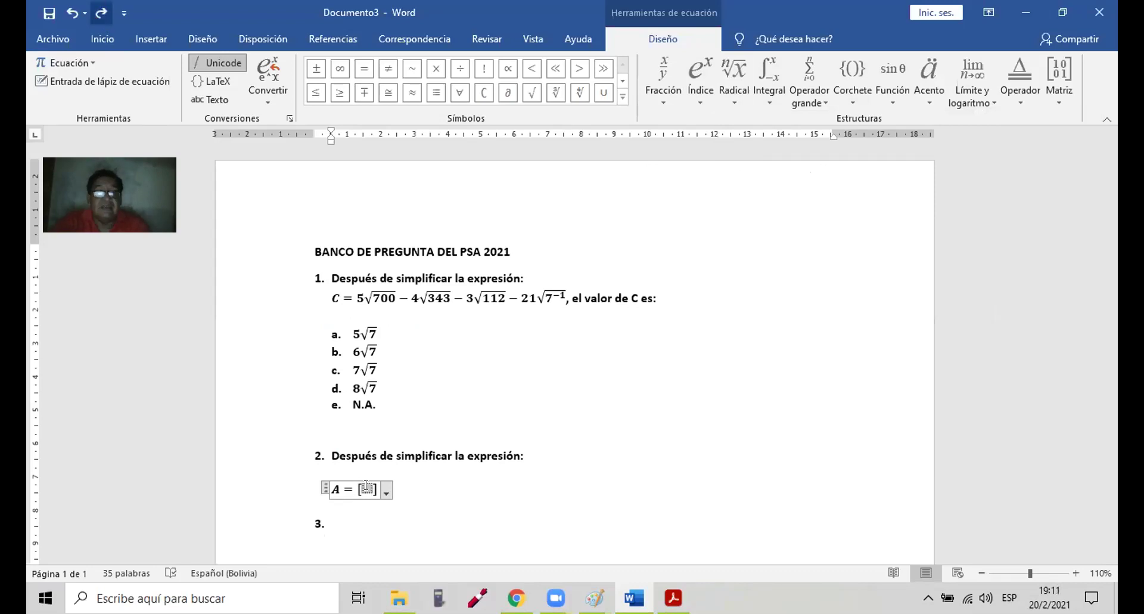
{"action": "key", "text": "ctrl+y"}
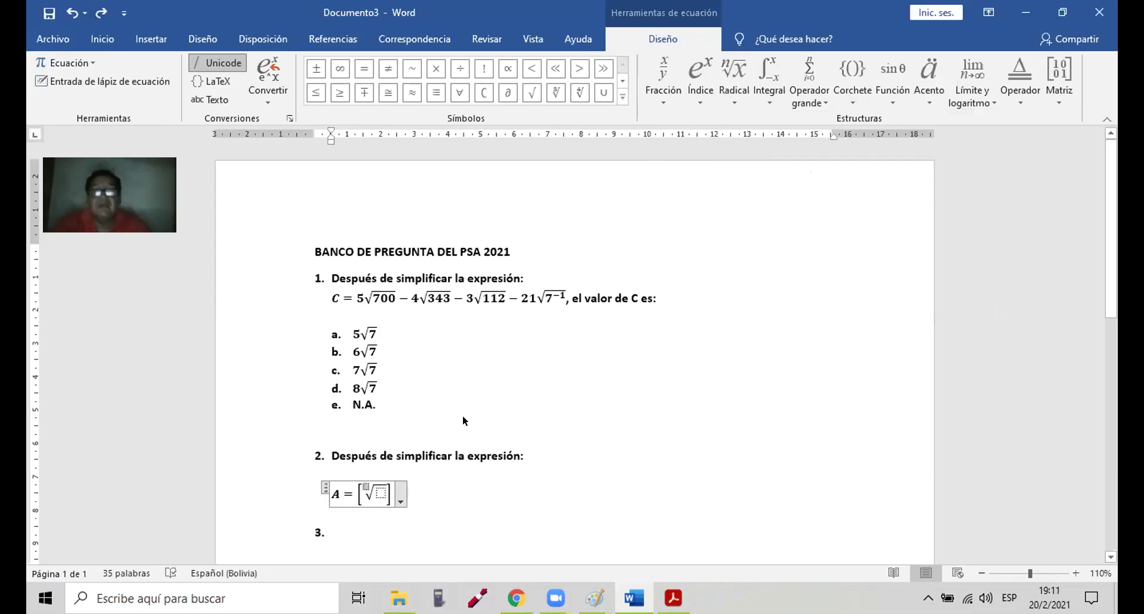
{"action": "key", "text": "alt+Tab"}
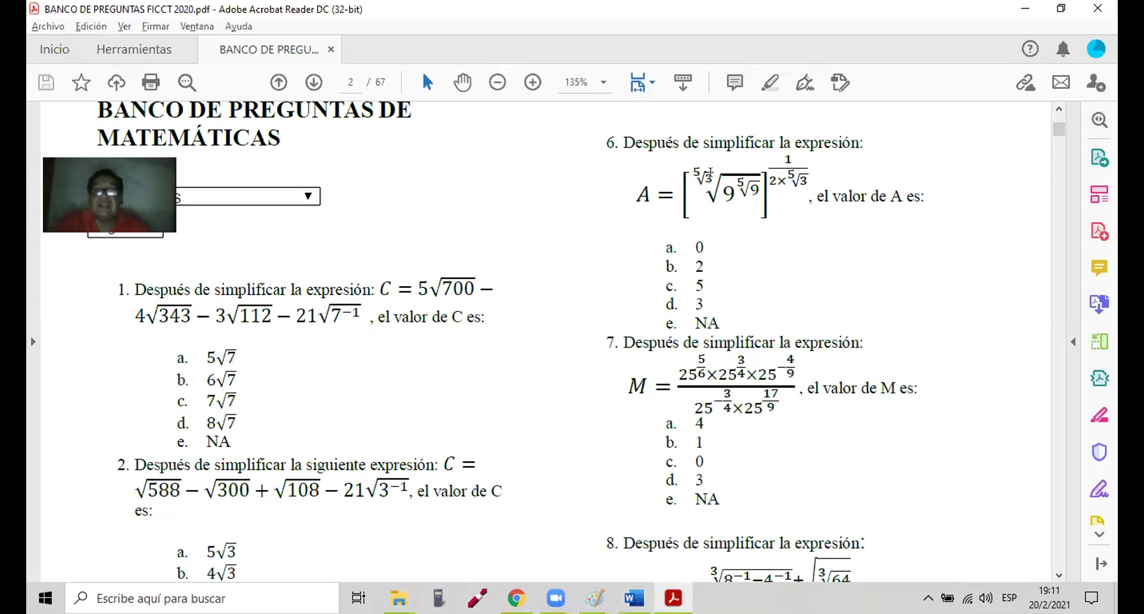
{"action": "key", "text": "alt+Tab"}
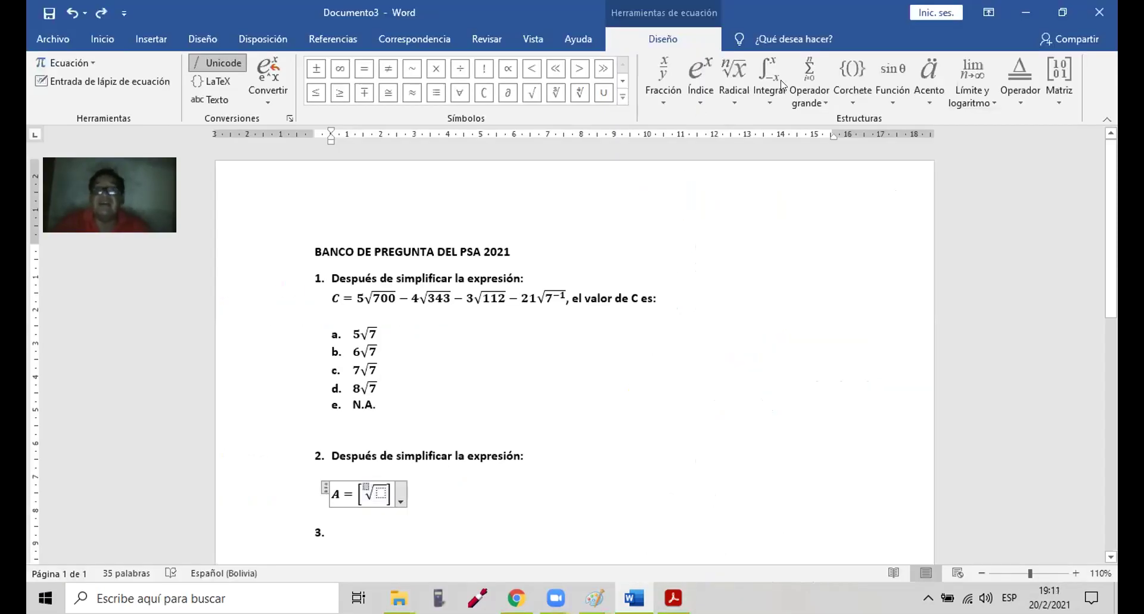
- Set the radical's index to the fifth root of 3, leaving the radicand empty
{"action": "left_click", "coordinate": [743, 77]}
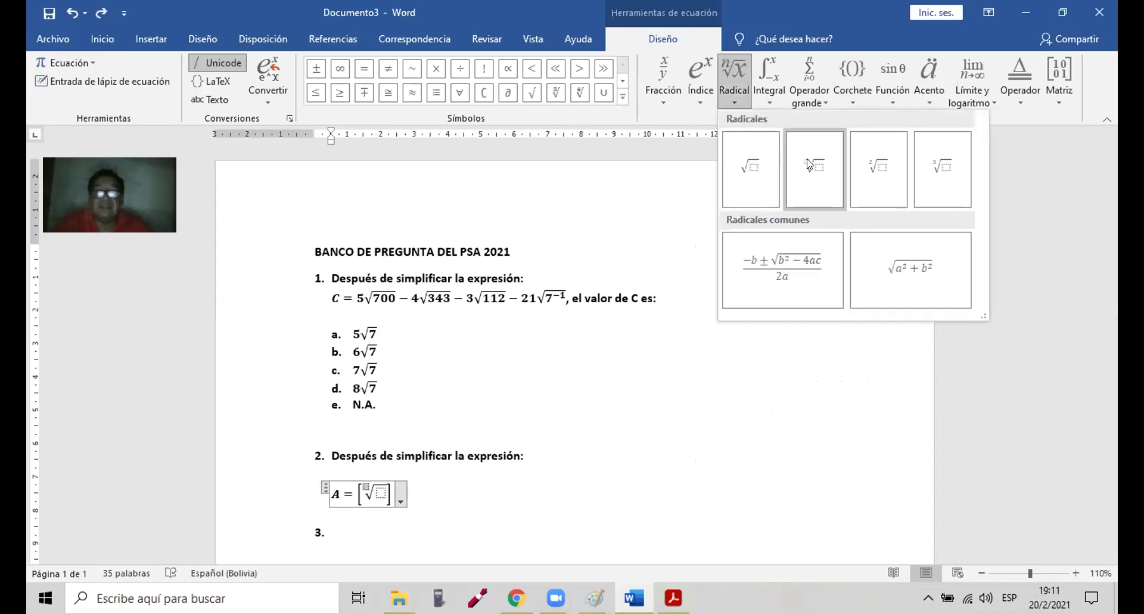
{"action": "left_click", "coordinate": [807, 165]}
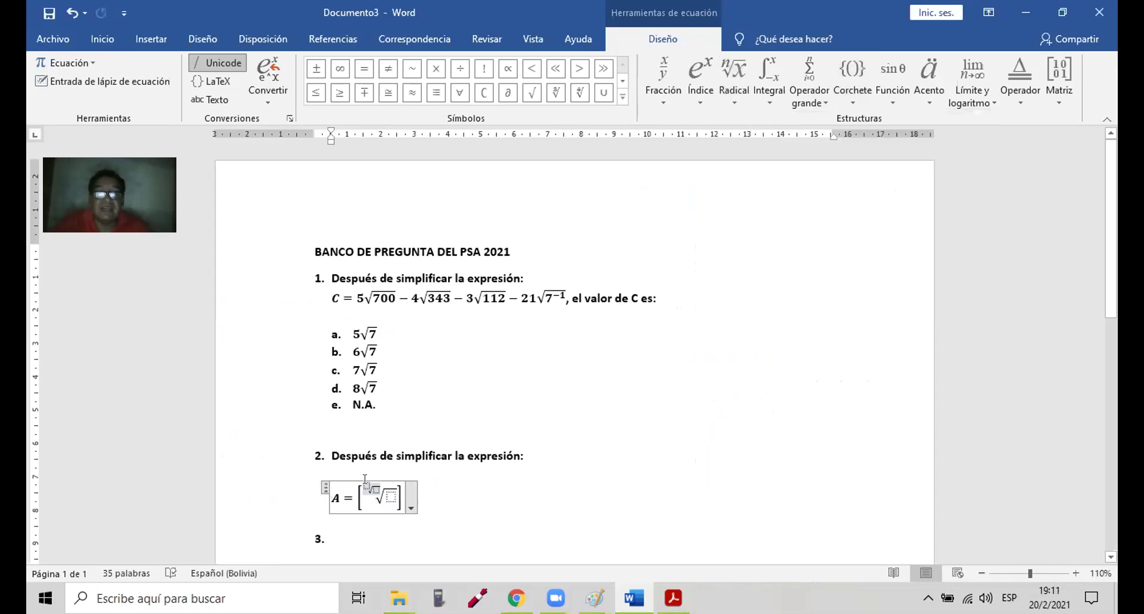
{"action": "type", "text": "5"}
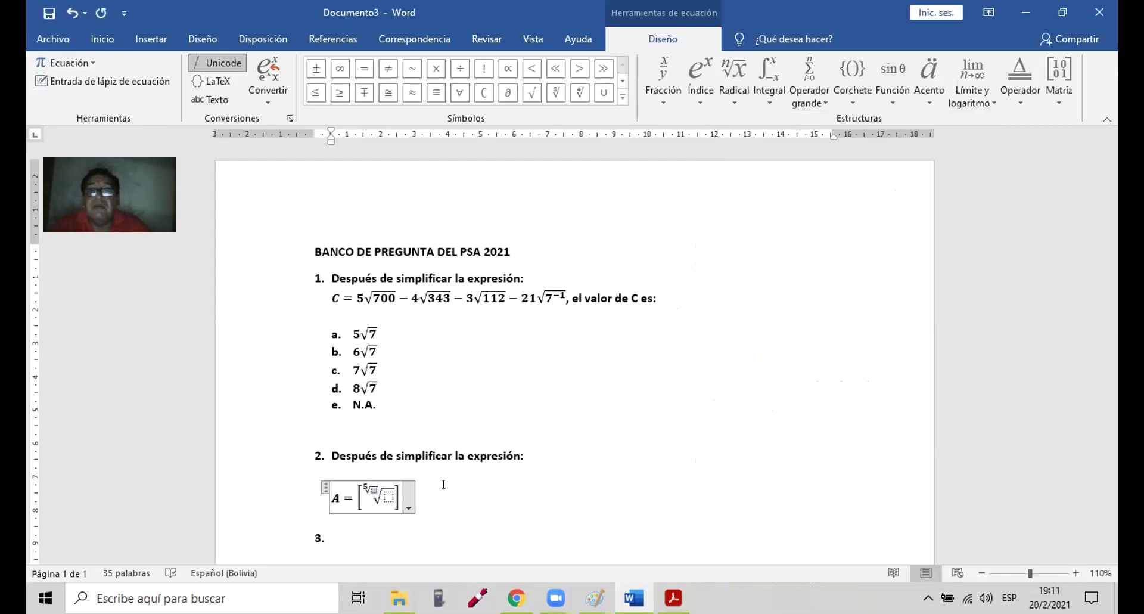
{"action": "key", "text": "alt+Tab"}
{"action": "key", "text": "alt+Tab"}
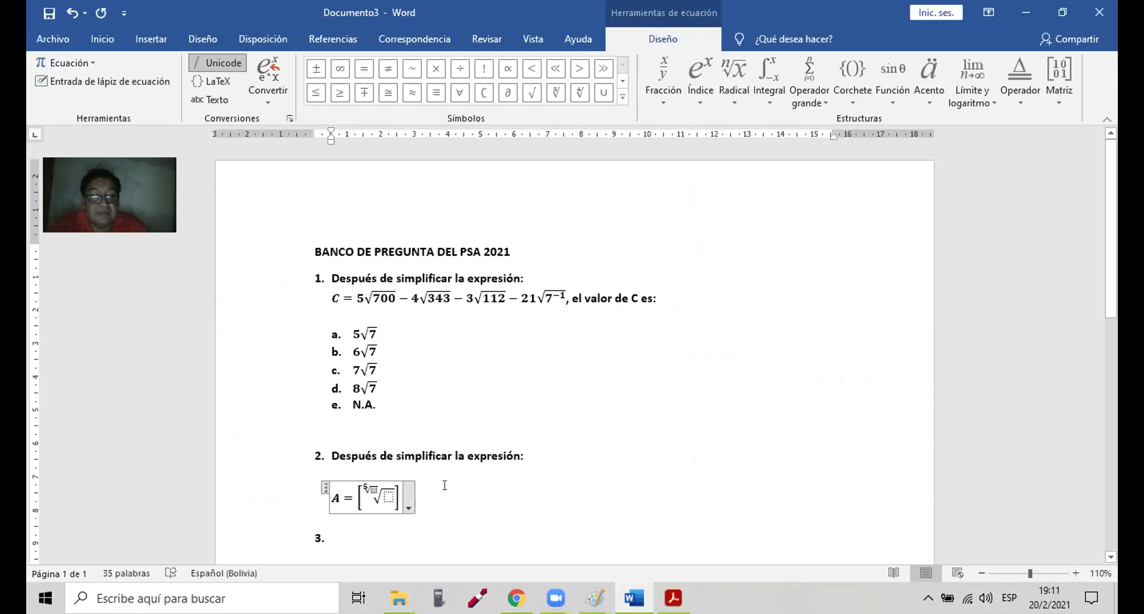
{"action": "type", "text": "3"}
{"action": "key", "text": "Right"}
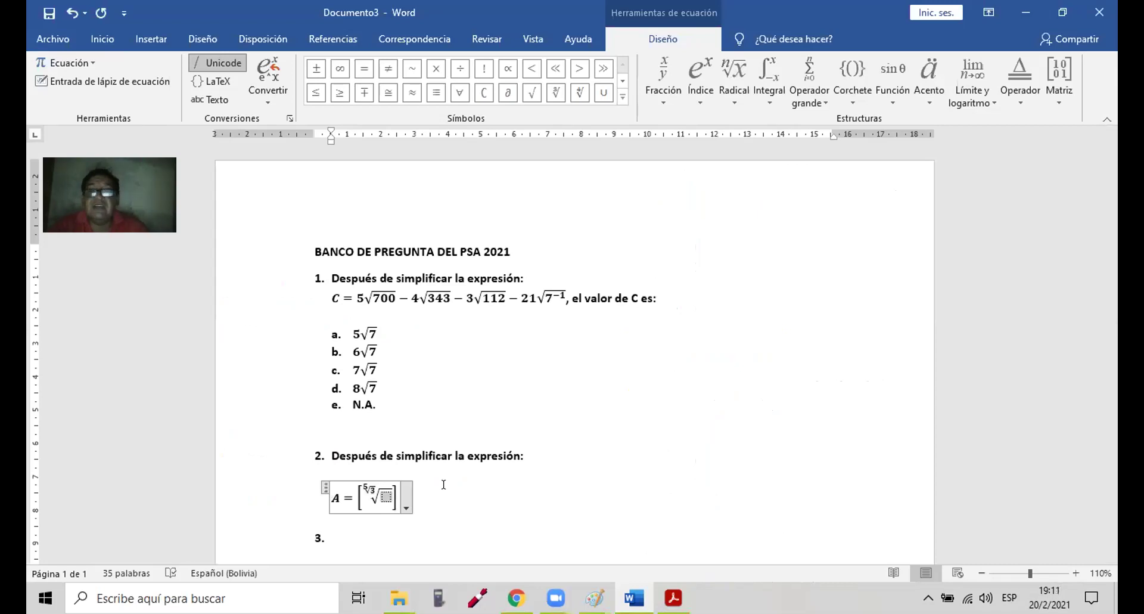
{"action": "key", "text": "alt+Tab"}
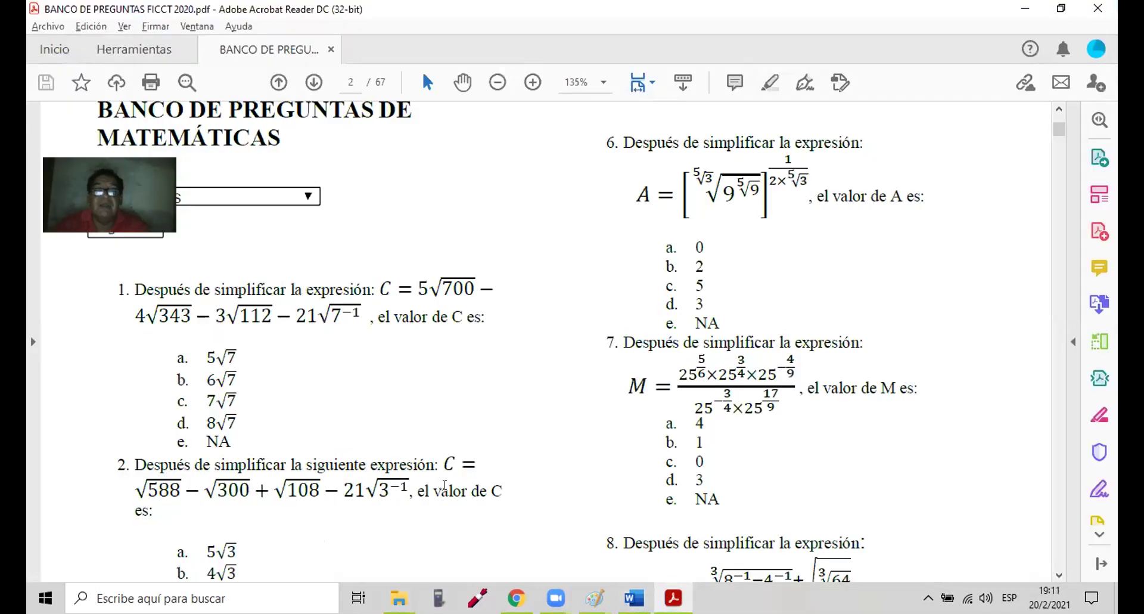
{"action": "key", "text": "alt+Tab"}
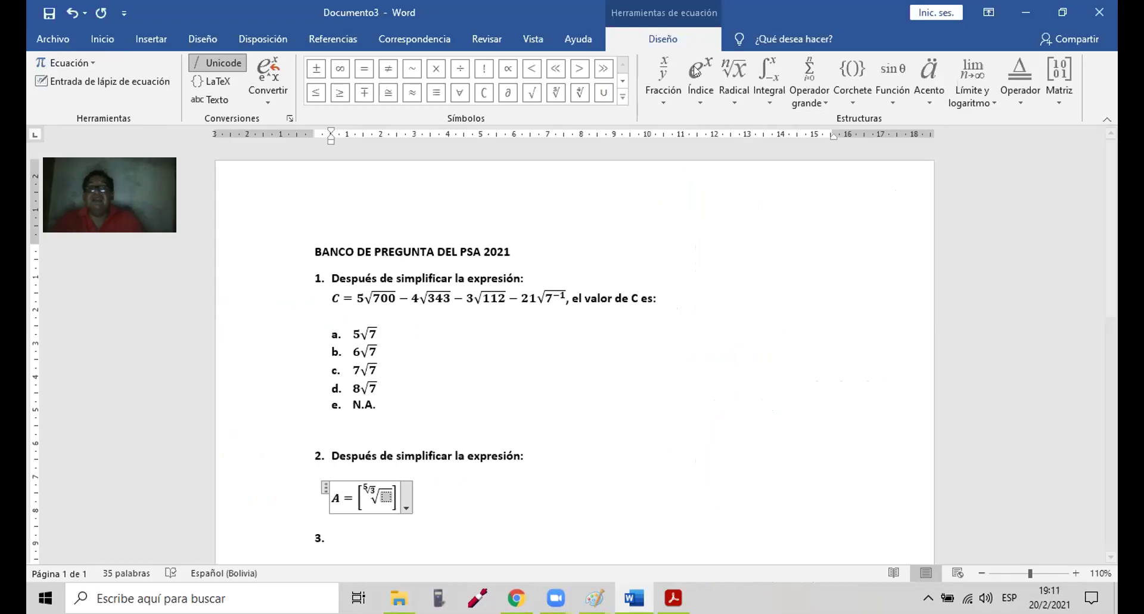
- Enter 9 as the radicand of the bracketed root
{"action": "left_click", "coordinate": [693, 65]}
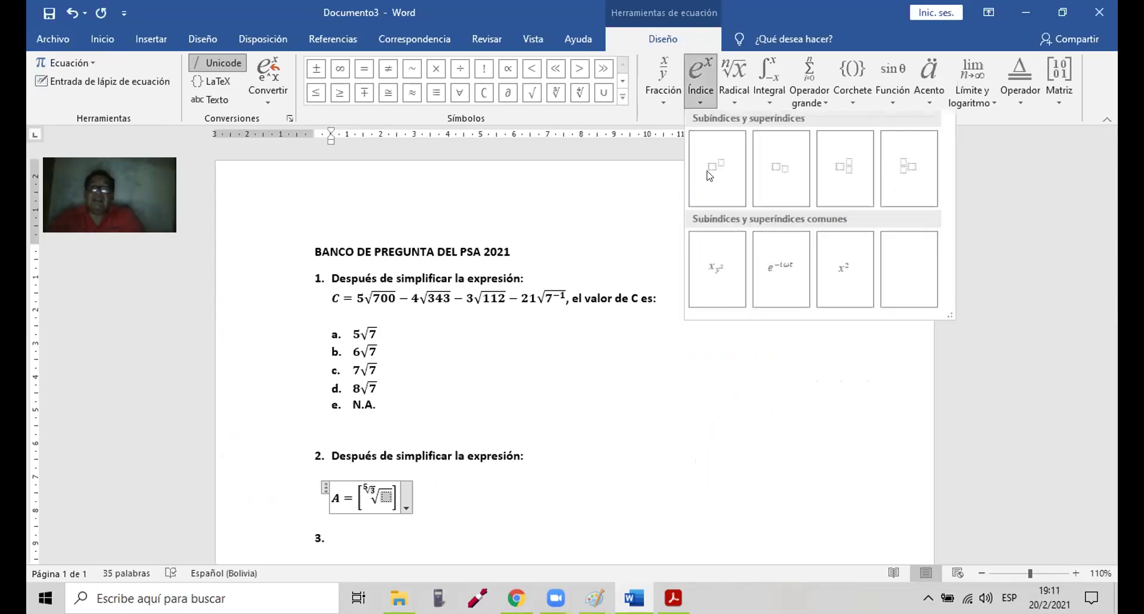
{"action": "left_click", "coordinate": [632, 274]}
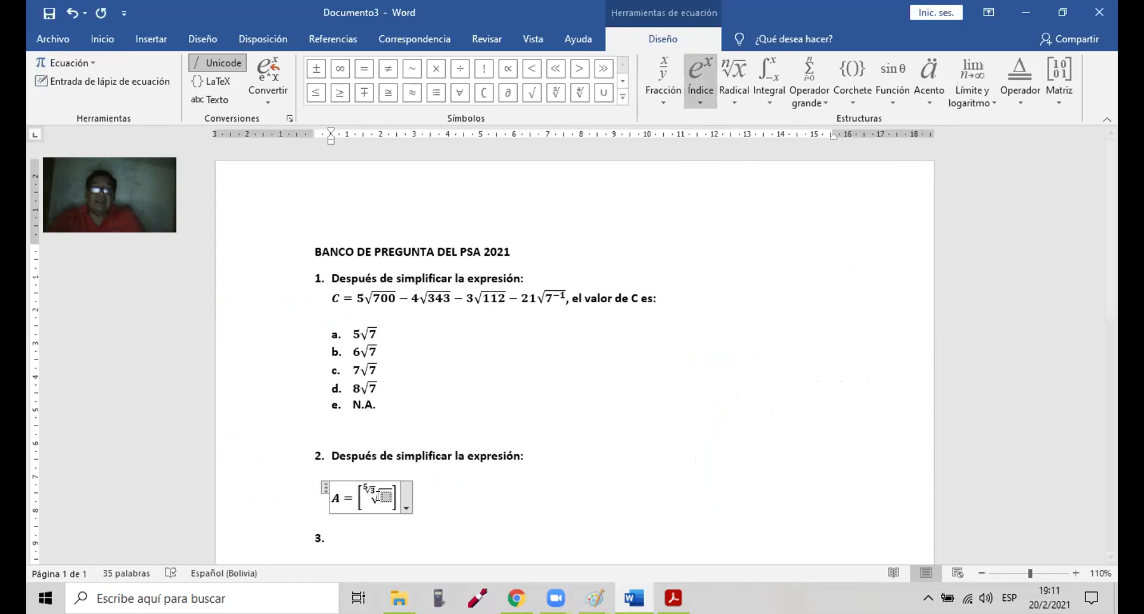
{"action": "left_click", "coordinate": [380, 496]}
{"action": "type", "text": "9"}
{"action": "left_click", "coordinate": [393, 493]}
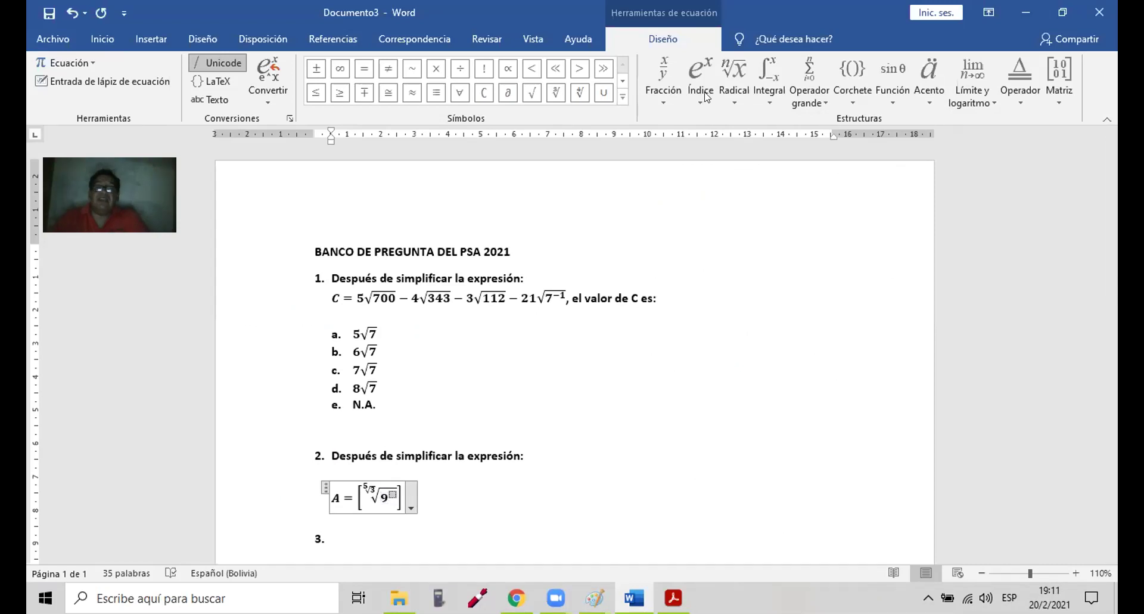
- Raise the 9 to an indexed radical reading ⁵√9, checking it against the PDF
{"action": "left_click", "coordinate": [737, 70]}
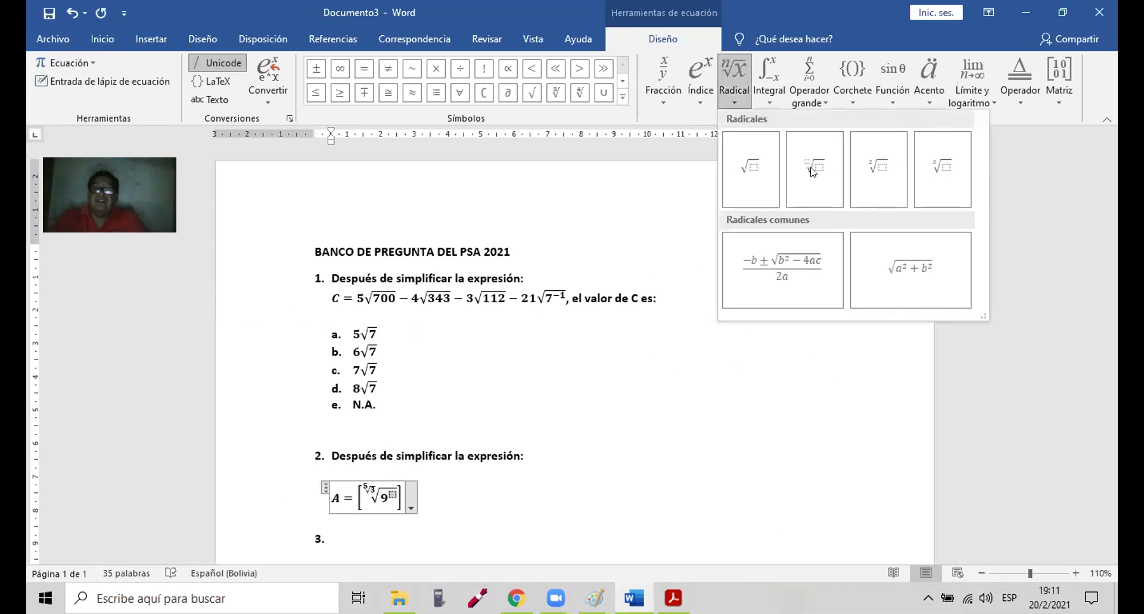
{"action": "left_click", "coordinate": [811, 170]}
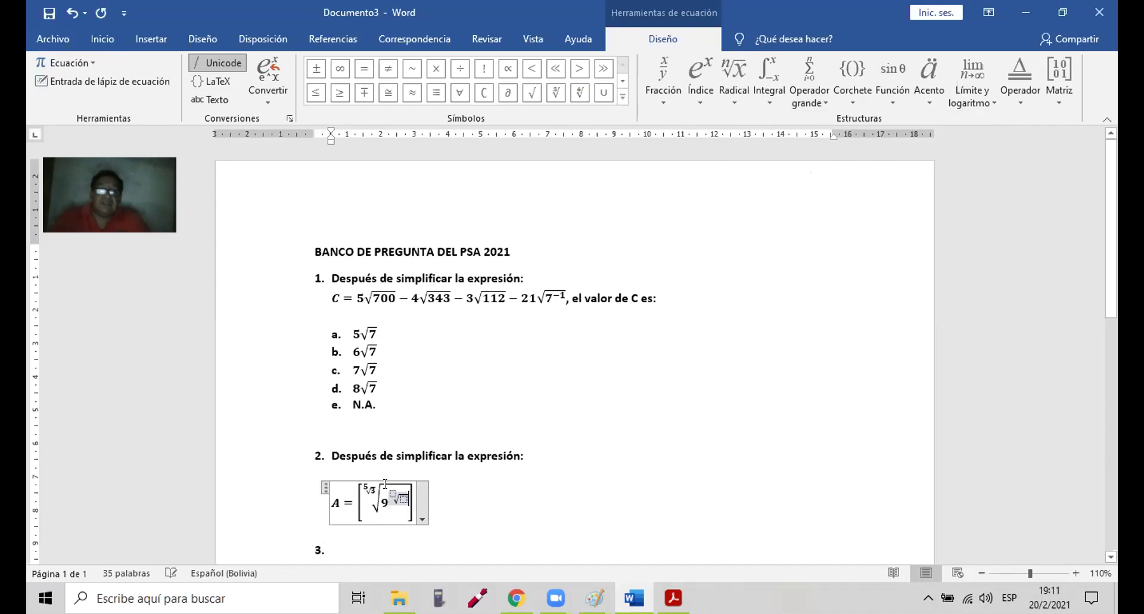
{"action": "key", "text": "Left"}
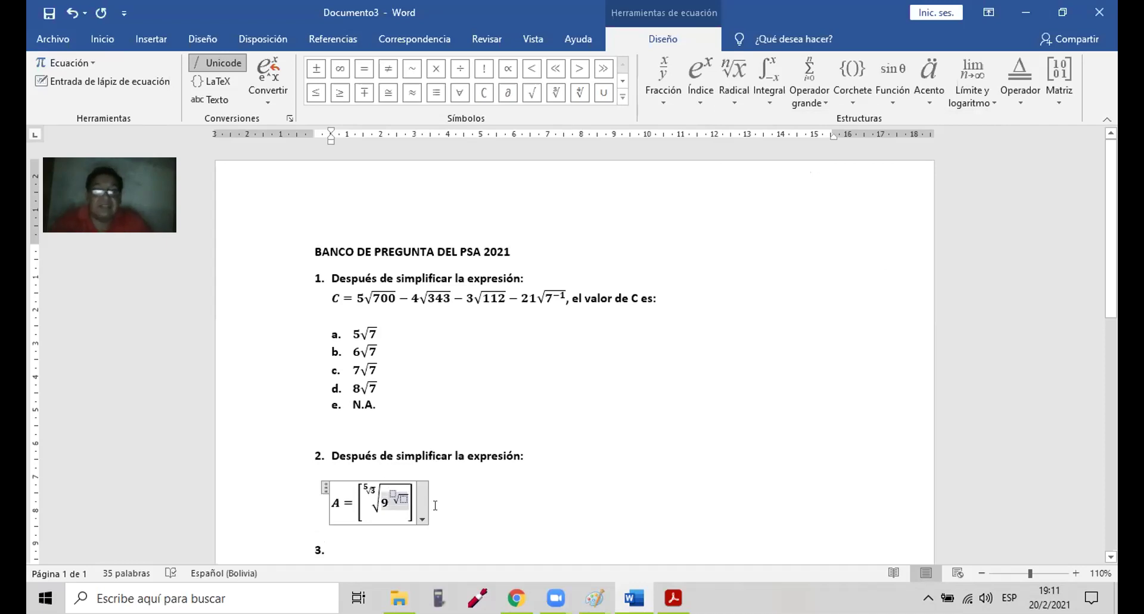
{"action": "key", "text": "Right"}
{"action": "key", "text": "Right"}
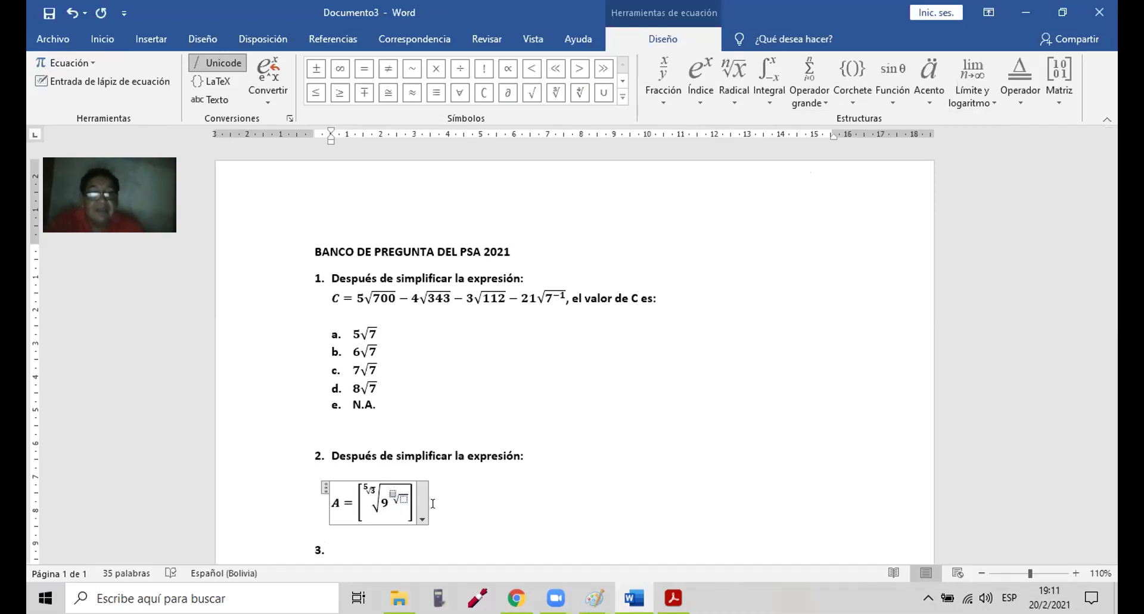
{"action": "key", "text": "alt+Tab"}
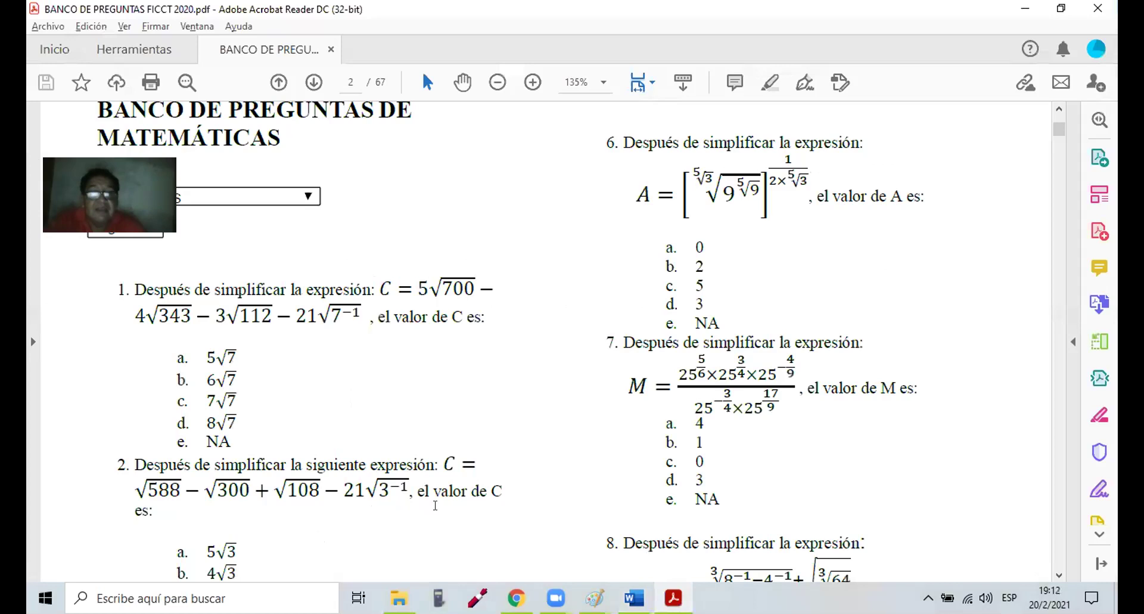
{"action": "key", "text": "alt+Tab"}
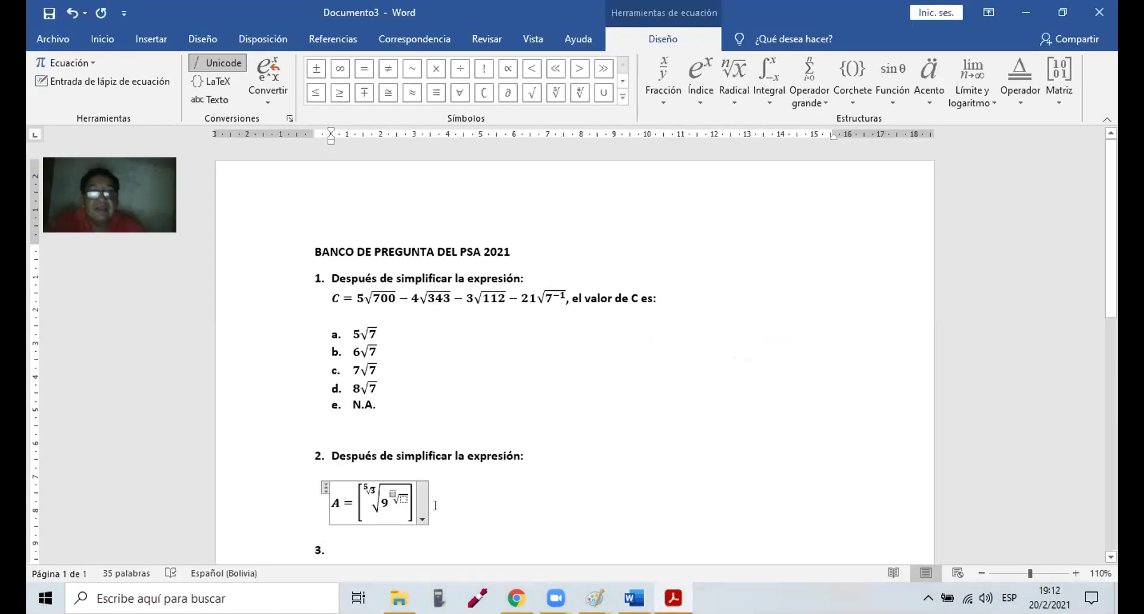
{"action": "type", "text": "5√"}
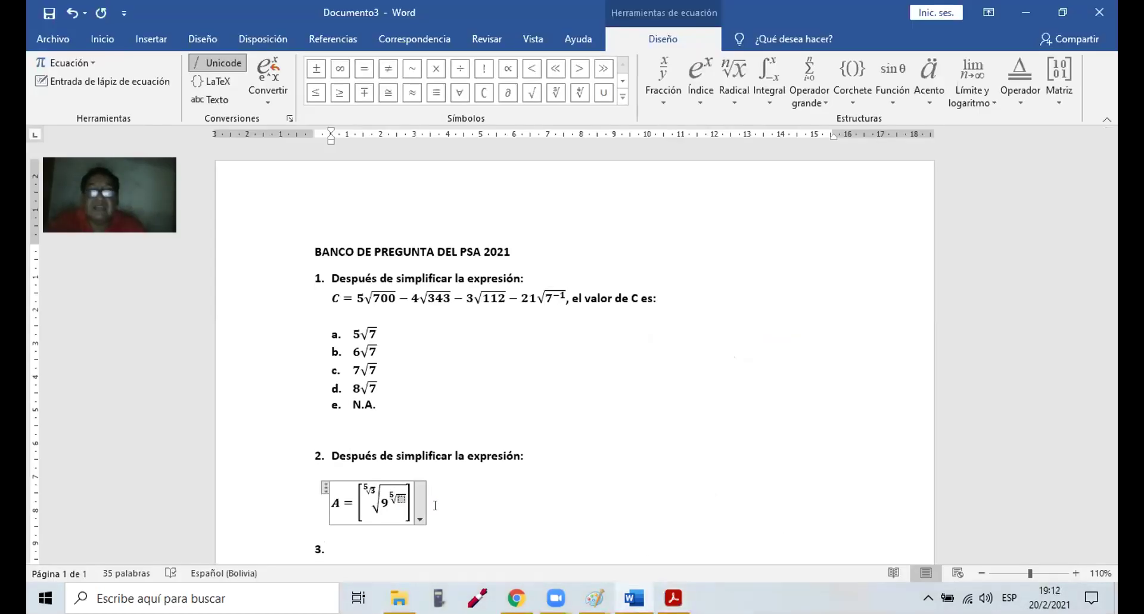
{"action": "type", "text": "9"}
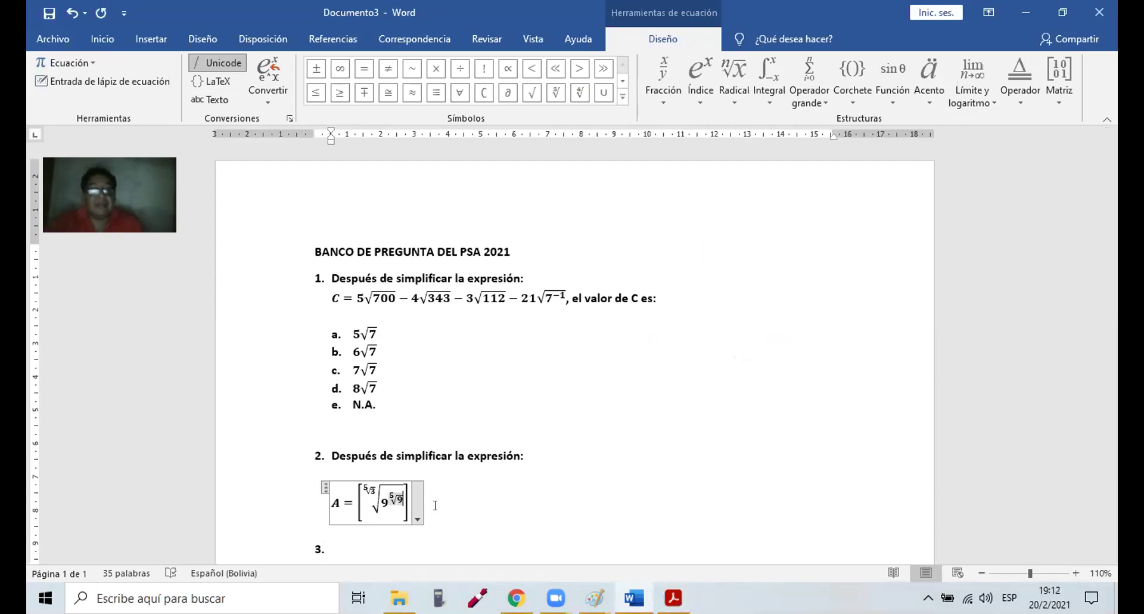
{"action": "key", "text": "alt+Tab"}
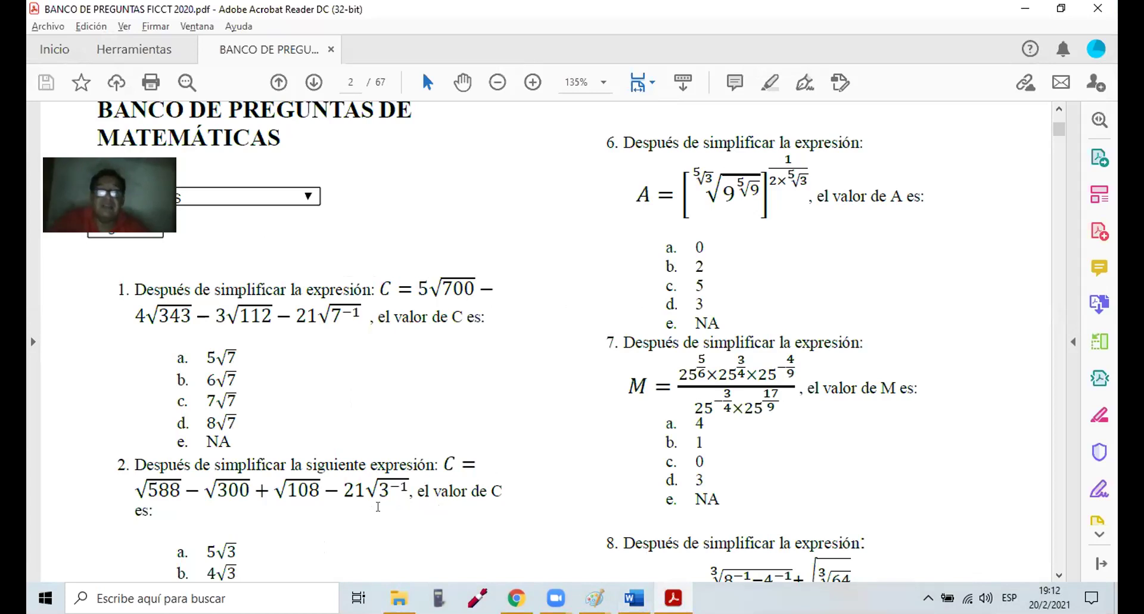
{"action": "key", "text": "alt+Tab"}
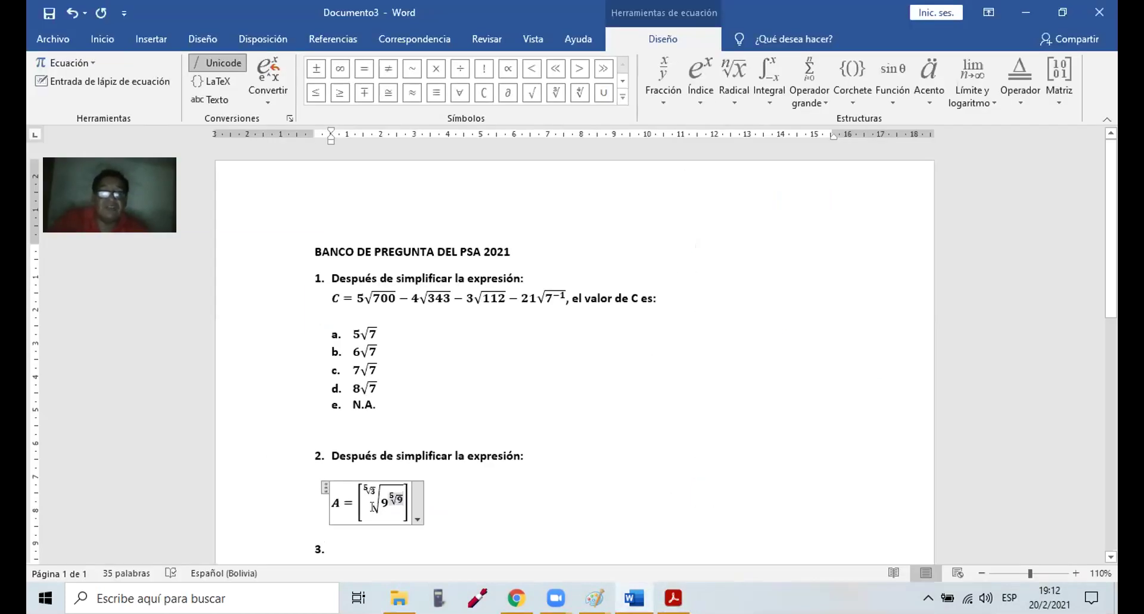
- Attach a superscript exponent to the bracketed expression
{"action": "left_click", "coordinate": [374, 507]}
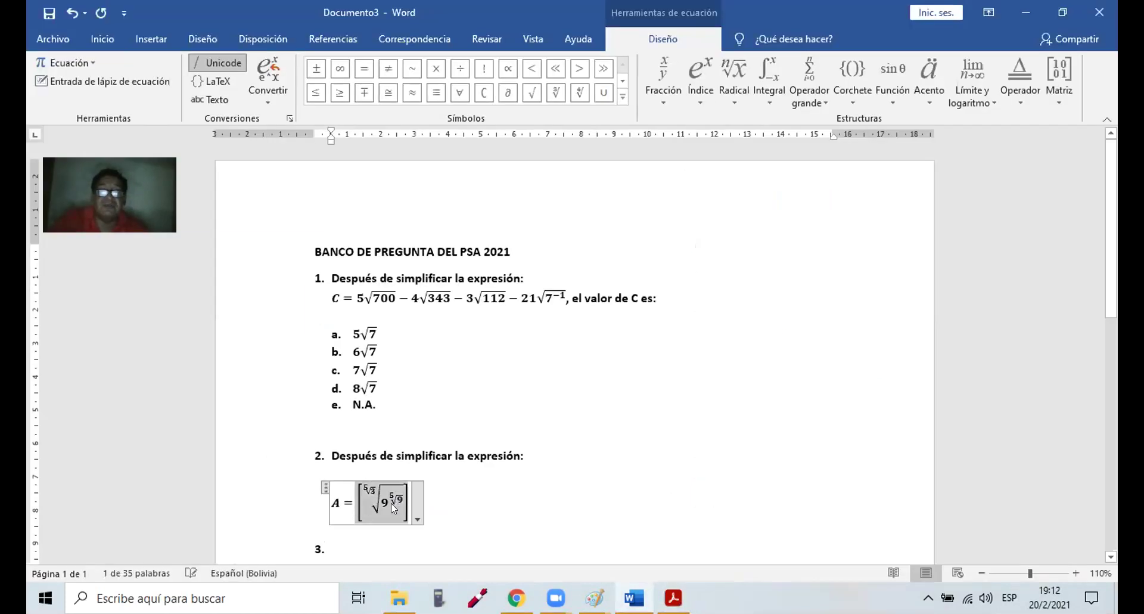
{"action": "left_click", "coordinate": [698, 83]}
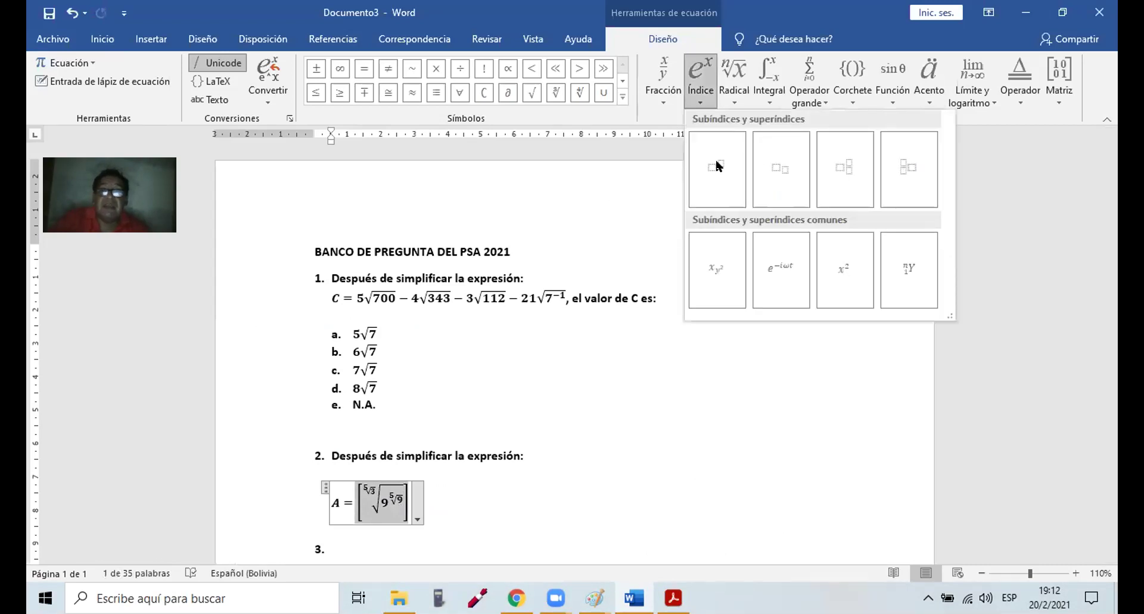
{"action": "left_click", "coordinate": [712, 171]}
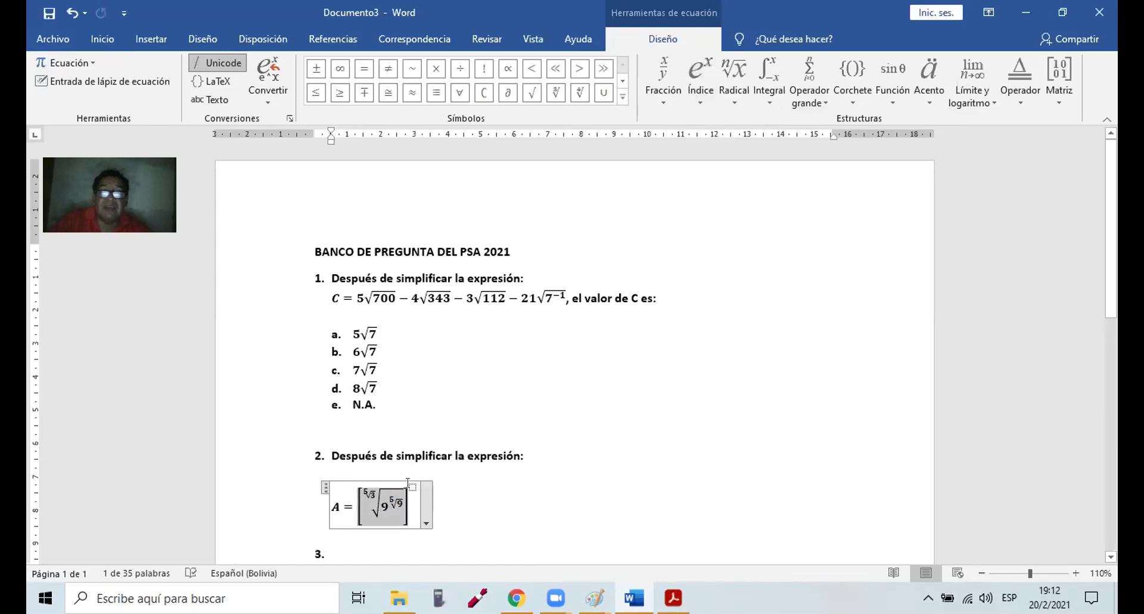
{"action": "left_click", "coordinate": [441, 481]}
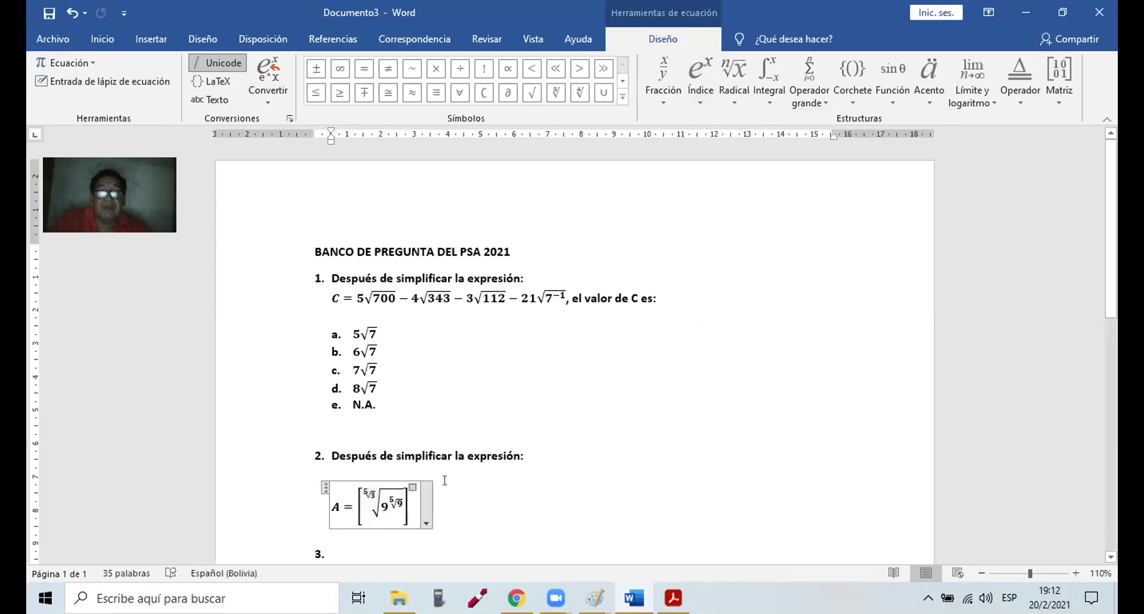
{"action": "key", "text": "alt+Tab"}
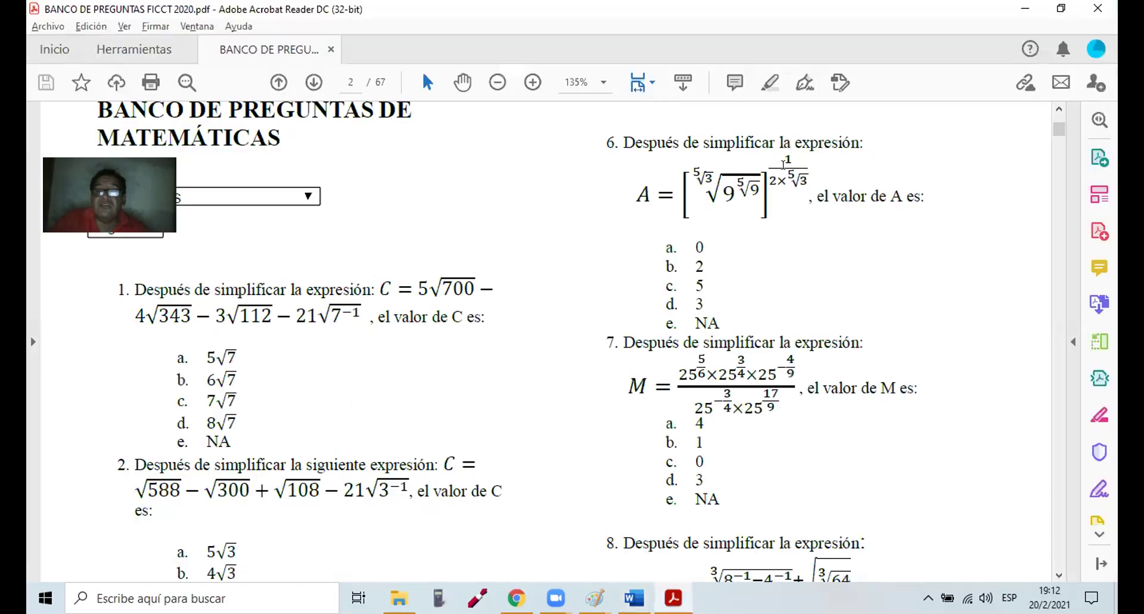
{"action": "key", "text": "alt+Tab"}
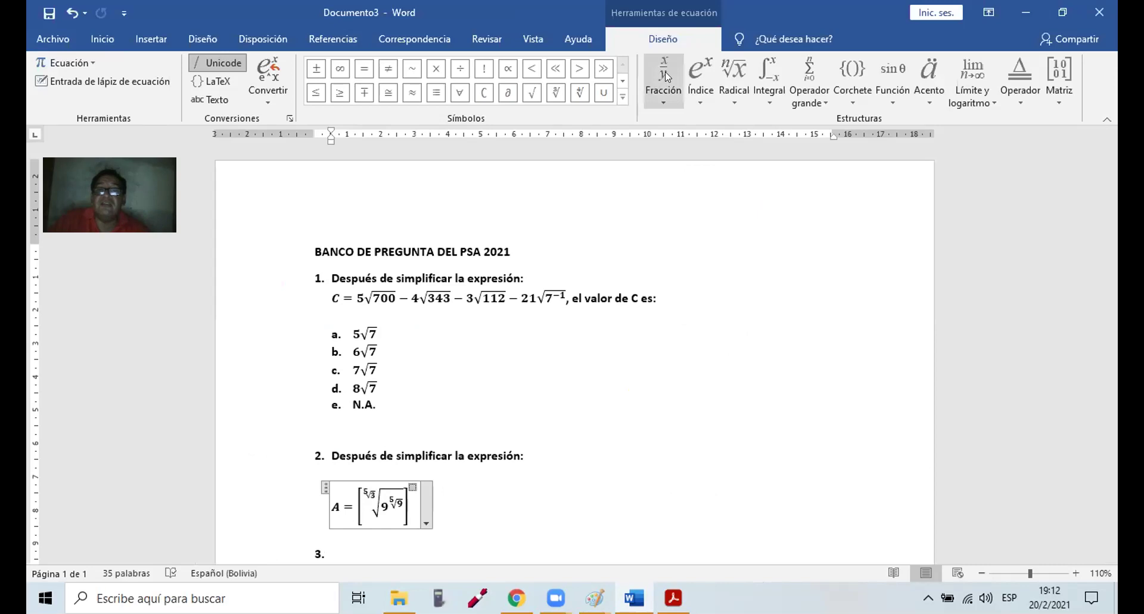
- Make the exponent a stacked fraction with 2× in its denominator
{"action": "left_click", "coordinate": [658, 94]}
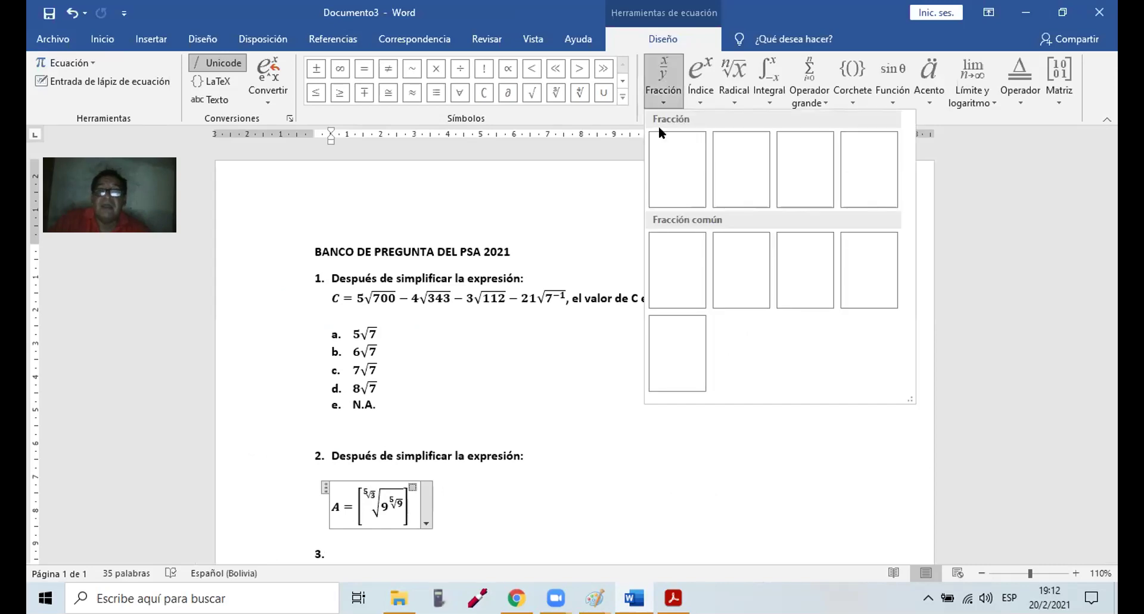
{"action": "left_click", "coordinate": [674, 172]}
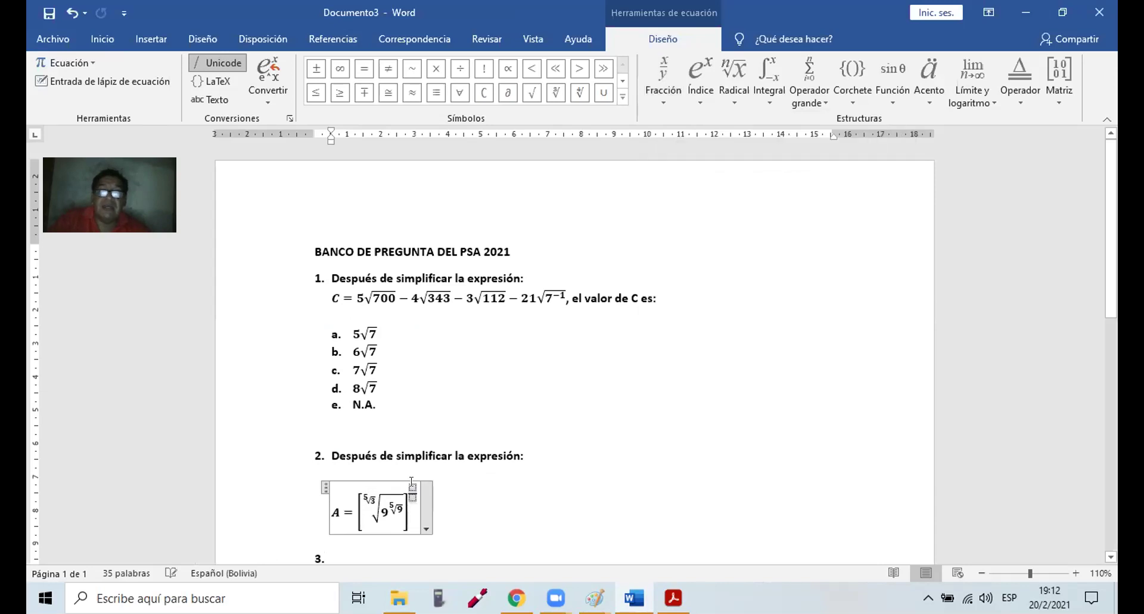
{"action": "key", "text": "alt+Tab"}
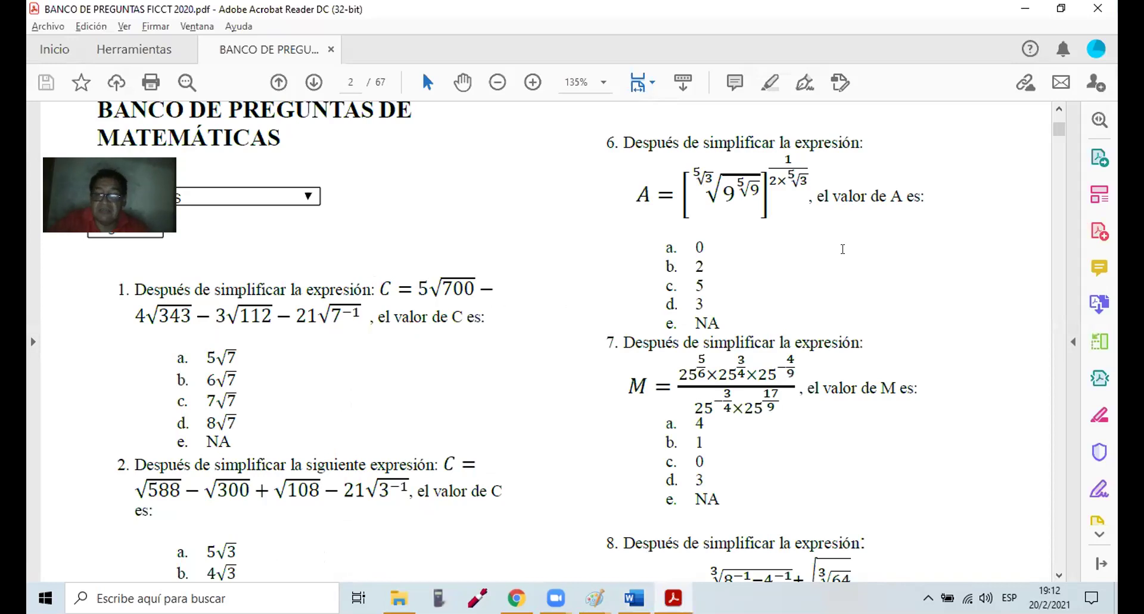
{"action": "key", "text": "alt+Tab"}
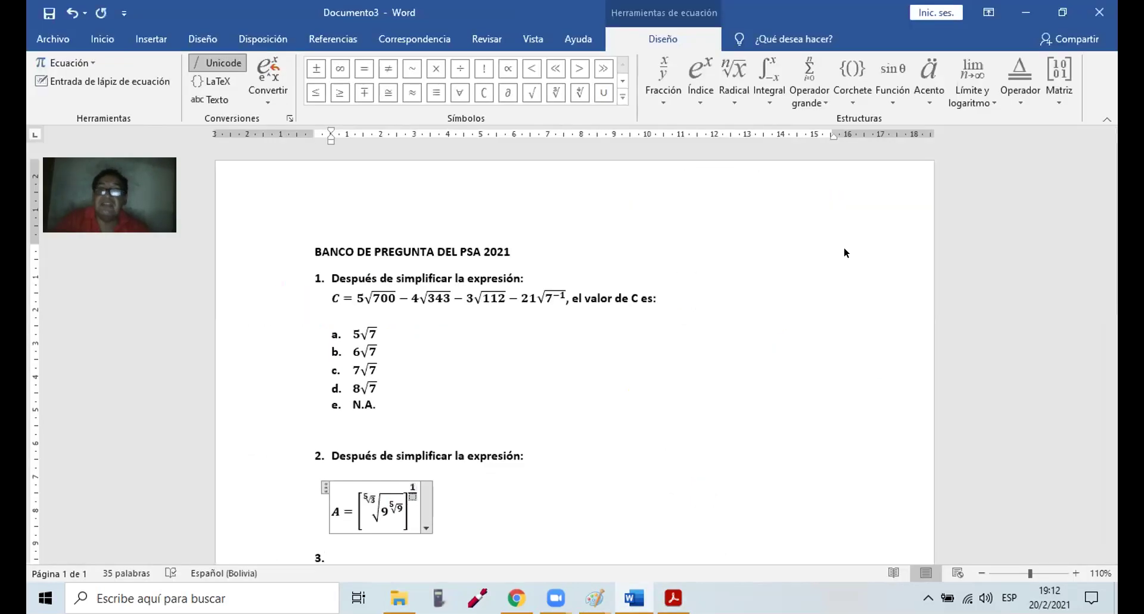
{"action": "key", "text": "alt+Tab"}
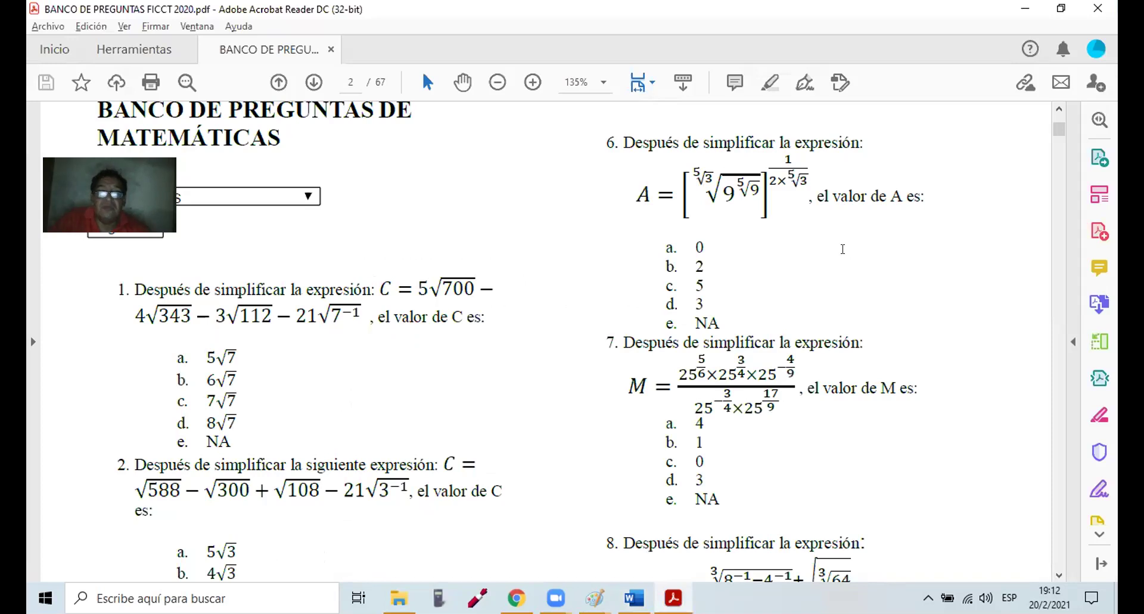
{"action": "key", "text": "alt+Tab"}
{"action": "type", "text": "2"}
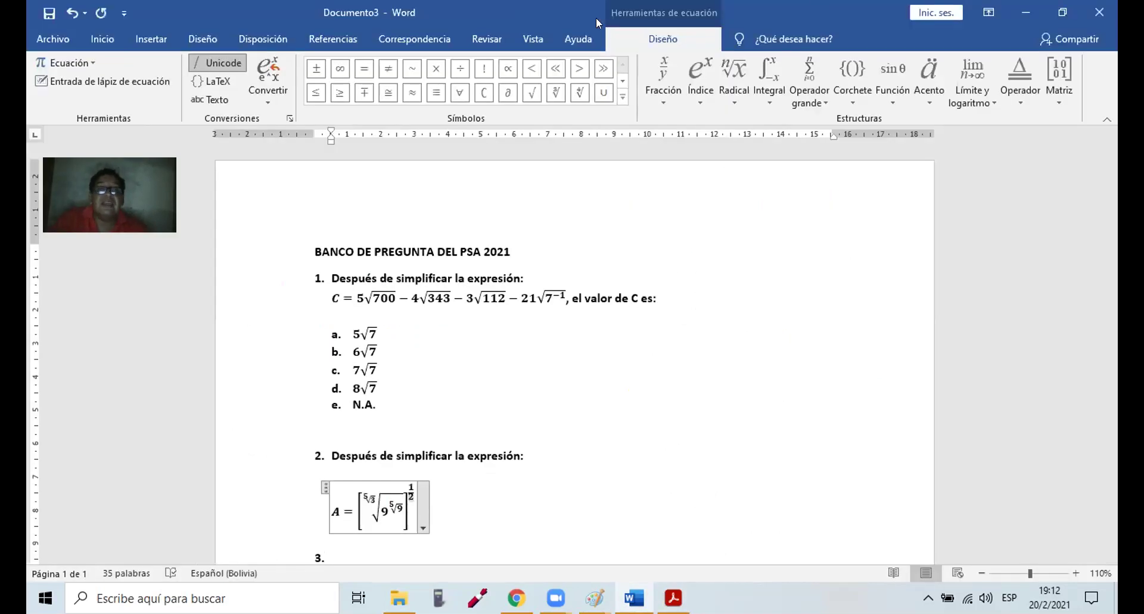
{"action": "left_click", "coordinate": [442, 73]}
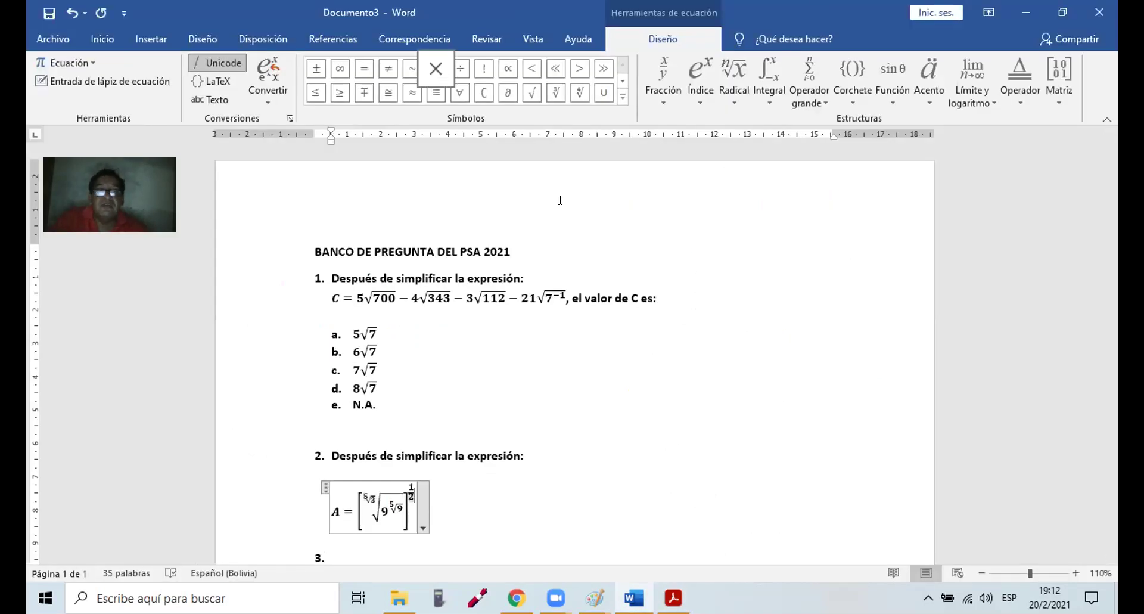
{"action": "key", "text": "alt+Tab"}
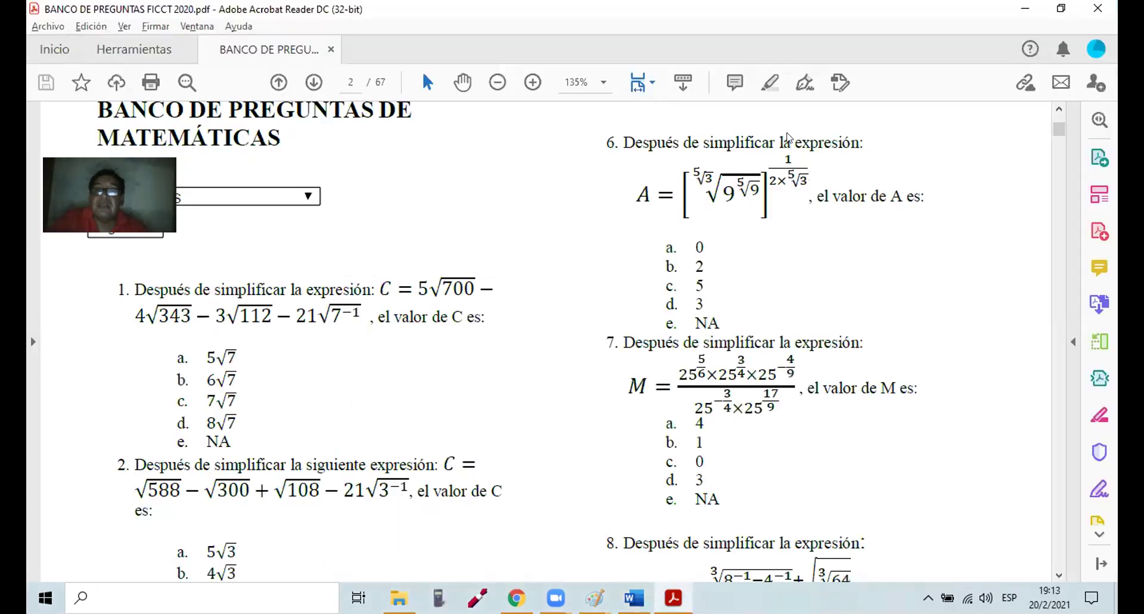
{"action": "key", "text": "alt+Tab"}
- Finish the denominator with a fifth-root radical so the exponent reads 1/(2×⁵√3)
{"action": "key", "text": "alt"}
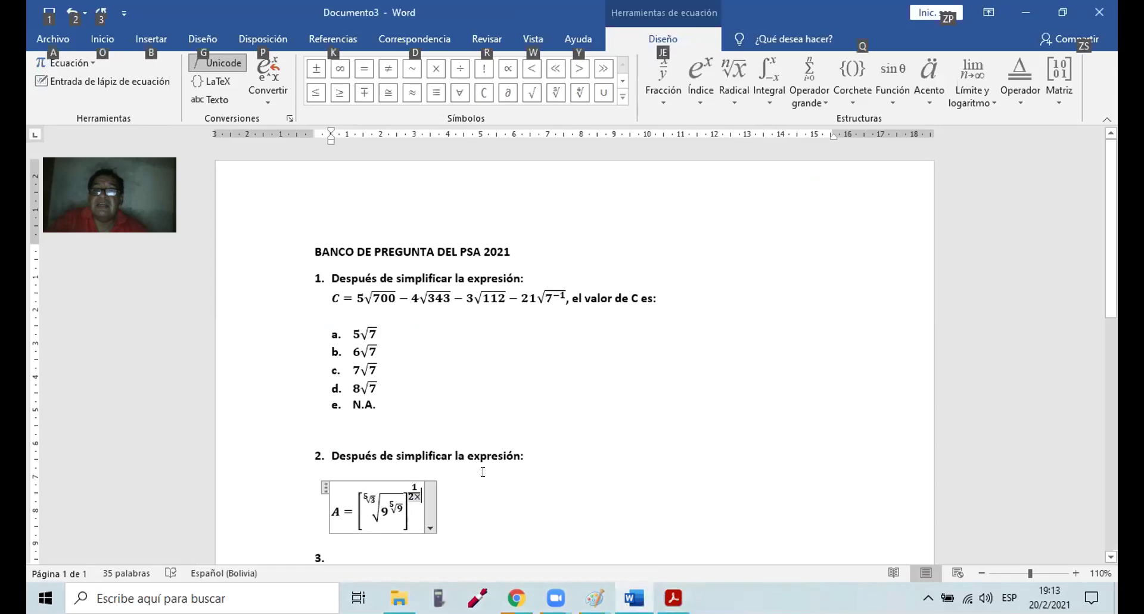
{"action": "left_click", "coordinate": [743, 76]}
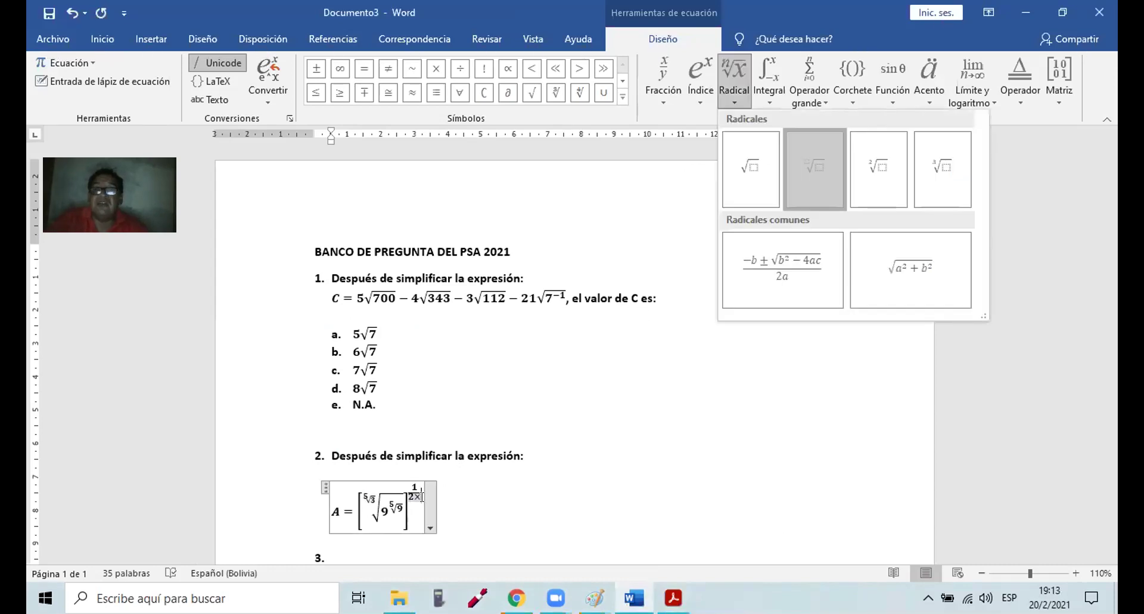
{"action": "key", "text": "Return"}
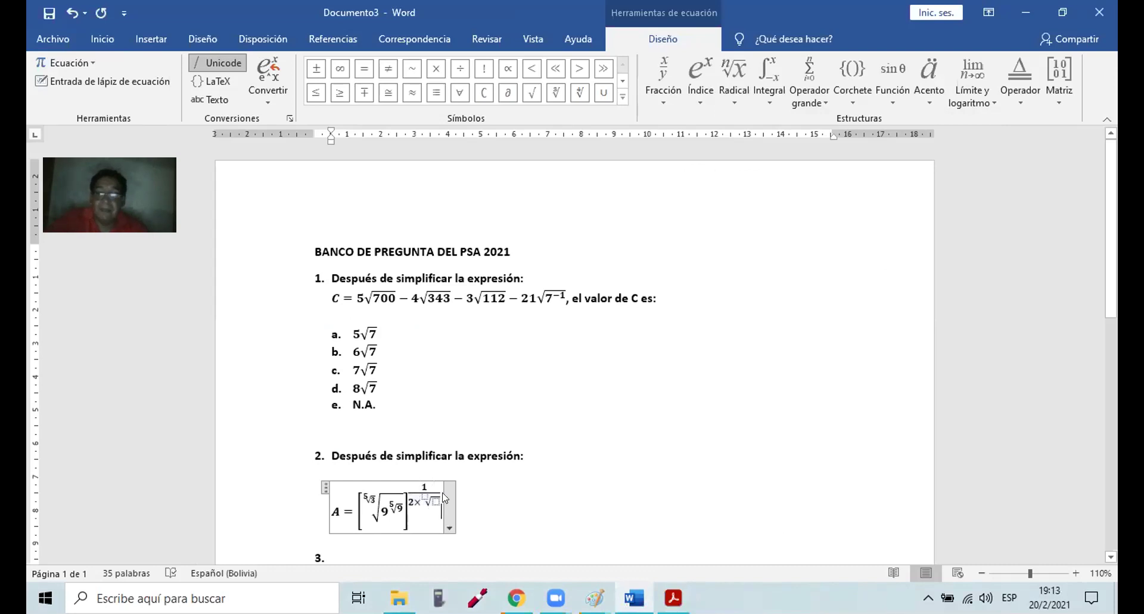
{"action": "left_click", "coordinate": [422, 492]}
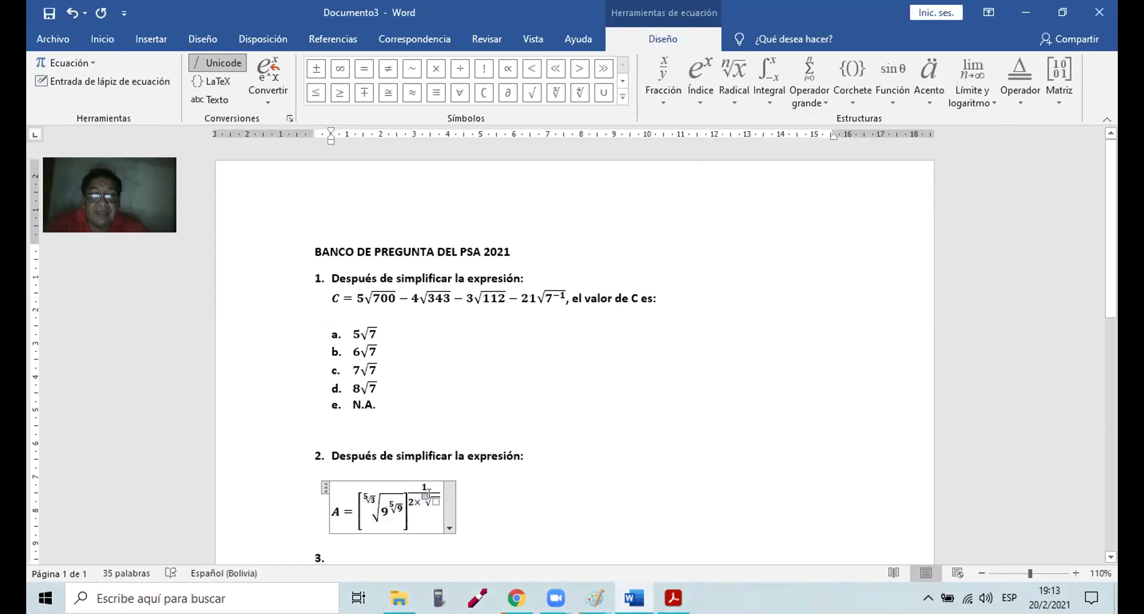
{"action": "type", "text": "5"}
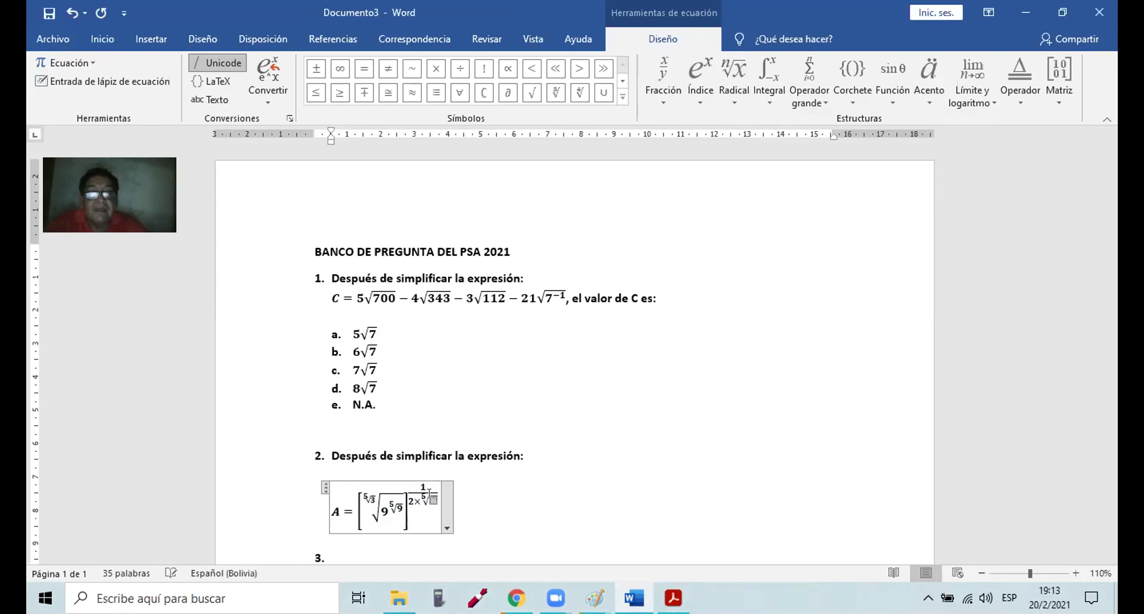
{"action": "key", "text": "alt+Tab"}
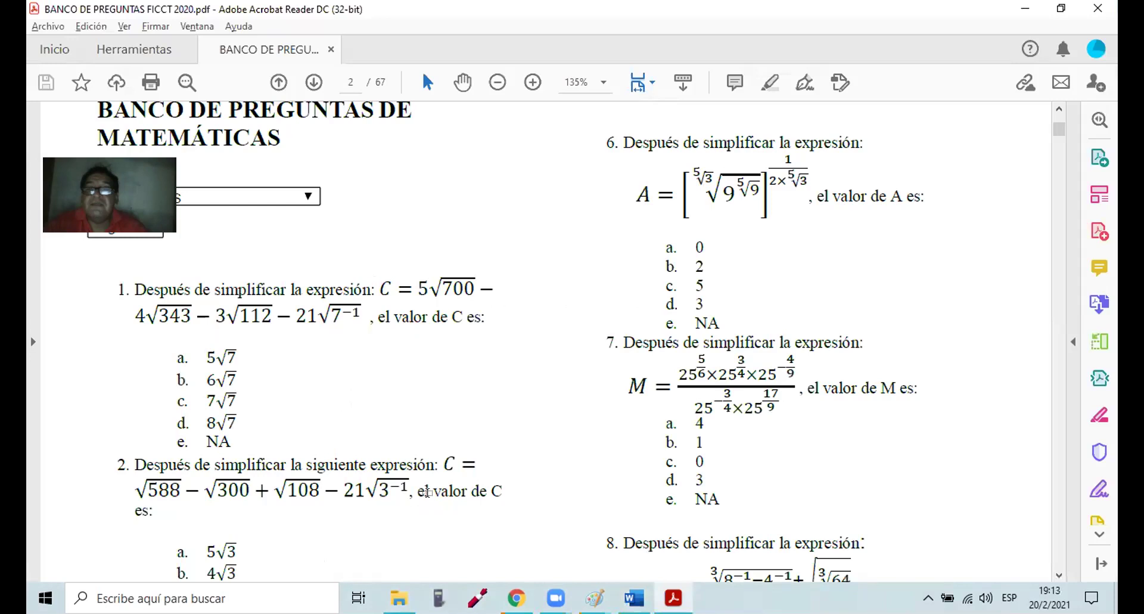
{"action": "key", "text": "alt+Tab"}
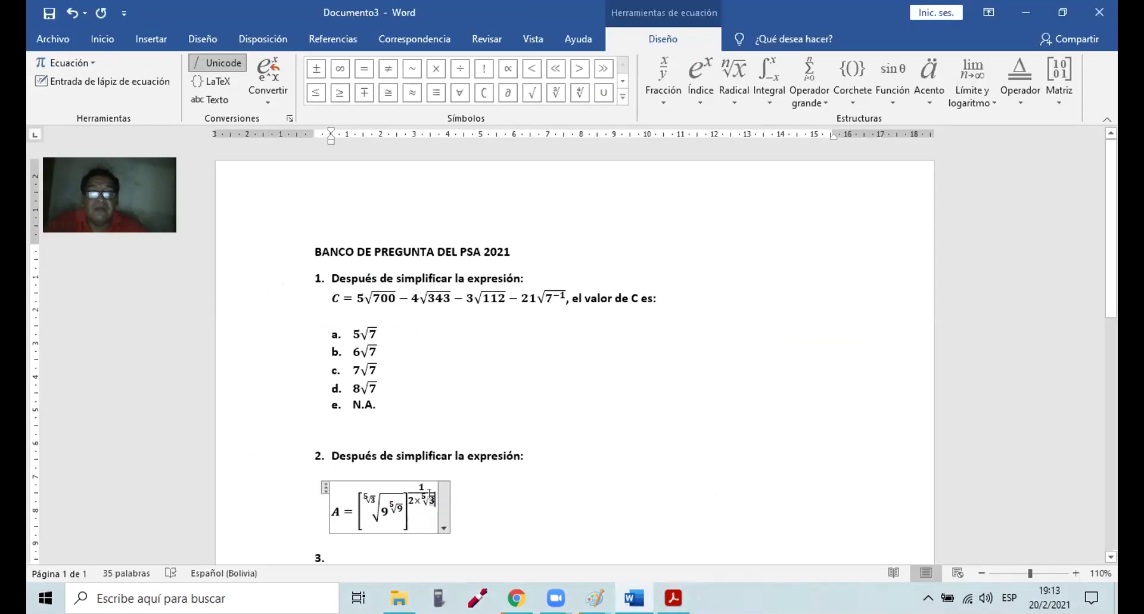
{"action": "key", "text": "Escape"}
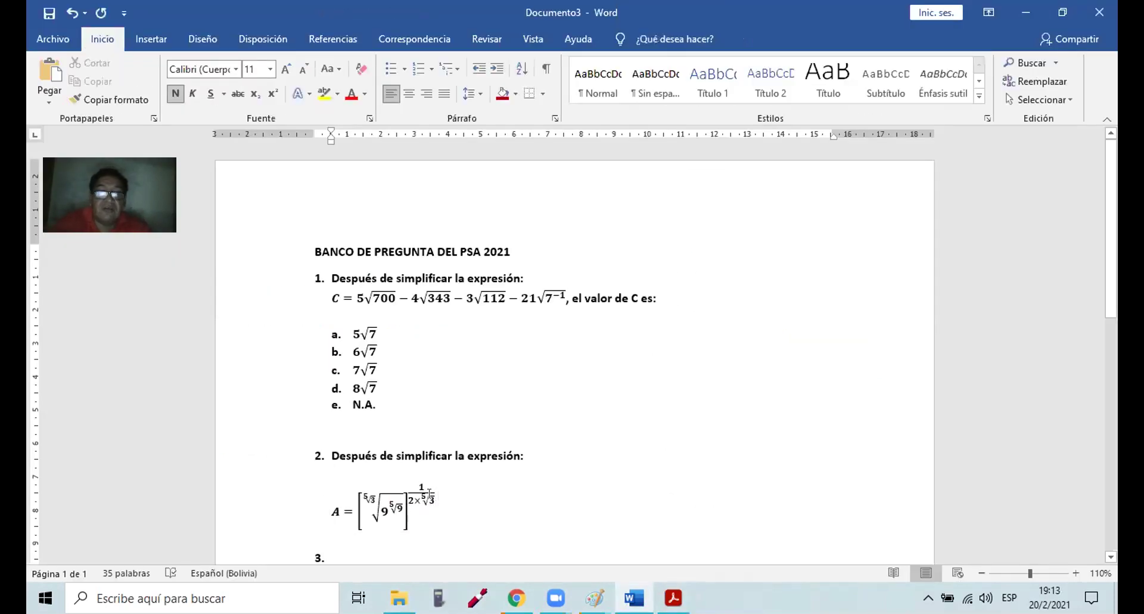
- Type ', el valor de A es:' right after the equation
{"action": "left_click", "coordinate": [429, 494]}
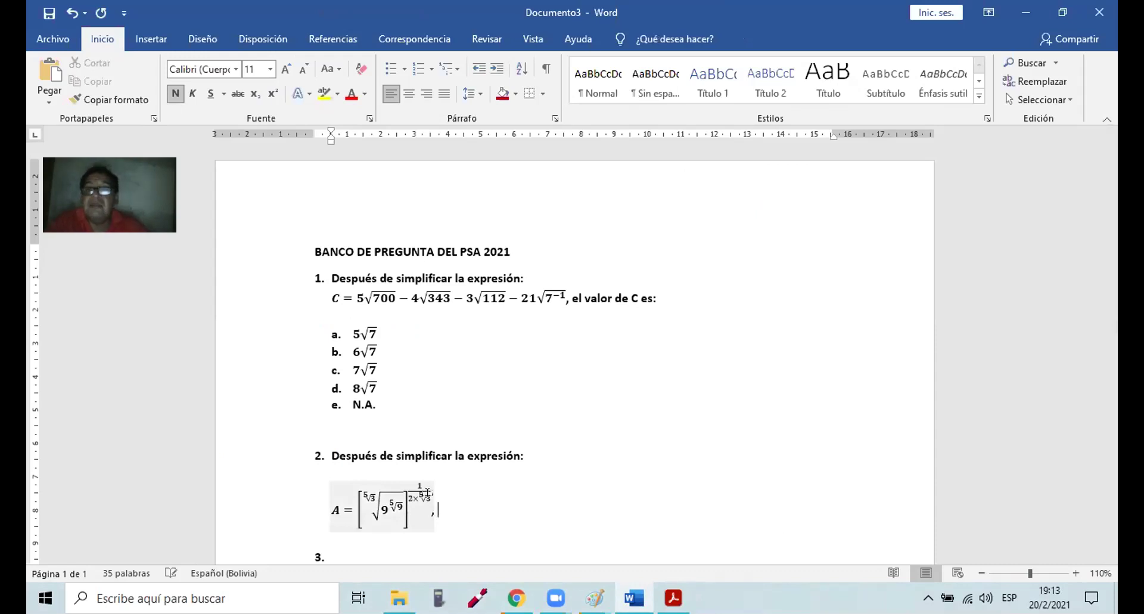
{"action": "key", "text": "alt+Tab"}
{"action": "key", "text": "alt+Tab"}
{"action": "type", "text": "el valor de A"}
{"action": "type", "text": "es:"}
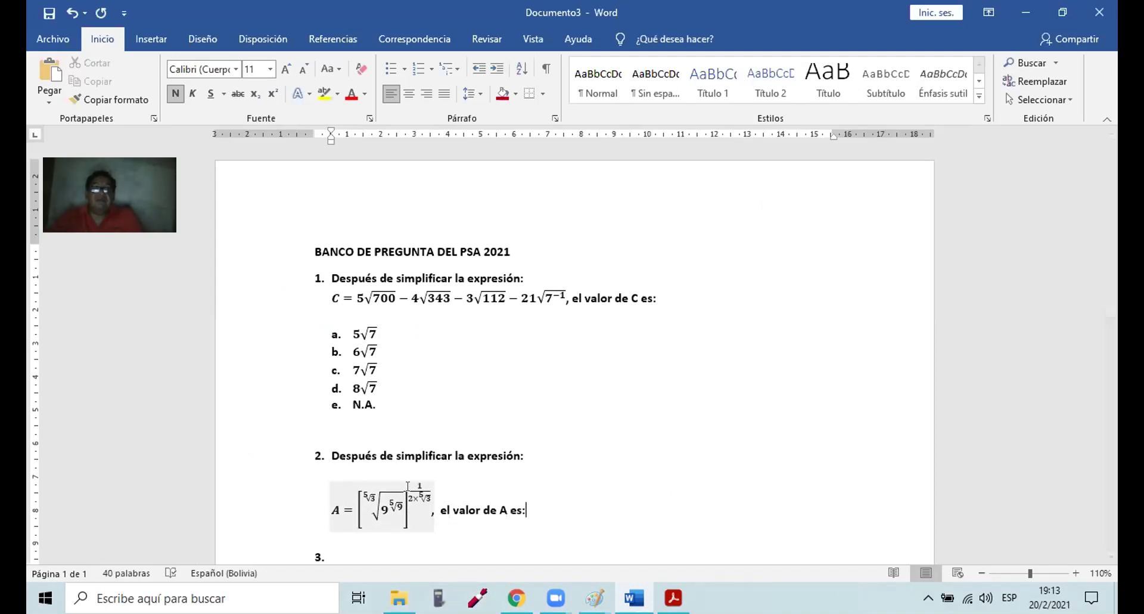
{"action": "scroll", "coordinate": [396, 496], "scroll_direction": "down", "scroll_amount": 3}
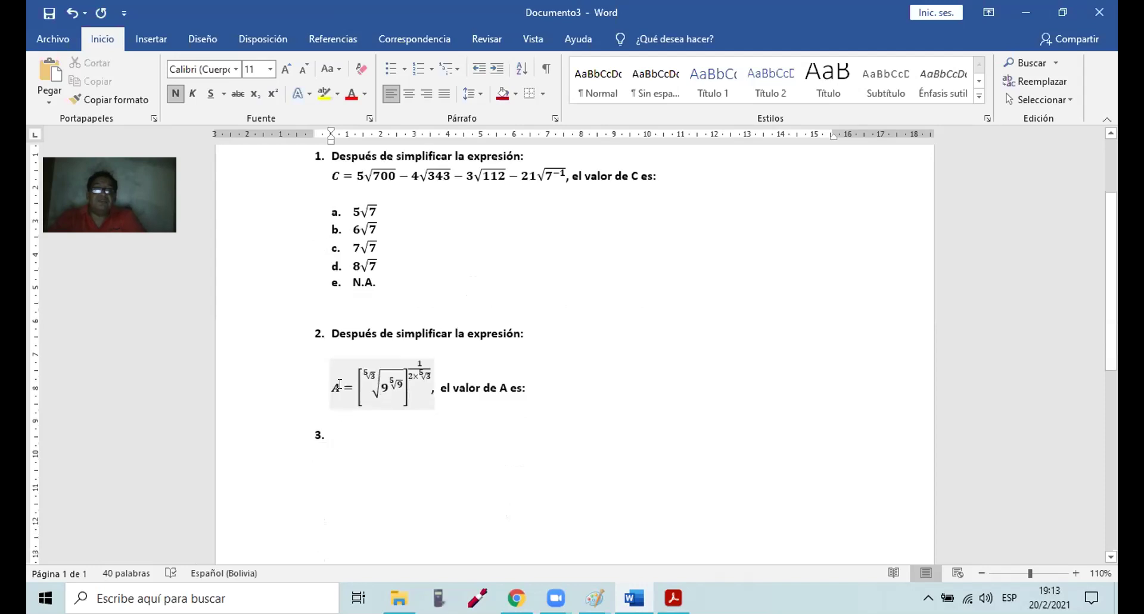
- Enlarge the equation for A to font size 18
{"action": "left_click", "coordinate": [391, 385]}
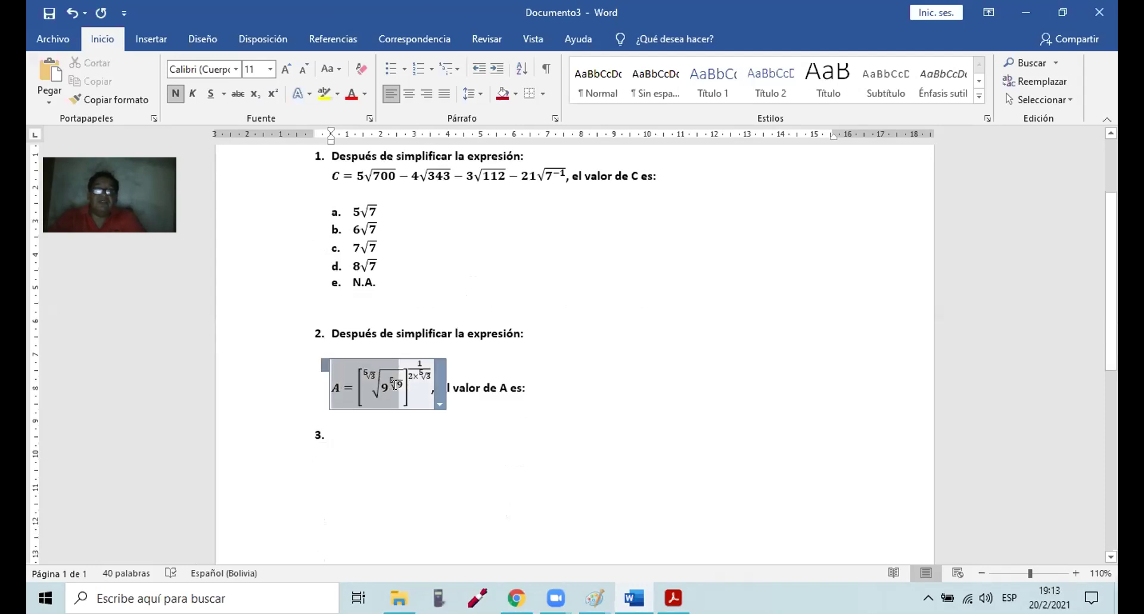
{"action": "left_click", "coordinate": [277, 69]}
{"action": "left_click", "coordinate": [278, 69]}
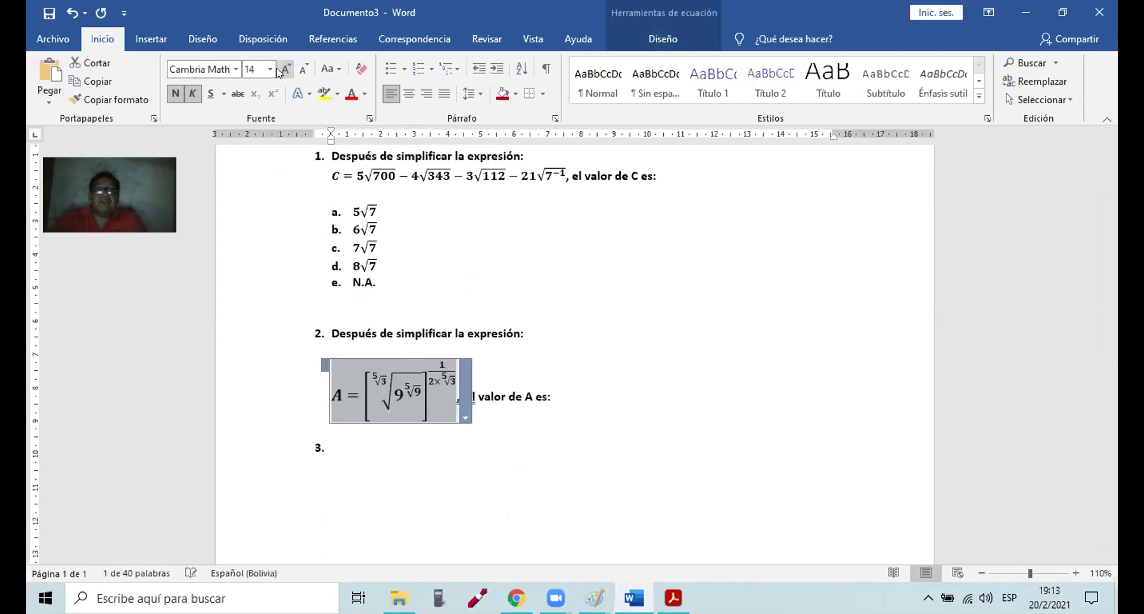
{"action": "left_click", "coordinate": [277, 69]}
{"action": "left_click", "coordinate": [278, 69]}
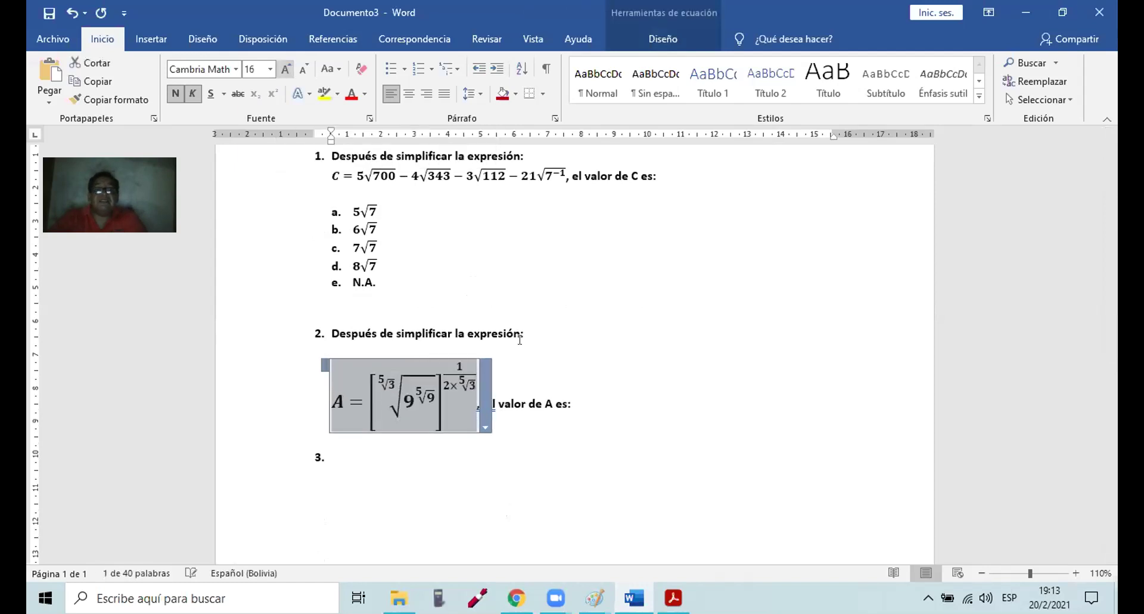
{"action": "left_click", "coordinate": [623, 427]}
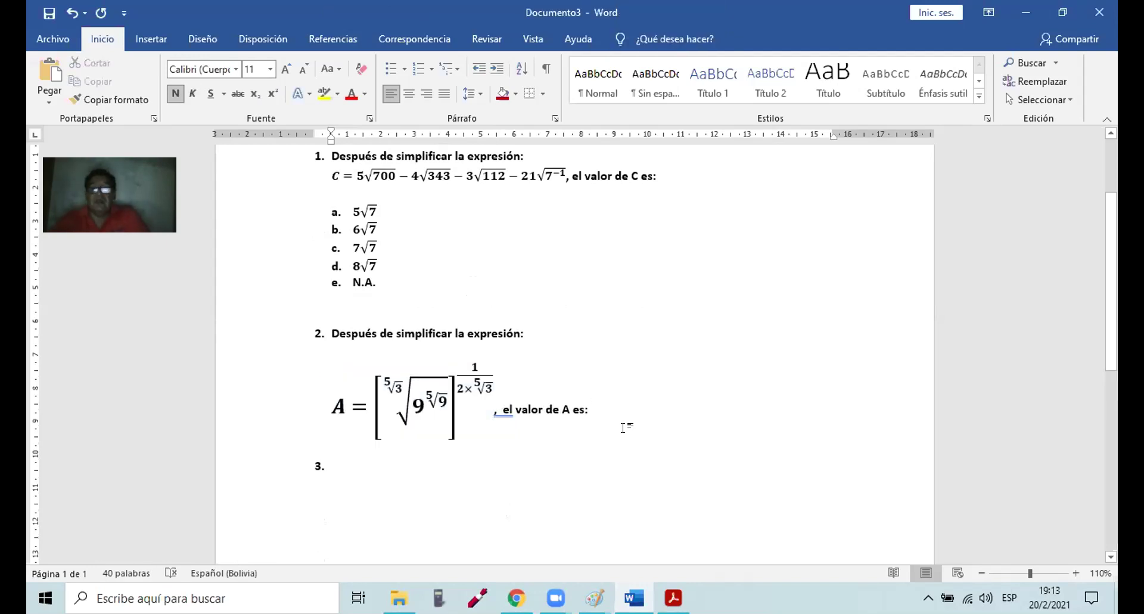
- Start question 2's answer options with a. 0, correcting a mistyped 9
{"action": "key", "text": "Return"}
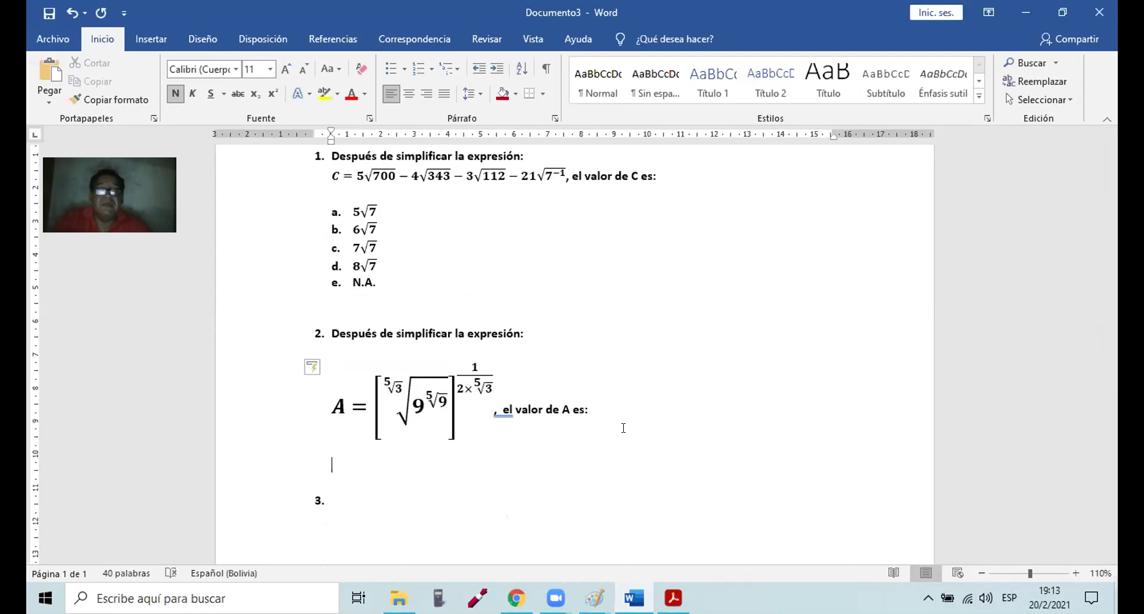
{"action": "key", "text": "alt+Tab"}
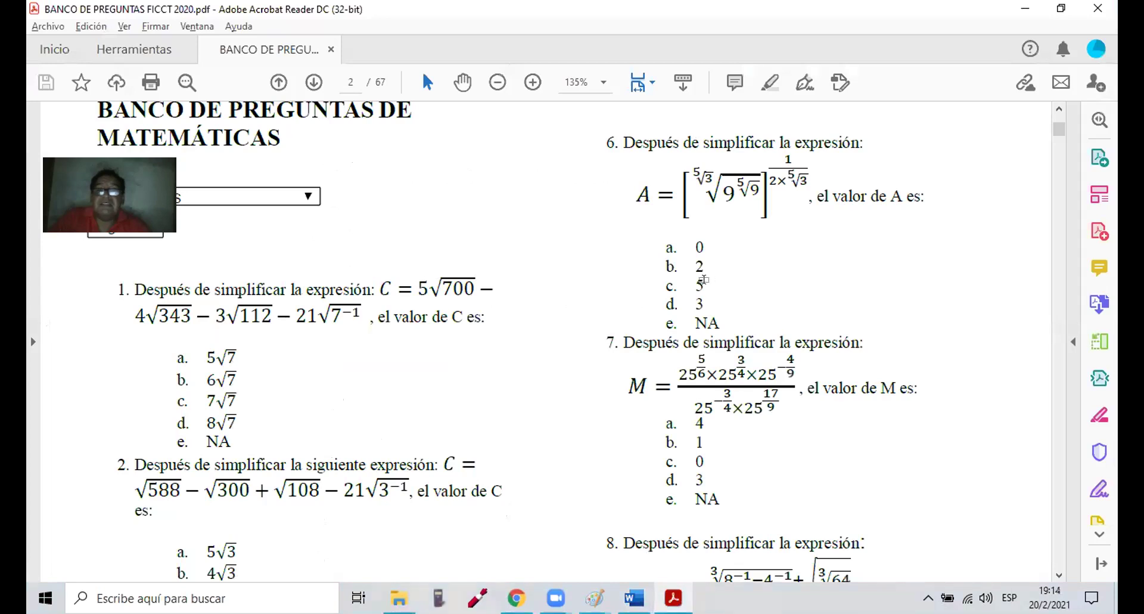
{"action": "key", "text": "alt+Tab"}
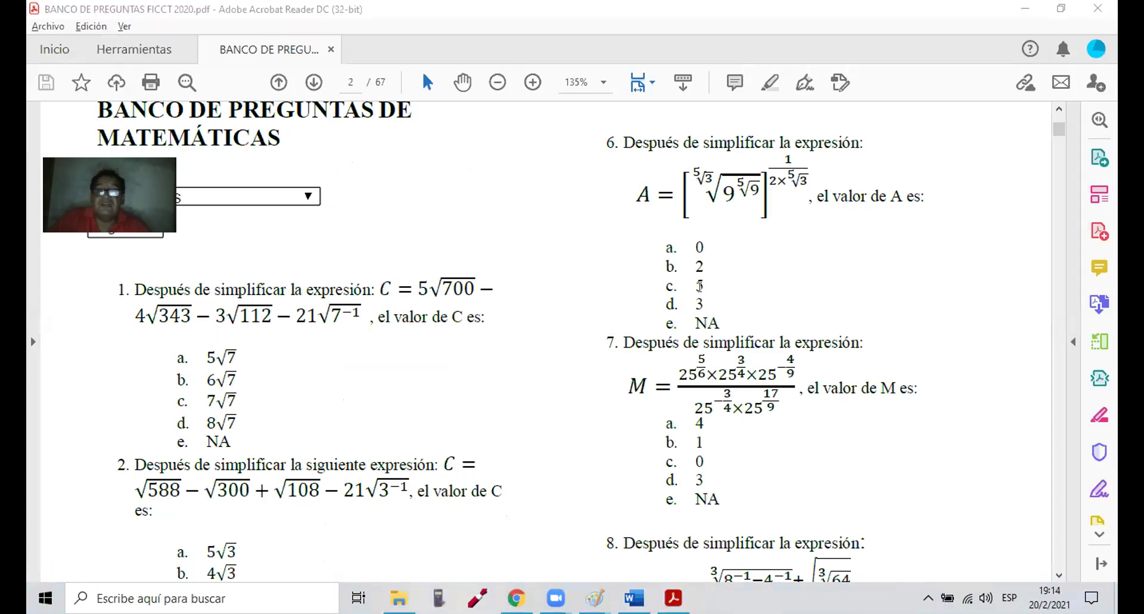
{"action": "type", "text": "a. 9"}
{"action": "key", "text": "Return"}
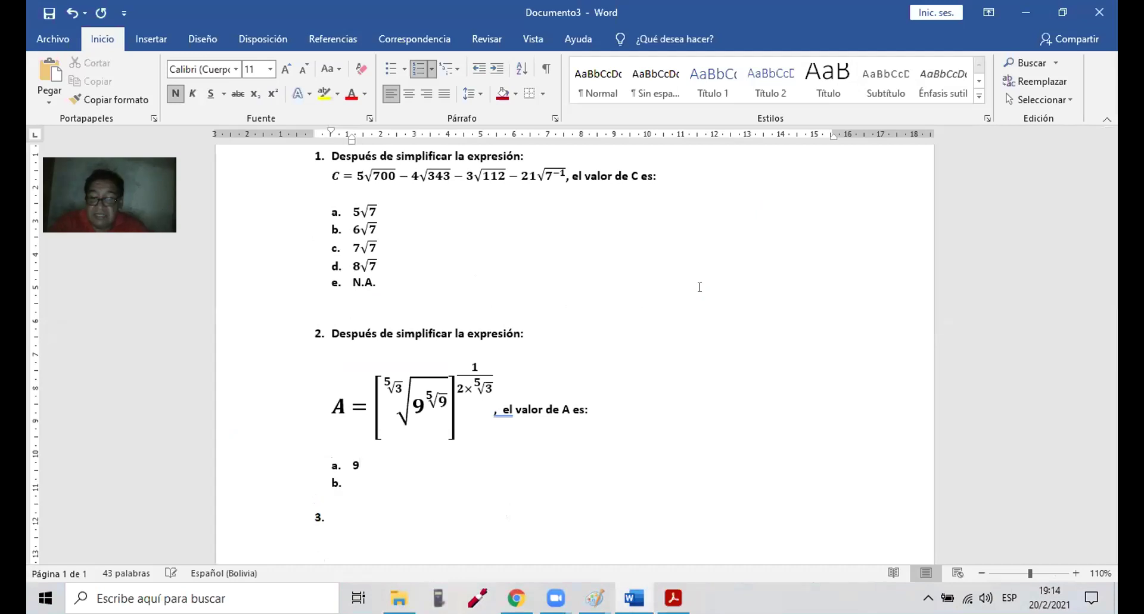
{"action": "key", "text": "Delete"}
{"action": "type", "text": "0"}
{"action": "key", "text": "Down"}
- Enter the remaining options b. 2, c. 5, d. 3 and e. N.A
{"action": "type", "text": "2"}
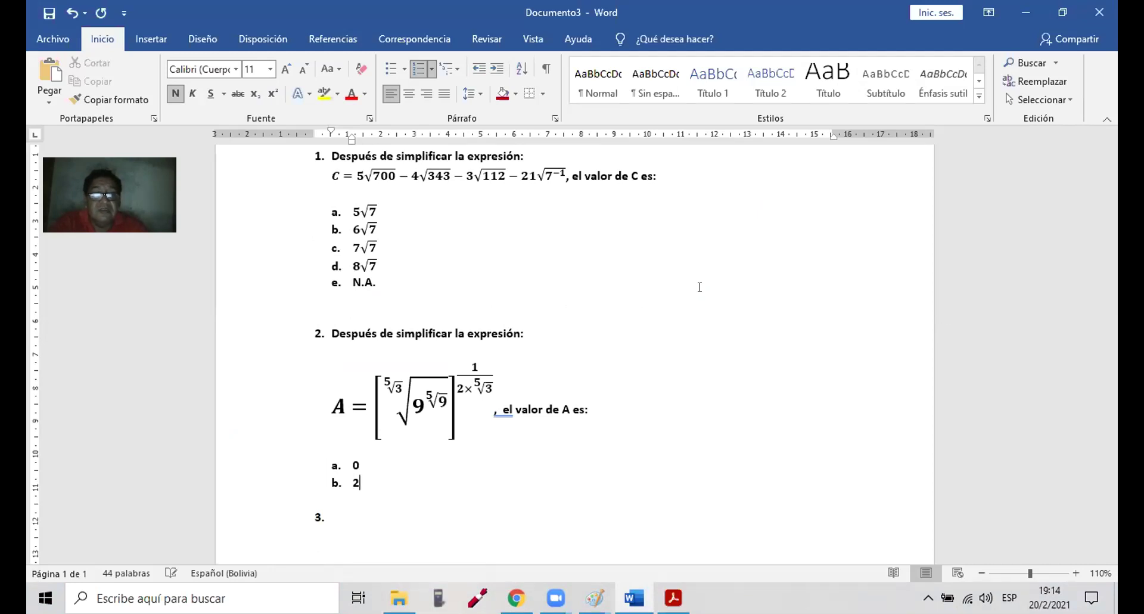
{"action": "key", "text": "alt+Tab"}
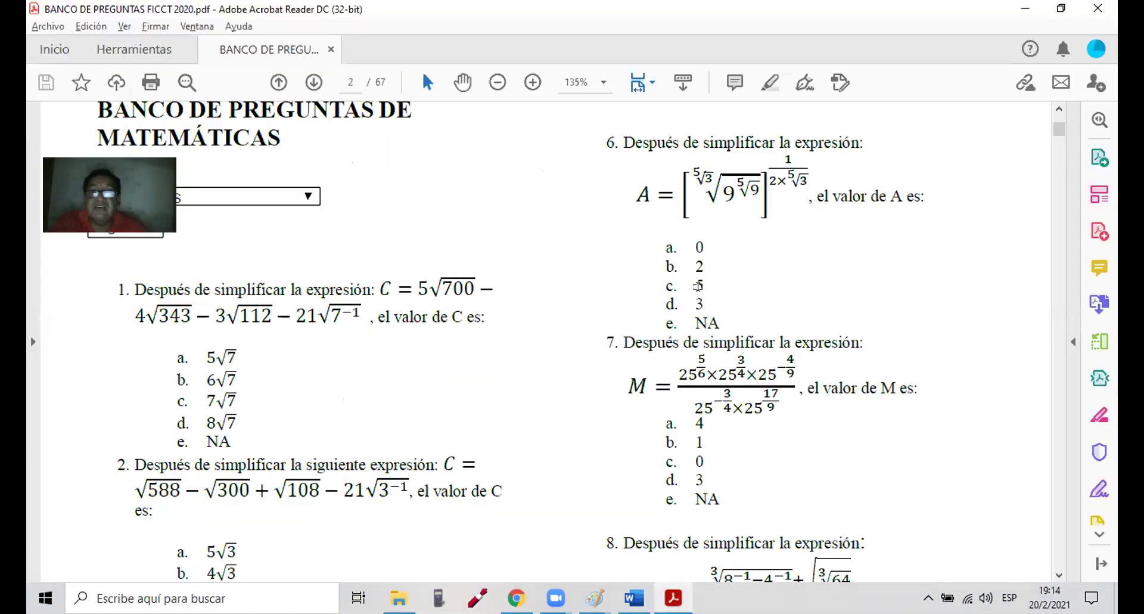
{"action": "key", "text": "alt+Tab"}
{"action": "type", "text": "5"}
{"action": "key", "text": "Return"}
{"action": "type", "text": "3"}
{"action": "key", "text": "Return"}
{"action": "type", "text": "N.A."}
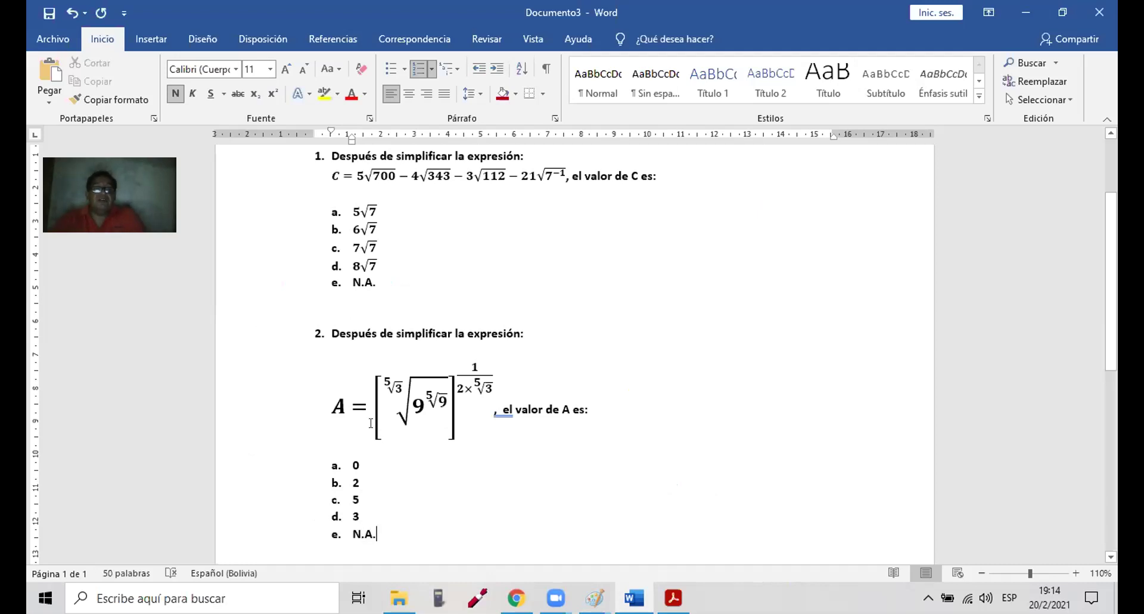
{"action": "key", "text": "Return"}
{"action": "key", "text": "Return"}
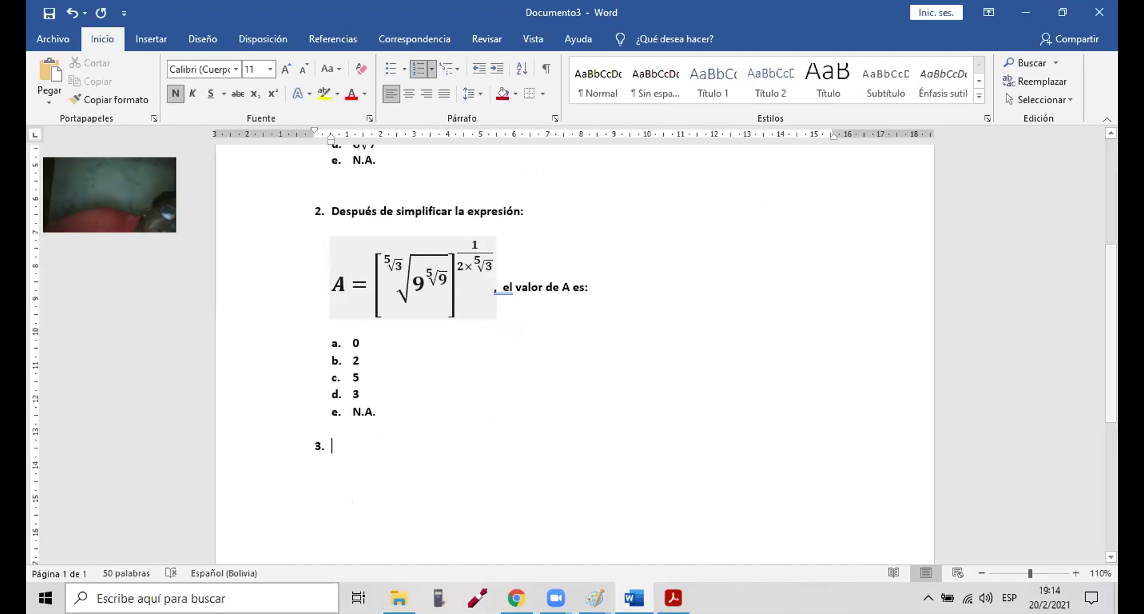
- Delete the extra space between ',' and 'el' in the text after question 2's equation
{"action": "left_click", "coordinate": [504, 279]}
{"action": "left_click", "coordinate": [529, 286]}
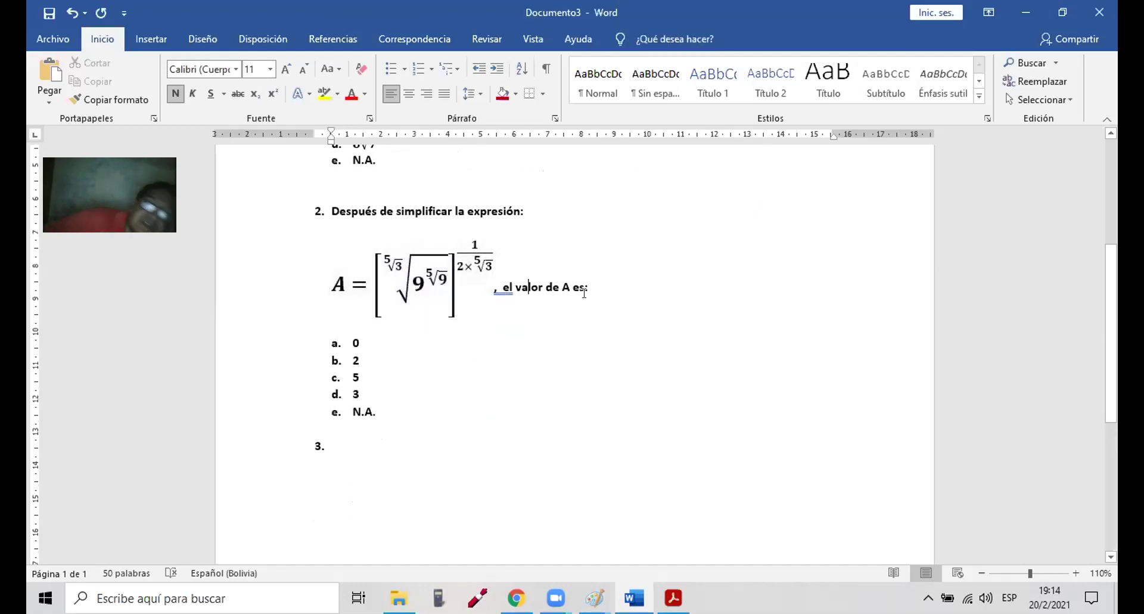
{"action": "key", "text": "Left"}
{"action": "key", "text": "Left"}
{"action": "key", "text": "Left"}
{"action": "key", "text": "Left"}
{"action": "key", "text": "Left"}
{"action": "key", "text": "Left"}
{"action": "key", "text": "Left"}
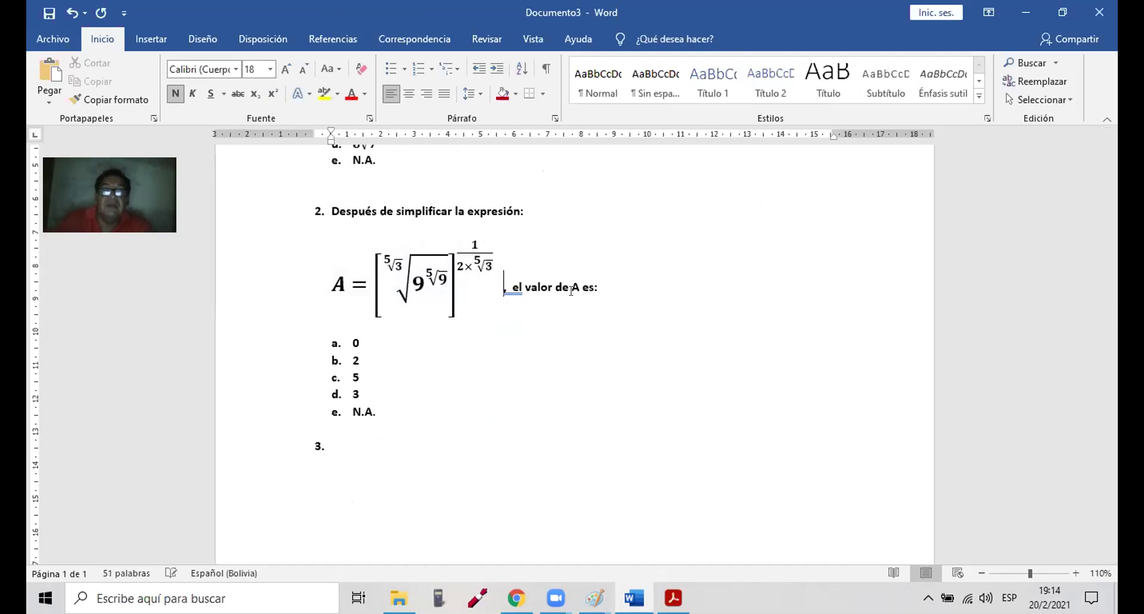
{"action": "left_click", "coordinate": [550, 304]}
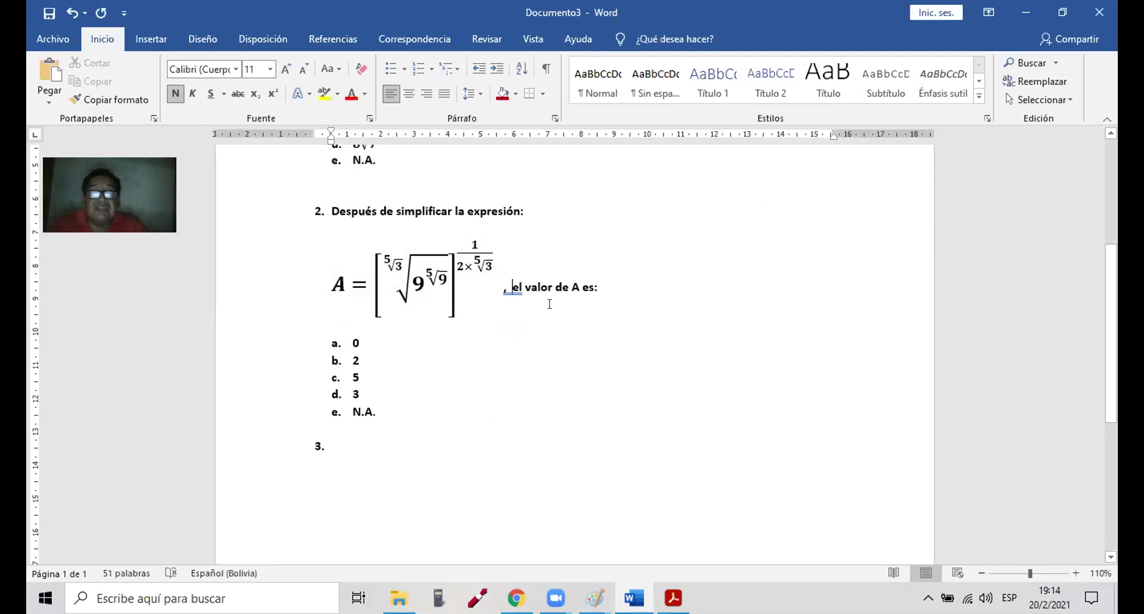
{"action": "key", "text": "BackSpace"}
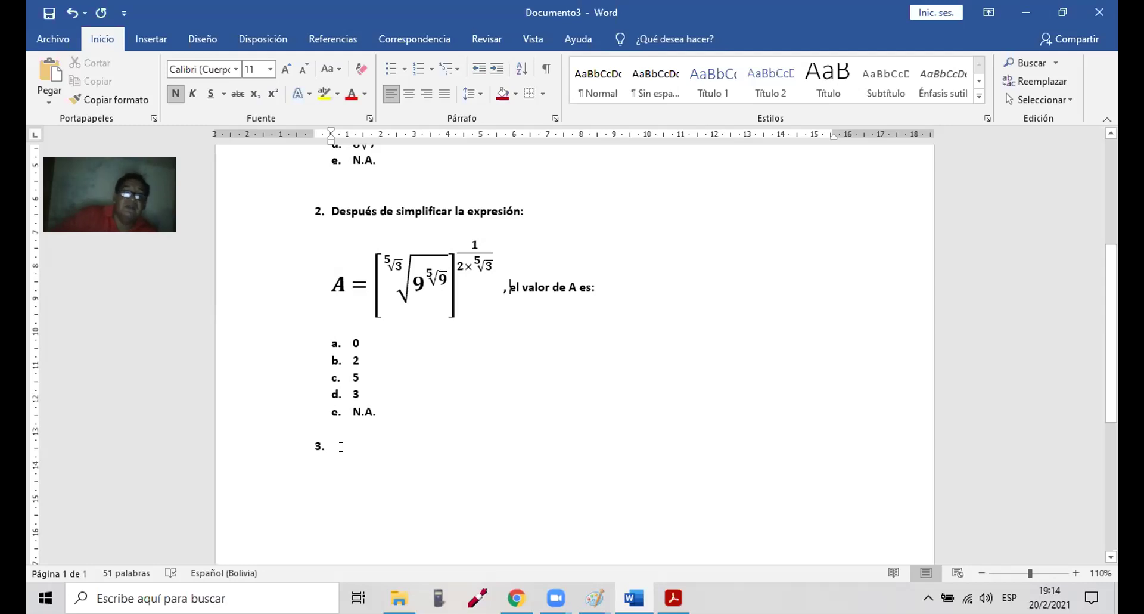
{"action": "left_click", "coordinate": [492, 287]}
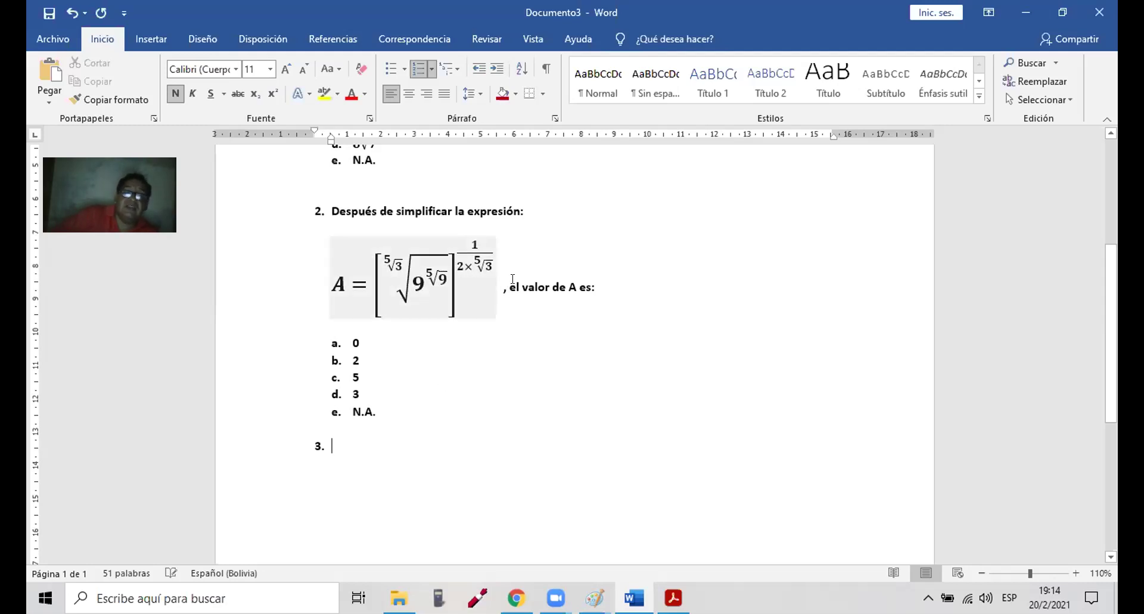
{"action": "left_click", "coordinate": [510, 281]}
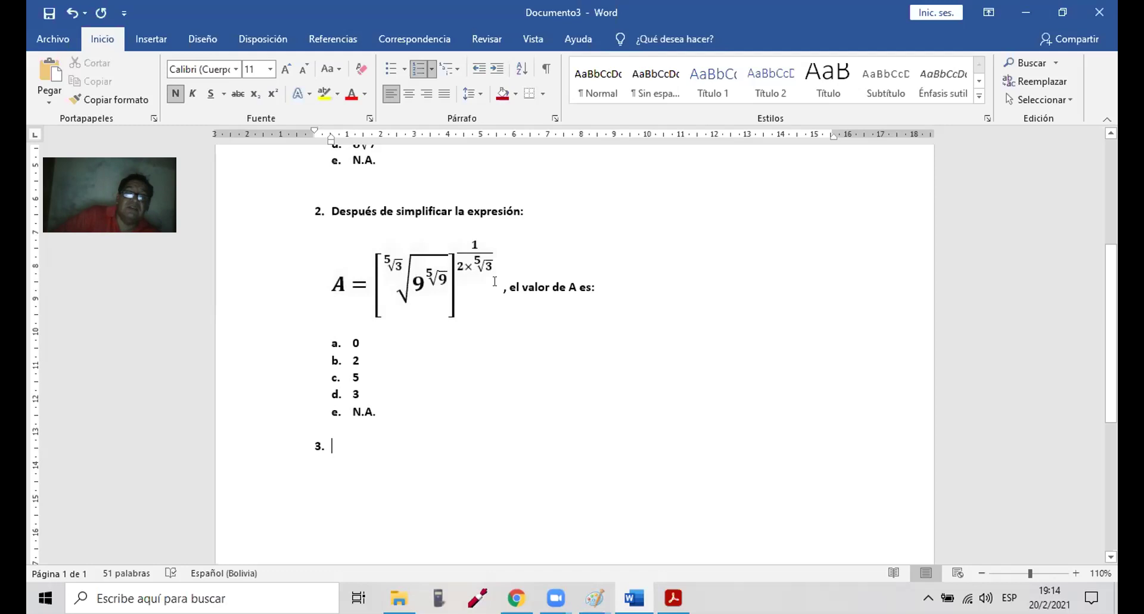
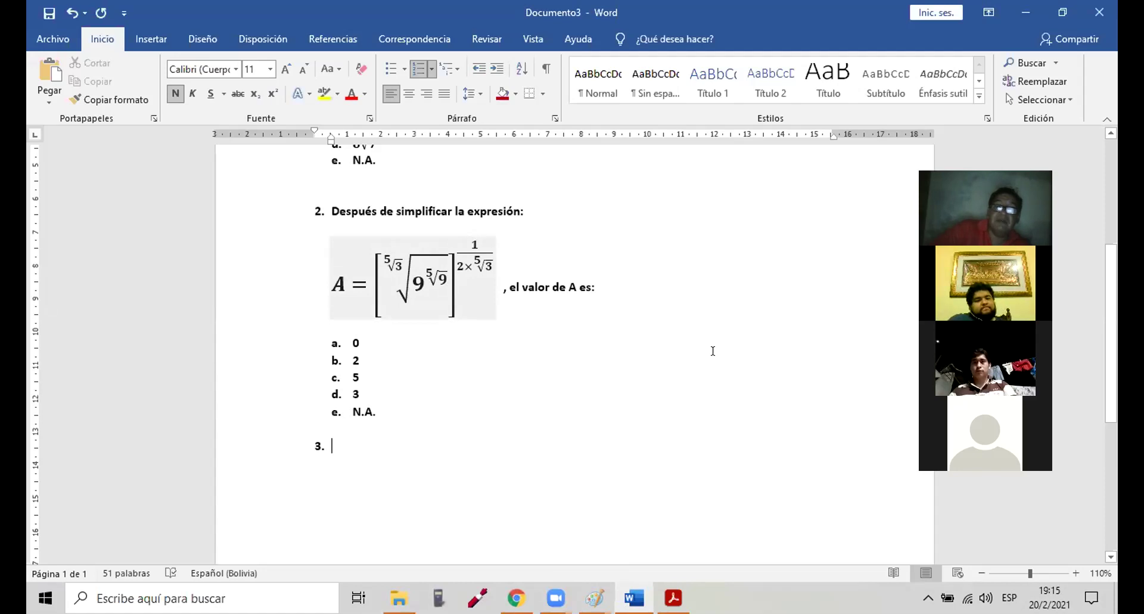
- Scroll the question bank PDF to page 18, with radical questions 194–202
{"action": "key", "text": "alt+Tab"}
{"action": "scroll", "coordinate": [803, 312], "scroll_direction": "down", "scroll_amount": 4}
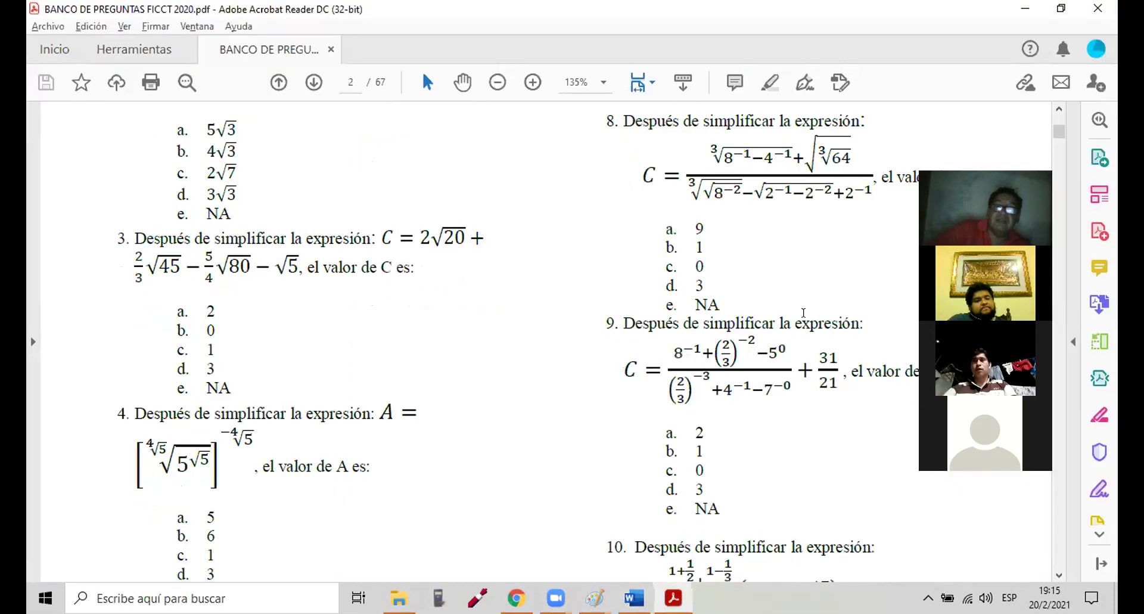
{"action": "scroll", "coordinate": [803, 312], "scroll_direction": "down", "scroll_amount": 5}
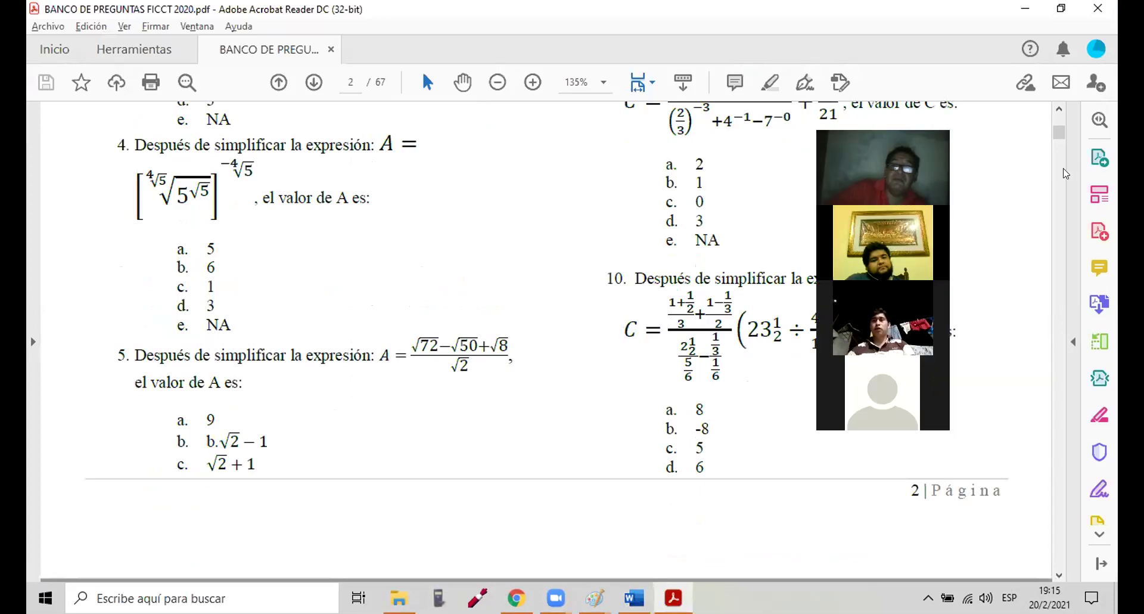
{"action": "left_click_drag", "start_coordinate": [1066, 224], "coordinate": [1067, 246]}
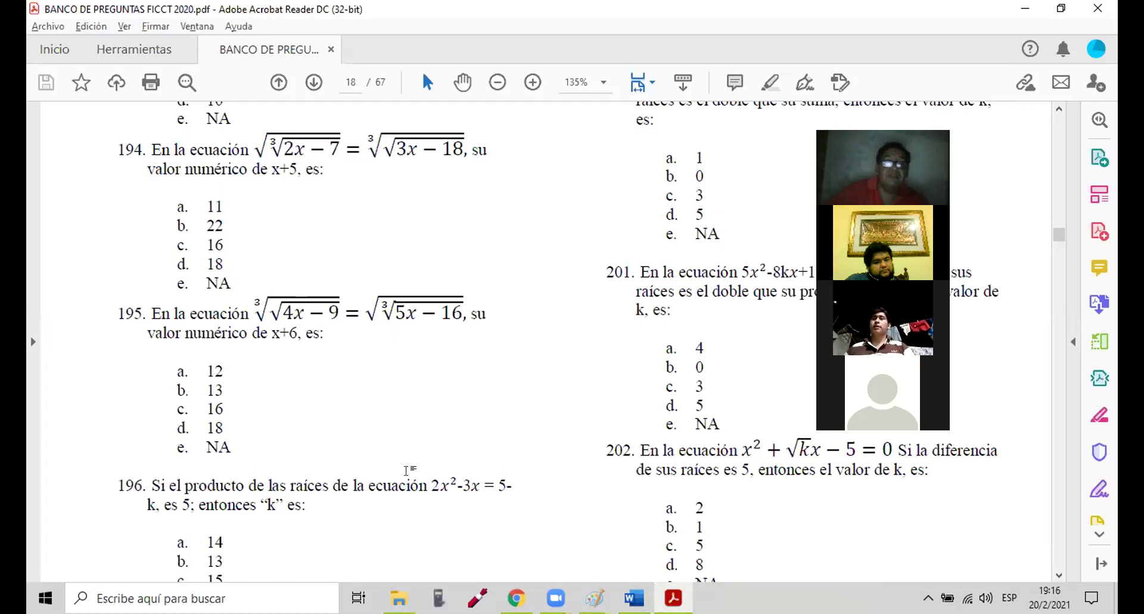
- Type 'En la ecuación' for question 3 and insert an empty equation after it
{"action": "key", "text": "alt+Tab"}
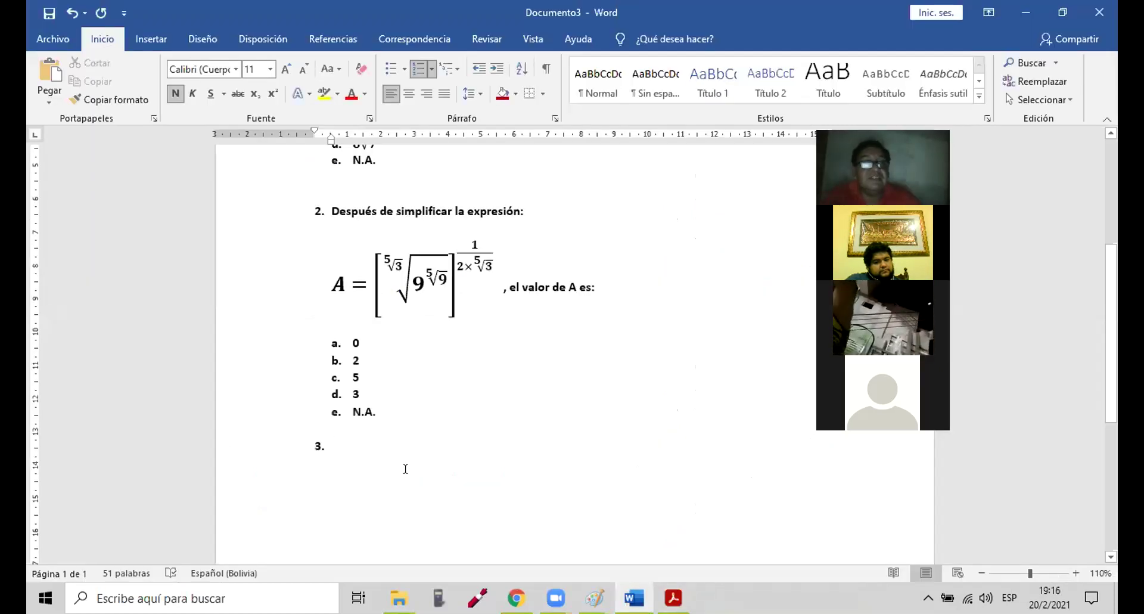
{"action": "key", "text": "alt+Tab"}
{"action": "key", "text": "alt+Tab"}
{"action": "type", "text": "En la e"}
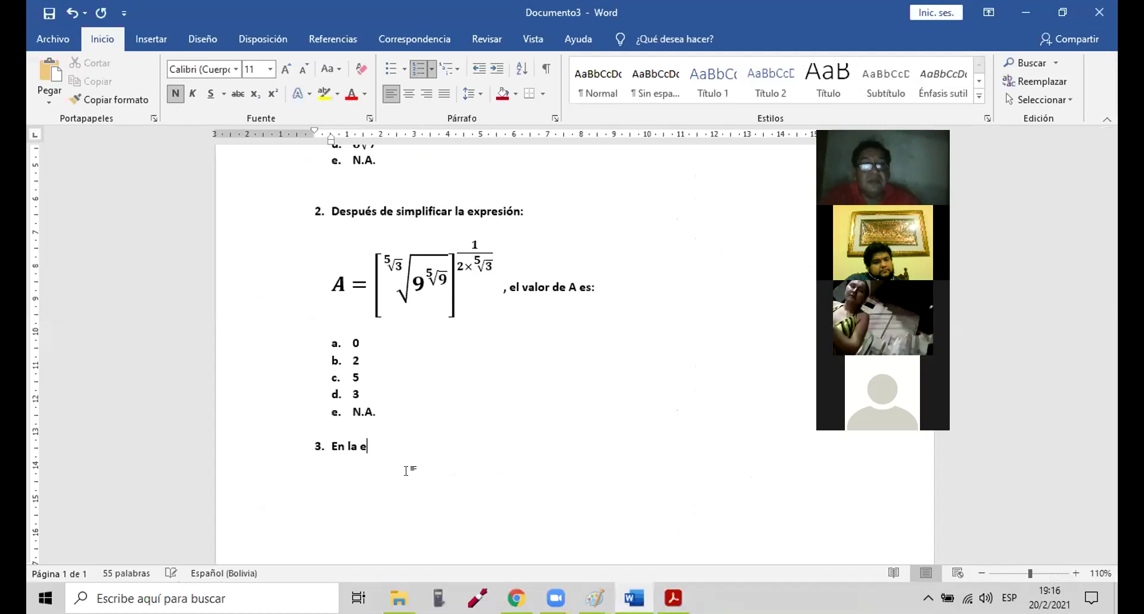
{"action": "type", "text": "cuación"}
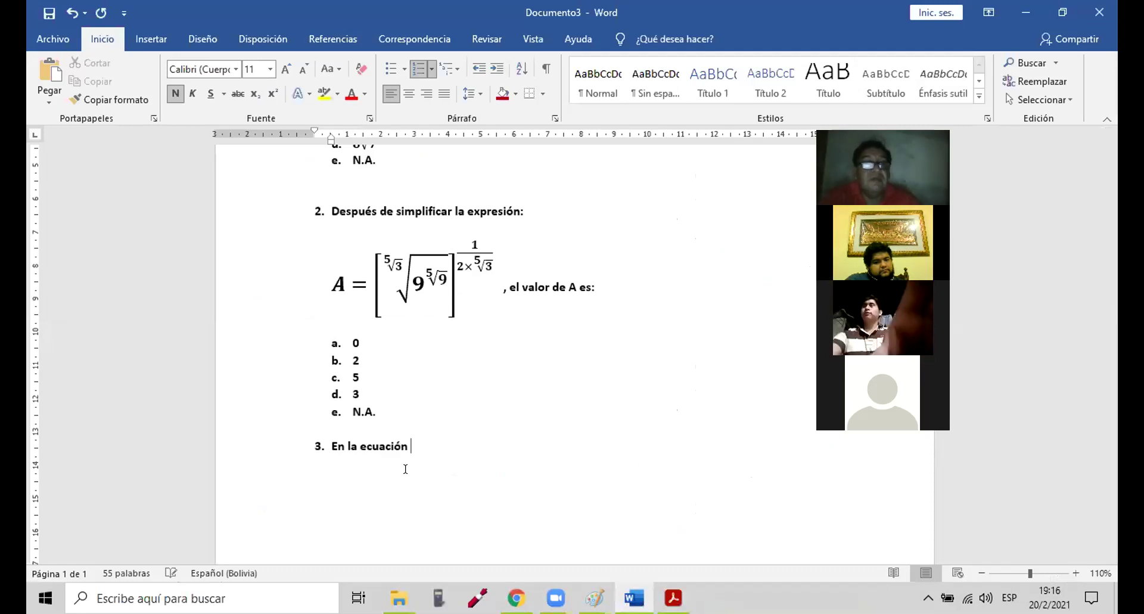
{"action": "key", "text": "alt+Tab"}
{"action": "key", "text": "alt+Tab"}
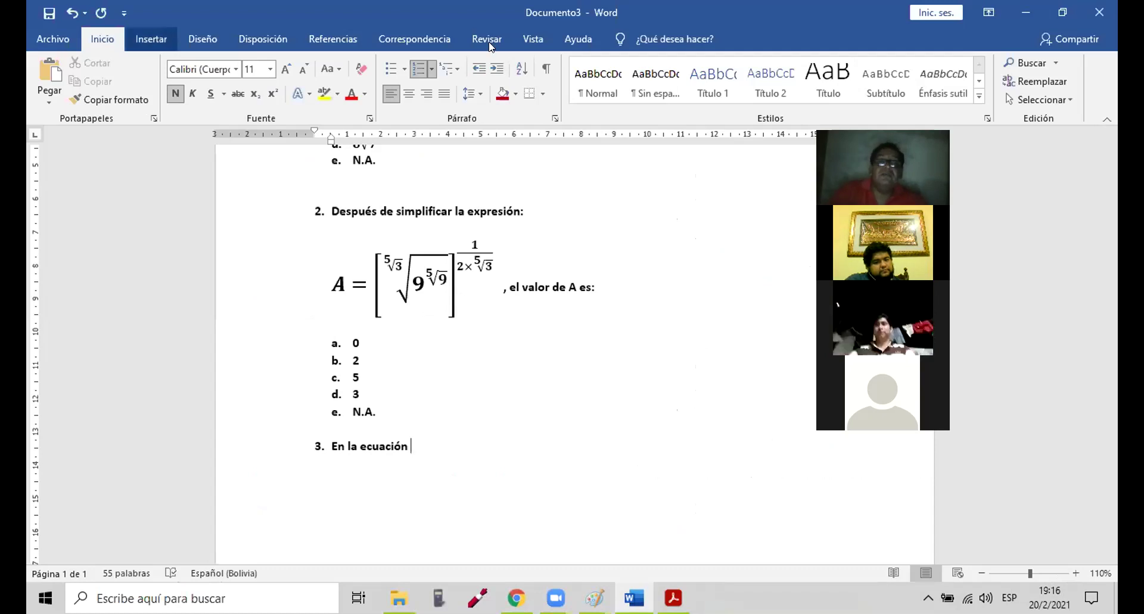
{"action": "left_click", "coordinate": [152, 38]}
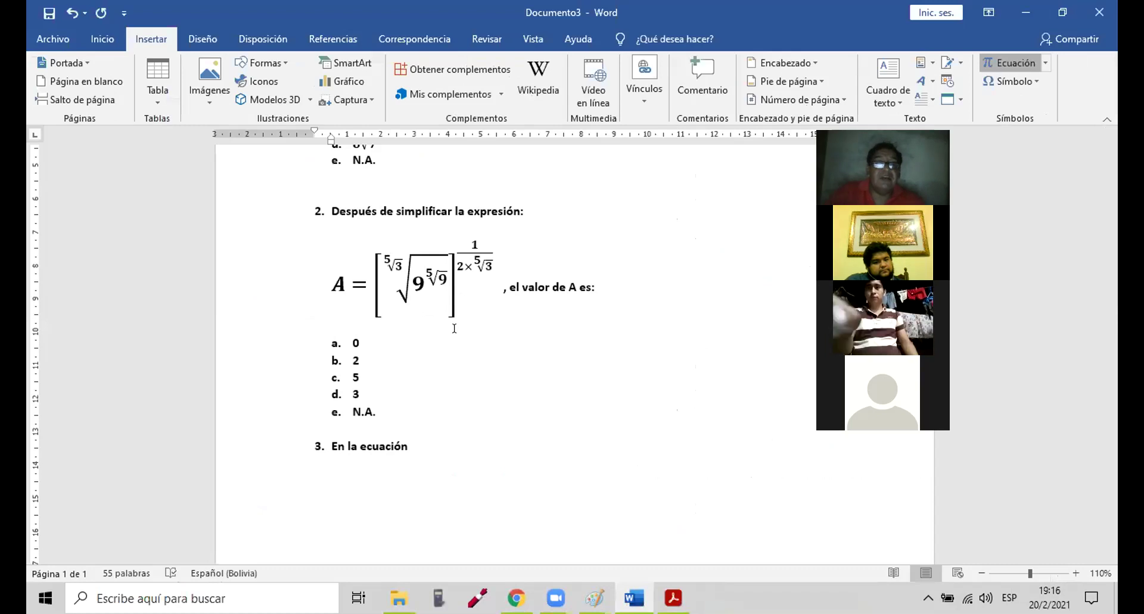
{"action": "key", "text": "alt+Tab"}
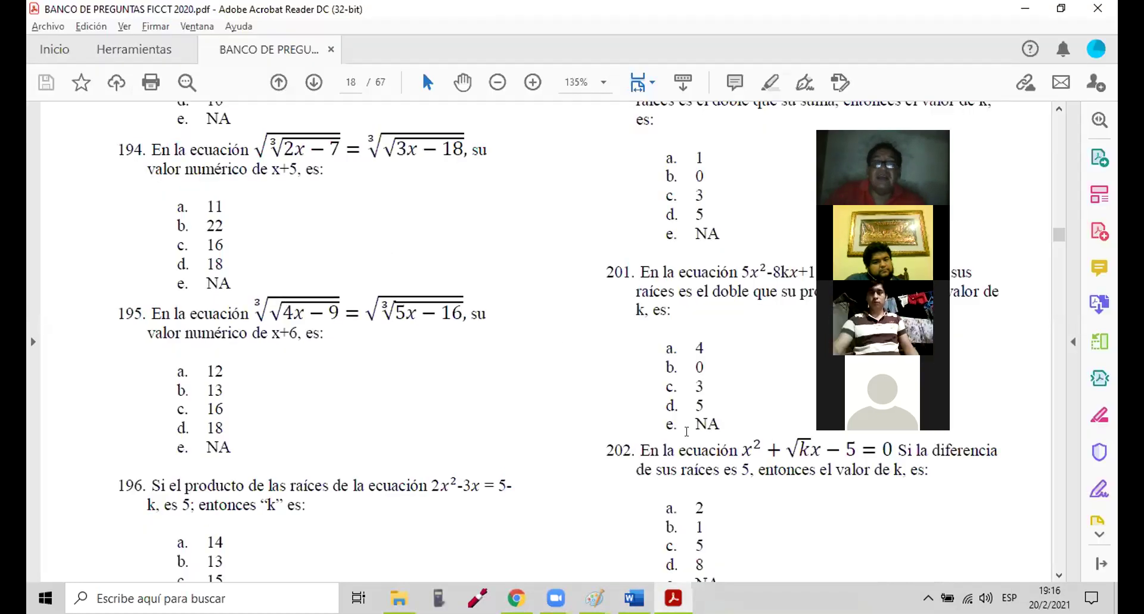
{"action": "key", "text": "alt+Tab"}
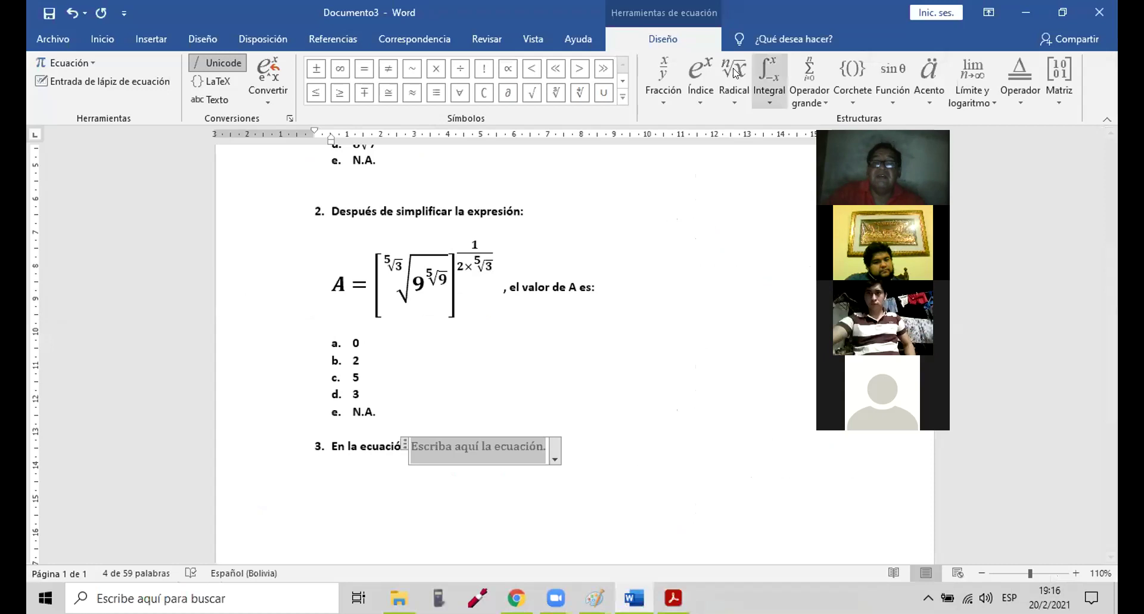
- Insert an indexed radical with a square root nested inside it
{"action": "left_click", "coordinate": [736, 74]}
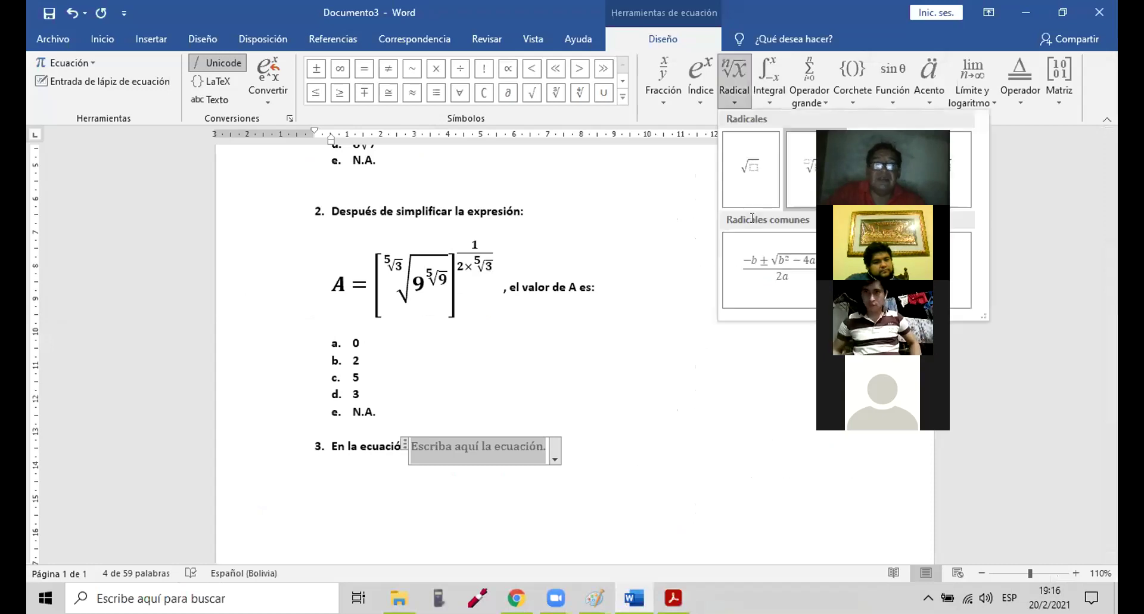
{"action": "left_click", "coordinate": [809, 163]}
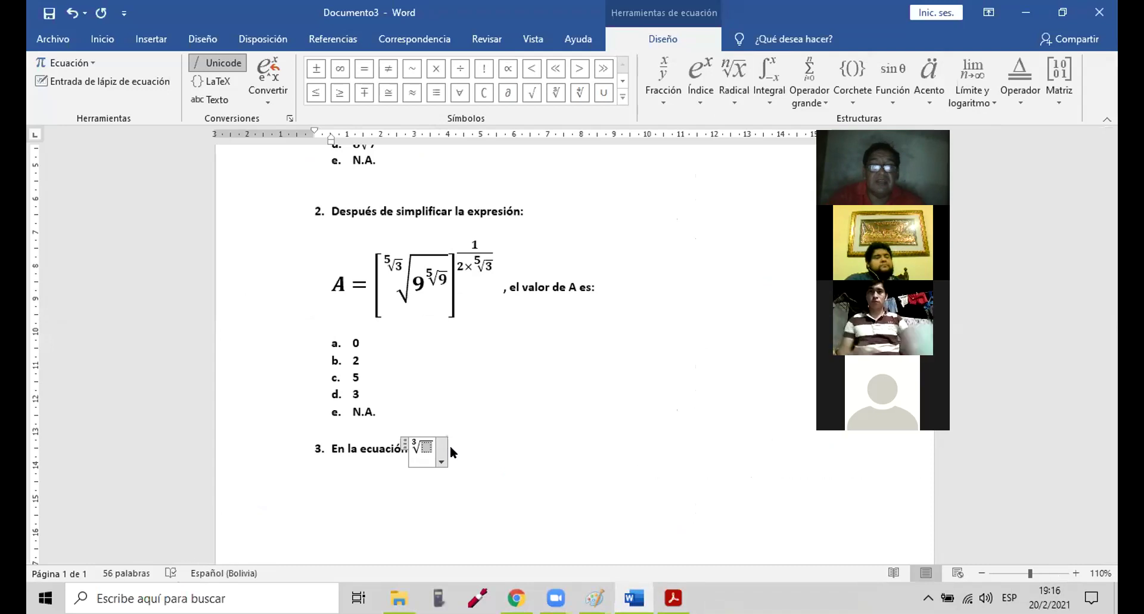
{"action": "key", "text": "alt+Tab"}
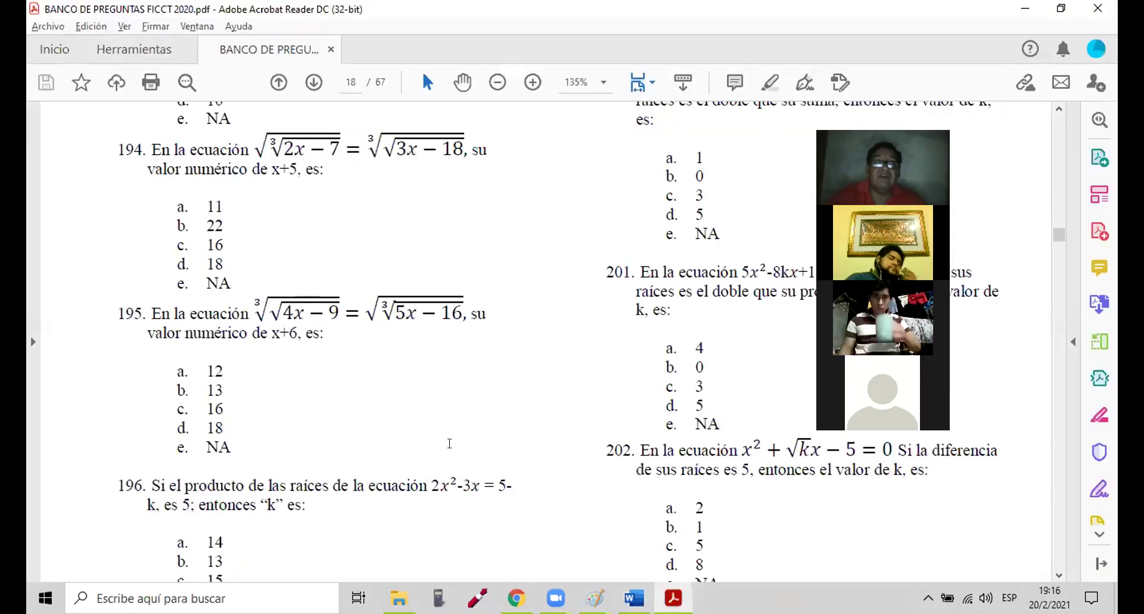
{"action": "key", "text": "alt+Tab"}
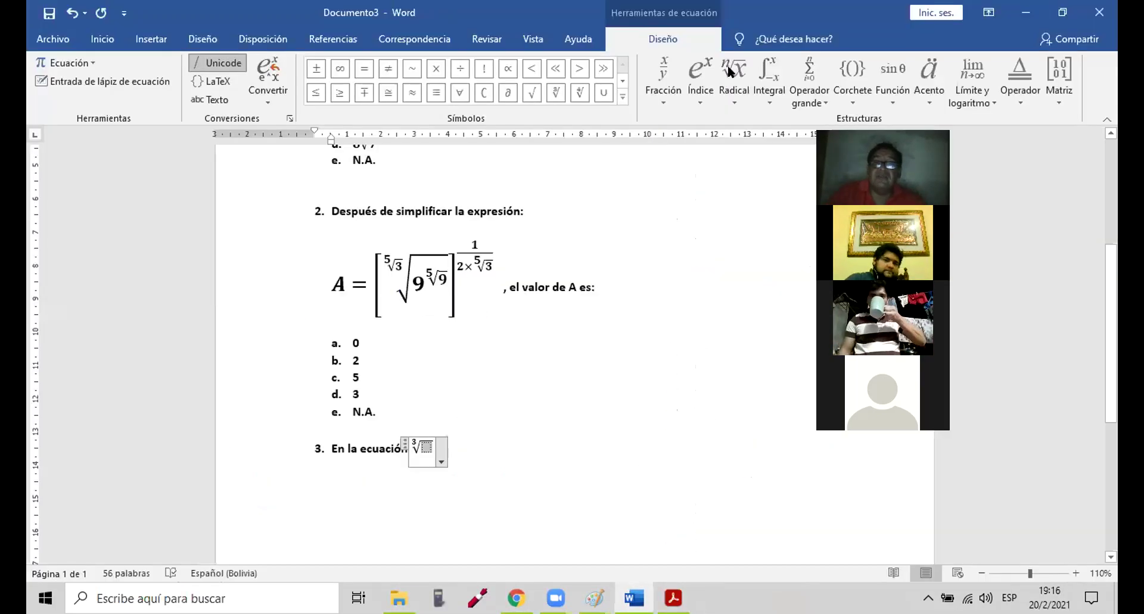
{"action": "left_click", "coordinate": [733, 82]}
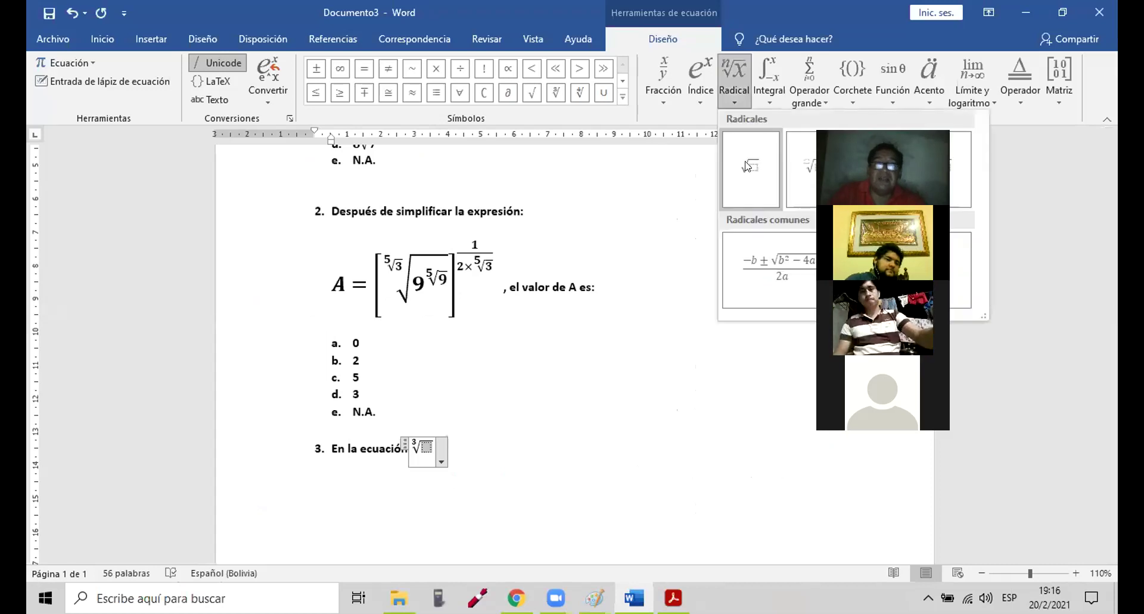
{"action": "left_click", "coordinate": [746, 167]}
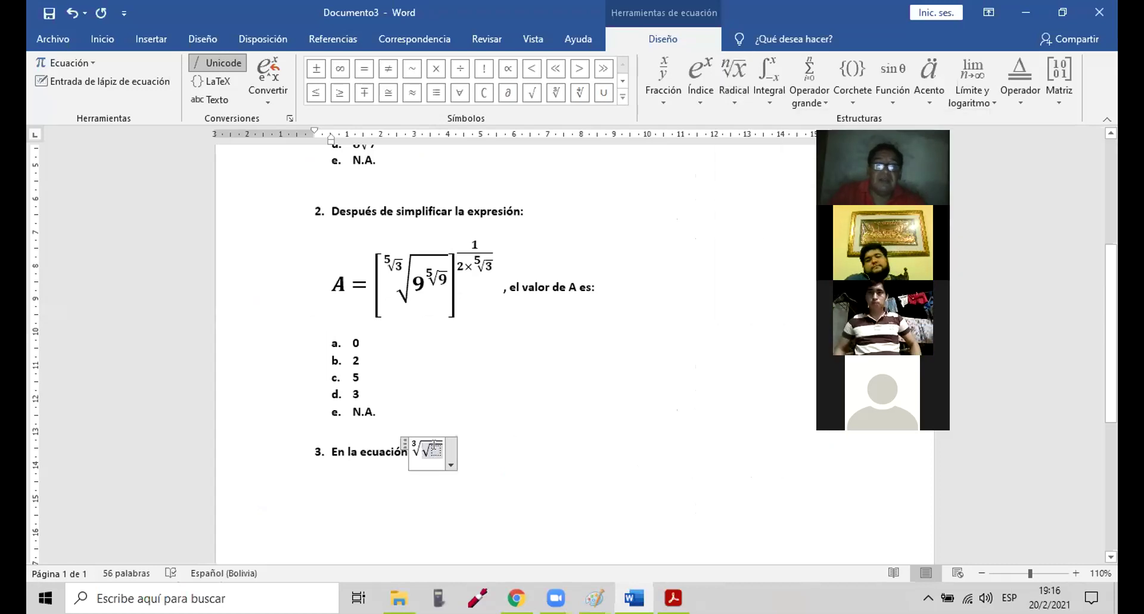
- Fill the radicand with 4x-9, add '=' and start a square root on the right
{"action": "key", "text": "alt+Tab"}
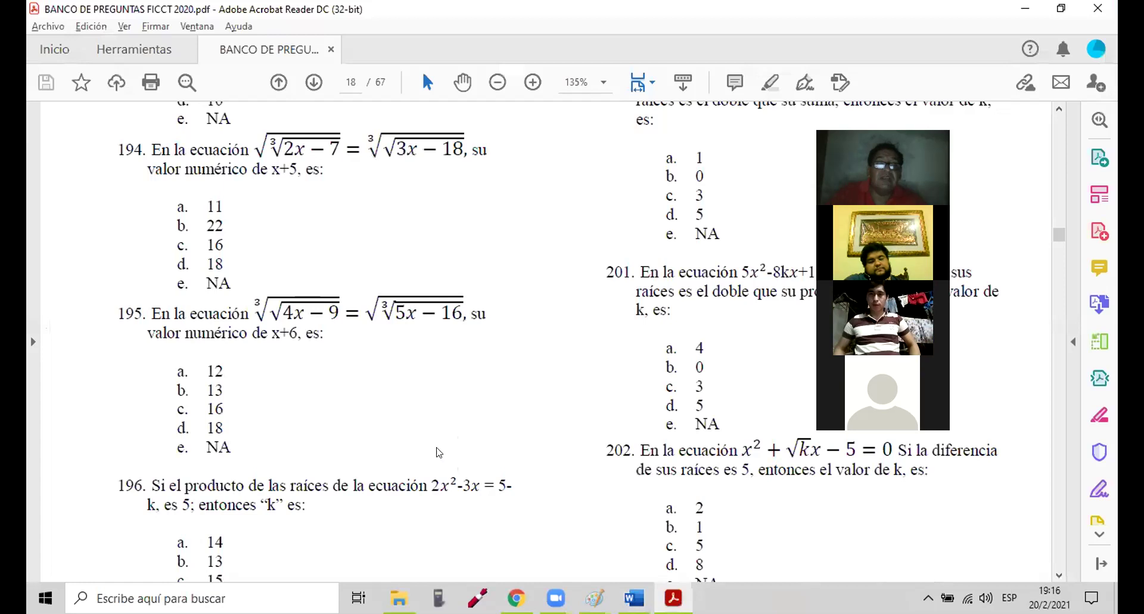
{"action": "key", "text": "alt+Tab"}
{"action": "type", "text": "4x"}
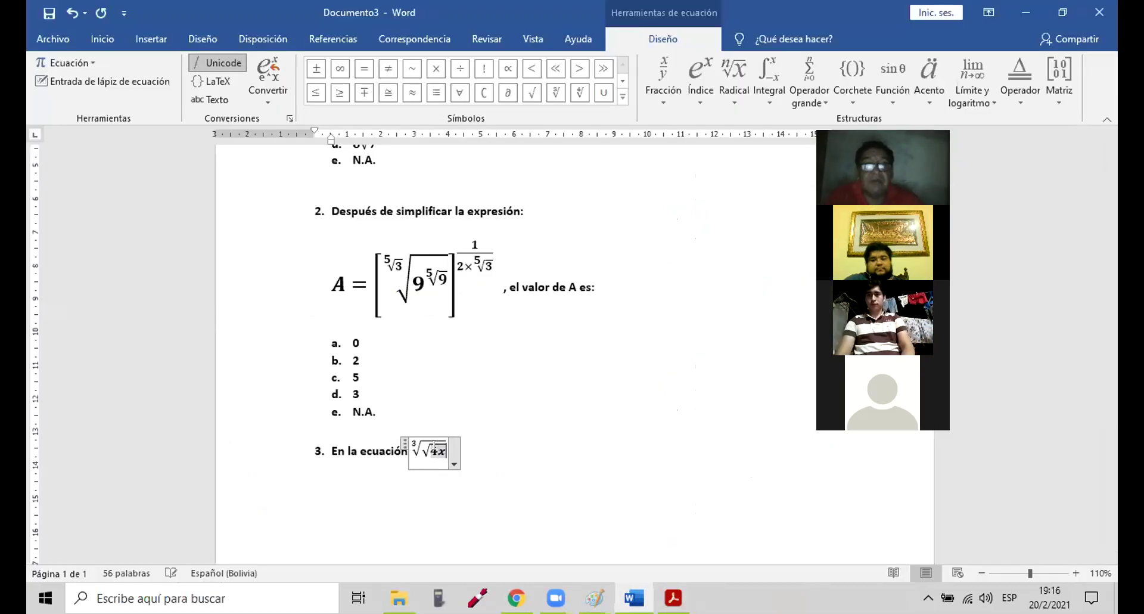
{"action": "type", "text": "-9"}
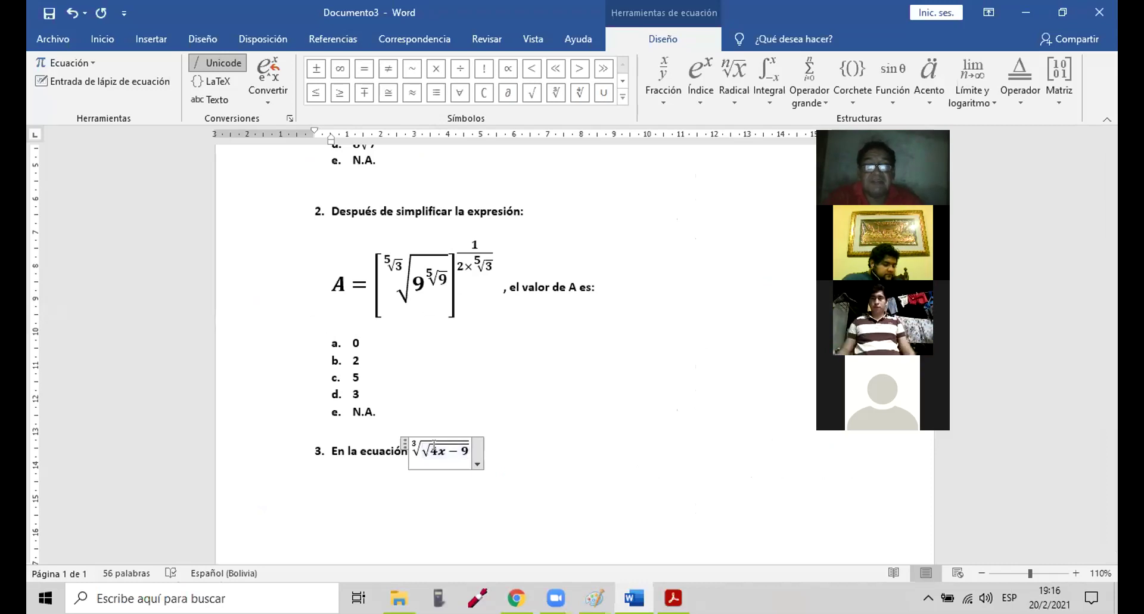
{"action": "type", "text": "="}
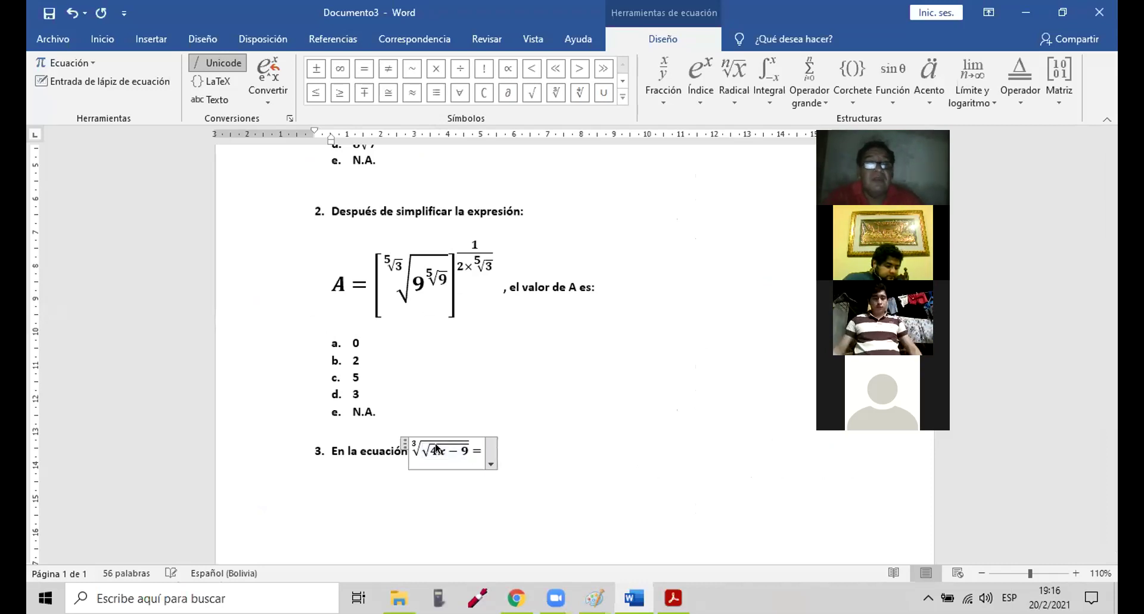
{"action": "key", "text": "alt+Tab"}
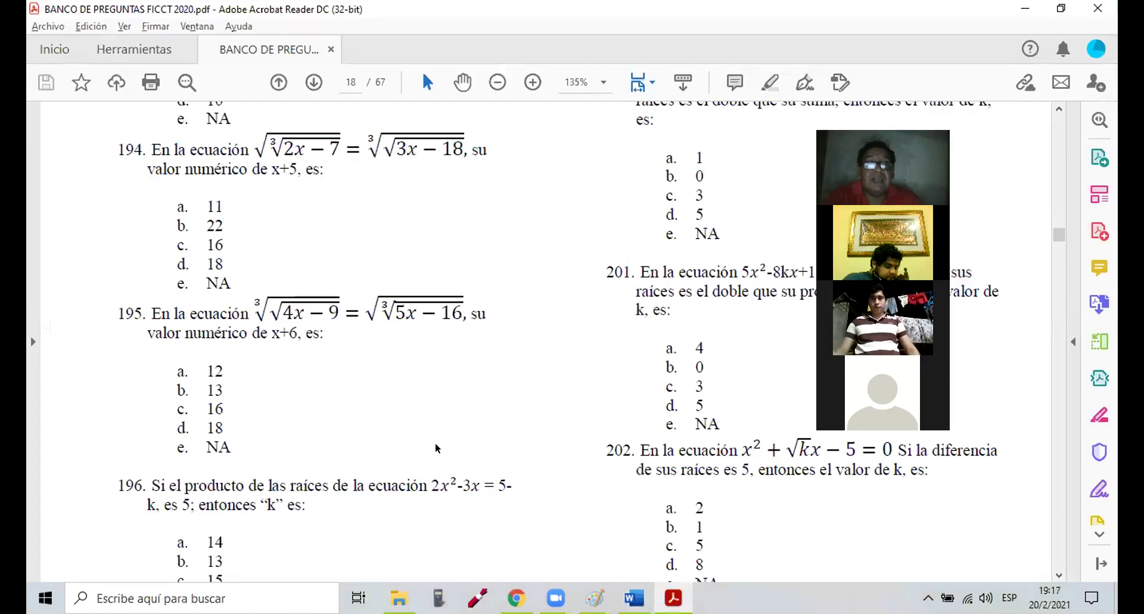
{"action": "key", "text": "alt+Tab"}
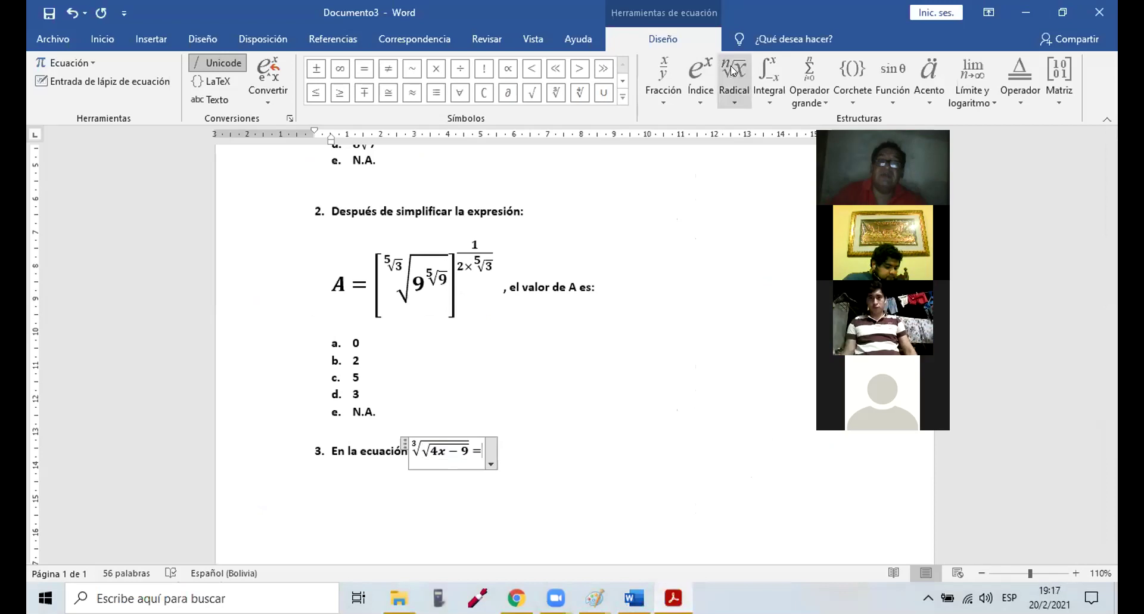
{"action": "type", "text": "\\sqrt"}
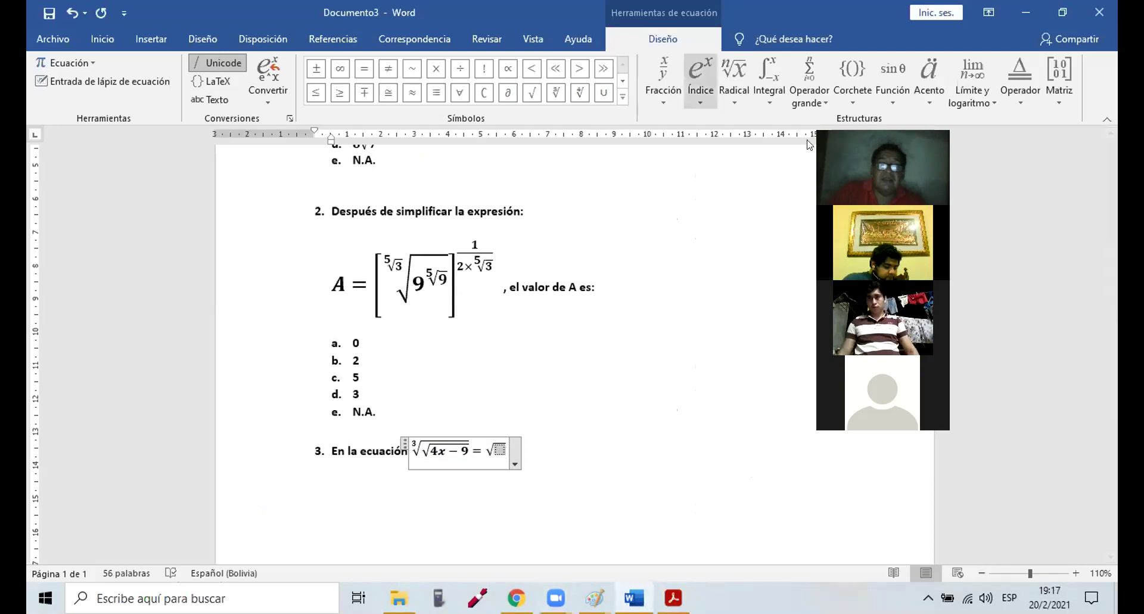
- Nest a radical with index 3 inside the right-hand square root
{"action": "left_click", "coordinate": [734, 80]}
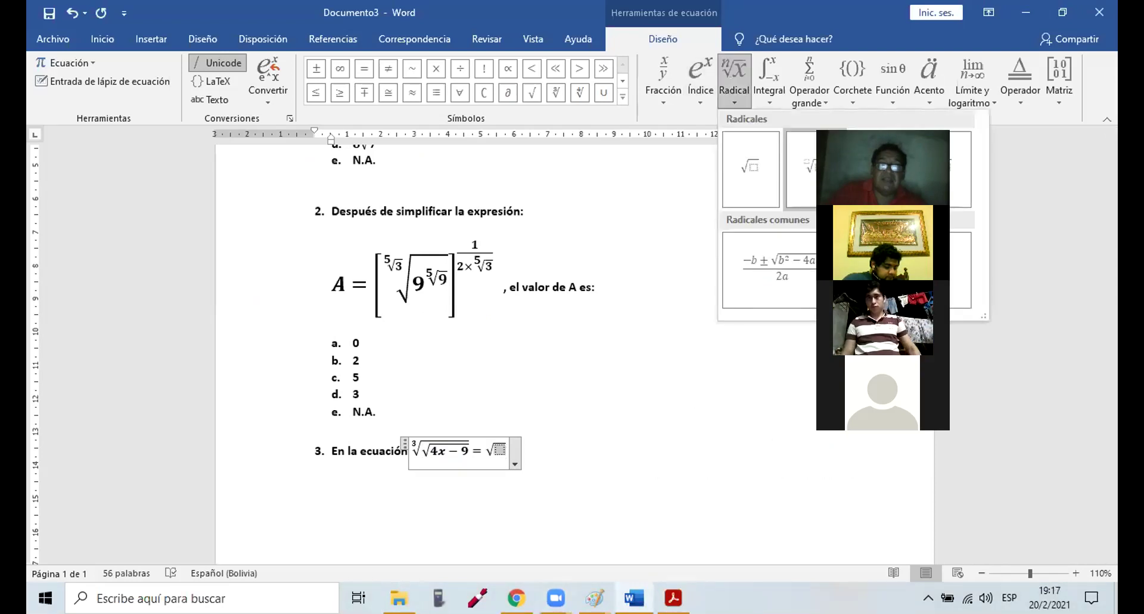
{"action": "left_click", "coordinate": [812, 169]}
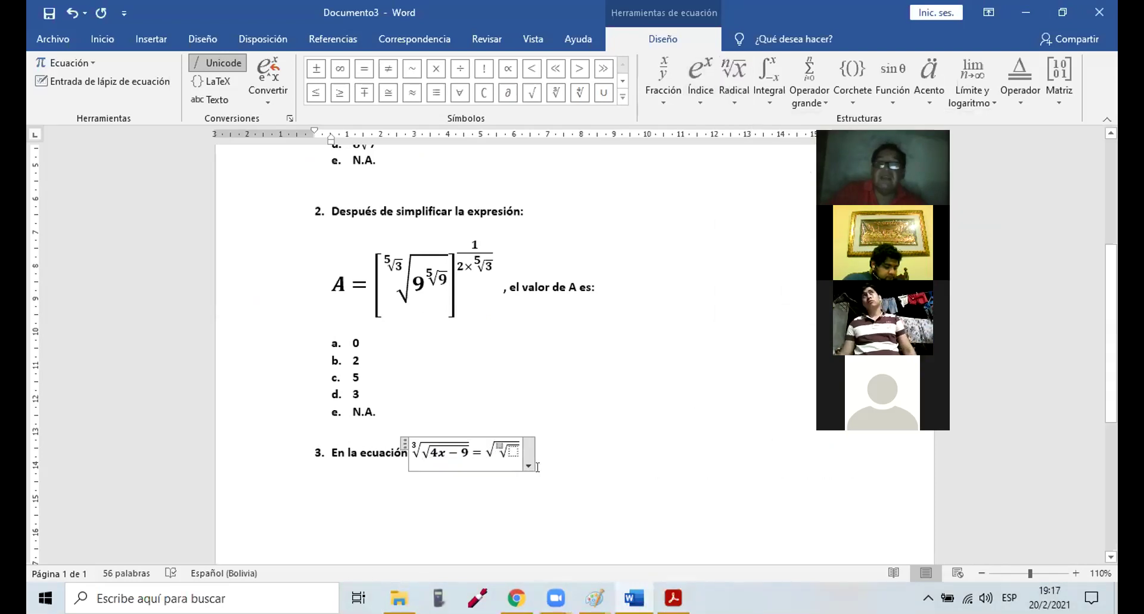
{"action": "type", "text": "3"}
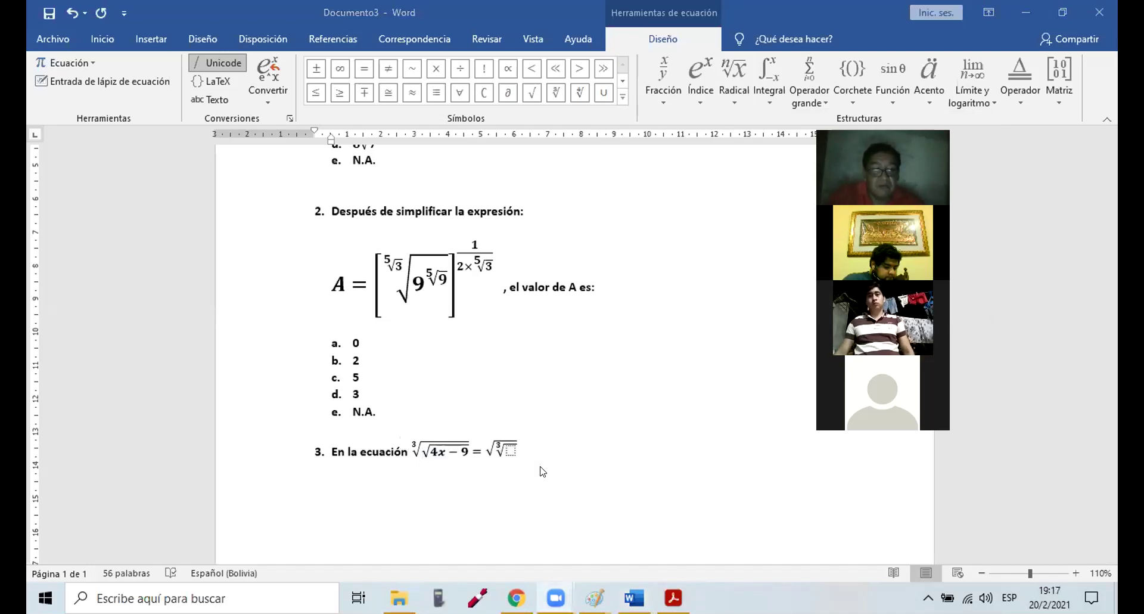
{"action": "left_click", "coordinate": [538, 466]}
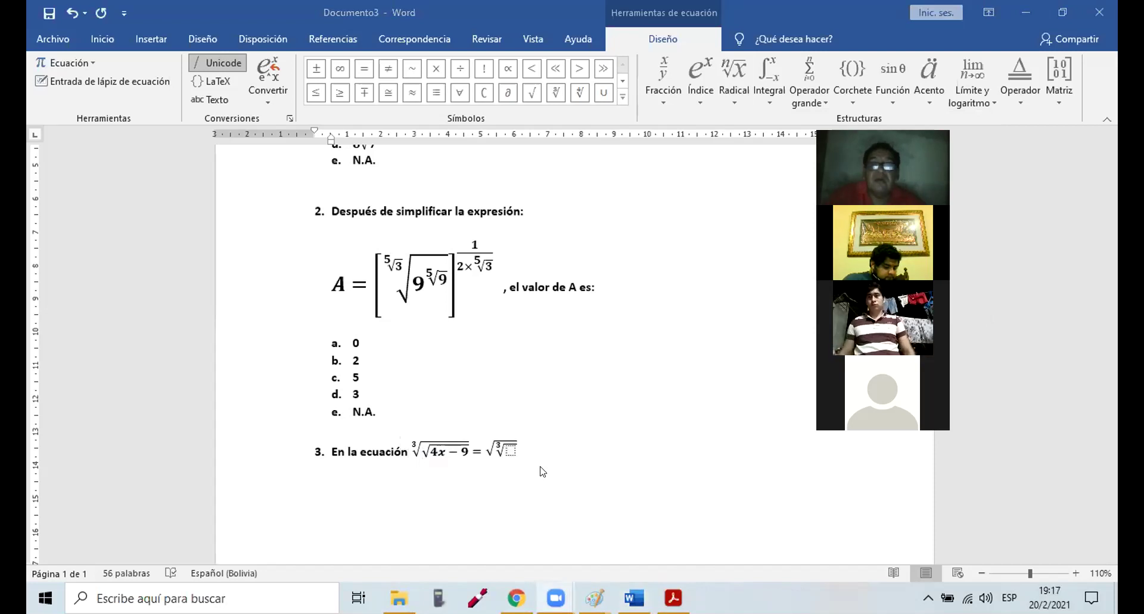
- Enter 5x − 16 under the right-hand roots, correcting 15 to 16
{"action": "key", "text": "alt+Tab"}
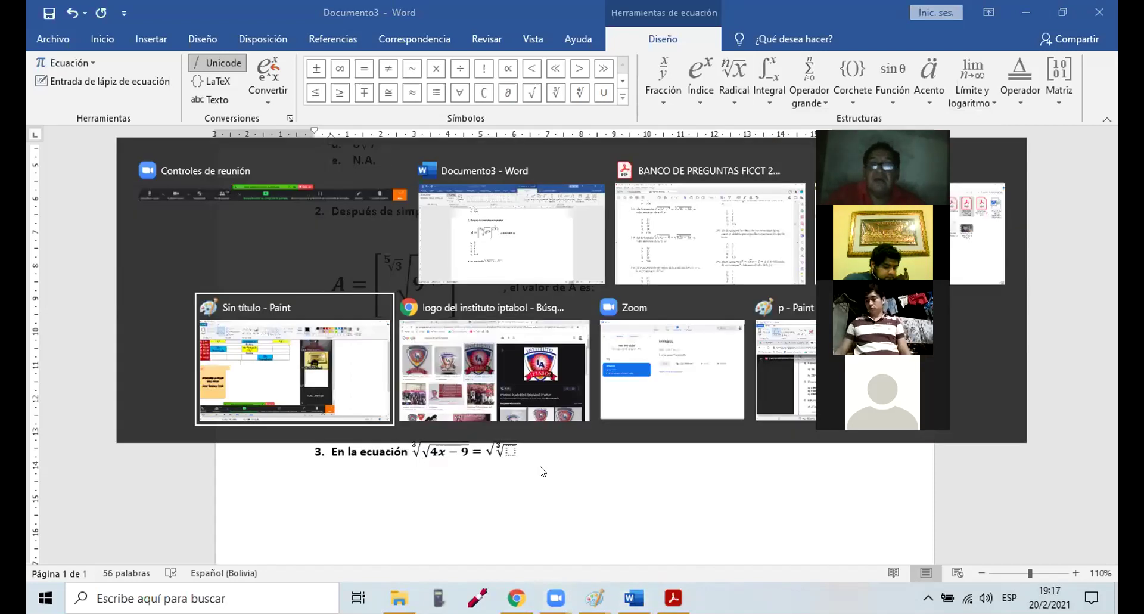
{"action": "key", "text": "alt+Tab"}
{"action": "key", "text": "alt+Tab"}
{"action": "key", "text": "alt+Tab"}
{"action": "key", "text": "alt+Tab"}
{"action": "key", "text": "alt+Tab"}
{"action": "key", "text": "alt+Tab"}
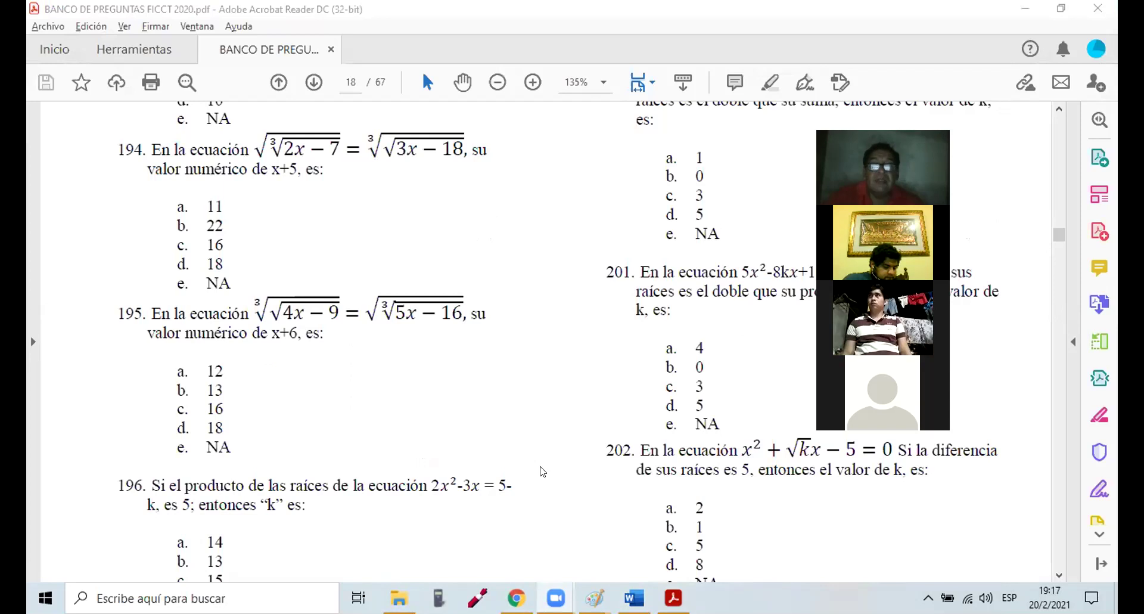
{"action": "key", "text": "alt+Tab"}
{"action": "key", "text": "alt+Tab"}
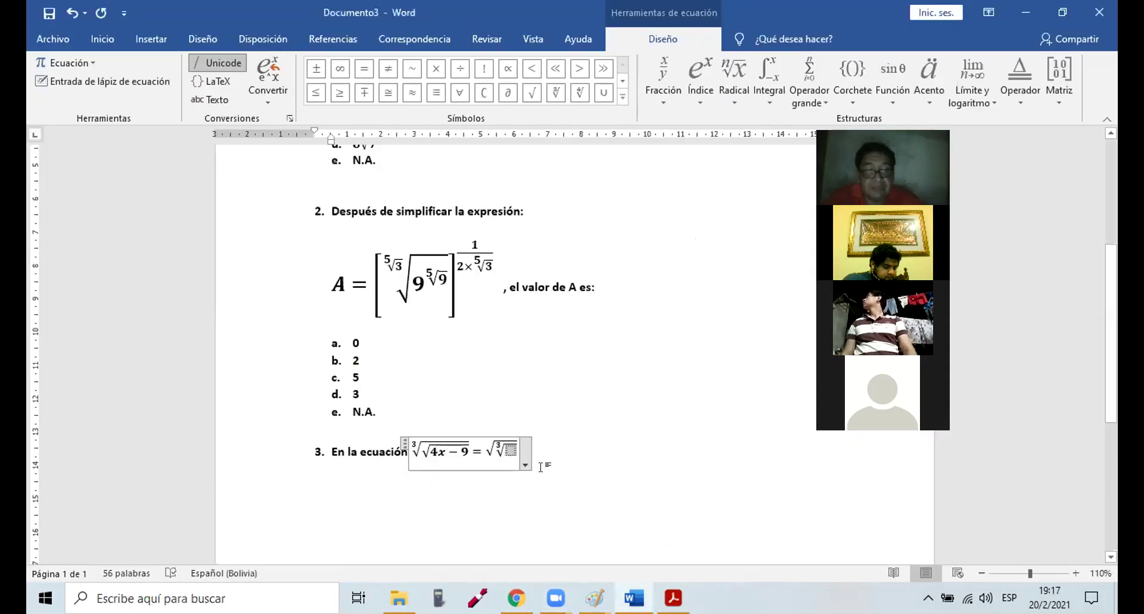
{"action": "type", "text": "x"}
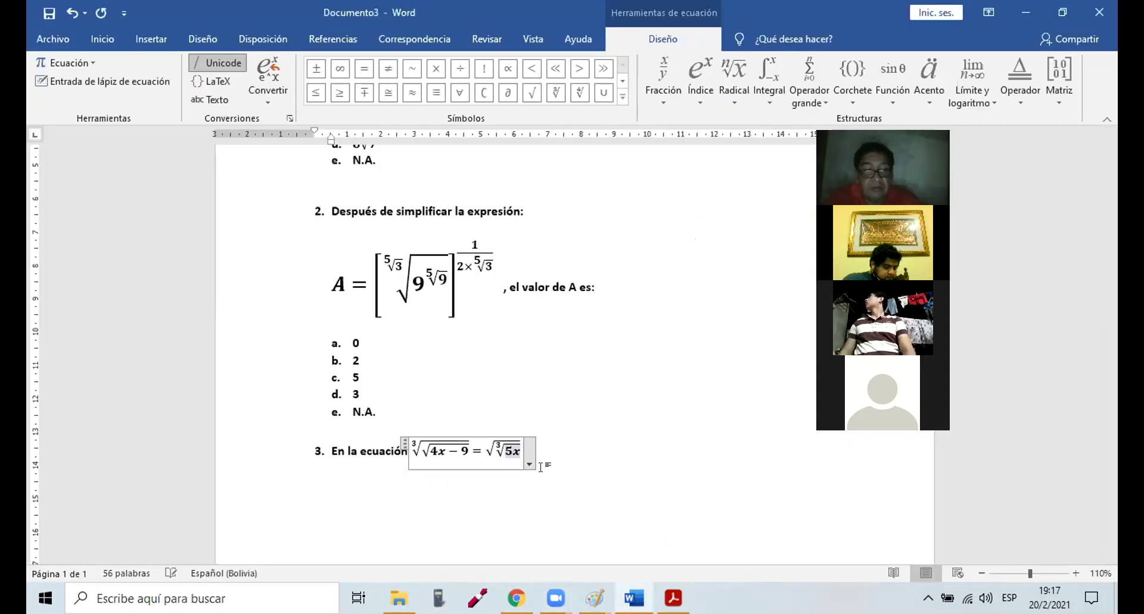
{"action": "type", "text": "-15"}
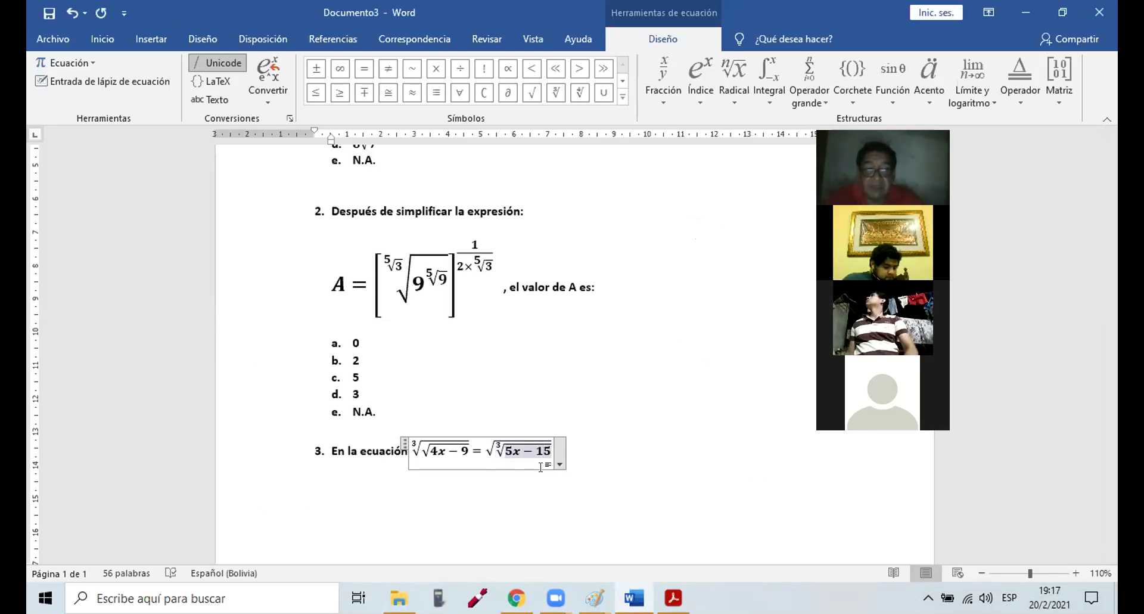
{"action": "key", "text": "BackSpace"}
{"action": "type", "text": "6"}
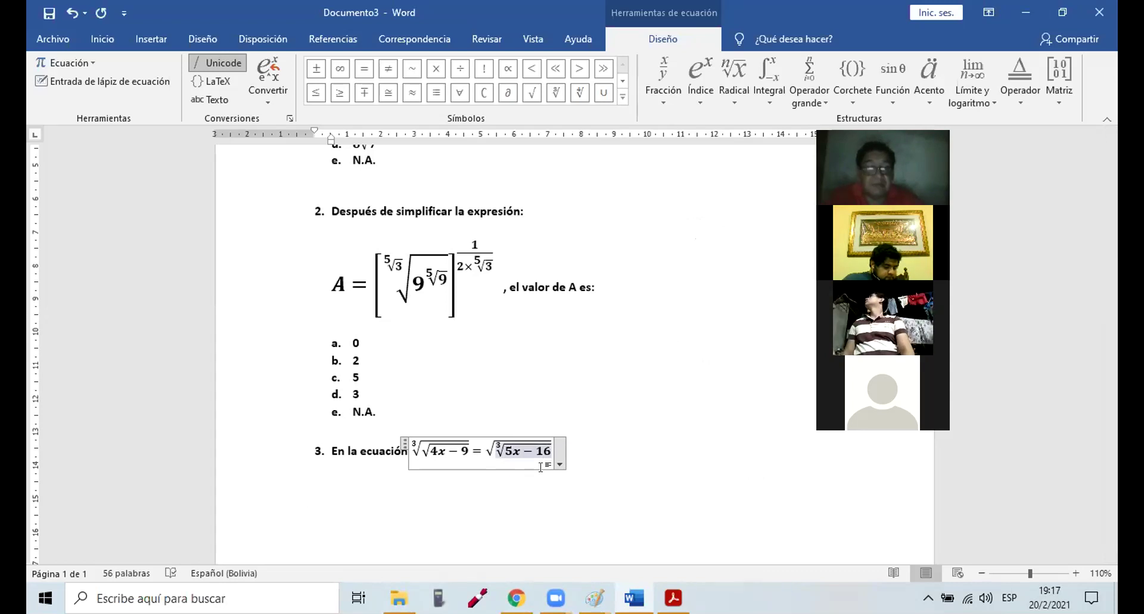
{"action": "key", "text": "Right"}
- Continue the sentence after the equation with ', su v'
{"action": "key", "text": "alt+Tab"}
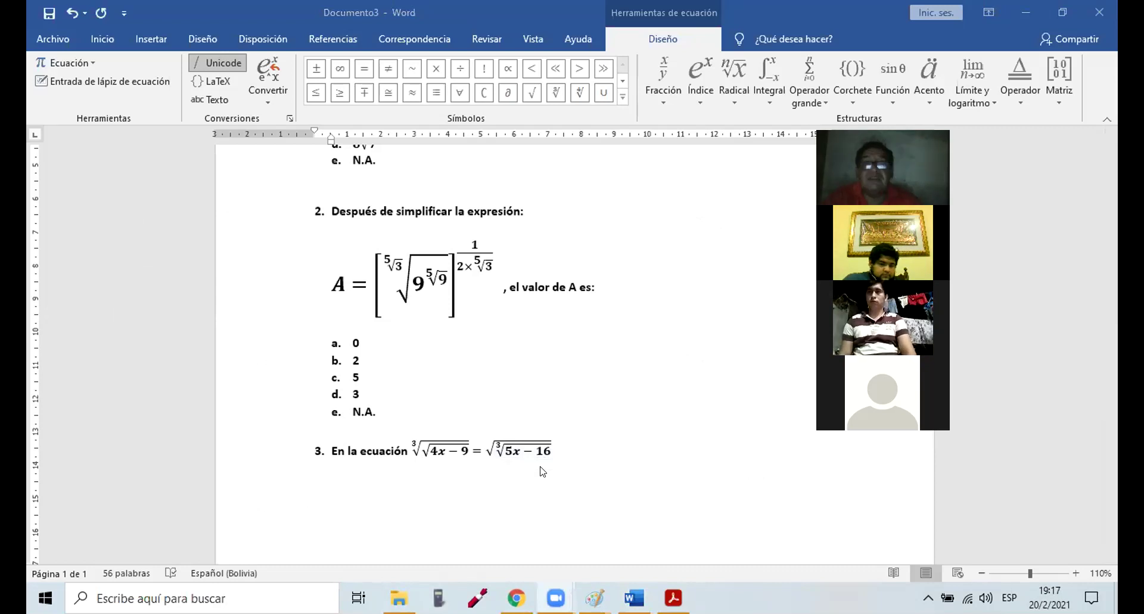
{"action": "key", "text": "alt+Tab"}
{"action": "key", "text": "alt+Tab"}
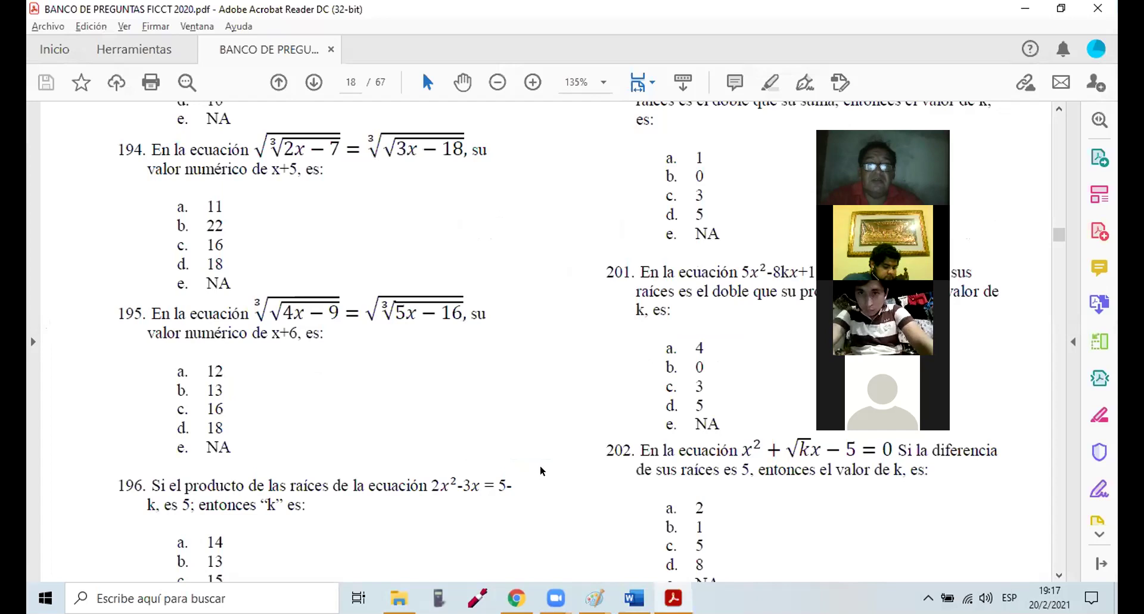
{"action": "key", "text": "alt+Tab"}
{"action": "key", "text": "alt+Tab"}
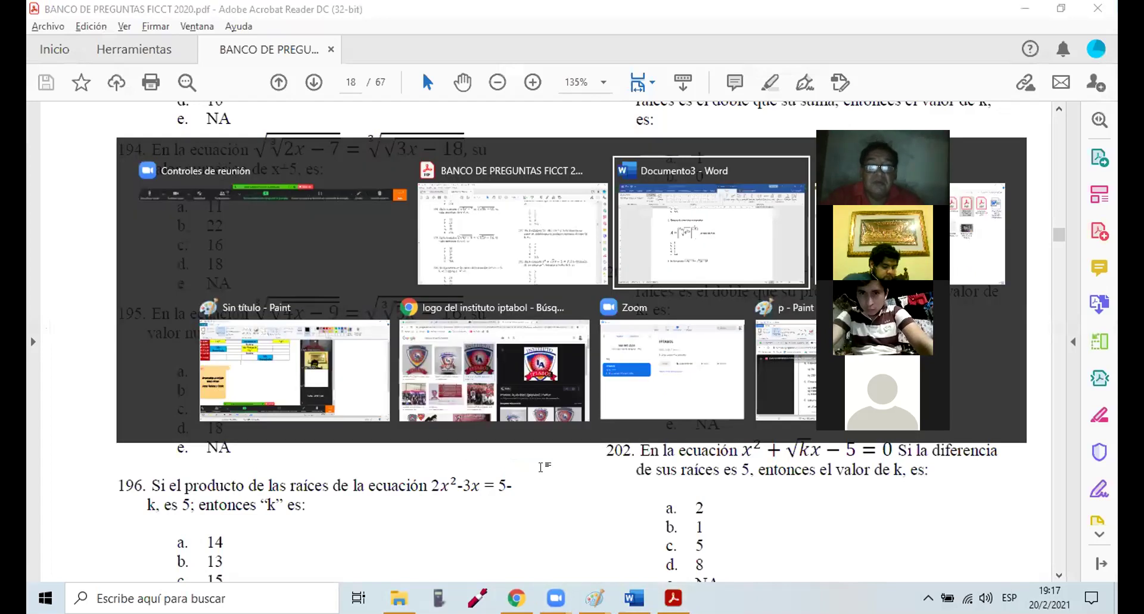
{"action": "left_click", "coordinate": [541, 467]}
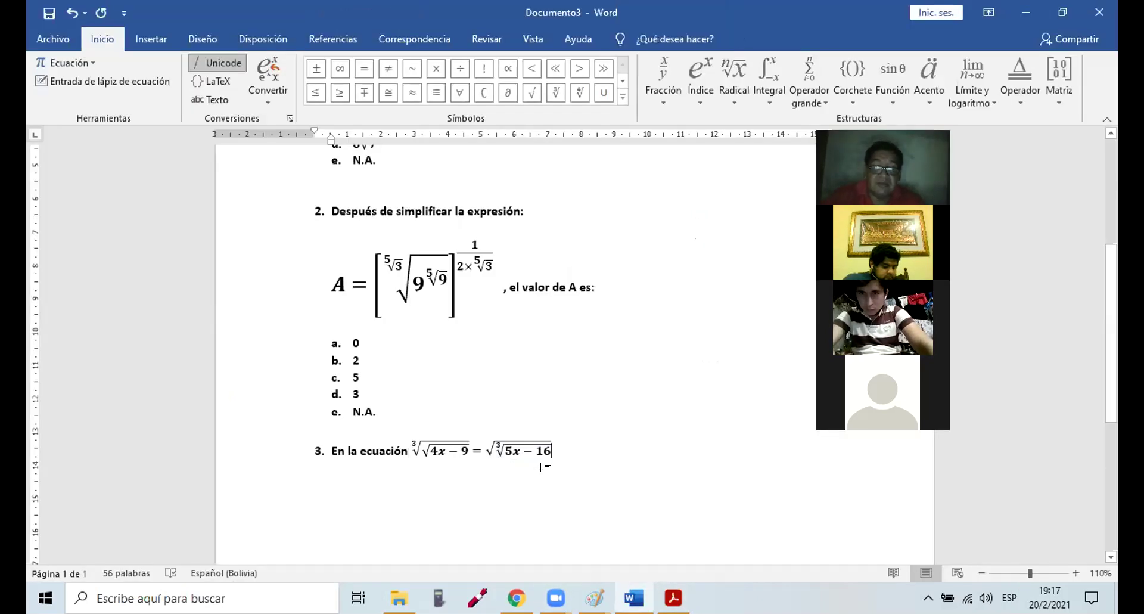
{"action": "type", "text": ", su vl"}
- Finish the phrase as 'su valor numérico de', matching question 195's wording
{"action": "key", "text": "BackSpace"}
{"action": "type", "text": "alor numérico "}
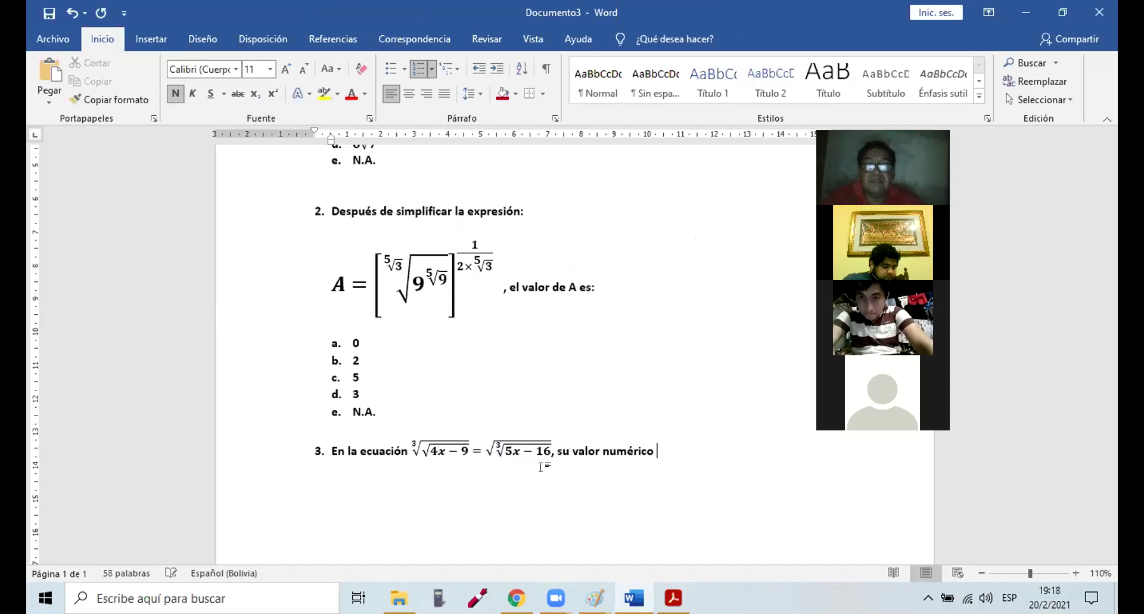
{"action": "type", "text": "es"}
{"action": "key", "text": "alt+Tab"}
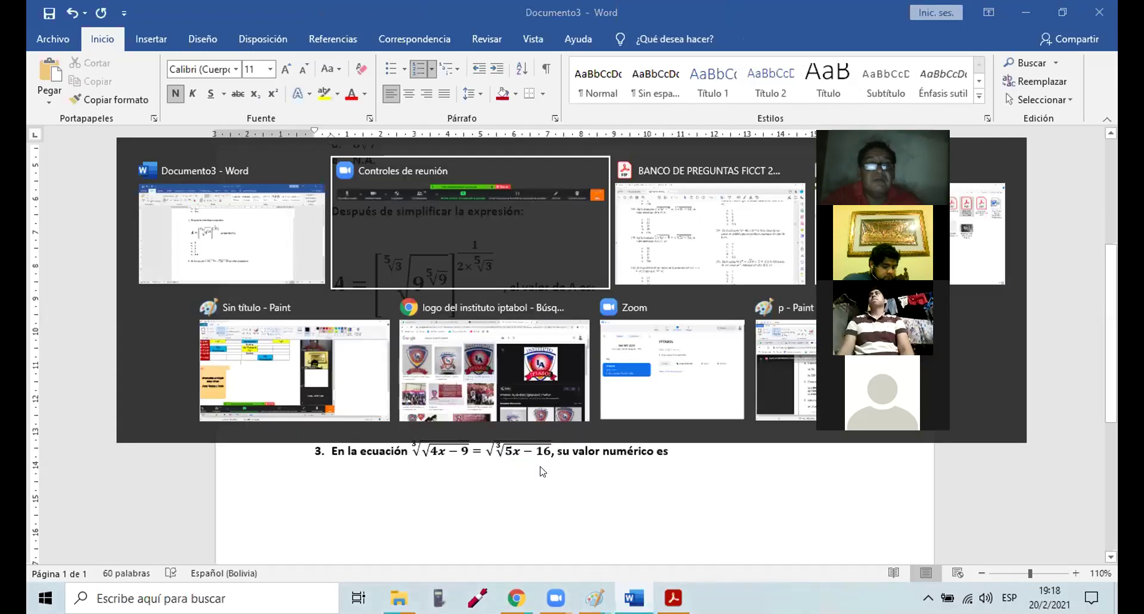
{"action": "key", "text": "alt+Tab"}
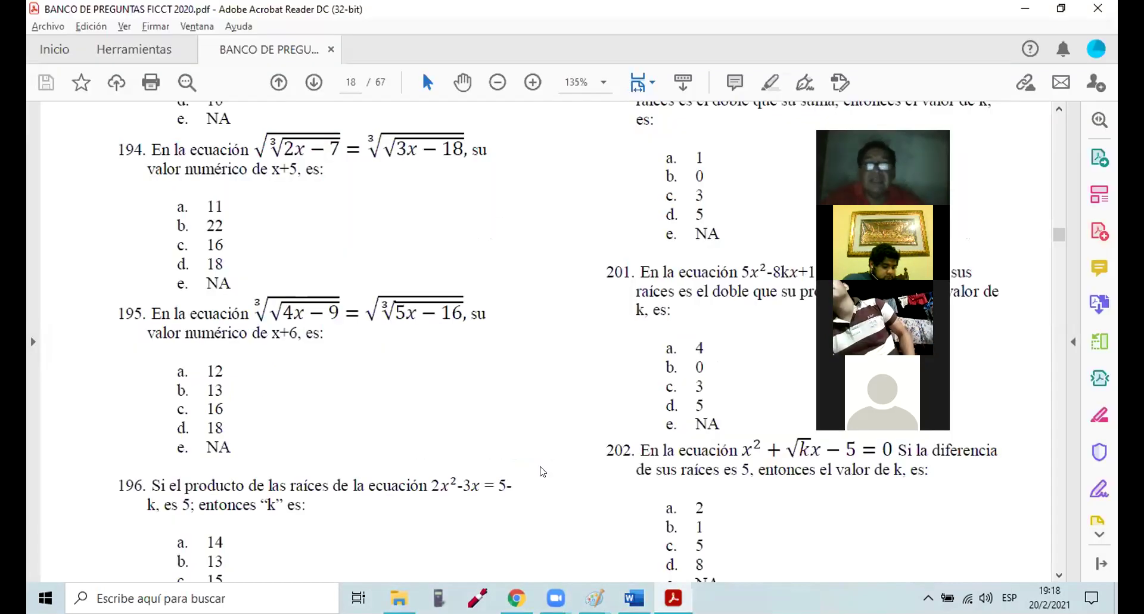
{"action": "key", "text": "alt+Tab"}
{"action": "key", "text": "alt+Tab"}
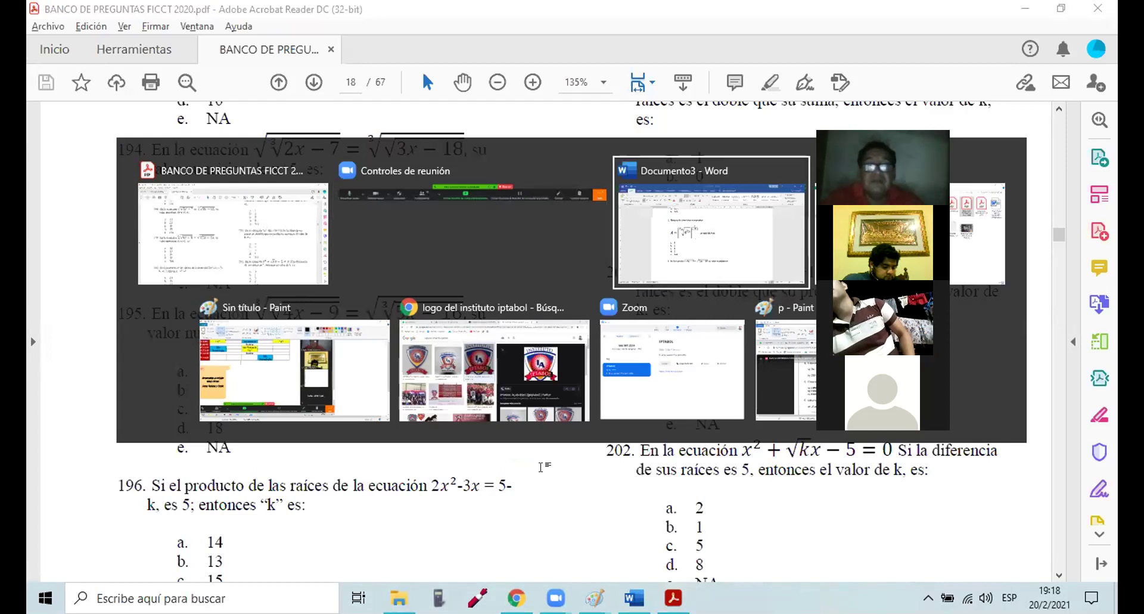
{"action": "key", "text": "BackSpace"}
{"action": "key", "text": "BackSpace"}
{"action": "type", "text": "de"}
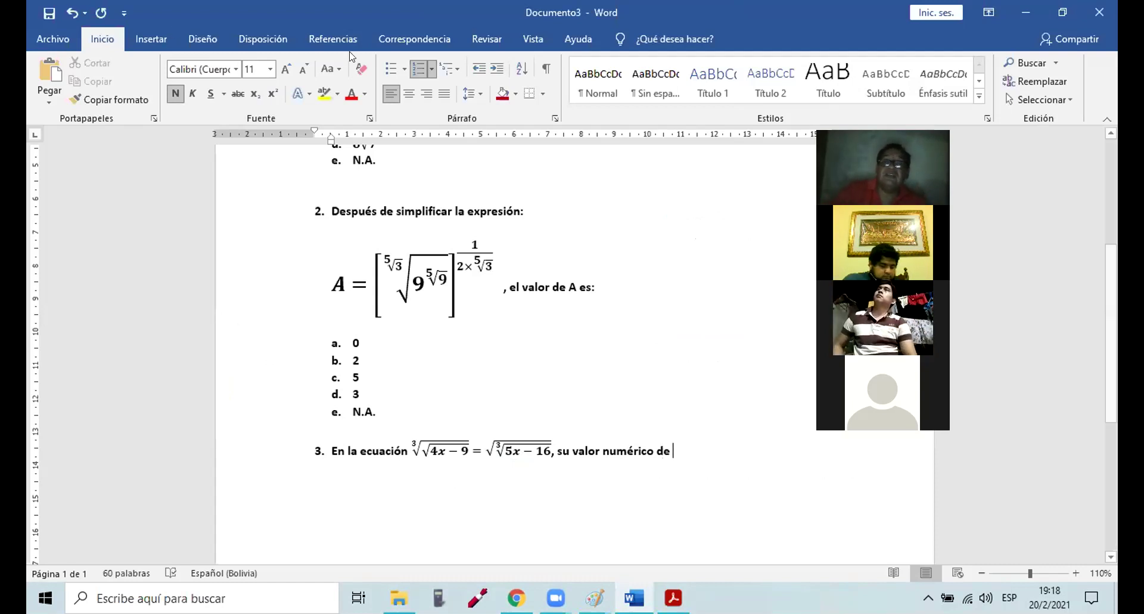
- Insert the equation x + 6 and follow it with ', es:'
{"action": "left_click", "coordinate": [167, 36]}
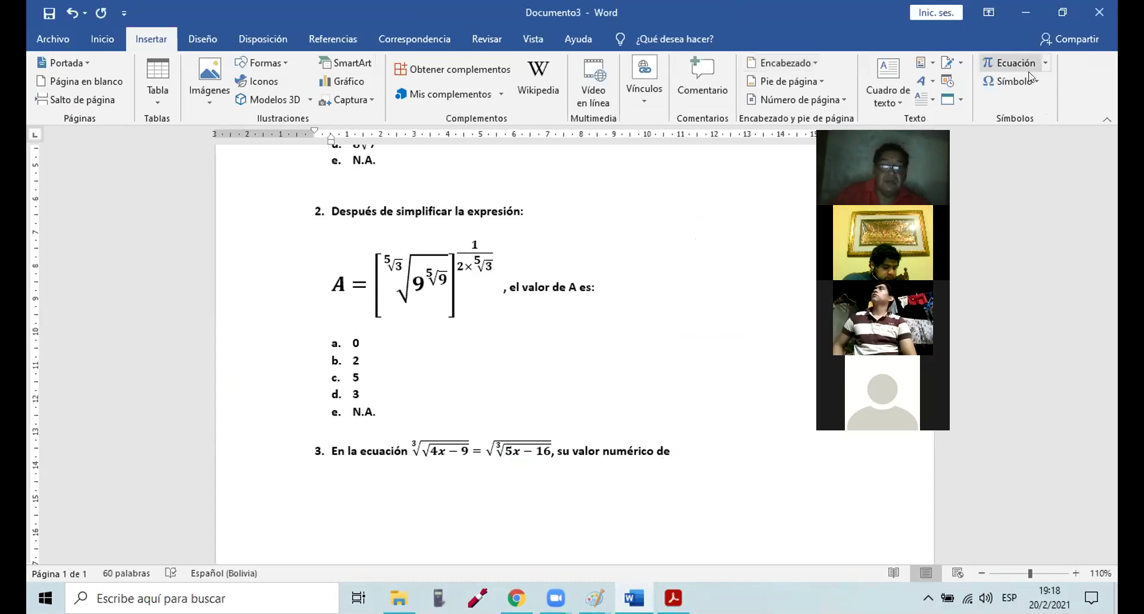
{"action": "left_click", "coordinate": [1027, 69]}
{"action": "type", "text": "x "}
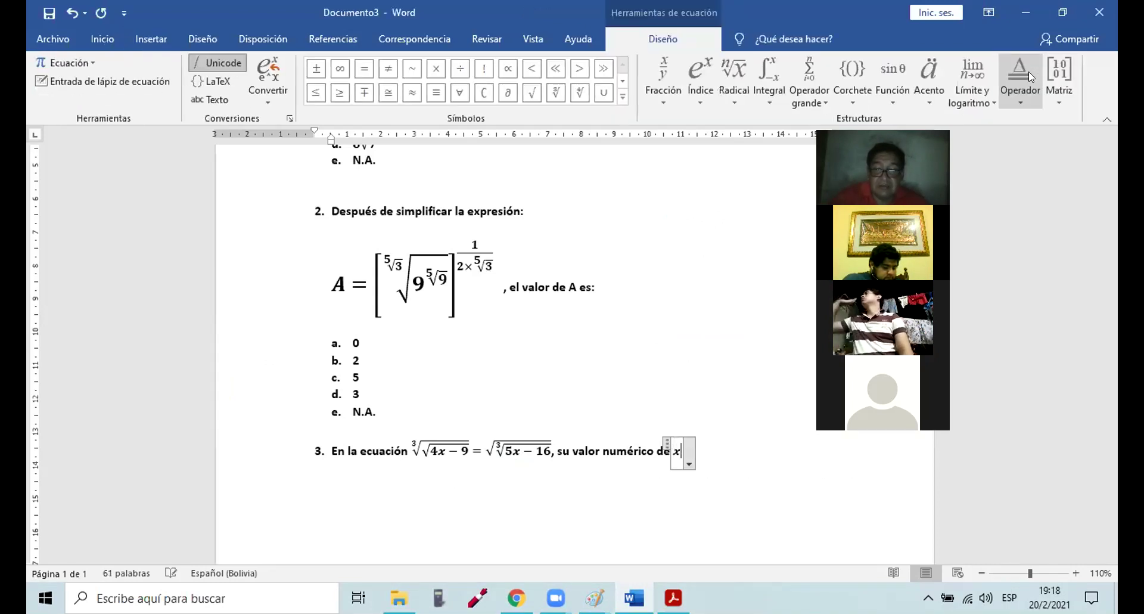
{"action": "type", "text": "+ 5"}
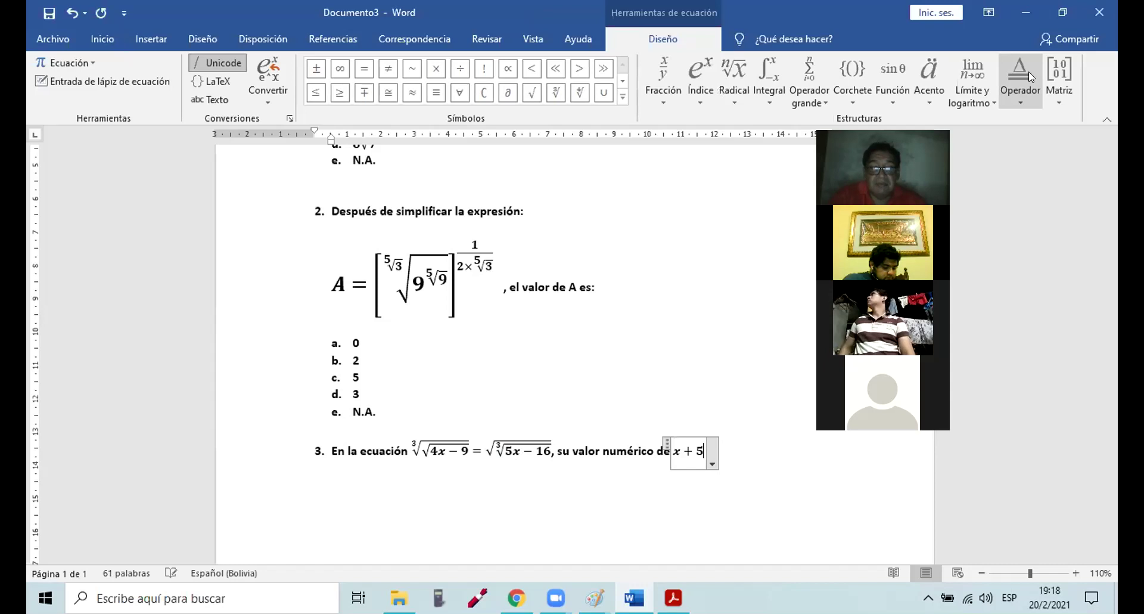
{"action": "key", "text": "BackSpace"}
{"action": "type", "text": "6"}
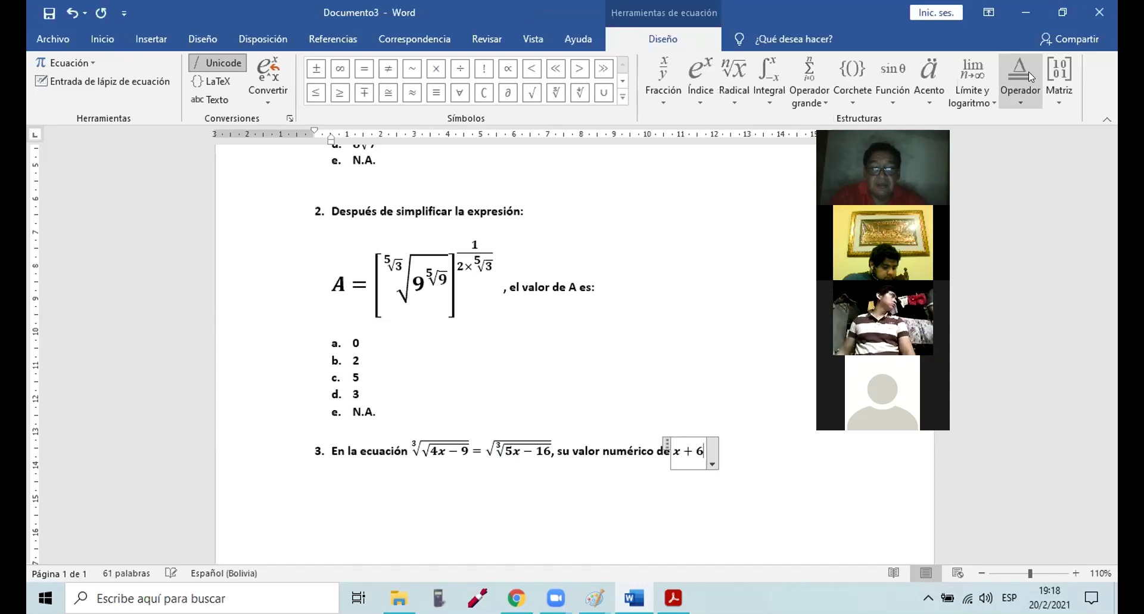
{"action": "key", "text": "Right"}
{"action": "type", "text": "m"}
{"action": "key", "text": "BackSpace"}
{"action": "type", "text": "e"}
{"action": "key", "text": "BackSpace"}
{"action": "key", "text": "BackSpace"}
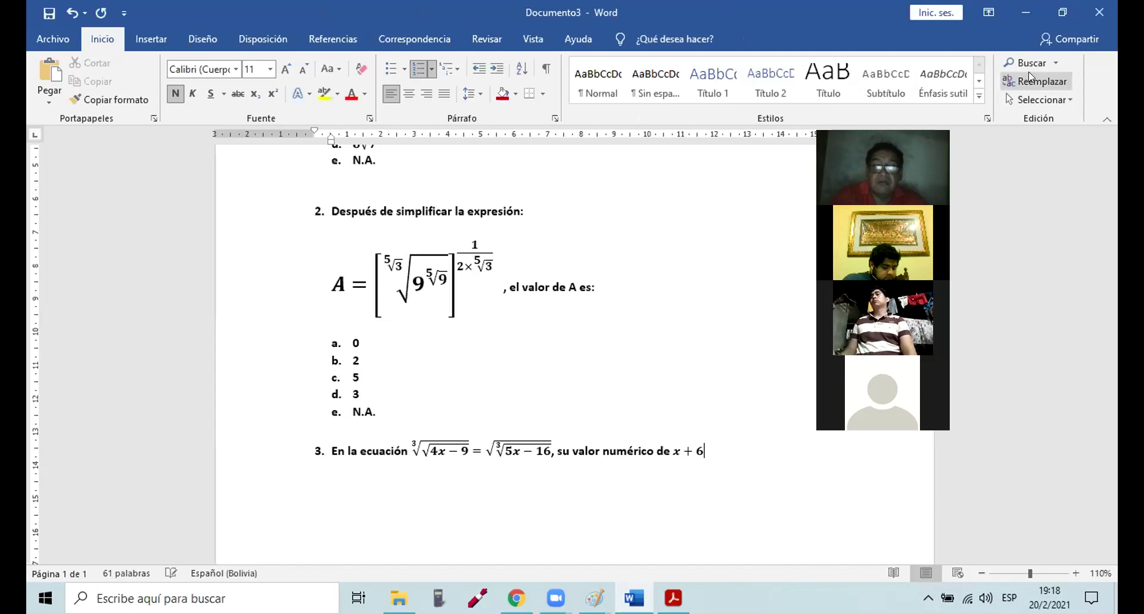
{"action": "type", "text": ", es:"}
- Add an unnumbered blank line below question 3
{"action": "key", "text": "Return"}
{"action": "key", "text": "Up"}
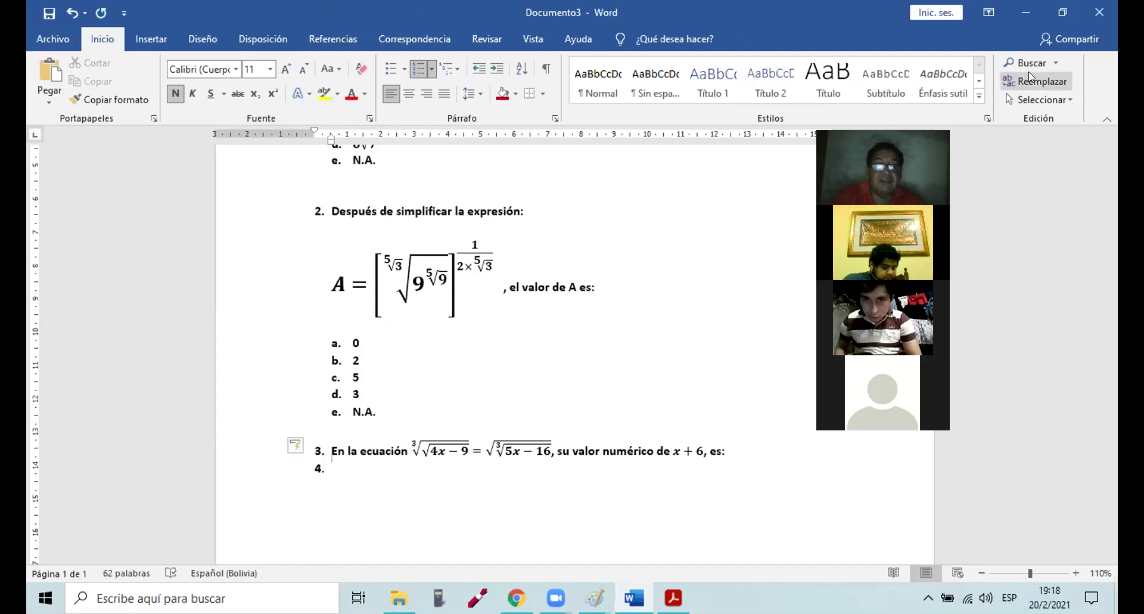
{"action": "key", "text": "End"}
{"action": "key", "text": "Return"}
{"action": "key", "text": "BackSpace"}
{"action": "key", "text": "alt+Tab"}
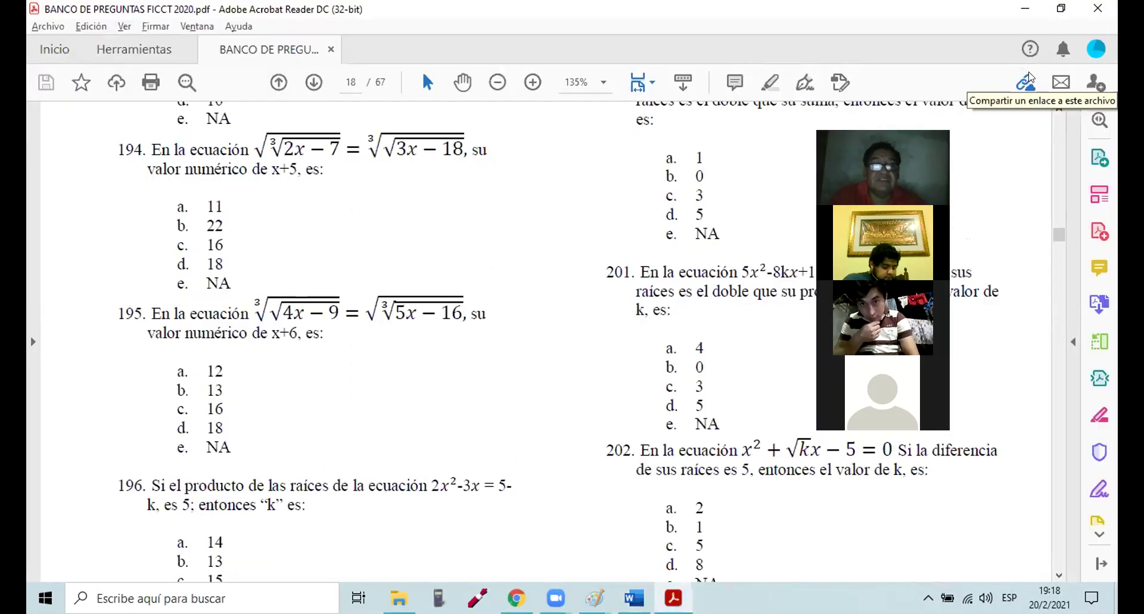
- Start question 3's answer list with option a. 12
{"action": "key", "text": "alt+Tab"}
{"action": "key", "text": "Return"}
{"action": "type", "text": "a."}
{"action": "key", "text": "Return"}
{"action": "type", "text": "12"}
{"action": "key", "text": "BackSpace"}
{"action": "key", "text": "BackSpace"}
{"action": "key", "text": "BackSpace"}
{"action": "type", "text": "12"}
{"action": "key", "text": "Return"}
{"action": "key", "text": "BackSpace"}
{"action": "key", "text": "BackSpace"}
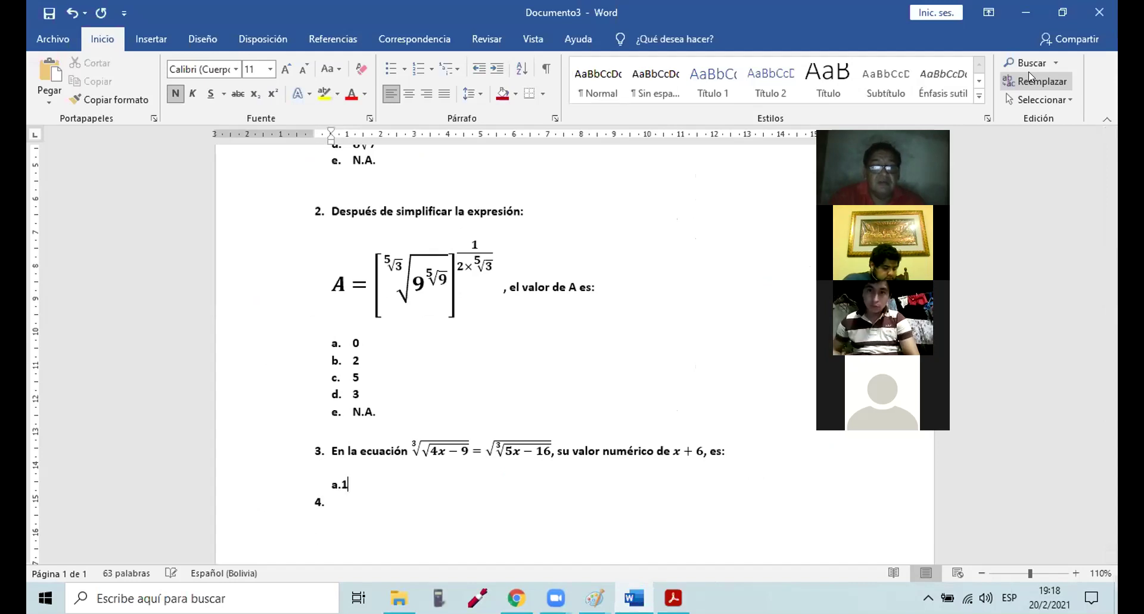
{"action": "key", "text": "BackSpace"}
{"action": "type", "text": "12"}
- Add the remaining options 13, 16, 18 and N.A
{"action": "key", "text": "Return"}
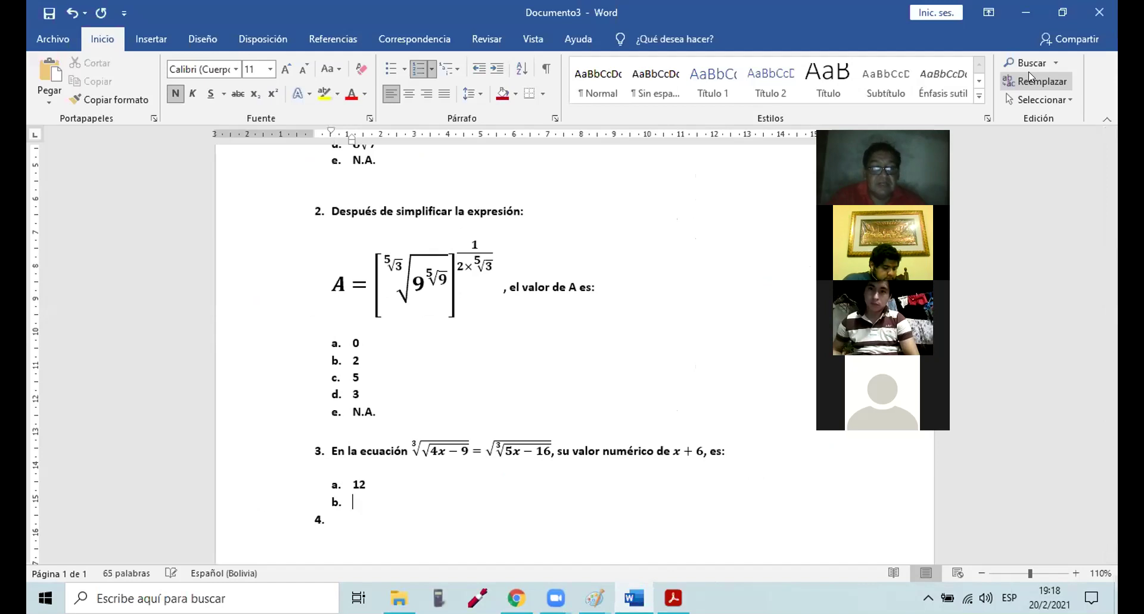
{"action": "type", "text": "13"}
{"action": "key", "text": "Return"}
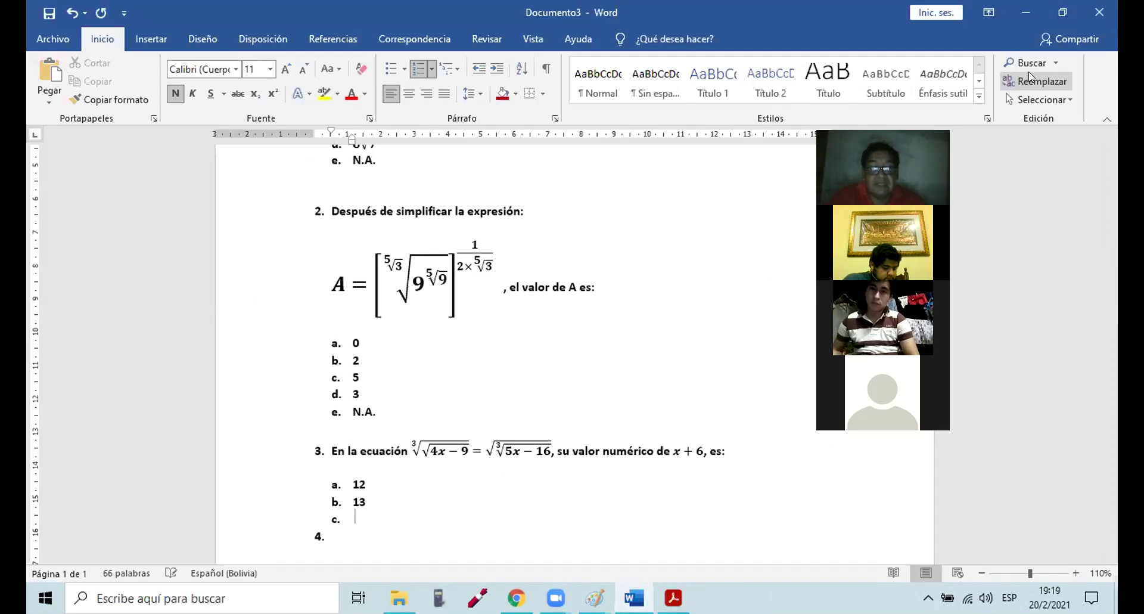
{"action": "type", "text": "16"}
{"action": "key", "text": "Return"}
{"action": "type", "text": "18"}
{"action": "key", "text": "Return"}
{"action": "type", "text": "N.A."}
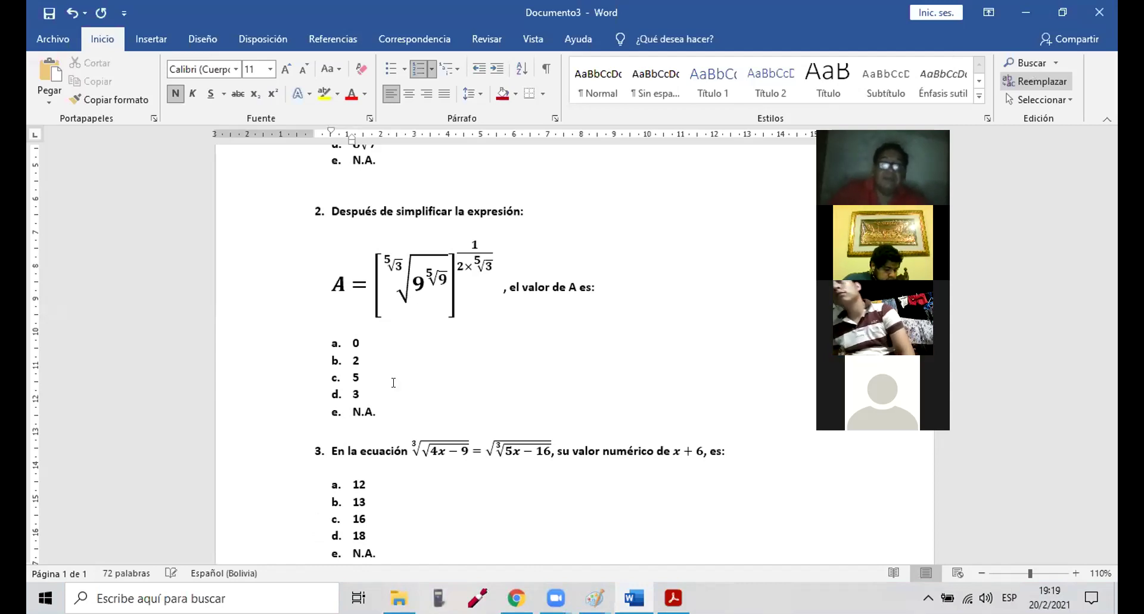
- Remove the extra empty f. option, keeping empty item 4 numbered below
{"action": "scroll", "coordinate": [394, 382], "scroll_direction": "down", "scroll_amount": 3}
{"action": "key", "text": "Return"}
{"action": "key", "text": "Down"}
{"action": "scroll", "coordinate": [391, 381], "scroll_direction": "down", "scroll_amount": 3}
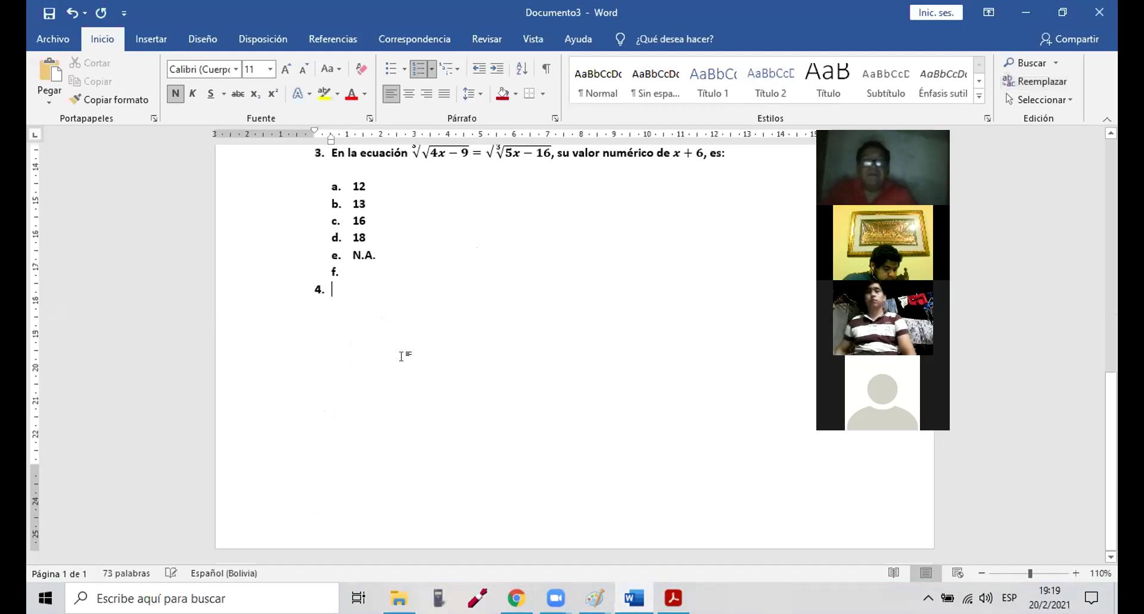
{"action": "key", "text": "BackSpace"}
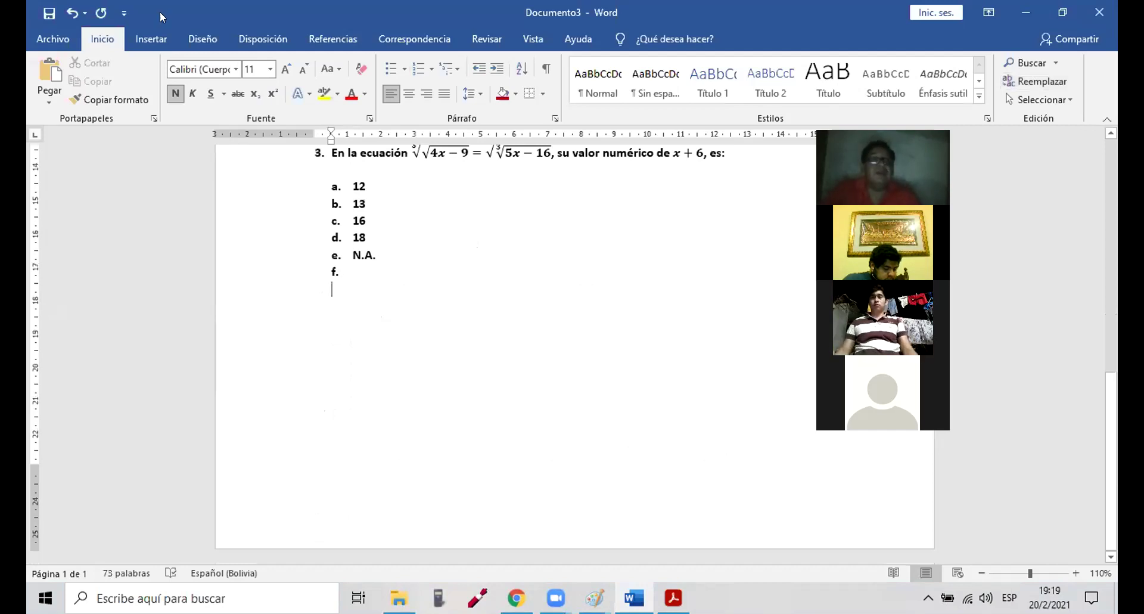
{"action": "key", "text": "ctrl+z"}
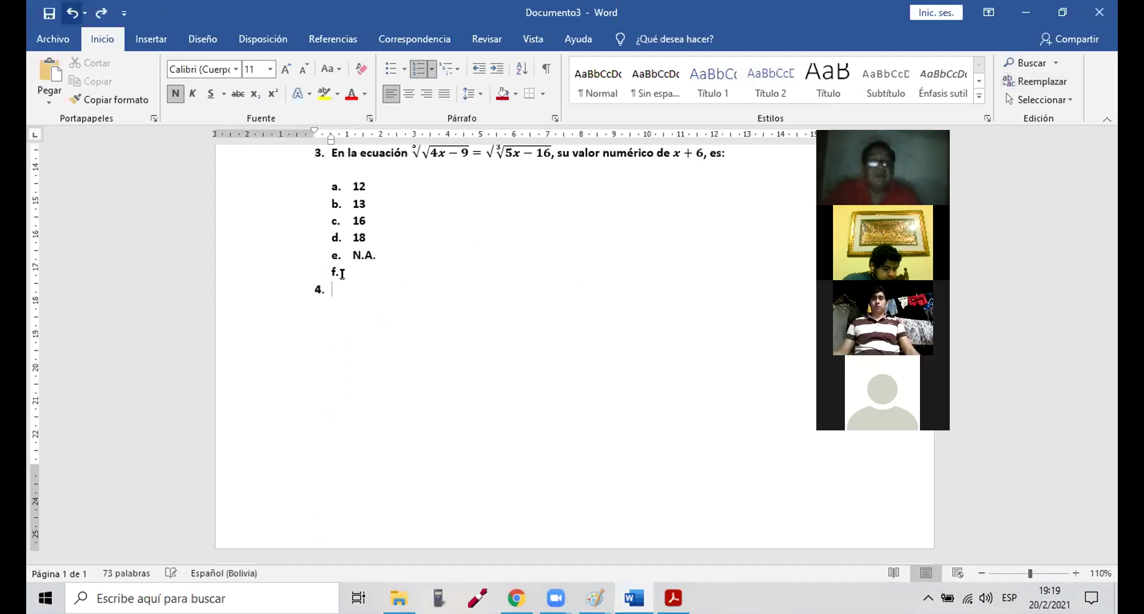
{"action": "left_click", "coordinate": [355, 275]}
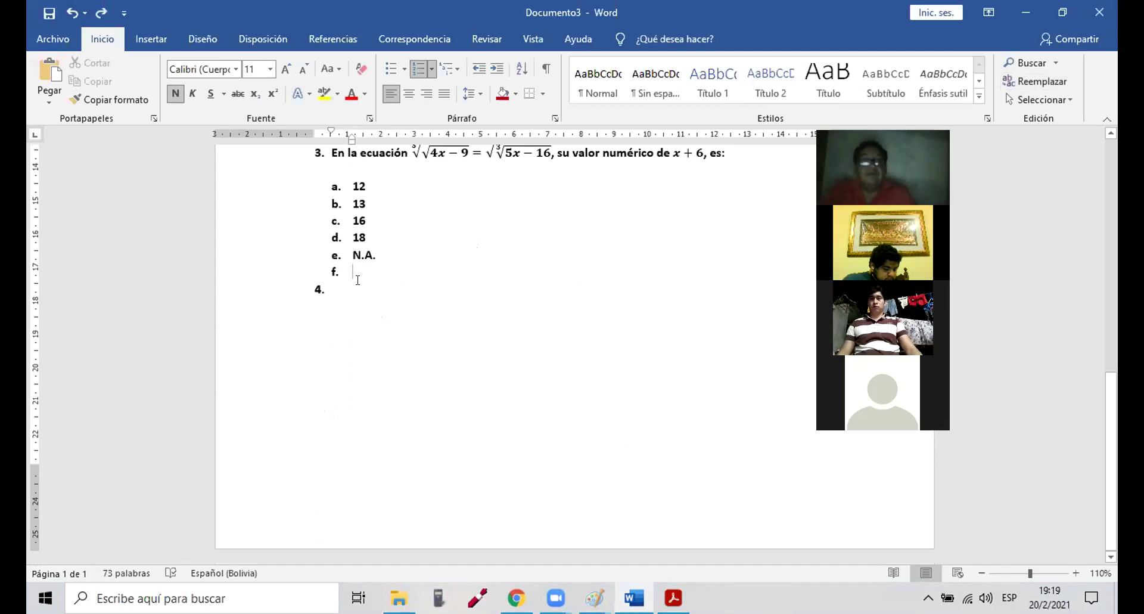
{"action": "key", "text": "BackSpace"}
{"action": "left_click", "coordinate": [355, 289]}
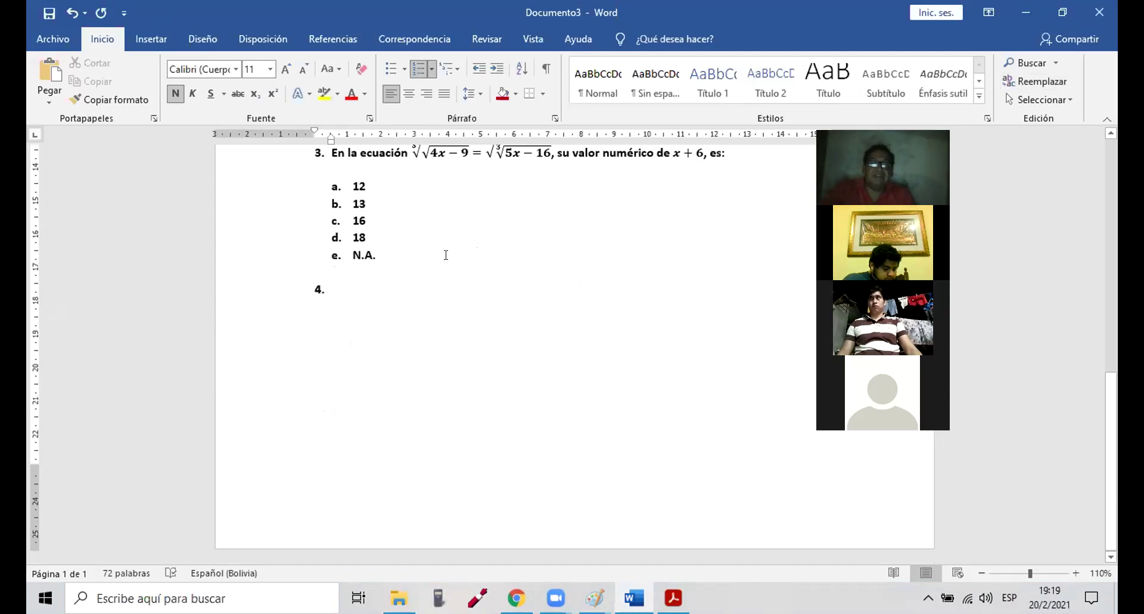
{"action": "scroll", "coordinate": [444, 253], "scroll_direction": "up", "scroll_amount": 2}
{"action": "scroll", "coordinate": [444, 226], "scroll_direction": "up", "scroll_amount": 1}
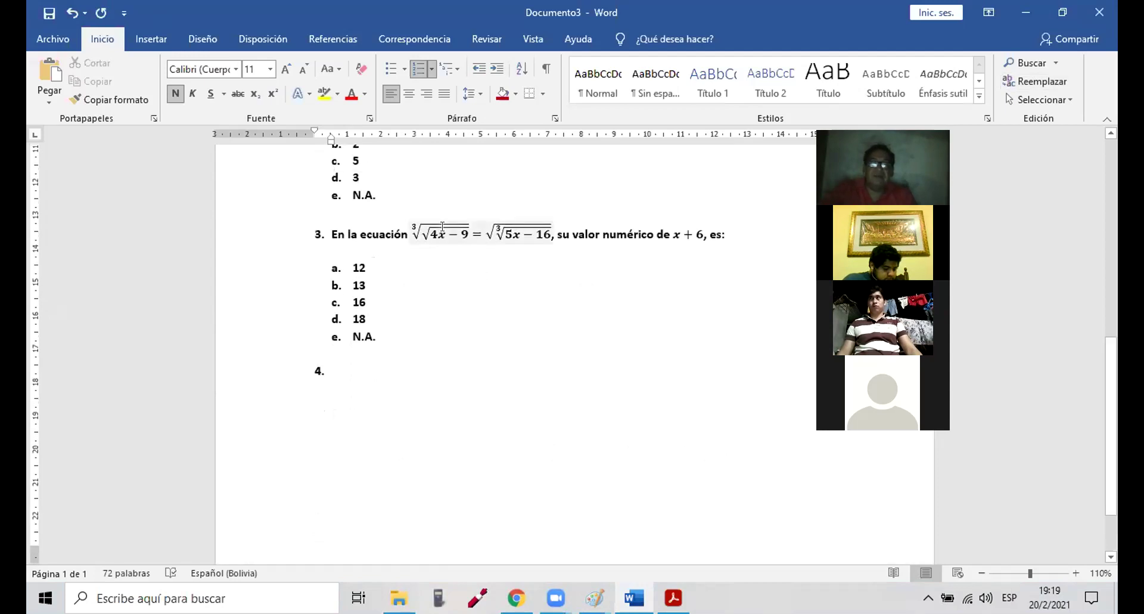
- Enlarge the radical equation in question 3 to font size 14
{"action": "left_click", "coordinate": [404, 230]}
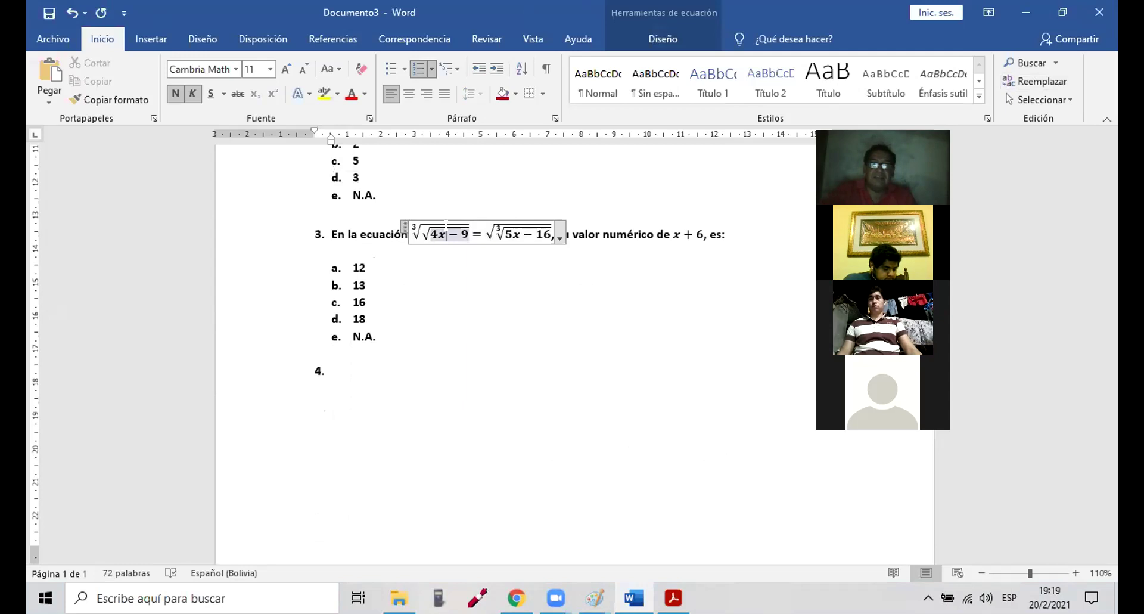
{"action": "left_click_drag", "start_coordinate": [430, 230], "coordinate": [474, 234]}
{"action": "triple_click", "coordinate": [545, 236]}
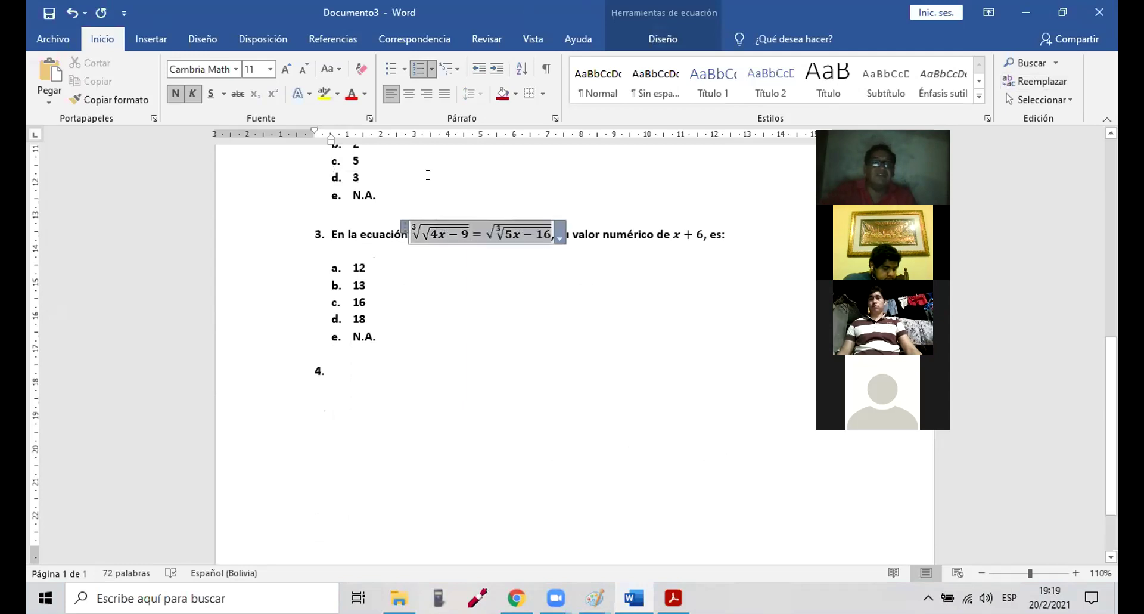
{"action": "left_click", "coordinate": [286, 69]}
{"action": "left_click", "coordinate": [286, 70]}
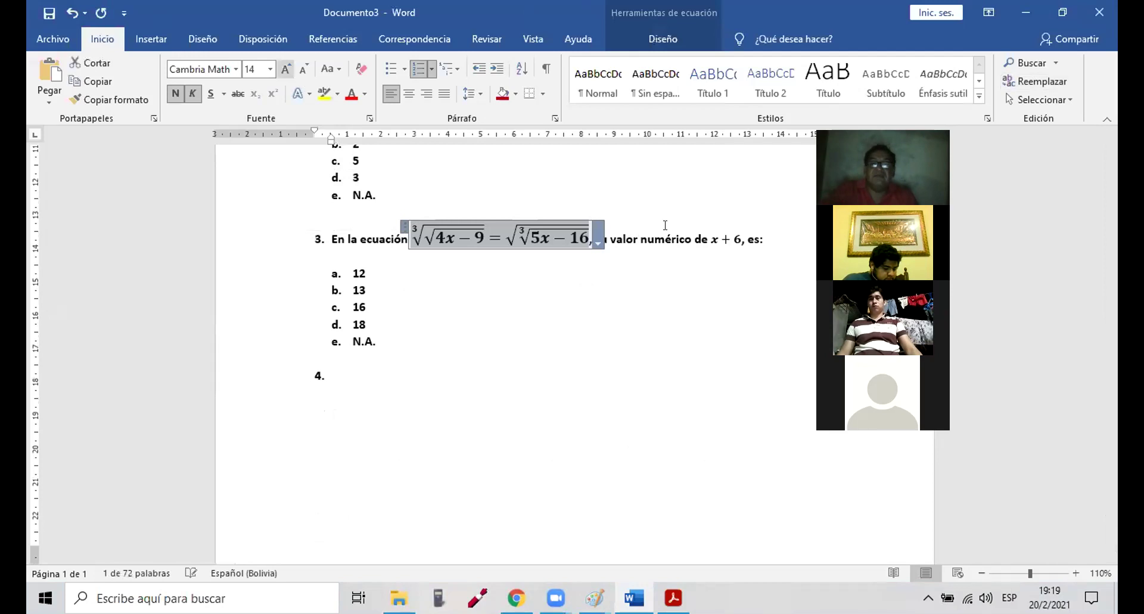
- Enlarge the x + 6 expression to match, then return to empty item 4
{"action": "left_click", "coordinate": [723, 238]}
{"action": "key", "text": "shift+Home"}
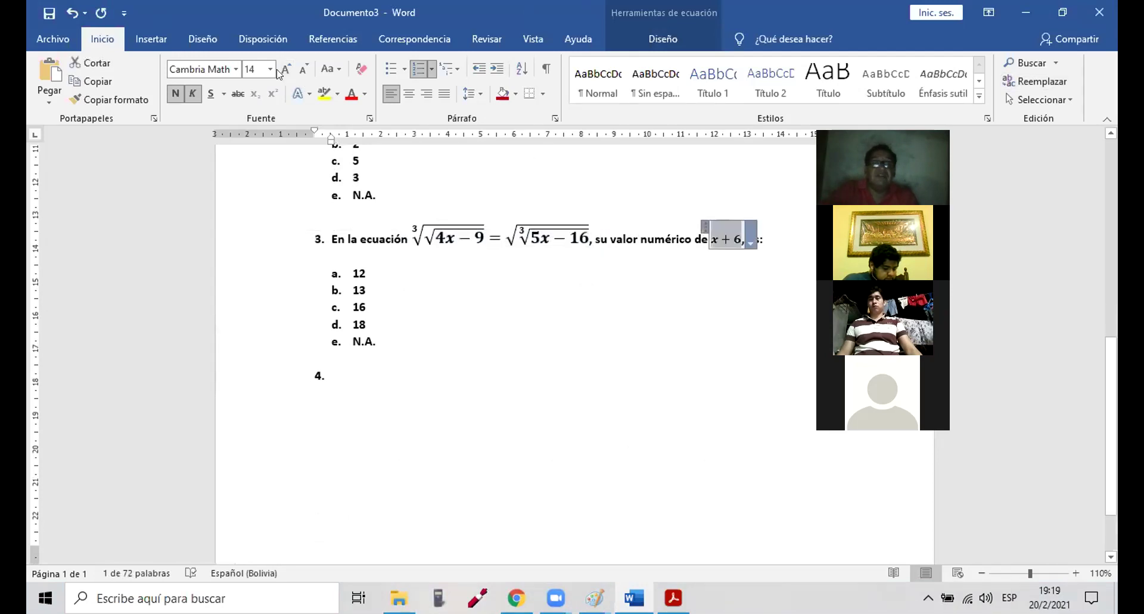
{"action": "left_click", "coordinate": [285, 69]}
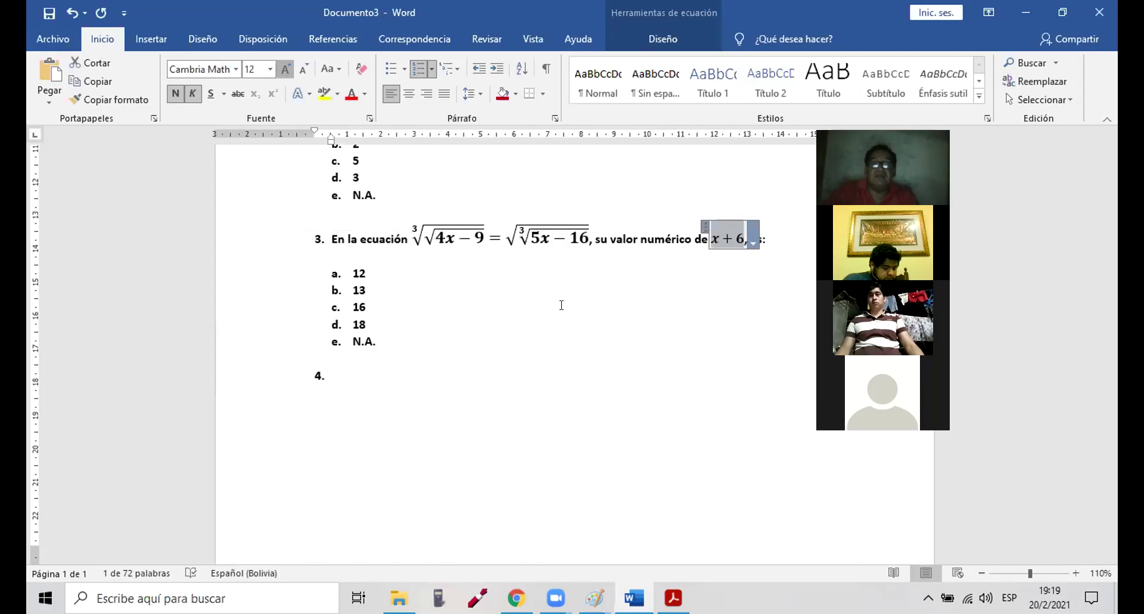
{"action": "left_click", "coordinate": [452, 356]}
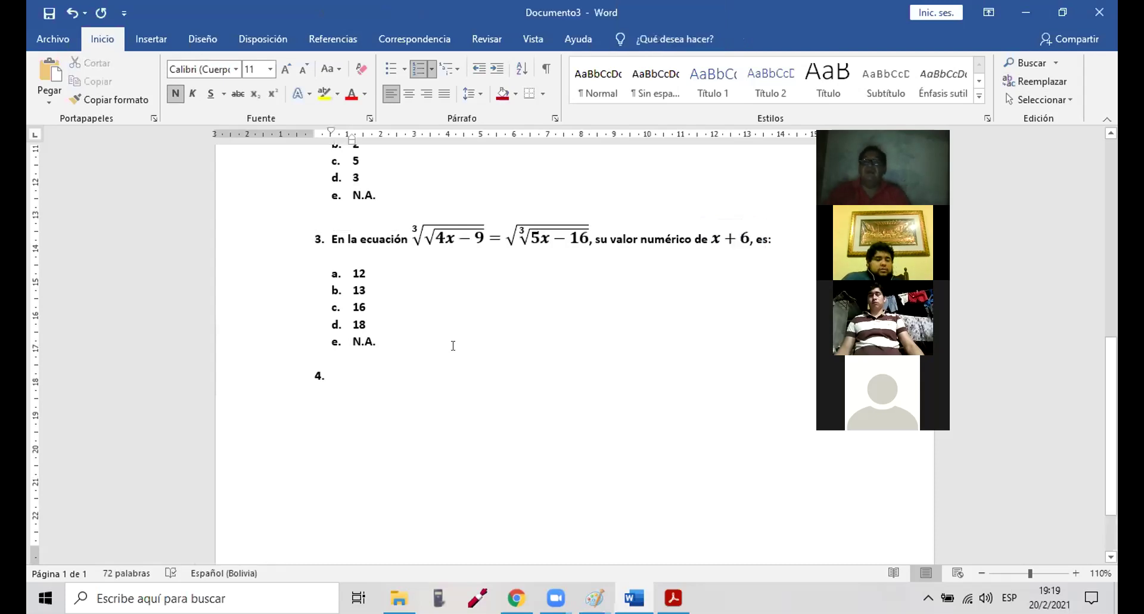
{"action": "key", "text": "Up"}
{"action": "key", "text": "Up"}
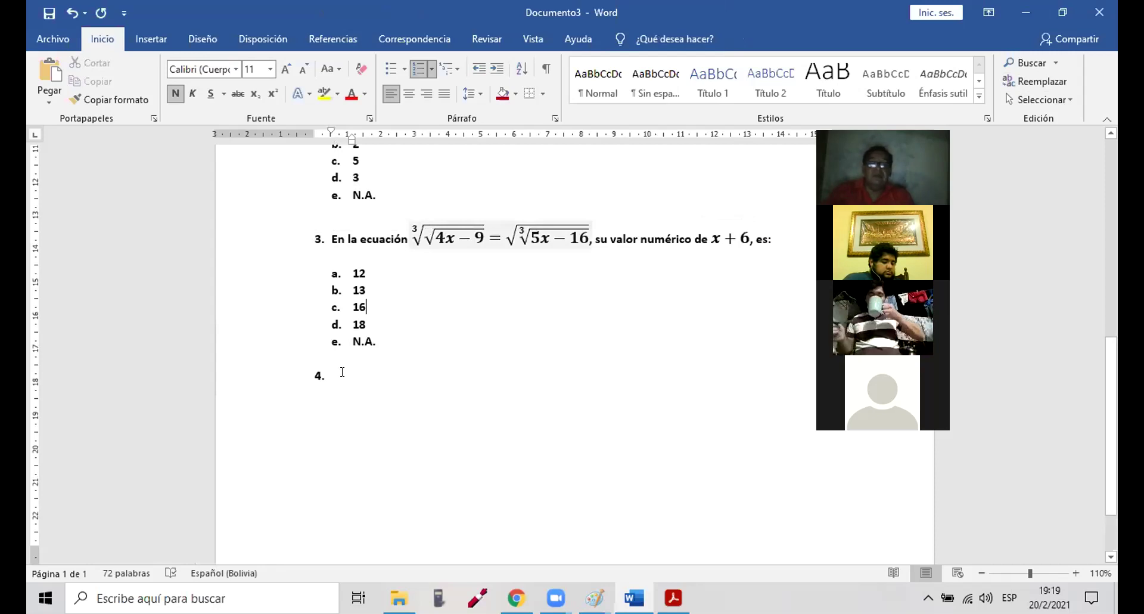
{"action": "key", "text": "Down"}
{"action": "key", "text": "Down"}
{"action": "key", "text": "Down"}
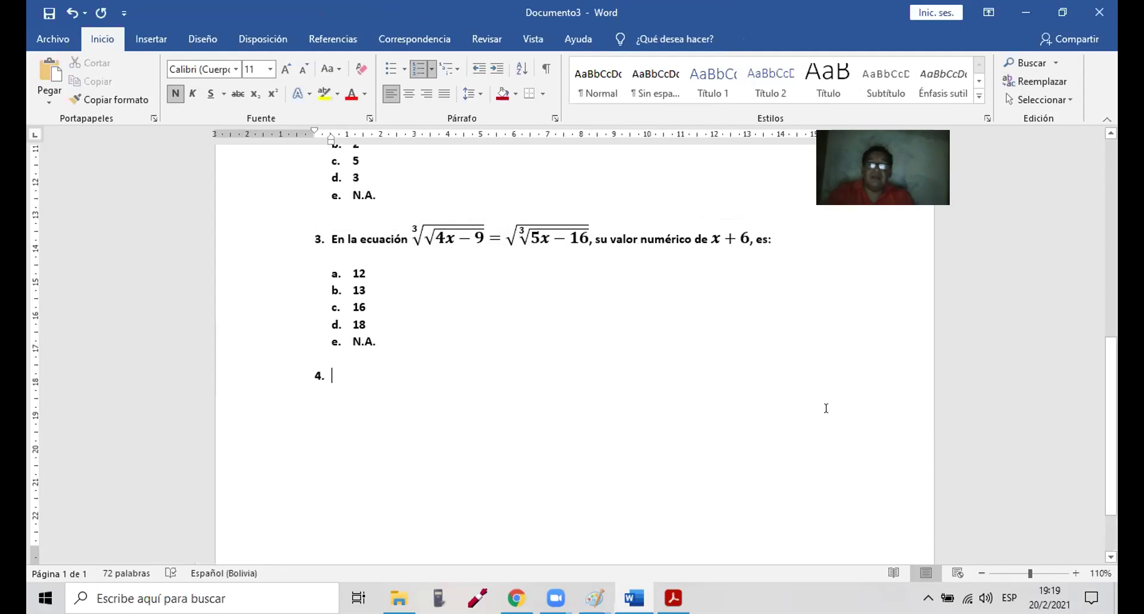
- Scroll the question bank down to question 218's system of equations on page 20
{"action": "key", "text": "alt+Tab"}
{"action": "scroll", "coordinate": [825, 421], "scroll_direction": "down", "scroll_amount": 3}
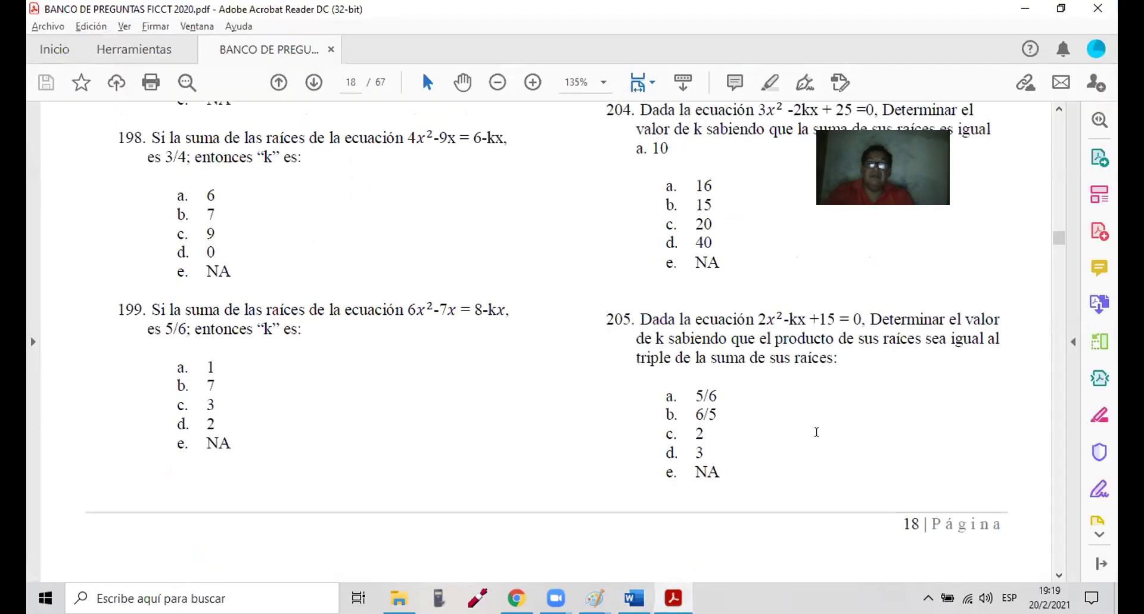
{"action": "scroll", "coordinate": [822, 440], "scroll_direction": "down", "scroll_amount": 5}
{"action": "scroll", "coordinate": [821, 440], "scroll_direction": "down", "scroll_amount": 3}
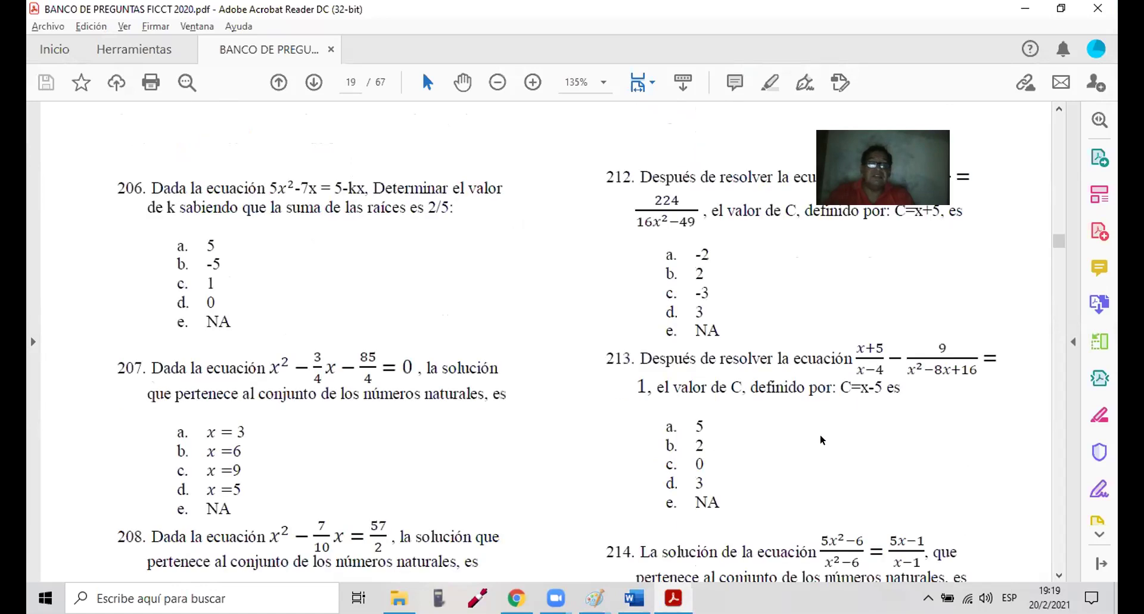
{"action": "scroll", "coordinate": [821, 440], "scroll_direction": "down", "scroll_amount": 3}
{"action": "scroll", "coordinate": [821, 440], "scroll_direction": "down", "scroll_amount": 4}
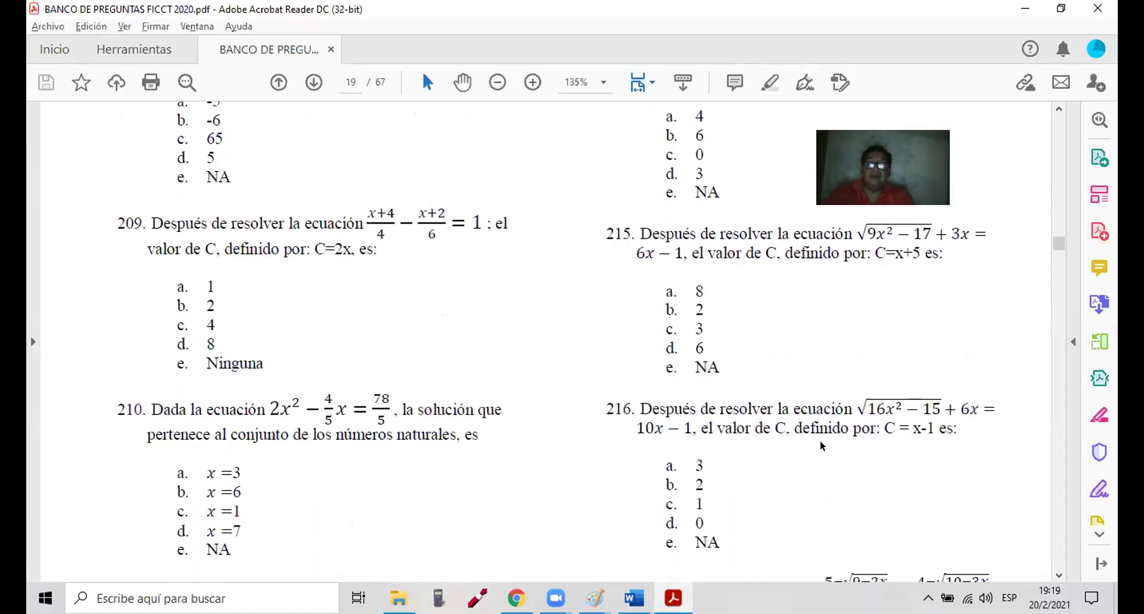
{"action": "scroll", "coordinate": [821, 444], "scroll_direction": "down", "scroll_amount": 3}
{"action": "scroll", "coordinate": [817, 441], "scroll_direction": "down", "scroll_amount": 5}
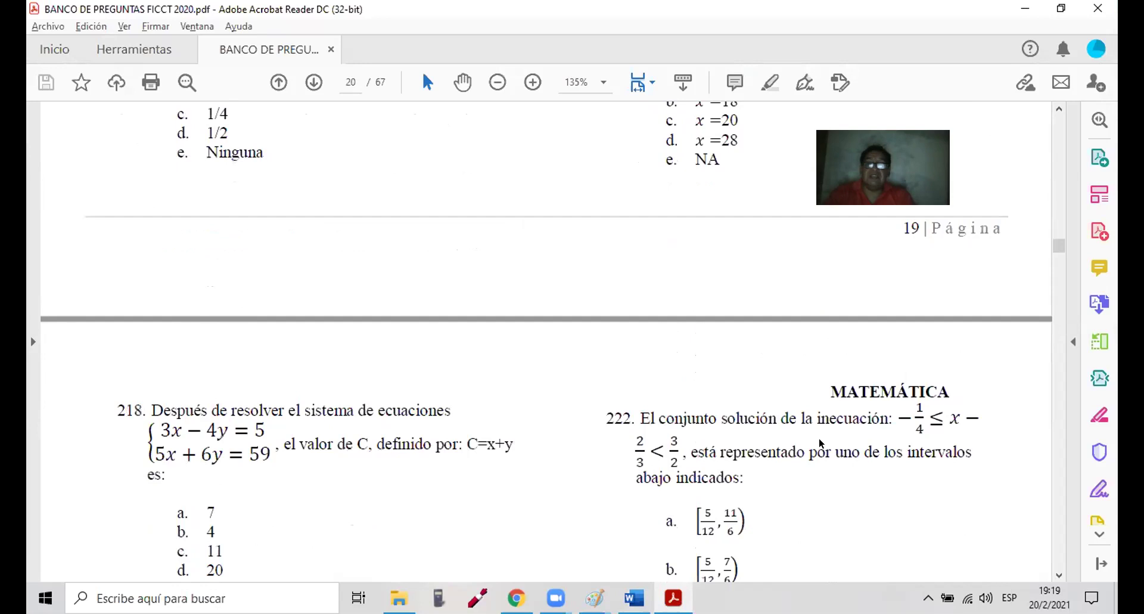
{"action": "scroll", "coordinate": [820, 443], "scroll_direction": "down", "scroll_amount": 2}
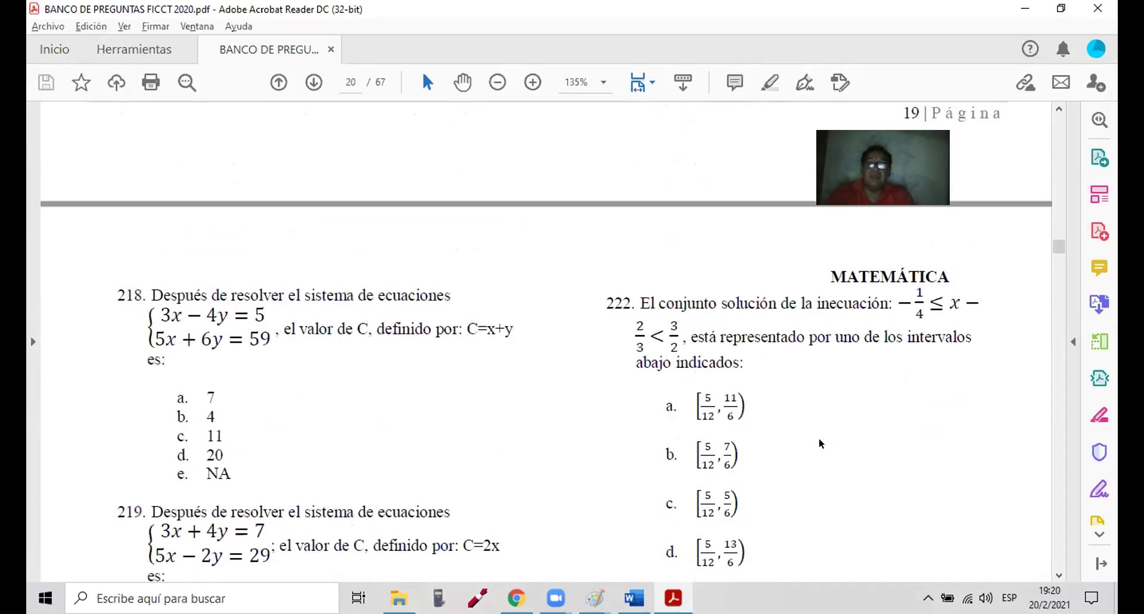
{"action": "scroll", "coordinate": [762, 378], "scroll_direction": "down", "scroll_amount": 1}
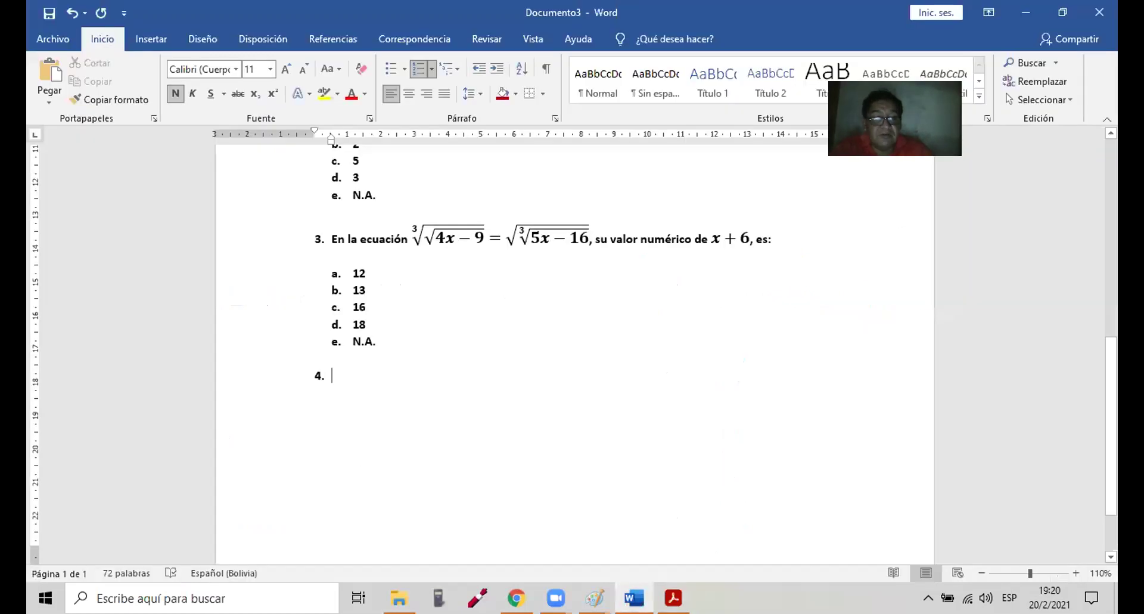
- Write item 4 as 'Después de resolver el sistema de ecuaciones'
{"action": "key", "text": "alt+Tab"}
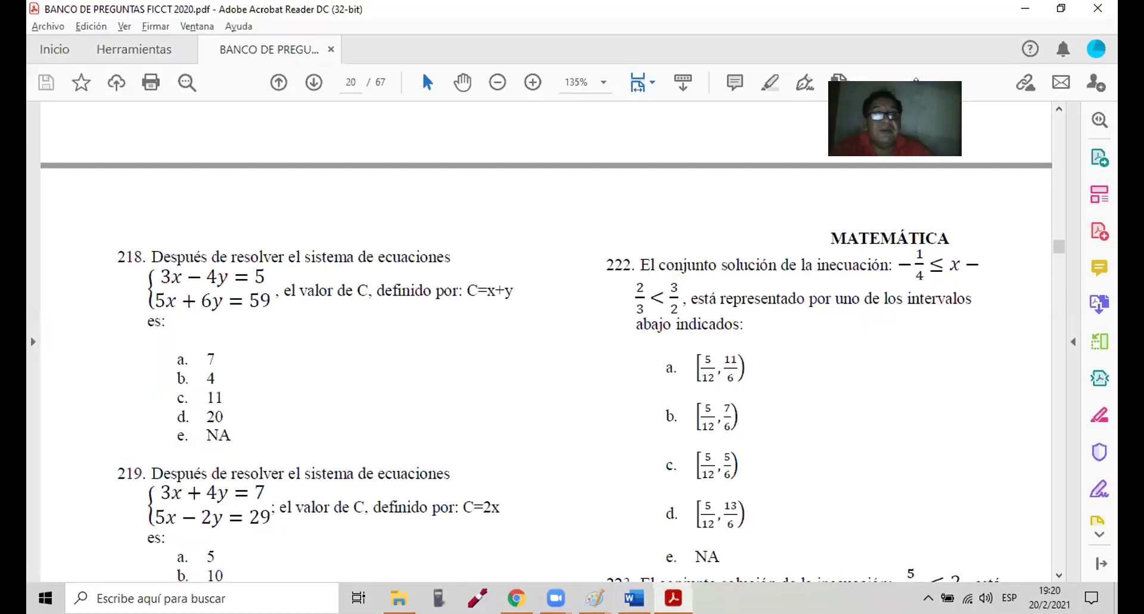
{"action": "key", "text": "alt+Tab"}
{"action": "type", "text": "E"}
{"action": "key", "text": "BackSpace"}
{"action": "type", "text": "Desp"}
{"action": "type", "text": "ués d"}
{"action": "type", "text": "e r"}
{"action": "type", "text": "esil¿"}
{"action": "type", "text": "er e"}
{"action": "type", "text": "l sistem"}
{"action": "type", "text": "a de ec"}
{"action": "type", "text": "uació"}
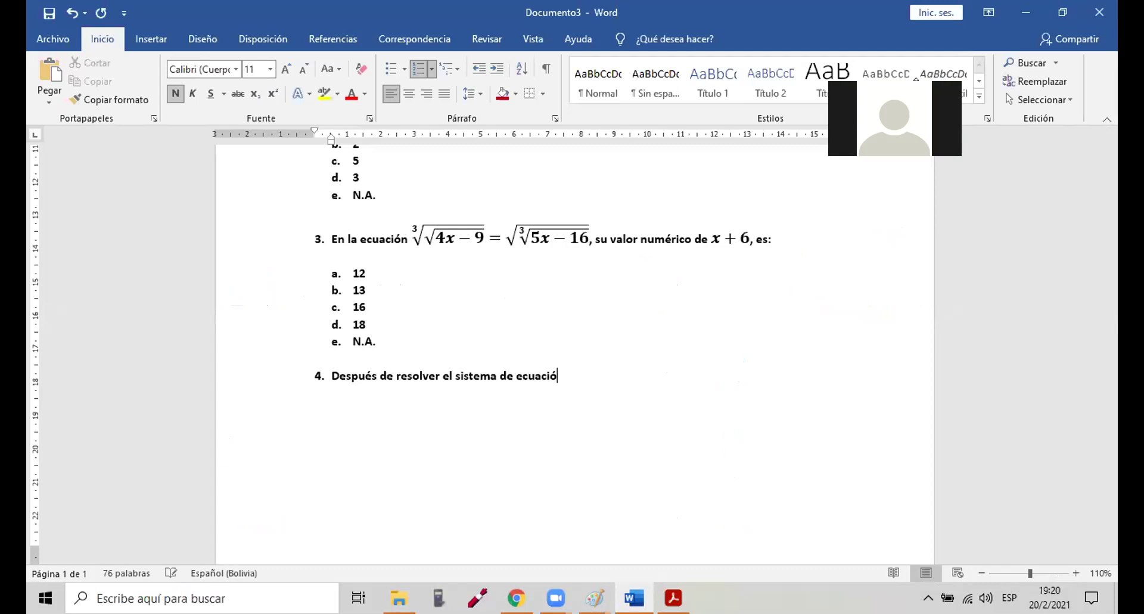
{"action": "key", "text": "alt+Tab"}
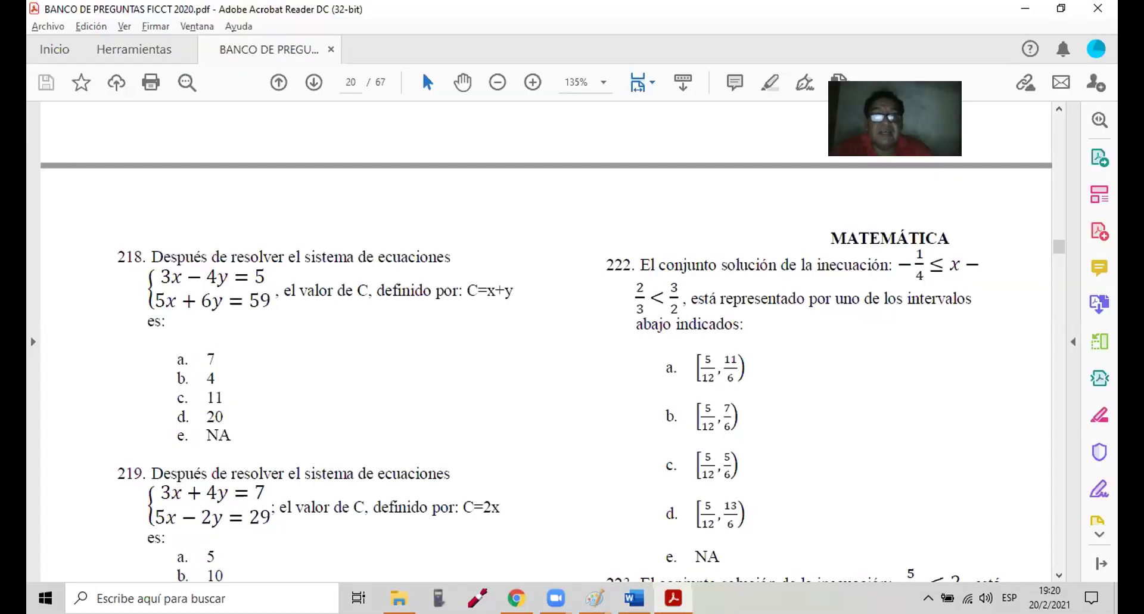
{"action": "key", "text": "alt+Tab"}
{"action": "key", "text": "BackSpace"}
{"action": "key", "text": "BackSpace"}
{"action": "key", "text": "BackSpace"}
{"action": "type", "text": "iones"}
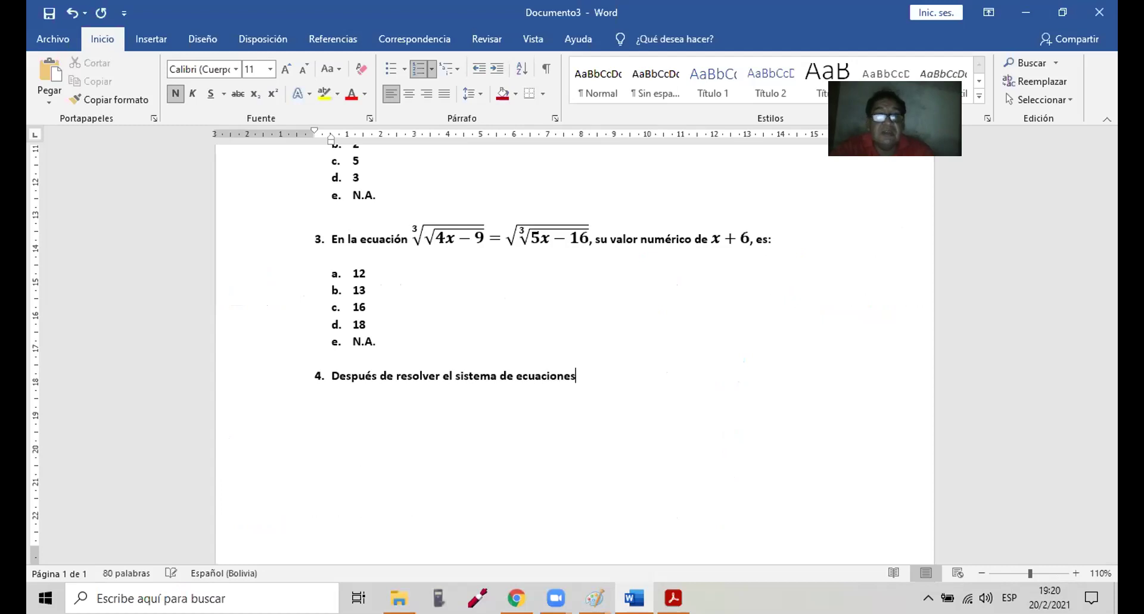
- Add an unnumbered blank line and an empty item 5 below question 4
{"action": "key", "text": "alt+Tab"}
{"action": "key", "text": "alt+Tab"}
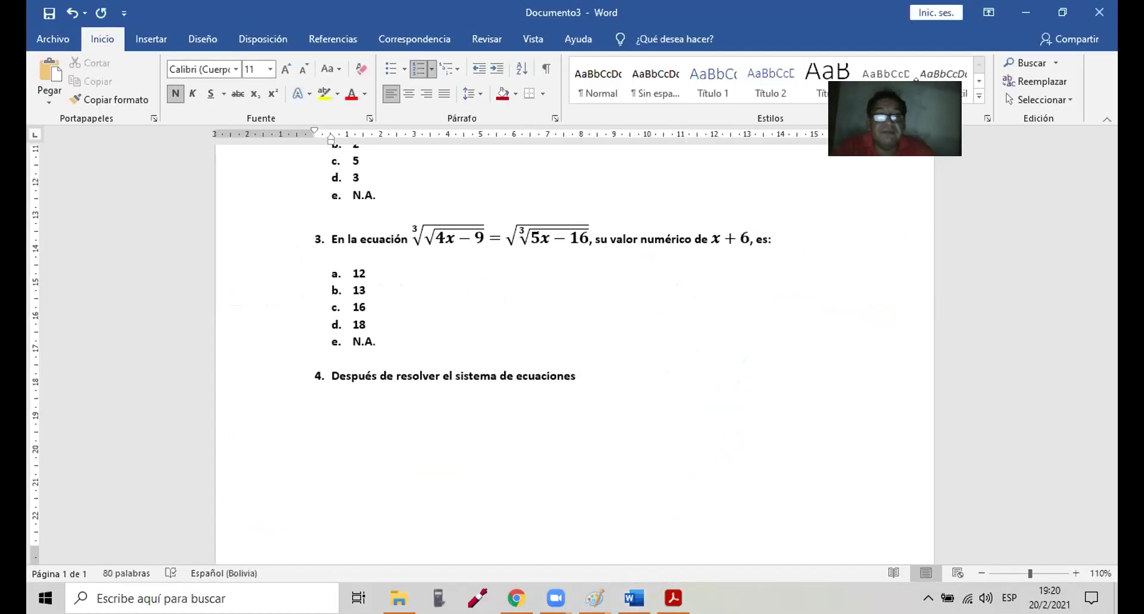
{"action": "key", "text": "Return"}
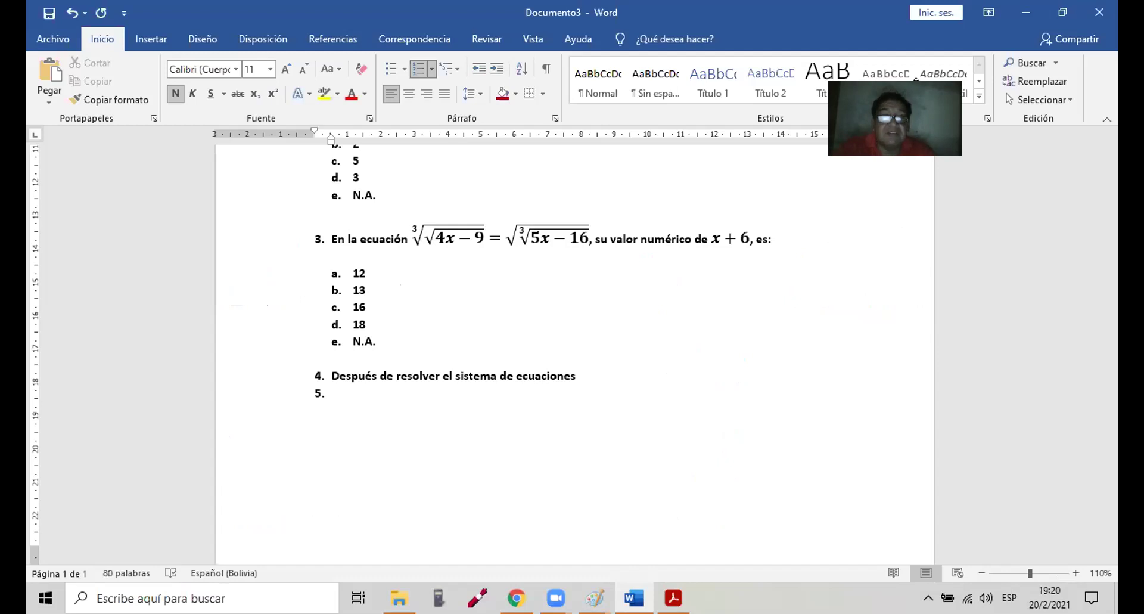
{"action": "key", "text": "Return"}
{"action": "key", "text": "BackSpace"}
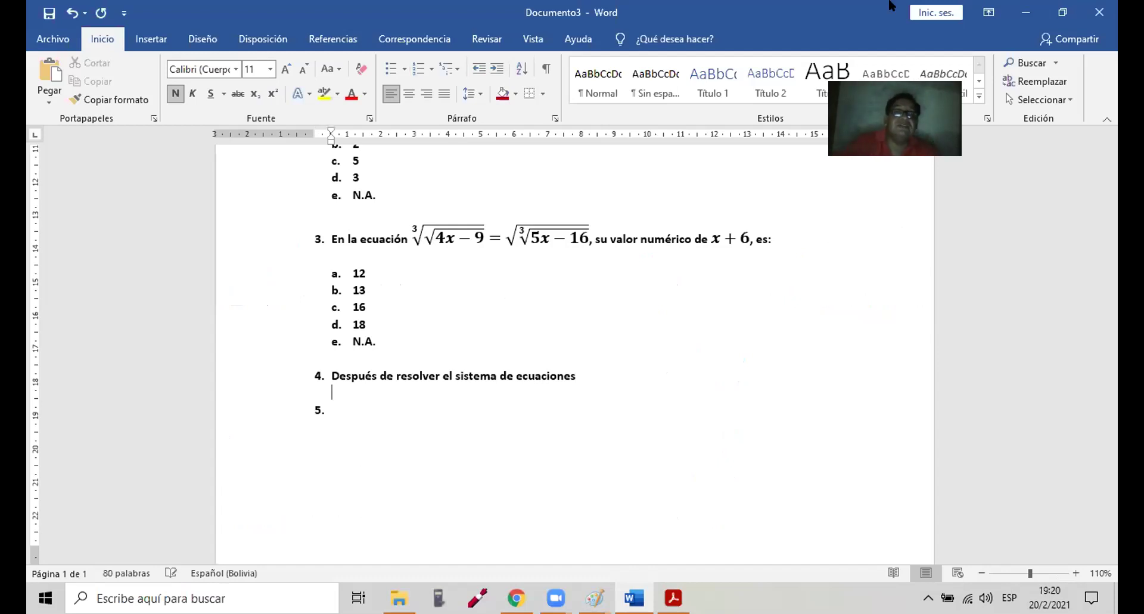
{"action": "left_click", "coordinate": [143, 32]}
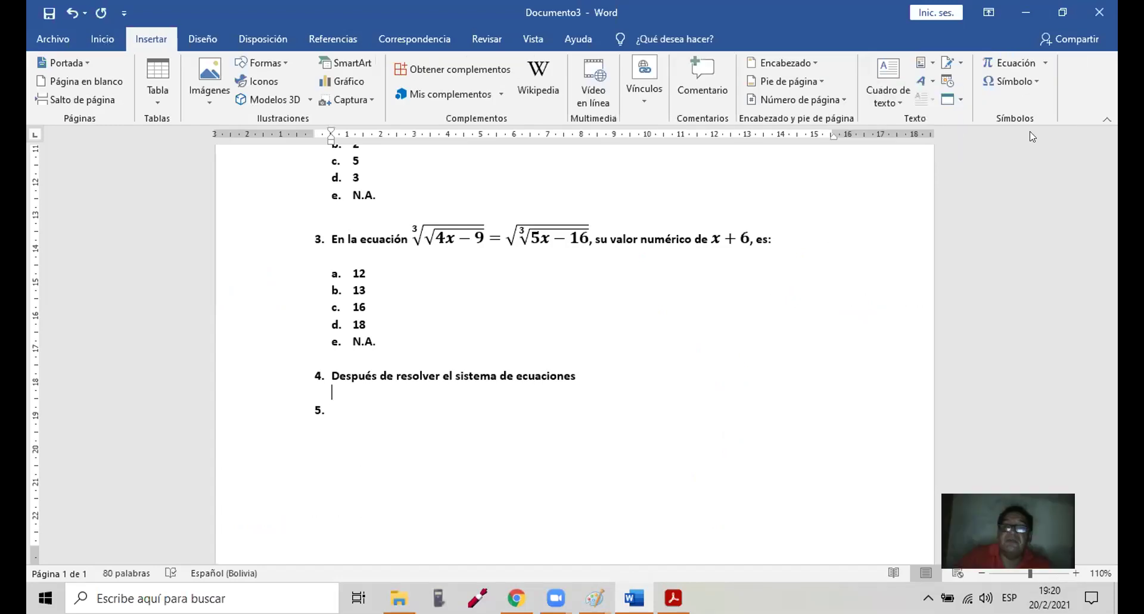
- Insert an empty, left-aligned equation on the line beneath question 4, ready for editing
{"action": "left_click", "coordinate": [987, 68]}
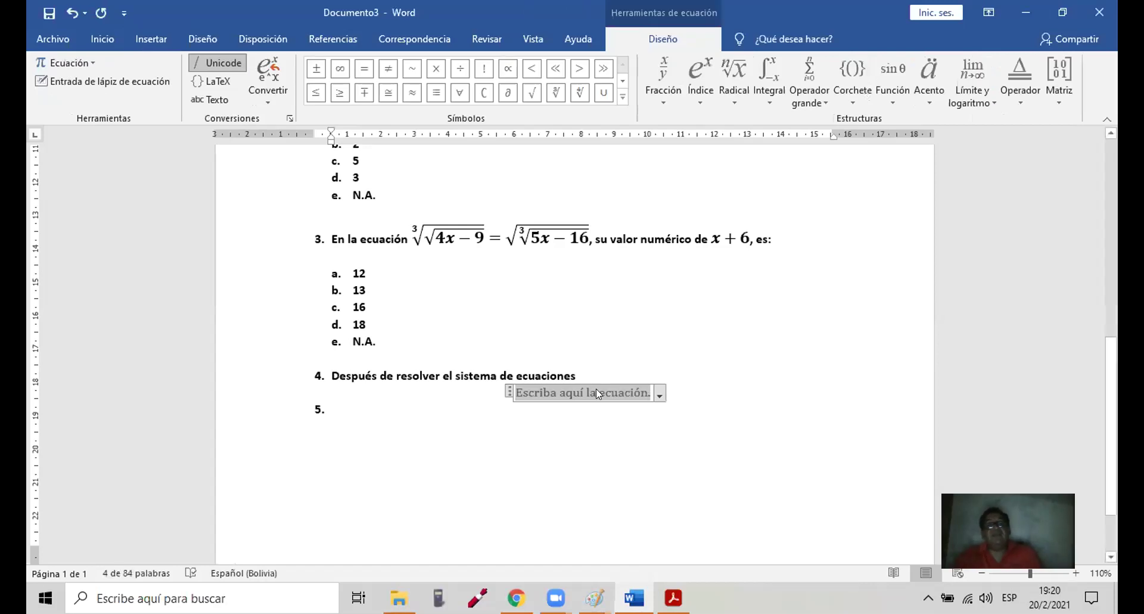
{"action": "left_click", "coordinate": [99, 40]}
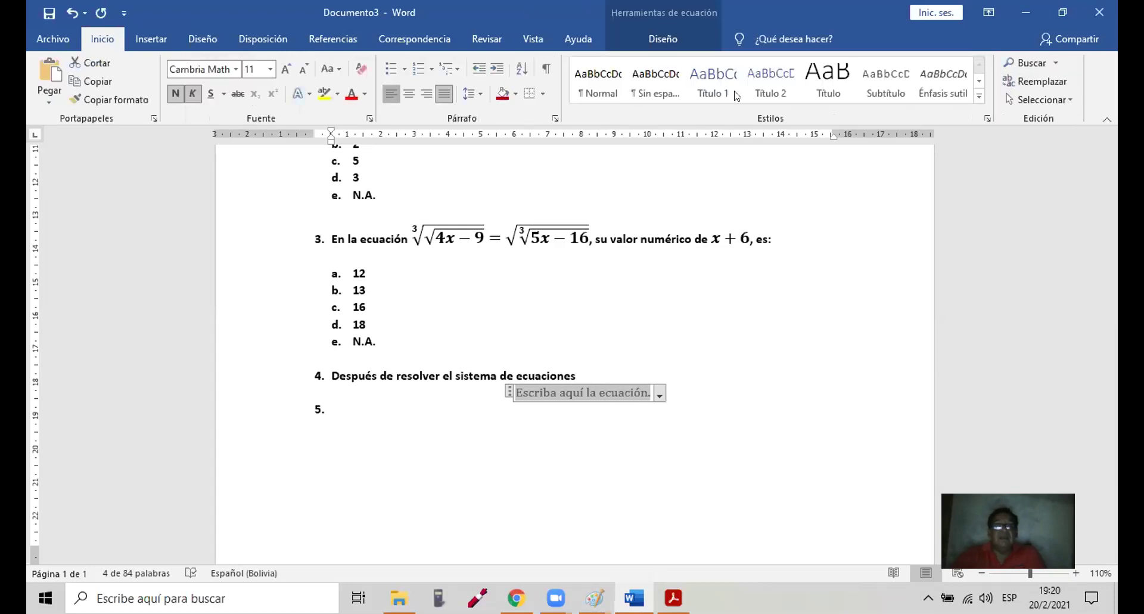
{"action": "left_click", "coordinate": [387, 95]}
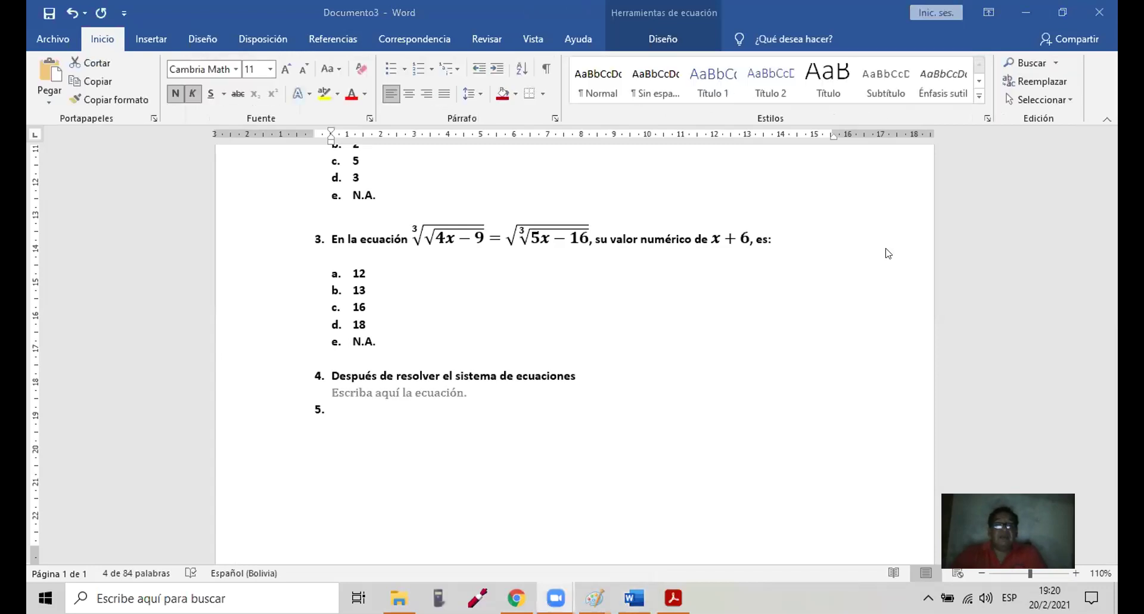
{"action": "left_click", "coordinate": [427, 391]}
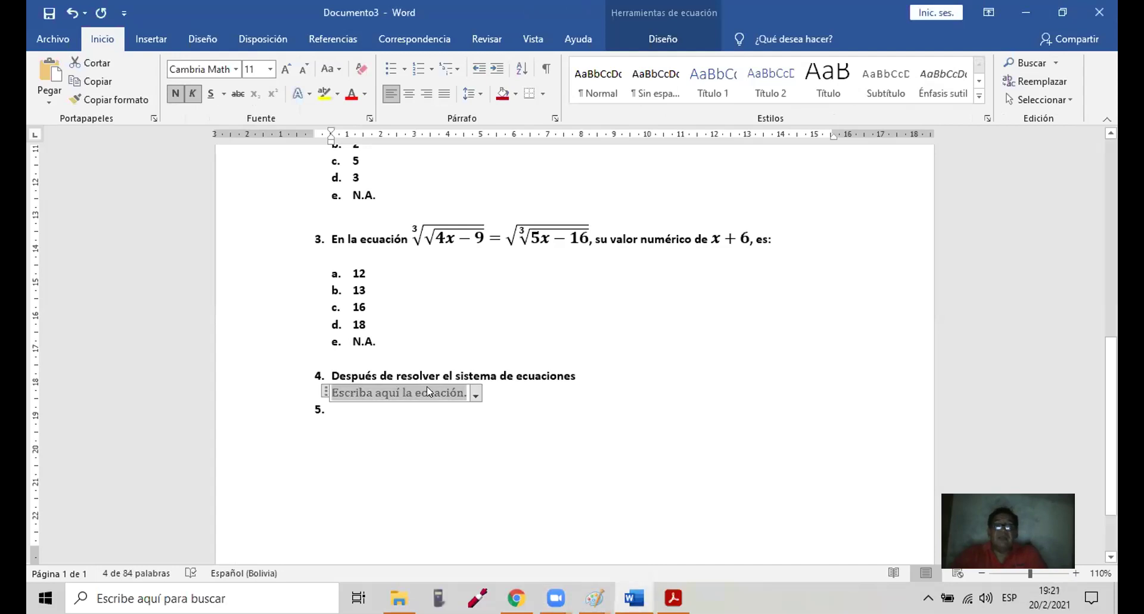
{"action": "left_click", "coordinate": [661, 8]}
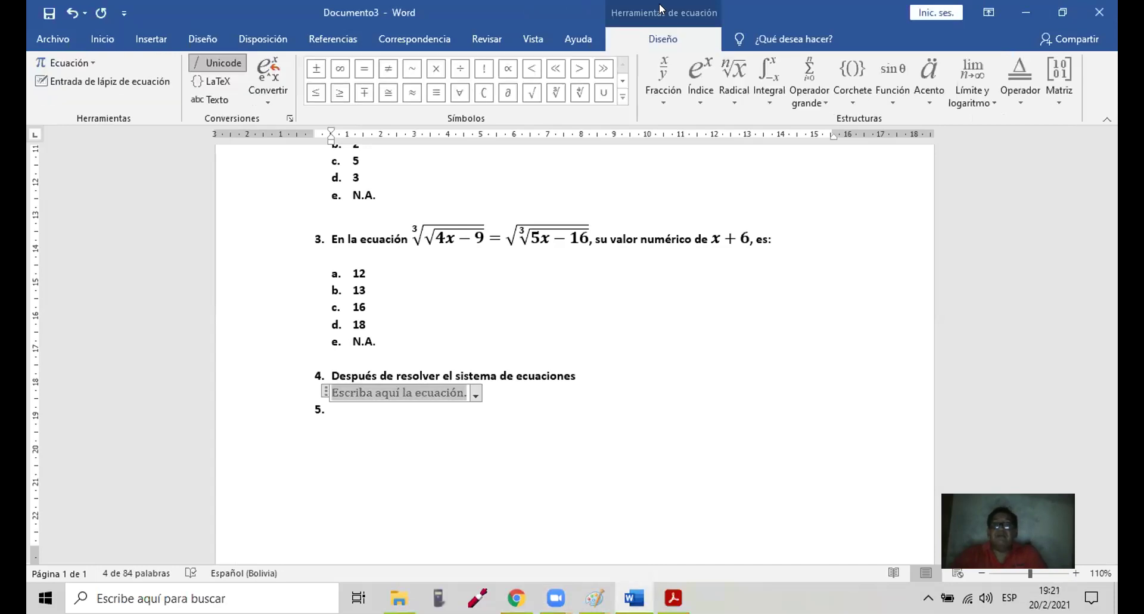
- Insert the two-row cases brace template from the Bracket gallery into the equation
{"action": "left_click", "coordinate": [851, 70]}
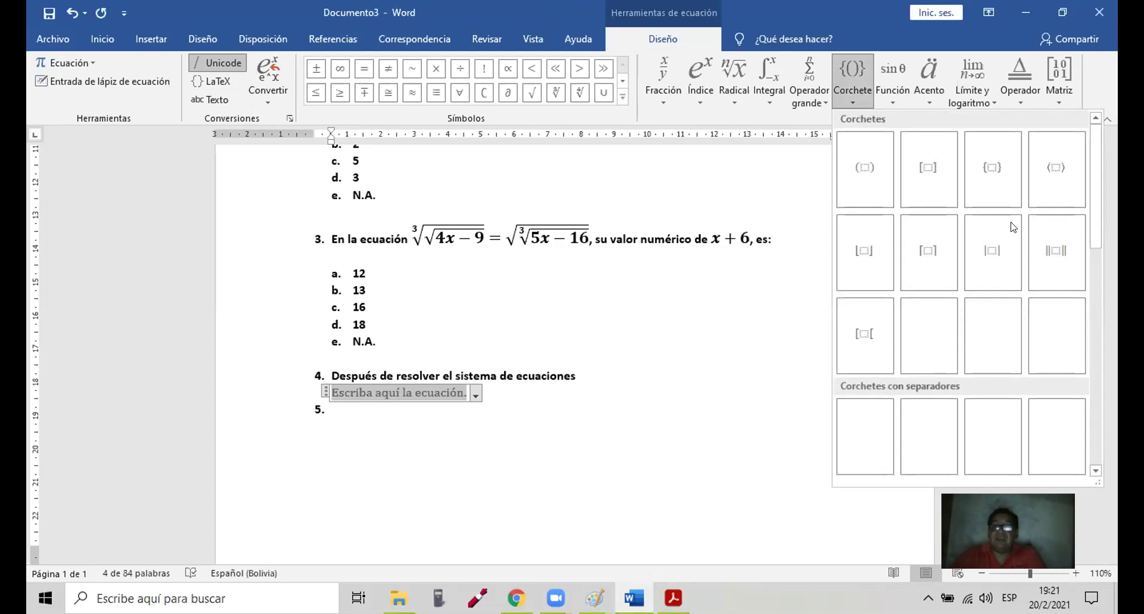
{"action": "left_click_drag", "start_coordinate": [1096, 190], "coordinate": [1094, 282]}
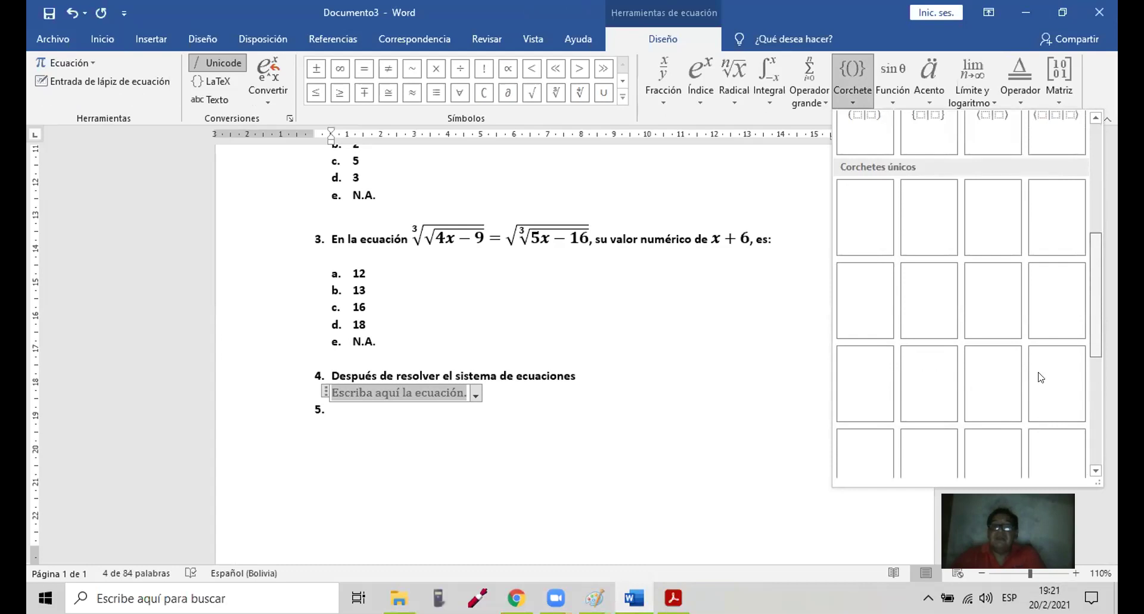
{"action": "scroll", "coordinate": [994, 357], "scroll_direction": "down", "scroll_amount": 3}
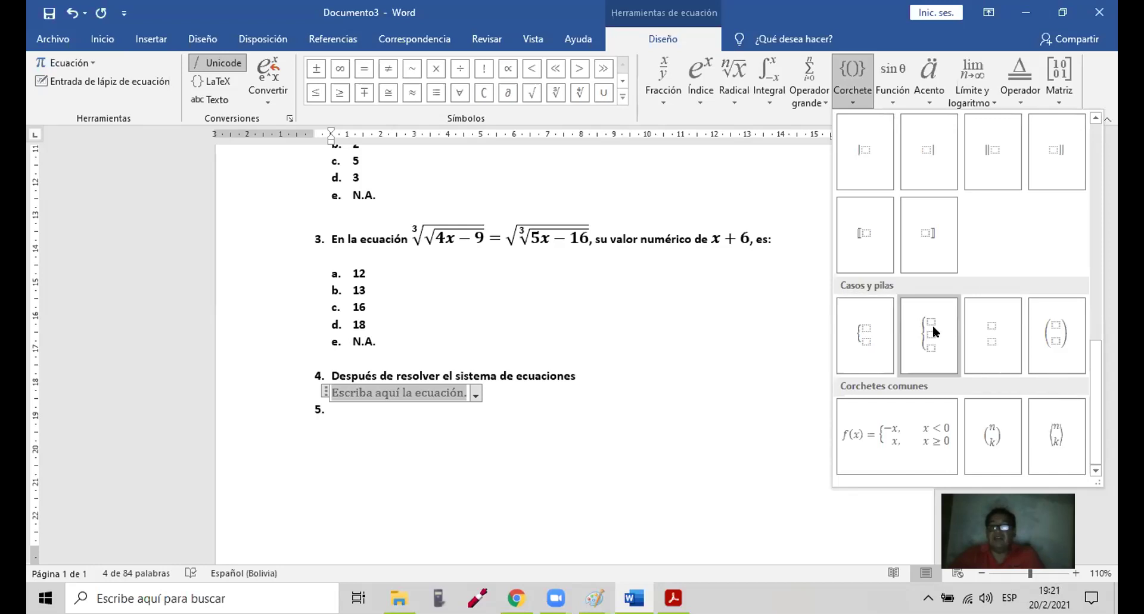
{"action": "left_click", "coordinate": [862, 337]}
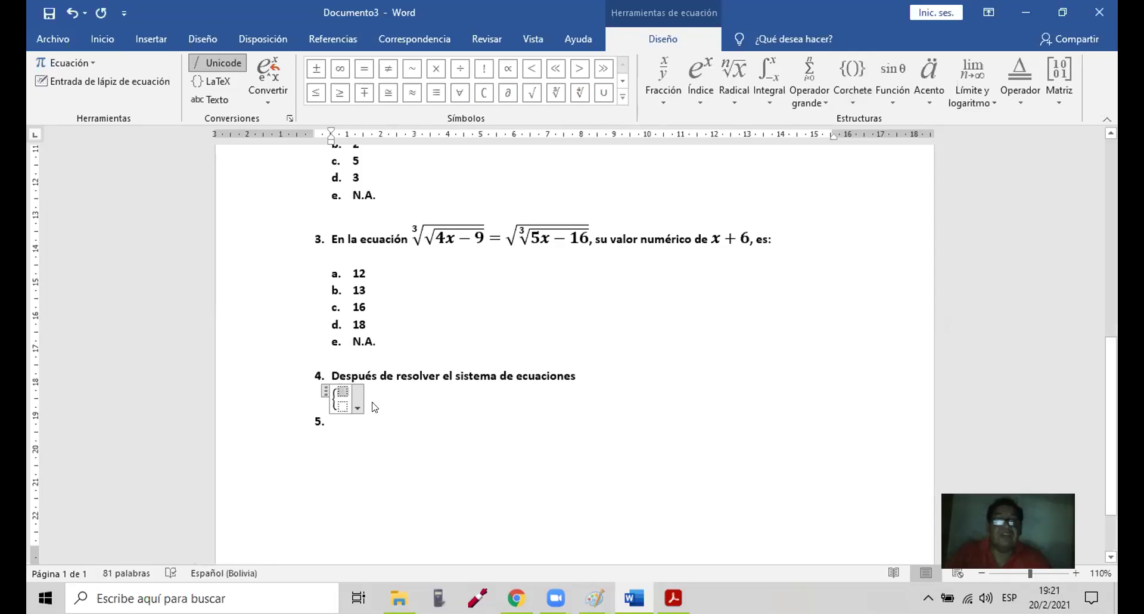
- Enter 3x-4y=5 in the first row of the brace, as given in the PDF
{"action": "key", "text": "alt+Tab"}
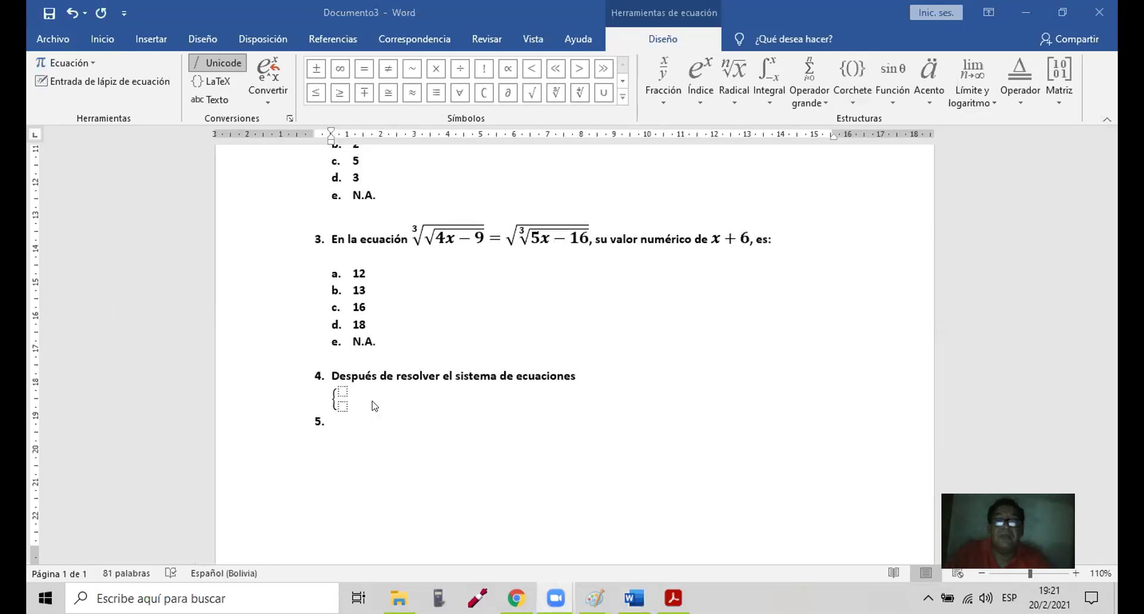
{"action": "key", "text": "alt+Tab"}
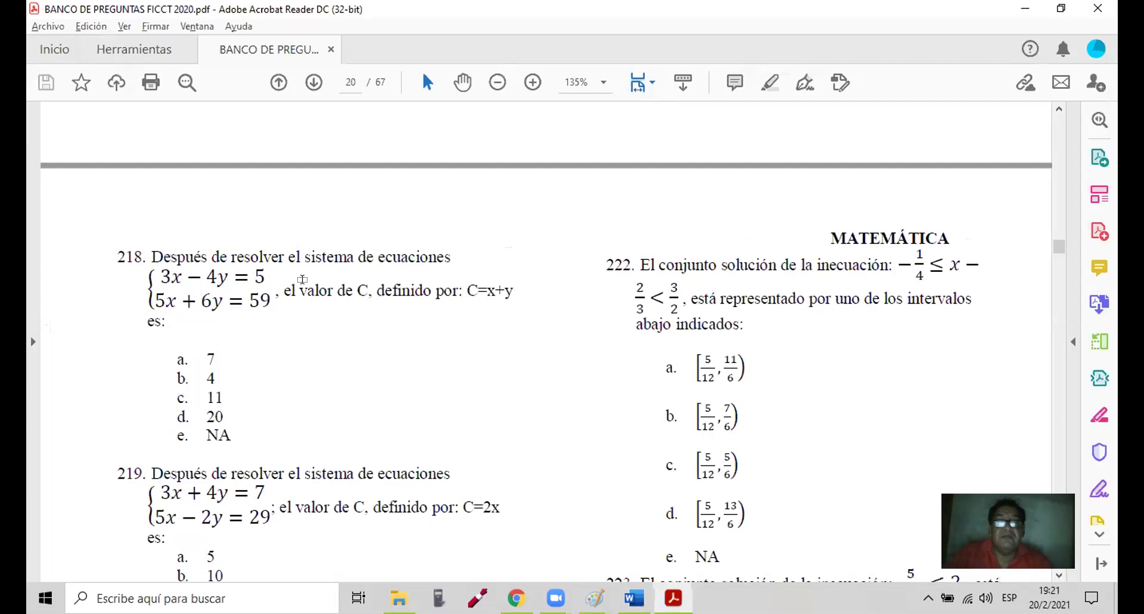
{"action": "key", "text": "alt+Tab"}
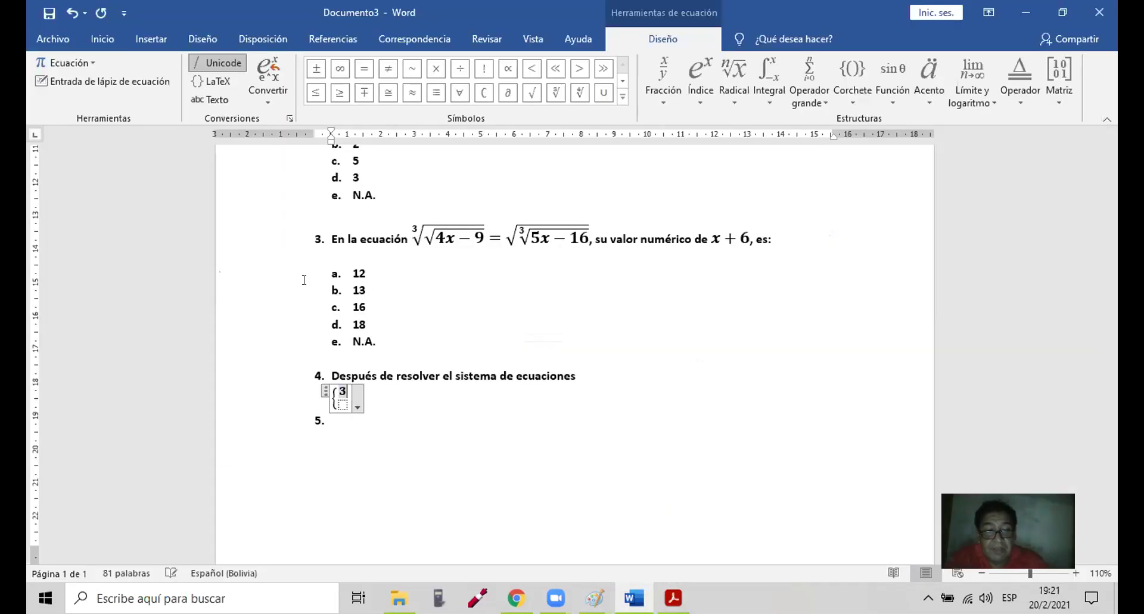
{"action": "type", "text": "3x-"}
{"action": "type", "text": "4y"}
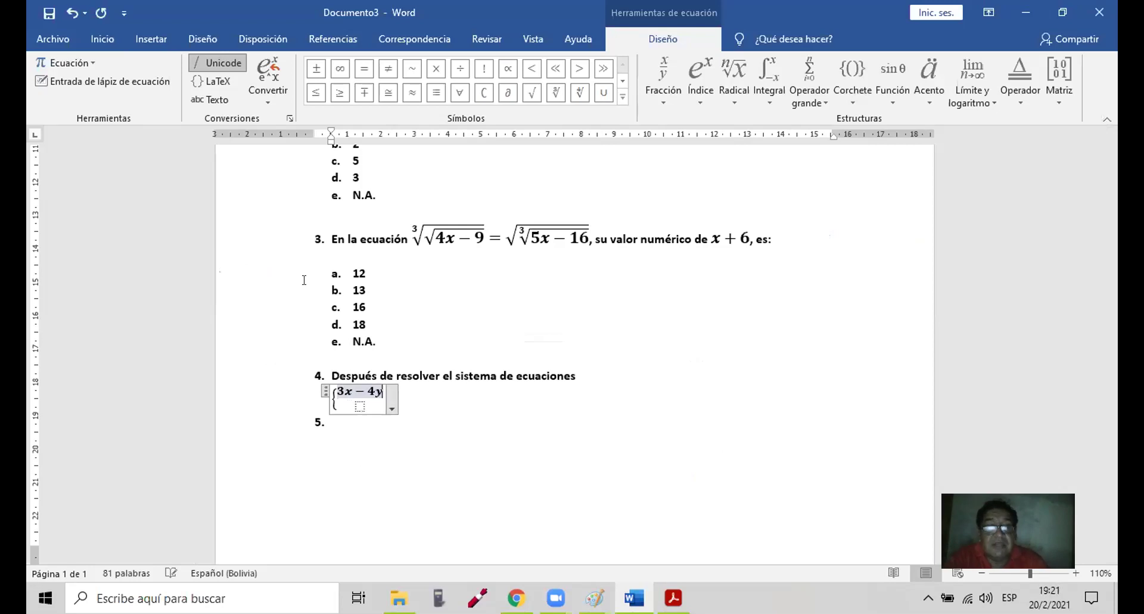
{"action": "type", "text": "=5"}
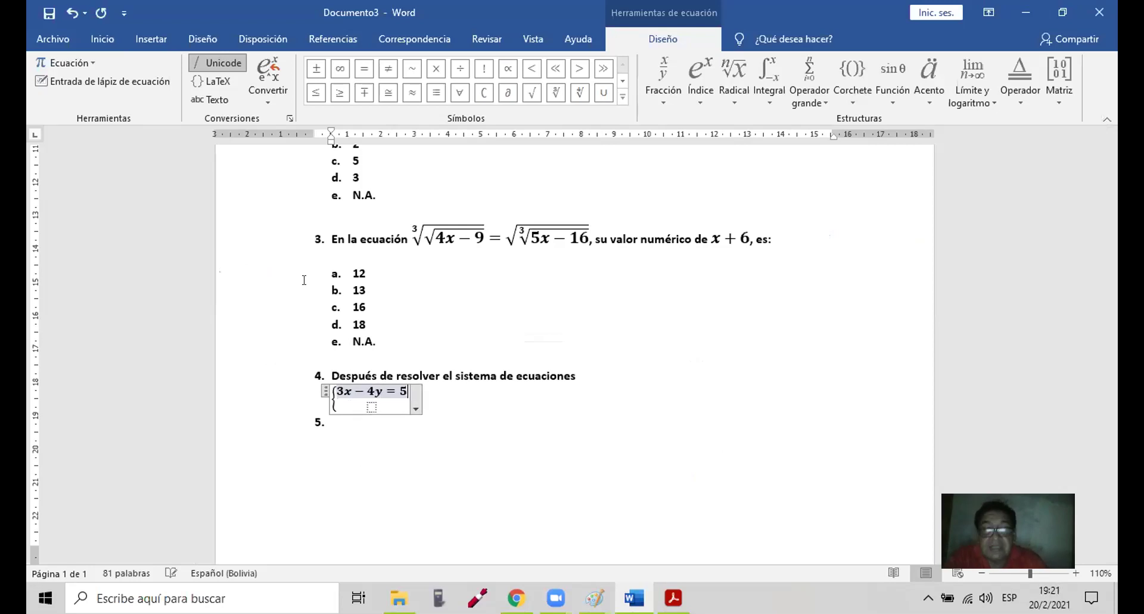
{"action": "key", "text": "Down"}
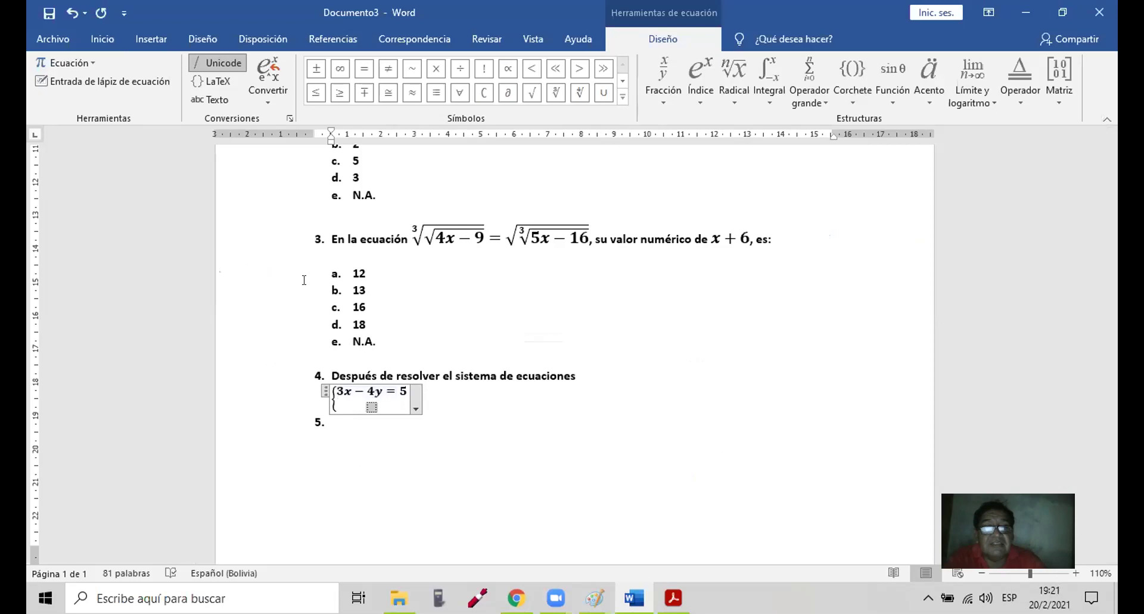
- Enter 5x + 6y = 59 in the second row, fixing stray characters and the constant
{"action": "key", "text": "alt+Tab"}
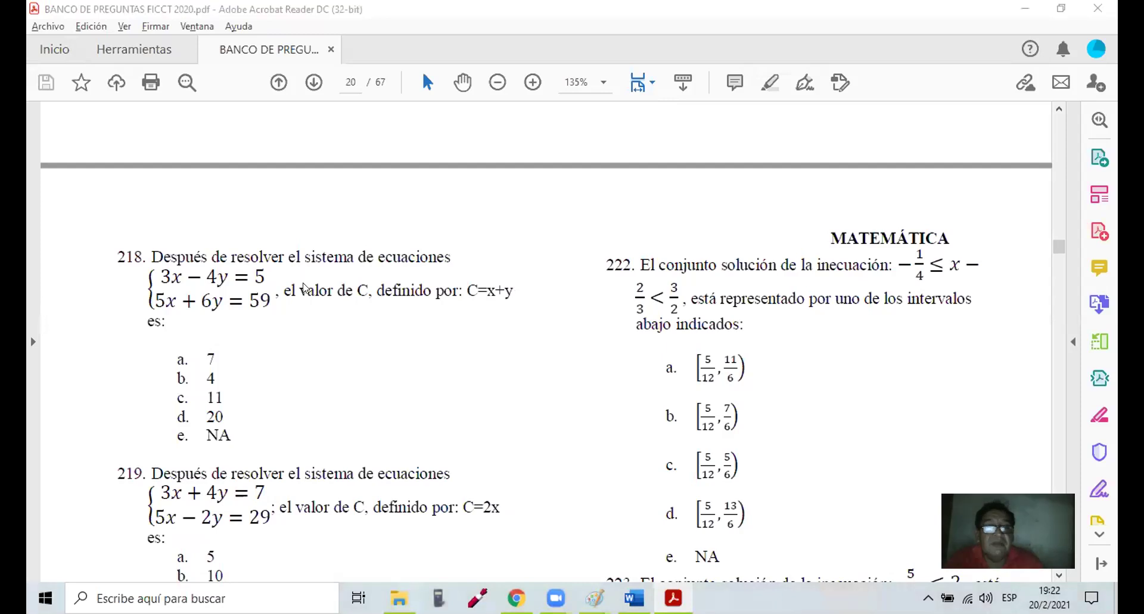
{"action": "key", "text": "alt+Tab"}
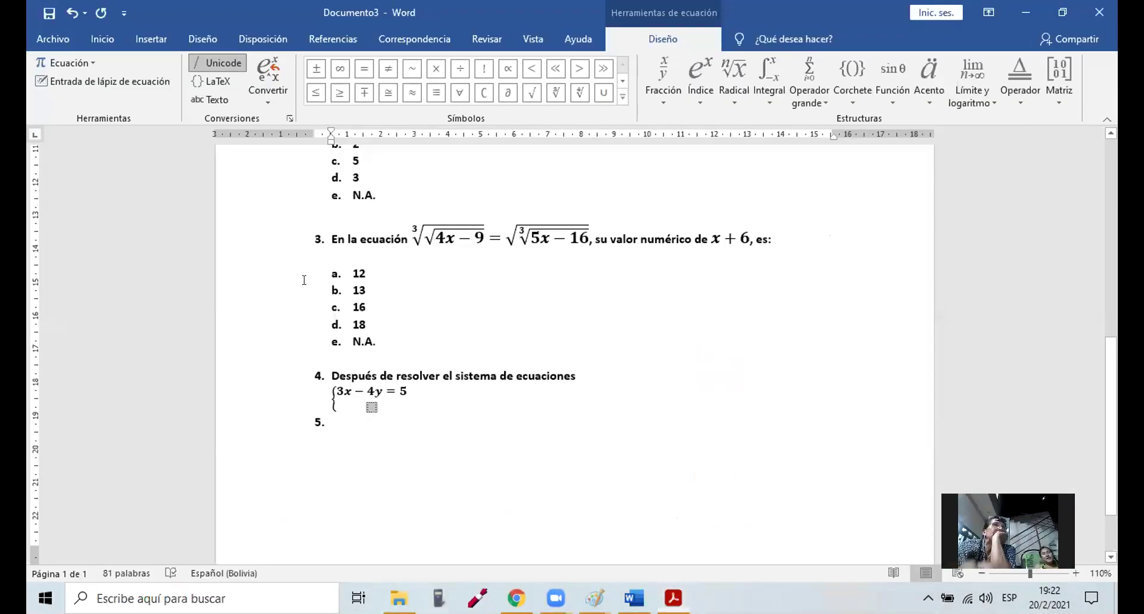
{"action": "type", "text": "5x"}
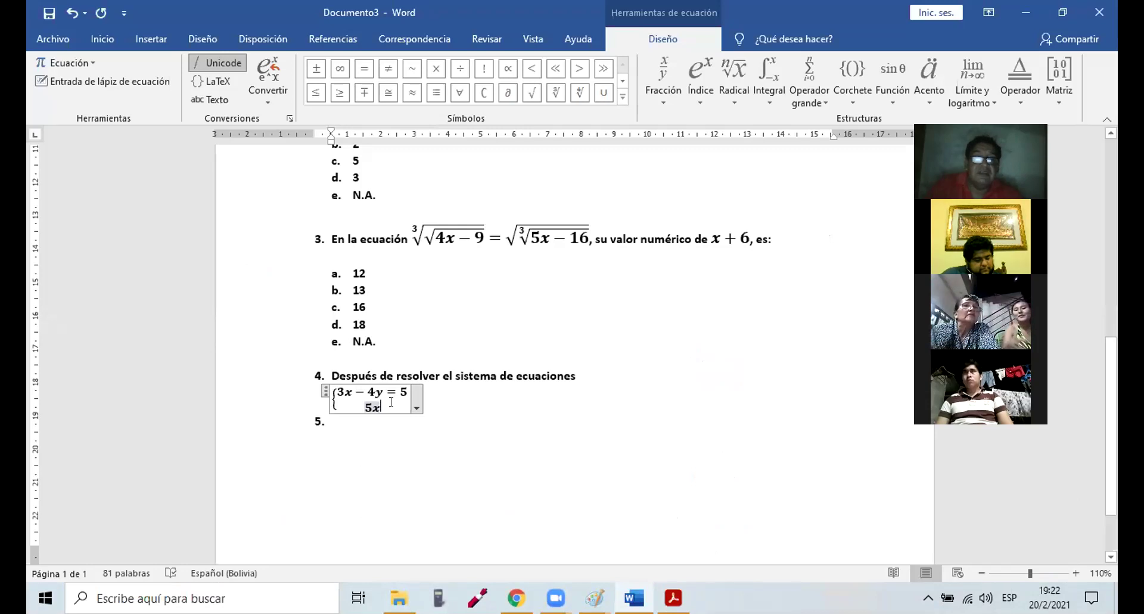
{"action": "key", "text": "alt+Tab"}
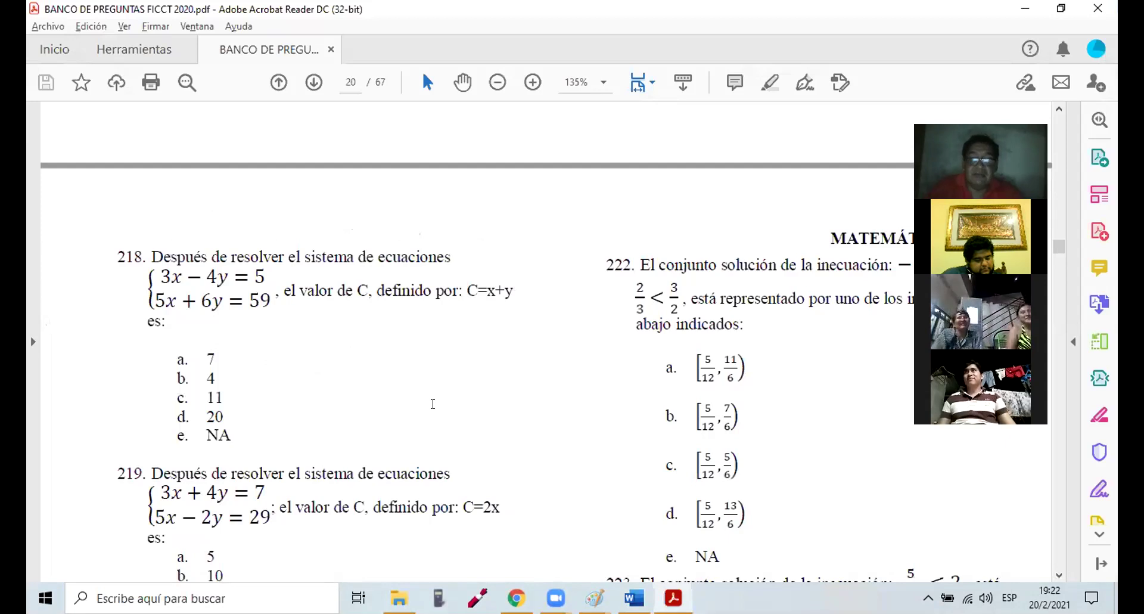
{"action": "key", "text": "alt+Tab"}
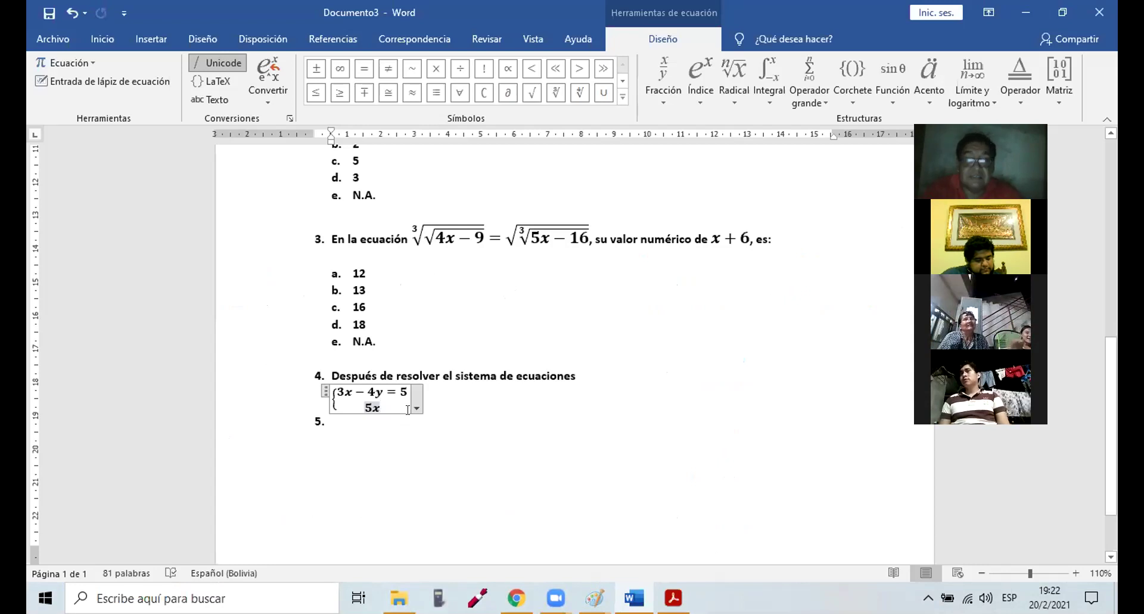
{"action": "type", "text": "´+"}
{"action": "key", "text": "BackSpace"}
{"action": "key", "text": "BackSpace"}
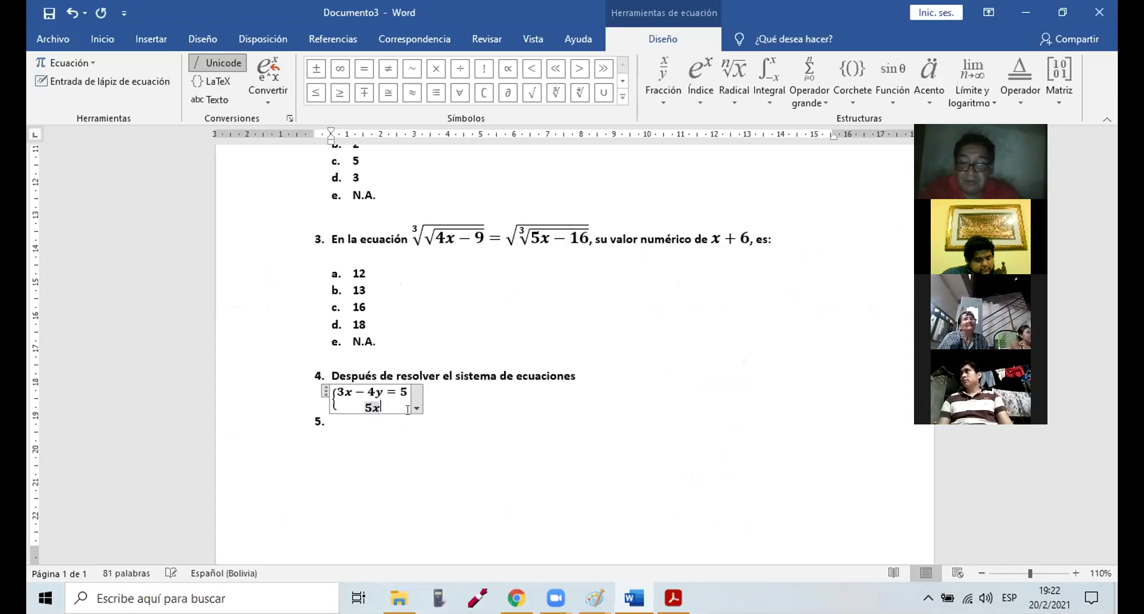
{"action": "type", "text": "+"}
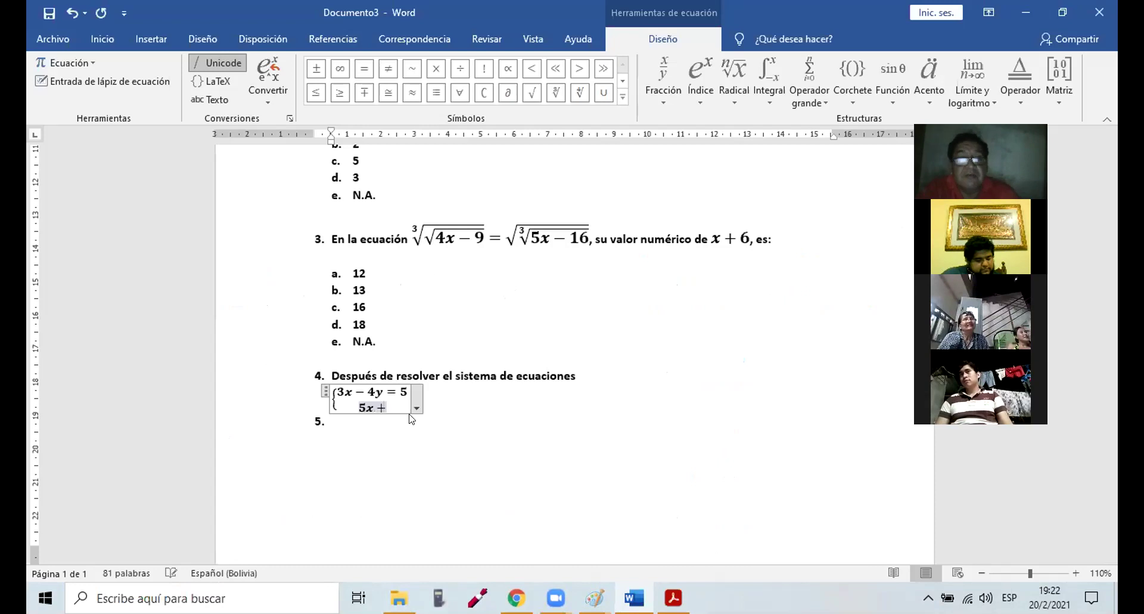
{"action": "type", "text": " 6y = 1"}
{"action": "key", "text": "alt+Tab"}
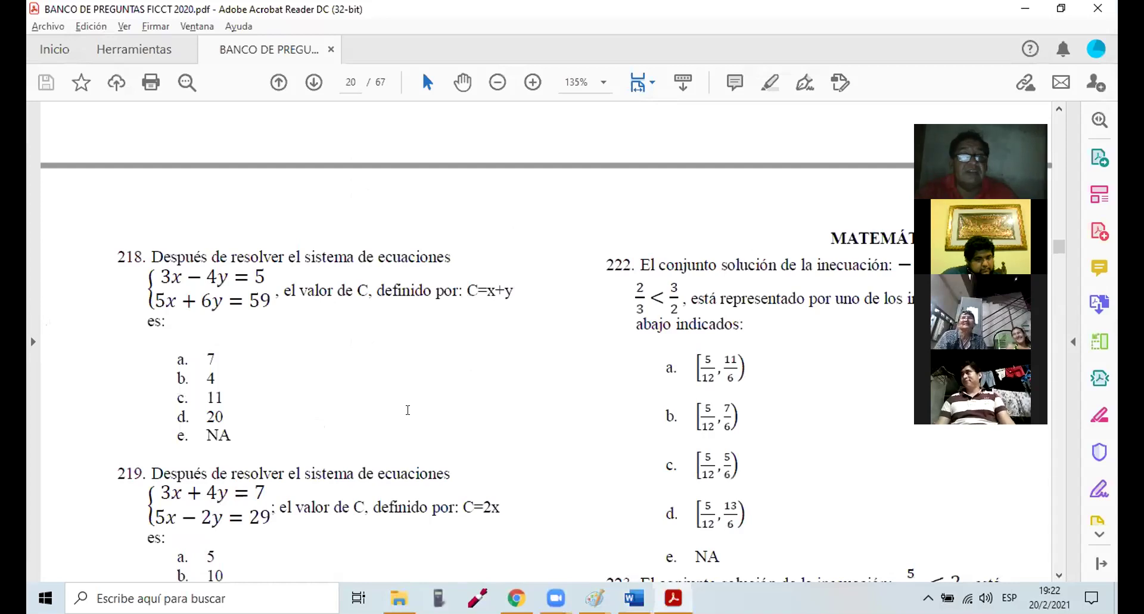
{"action": "key", "text": "alt+Tab"}
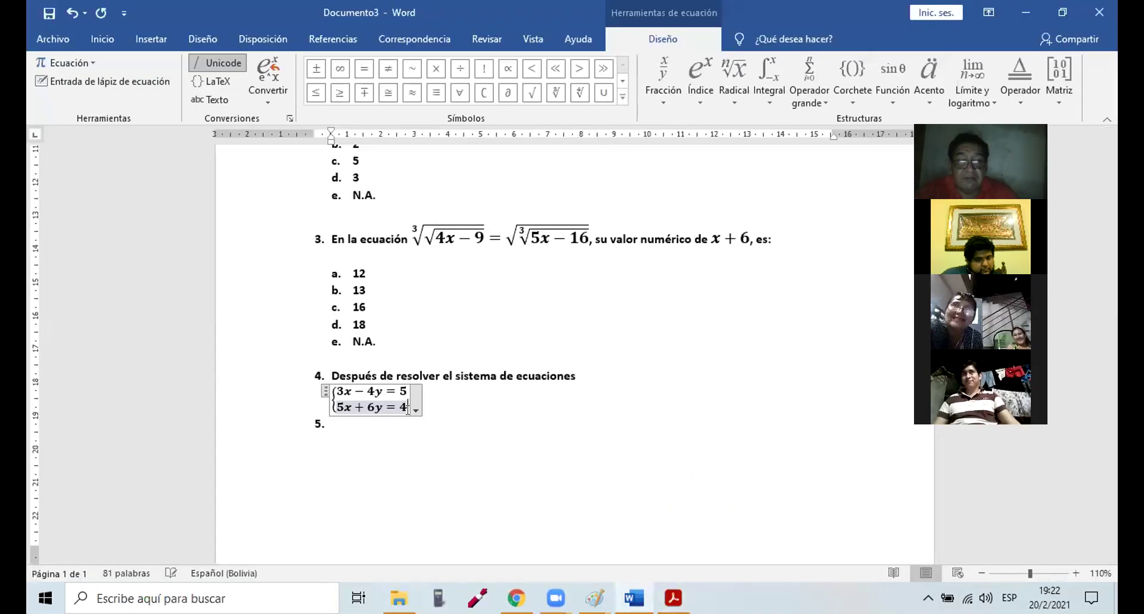
{"action": "type", "text": "9"}
{"action": "key", "text": "BackSpace"}
{"action": "key", "text": "BackSpace"}
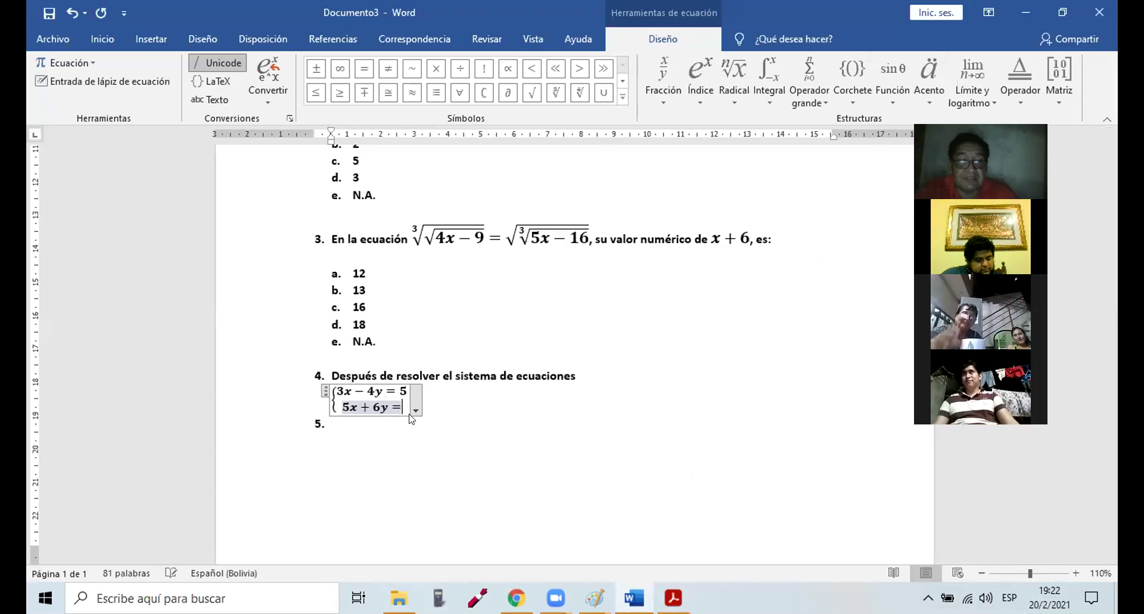
{"action": "type", "text": "59"}
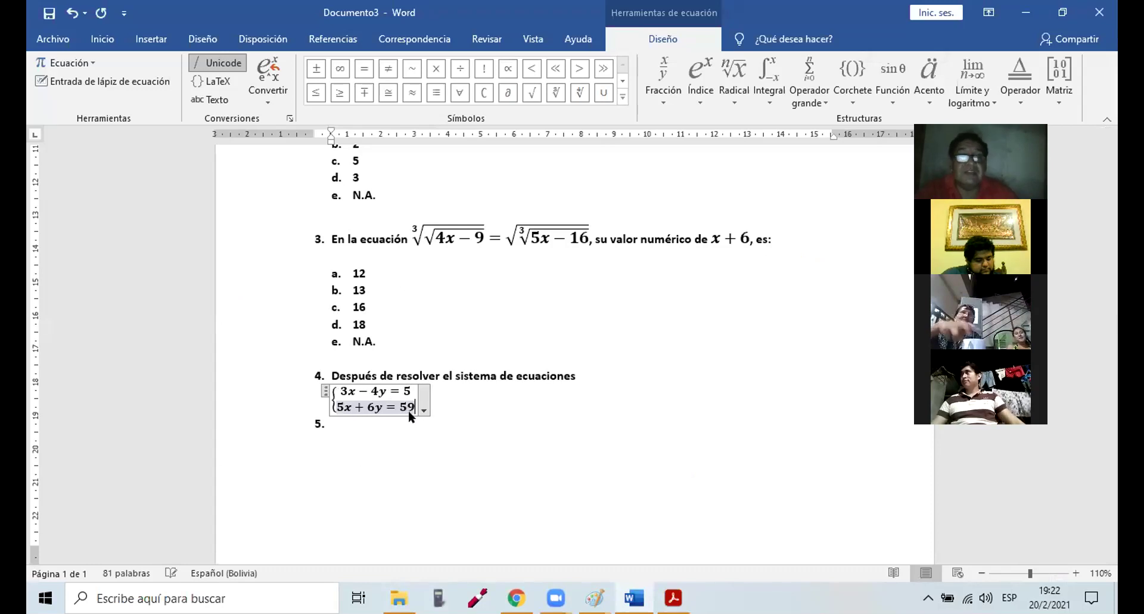
- Verify the system against the PDF and move the cursor out past the equation
{"action": "key", "text": "alt+Tab"}
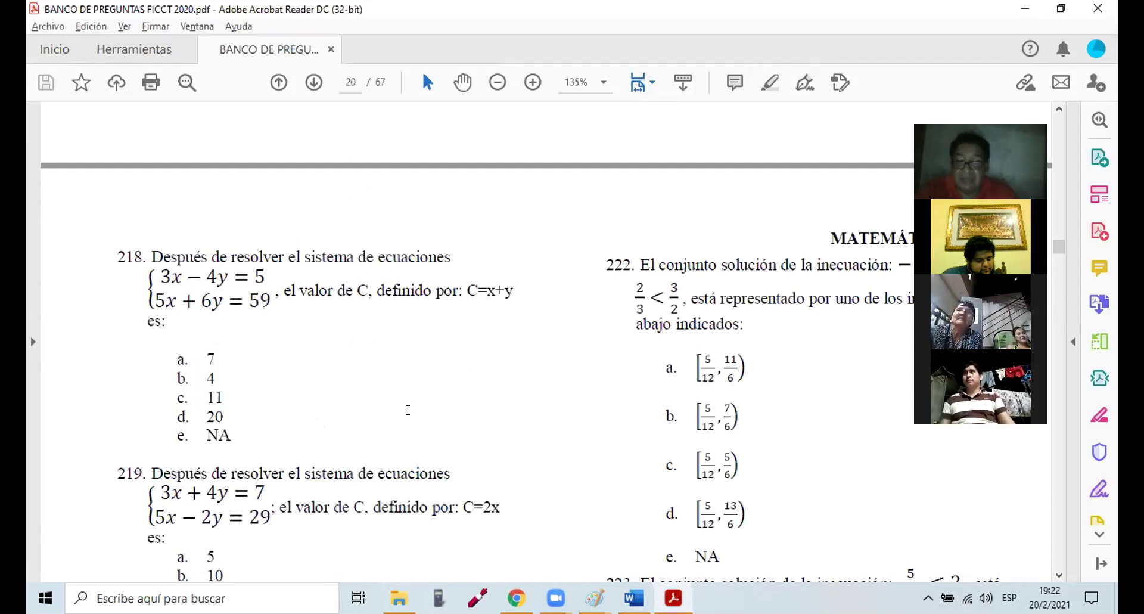
{"action": "key", "text": "alt+Tab"}
{"action": "key", "text": "Right"}
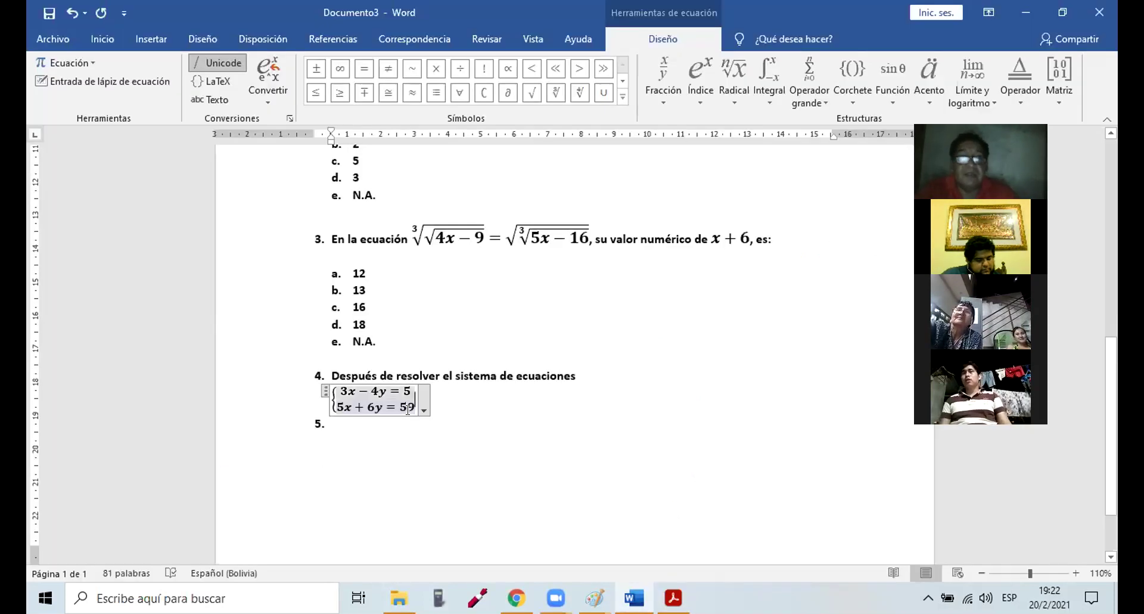
{"action": "key", "text": "Right"}
{"action": "type", "text": "'"}
{"action": "key", "text": "BackSpace"}
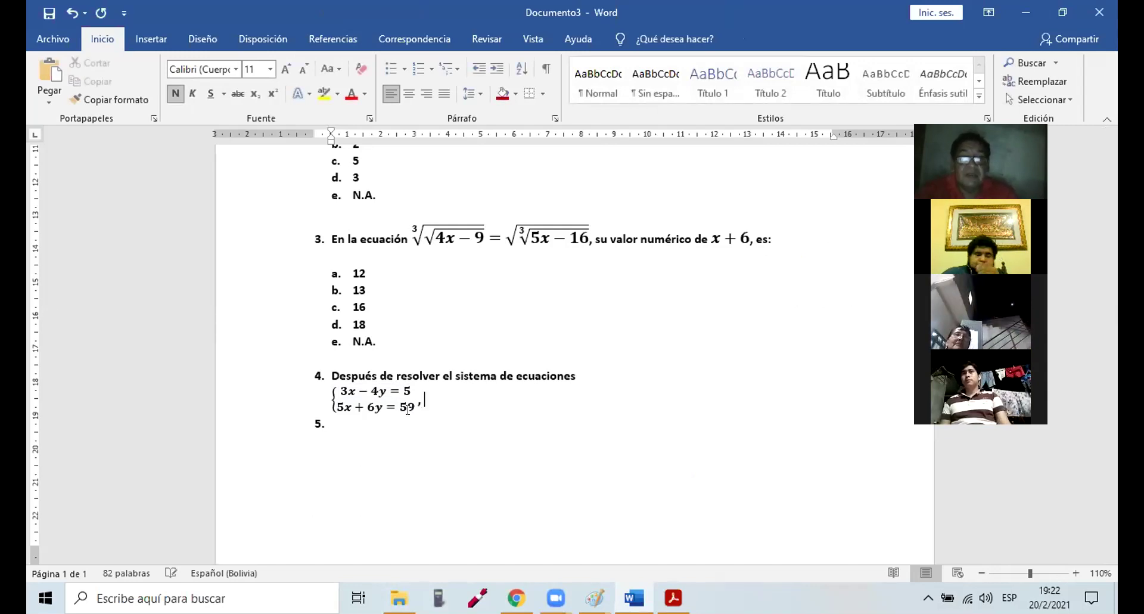
- Continue question 4 after the system with the text 'el valor de C definido por'
{"action": "type", "text": "el val"}
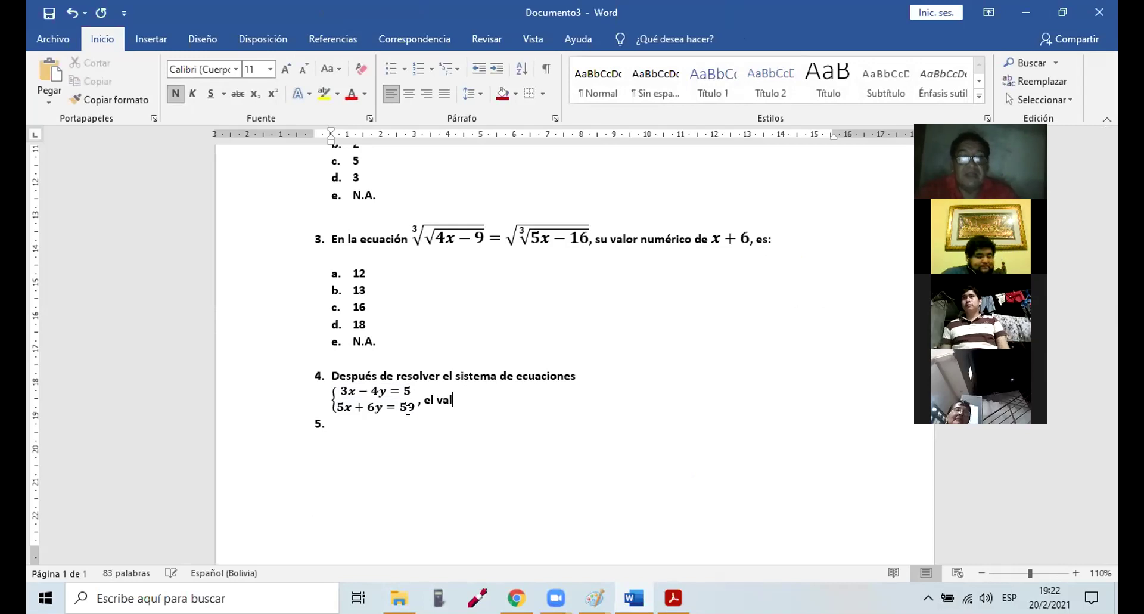
{"action": "type", "text": "or de C"}
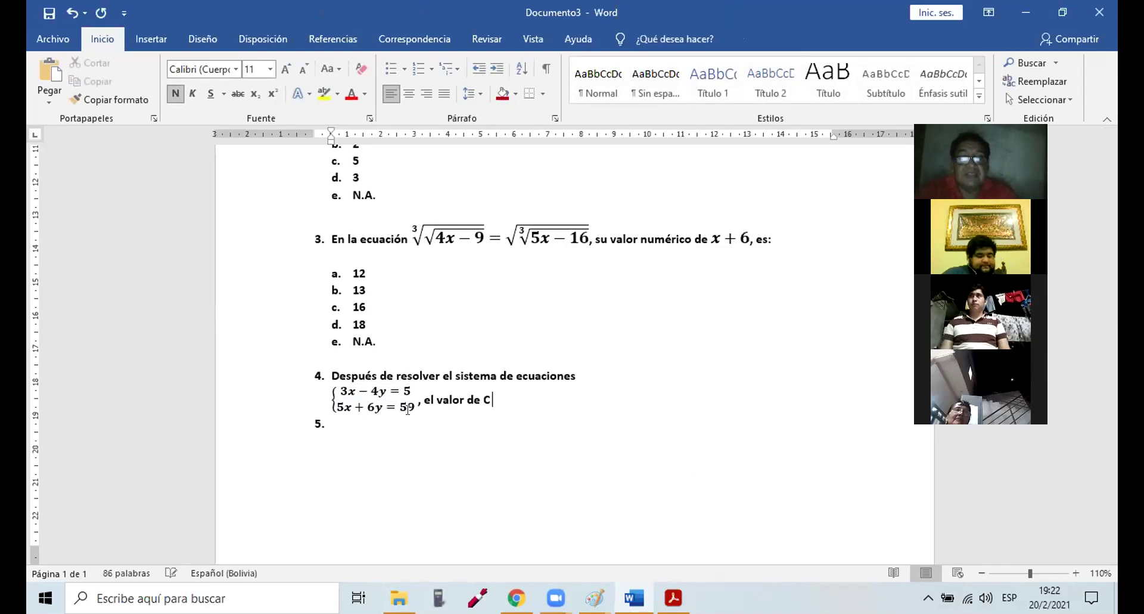
{"action": "type", "text": " es"}
{"action": "key", "text": "alt+Tab"}
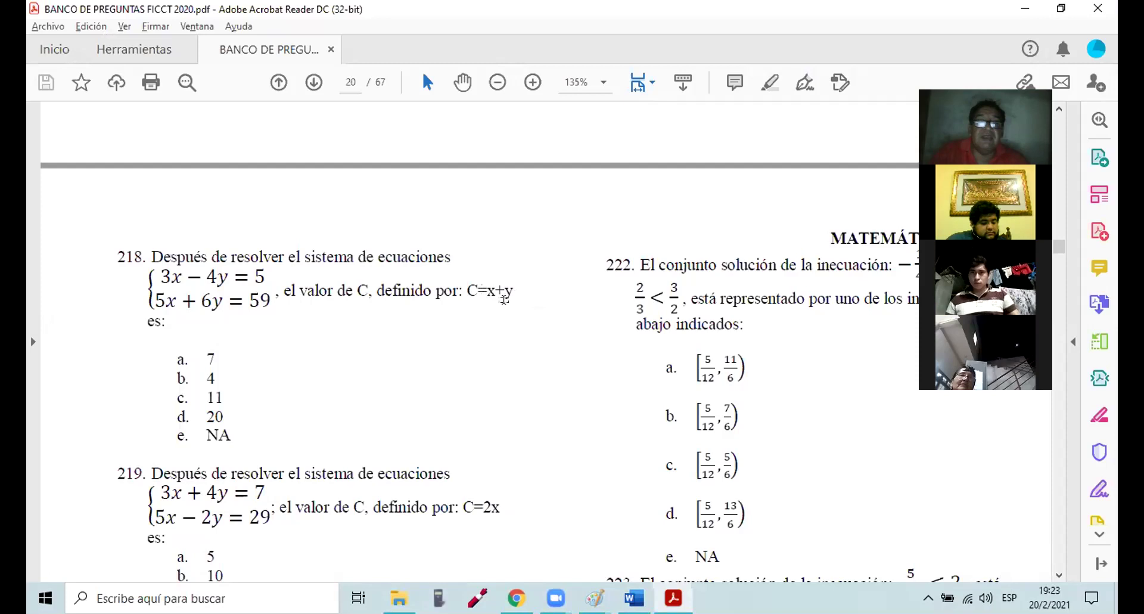
{"action": "key", "text": "alt+Tab"}
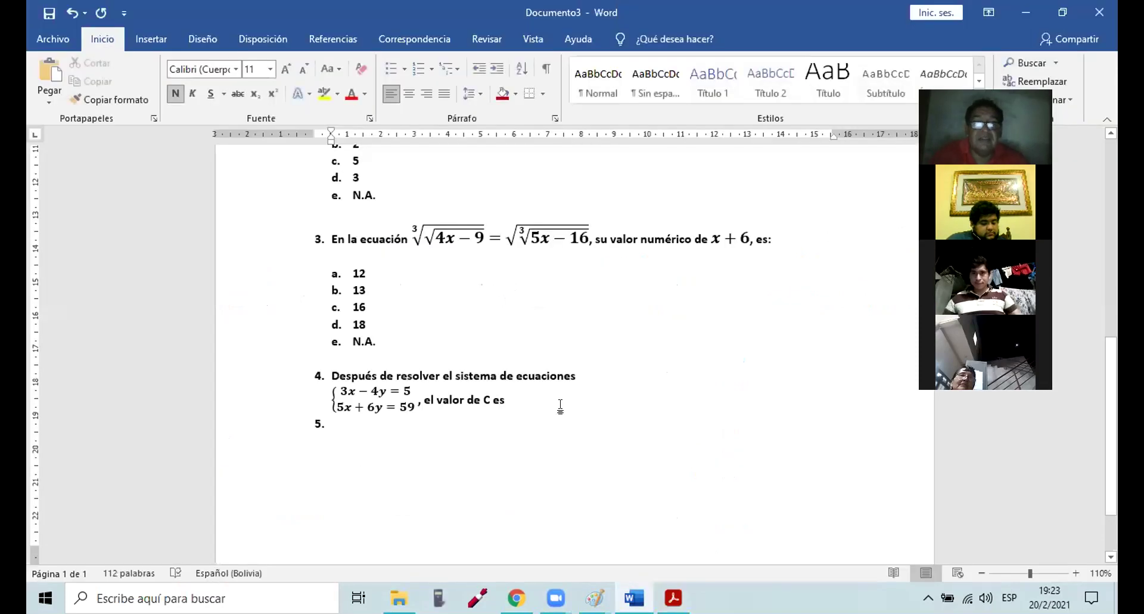
{"action": "key", "text": "BackSpace"}
{"action": "key", "text": "BackSpace"}
{"action": "type", "text": "definido por:"}
{"action": "key", "text": "BackSpace"}
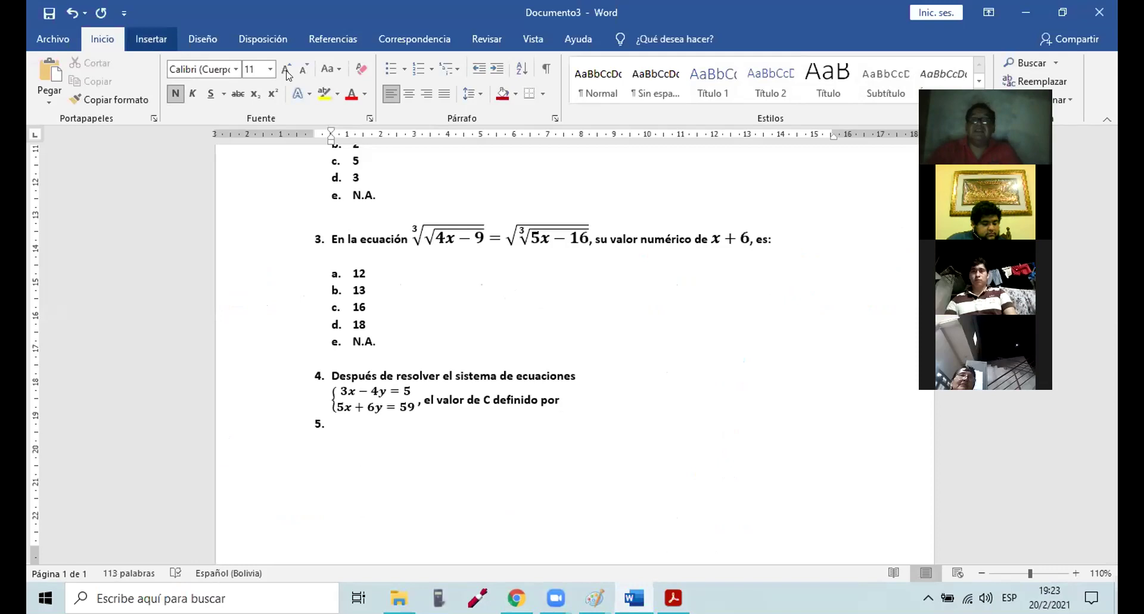
{"action": "left_click", "coordinate": [151, 38]}
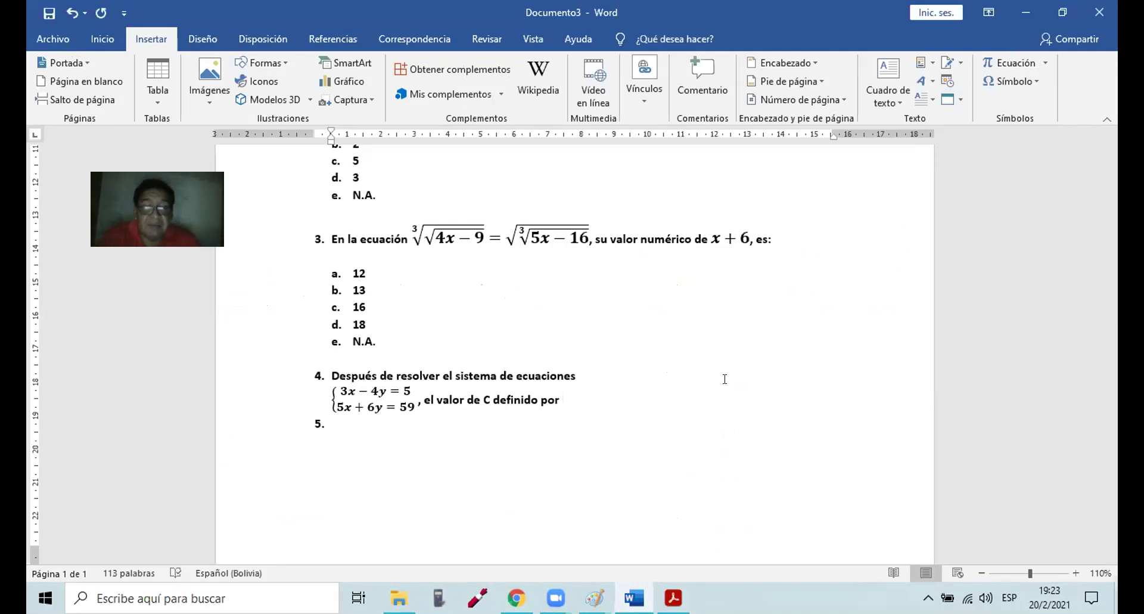
- Insert the inline equation C = x + y after 'definido por', matching problem 218
{"action": "key", "text": "alt+shift+0"}
{"action": "type", "text": "C"}
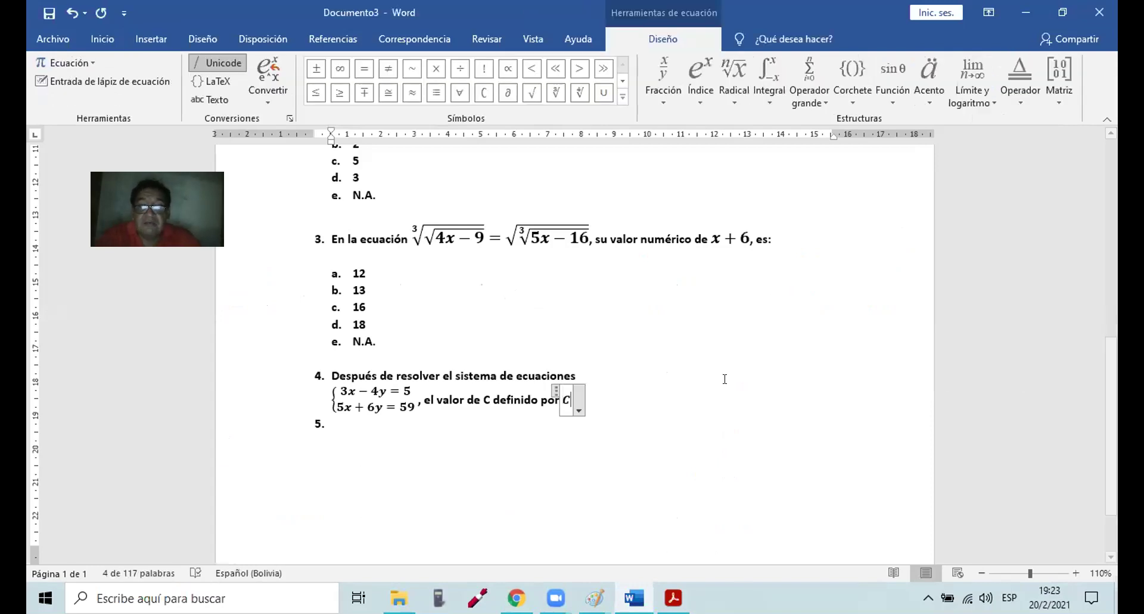
{"action": "type", "text": "="}
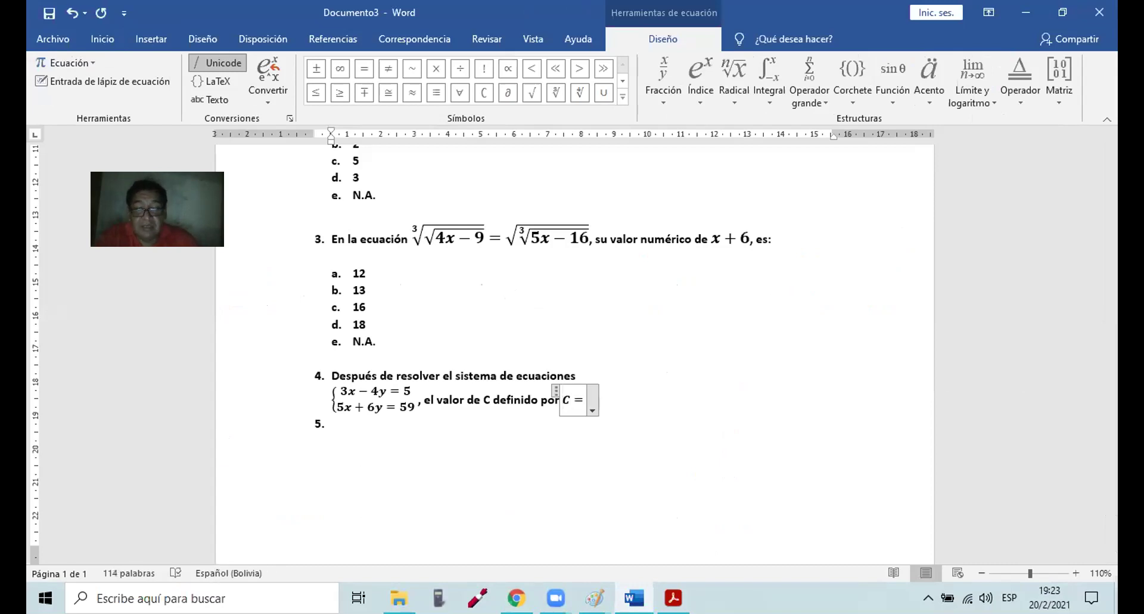
{"action": "type", "text": "xy"}
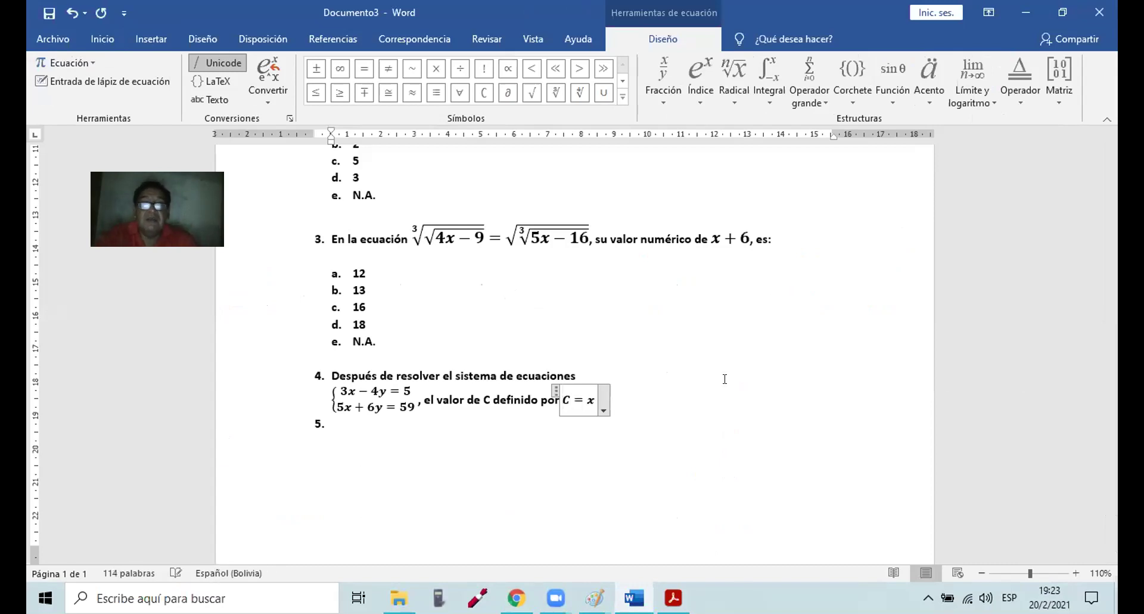
{"action": "key", "text": "BackSpace"}
{"action": "key", "text": "BackSpace"}
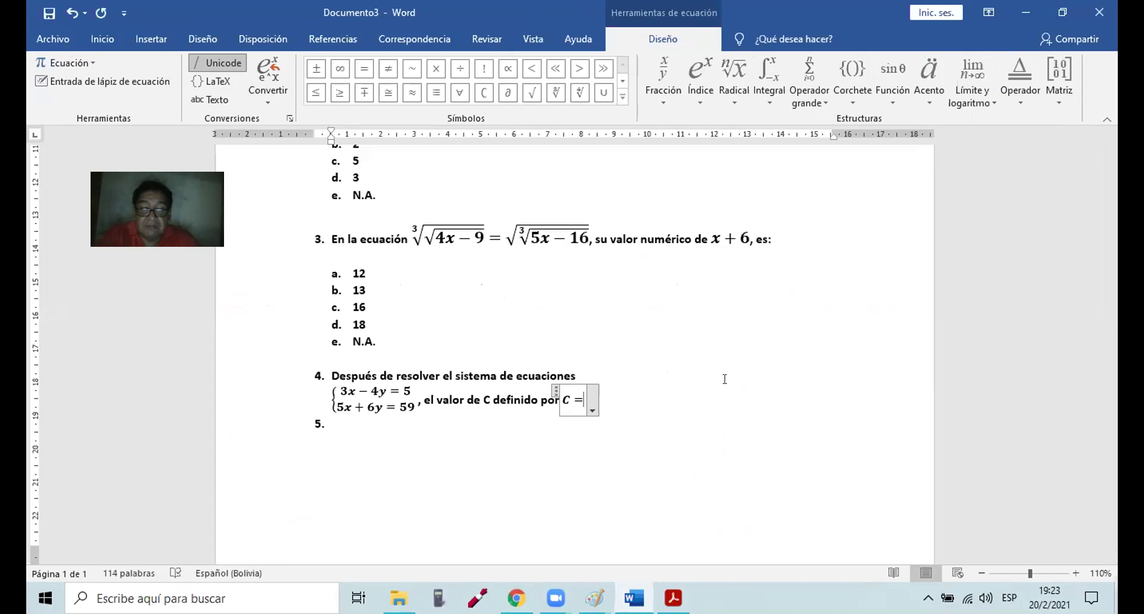
{"action": "type", "text": "x+y"}
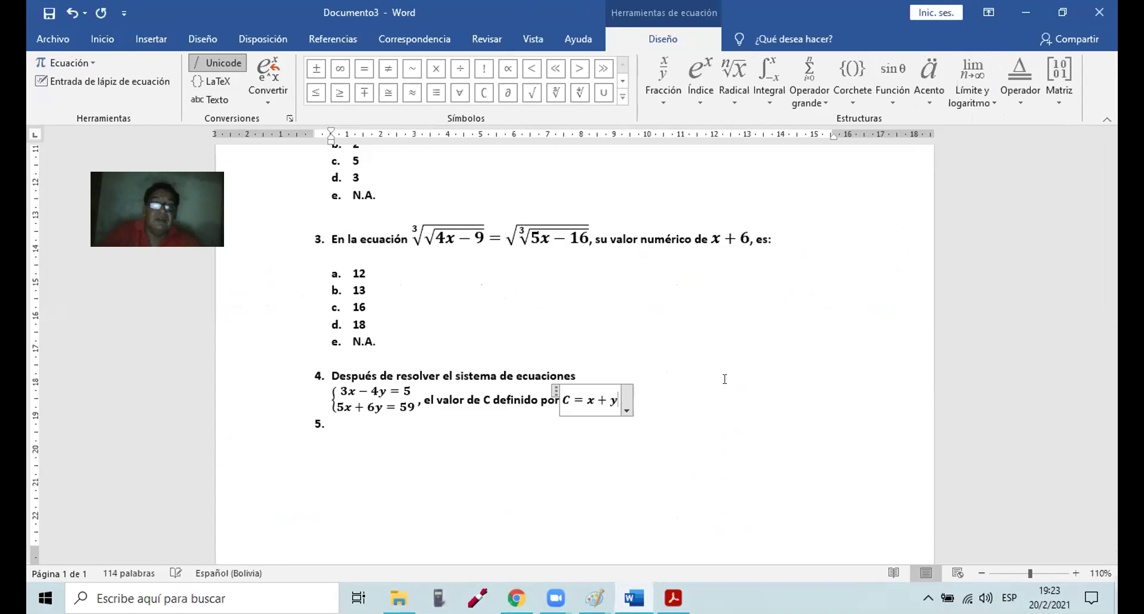
{"action": "key", "text": "alt+Tab"}
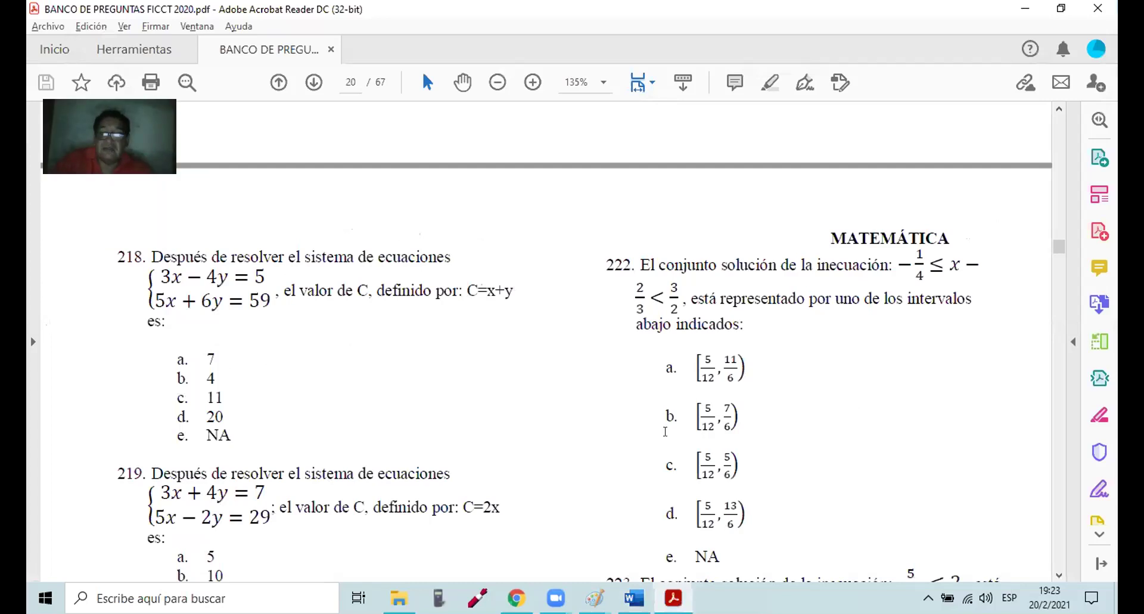
{"action": "key", "text": "alt+Tab"}
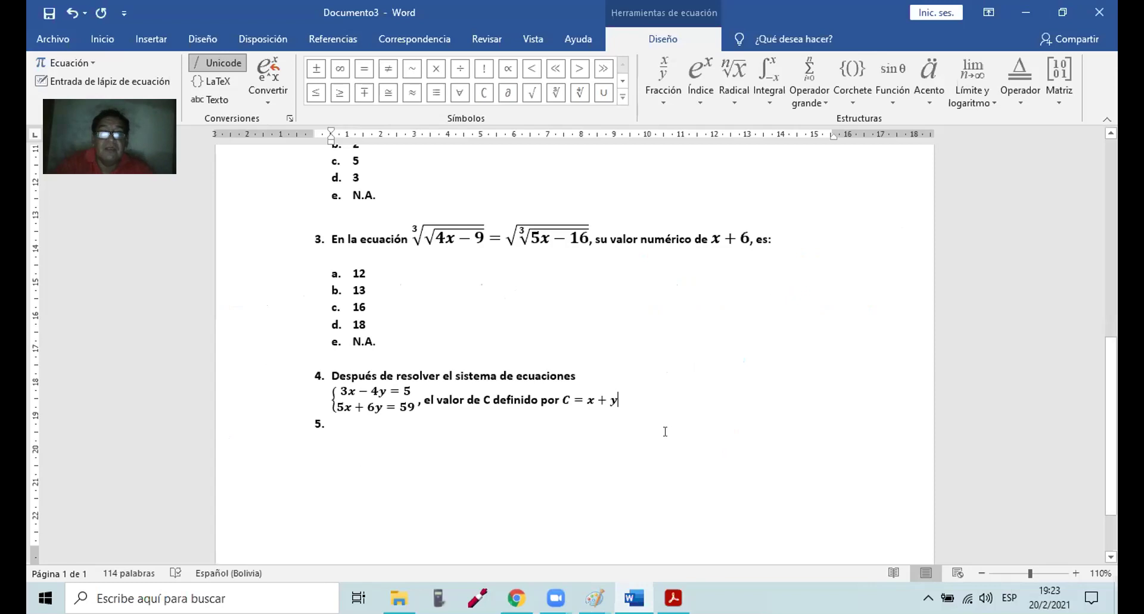
{"action": "left_click", "coordinate": [665, 430]}
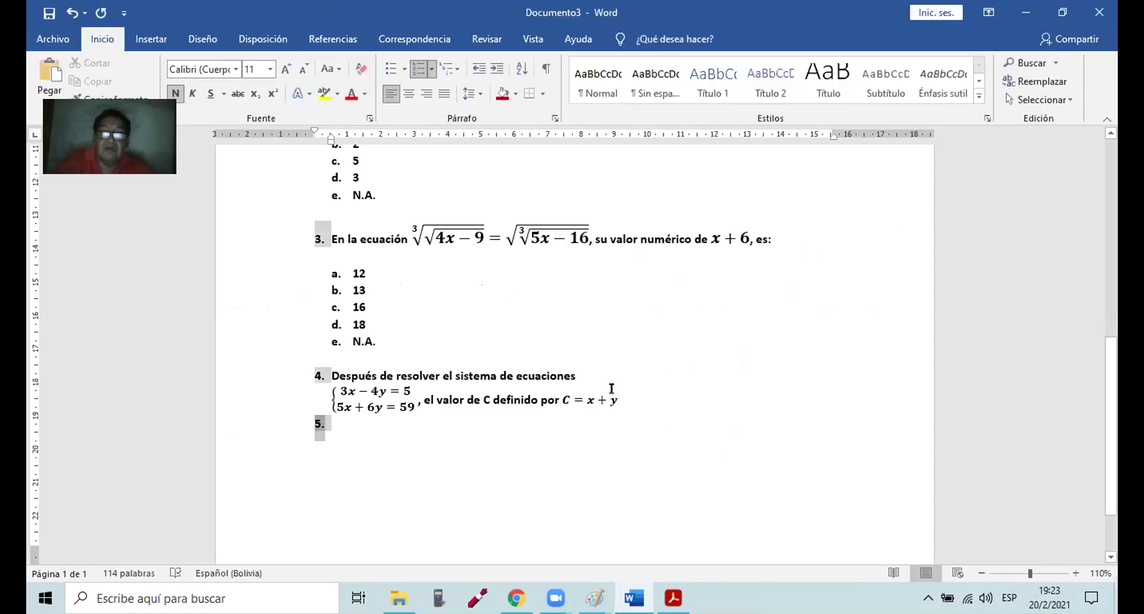
- Start a new line below C = x + y, clearing an accidental equation entry
{"action": "left_click", "coordinate": [647, 407]}
{"action": "key", "text": "Return"}
{"action": "key", "text": "alt+equal"}
{"action": "type", "text": "es:"}
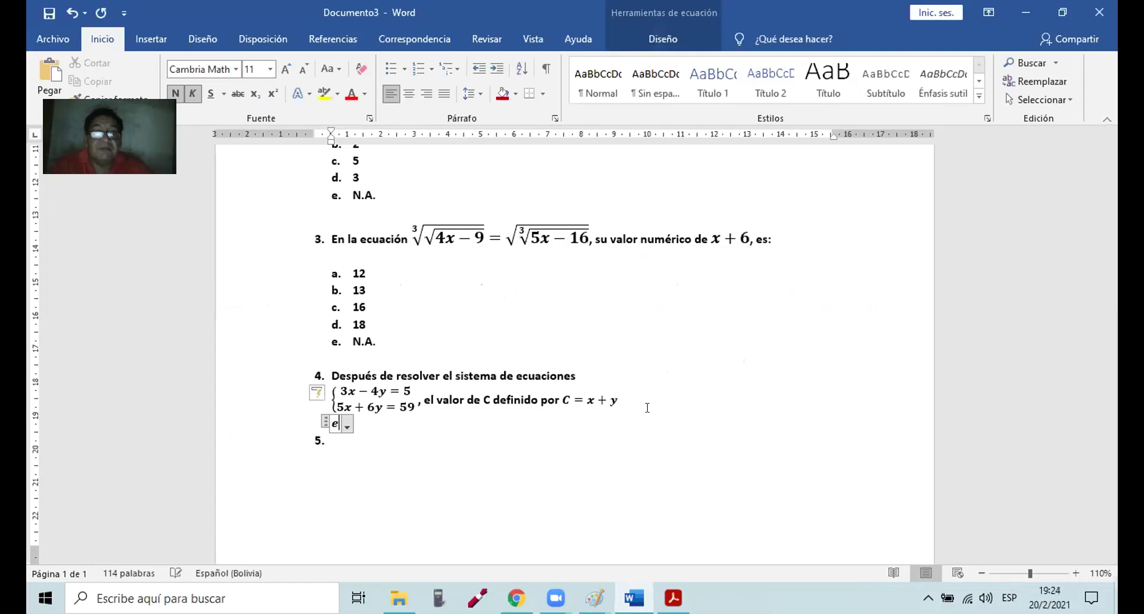
{"action": "key", "text": "BackSpace"}
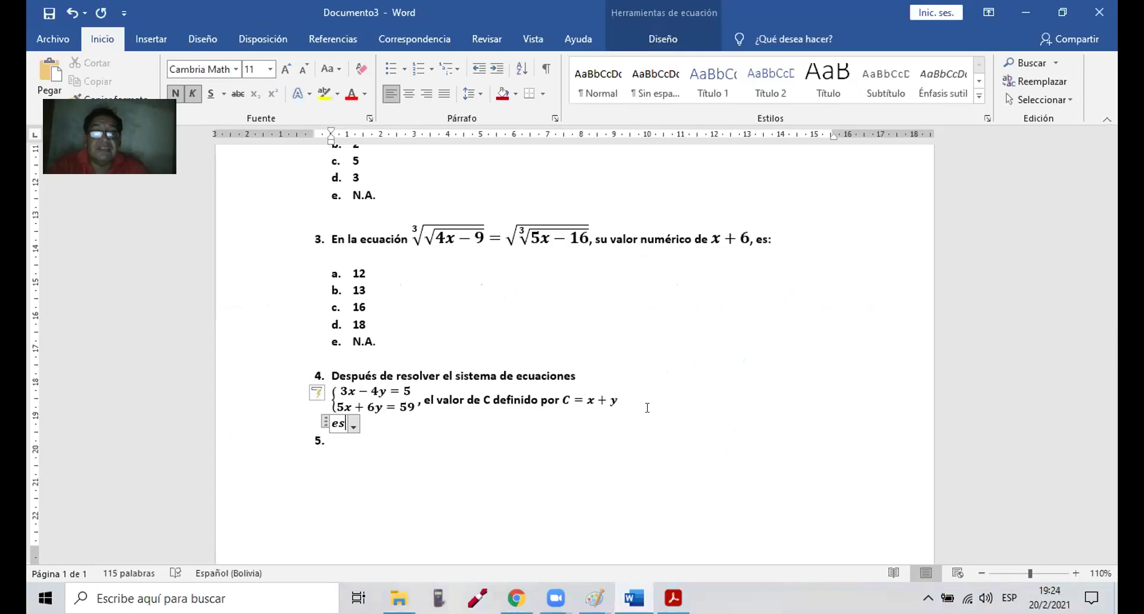
{"action": "key", "text": "BackSpace"}
{"action": "key", "text": "BackSpace"}
{"action": "key", "text": "BackSpace"}
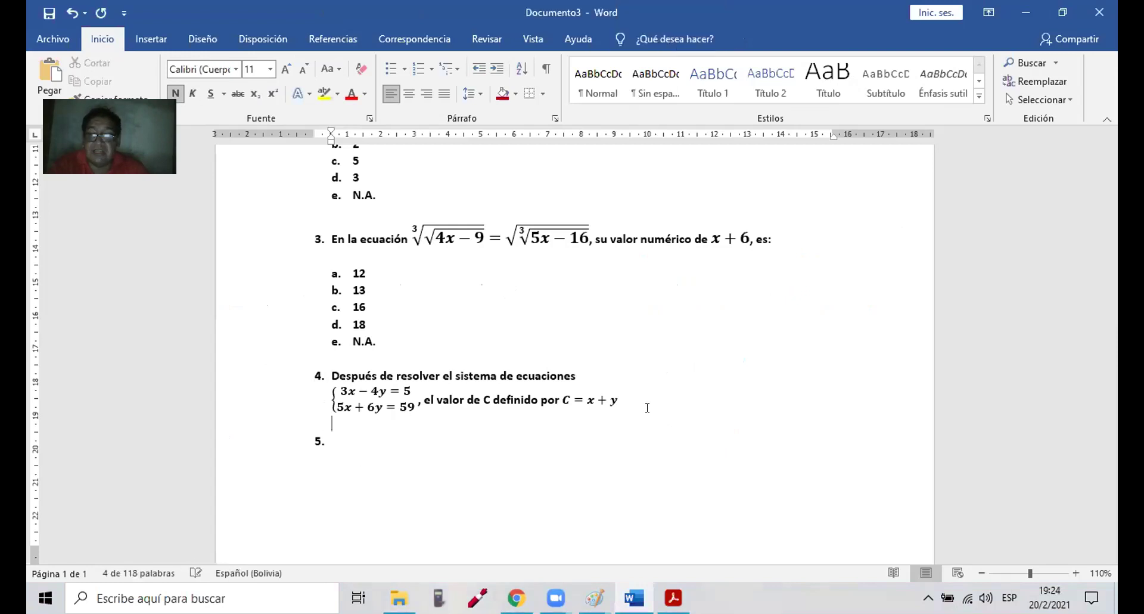
- Type 'es:' on the new line, undoing auto-capitalisation, and add a blank line
{"action": "type", "text": "es"}
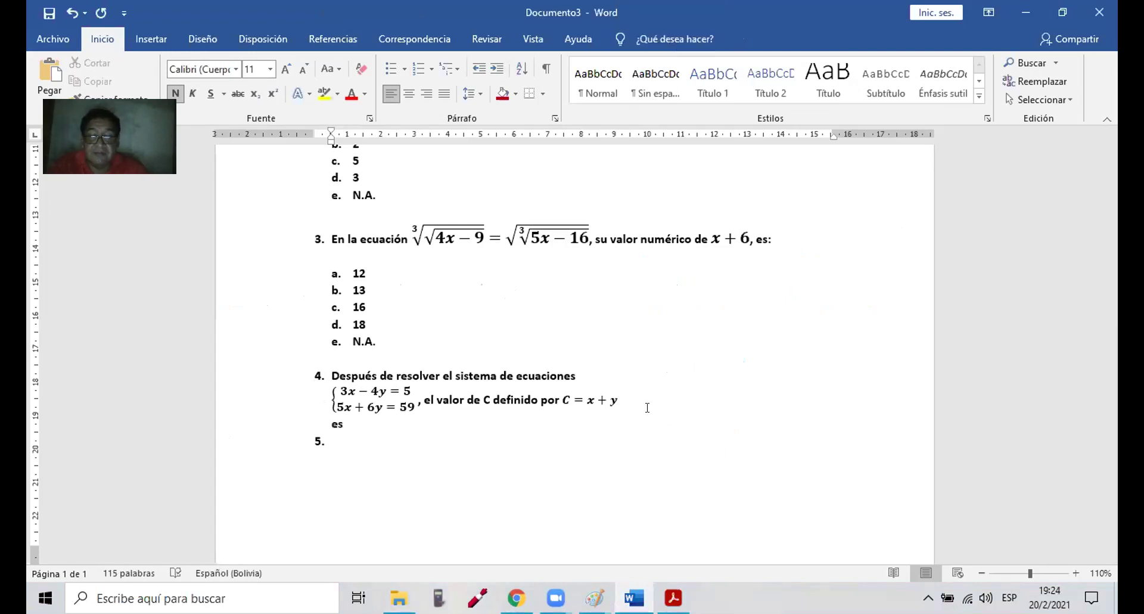
{"action": "key", "text": "BackSpace"}
{"action": "key", "text": "BackSpace"}
{"action": "key", "text": "BackSpace"}
{"action": "type", "text": "e"}
{"action": "type", "text": "s_"}
{"action": "key", "text": "BackSpace"}
{"action": "type", "text": ":"}
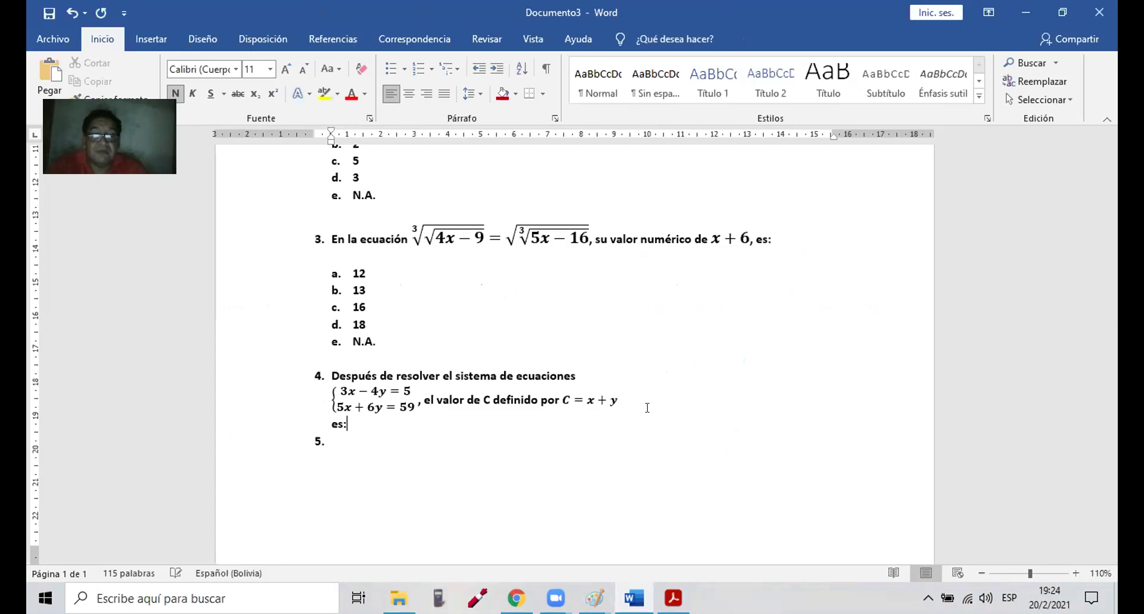
{"action": "key", "text": "Return"}
{"action": "key", "text": "alt+Tab"}
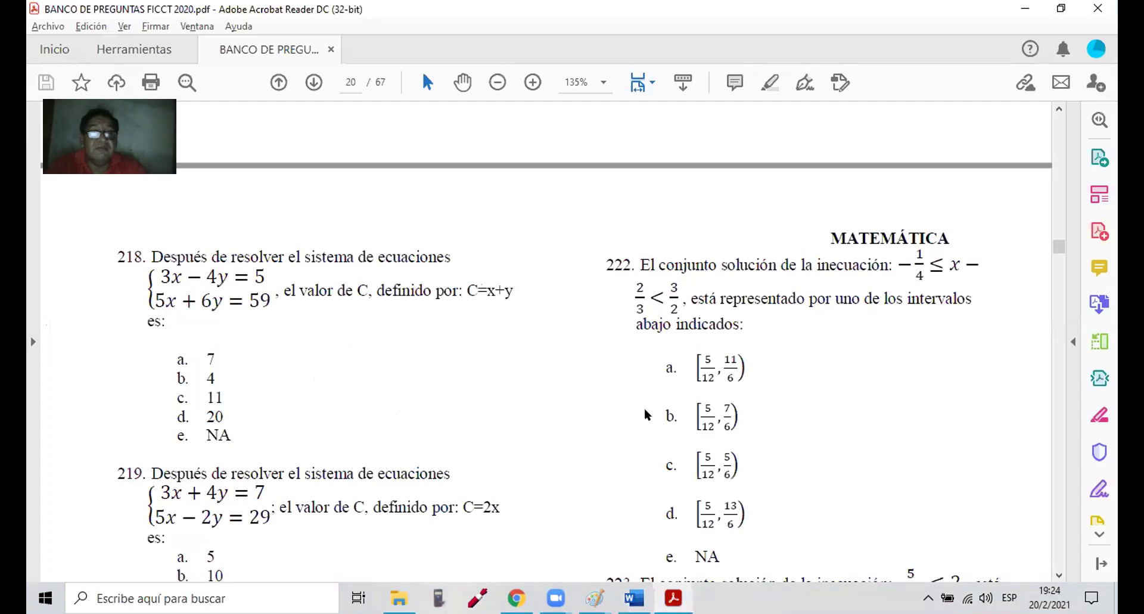
{"action": "key", "text": "alt+Tab"}
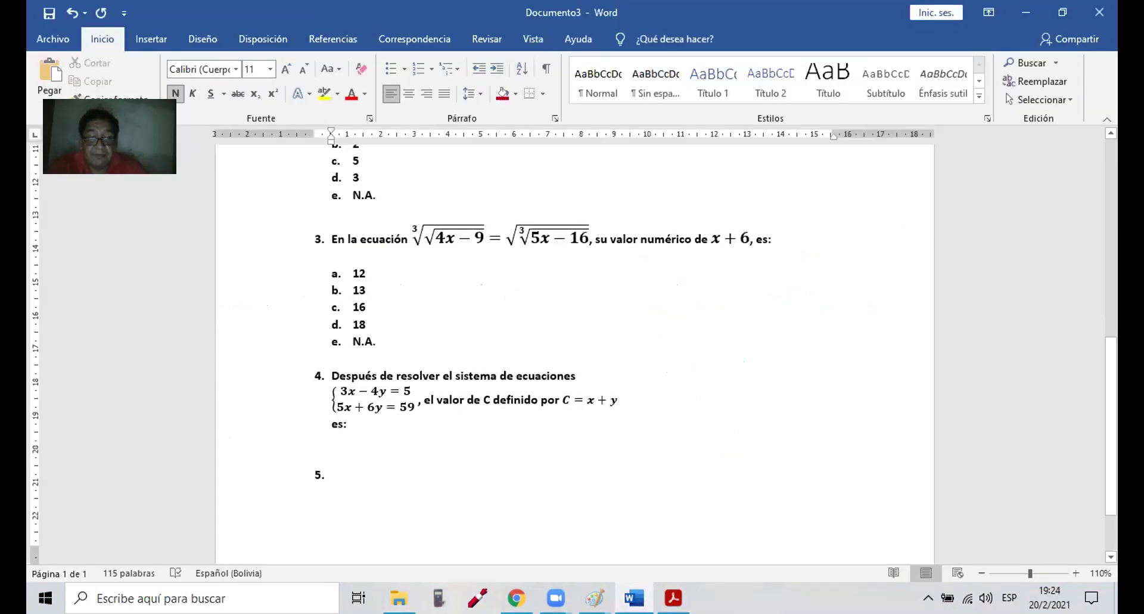
- Start question 4's lettered option list with a. 7 and b. 4
{"action": "type", "text": "a-"}
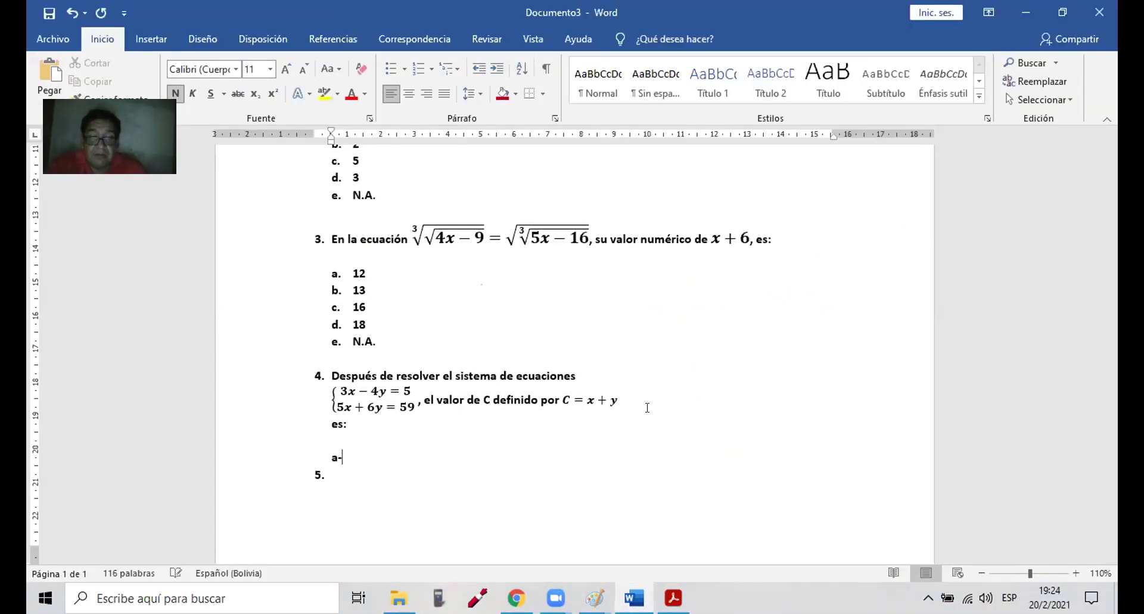
{"action": "type", "text": " 7"}
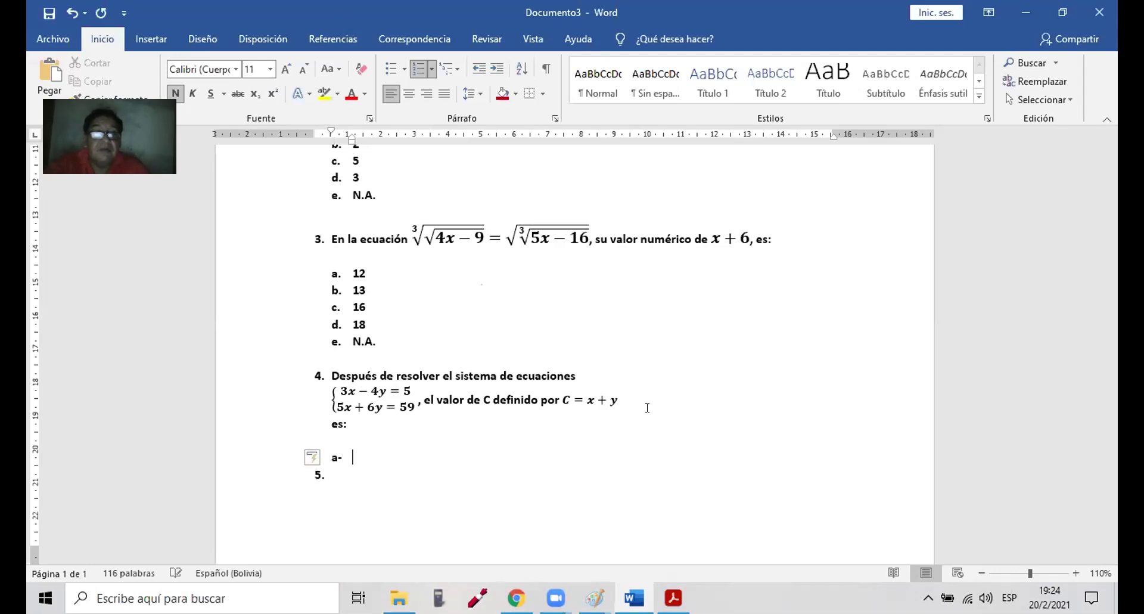
{"action": "key", "text": "ctrl+z"}
{"action": "key", "text": "ctrl+z"}
{"action": "key", "text": "ctrl+z"}
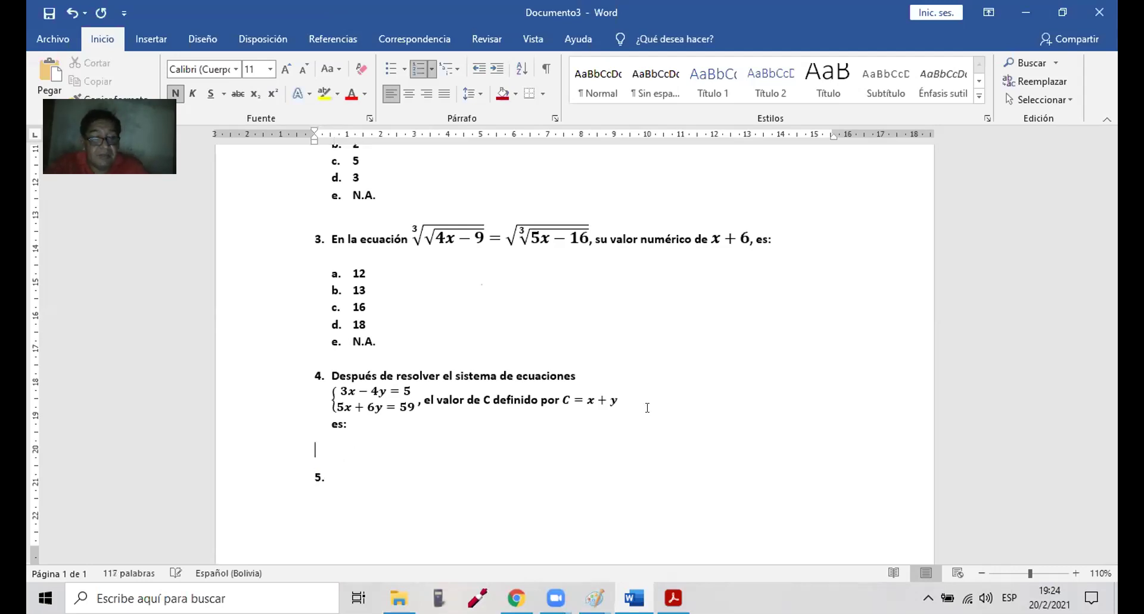
{"action": "type", "text": "a"}
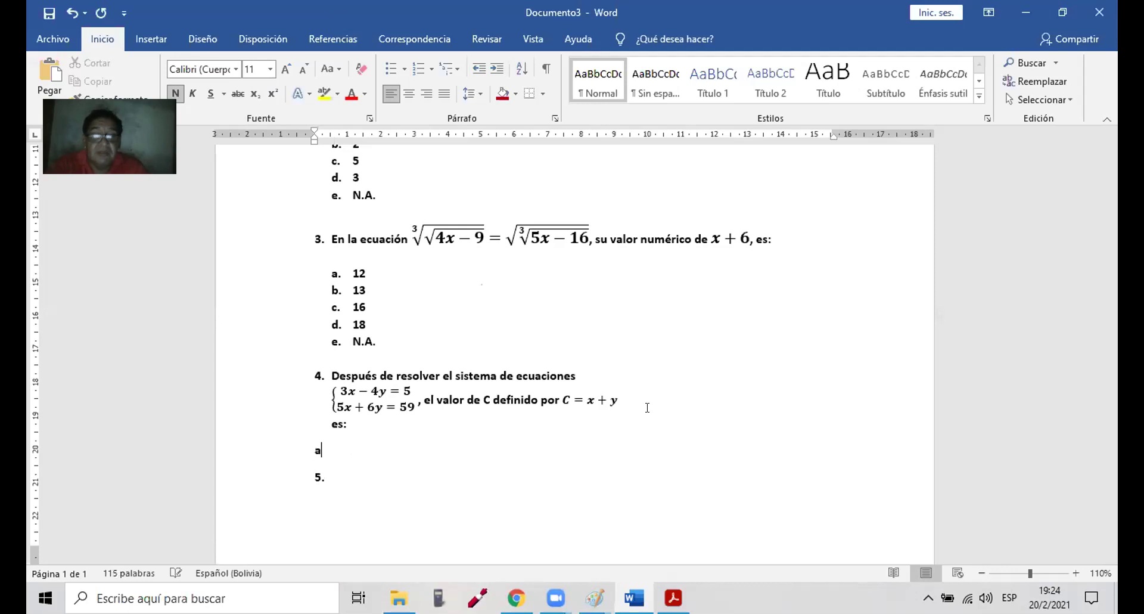
{"action": "type", "text": "."}
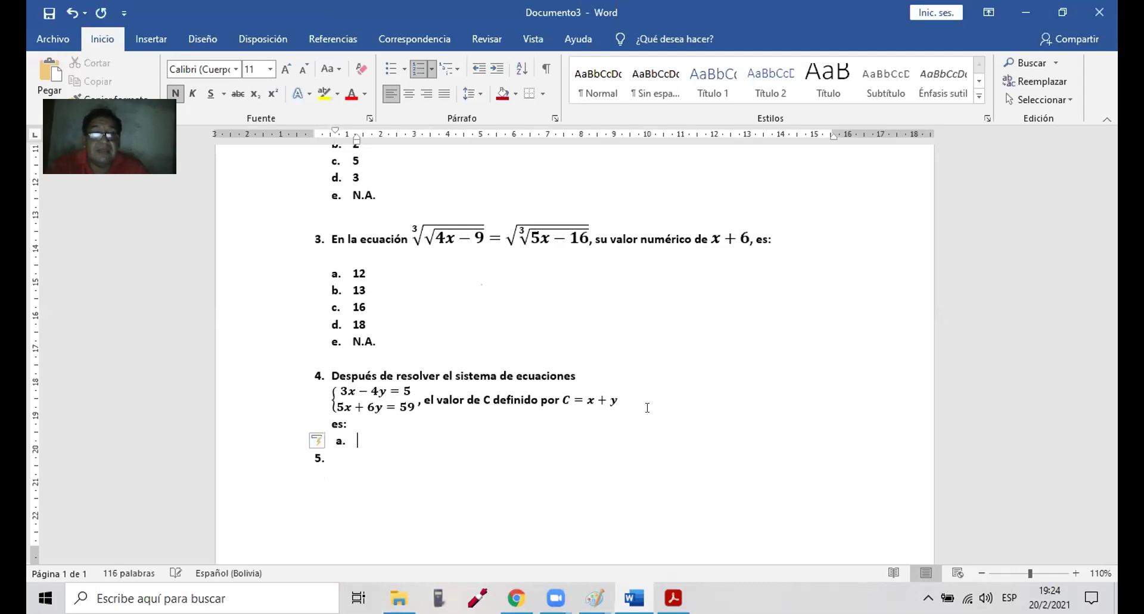
{"action": "type", "text": " 7"}
{"action": "key", "text": "Return"}
{"action": "type", "text": "4"}
{"action": "key", "text": "Return"}
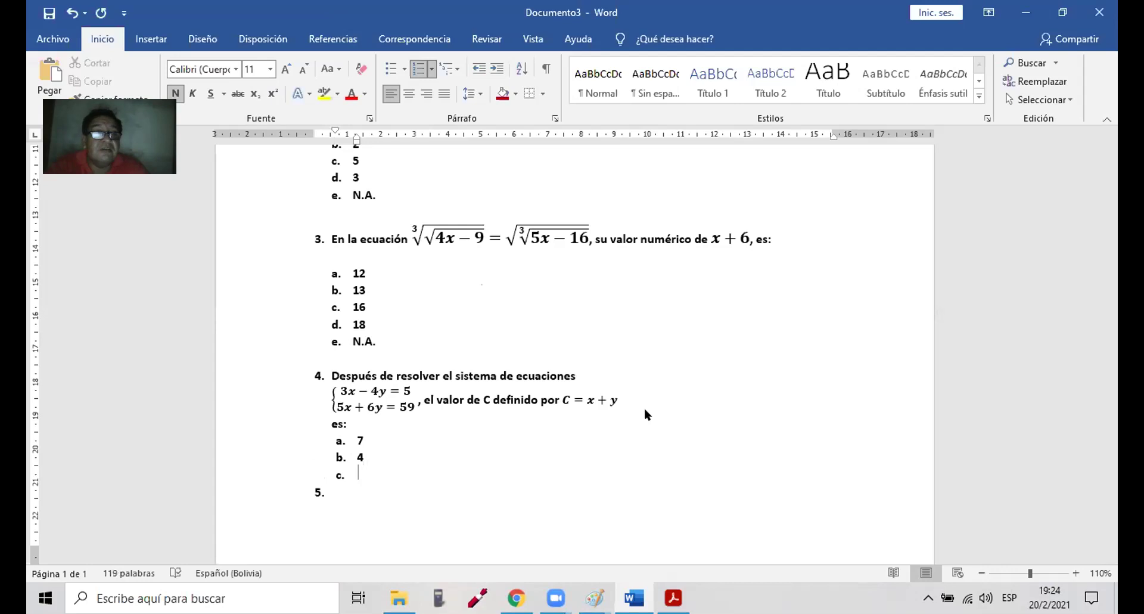
{"action": "key", "text": "alt+Tab"}
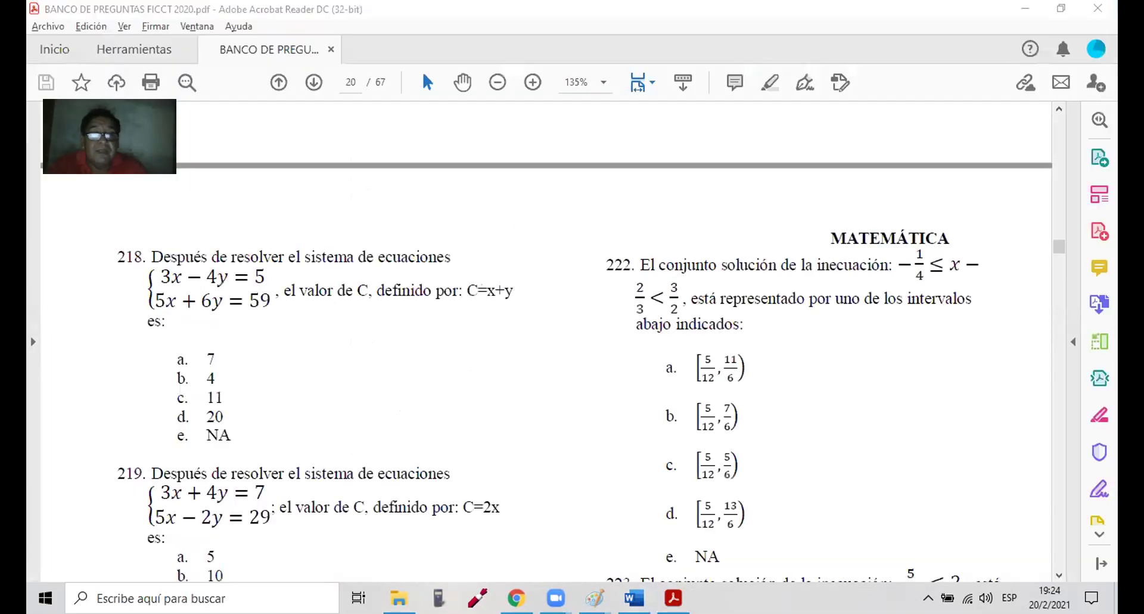
{"action": "key", "text": "alt+Tab"}
- Add the remaining options c. 11, d. 20 and e. N.A., then end the list
{"action": "type", "text": "11"}
{"action": "key", "text": "Return"}
{"action": "type", "text": "20"}
{"action": "key", "text": "Return"}
{"action": "type", "text": "N.A."}
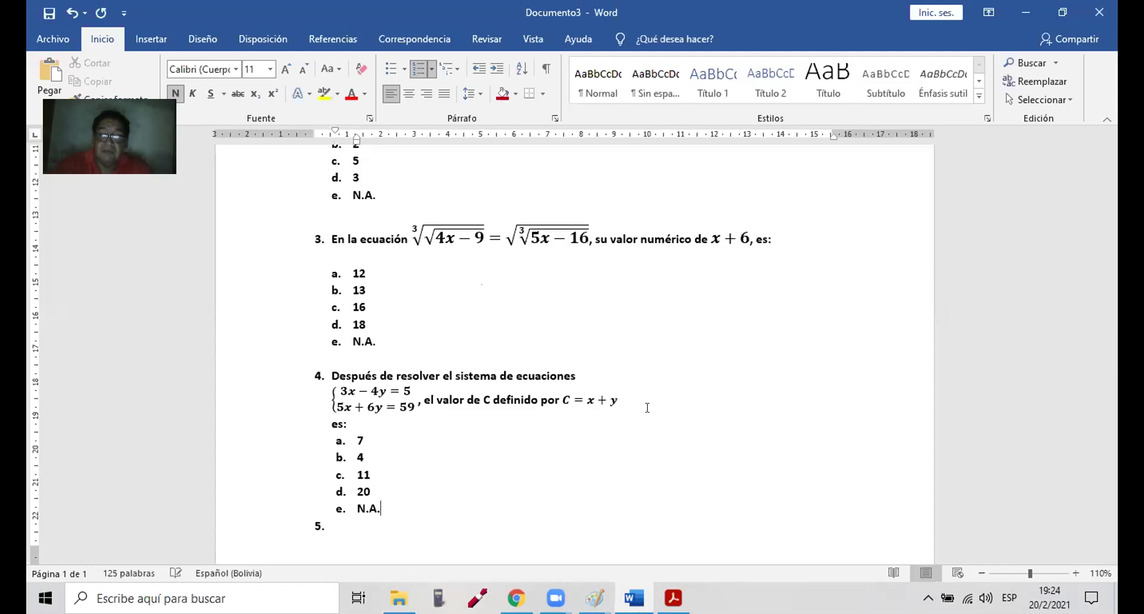
{"action": "key", "text": "BackSpace"}
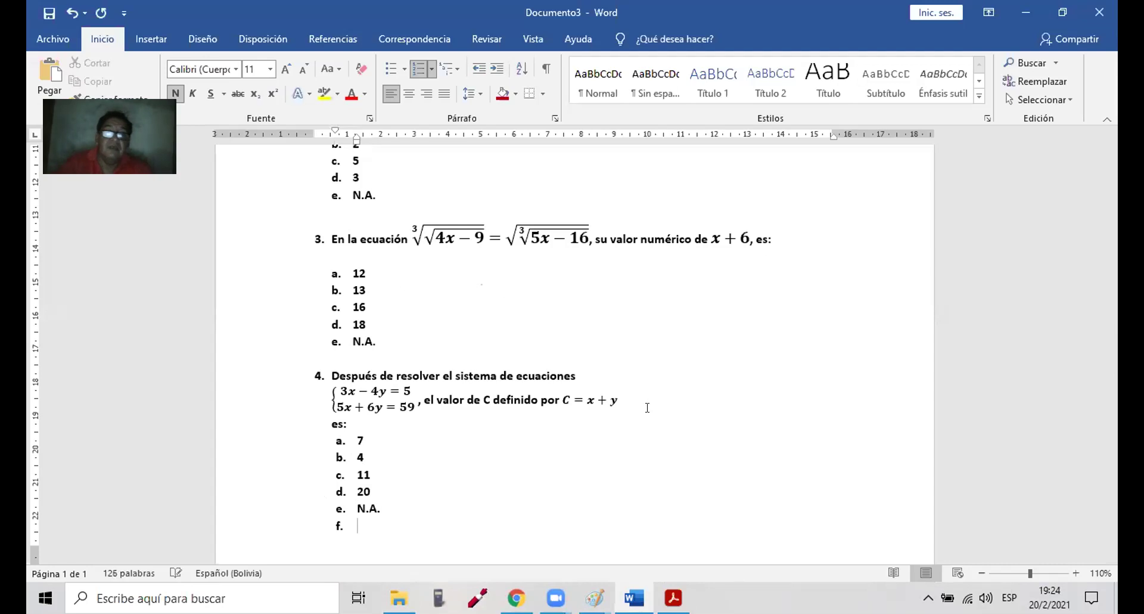
- Scroll down to page 2 and place the cursor at the empty question 5
{"action": "scroll", "coordinate": [495, 349], "scroll_direction": "down", "scroll_amount": 2}
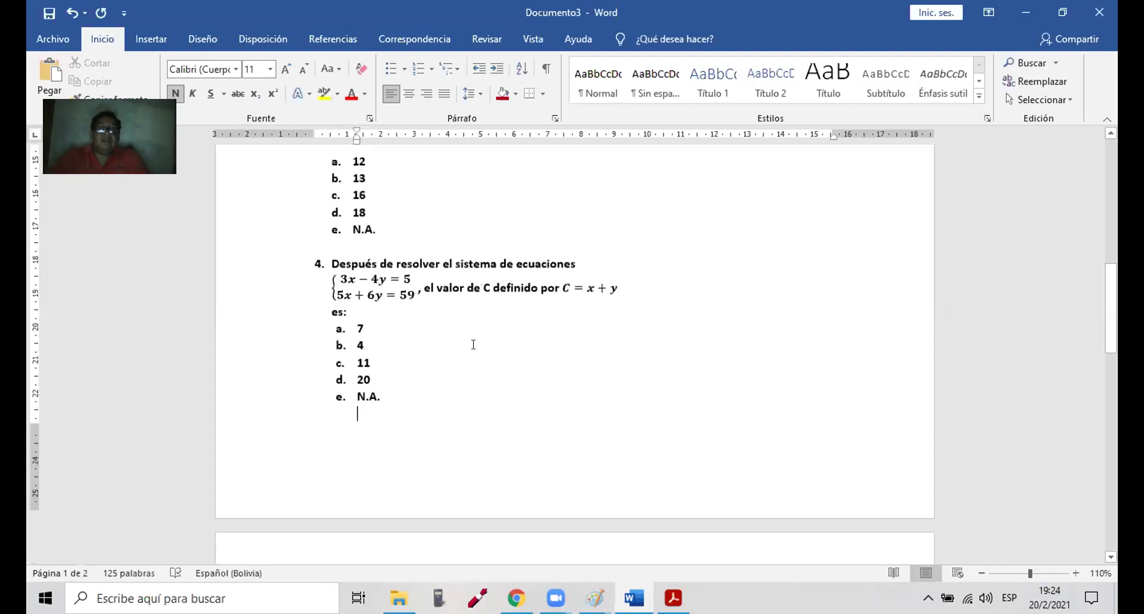
{"action": "scroll", "coordinate": [470, 343], "scroll_direction": "down", "scroll_amount": 3}
{"action": "scroll", "coordinate": [389, 320], "scroll_direction": "down", "scroll_amount": 5}
{"action": "left_click", "coordinate": [390, 321]}
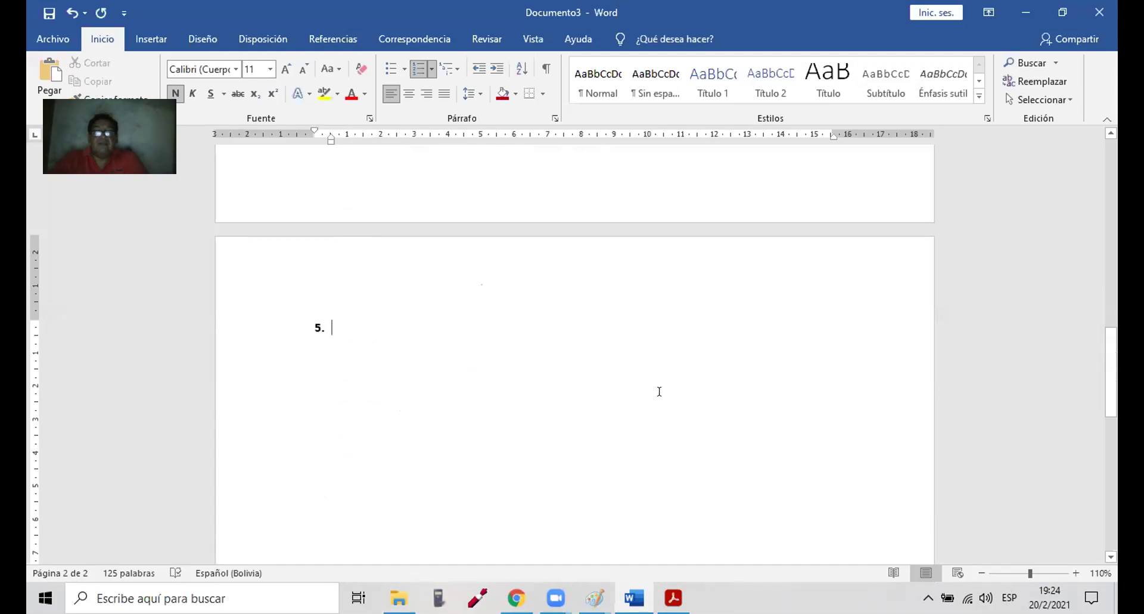
{"action": "key", "text": "alt+Tab"}
- Scroll the PDF question bank to page 22 (questions 239–246), then return to Word
{"action": "scroll", "coordinate": [659, 391], "scroll_direction": "down", "scroll_amount": 3}
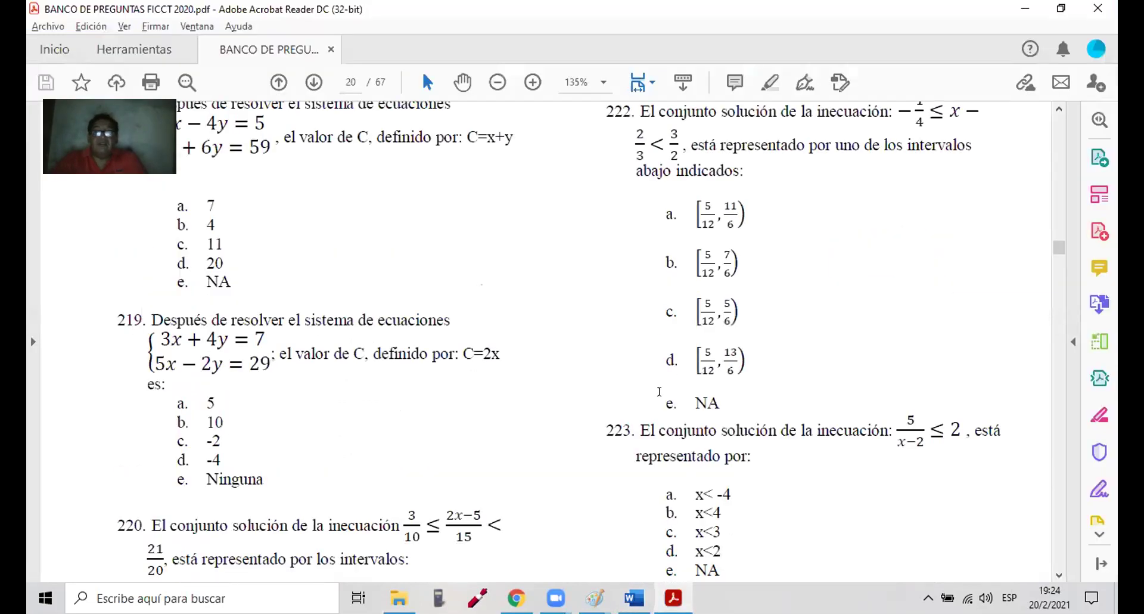
{"action": "scroll", "coordinate": [659, 391], "scroll_direction": "down", "scroll_amount": 6}
{"action": "scroll", "coordinate": [659, 391], "scroll_direction": "down", "scroll_amount": 6}
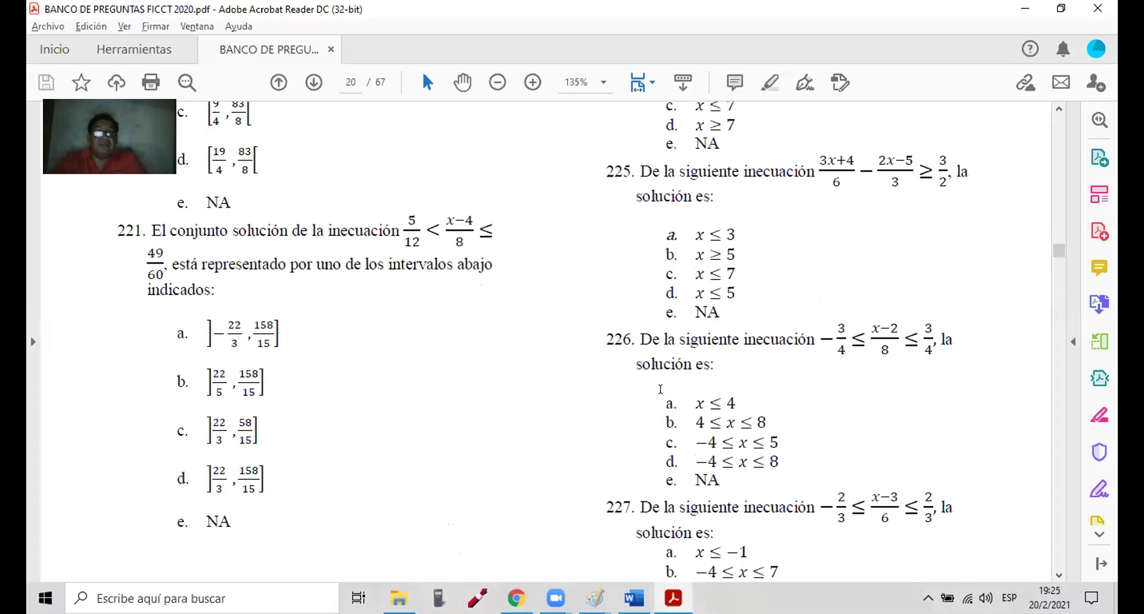
{"action": "scroll", "coordinate": [660, 389], "scroll_direction": "down", "scroll_amount": 2}
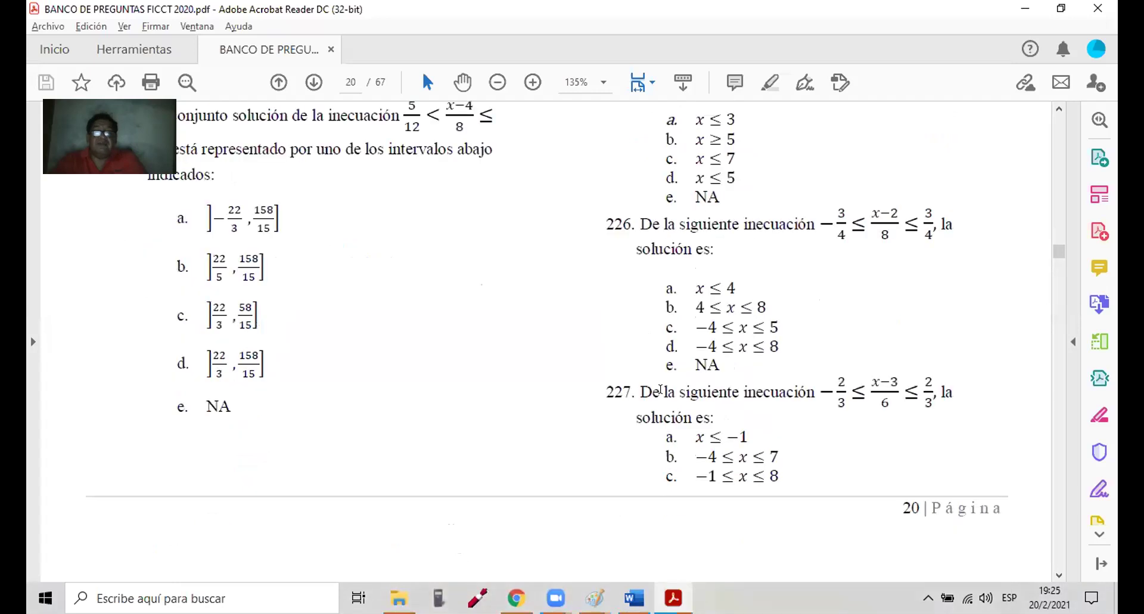
{"action": "scroll", "coordinate": [660, 391], "scroll_direction": "down", "scroll_amount": 6}
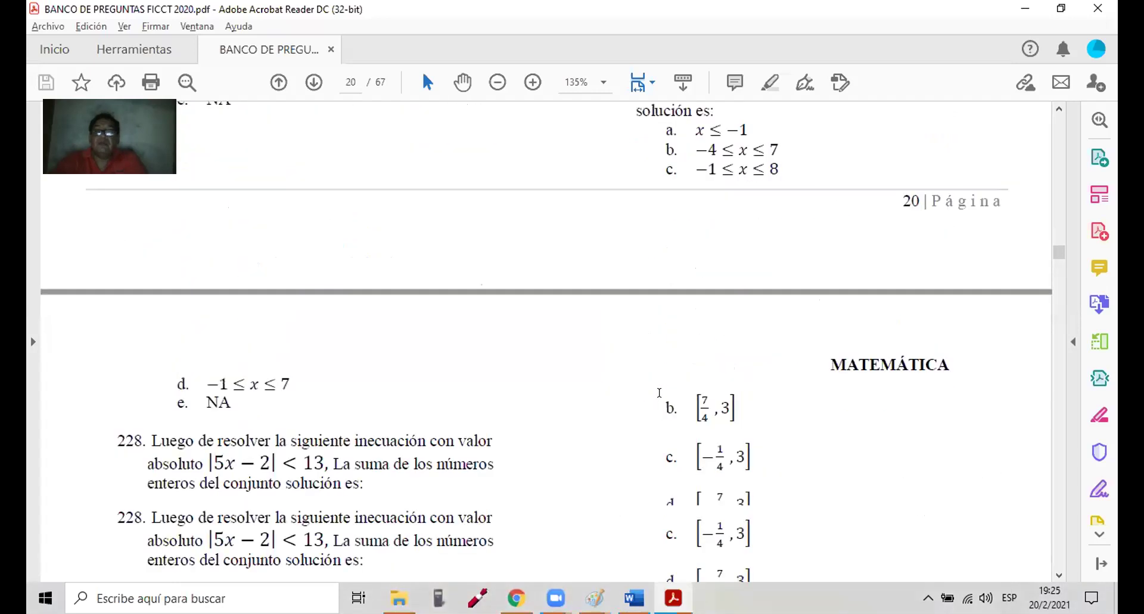
{"action": "scroll", "coordinate": [659, 392], "scroll_direction": "down", "scroll_amount": 6}
{"action": "scroll", "coordinate": [659, 391], "scroll_direction": "down", "scroll_amount": 6}
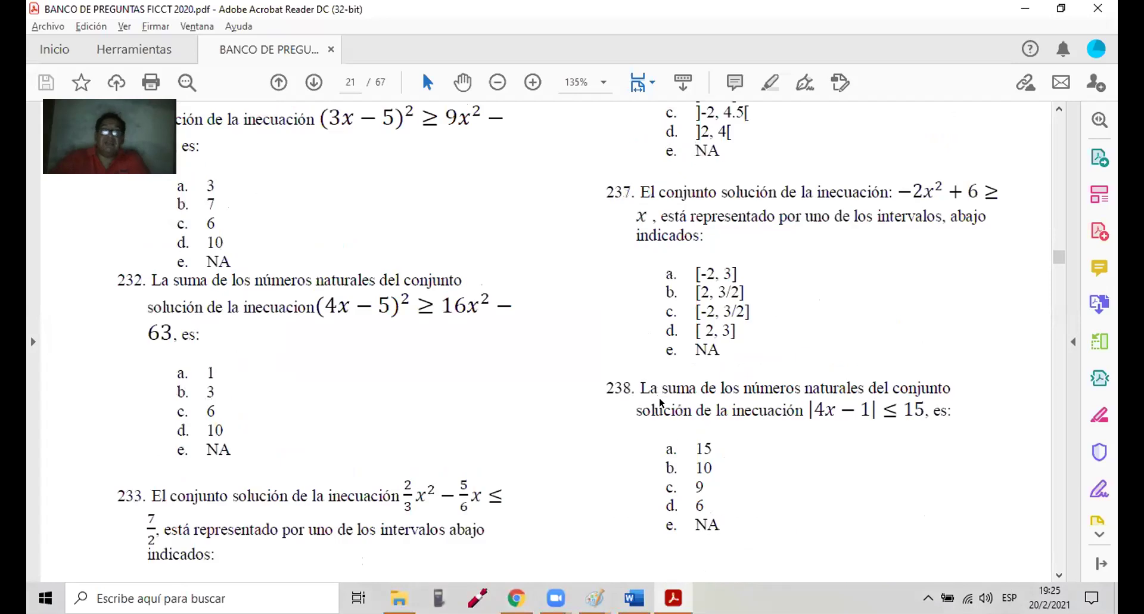
{"action": "scroll", "coordinate": [659, 395], "scroll_direction": "down", "scroll_amount": 3}
{"action": "scroll", "coordinate": [659, 396], "scroll_direction": "down", "scroll_amount": 6}
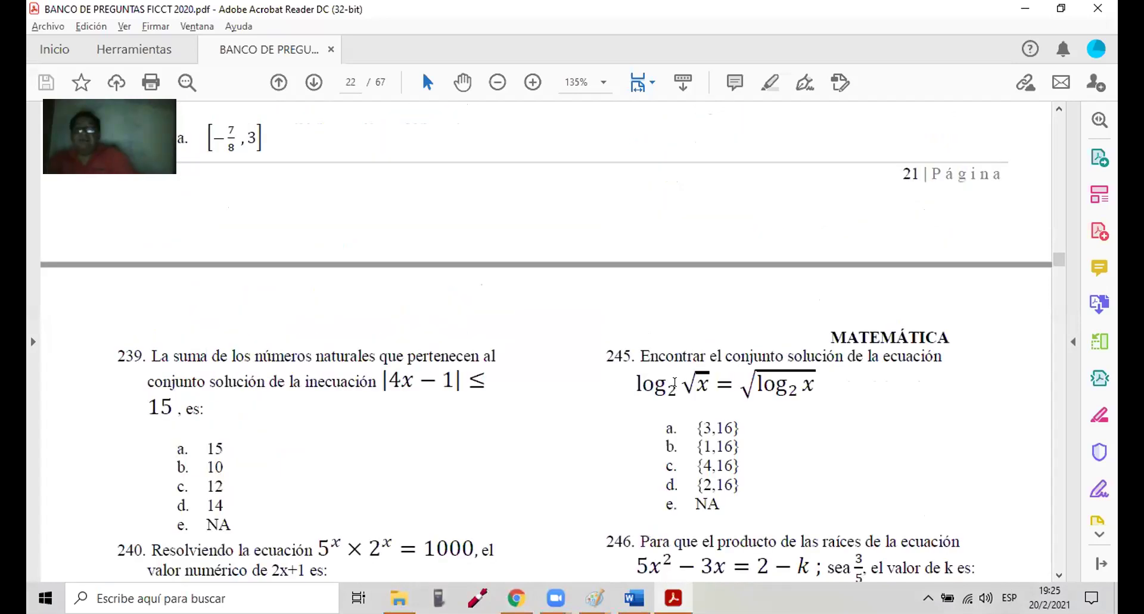
{"action": "scroll", "coordinate": [688, 314], "scroll_direction": "down", "scroll_amount": 2}
{"action": "scroll", "coordinate": [689, 314], "scroll_direction": "down", "scroll_amount": 2}
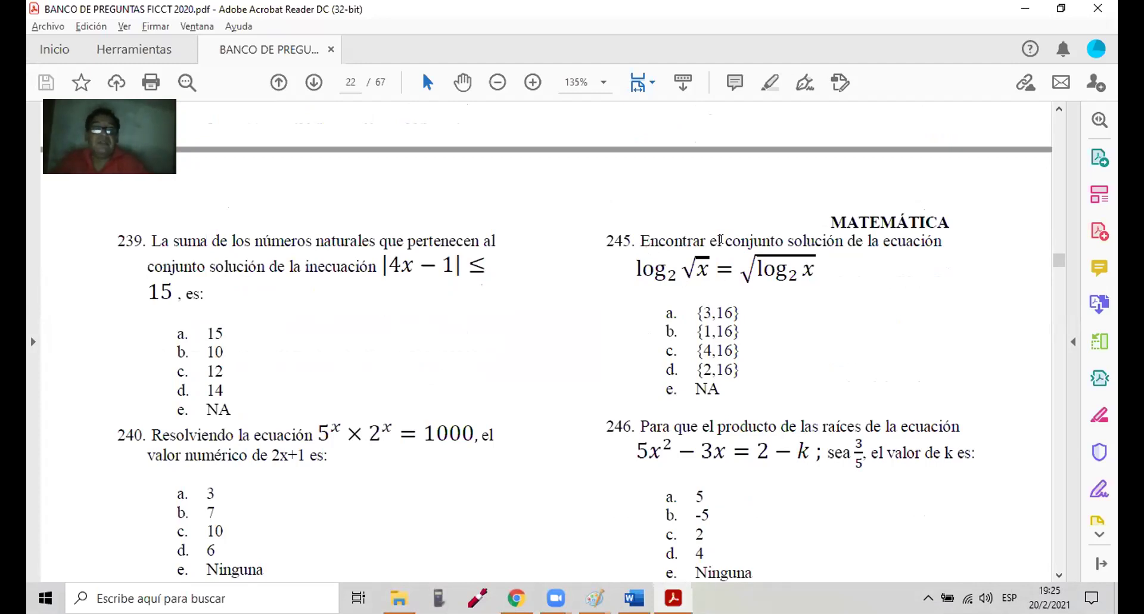
{"action": "scroll", "coordinate": [721, 239], "scroll_direction": "down", "scroll_amount": 1}
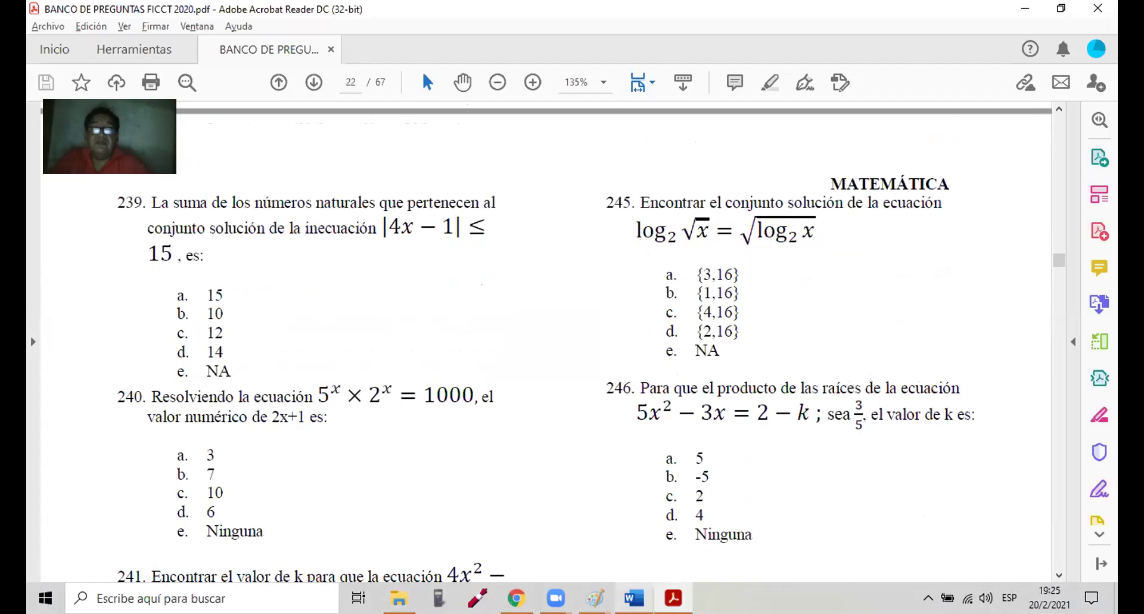
{"action": "left_click", "coordinate": [634, 598]}
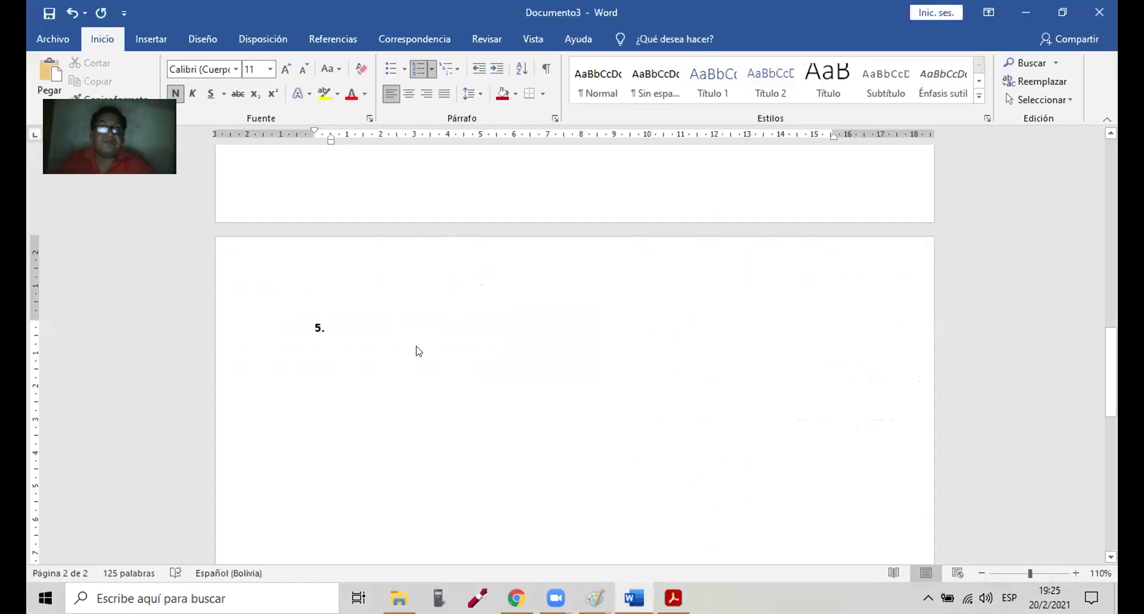
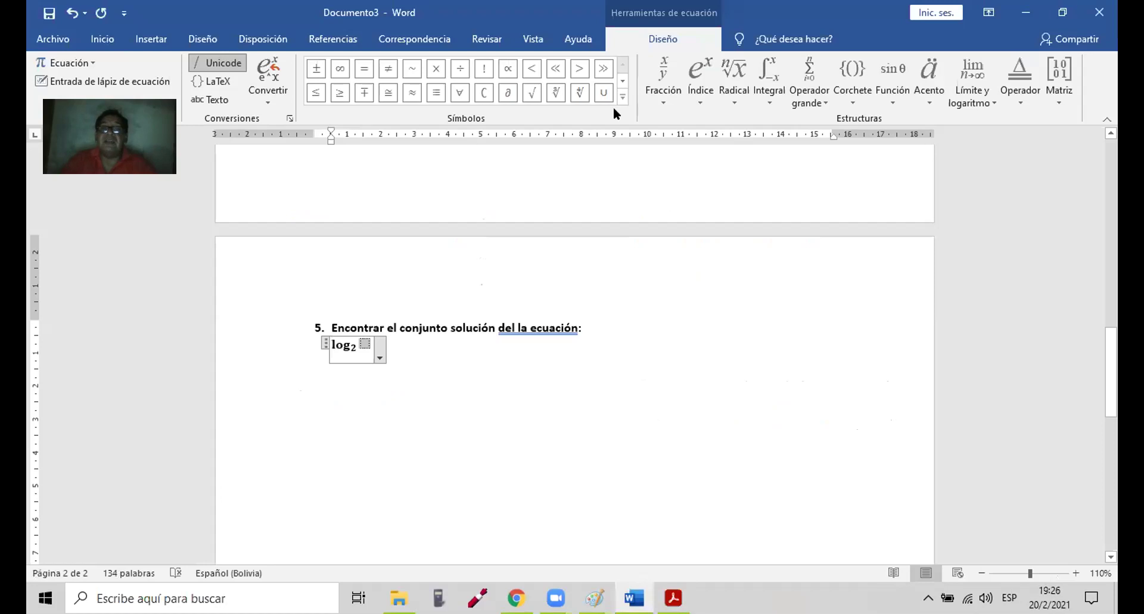
- Add √x = after log₂ in question 5's equation
{"action": "left_click", "coordinate": [731, 72]}
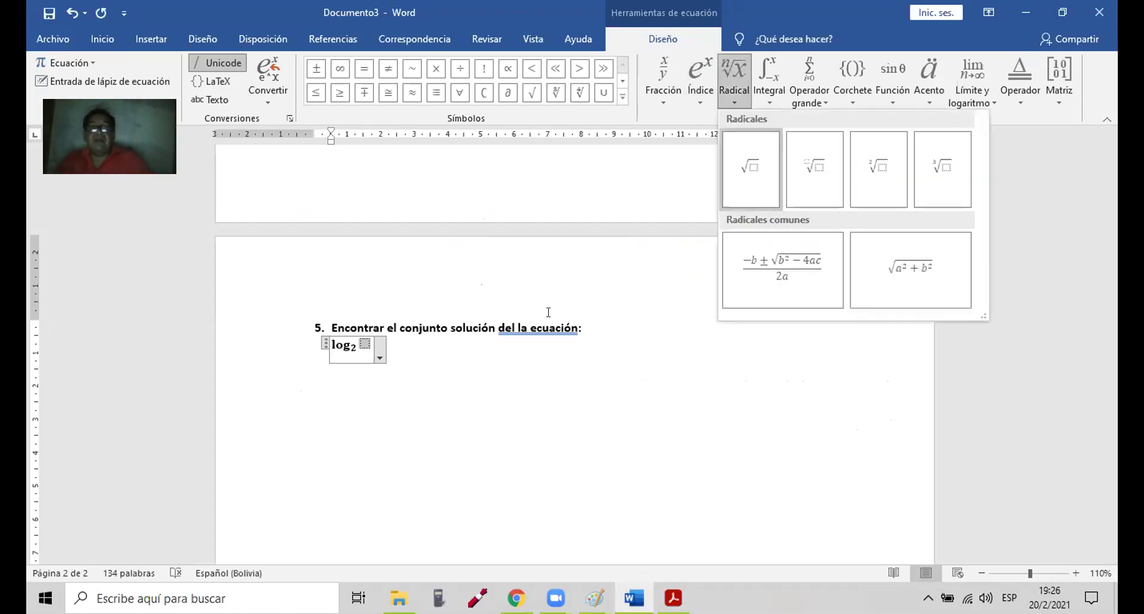
{"action": "key", "text": "Return"}
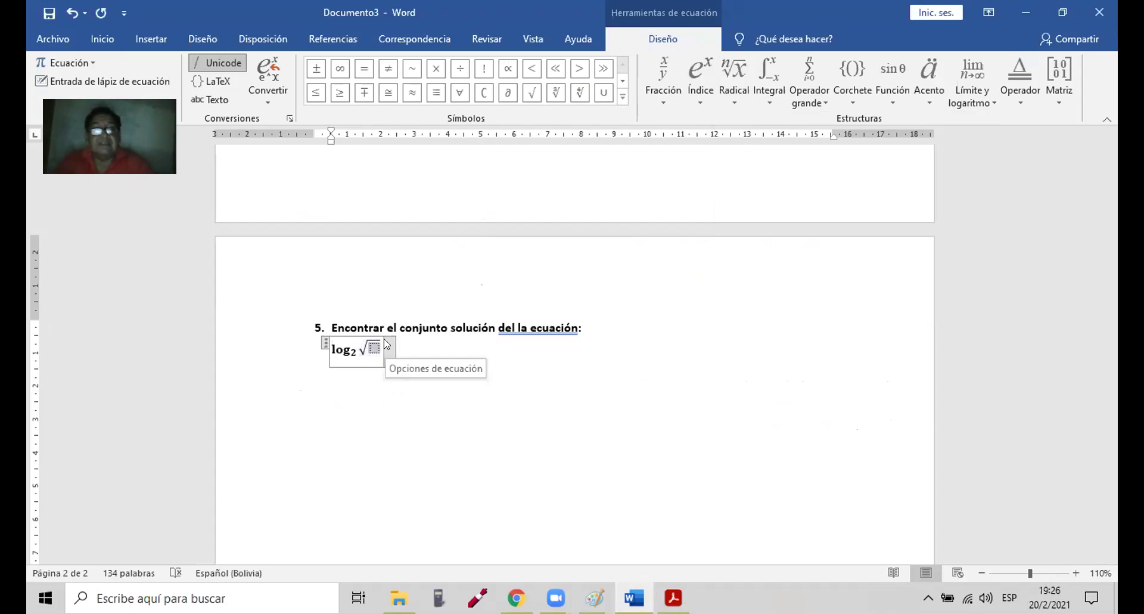
{"action": "type", "text": "x"}
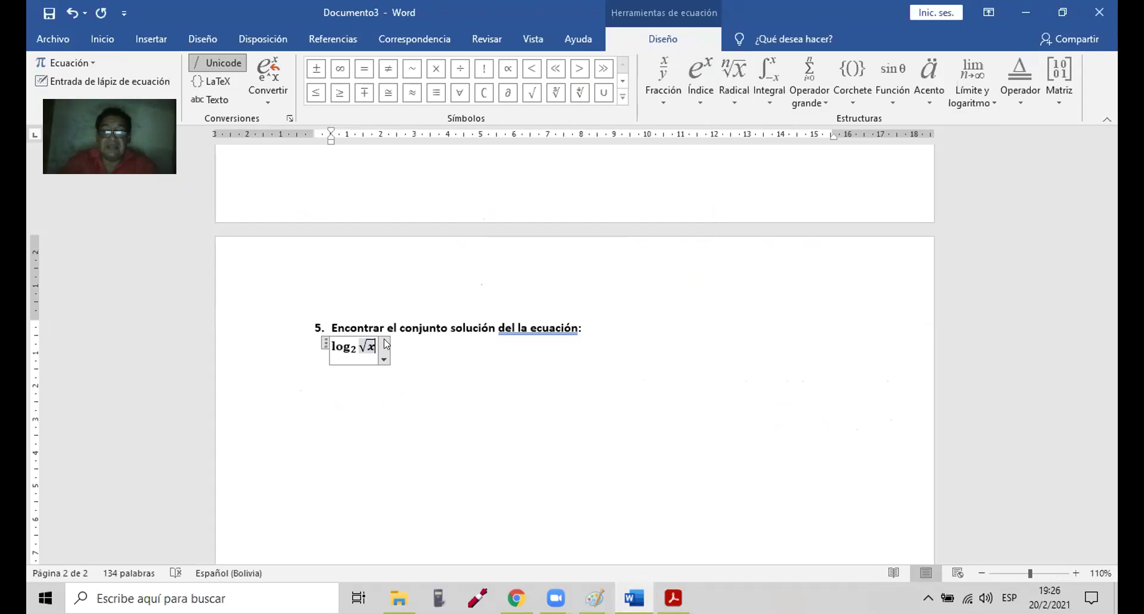
{"action": "key", "text": "Right"}
{"action": "type", "text": "="}
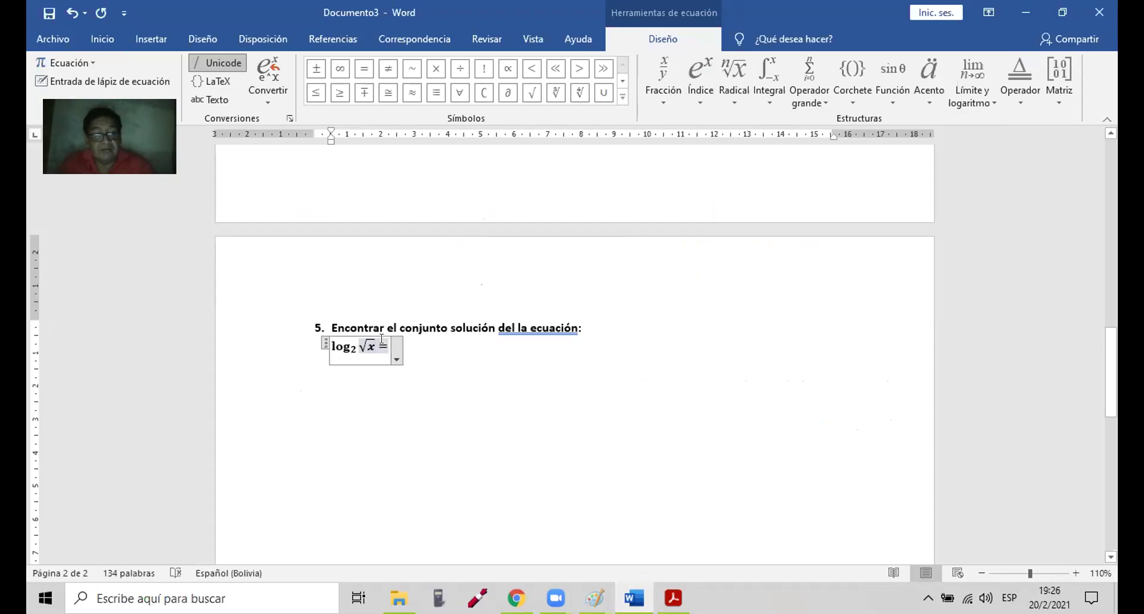
{"action": "key", "text": "alt+Tab"}
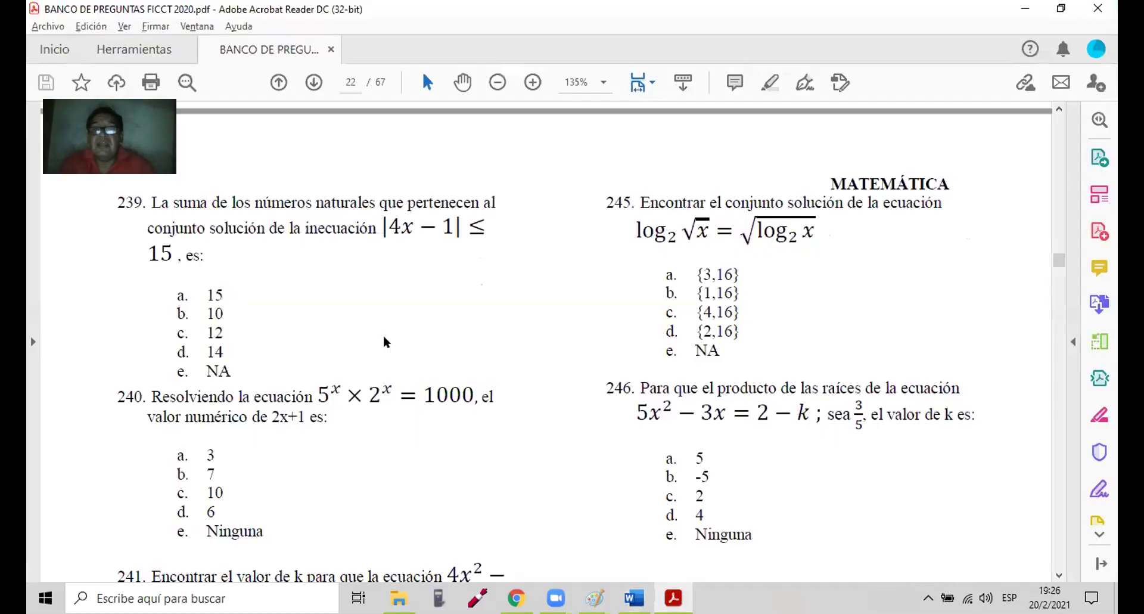
{"action": "key", "text": "alt+Tab"}
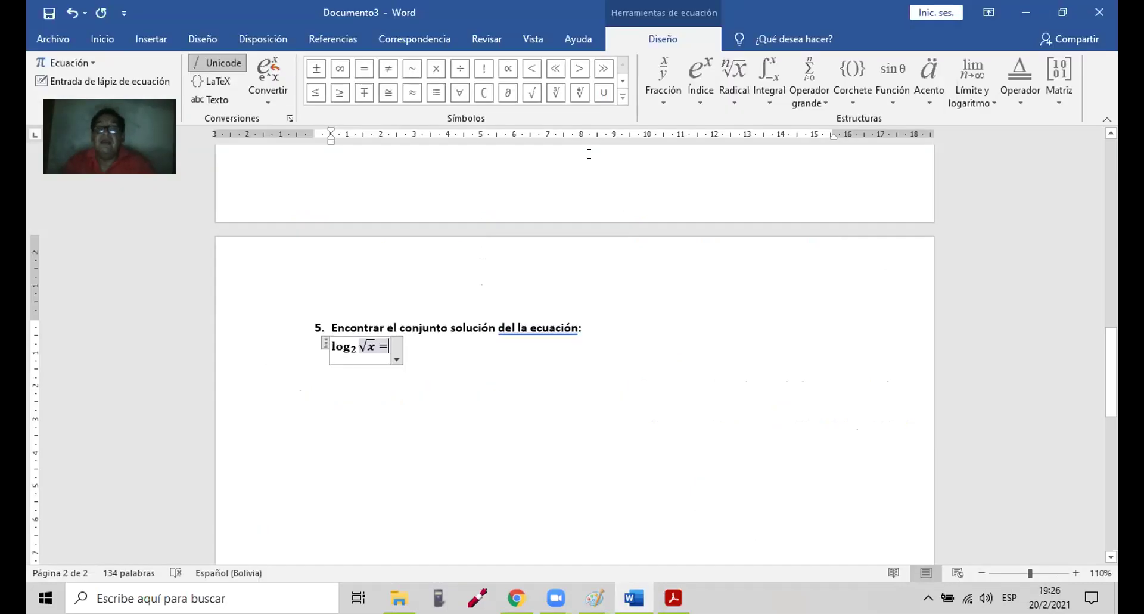
- Complete the right side as √(log₂ x) and start a new line beneath
{"action": "left_click", "coordinate": [728, 70]}
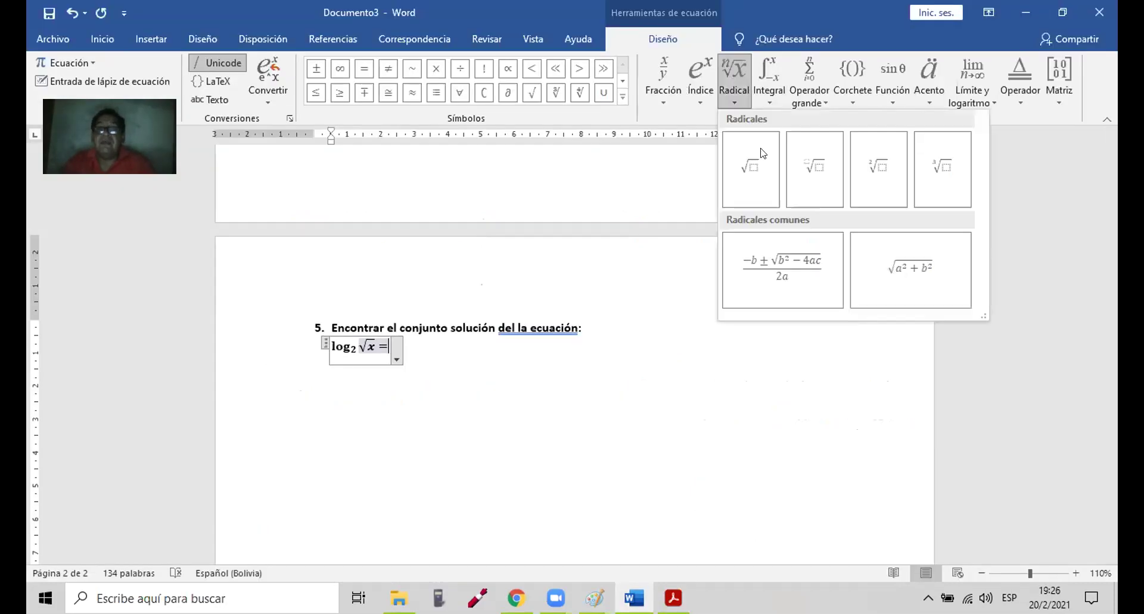
{"action": "key", "text": "Return"}
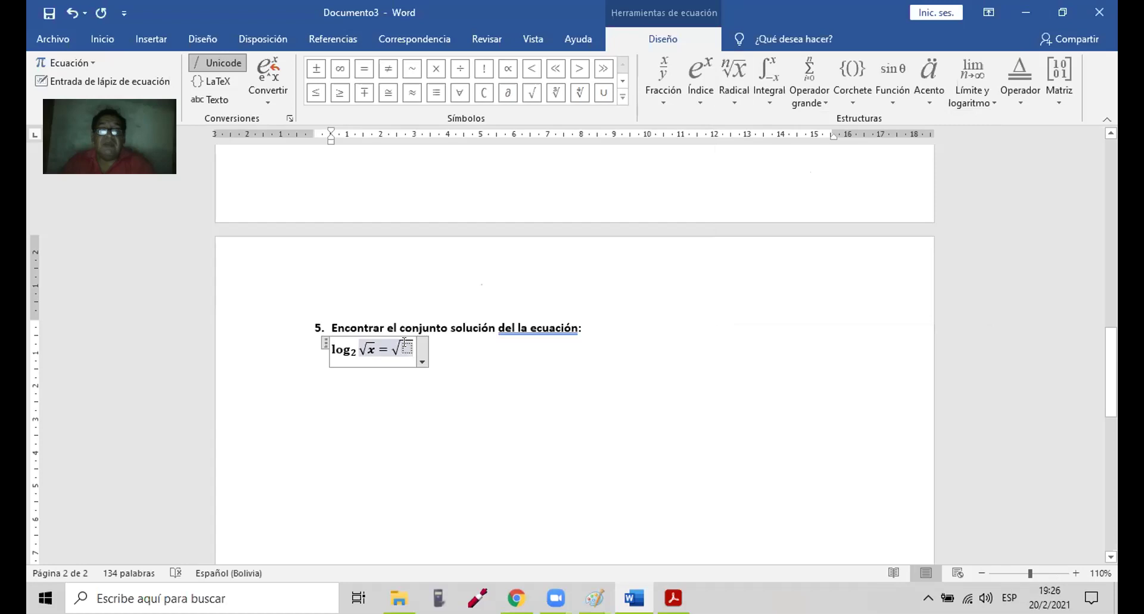
{"action": "left_click", "coordinate": [974, 79]}
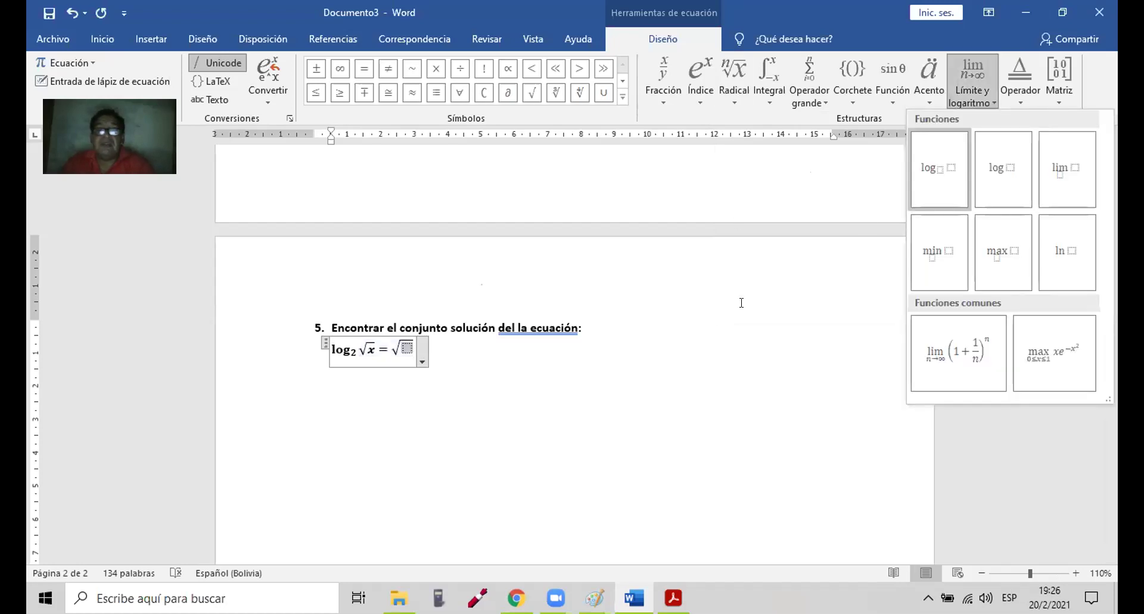
{"action": "key", "text": "alt+Tab"}
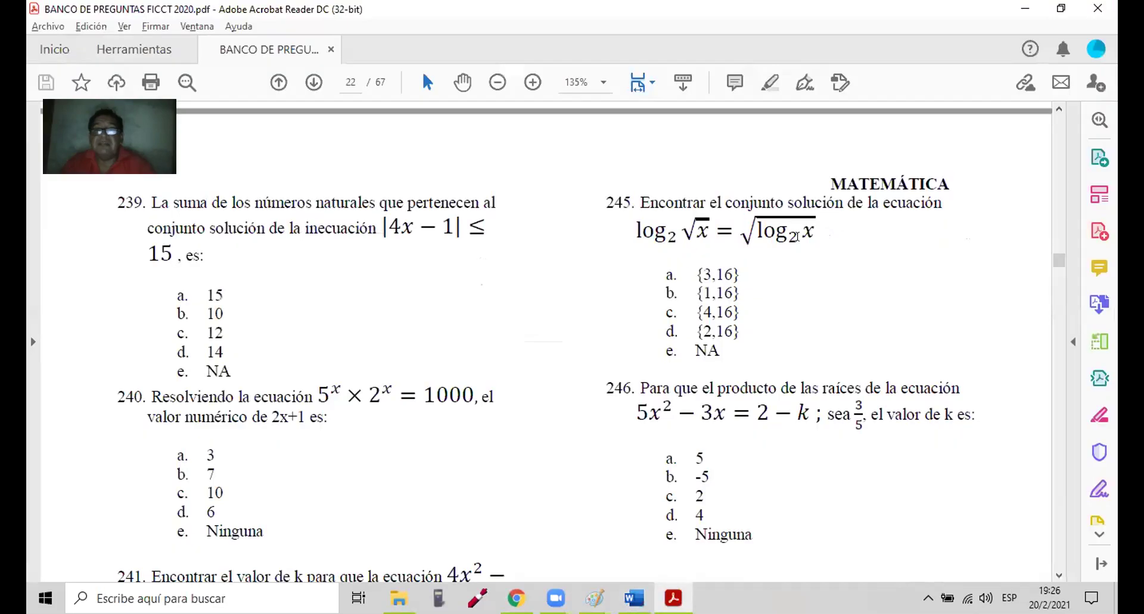
{"action": "key", "text": "alt+Tab"}
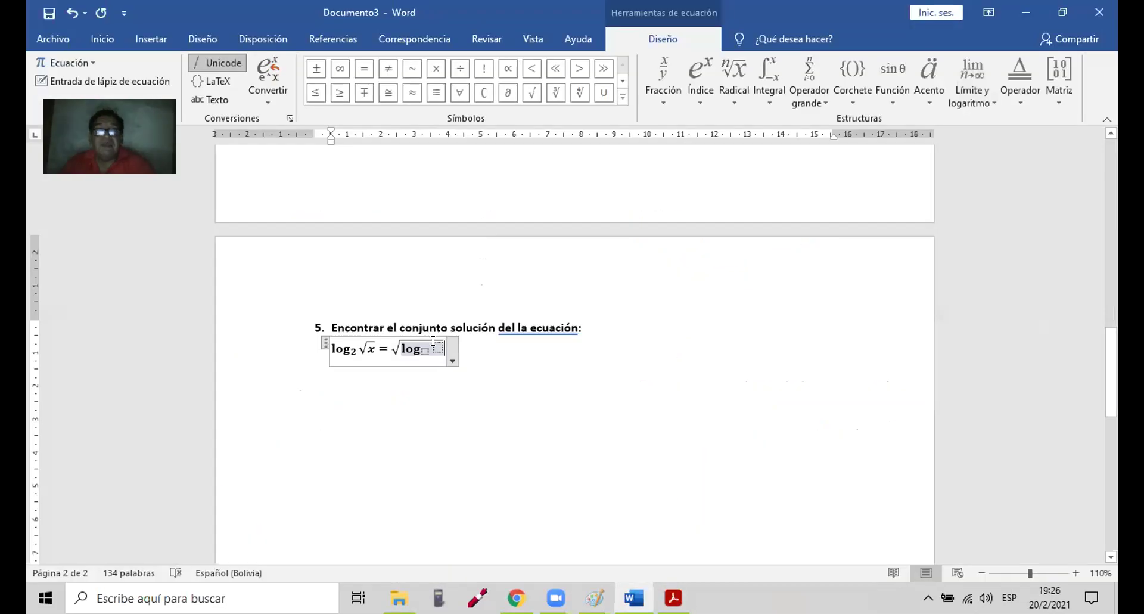
{"action": "type", "text": "2"}
{"action": "key", "text": "Right"}
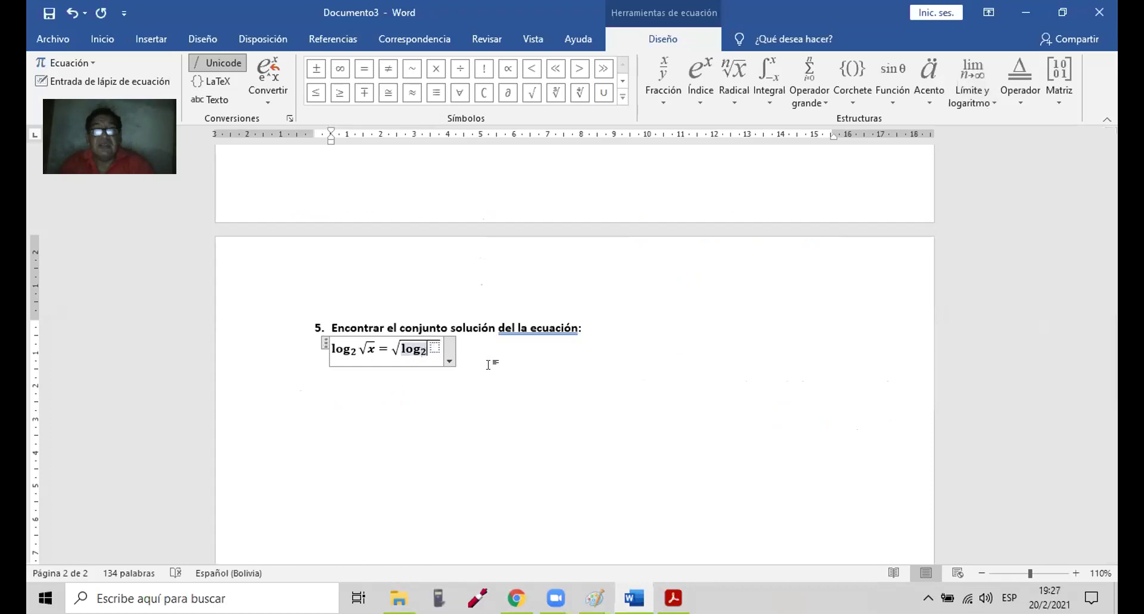
{"action": "type", "text": "x"}
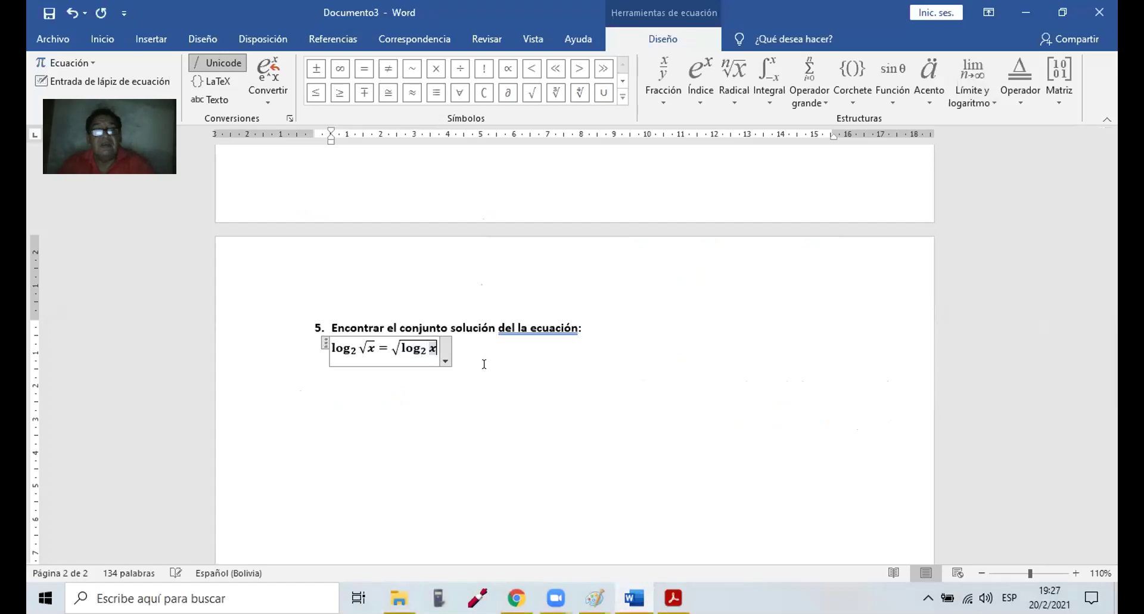
{"action": "key", "text": "alt+Tab"}
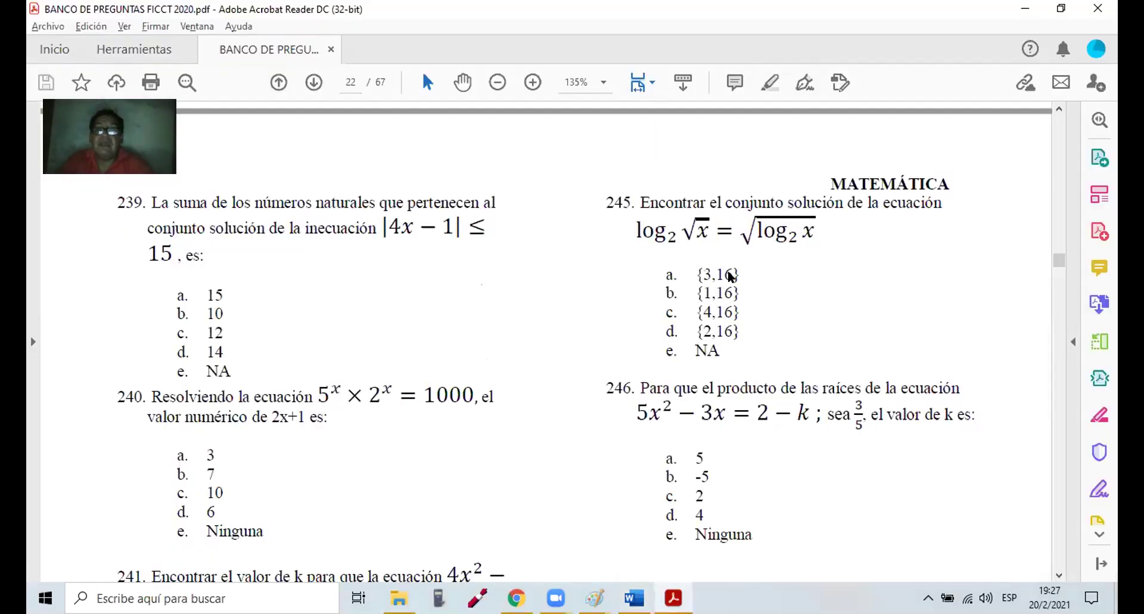
{"action": "key", "text": "alt+Tab"}
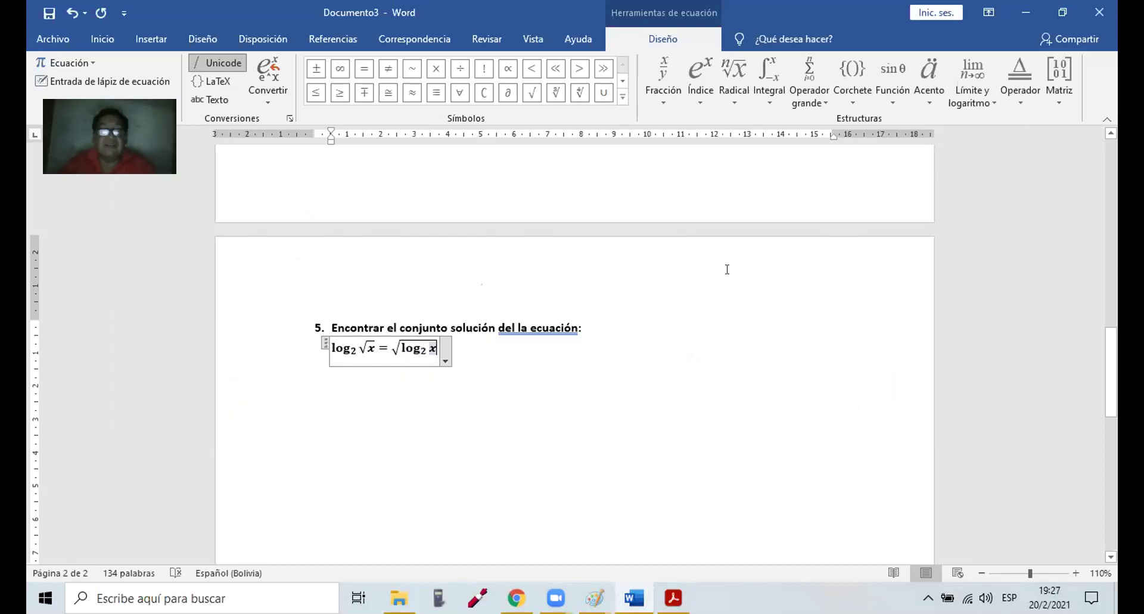
{"action": "key", "text": "Return"}
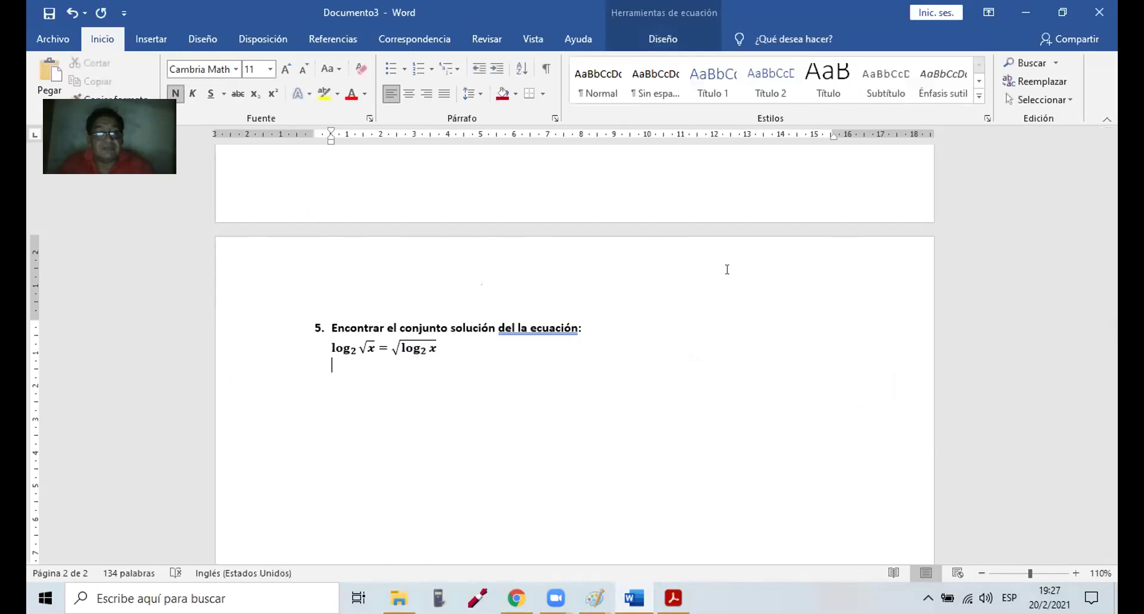
- Write option a. as the set {3, 16} using curly braces
{"action": "type", "text": "a."}
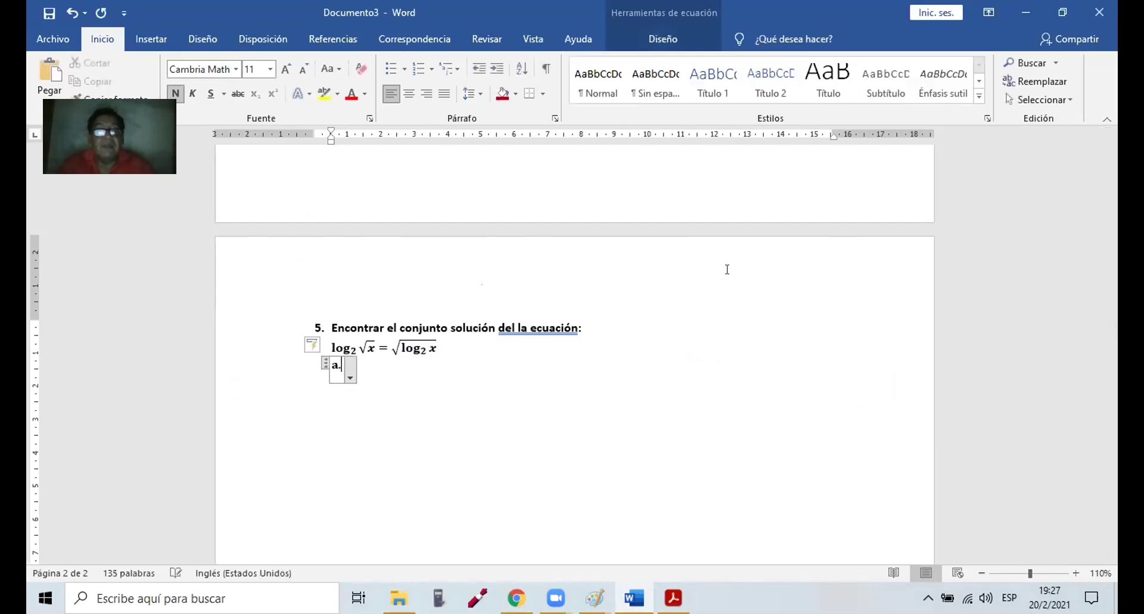
{"action": "key", "text": "alt+Tab"}
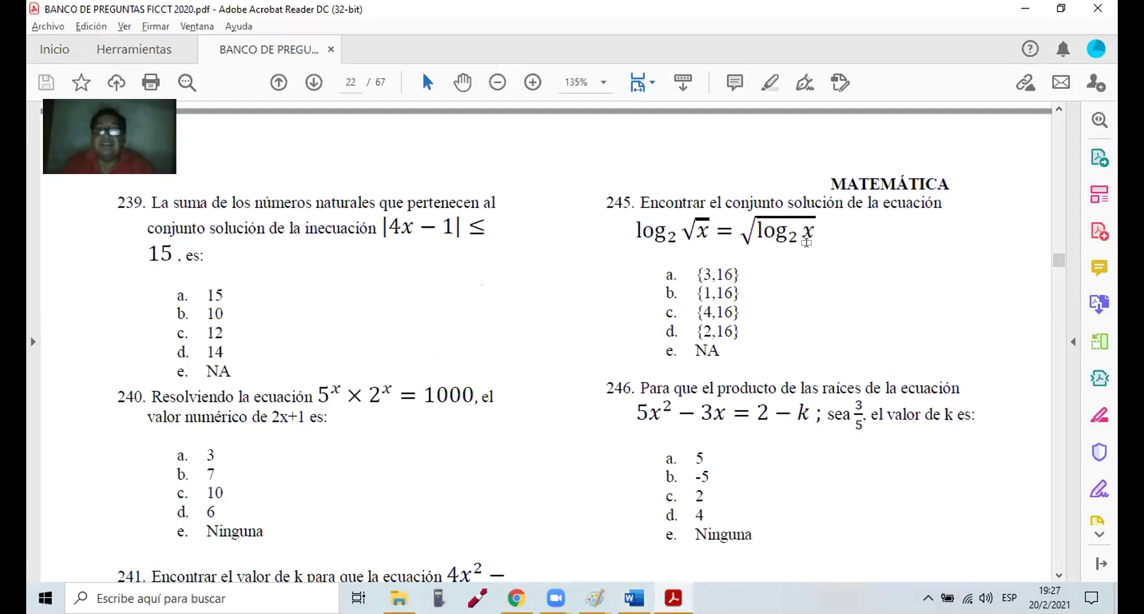
{"action": "key", "text": "alt+Tab"}
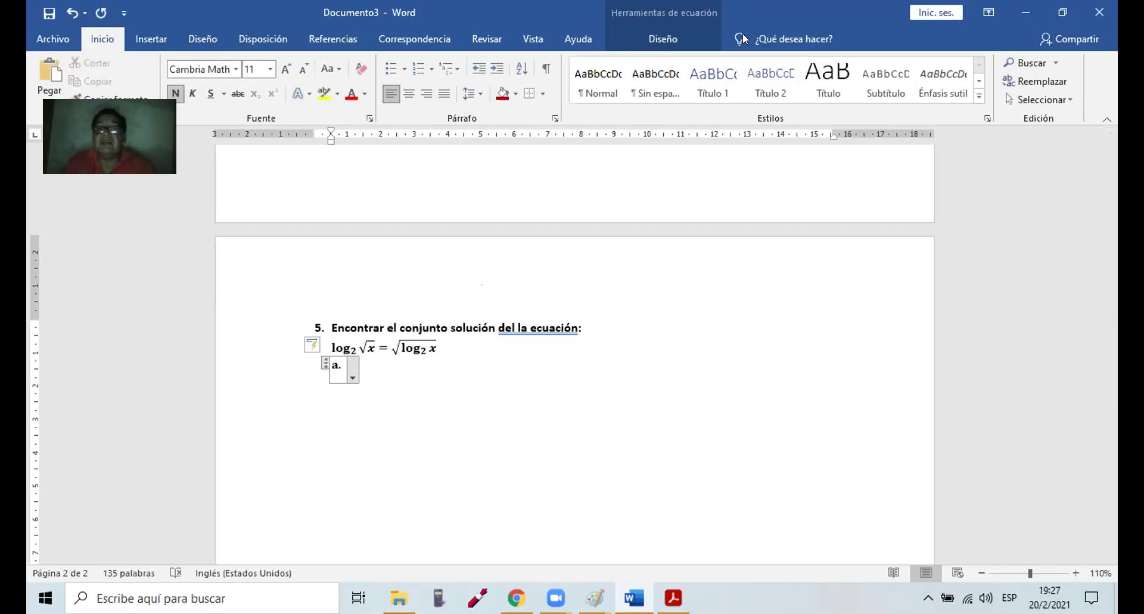
{"action": "scroll", "coordinate": [845, 77], "scroll_direction": "down", "scroll_amount": 10}
{"action": "left_click", "coordinate": [851, 79]}
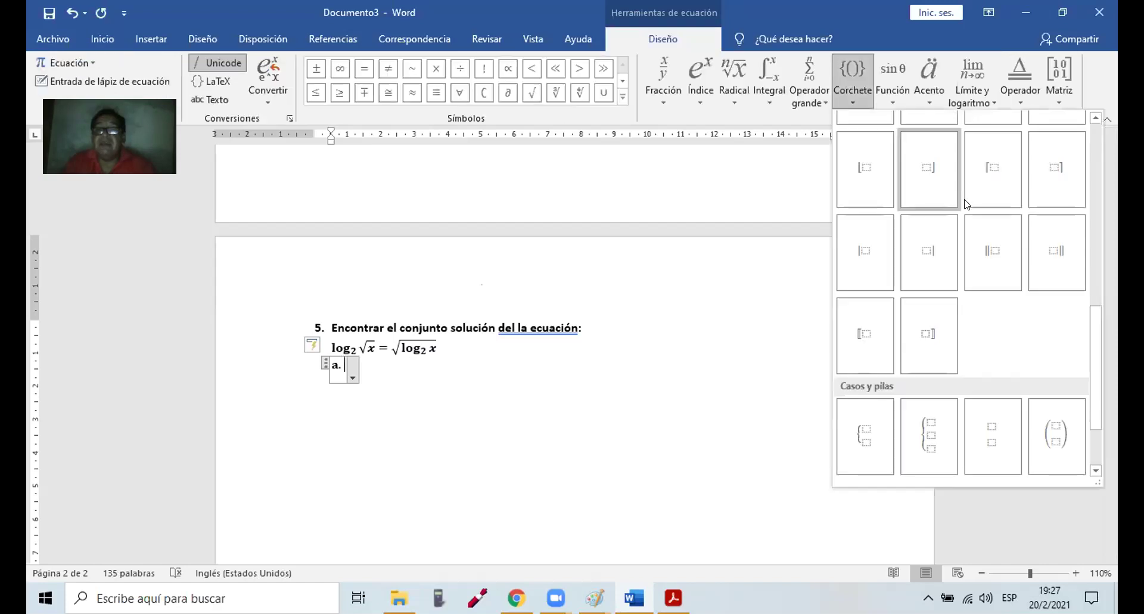
{"action": "scroll", "coordinate": [968, 202], "scroll_direction": "up", "scroll_amount": 3}
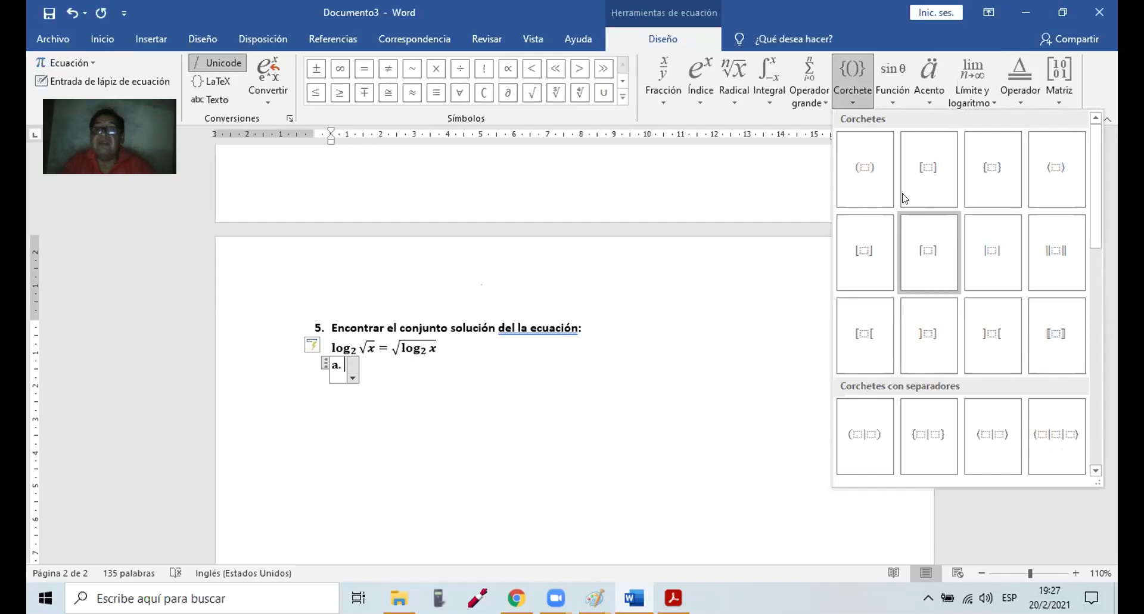
{"action": "left_click", "coordinate": [992, 174]}
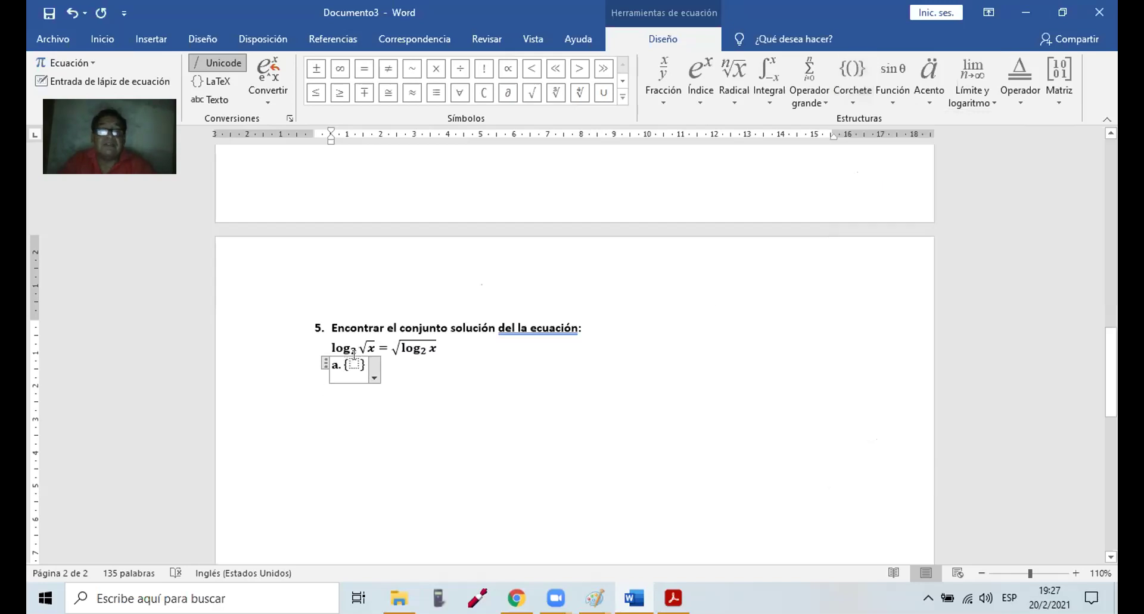
{"action": "key", "text": "alt+Tab"}
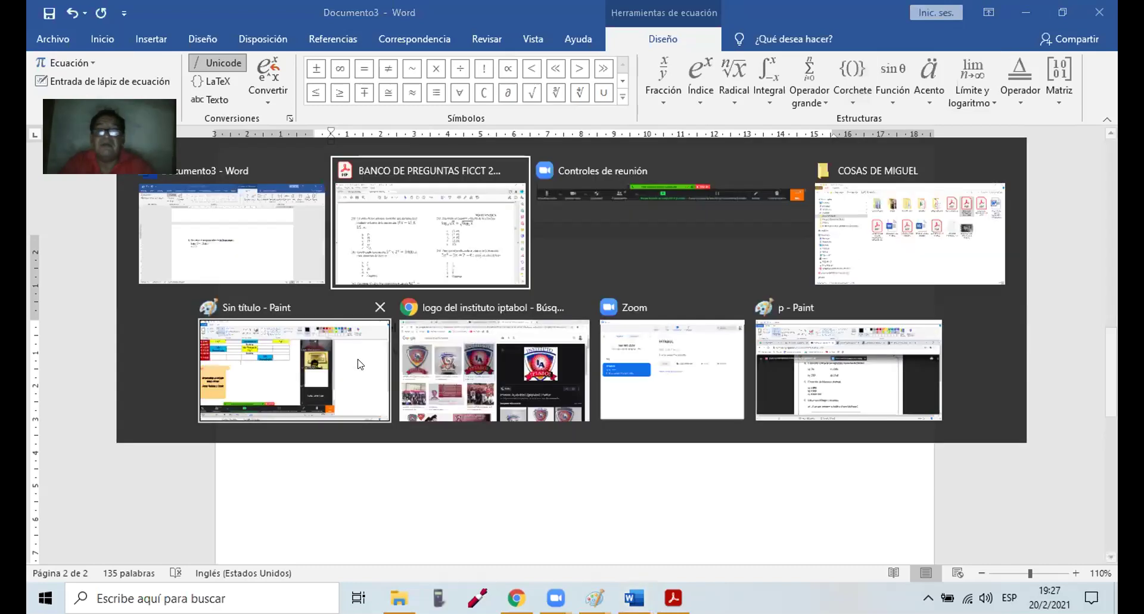
{"action": "key", "text": "alt+Tab"}
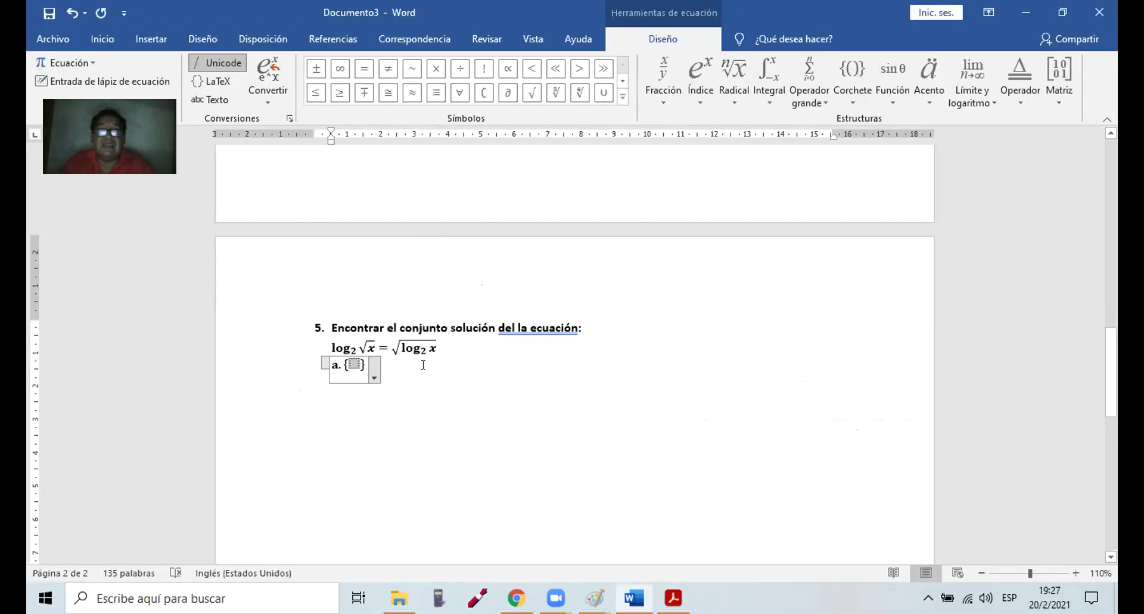
{"action": "type", "text": "3"}
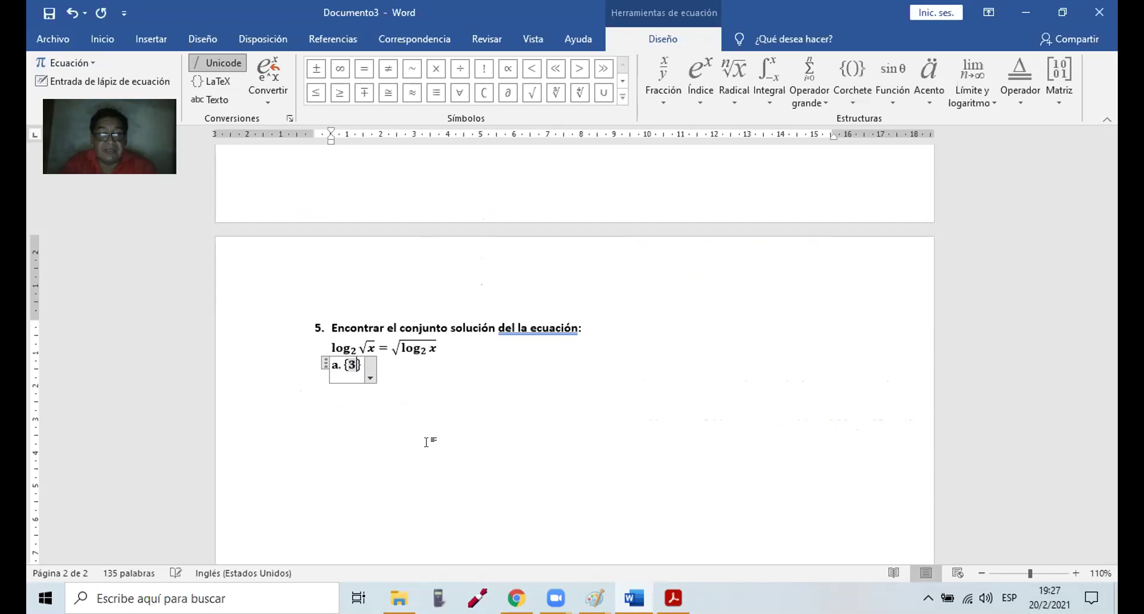
{"action": "type", "text": ", 16"}
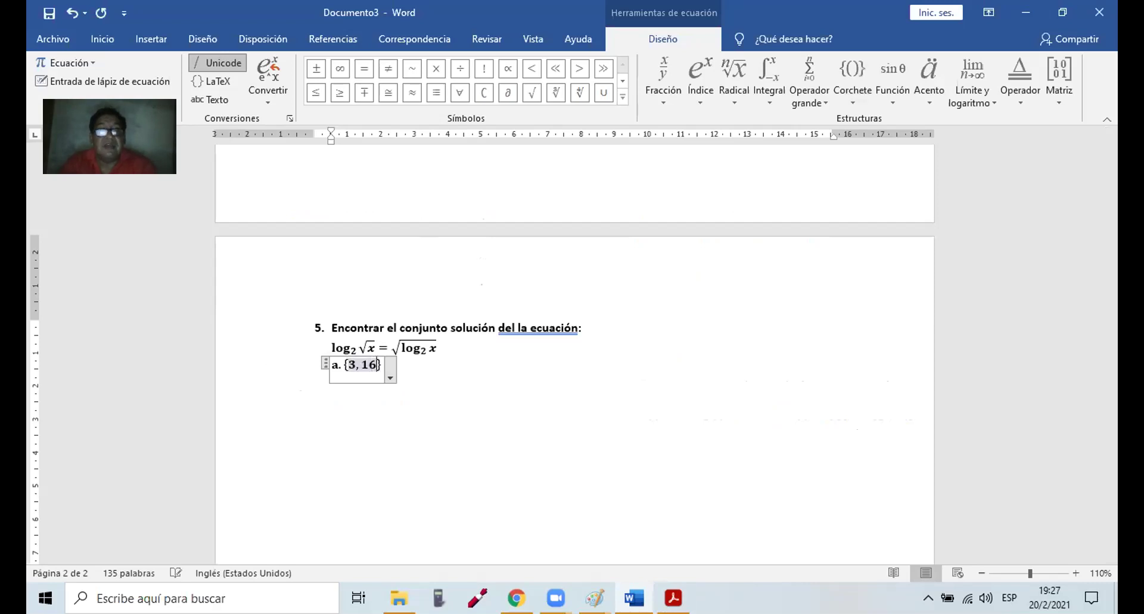
{"action": "key", "text": "Right"}
- Start the next line with an equation labelled b
{"action": "key", "text": "Return"}
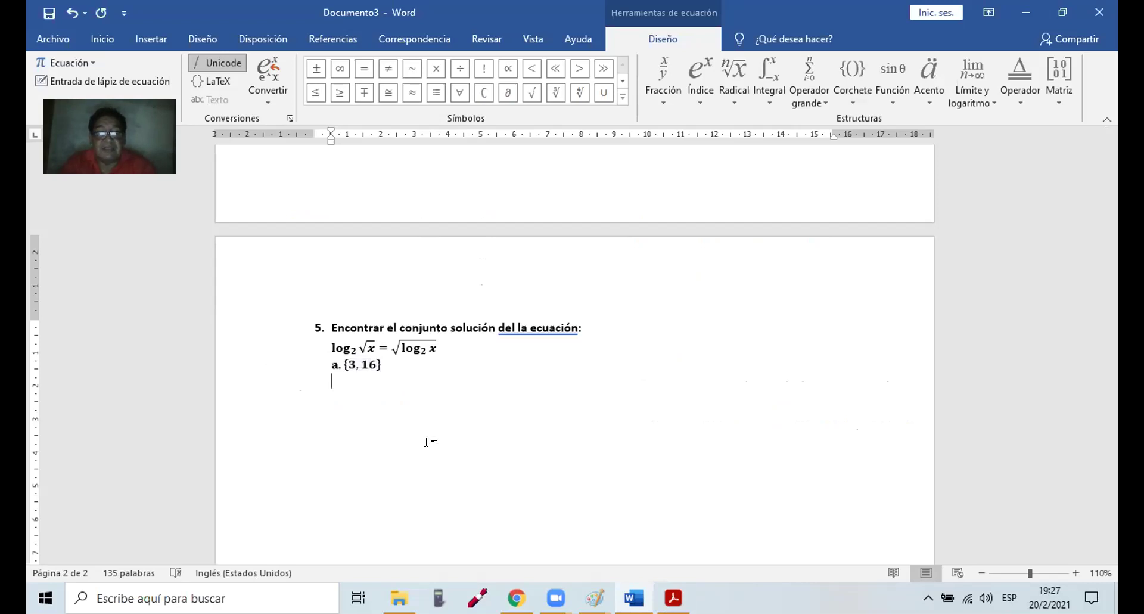
{"action": "key", "text": "alt+equal"}
{"action": "type", "text": "b."}
{"action": "key", "text": "Right"}
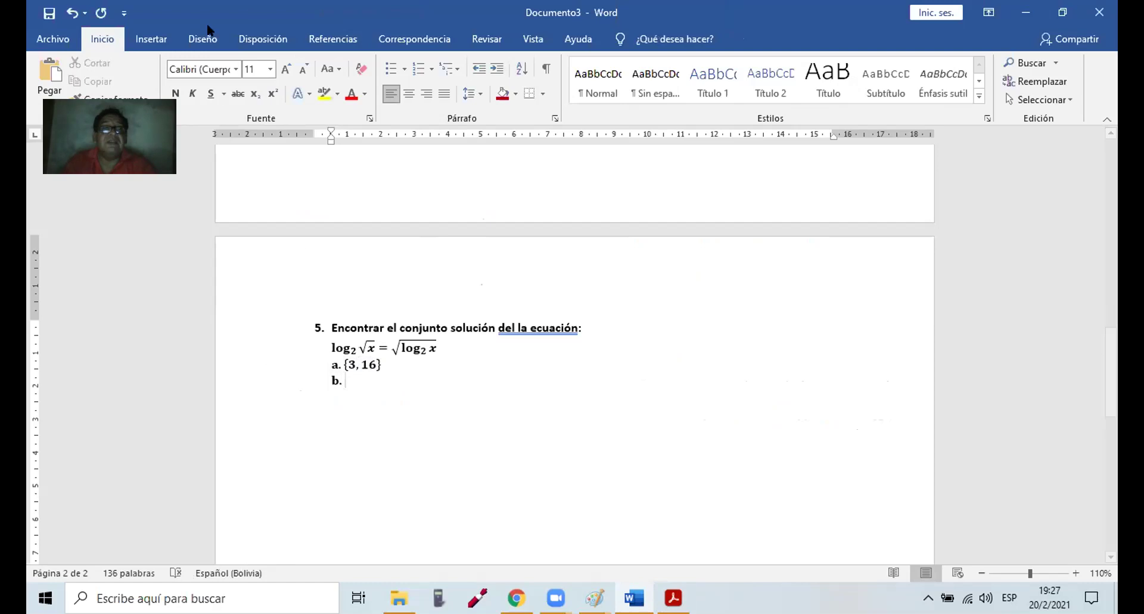
- Insert an equation with curly braces containing 1,16 for option b
{"action": "left_click", "coordinate": [132, 40]}
{"action": "left_click", "coordinate": [993, 67]}
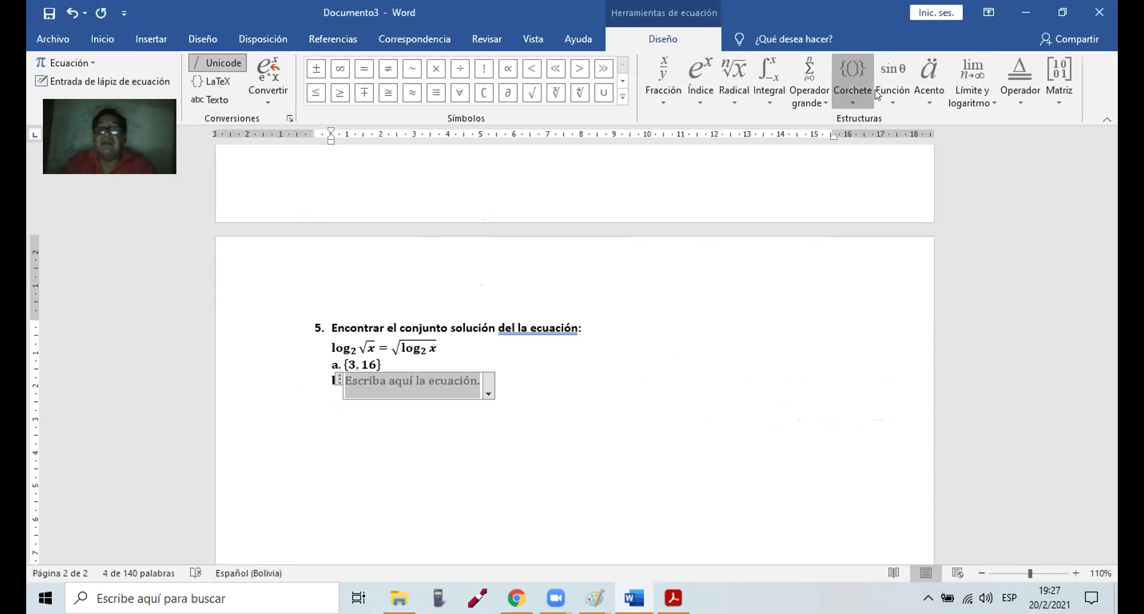
{"action": "left_click", "coordinate": [844, 75]}
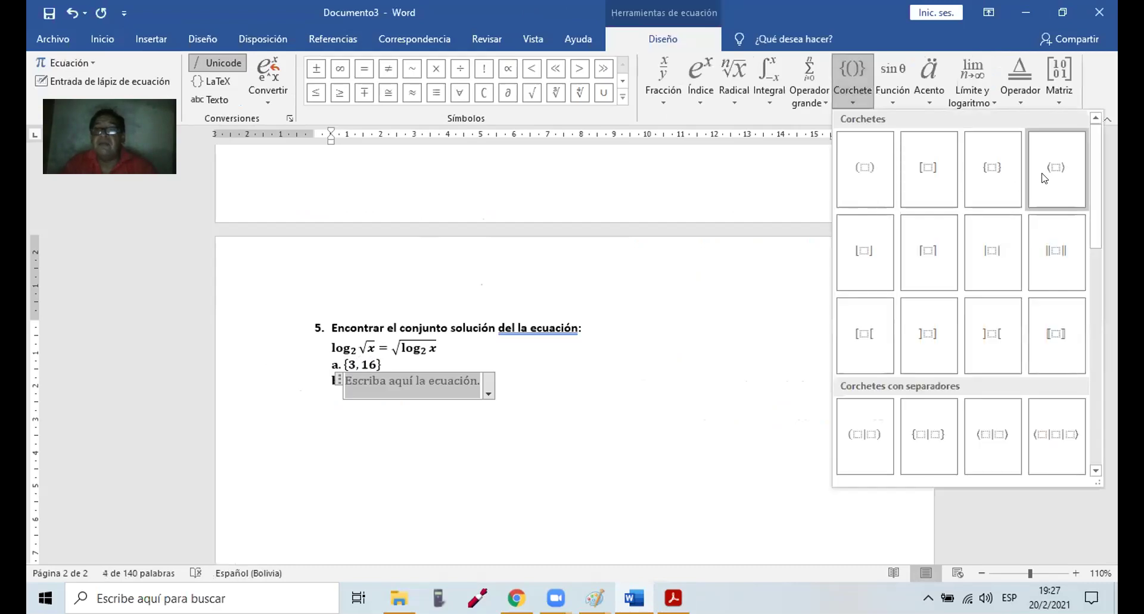
{"action": "left_click", "coordinate": [993, 169]}
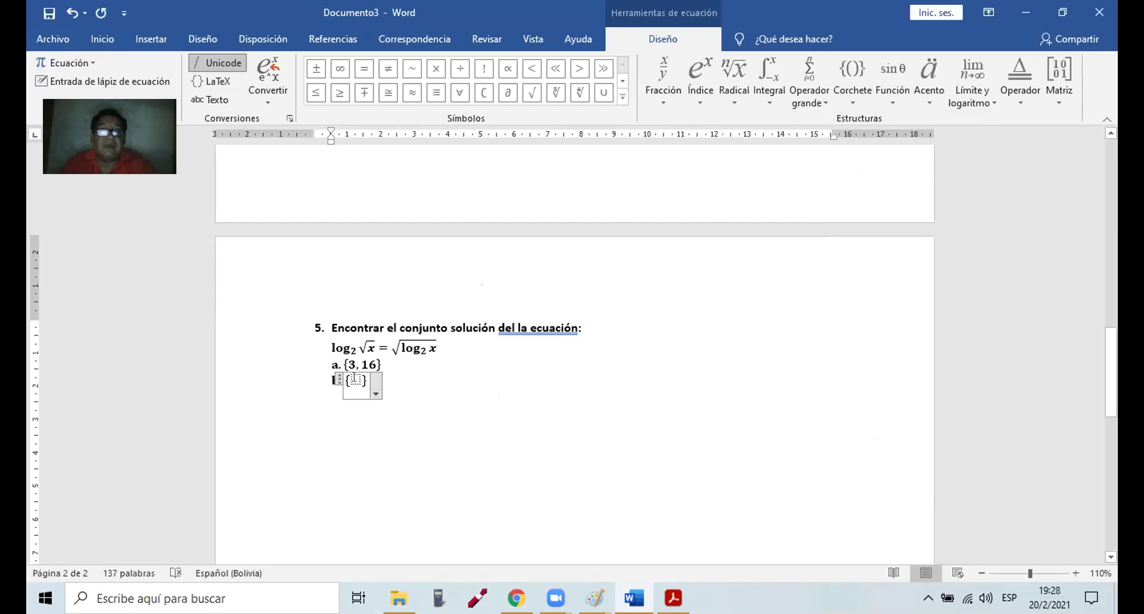
{"action": "left_click", "coordinate": [357, 378]}
{"action": "key", "text": "alt+Tab"}
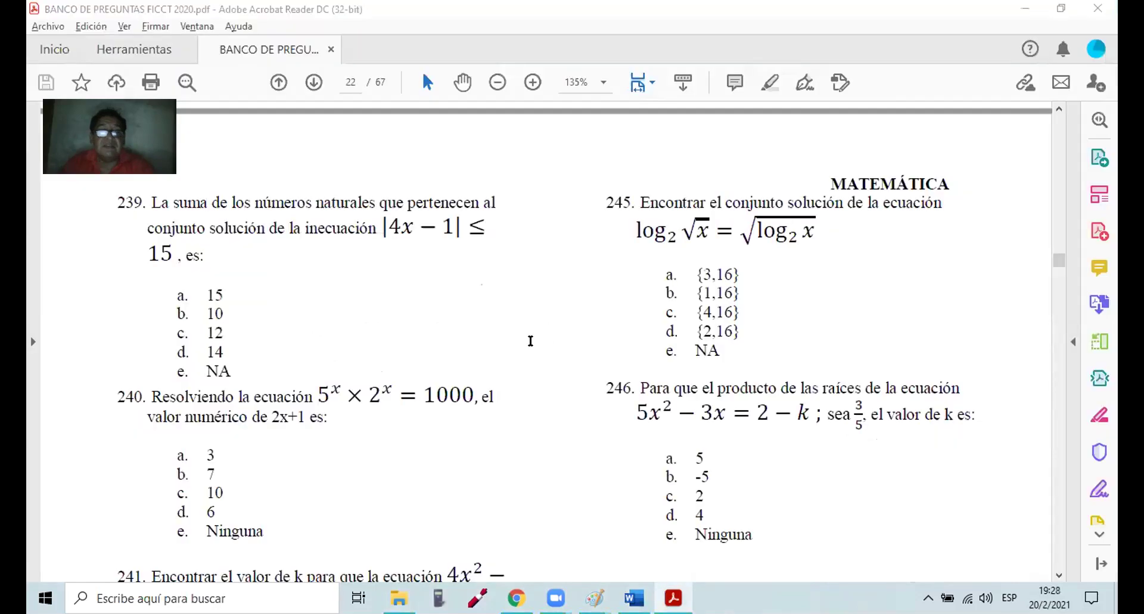
{"action": "key", "text": "alt+Tab"}
{"action": "type", "text": "1,16"}
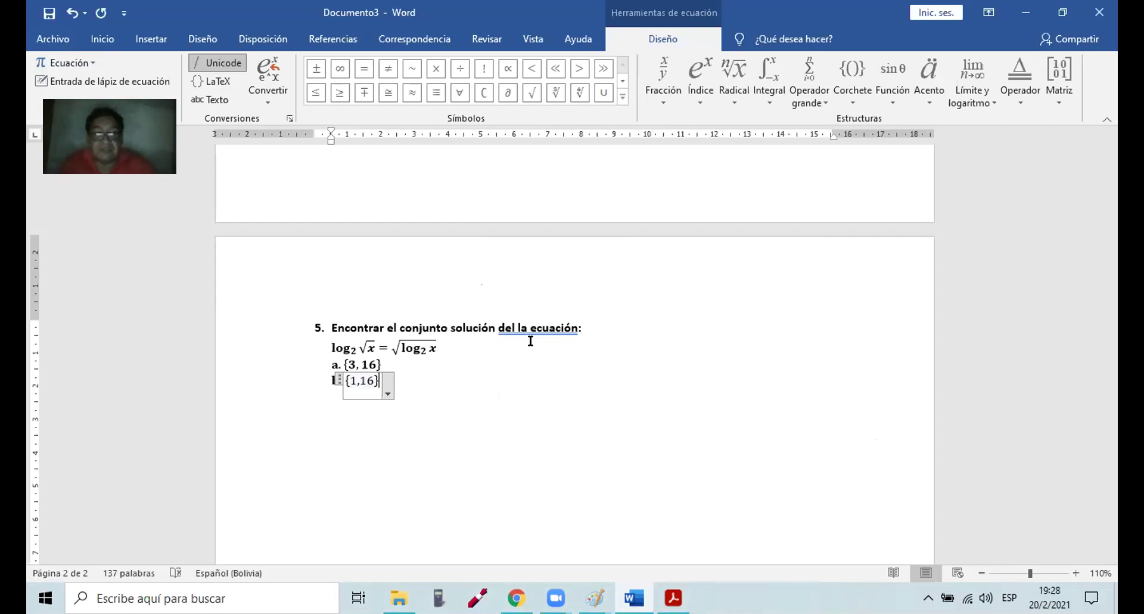
{"action": "key", "text": "Right"}
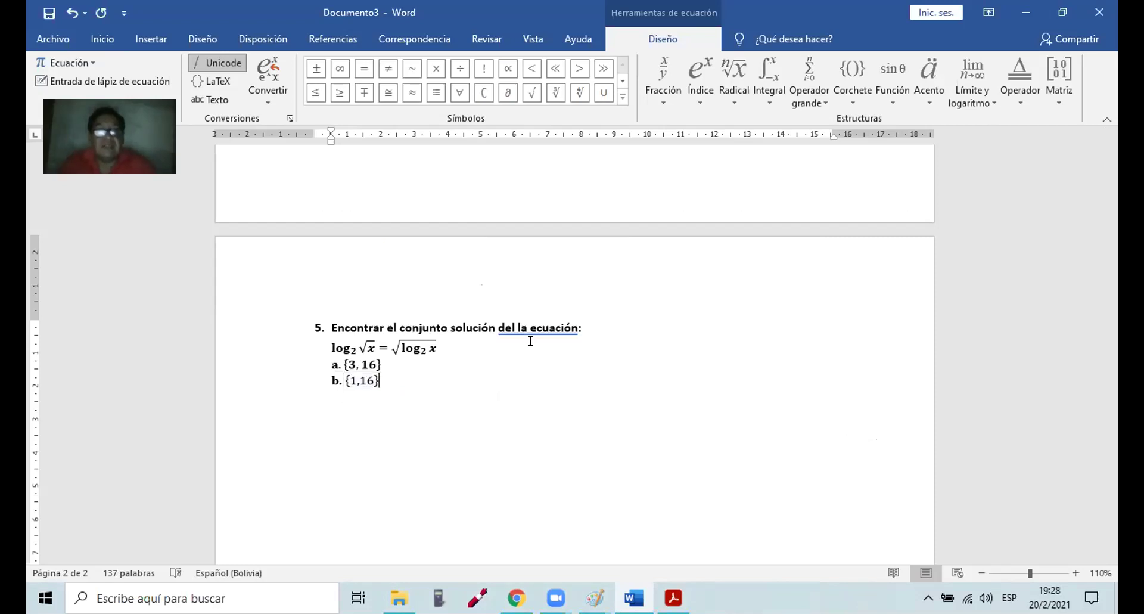
- Replace a started c. line with pasted copies of the b. {1,16} line
{"action": "key", "text": "Return"}
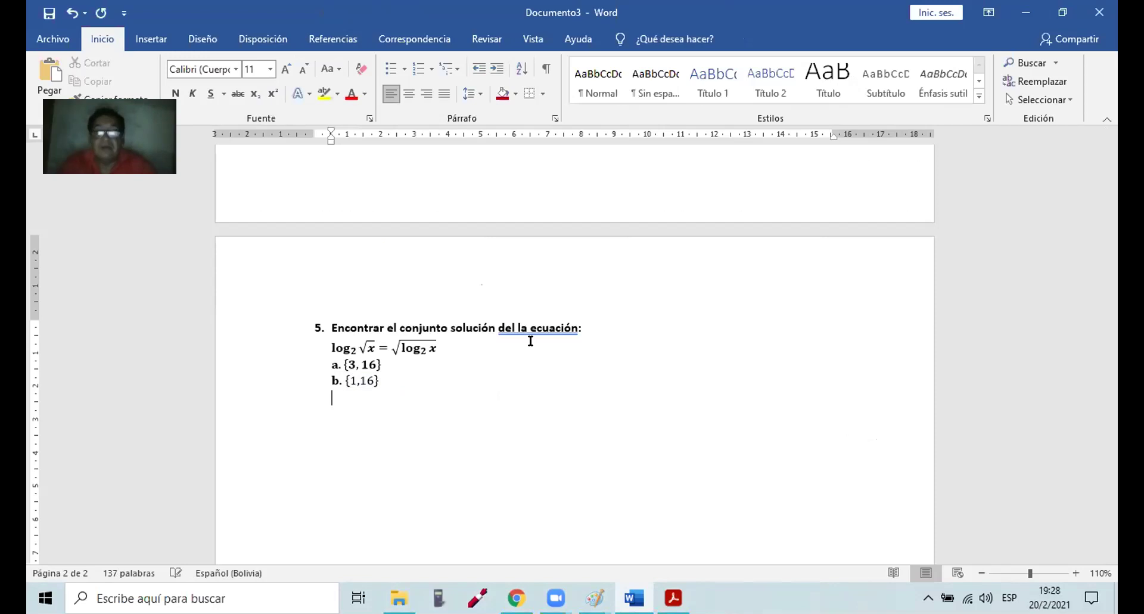
{"action": "type", "text": "c."}
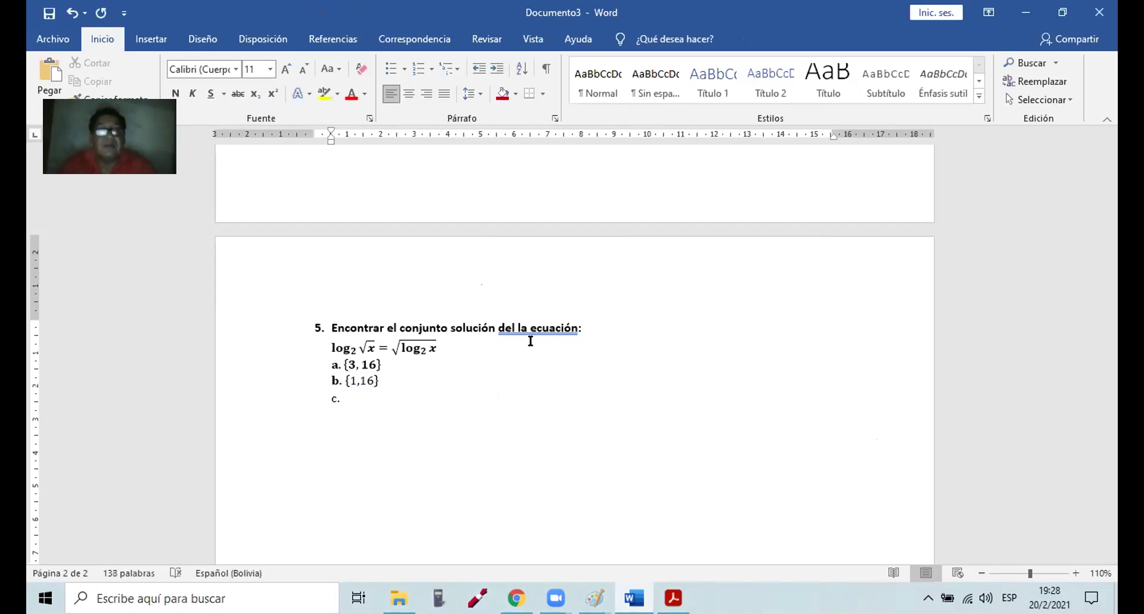
{"action": "key", "text": "alt+Tab"}
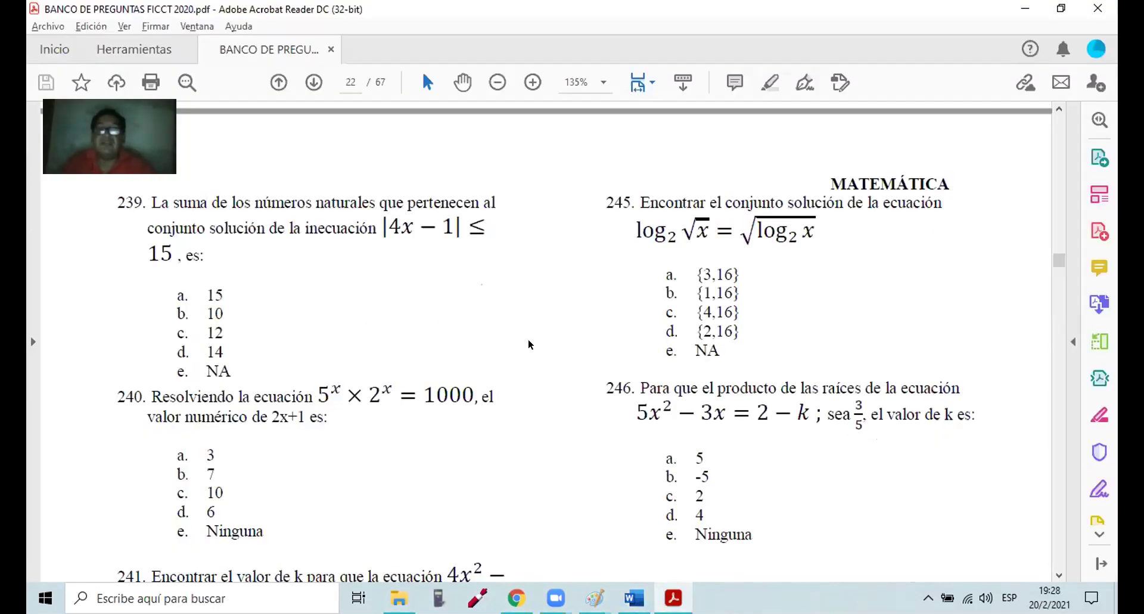
{"action": "key", "text": "alt+Tab"}
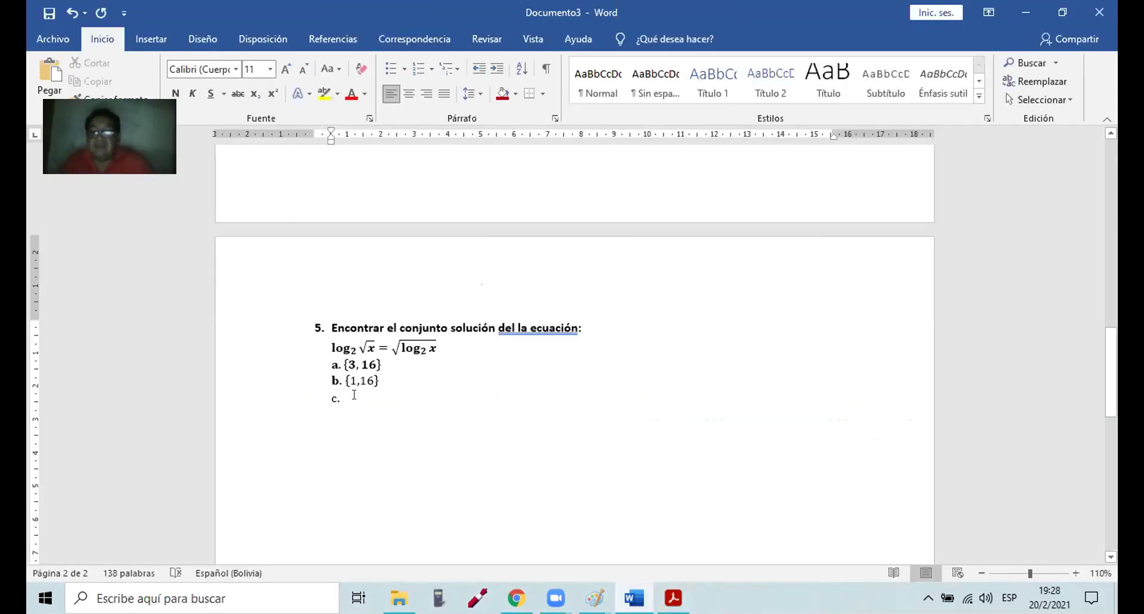
{"action": "key", "text": "BackSpace"}
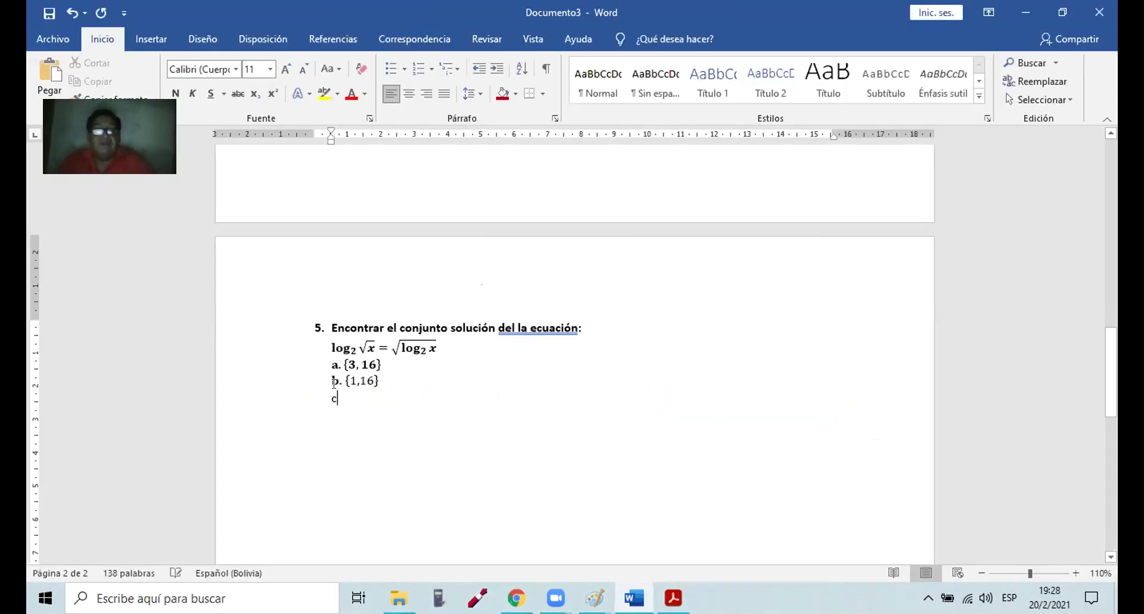
{"action": "key", "text": "BackSpace"}
{"action": "key", "text": "BackSpace"}
{"action": "left_click", "coordinate": [368, 380]}
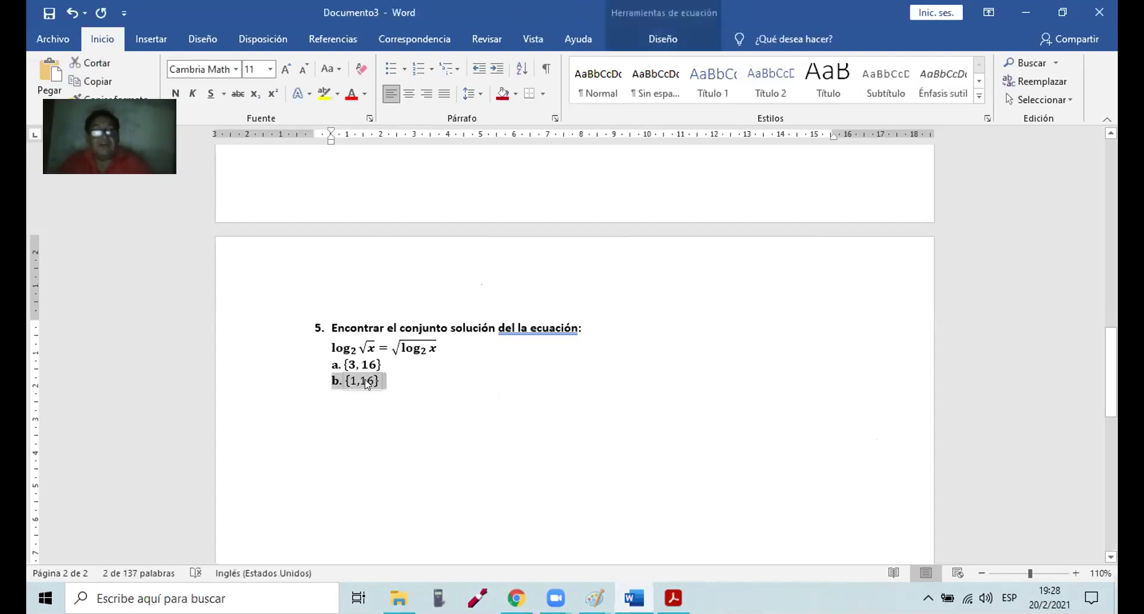
{"action": "left_click", "coordinate": [339, 396]}
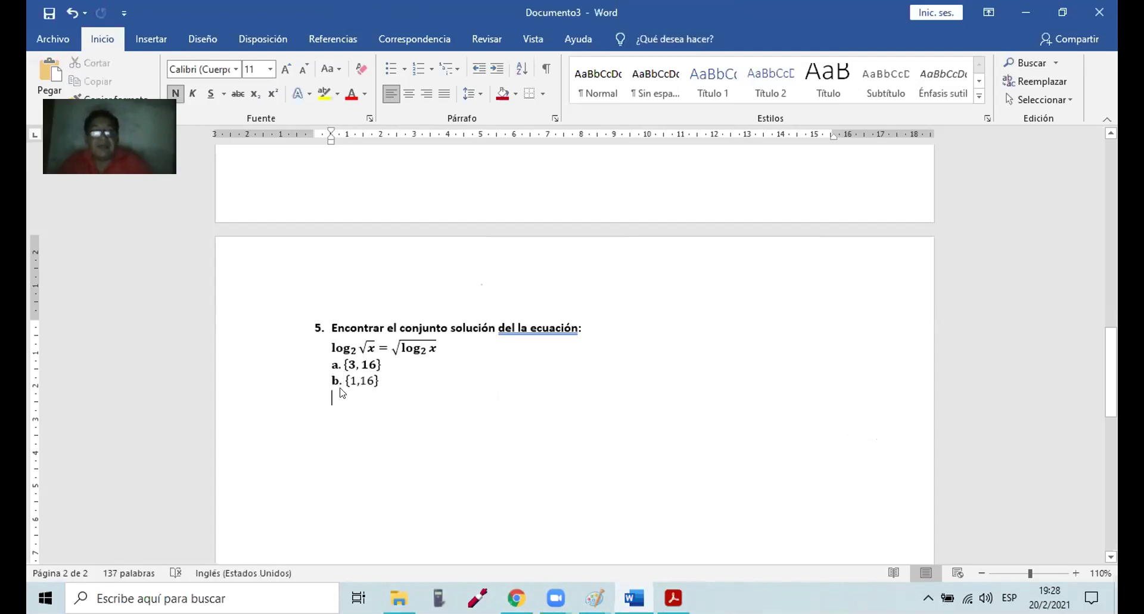
{"action": "type", "text": "b. {1,16}"}
{"action": "type", "text": "b. {1,16}"}
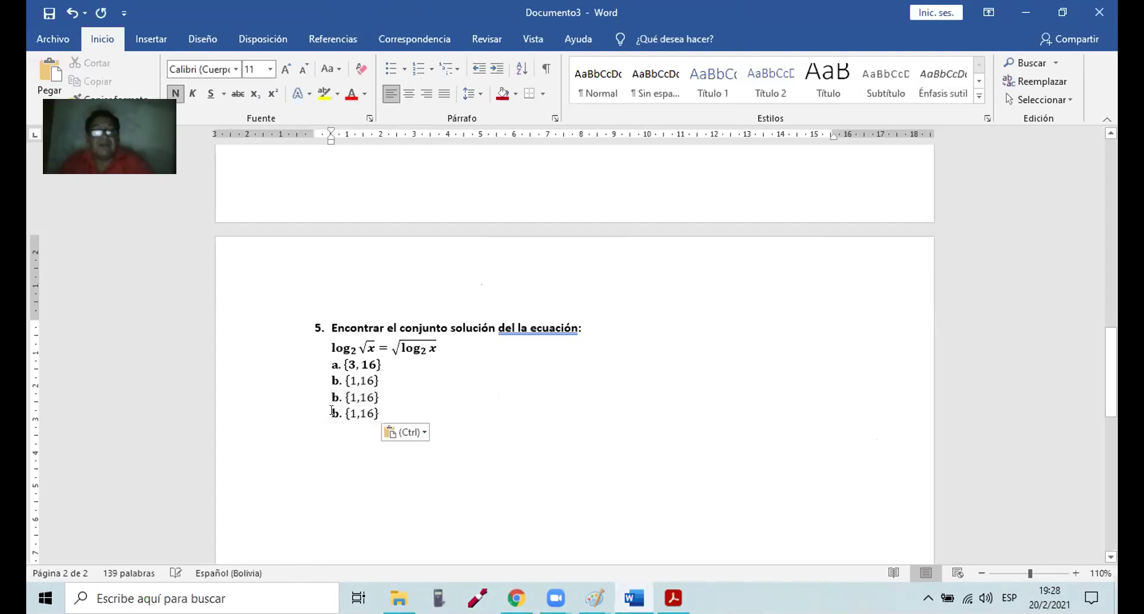
- Relabel the pasted copies as options c and d
{"action": "left_click", "coordinate": [347, 394]}
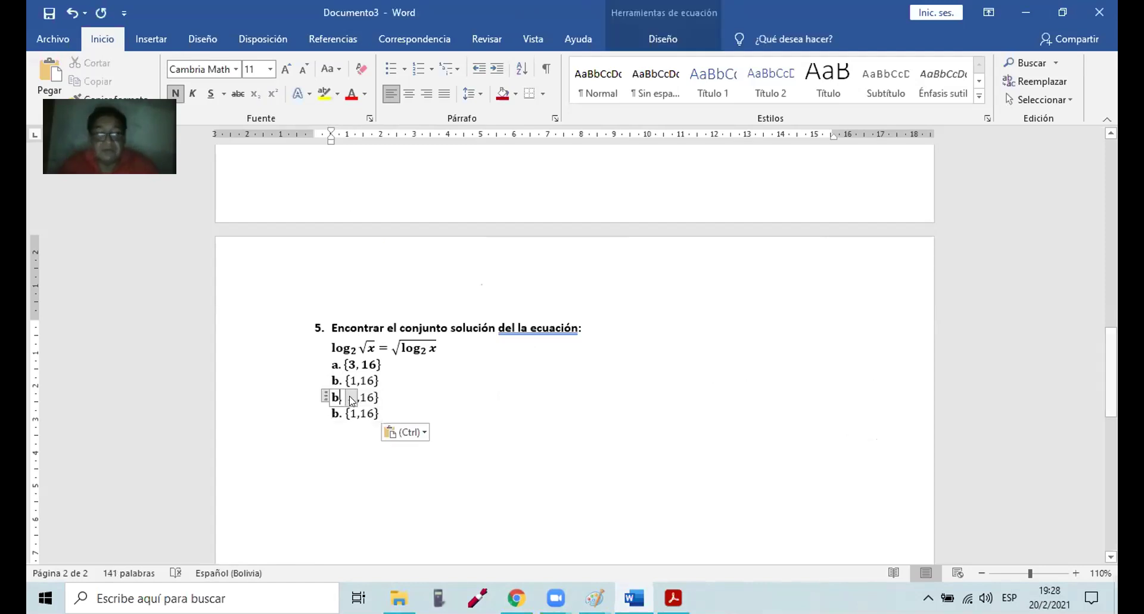
{"action": "key", "text": "BackSpace"}
{"action": "type", "text": "c"}
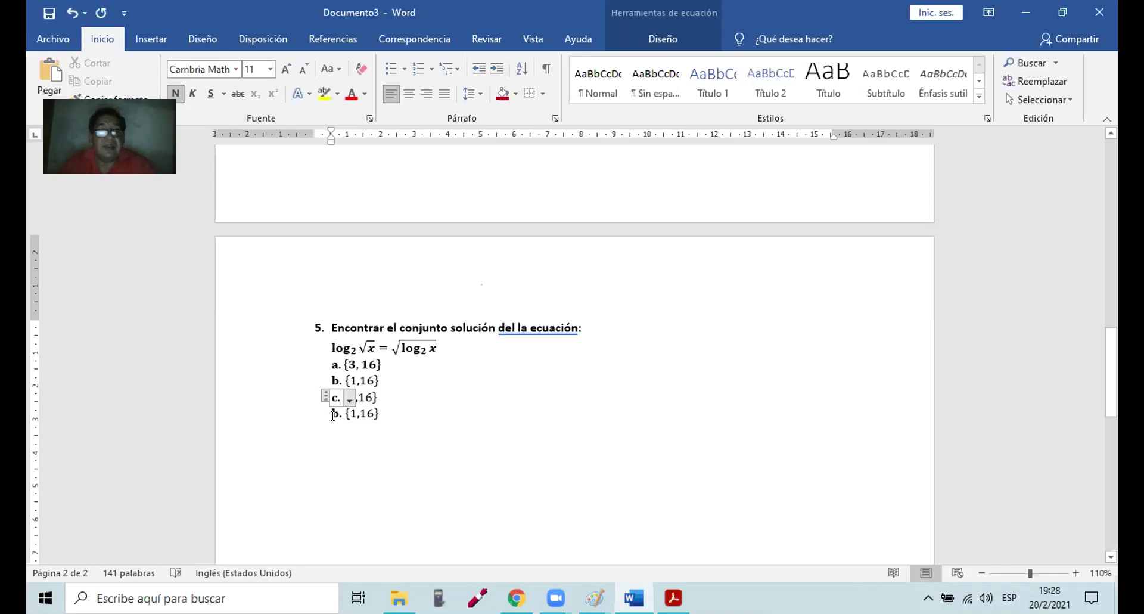
{"action": "left_click", "coordinate": [334, 414]}
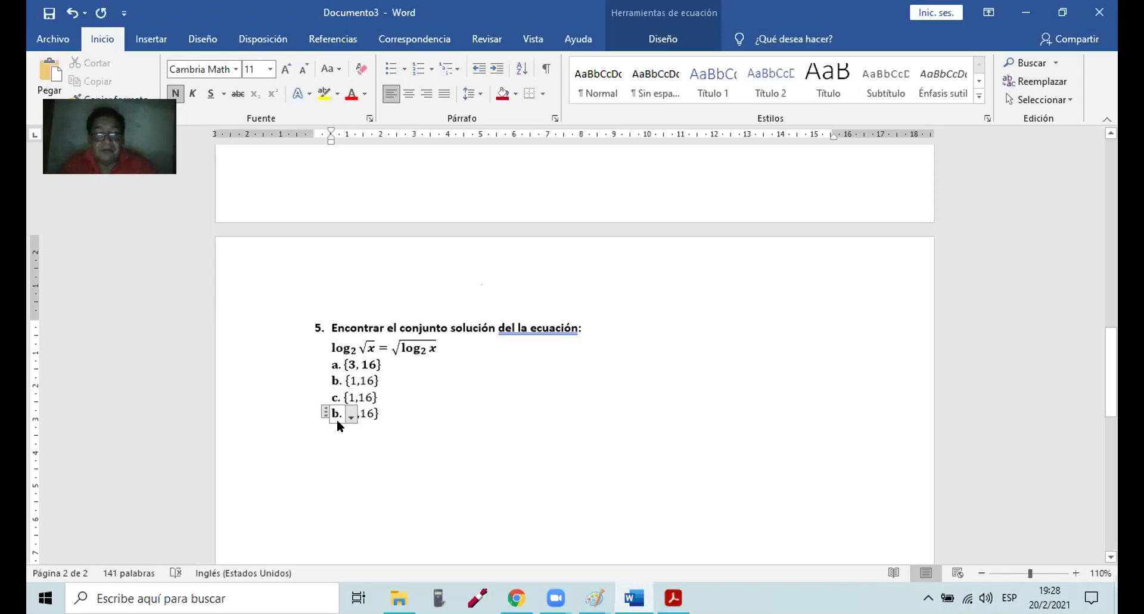
{"action": "key", "text": "BackSpace"}
{"action": "key", "text": "BackSpace"}
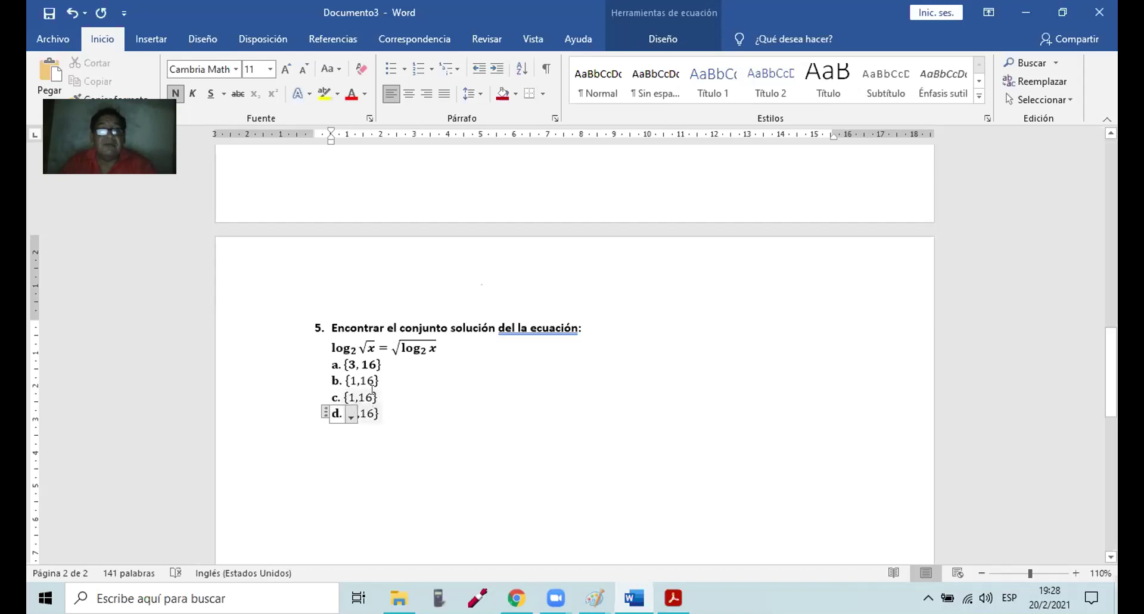
{"action": "type", "text": "d"}
- Change option c's set to {4,16} and move on past option d
{"action": "left_click", "coordinate": [388, 398]}
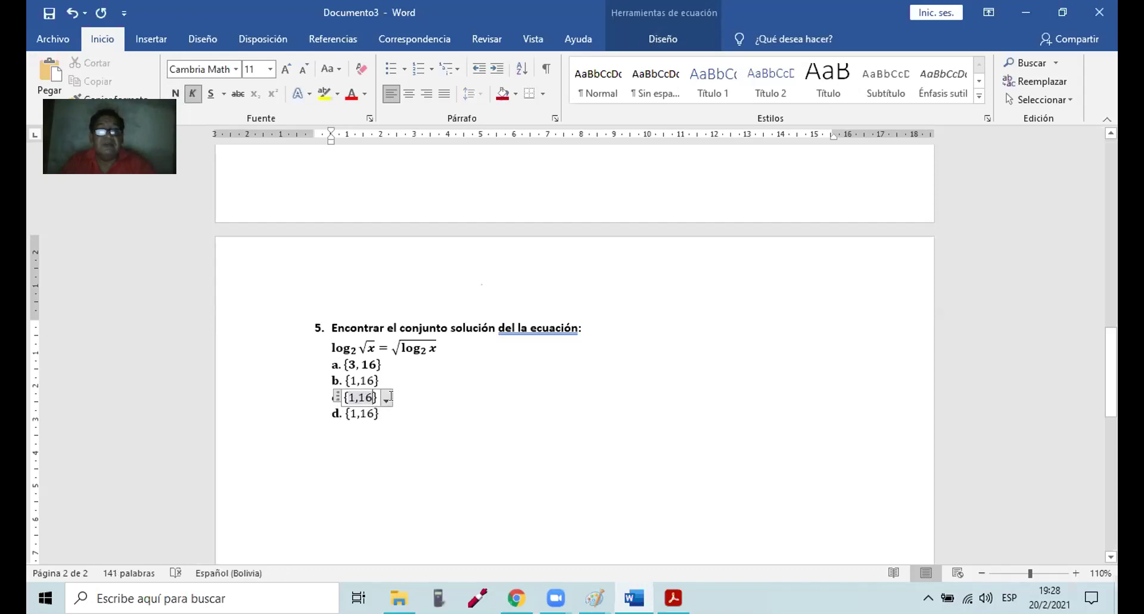
{"action": "key", "text": "alt+Tab"}
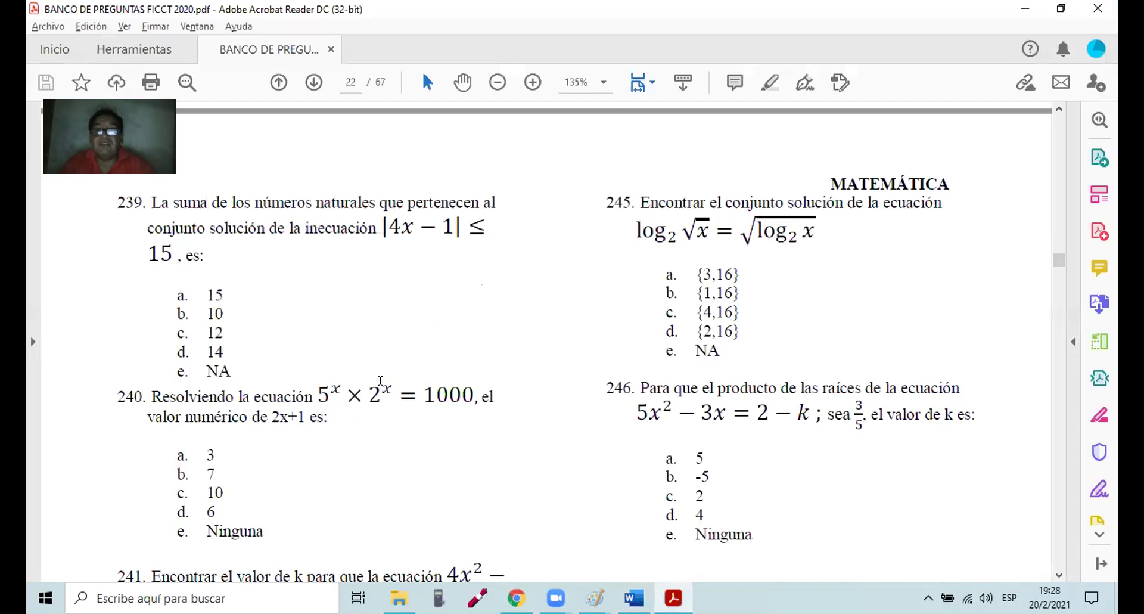
{"action": "key", "text": "alt+Tab"}
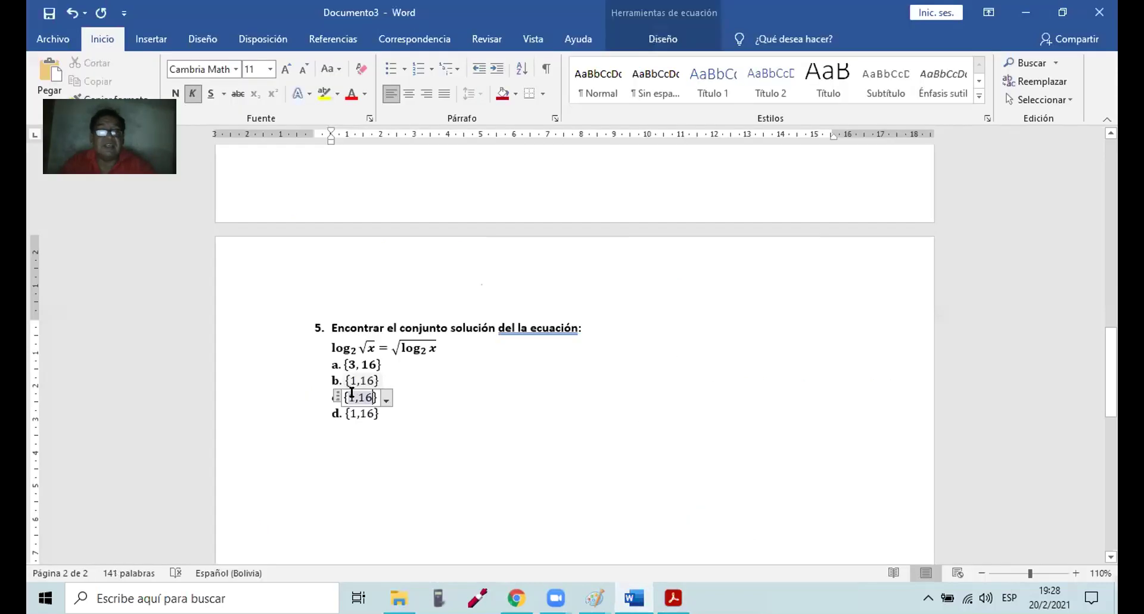
{"action": "key", "text": "BackSpace"}
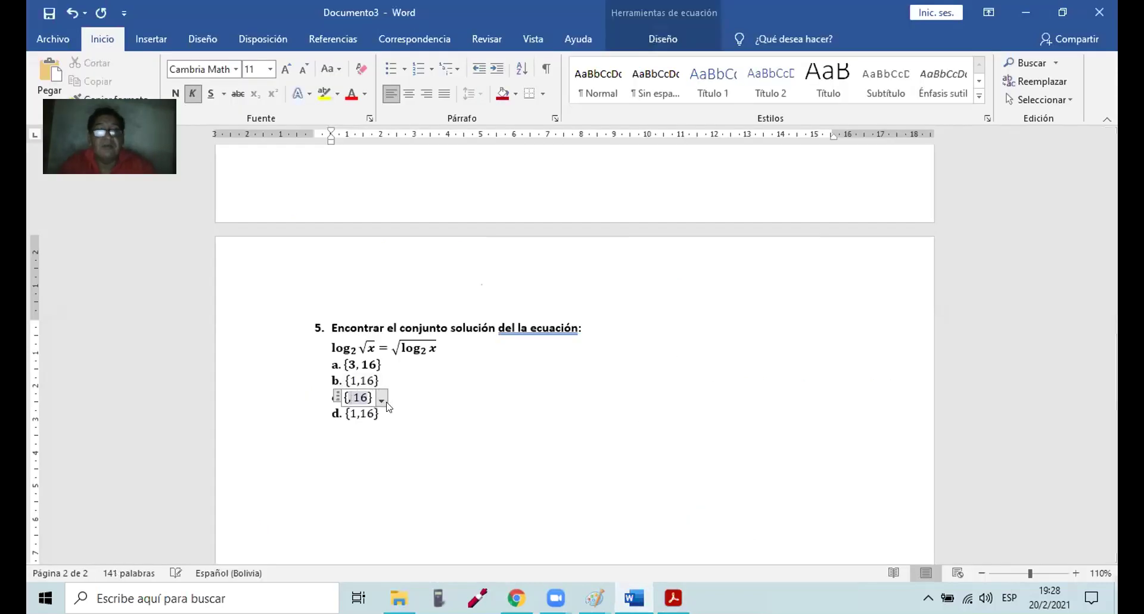
{"action": "type", "text": "4"}
{"action": "key", "text": "Down"}
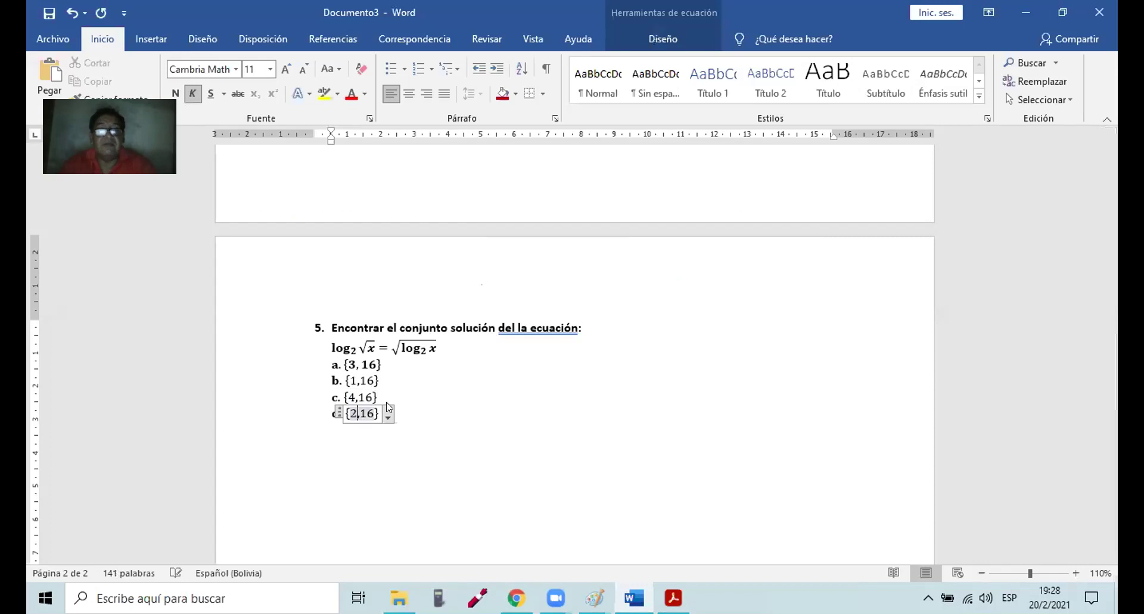
{"action": "left_click", "coordinate": [352, 429]}
- Label the last line e. and enter N.A., undoing the stray f. numbering
{"action": "type", "text": "e"}
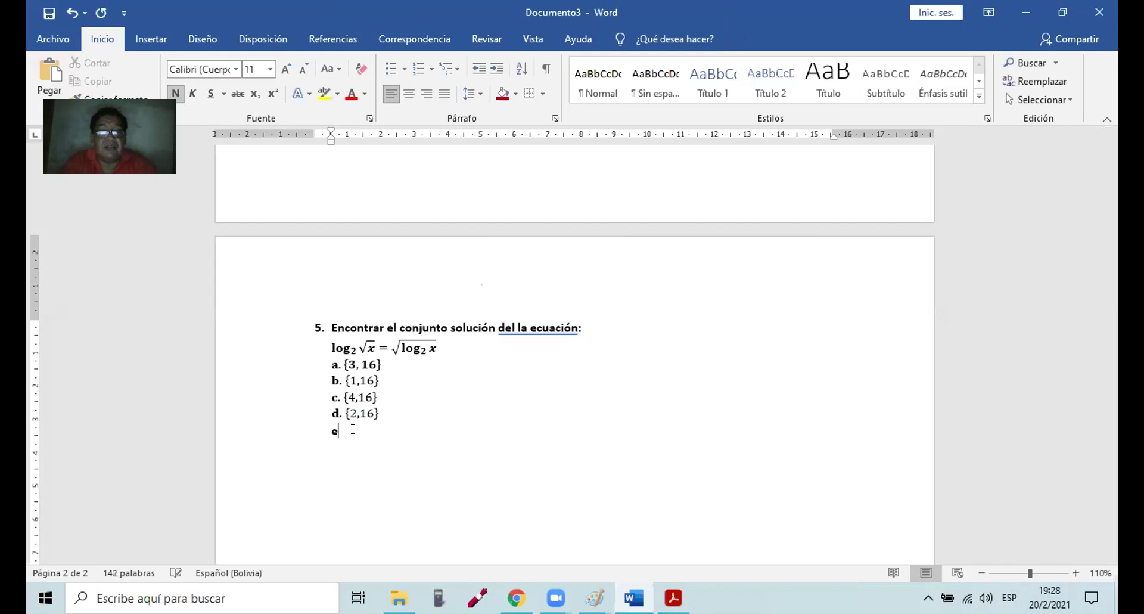
{"action": "type", "text": "."}
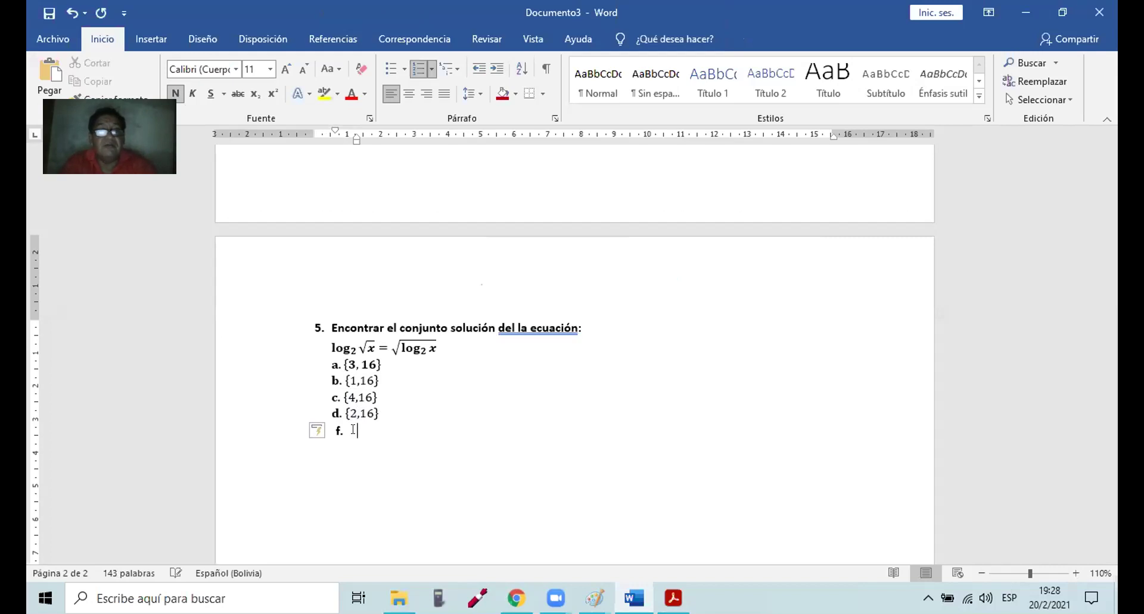
{"action": "key", "text": "BackSpace"}
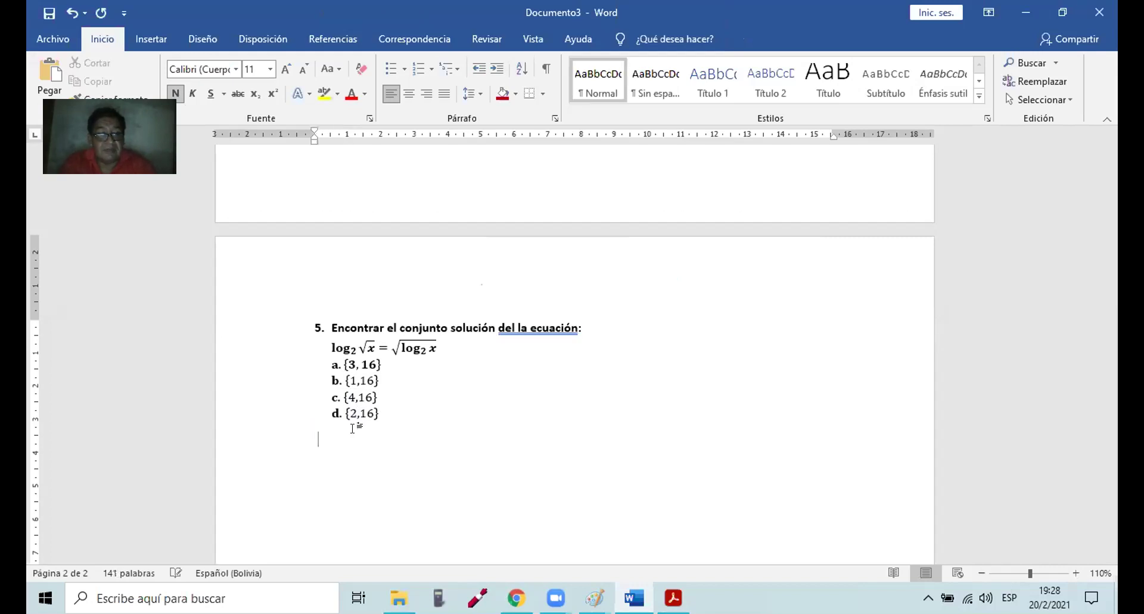
{"action": "key", "text": "ctrl+z"}
{"action": "type", "text": "N."}
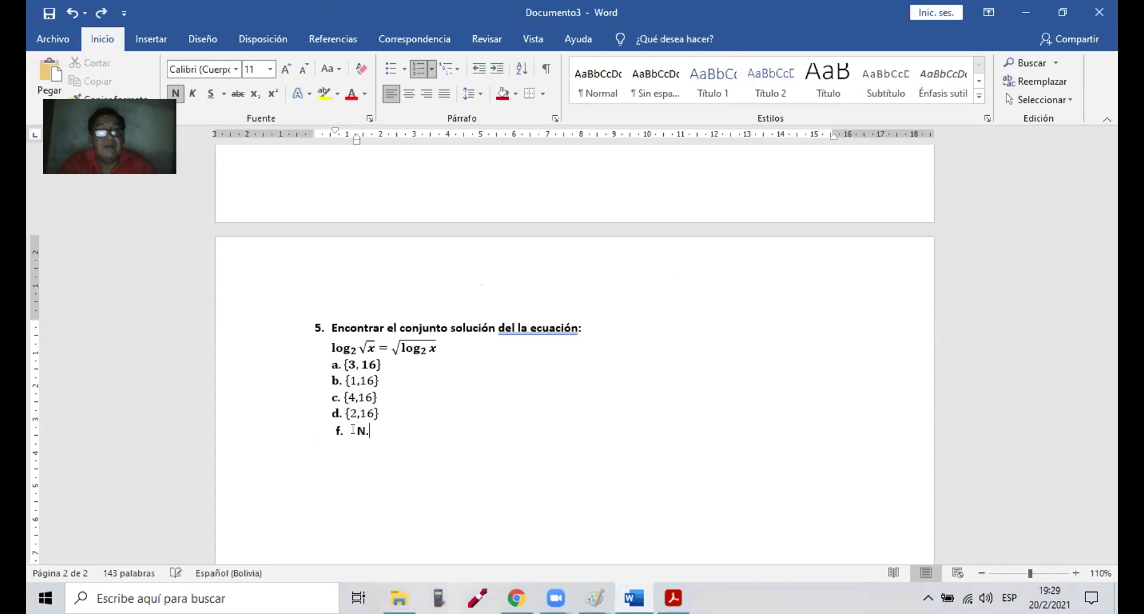
{"action": "key", "text": "ctrl+z"}
{"action": "key", "text": "ctrl+z"}
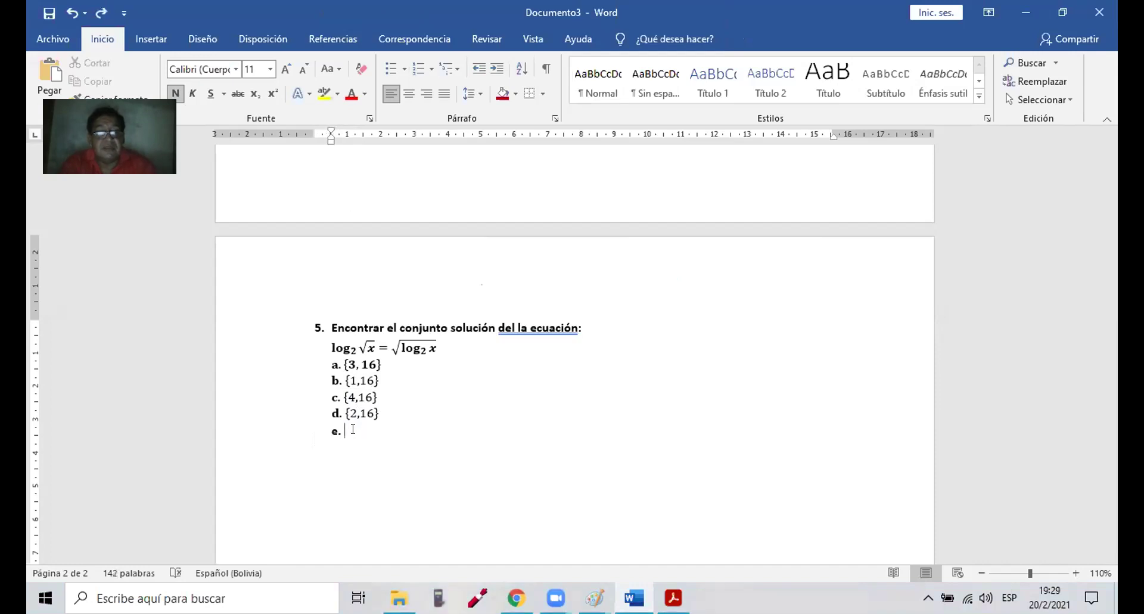
{"action": "type", "text": "N.A."}
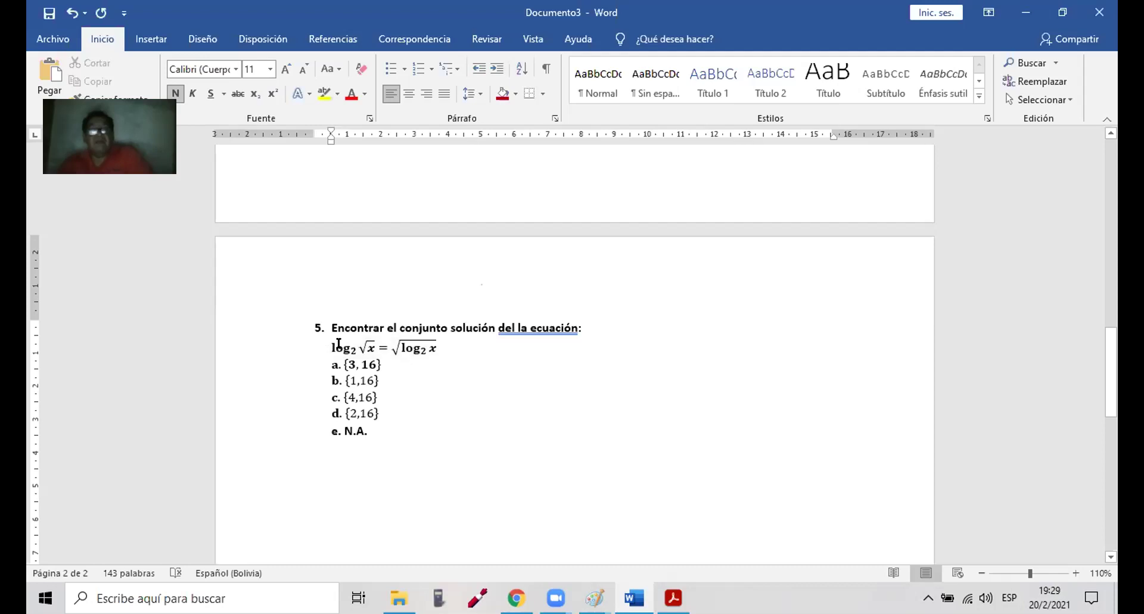
- Set the equation and answer options to 14 pt
{"action": "left_click_drag", "start_coordinate": [352, 367], "coordinate": [370, 444]}
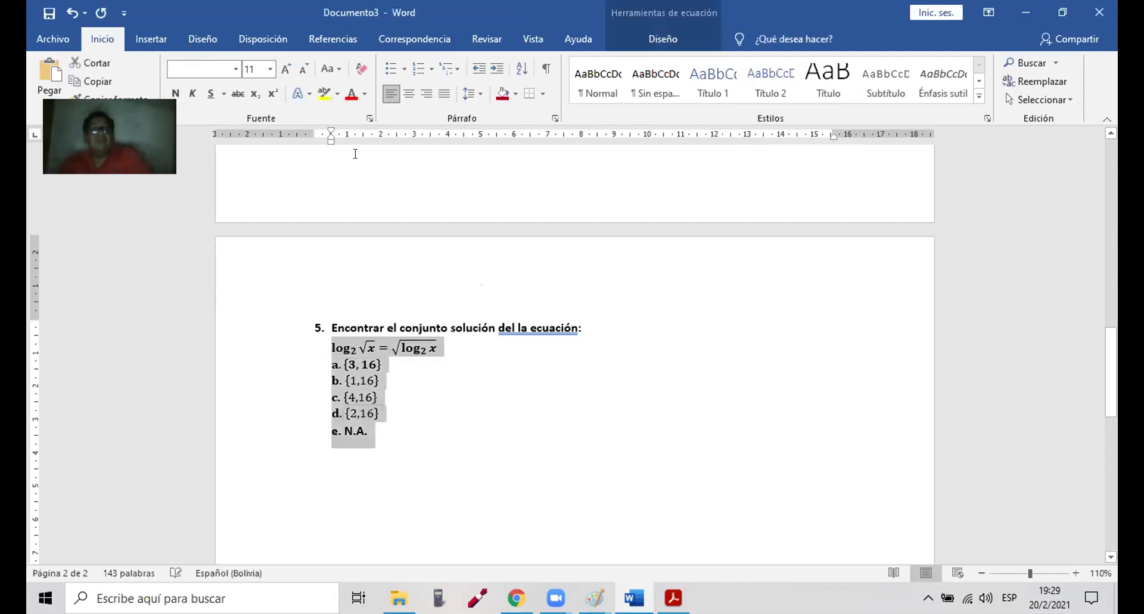
{"action": "left_click", "coordinate": [282, 66]}
{"action": "left_click", "coordinate": [283, 66]}
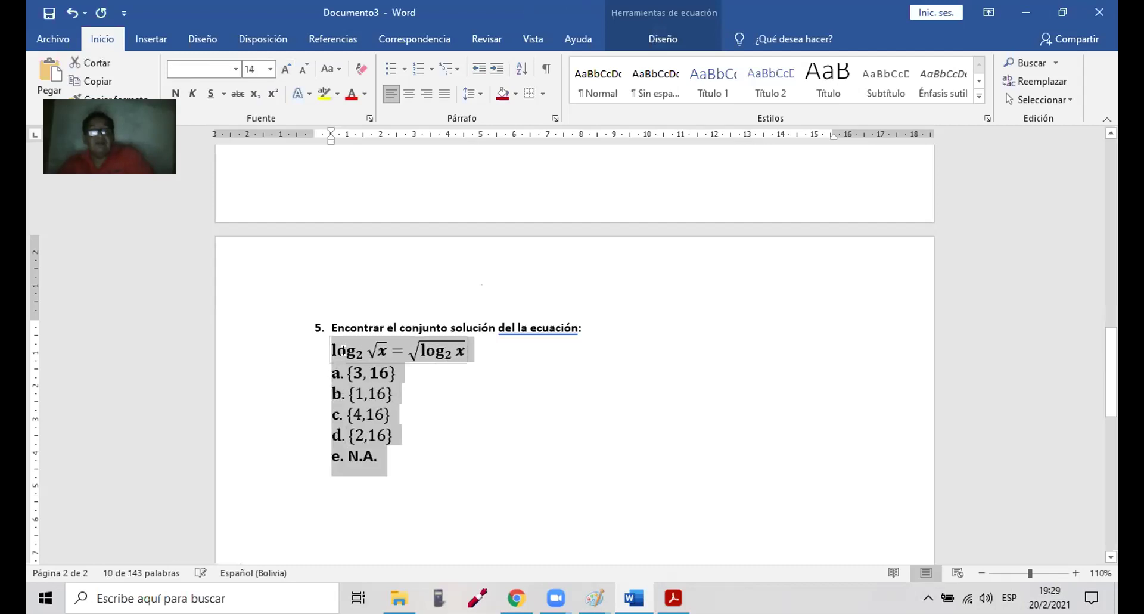
- Grow the equation to 18 pt and add a blank line after it
{"action": "left_click", "coordinate": [335, 350]}
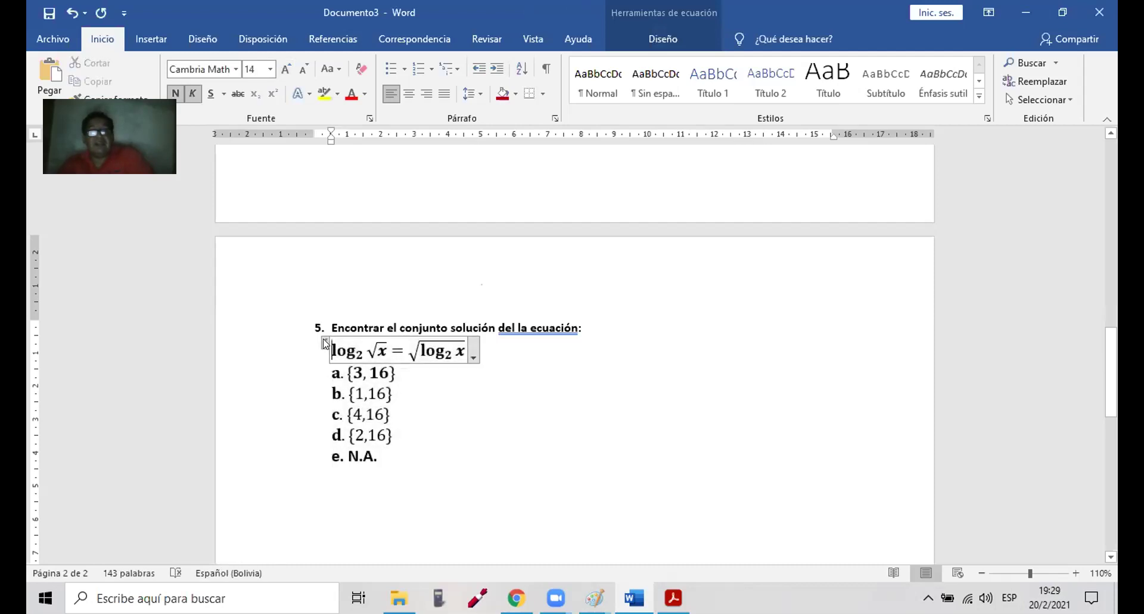
{"action": "key", "text": "shift+End"}
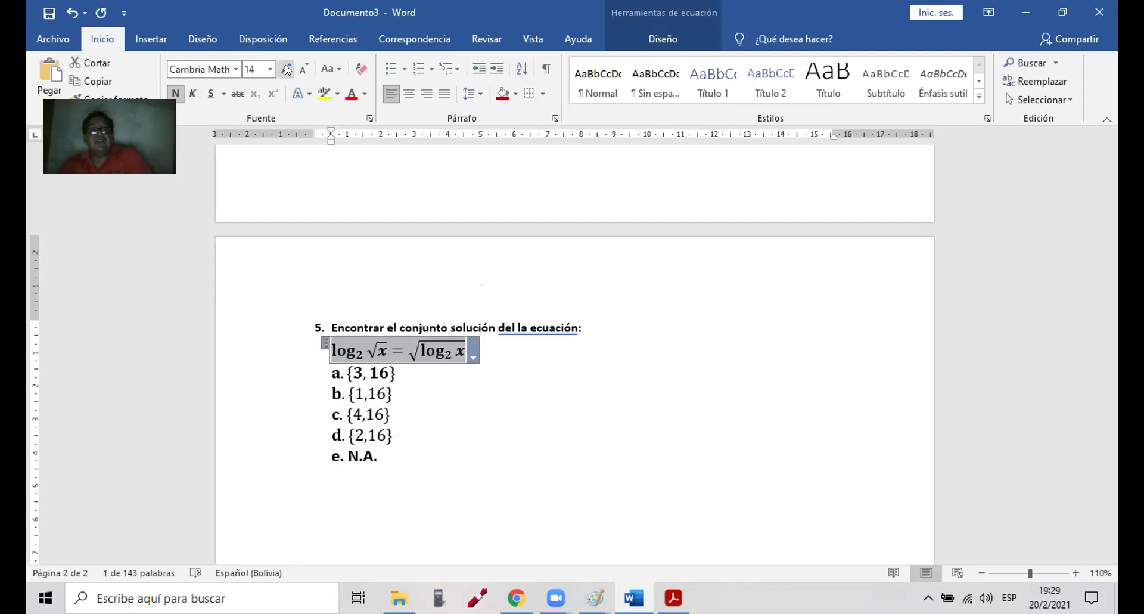
{"action": "left_click", "coordinate": [285, 67]}
{"action": "left_click", "coordinate": [285, 67]}
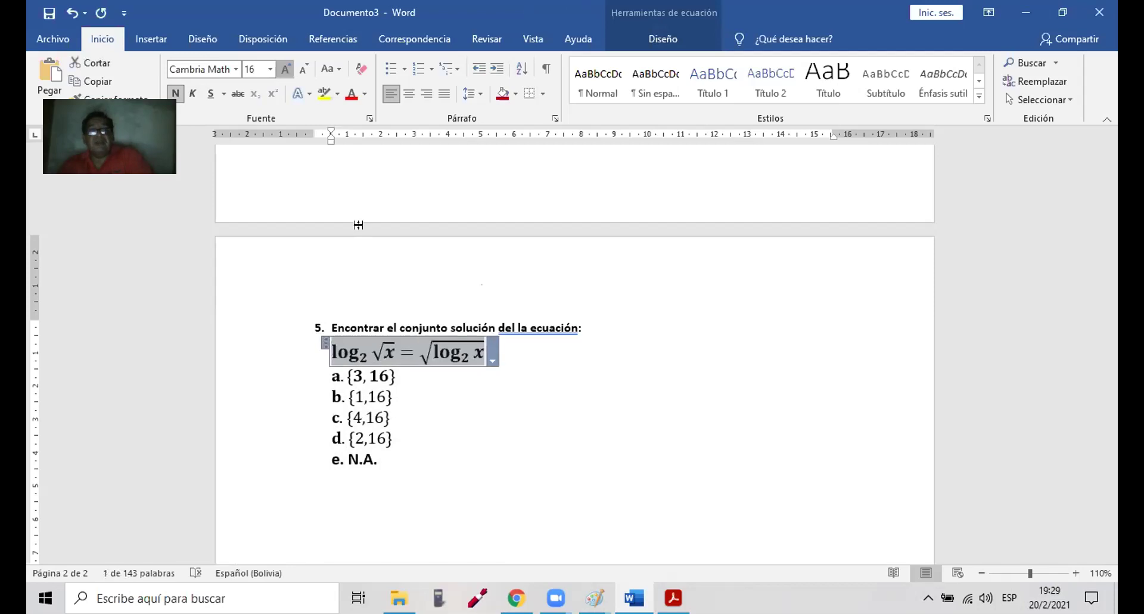
{"action": "left_click", "coordinate": [483, 440]}
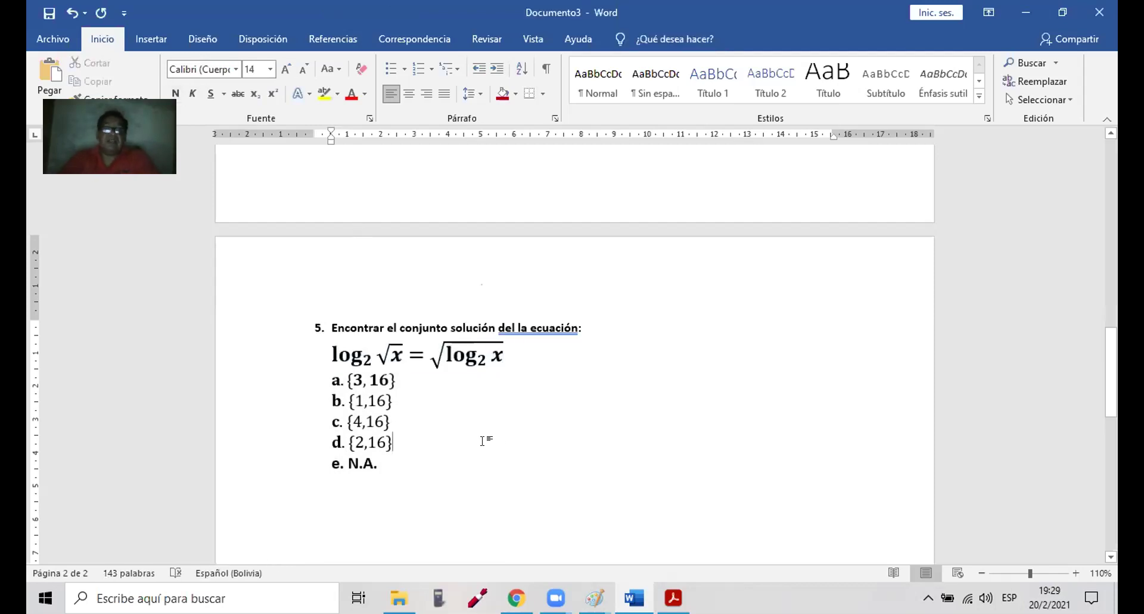
{"action": "left_click", "coordinate": [547, 355]}
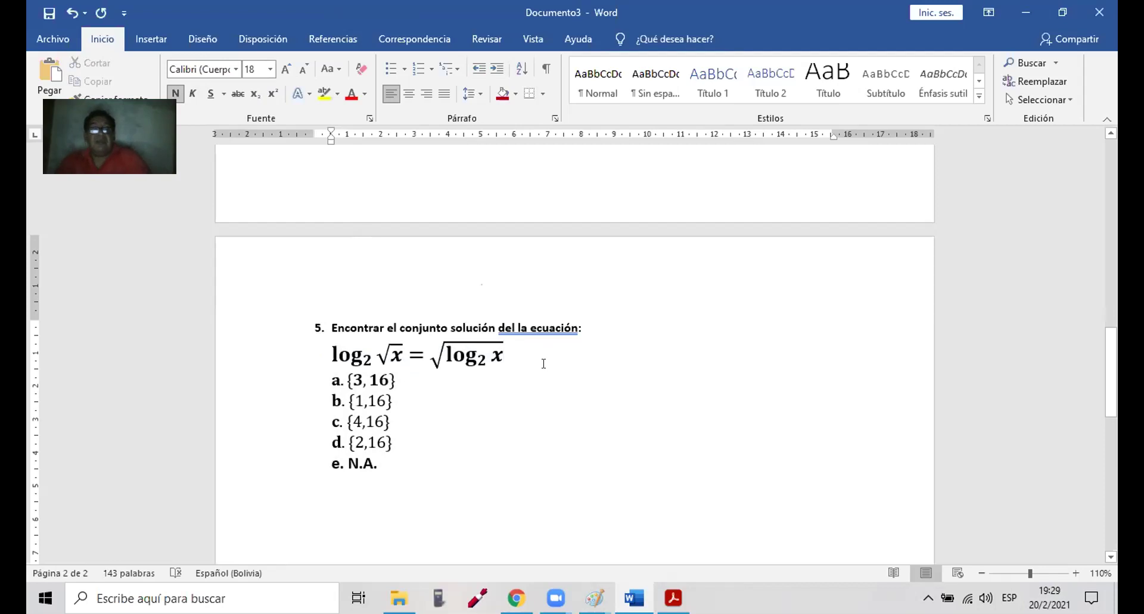
{"action": "key", "text": "Return"}
{"action": "scroll", "coordinate": [539, 365], "scroll_direction": "down", "scroll_amount": 1}
{"action": "scroll", "coordinate": [538, 365], "scroll_direction": "down", "scroll_amount": 2}
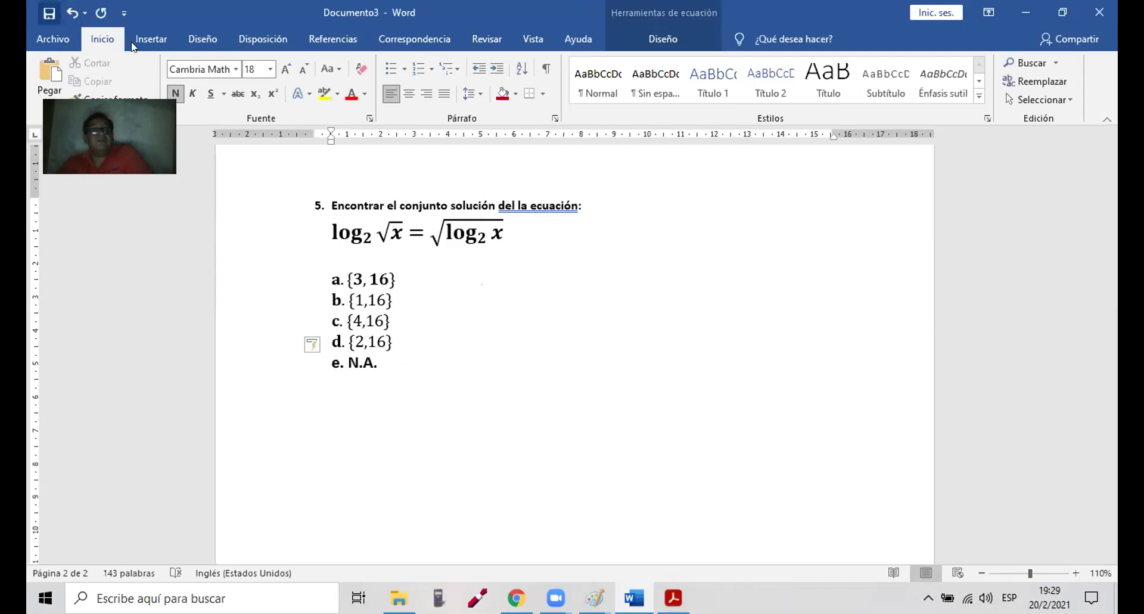
- Save to Documentos, appending (PRUEBA) to the name BANCO DE PREGUNTA DEL PSA 2021
{"action": "left_click", "coordinate": [46, 10]}
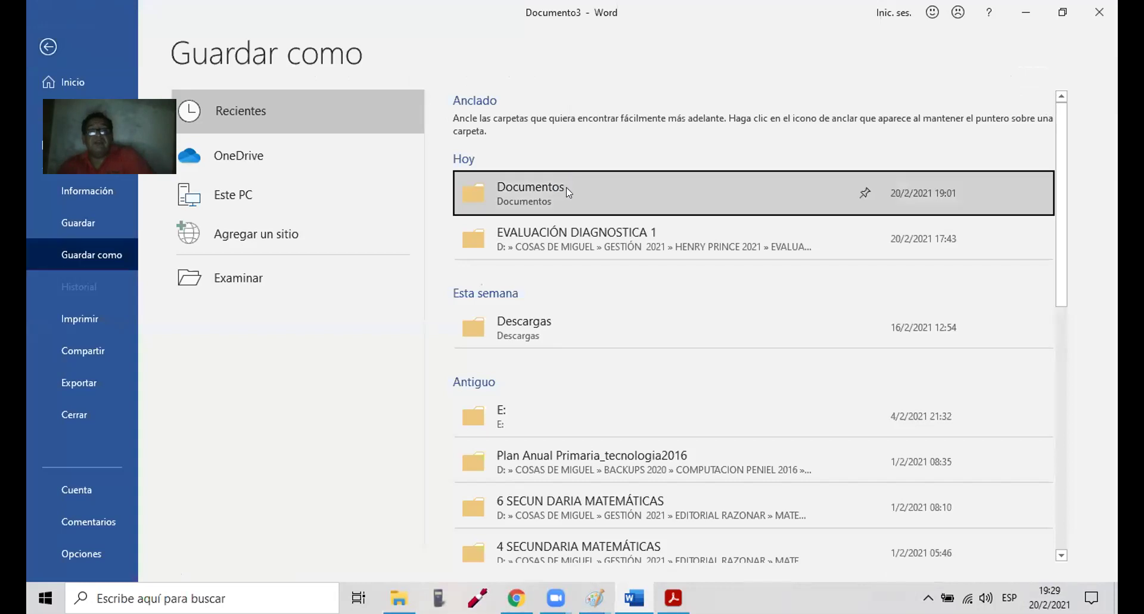
{"action": "left_click", "coordinate": [566, 187]}
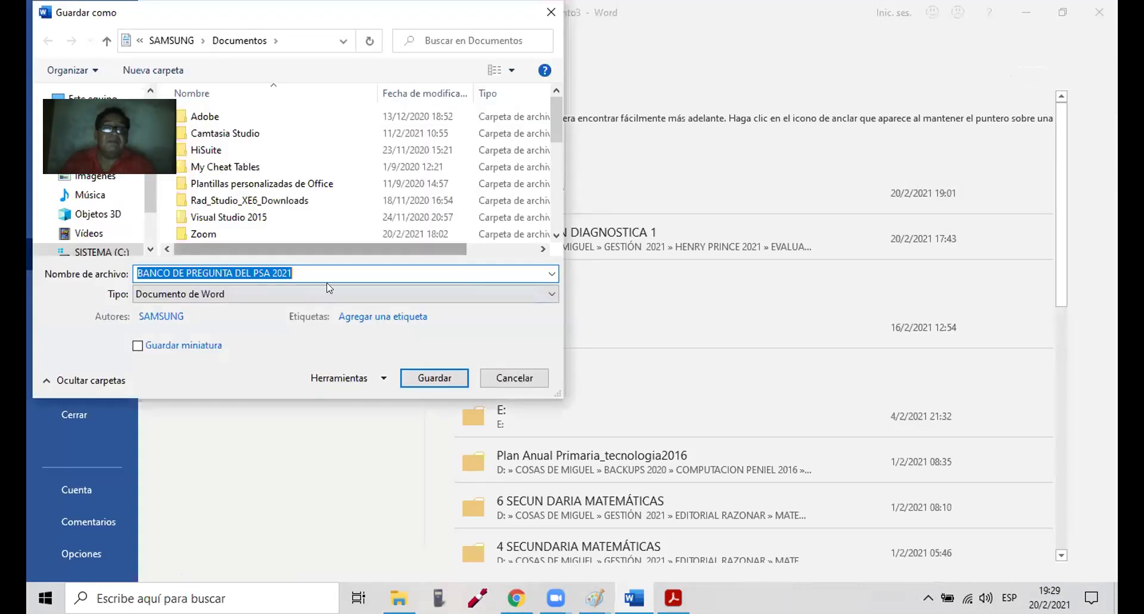
{"action": "left_click", "coordinate": [330, 267]}
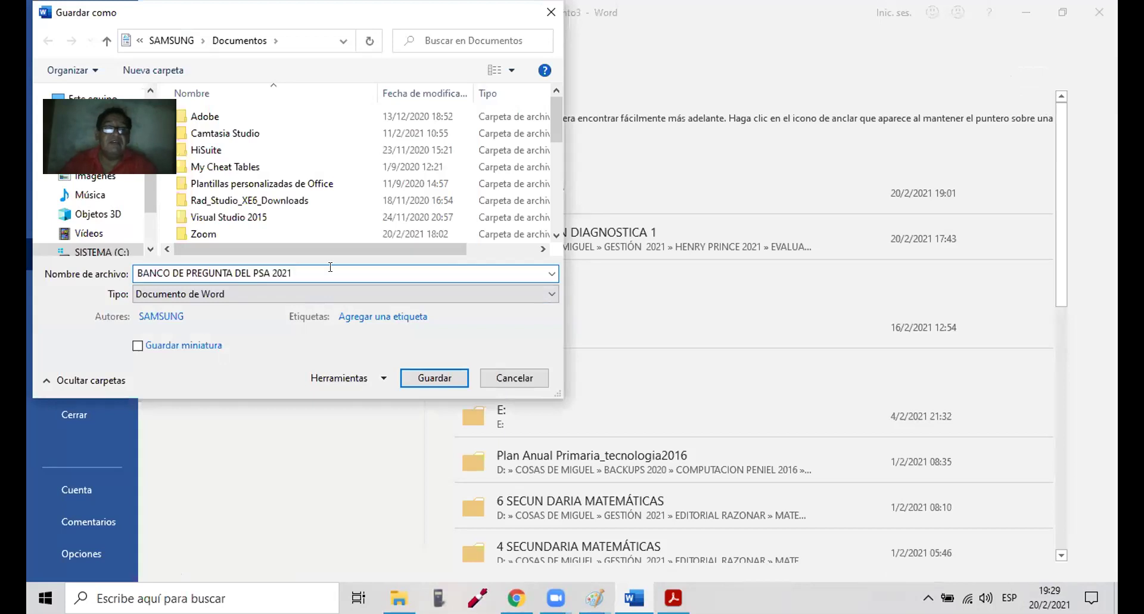
{"action": "type", "text": "-"}
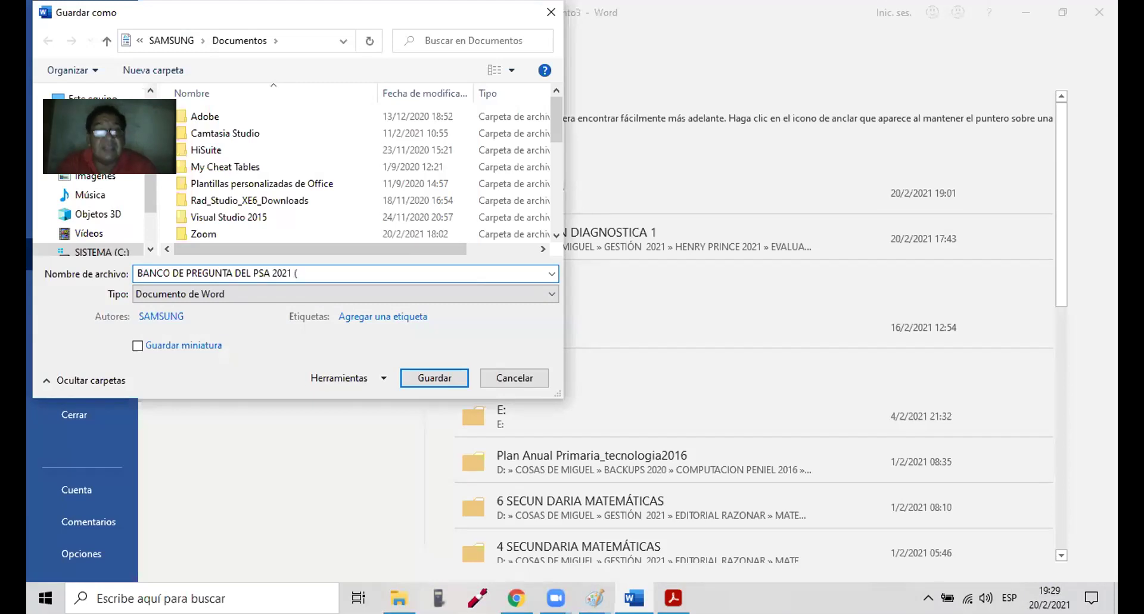
{"action": "type", "text": "P"}
{"action": "type", "text": "R"}
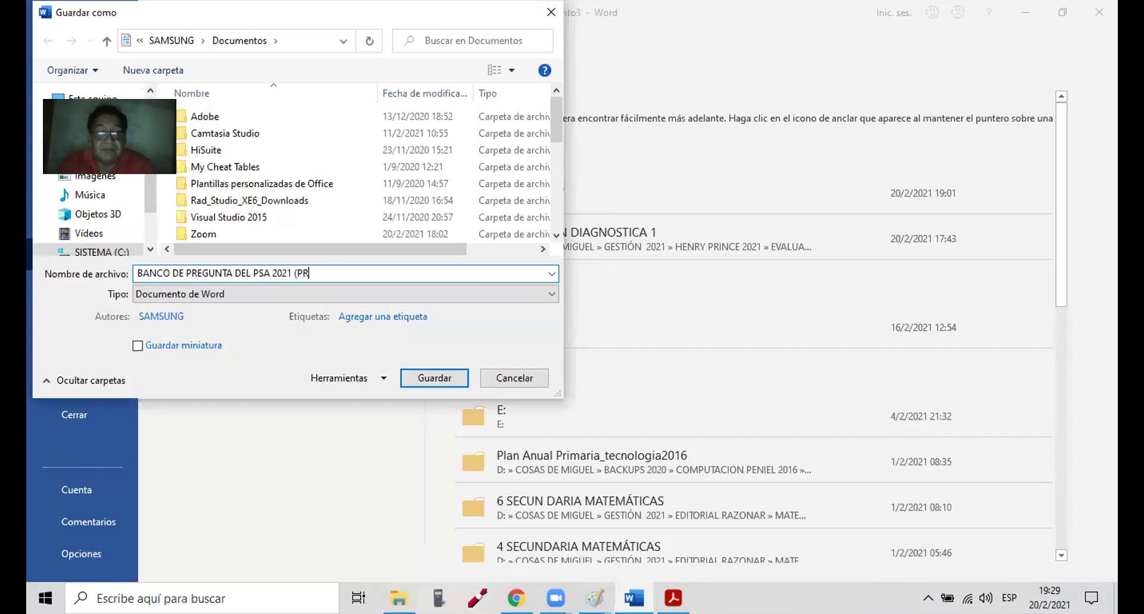
{"action": "type", "text": "UEBA)"}
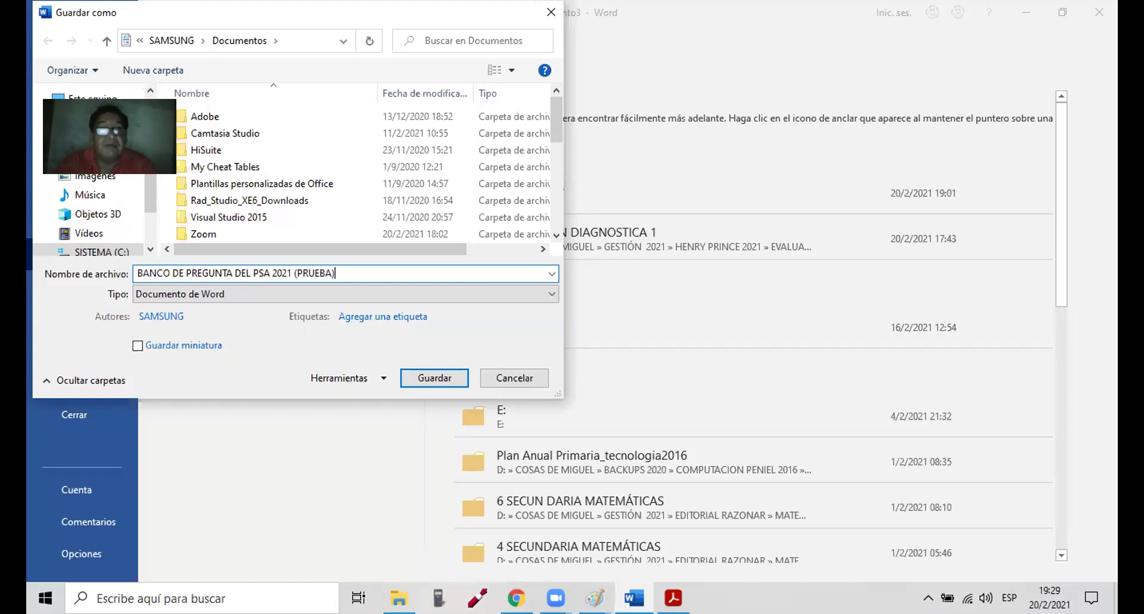
{"action": "left_click", "coordinate": [423, 380]}
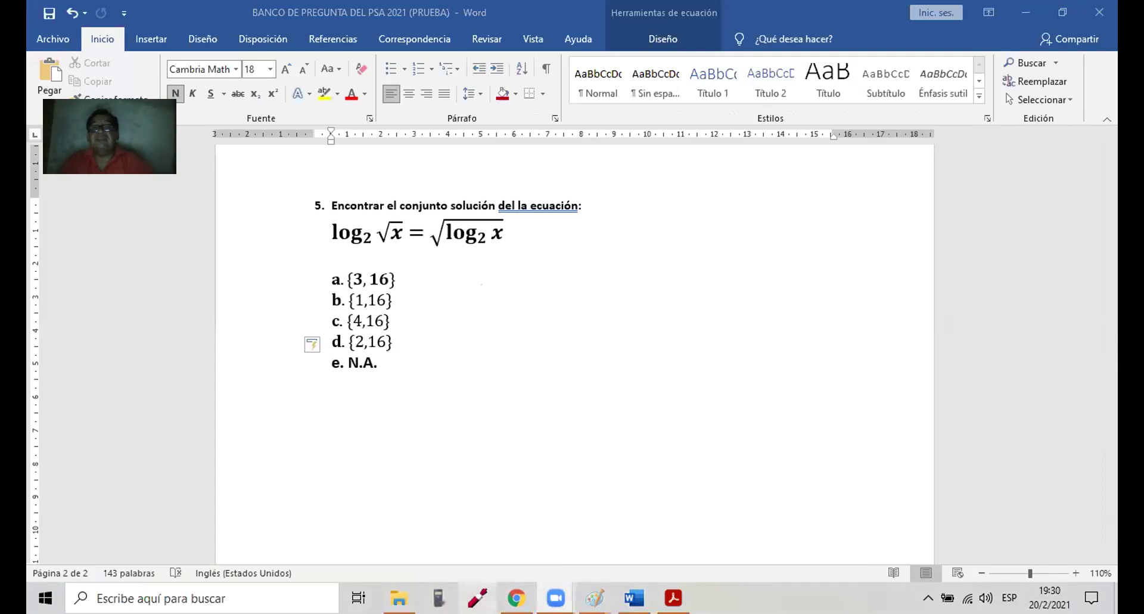
- Select the PRUEBA file in Documentos and bring up the 30 Enero Computación WhatsApp chat
{"action": "key", "text": "alt+Tab"}
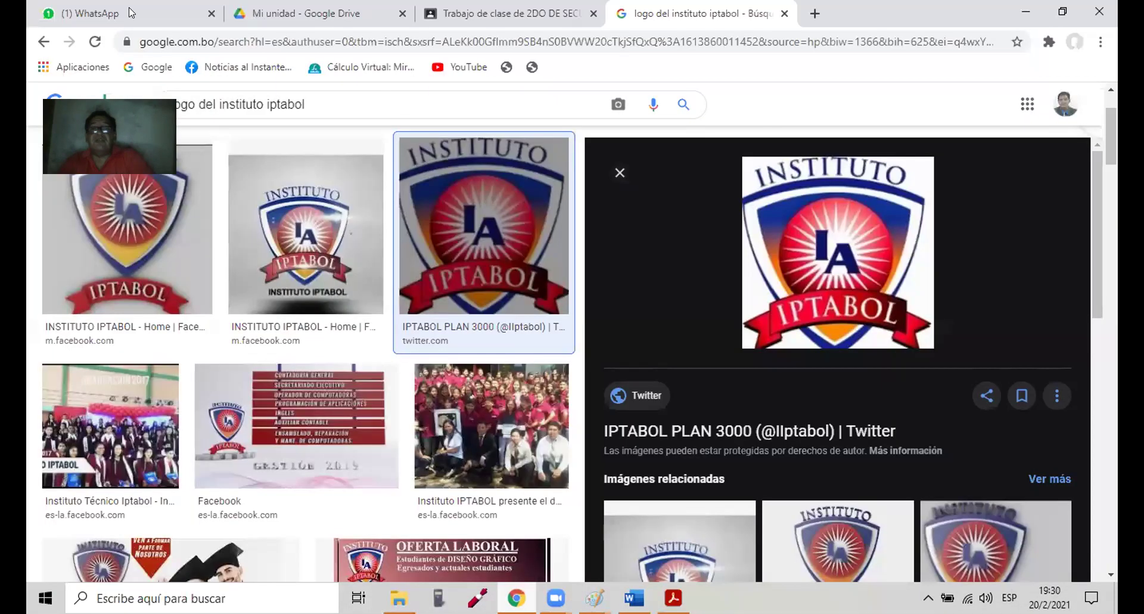
{"action": "key", "text": "ctrl+1"}
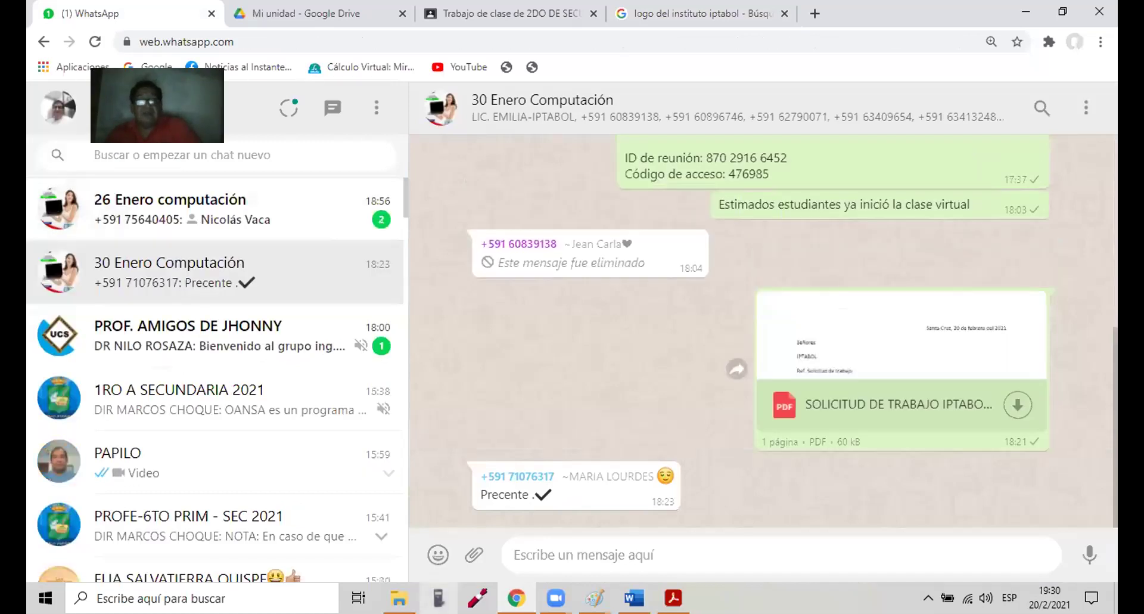
{"action": "key", "text": "alt+Tab"}
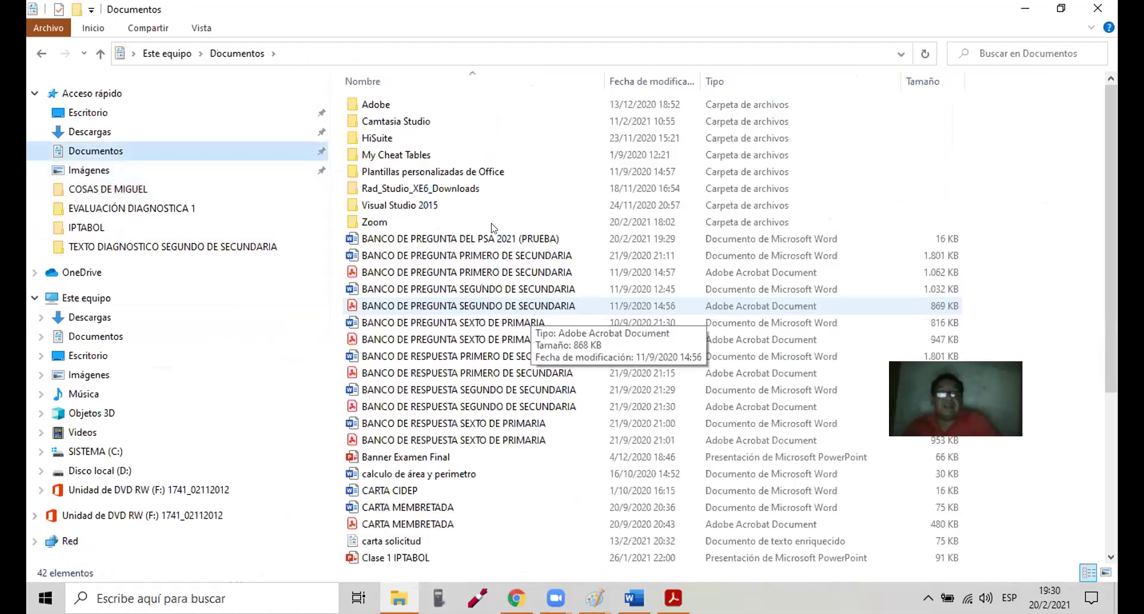
{"action": "scroll", "coordinate": [481, 200], "scroll_direction": "down", "scroll_amount": 1}
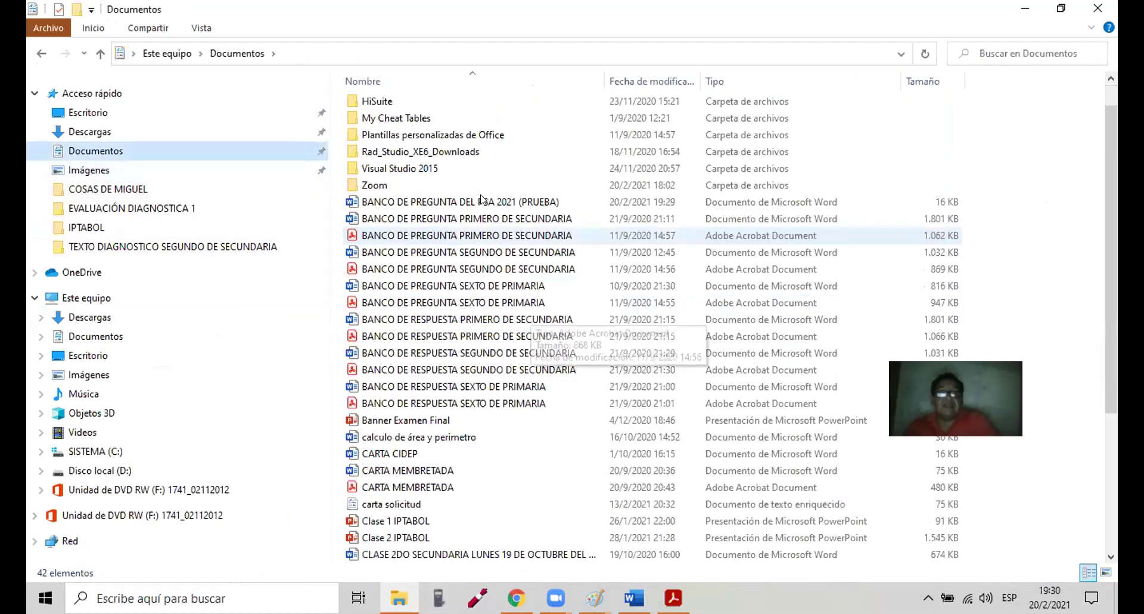
{"action": "left_click", "coordinate": [365, 201]}
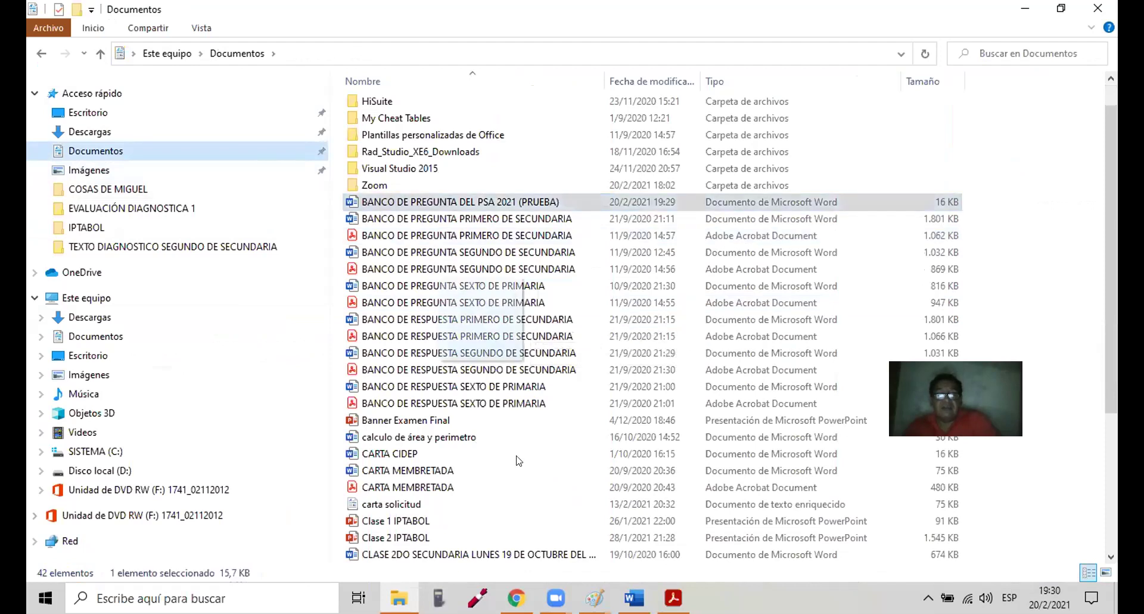
{"action": "left_click", "coordinate": [516, 597]}
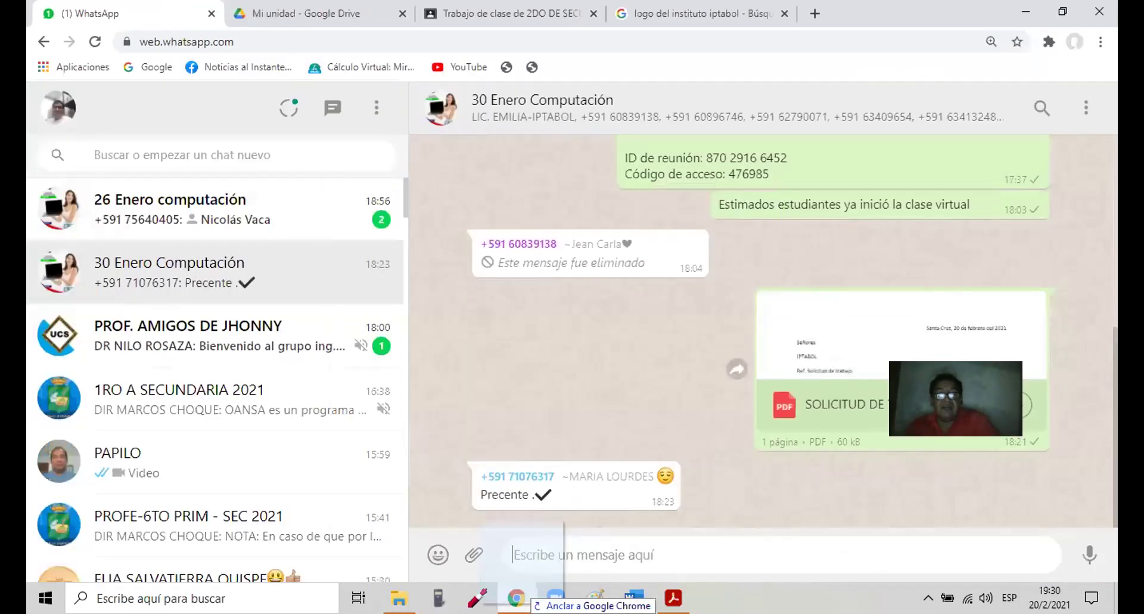
- Drop BANCO DE PREGUNTA DEL PSA 2021 (PRUEBA).docx into the group chat and send it
{"action": "left_click_drag", "start_coordinate": [557, 365], "coordinate": [777, 429]}
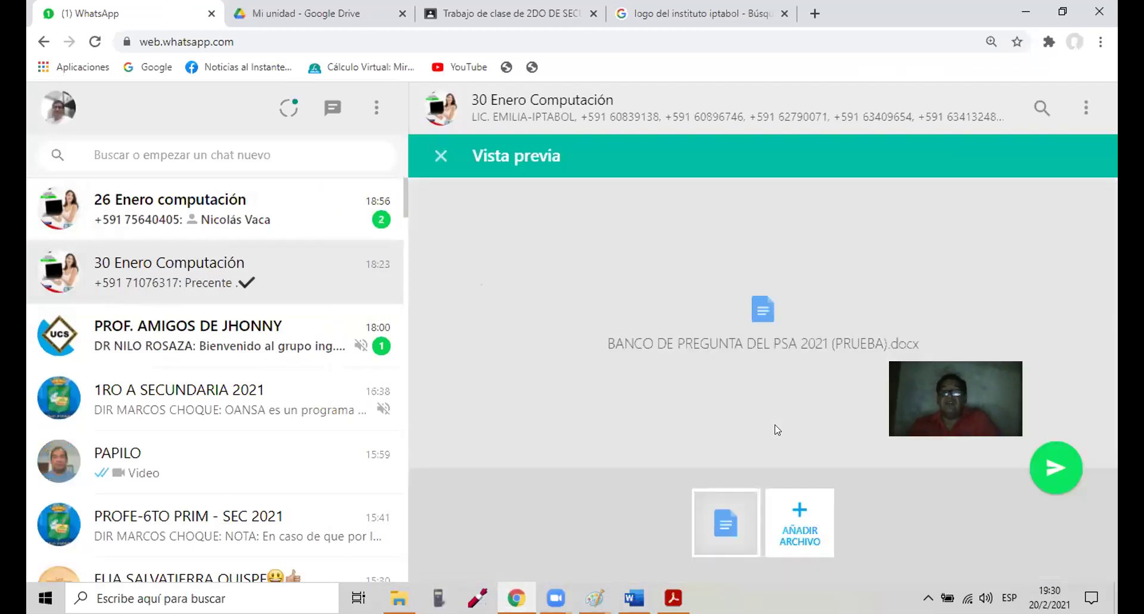
{"action": "left_click", "coordinate": [1056, 480]}
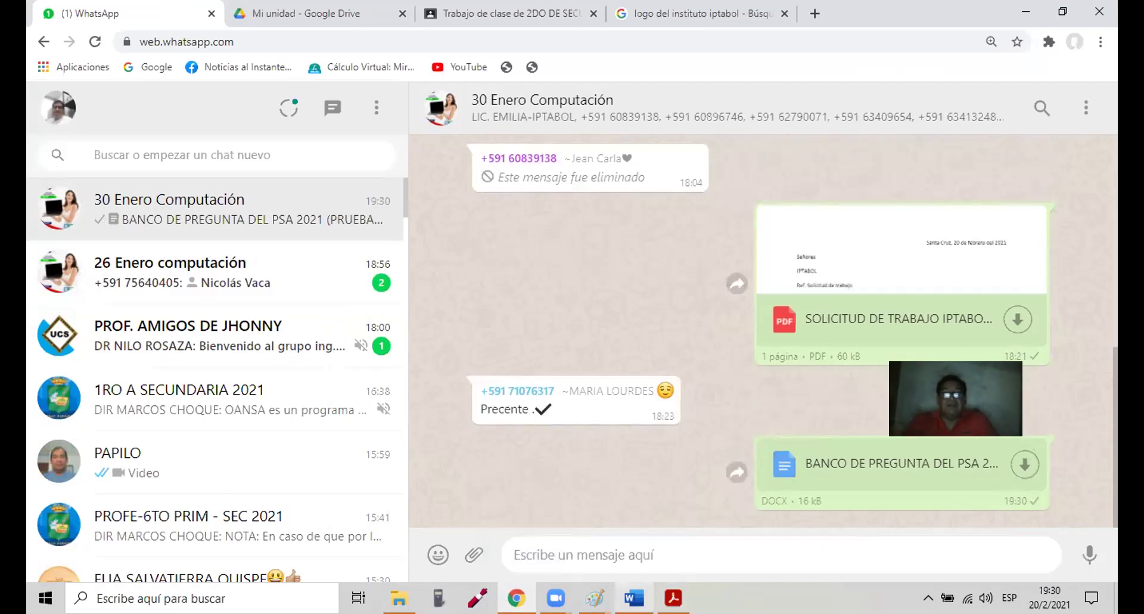
{"action": "key", "text": "alt+Tab"}
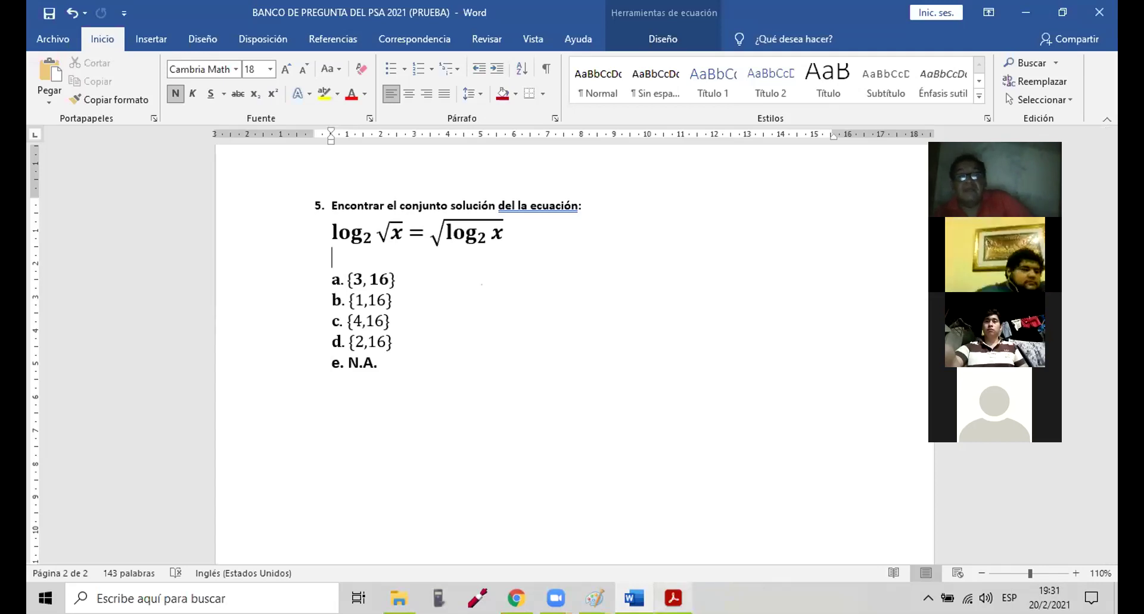
- Return to Word and scroll up from question 5 to question 3 on page 1
{"action": "key", "text": "alt+Tab"}
{"action": "key", "text": "alt+Tab"}
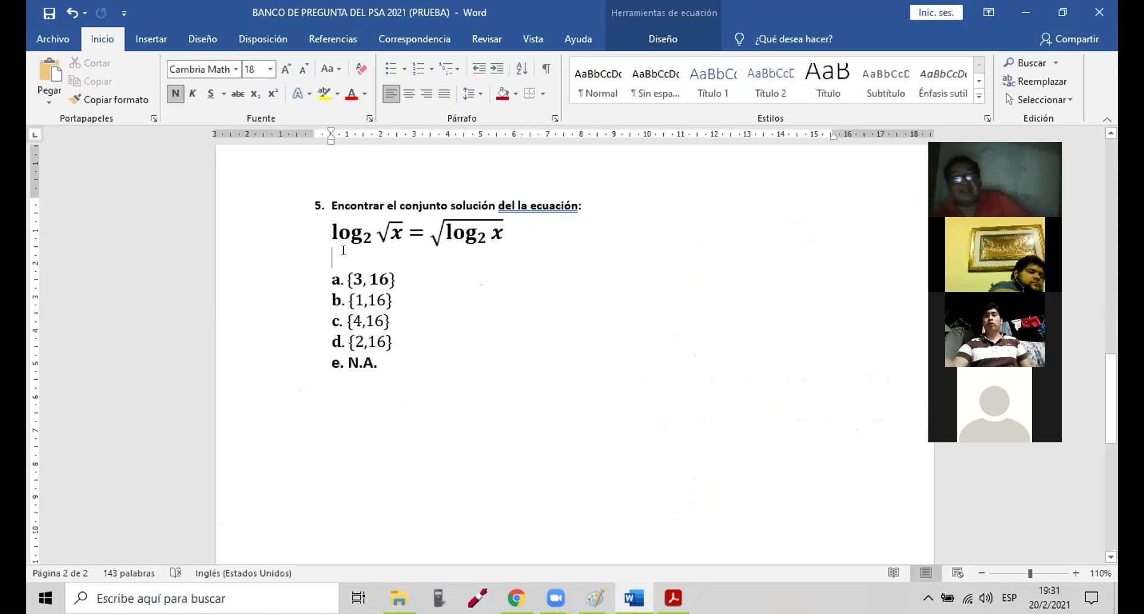
{"action": "left_click", "coordinate": [385, 271]}
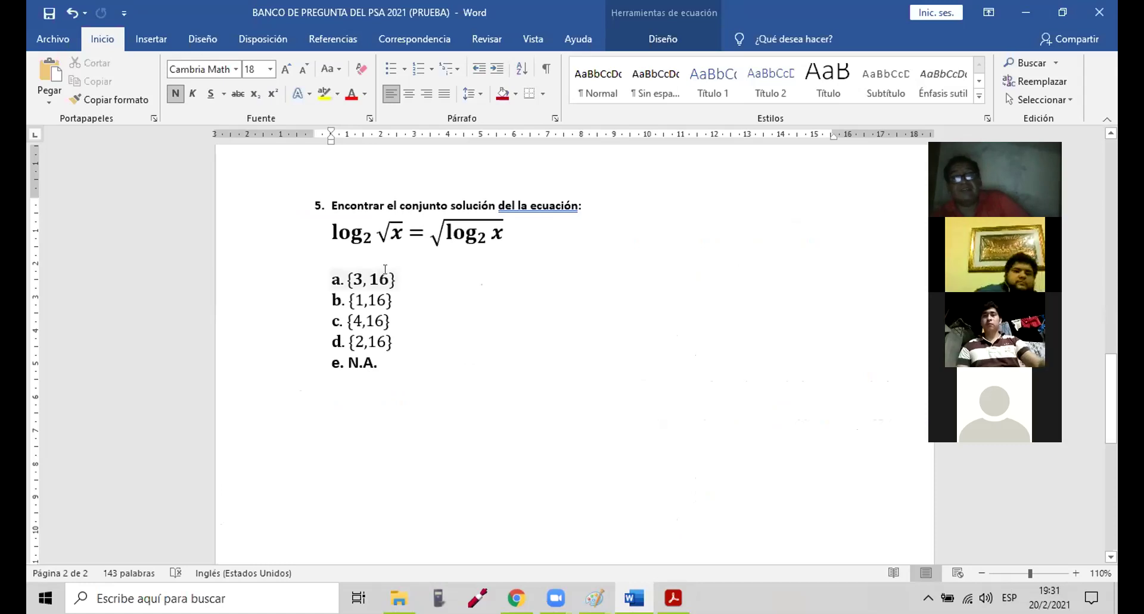
{"action": "left_click", "coordinate": [359, 239]}
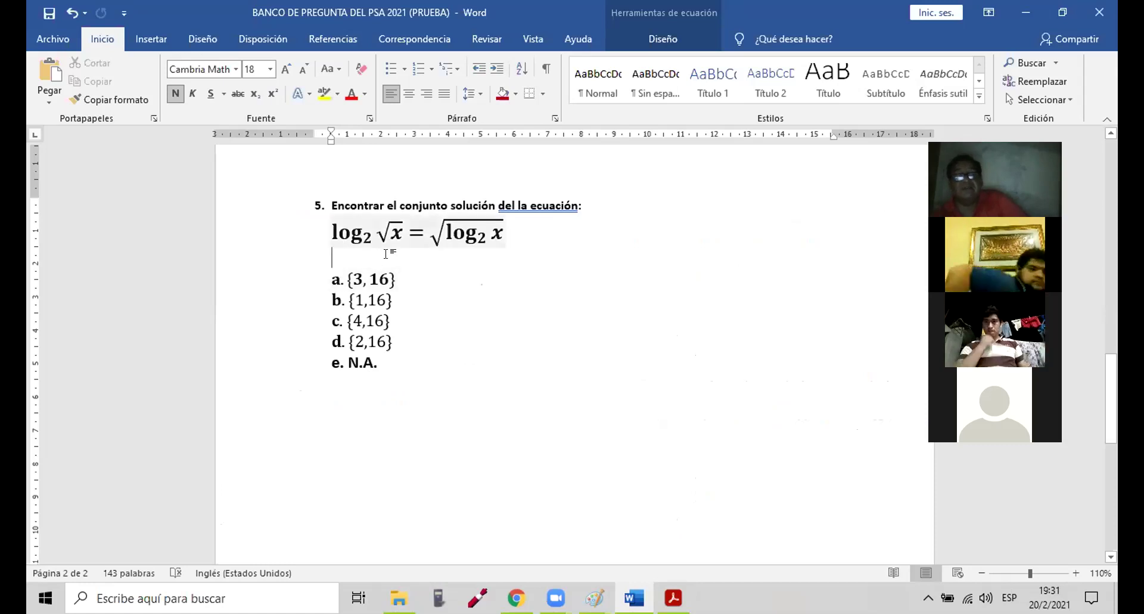
{"action": "left_click", "coordinate": [415, 255]}
{"action": "scroll", "coordinate": [416, 256], "scroll_direction": "up", "scroll_amount": 3}
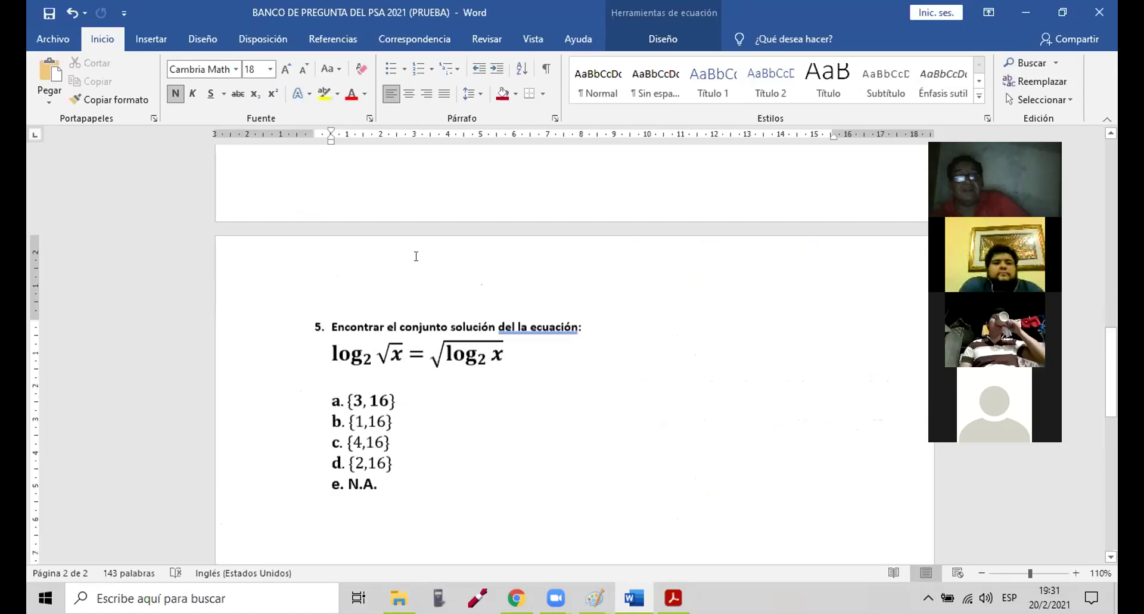
{"action": "scroll", "coordinate": [416, 256], "scroll_direction": "up", "scroll_amount": 7}
{"action": "scroll", "coordinate": [416, 256], "scroll_direction": "up", "scroll_amount": 5}
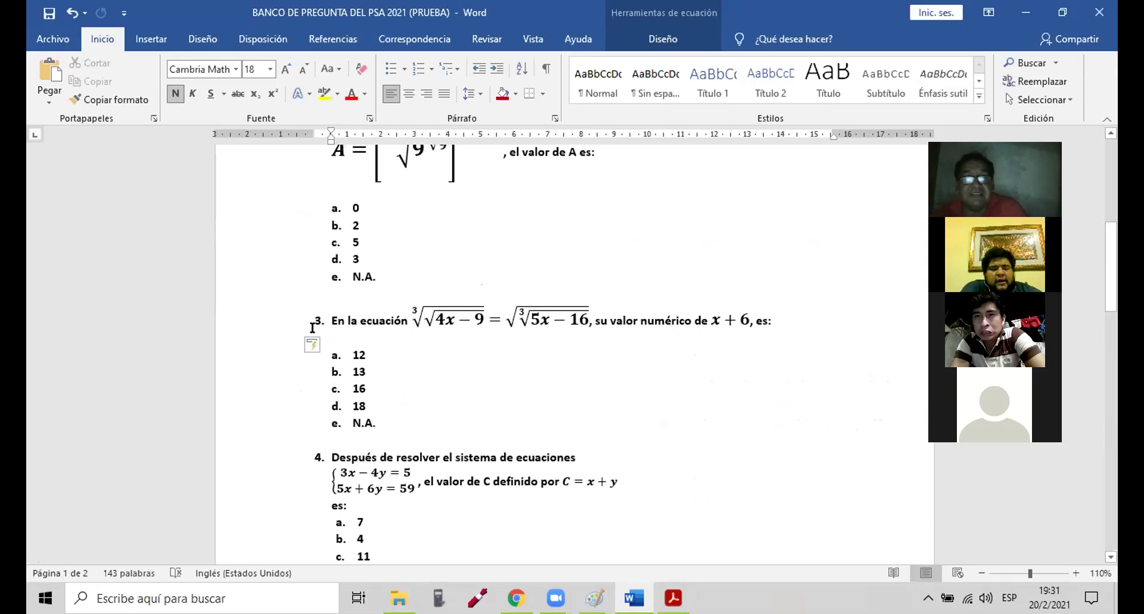
- Paste question 3's nested cube-root statement into a new document, Documento4, as item 1
{"action": "left_click_drag", "start_coordinate": [332, 320], "coordinate": [769, 309]}
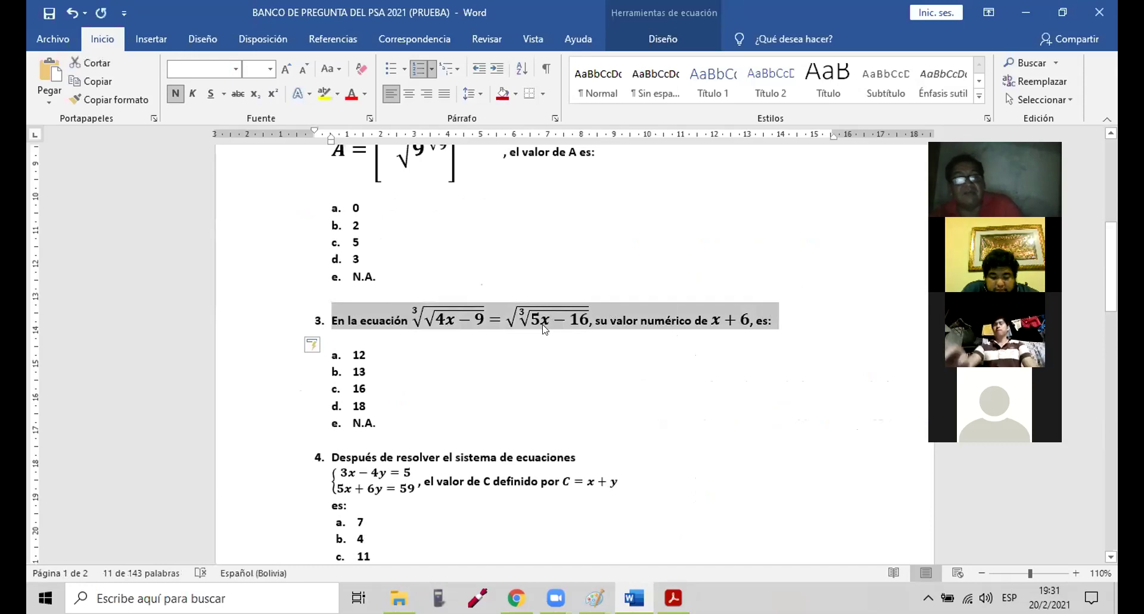
{"action": "scroll", "coordinate": [337, 238], "scroll_direction": "down", "scroll_amount": 3}
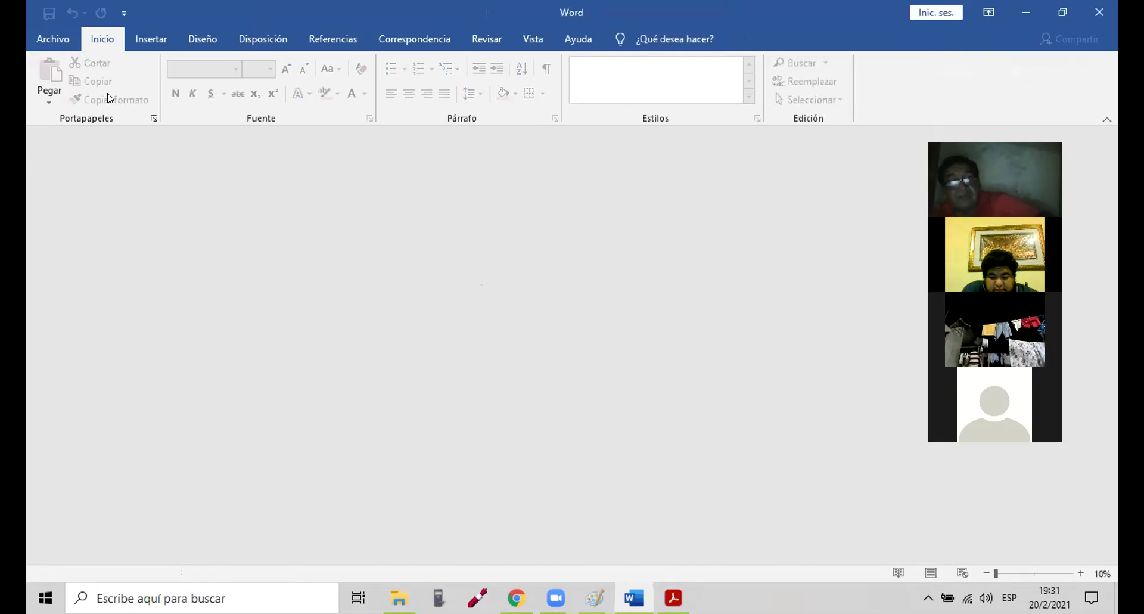
{"action": "key", "text": "ctrl+n"}
{"action": "left_click", "coordinate": [108, 98]}
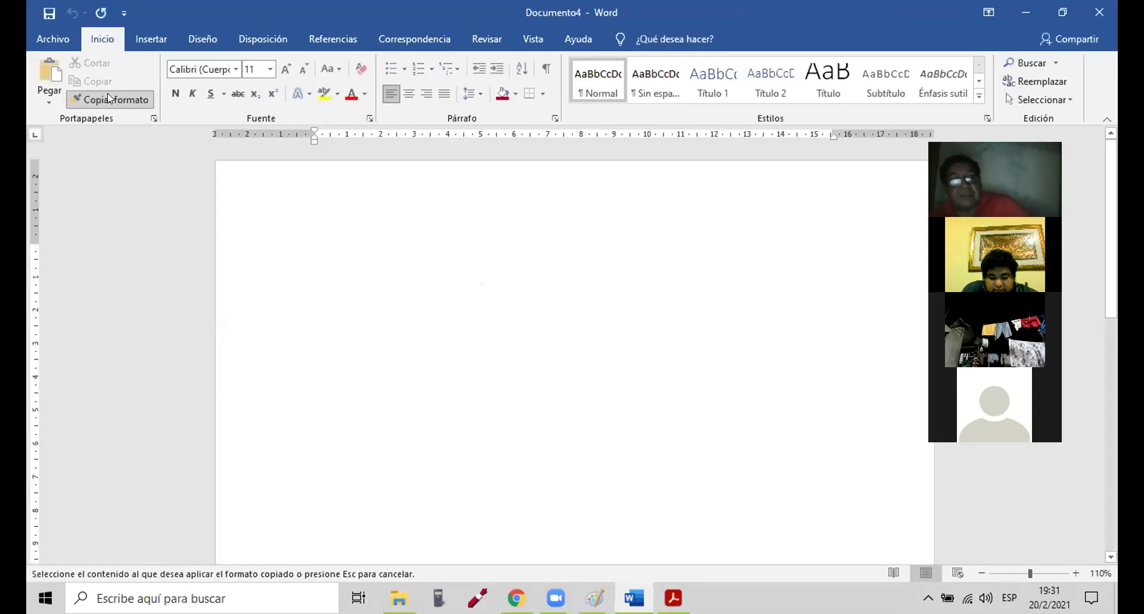
{"action": "type", "text": "En la ecuación ∛(√(4x − 9)) = √(∛(5x − 16)), su valor numérico de x + 6, es:"}
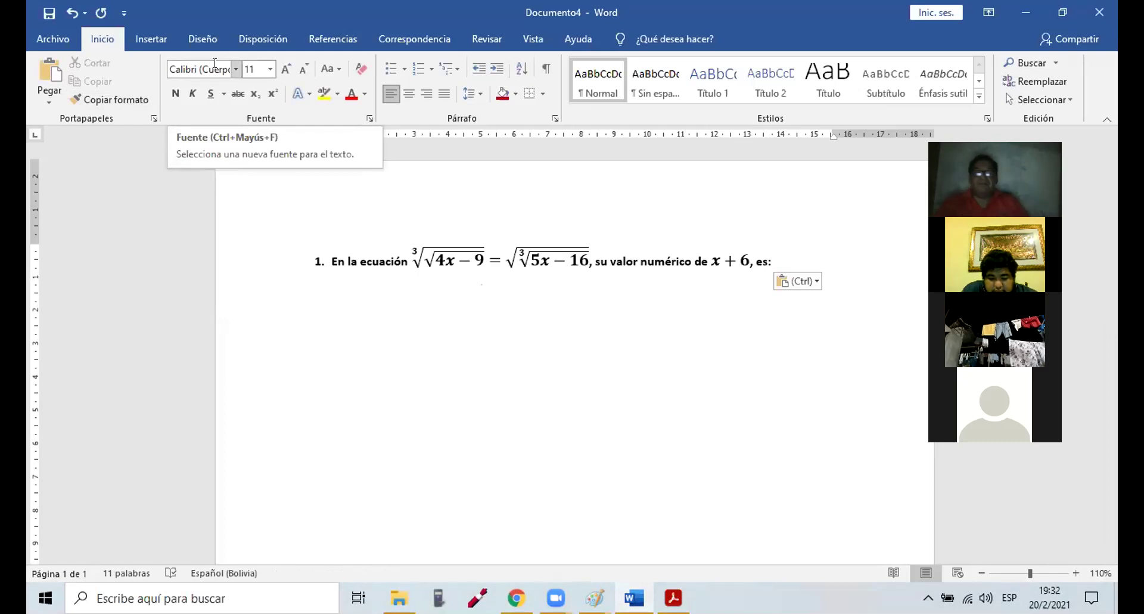
{"action": "key", "text": "Return"}
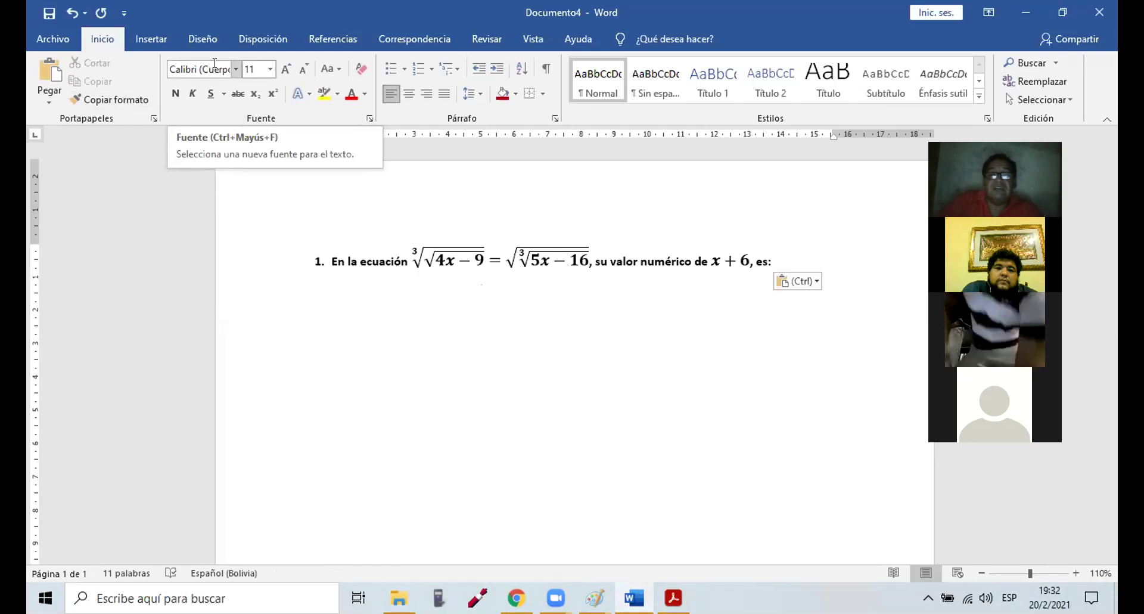
- Paste a copy of the radical equation on the empty line below the question
{"action": "left_click", "coordinate": [409, 252]}
{"action": "left_click", "coordinate": [410, 252]}
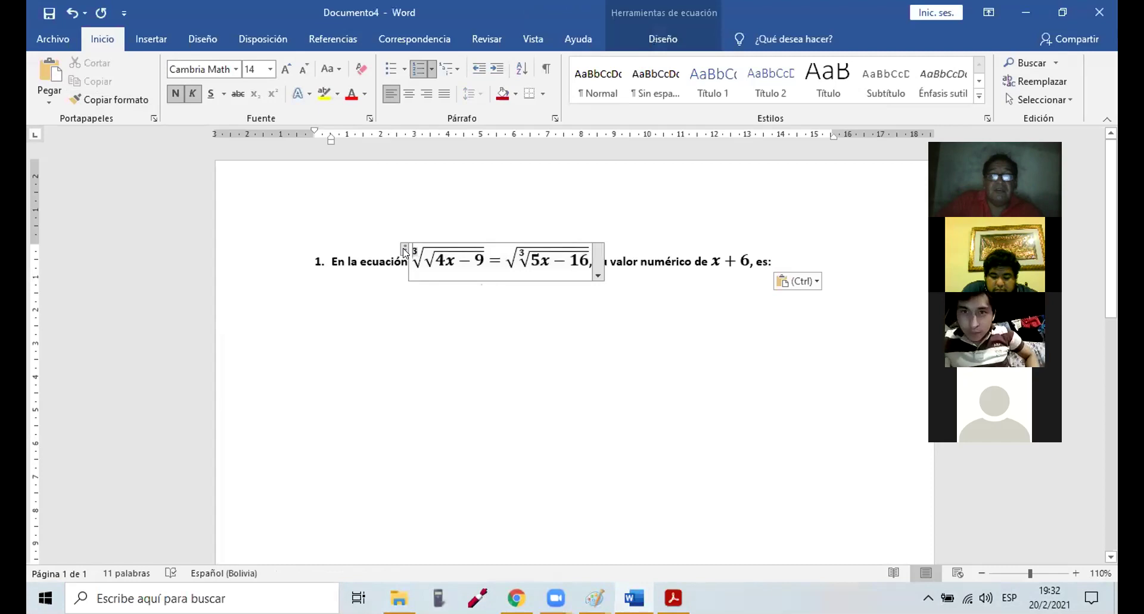
{"action": "triple_click", "coordinate": [423, 252]}
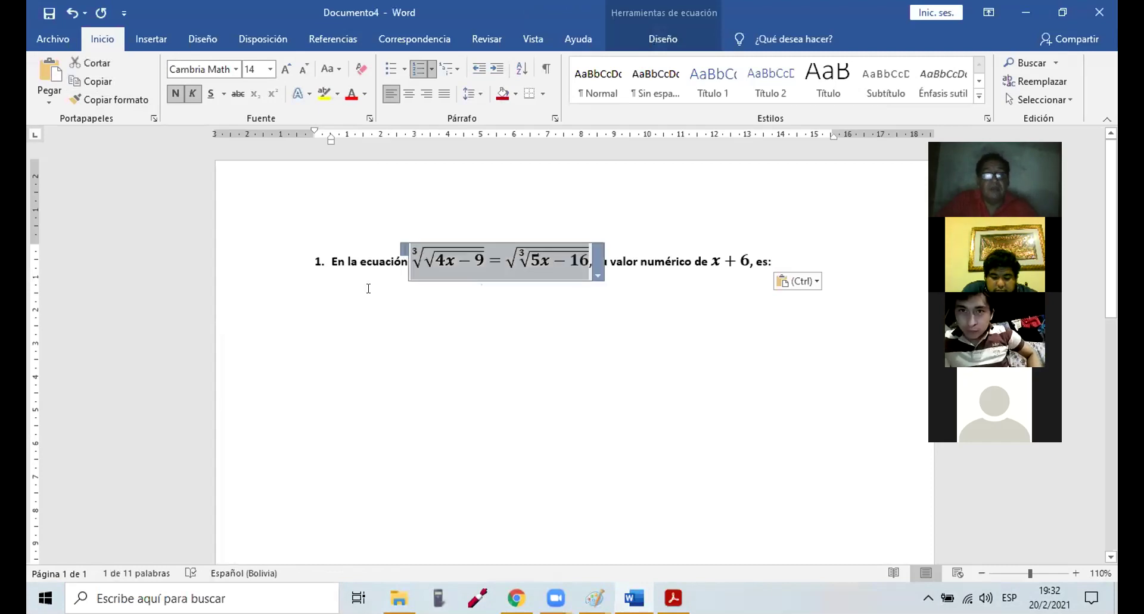
{"action": "left_click", "coordinate": [341, 307]}
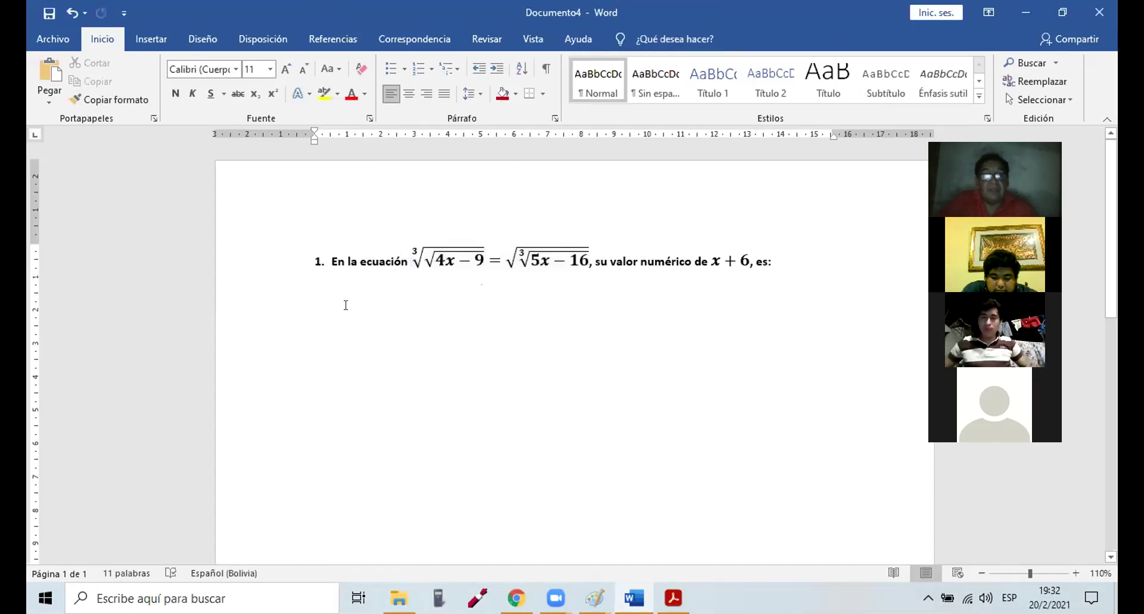
{"action": "key", "text": "ctrl+v"}
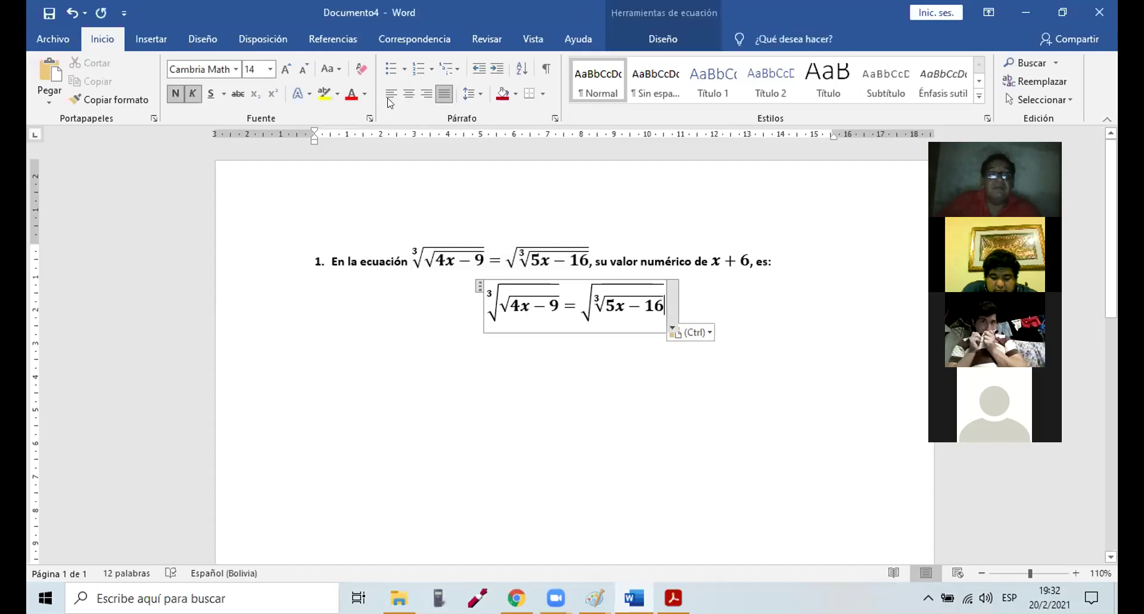
- Add an underlined 'Solución' heading on a new unnumbered line after the question
{"action": "left_click", "coordinate": [786, 263]}
{"action": "key", "text": "Return"}
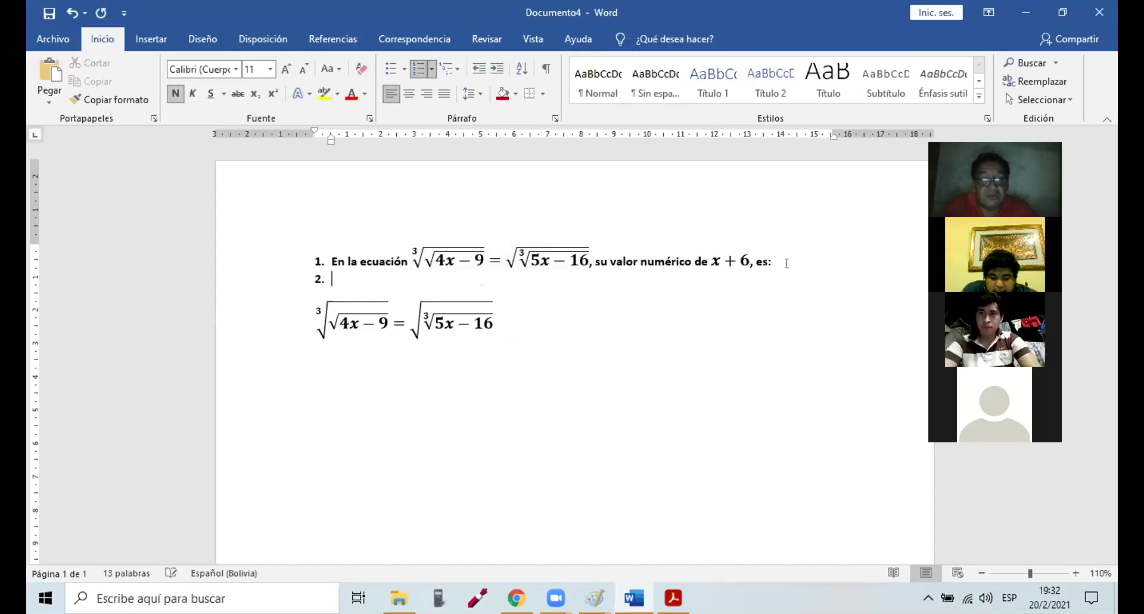
{"action": "key", "text": "ctrl+z"}
{"action": "type", "text": "dOLUVI"}
{"action": "key", "text": "BackSpace"}
{"action": "key", "text": "BackSpace"}
{"action": "key", "text": "BackSpace"}
{"action": "key", "text": "BackSpace"}
{"action": "key", "text": "BackSpace"}
{"action": "key", "text": "BackSpace"}
{"action": "type", "text": "A"}
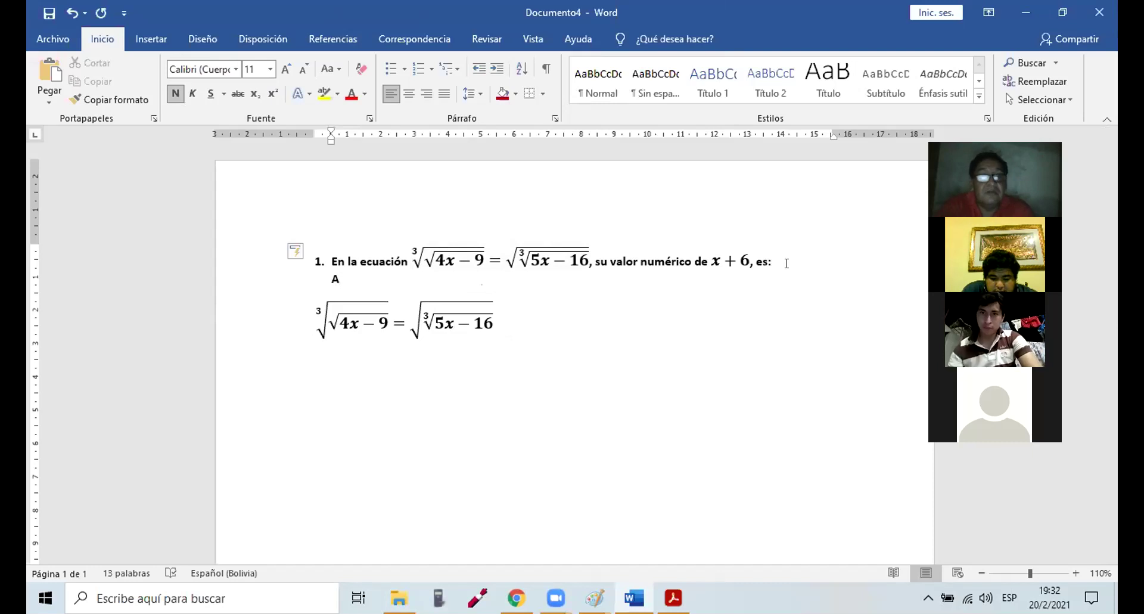
{"action": "type", "text": "Sol"}
{"action": "key", "text": "BackSpace"}
{"action": "key", "text": "BackSpace"}
{"action": "key", "text": "BackSpace"}
{"action": "key", "text": "BackSpace"}
{"action": "type", "text": "Solución"}
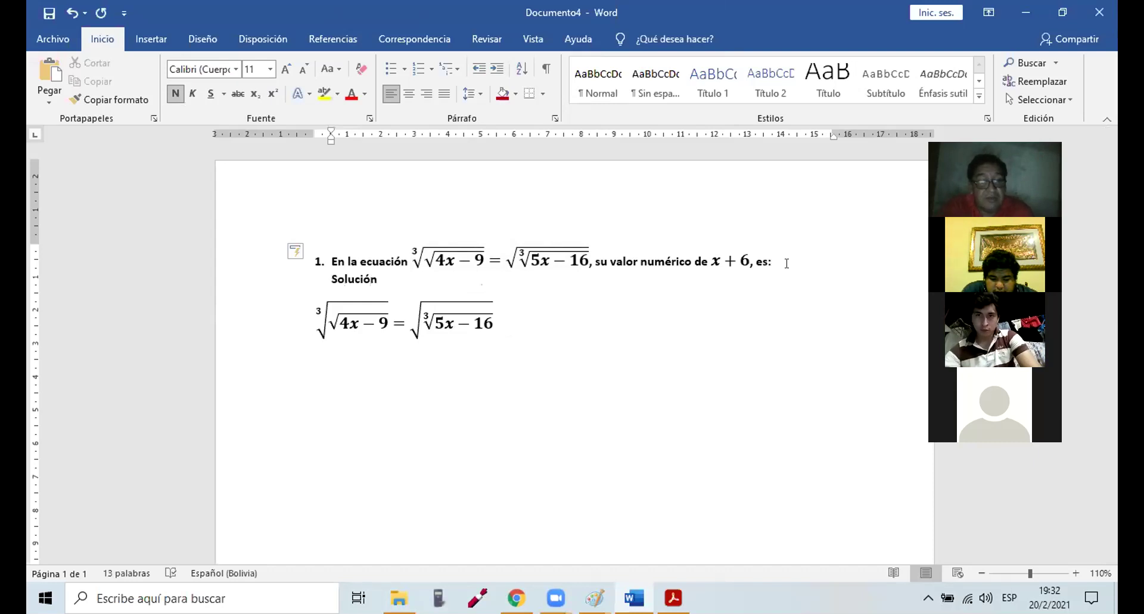
{"action": "key", "text": "shift+Left"}
{"action": "key", "text": "shift+Left"}
{"action": "key", "text": "shift+Left"}
{"action": "key", "text": "shift+Left"}
{"action": "key", "text": "shift+Left"}
{"action": "key", "text": "shift+Left"}
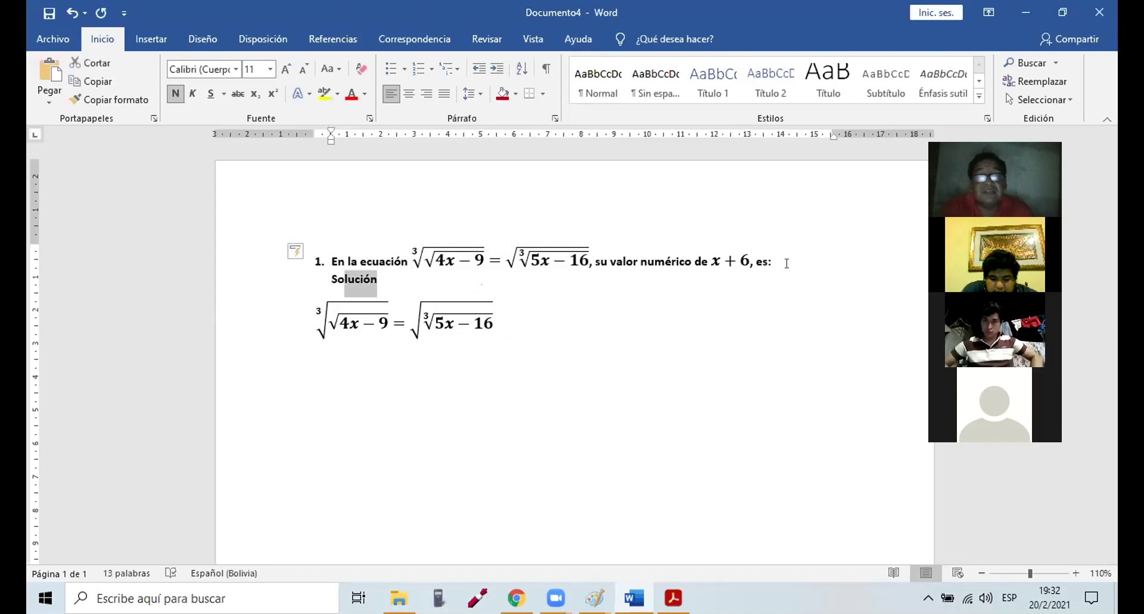
{"action": "key", "text": "shift+Left"}
{"action": "key", "text": "shift+Left"}
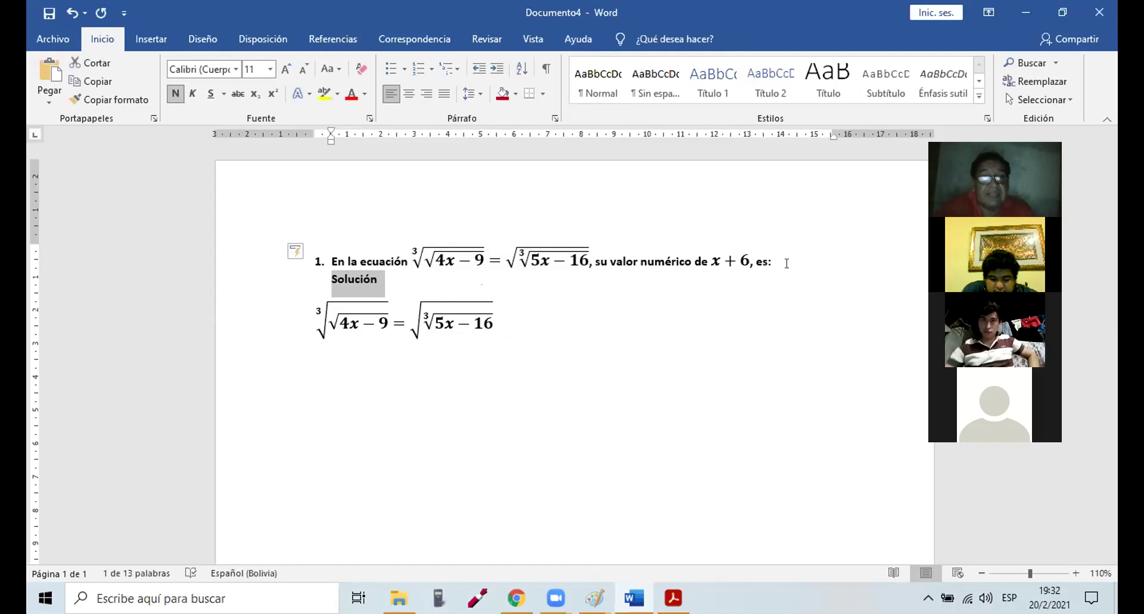
{"action": "key", "text": "ctrl+s"}
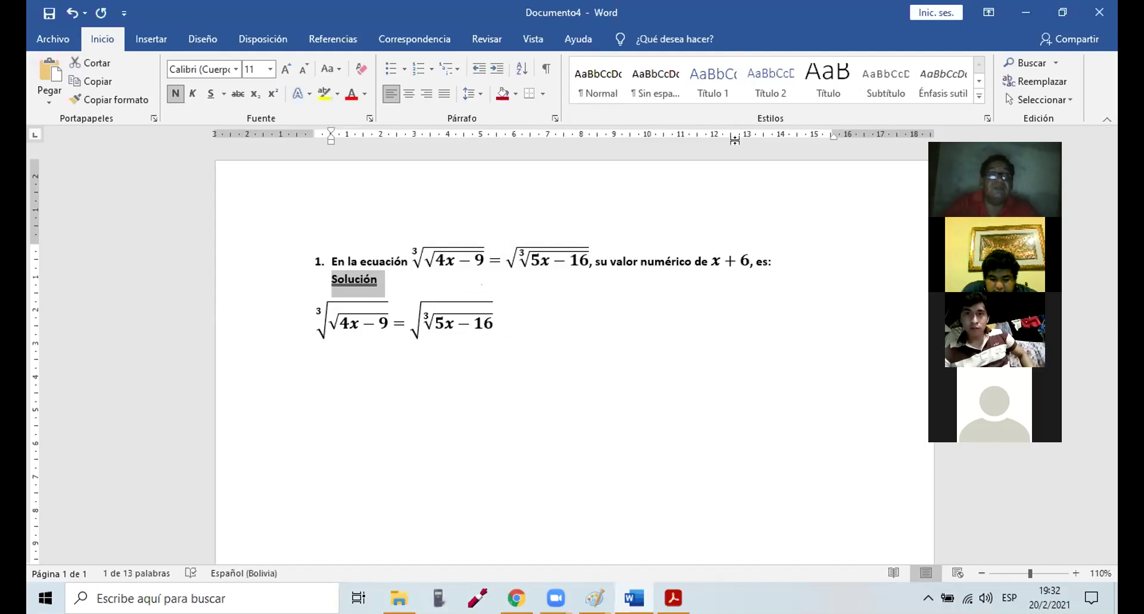
{"action": "left_click", "coordinate": [278, 69]}
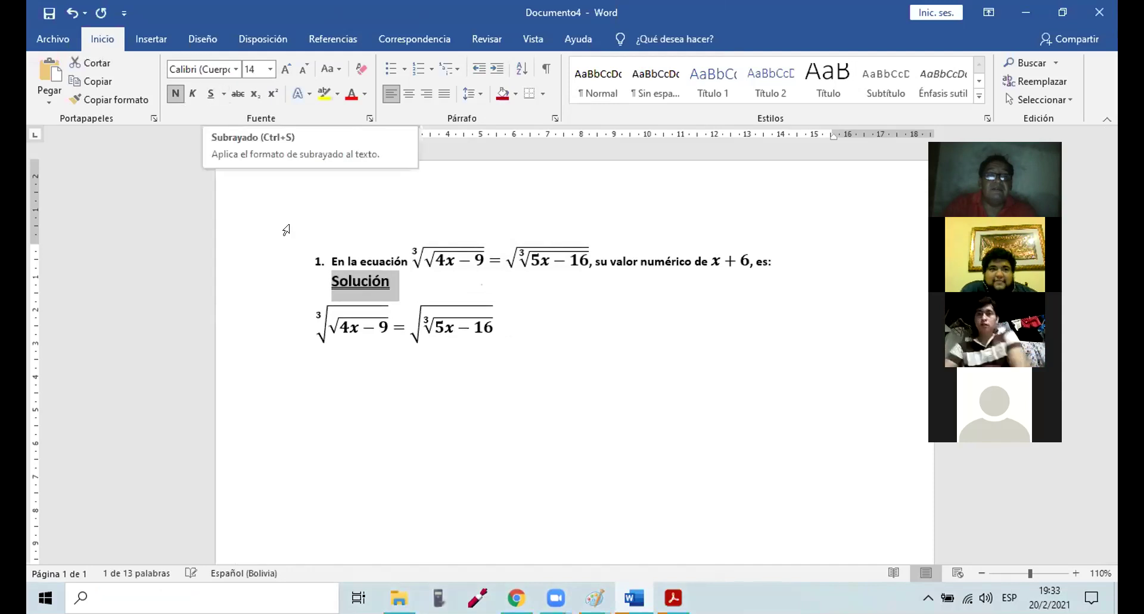
- Format the Solución heading as 14 pt, underlined and italic
{"action": "key", "text": "ctrl+shift+greater"}
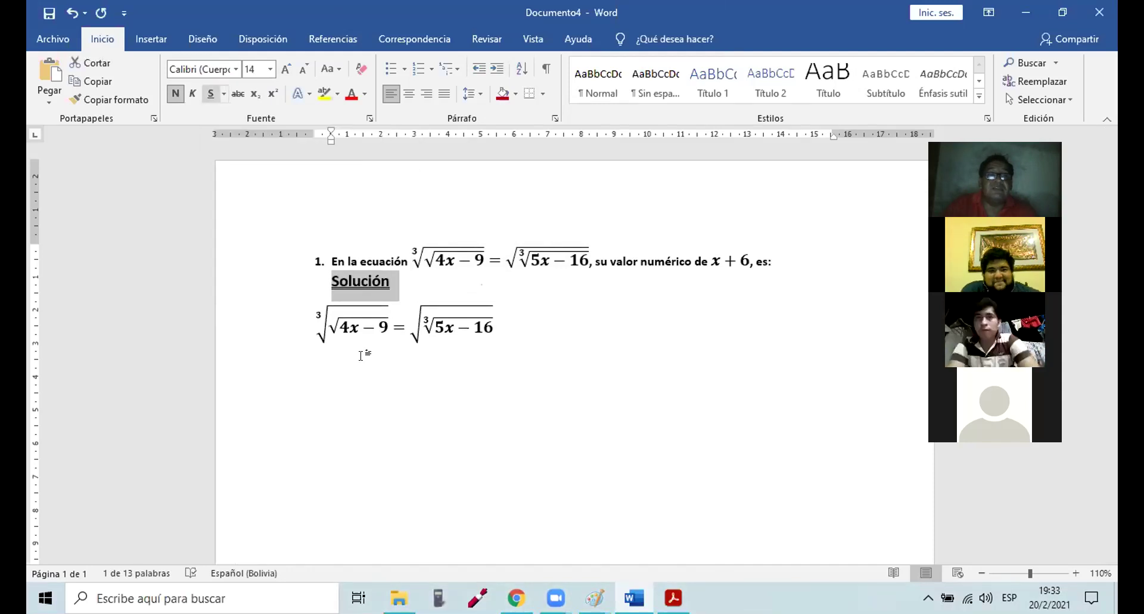
{"action": "left_click", "coordinate": [209, 94]}
{"action": "key", "text": "ctrl+s"}
{"action": "left_click", "coordinate": [192, 94]}
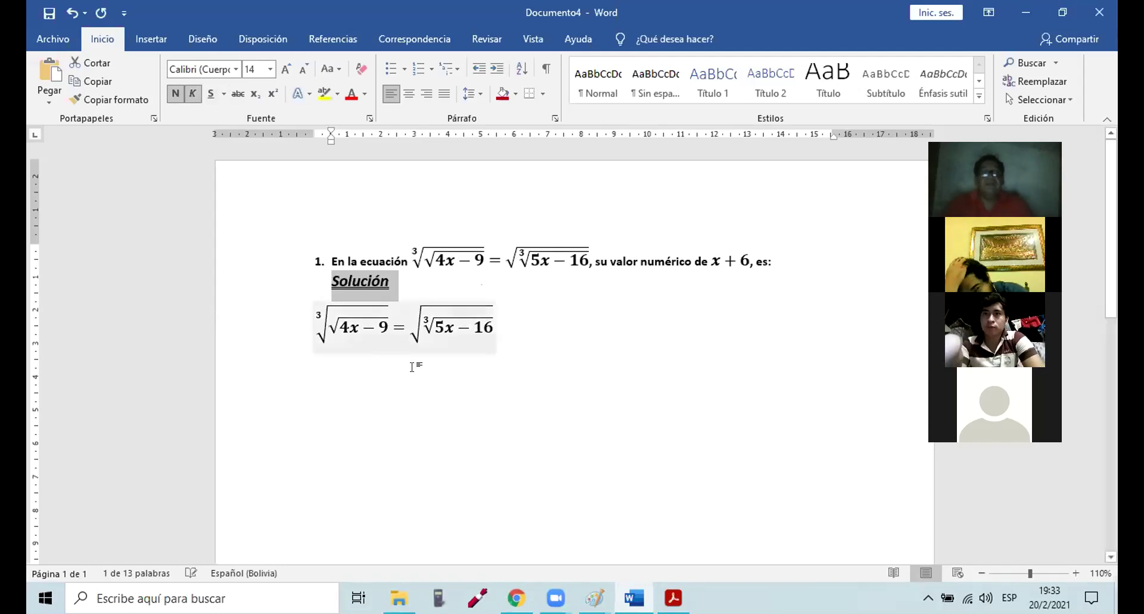
- Start a new empty line below the copied equation
{"action": "left_click", "coordinate": [524, 326]}
{"action": "key", "text": "Return"}
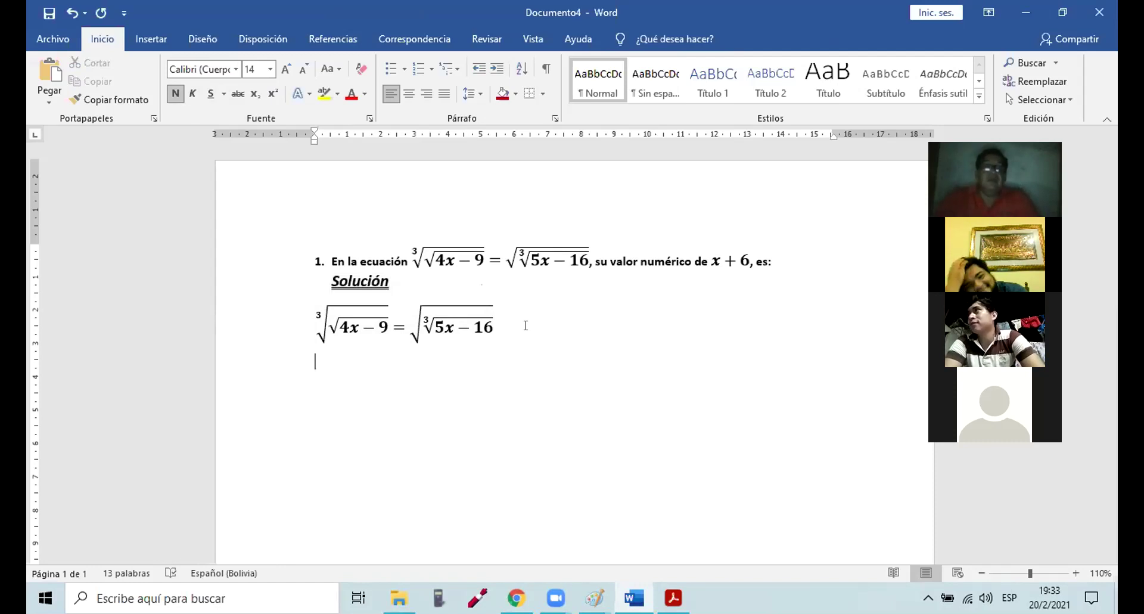
{"action": "scroll", "coordinate": [528, 326], "scroll_direction": "down", "scroll_amount": 2}
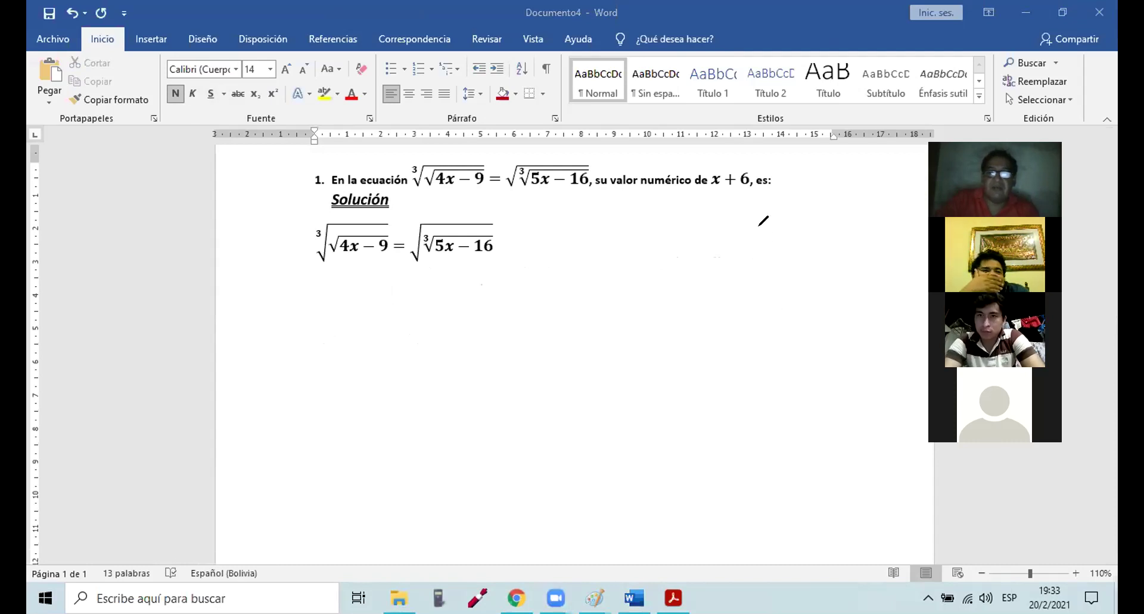
- Hand-draw the red circled rule ᵐ√ⁿ√a = ᵐ·ⁿ√a beside the copied equation
{"action": "mouse_move", "coordinate": [732, 242]}
{"action": "left_mouse_down"}
{"action": "mouse_move", "coordinate": [738, 255]}
{"action": "mouse_move", "coordinate": [744, 225]}
{"action": "mouse_move", "coordinate": [733, 225]}
{"action": "mouse_move", "coordinate": [744, 222]}
{"action": "mouse_move", "coordinate": [787, 234]}
{"action": "mouse_move", "coordinate": [782, 255]}
{"action": "mouse_move", "coordinate": [805, 241]}
{"action": "mouse_move", "coordinate": [840, 254]}
{"action": "mouse_move", "coordinate": [900, 209]}
{"action": "left_mouse_up"}
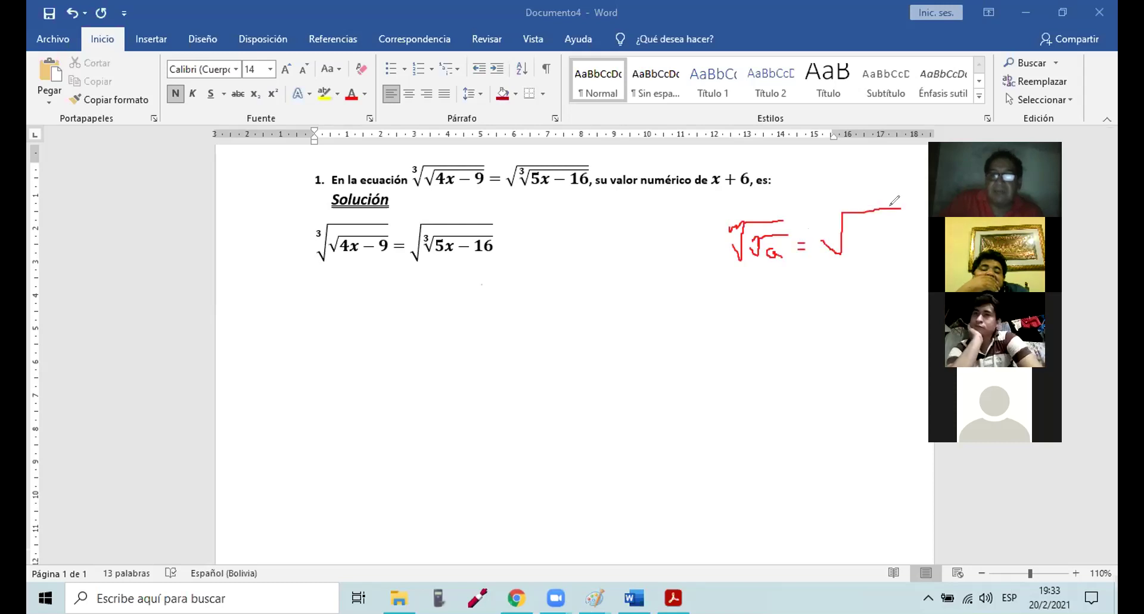
{"action": "mouse_move", "coordinate": [810, 226]}
{"action": "left_mouse_down"}
{"action": "mouse_move", "coordinate": [837, 220]}
{"action": "mouse_move", "coordinate": [880, 239]}
{"action": "left_mouse_up"}
{"action": "left_click", "coordinate": [826, 221]}
{"action": "mouse_move", "coordinate": [736, 209]}
{"action": "left_mouse_down"}
{"action": "mouse_move", "coordinate": [731, 252]}
{"action": "mouse_move", "coordinate": [905, 200]}
{"action": "mouse_move", "coordinate": [887, 192]}
{"action": "left_mouse_up"}
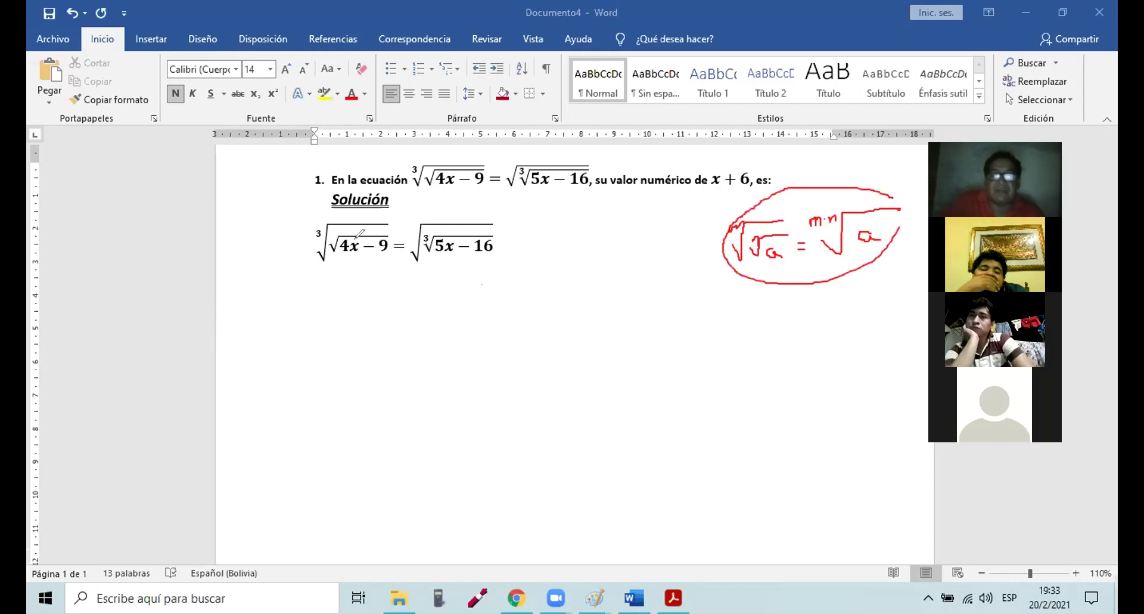
{"action": "left_click", "coordinate": [326, 288]}
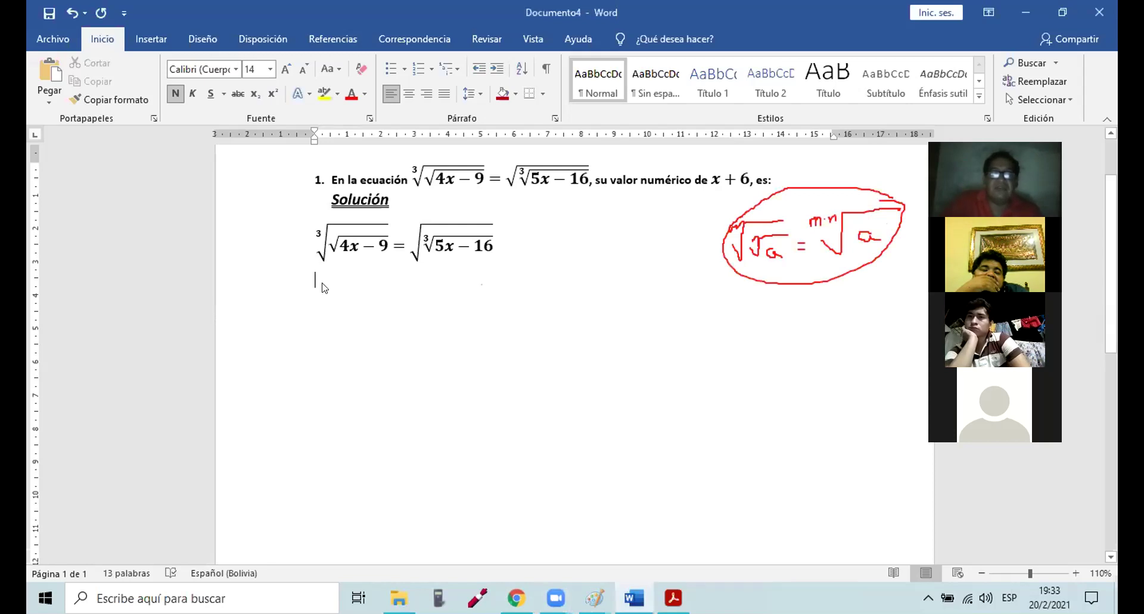
- Build the equation ⁶√(4x−9) = ⁶√(5x−16) from two nth-root templates, then start a new line
{"action": "left_click", "coordinate": [146, 31]}
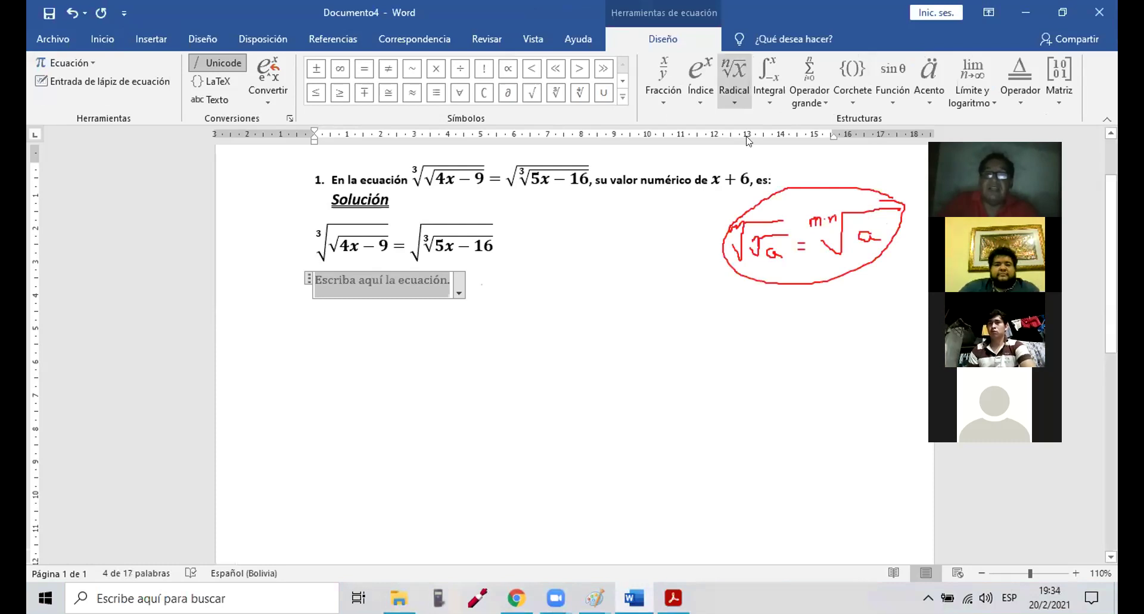
{"action": "left_click", "coordinate": [732, 81]}
{"action": "left_click", "coordinate": [812, 166]}
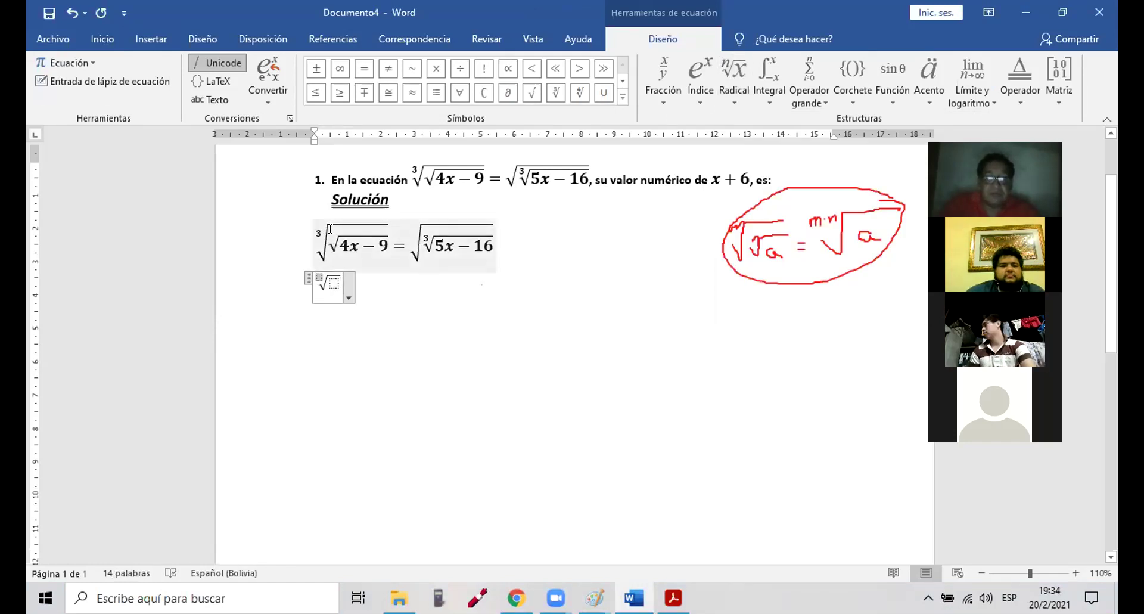
{"action": "type", "text": "6"}
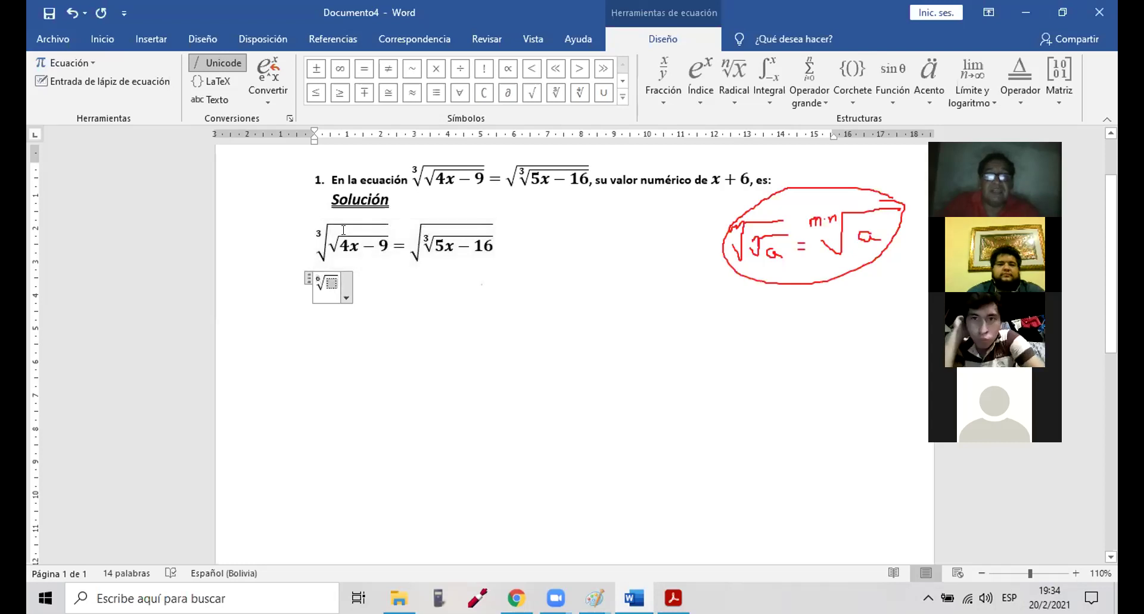
{"action": "type", "text": "4"}
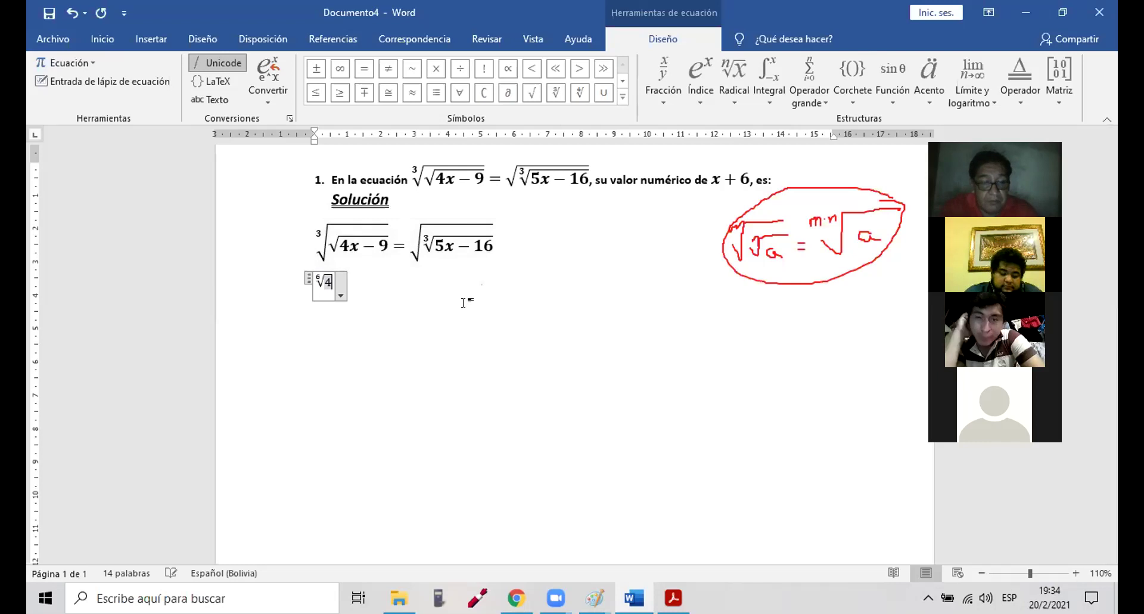
{"action": "type", "text": "x"}
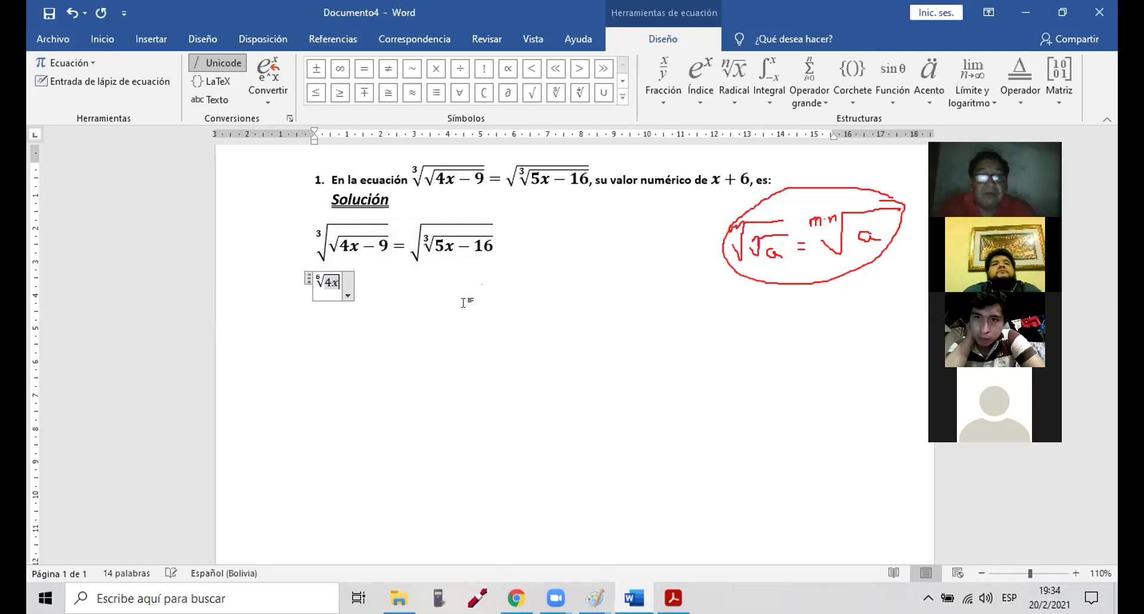
{"action": "type", "text": "-9"}
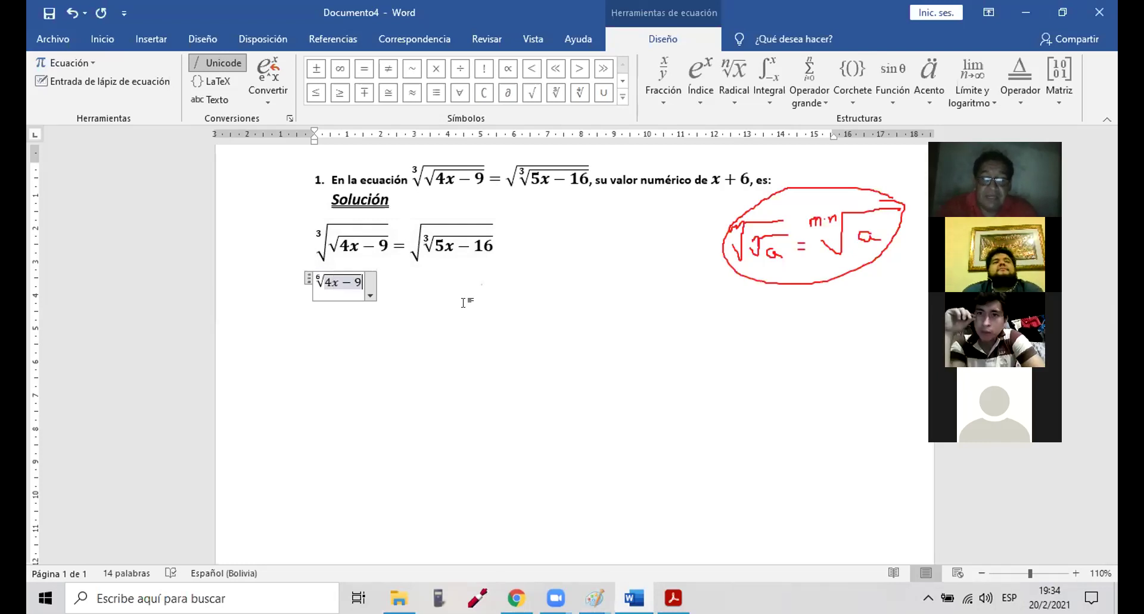
{"action": "key", "text": "Right"}
{"action": "type", "text": "="}
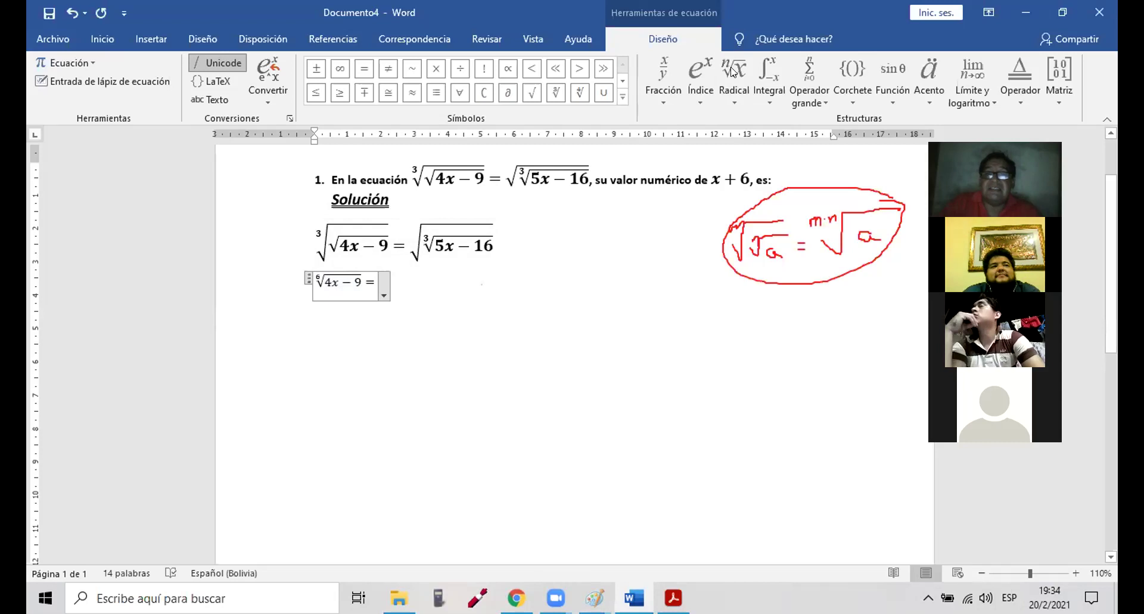
{"action": "left_click", "coordinate": [734, 74]}
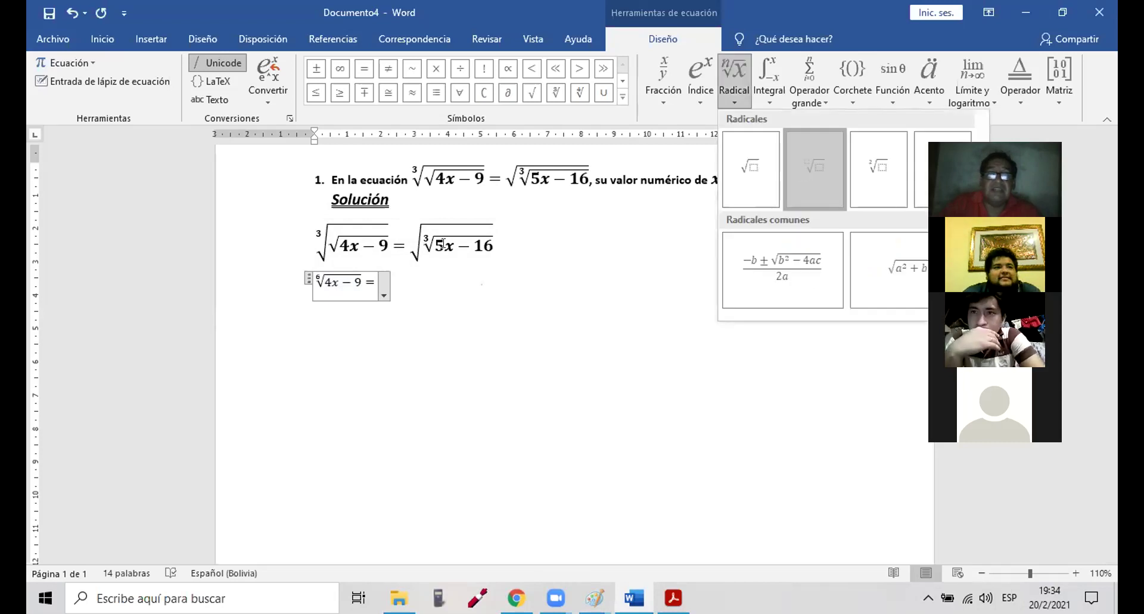
{"action": "left_click", "coordinate": [810, 167]}
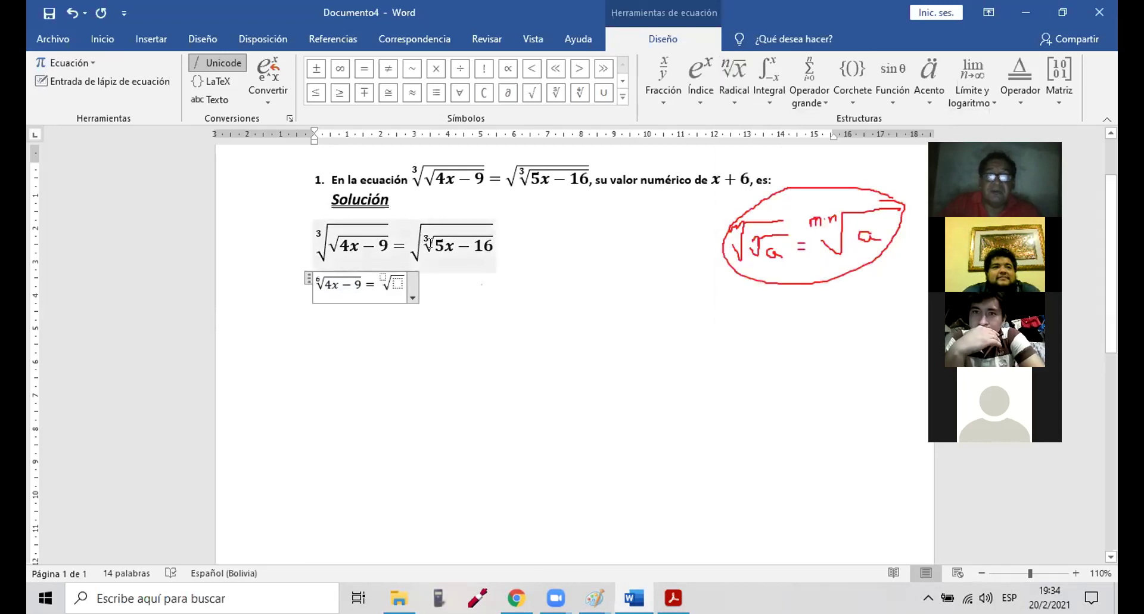
{"action": "key", "text": "Left"}
{"action": "type", "text": "6"}
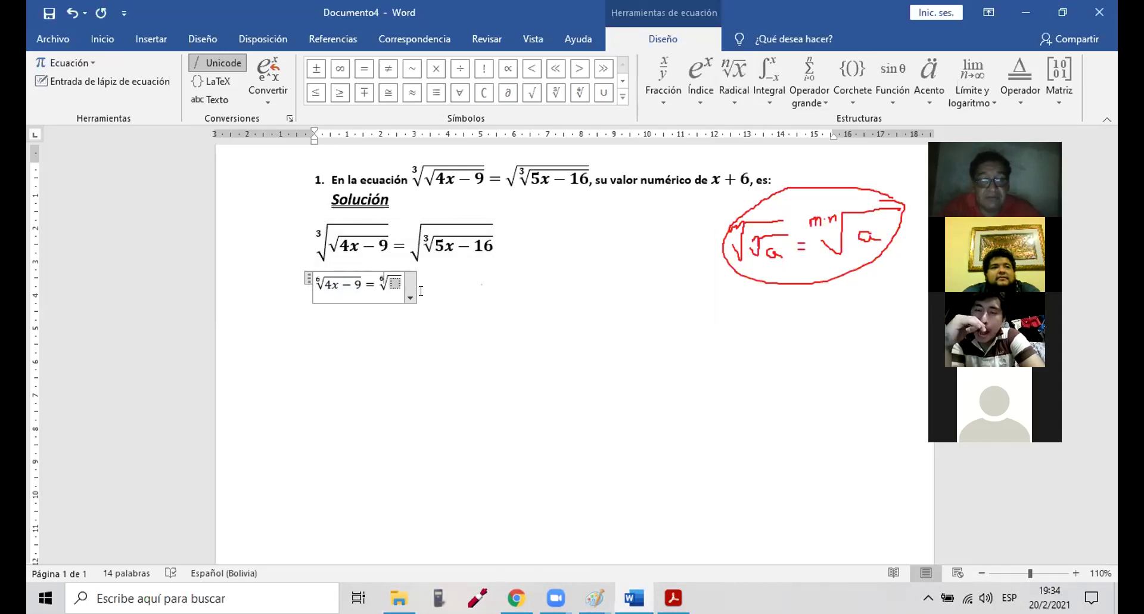
{"action": "type", "text": "5"}
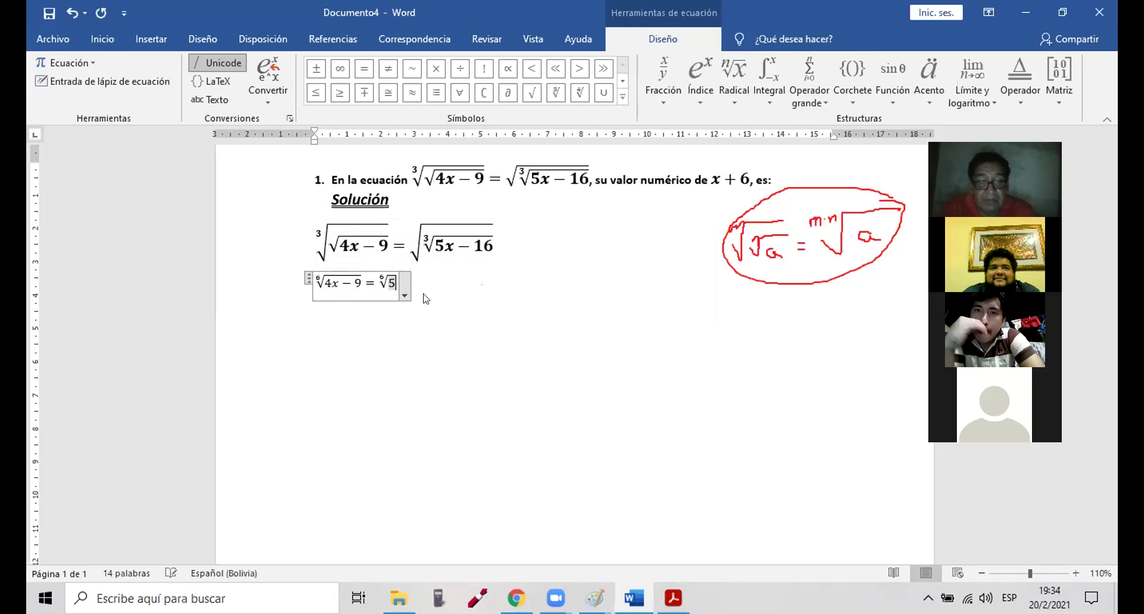
{"action": "type", "text": "x-16"}
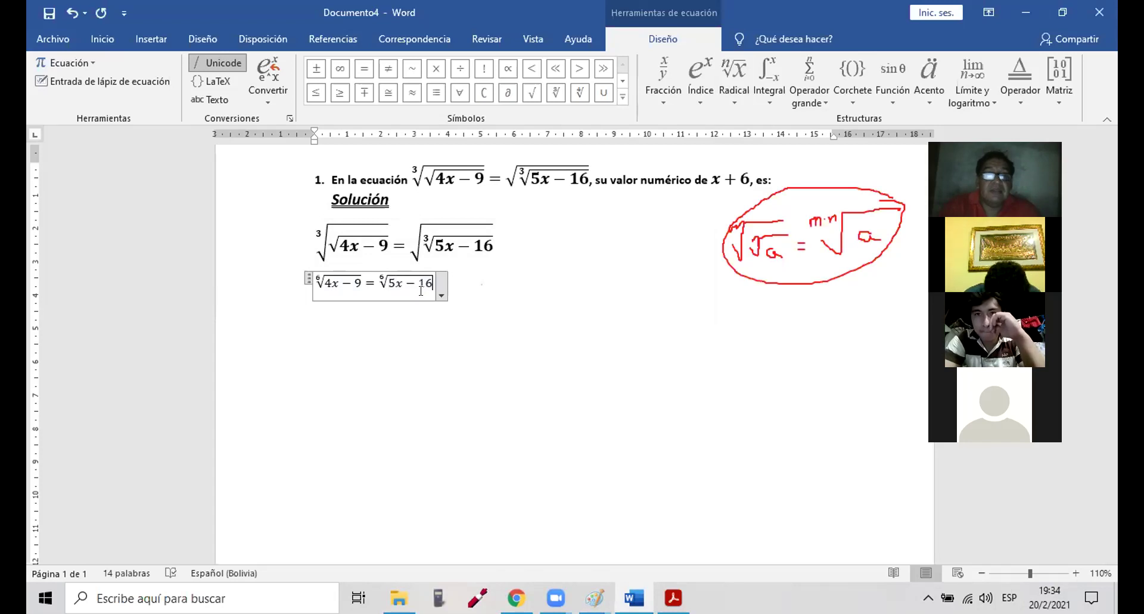
{"action": "key", "text": "Right"}
{"action": "key", "text": "Return"}
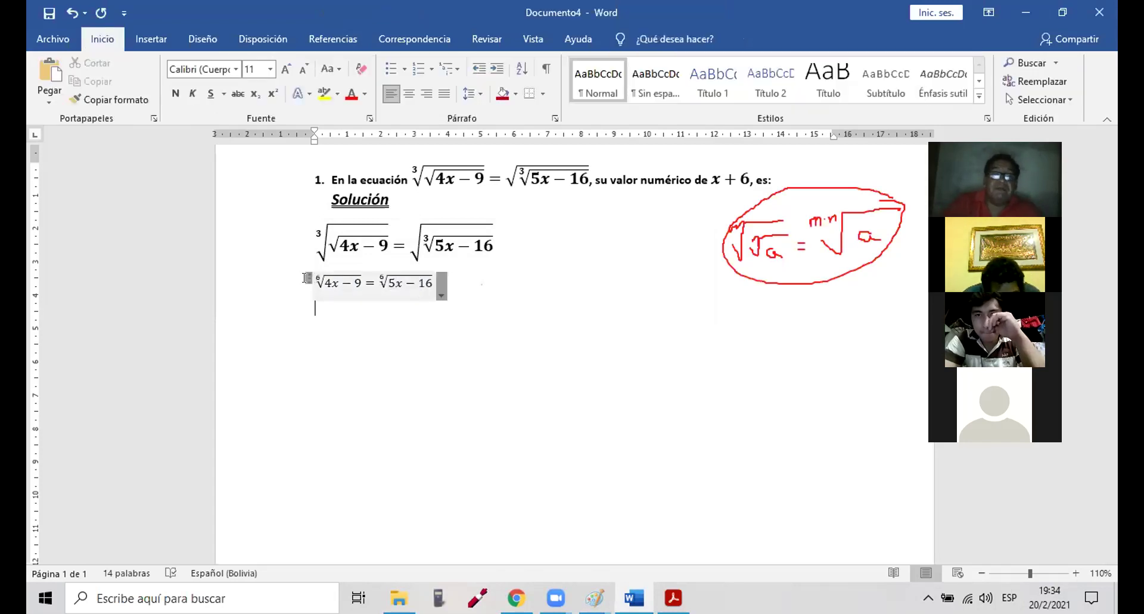
- Enlarge the sixth-root equation to size 14 and make it bold
{"action": "left_click", "coordinate": [305, 272]}
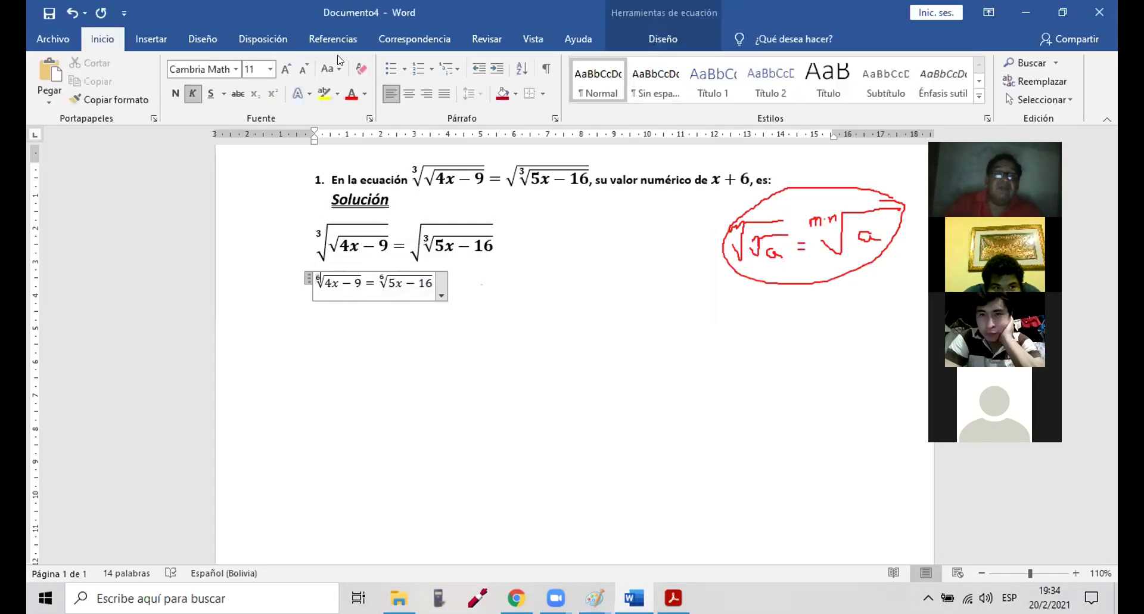
{"action": "key", "text": "ctrl+a"}
{"action": "left_click", "coordinate": [286, 69]}
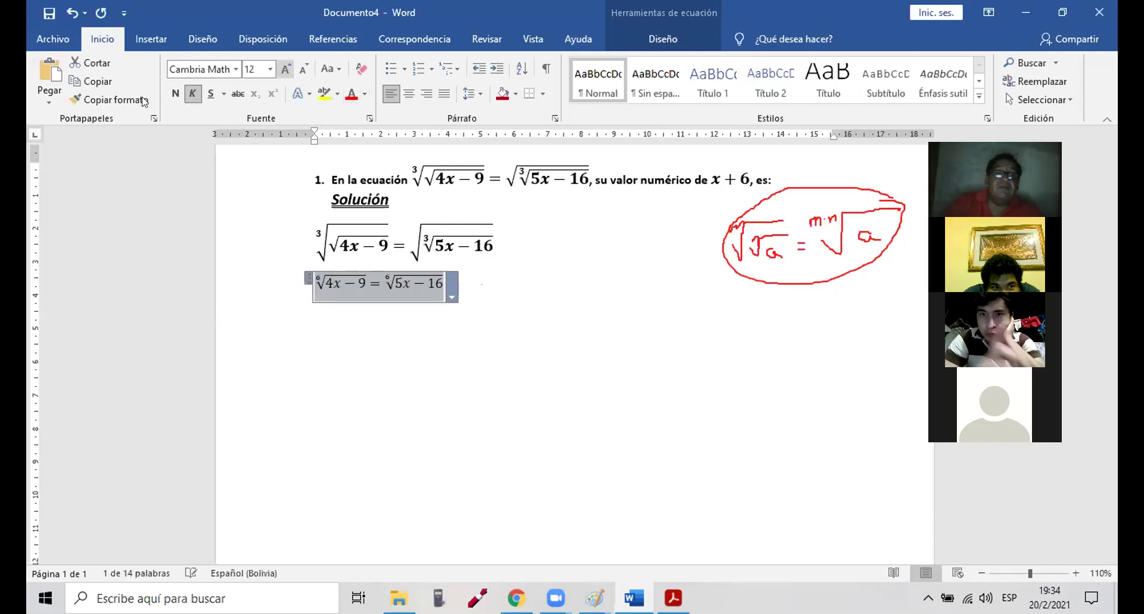
{"action": "left_click", "coordinate": [286, 70]}
{"action": "key", "text": "ctrl+n"}
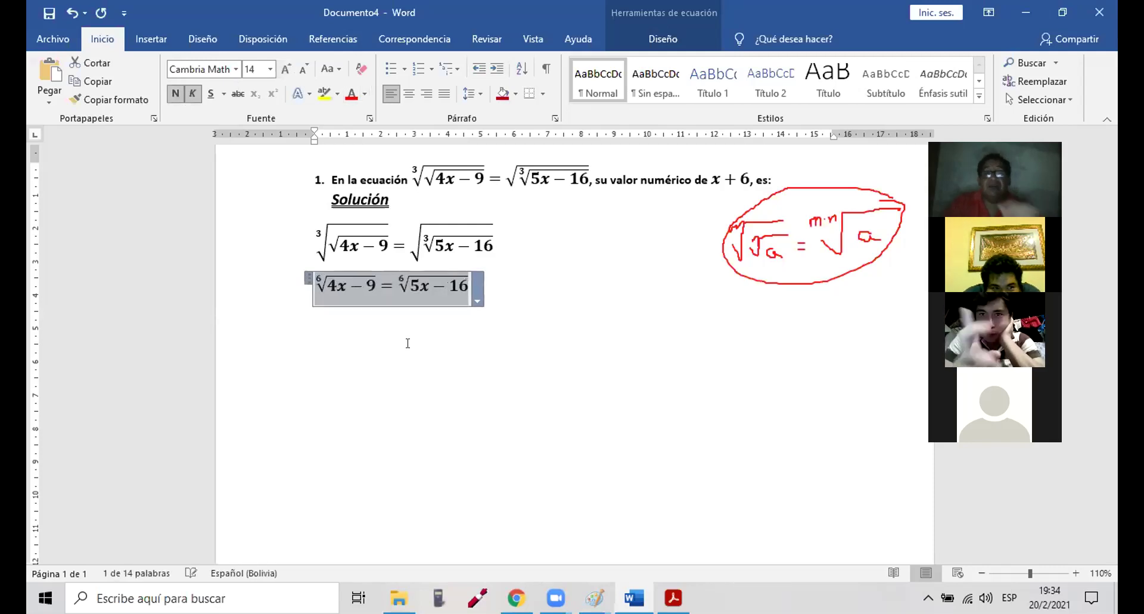
{"action": "left_click", "coordinate": [357, 327]}
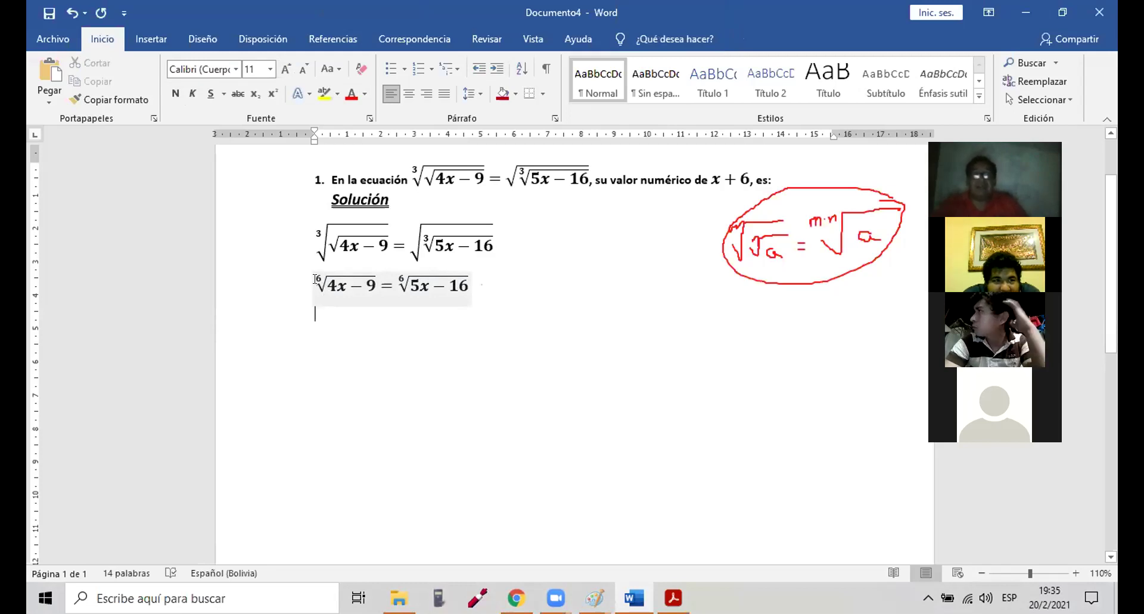
- Paste a copy of the sixth-root equation on the line below
{"action": "left_click", "coordinate": [315, 277]}
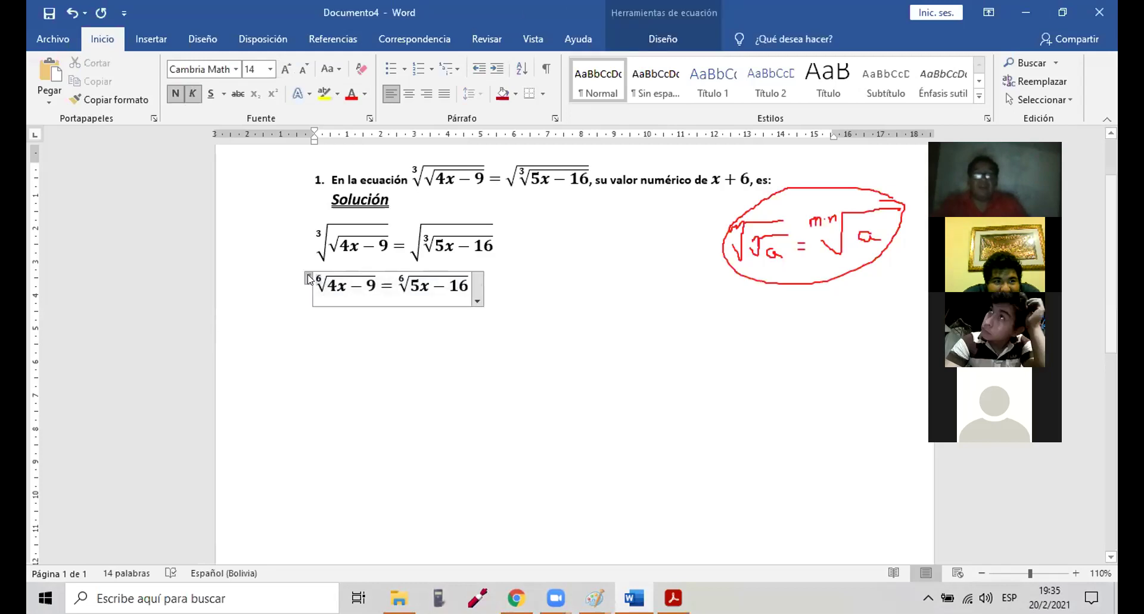
{"action": "left_click", "coordinate": [278, 276]}
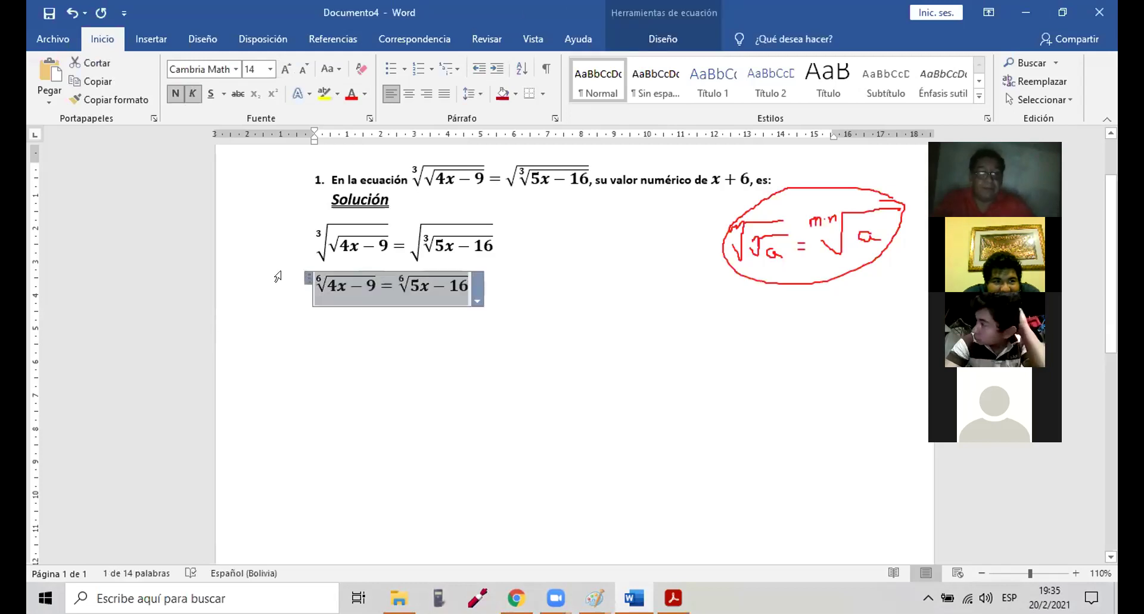
{"action": "left_click", "coordinate": [315, 317]}
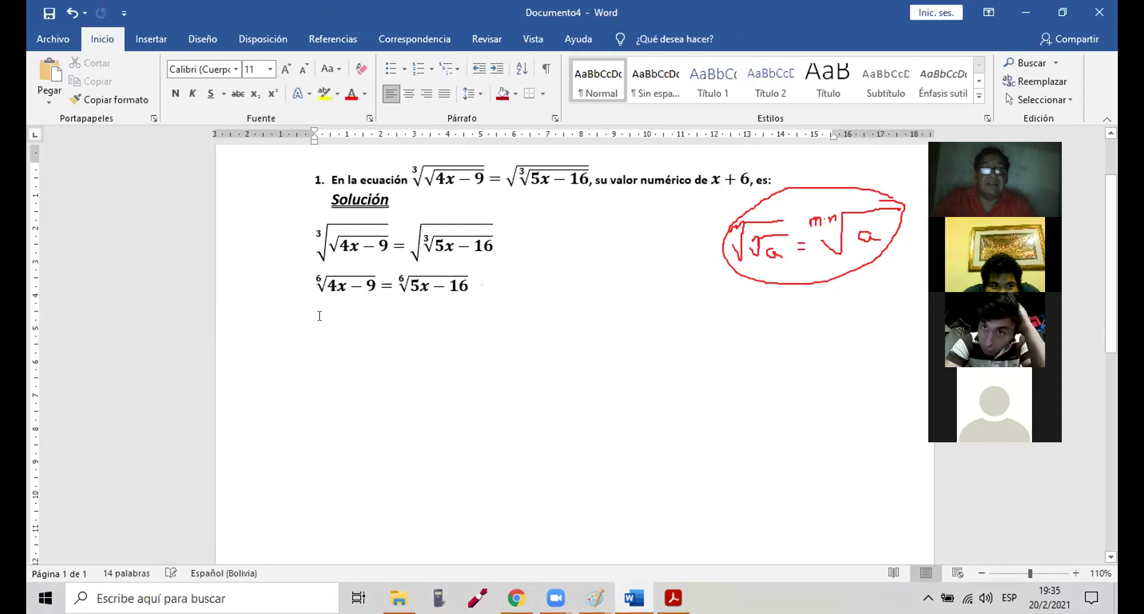
{"action": "key", "text": "ctrl+v"}
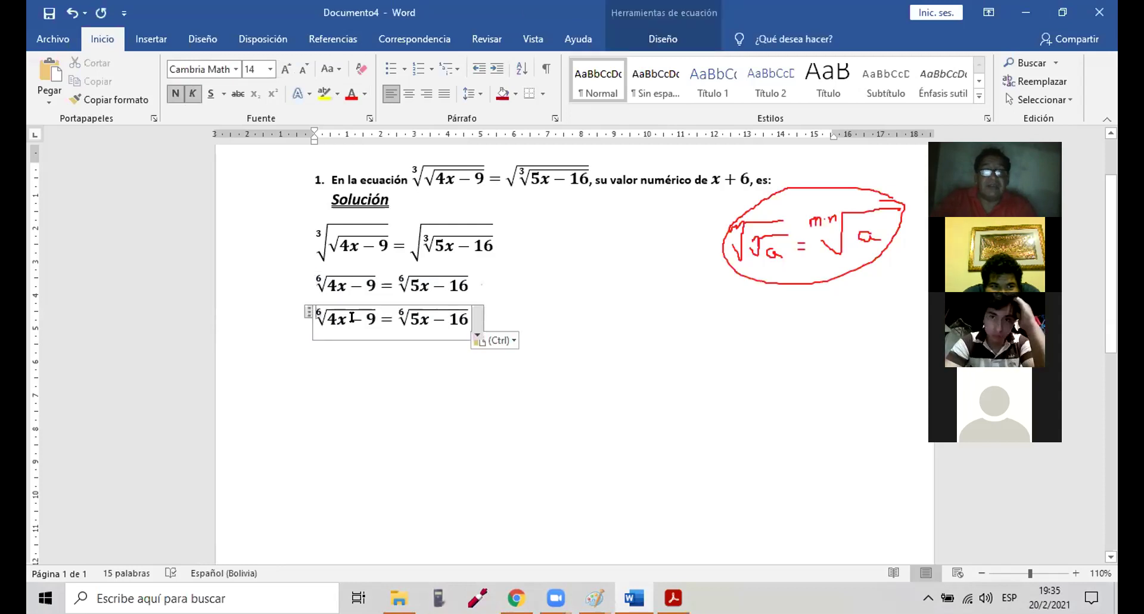
- Wrap the left sixth root ⁶√(4x−9) in parentheses raised to the power 6
{"action": "double_click", "coordinate": [351, 317]}
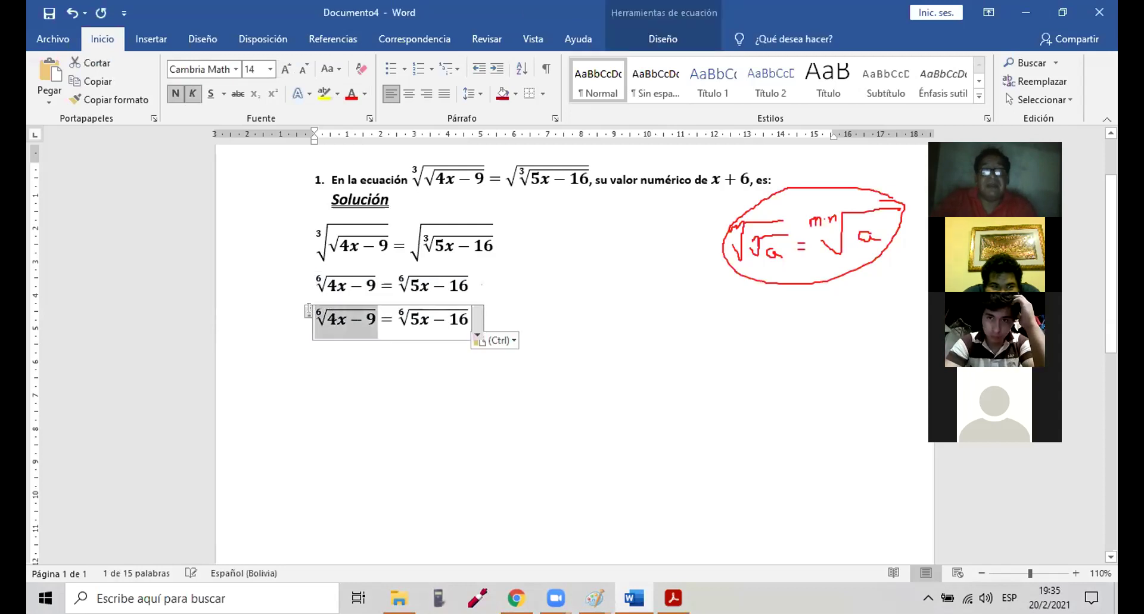
{"action": "double_click", "coordinate": [320, 314]}
{"action": "double_click", "coordinate": [340, 316]}
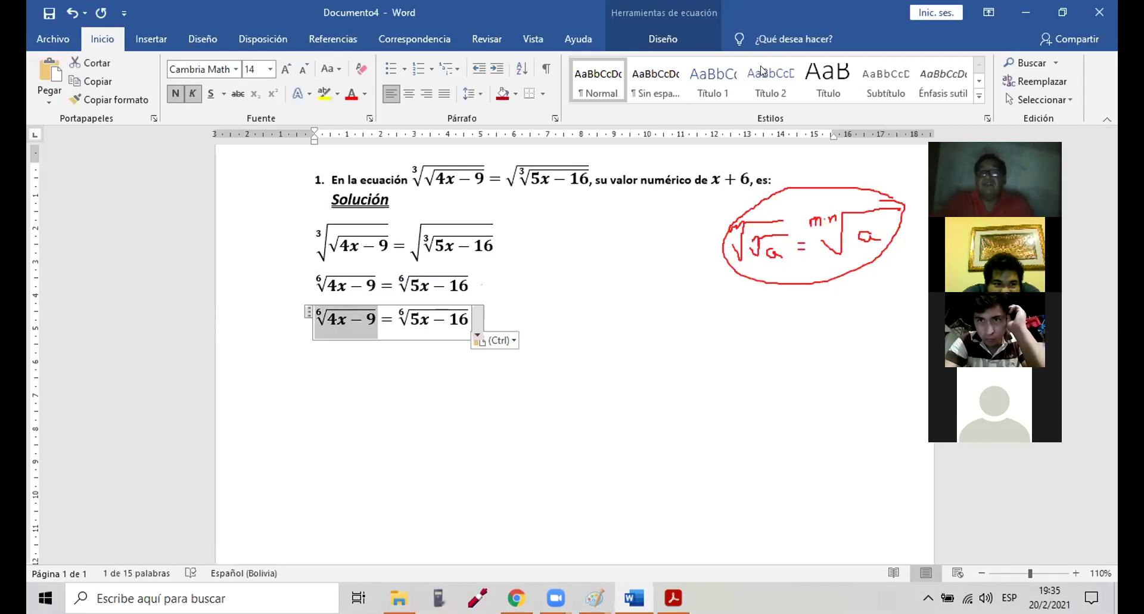
{"action": "left_click", "coordinate": [663, 39]}
{"action": "left_click", "coordinate": [696, 71]}
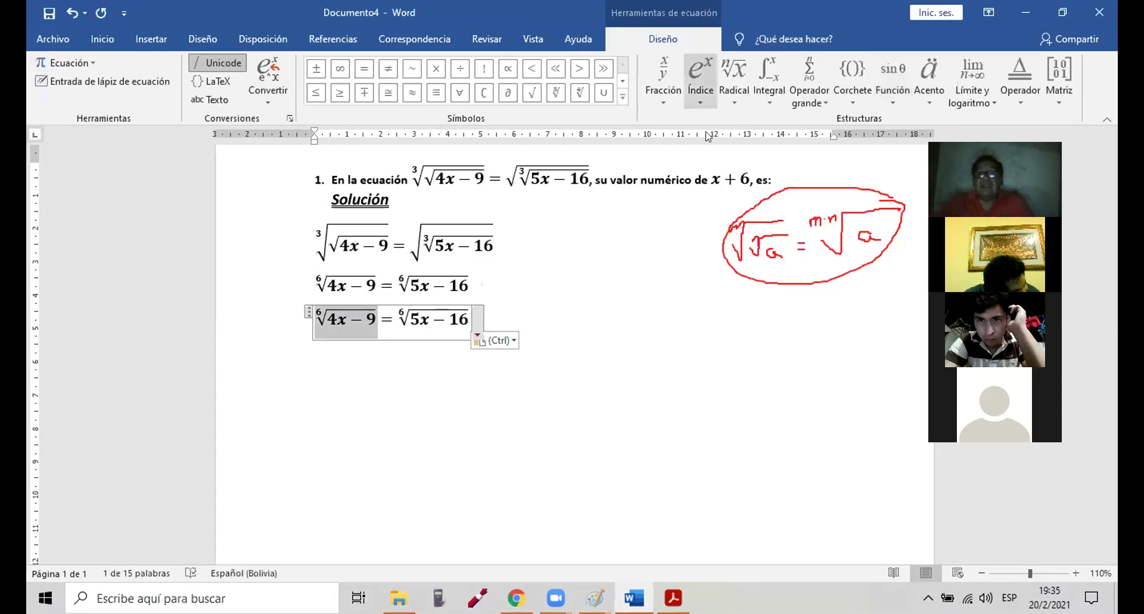
{"action": "left_click", "coordinate": [711, 164]}
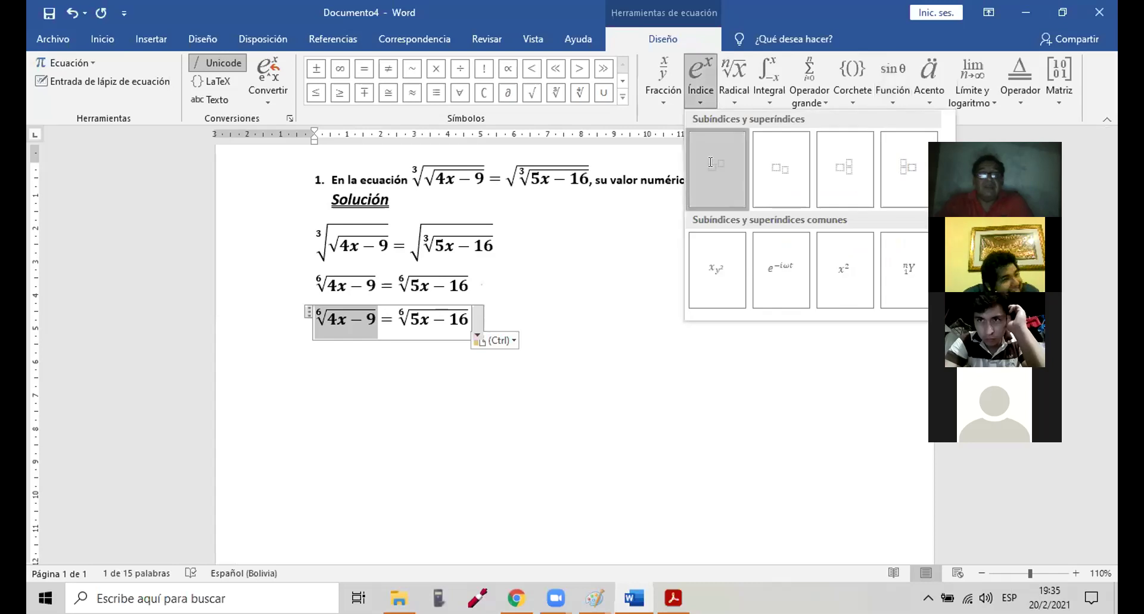
{"action": "left_click", "coordinate": [378, 306]}
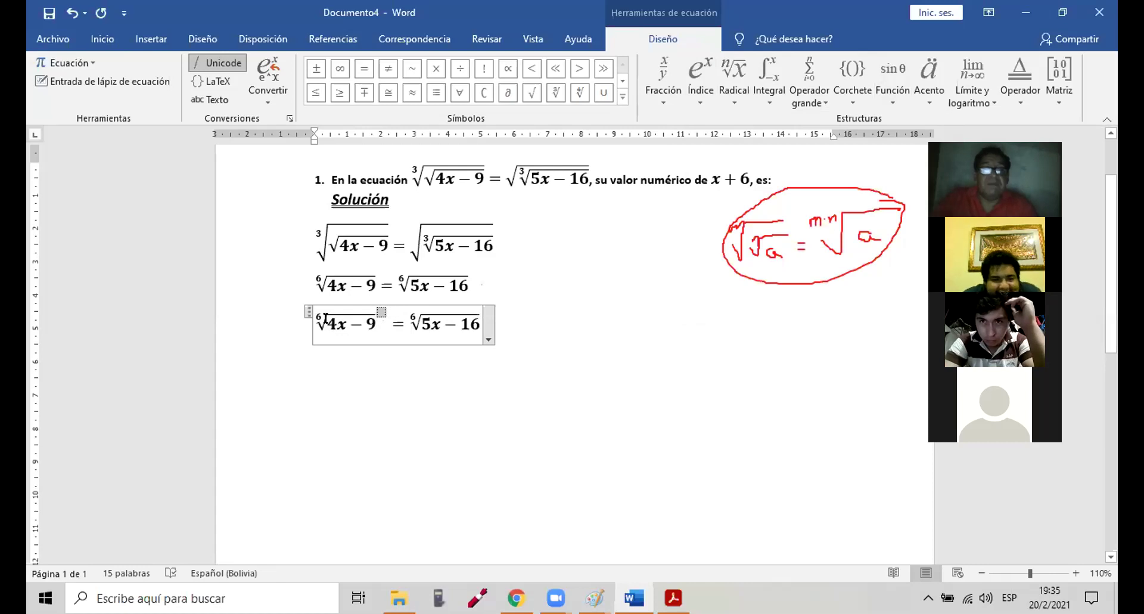
{"action": "left_click_drag", "start_coordinate": [315, 319], "coordinate": [352, 319]}
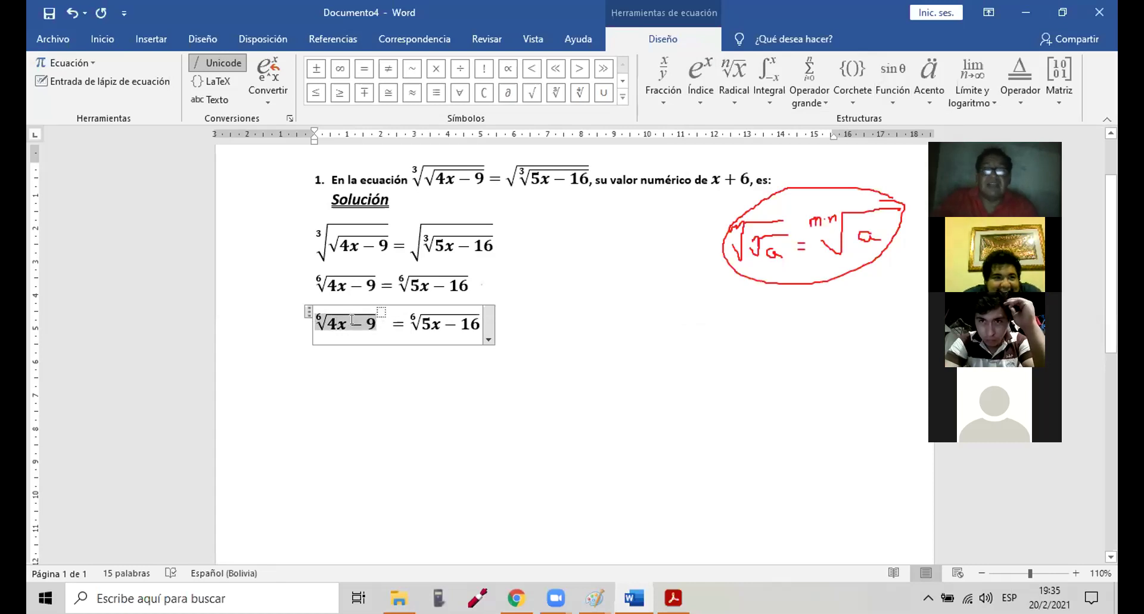
{"action": "left_click", "coordinate": [840, 81]}
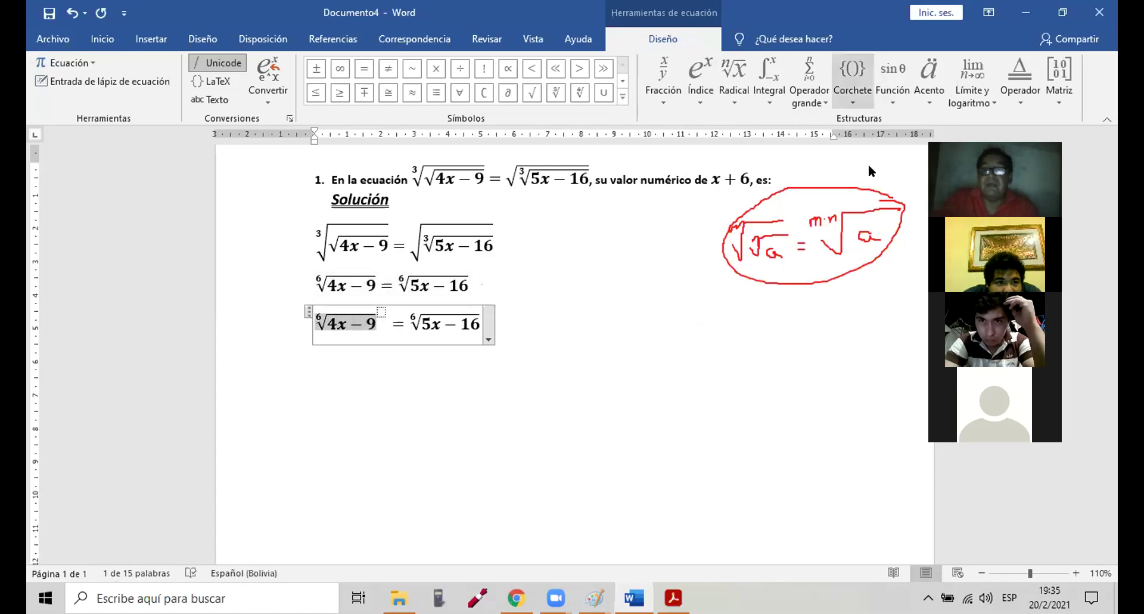
{"action": "left_click", "coordinate": [865, 167]}
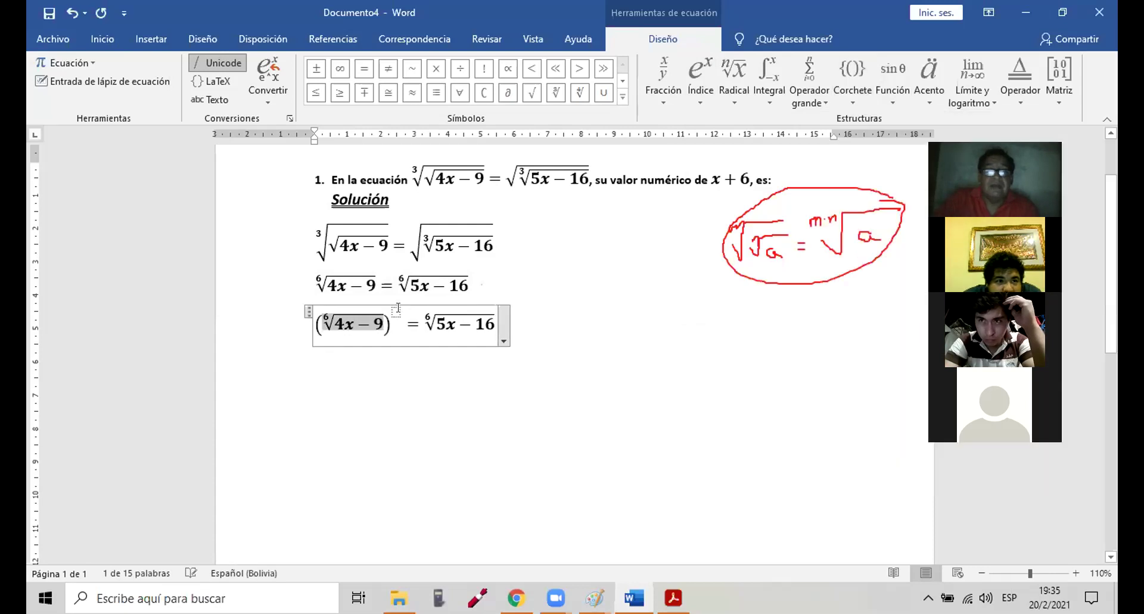
{"action": "left_click", "coordinate": [395, 312]}
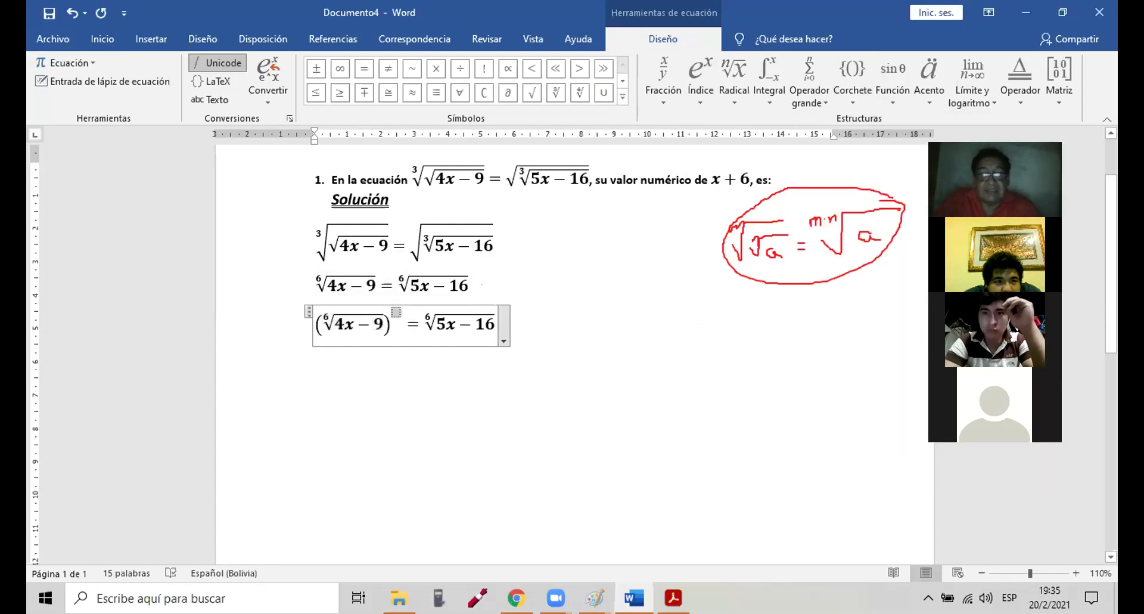
{"action": "type", "text": "6"}
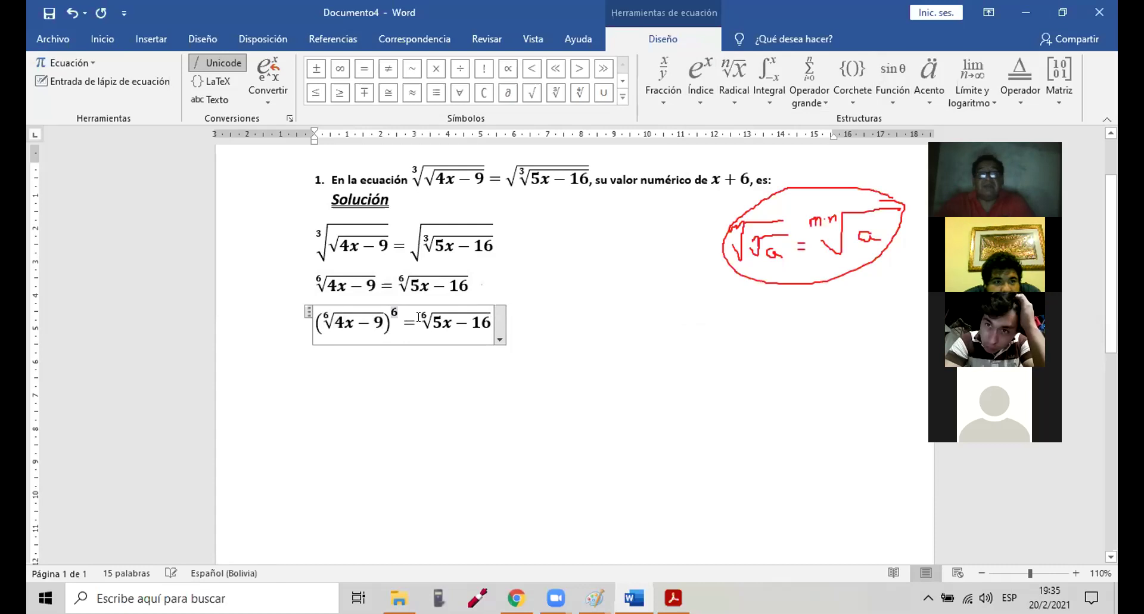
- Wrap the right sixth root ⁶√(5x−16) in parentheses with exponent 6 to match
{"action": "left_click_drag", "start_coordinate": [468, 322], "coordinate": [480, 324]}
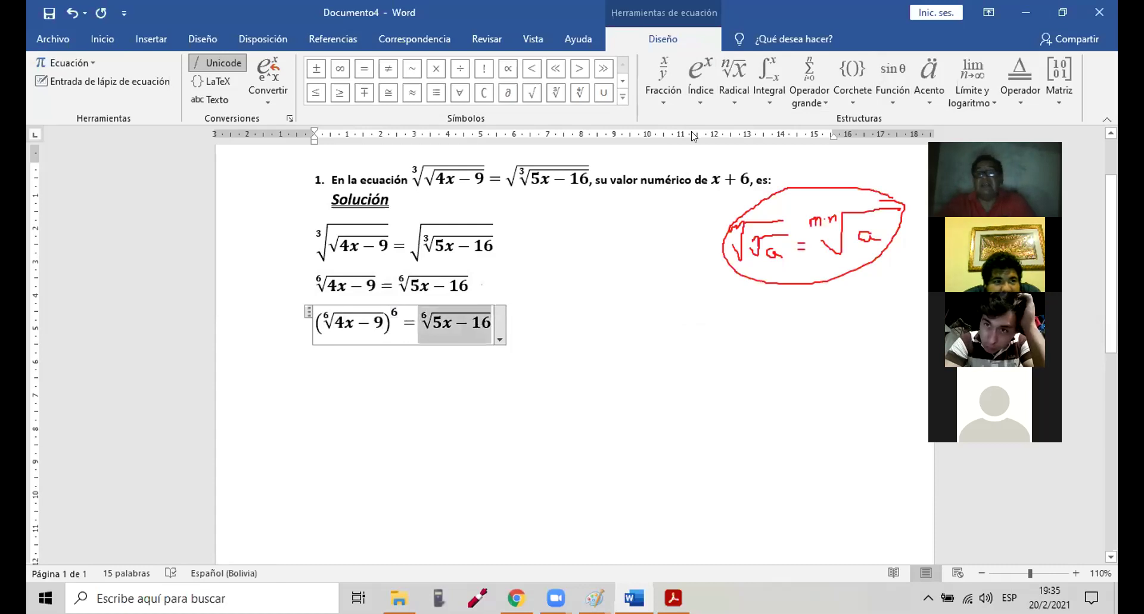
{"action": "left_click", "coordinate": [708, 80]}
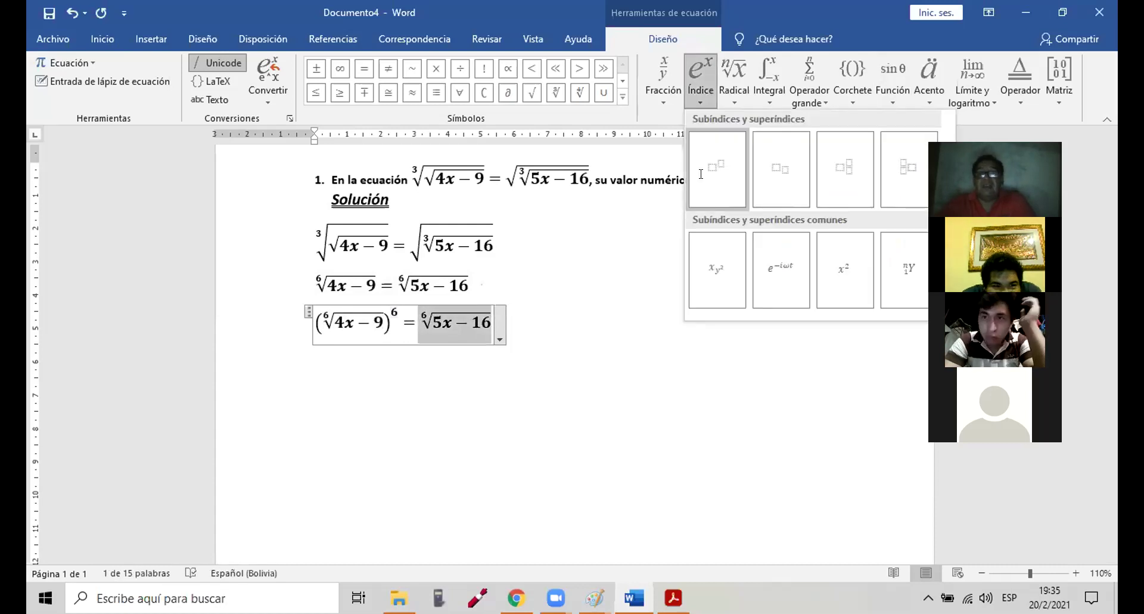
{"action": "left_click", "coordinate": [700, 173]}
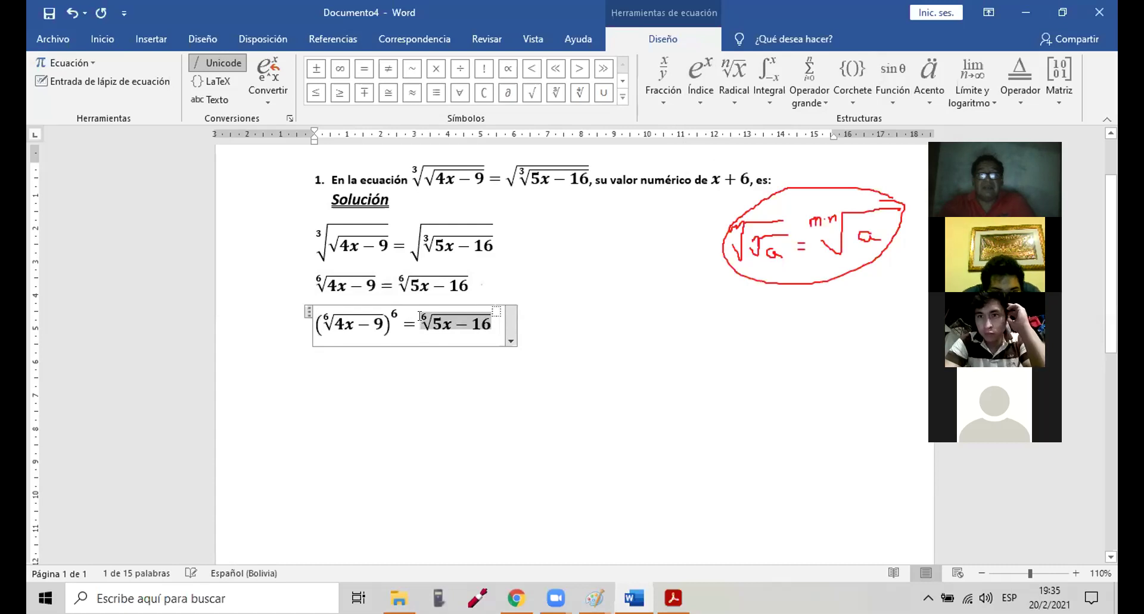
{"action": "left_click", "coordinate": [420, 316]}
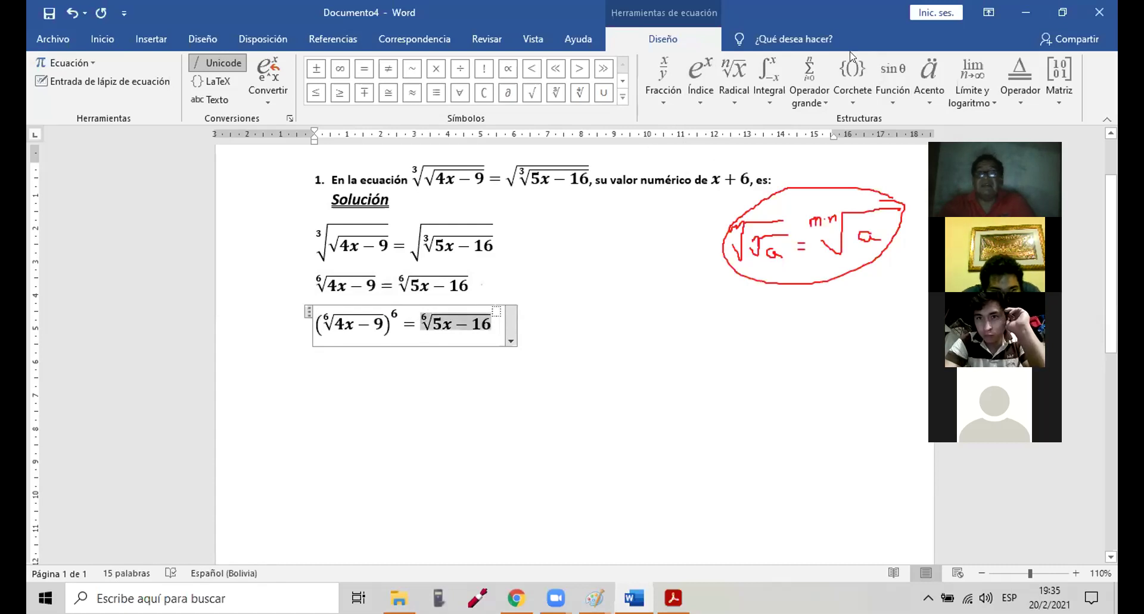
{"action": "left_click", "coordinate": [852, 77]}
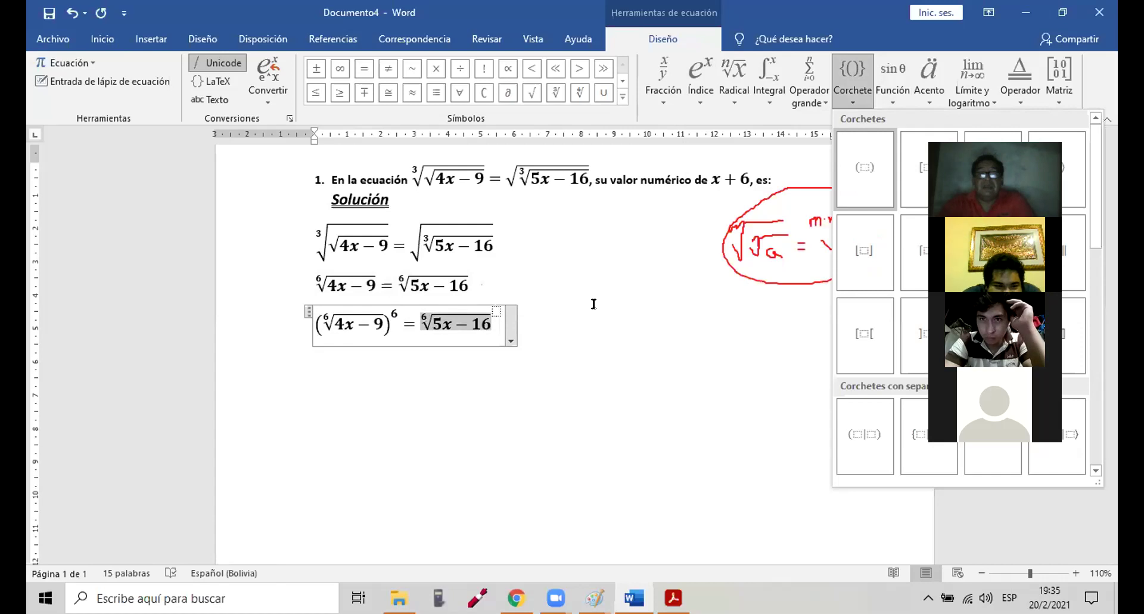
{"action": "left_click", "coordinate": [865, 168]}
{"action": "left_click", "coordinate": [522, 315]}
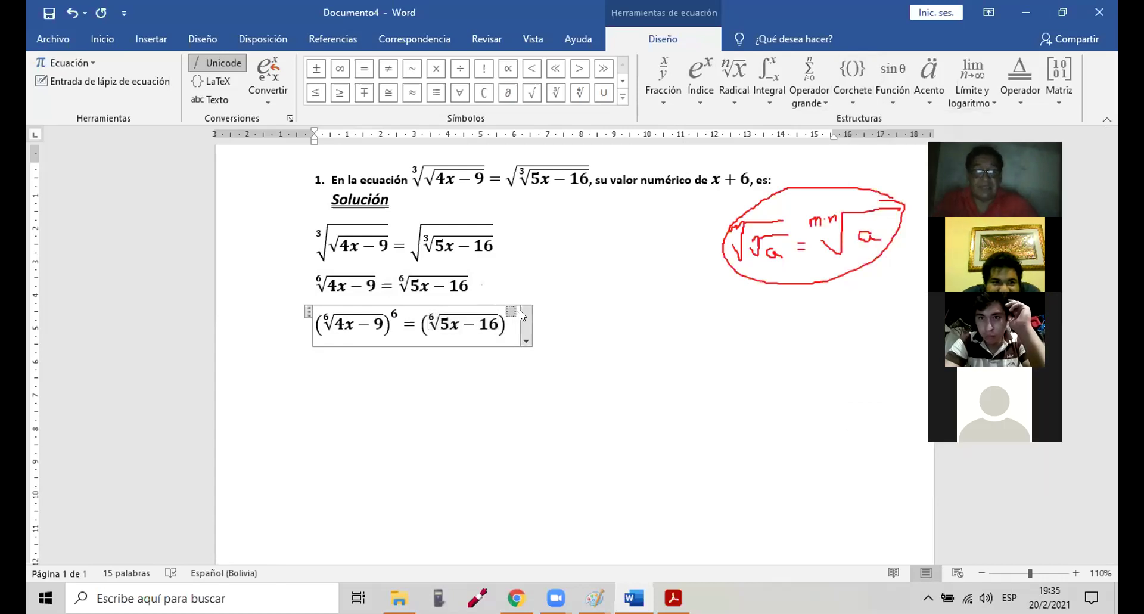
{"action": "type", "text": "^6"}
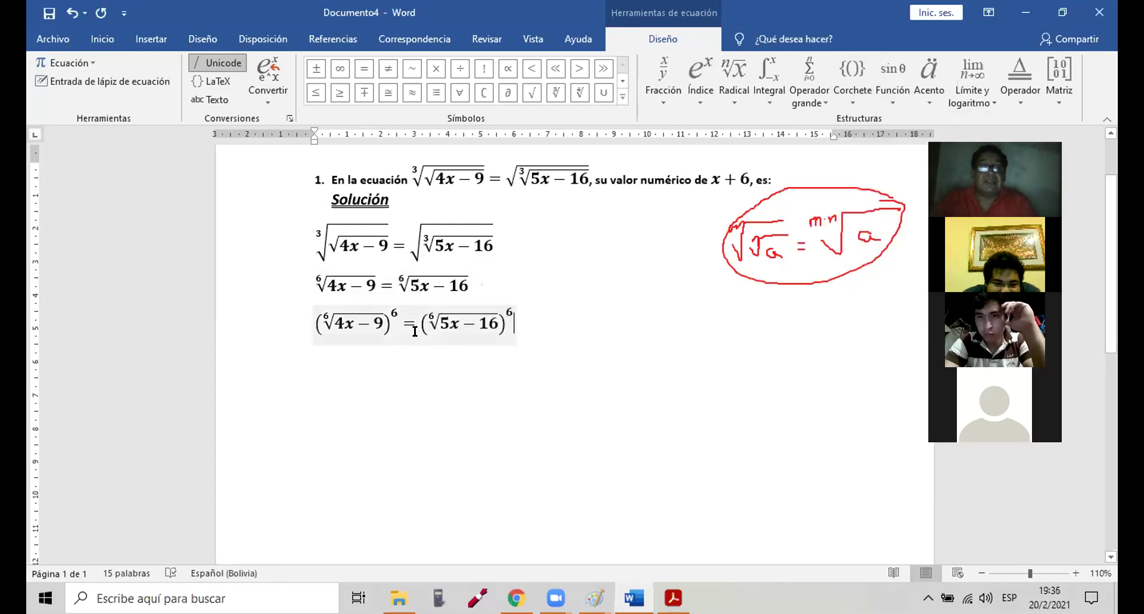
{"action": "left_click", "coordinate": [307, 315]}
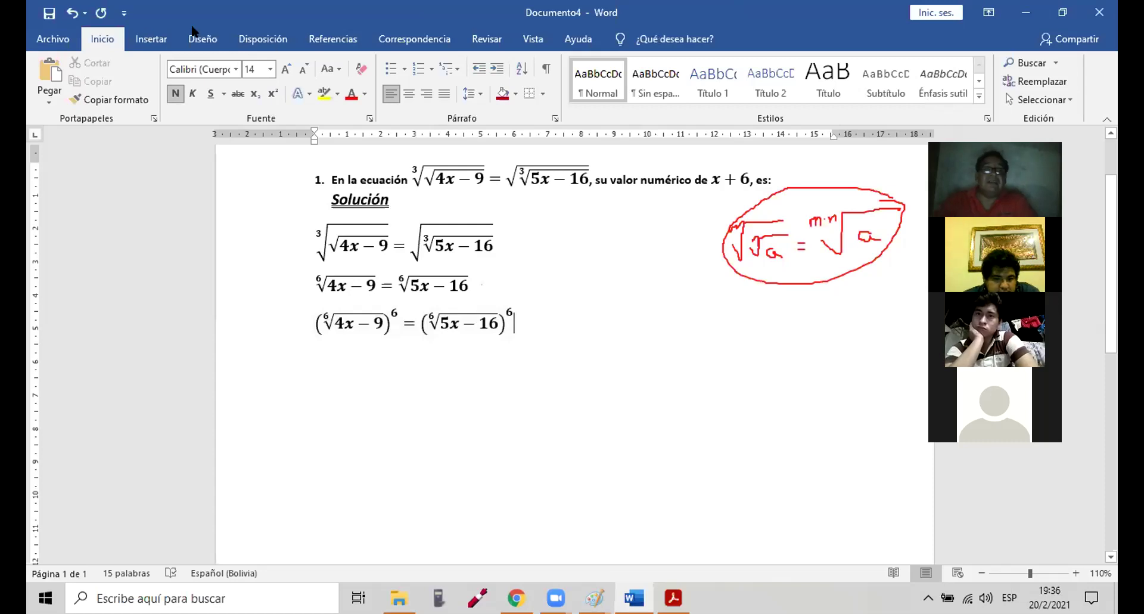
- Draw a short straight-line shape across the left exponent 6 and colour it orange
{"action": "left_click", "coordinate": [157, 40]}
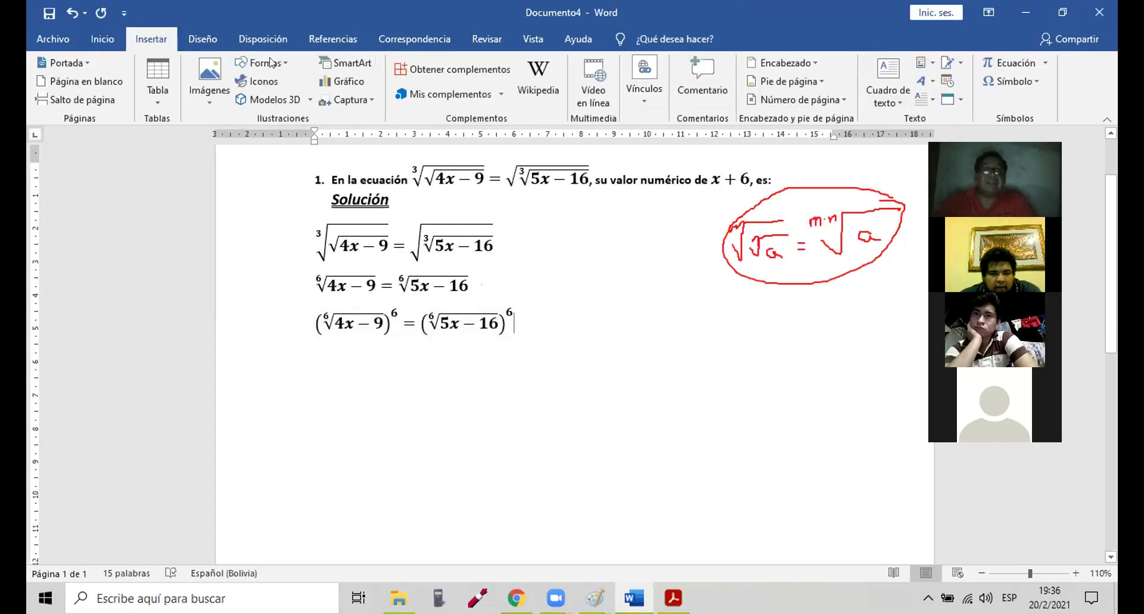
{"action": "left_click", "coordinate": [271, 62]}
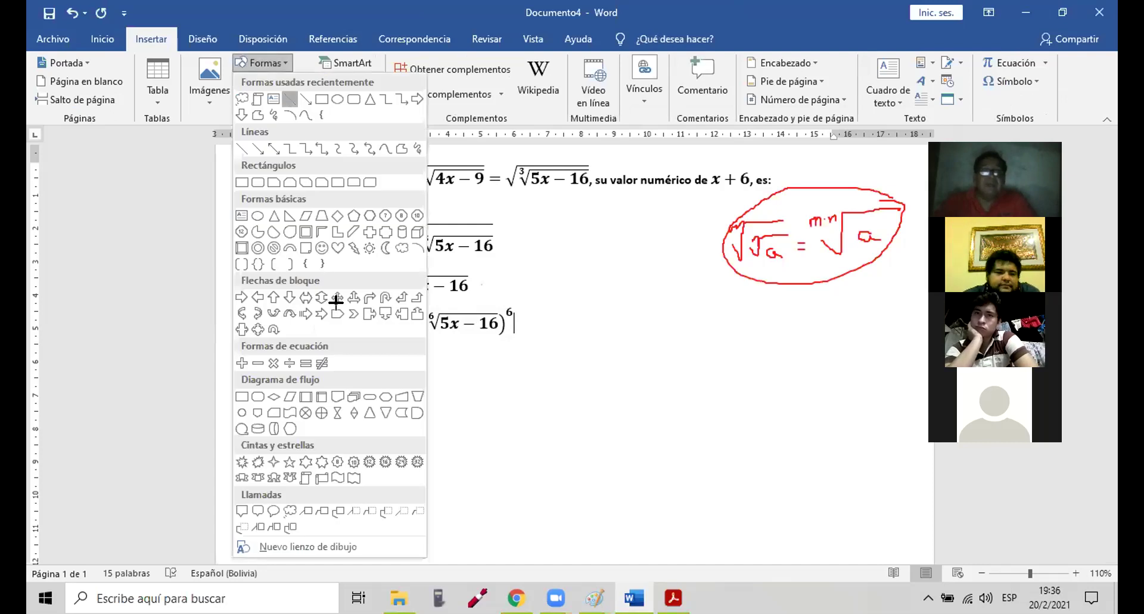
{"action": "left_click", "coordinate": [369, 295]}
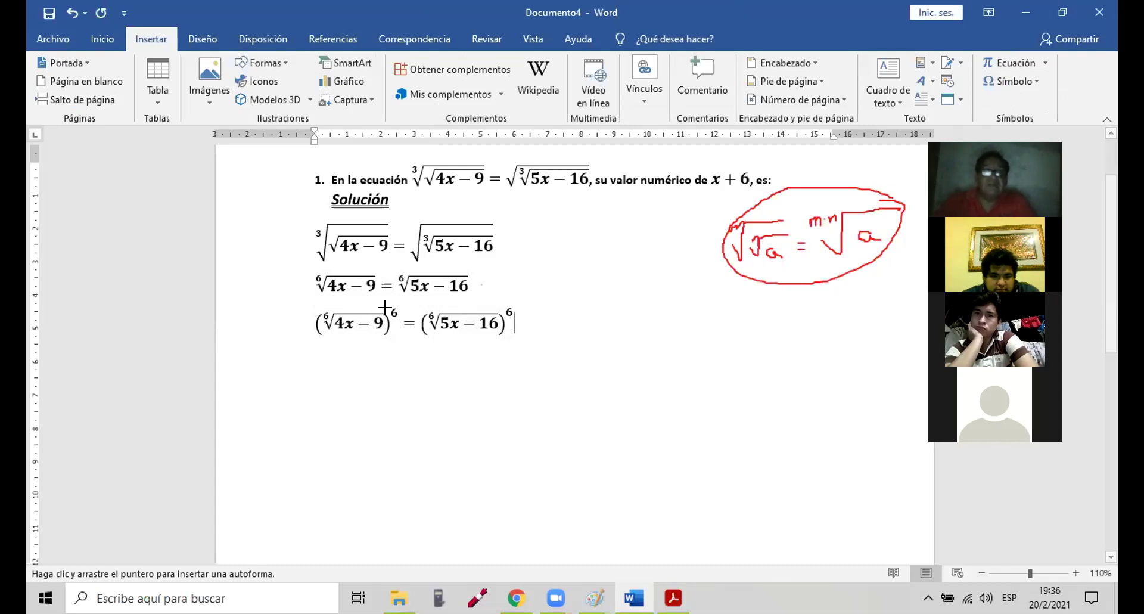
{"action": "left_click_drag", "start_coordinate": [387, 319], "coordinate": [394, 309]}
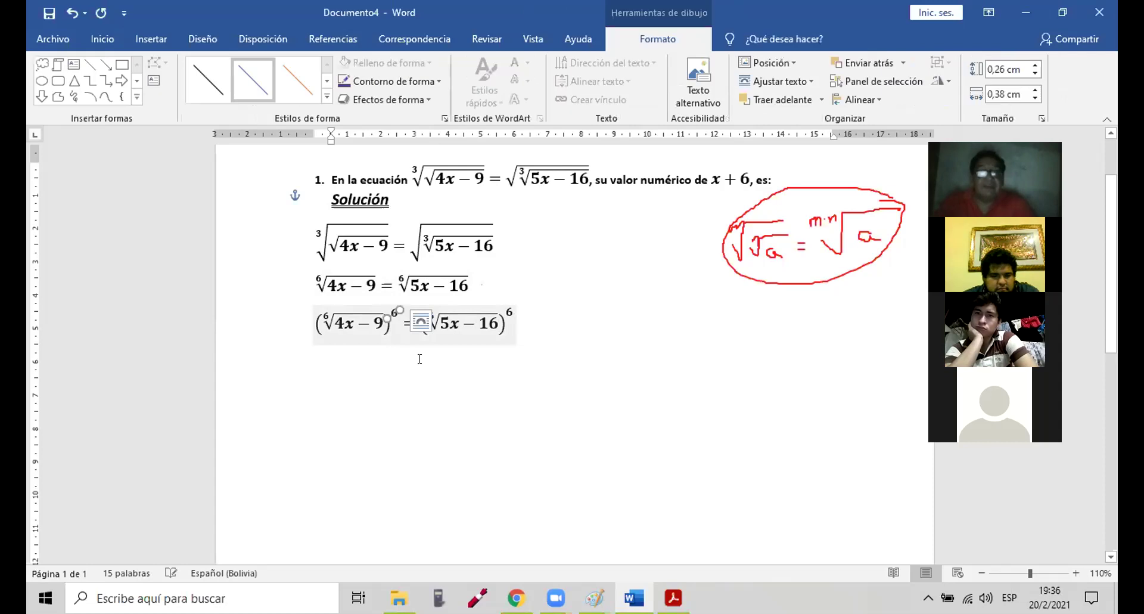
{"action": "left_click_drag", "start_coordinate": [394, 314], "coordinate": [393, 332]}
{"action": "left_click_drag", "start_coordinate": [326, 315], "coordinate": [326, 319]}
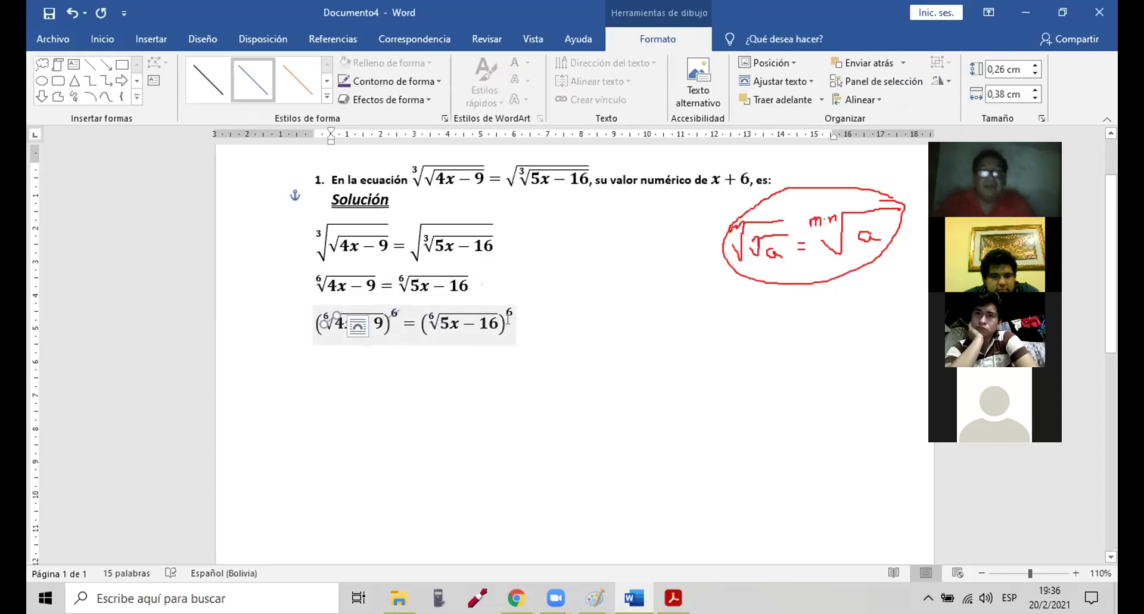
{"action": "left_click_drag", "start_coordinate": [390, 314], "coordinate": [389, 313]}
{"action": "left_click", "coordinate": [309, 86]}
- Thicken the orange line to 2¼ pt and delete the stray line near the root index
{"action": "left_click", "coordinate": [390, 81]}
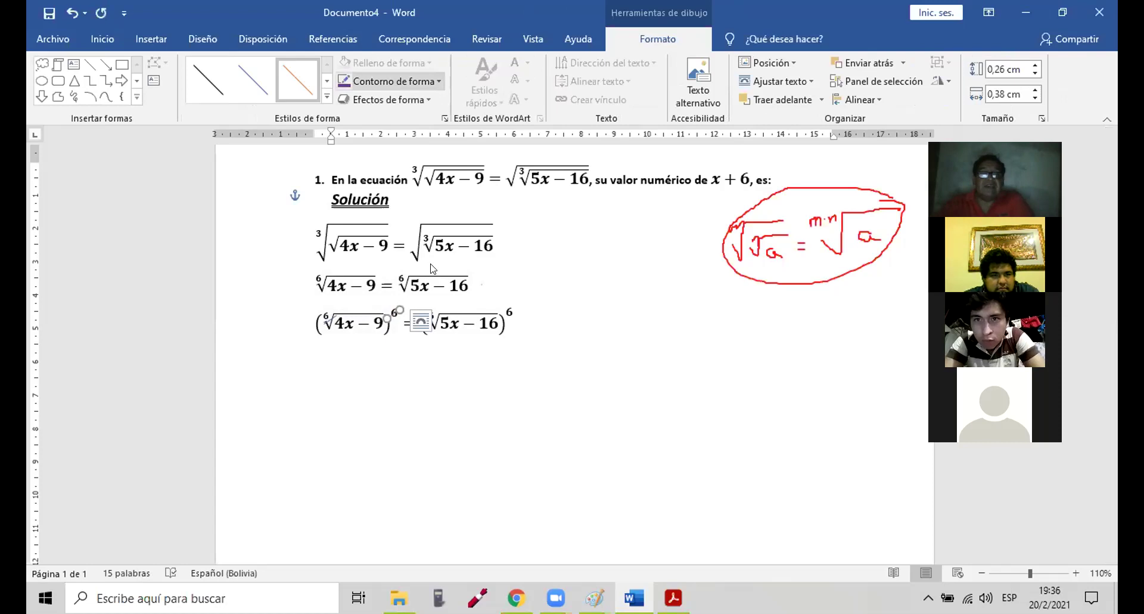
{"action": "mouse_move", "coordinate": [465, 262]}
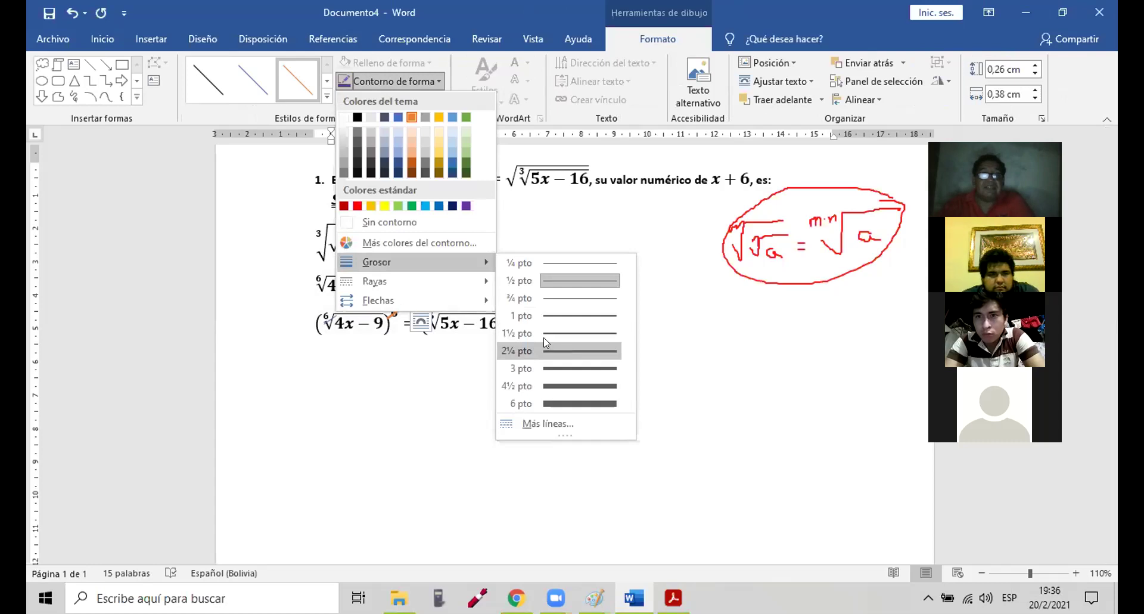
{"action": "left_click", "coordinate": [562, 346]}
{"action": "left_click", "coordinate": [330, 319]}
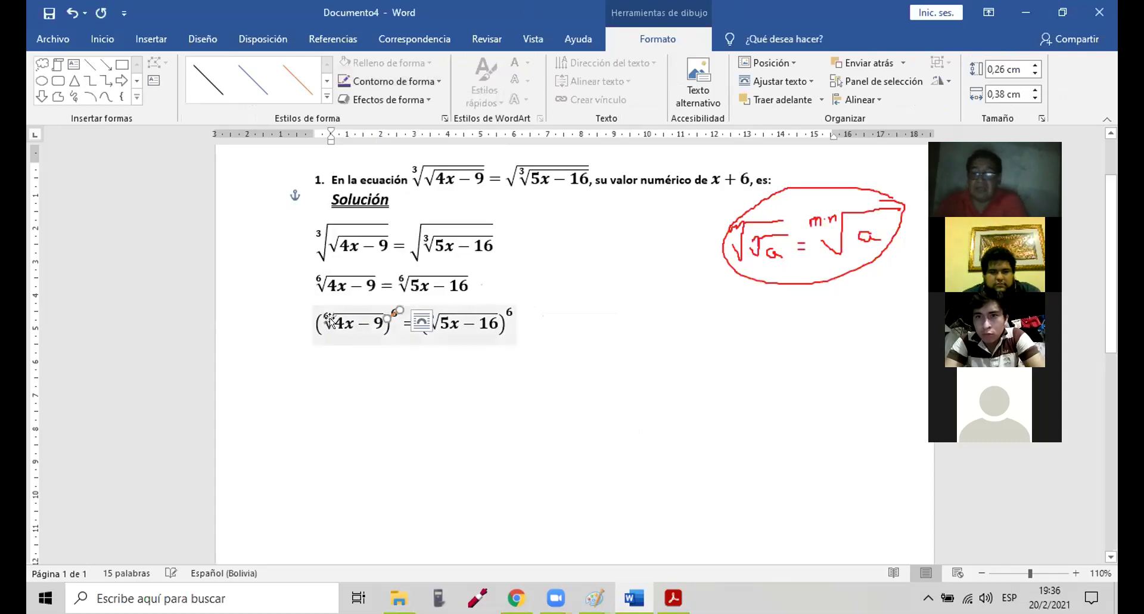
{"action": "left_click", "coordinate": [330, 317]}
{"action": "key", "text": "Delete"}
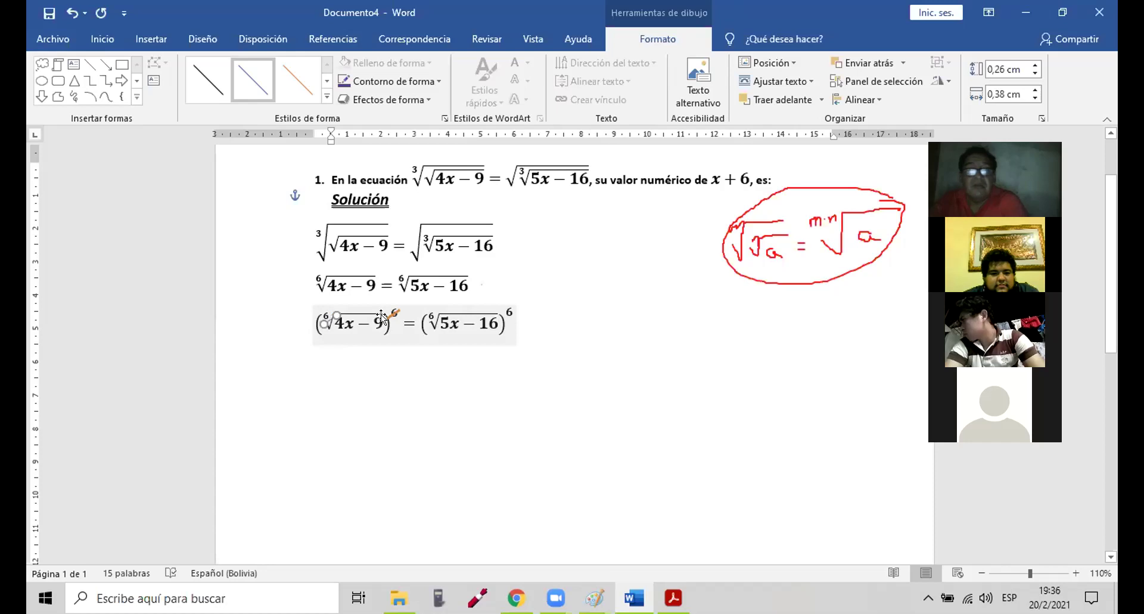
- Place copies of the orange strike across the left root index, right exponent and right root index 6
{"action": "left_click", "coordinate": [393, 315]}
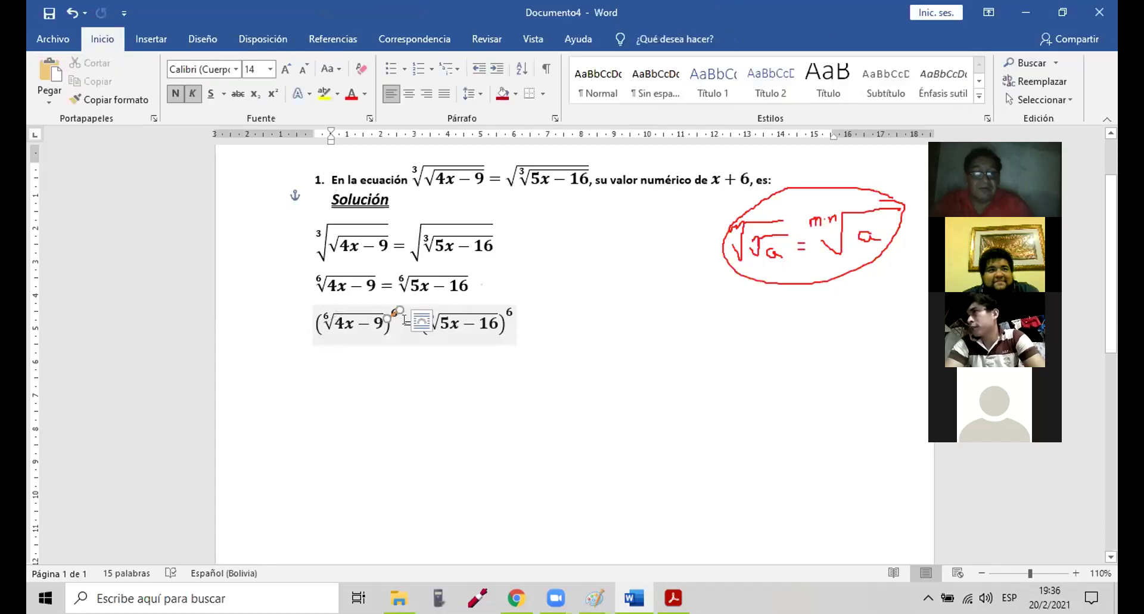
{"action": "key", "text": "ctrl+v"}
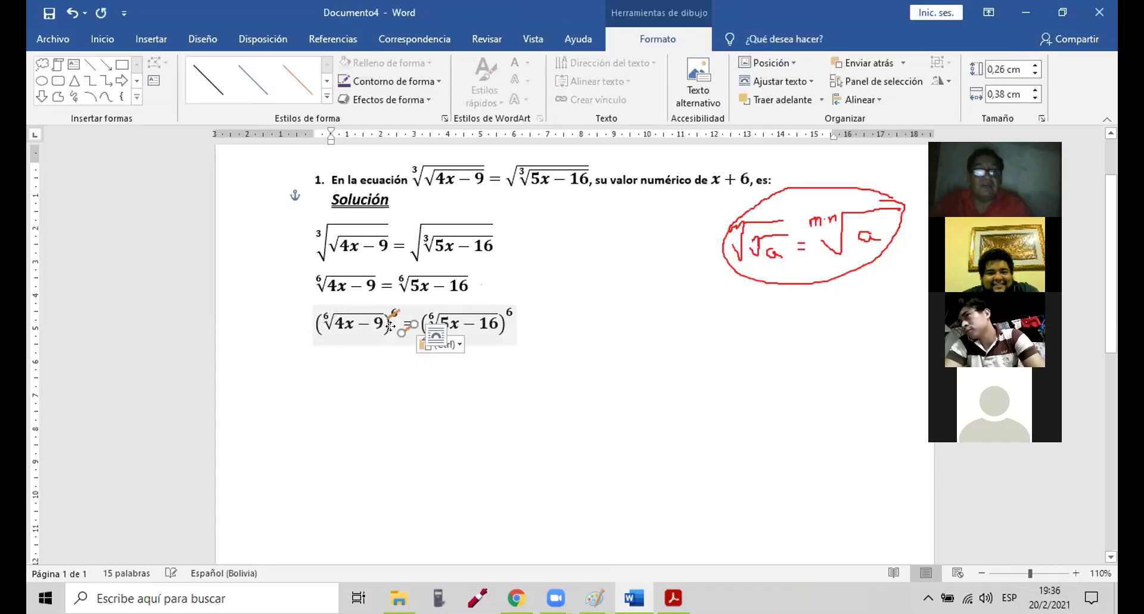
{"action": "left_click_drag", "start_coordinate": [390, 327], "coordinate": [316, 318]}
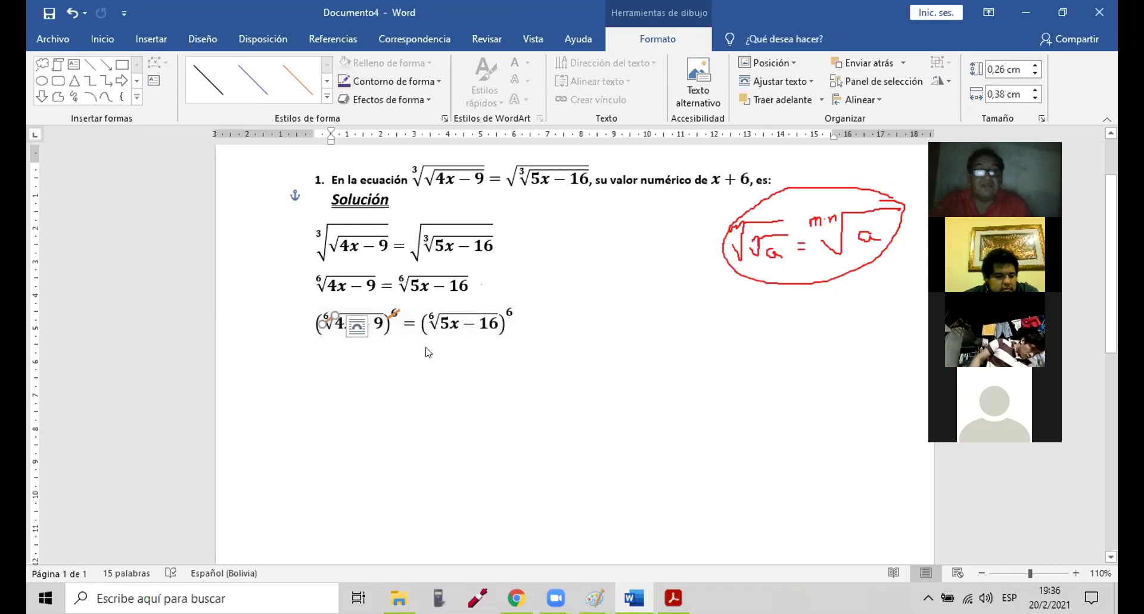
{"action": "key", "text": "ctrl+v"}
{"action": "left_click", "coordinate": [365, 340]}
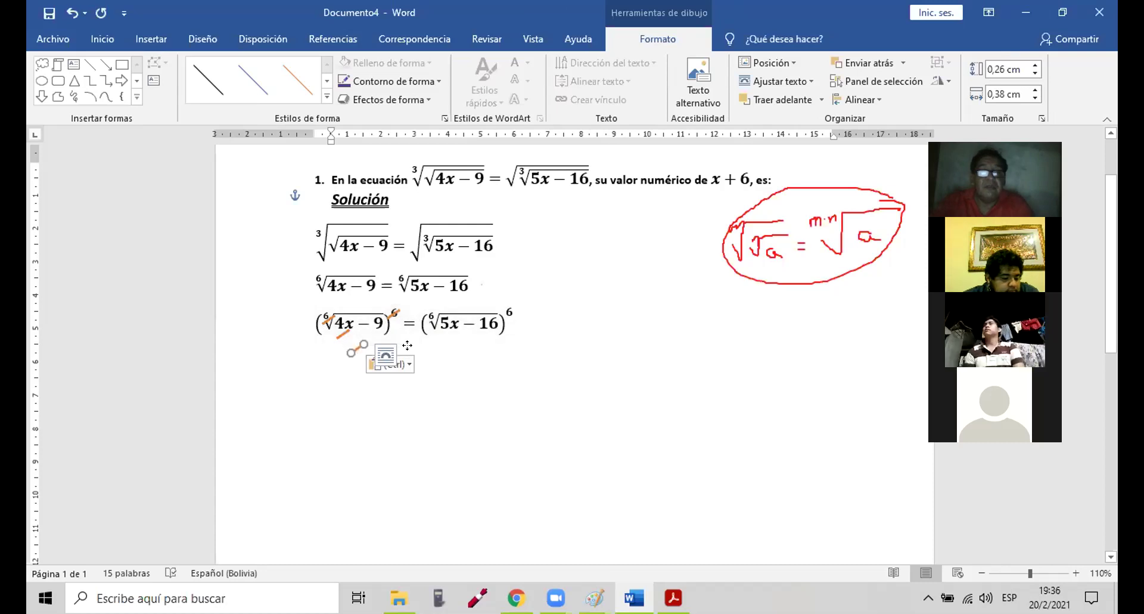
{"action": "left_click_drag", "start_coordinate": [500, 312], "coordinate": [507, 311]}
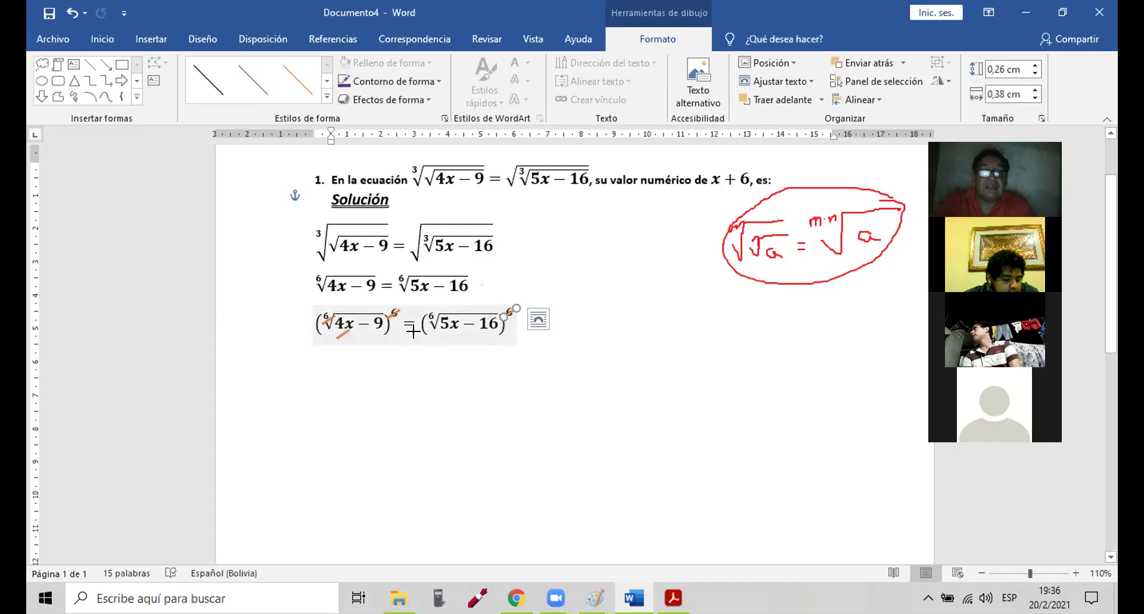
{"action": "left_click_drag", "start_coordinate": [438, 318], "coordinate": [424, 327]}
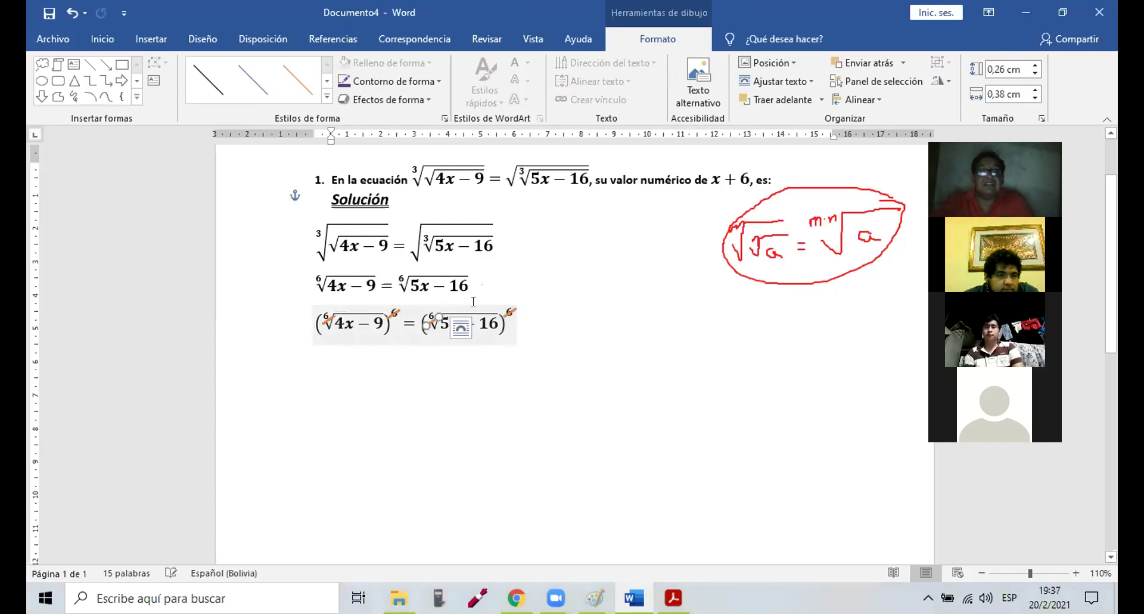
{"action": "left_click", "coordinate": [331, 365]}
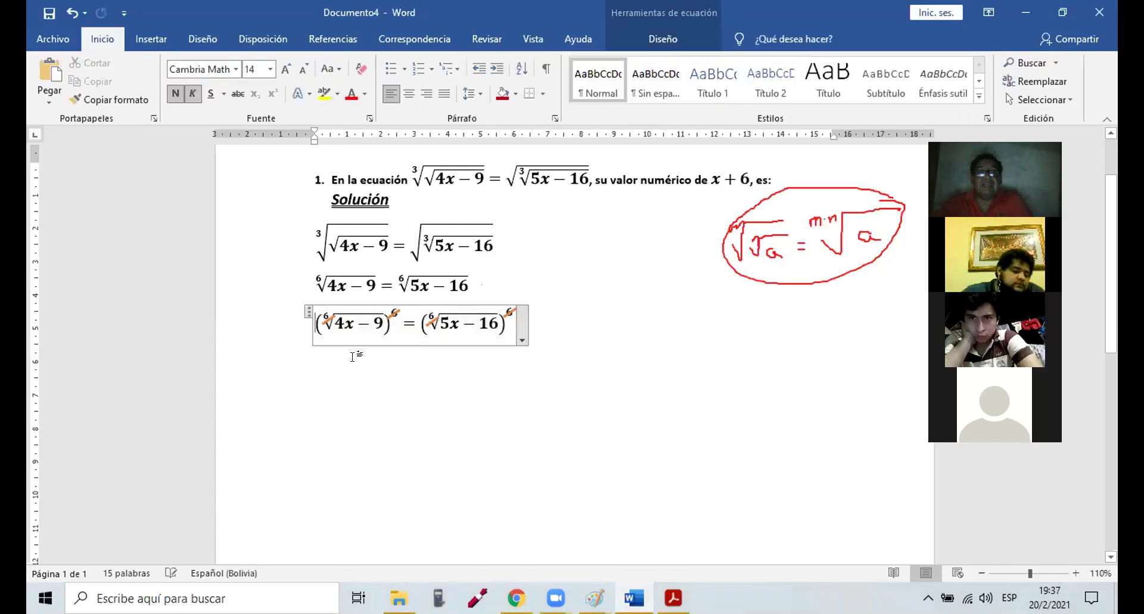
{"action": "left_click", "coordinate": [554, 324]}
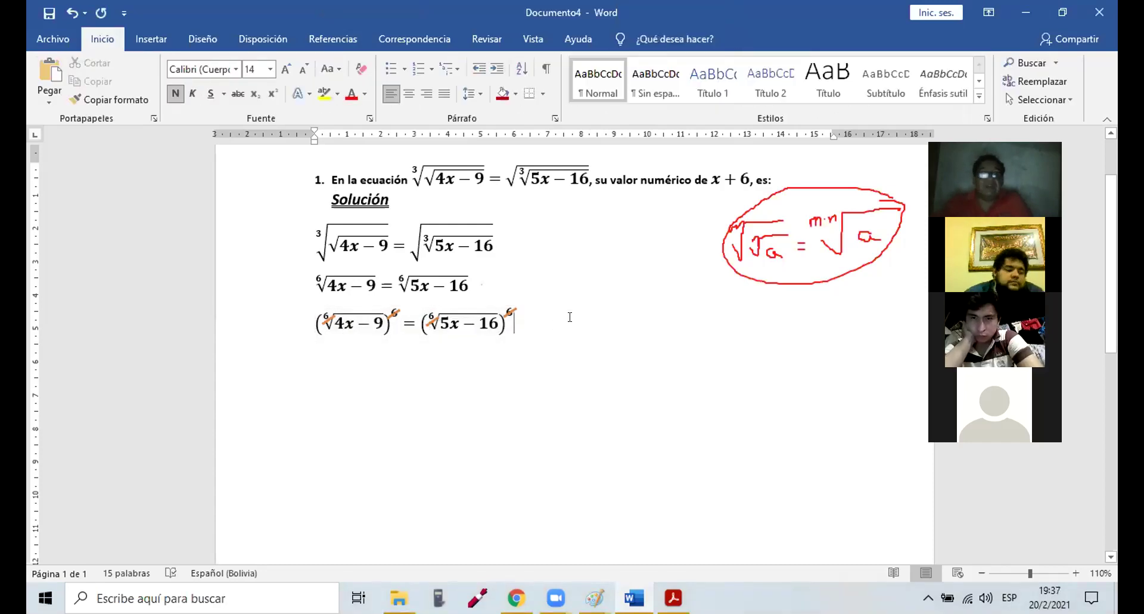
- Add an empty line below the crossed-out equation and reselect that equation for editing
{"action": "key", "text": "Return"}
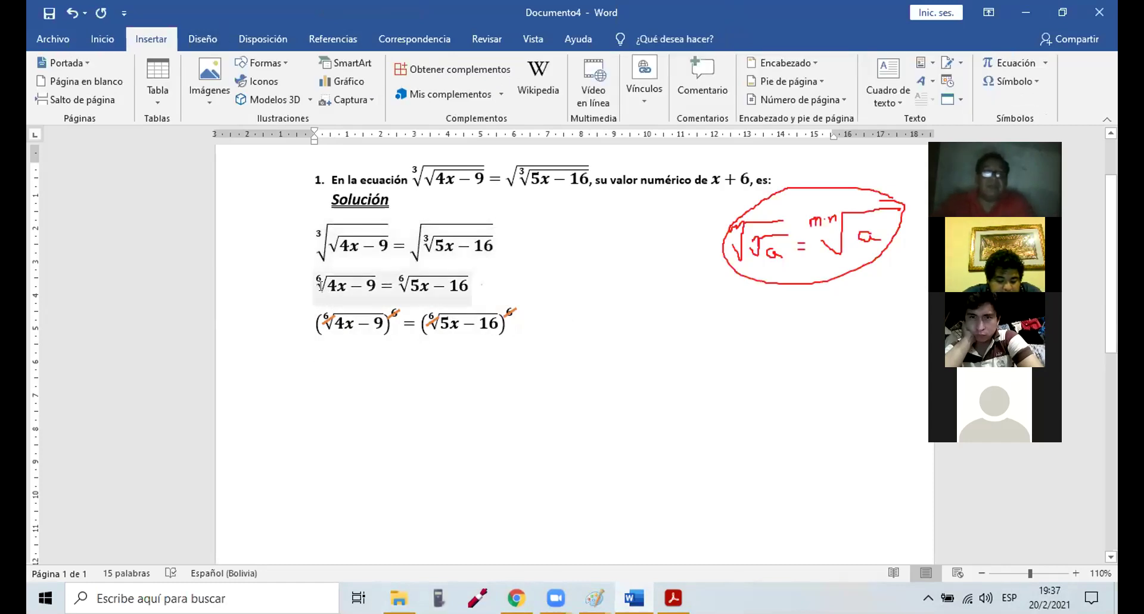
{"action": "left_click", "coordinate": [343, 320]}
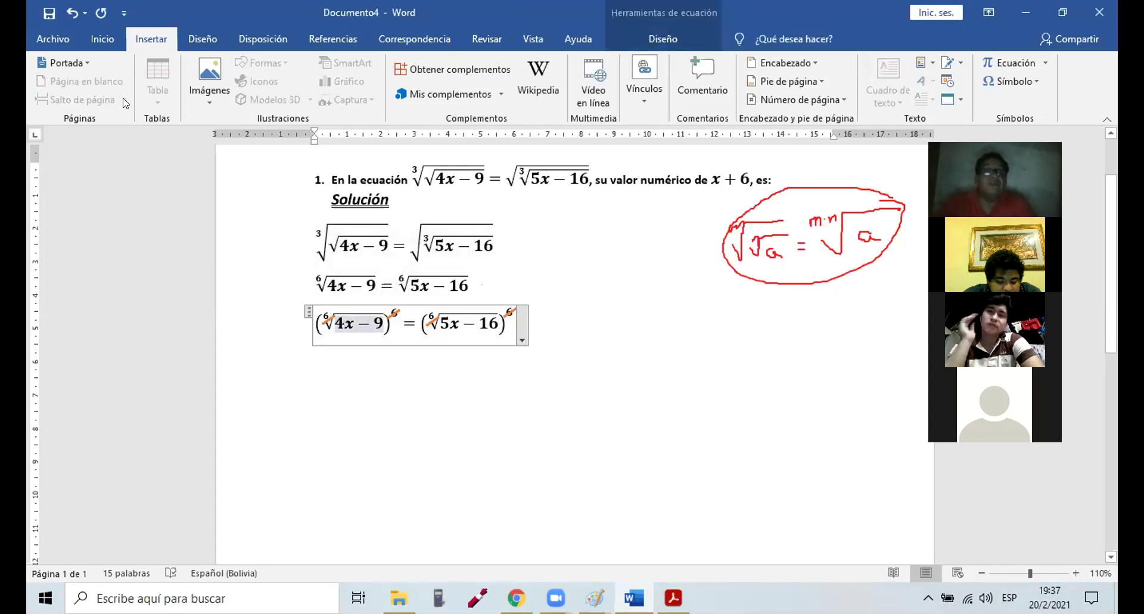
{"action": "left_click", "coordinate": [105, 39]}
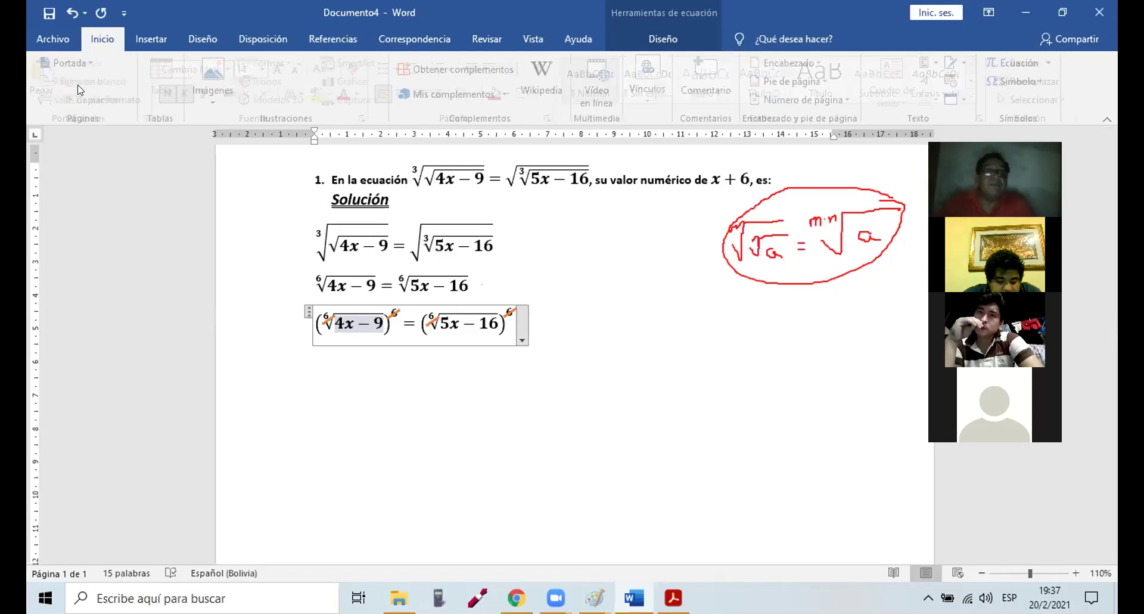
- Copy 4x − 9 from the equation and complete the new line 4x − 9 = 5x − 16
{"action": "left_click_drag", "start_coordinate": [342, 322], "coordinate": [369, 320]}
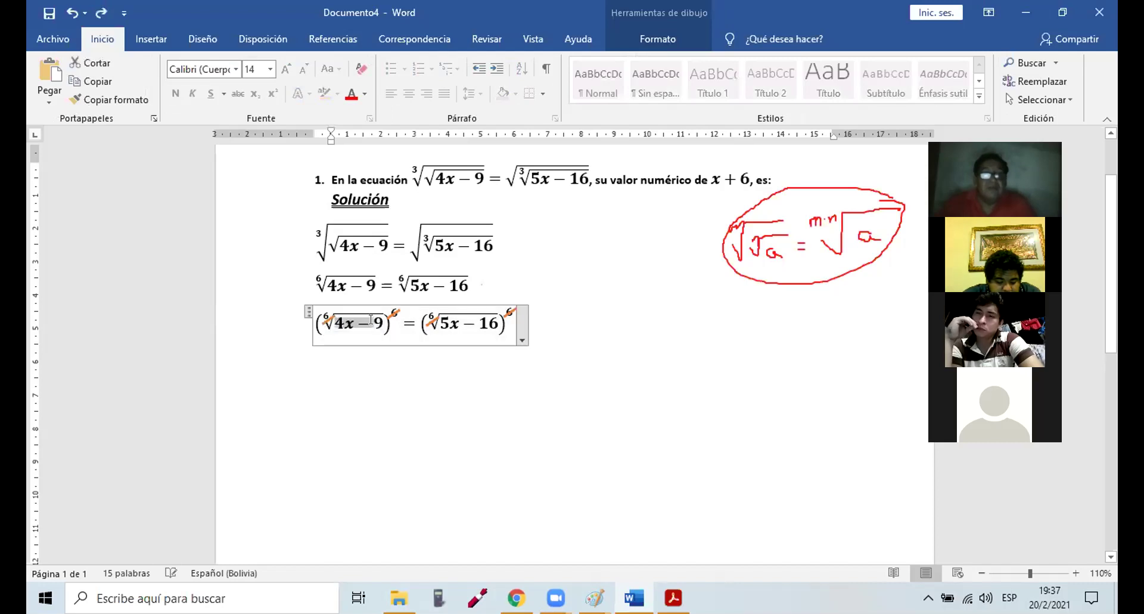
{"action": "left_click", "coordinate": [103, 81]}
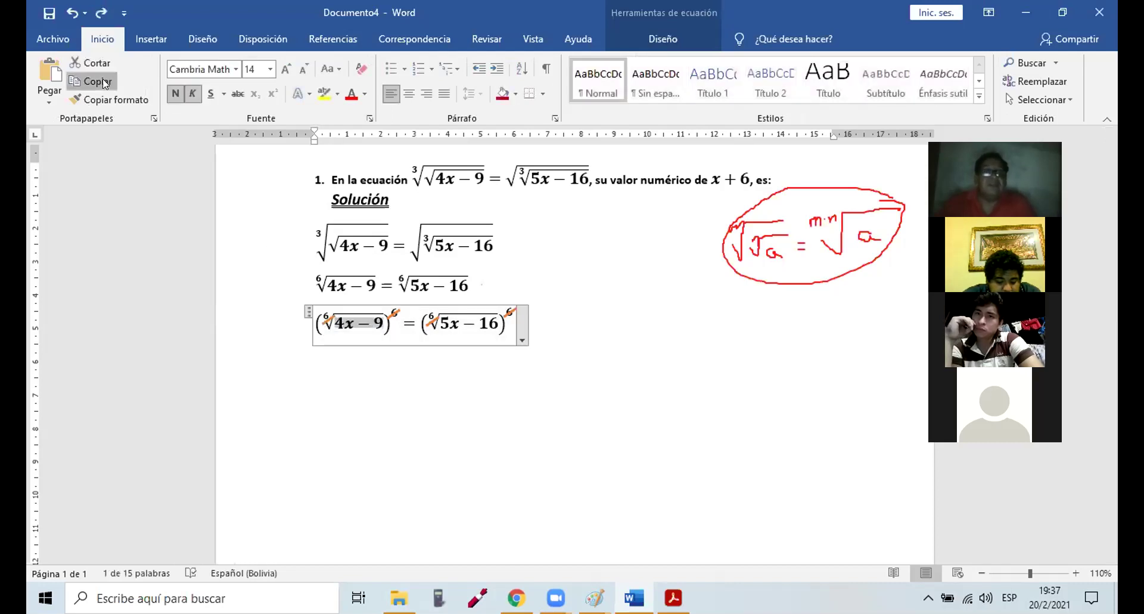
{"action": "left_click", "coordinate": [342, 365]}
{"action": "type", "text": "4x − 9"}
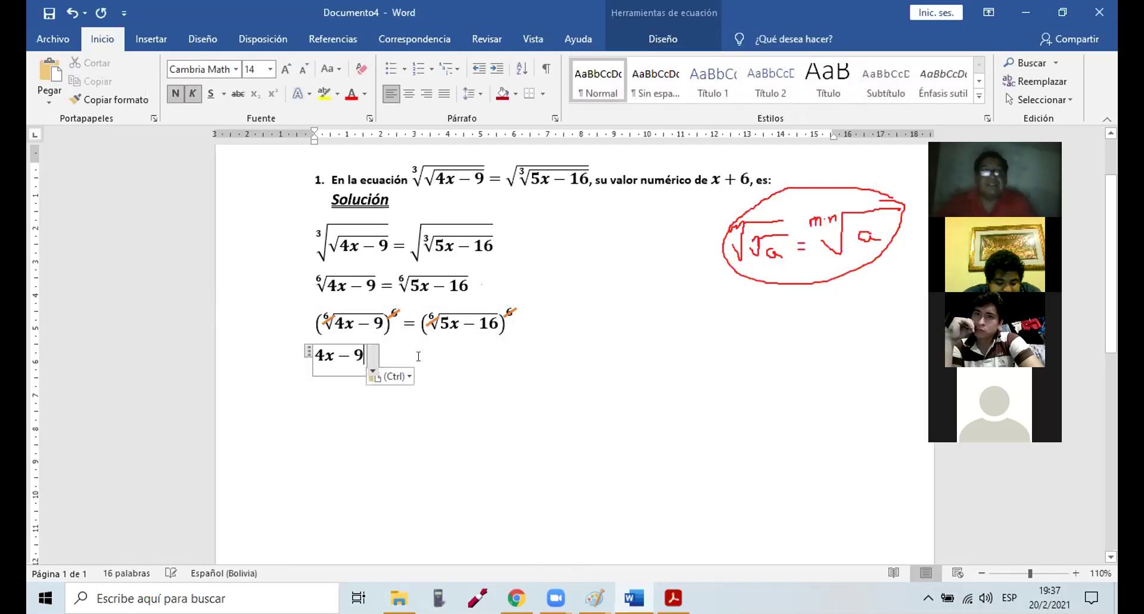
{"action": "type", "text": "="}
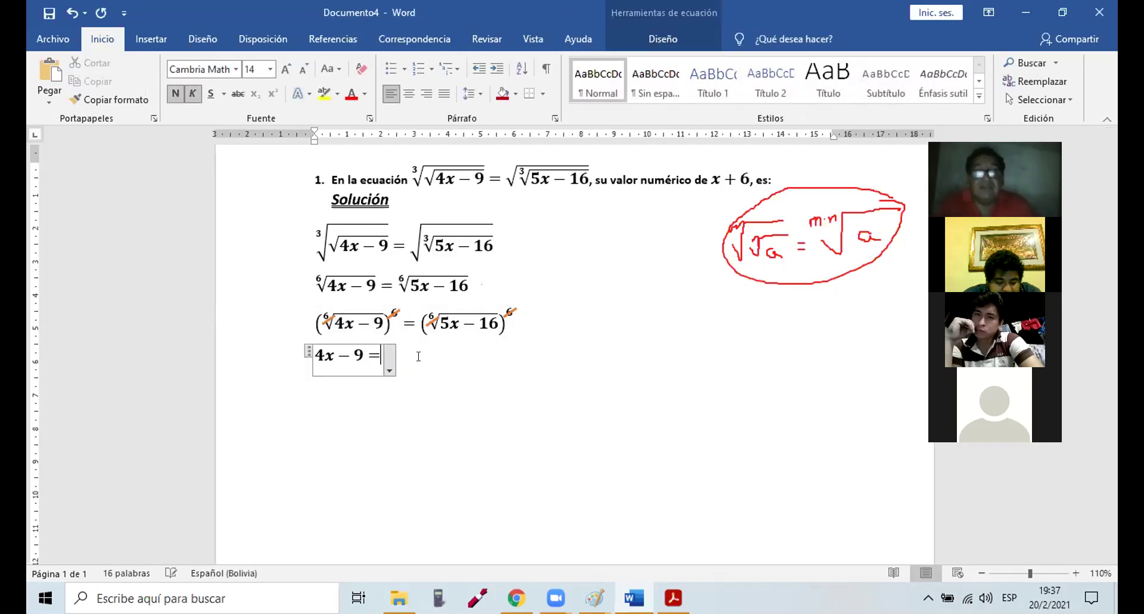
{"action": "type", "text": "5"}
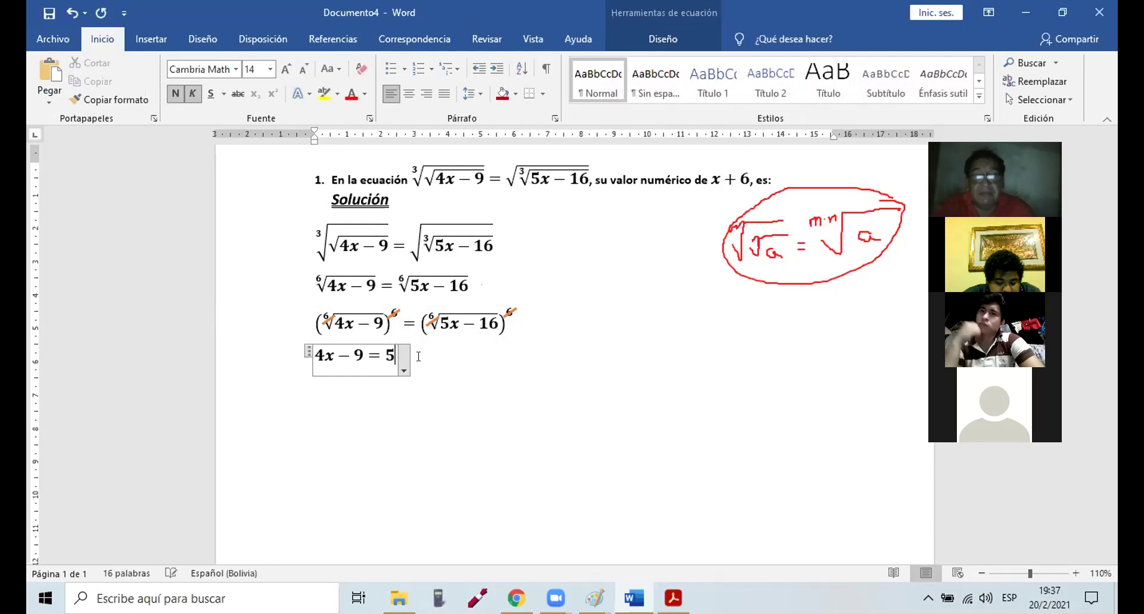
{"action": "type", "text": "x-"}
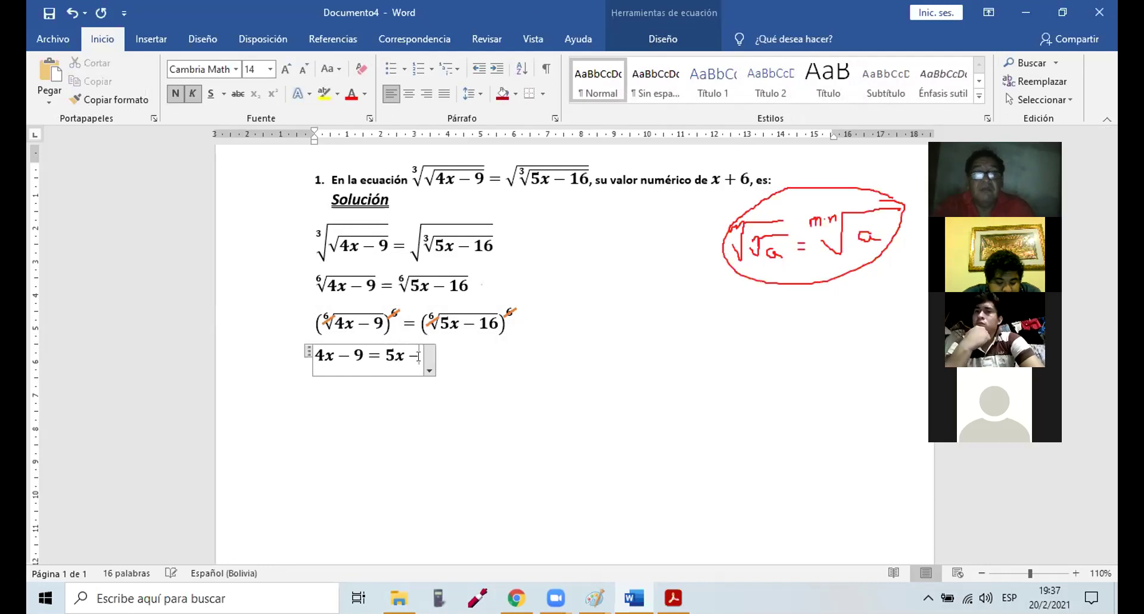
{"action": "type", "text": "16"}
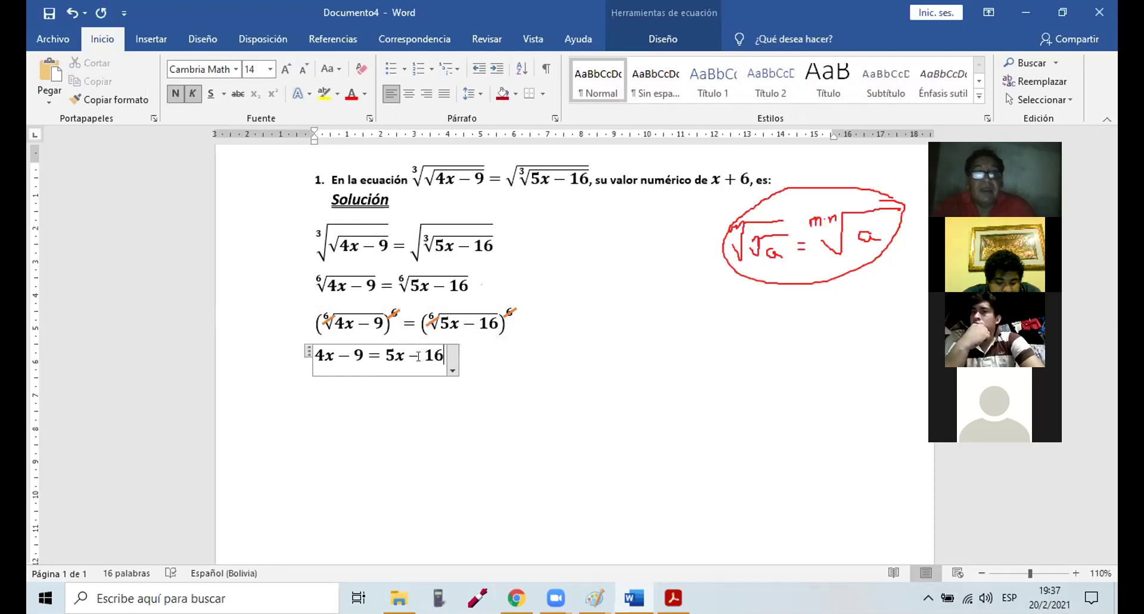
{"action": "key", "text": "Return"}
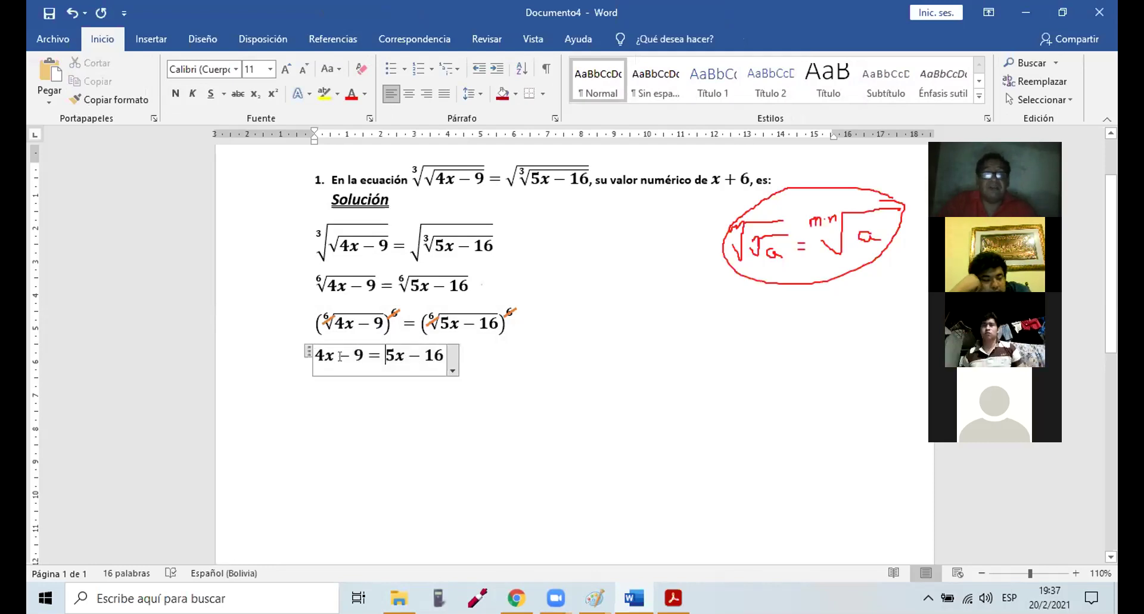
- Duplicate the 4x − 9 = 5x − 16 equation on the line below
{"action": "left_click", "coordinate": [308, 351]}
{"action": "left_click", "coordinate": [308, 351]}
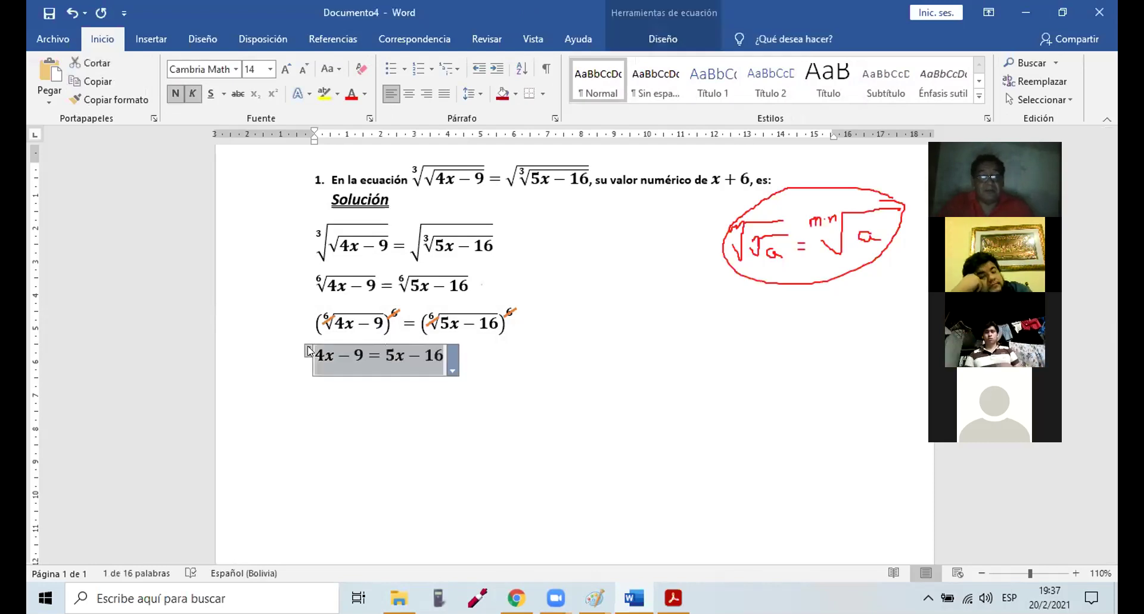
{"action": "key", "text": "ctrl+c"}
{"action": "left_click", "coordinate": [312, 393]}
{"action": "key", "text": "ctrl+v"}
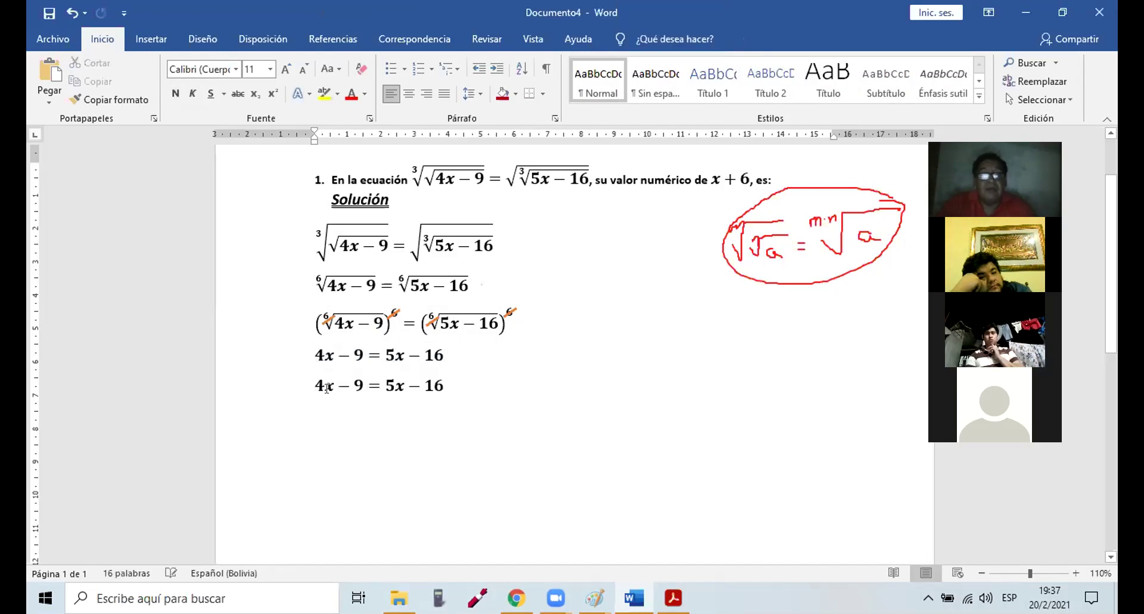
- Move 4x from the left side to the right as −4x after 5x
{"action": "left_click", "coordinate": [332, 388]}
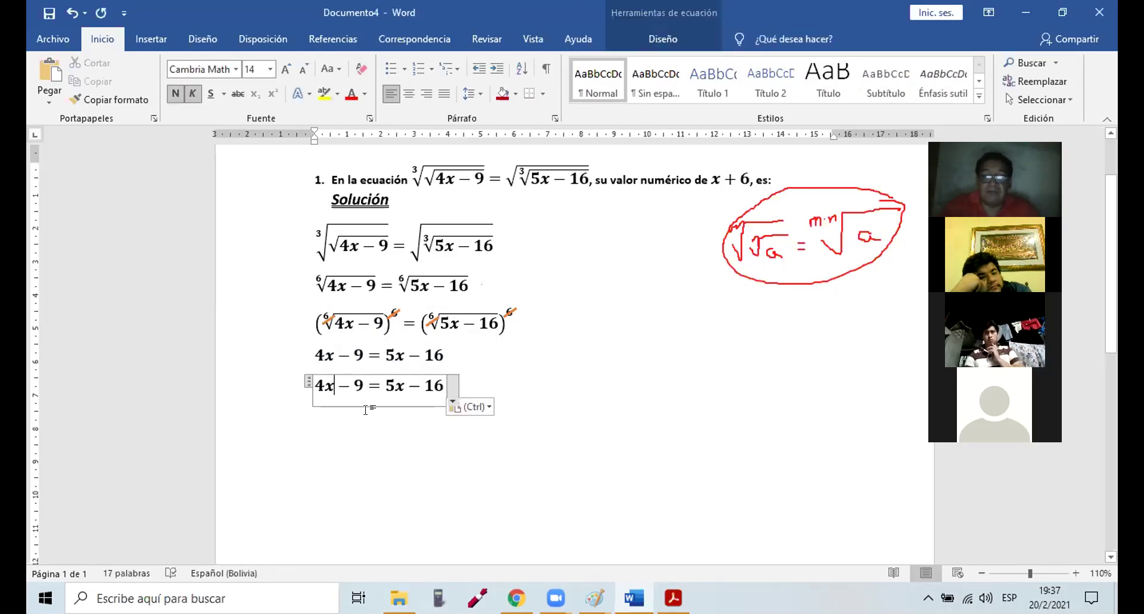
{"action": "key", "text": "BackSpace"}
{"action": "key", "text": "BackSpace"}
{"action": "key", "text": "Right"}
{"action": "key", "text": "Right"}
{"action": "key", "text": "Right"}
{"action": "key", "text": "Right"}
{"action": "key", "text": "Right"}
{"action": "key", "text": "Right"}
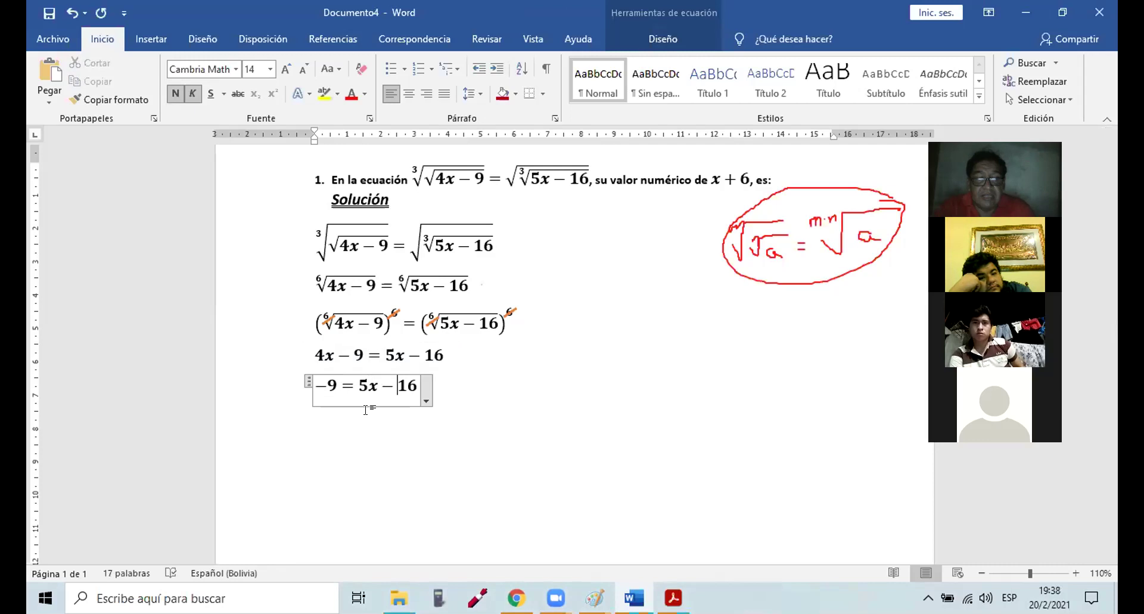
{"action": "key", "text": "Left"}
{"action": "type", "text": "-"}
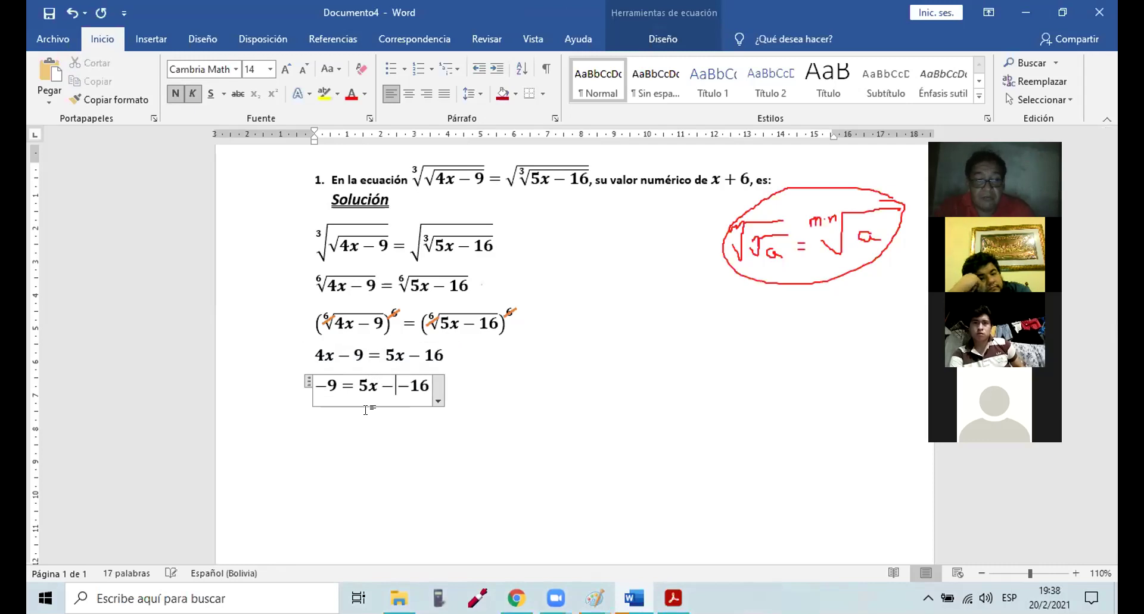
{"action": "type", "text": "4x"}
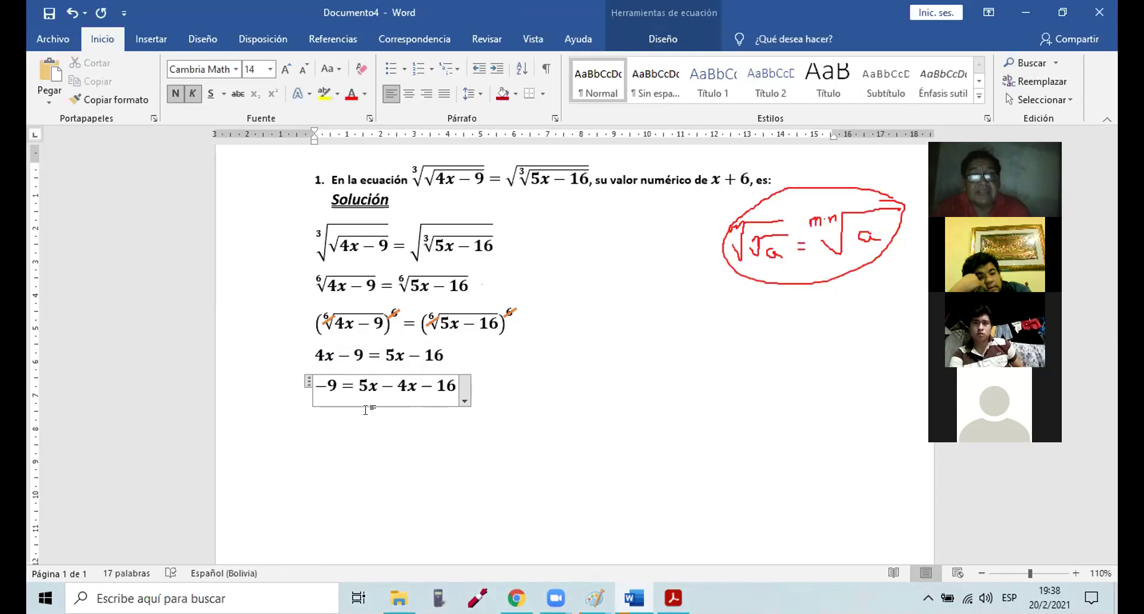
- Move −16 to the left as +16, giving −9 + 16 = 5x − 4x, and paste another copy below
{"action": "key", "text": "shift+Right"}
{"action": "key", "text": "shift+Right"}
{"action": "key", "text": "shift+Right"}
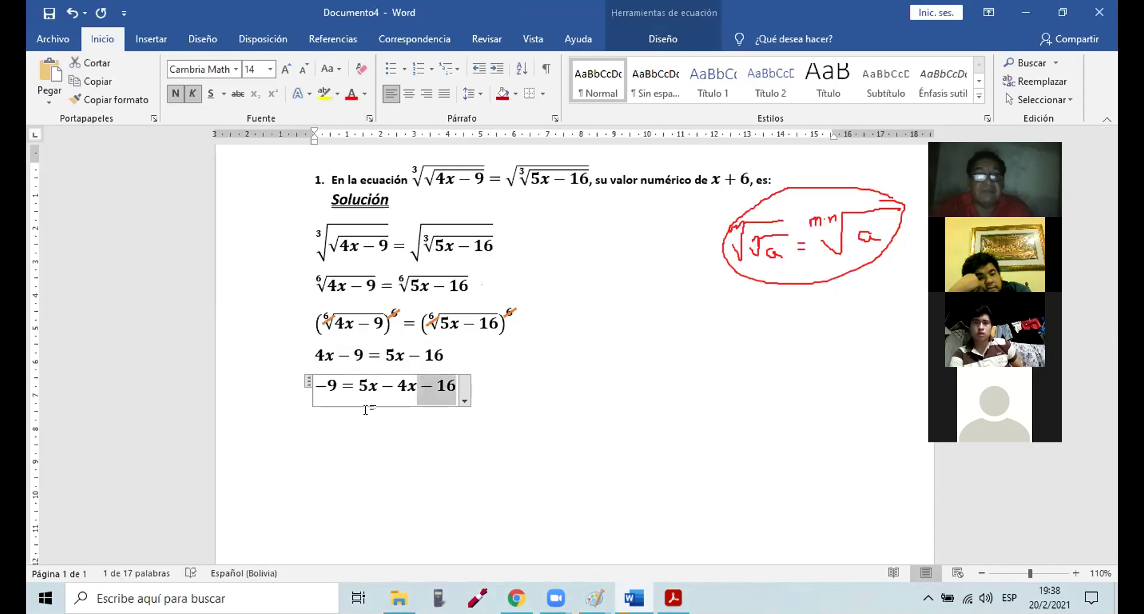
{"action": "key", "text": "Delete"}
{"action": "key", "text": "Left"}
{"action": "key", "text": "Left"}
{"action": "key", "text": "Left"}
{"action": "key", "text": "Left"}
{"action": "key", "text": "Left"}
{"action": "key", "text": "Left"}
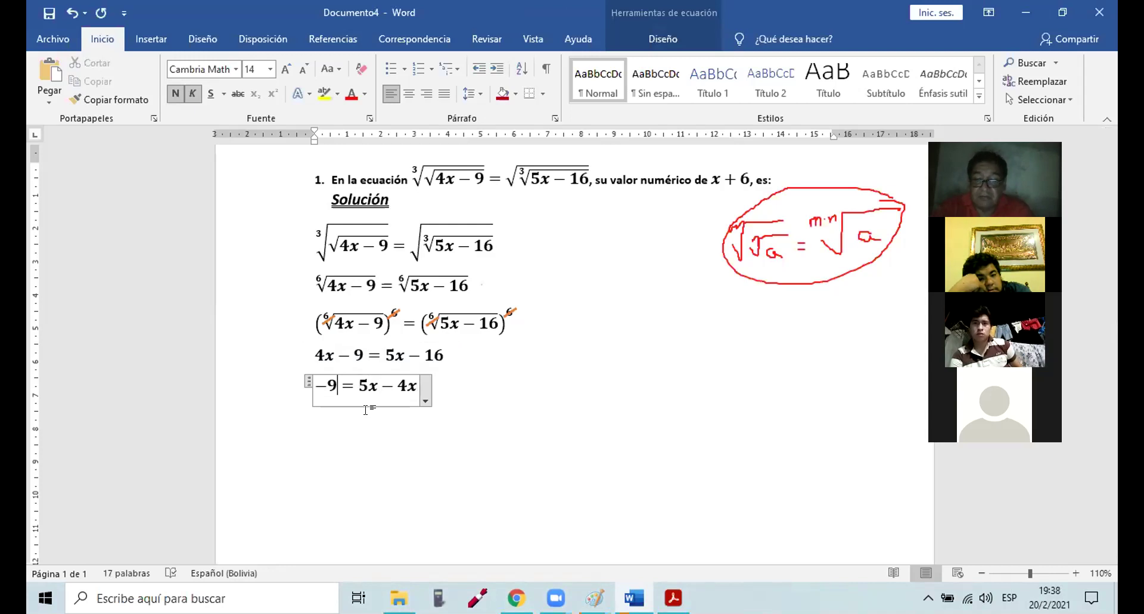
{"action": "type", "text": "+ 1"}
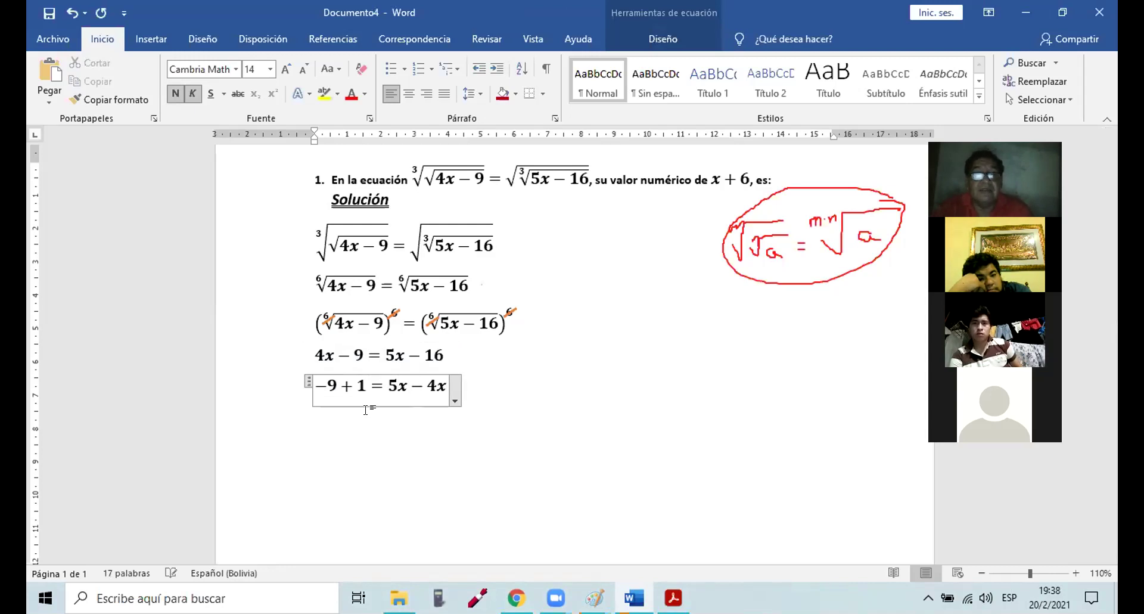
{"action": "type", "text": "6"}
{"action": "key", "text": "Right"}
{"action": "key", "text": "Right"}
{"action": "key", "text": "Right"}
{"action": "key", "text": "Right"}
{"action": "key", "text": "Right"}
{"action": "key", "text": "Right"}
{"action": "key", "text": "Return"}
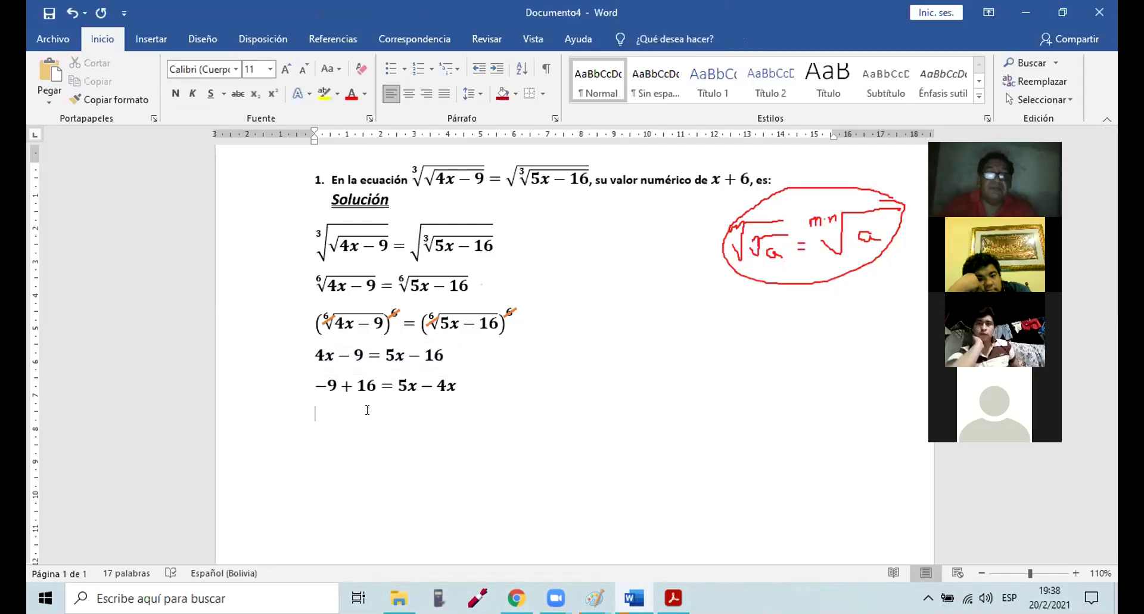
{"action": "key", "text": "ctrl+v"}
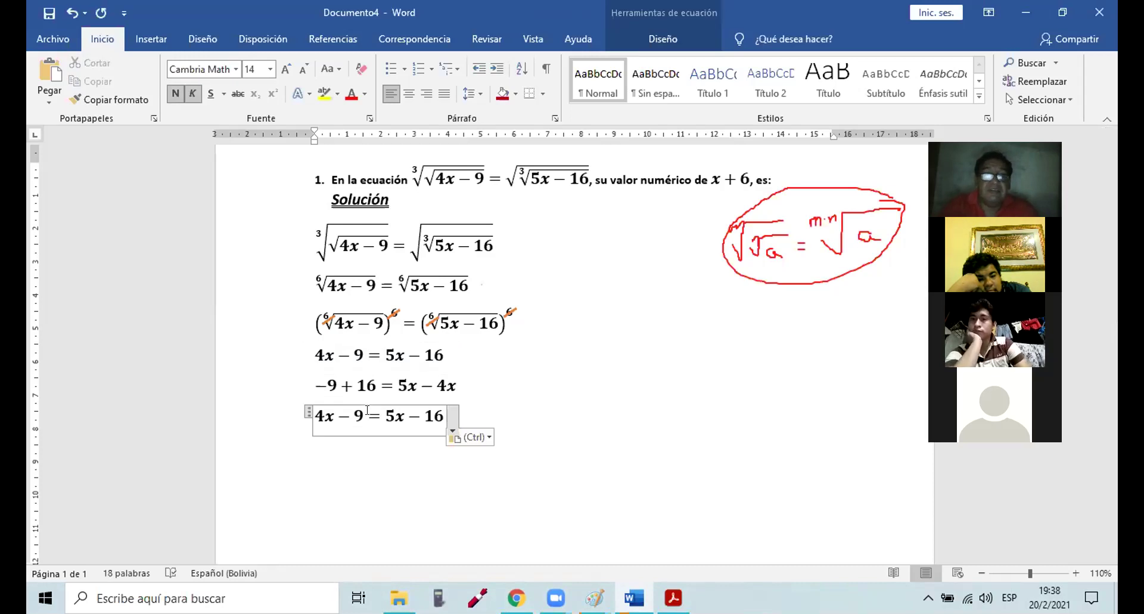
- Edit the pasted line into 7 = x and start a new line below it
{"action": "key", "text": "BackSpace"}
{"action": "key", "text": "BackSpace"}
{"action": "key", "text": "BackSpace"}
{"action": "key", "text": "BackSpace"}
{"action": "key", "text": "BackSpace"}
{"action": "type", "text": "x"}
{"action": "key", "text": "Left"}
{"action": "key", "text": "Left"}
{"action": "key", "text": "Left"}
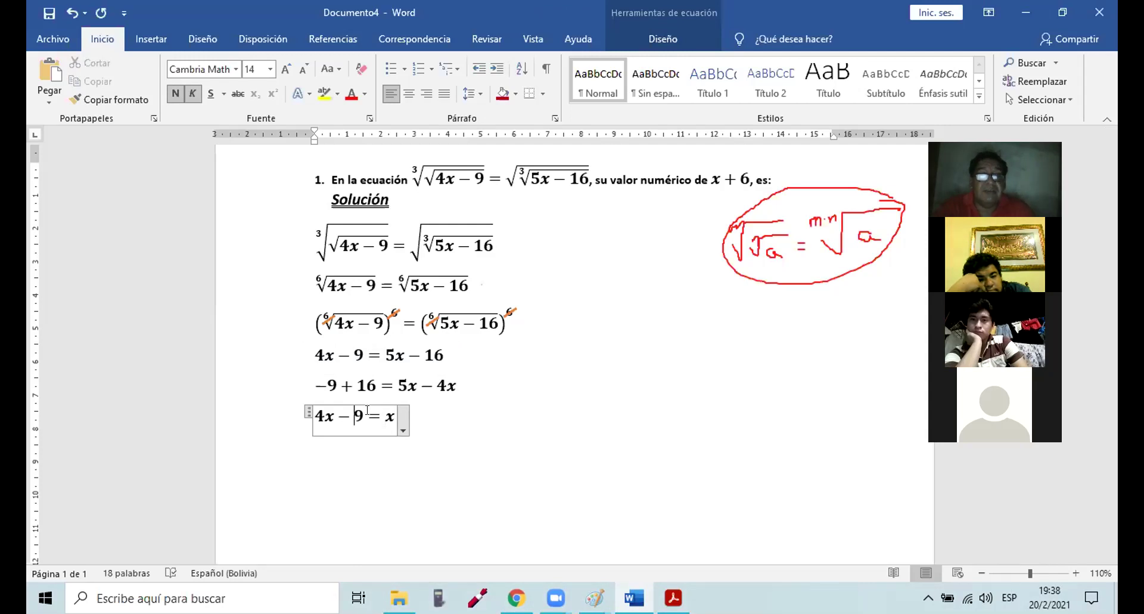
{"action": "key", "text": "Delete"}
{"action": "key", "text": "BackSpace"}
{"action": "key", "text": "BackSpace"}
{"action": "key", "text": "BackSpace"}
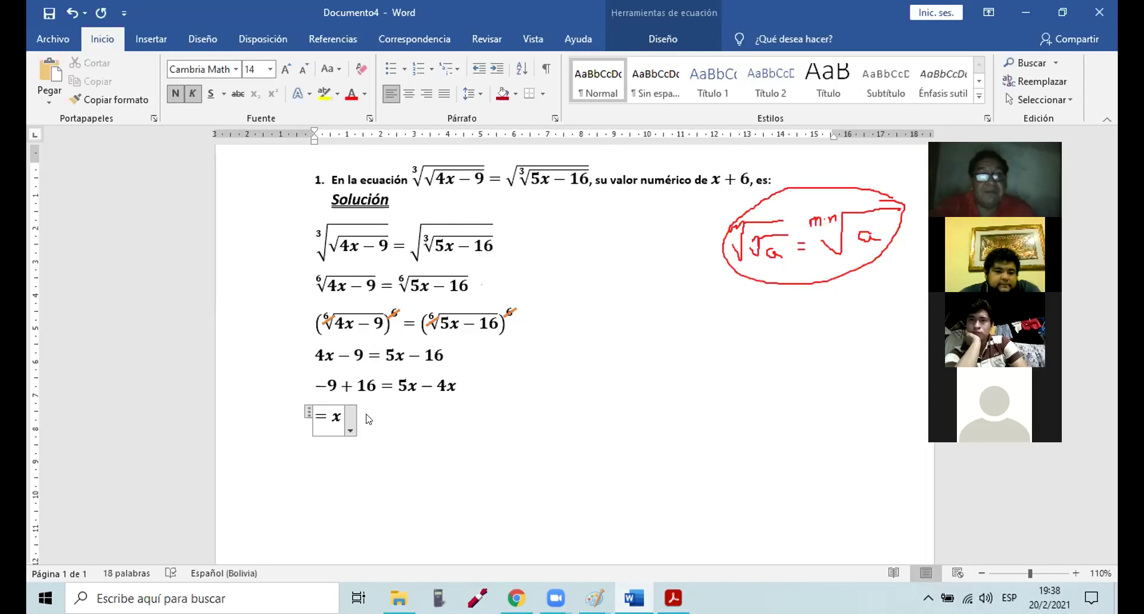
{"action": "type", "text": "7"}
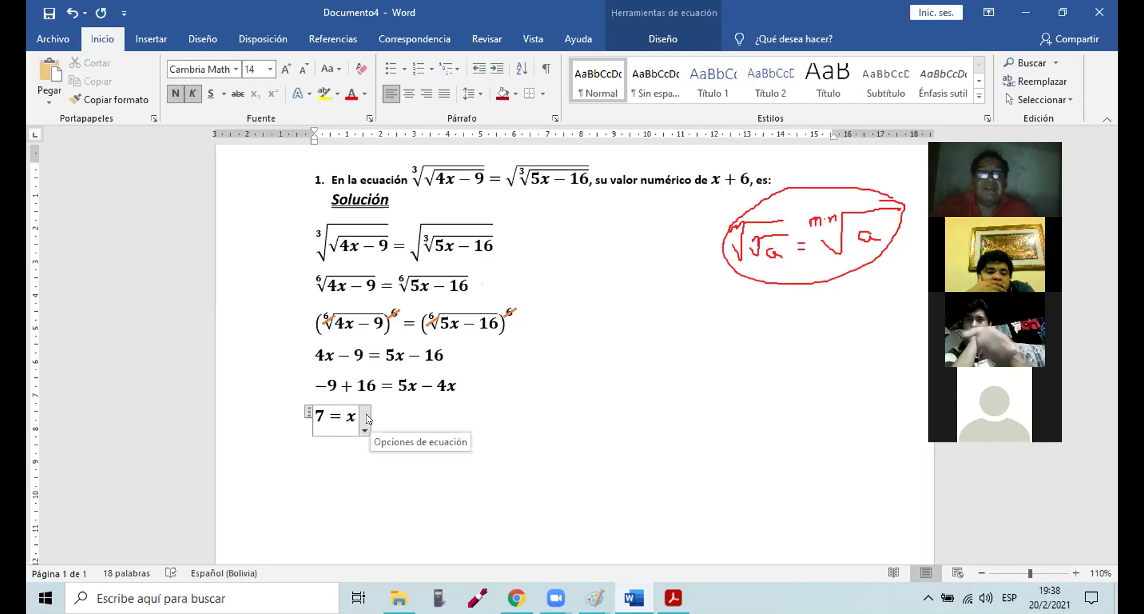
{"action": "left_click", "coordinate": [367, 410]}
{"action": "key", "text": "Return"}
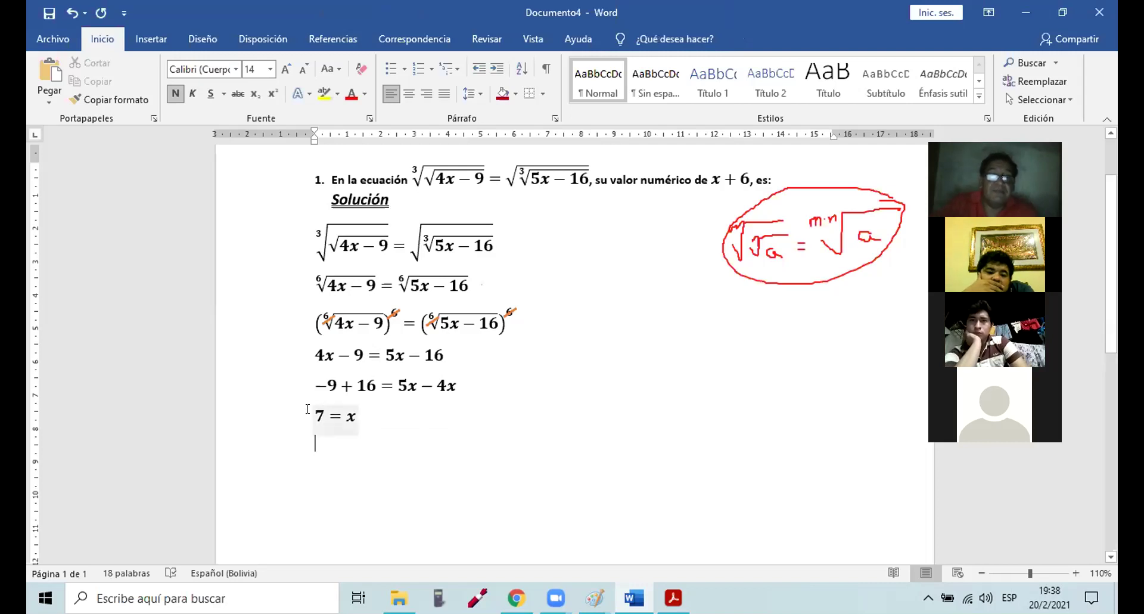
- Duplicate the 7 = x equation onto the line below
{"action": "left_click", "coordinate": [338, 410]}
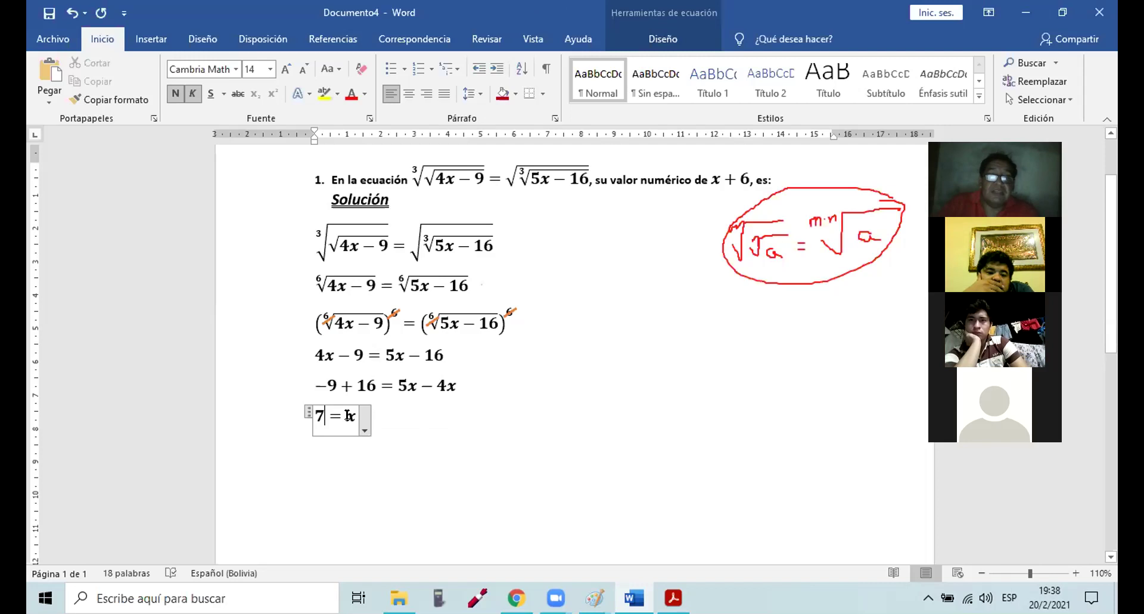
{"action": "triple_click", "coordinate": [348, 415]}
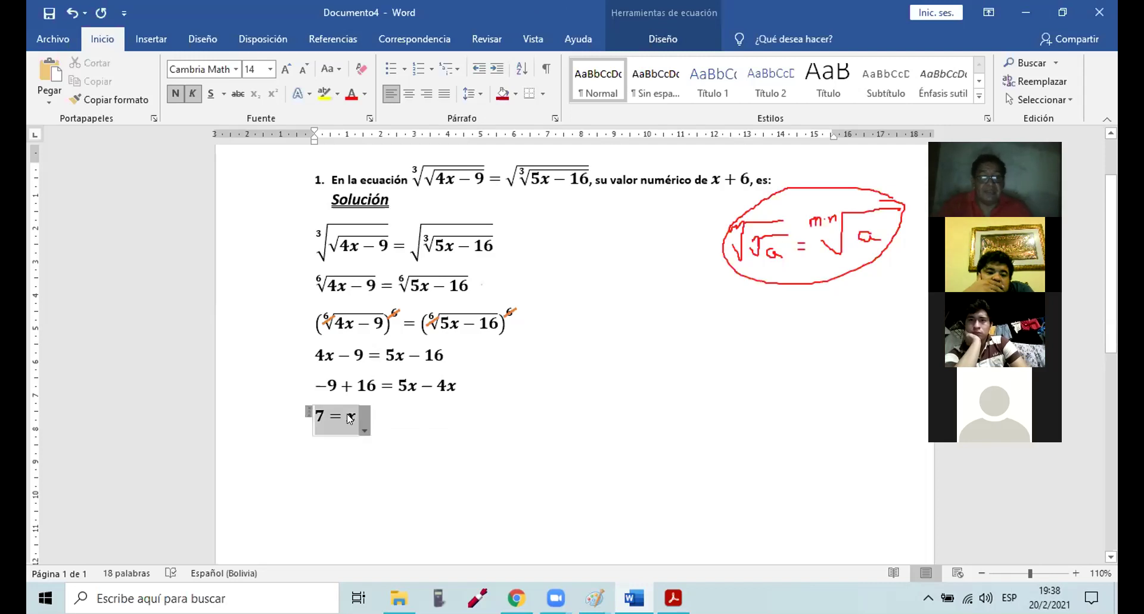
{"action": "left_click", "coordinate": [338, 445]}
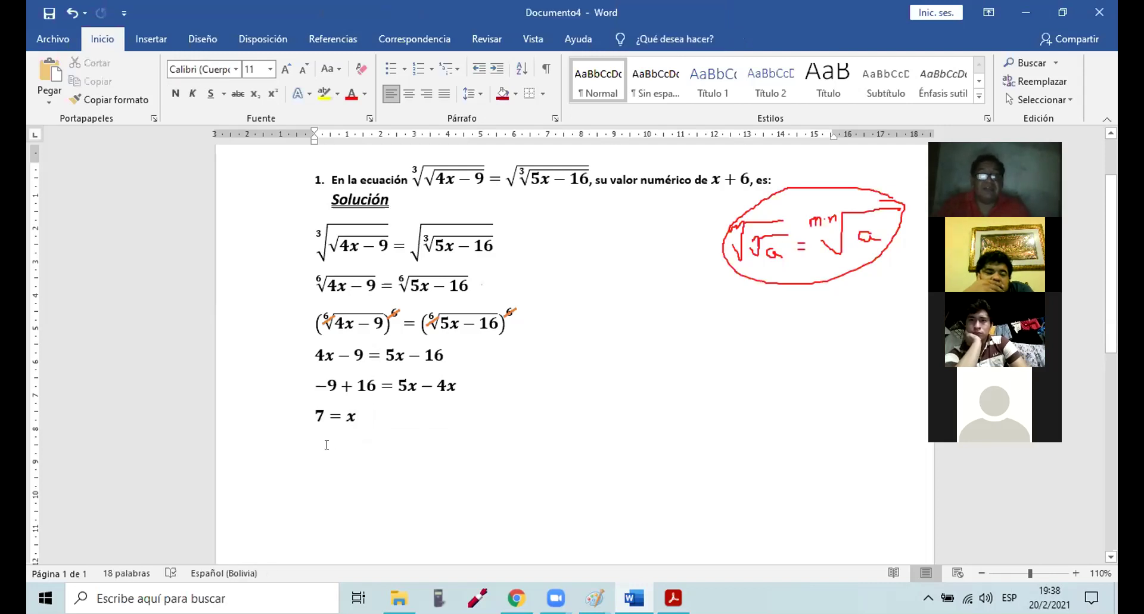
{"action": "key", "text": "ctrl+v"}
- Rewrite the copy as x = 7 and select the whole equation
{"action": "left_click", "coordinate": [353, 444]}
{"action": "key", "text": "Home"}
{"action": "key", "text": "Delete"}
{"action": "type", "text": "x"}
{"action": "key", "text": "End"}
{"action": "key", "text": "BackSpace"}
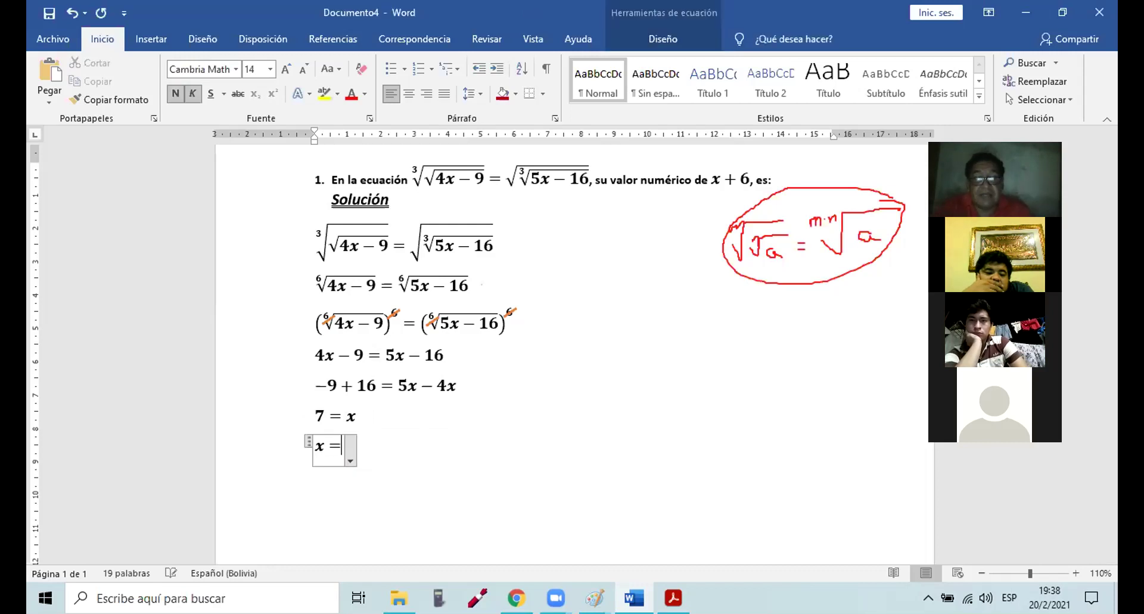
{"action": "type", "text": "7"}
{"action": "key", "text": "Home"}
{"action": "key", "text": "shift+End"}
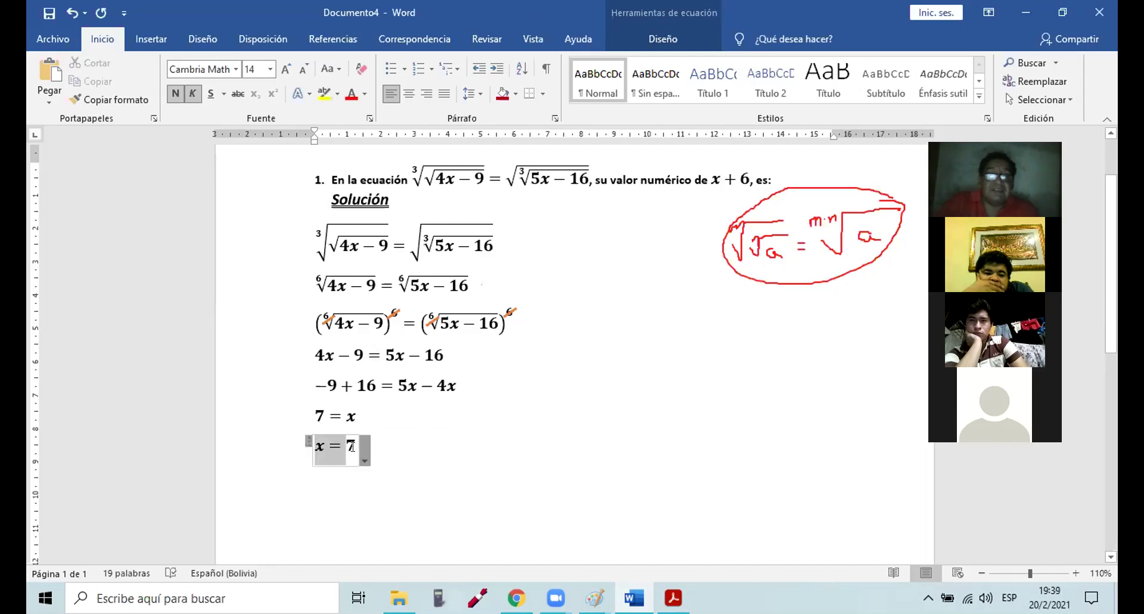
{"action": "key", "text": "shift+Right"}
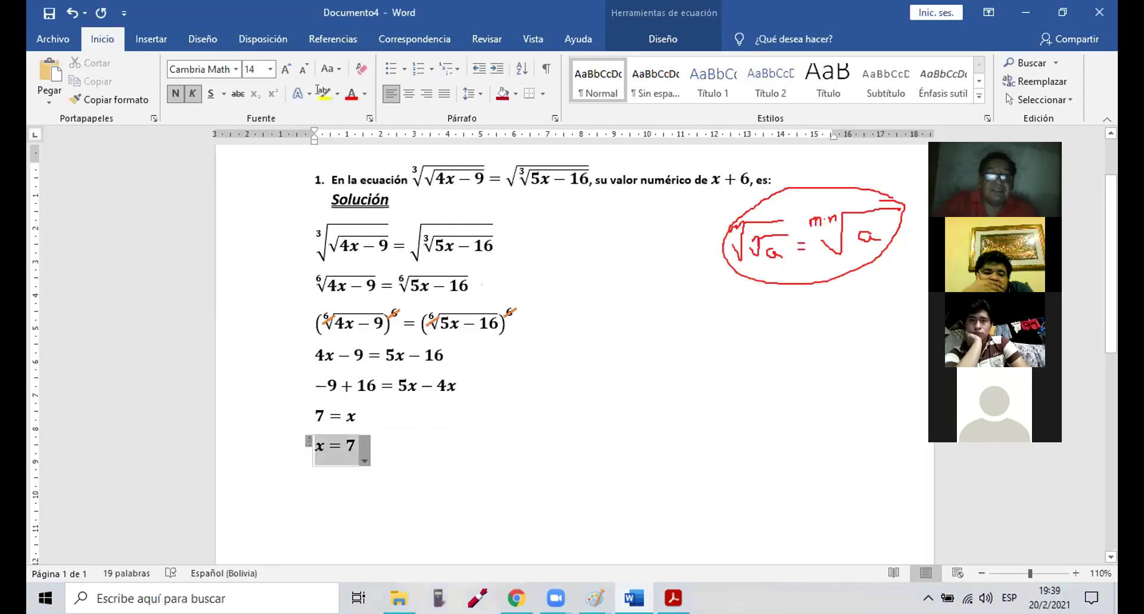
- Apply yellow highlight to x = 7 and wipe the red root-formula drawing with Zoom's eraser
{"action": "left_click", "coordinate": [430, 440]}
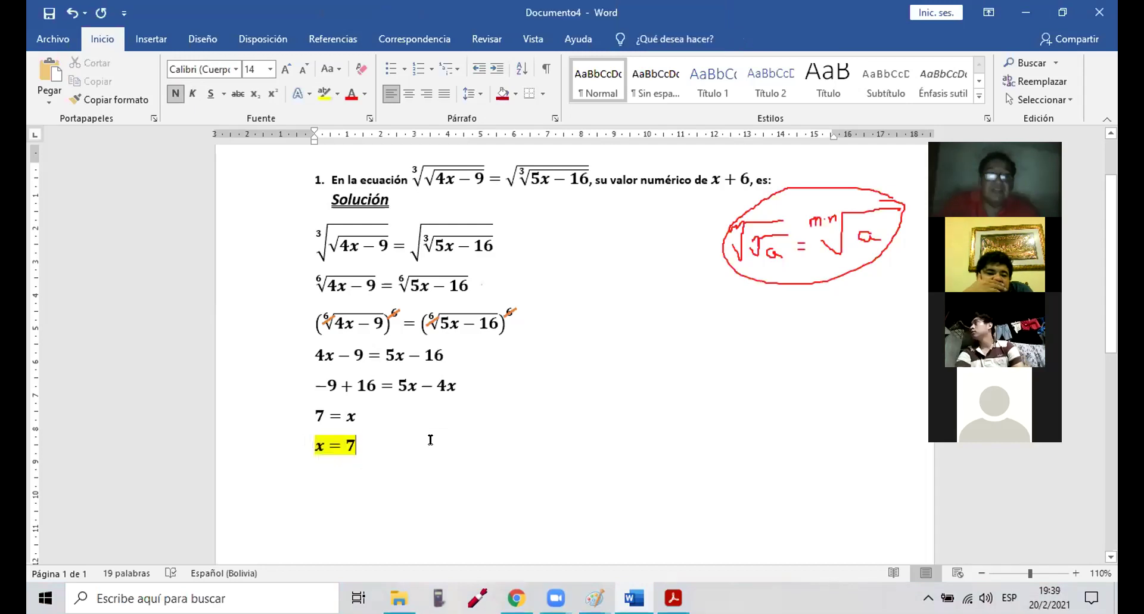
{"action": "left_click", "coordinate": [786, 228]}
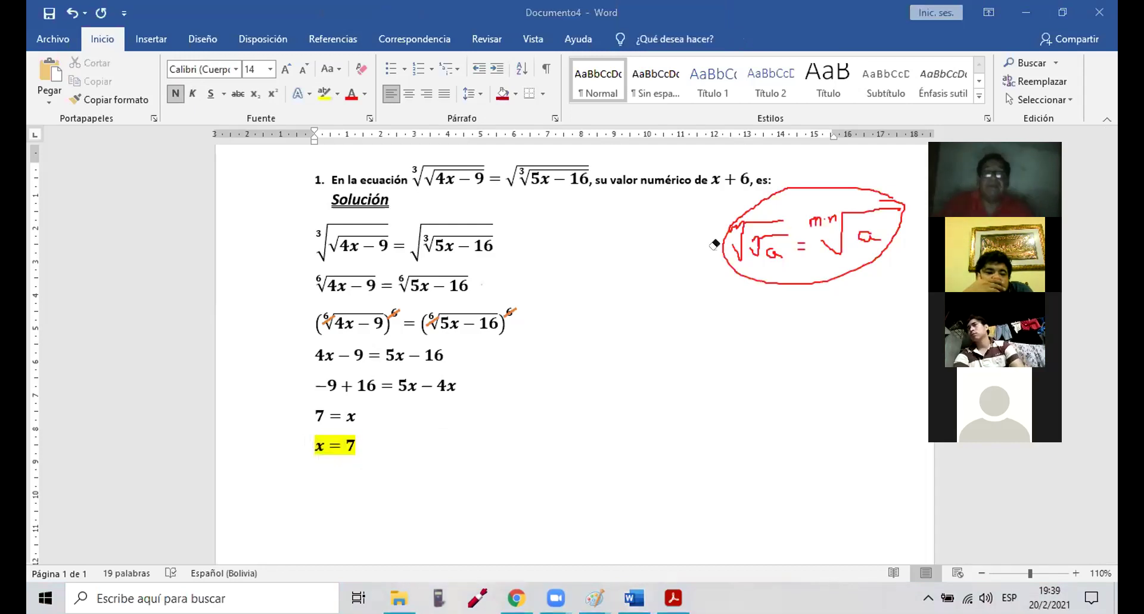
{"action": "mouse_move", "coordinate": [751, 234]}
{"action": "left_mouse_down"}
{"action": "mouse_move", "coordinate": [860, 222]}
{"action": "mouse_move", "coordinate": [587, 431]}
{"action": "left_mouse_up"}
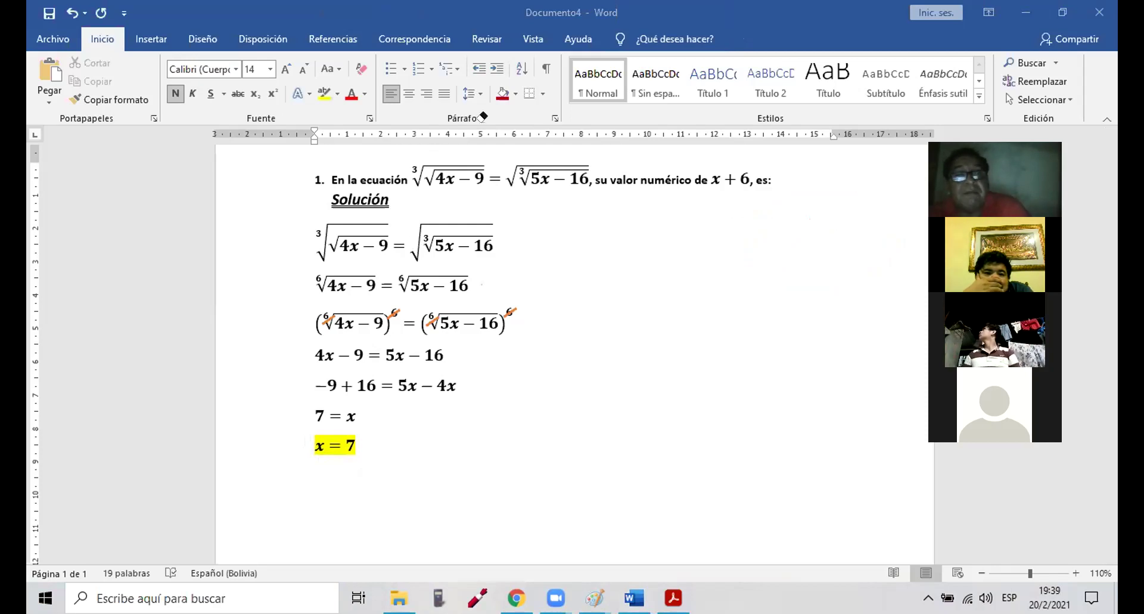
- Go to Word's Archivo view and launch Paint from the Windows search
{"action": "left_click", "coordinate": [53, 39]}
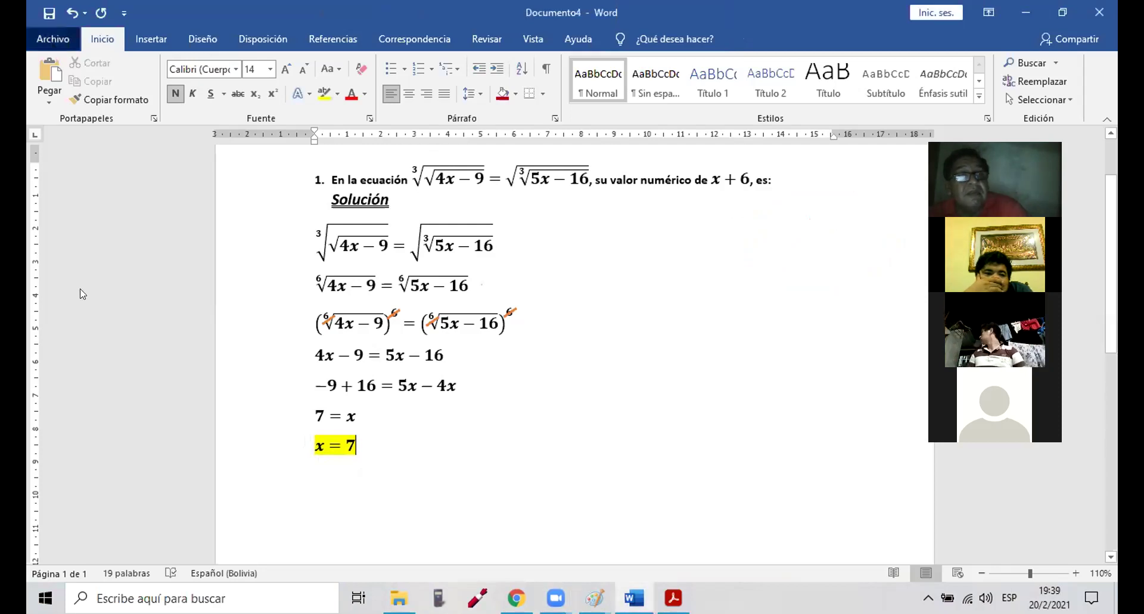
{"action": "left_click", "coordinate": [172, 589]}
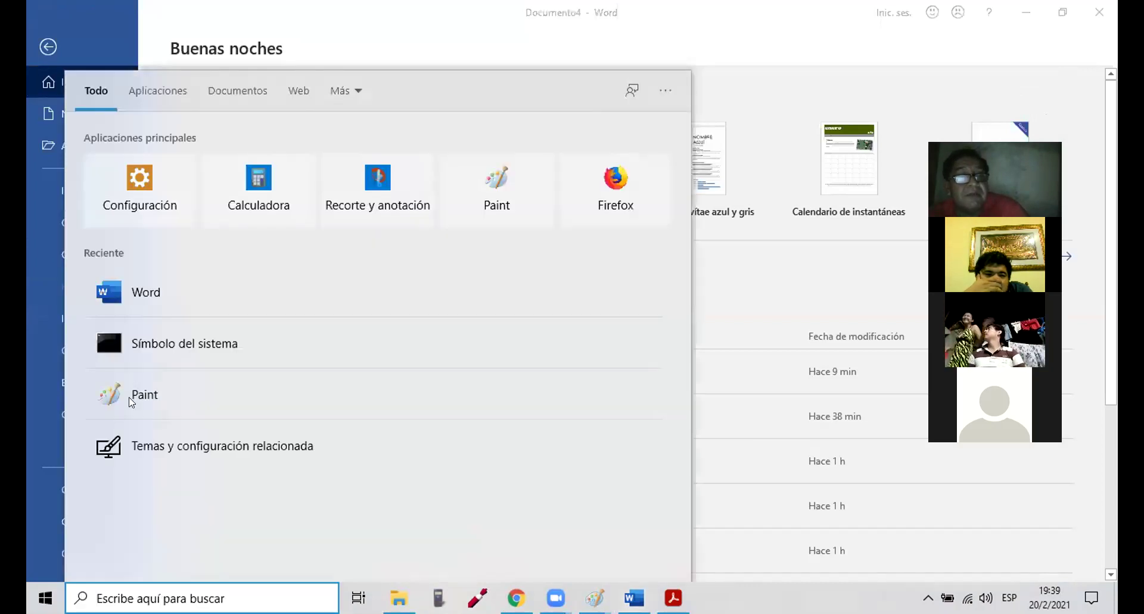
{"action": "left_click", "coordinate": [130, 398]}
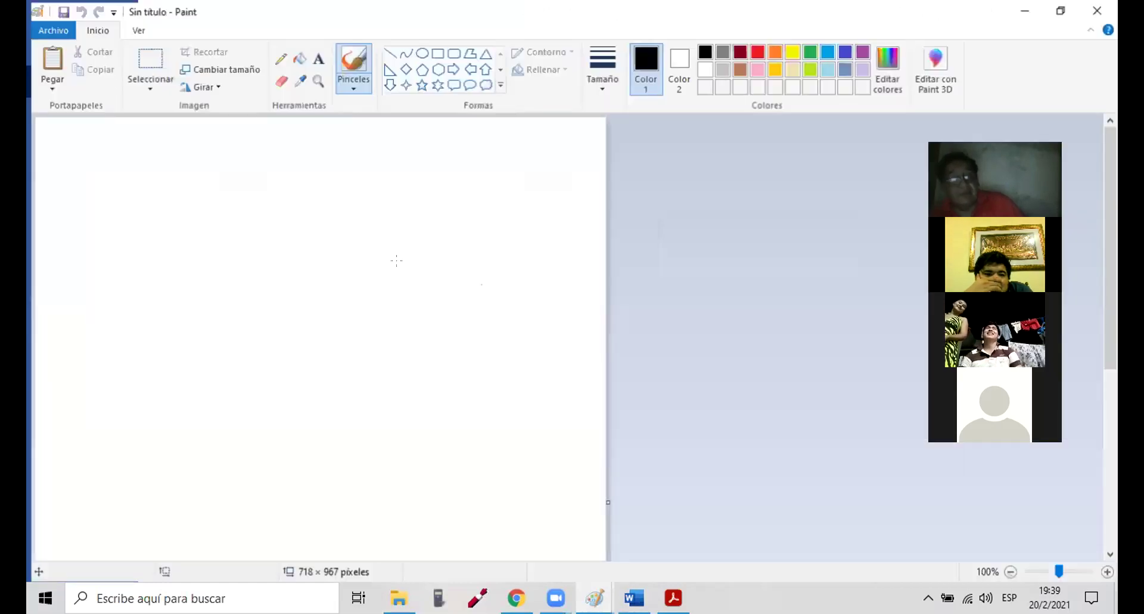
- Paste the Word screenshot with the highlighted answer and cut out the worked solution area
{"action": "key", "text": "ctrl+v"}
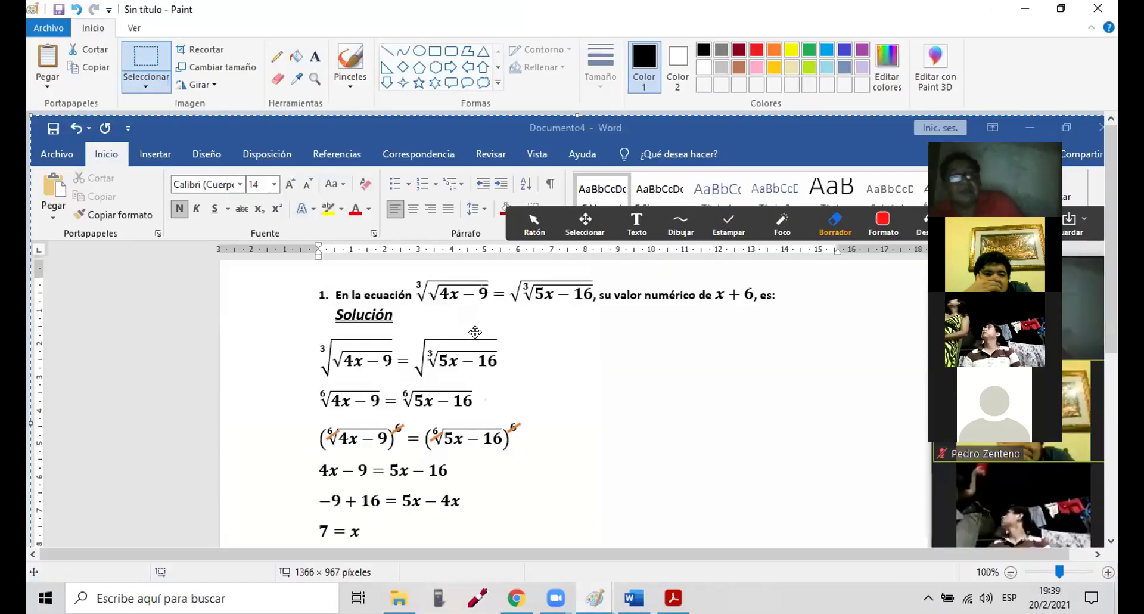
{"action": "key", "text": "ctrl+v"}
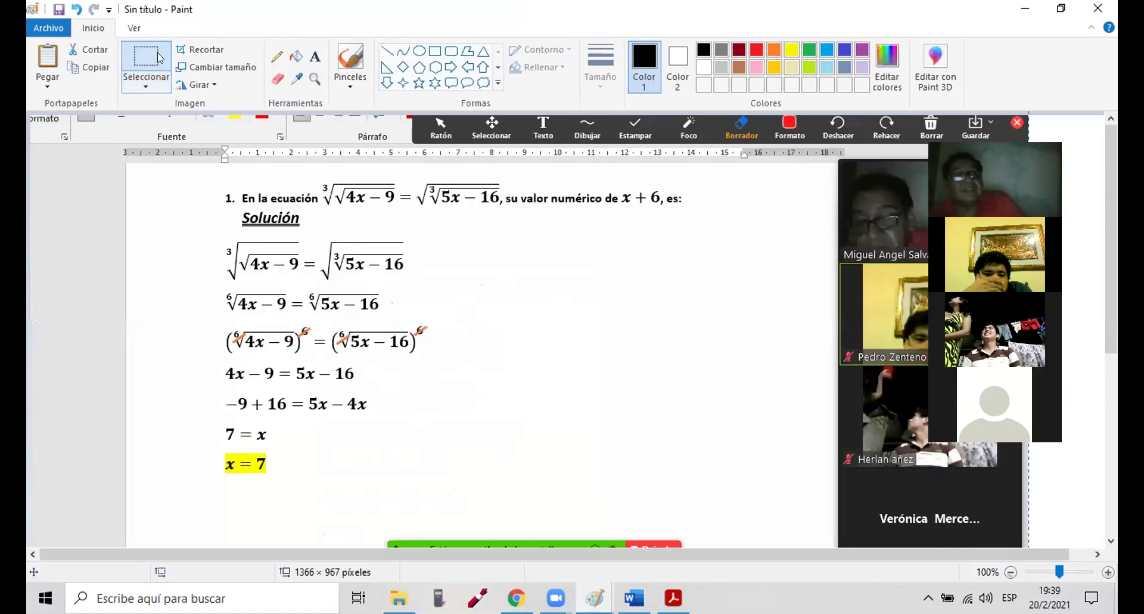
{"action": "left_click_drag", "start_coordinate": [217, 199], "coordinate": [689, 497]}
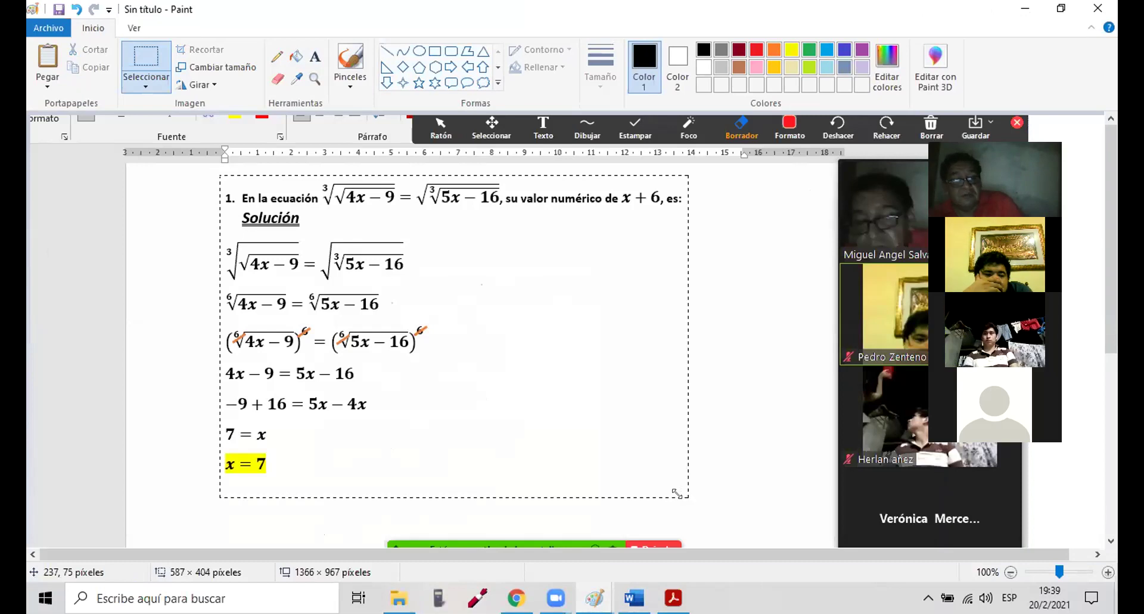
{"action": "key", "text": "Delete"}
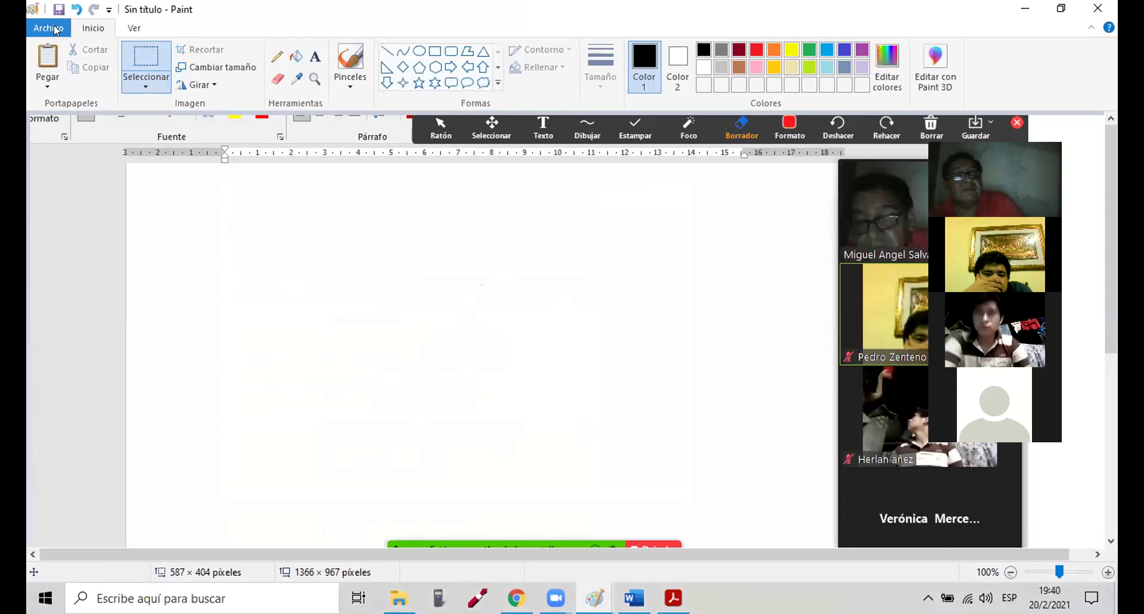
- Start a new Paint image, choosing not to save the old one
{"action": "left_click", "coordinate": [49, 29]}
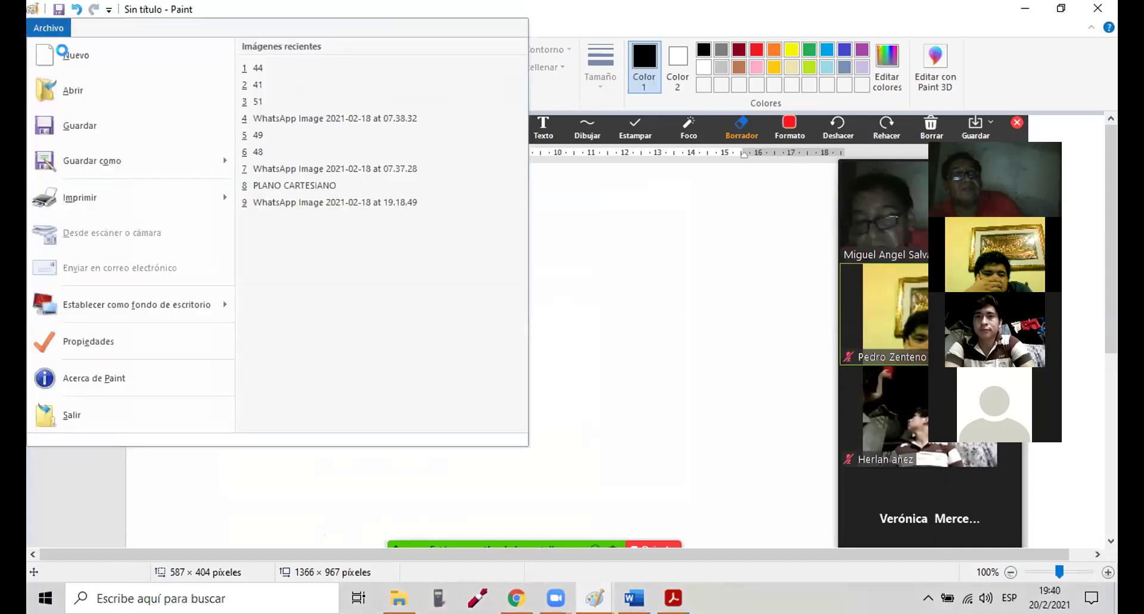
{"action": "left_click", "coordinate": [63, 54]}
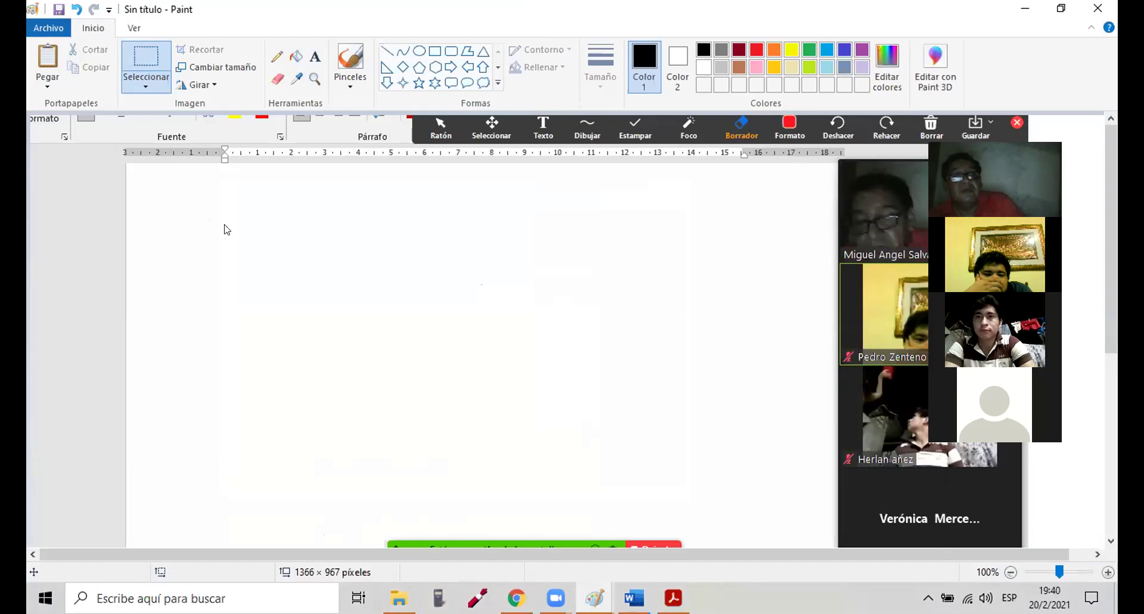
{"action": "left_click", "coordinate": [560, 300]}
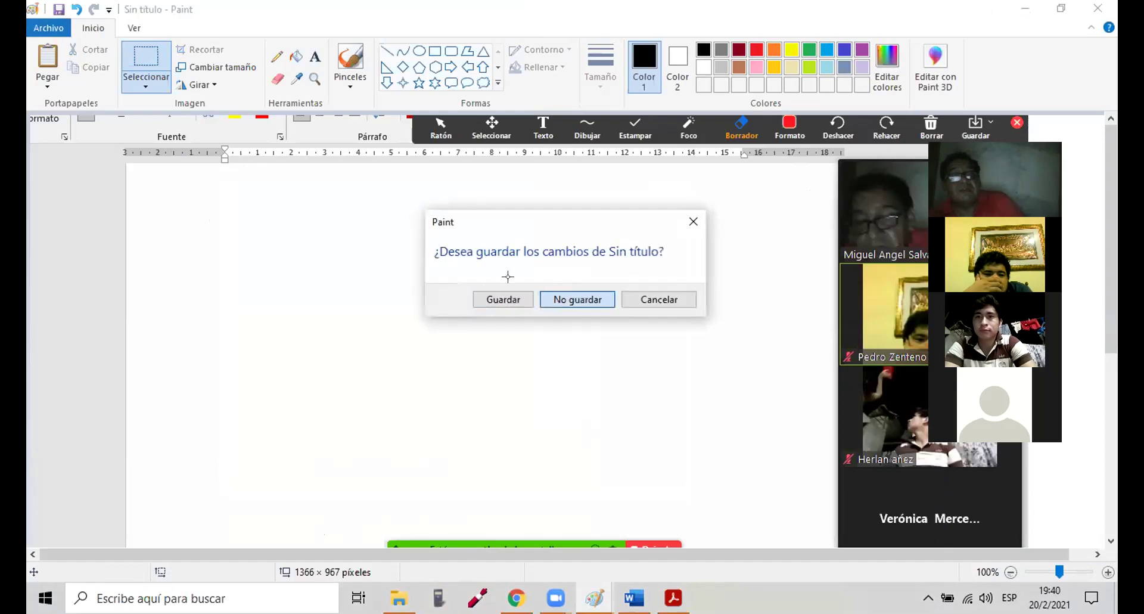
- Paste the solution into the new image and crop the canvas to about 592 × 408 pixels
{"action": "key", "text": "ctrl+v"}
{"action": "left_click", "coordinate": [597, 371]}
{"action": "left_click_drag", "start_coordinate": [602, 497], "coordinate": [504, 489]}
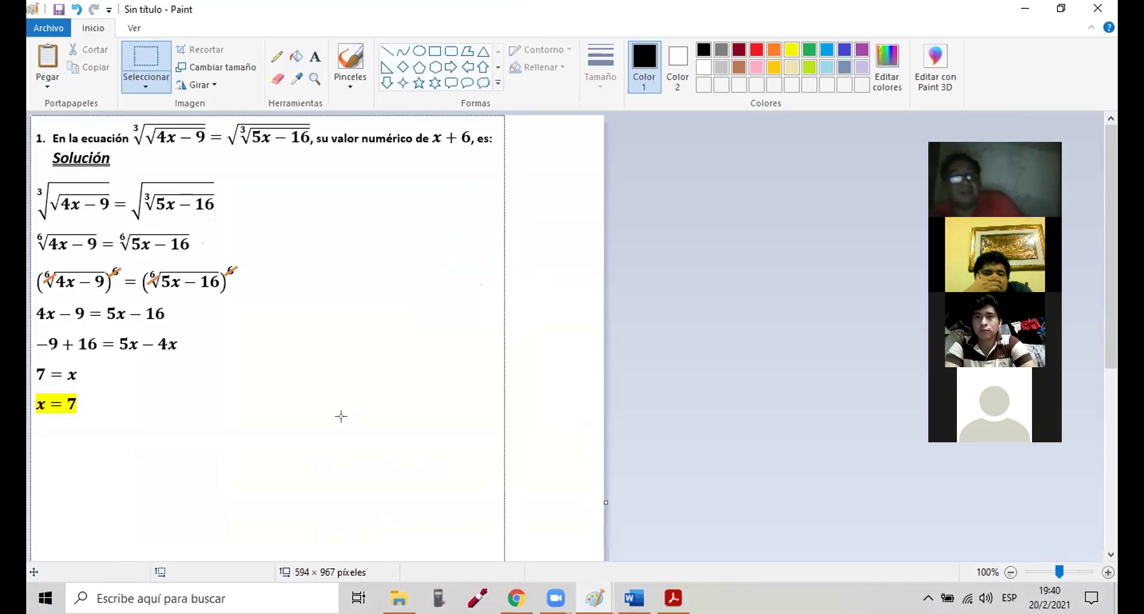
{"action": "scroll", "coordinate": [328, 429], "scroll_direction": "down", "scroll_amount": 5}
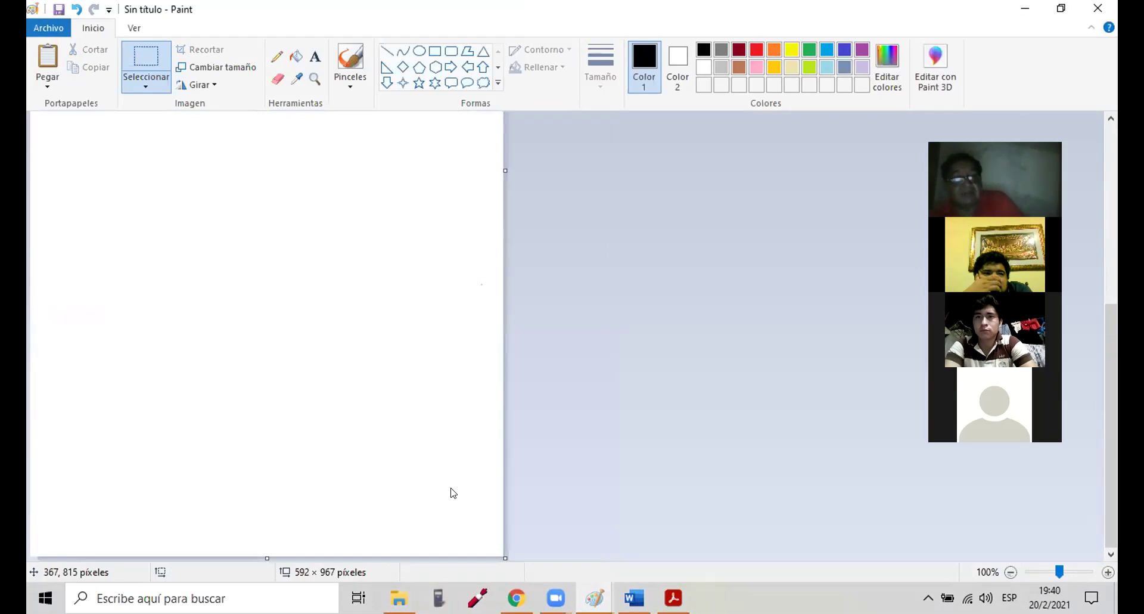
{"action": "left_click_drag", "start_coordinate": [267, 558], "coordinate": [267, 196]}
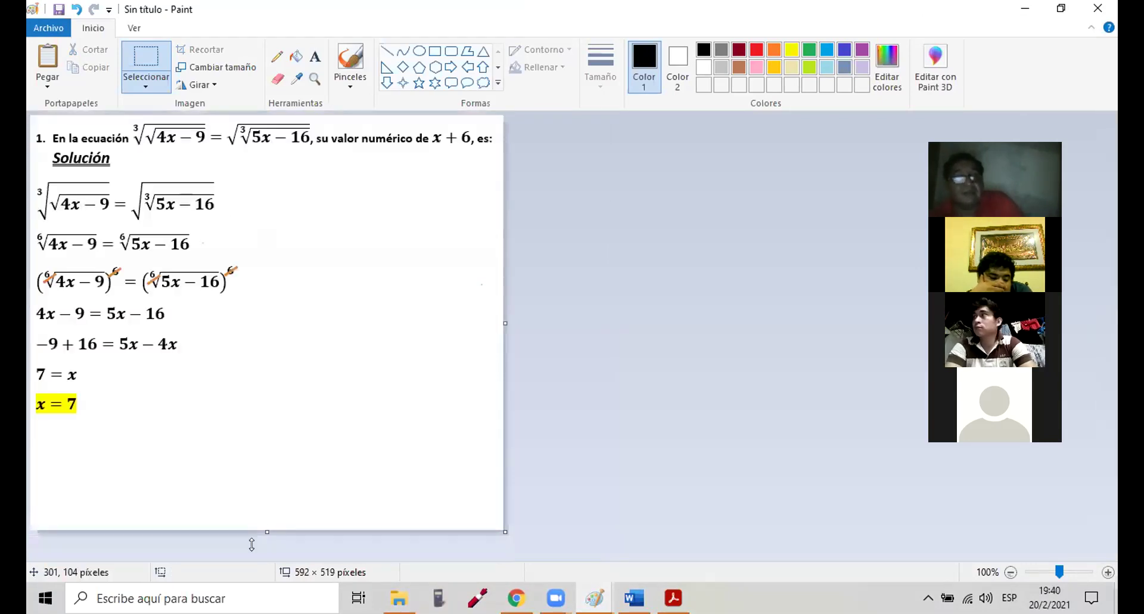
{"action": "left_click_drag", "start_coordinate": [265, 523], "coordinate": [265, 453]}
{"action": "left_click_drag", "start_coordinate": [176, 502], "coordinate": [179, 503]}
{"action": "left_click_drag", "start_coordinate": [254, 531], "coordinate": [258, 480]}
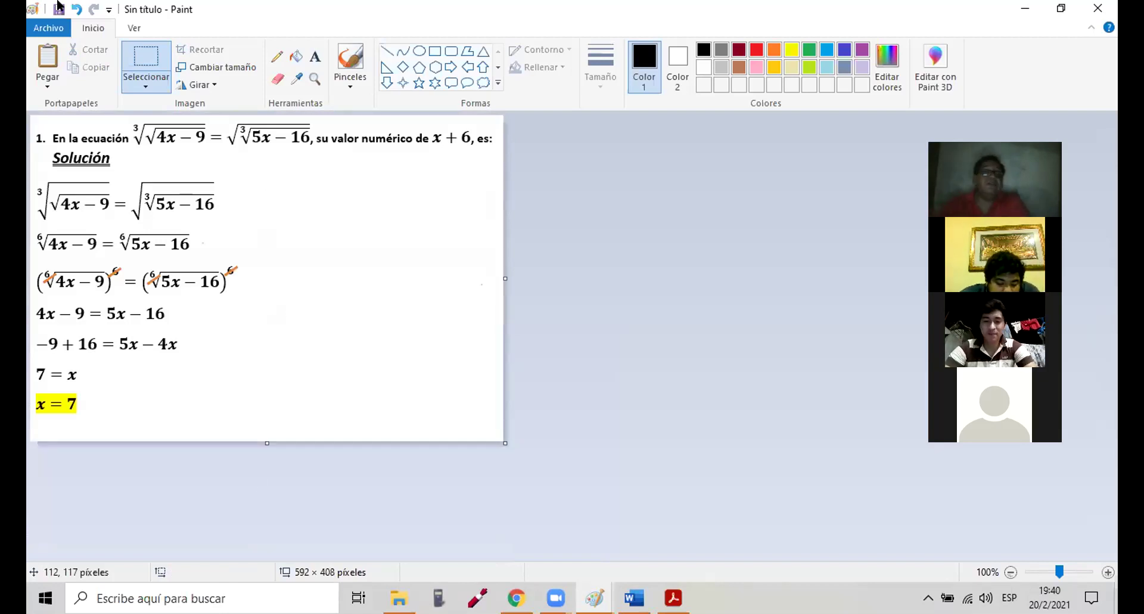
{"action": "left_click", "coordinate": [57, 8]}
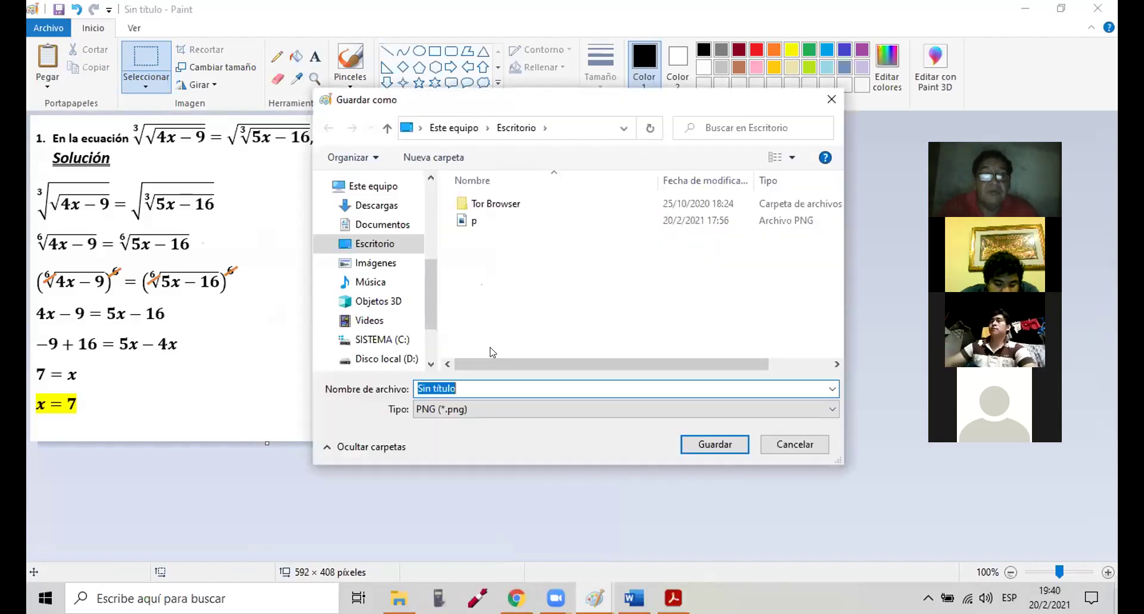
- Save the image as PNG 'Ejercicio 1' on Escritorio, then minimize Paint and Word
{"action": "type", "text": "Ejercicio 1"}
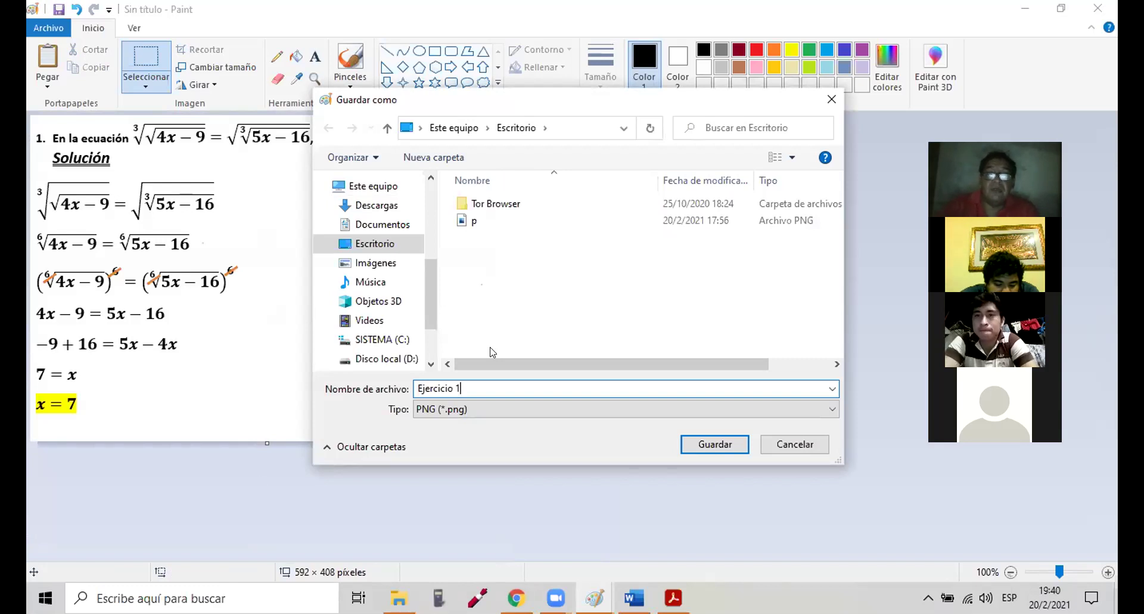
{"action": "left_click", "coordinate": [723, 444]}
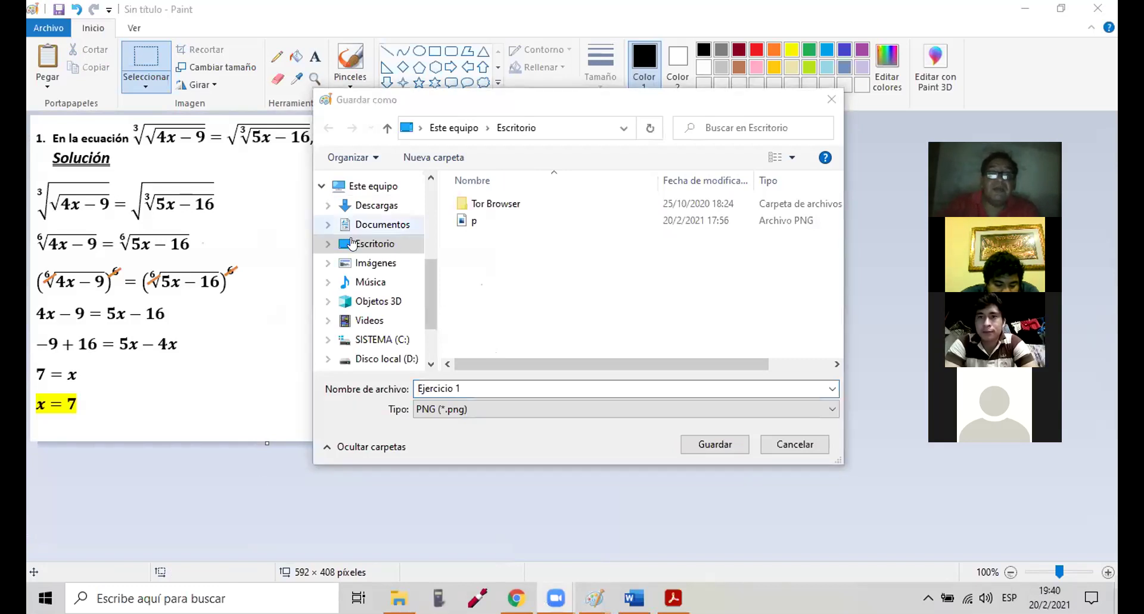
{"action": "left_click", "coordinate": [700, 446]}
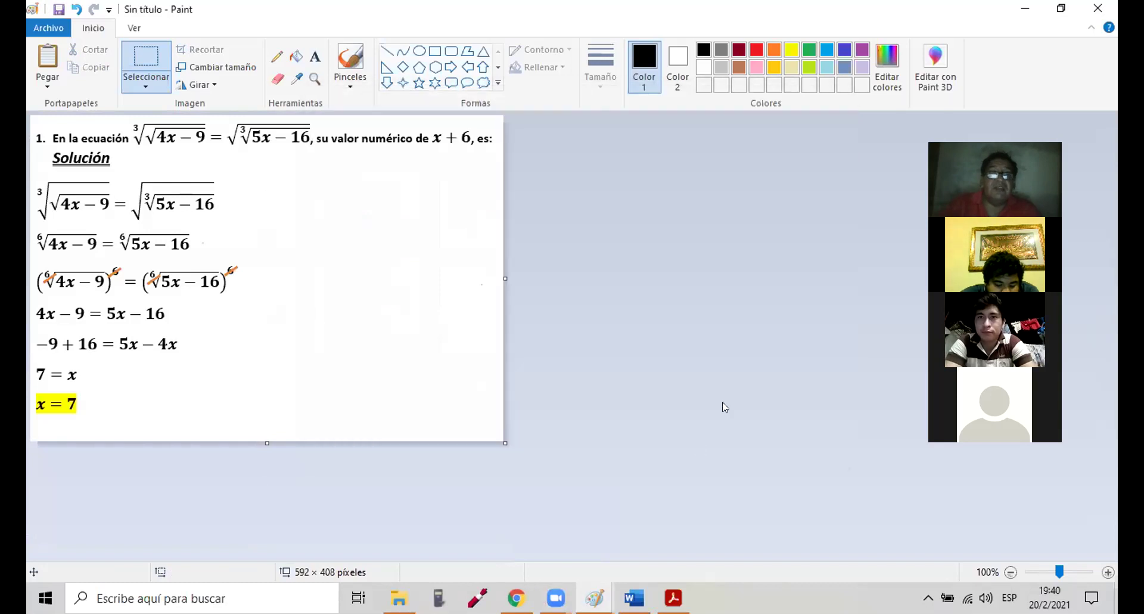
{"action": "left_click", "coordinate": [1028, 9]}
{"action": "left_click", "coordinate": [1029, 9]}
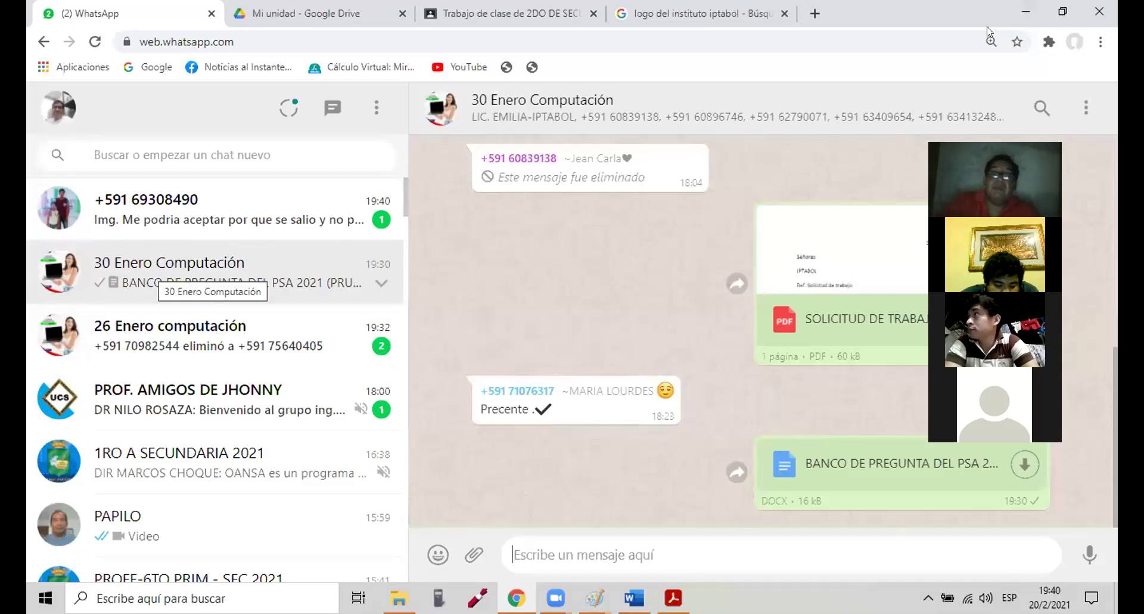
- Drag Ejercicio 1 into the 30 Enero Computación chat and type a caption addressed to the student
{"action": "left_click", "coordinate": [1015, 11]}
{"action": "left_click", "coordinate": [1015, 10]}
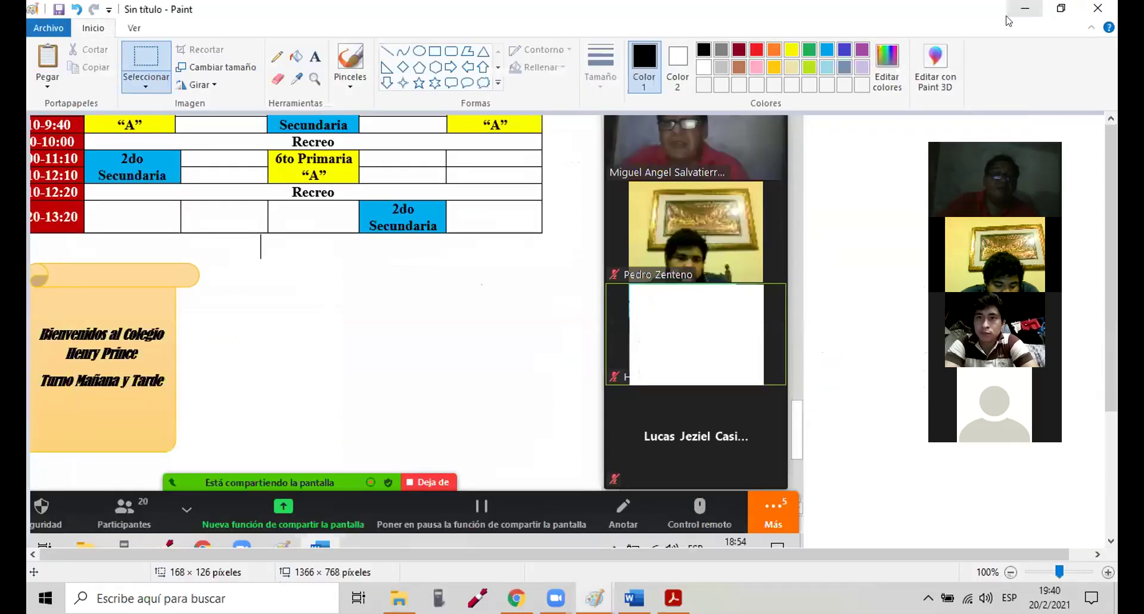
{"action": "left_click", "coordinate": [1025, 8]}
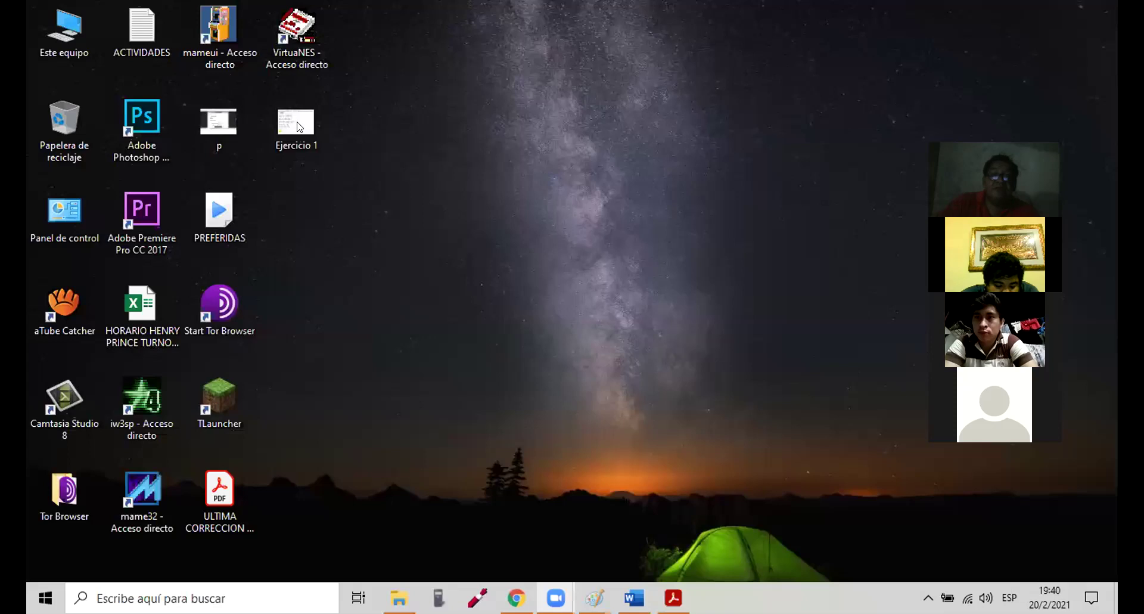
{"action": "left_click_drag", "start_coordinate": [519, 439], "coordinate": [516, 595]}
{"action": "left_click_drag", "start_coordinate": [592, 347], "coordinate": [591, 313]}
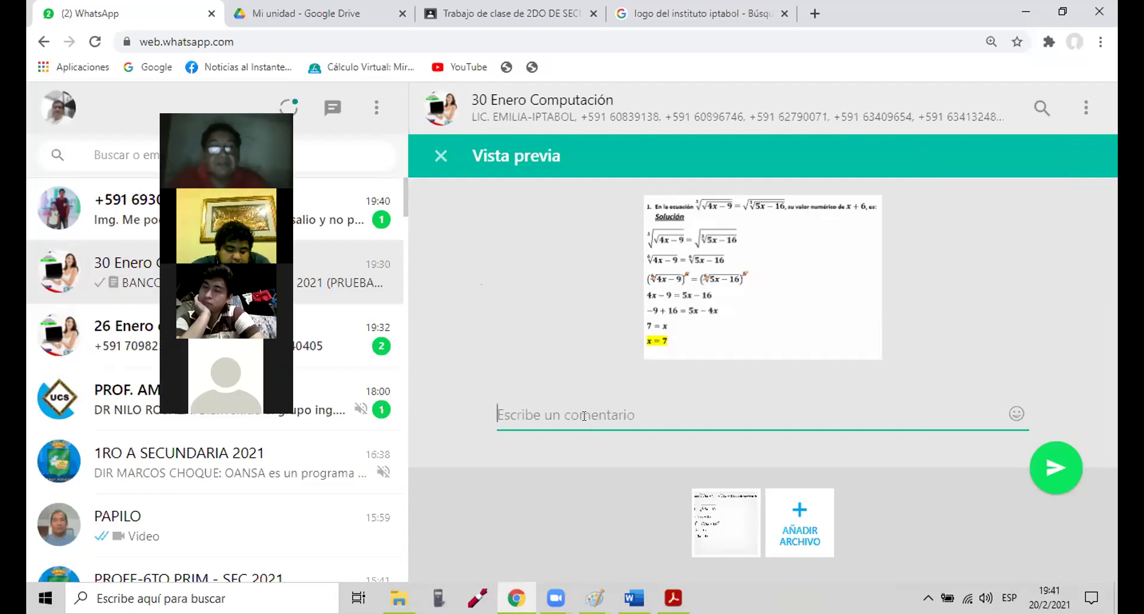
{"action": "type", "text": "Estimadro herlan aqui está su ejercicio resueltp"}
- Fix the typo at the caption's end and send the Ejercicio 1 image to the group
{"action": "key", "text": "BackSpace"}
{"action": "type", "text": "o"}
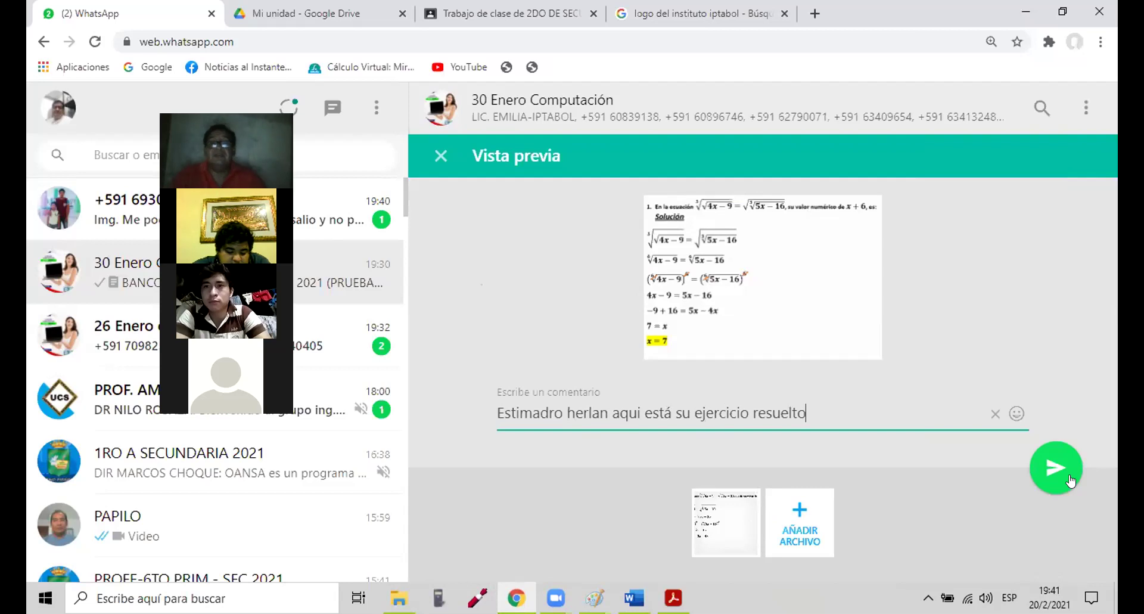
{"action": "left_click", "coordinate": [1070, 483]}
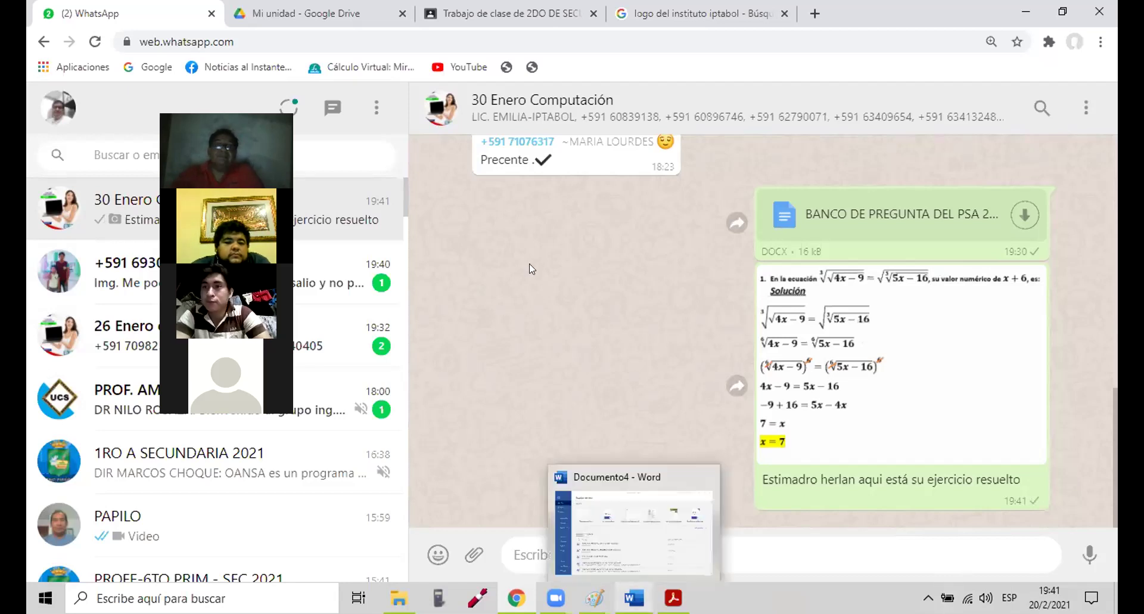
{"action": "left_click", "coordinate": [634, 598]}
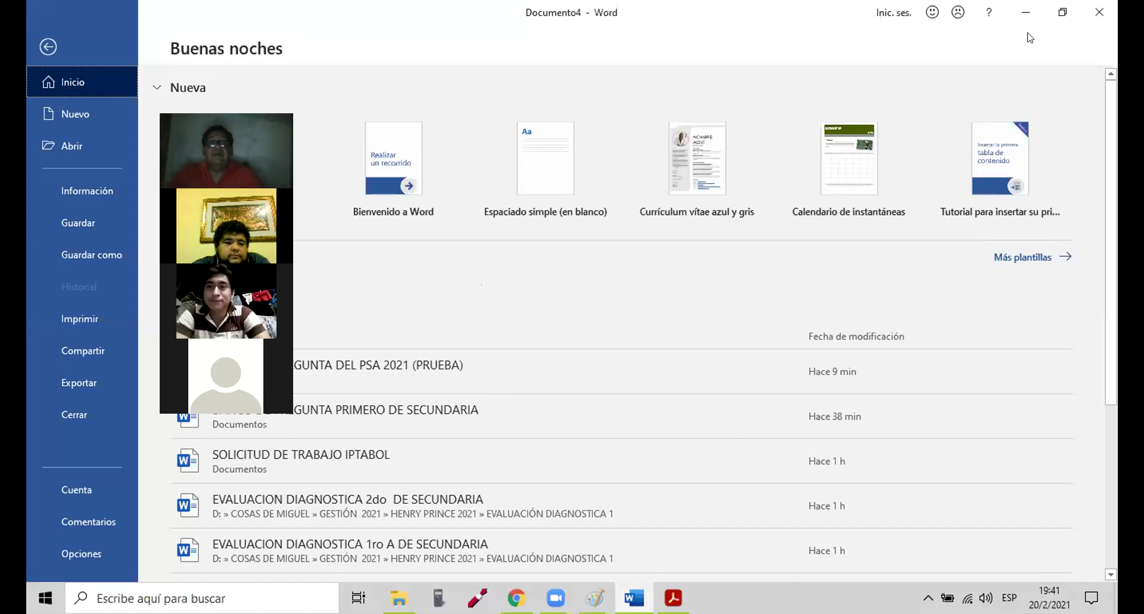
- Leave Word's Inicio backstage with Esc, then Alt+Tab to the BANCO DE PREGUNTAS FICCT 2020 PDF
{"action": "key", "text": "Escape"}
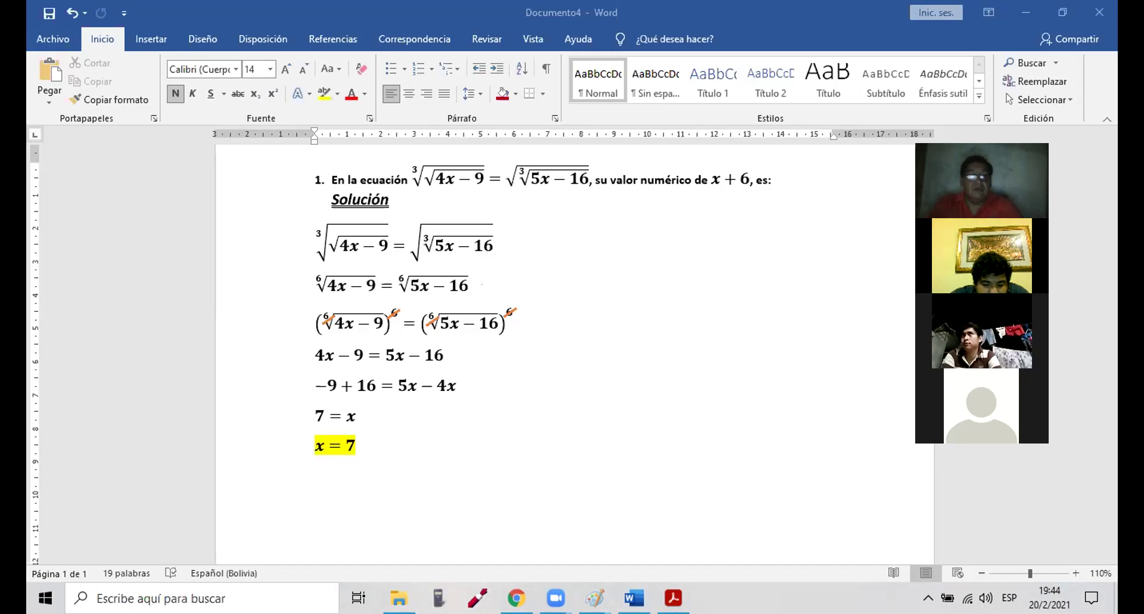
{"action": "key", "text": "alt+Tab"}
{"action": "key", "text": "alt+Tab"}
{"action": "key", "text": "alt+Tab"}
{"action": "key", "text": "alt+Tab"}
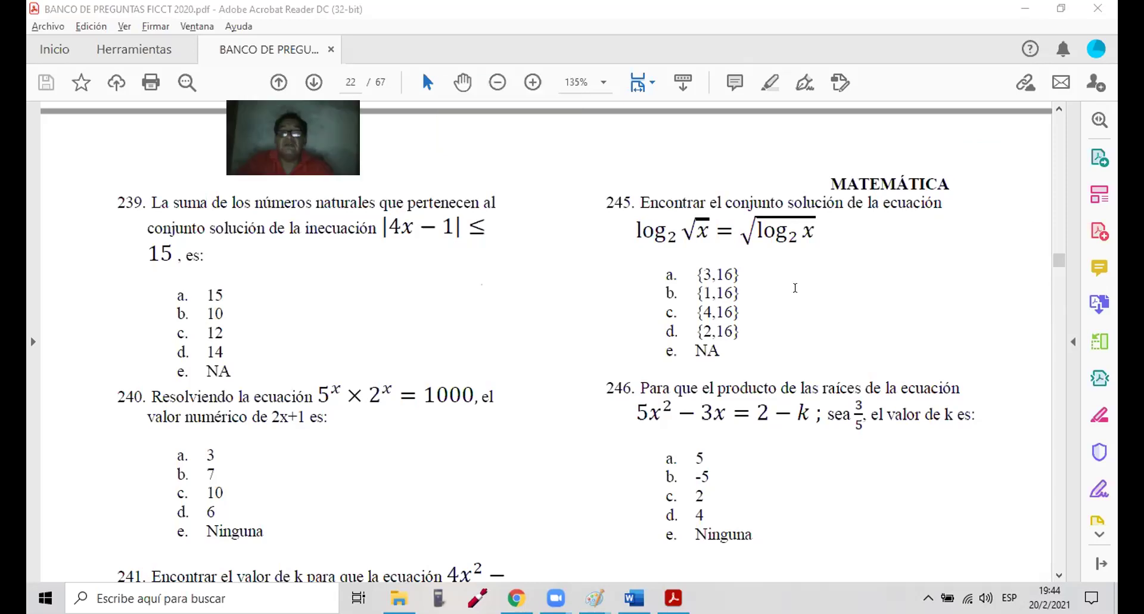
- Scroll the FICCT 2020 question bank down to page 23's logarithm questions 252–260, then switch to the Documentos folder
{"action": "scroll", "coordinate": [796, 300], "scroll_direction": "down", "scroll_amount": 10}
{"action": "scroll", "coordinate": [795, 305], "scroll_direction": "down", "scroll_amount": 10}
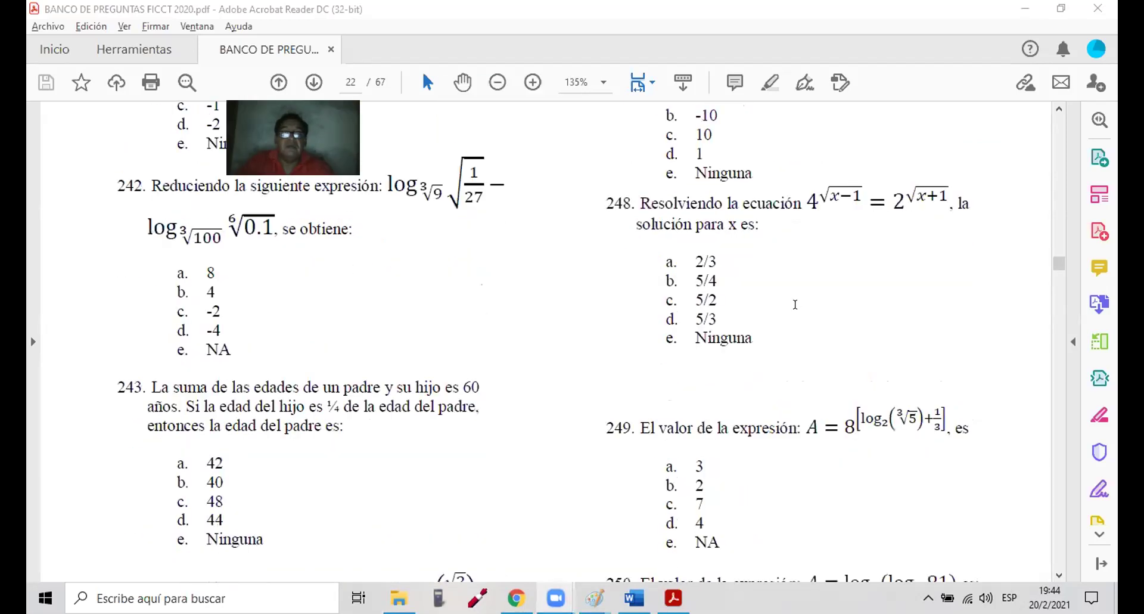
{"action": "scroll", "coordinate": [799, 314], "scroll_direction": "down", "scroll_amount": 5}
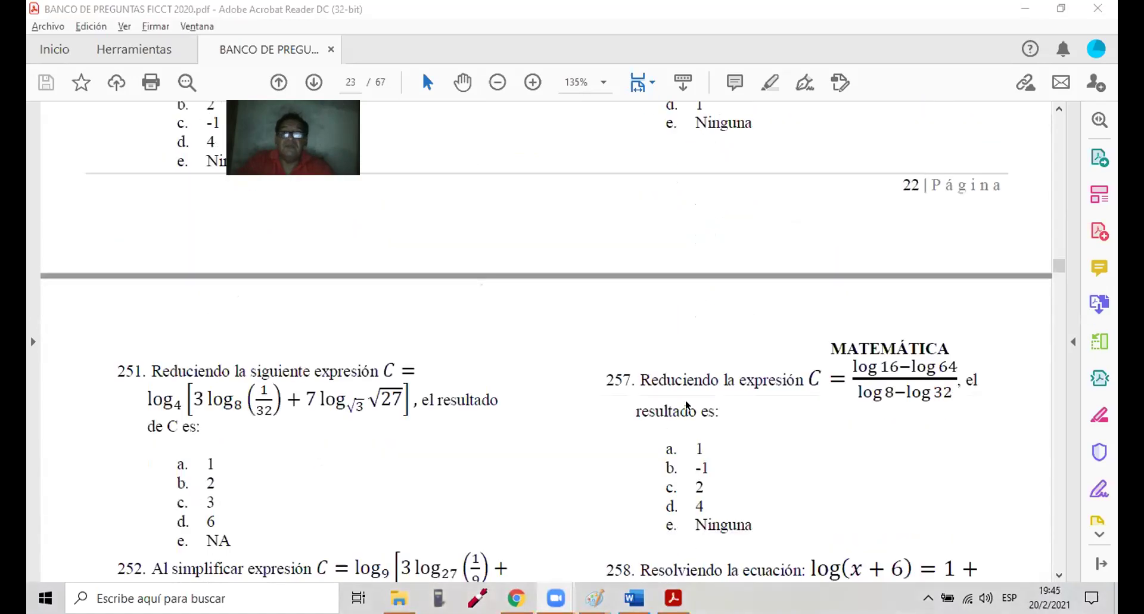
{"action": "scroll", "coordinate": [685, 391], "scroll_direction": "down", "scroll_amount": 5}
{"action": "scroll", "coordinate": [686, 390], "scroll_direction": "down", "scroll_amount": 3}
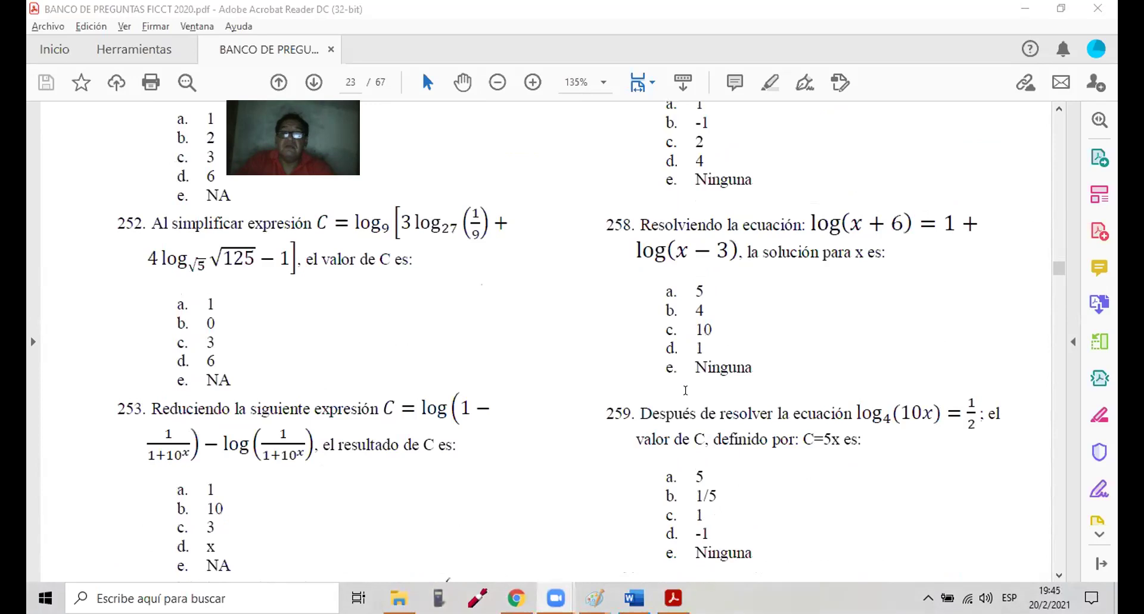
{"action": "scroll", "coordinate": [685, 390], "scroll_direction": "down", "scroll_amount": 4}
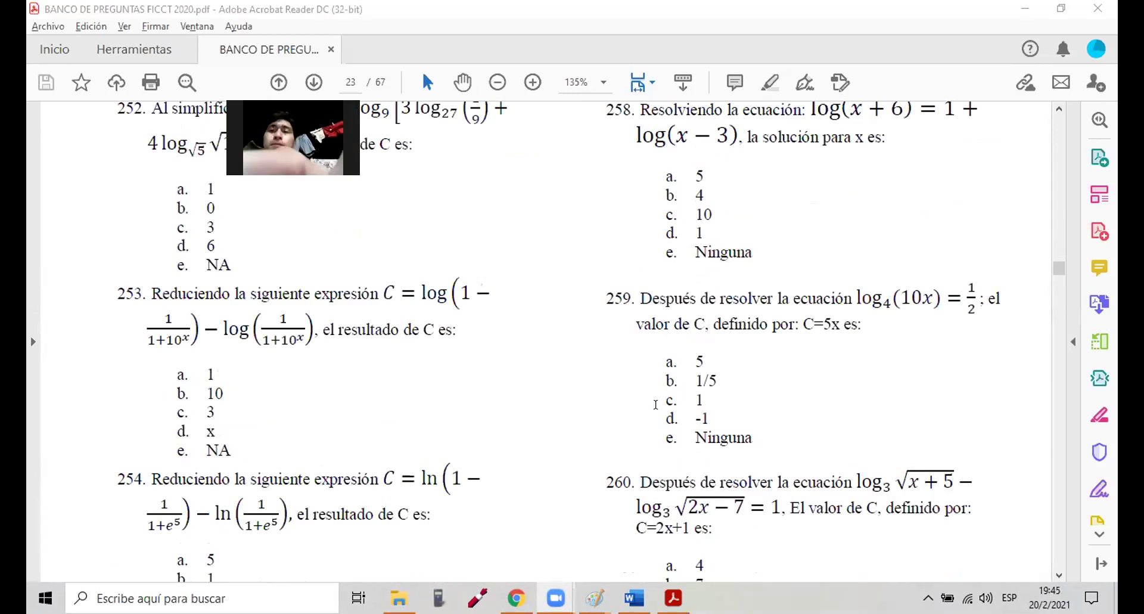
{"action": "mouse_move", "coordinate": [399, 597]}
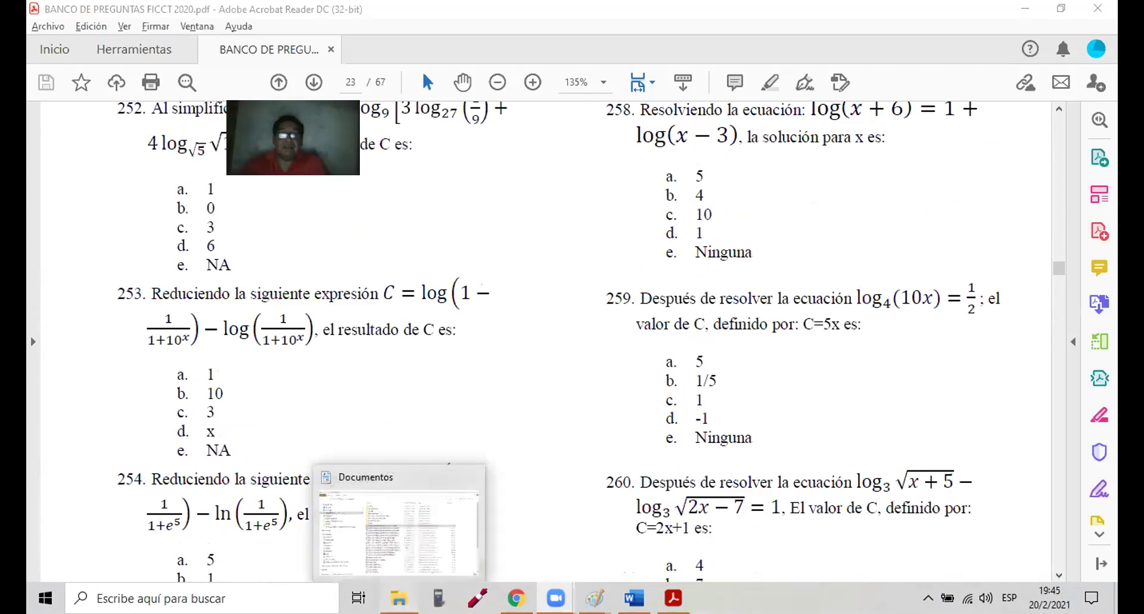
{"action": "left_click", "coordinate": [398, 525]}
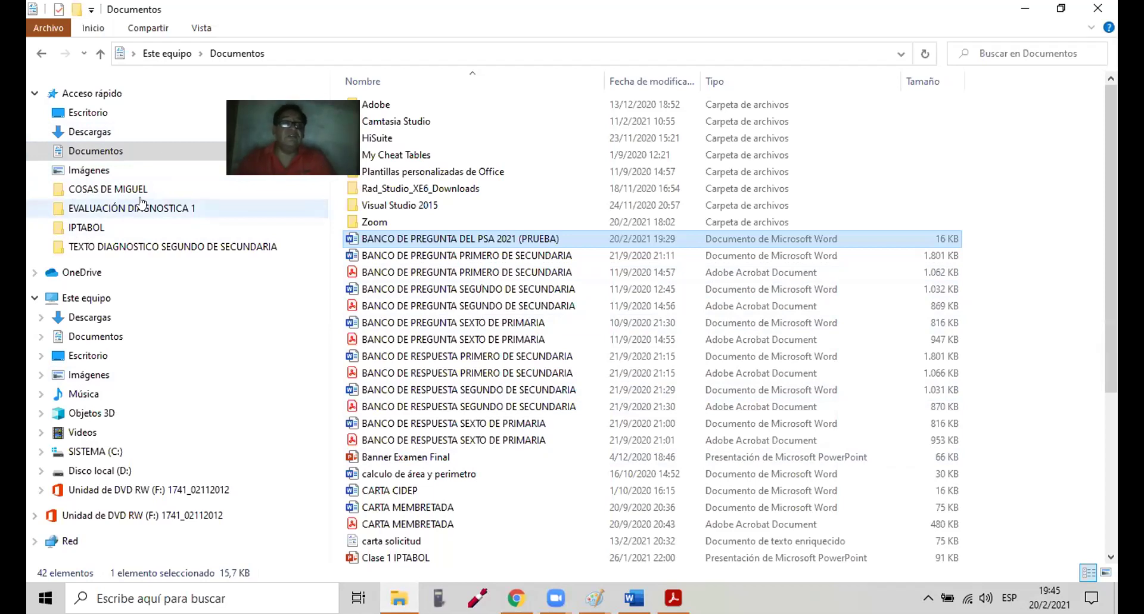
- In the drive D folder, select the PSA 2015 and FICCT 2020 question-bank PDFs
{"action": "left_click", "coordinate": [143, 189]}
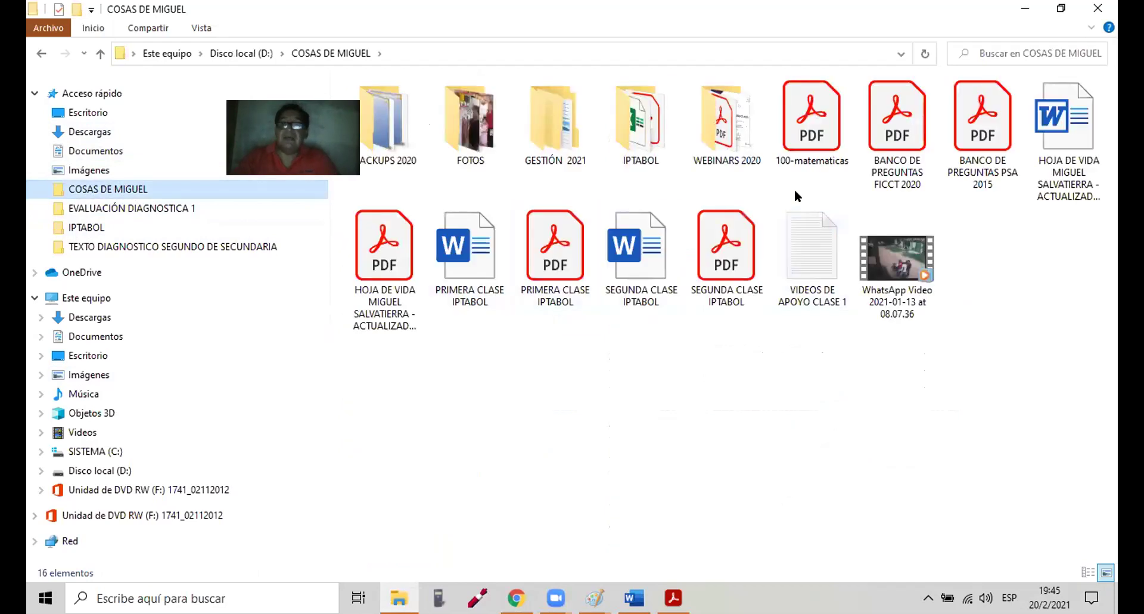
{"action": "left_click", "coordinate": [897, 135]}
{"action": "left_click", "coordinate": [976, 127]}
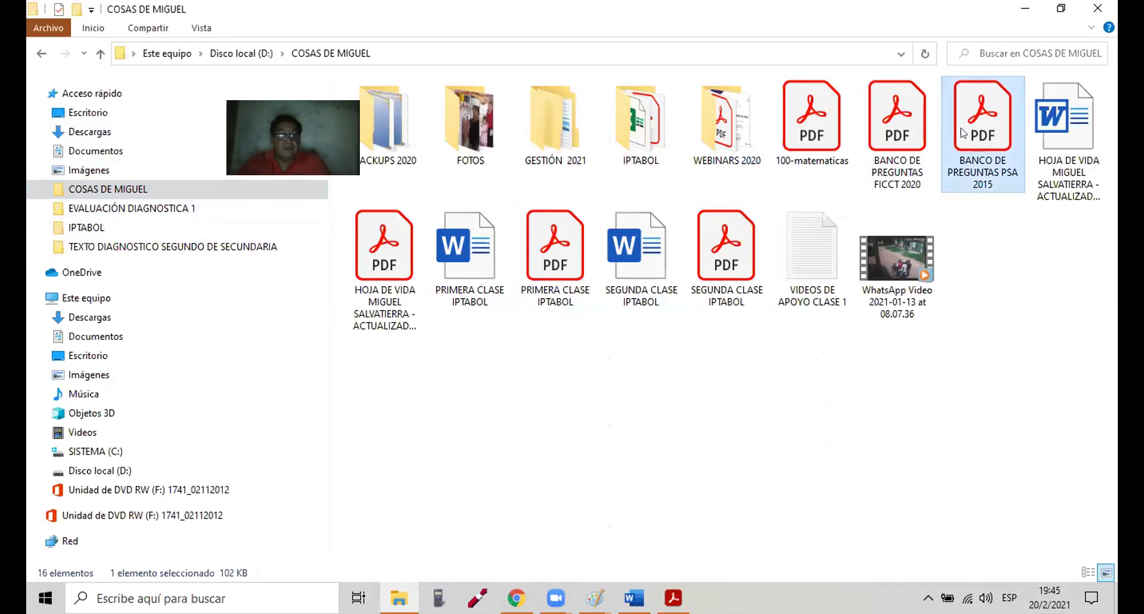
{"action": "left_click", "coordinate": [916, 125], "text": "ctrl"}
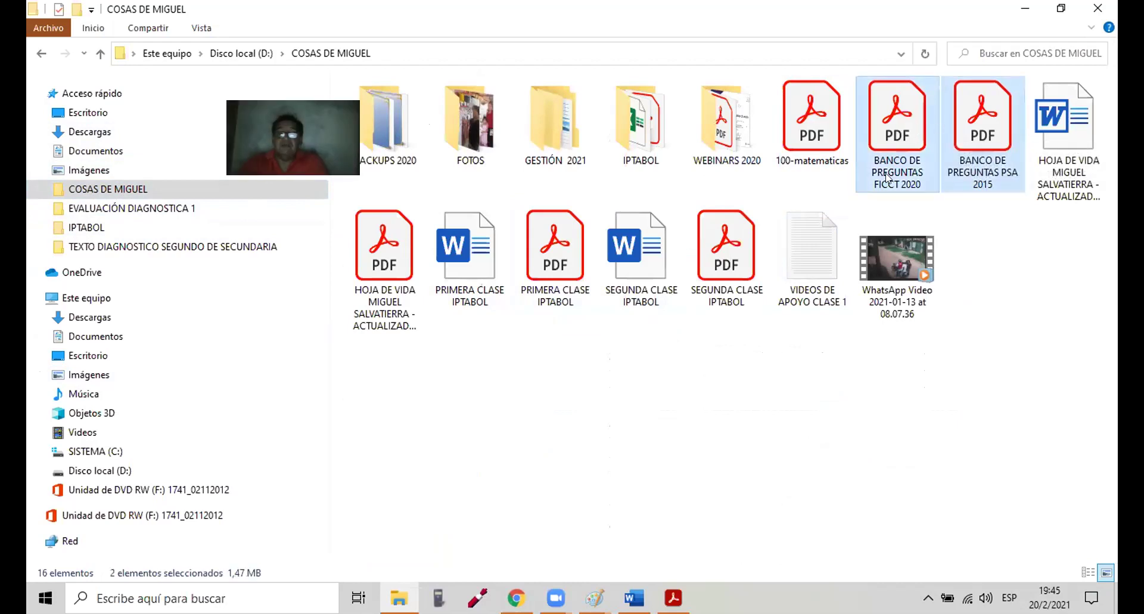
- Drag both question-bank PDFs into the WhatsApp Web chat as attachments
{"action": "left_click", "coordinate": [515, 597]}
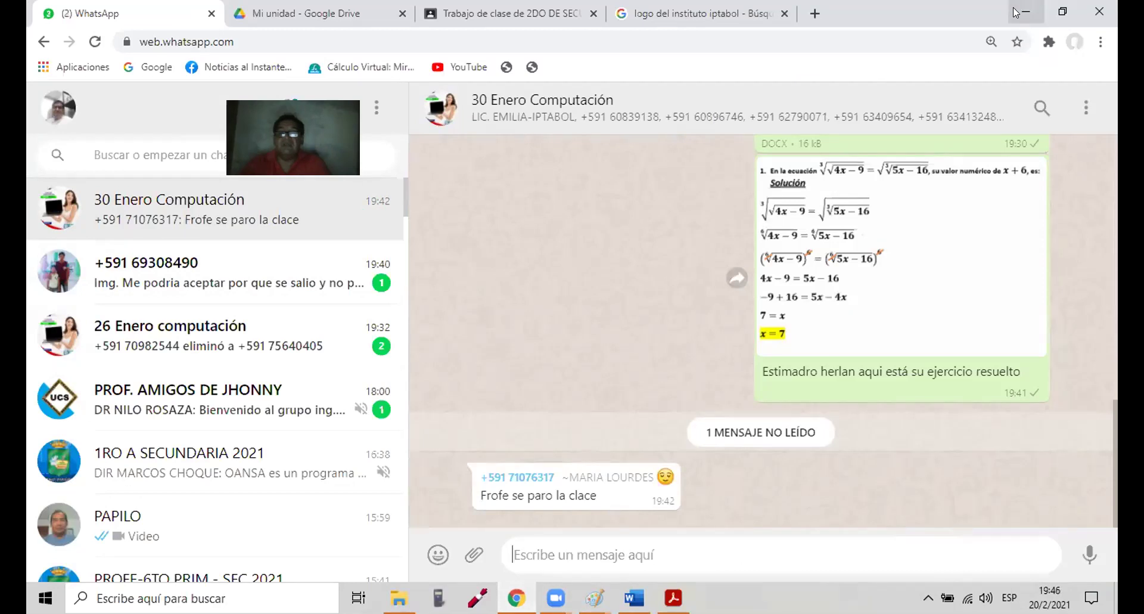
{"action": "left_click", "coordinate": [1024, 12]}
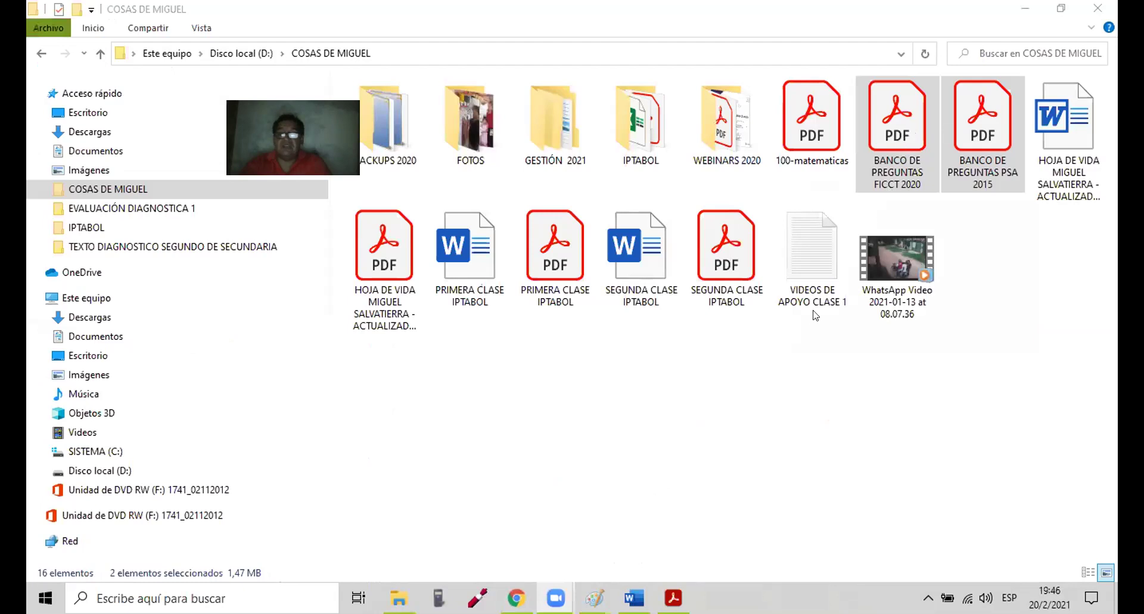
{"action": "left_click_drag", "start_coordinate": [898, 137], "coordinate": [603, 417]}
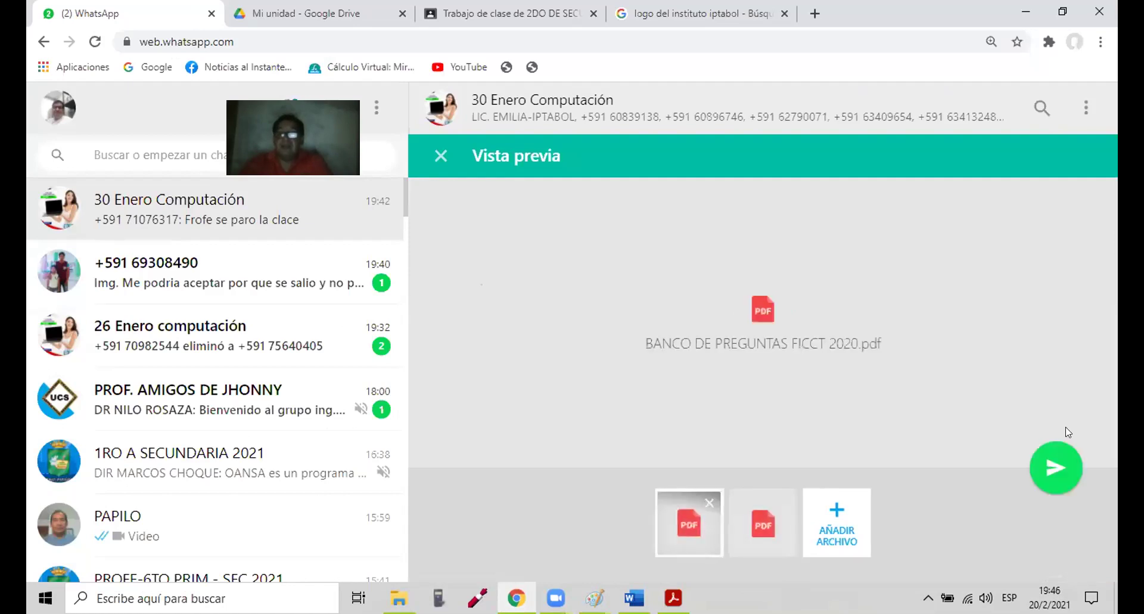
- Send both question-bank PDFs to the 30 Enero Computación group and return to the PDF folder
{"action": "left_click", "coordinate": [1066, 467]}
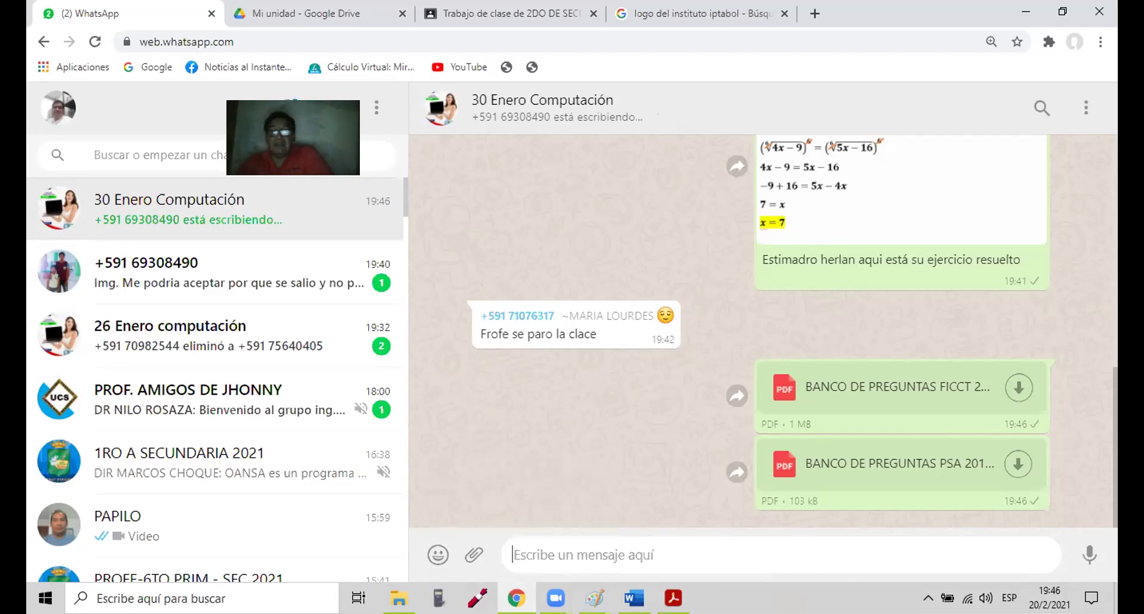
{"action": "mouse_move", "coordinate": [634, 597]}
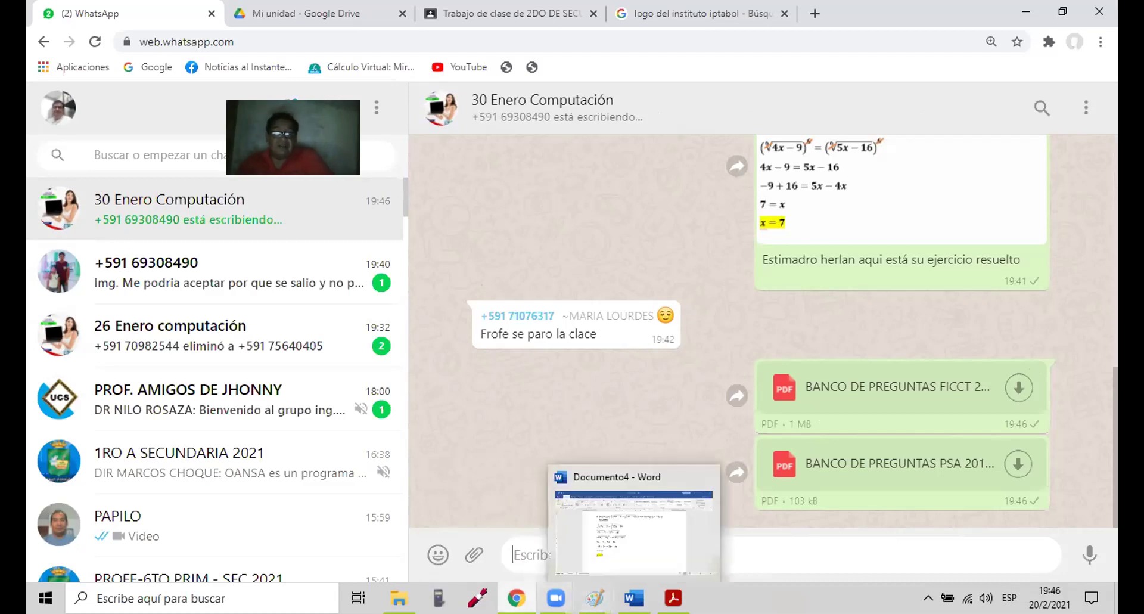
{"action": "left_click", "coordinate": [399, 598]}
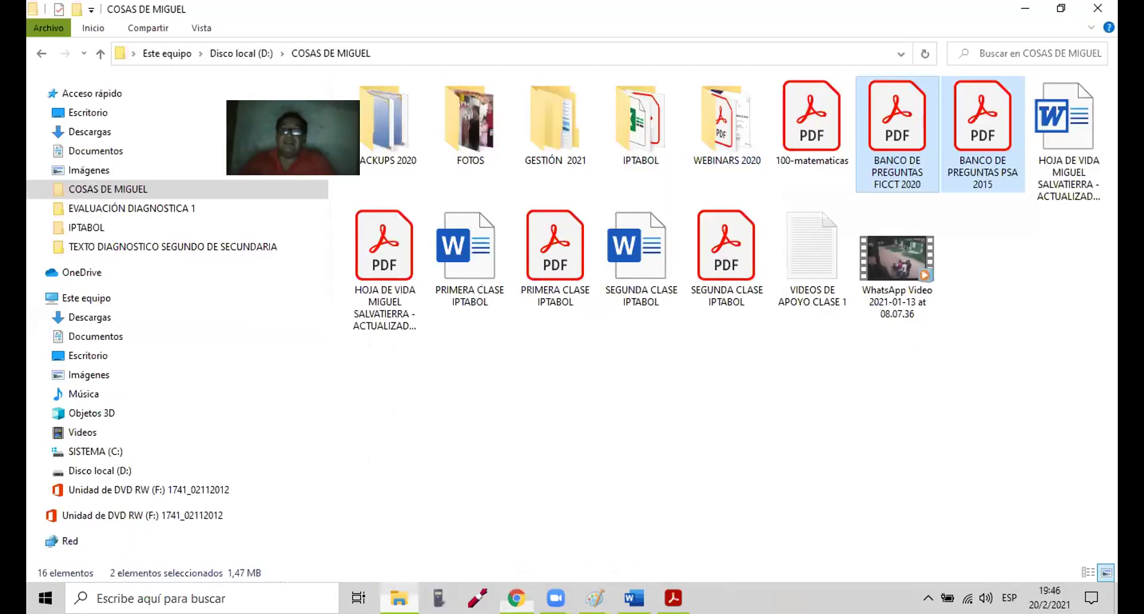
- Attach 100-matematicas.pdf from the COSAS DE MIGUEL folder to the WhatsApp chat
{"action": "left_click", "coordinate": [810, 140]}
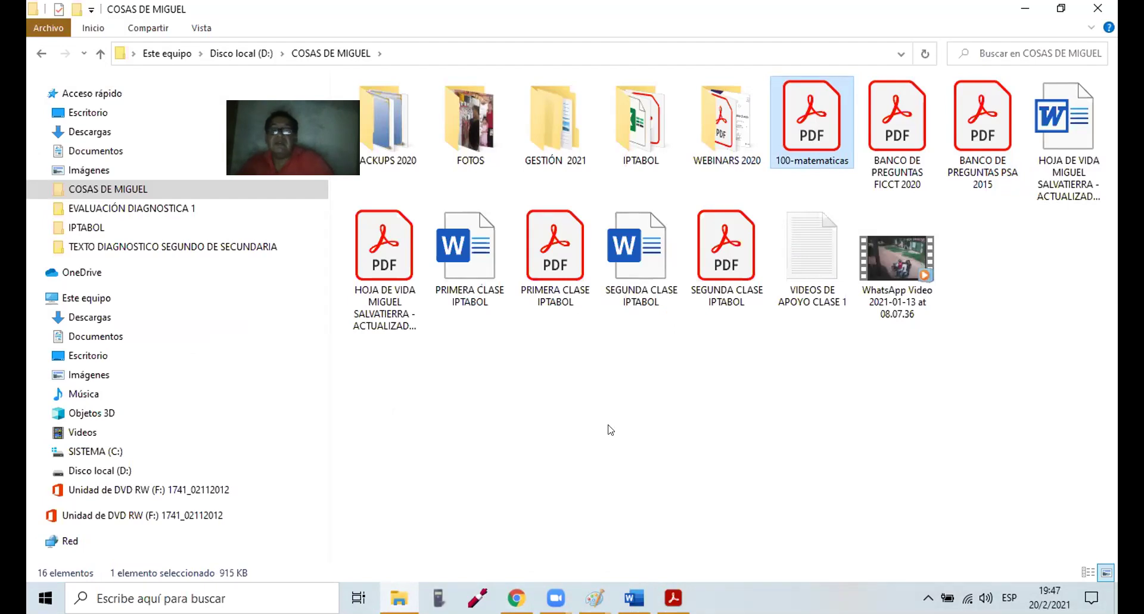
{"action": "left_click_drag", "start_coordinate": [811, 119], "coordinate": [516, 596]}
{"action": "left_click_drag", "start_coordinate": [662, 427], "coordinate": [1019, 467]}
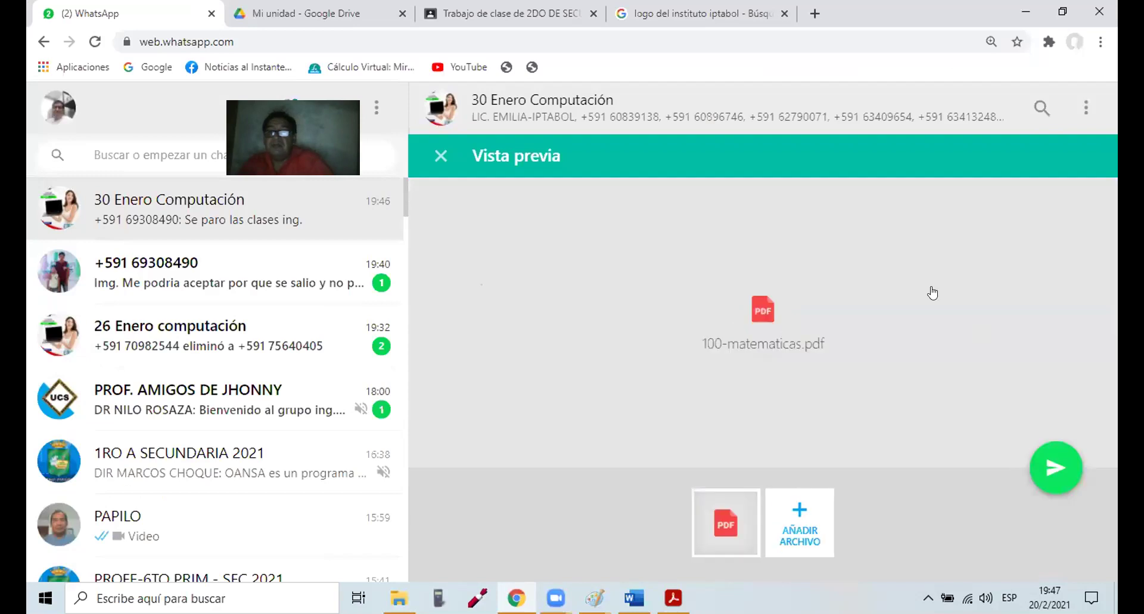
- Send the staged 100-matematicas.pdf from the preview to the 30 Enero Computación group
{"action": "key", "text": "Return"}
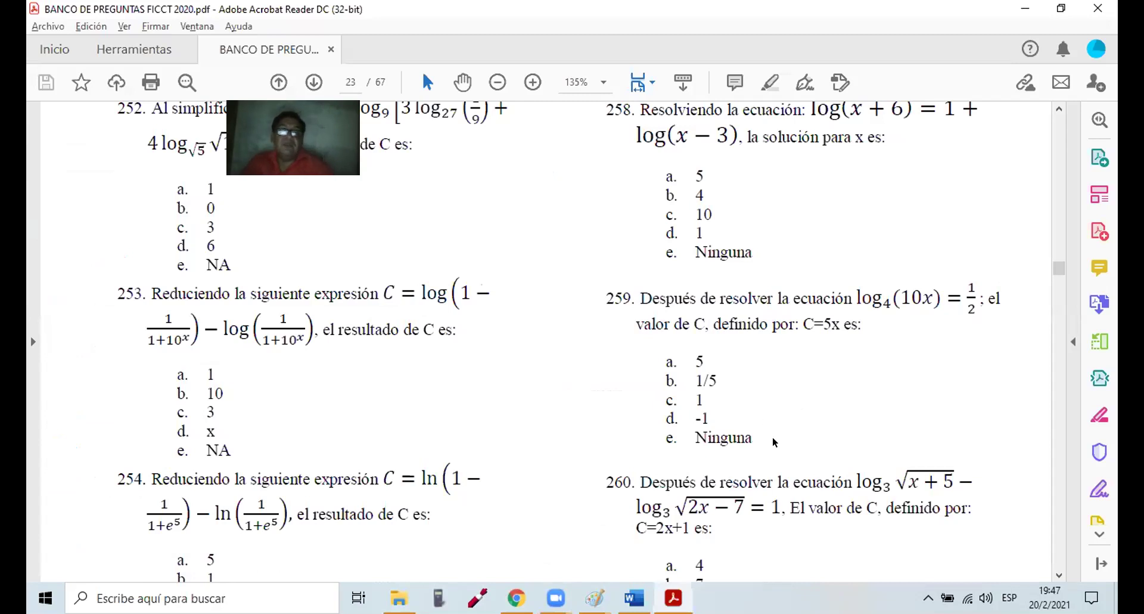
- Scroll through page 24 of the FICCT 2020 bank down to equation questions 268–276
{"action": "scroll", "coordinate": [721, 386], "scroll_direction": "down", "scroll_amount": 4}
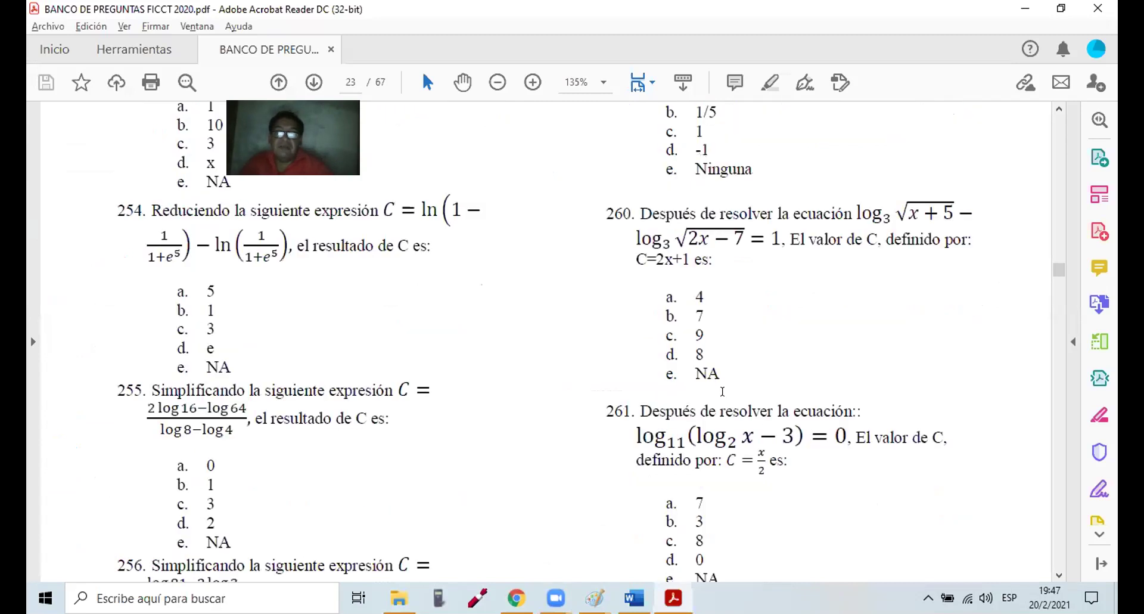
{"action": "scroll", "coordinate": [728, 401], "scroll_direction": "down", "scroll_amount": 2}
{"action": "scroll", "coordinate": [731, 406], "scroll_direction": "down", "scroll_amount": 2}
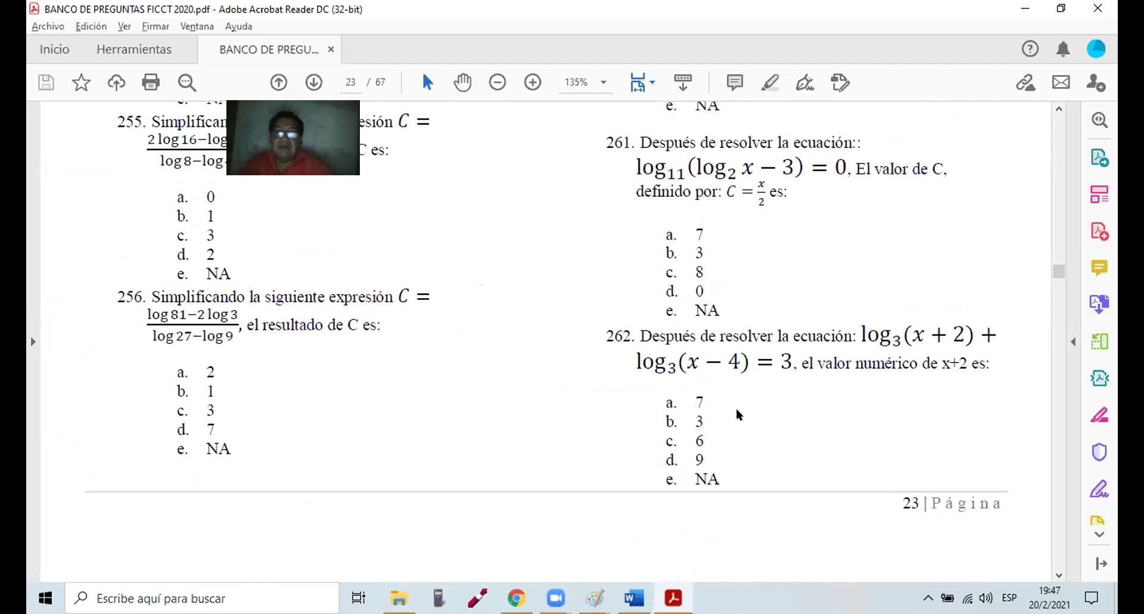
{"action": "scroll", "coordinate": [739, 415], "scroll_direction": "down", "scroll_amount": 6}
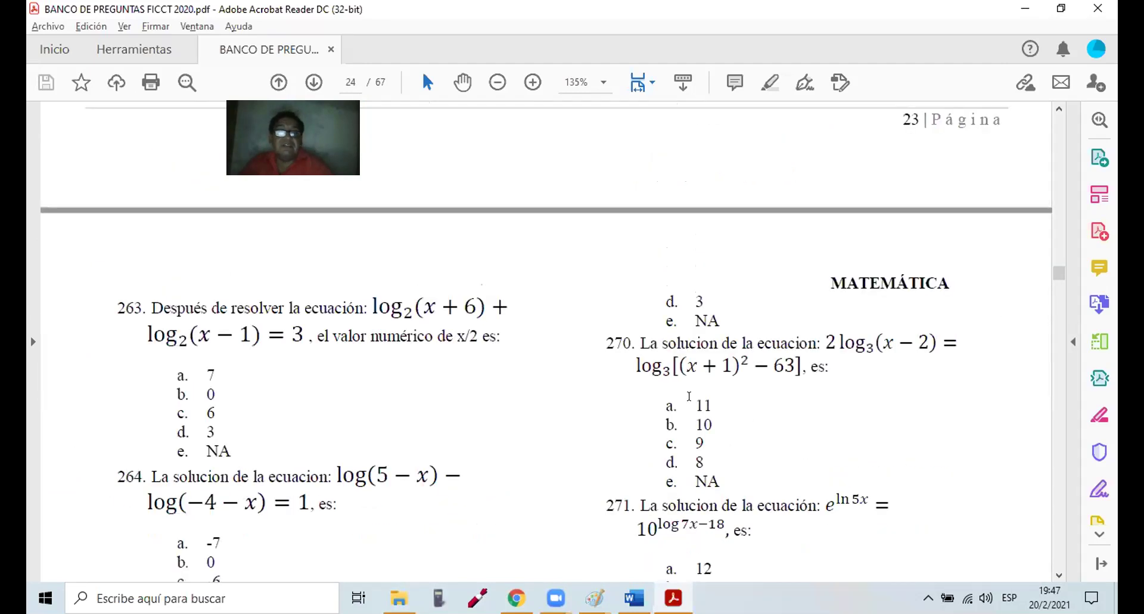
{"action": "scroll", "coordinate": [690, 395], "scroll_direction": "down", "scroll_amount": 5}
{"action": "scroll", "coordinate": [692, 395], "scroll_direction": "down", "scroll_amount": 3}
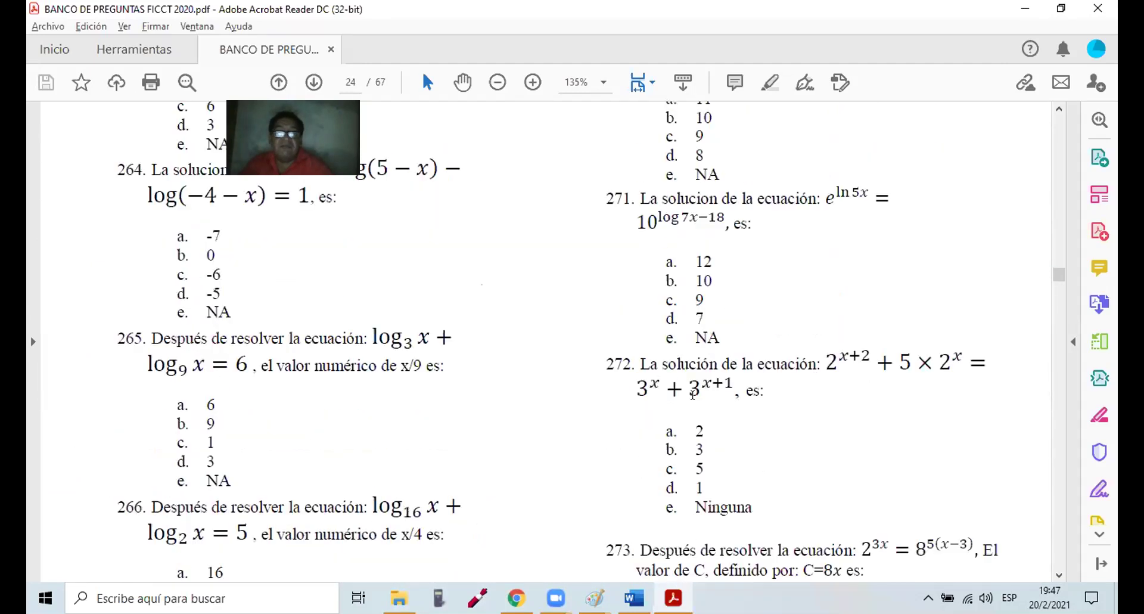
{"action": "scroll", "coordinate": [692, 395], "scroll_direction": "down", "scroll_amount": 4}
{"action": "scroll", "coordinate": [700, 396], "scroll_direction": "down", "scroll_amount": 3}
{"action": "scroll", "coordinate": [701, 396], "scroll_direction": "down", "scroll_amount": 12}
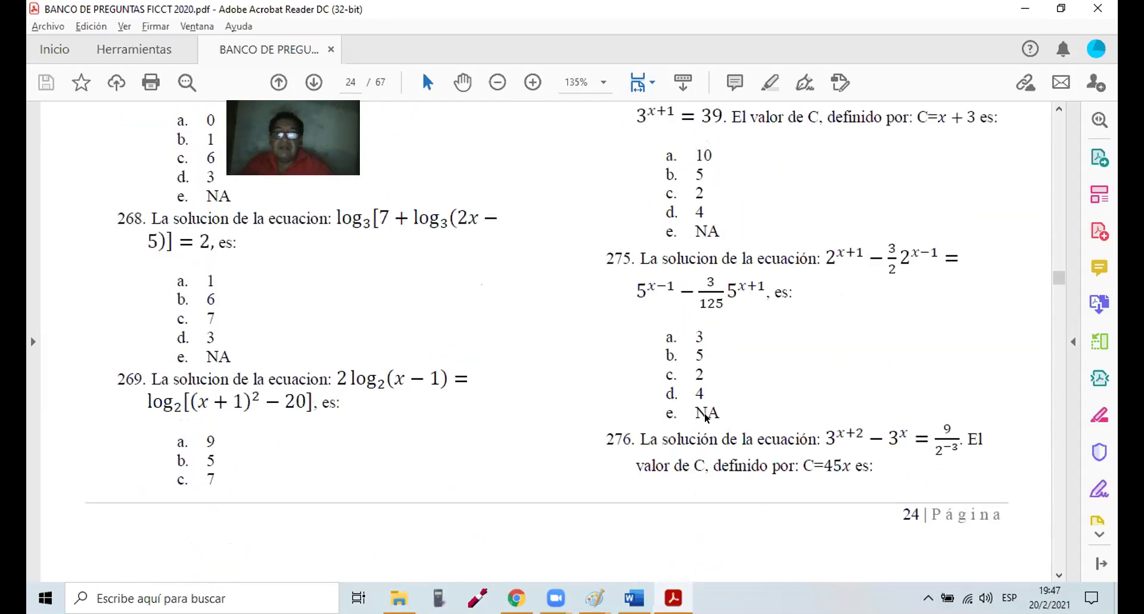
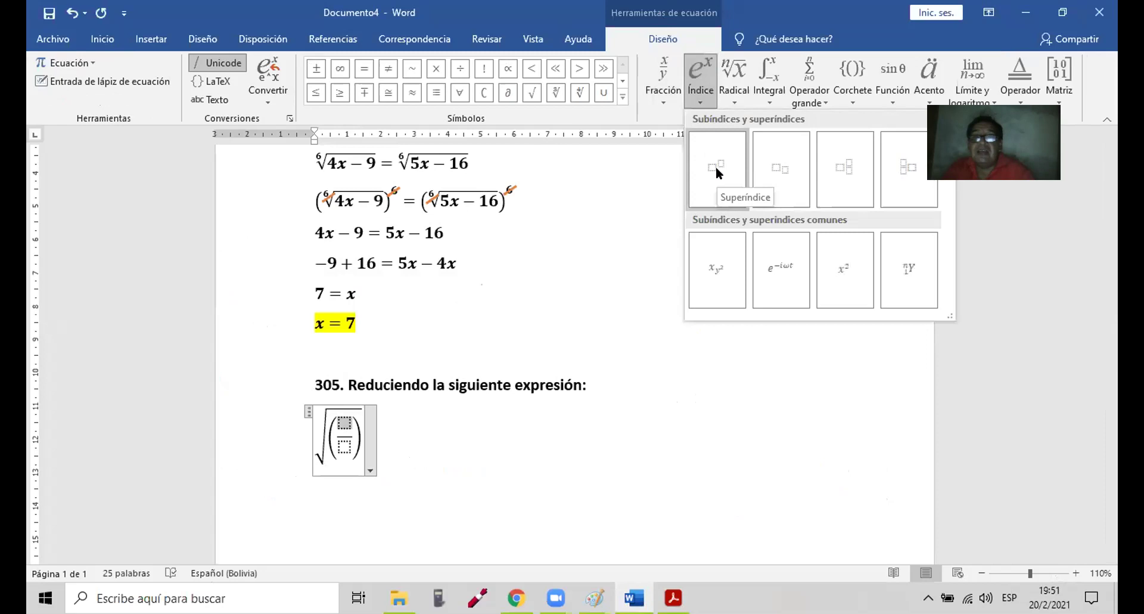
- Type x³ − y³ as the numerator of the fraction inside the square root, using superscripts
{"action": "left_click", "coordinate": [716, 167]}
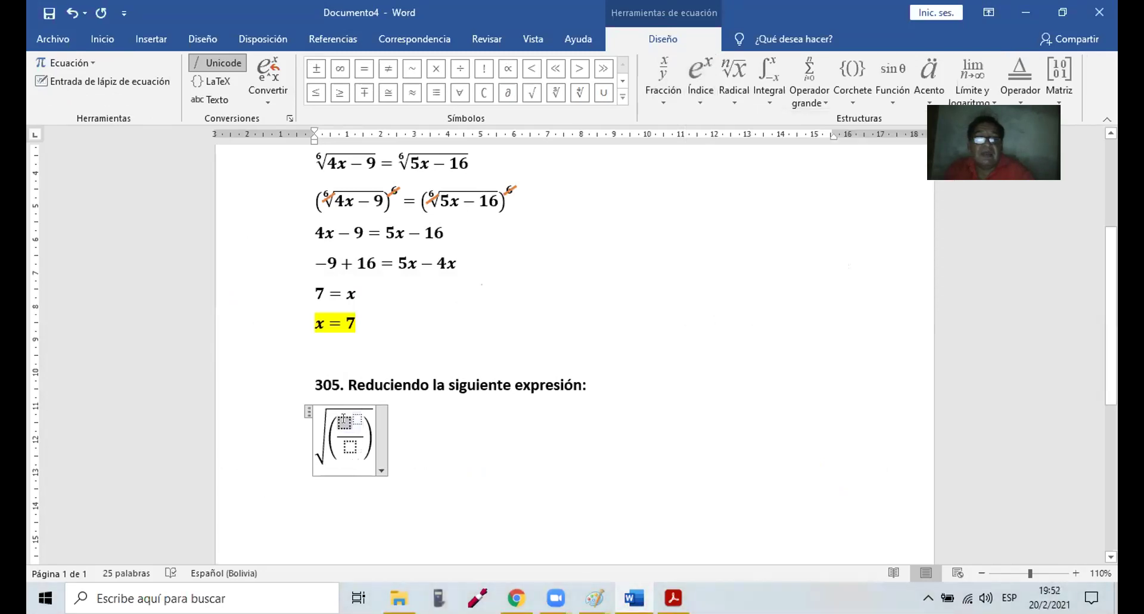
{"action": "type", "text": "x"}
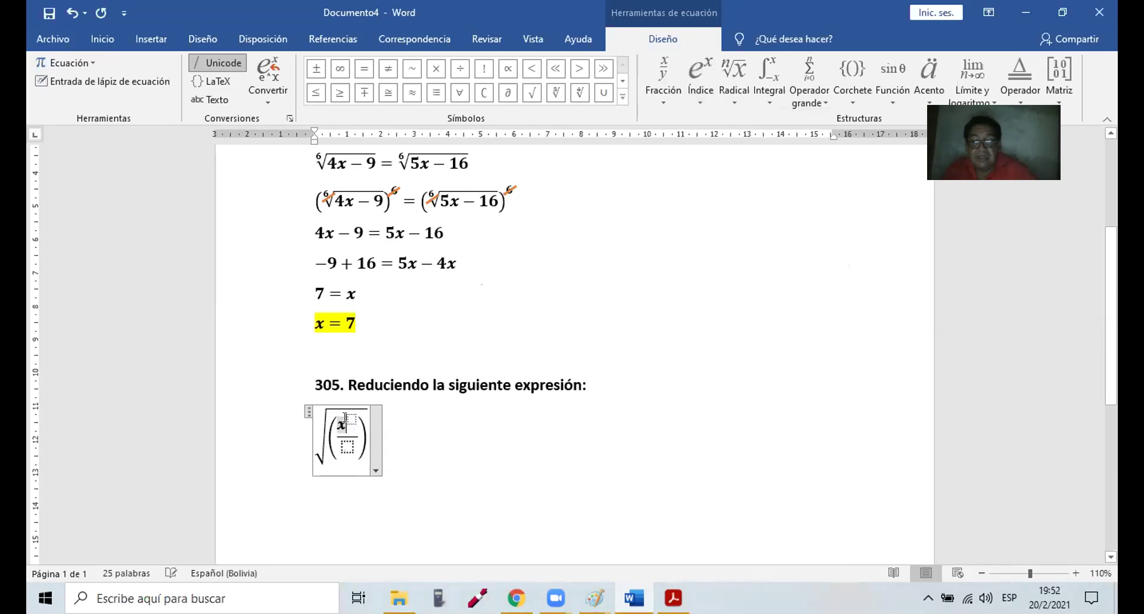
{"action": "key", "text": "Right"}
{"action": "type", "text": "3"}
{"action": "key", "text": "Right"}
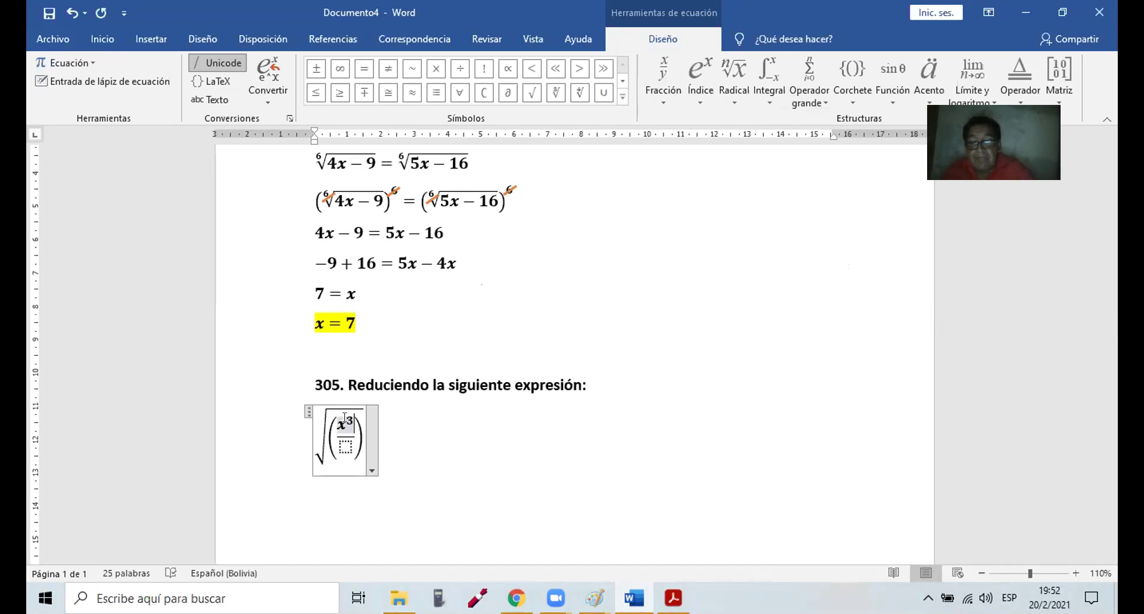
{"action": "type", "text": "-"}
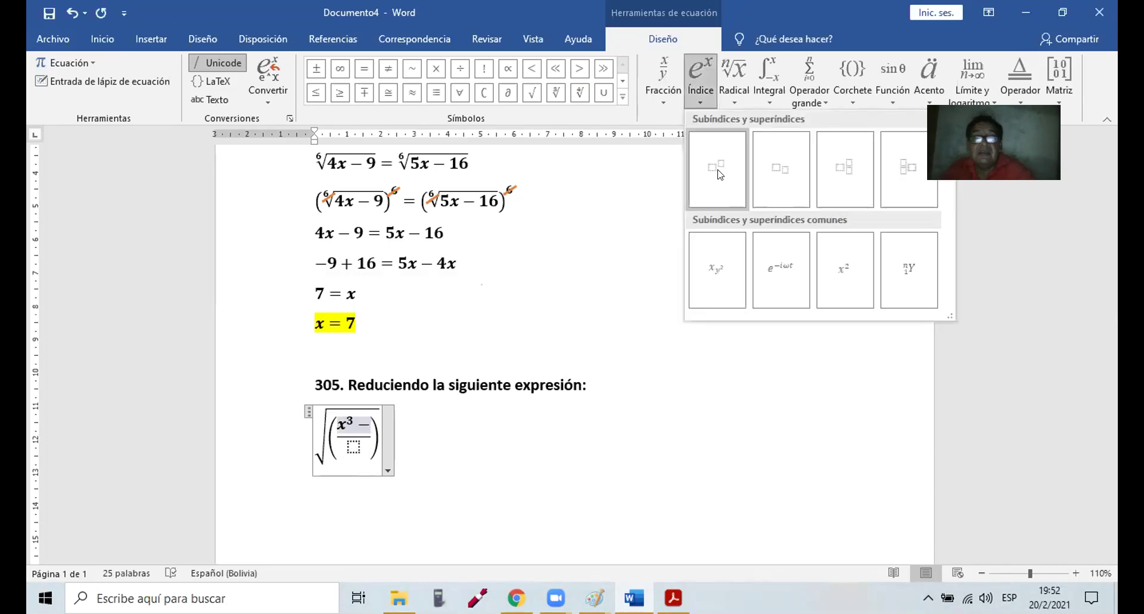
{"action": "left_click", "coordinate": [718, 174]}
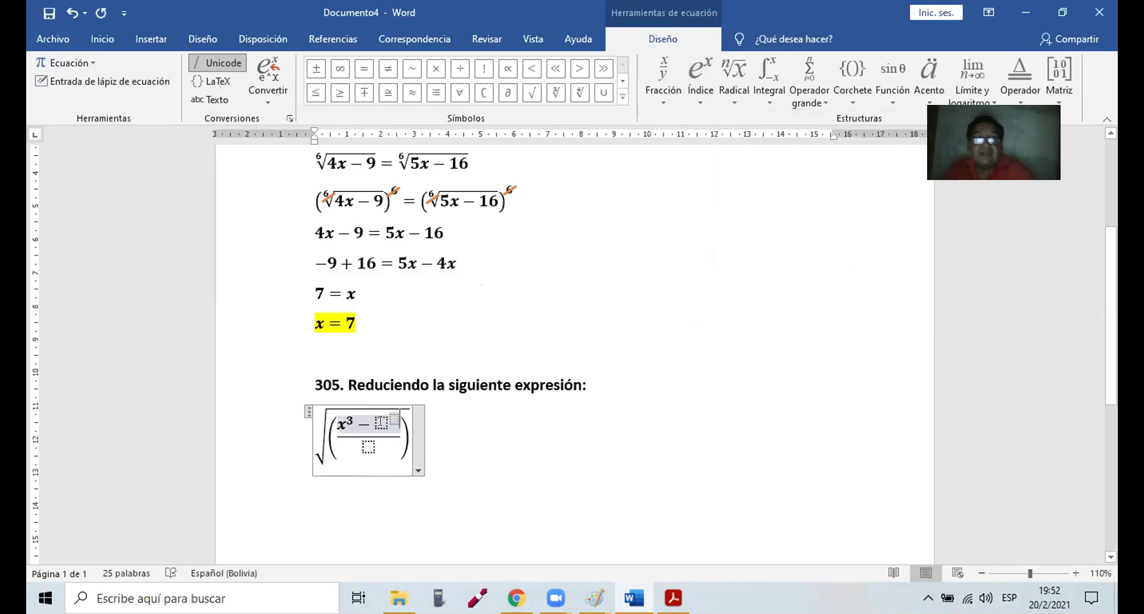
{"action": "type", "text": "y"}
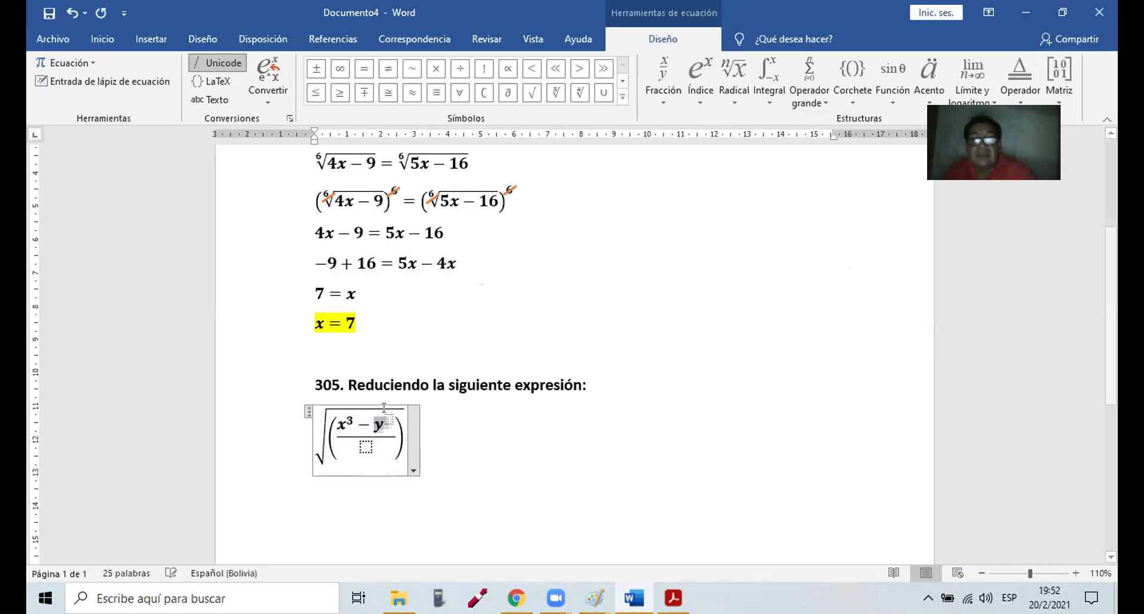
{"action": "key", "text": "Right"}
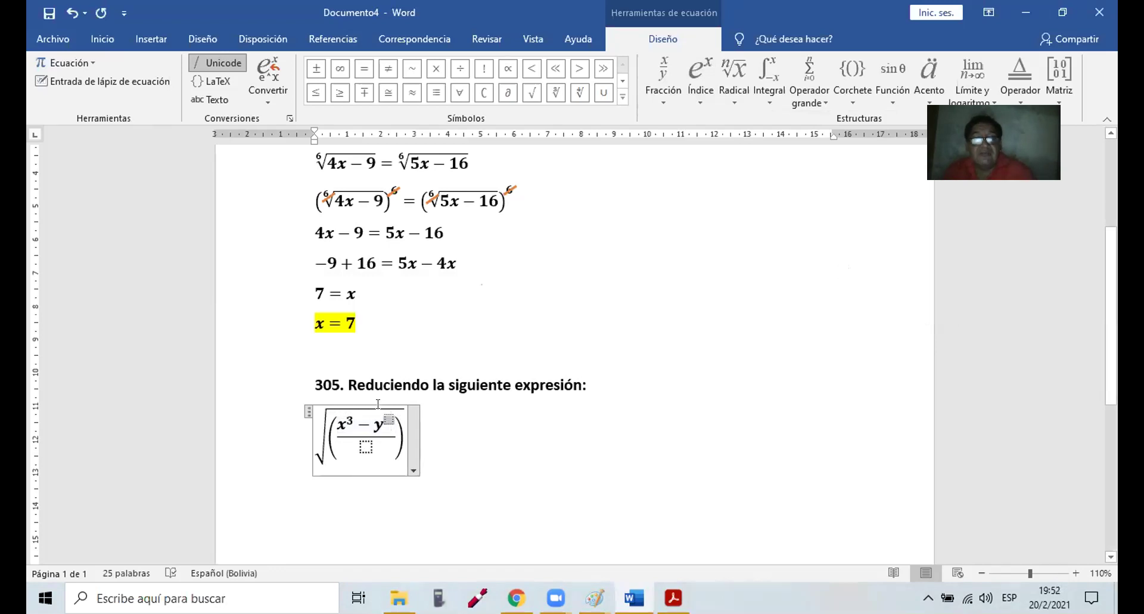
{"action": "type", "text": "3"}
- Enter x+y in the fraction's denominator after checking the PDF
{"action": "key", "text": "Down"}
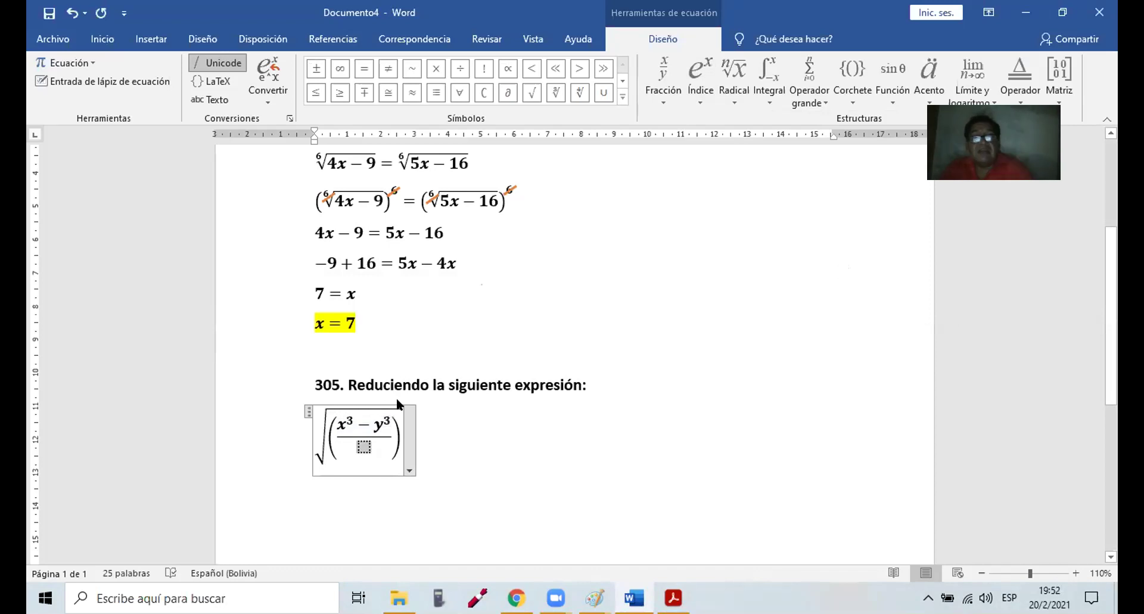
{"action": "key", "text": "alt+Tab"}
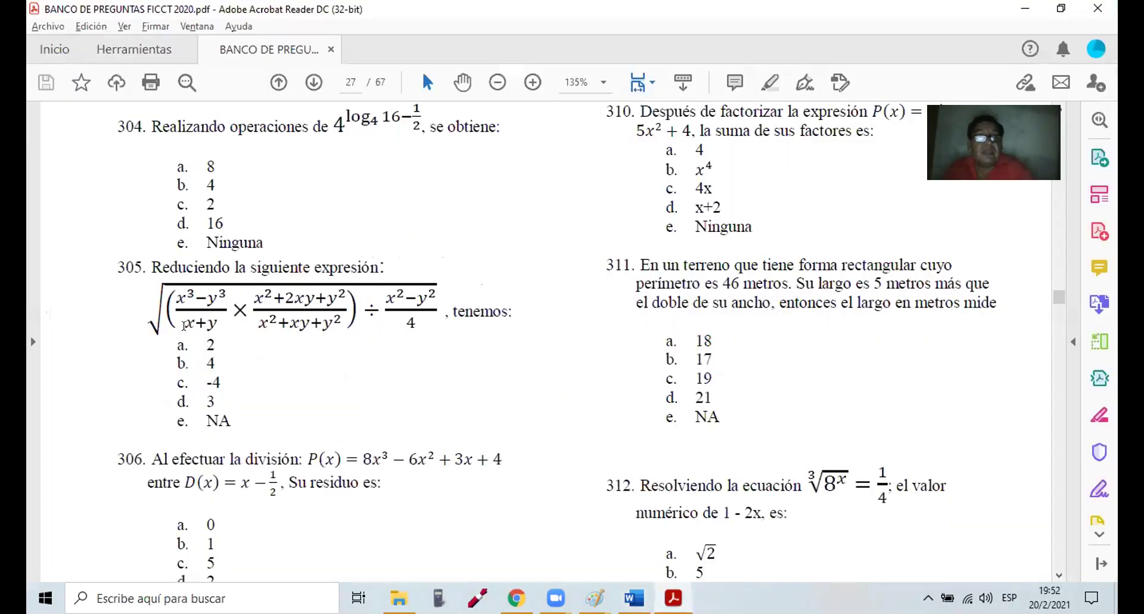
{"action": "key", "text": "alt+Tab"}
{"action": "type", "text": "x+y"}
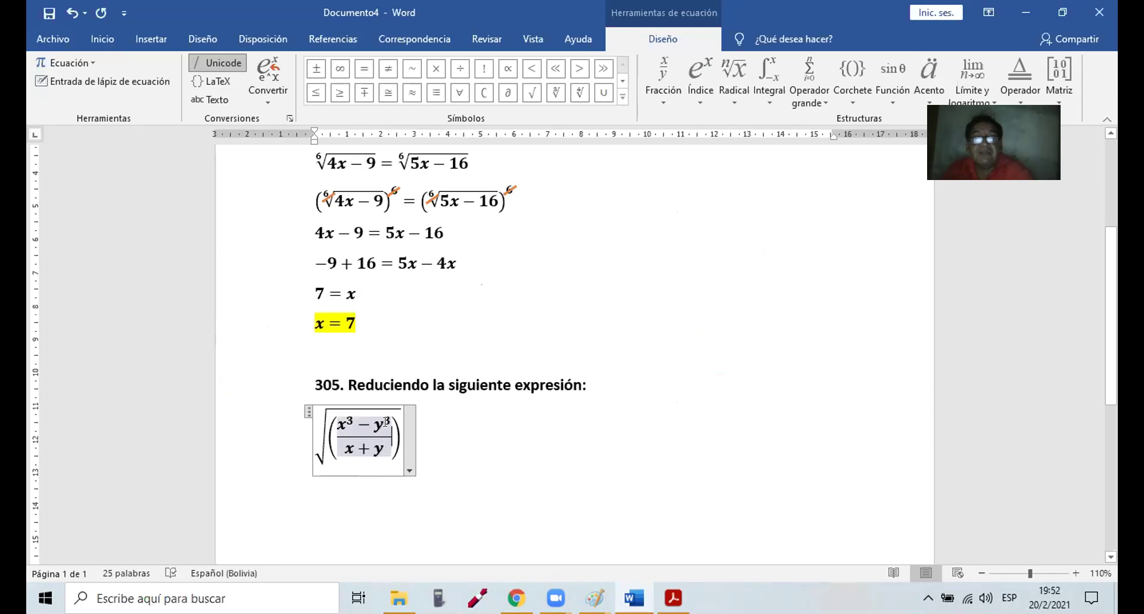
- Add a × sign and a stacked fraction after the first fraction
{"action": "left_click", "coordinate": [437, 73]}
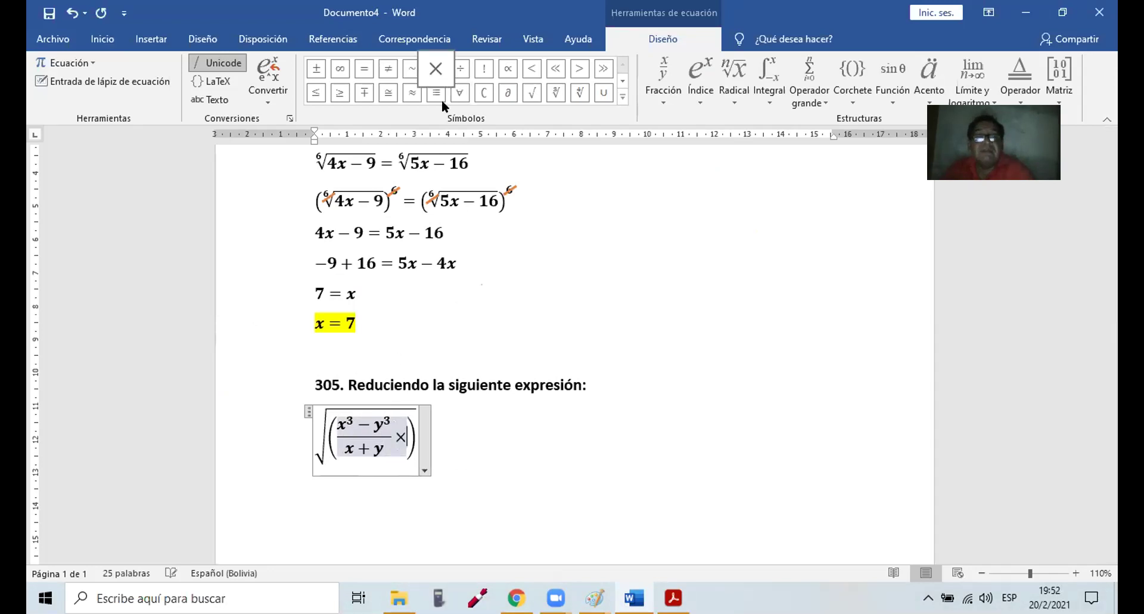
{"action": "left_click", "coordinate": [655, 76]}
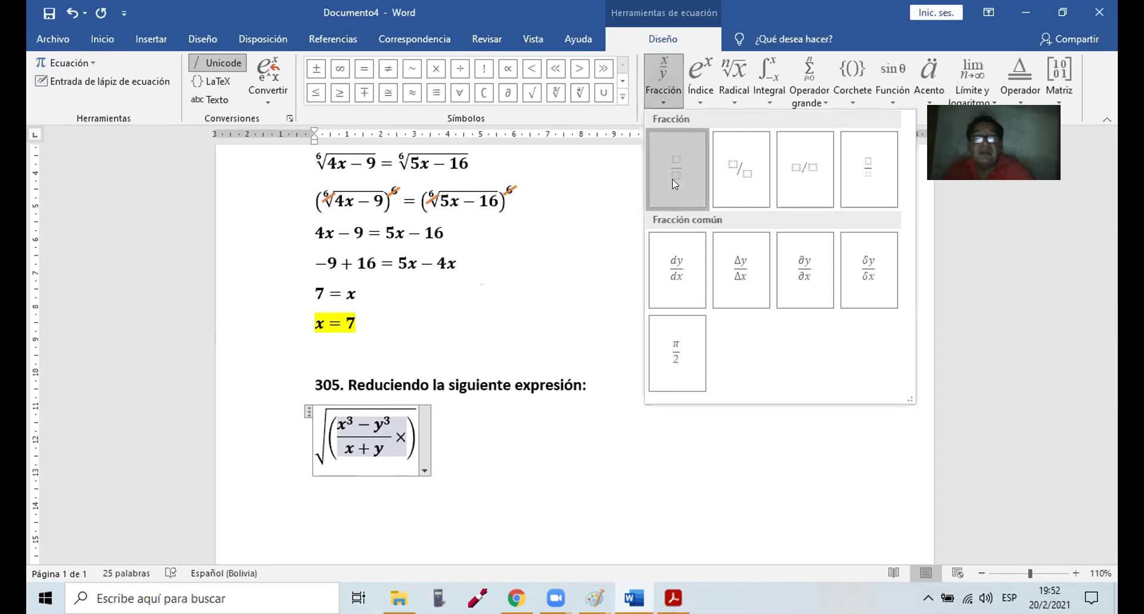
{"action": "left_click", "coordinate": [672, 178]}
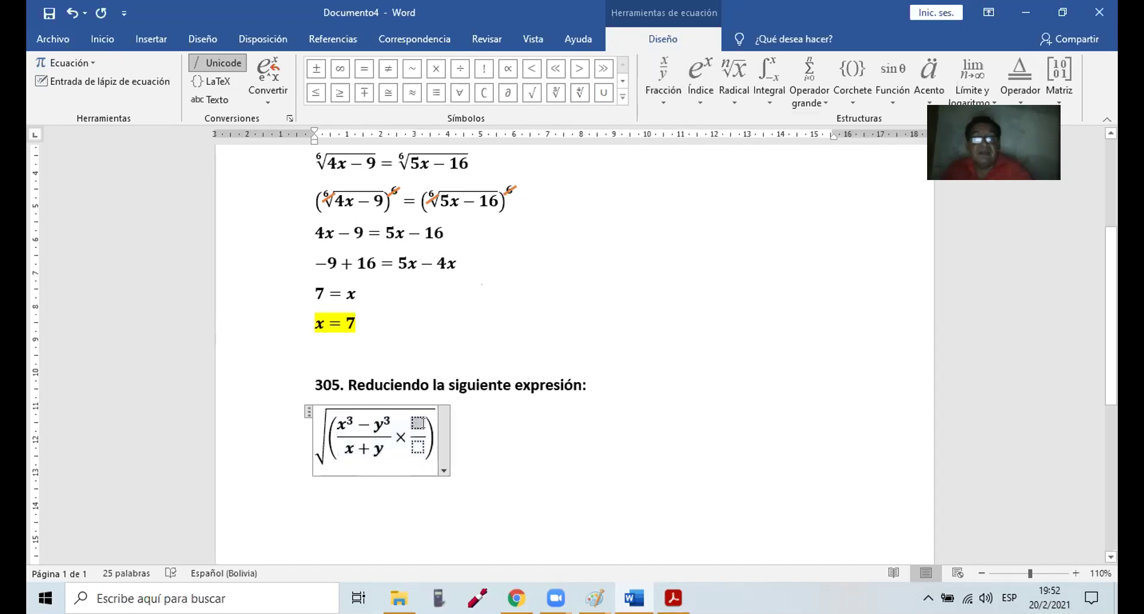
{"action": "key", "text": "alt+Tab"}
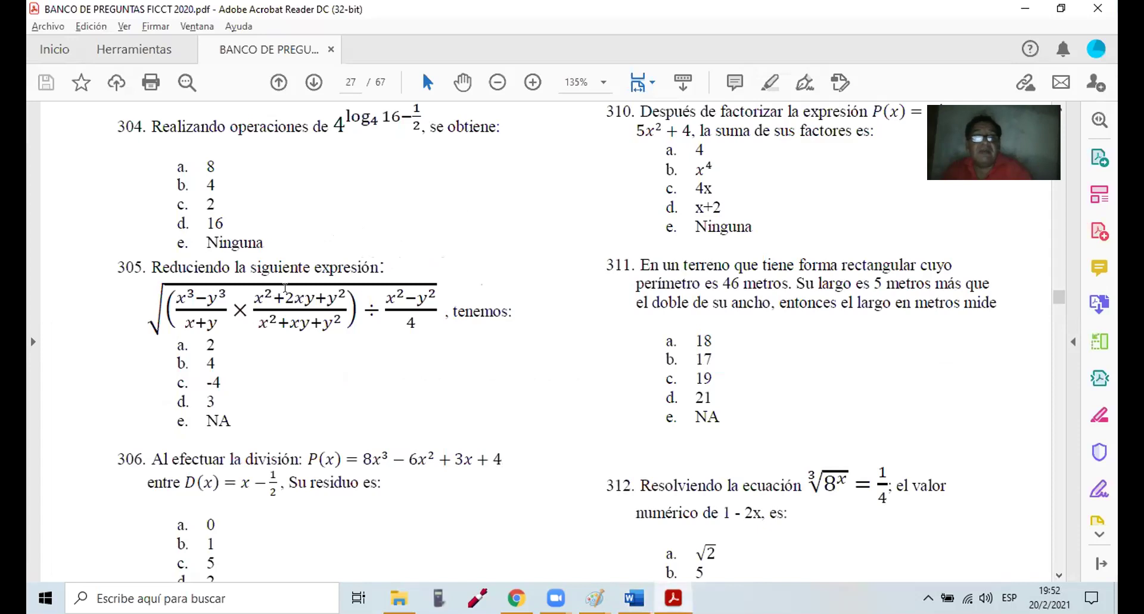
{"action": "key", "text": "alt+Tab"}
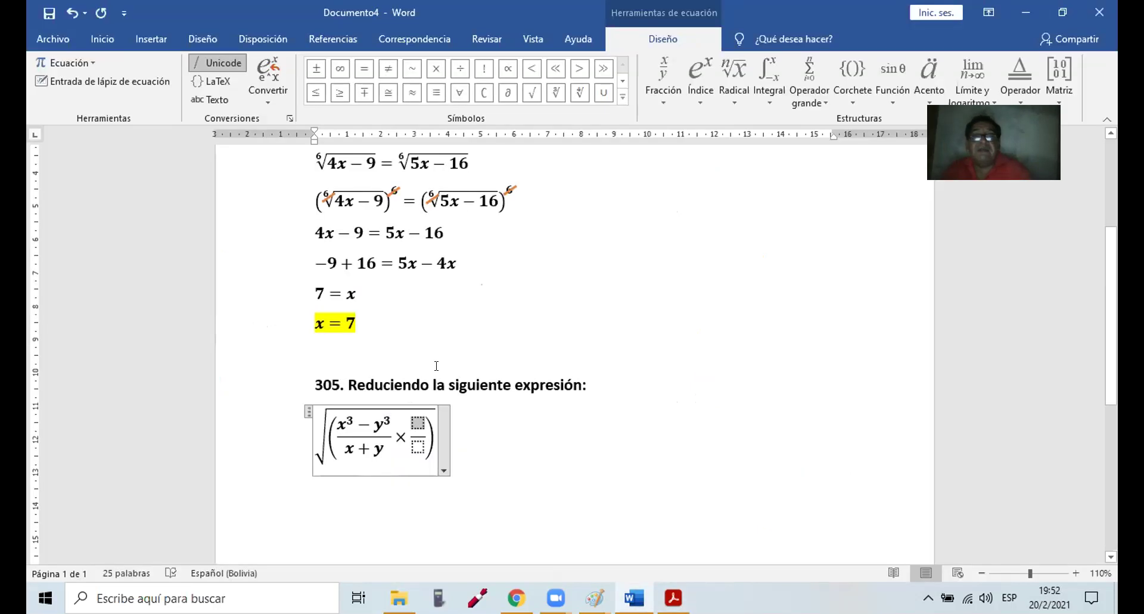
- Enter x² in the second fraction's numerator with a superscript and select it
{"action": "left_click", "coordinate": [695, 72]}
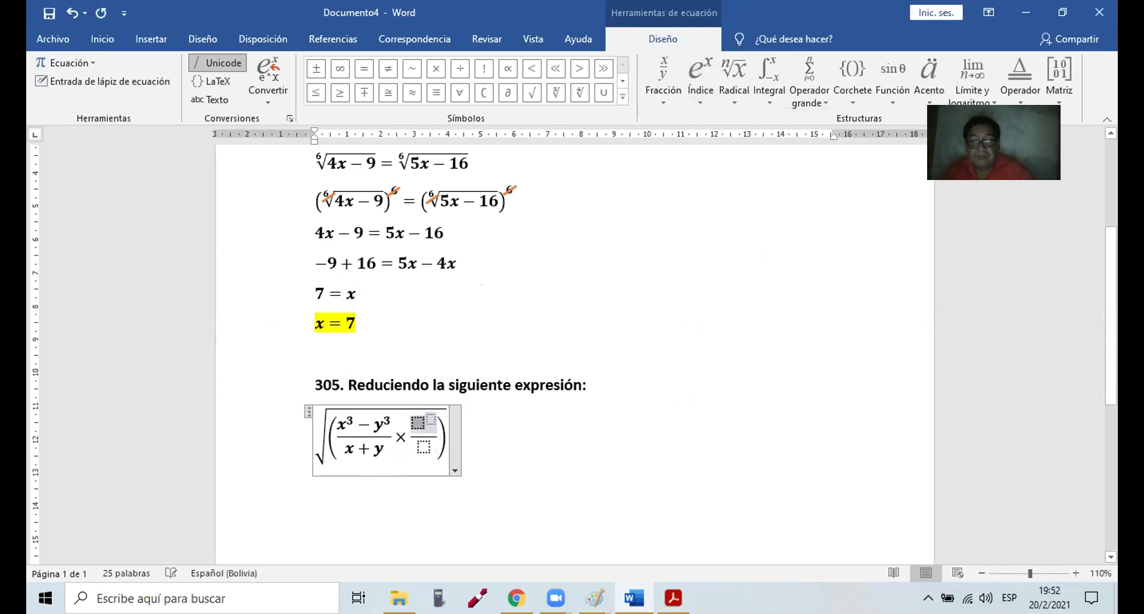
{"action": "type", "text": "x"}
{"action": "key", "text": "Right"}
{"action": "type", "text": "2"}
{"action": "double_click", "coordinate": [417, 419]}
- Extend the second numerator with + 2xy + y, checking the PDF
{"action": "key", "text": "alt+Tab"}
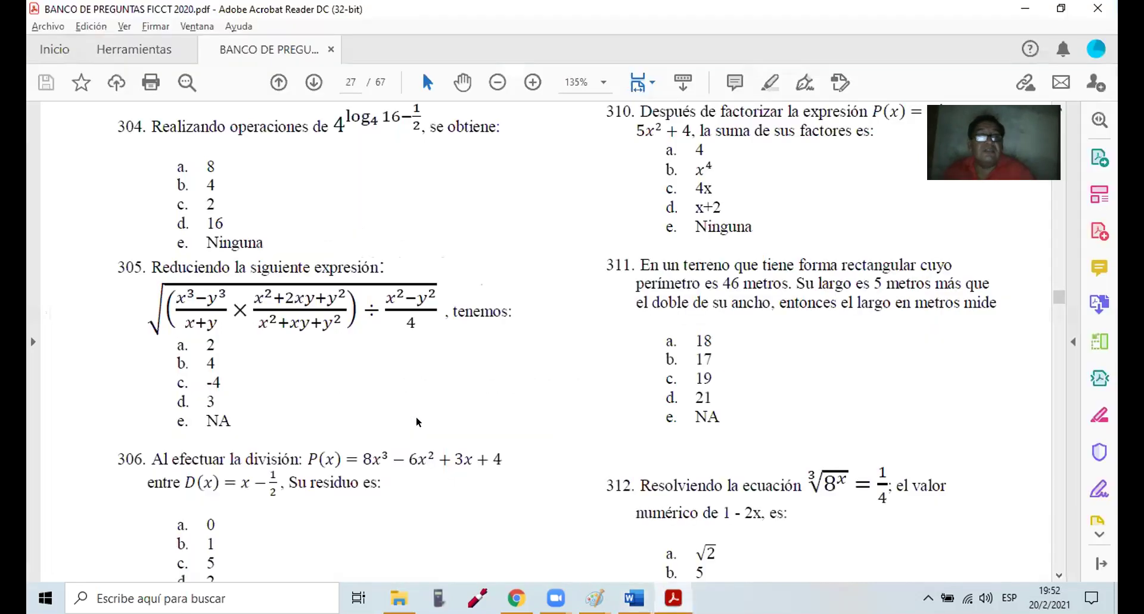
{"action": "key", "text": "alt+Tab"}
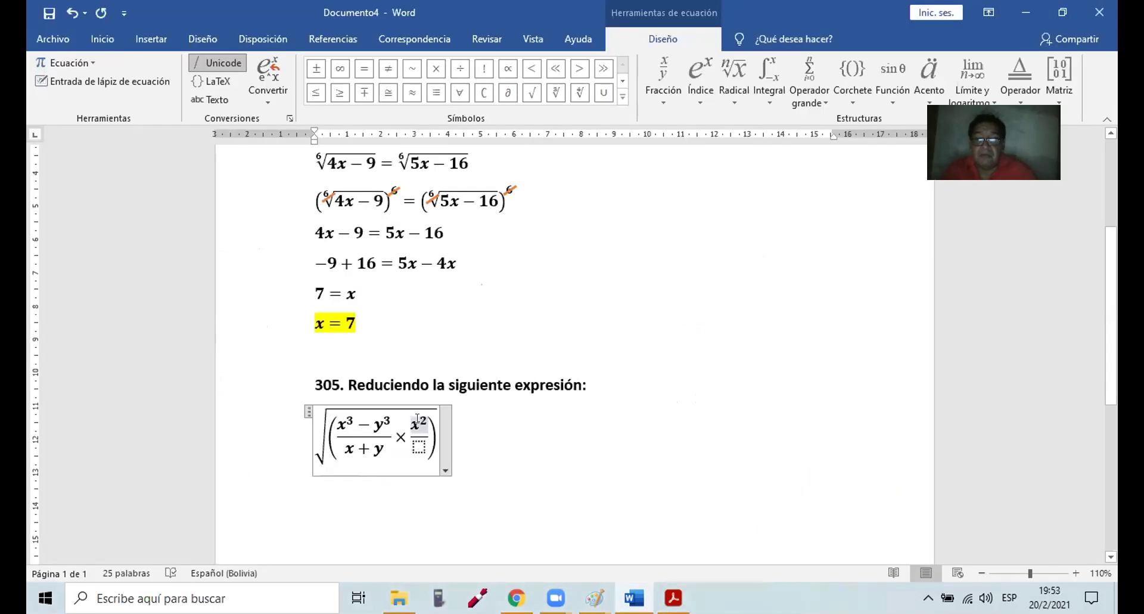
{"action": "type", "text": "+ 2"}
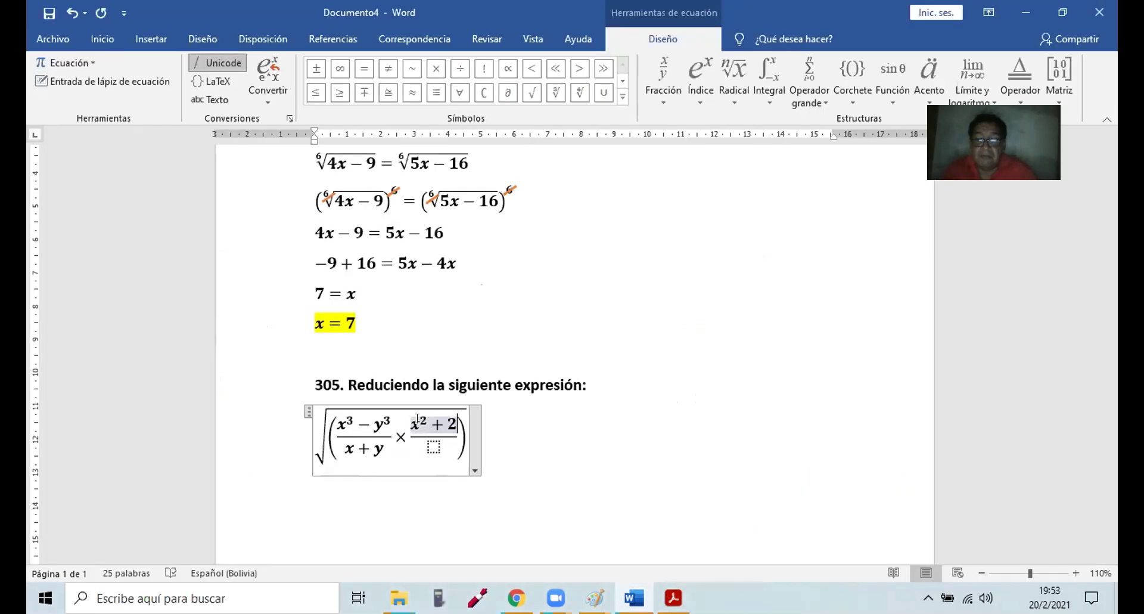
{"action": "type", "text": "xy"}
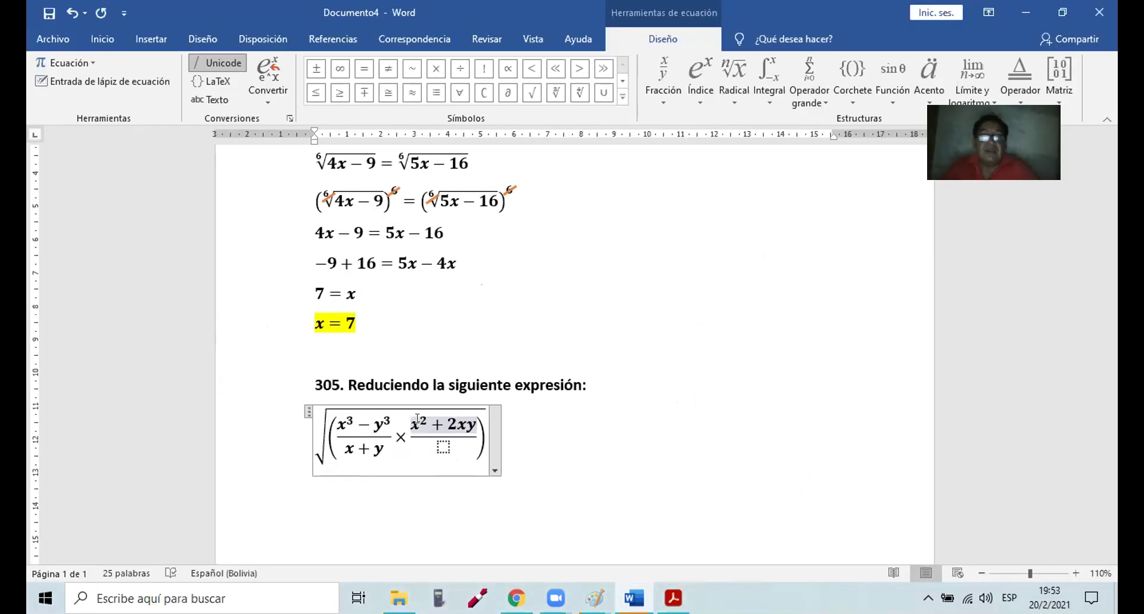
{"action": "key", "text": "alt+Tab"}
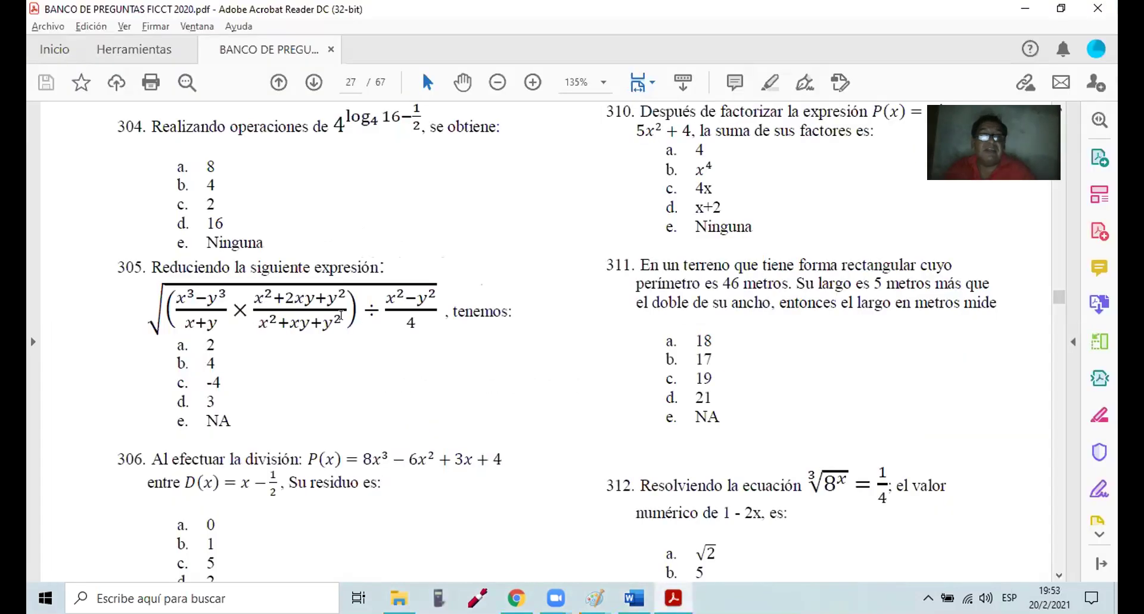
{"action": "key", "text": "alt+Tab"}
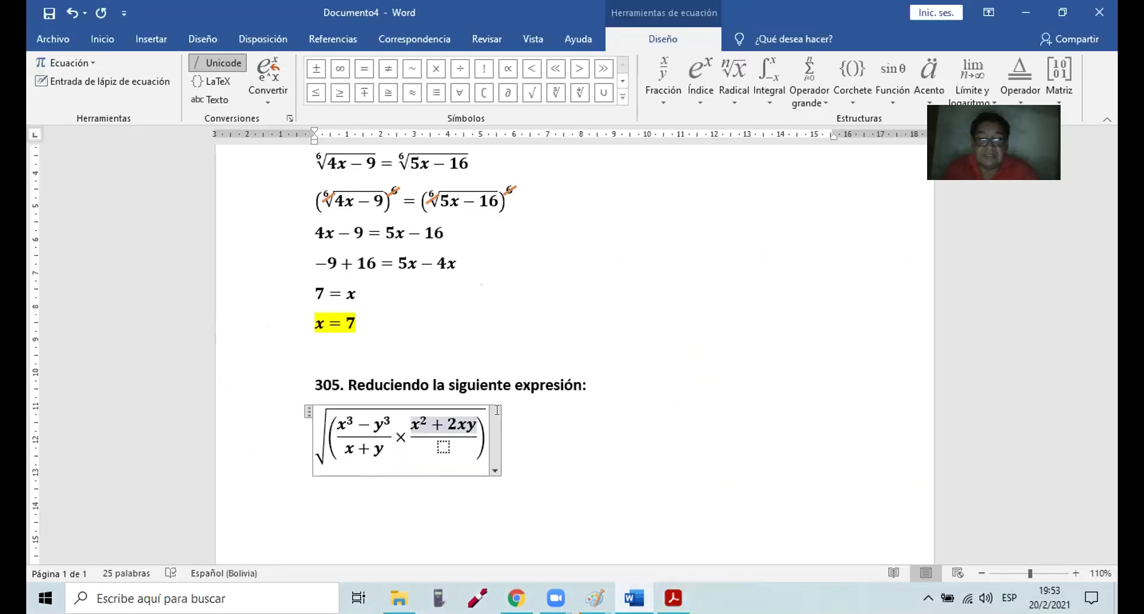
{"action": "type", "text": "+"}
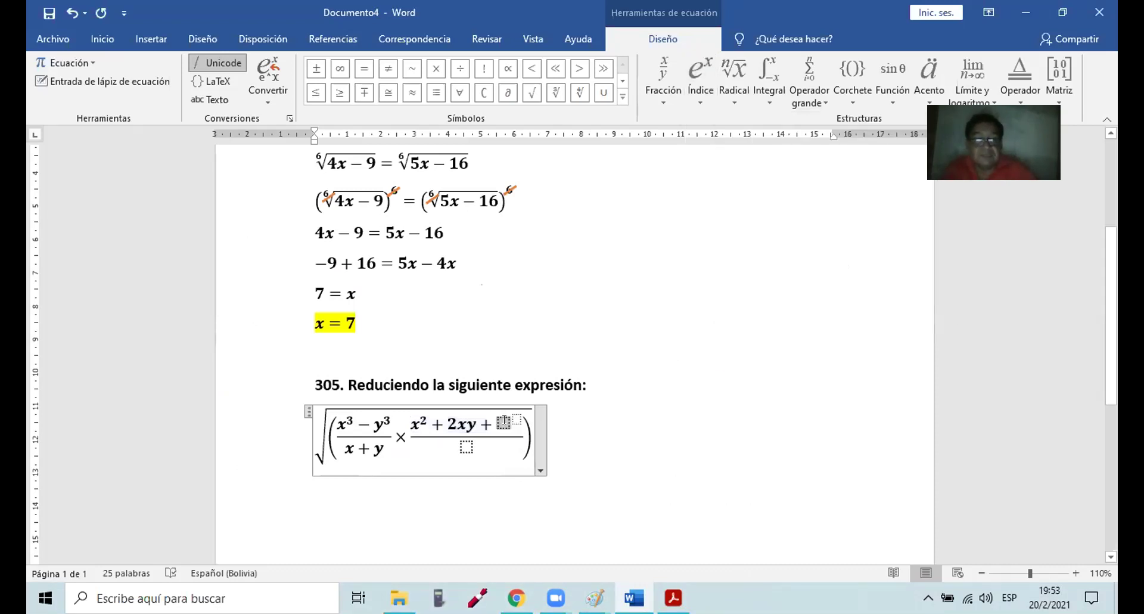
{"action": "type", "text": "y"}
- Fix a misplaced 2 so y is squared, then select the numerator x² + 2xy + y²
{"action": "key", "text": "Right"}
{"action": "key", "text": "Right"}
{"action": "key", "text": "Right"}
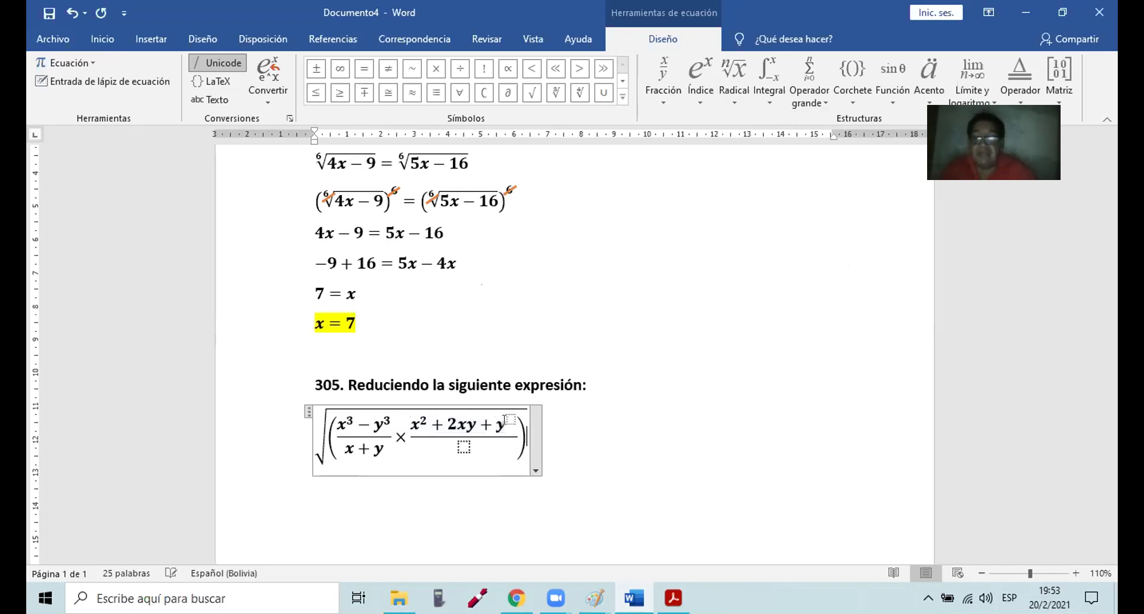
{"action": "type", "text": "2"}
{"action": "key", "text": "BackSpace"}
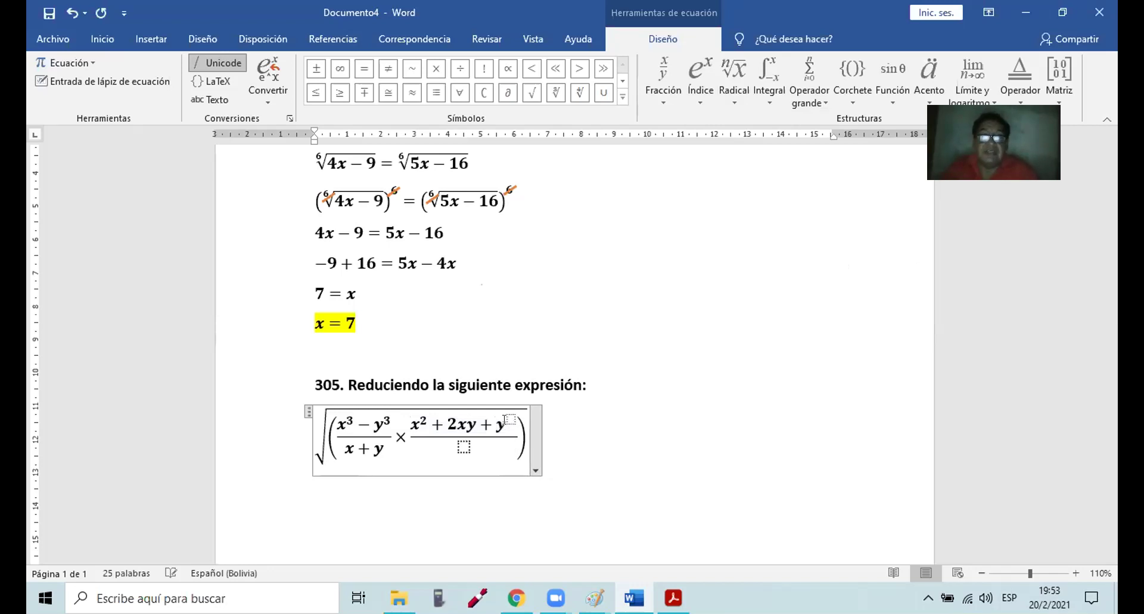
{"action": "key", "text": "Left"}
{"action": "key", "text": "Left"}
{"action": "key", "text": "Right"}
{"action": "key", "text": "Right"}
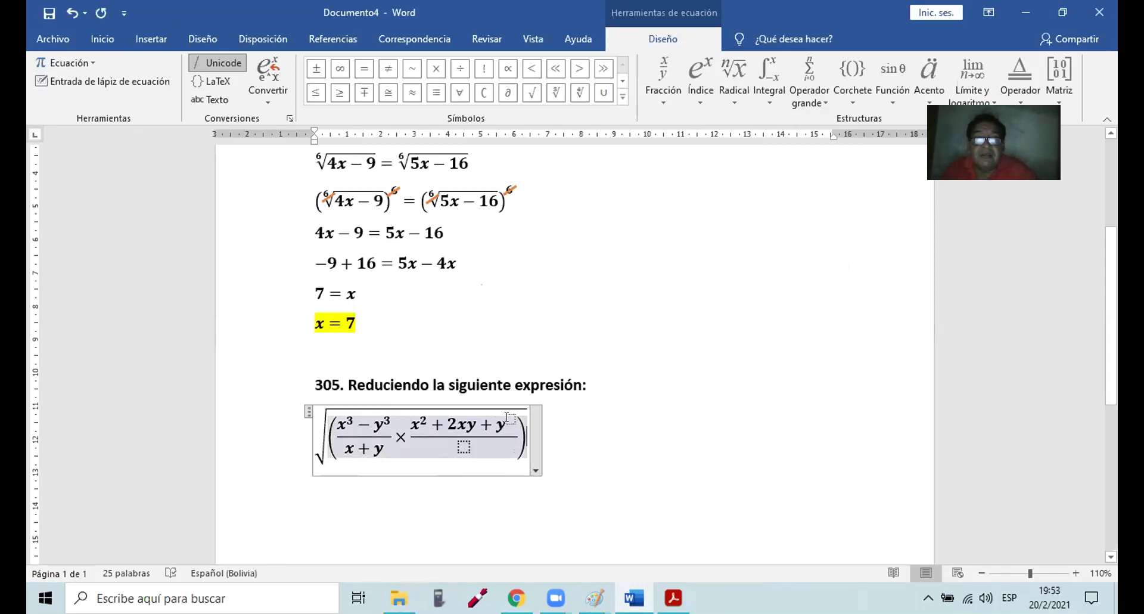
{"action": "left_click", "coordinate": [508, 417]}
{"action": "type", "text": "2"}
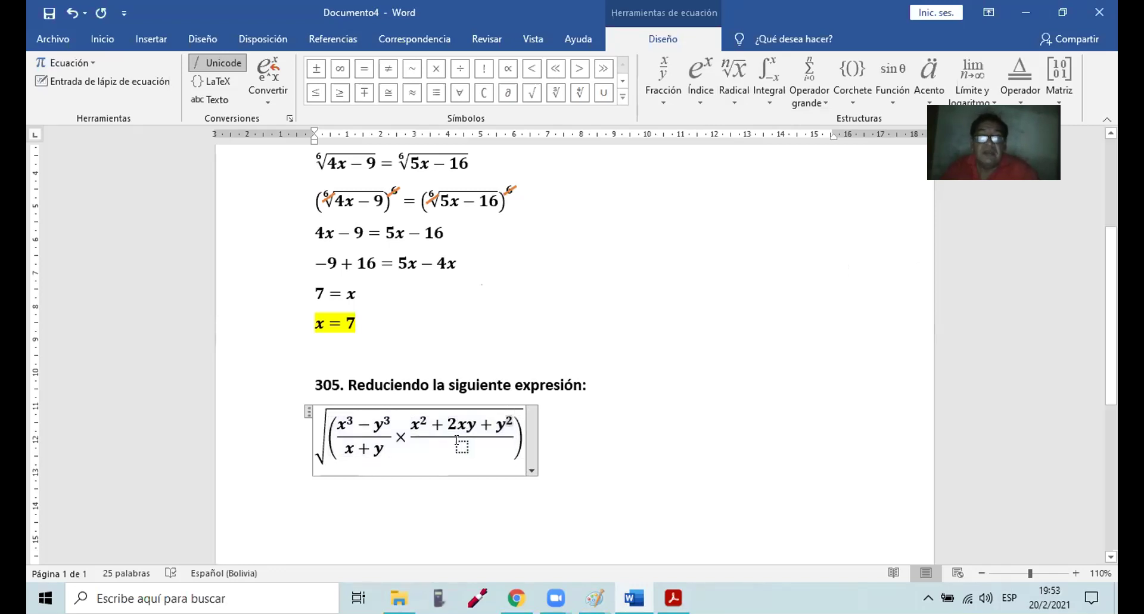
{"action": "key", "text": "alt+Tab"}
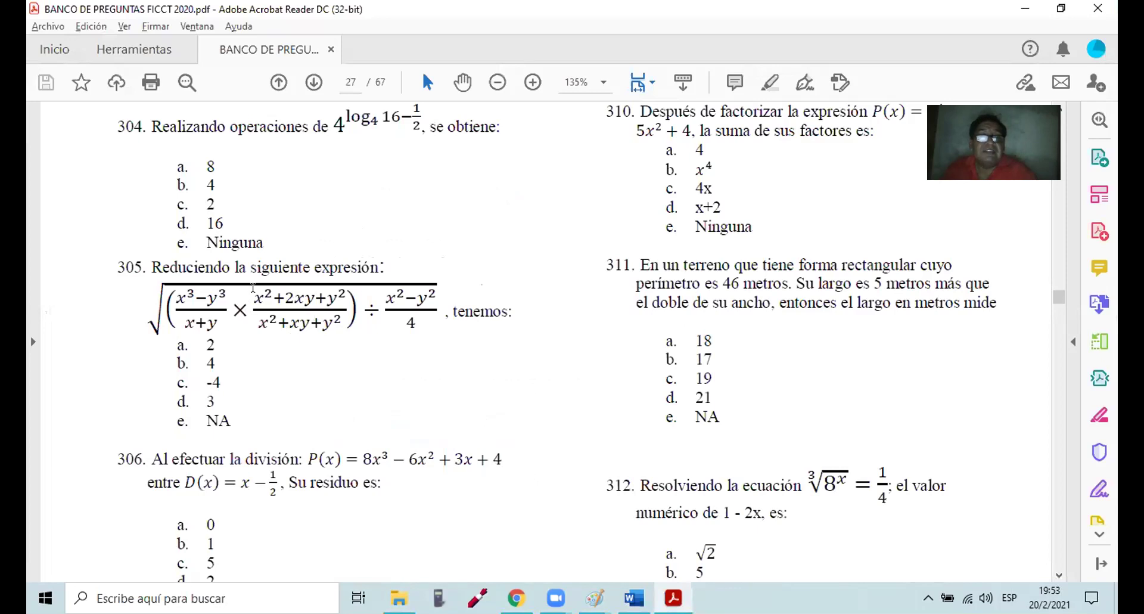
{"action": "key", "text": "alt+Tab"}
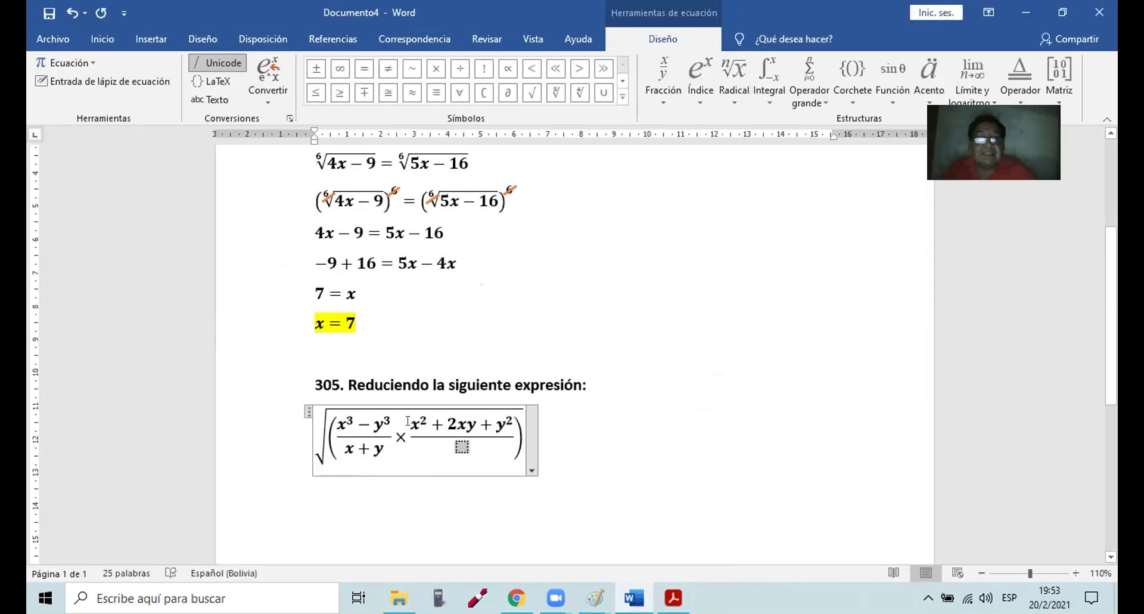
{"action": "left_click_drag", "start_coordinate": [410, 419], "coordinate": [504, 426]}
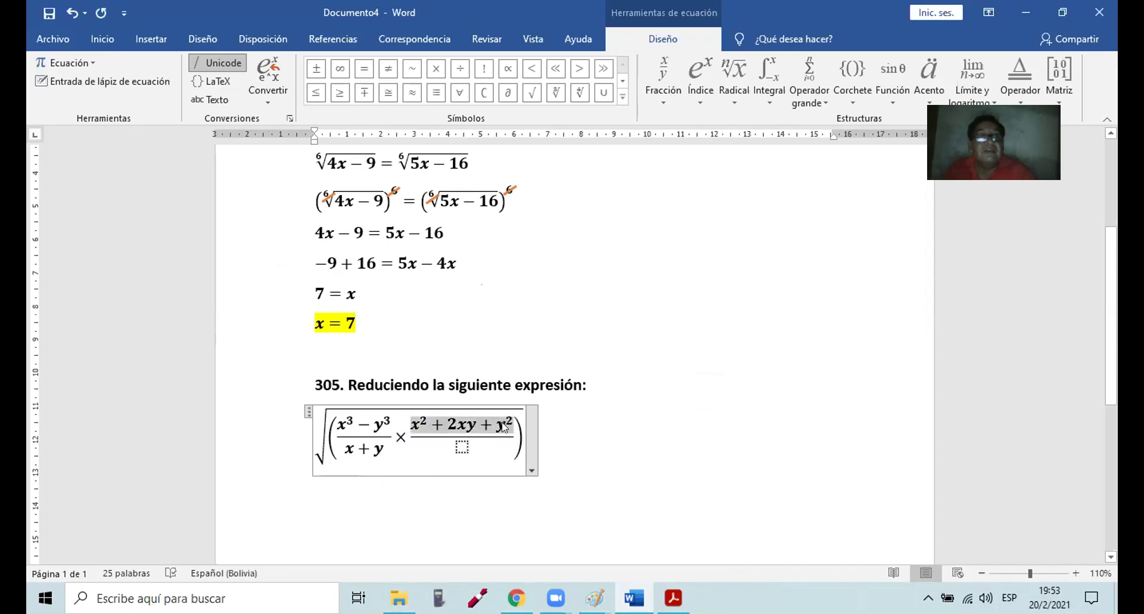
- Paste the numerator into the empty denominator and delete the 2 to get x² + xy + y²
{"action": "left_click", "coordinate": [102, 41]}
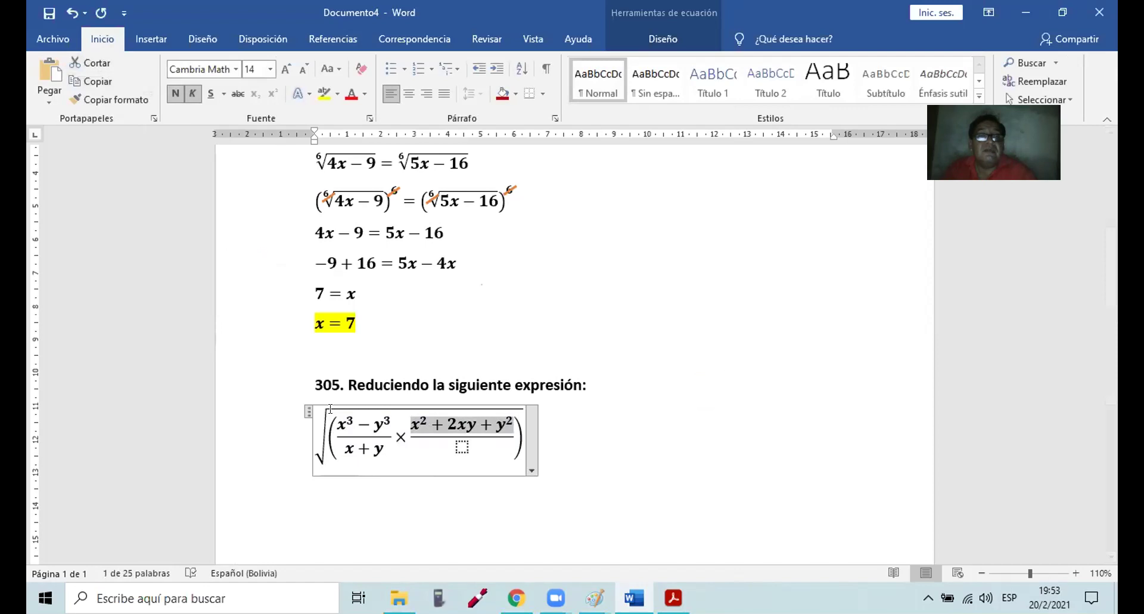
{"action": "left_click", "coordinate": [462, 447]}
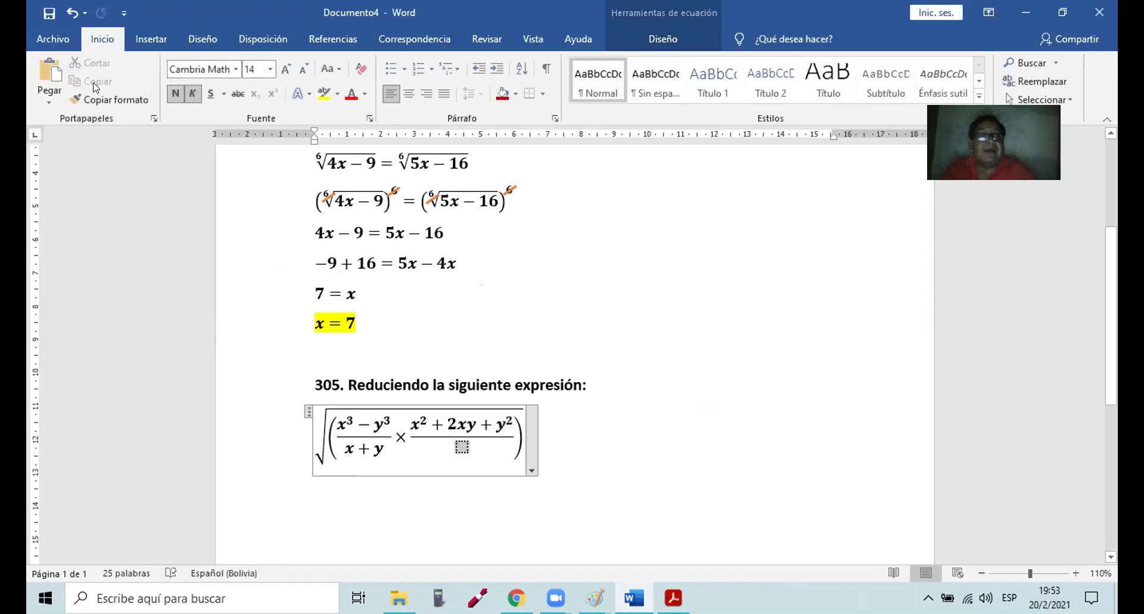
{"action": "left_click", "coordinate": [54, 81]}
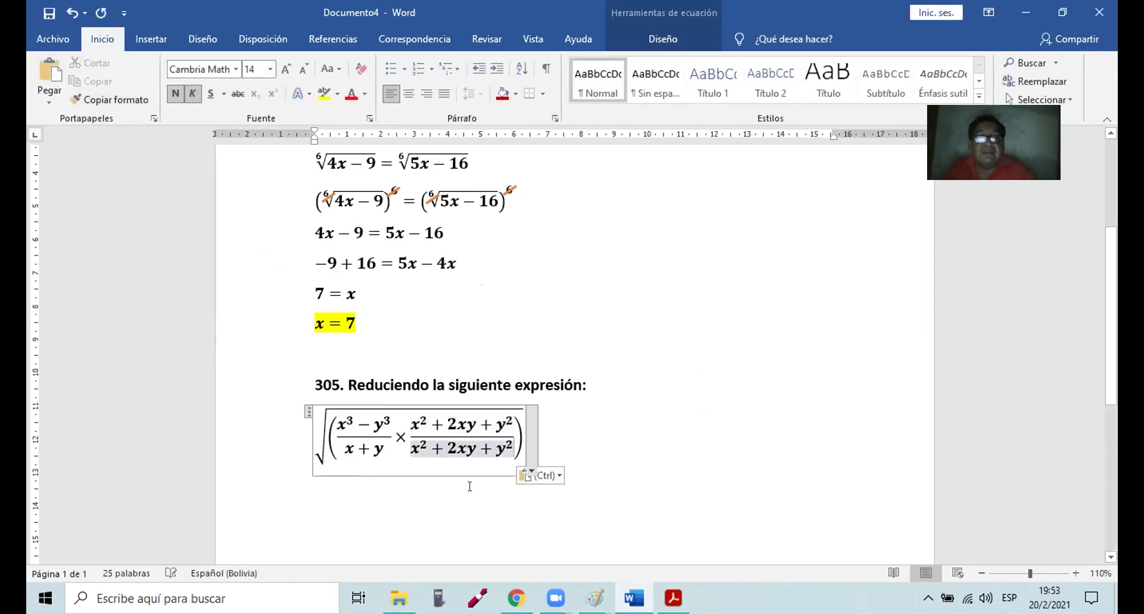
{"action": "key", "text": "alt+Tab"}
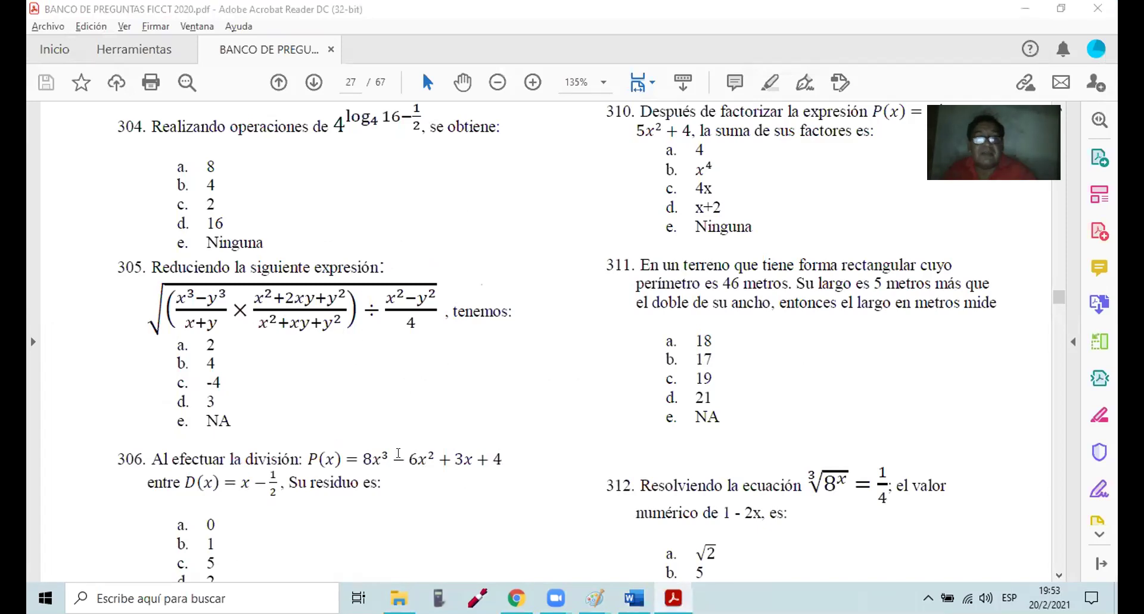
{"action": "key", "text": "alt+Tab"}
{"action": "left_click", "coordinate": [456, 448]}
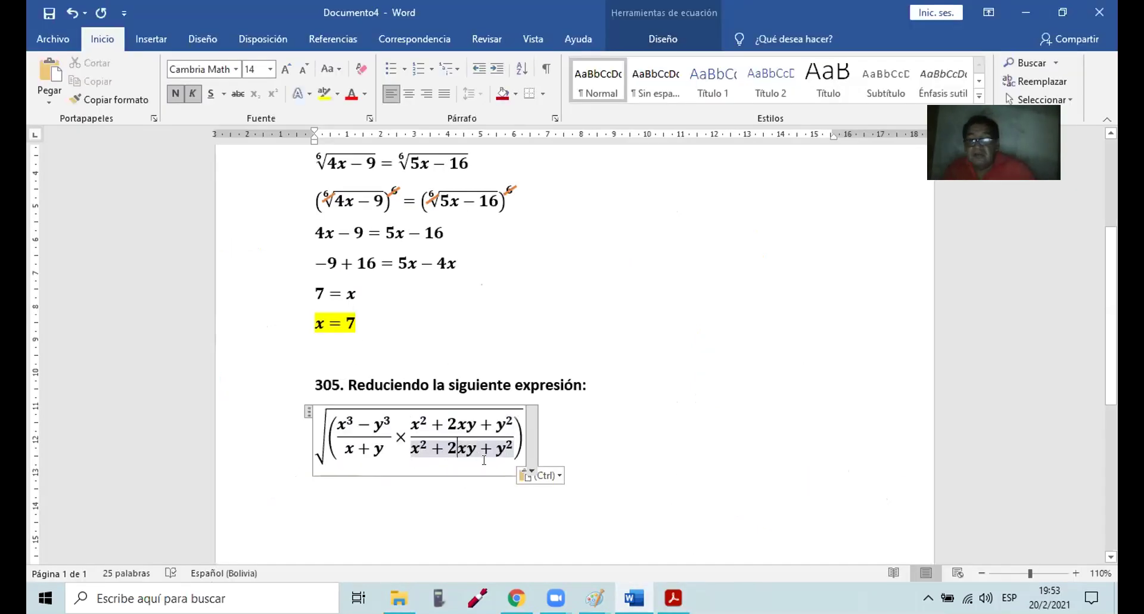
{"action": "key", "text": "BackSpace"}
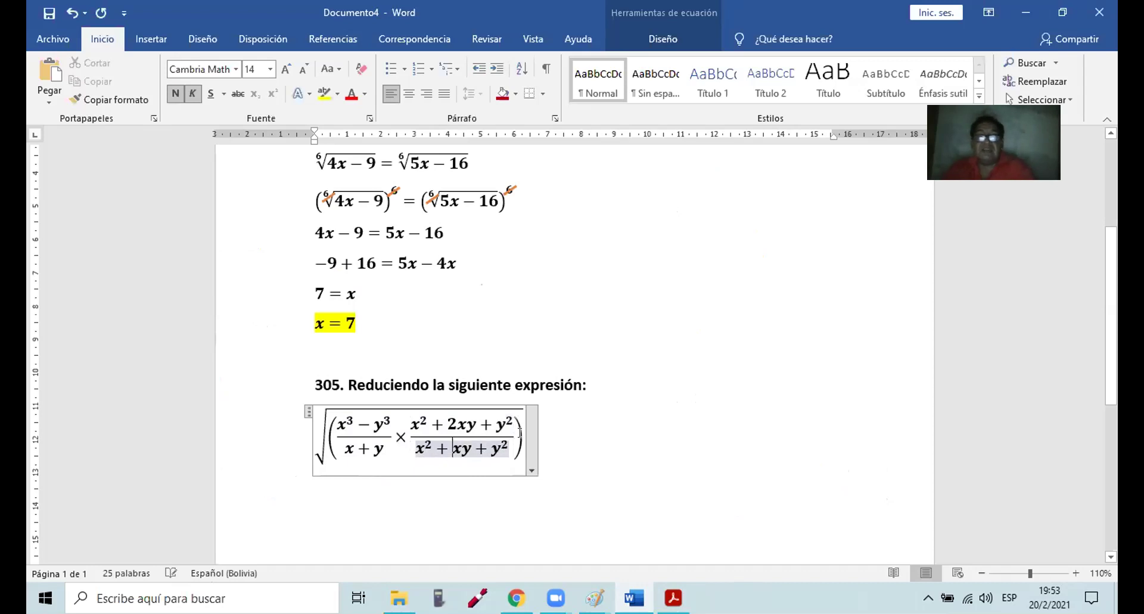
{"action": "left_click", "coordinate": [521, 432]}
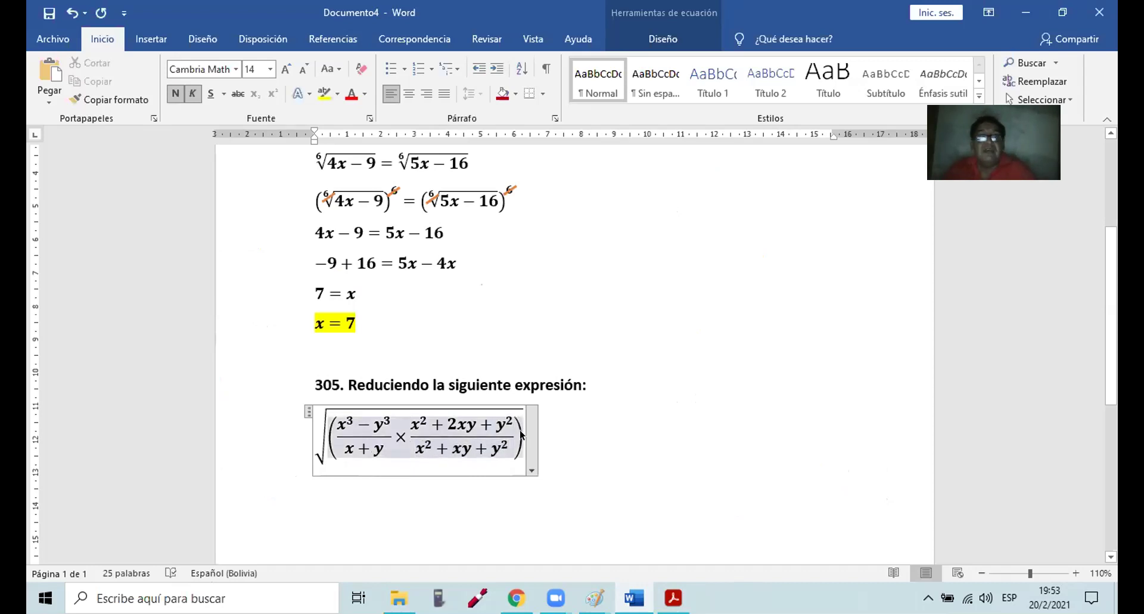
{"action": "key", "text": "alt+Tab"}
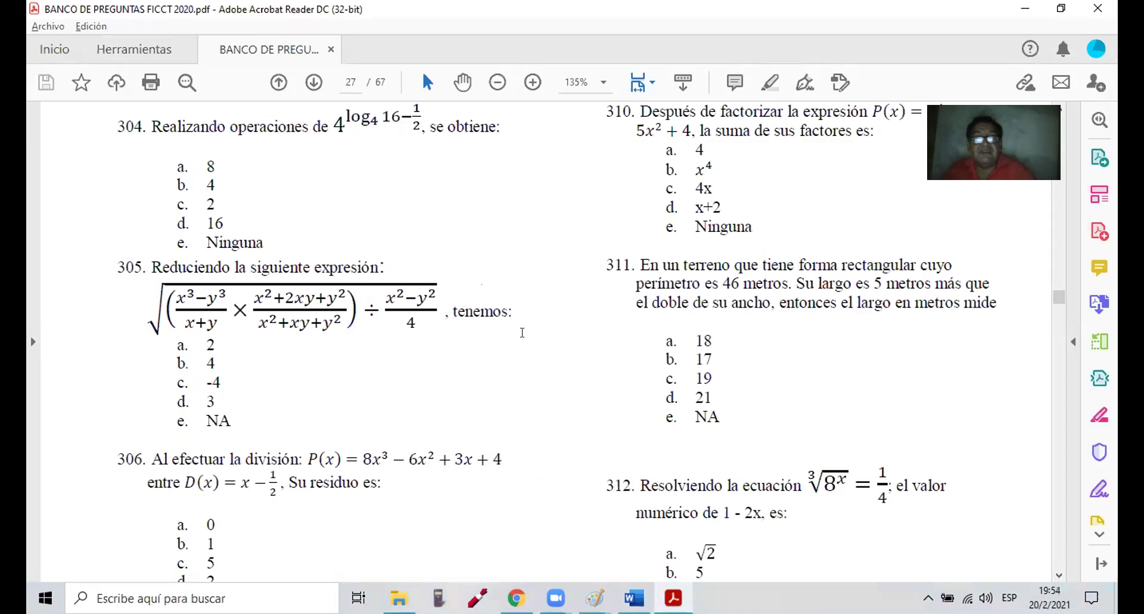
{"action": "key", "text": "alt+Tab"}
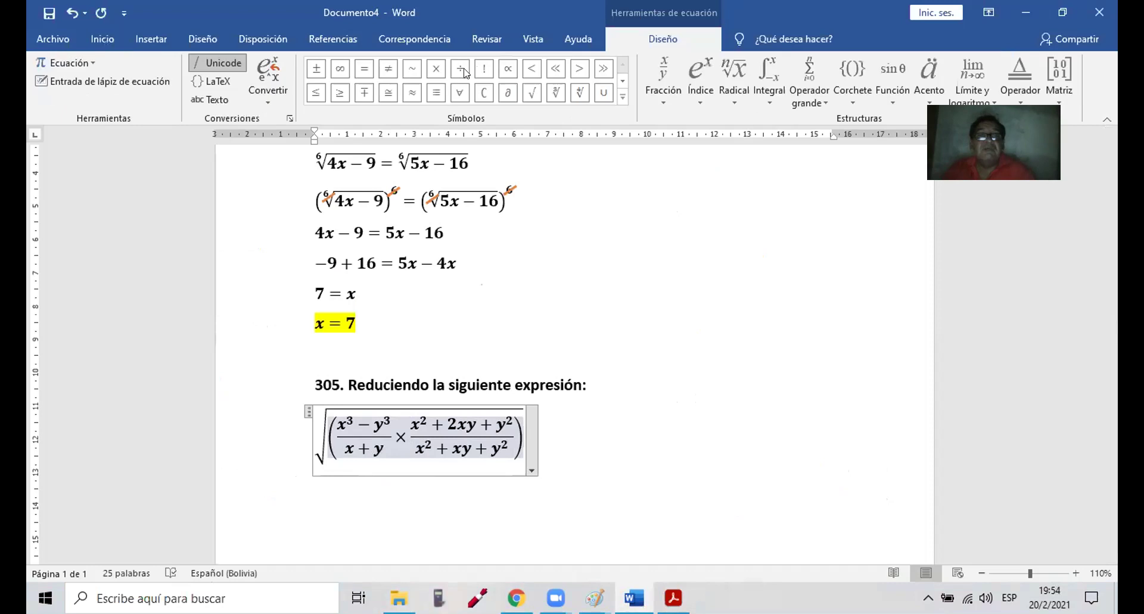
- Add a ÷ sign and a new fraction after the parentheses
{"action": "left_click", "coordinate": [460, 70]}
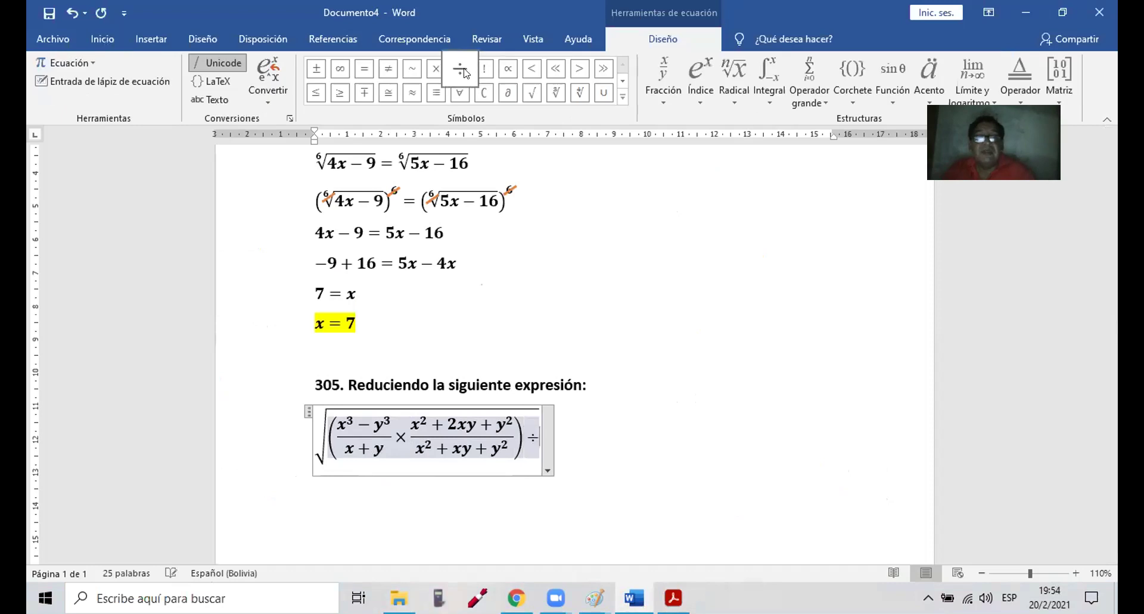
{"action": "key", "text": "alt+Tab"}
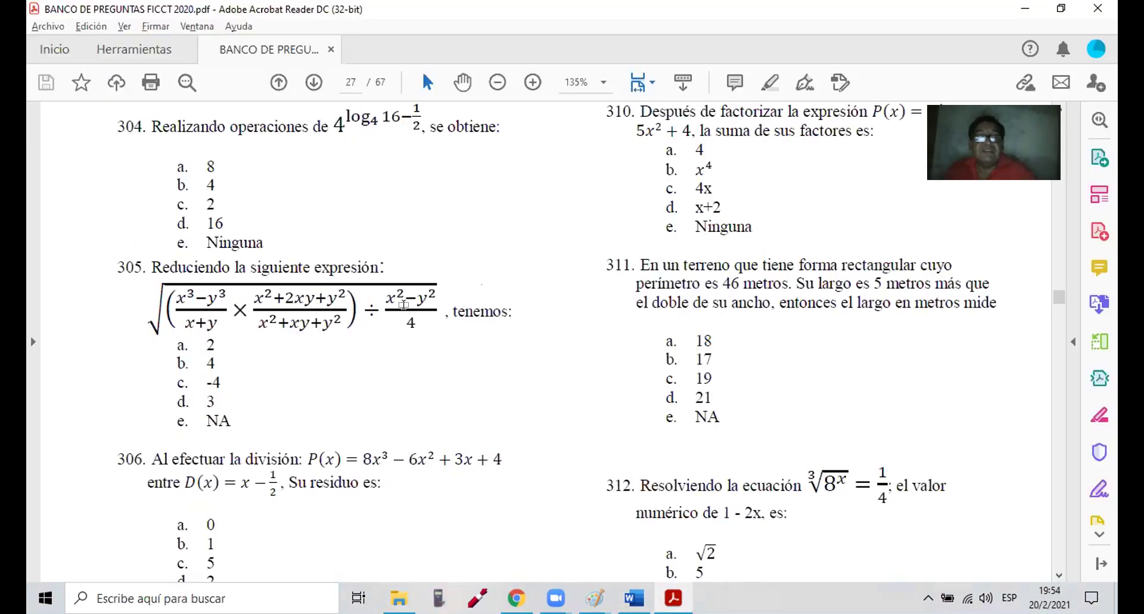
{"action": "key", "text": "alt+Tab"}
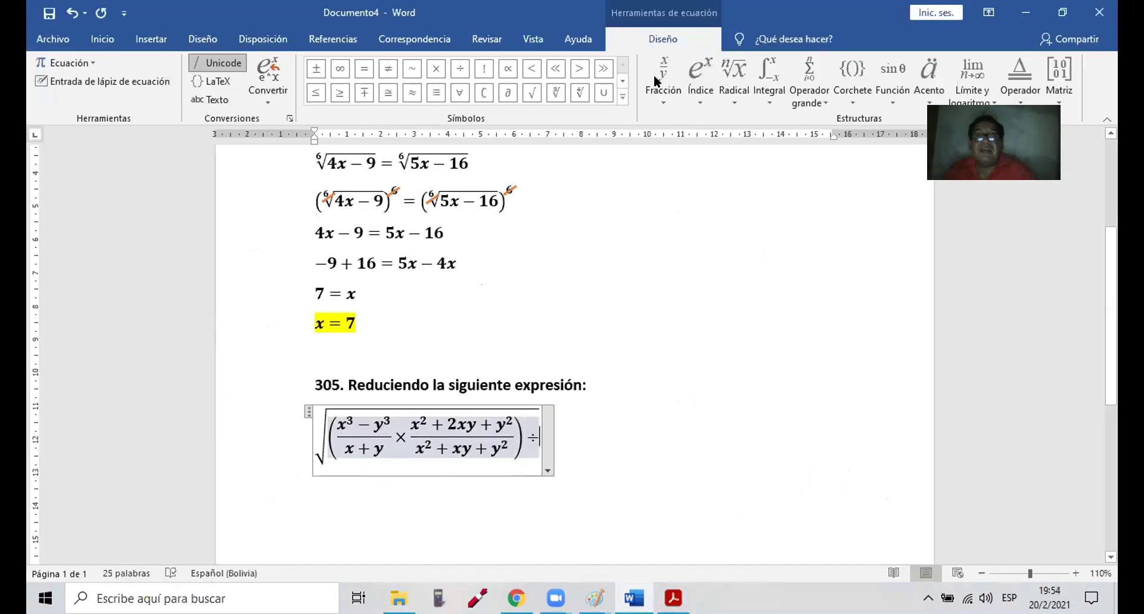
{"action": "left_click", "coordinate": [658, 78]}
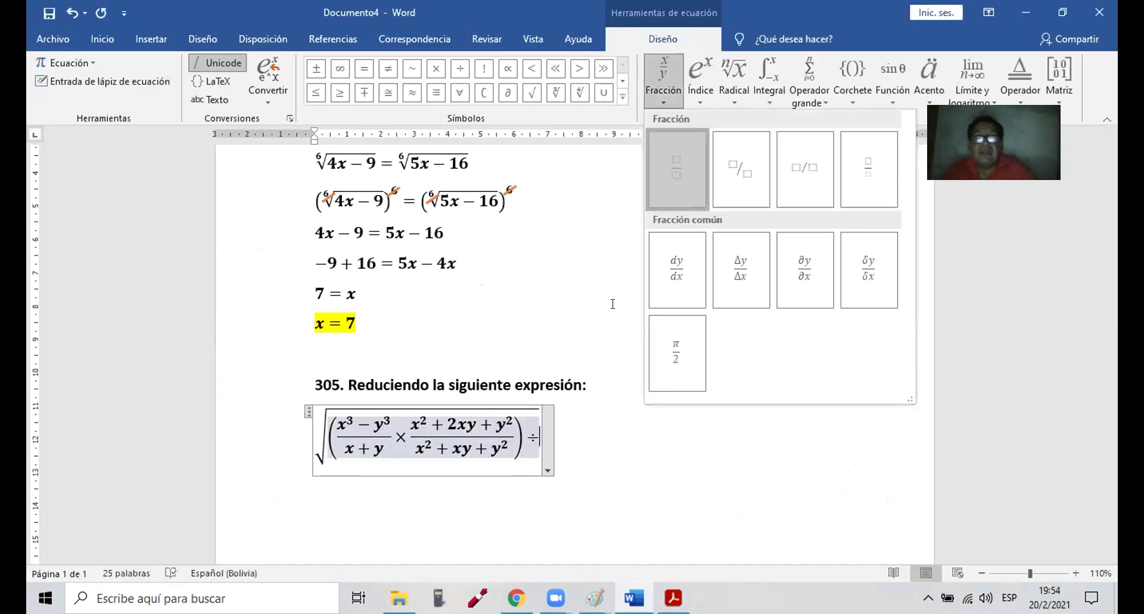
{"action": "key", "text": "alt+Tab"}
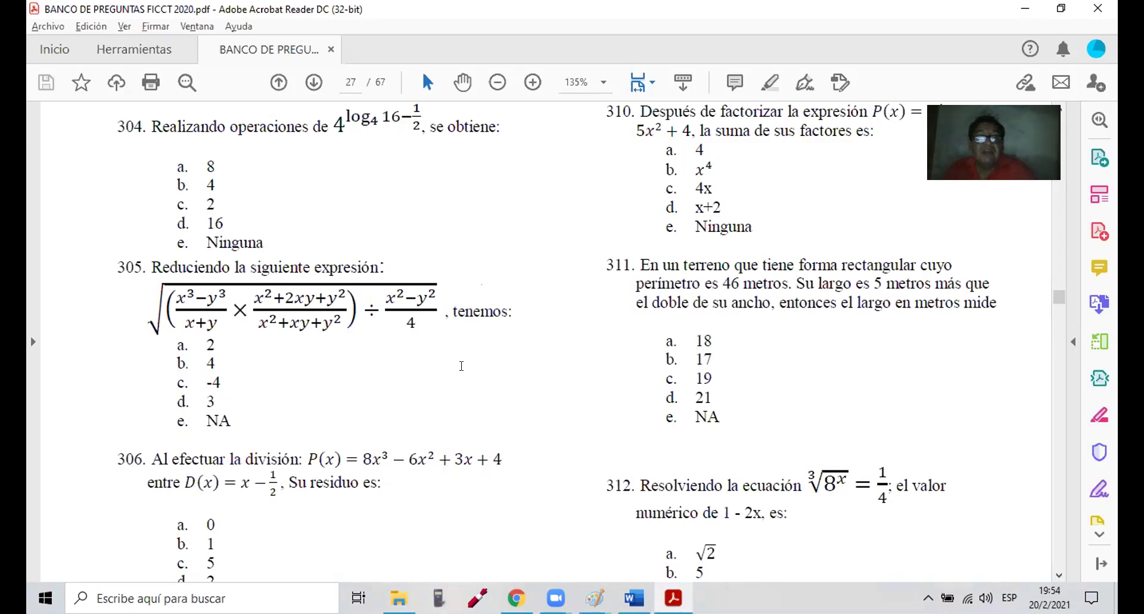
{"action": "key", "text": "alt+Tab"}
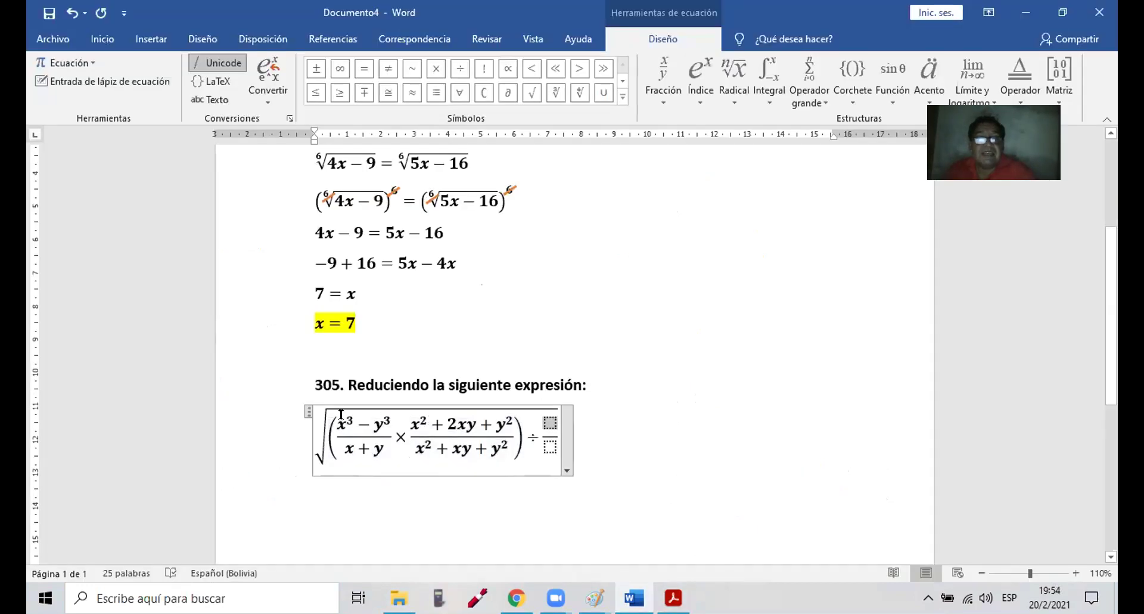
- Copy x³ − y³ into the divisor's numerator and change both exponents to 2
{"action": "double_click", "coordinate": [372, 418]}
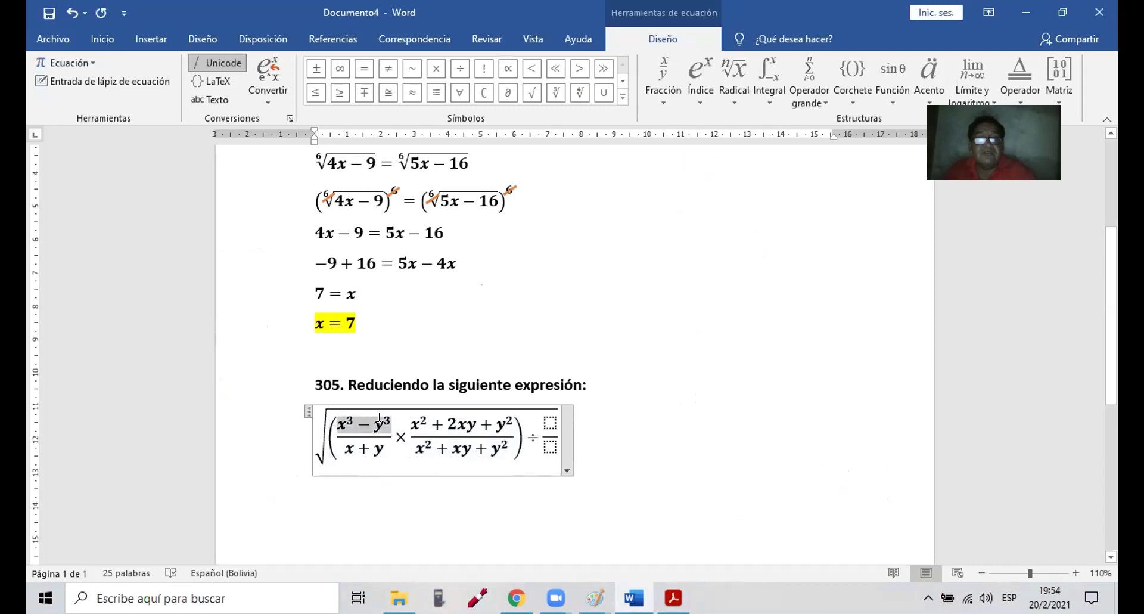
{"action": "left_click", "coordinate": [117, 33]}
{"action": "left_click", "coordinate": [91, 81]}
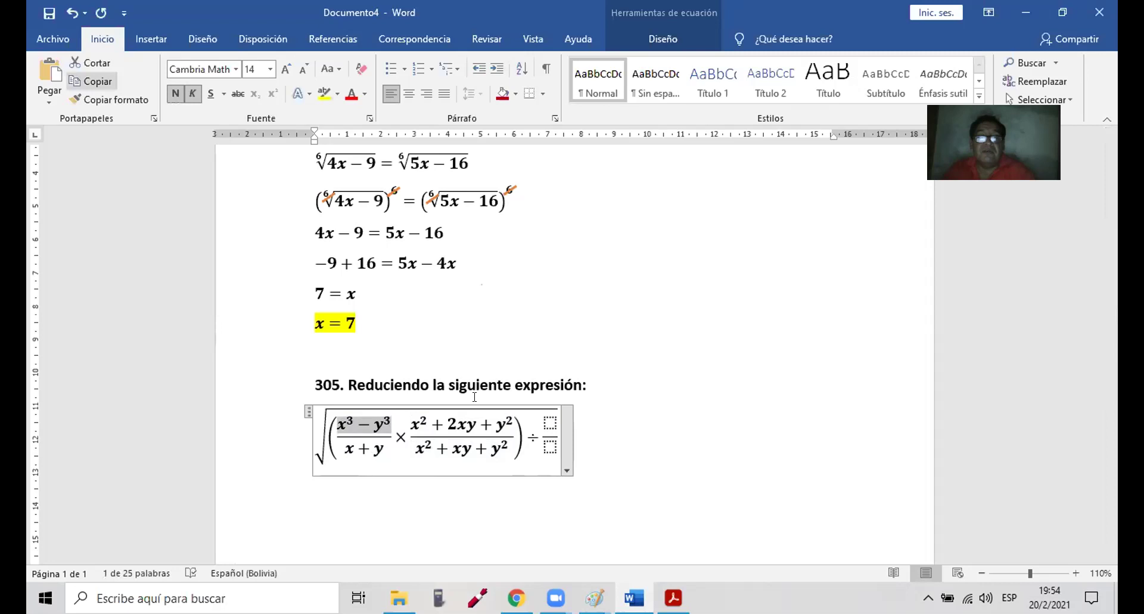
{"action": "left_click", "coordinate": [548, 421]}
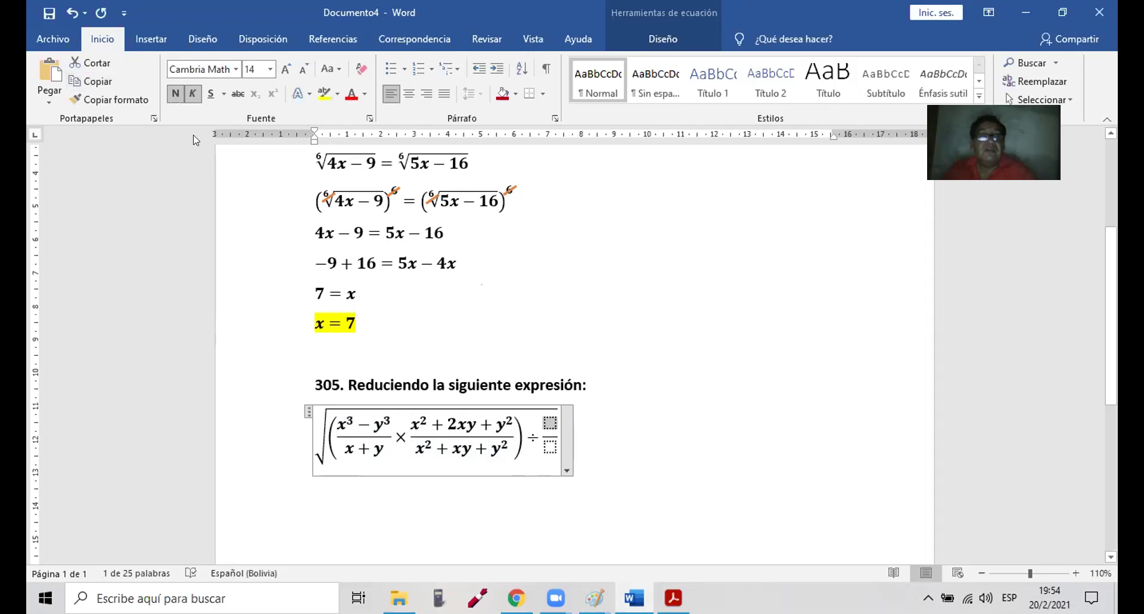
{"action": "left_click", "coordinate": [45, 72]}
{"action": "left_click", "coordinate": [550, 416]}
{"action": "left_click", "coordinate": [573, 429]}
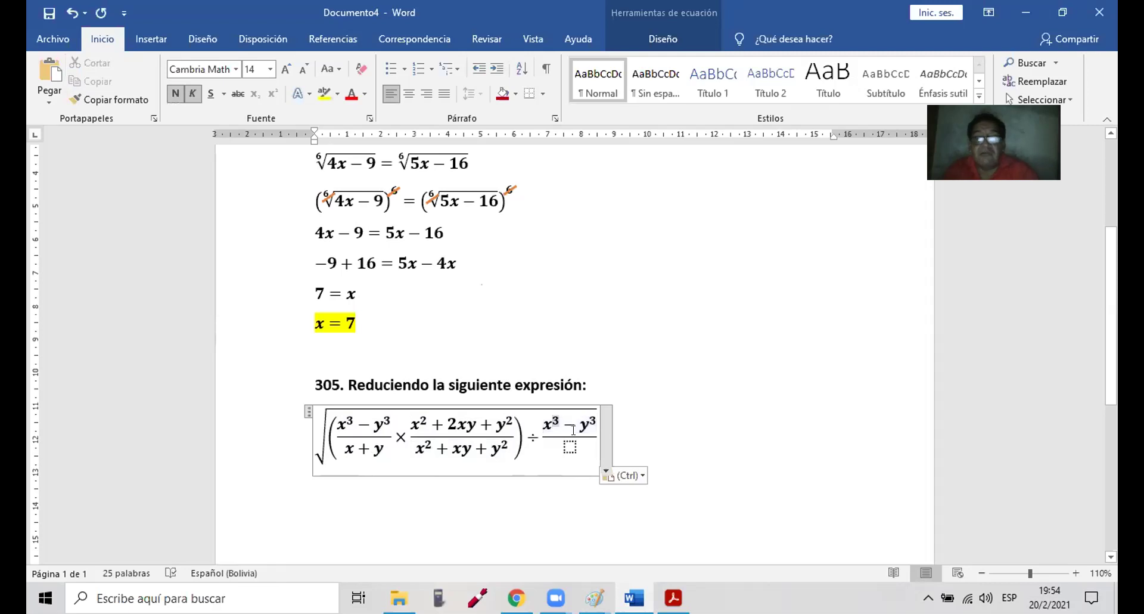
{"action": "type", "text": "2"}
{"action": "key", "text": "Delete"}
{"action": "key", "text": "Right"}
{"action": "key", "text": "Right"}
{"action": "key", "text": "Right"}
{"action": "type", "text": "2"}
{"action": "key", "text": "Delete"}
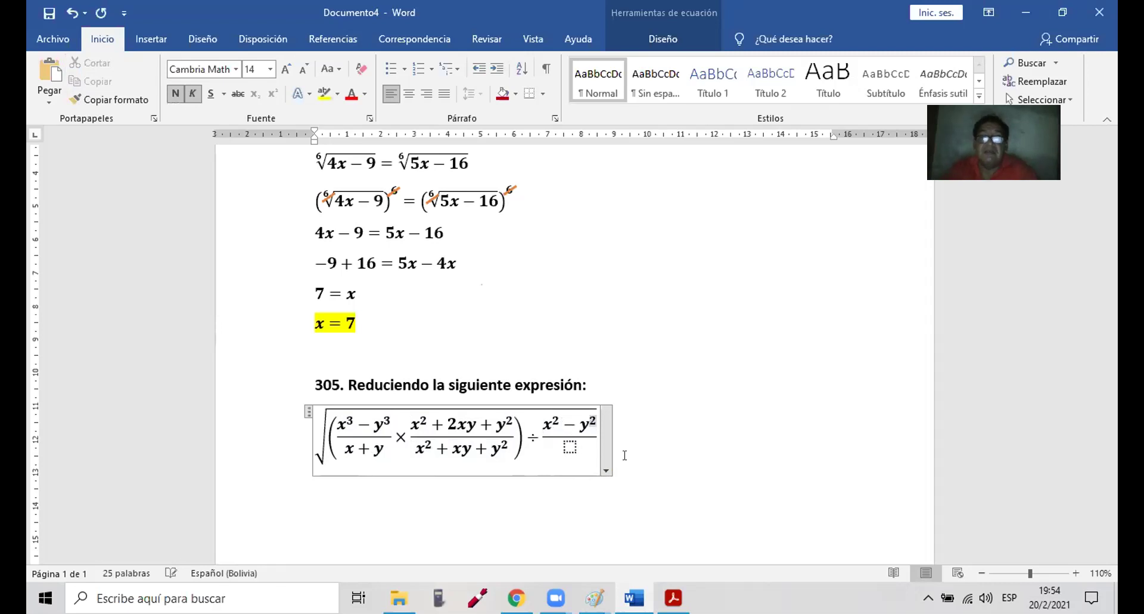
- Enter 4 in the divisor's denominator
{"action": "left_click", "coordinate": [570, 446]}
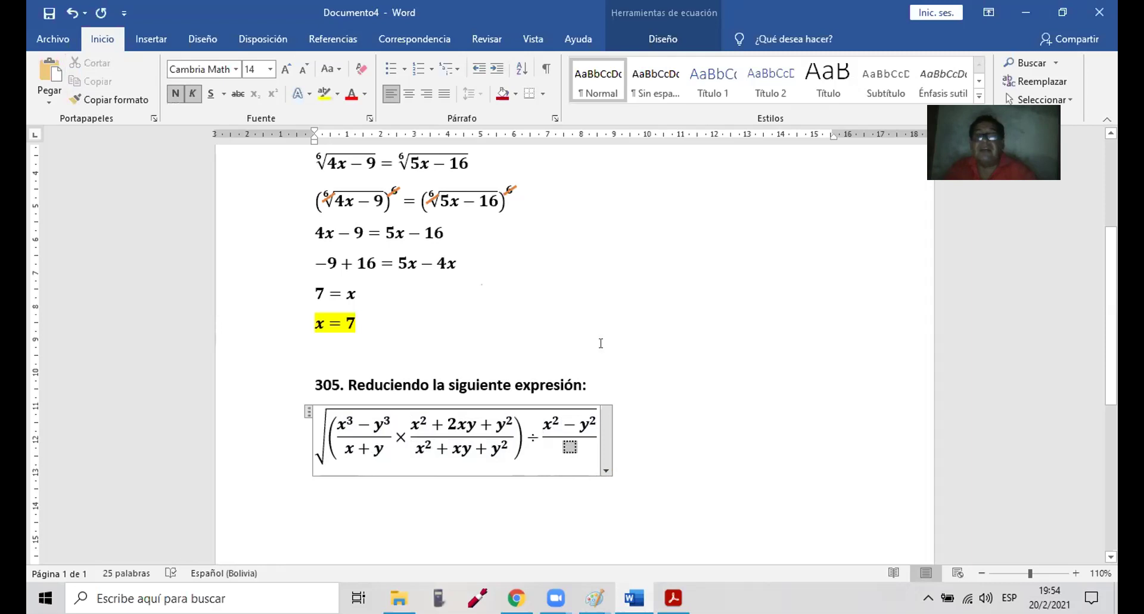
{"action": "key", "text": "alt"}
{"action": "key", "text": "alt+Tab"}
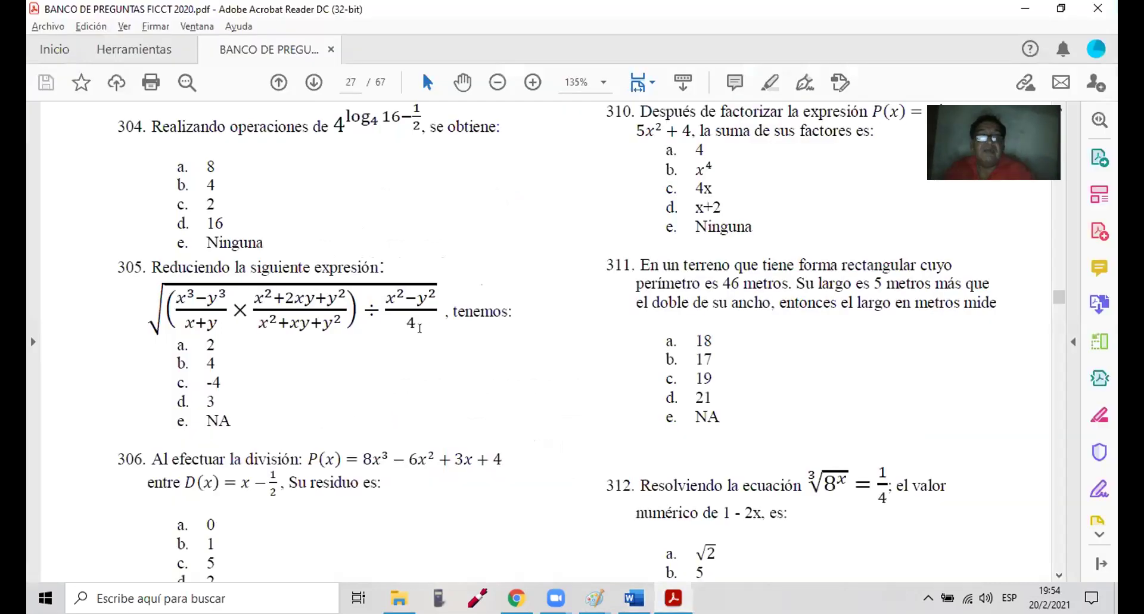
{"action": "key", "text": "alt+Tab"}
{"action": "type", "text": "4"}
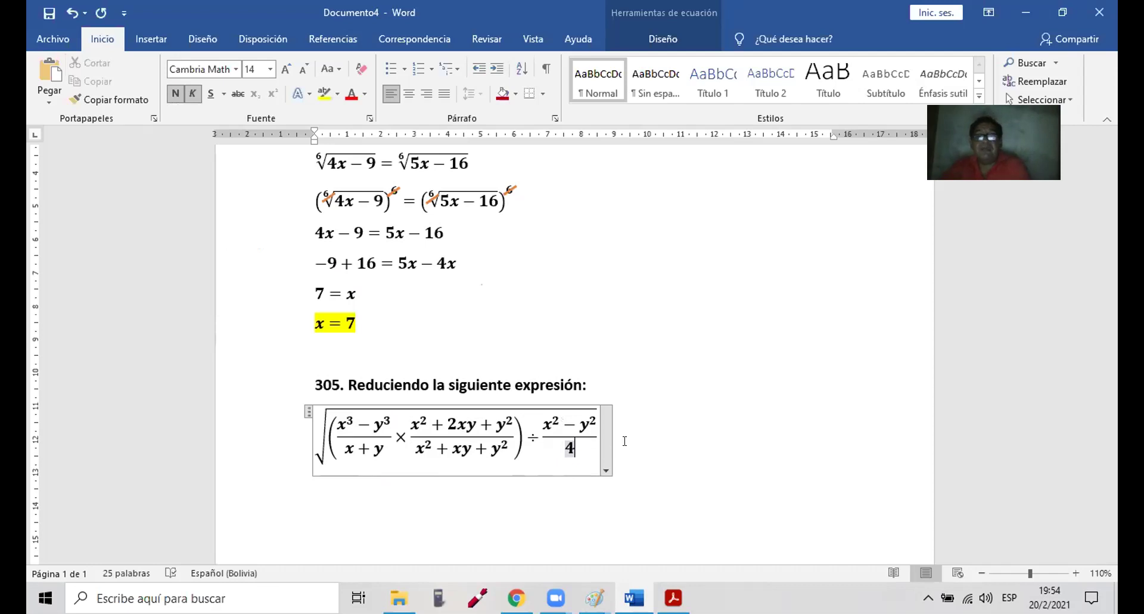
- Enlarge the problem 305 equation's font one step
{"action": "left_click", "coordinate": [633, 432]}
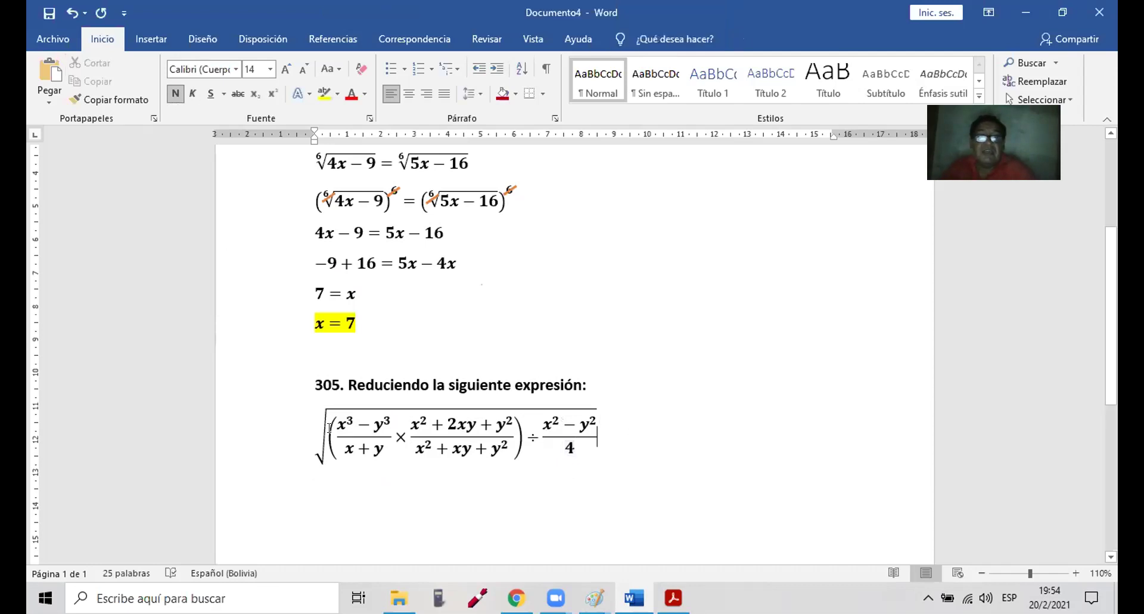
{"action": "left_click", "coordinate": [306, 410]}
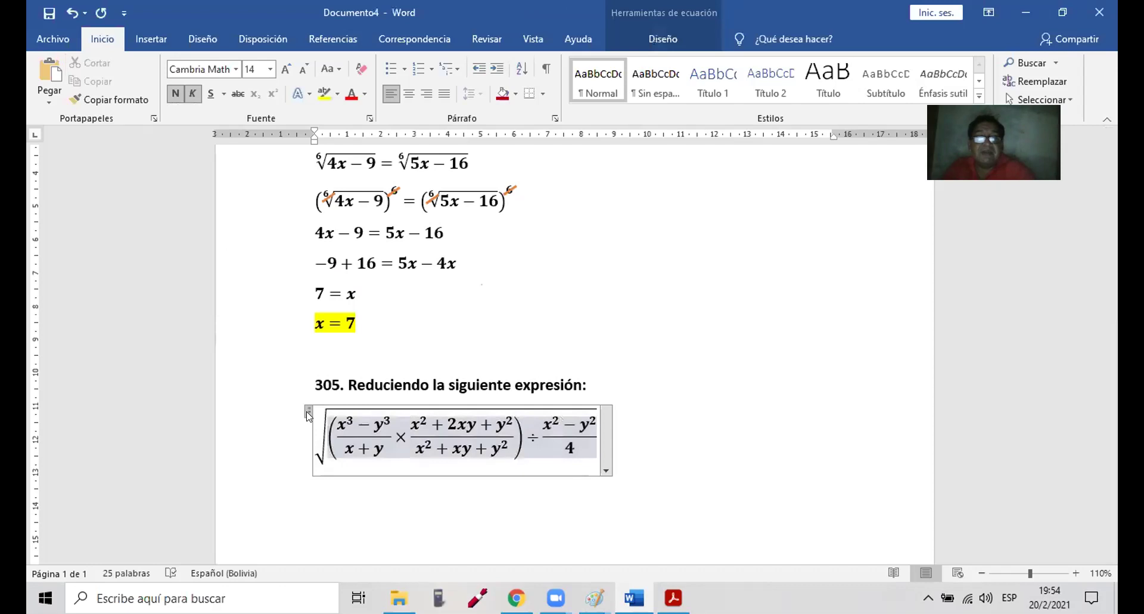
{"action": "left_click", "coordinate": [308, 412]}
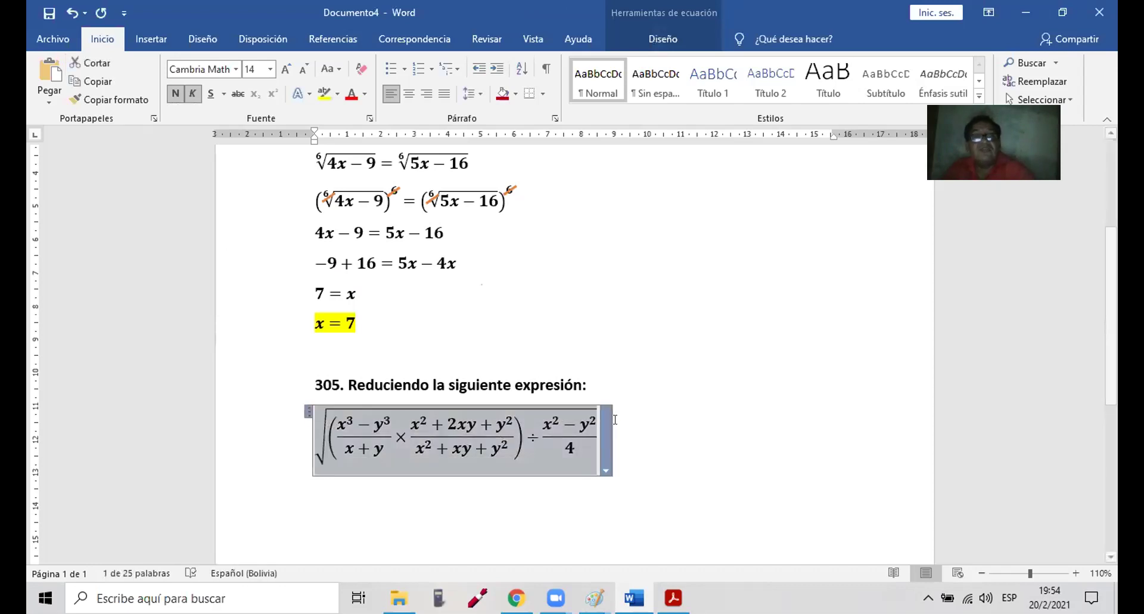
{"action": "left_click", "coordinate": [285, 70]}
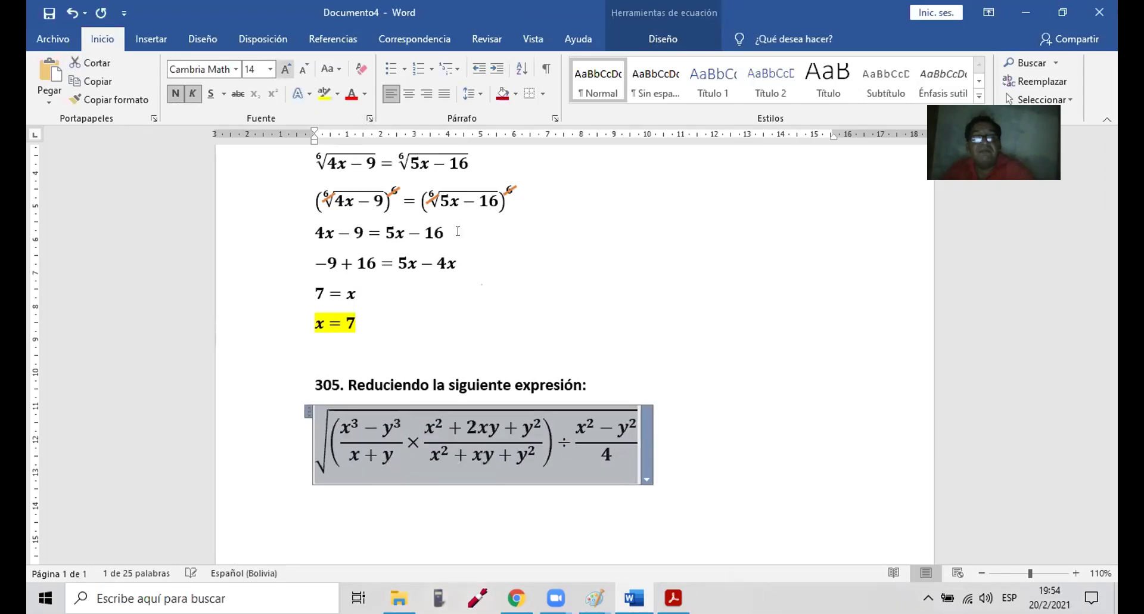
{"action": "left_click", "coordinate": [698, 435]}
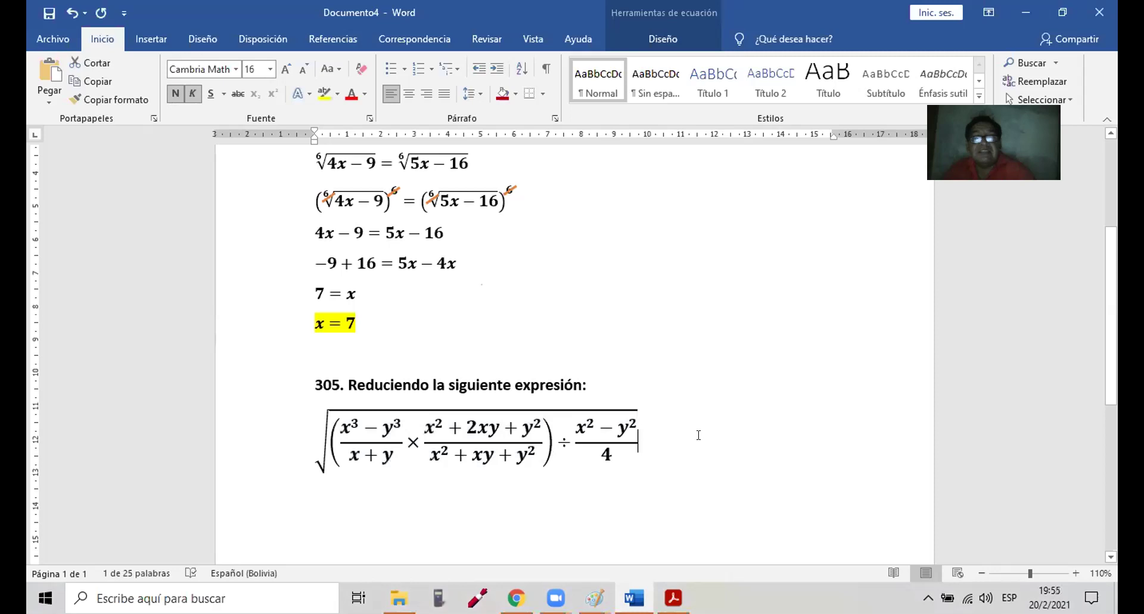
- Type ', tenemos:' after the equation and start a new line
{"action": "key", "text": "alt+Tab"}
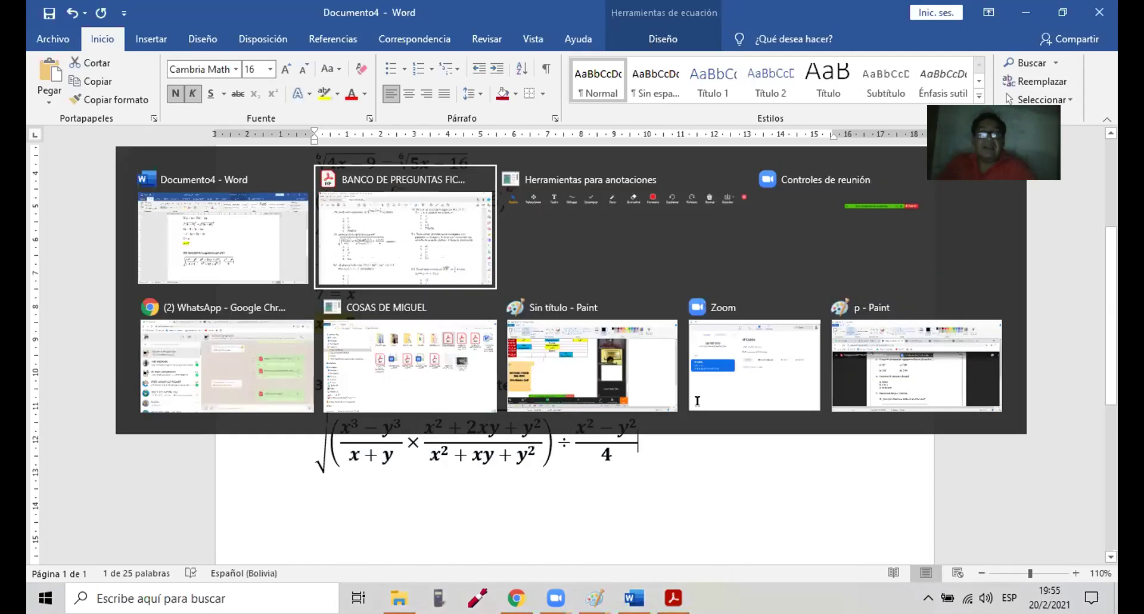
{"action": "key", "text": "alt+Tab"}
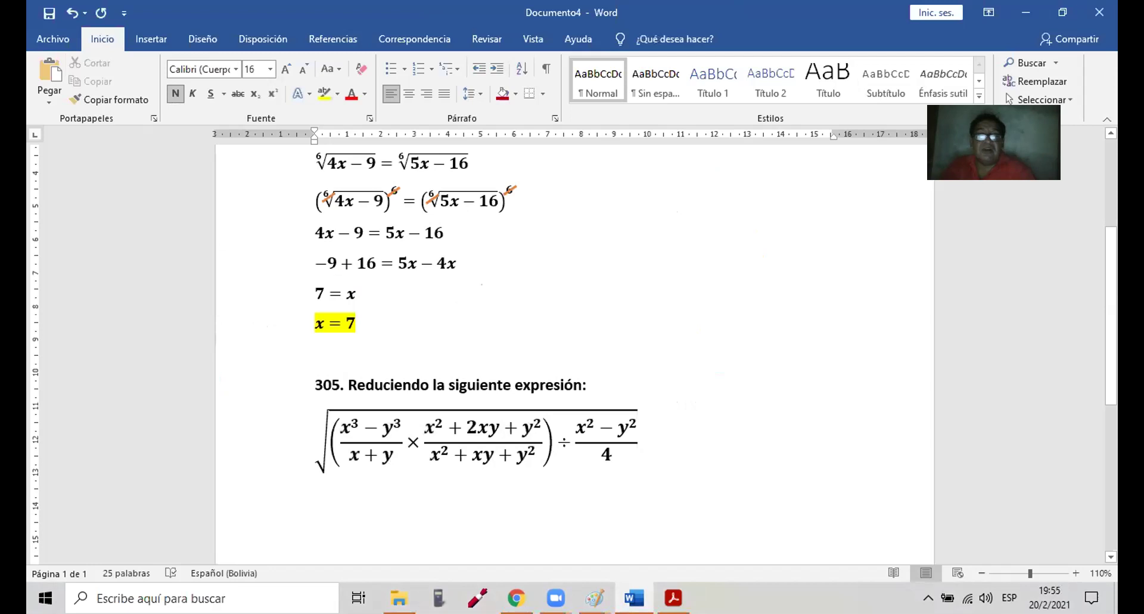
{"action": "type", "text": ", tenemos"}
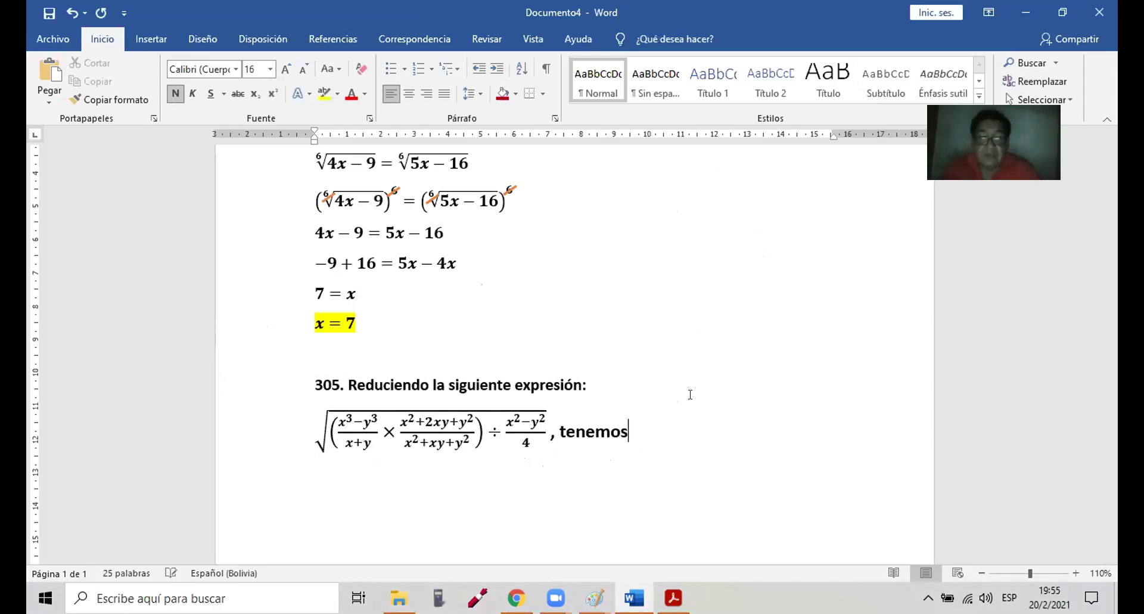
{"action": "type", "text": ":"}
{"action": "key", "text": "Return"}
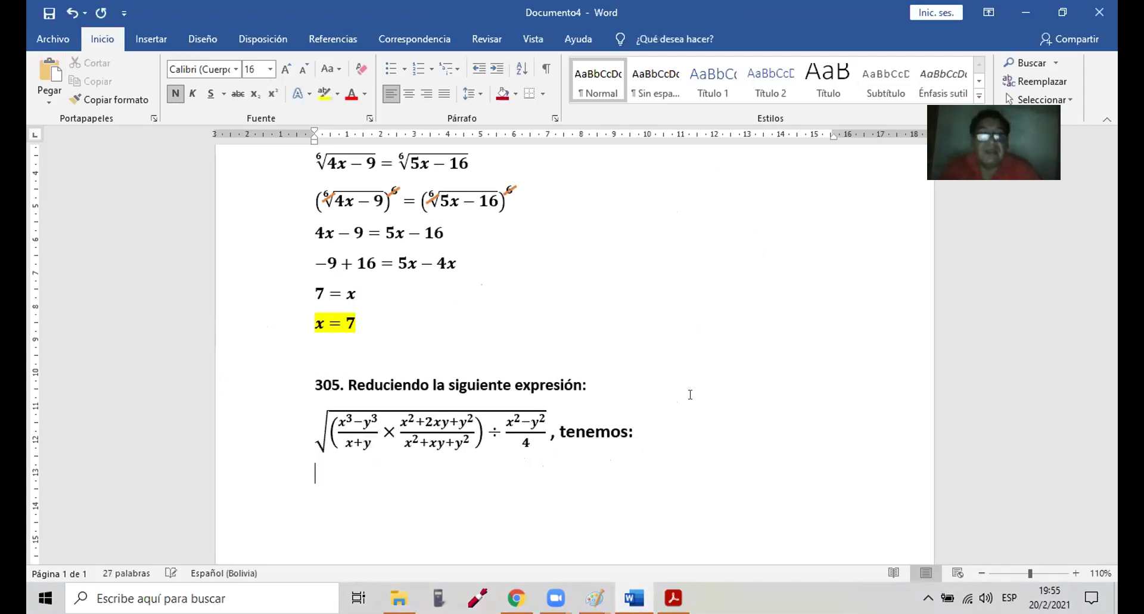
- Enlarge the equation two more steps to 18 pt and add another blank line below
{"action": "key", "text": "alt+Tab"}
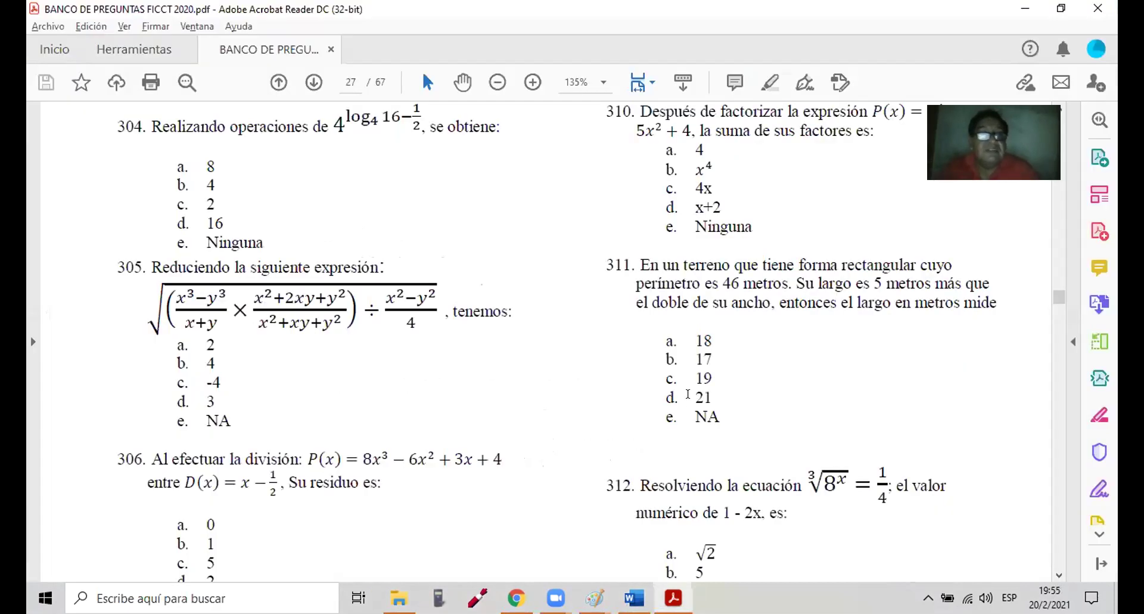
{"action": "key", "text": "alt+Tab"}
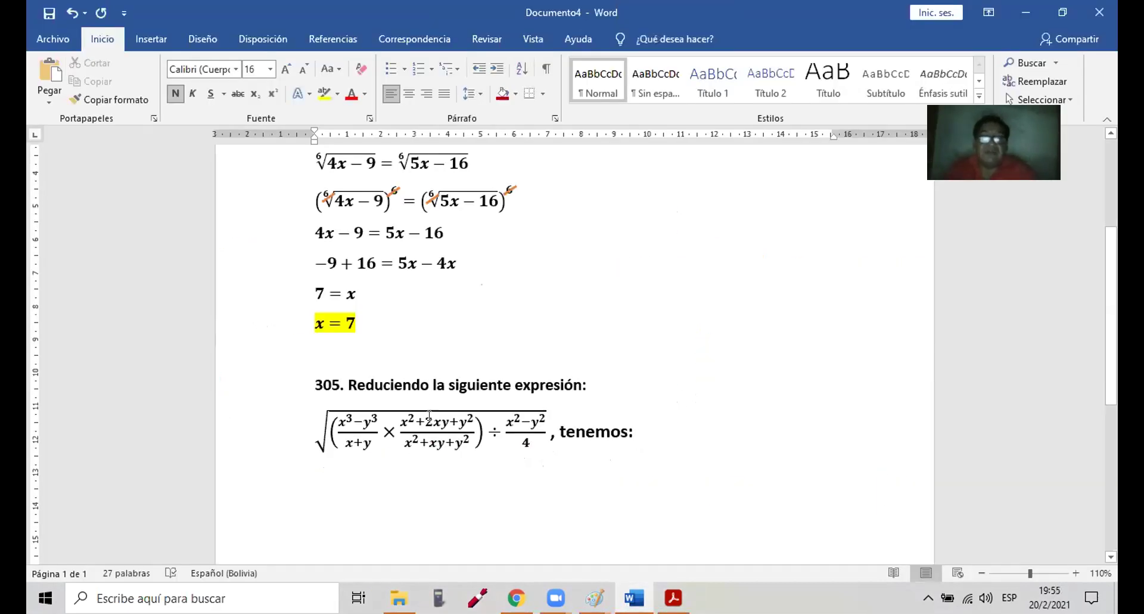
{"action": "left_click", "coordinate": [433, 422]}
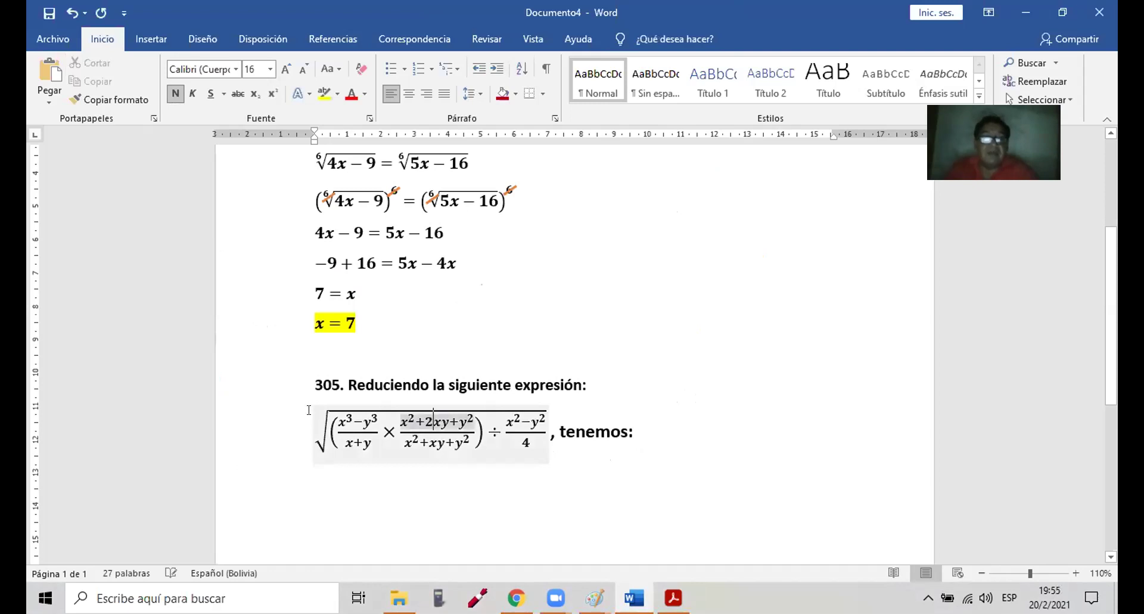
{"action": "left_click", "coordinate": [307, 408]}
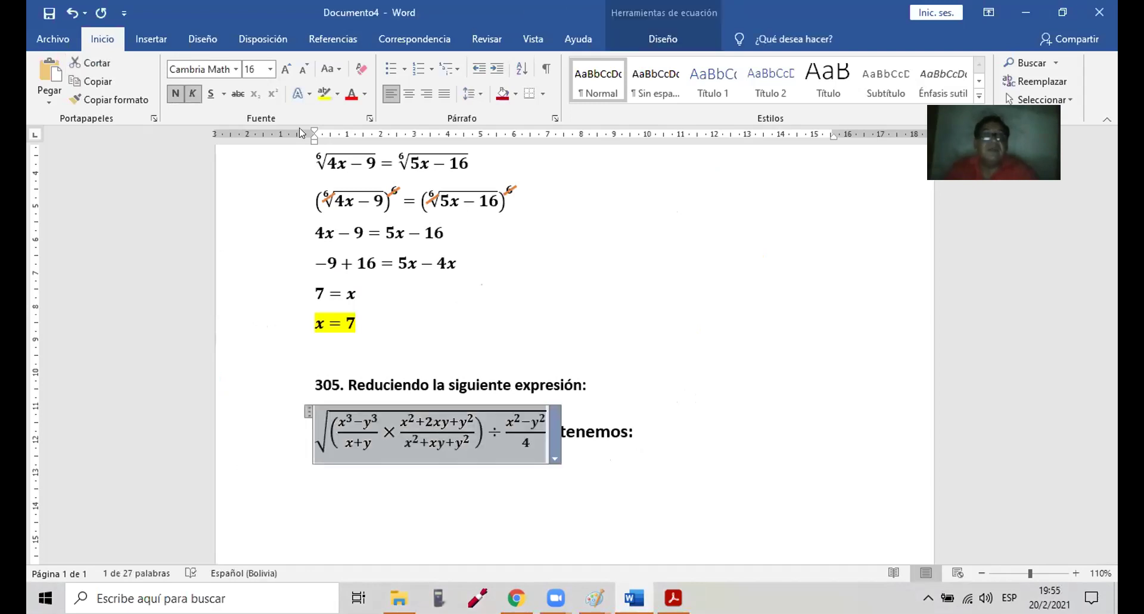
{"action": "left_click", "coordinate": [285, 69]}
{"action": "left_click", "coordinate": [284, 69]}
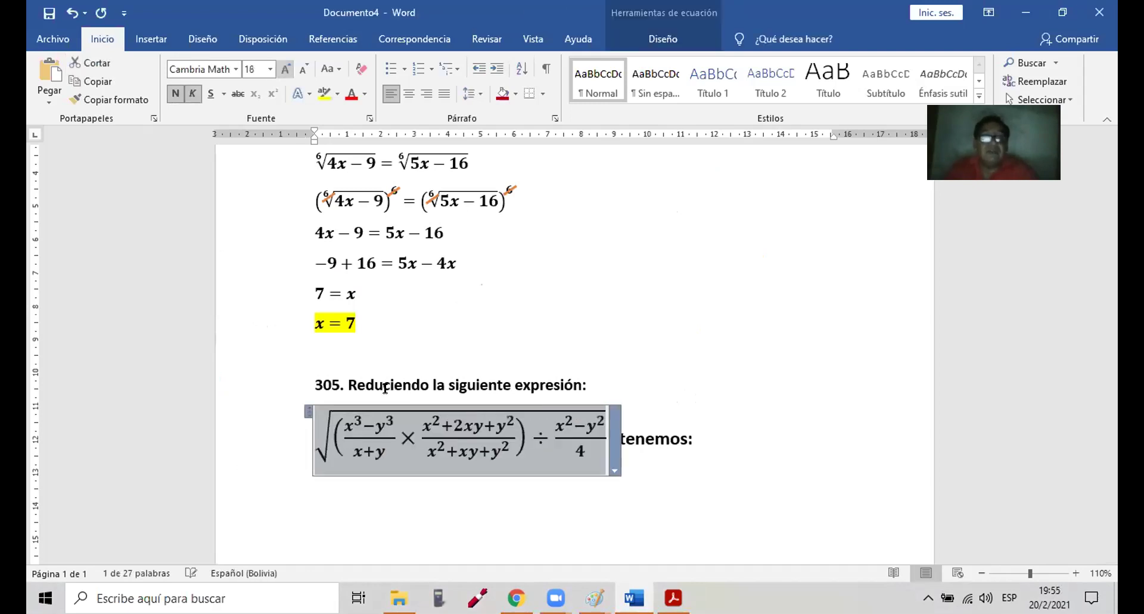
{"action": "left_click", "coordinate": [330, 496]}
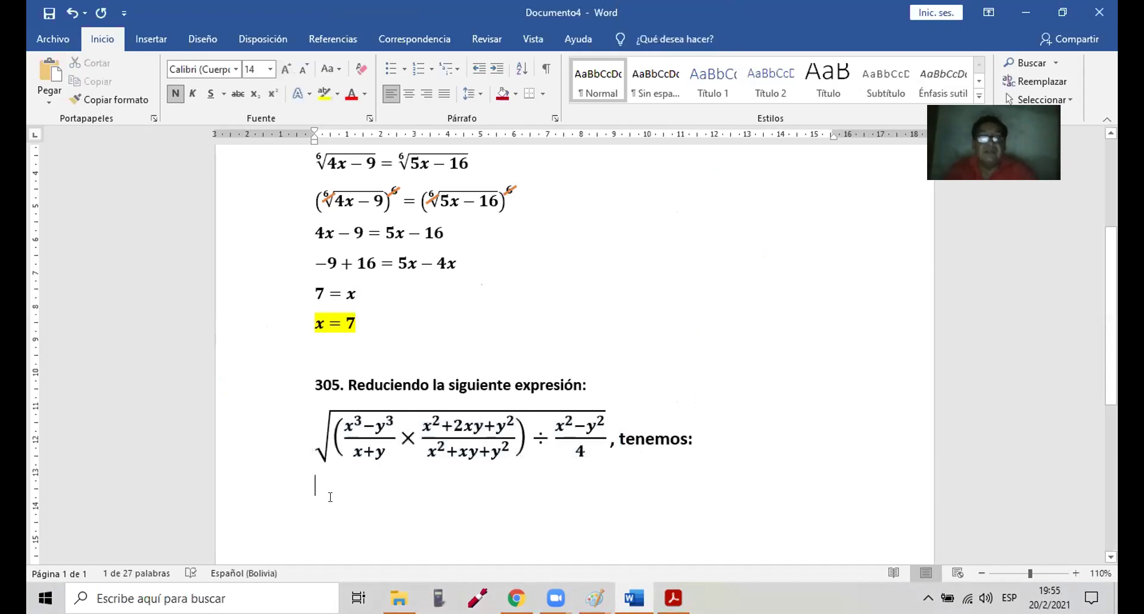
{"action": "key", "text": "Return"}
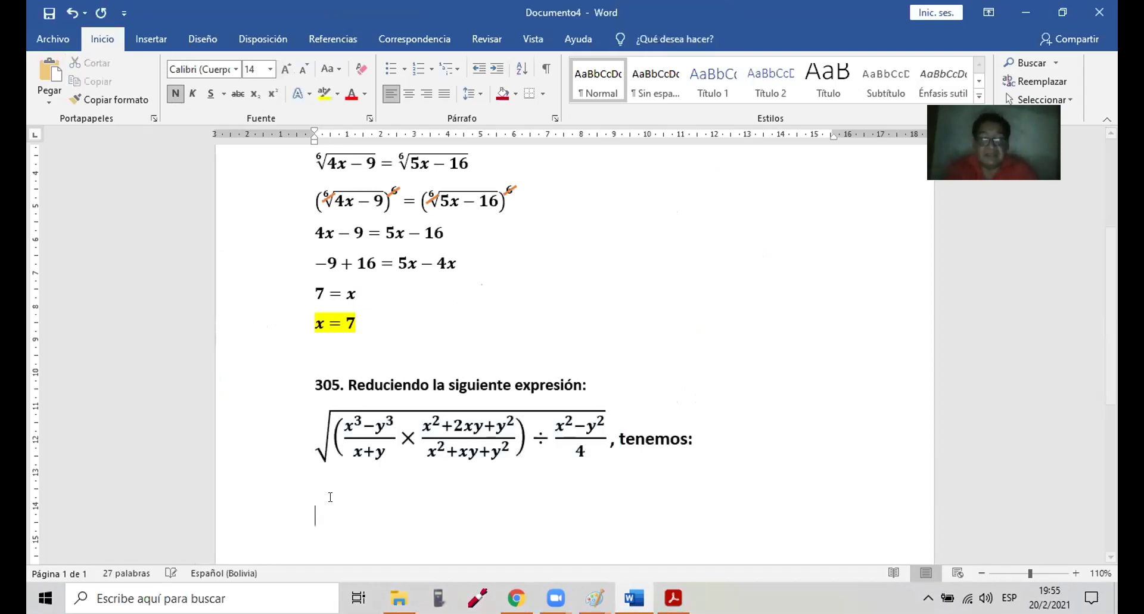
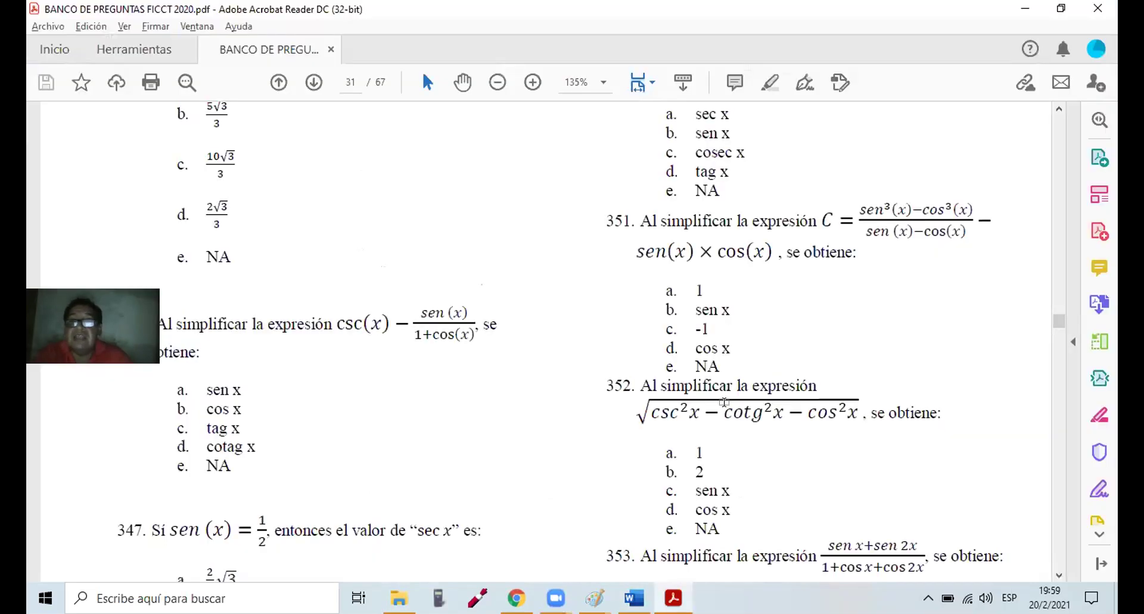
- Back in Word, insert the sin function template after C = in question 351's equation
{"action": "key", "text": "alt+Tab"}
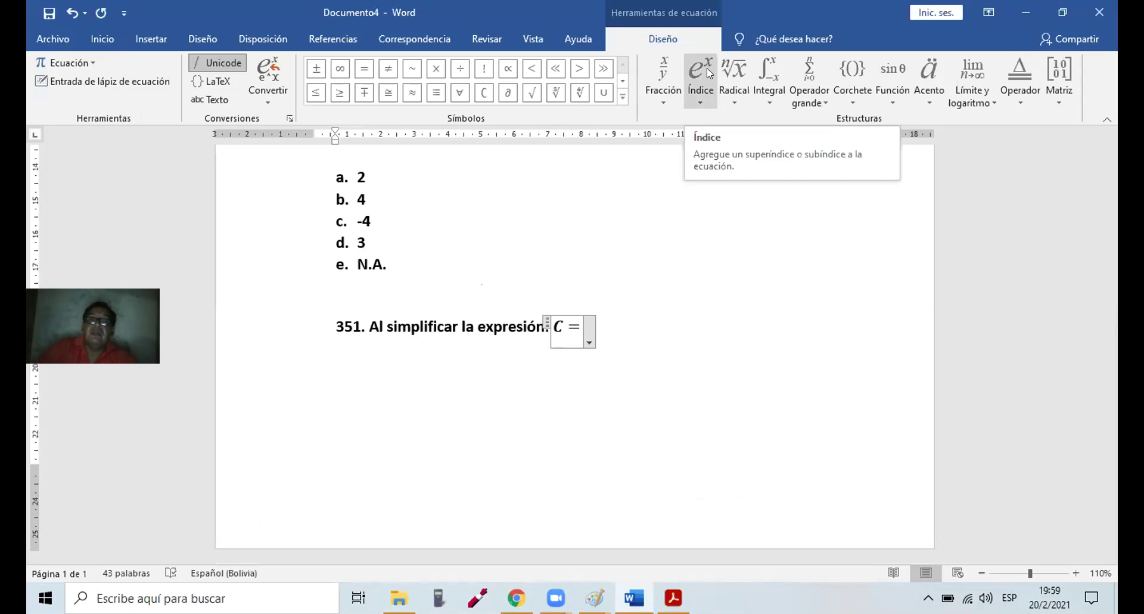
{"action": "left_click", "coordinate": [881, 60]}
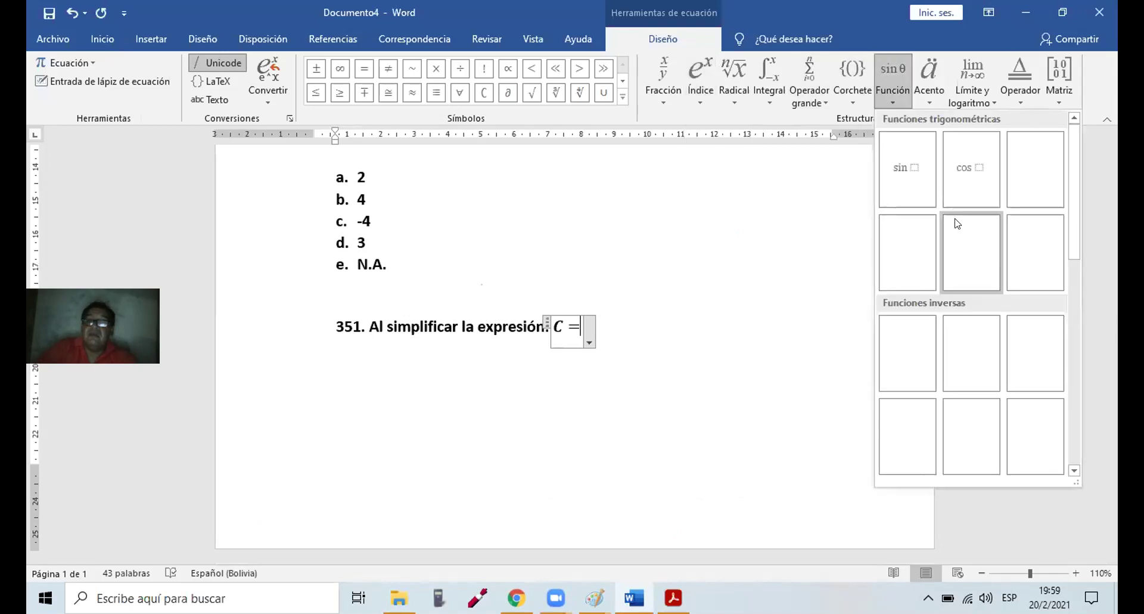
{"action": "left_click", "coordinate": [900, 166]}
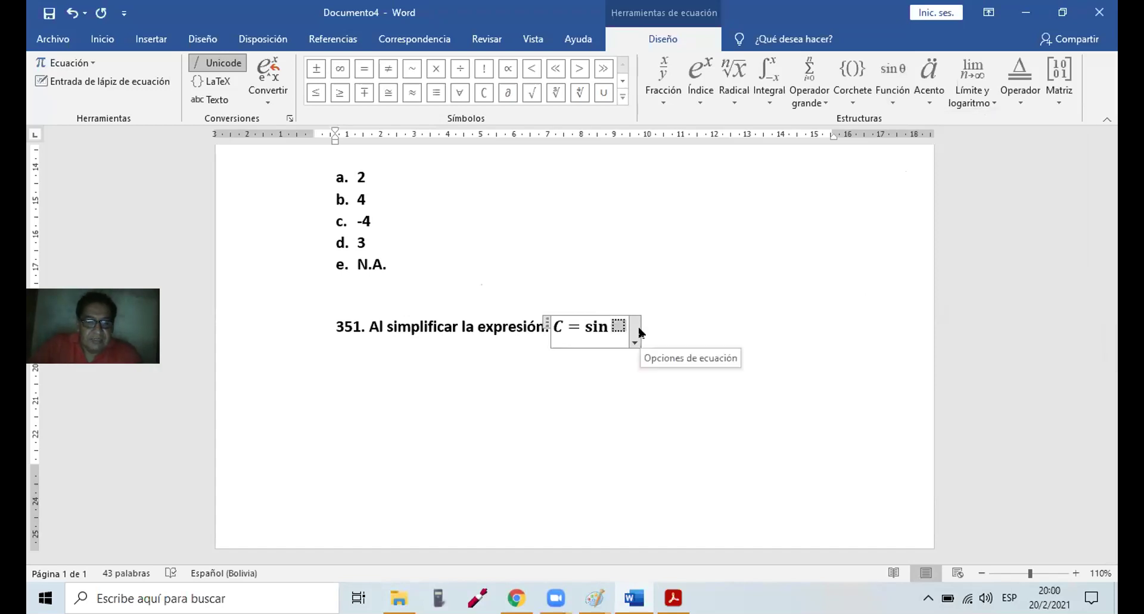
- Type x as the sine argument and try a superscript layout on sin x
{"action": "type", "text": "x"}
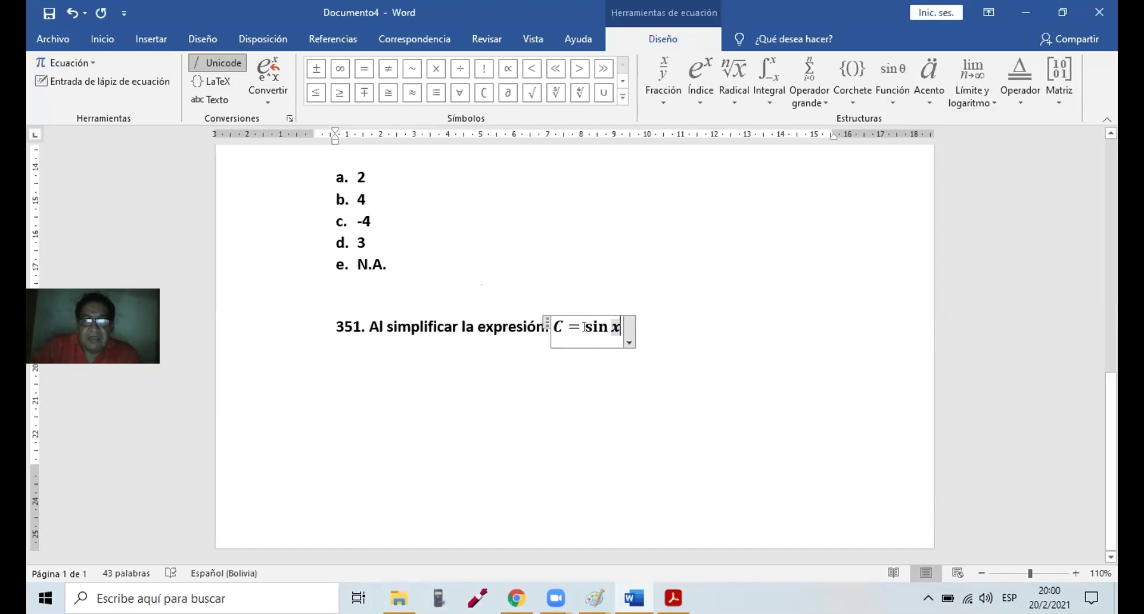
{"action": "left_click_drag", "start_coordinate": [584, 327], "coordinate": [620, 328]}
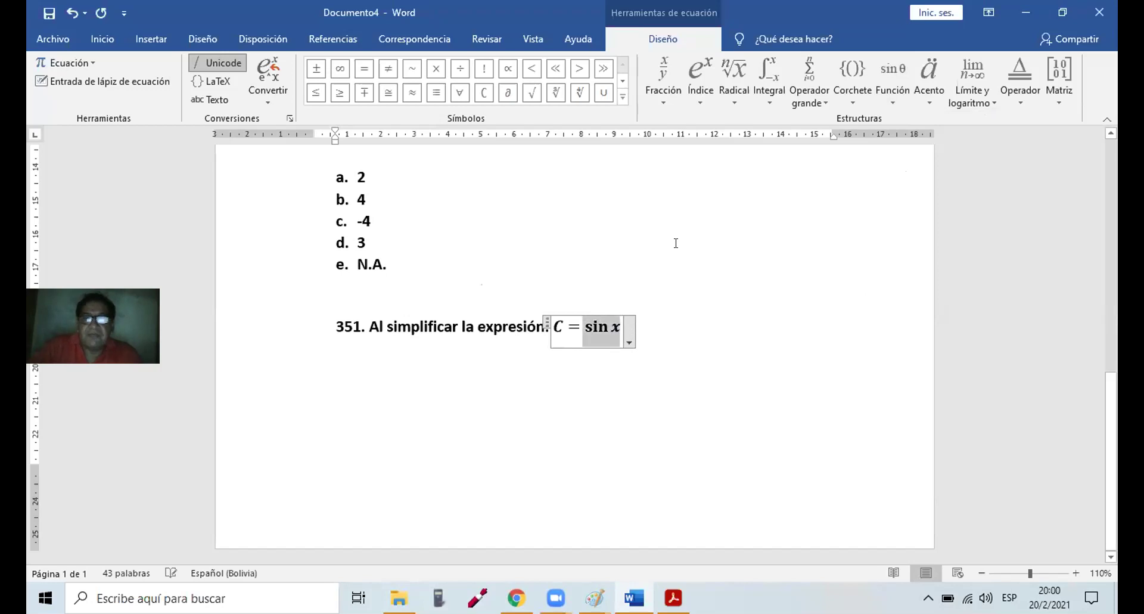
{"action": "left_click", "coordinate": [694, 72]}
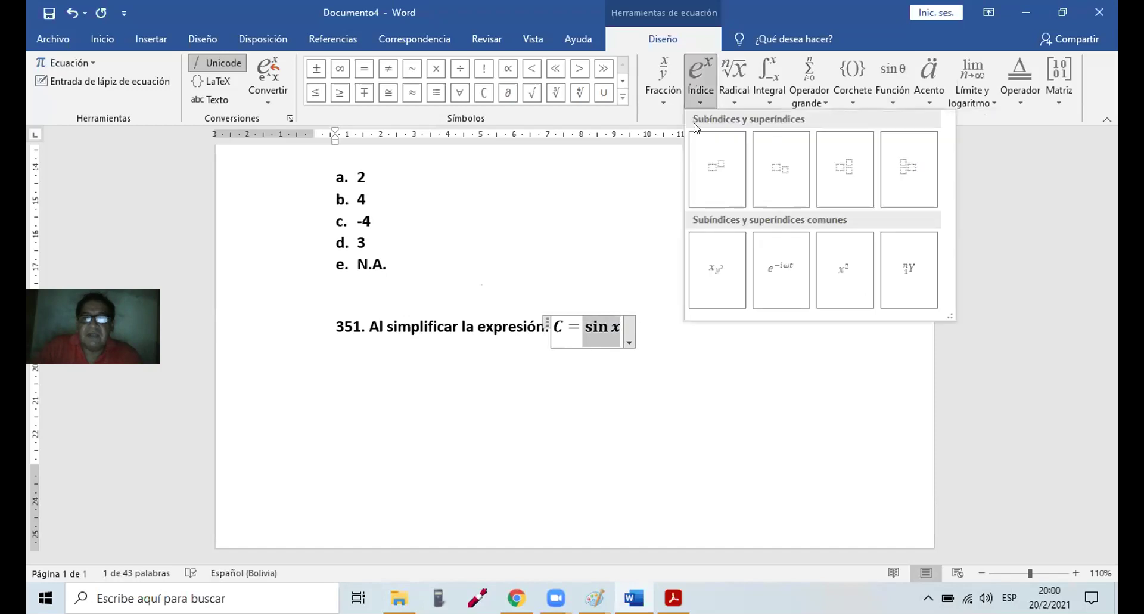
{"action": "left_click", "coordinate": [713, 165]}
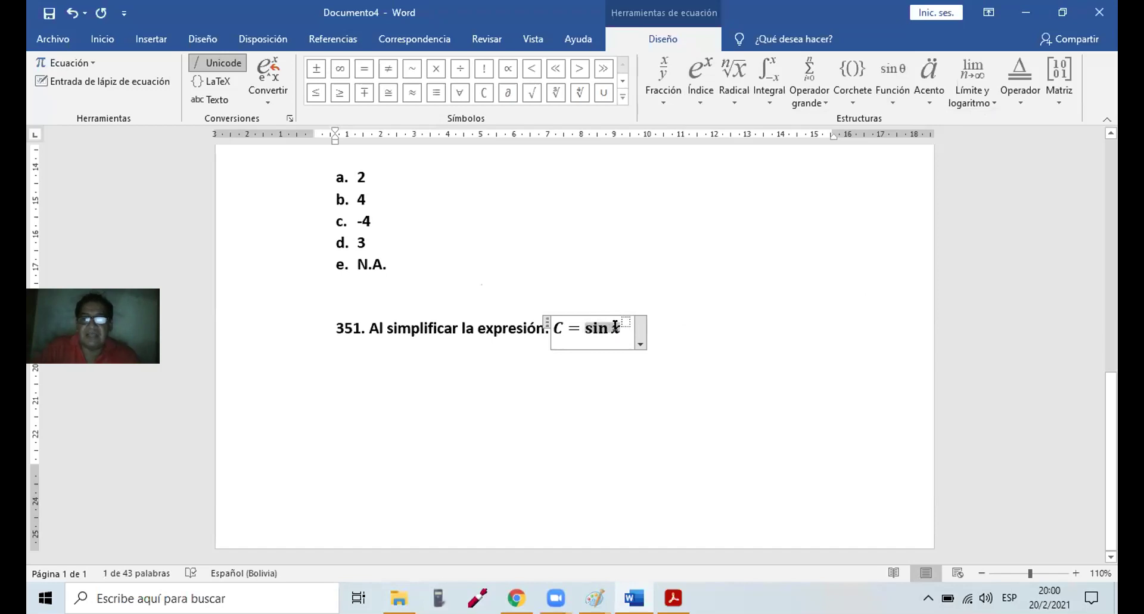
{"action": "left_click", "coordinate": [673, 597]}
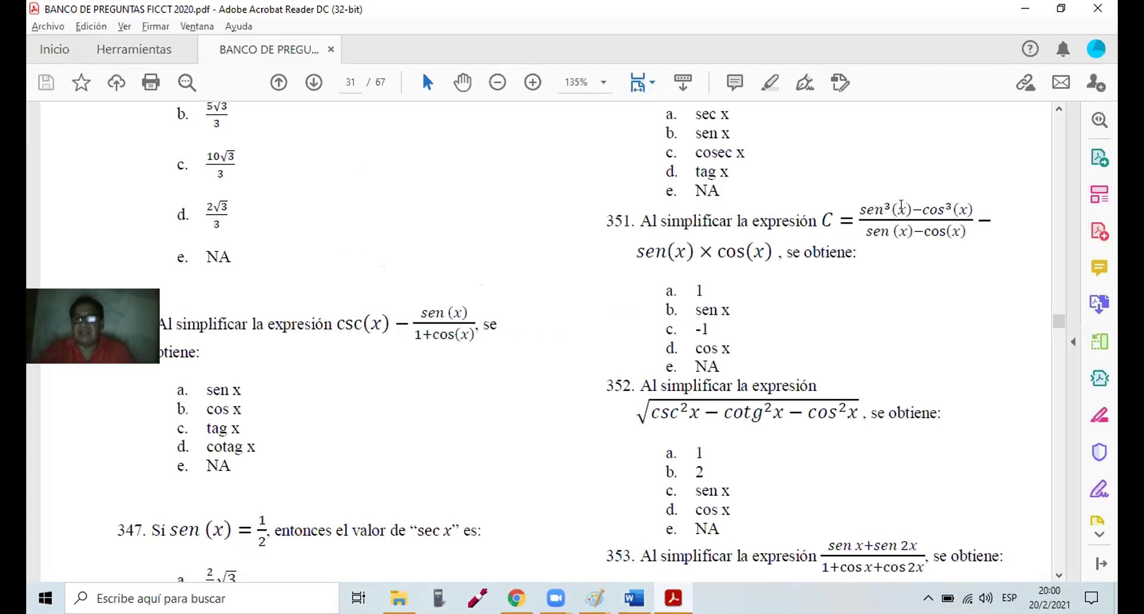
{"action": "key", "text": "alt+Tab"}
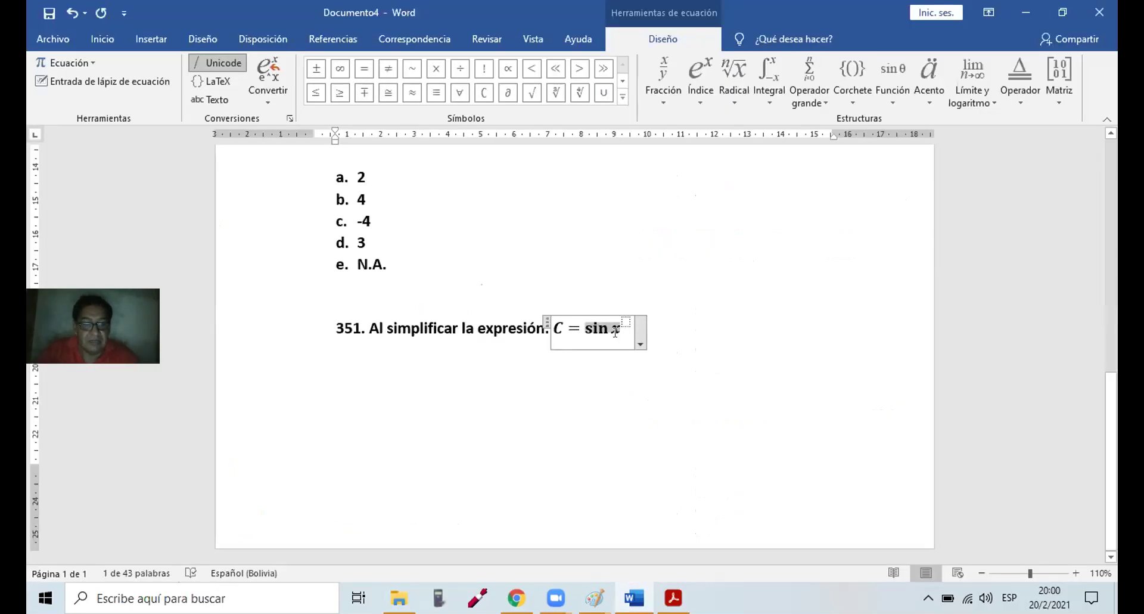
{"action": "key", "text": "ctrl+z"}
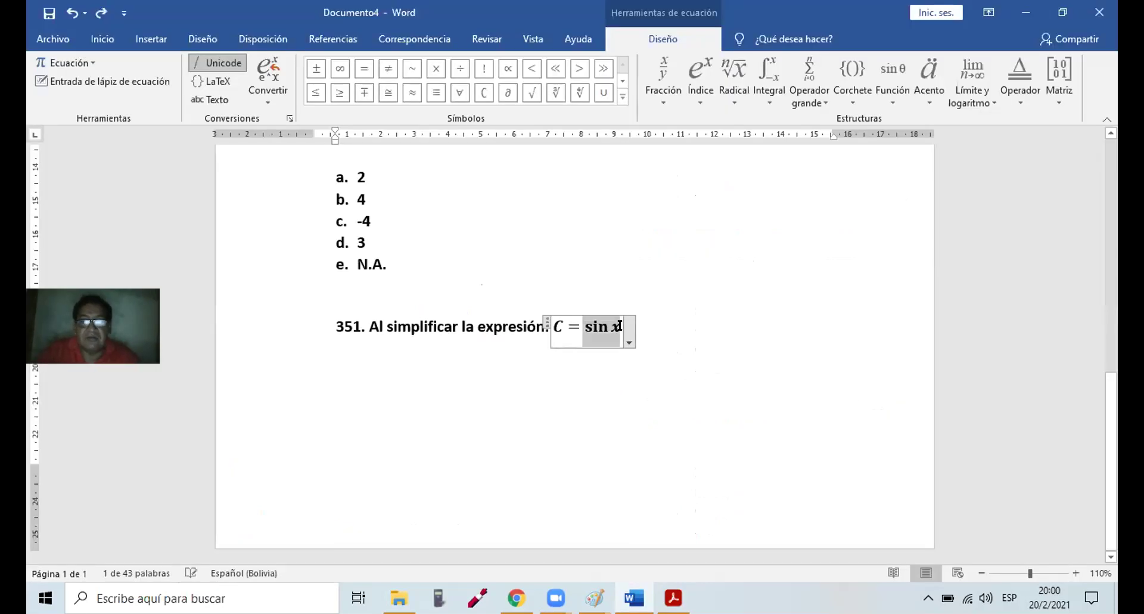
{"action": "key", "text": "ctrl+y"}
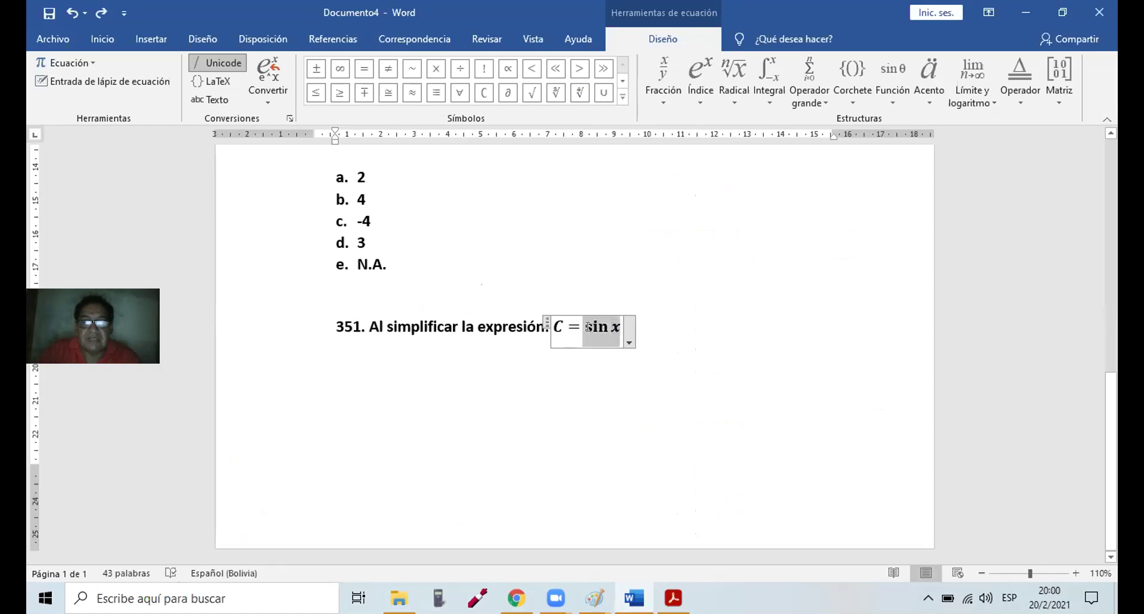
- Give sin an exponent of 3 so the equation reads C = sin³ x
{"action": "left_click", "coordinate": [603, 331]}
{"action": "left_click", "coordinate": [611, 326]}
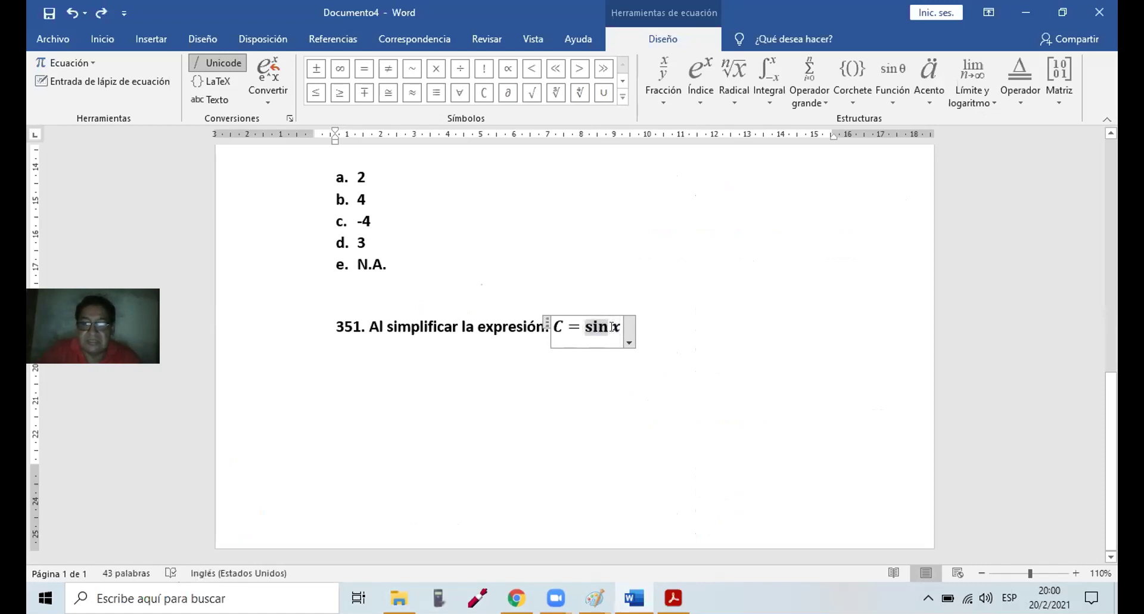
{"action": "double_click", "coordinate": [612, 327]}
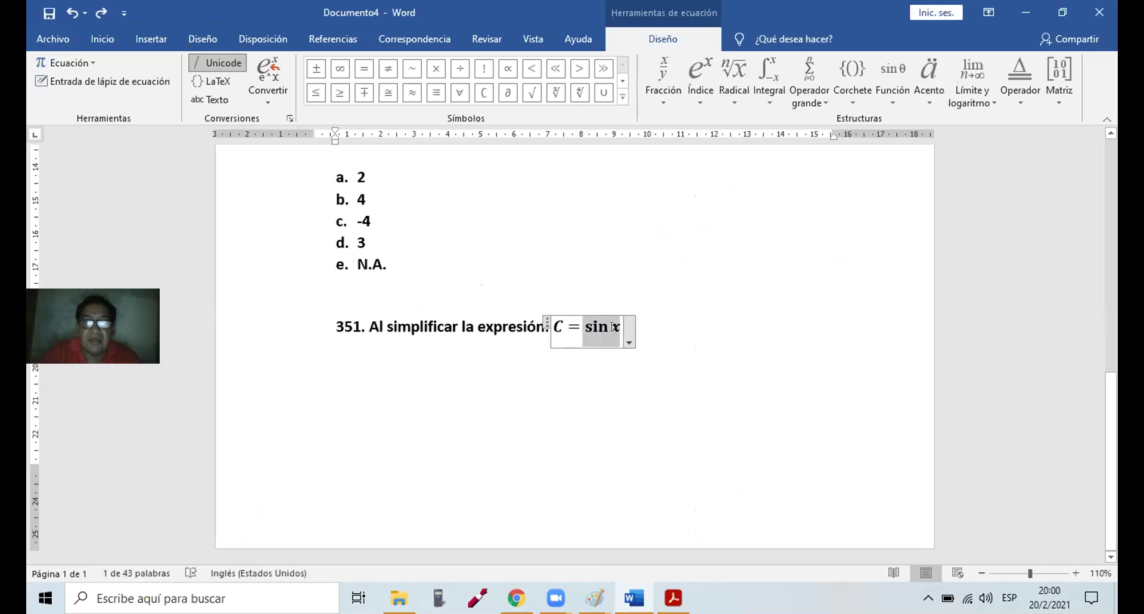
{"action": "left_click", "coordinate": [611, 327]}
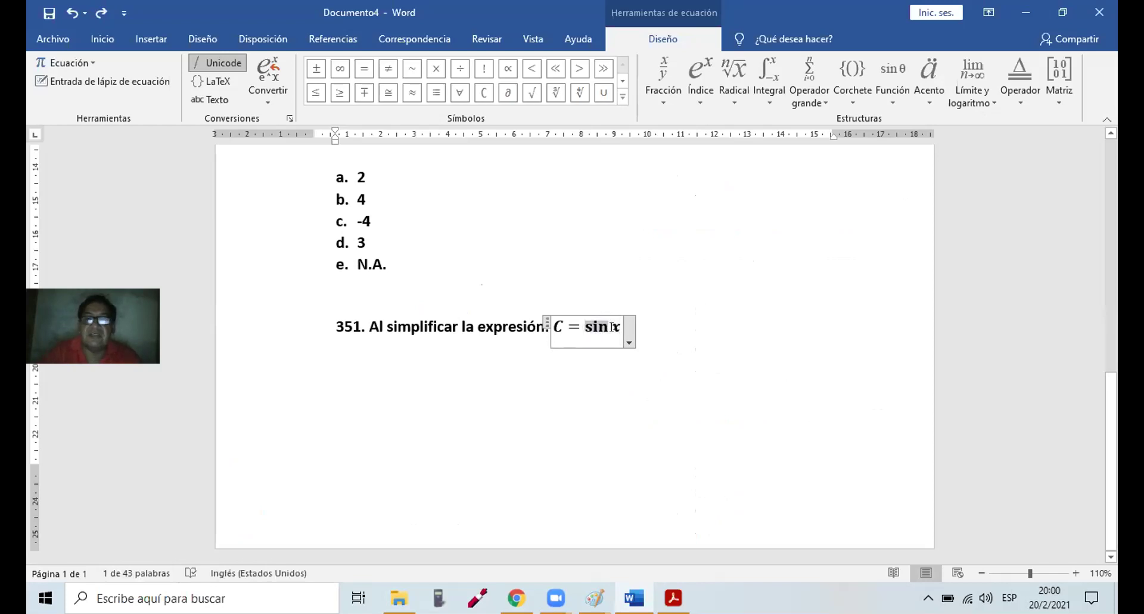
{"action": "left_click", "coordinate": [694, 83]}
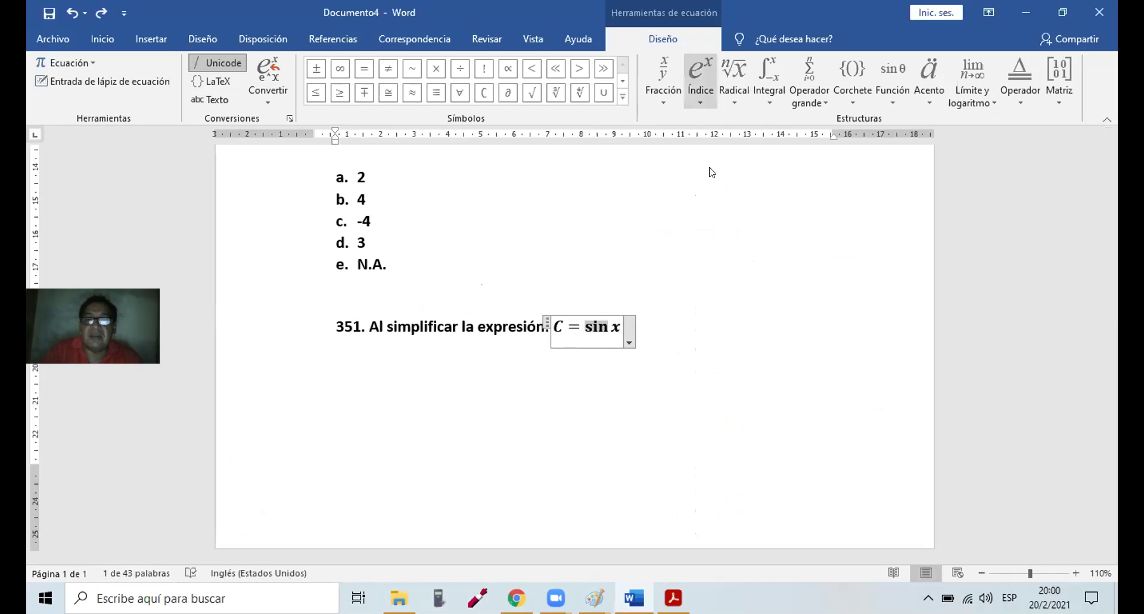
{"action": "left_click", "coordinate": [717, 168]}
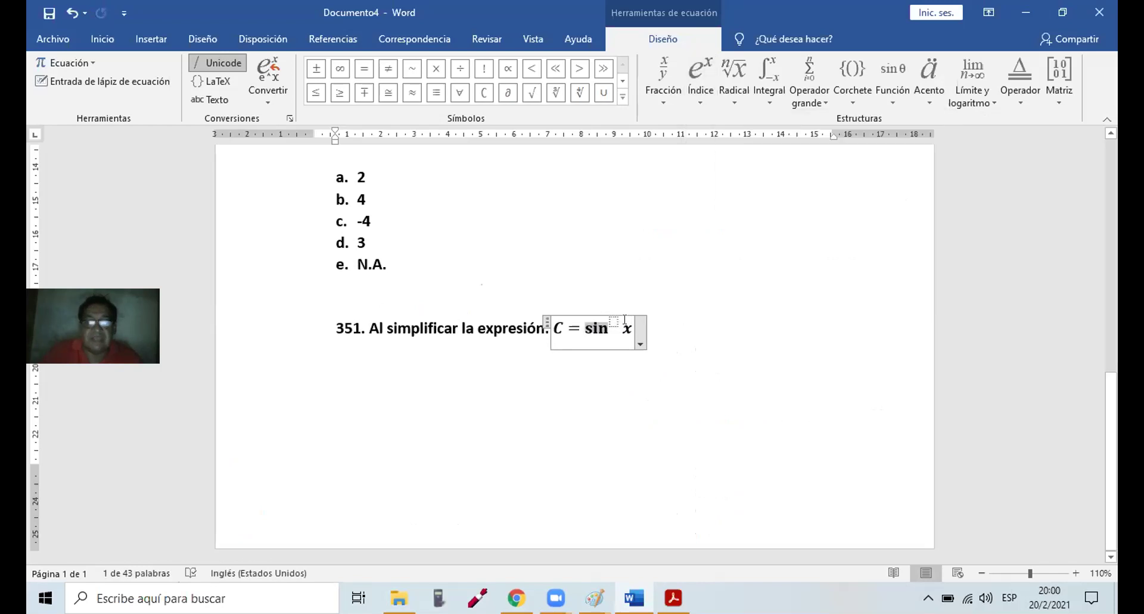
{"action": "type", "text": "3"}
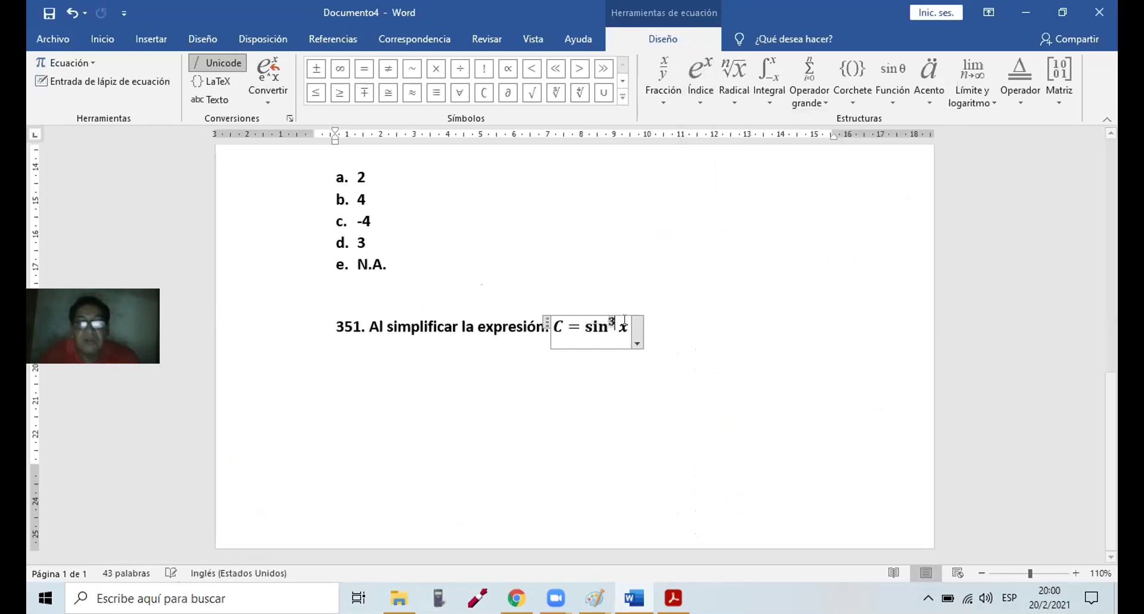
{"action": "key", "text": "Right"}
{"action": "key", "text": "alt+Tab"}
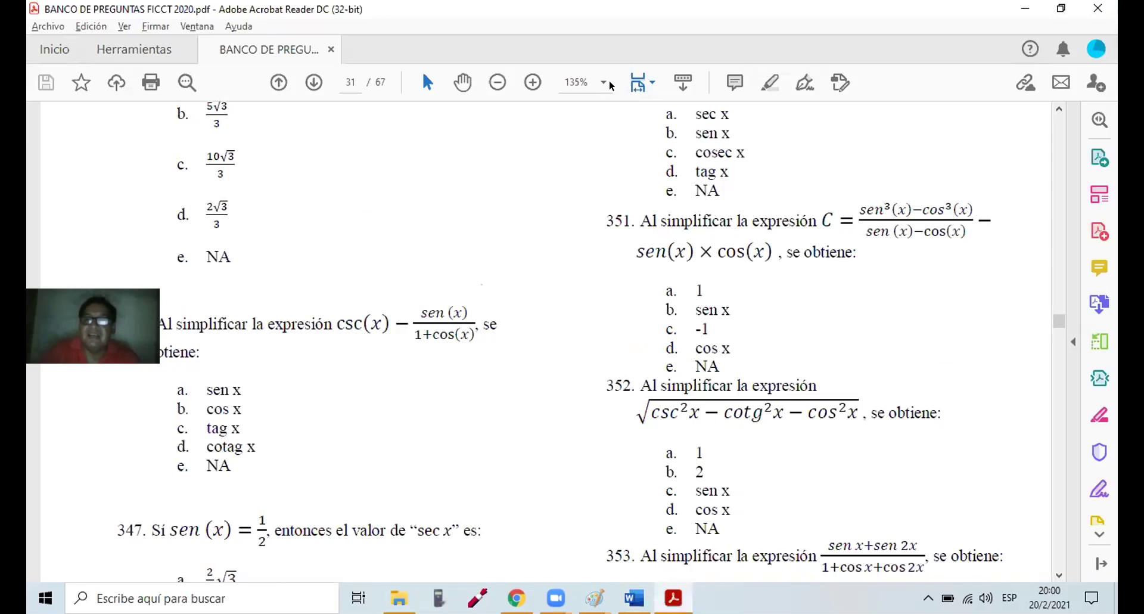
- Wrap the x in parentheses to get C = sin³(x), then select sin³(x)
{"action": "key", "text": "alt+Tab"}
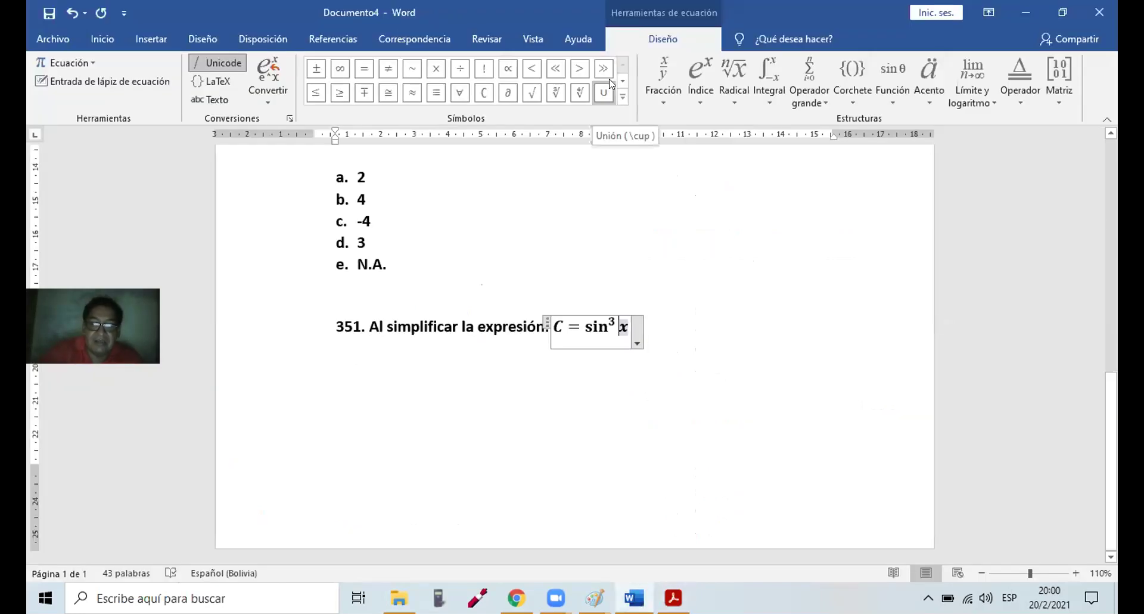
{"action": "type", "text": "("}
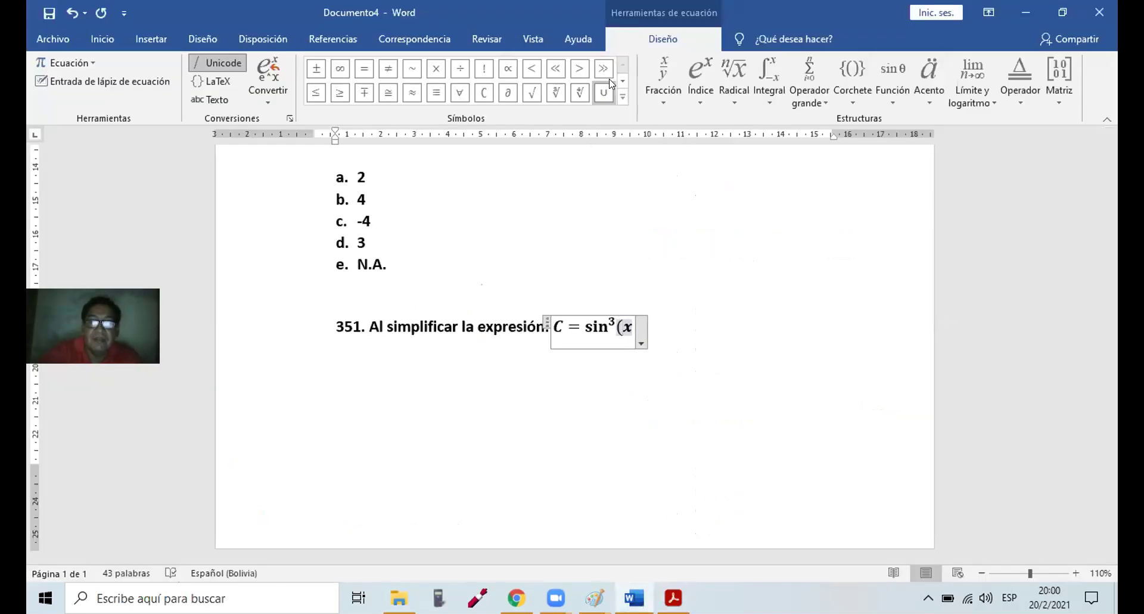
{"action": "type", "text": ")"}
{"action": "key", "text": "alt+Tab"}
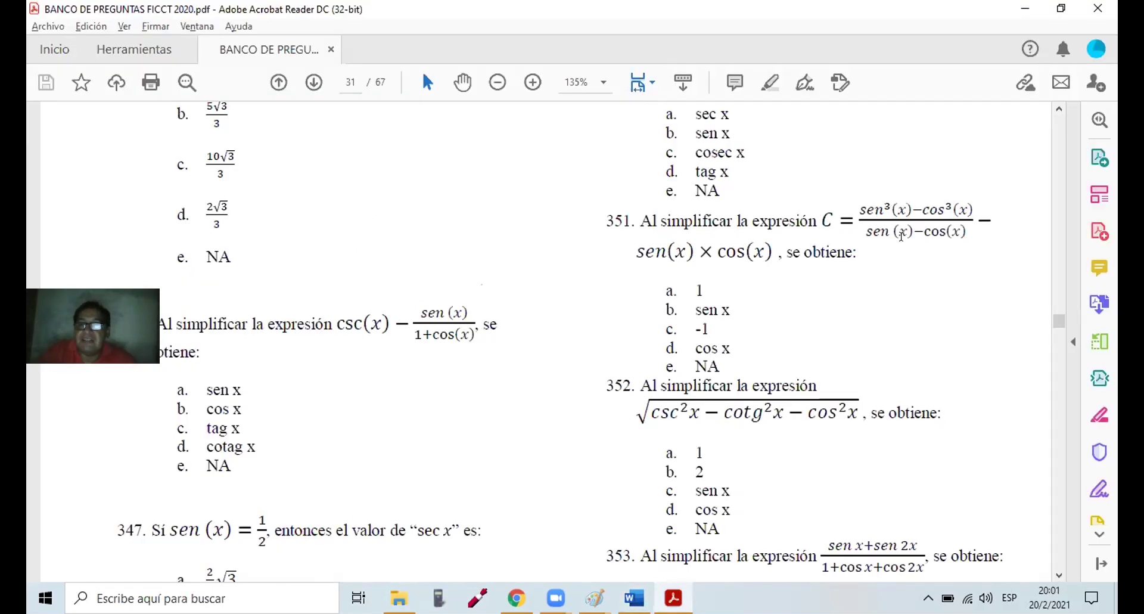
{"action": "key", "text": "alt+Tab"}
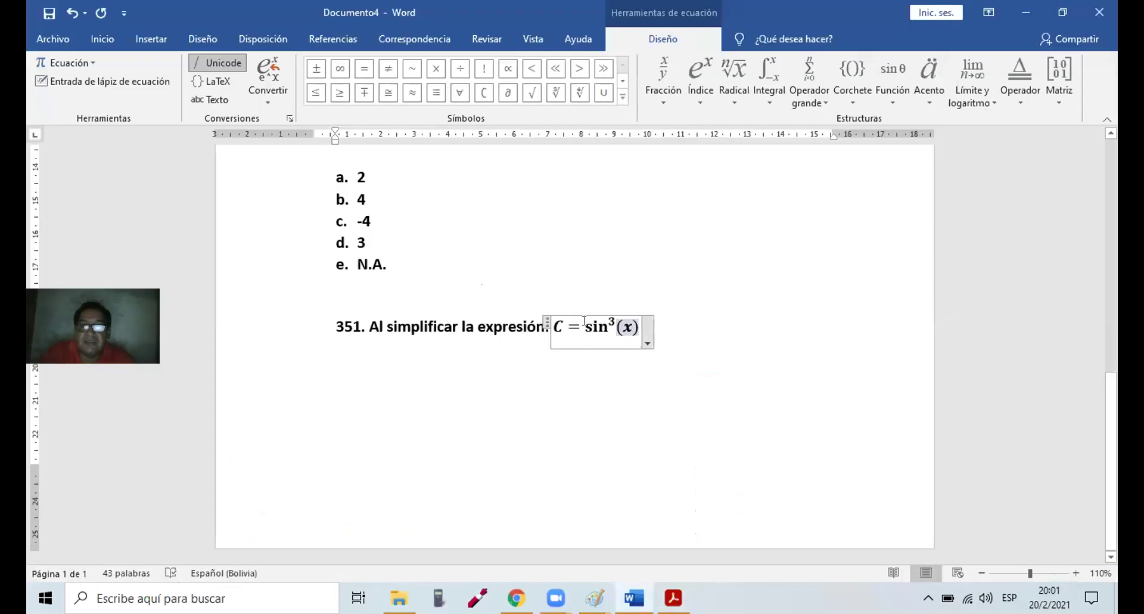
{"action": "left_click_drag", "start_coordinate": [585, 321], "coordinate": [638, 327]}
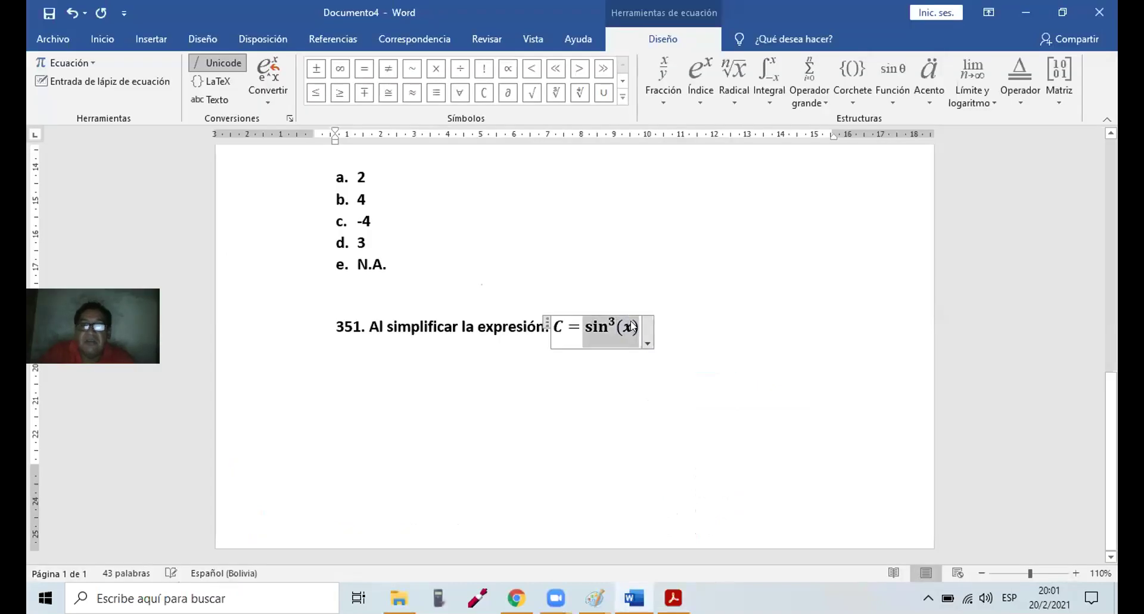
{"action": "left_click", "coordinate": [670, 84]}
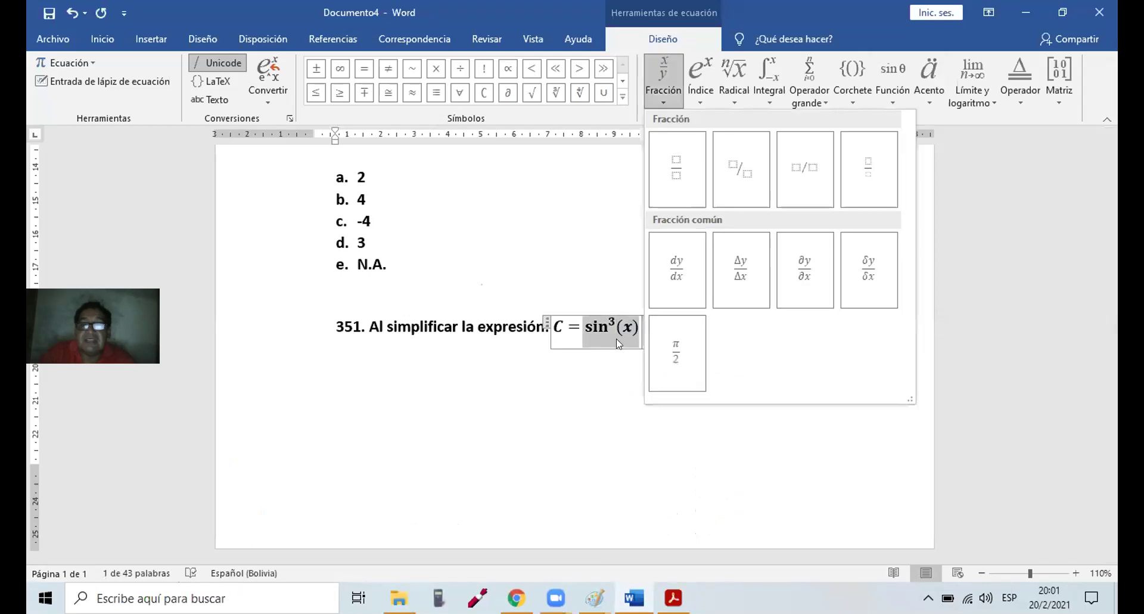
- Turn sin³(x) into a stacked fraction's numerator and type a minus after it
{"action": "left_click", "coordinate": [669, 156]}
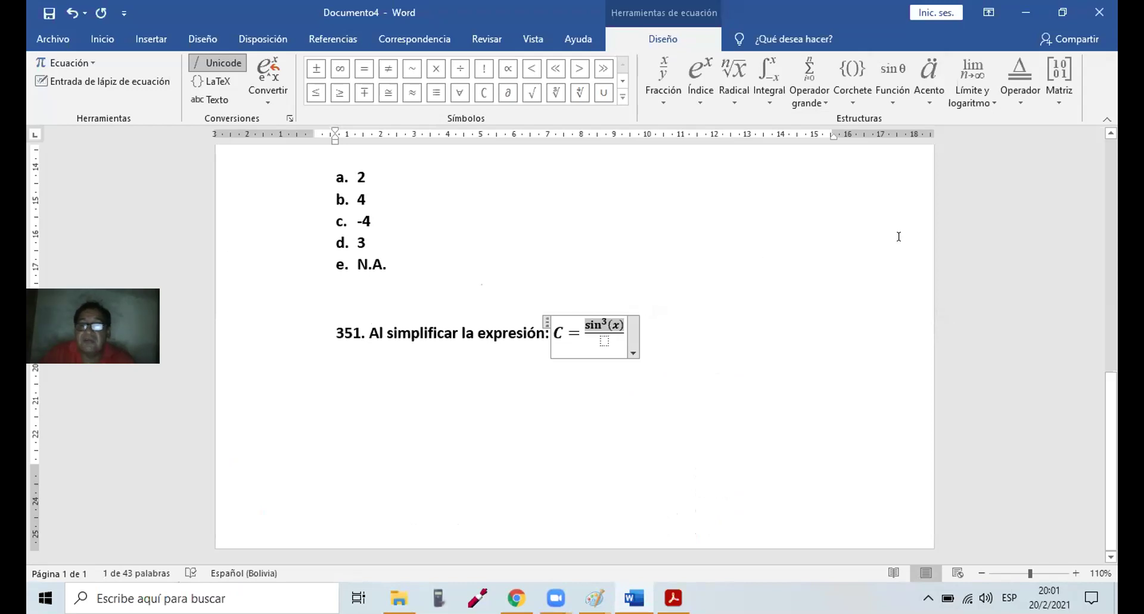
{"action": "key", "text": "alt+Tab"}
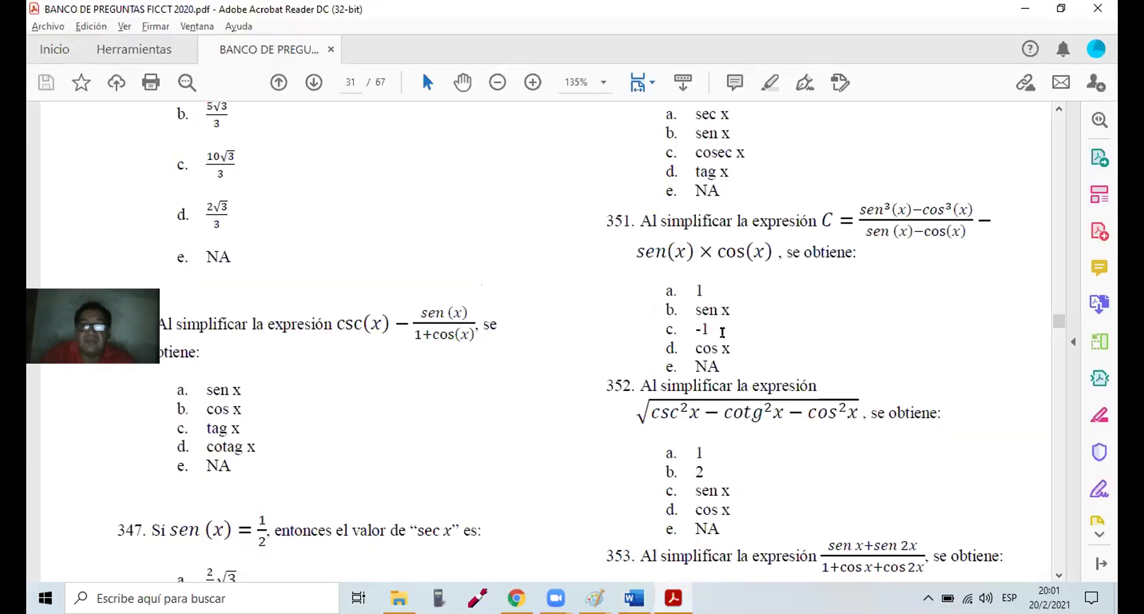
{"action": "key", "text": "alt+Tab"}
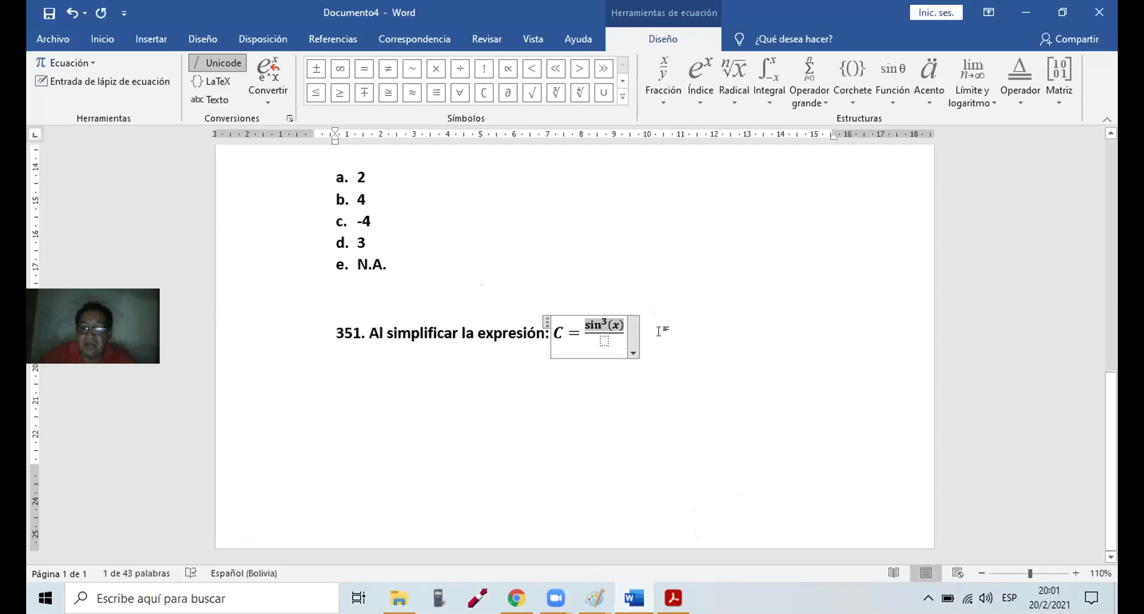
{"action": "left_click", "coordinate": [658, 334]}
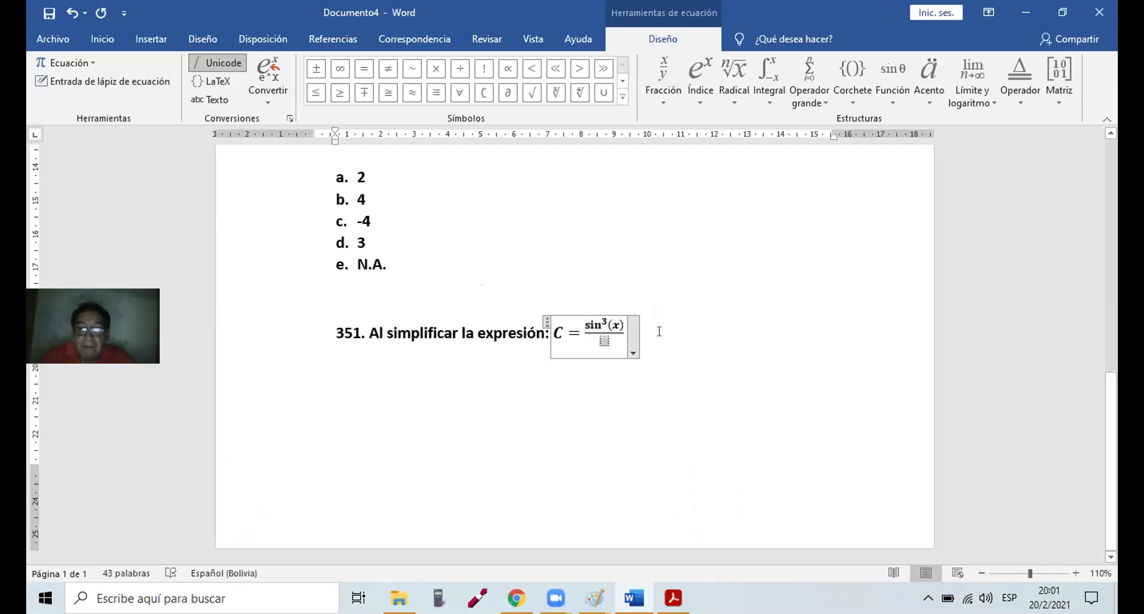
{"action": "type", "text": "-"}
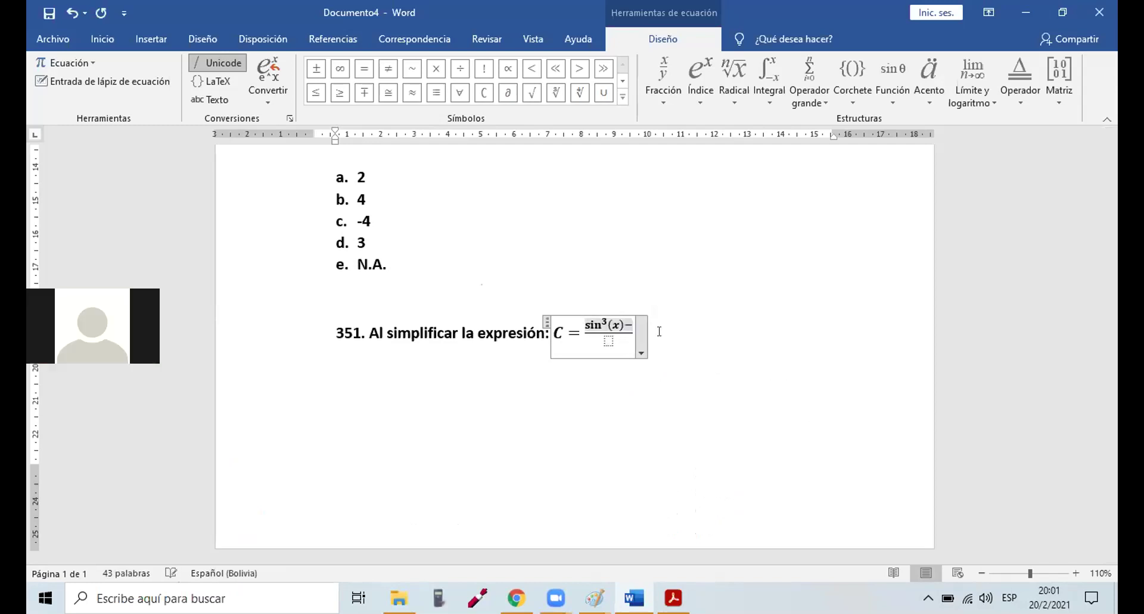
- Add Cos³(x) after the minus so the numerator reads sin³(x) − Cos³(x)
{"action": "left_click", "coordinate": [700, 80]}
{"action": "left_click", "coordinate": [709, 165]}
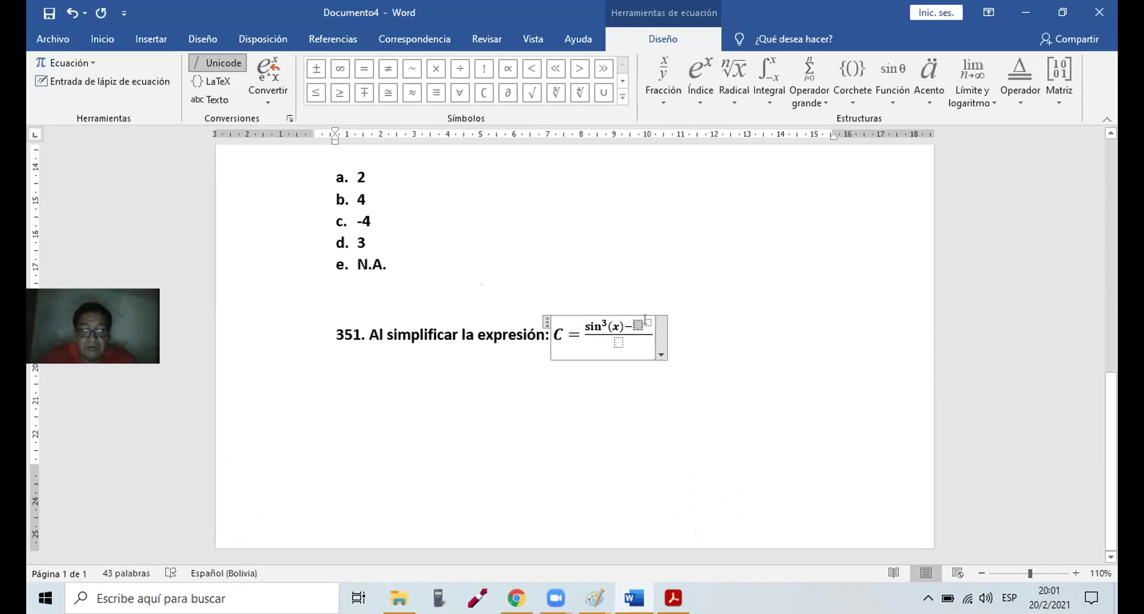
{"action": "type", "text": "Cos"}
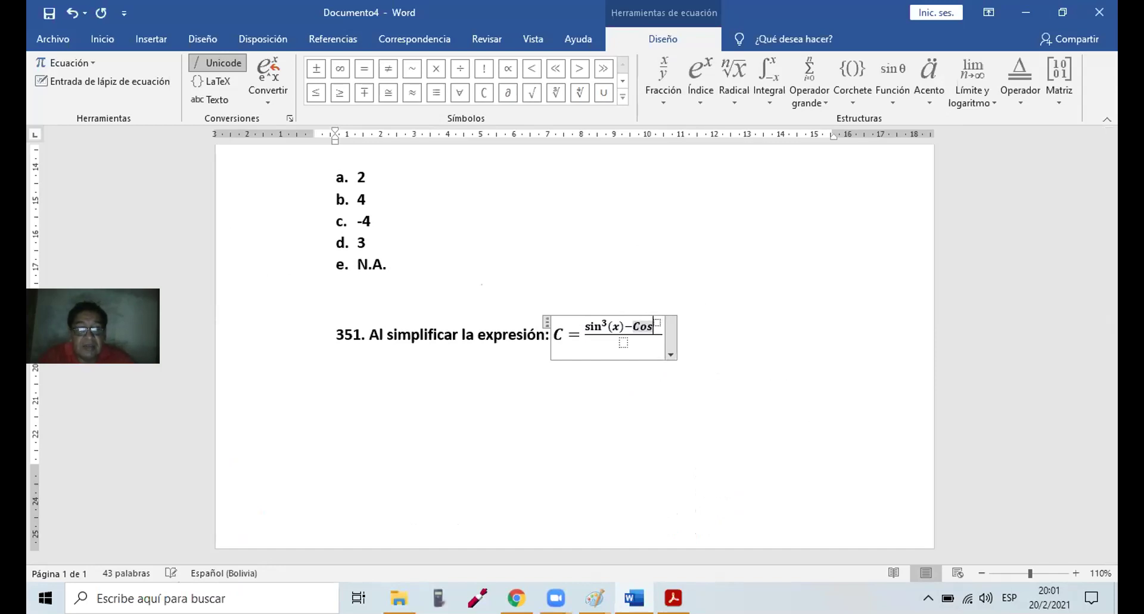
{"action": "key", "text": "Right"}
{"action": "type", "text": "3"}
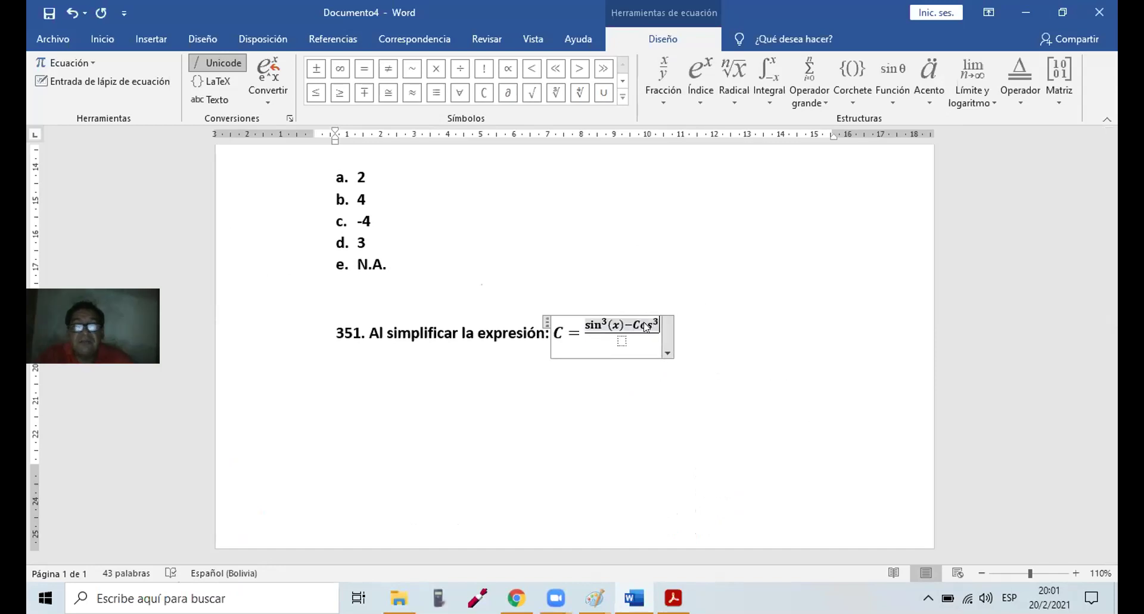
{"action": "key", "text": "alt+Tab"}
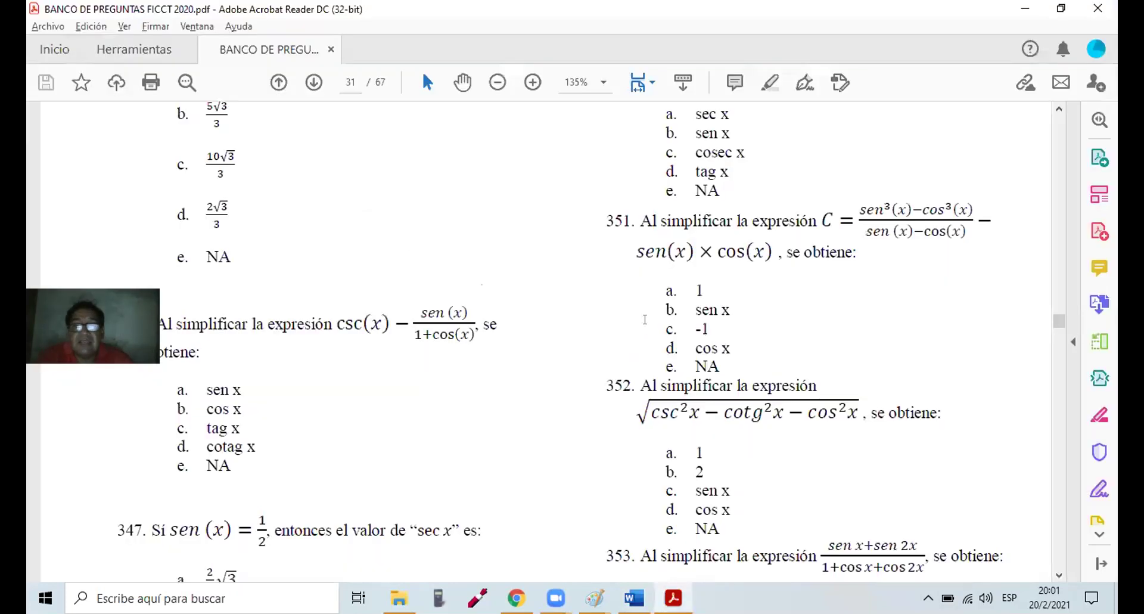
{"action": "key", "text": "alt+Tab"}
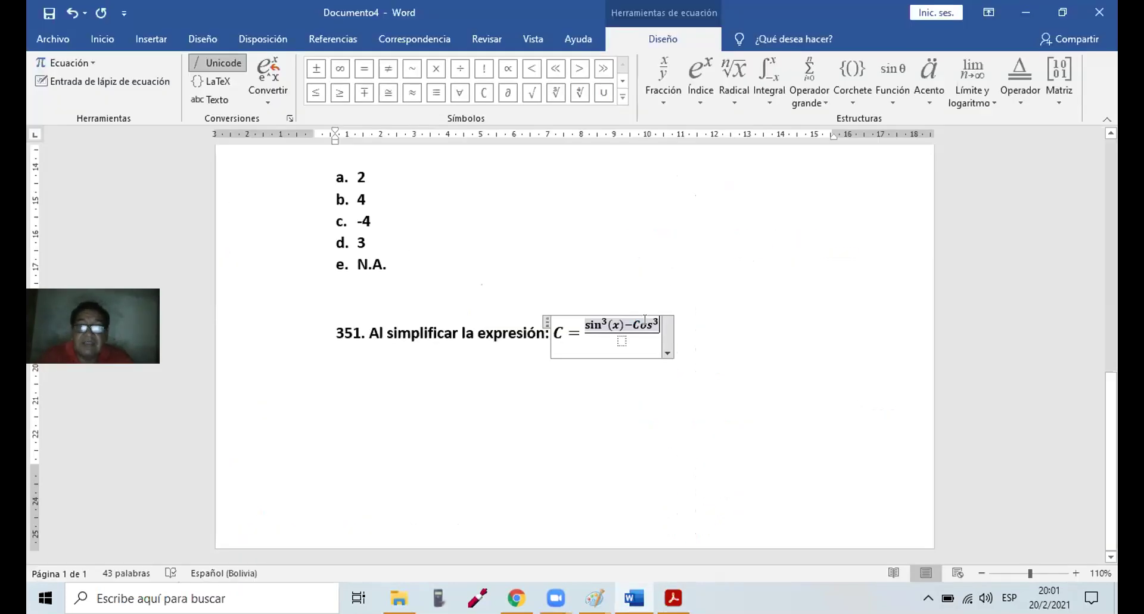
{"action": "key", "text": "Right"}
{"action": "type", "text": "(x)"}
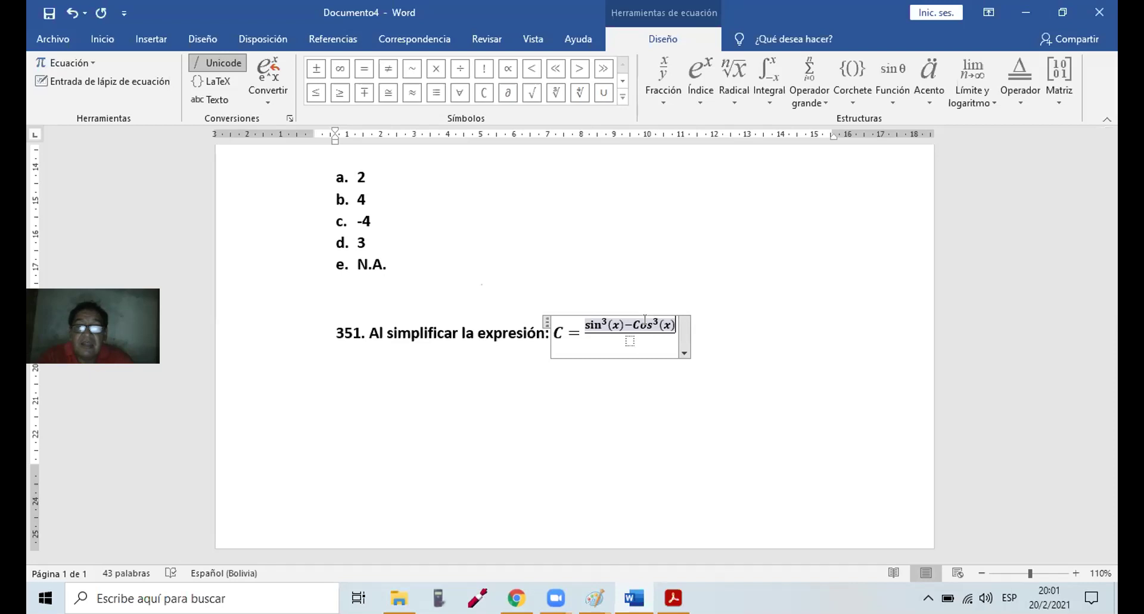
{"action": "key", "text": "alt+Tab"}
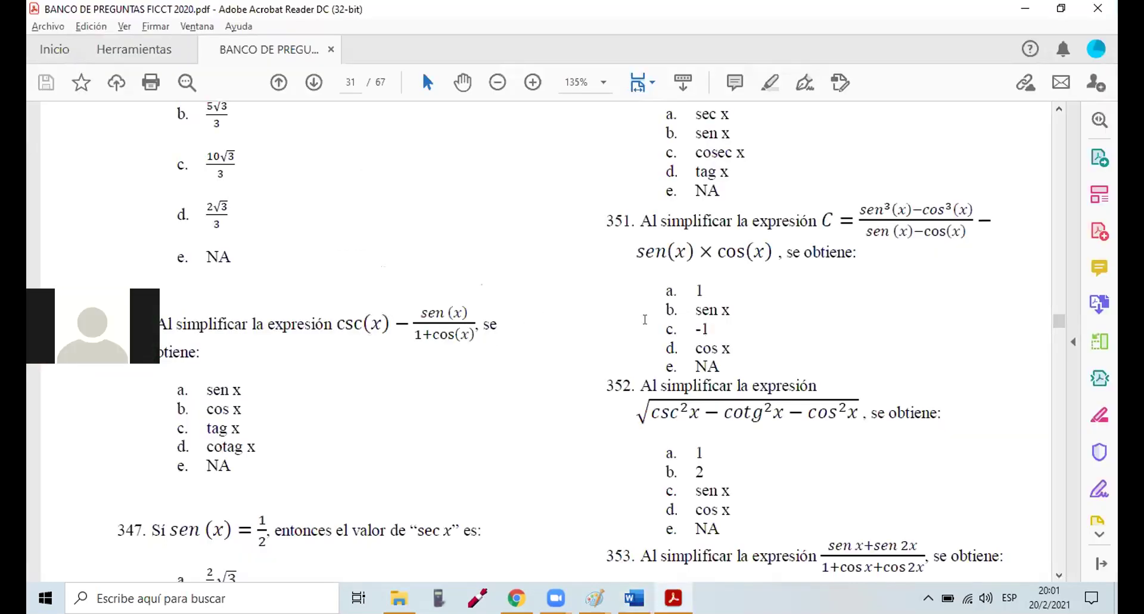
{"action": "key", "text": "alt+Tab"}
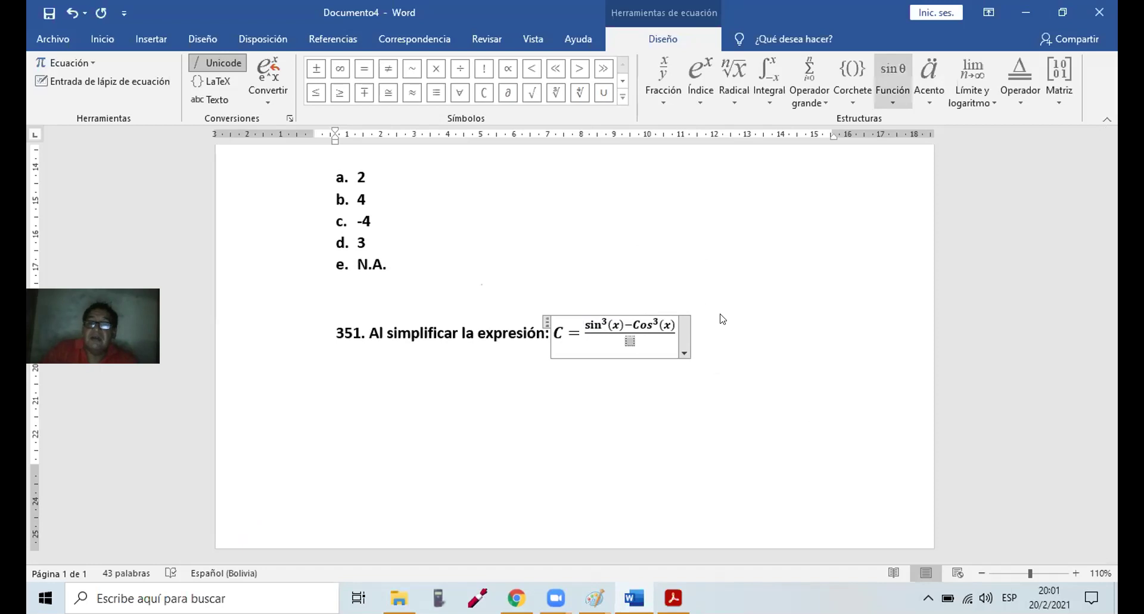
{"action": "left_click_drag", "start_coordinate": [859, 233], "coordinate": [881, 238]}
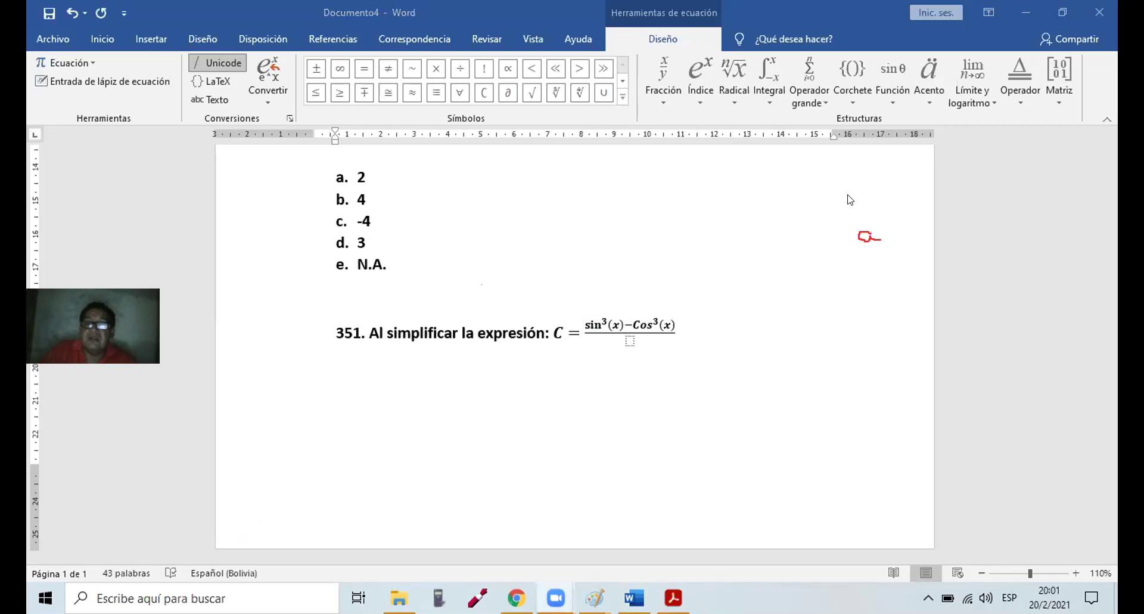
{"action": "left_click", "coordinate": [859, 239]}
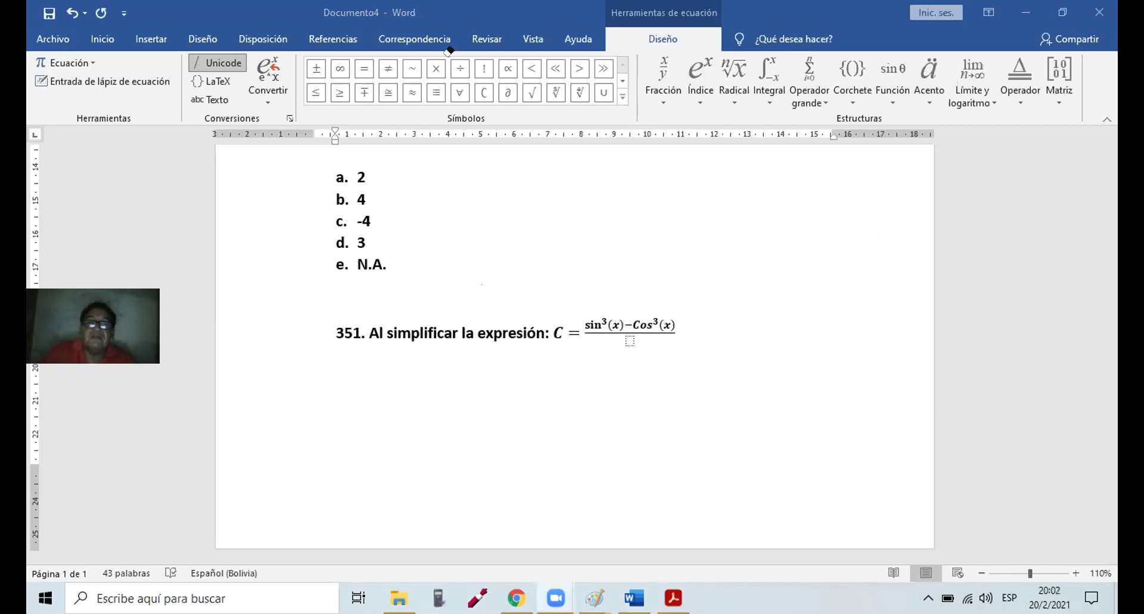
- Put sin(x) in the empty denominator using the sin template and parentheses
{"action": "left_click", "coordinate": [631, 340]}
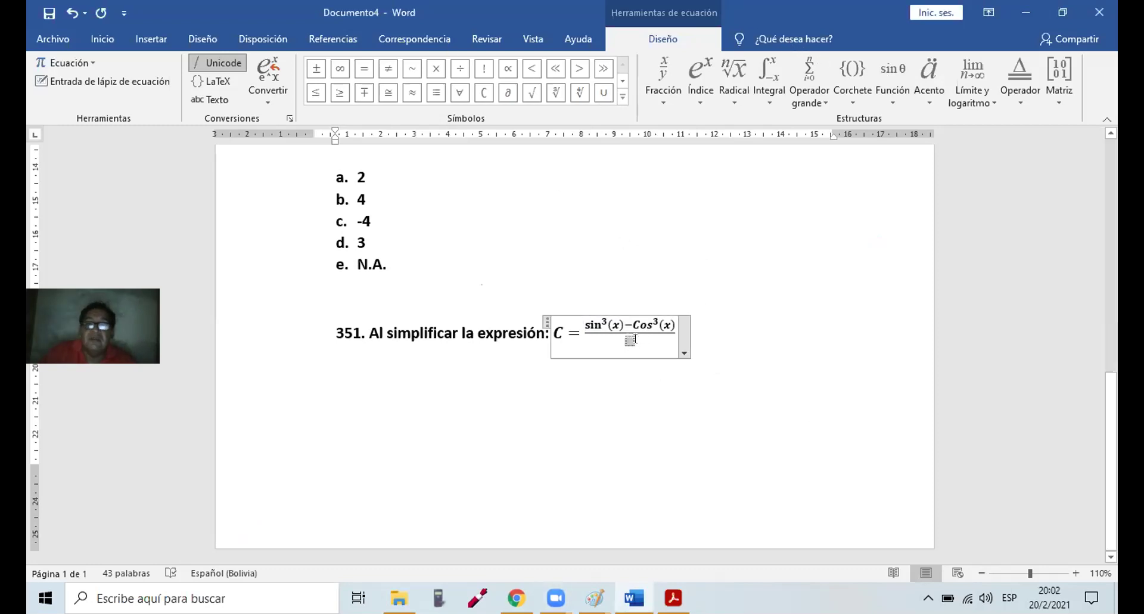
{"action": "left_click", "coordinate": [887, 75]}
{"action": "left_click", "coordinate": [901, 172]}
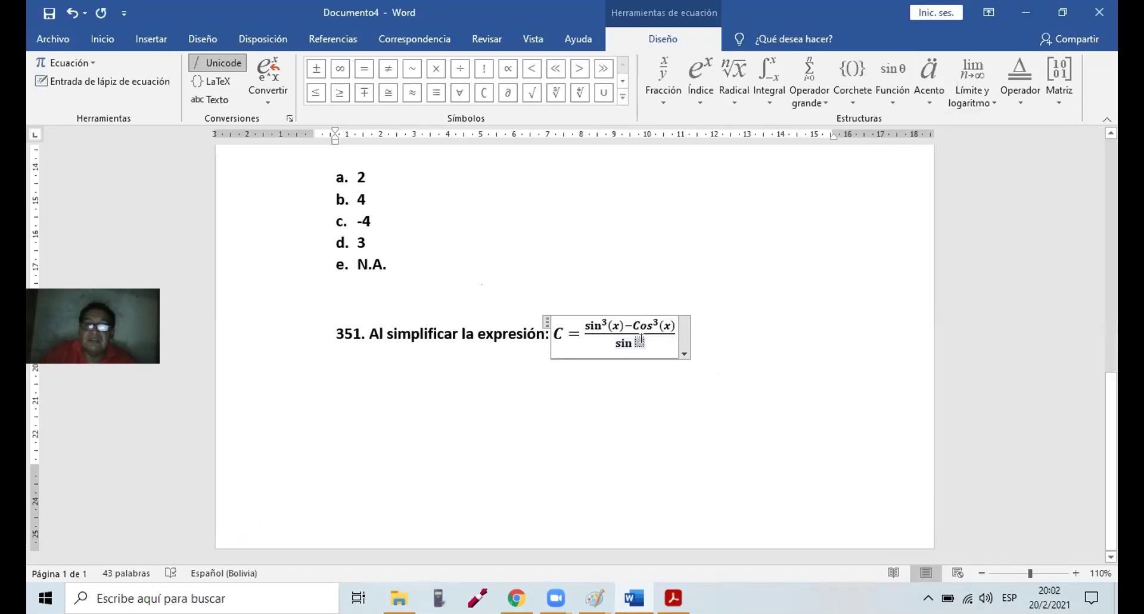
{"action": "key", "text": "alt+Tab"}
{"action": "key", "text": "alt+Tab"}
{"action": "key", "text": "alt+Tab"}
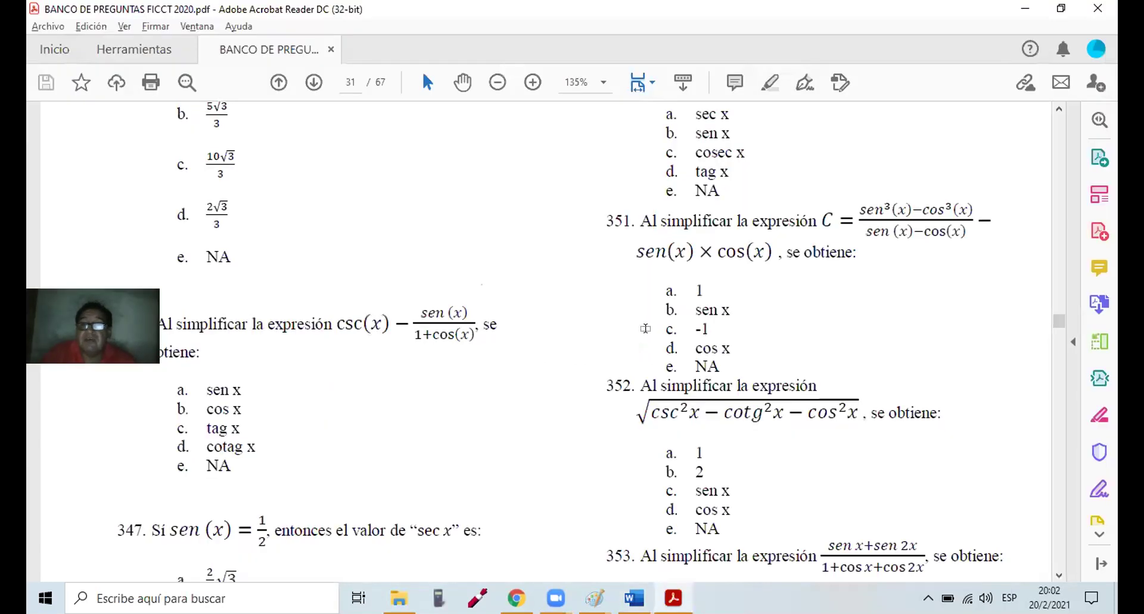
{"action": "key", "text": "alt+Tab"}
{"action": "left_click", "coordinate": [847, 76]}
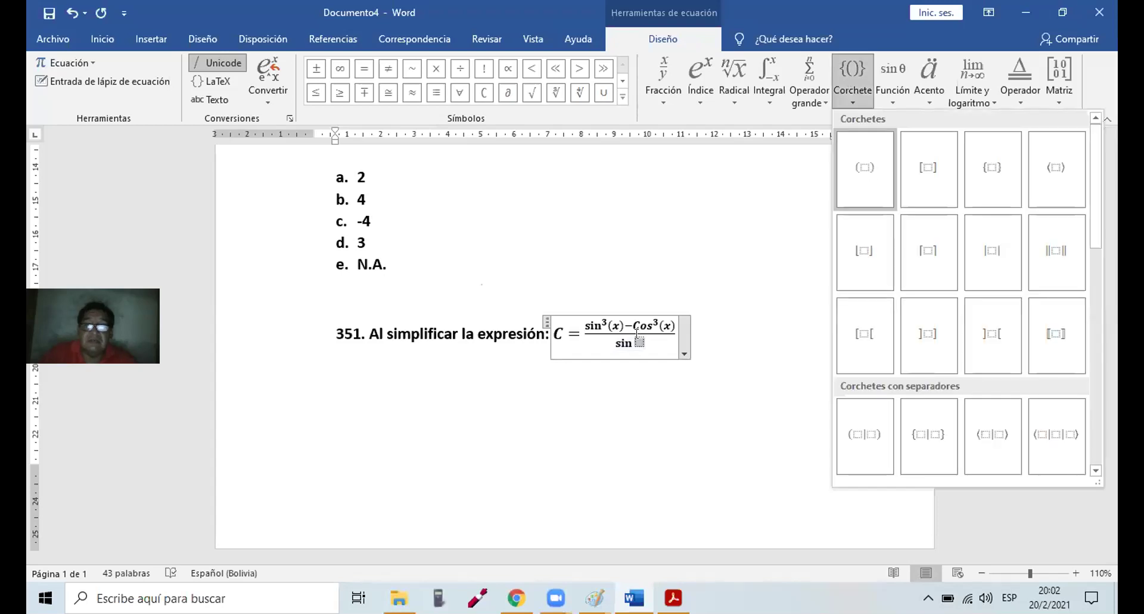
{"action": "key", "text": "Return"}
{"action": "type", "text": "x"}
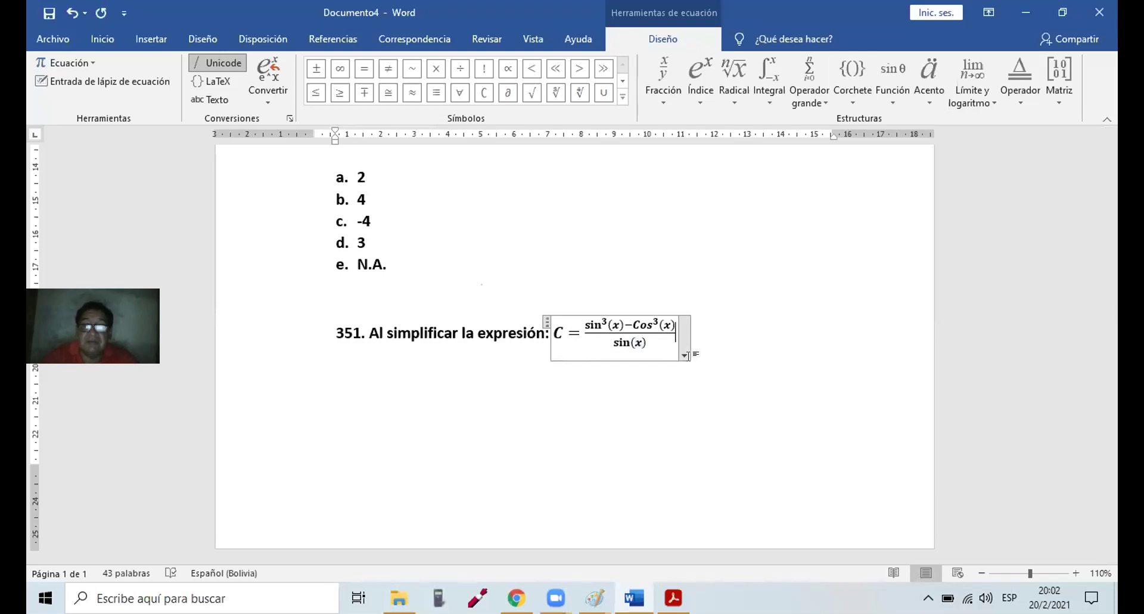
- Complete the denominator with − cos(x) so it reads sin(x) − cos(x)
{"action": "key", "text": "Down"}
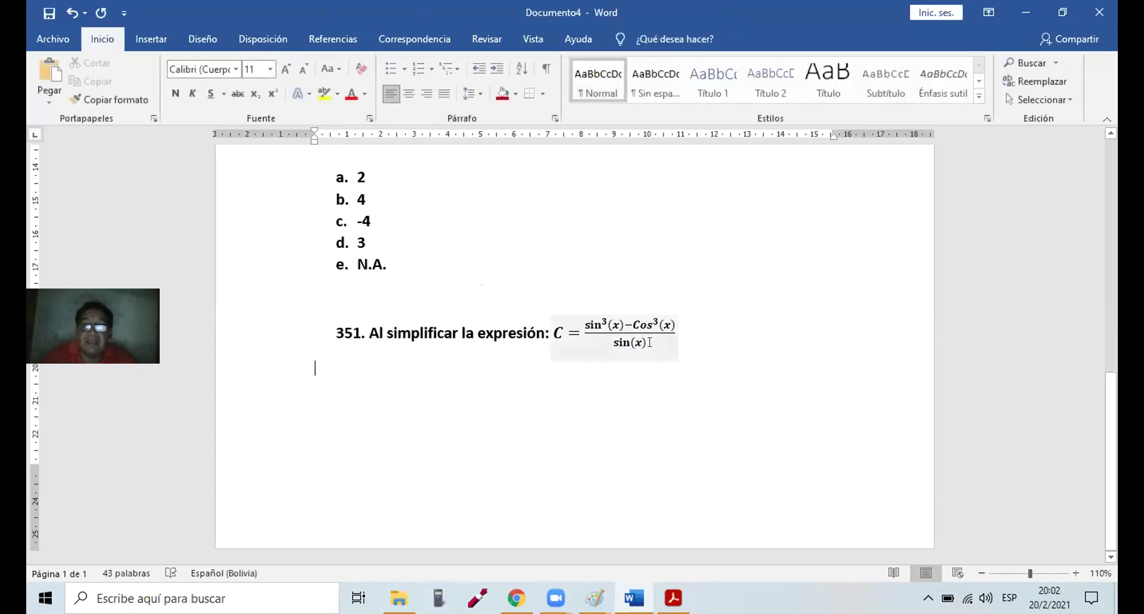
{"action": "left_click", "coordinate": [650, 342]}
{"action": "type", "text": "-"}
{"action": "left_click", "coordinate": [887, 84]}
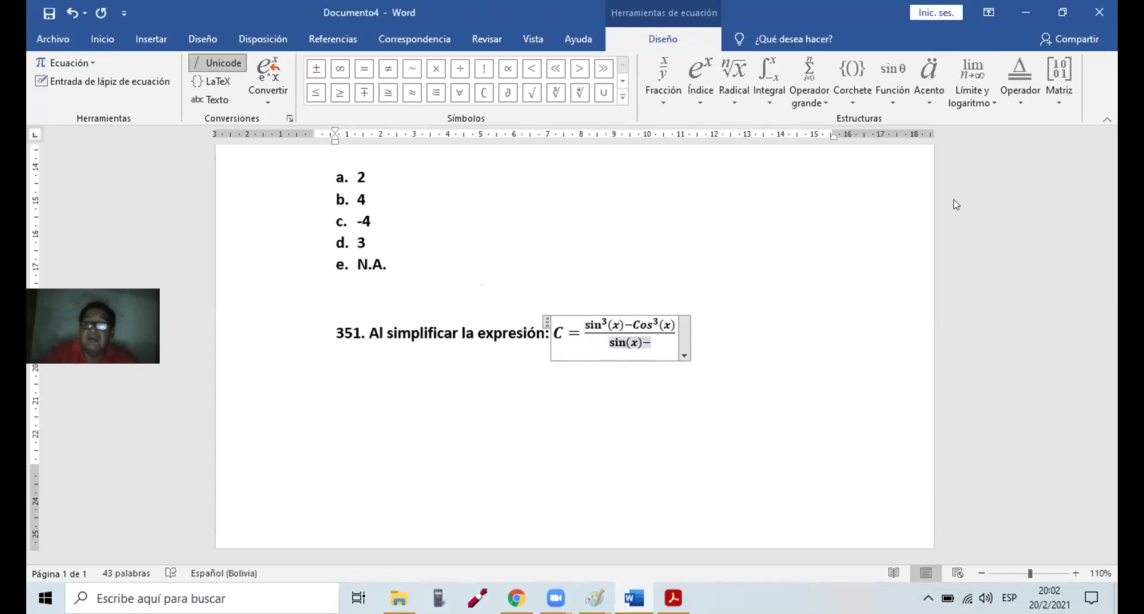
{"action": "left_click", "coordinate": [971, 168]}
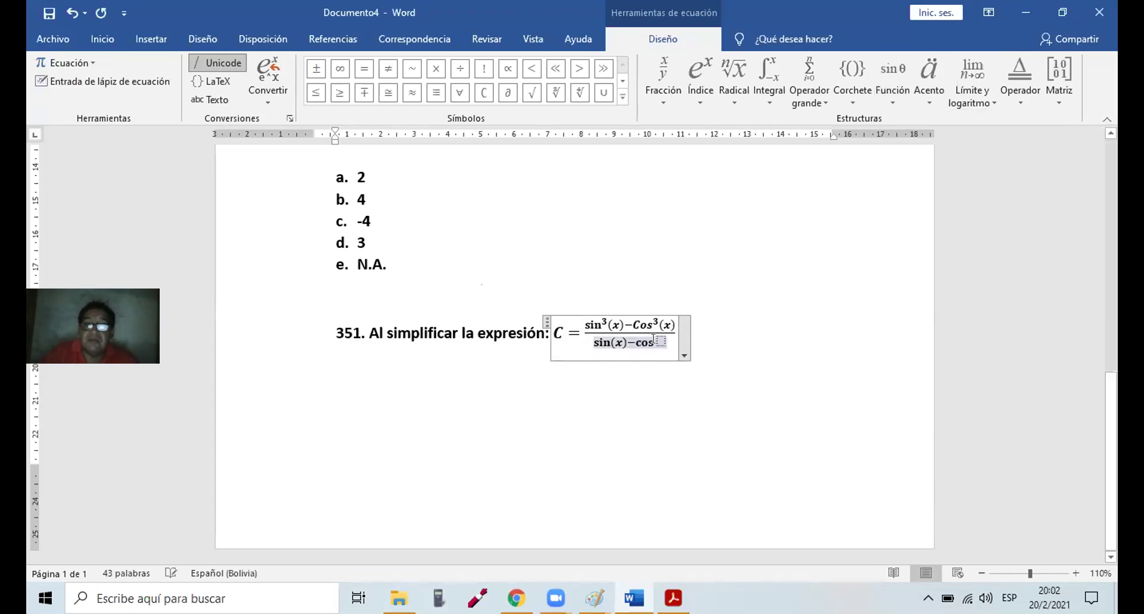
{"action": "type", "text": "("}
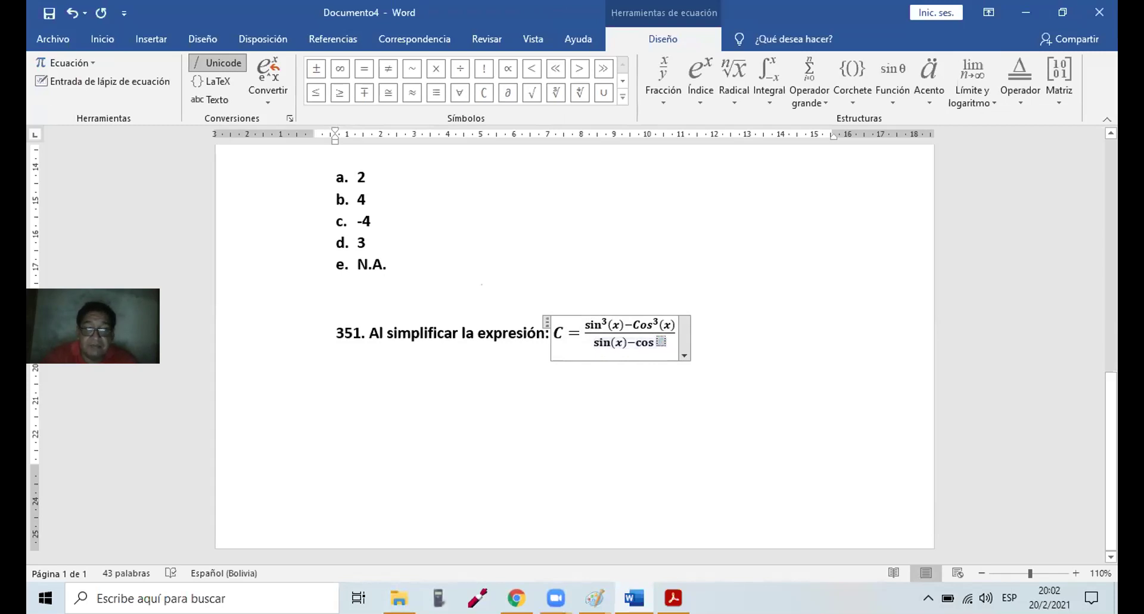
{"action": "type", "text": "x)"}
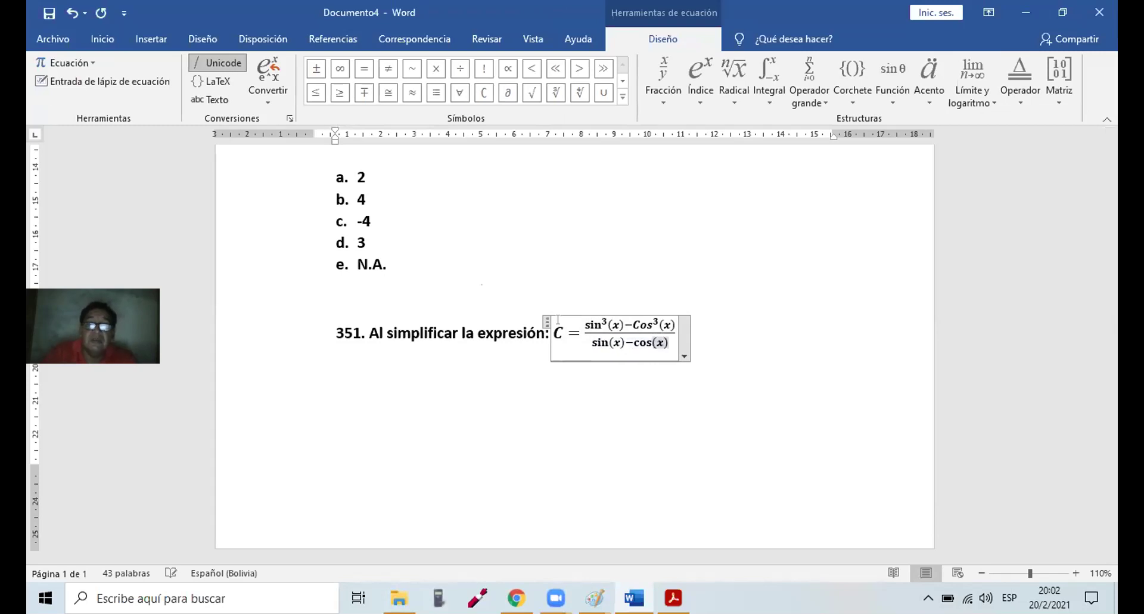
{"action": "left_click", "coordinate": [545, 324]}
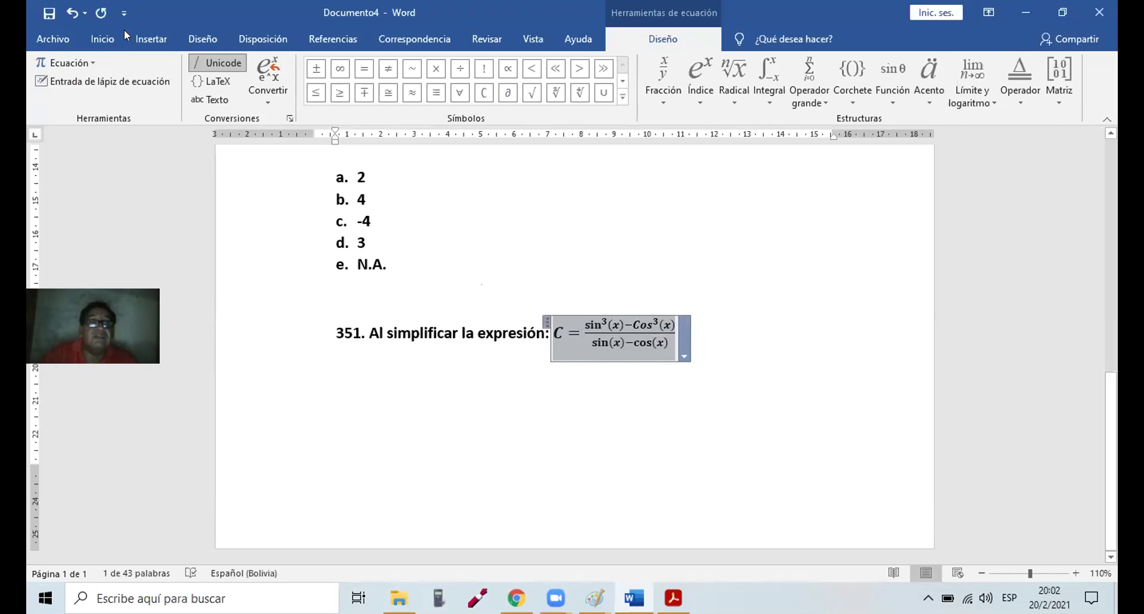
- Enlarge the equation to 20 pt with the grow-font button on the Inicio ribbon
{"action": "left_click", "coordinate": [104, 39]}
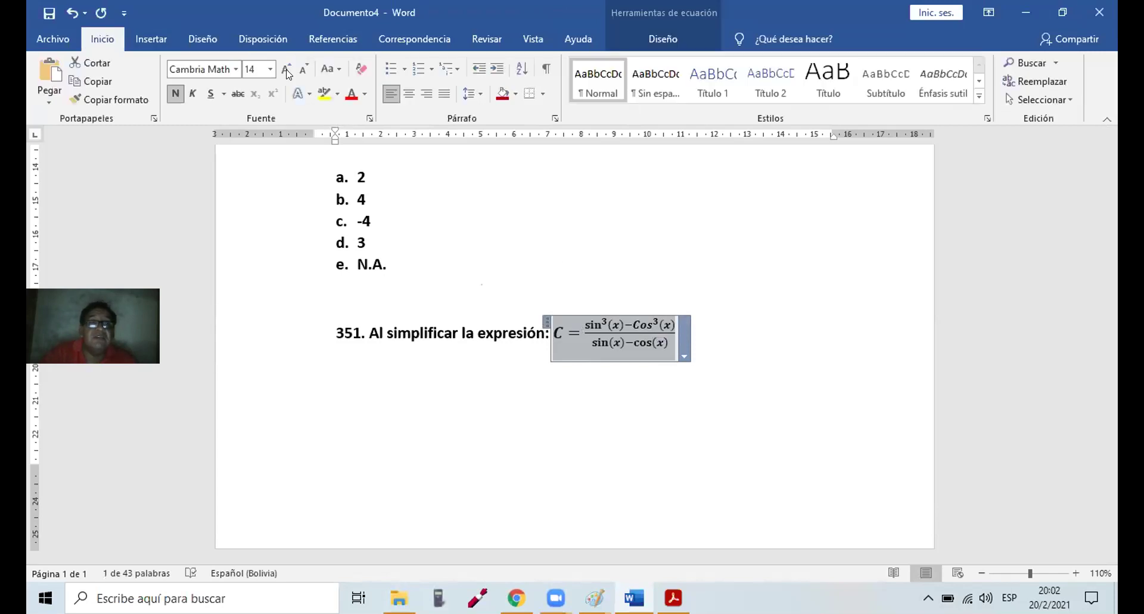
{"action": "left_click", "coordinate": [286, 69]}
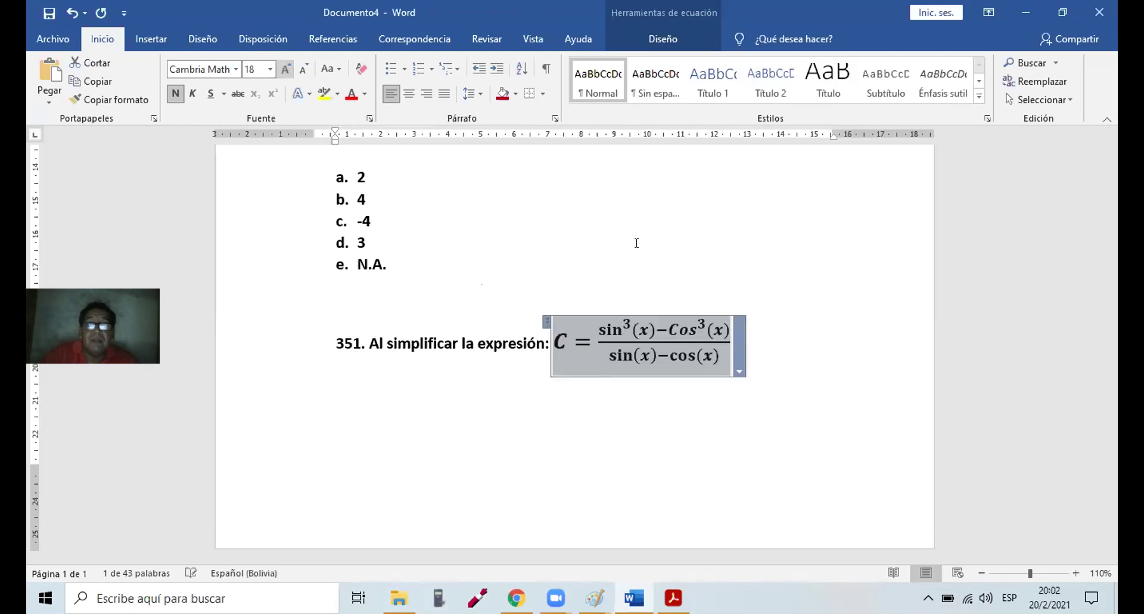
{"action": "left_click", "coordinate": [763, 326]}
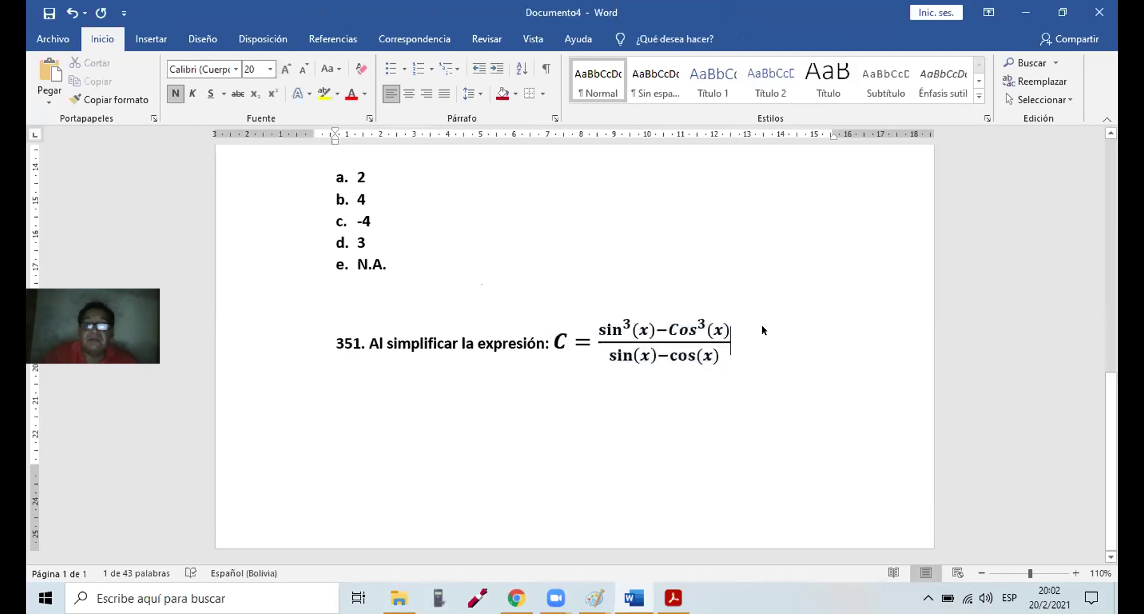
{"action": "key", "text": "alt+Tab"}
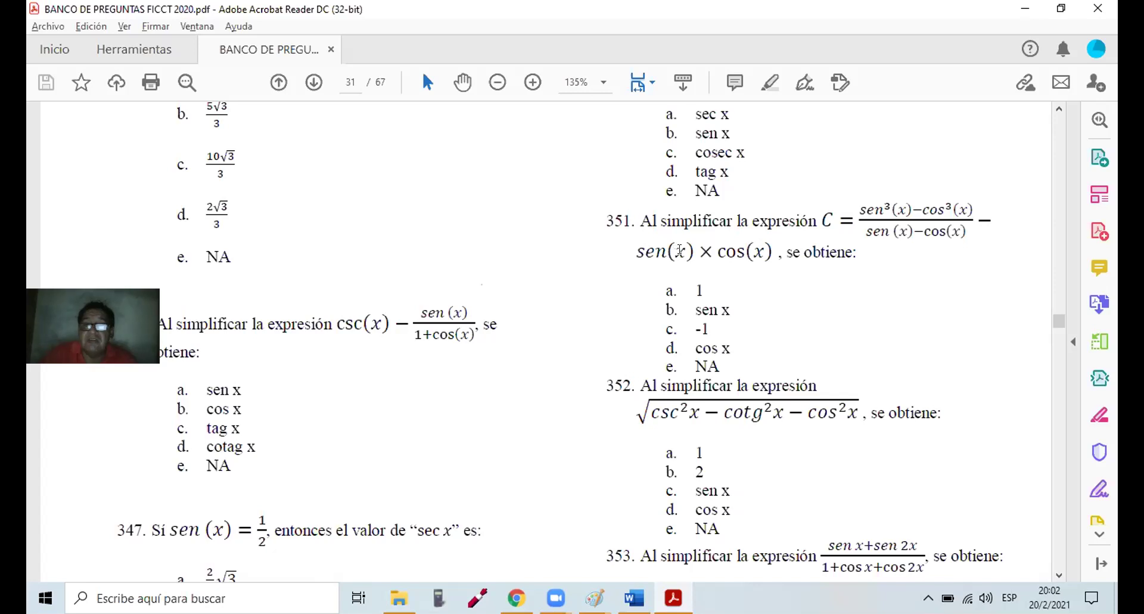
{"action": "key", "text": "alt+Tab"}
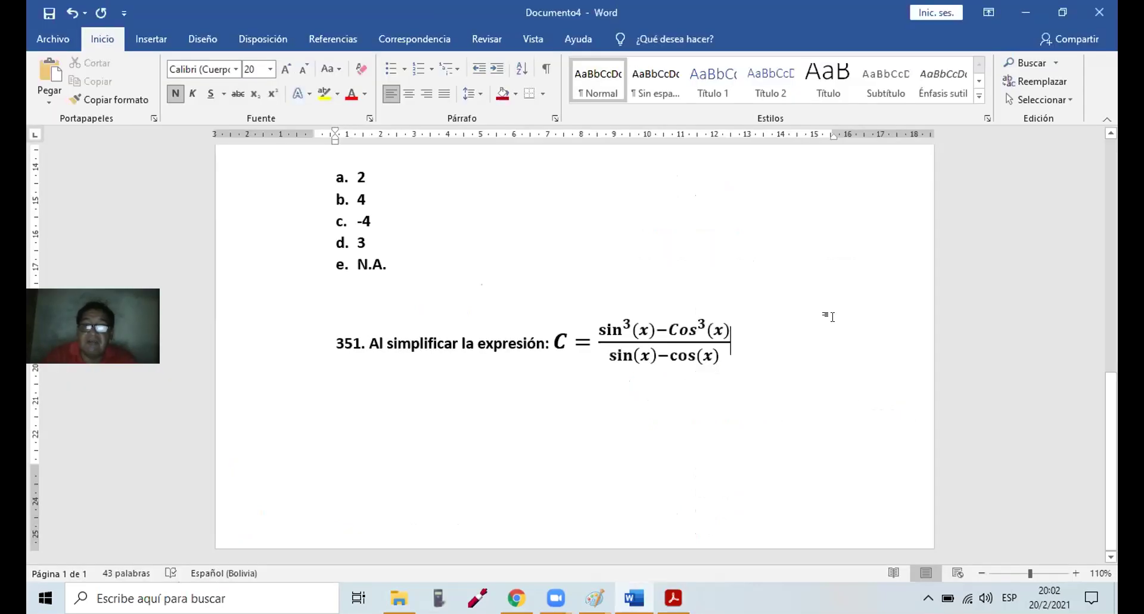
- Append sin(x) followed by a × sign after the equation's trailing minus
{"action": "left_click", "coordinate": [832, 317]}
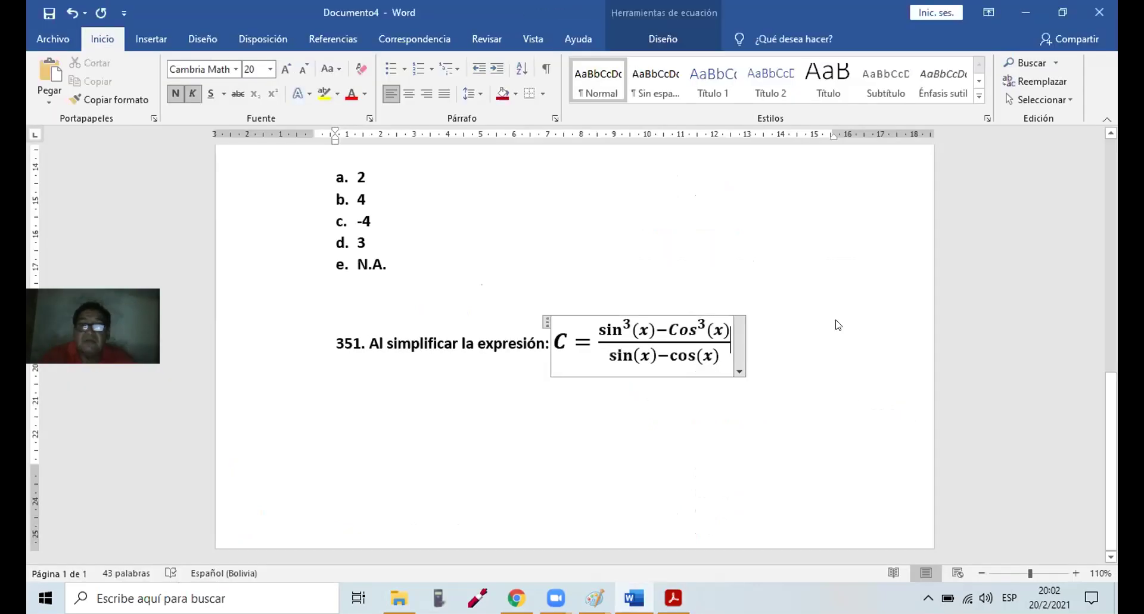
{"action": "key", "text": "alt+Tab"}
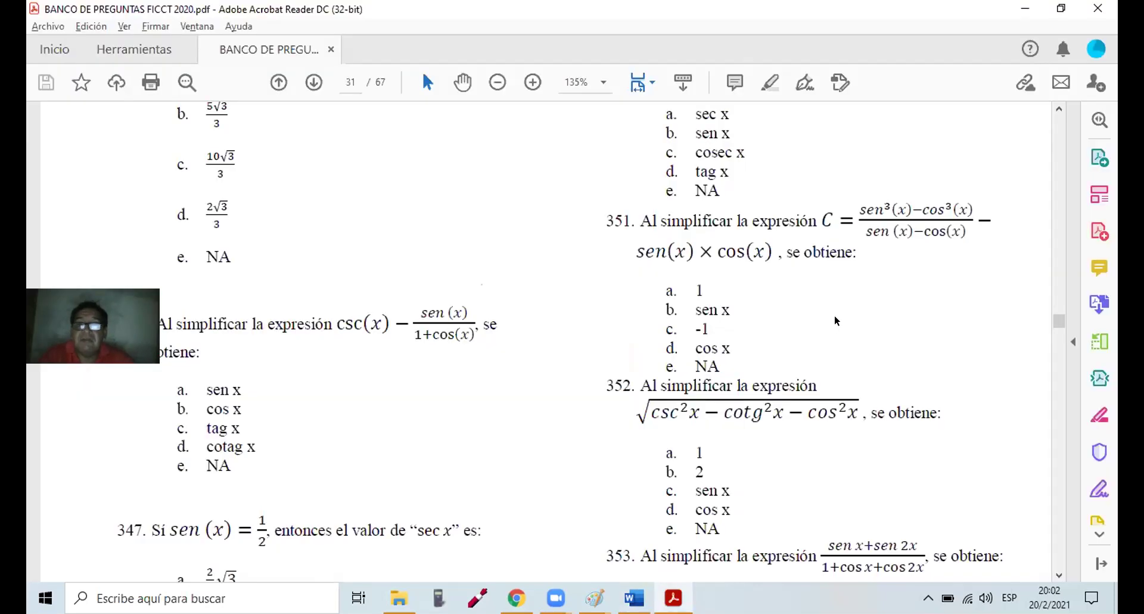
{"action": "key", "text": "alt+Tab"}
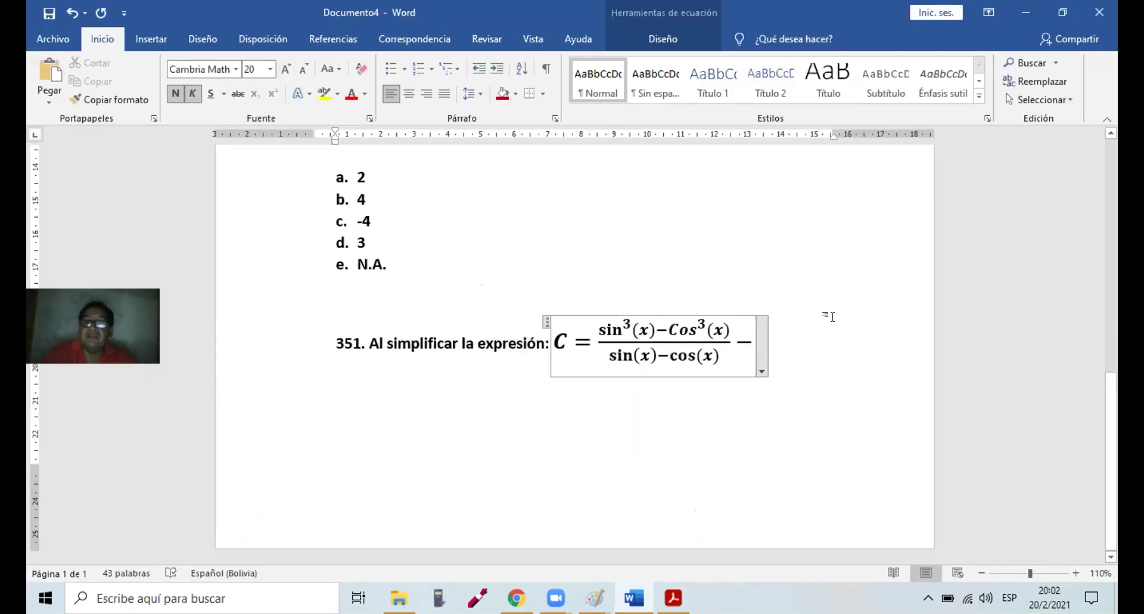
{"action": "left_click", "coordinate": [661, 39]}
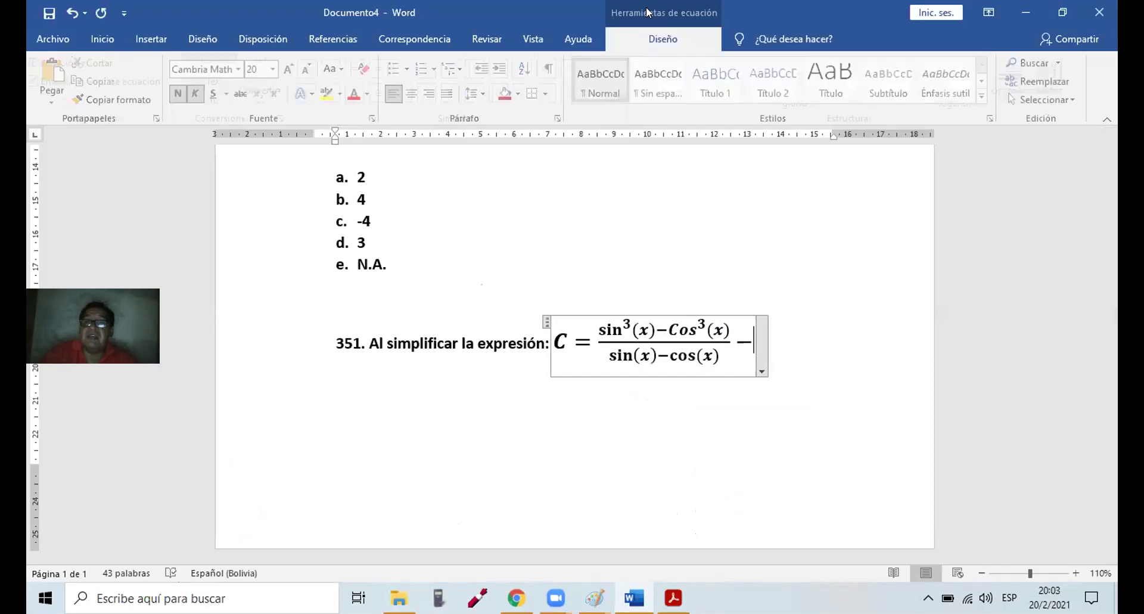
{"action": "left_click", "coordinate": [884, 79]}
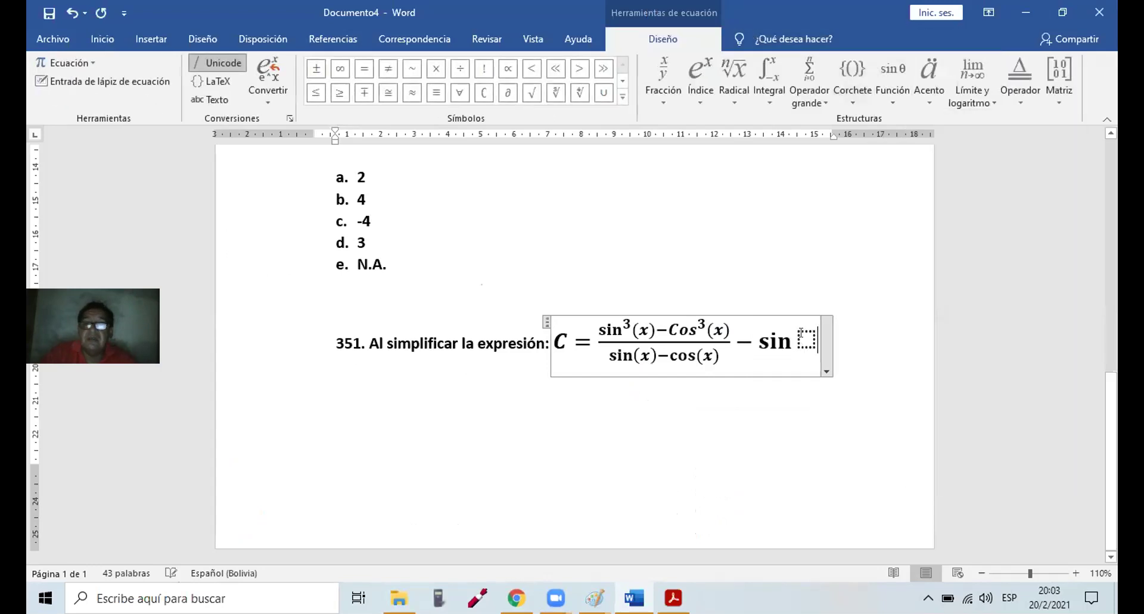
{"action": "type", "text": "(x)"}
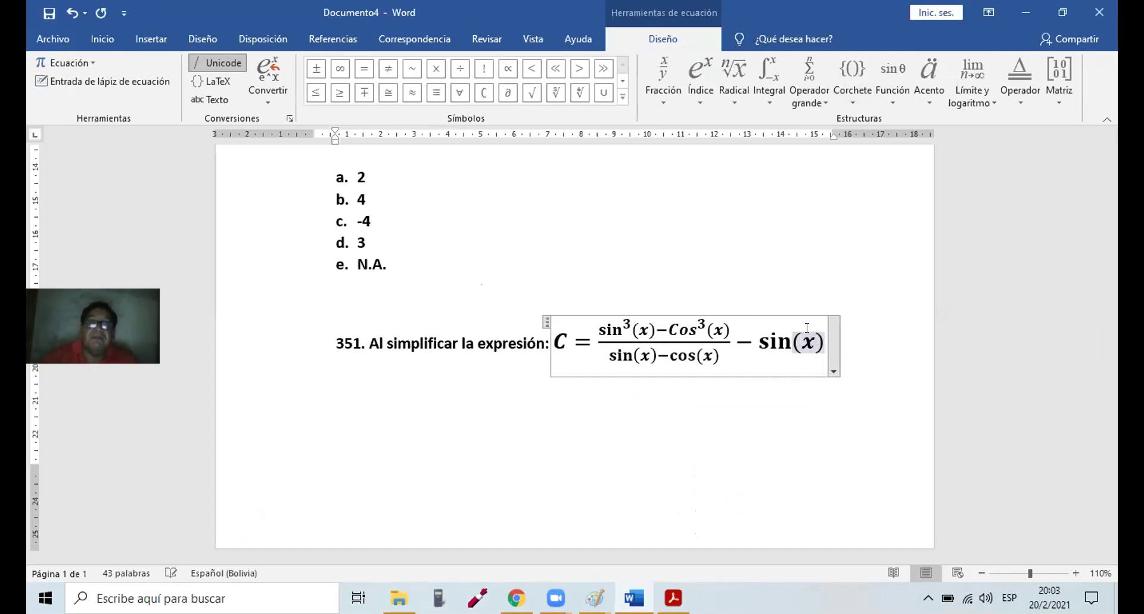
{"action": "left_click", "coordinate": [437, 70]}
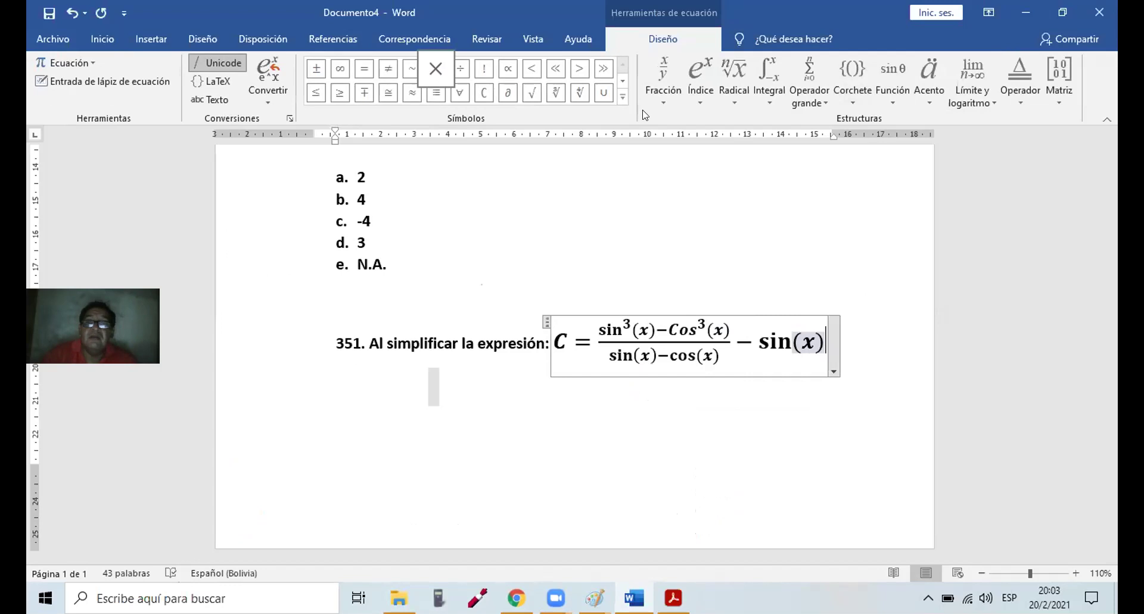
- Add cos(x) after the ×, then widen the right indent so the equation fits
{"action": "left_click", "coordinate": [885, 83]}
{"action": "left_click", "coordinate": [954, 175]}
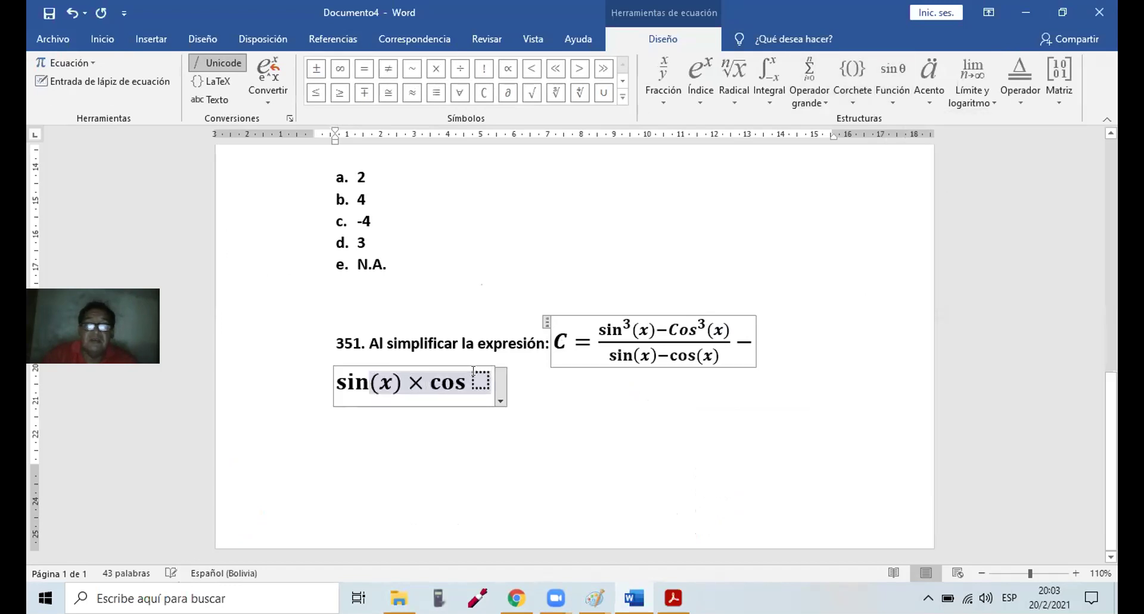
{"action": "left_click", "coordinate": [493, 372]}
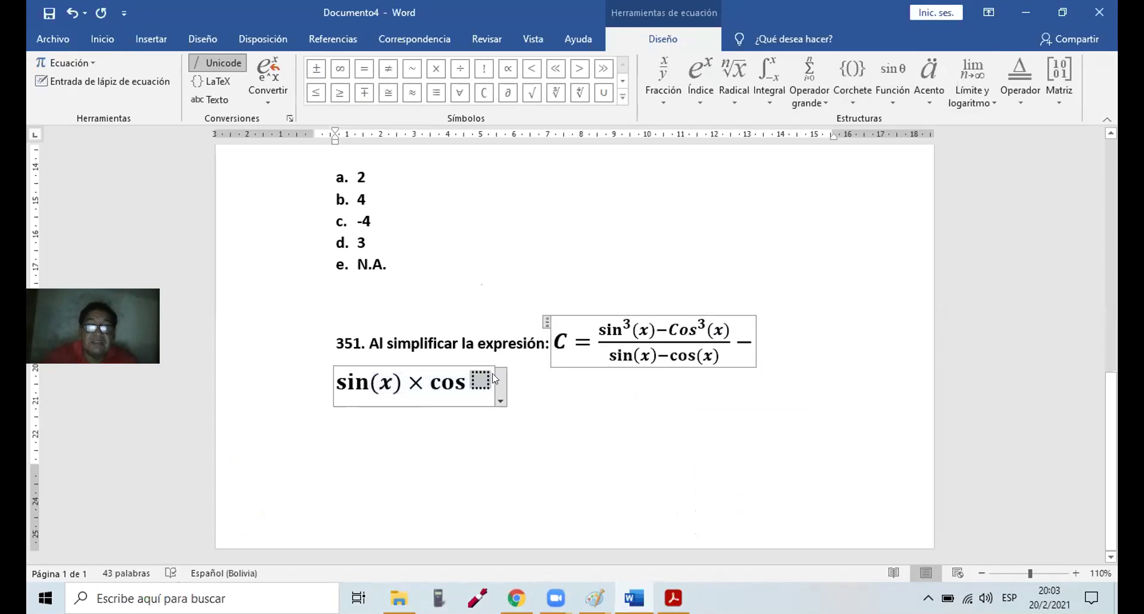
{"action": "type", "text": "(x)"}
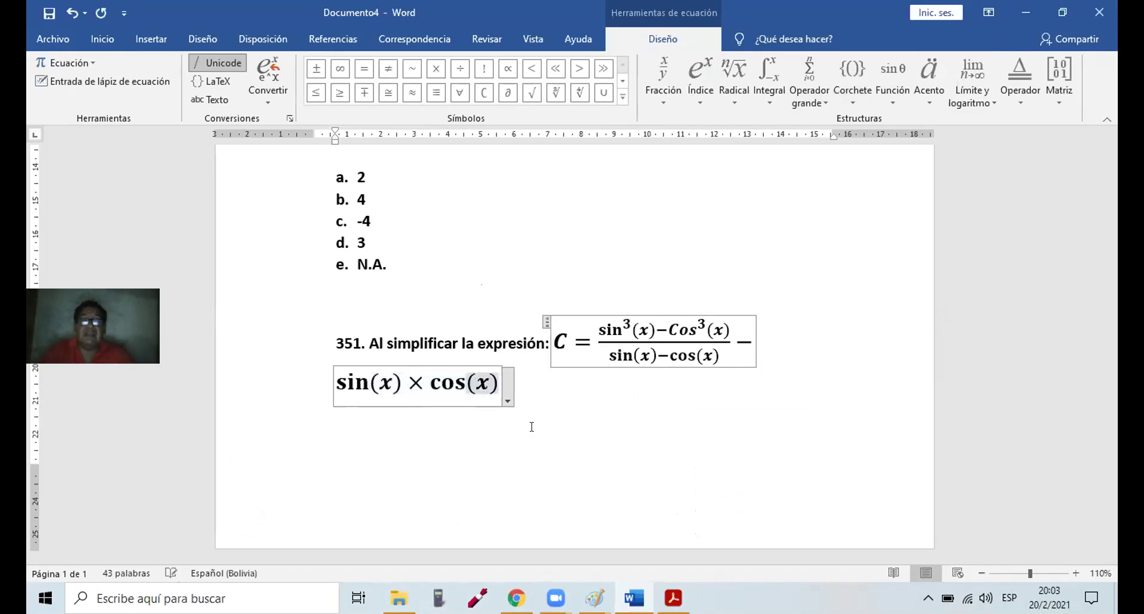
{"action": "key", "text": "alt+Tab"}
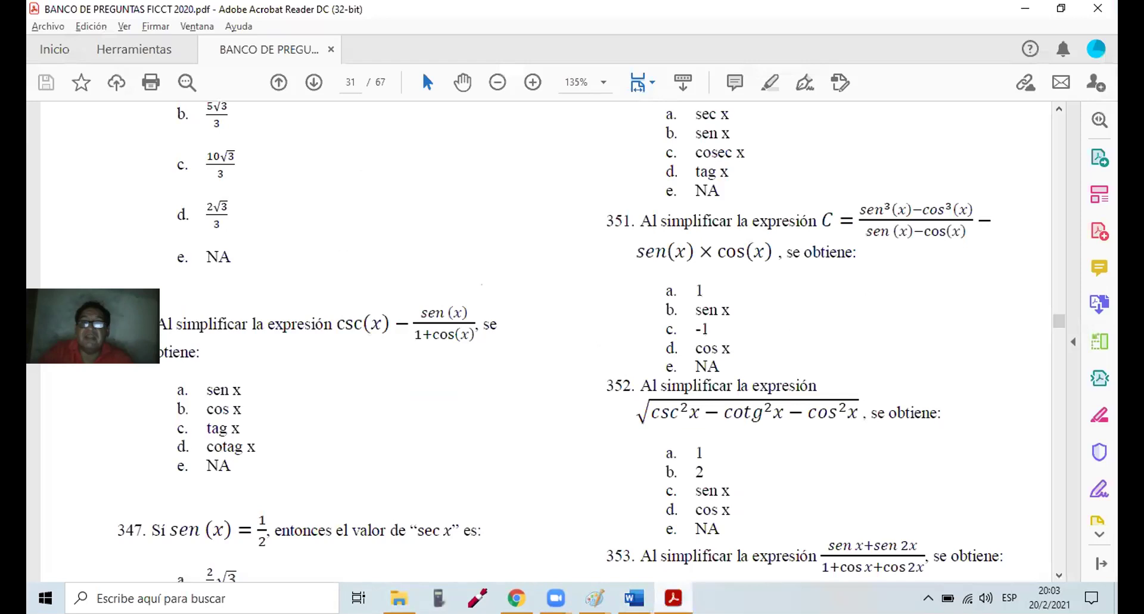
{"action": "key", "text": "alt+Tab"}
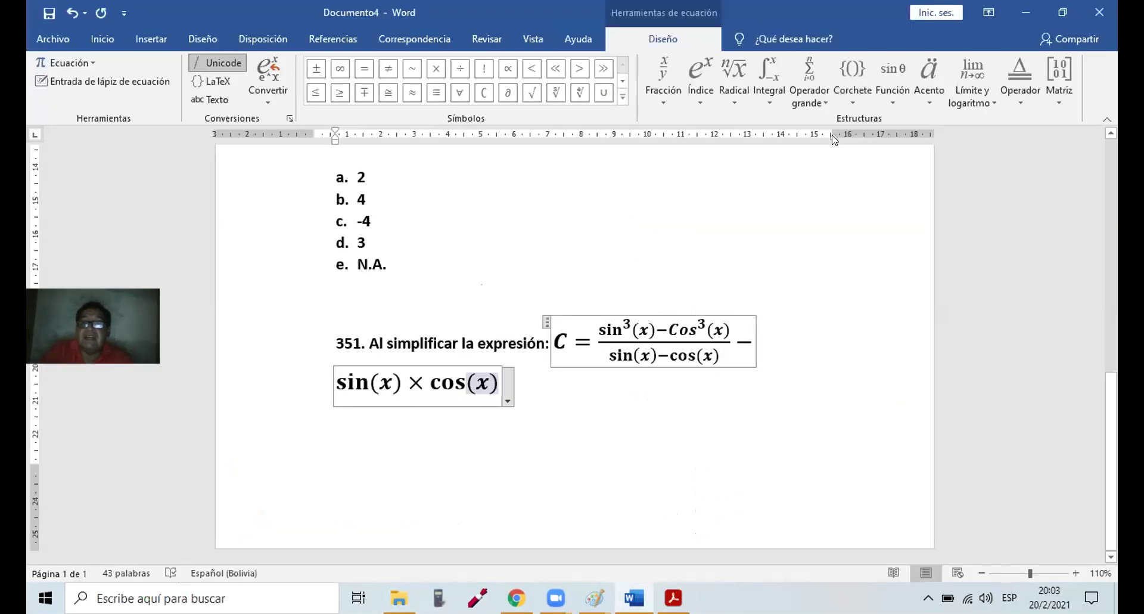
{"action": "left_click_drag", "start_coordinate": [833, 137], "coordinate": [922, 149]}
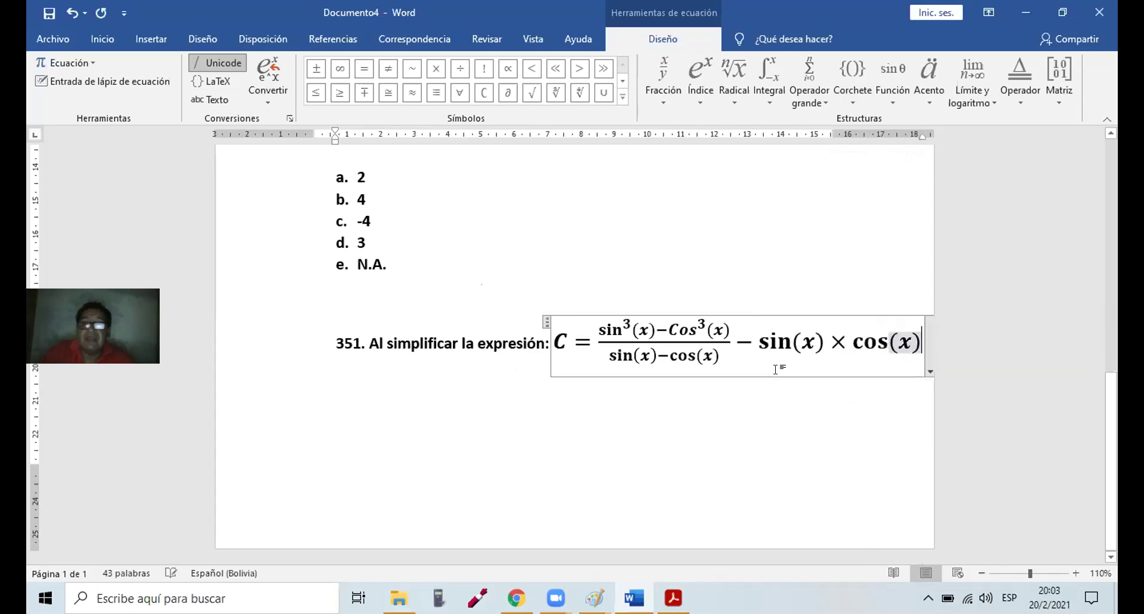
{"action": "key", "text": "Down"}
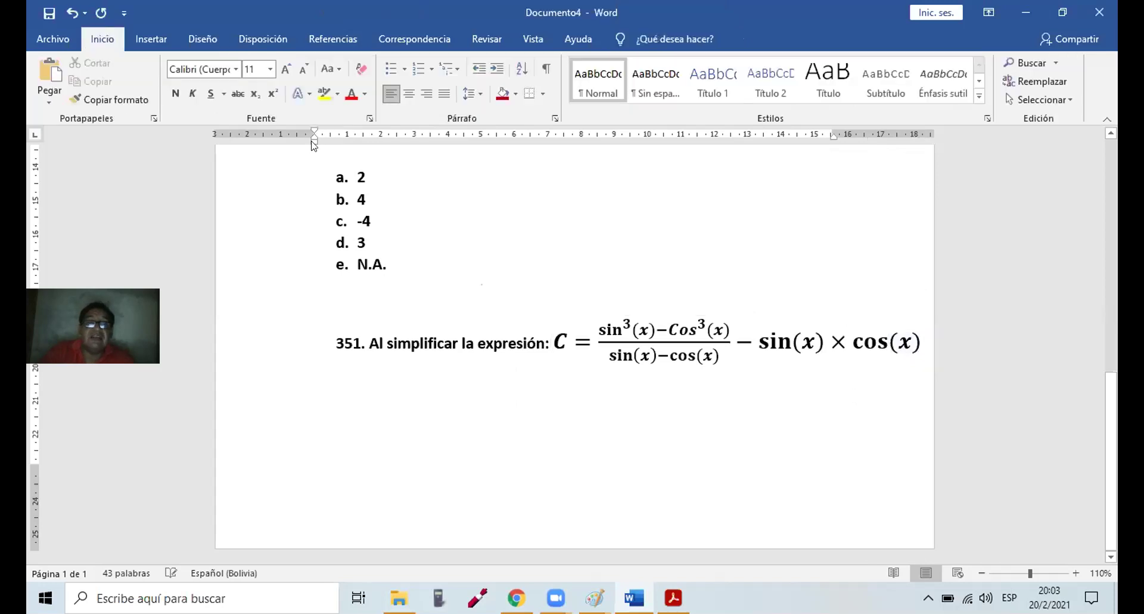
- Shift the question line's left and right indent markers so the full equation sits on one line
{"action": "left_click_drag", "start_coordinate": [314, 142], "coordinate": [266, 140]}
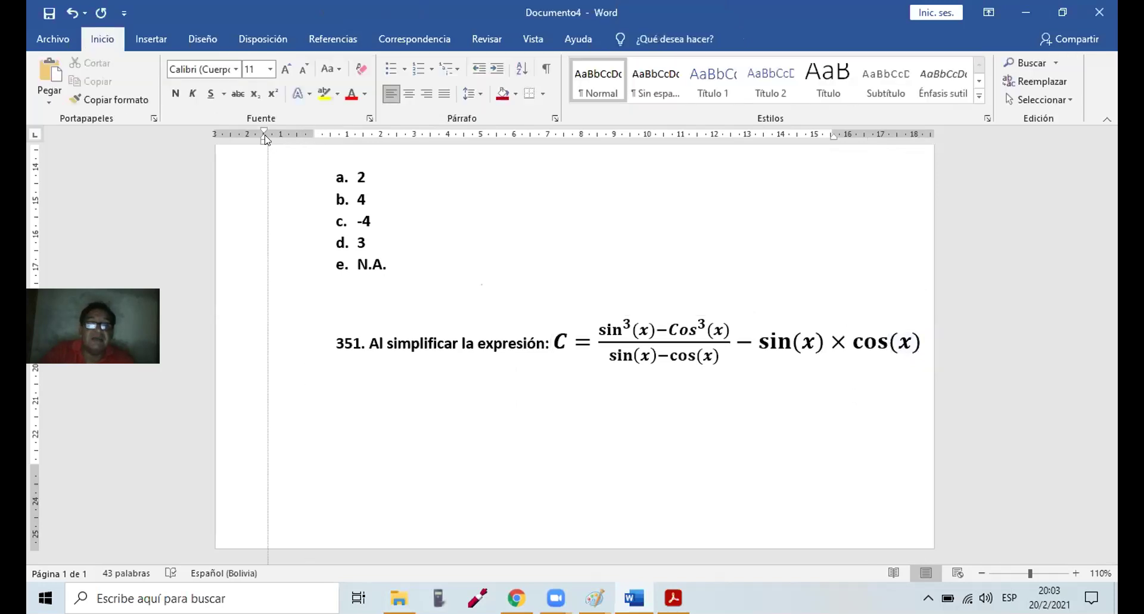
{"action": "left_click", "coordinate": [327, 339]}
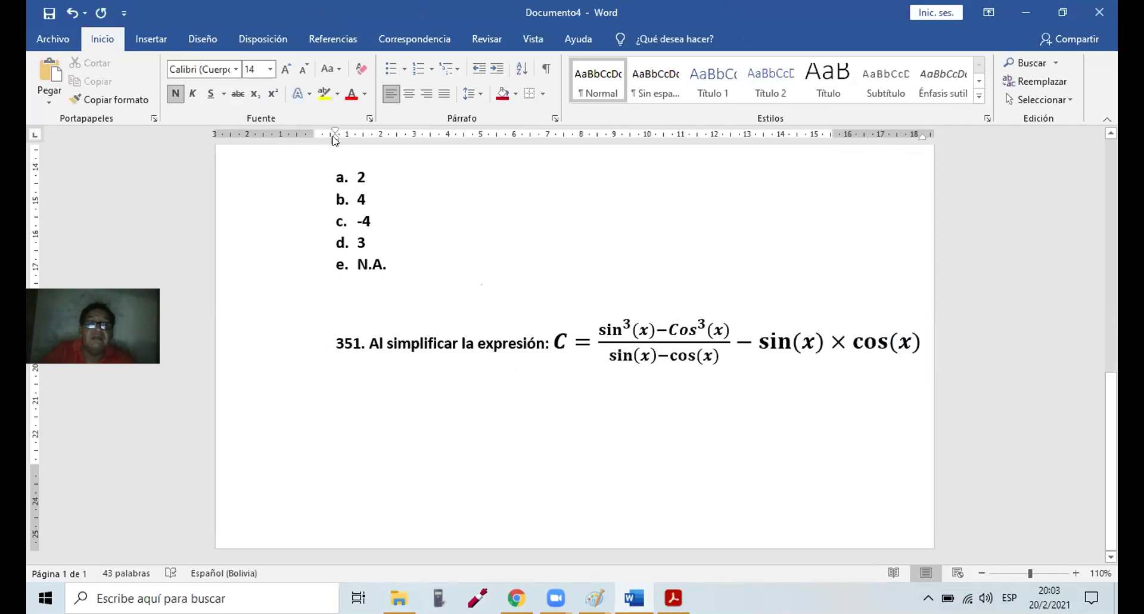
{"action": "left_click_drag", "start_coordinate": [322, 143], "coordinate": [282, 145]}
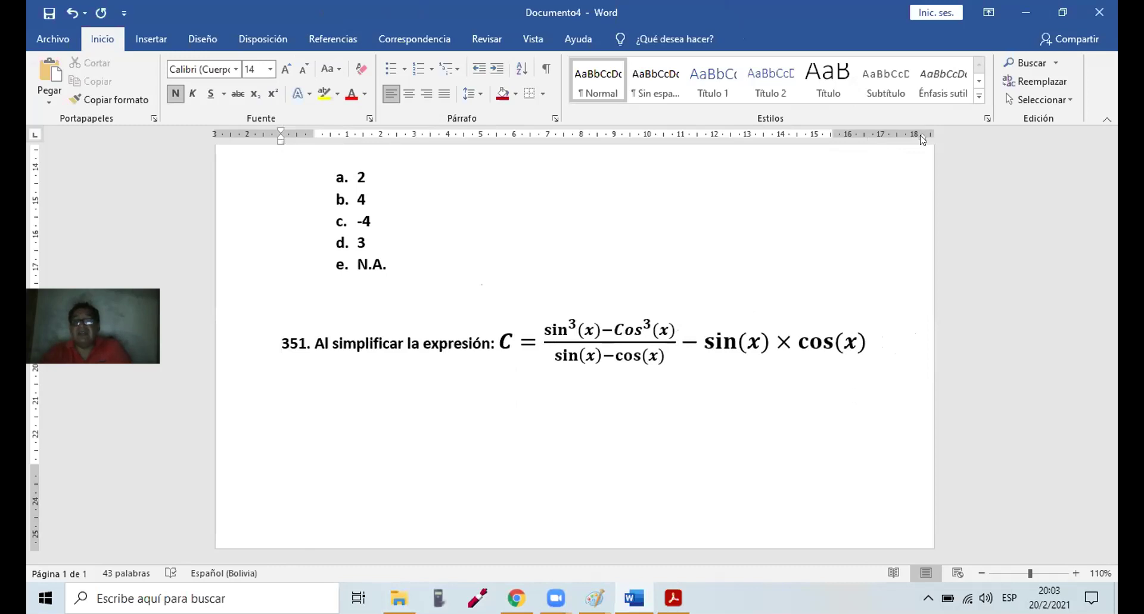
{"action": "left_click_drag", "start_coordinate": [923, 139], "coordinate": [704, 149]}
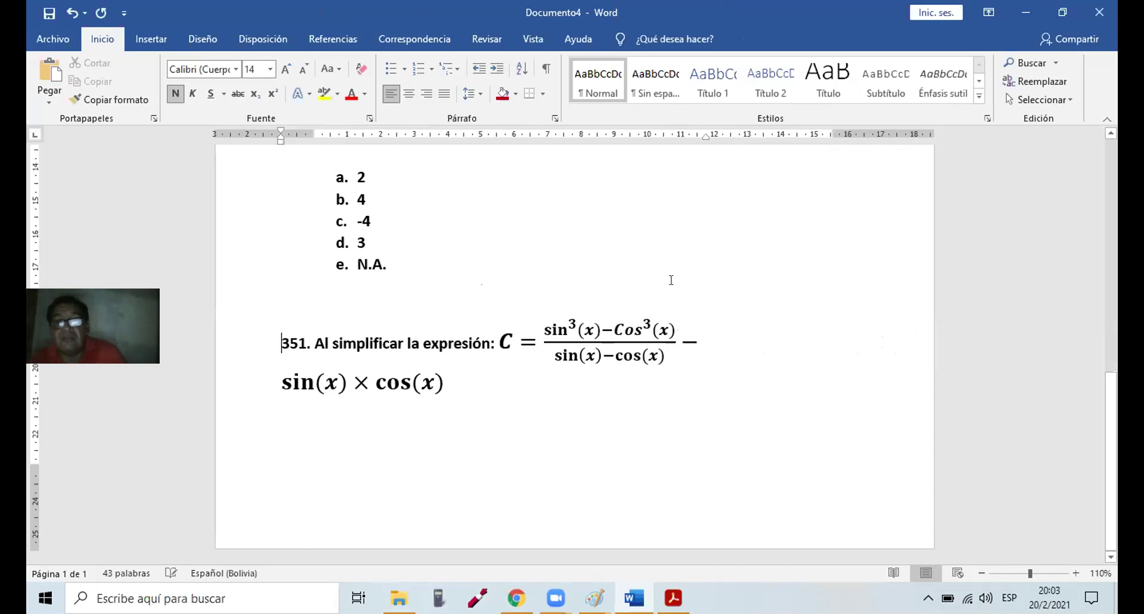
{"action": "left_click", "coordinate": [705, 137]}
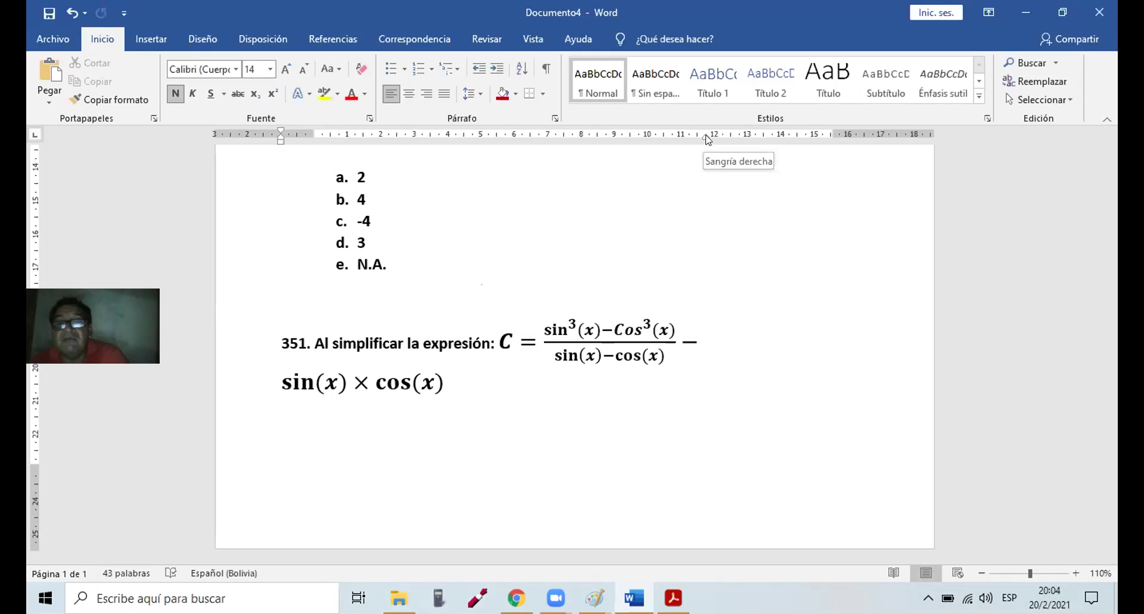
{"action": "left_click_drag", "start_coordinate": [708, 138], "coordinate": [899, 143]}
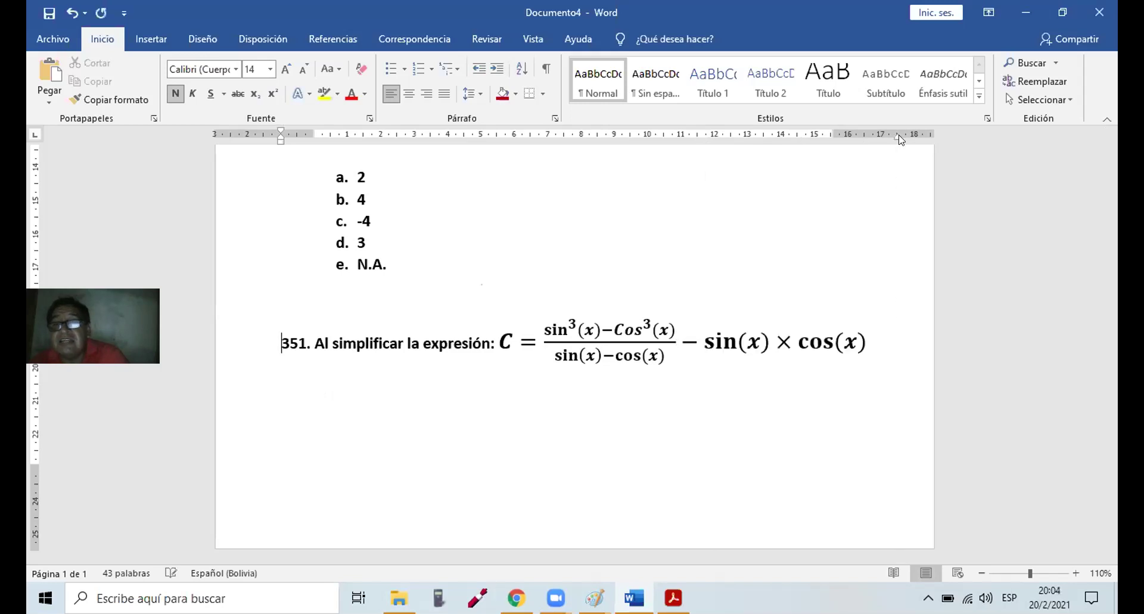
{"action": "left_click", "coordinate": [866, 340]}
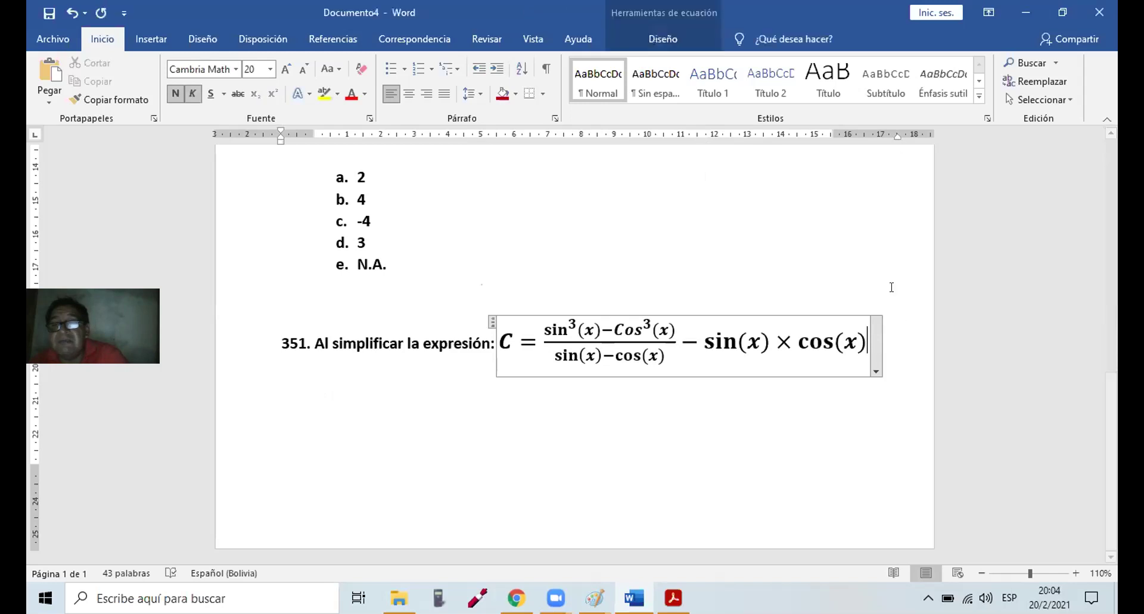
{"action": "left_click", "coordinate": [573, 420]}
- Add the line 'Se obtiene:' below the equation
{"action": "key", "text": "Return"}
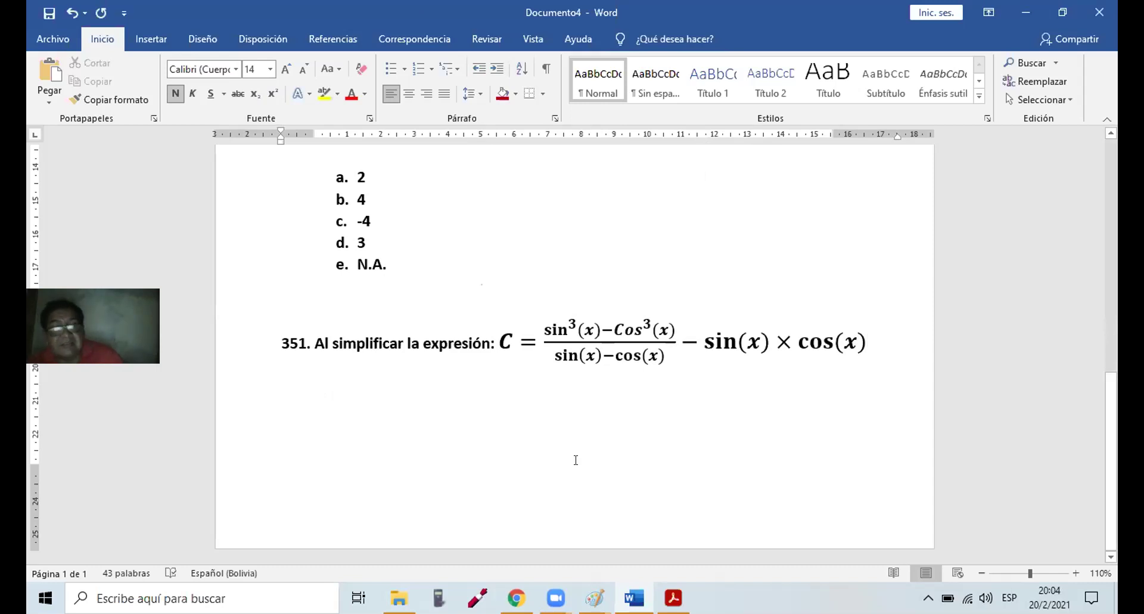
{"action": "key", "text": "alt+Tab"}
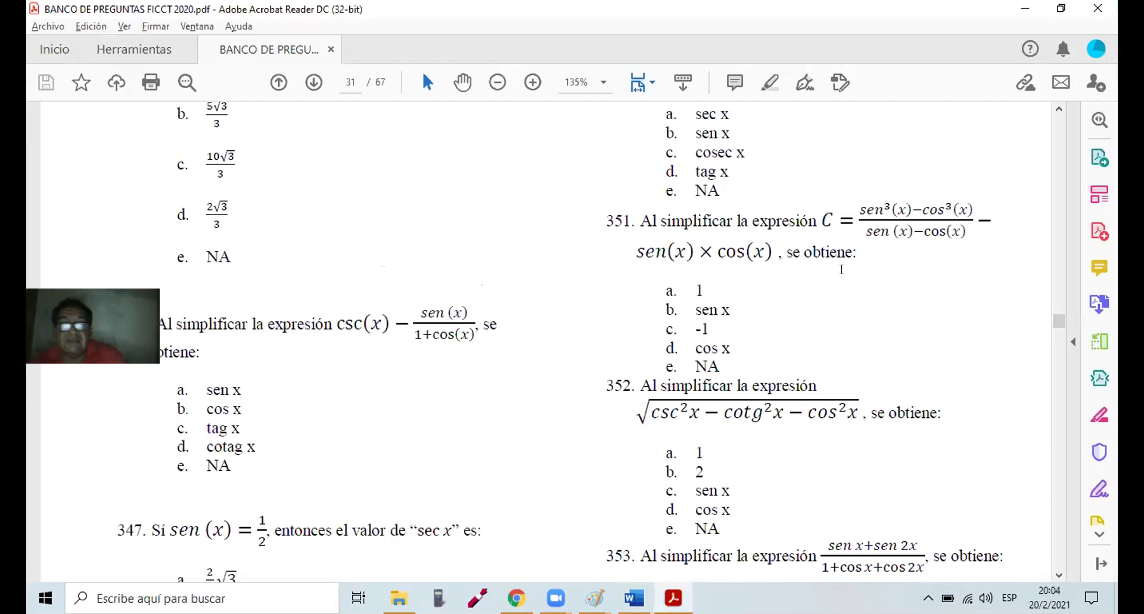
{"action": "key", "text": "alt+Tab"}
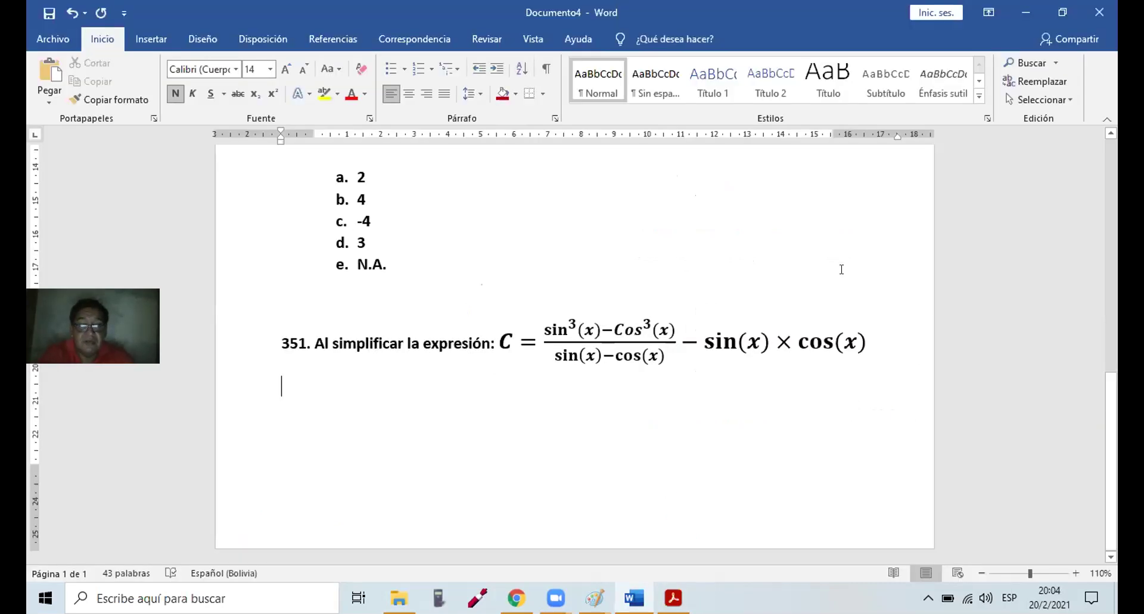
{"action": "type", "text": "Se obti"}
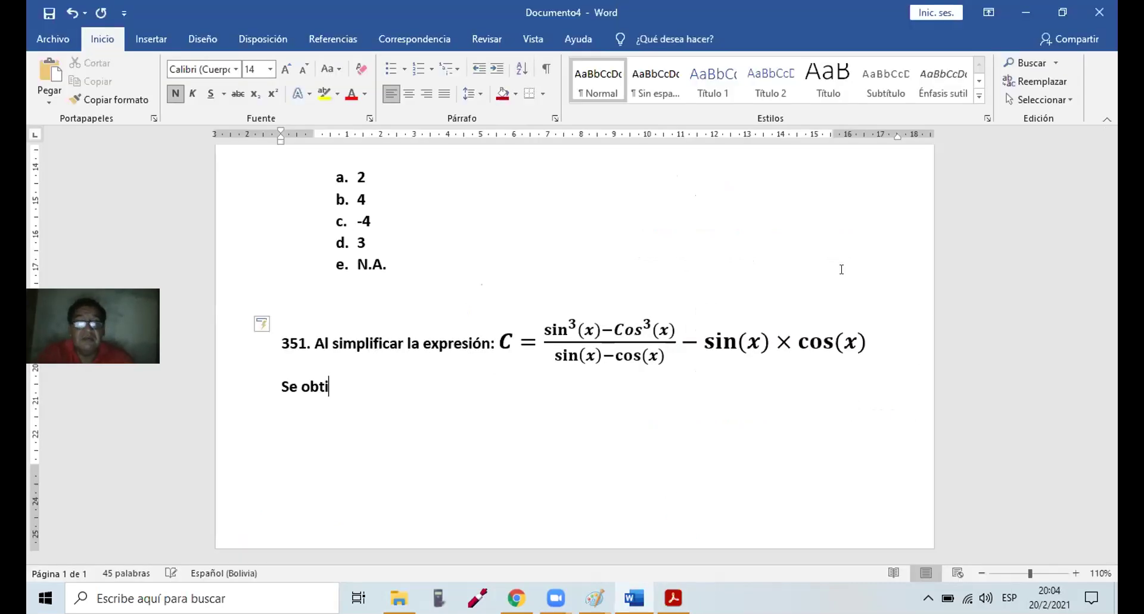
{"action": "type", "text": "ene:"}
- List the answer options a. 1, Sen x, -1, Cos x and N.A., one per line
{"action": "key", "text": "Return"}
{"action": "type", "text": "a."}
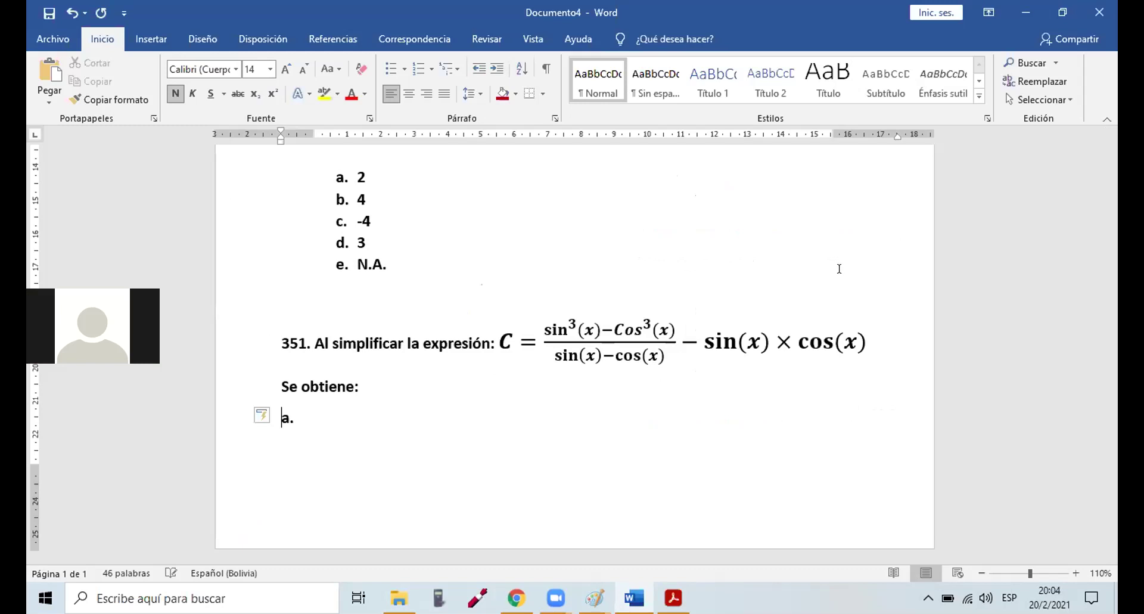
{"action": "key", "text": "alt+Tab"}
{"action": "key", "text": "alt+Tab"}
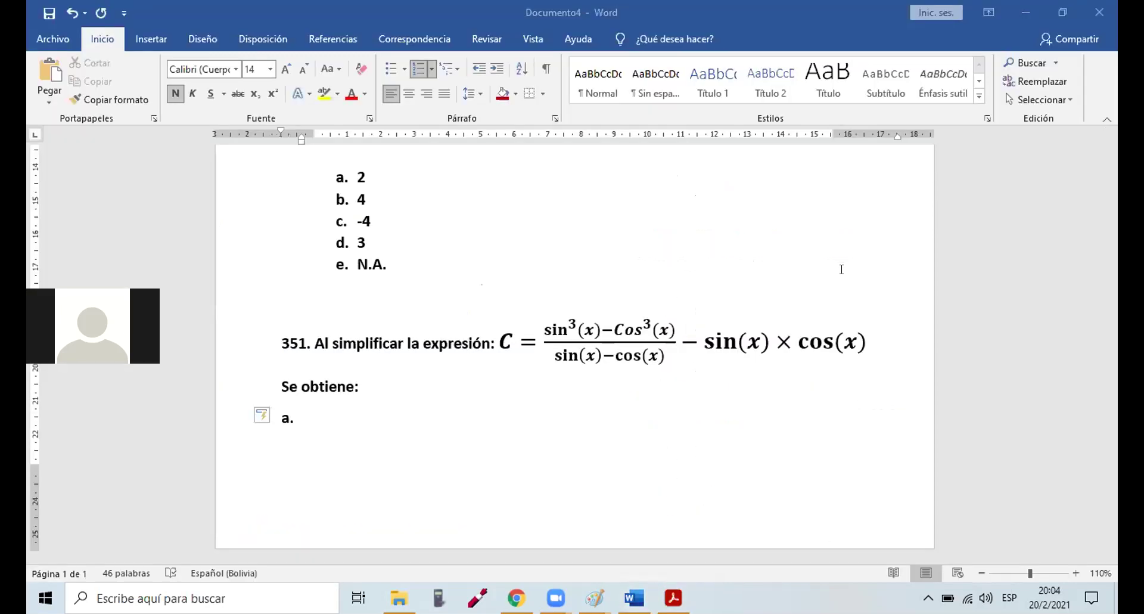
{"action": "type", "text": "1"}
{"action": "key", "text": "Return"}
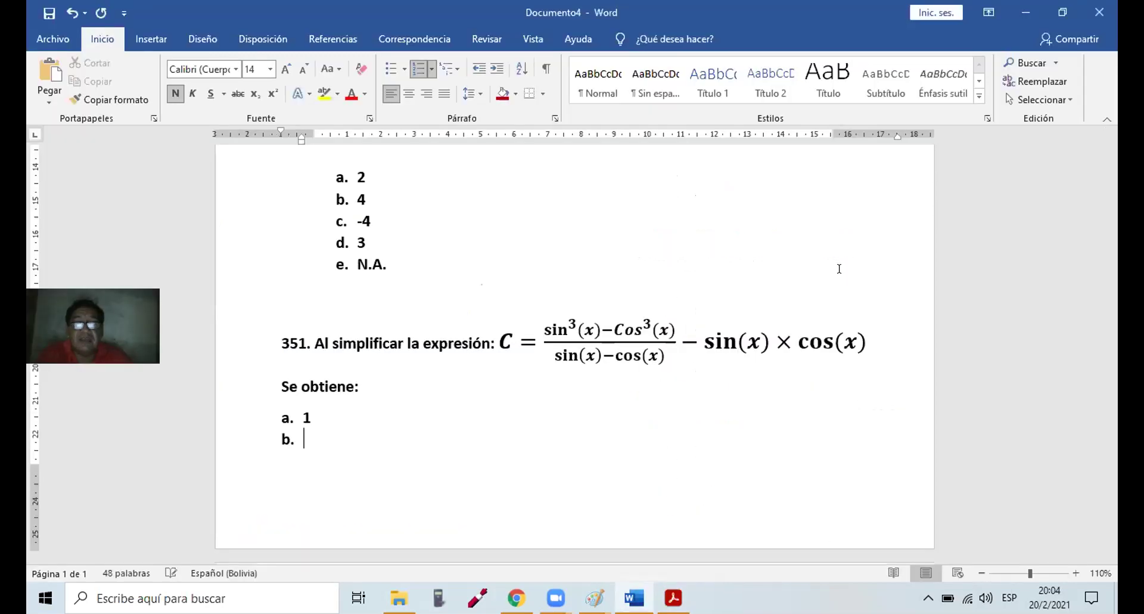
{"action": "key", "text": "alt+Tab"}
{"action": "key", "text": "alt+Tab"}
{"action": "type", "text": "Sen"}
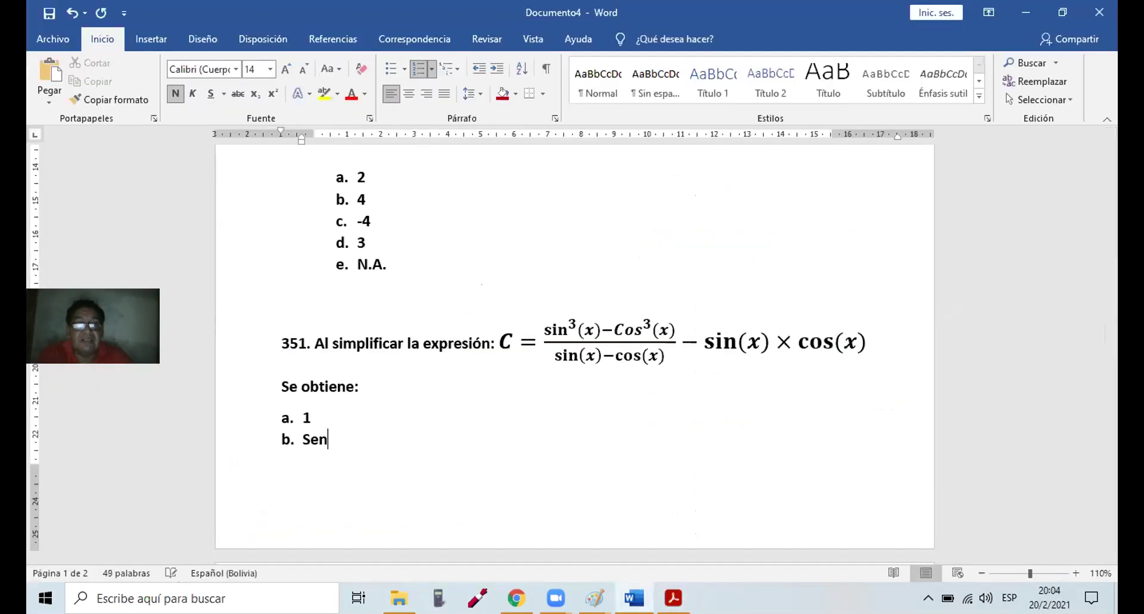
{"action": "type", "text": " x"}
{"action": "key", "text": "Return"}
{"action": "key", "text": "alt+Tab"}
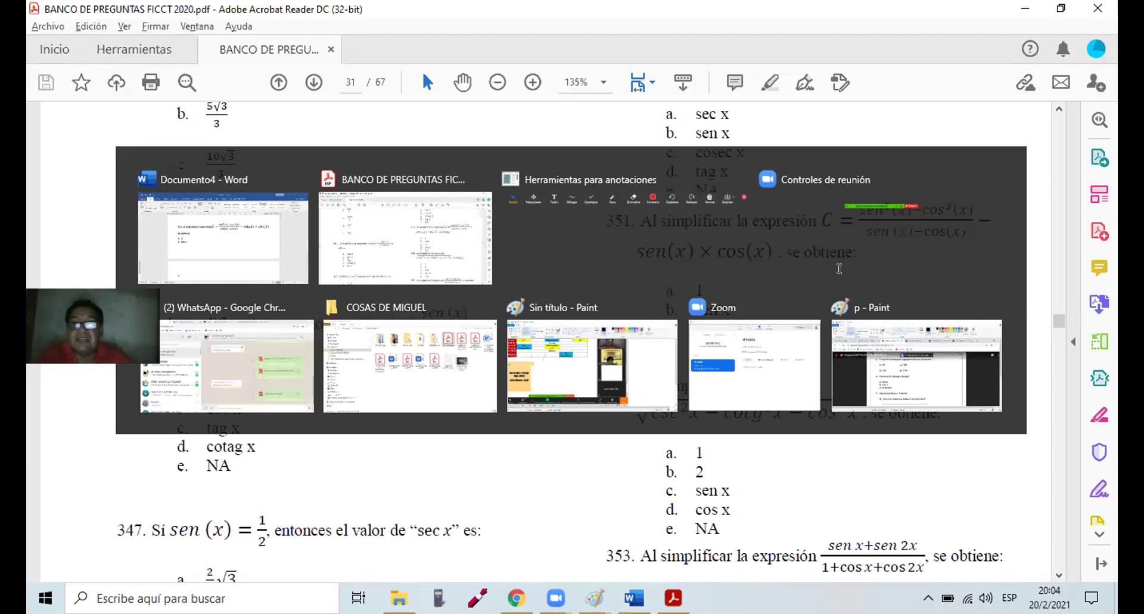
{"action": "key", "text": "alt+Tab"}
{"action": "type", "text": "-1"}
{"action": "key", "text": "Return"}
{"action": "key", "text": "alt+Tab"}
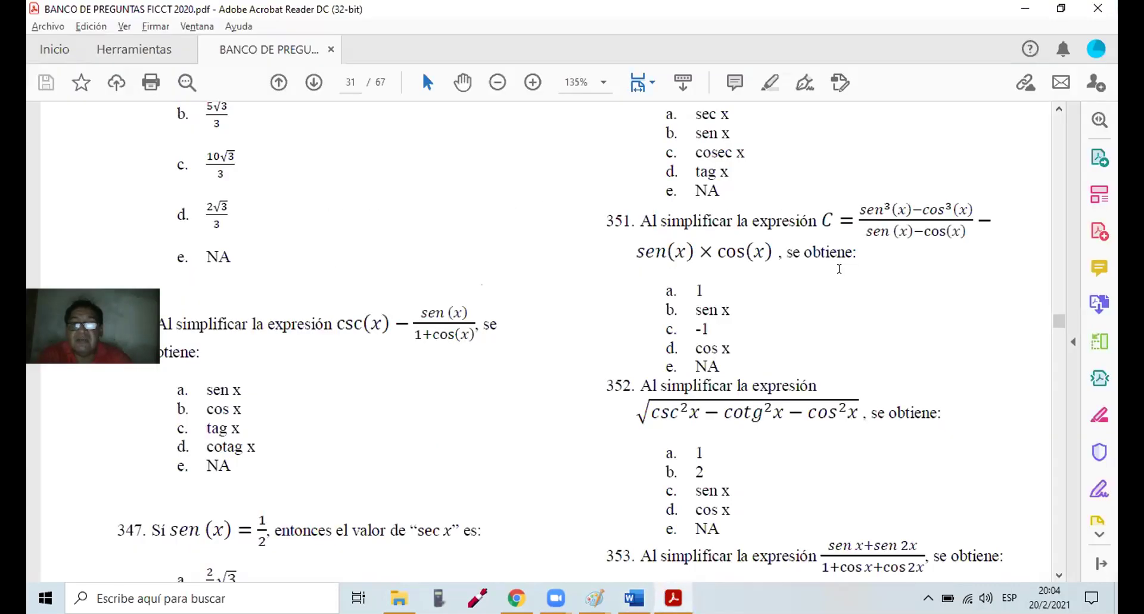
{"action": "key", "text": "alt+Tab"}
{"action": "type", "text": "Cos x"}
{"action": "key", "text": "Return"}
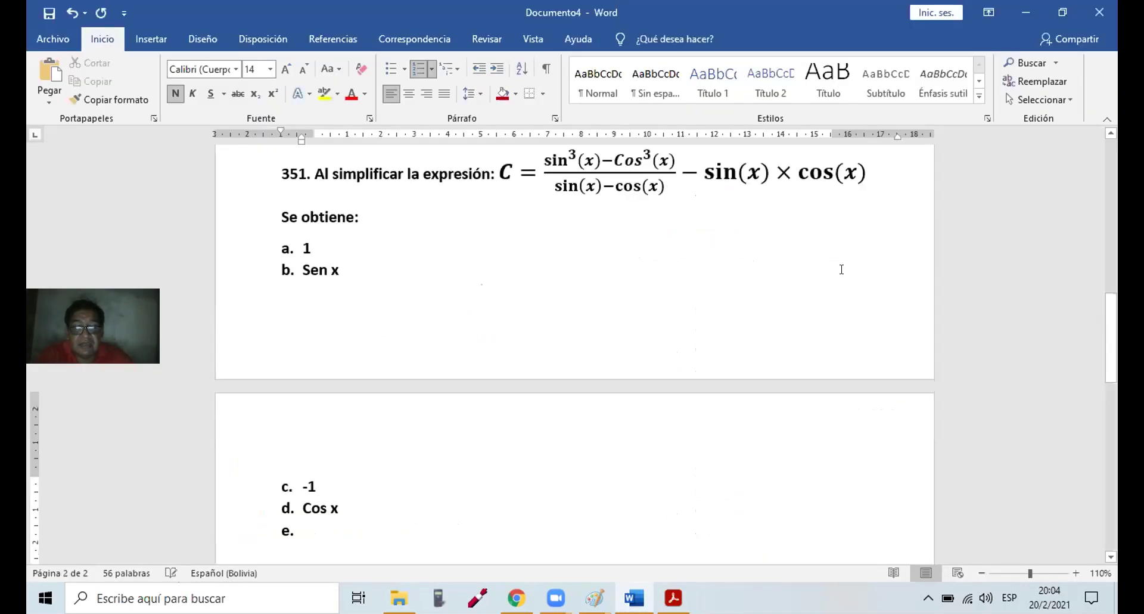
{"action": "type", "text": "N.A."}
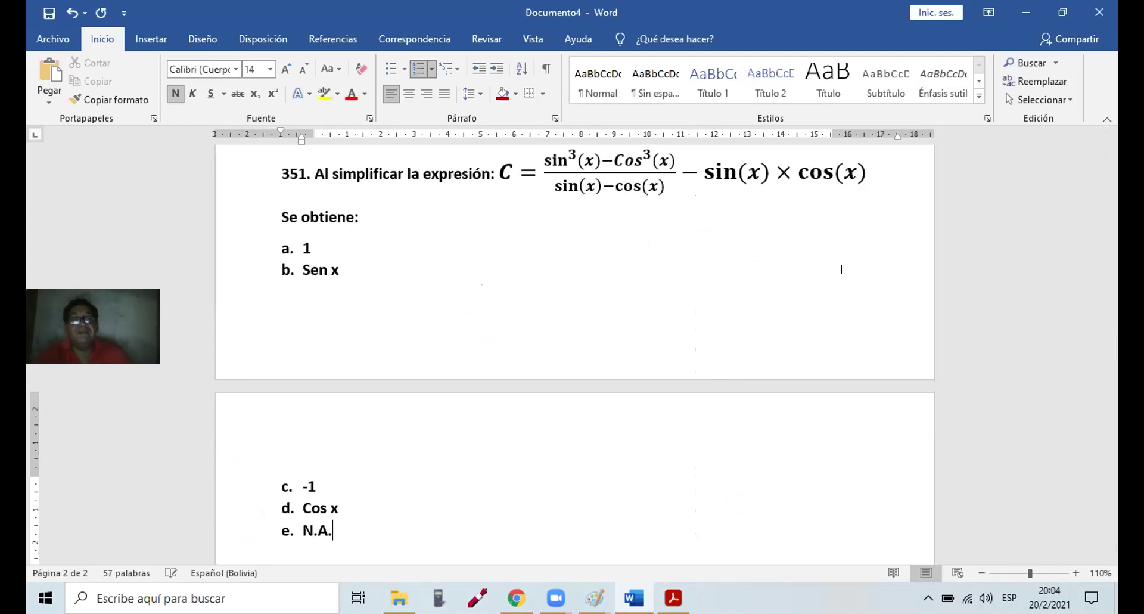
- Add a blank line above question 351 to push it onto a new page
{"action": "scroll", "coordinate": [503, 289], "scroll_direction": "up", "scroll_amount": 3}
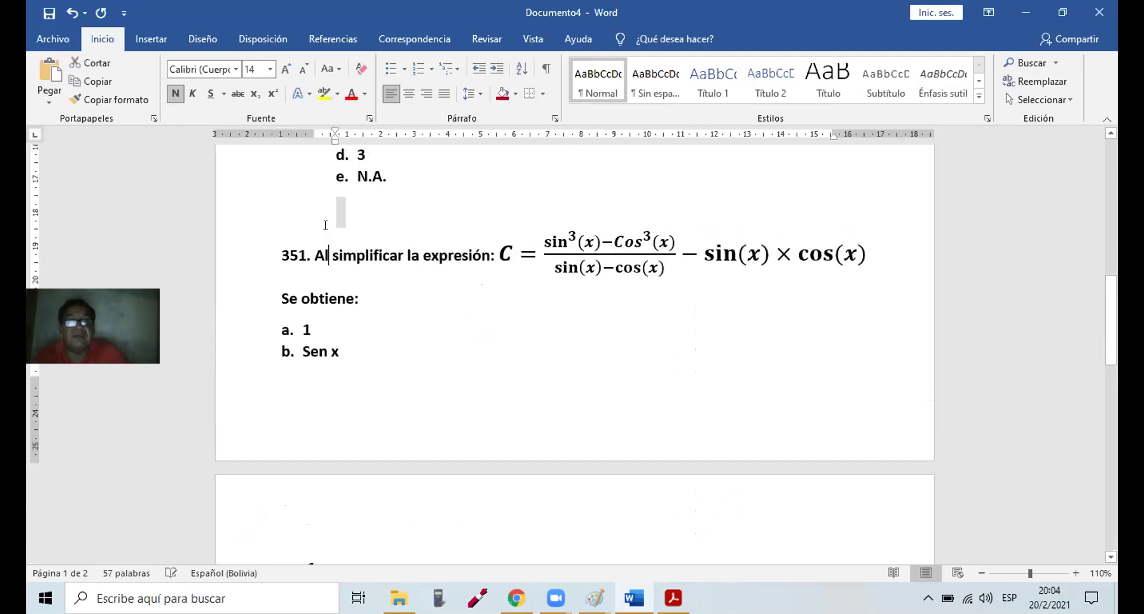
{"action": "left_click", "coordinate": [340, 205]}
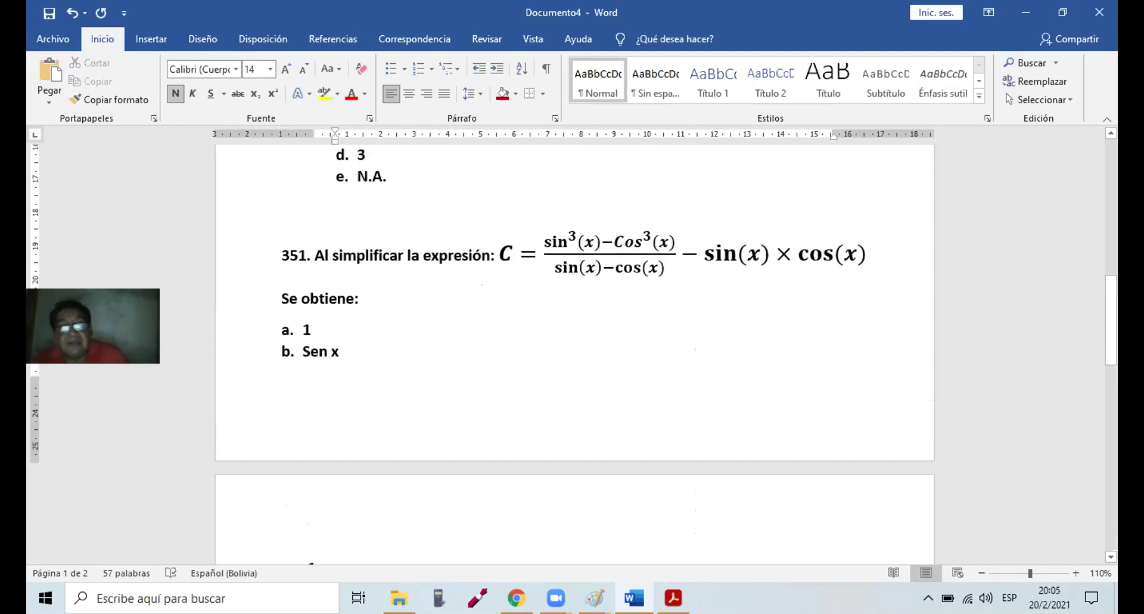
{"action": "key", "text": "Return"}
{"action": "key", "text": "Return"}
{"action": "key", "text": "Return"}
{"action": "key", "text": "Return"}
{"action": "key", "text": "Return"}
{"action": "key", "text": "Return"}
{"action": "scroll", "coordinate": [428, 446], "scroll_direction": "down", "scroll_amount": 8}
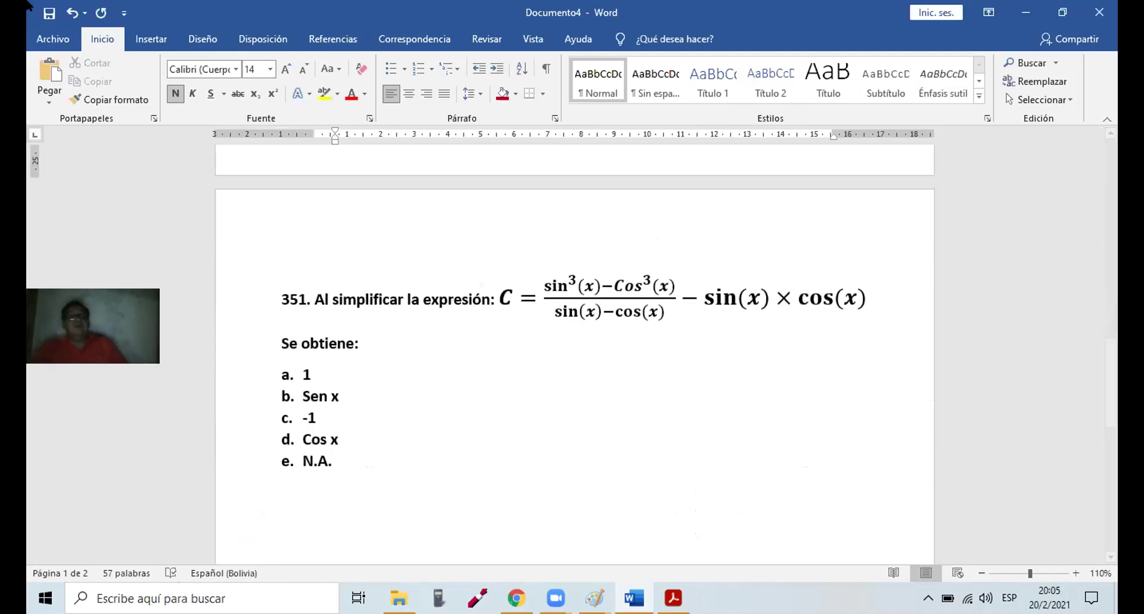
{"action": "key", "text": "ctrl+s"}
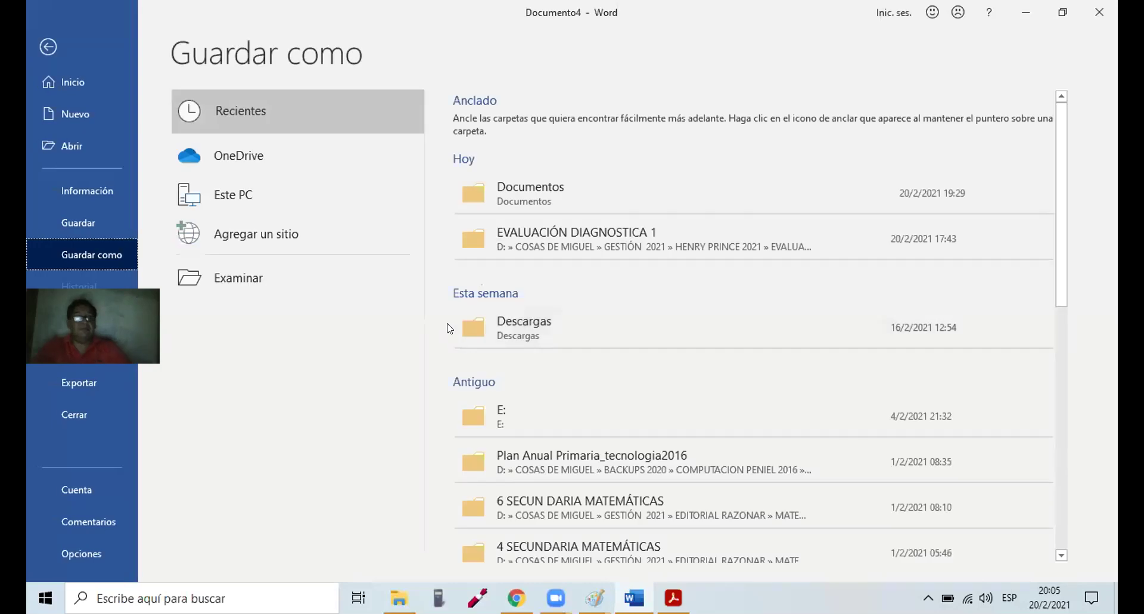
{"action": "key", "text": "Escape"}
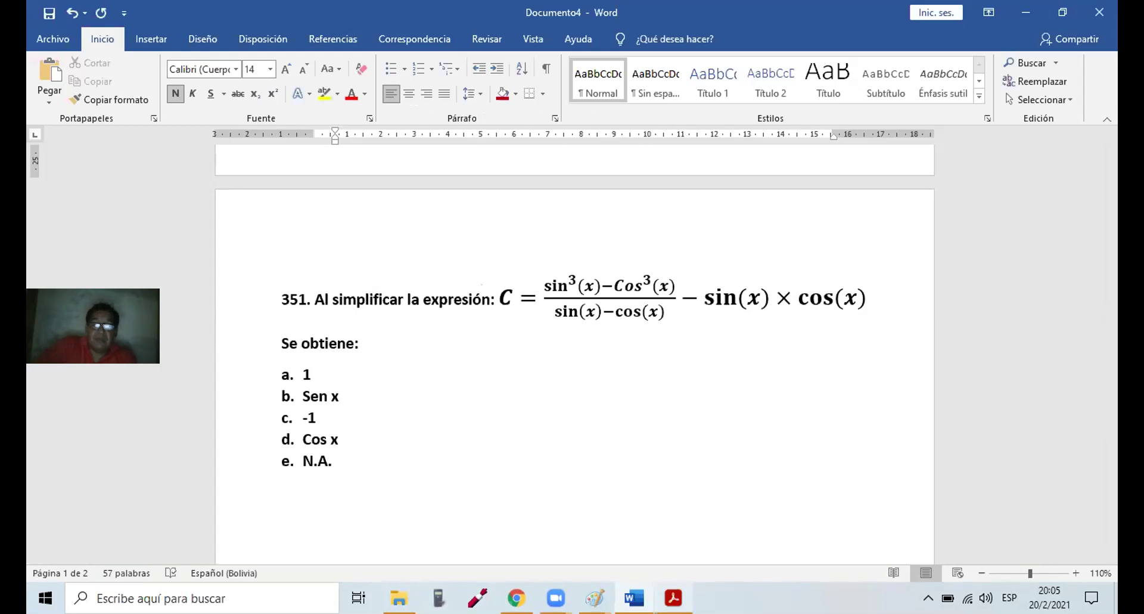
- Scroll the question bank PDF to the Física pages near page 40, then place the caret below option e in Word
{"action": "left_click", "coordinate": [673, 598]}
{"action": "scroll", "coordinate": [548, 334], "scroll_direction": "down", "scroll_amount": 5}
{"action": "scroll", "coordinate": [549, 342], "scroll_direction": "down", "scroll_amount": 12}
{"action": "scroll", "coordinate": [552, 352], "scroll_direction": "down", "scroll_amount": 10}
{"action": "scroll", "coordinate": [552, 354], "scroll_direction": "down", "scroll_amount": 15}
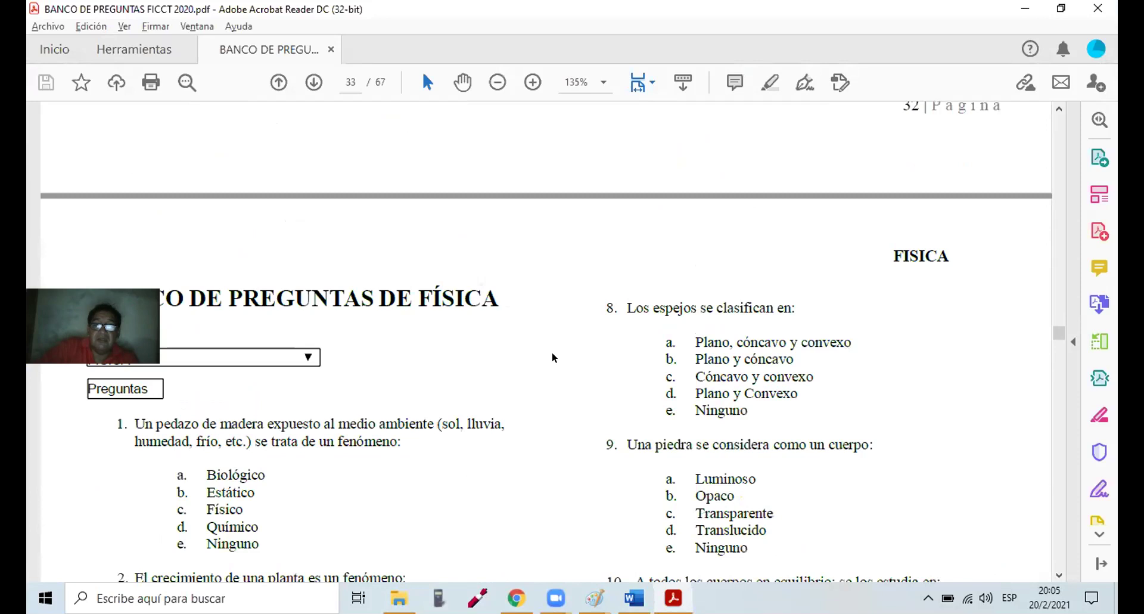
{"action": "scroll", "coordinate": [552, 354], "scroll_direction": "down", "scroll_amount": 15}
{"action": "scroll", "coordinate": [552, 356], "scroll_direction": "down", "scroll_amount": 20}
{"action": "scroll", "coordinate": [552, 357], "scroll_direction": "down", "scroll_amount": 10}
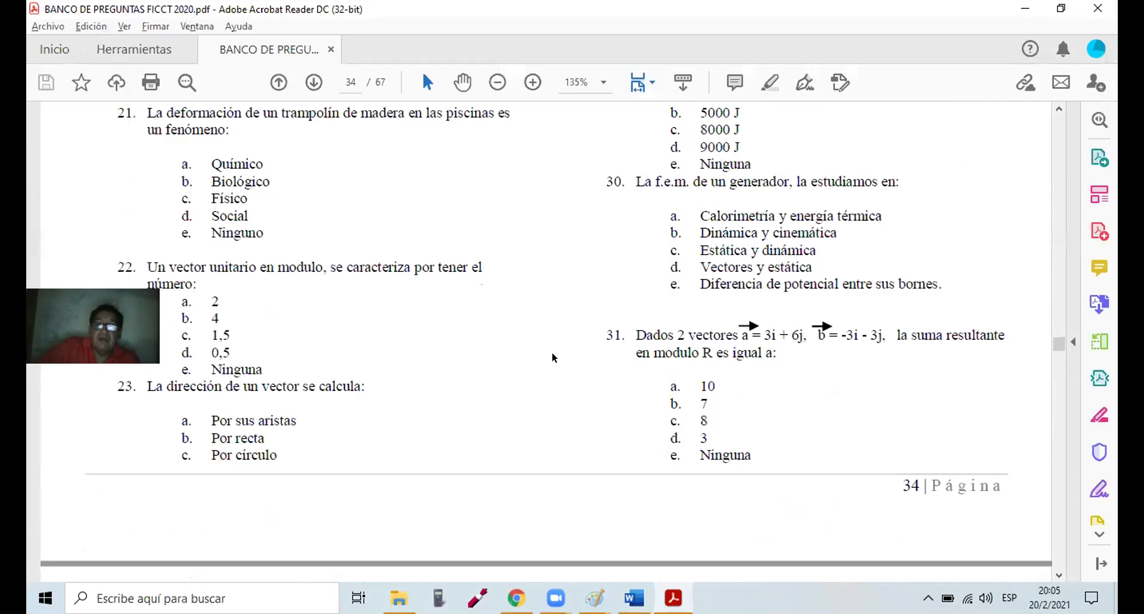
{"action": "scroll", "coordinate": [552, 356], "scroll_direction": "down", "scroll_amount": 20}
{"action": "scroll", "coordinate": [552, 356], "scroll_direction": "down", "scroll_amount": 20}
{"action": "scroll", "coordinate": [554, 357], "scroll_direction": "down", "scroll_amount": 20}
{"action": "scroll", "coordinate": [566, 366], "scroll_direction": "down", "scroll_amount": 20}
{"action": "scroll", "coordinate": [566, 366], "scroll_direction": "down", "scroll_amount": 20}
{"action": "scroll", "coordinate": [565, 368], "scroll_direction": "down", "scroll_amount": 20}
{"action": "scroll", "coordinate": [560, 382], "scroll_direction": "down", "scroll_amount": 20}
{"action": "scroll", "coordinate": [550, 385], "scroll_direction": "down", "scroll_amount": 20}
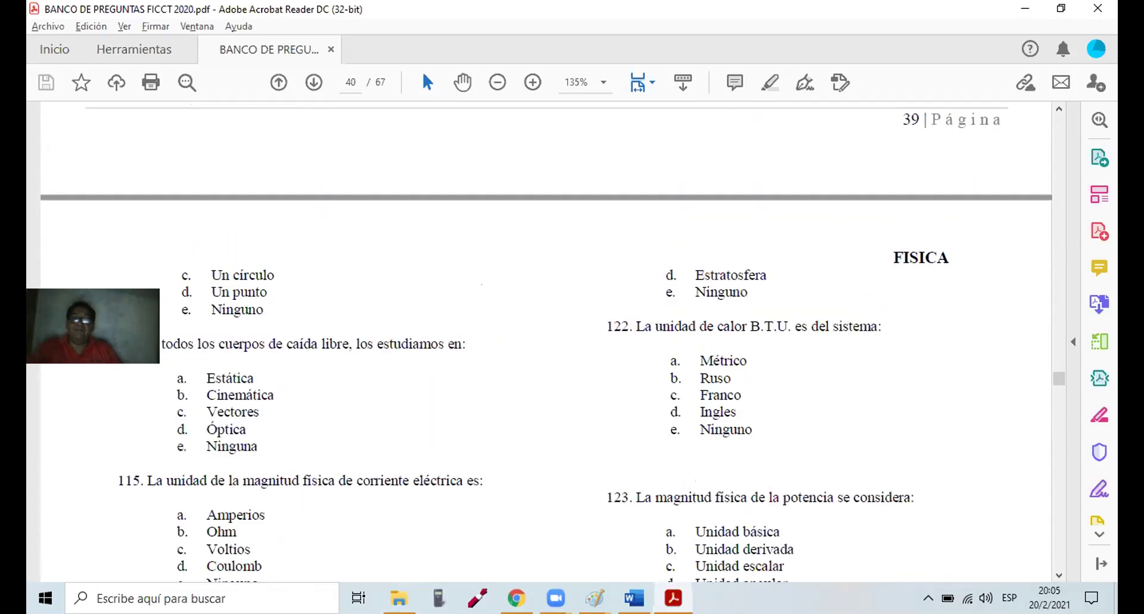
{"action": "key", "text": "alt+Tab"}
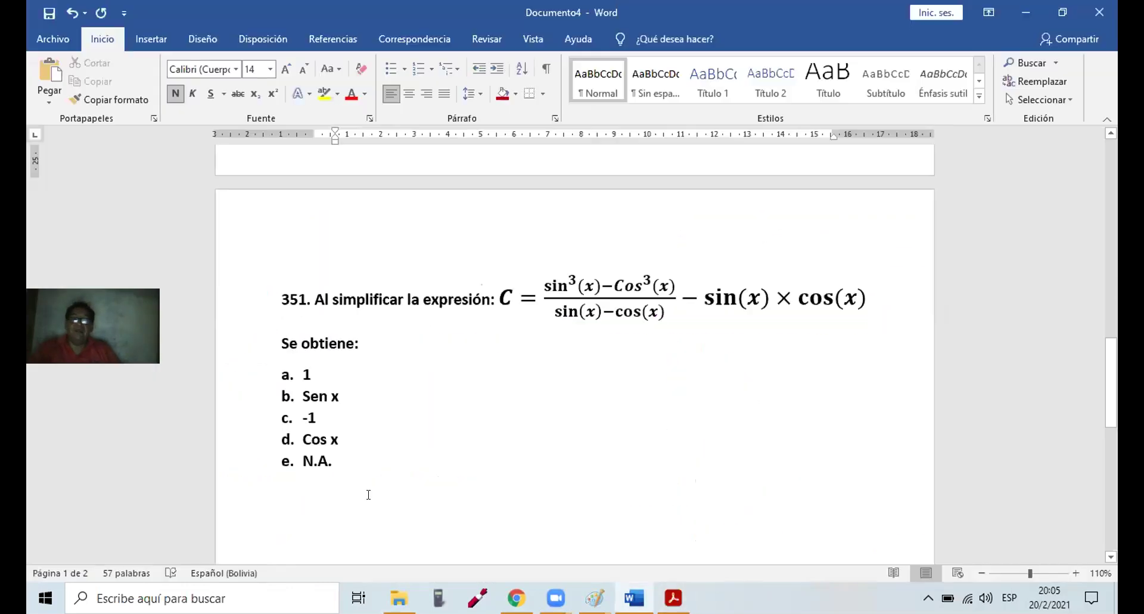
{"action": "left_click", "coordinate": [368, 495]}
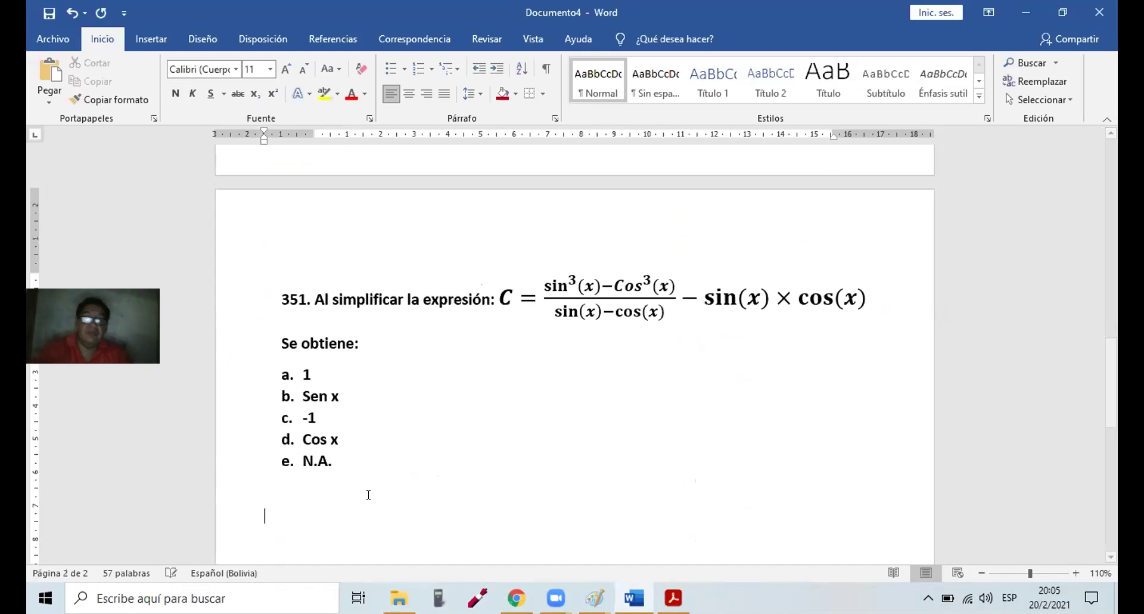